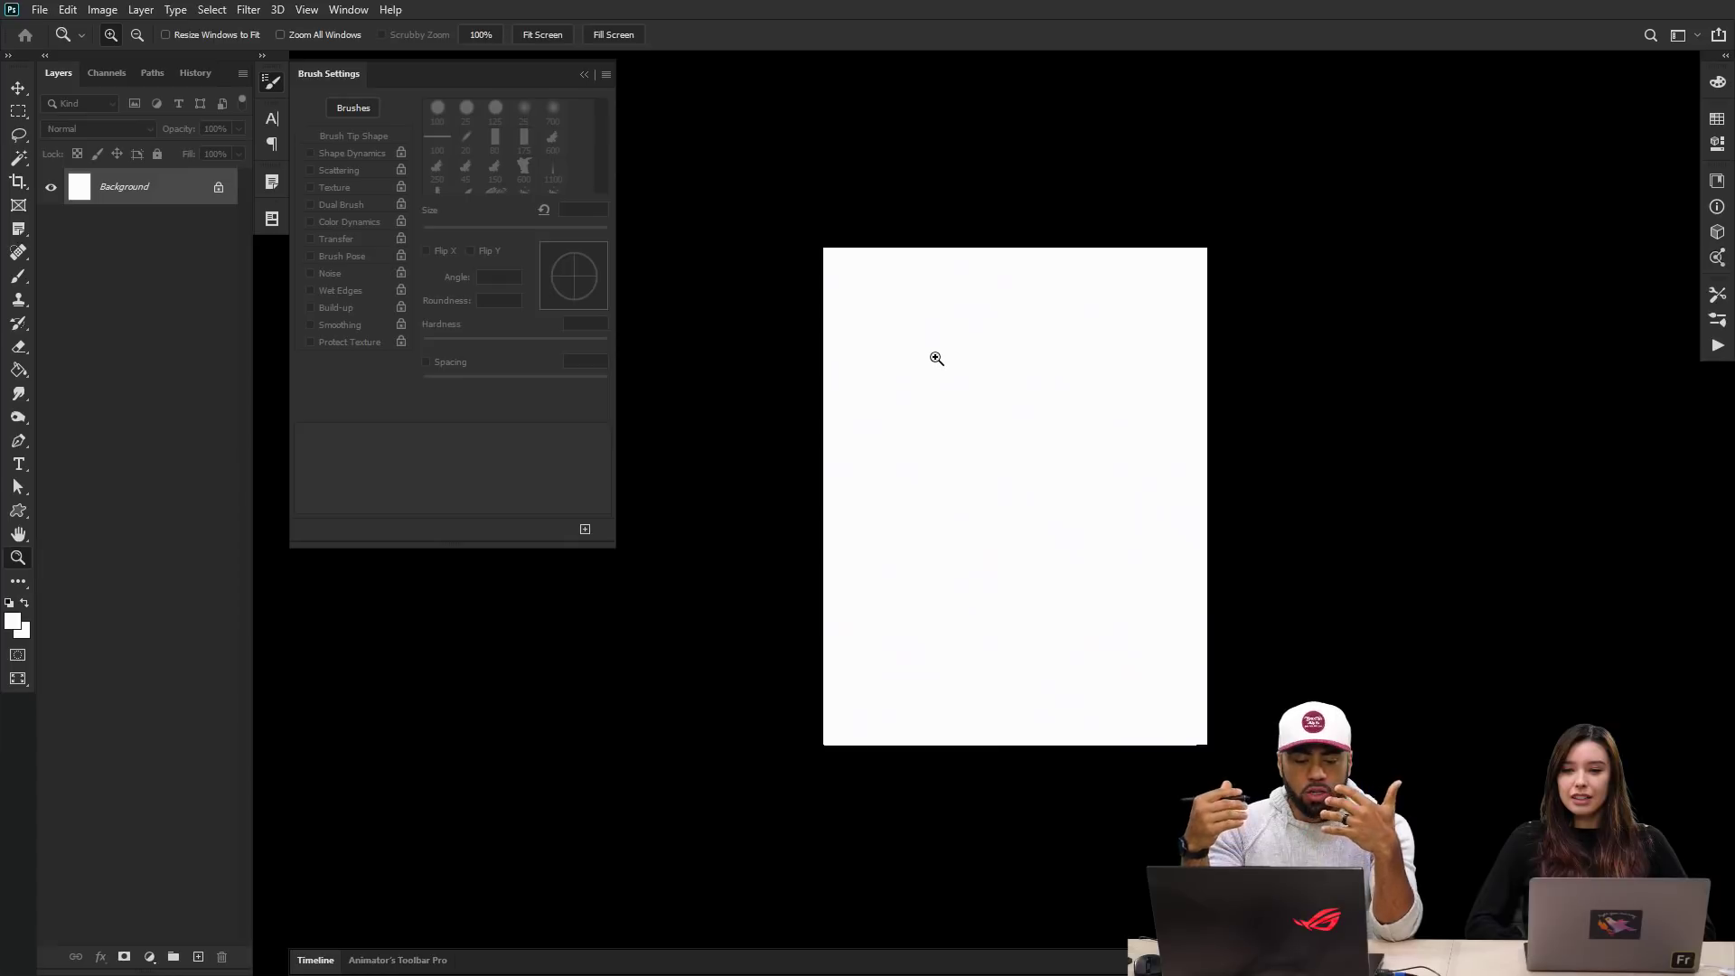
Step: Cycle through the screen modes and settle on the full-screen canvas view without panels
key(f)
key(f)
key(f)
key(f)
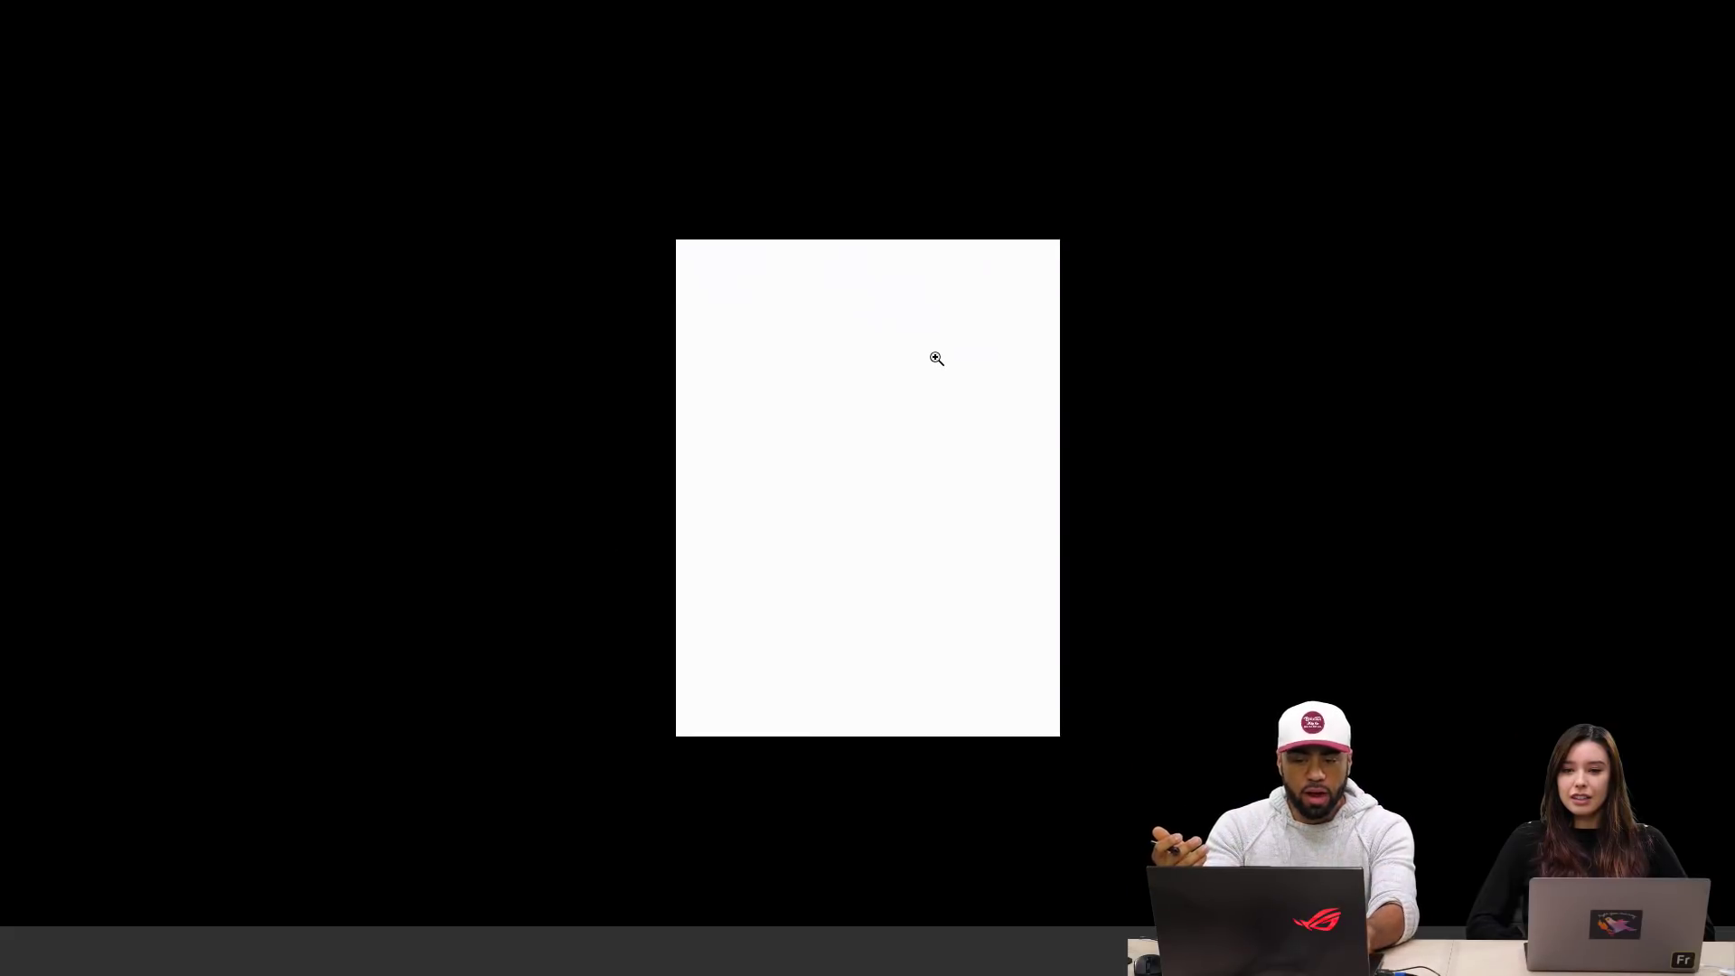
key(f)
key(f)
key(f)
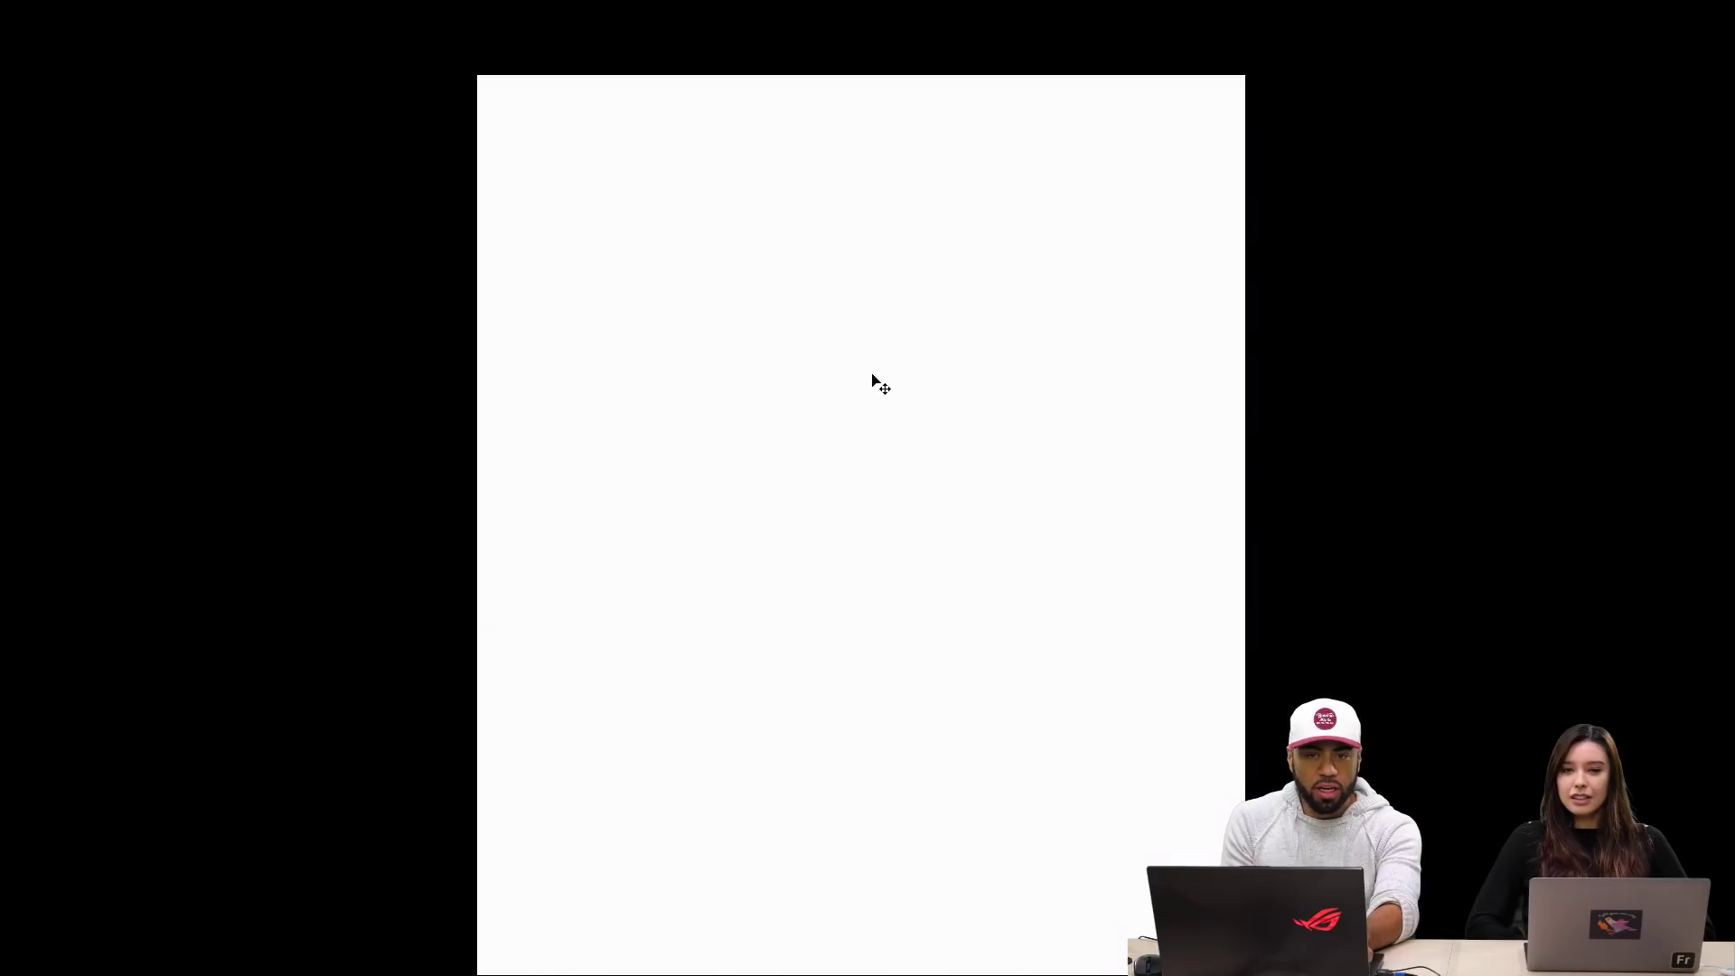
Step: Sketch a curved arc and several tapered black strokes in the upper part of the canvas with the Brush tool
drag(933, 192, 755, 271)
mouse_move(777, 301)
mouse_down()
mouse_move(761, 351)
mouse_move(767, 210)
mouse_move(717, 456)
mouse_up()
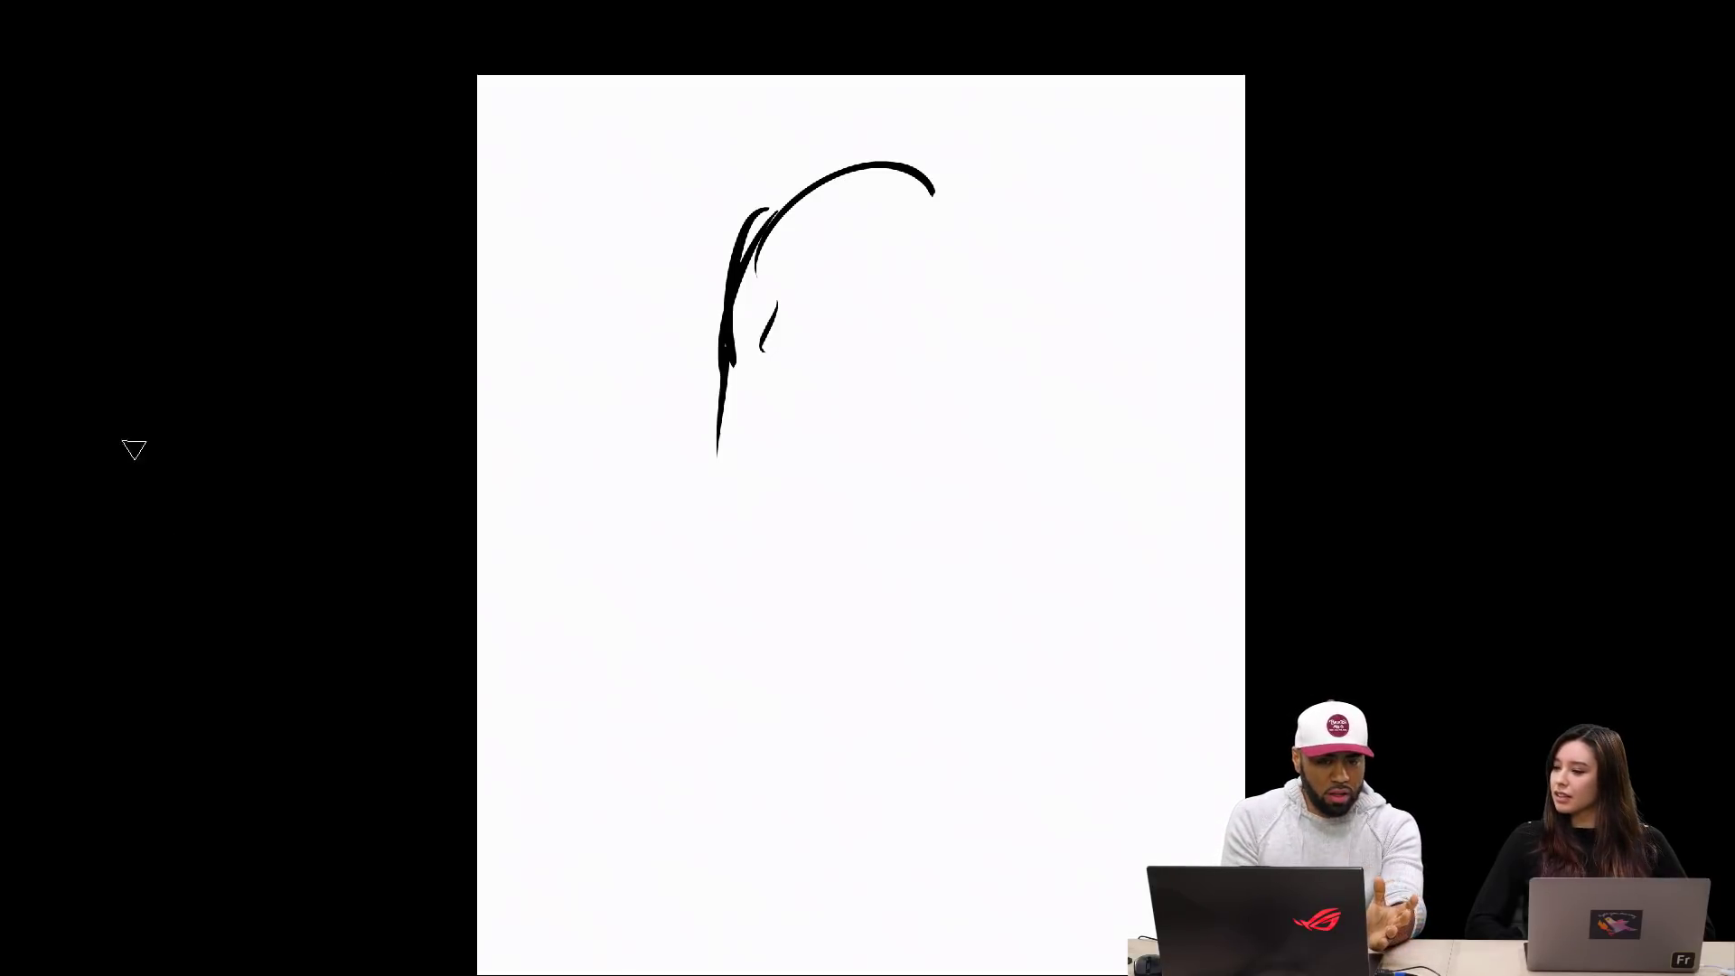
Step: Bring back the interface, activate the Eraser tool and list the eraser variants grouped with it
key(f)
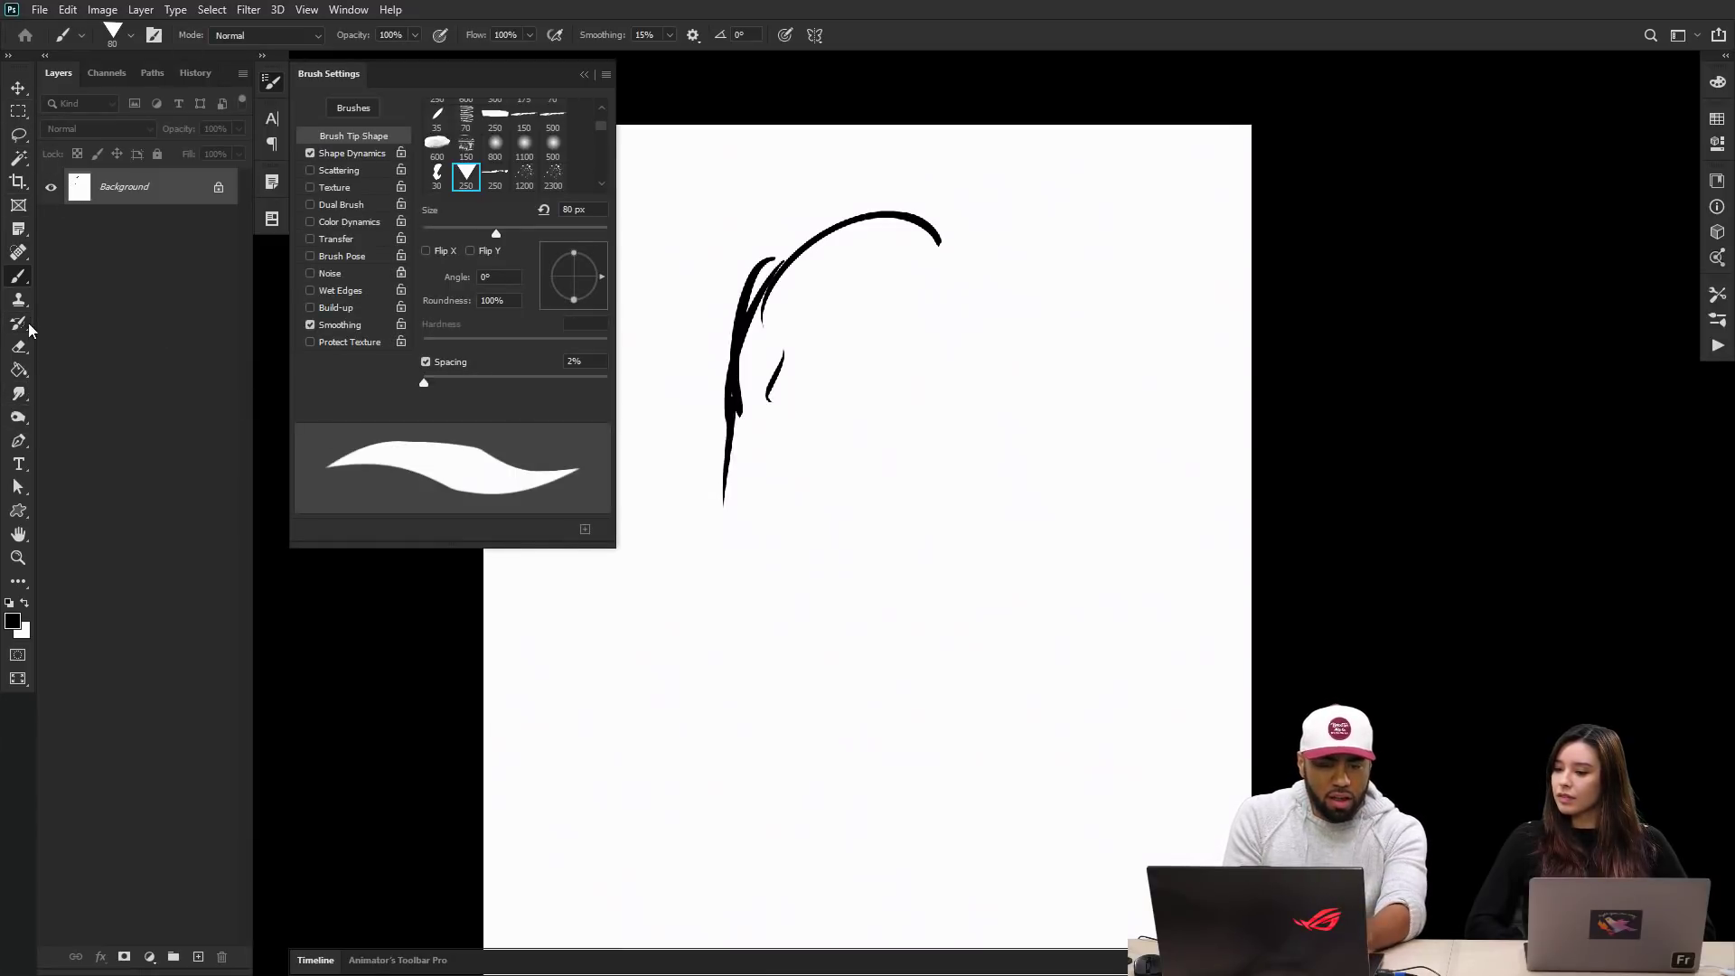
key(e)
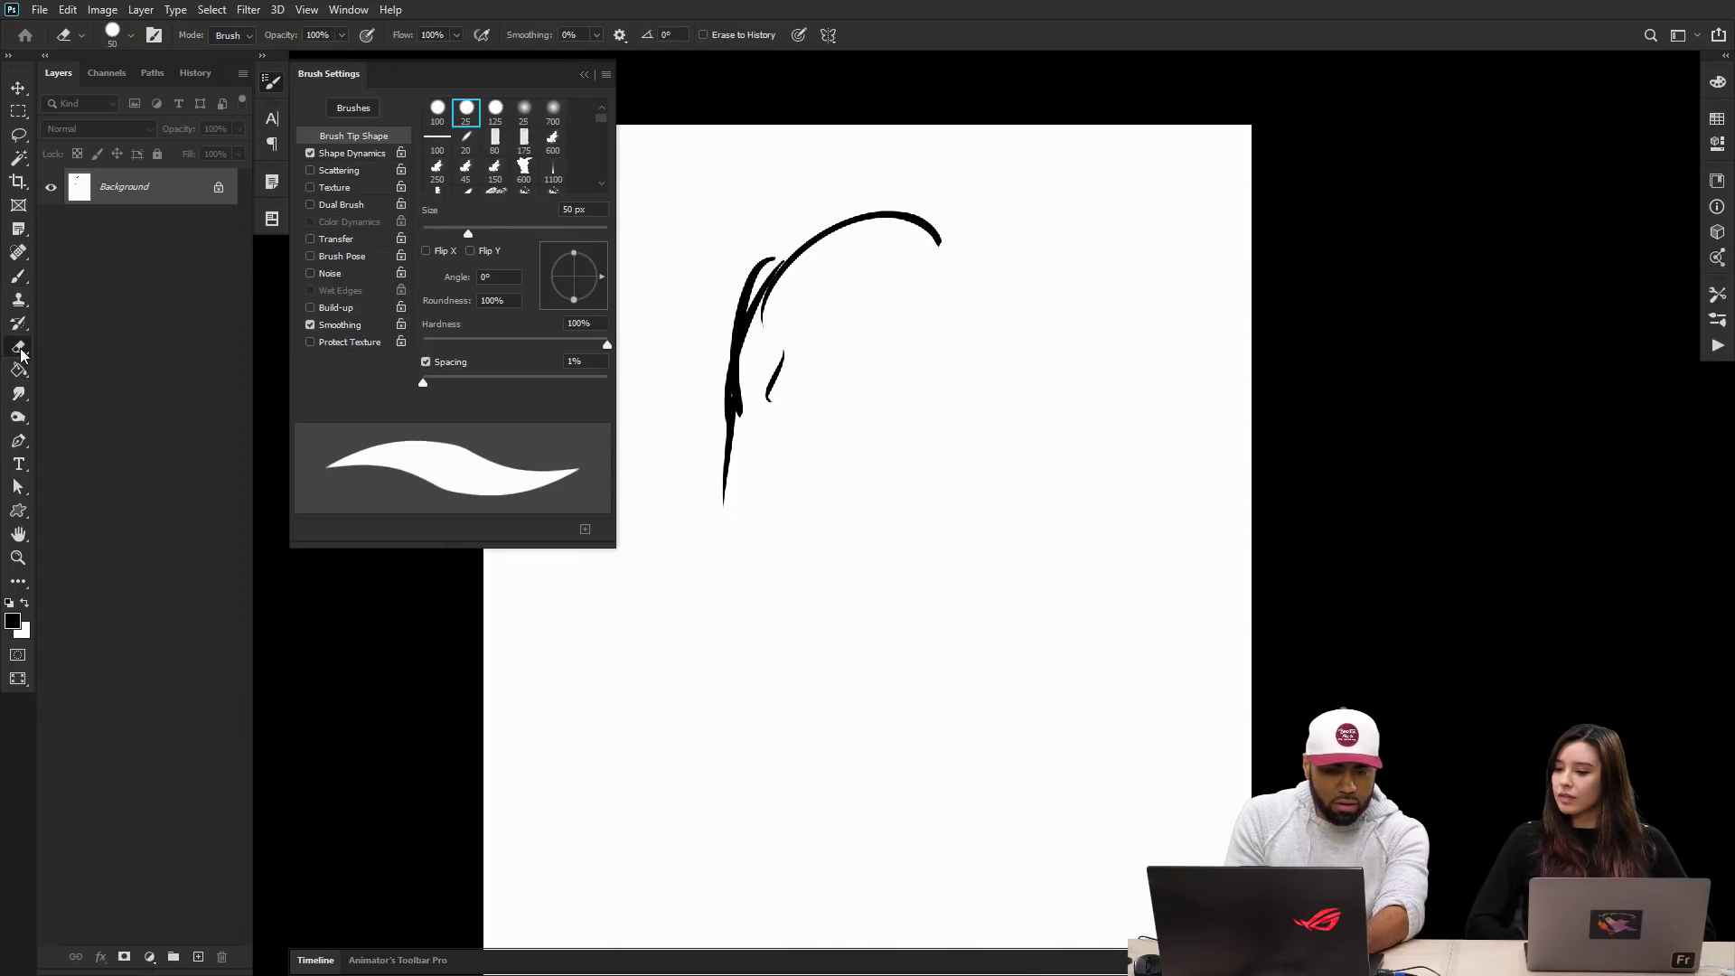
right_click(20, 351)
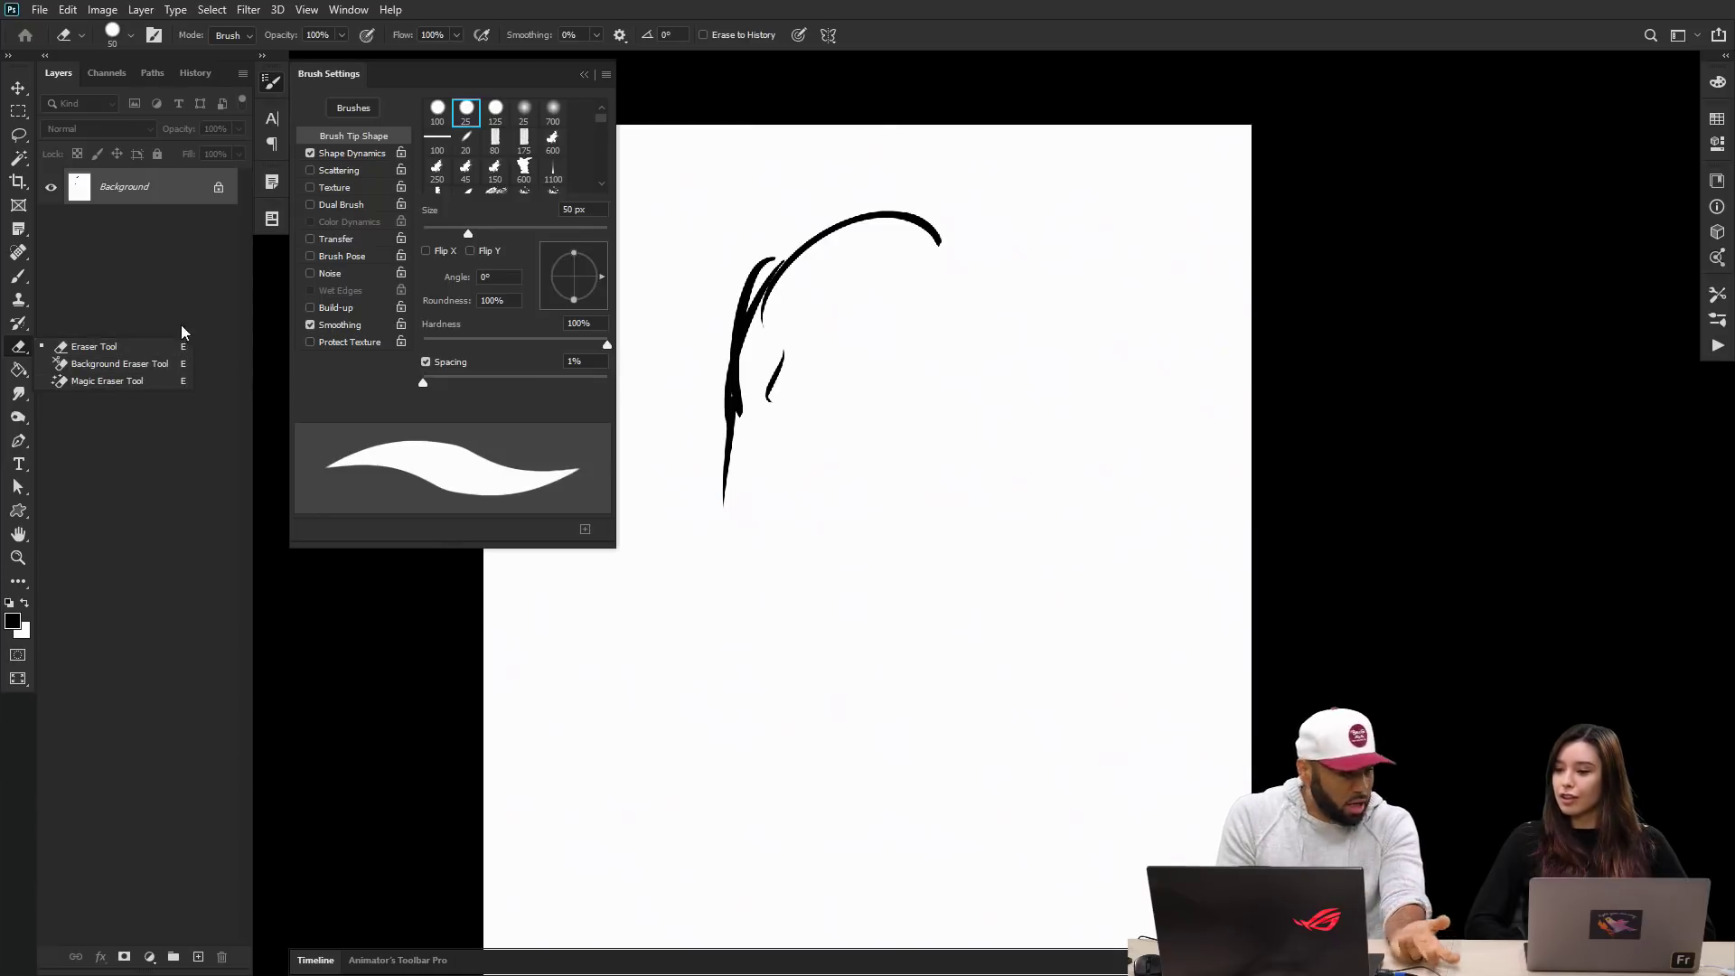
Step: Stroke over the sketch's left-hand lines with the Eraser tool, swapping the foreground and background colors between strokes
key(Tab)
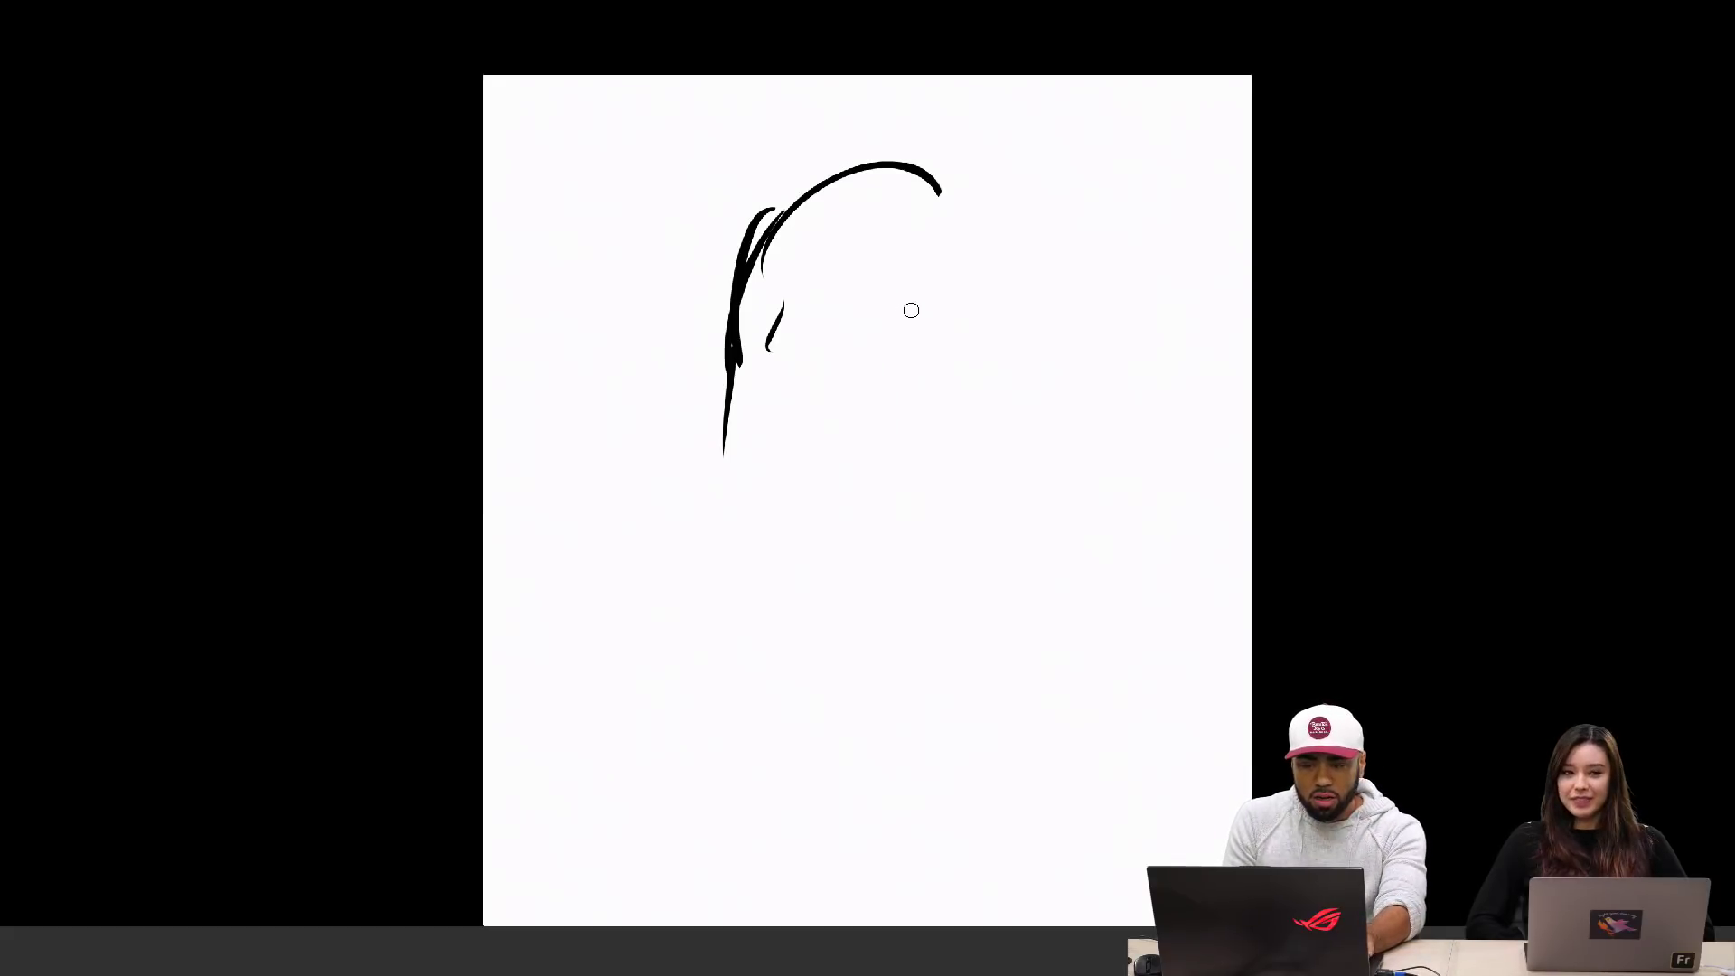
mouse_move(786, 252)
mouse_down()
mouse_move(771, 227)
mouse_move(782, 250)
mouse_move(705, 368)
mouse_move(720, 449)
mouse_move(698, 375)
mouse_move(678, 394)
mouse_move(772, 318)
mouse_move(686, 351)
mouse_up()
key(x)
key(x)
drag(788, 210, 705, 417)
key(Tab)
key(b)
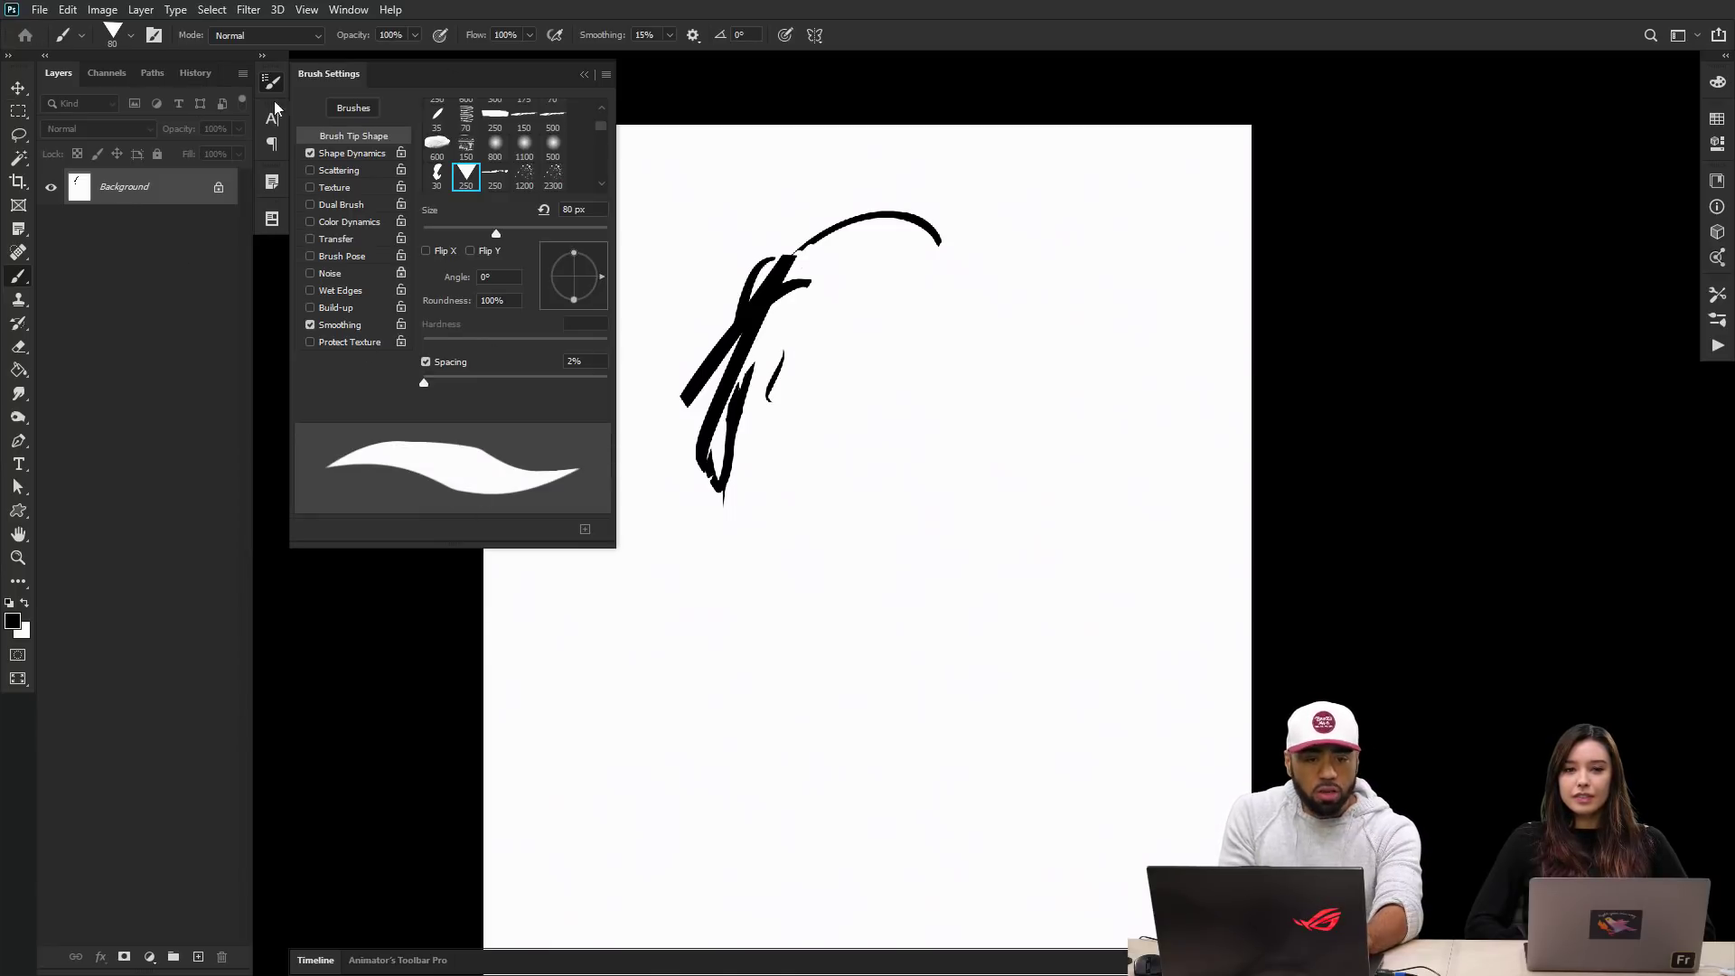
Step: Remove the keyboard shortcut assigned to the Pencil Tool in the Tools shortcut settings and save the change
click(72, 15)
click(158, 696)
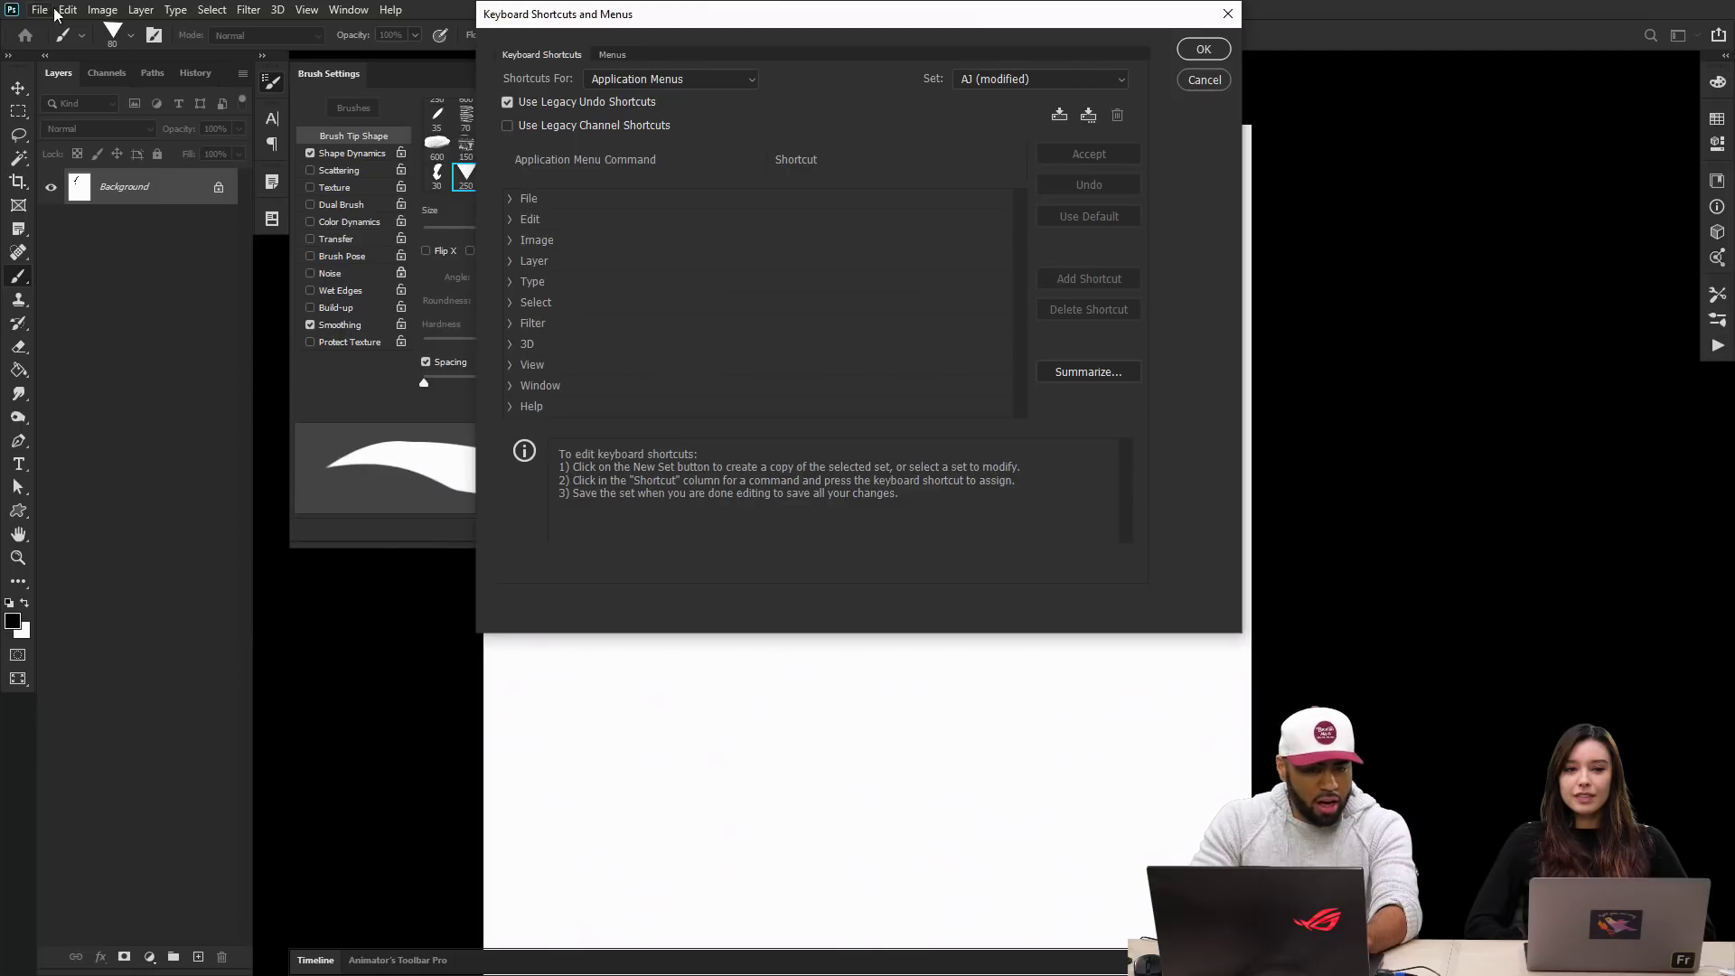
click(639, 78)
click(633, 129)
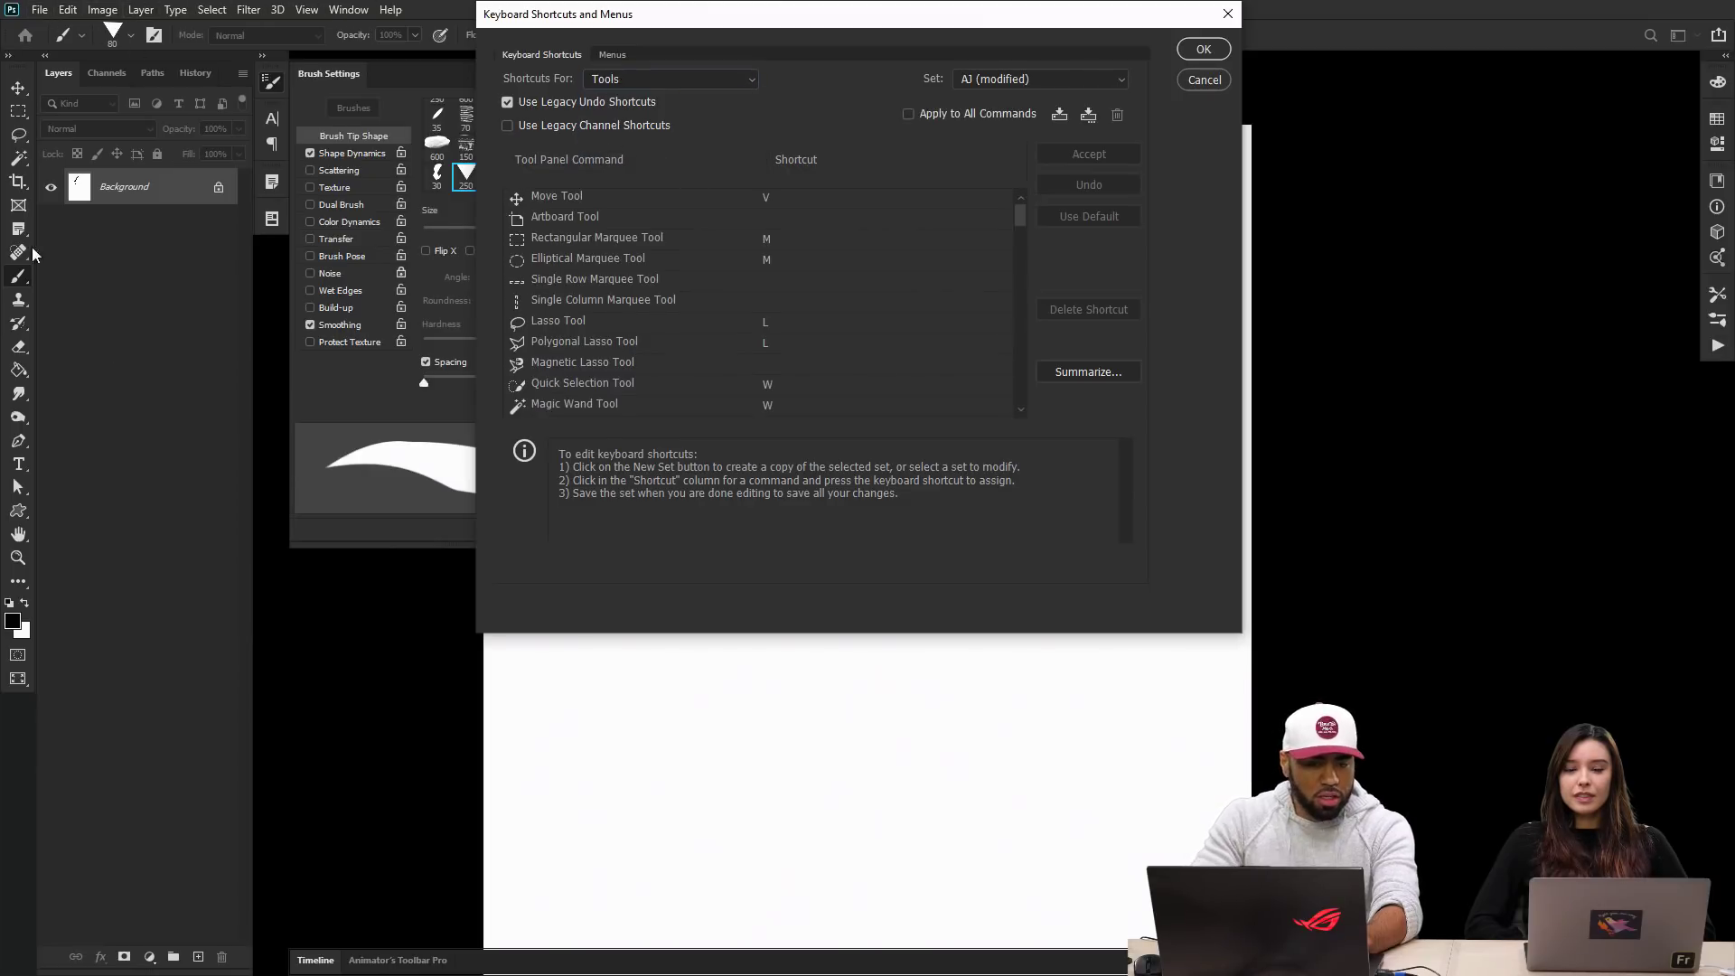
drag(1021, 214, 1017, 266)
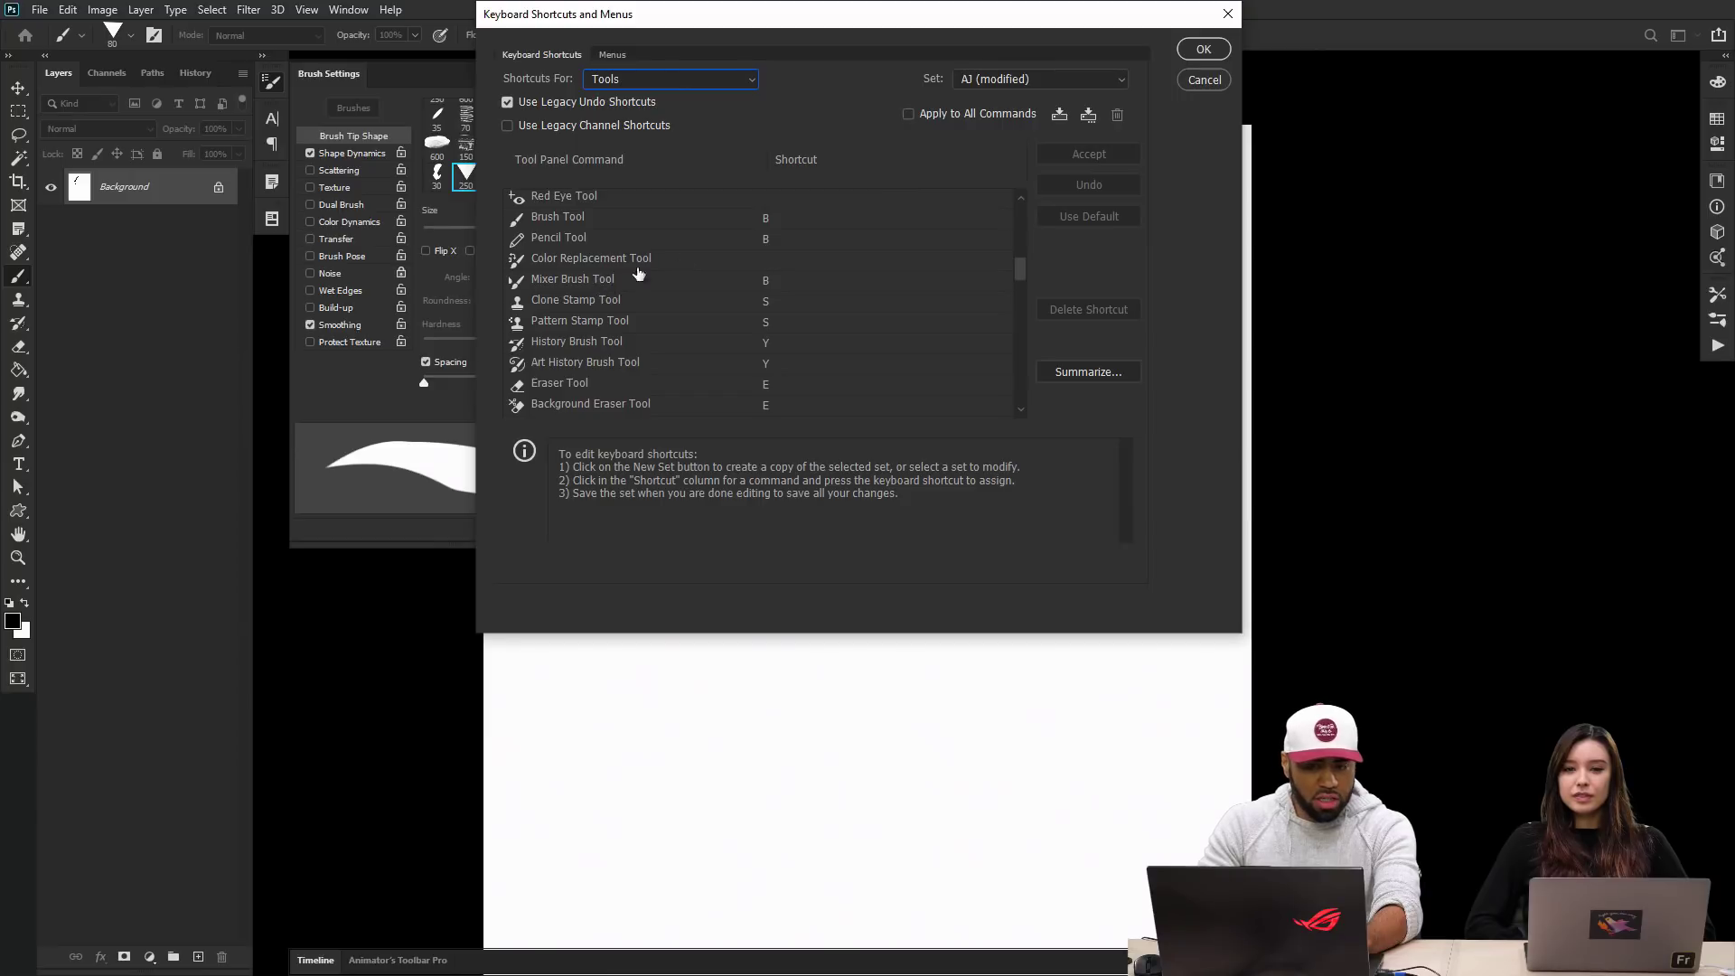
click(768, 241)
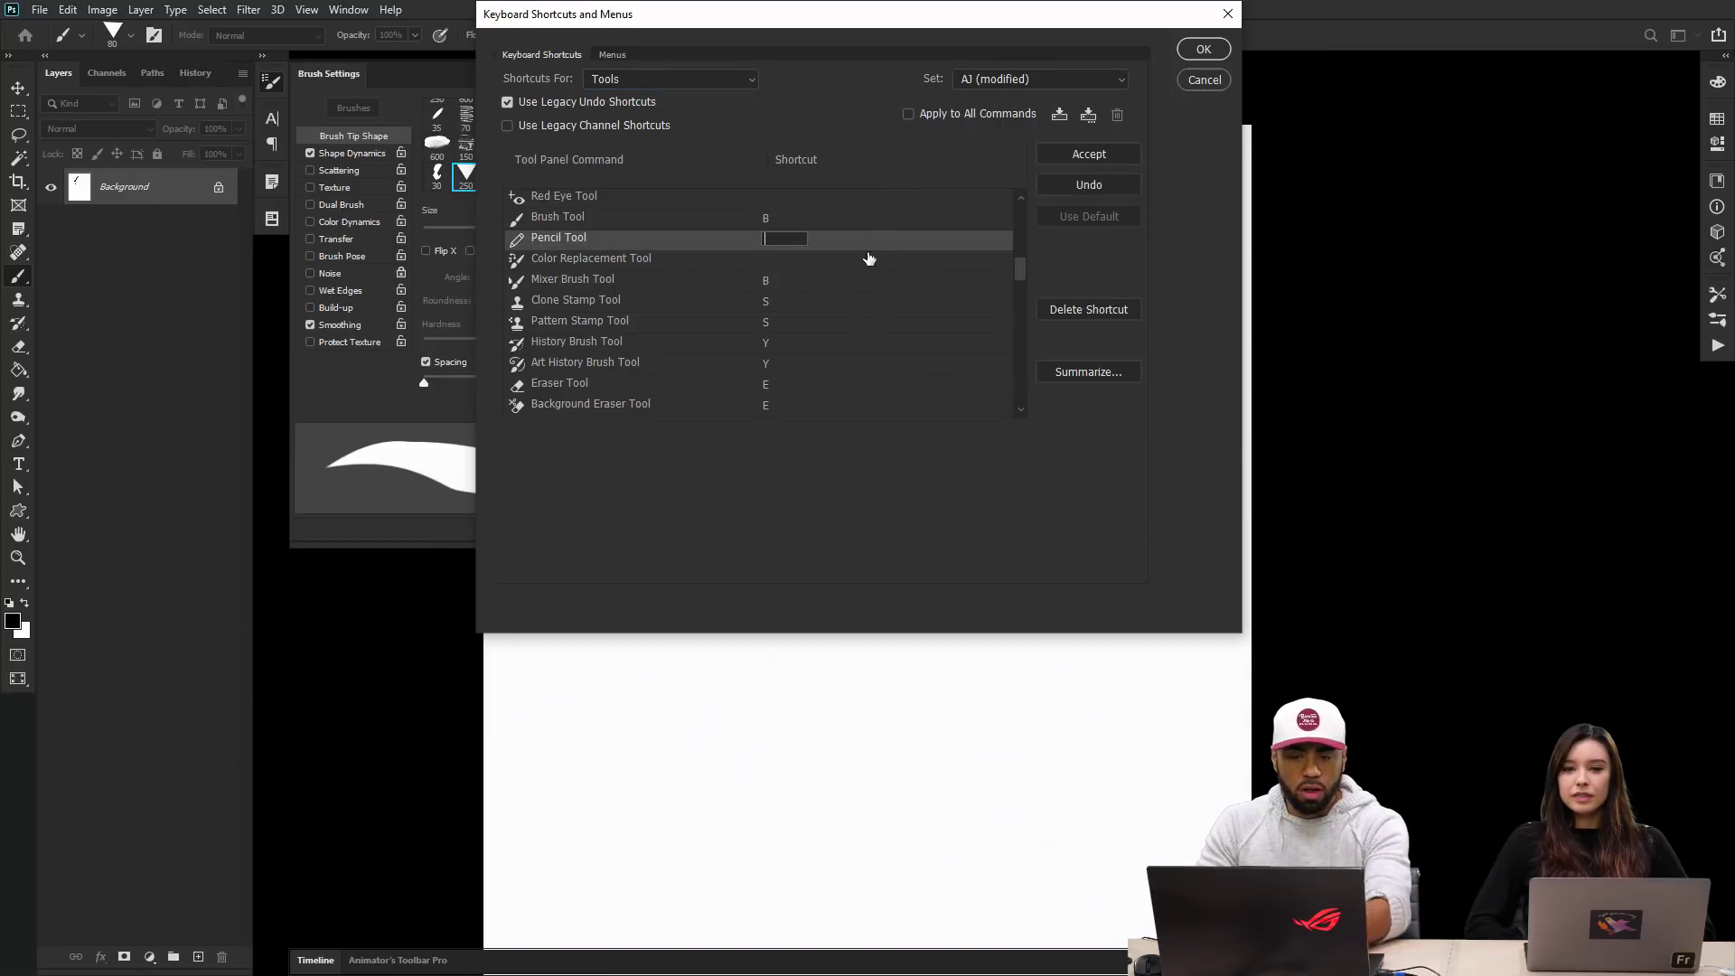
click(1092, 155)
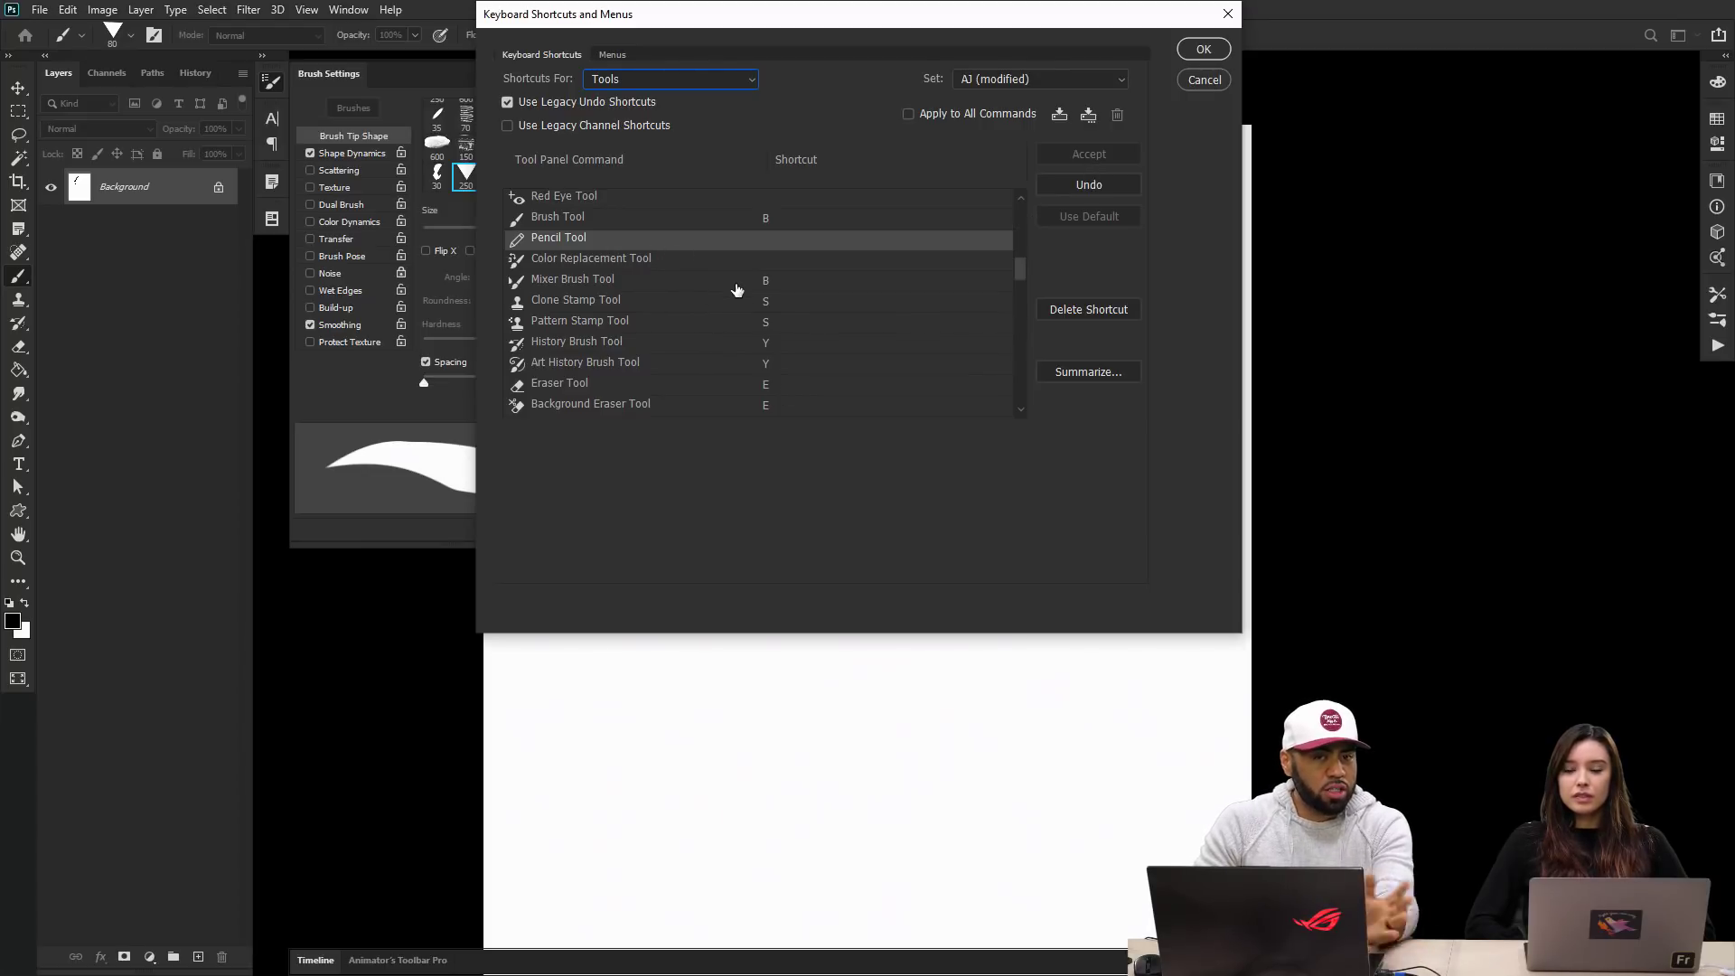
click(1211, 49)
Step: Collapse the brush settings and cycle between the Brush Tool and the Mixer Brush Tool
click(269, 83)
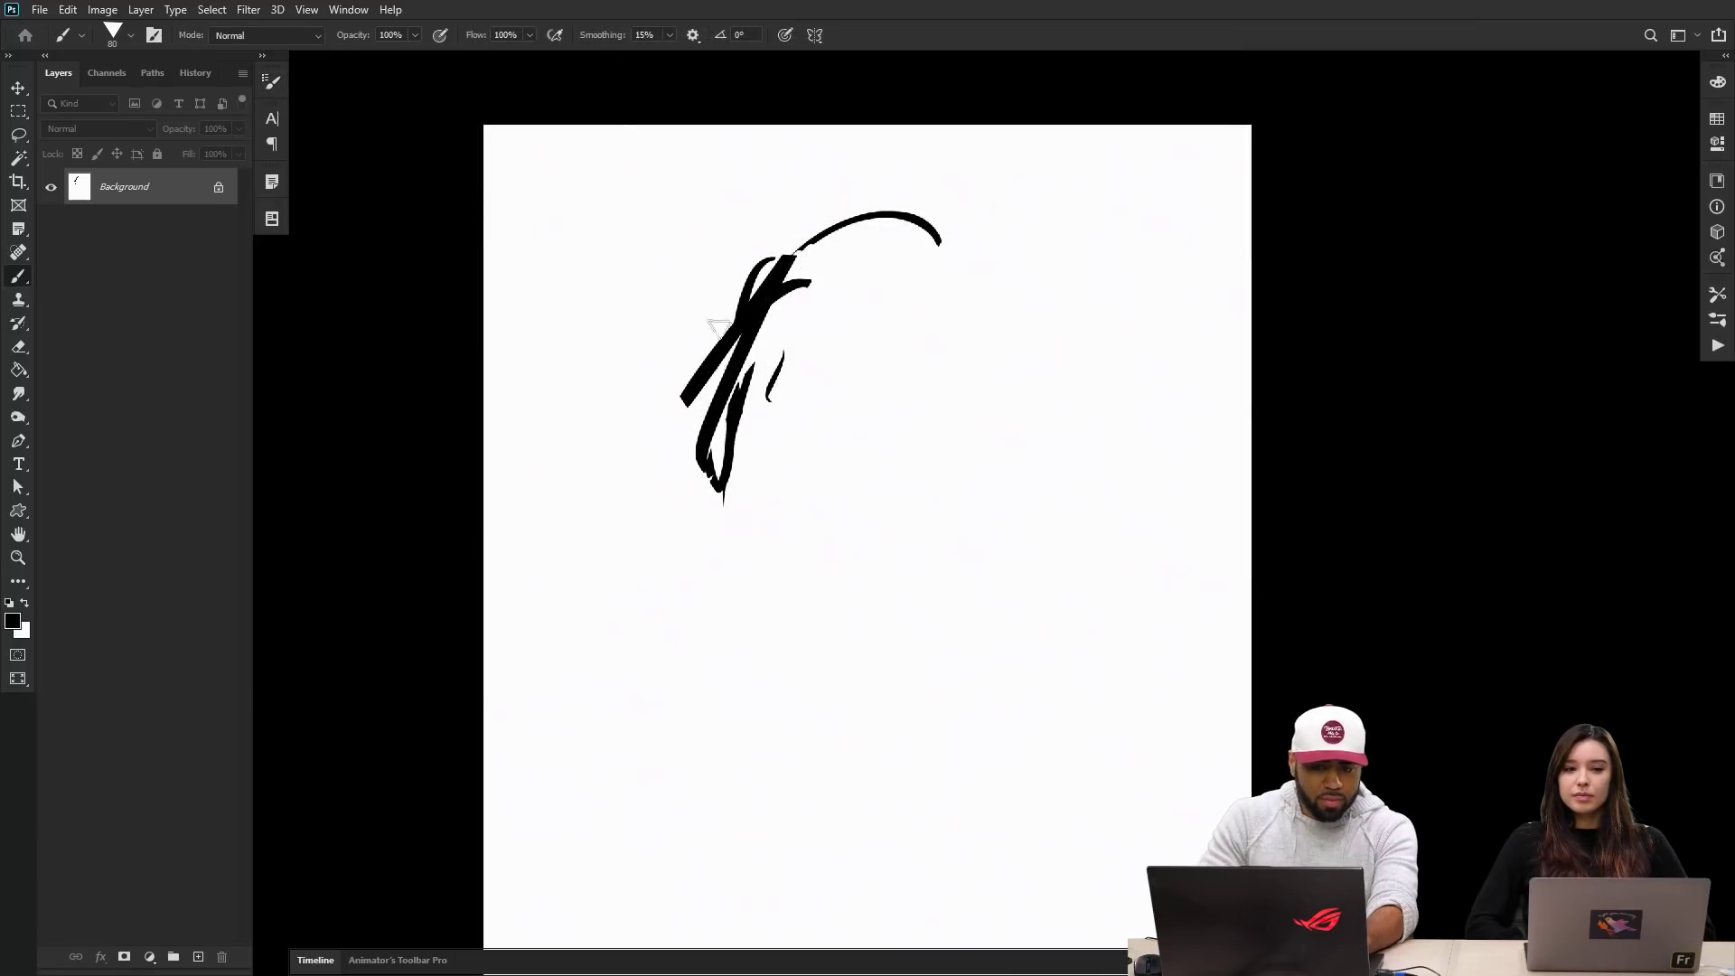
key(shift+b)
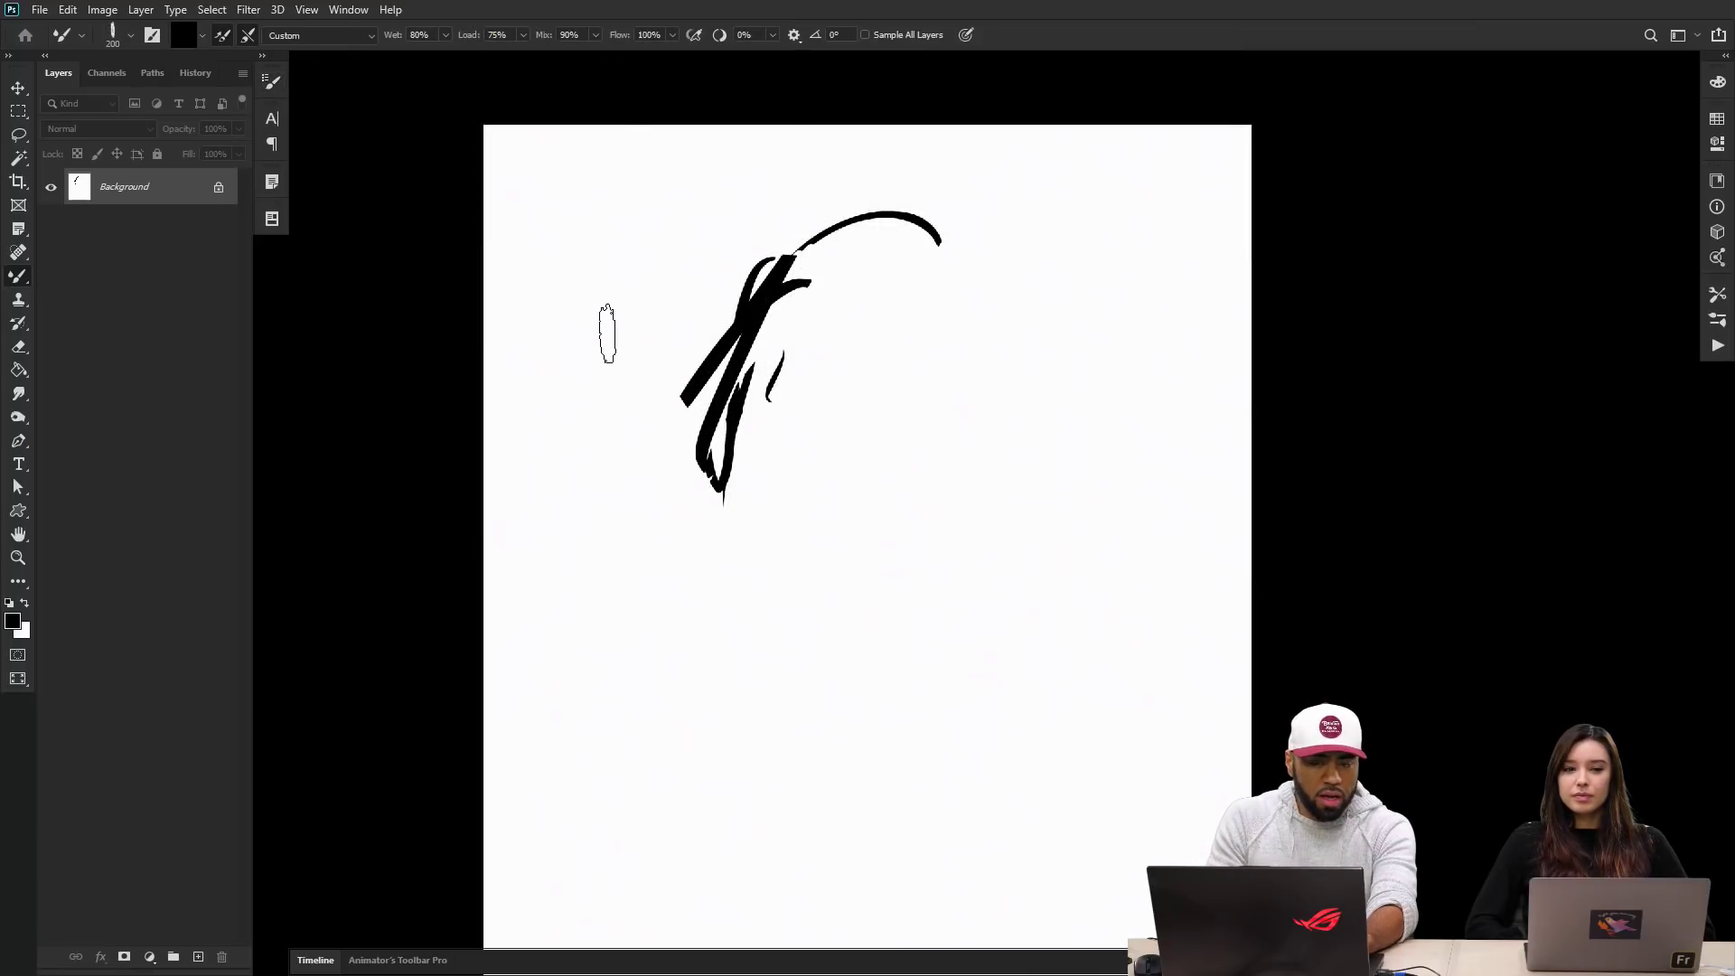
key(shift+b)
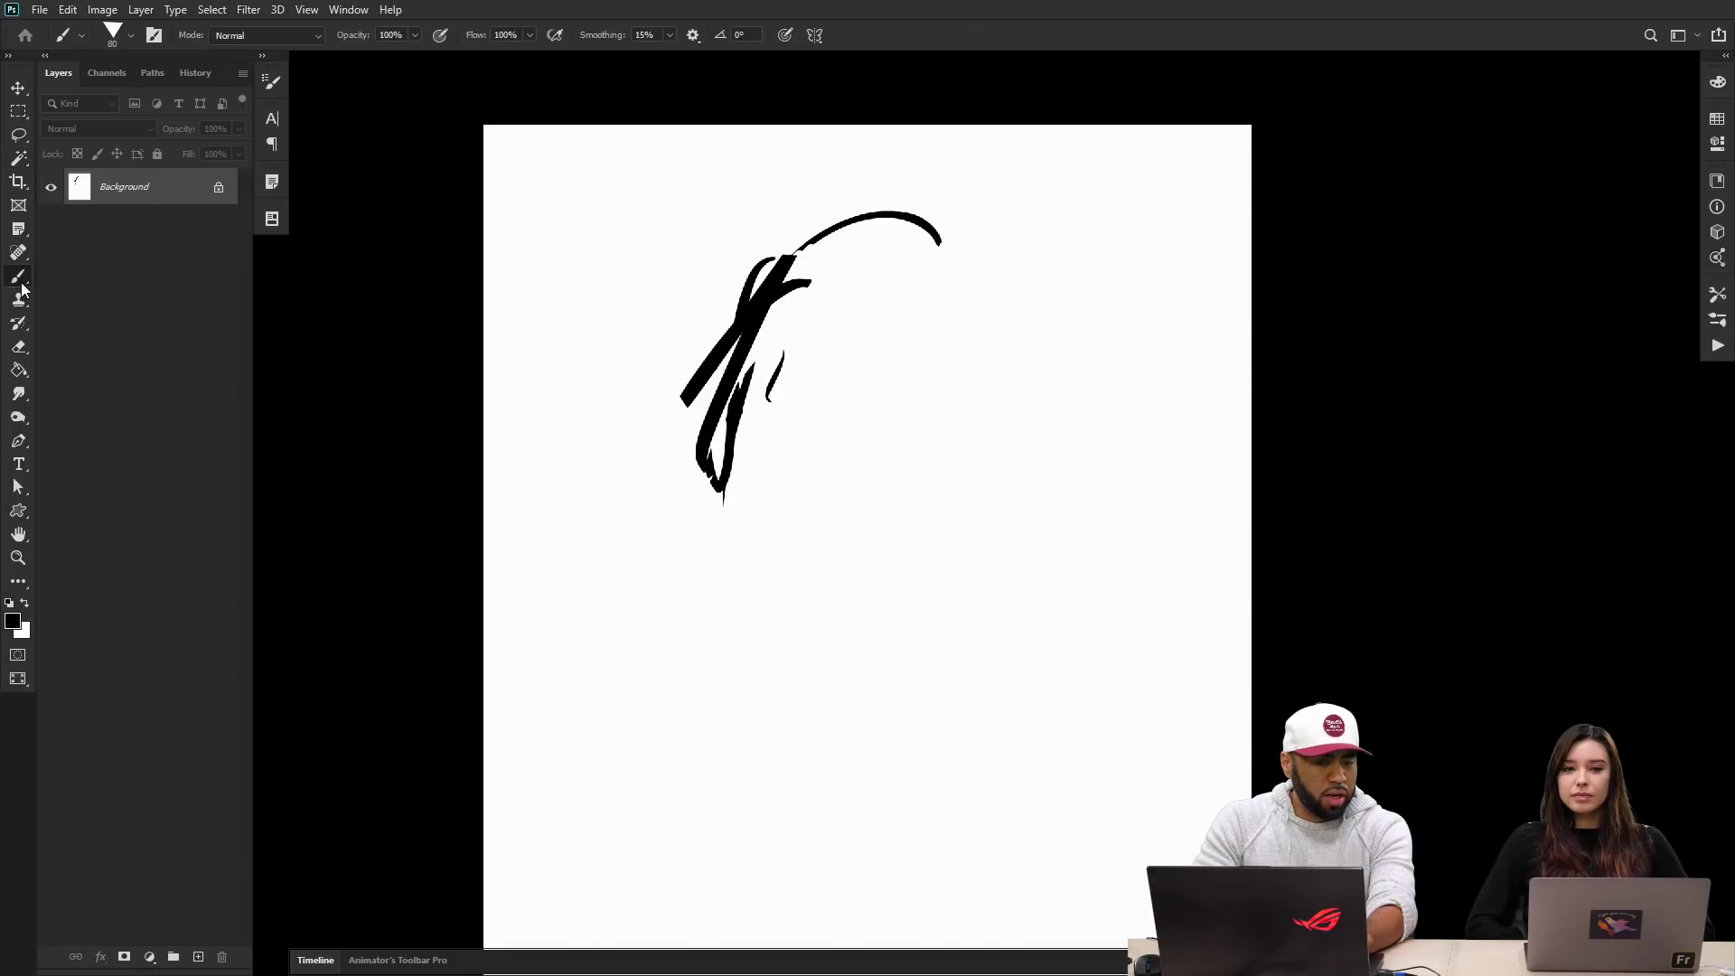
key(shift+b)
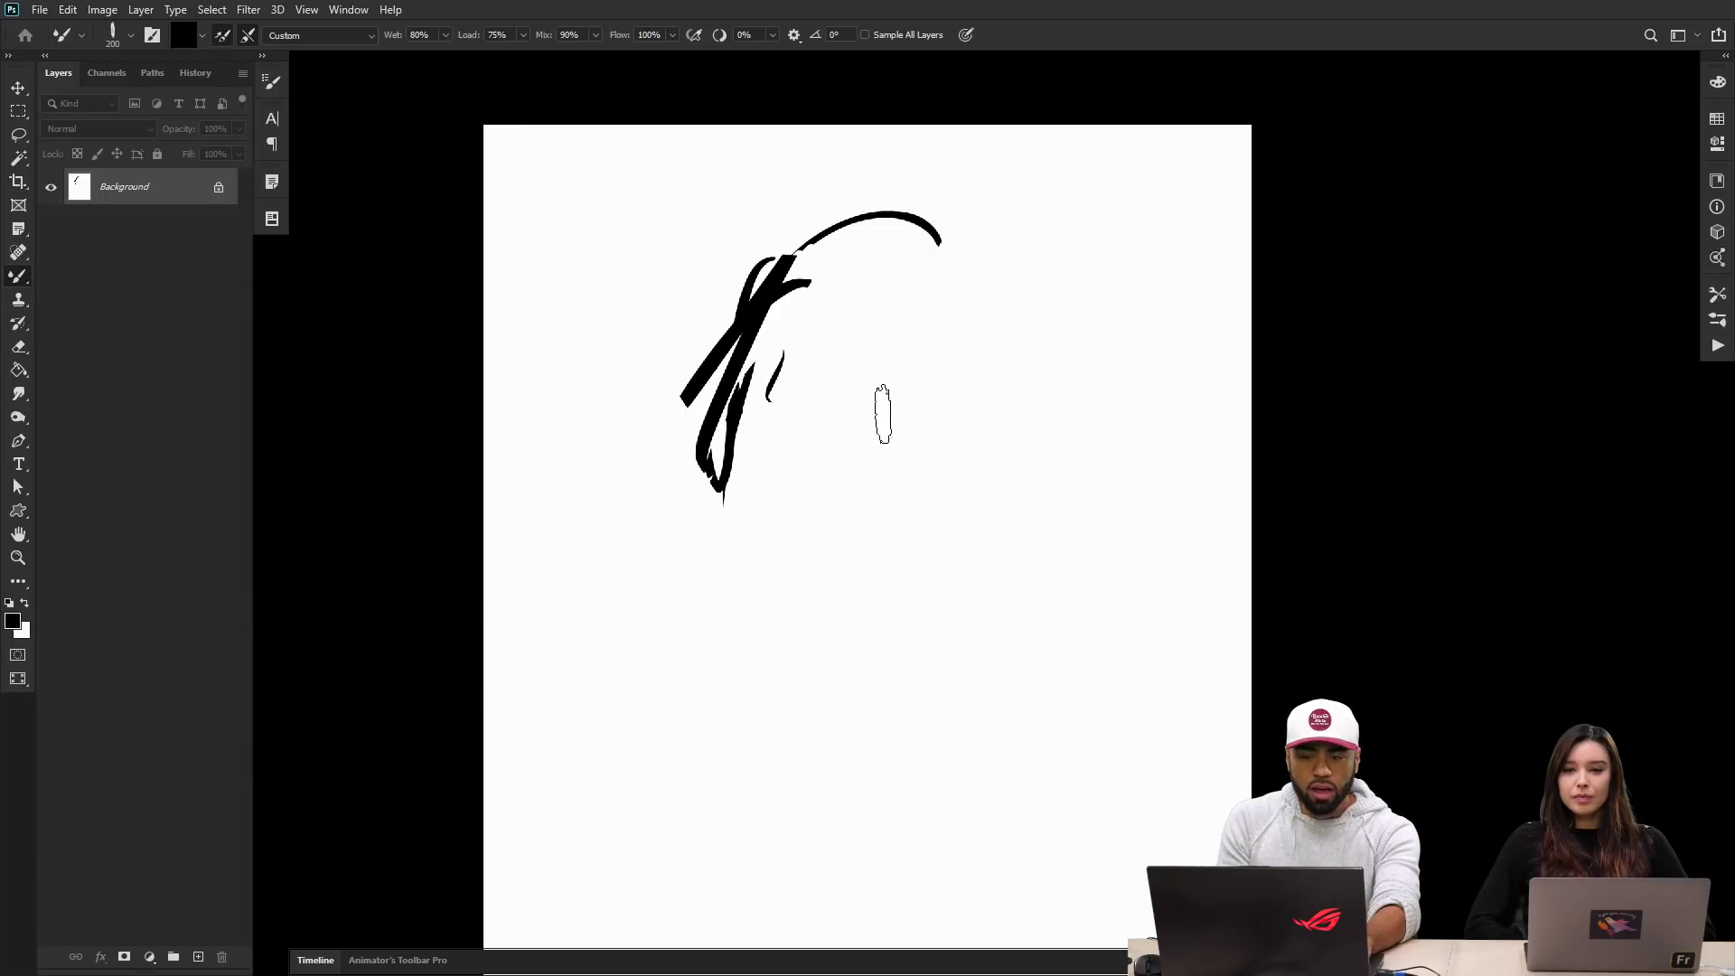
Step: Look up the canvas flip commands and flip the canvas horizontally
click(103, 10)
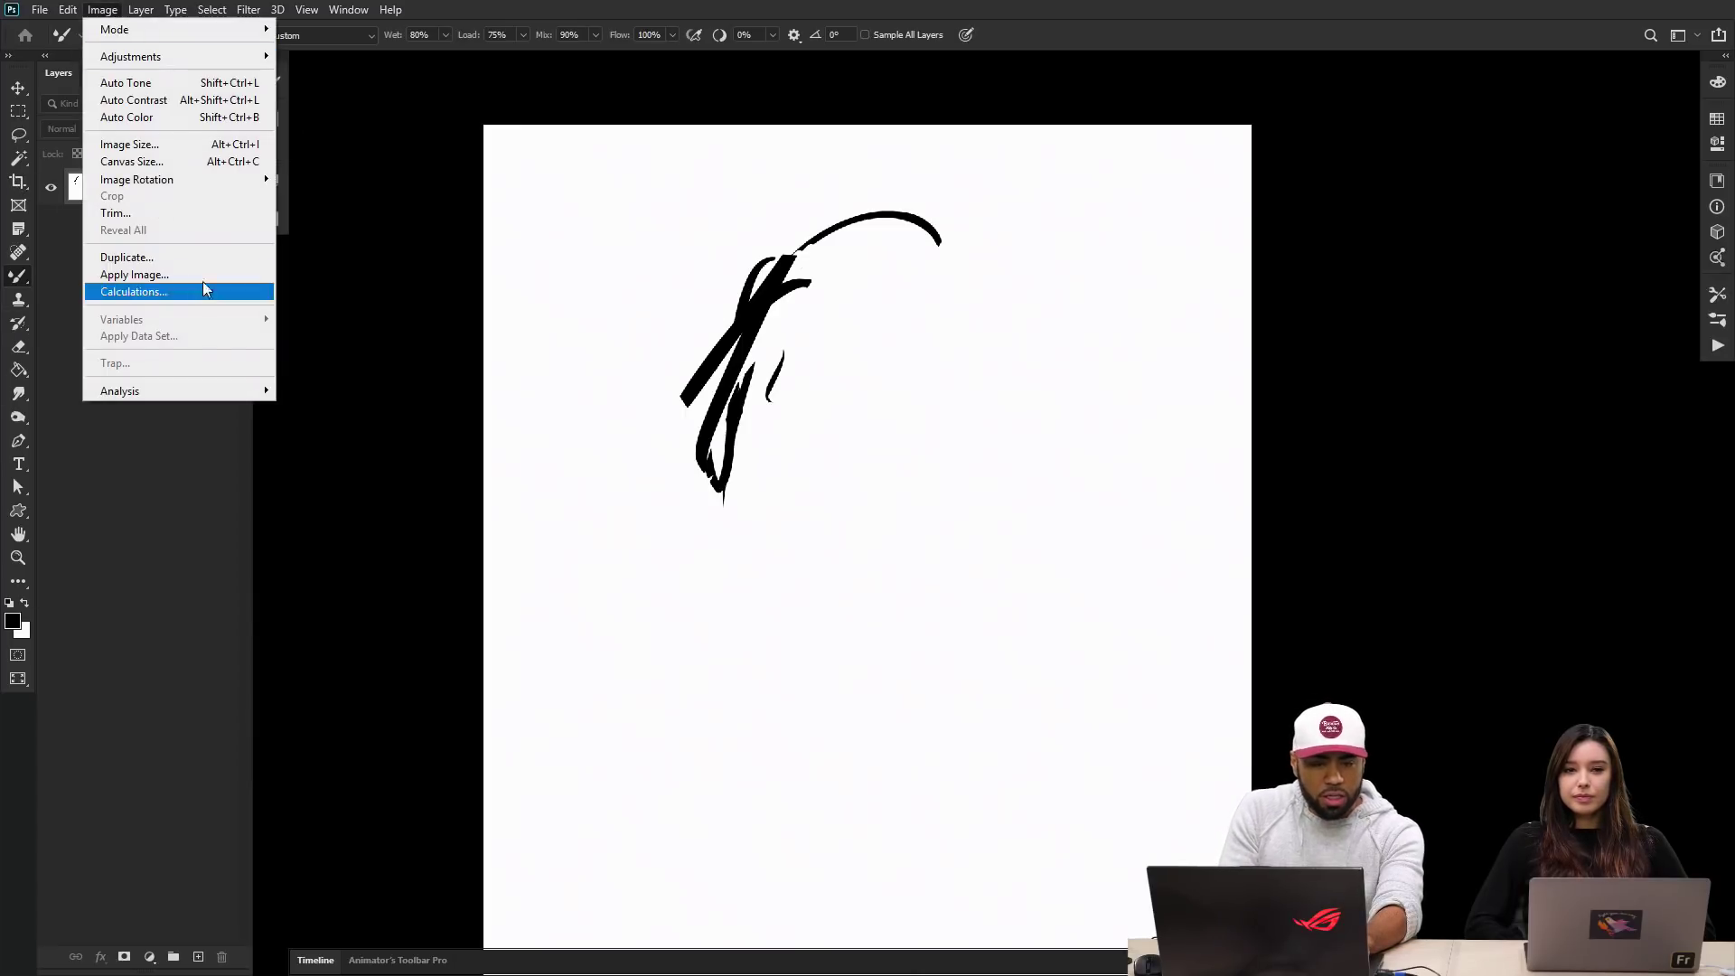
mouse_move(206, 188)
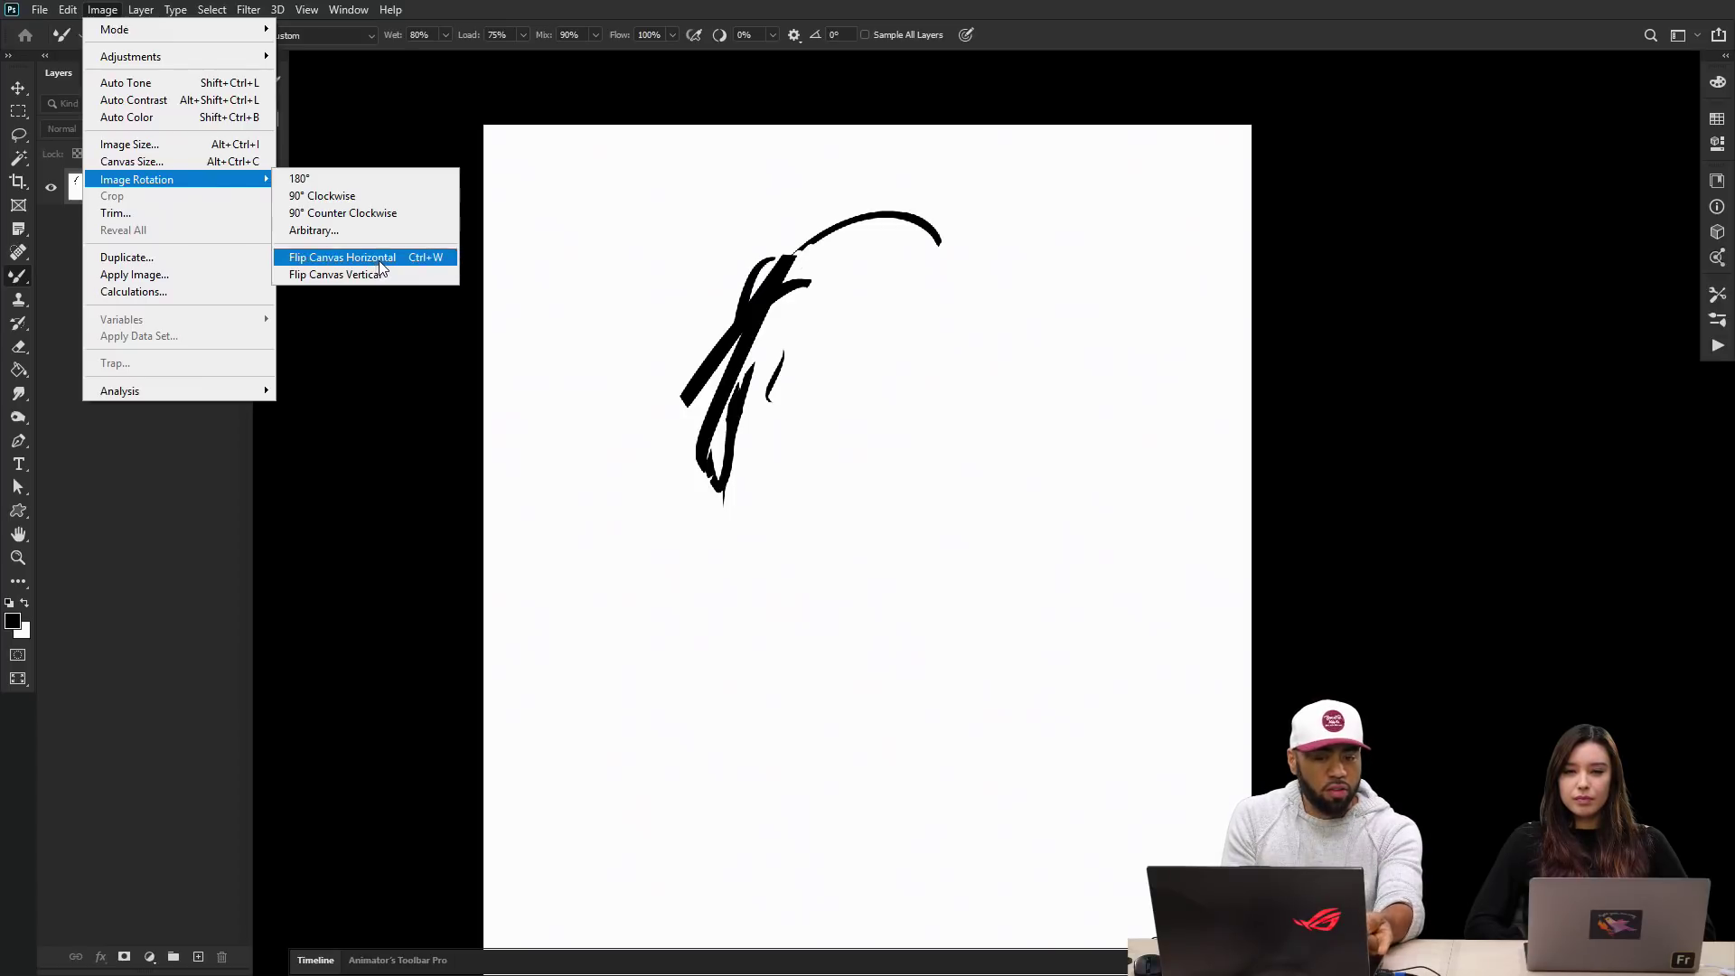
click(959, 356)
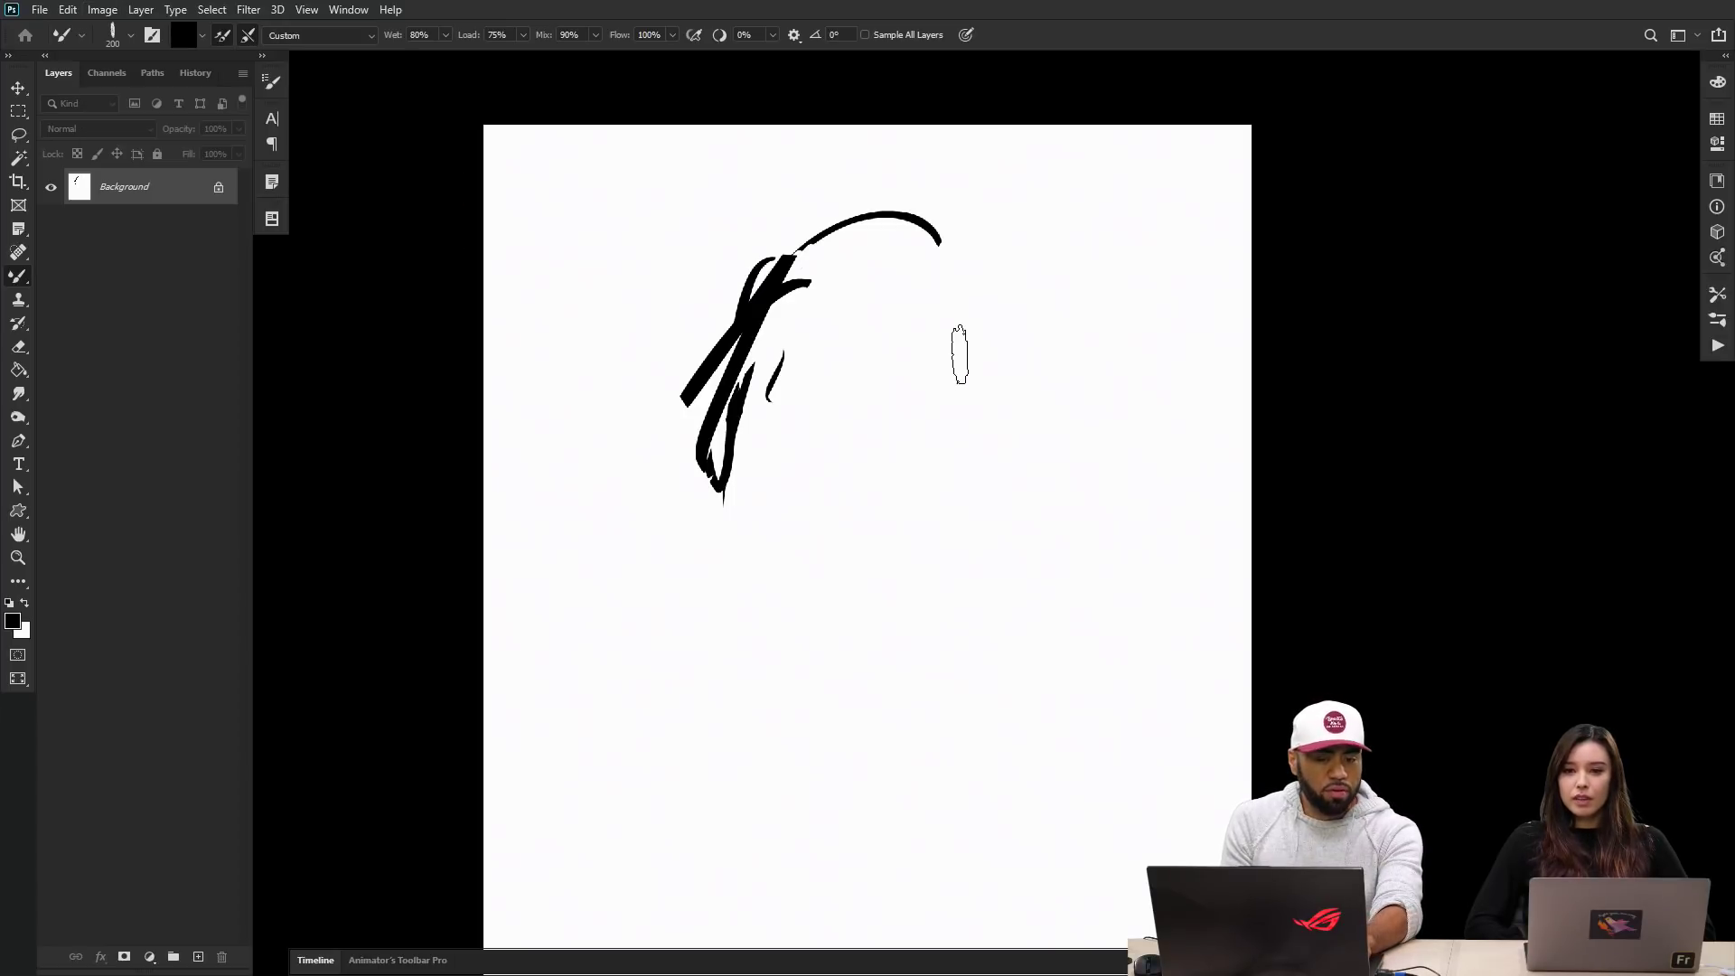
key(ctrl+z)
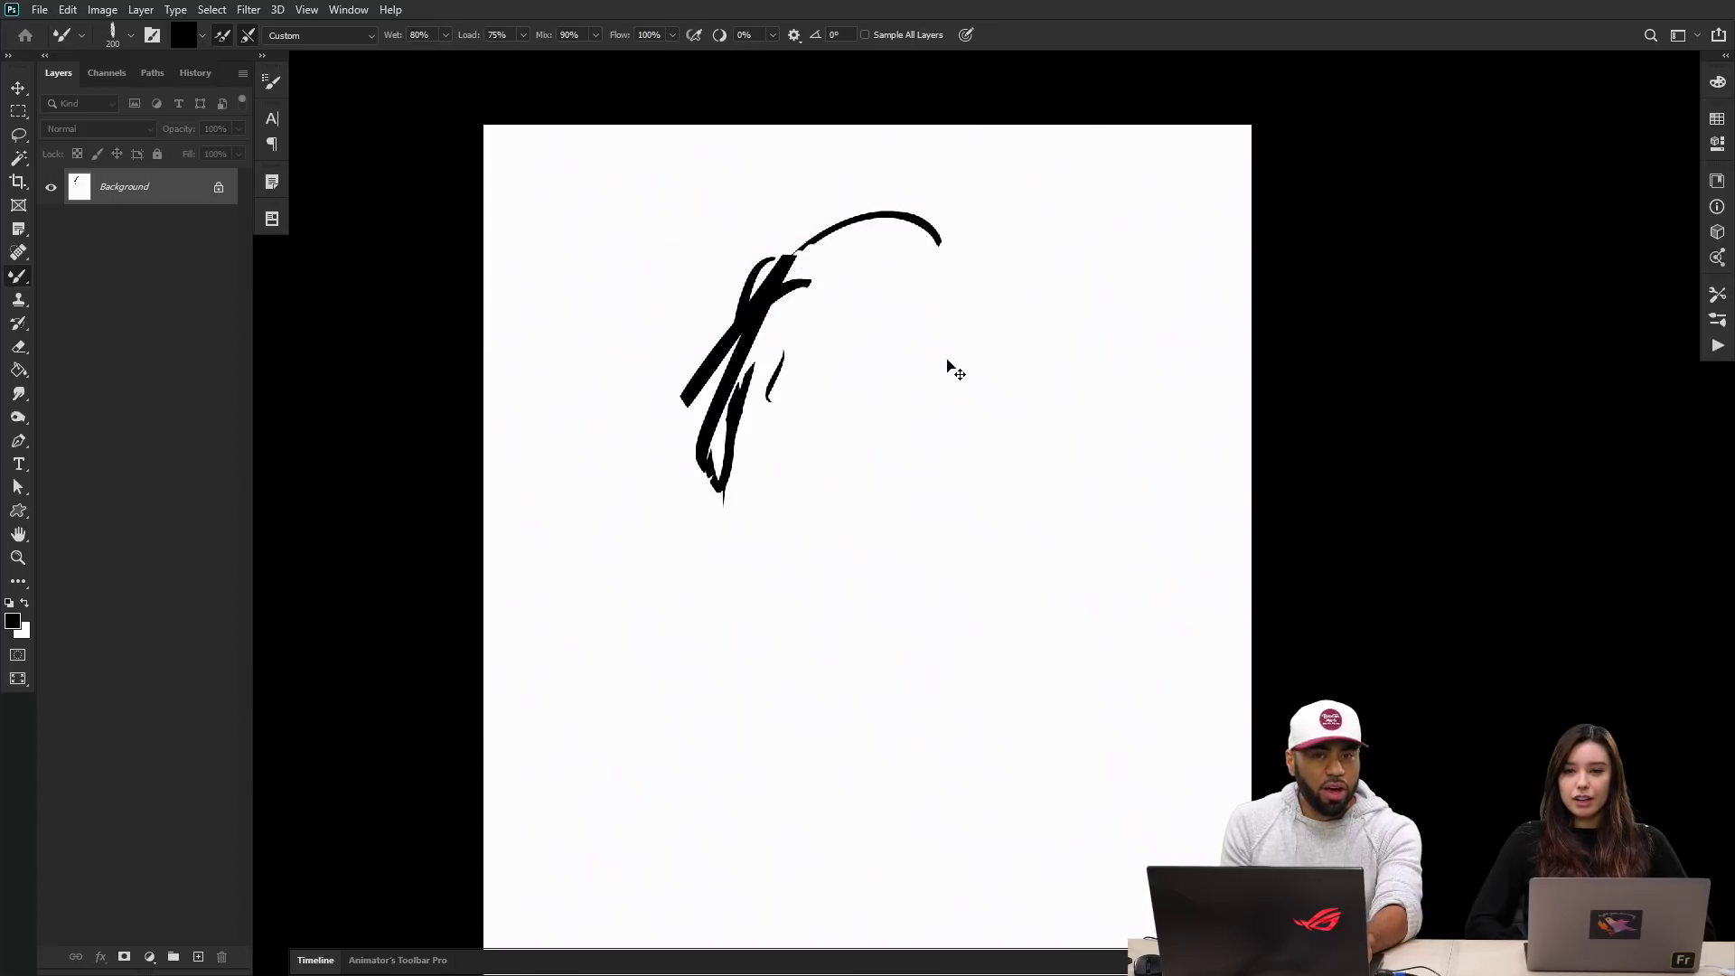
key(ctrl+shift+z)
key(ctrl+z)
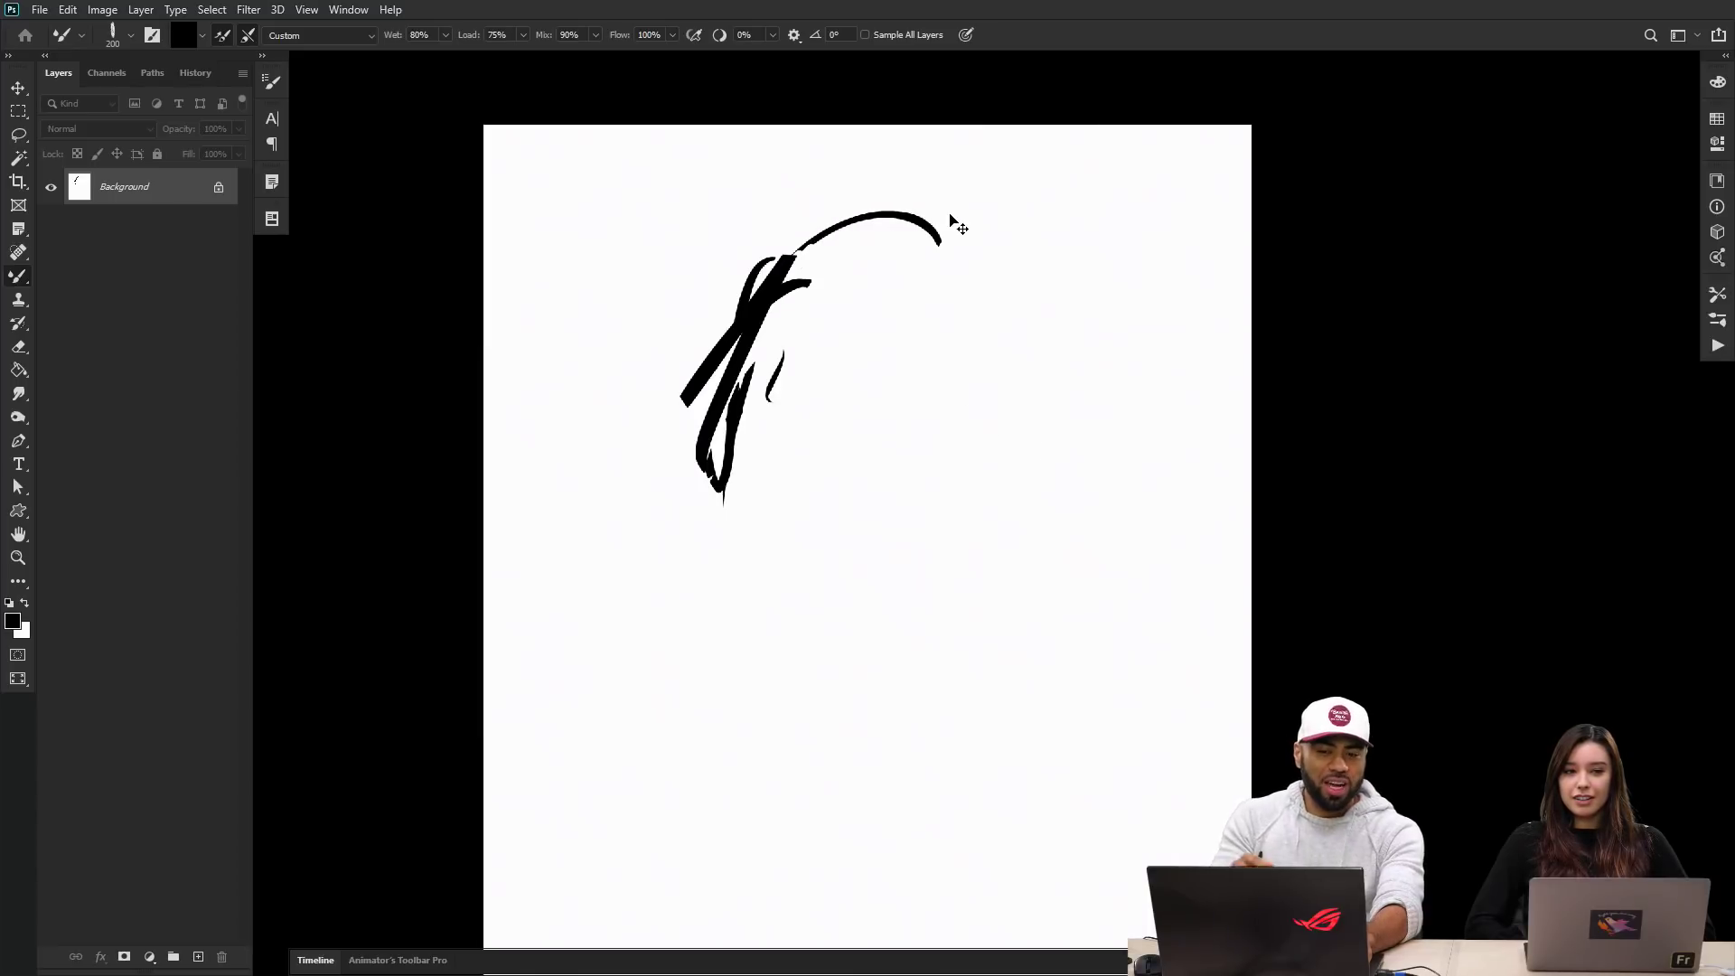
key(ctrl+shift+z)
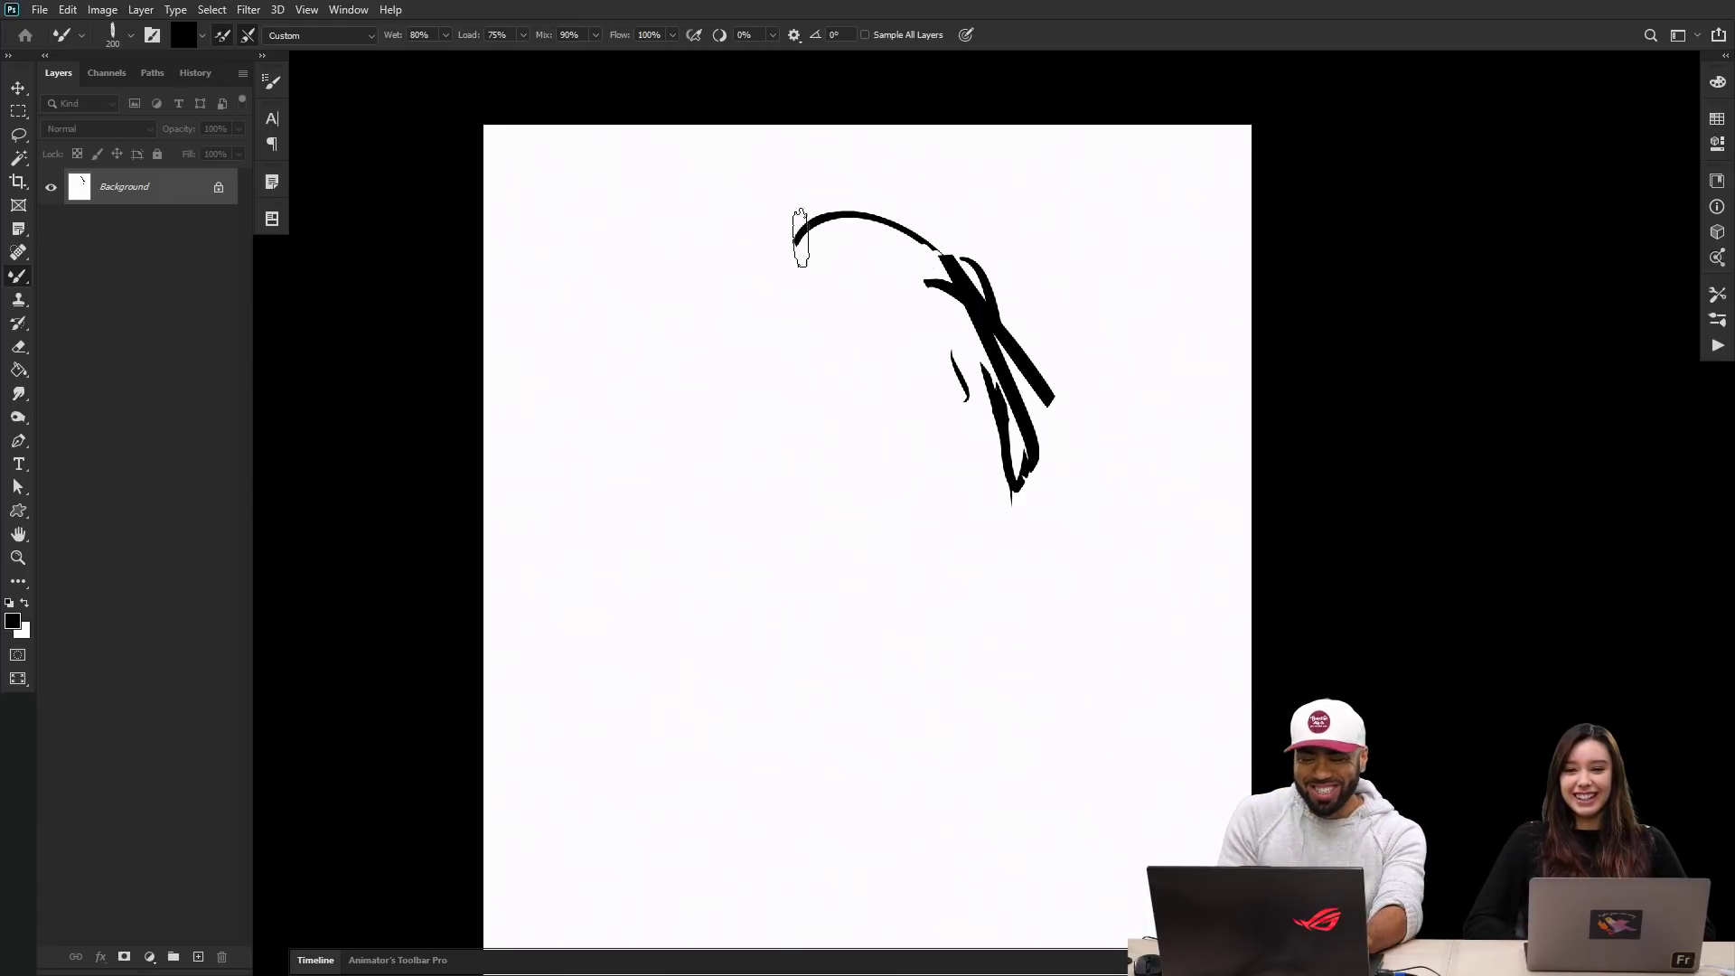
Step: Switch back to the regular Brush tool and add curved black strokes to the left of the flipped sketch
key(shift+b)
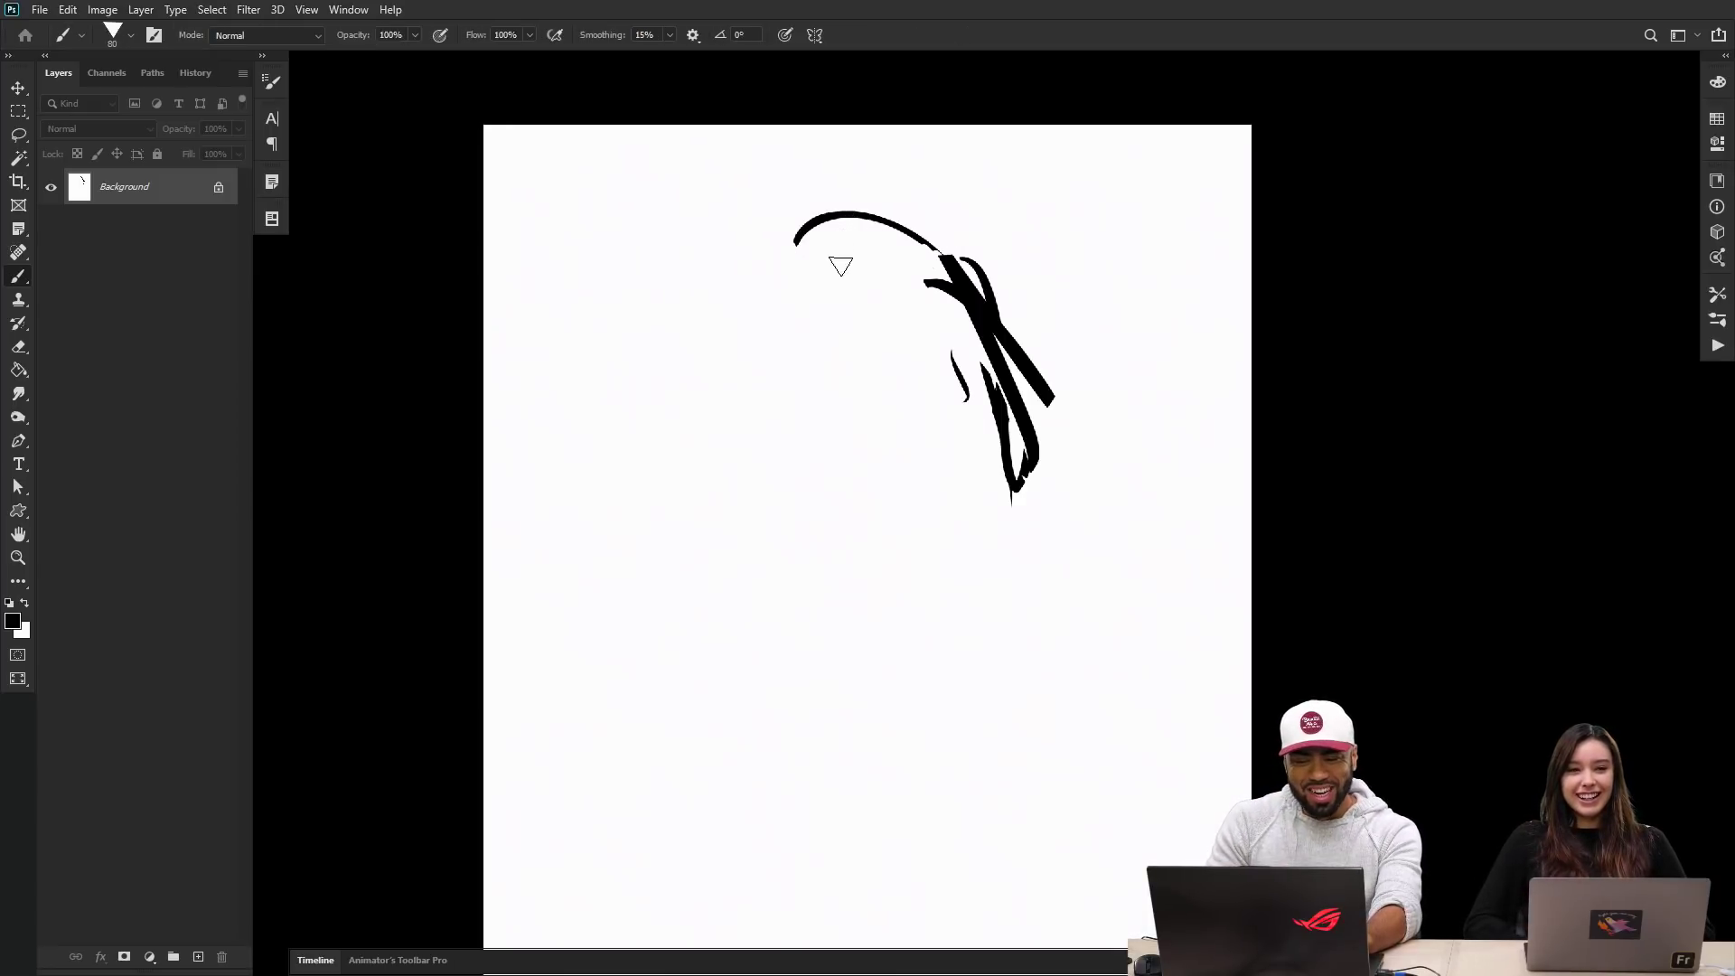
mouse_move(816, 219)
mouse_down()
mouse_move(826, 392)
mouse_move(820, 293)
mouse_move(730, 259)
mouse_move(801, 339)
mouse_up()
key(Tab)
drag(714, 296, 818, 217)
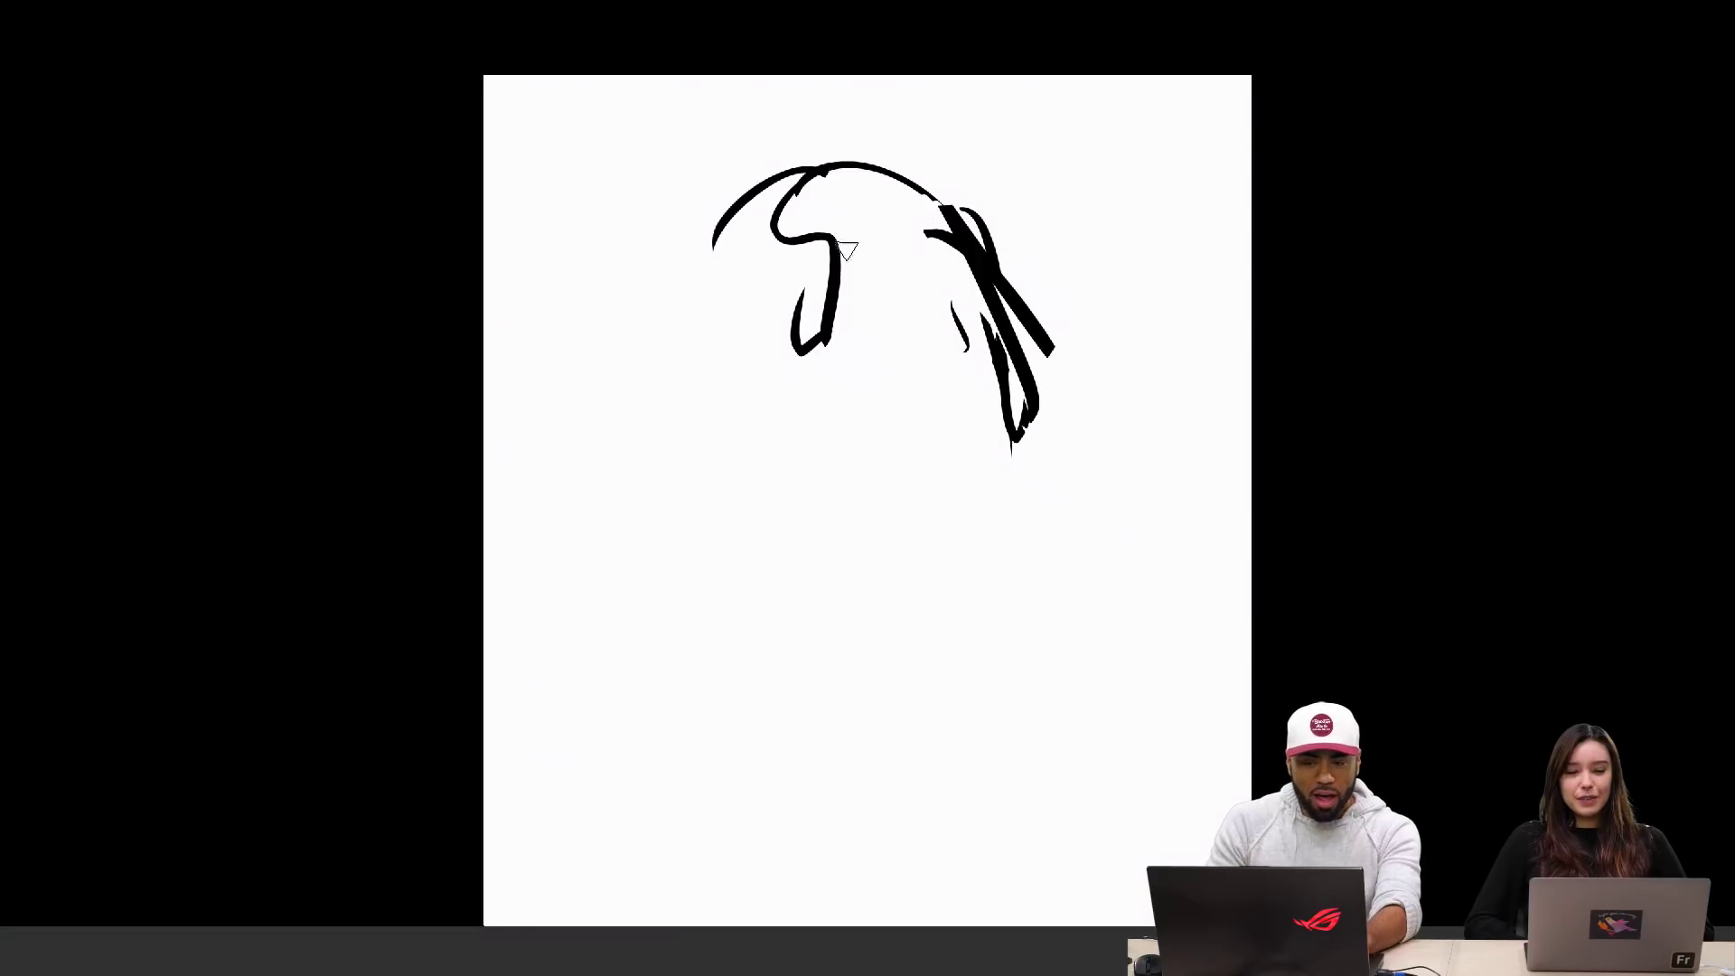
Step: Cycle through the screen modes again, returning to the full-screen canvas view
key(f)
key(f)
key(f)
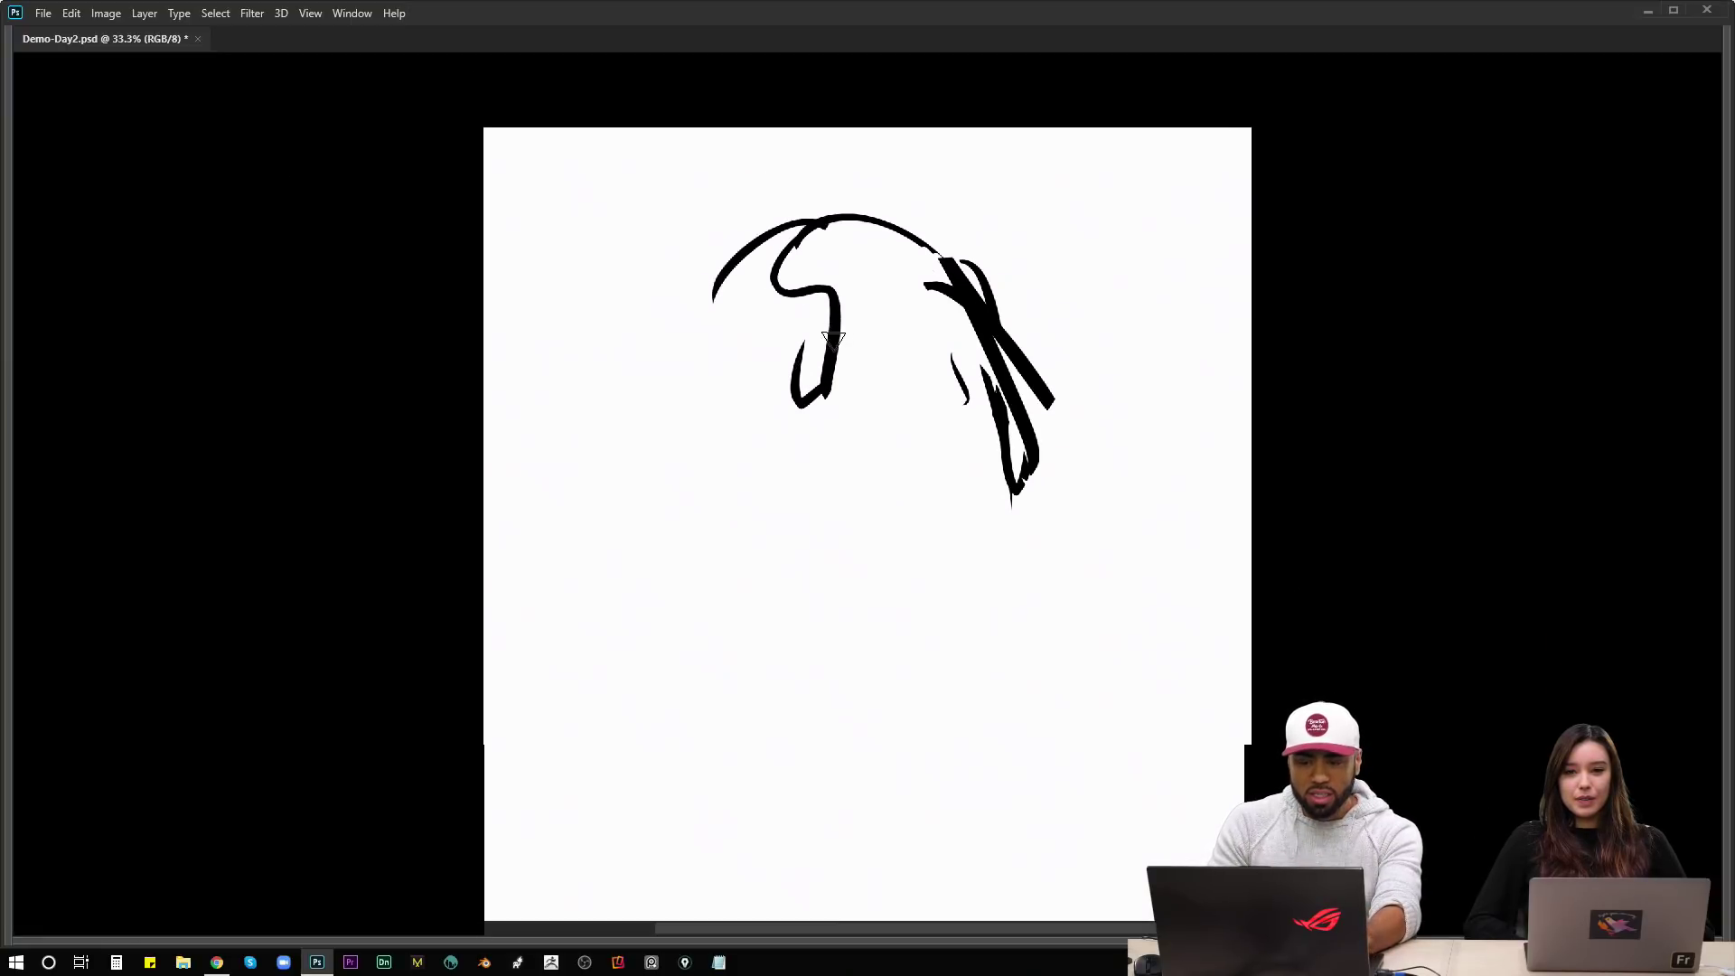
drag(863, 385, 850, 363)
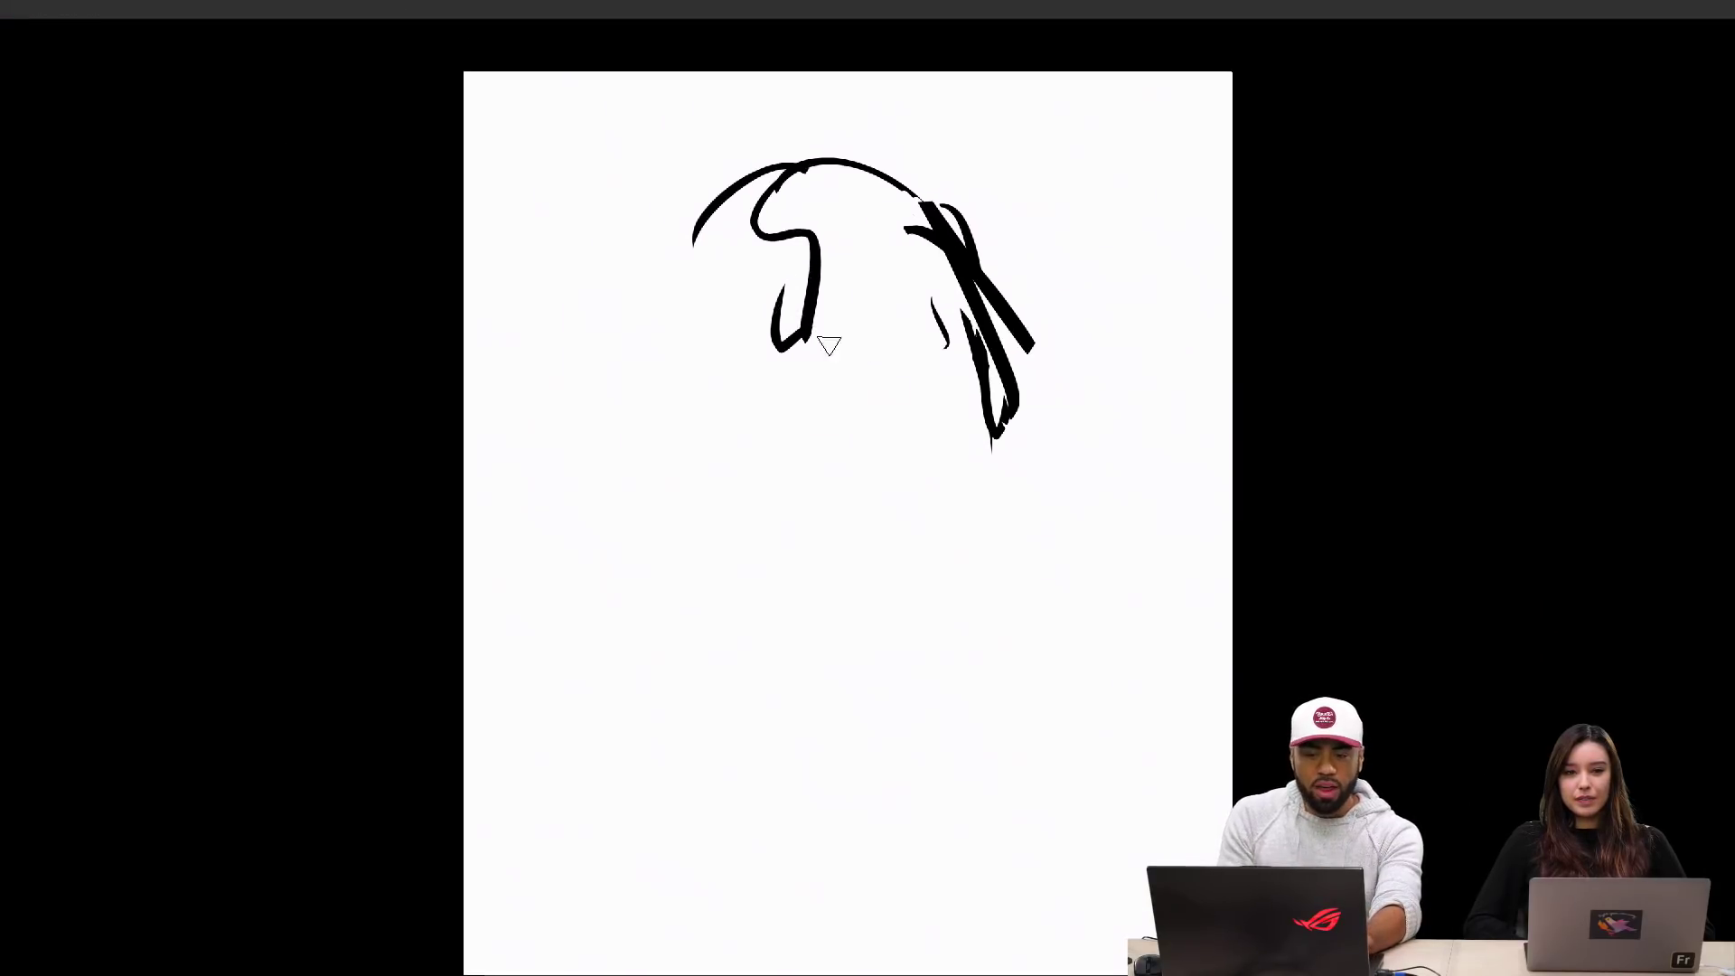
key(f)
Step: Paint long winding brush lines below the existing sketch and short diagonal strokes at its lower right
drag(904, 211, 745, 535)
mouse_move(765, 348)
mouse_down()
mouse_move(639, 434)
mouse_move(749, 633)
mouse_up()
drag(898, 496, 865, 606)
drag(952, 437, 886, 621)
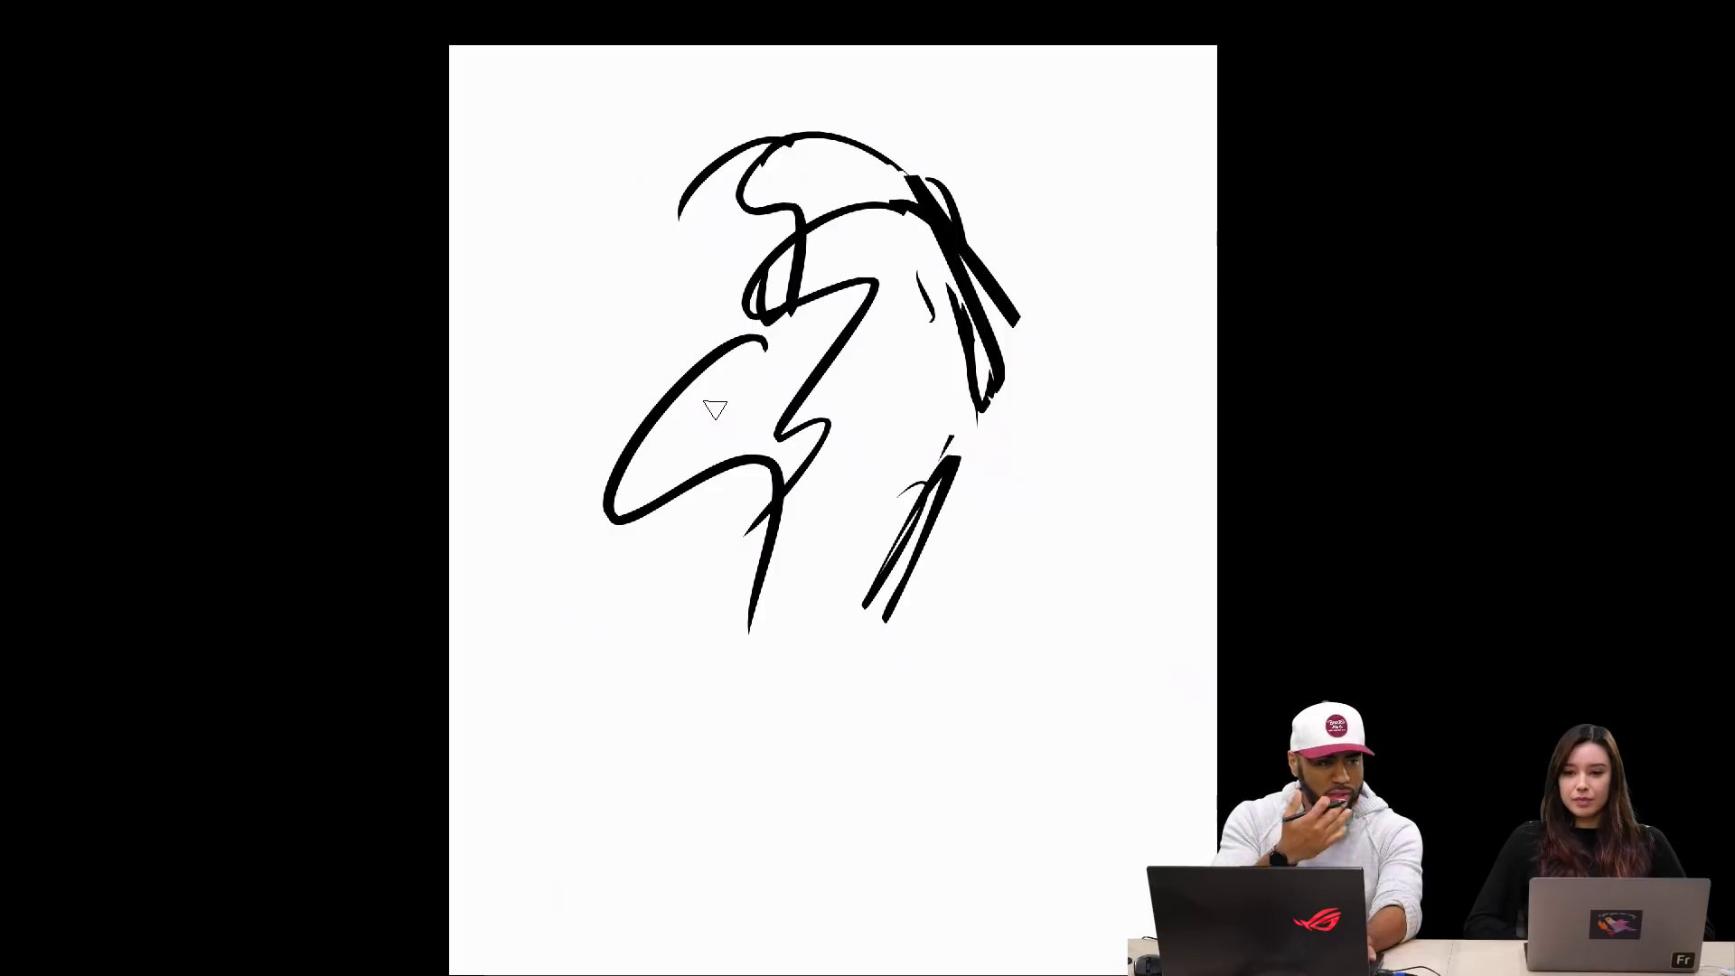
key(f)
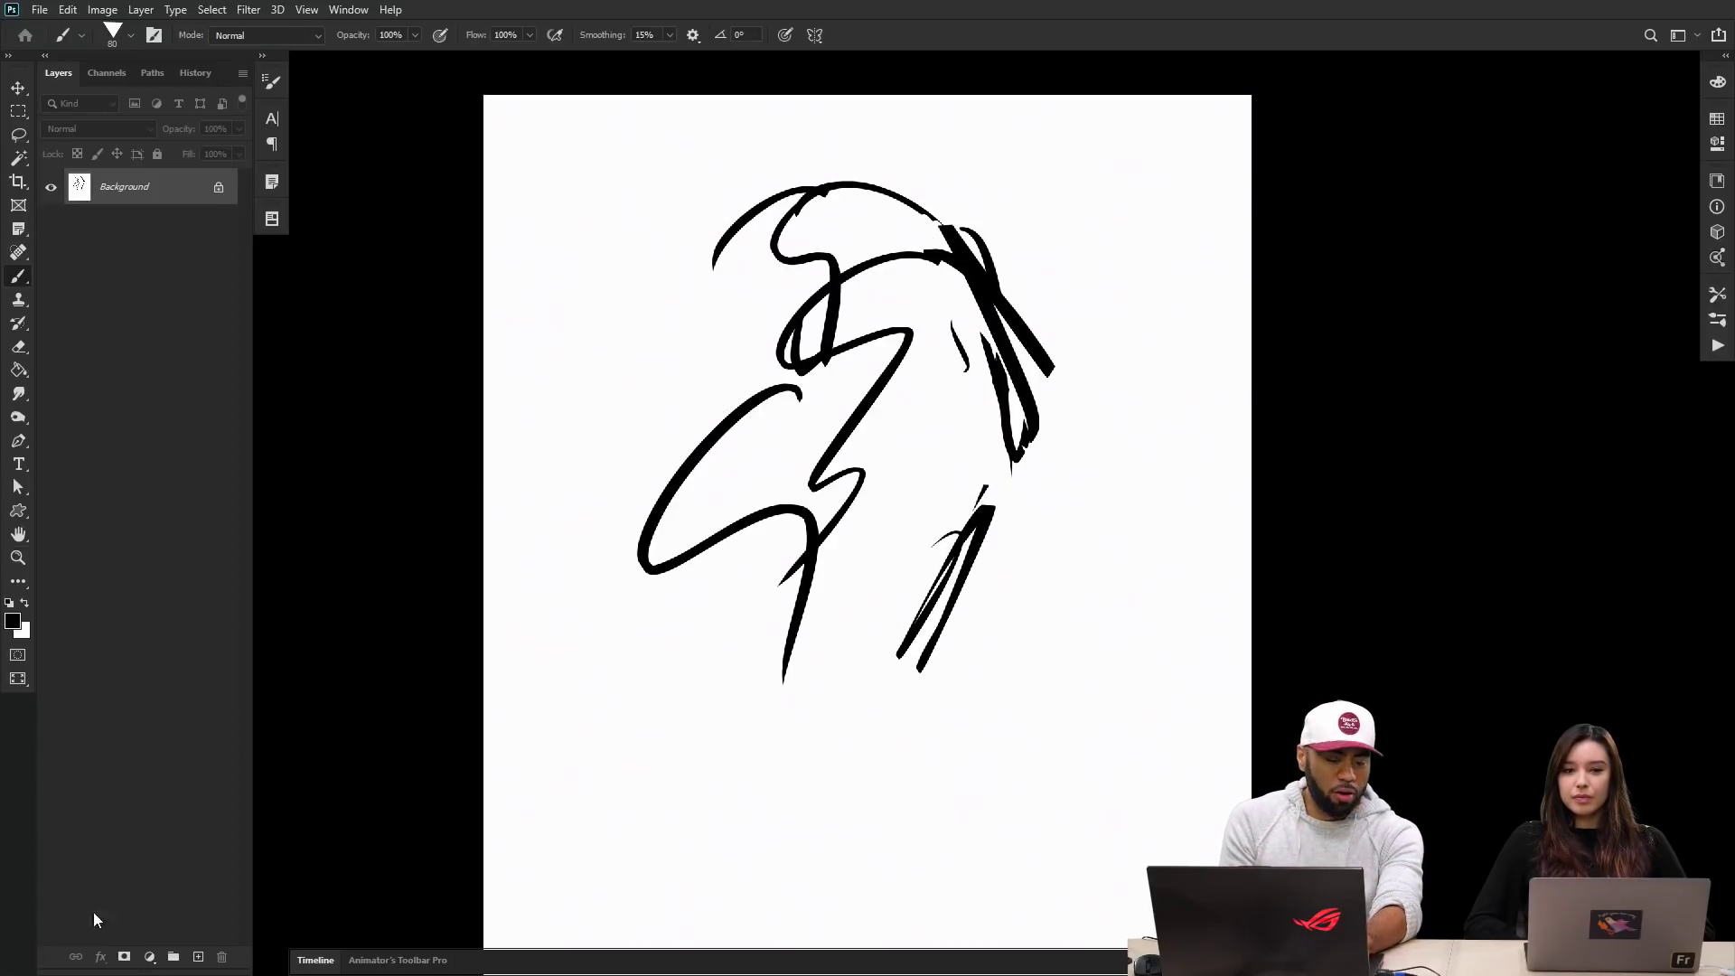
click(195, 956)
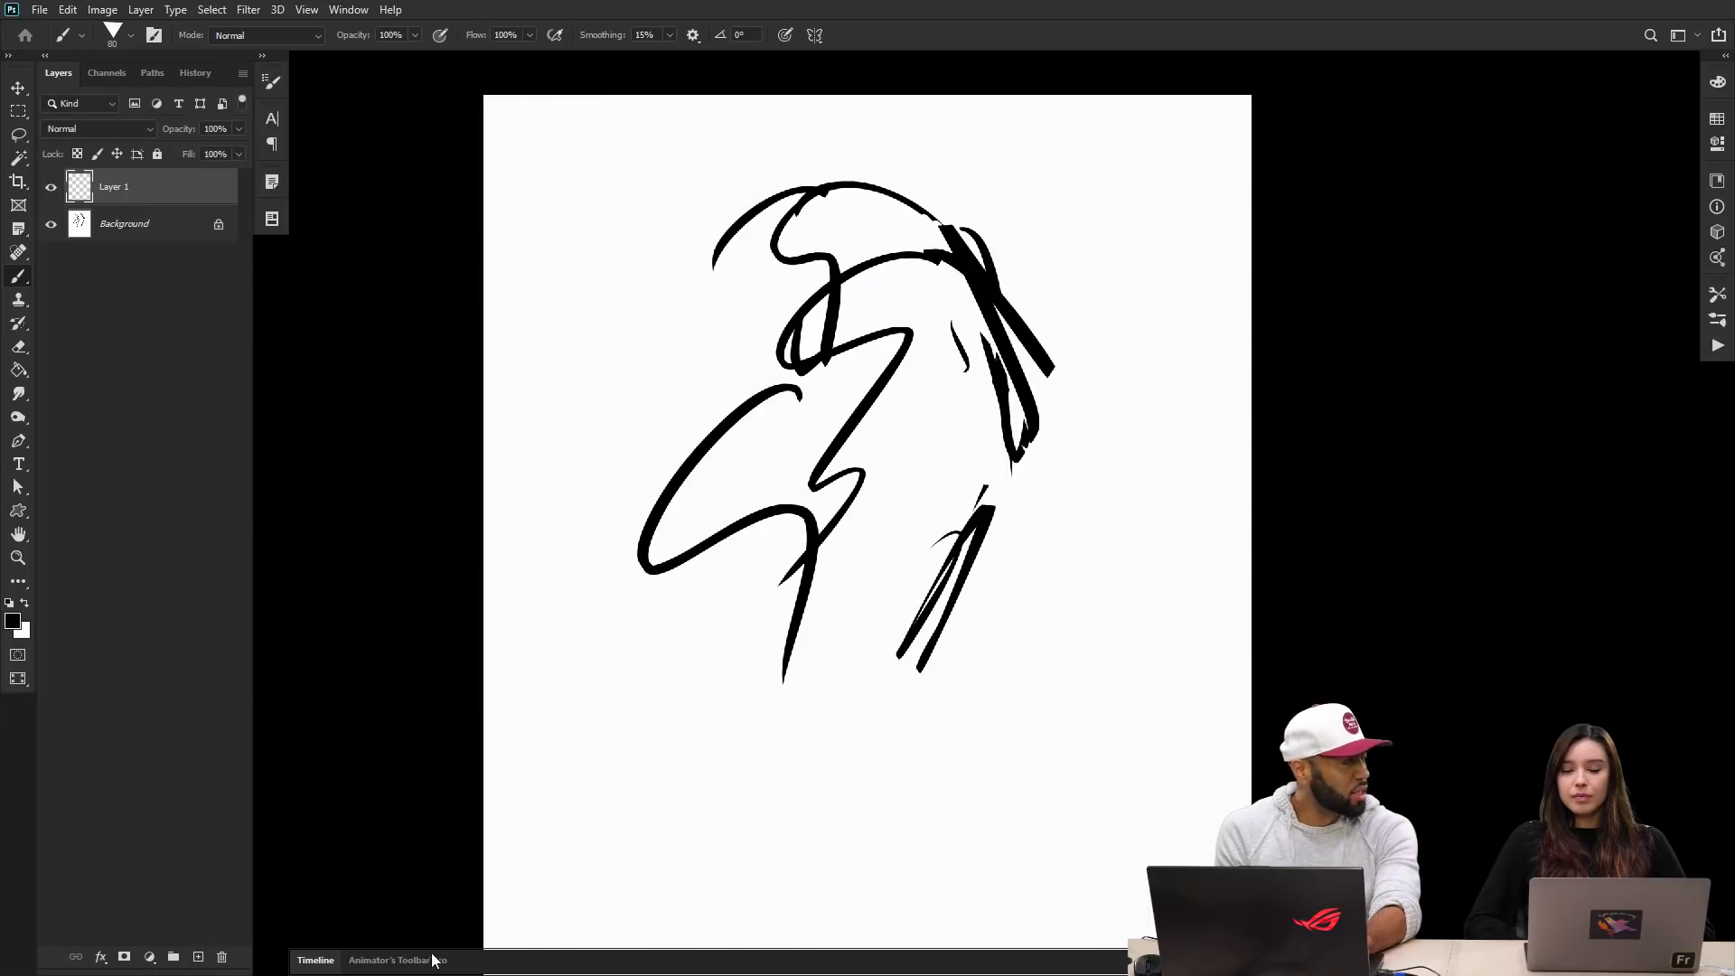
key(ctrl+z)
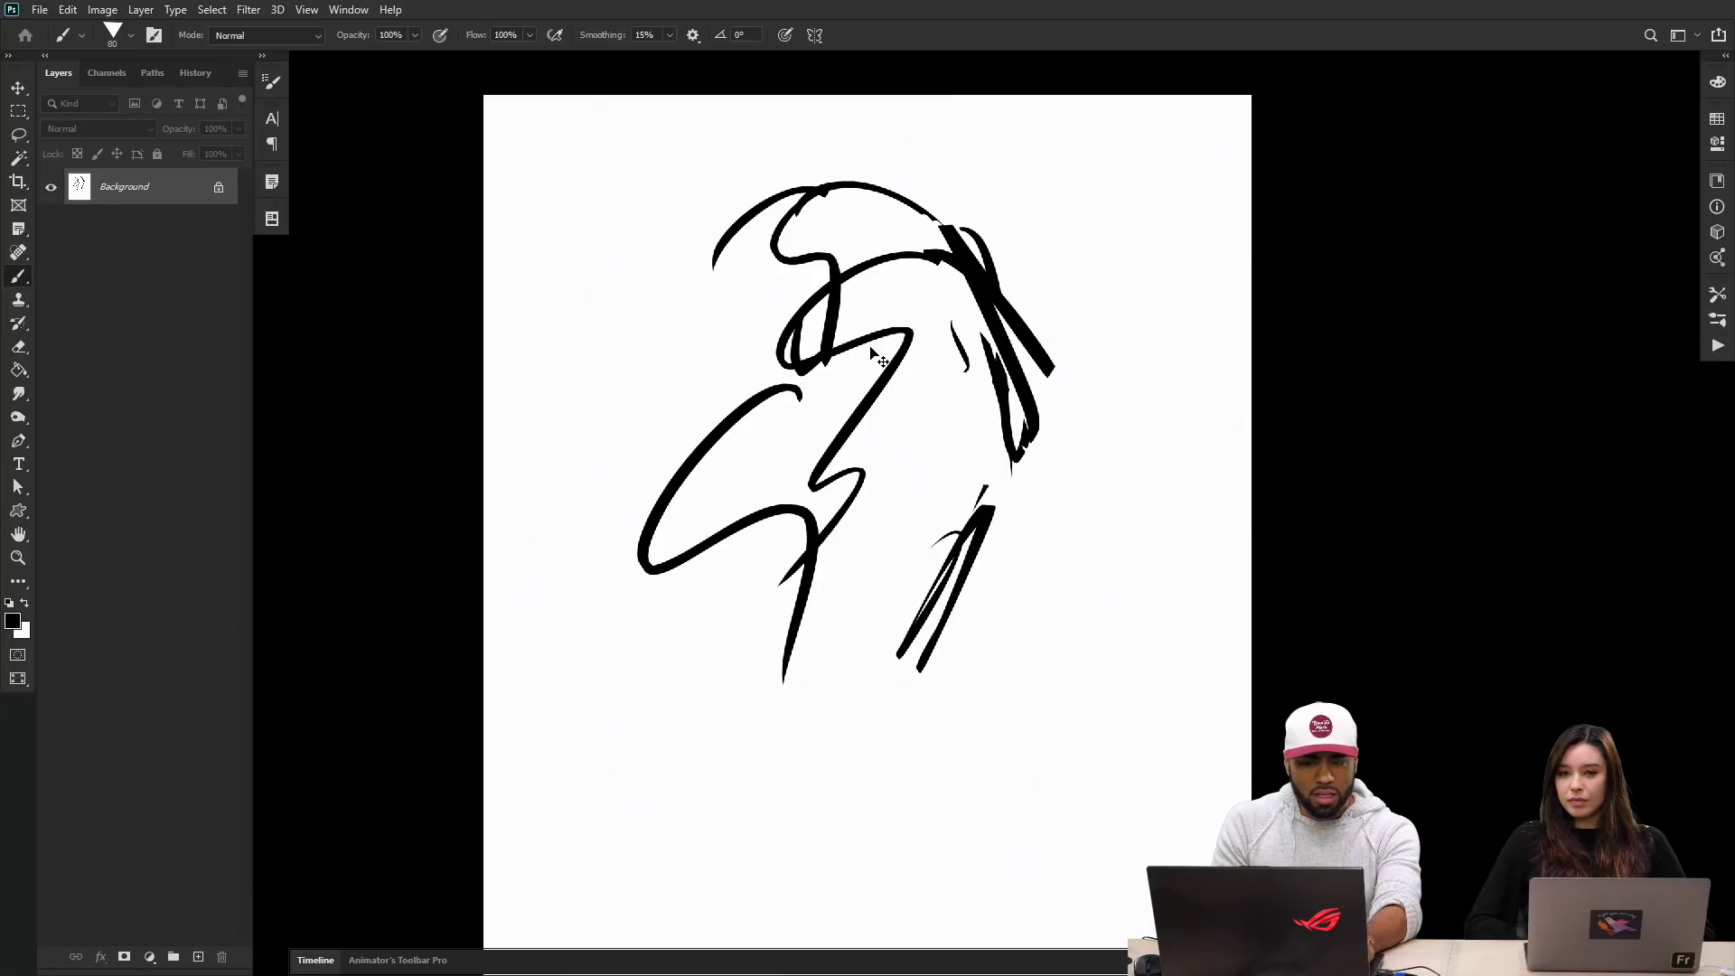
key(ctrl+shift+n)
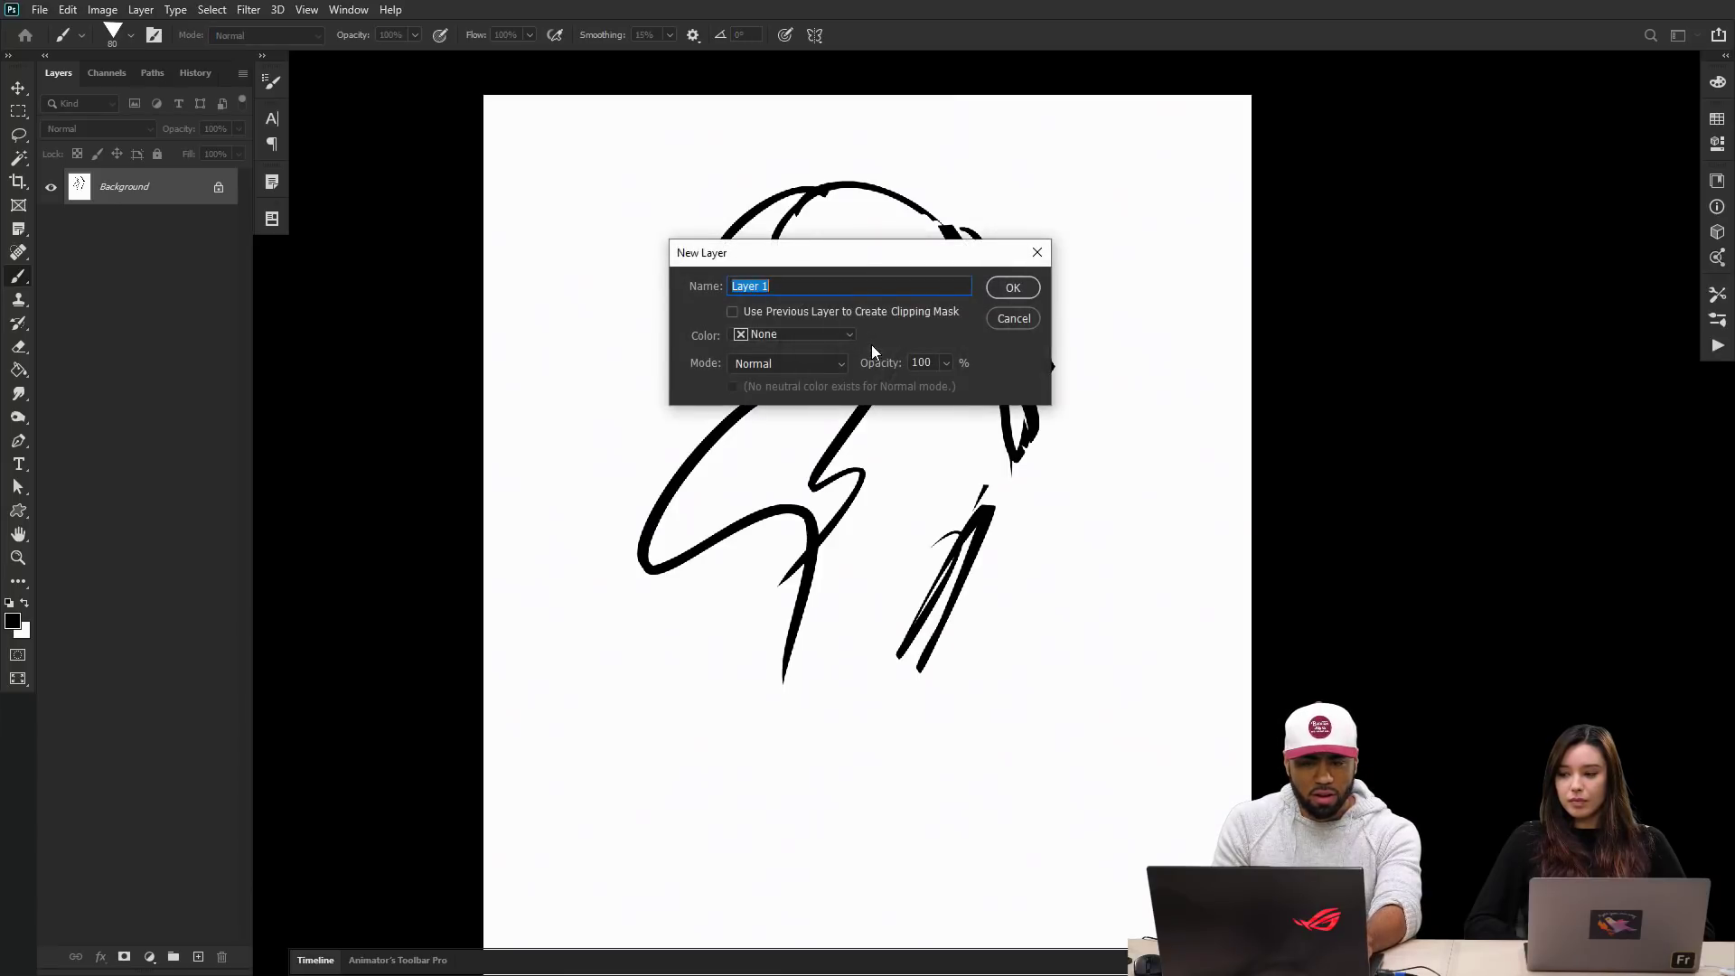
click(1005, 320)
Step: Fill the Background layer with white in full-screen view to clear the sketch, and activate the Brush tool
key(f)
key(f)
drag(895, 402, 877, 269)
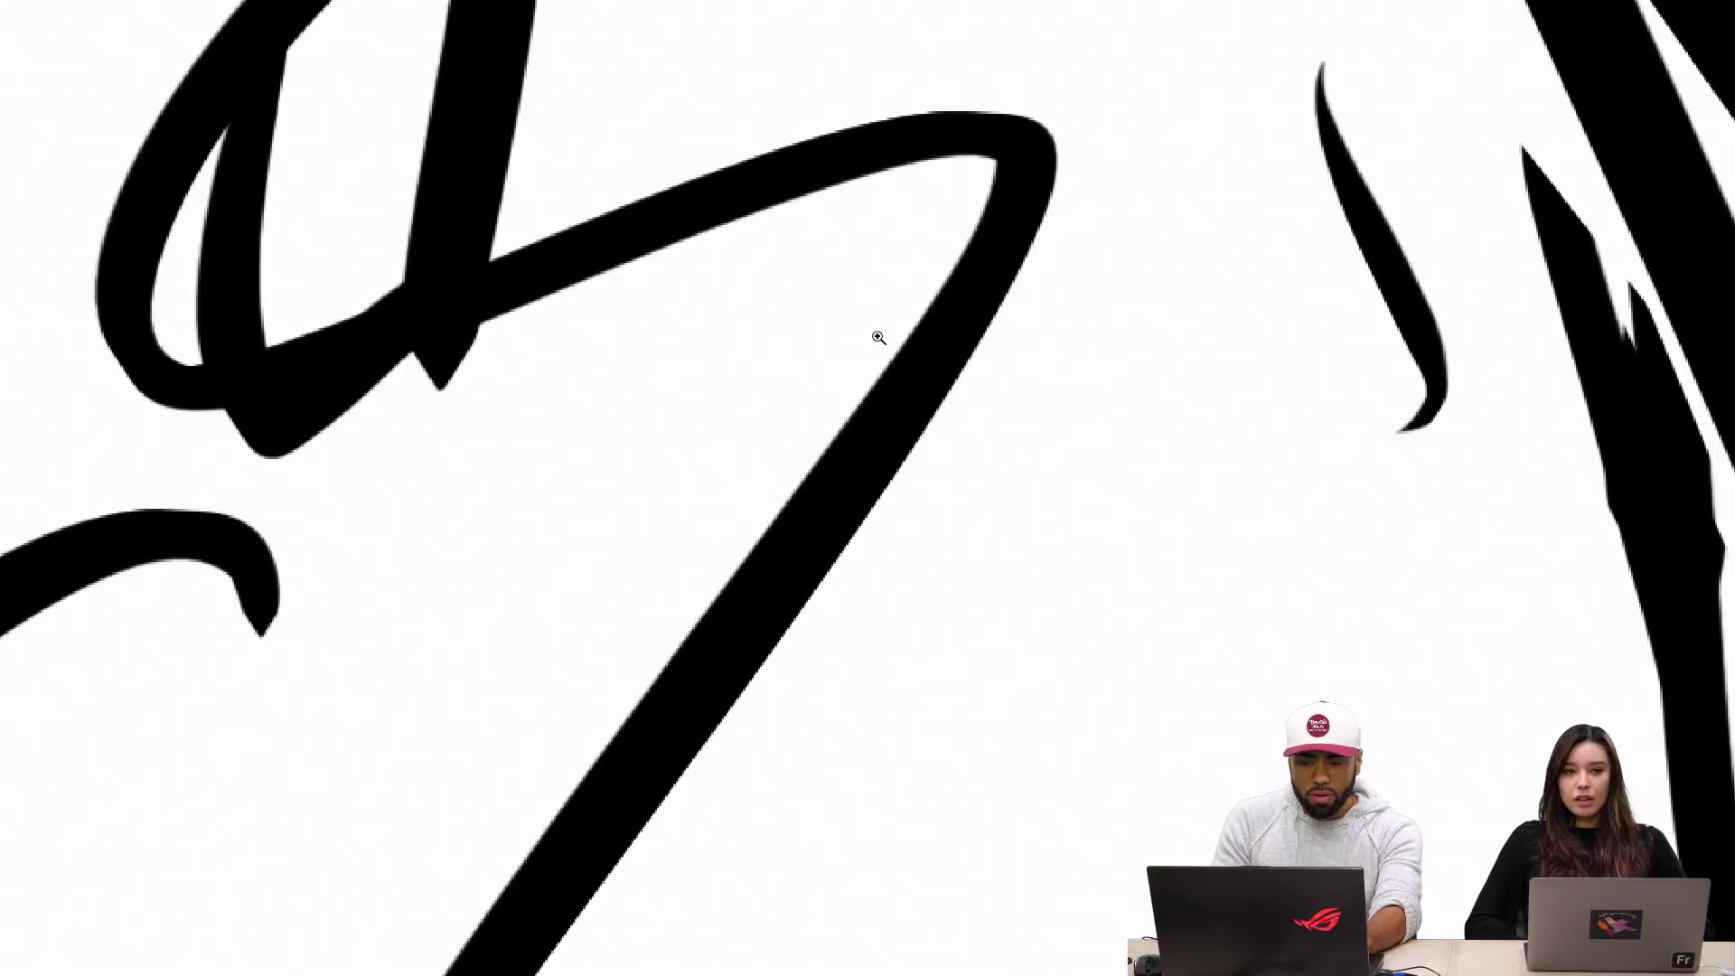
drag(911, 445, 863, 63)
alt+click(980, 429)
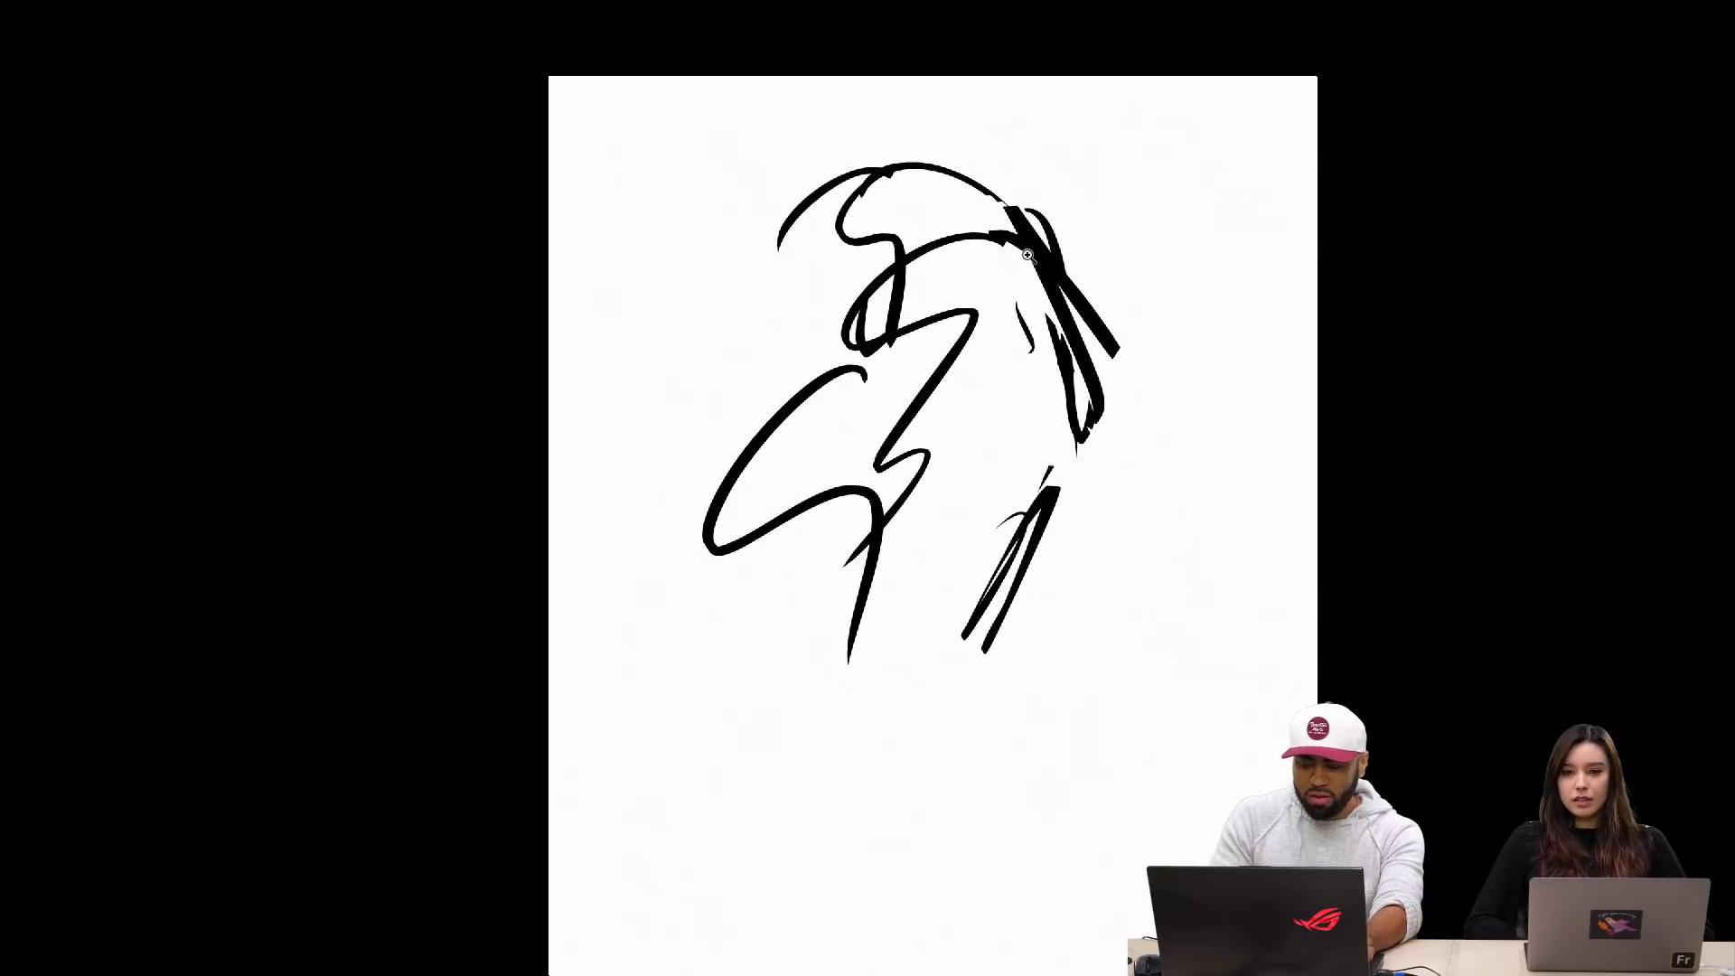
key(ctrl+BackSpace)
drag(909, 488, 783, 379)
key(b)
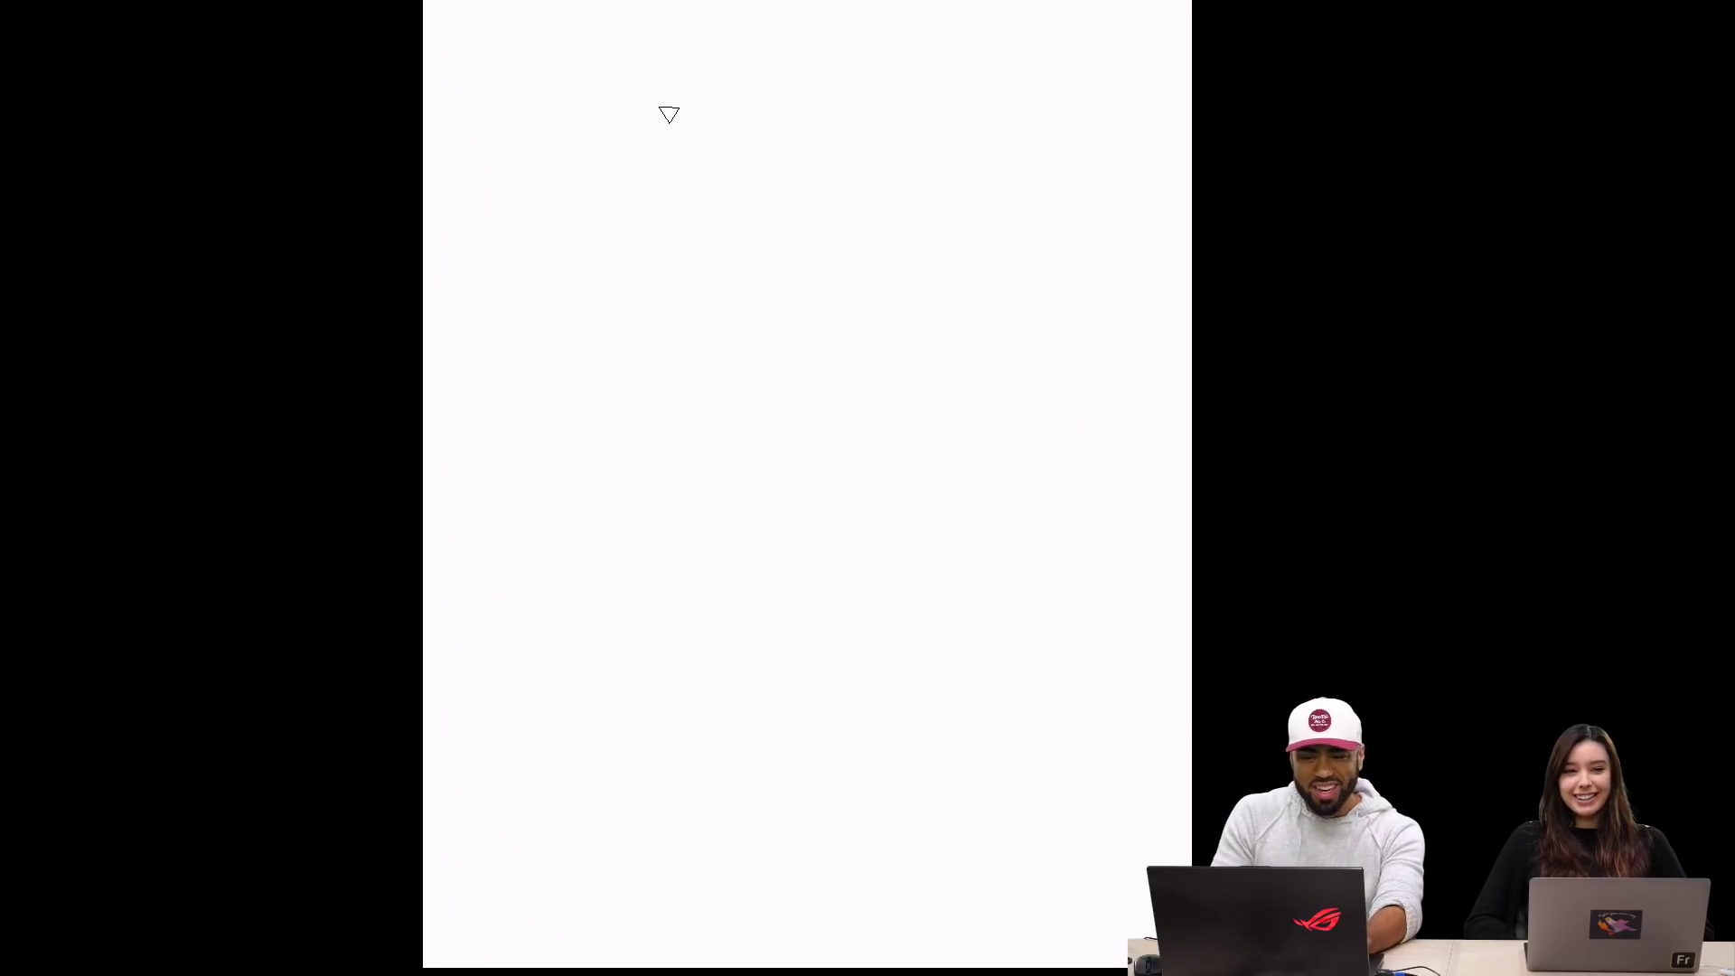
Step: Test and undo trial brush strokes, and draw a wide black rectangle outline across the upper part of the blank canvas
drag(667, 97, 669, 434)
key(ctrl+z)
mouse_move(534, 127)
mouse_down()
mouse_move(532, 174)
mouse_move(546, 129)
mouse_move(1050, 157)
mouse_move(1050, 121)
mouse_move(1050, 282)
mouse_up()
key(ctrl+z)
mouse_move(537, 309)
mouse_down()
mouse_move(1094, 308)
mouse_move(1057, 286)
mouse_move(1051, 313)
mouse_move(1079, 312)
mouse_move(1088, 320)
mouse_up()
alt+click(1100, 319)
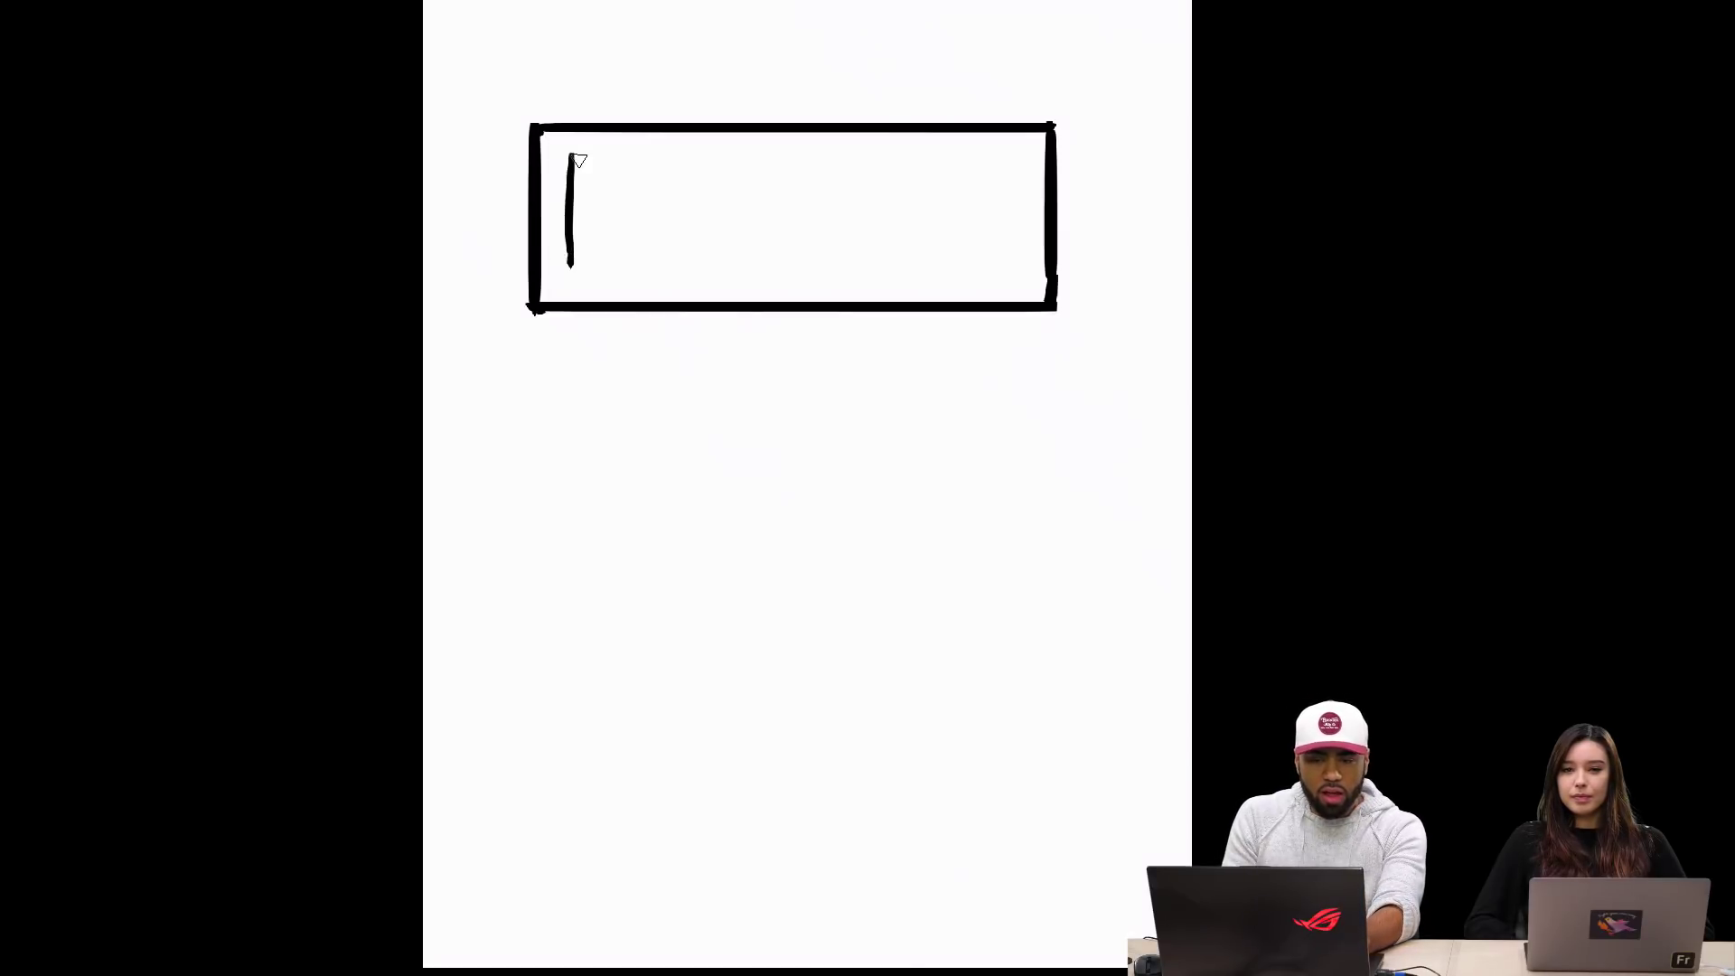
Step: Draw a smaller rectangle inside the left part of the wide rectangle and another below its right end
drag(576, 161, 737, 163)
drag(561, 265, 763, 257)
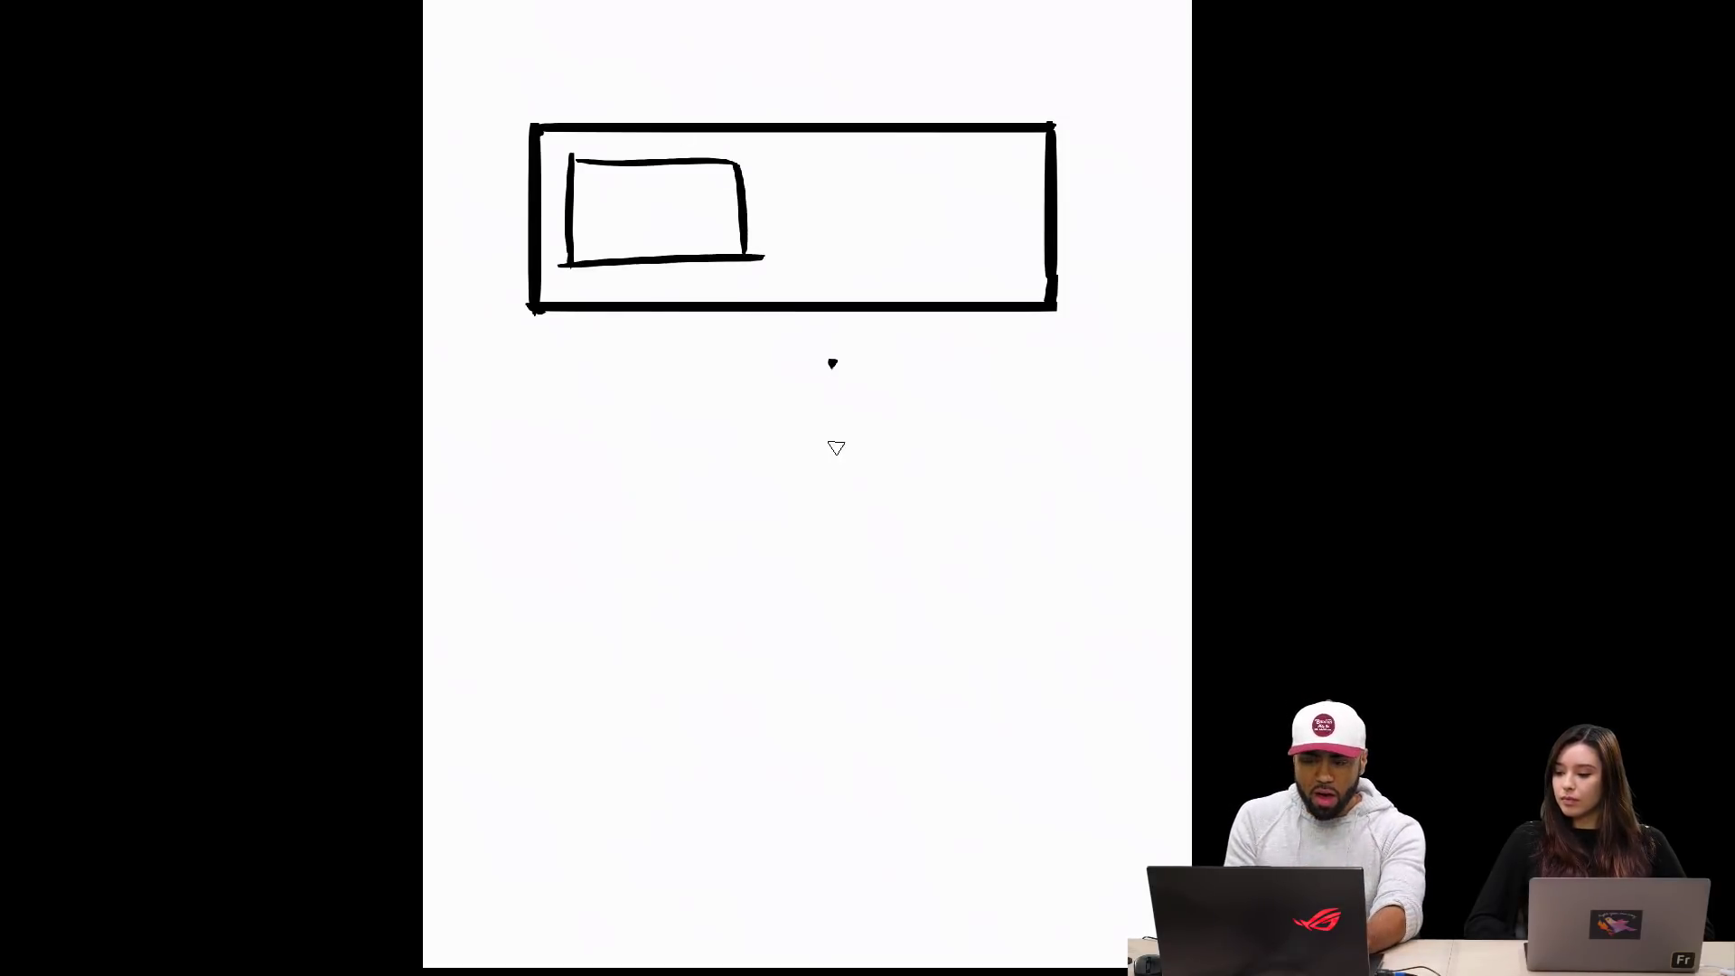
drag(835, 447, 834, 508)
drag(834, 364, 1029, 360)
drag(1039, 365, 1043, 521)
drag(850, 511, 1038, 502)
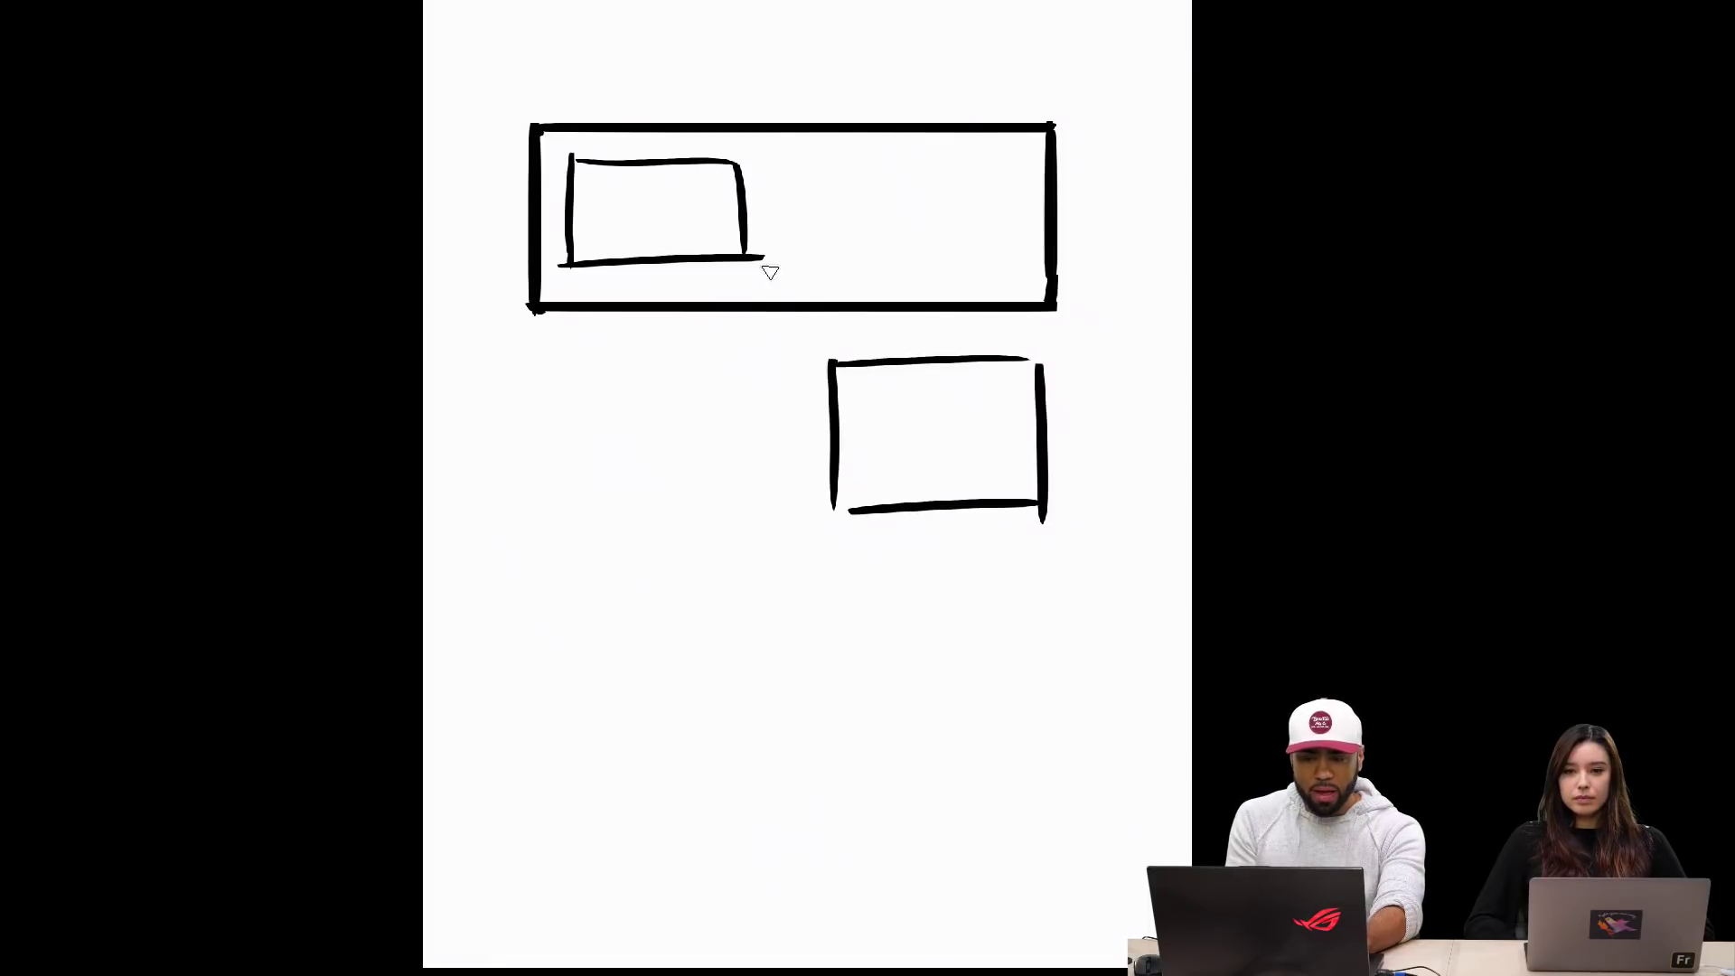
Step: Draw a tall open-bottomed arch through each small rectangle and a small circle inside the wide rectangle
mouse_move(597, 545)
mouse_down()
mouse_move(601, 217)
mouse_move(720, 506)
mouse_move(725, 583)
mouse_up()
mouse_move(922, 687)
mouse_down()
mouse_move(913, 407)
mouse_move(987, 403)
mouse_move(1020, 664)
mouse_up()
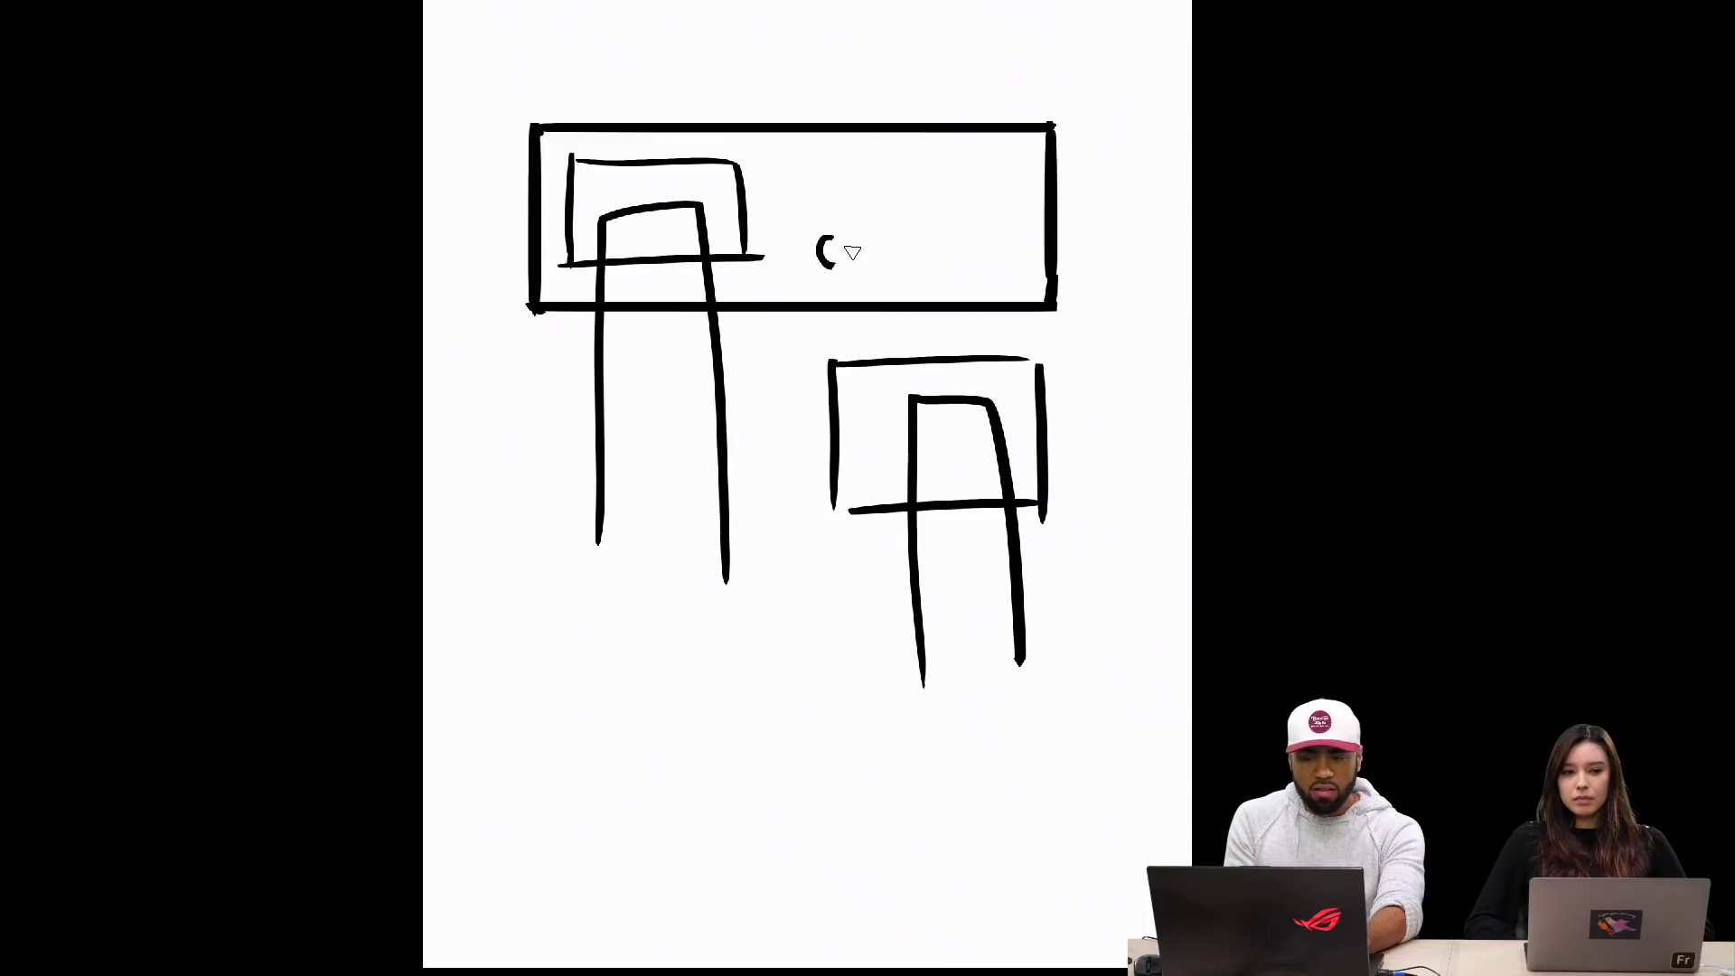
drag(852, 252, 833, 236)
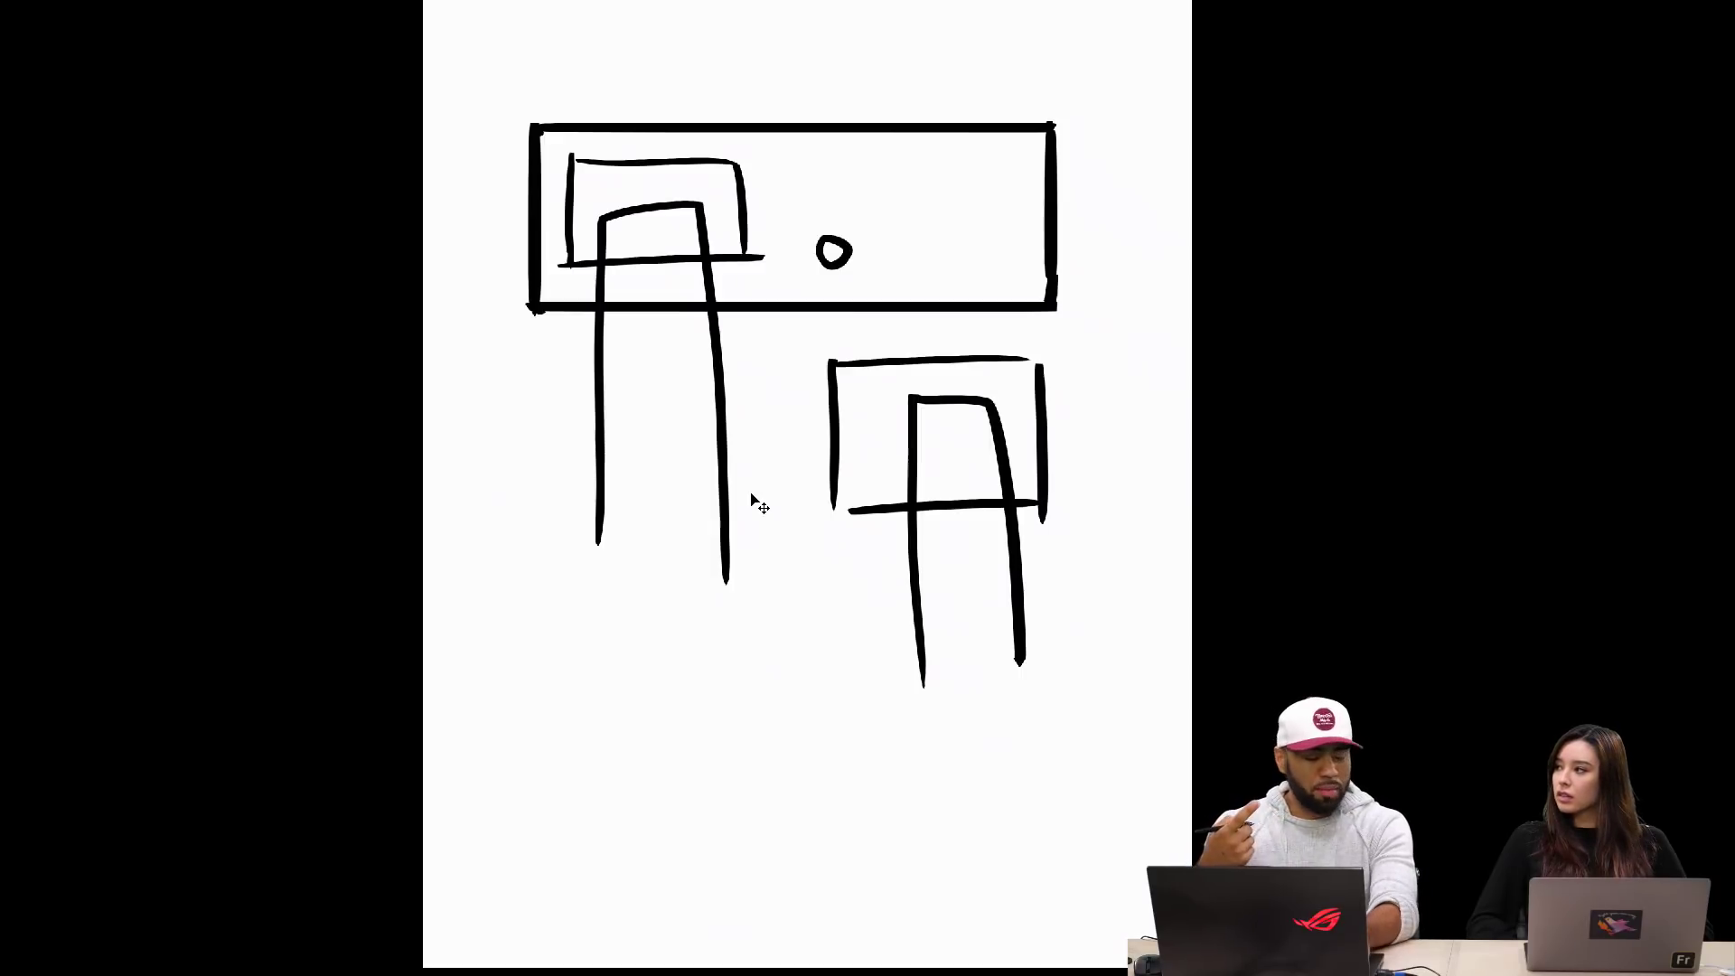
Step: Open the New Layer dialog and cancel it, and paint a small filled black blob at the lower left of the sketch
key(ctrl+shift+n)
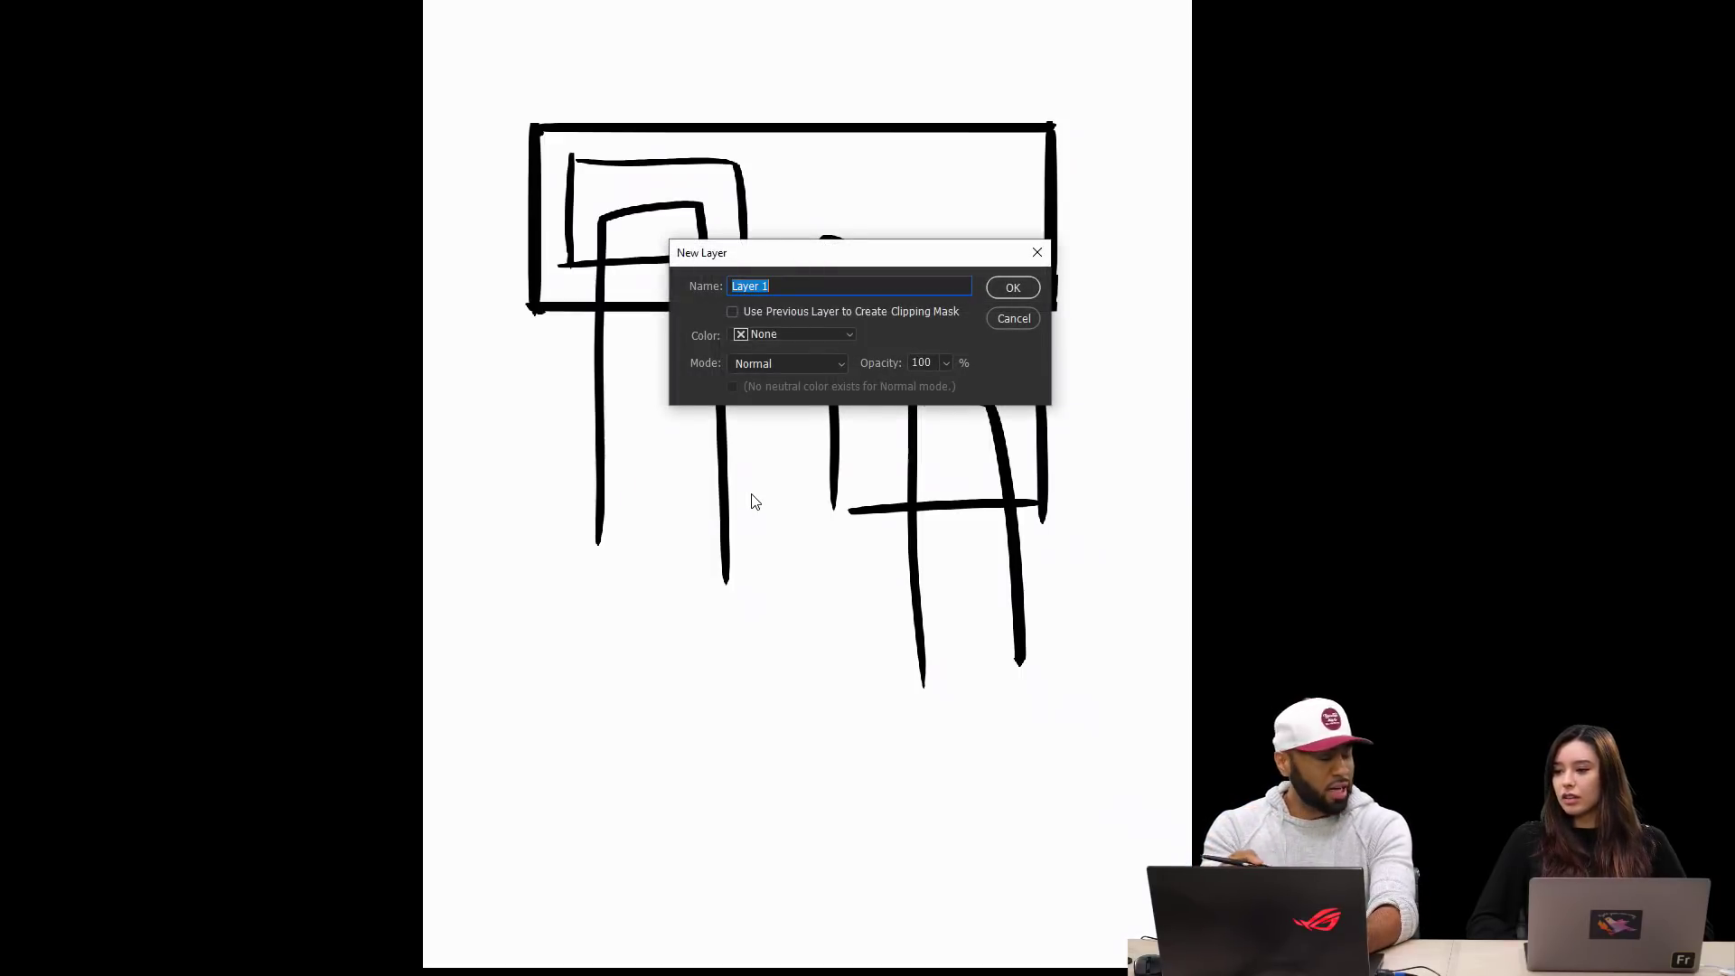
click(993, 316)
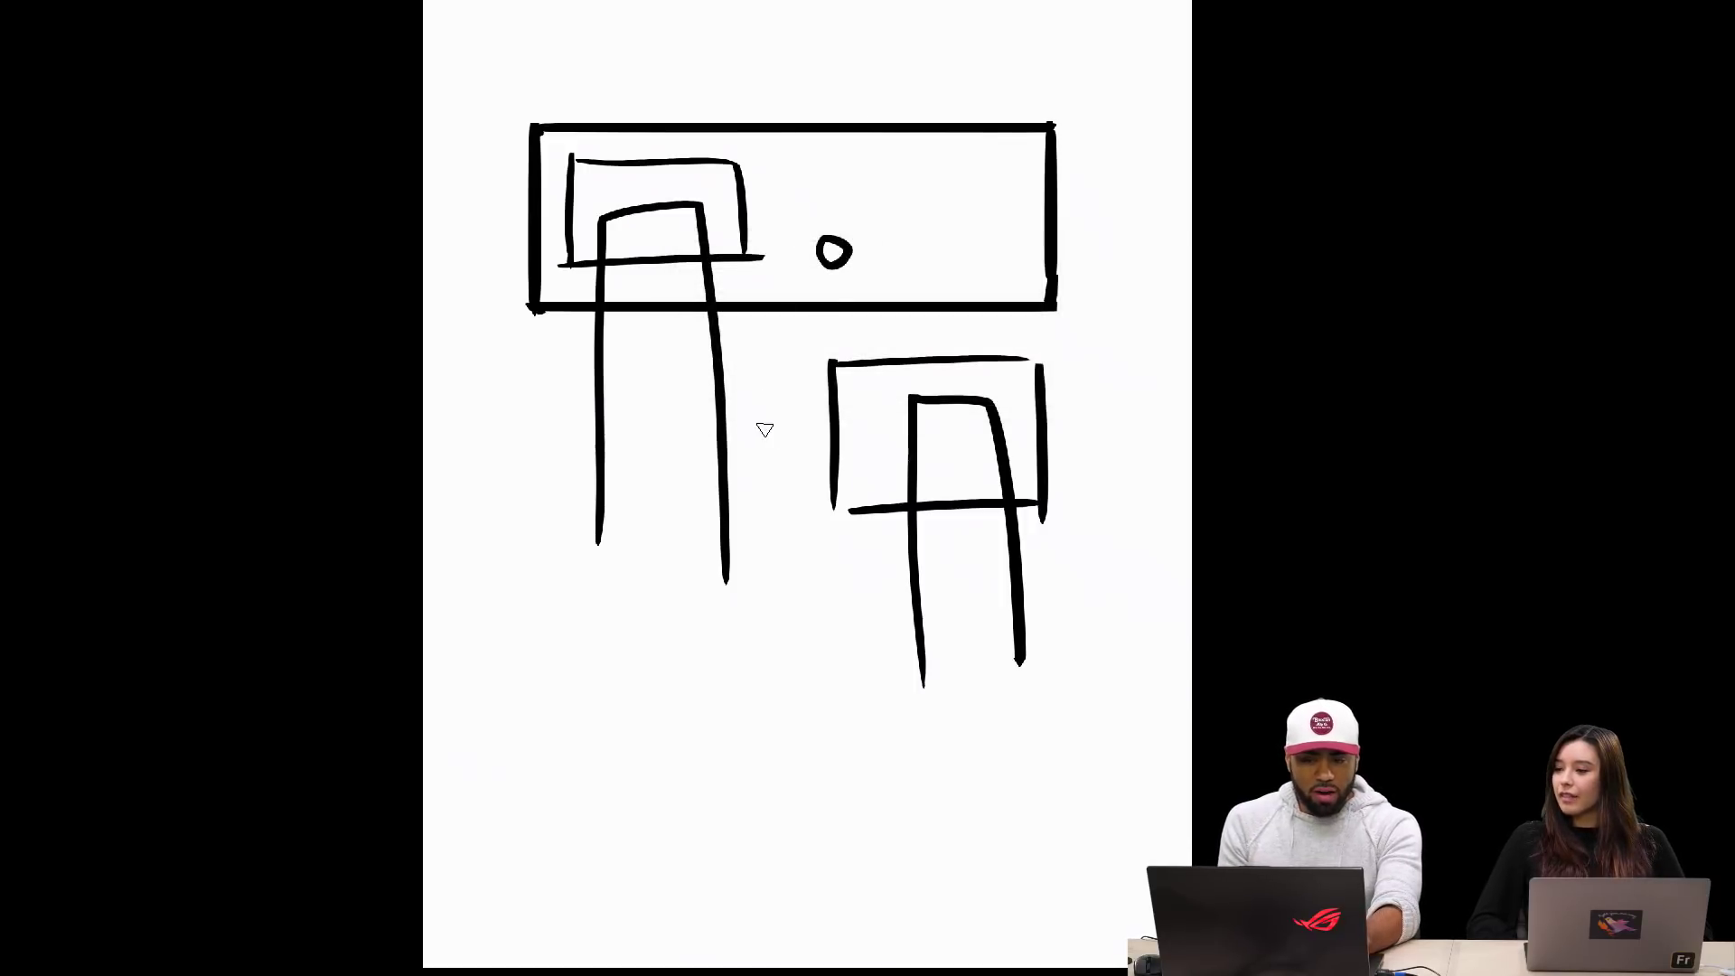
drag(775, 440, 553, 694)
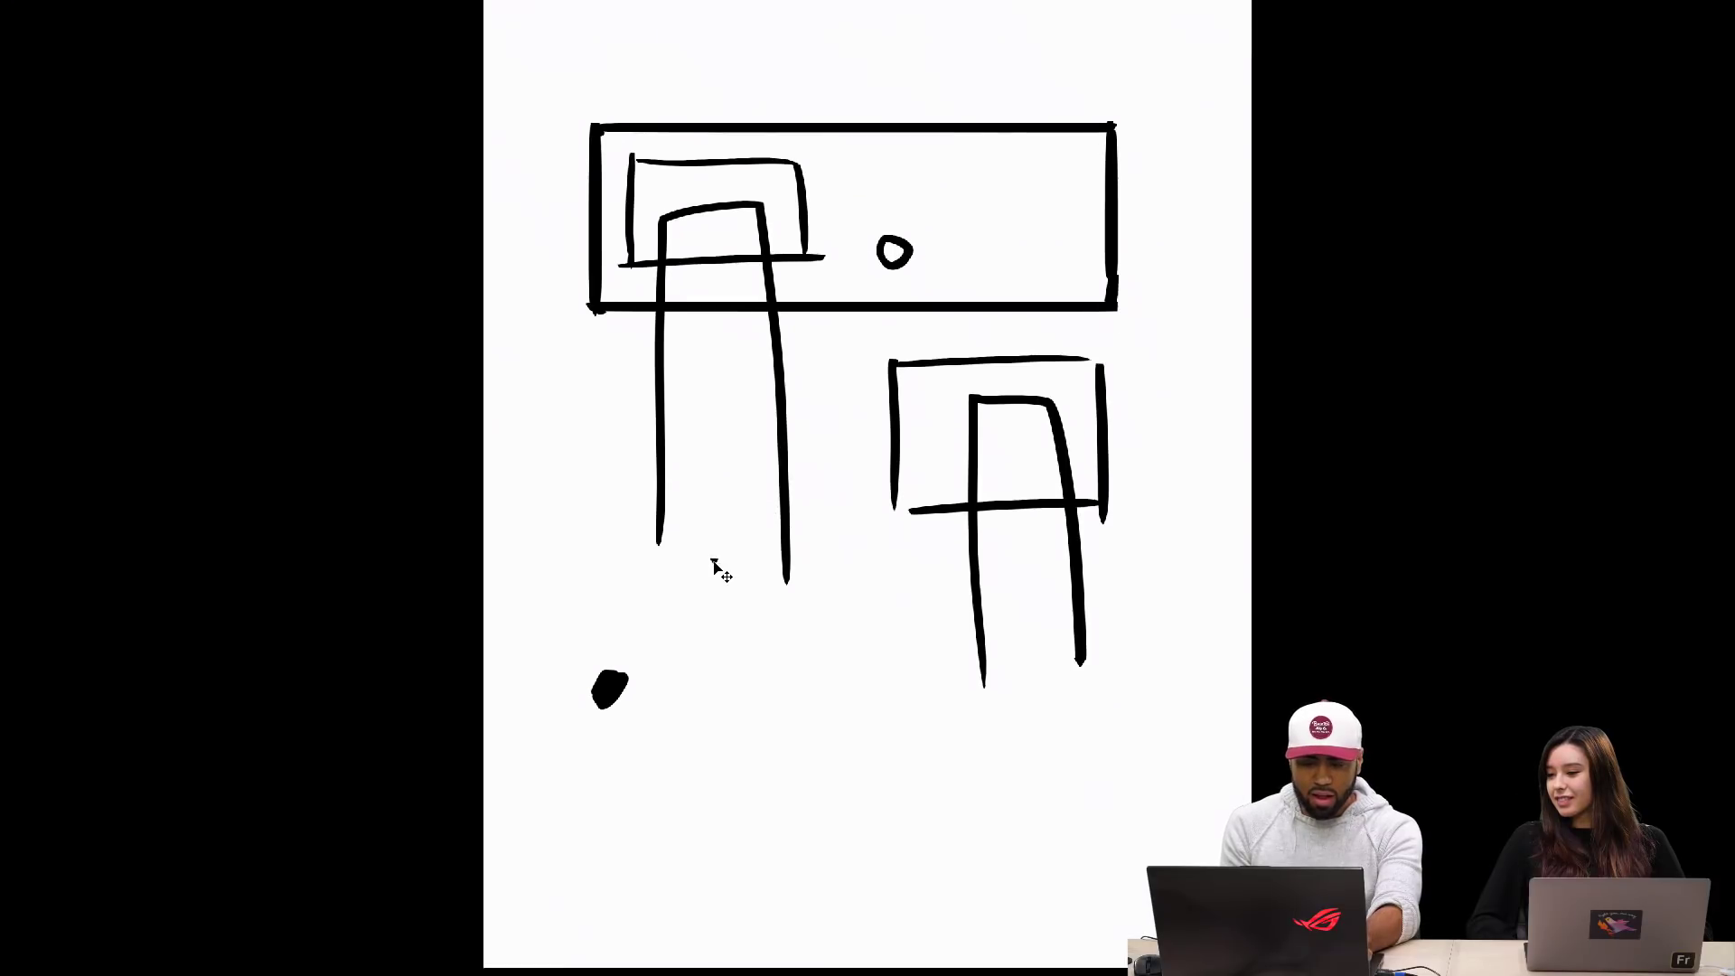
Step: Add two more filled black blobs and reposition the blobs independently around the sketch with the Move tool
mouse_move(713, 564)
mouse_down()
mouse_move(745, 677)
mouse_move(778, 676)
mouse_move(853, 613)
mouse_move(922, 636)
mouse_move(888, 649)
mouse_up()
drag(622, 685, 714, 625)
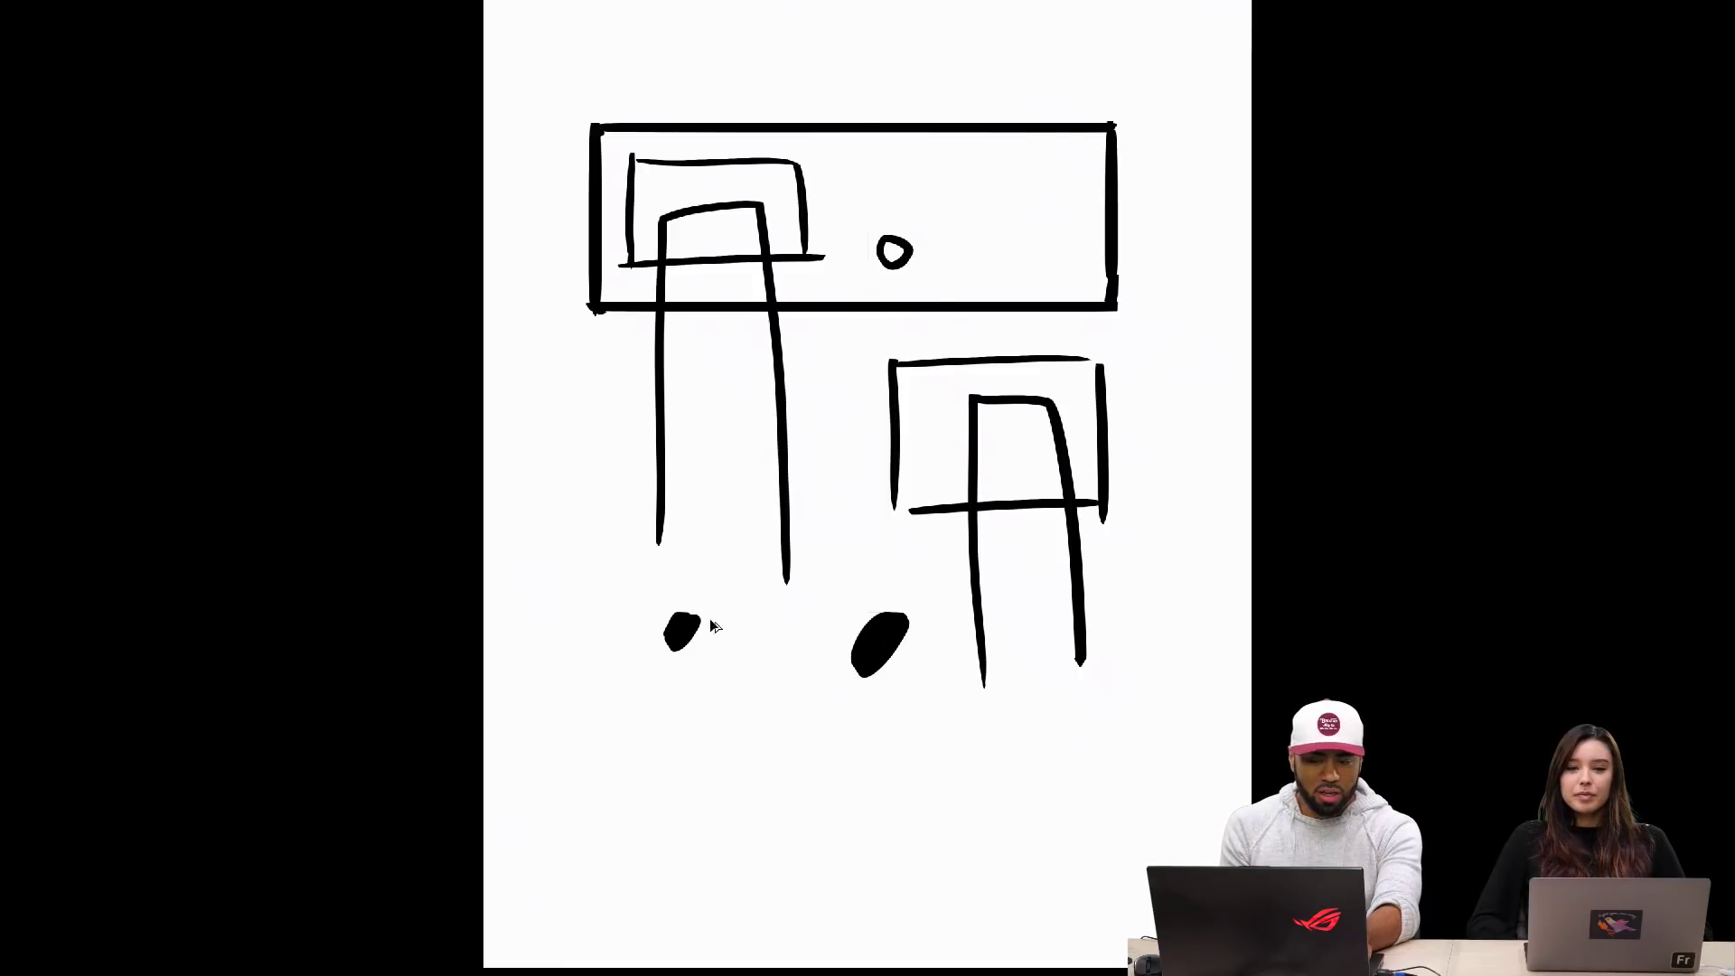
mouse_move(731, 480)
mouse_down()
mouse_move(692, 524)
mouse_move(799, 660)
mouse_move(755, 775)
mouse_move(983, 269)
mouse_up()
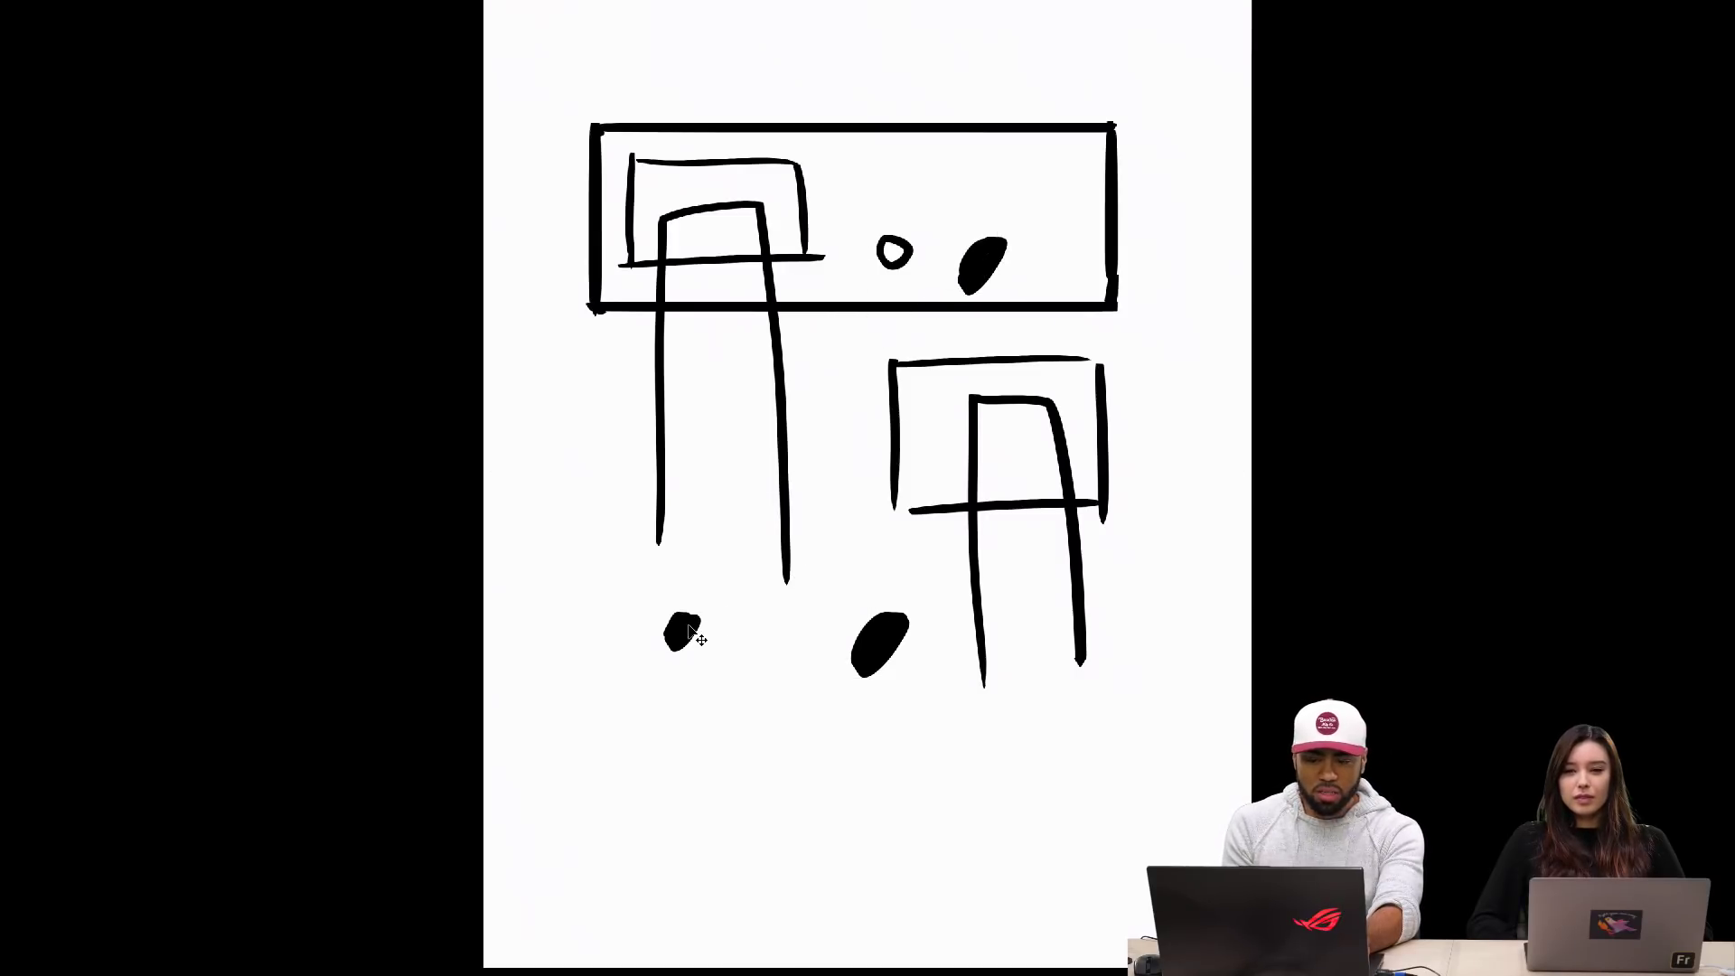
drag(691, 630, 573, 425)
drag(890, 629, 1197, 200)
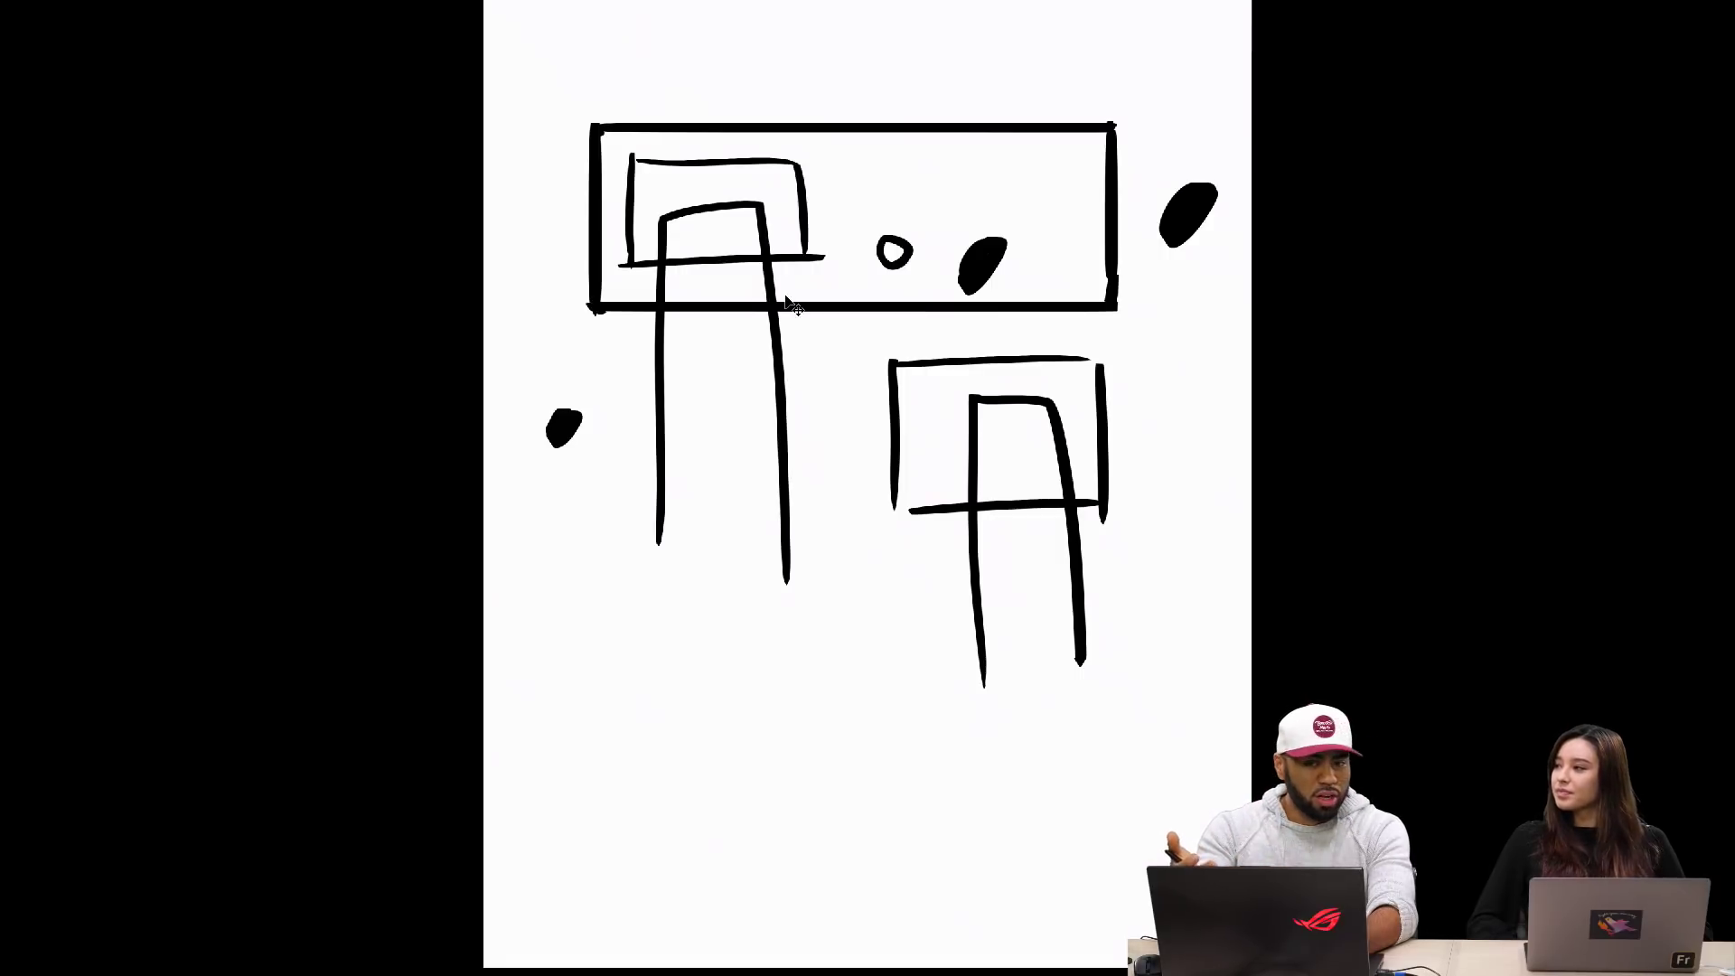
Step: Remove the blobs and clear the line sketch to leave a blank white canvas
drag(877, 455, 805, 327)
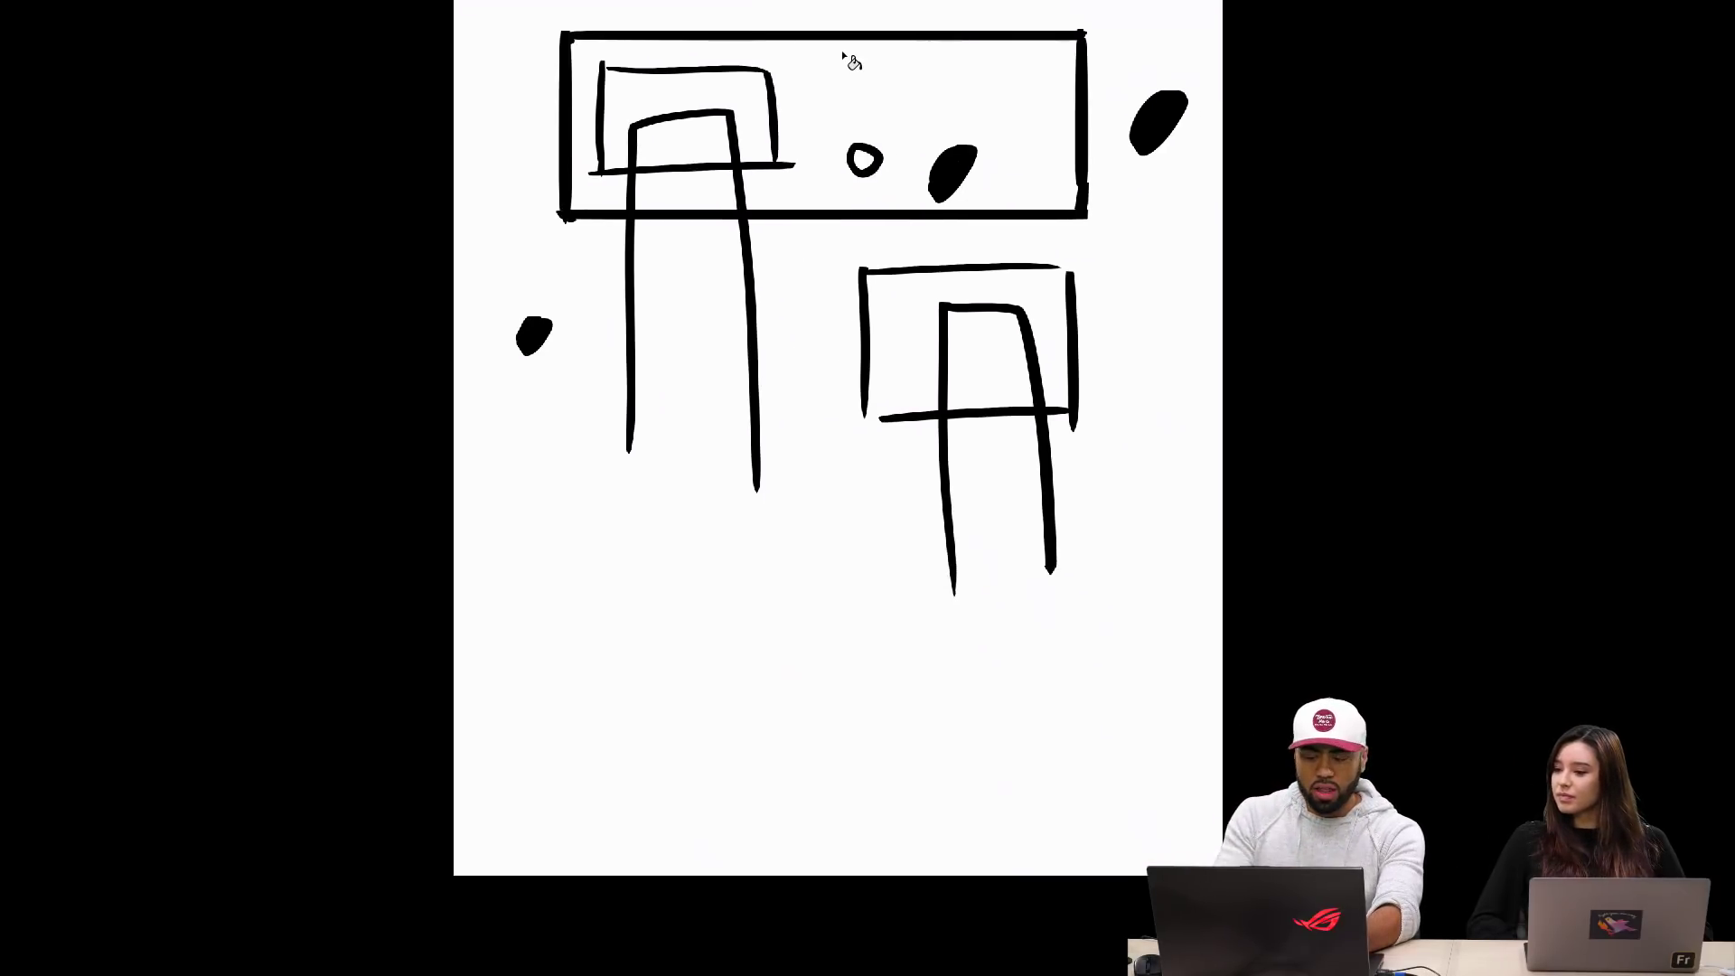
key(ctrl+z)
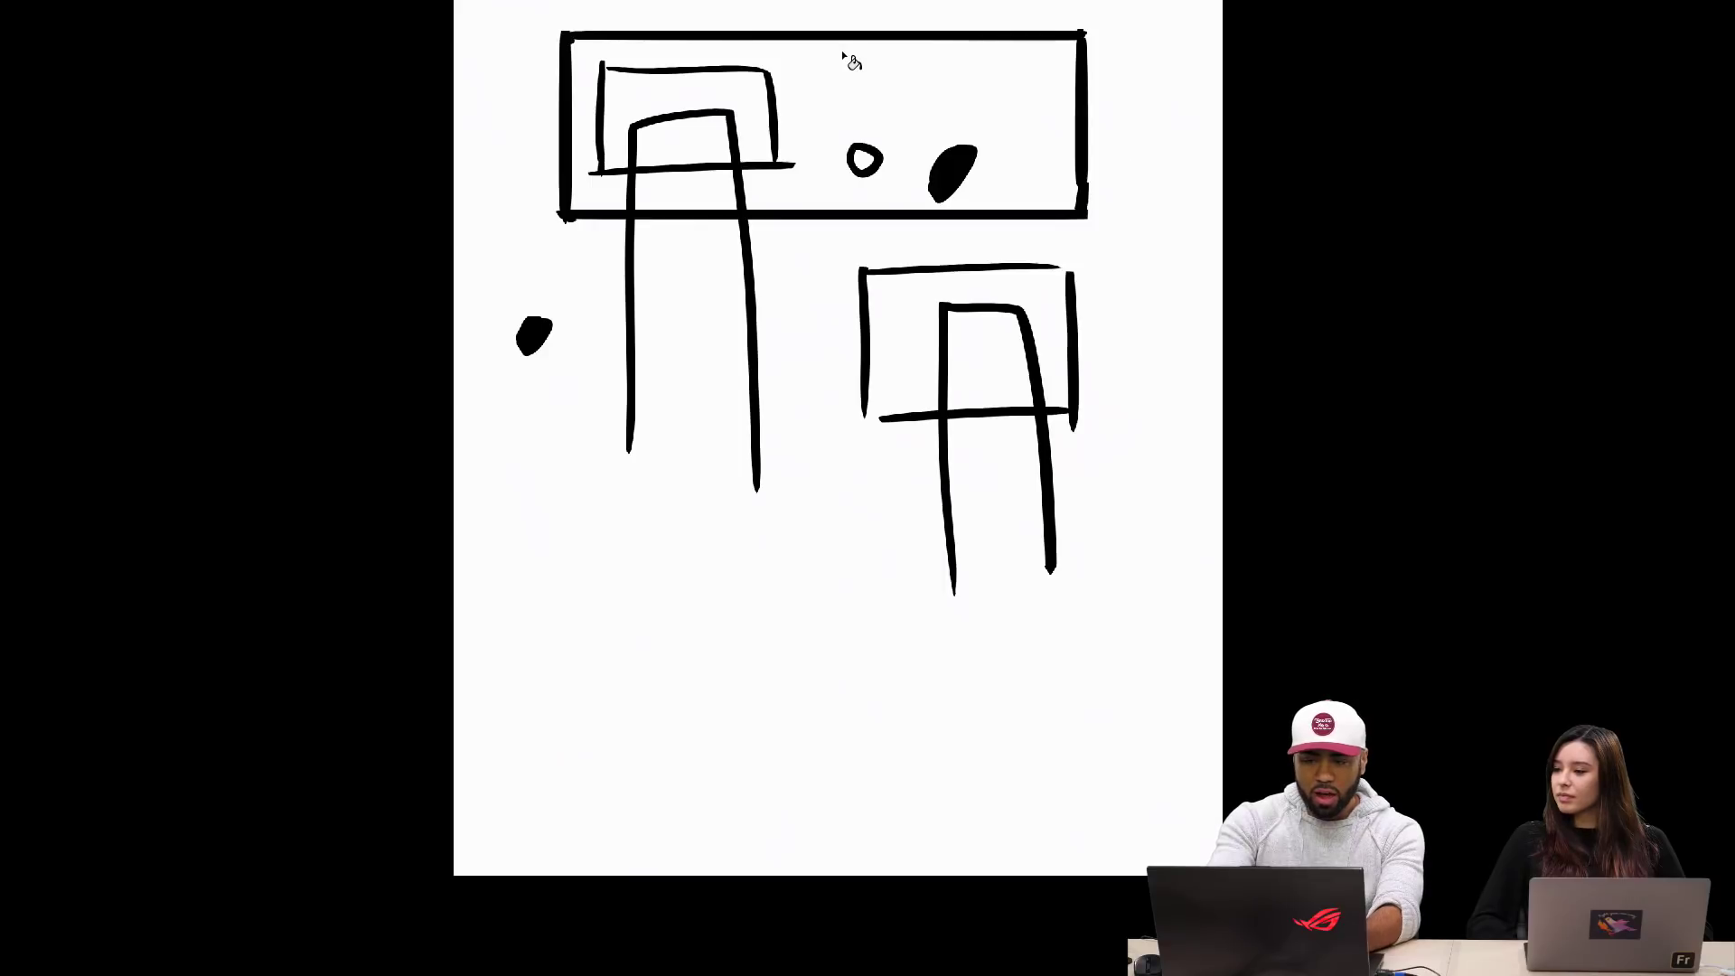
key(f)
key(Delete)
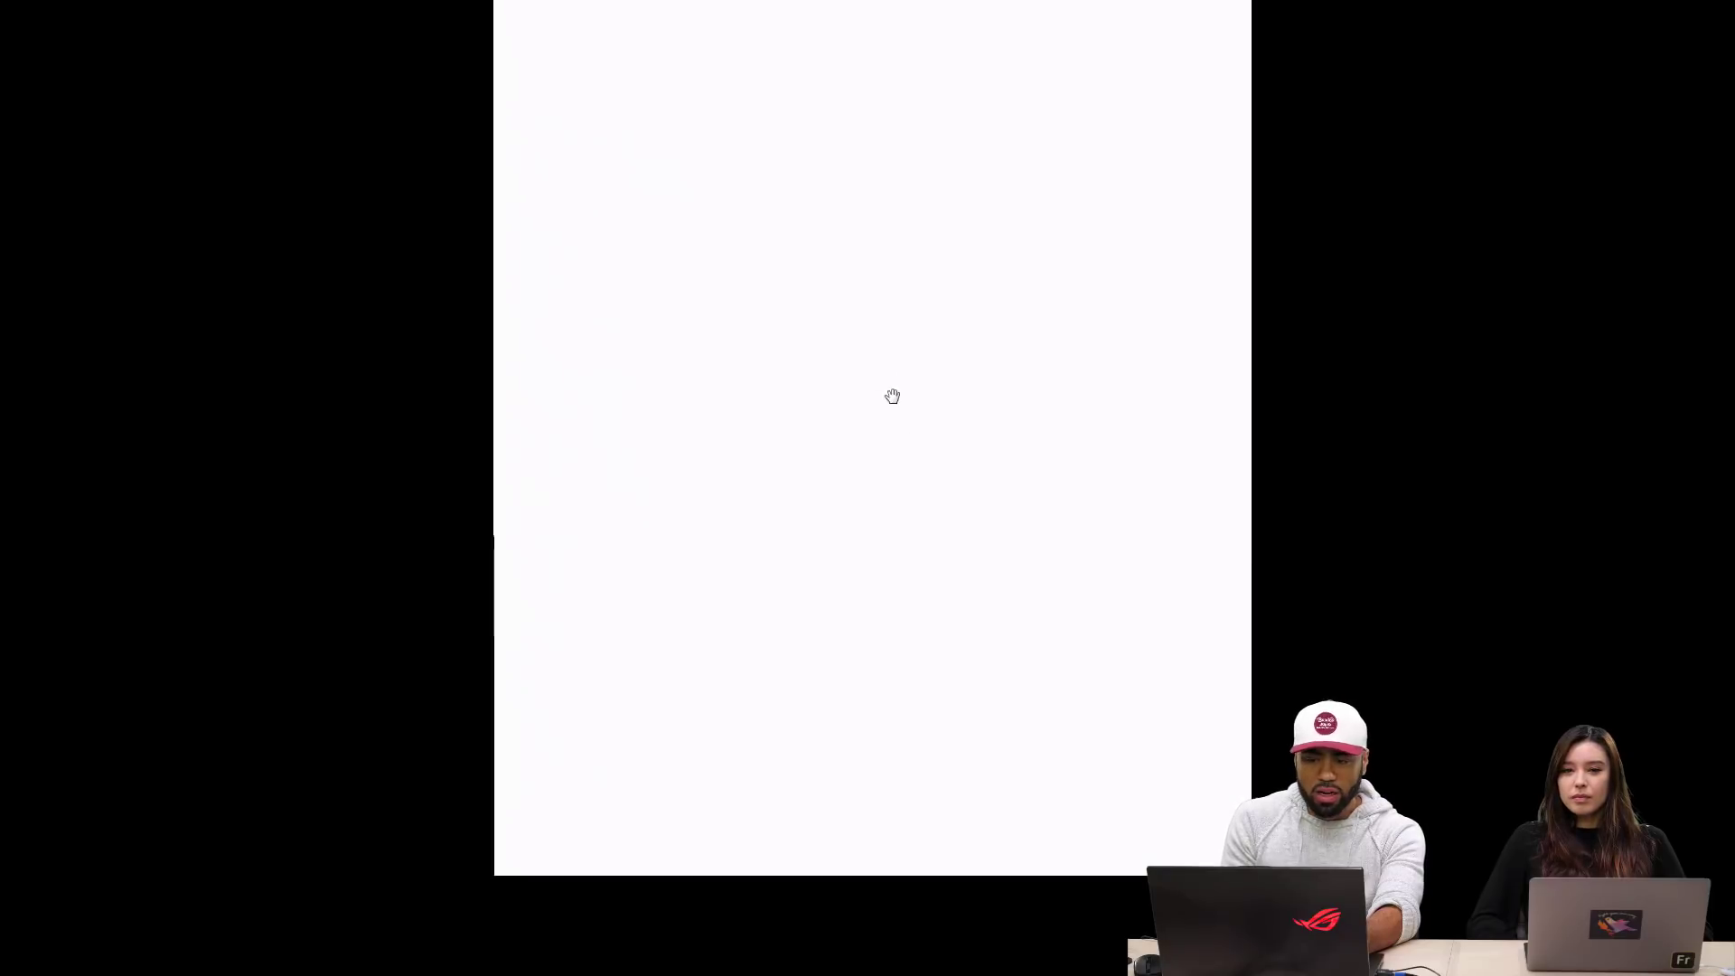
drag(893, 397, 916, 475)
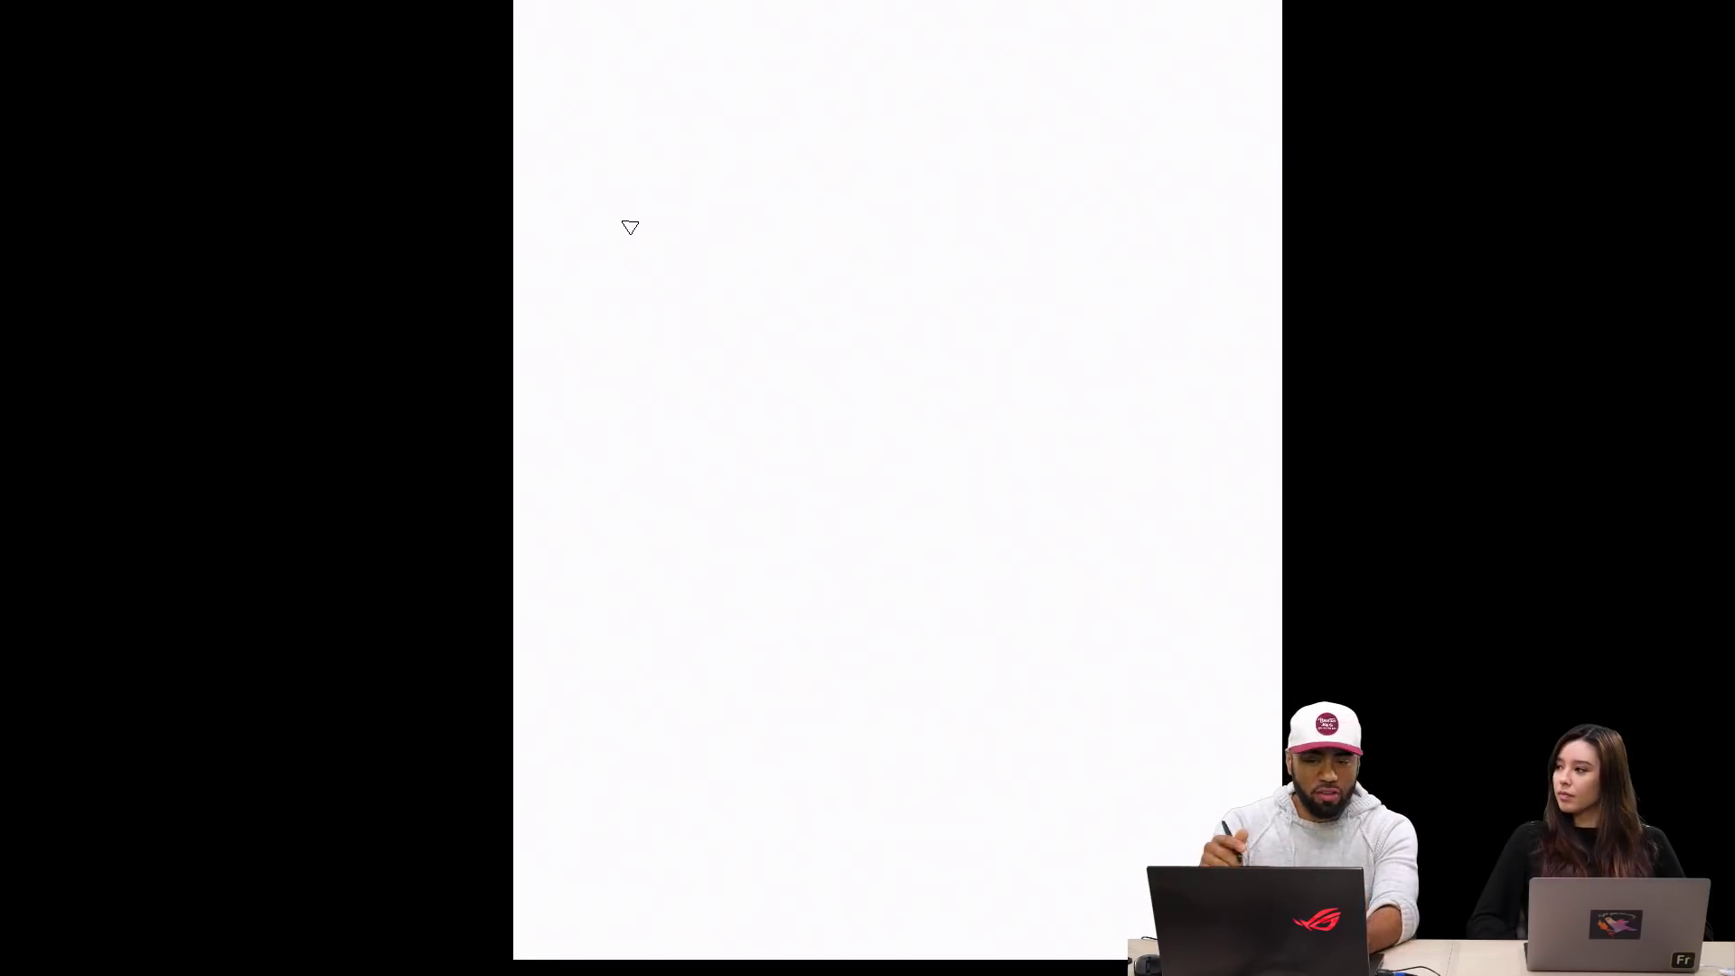
Step: Choose a round brush from the Standard brush set and build up overlapping translucent grey strokes into a rounded helmet-like shape
right_click(744, 213)
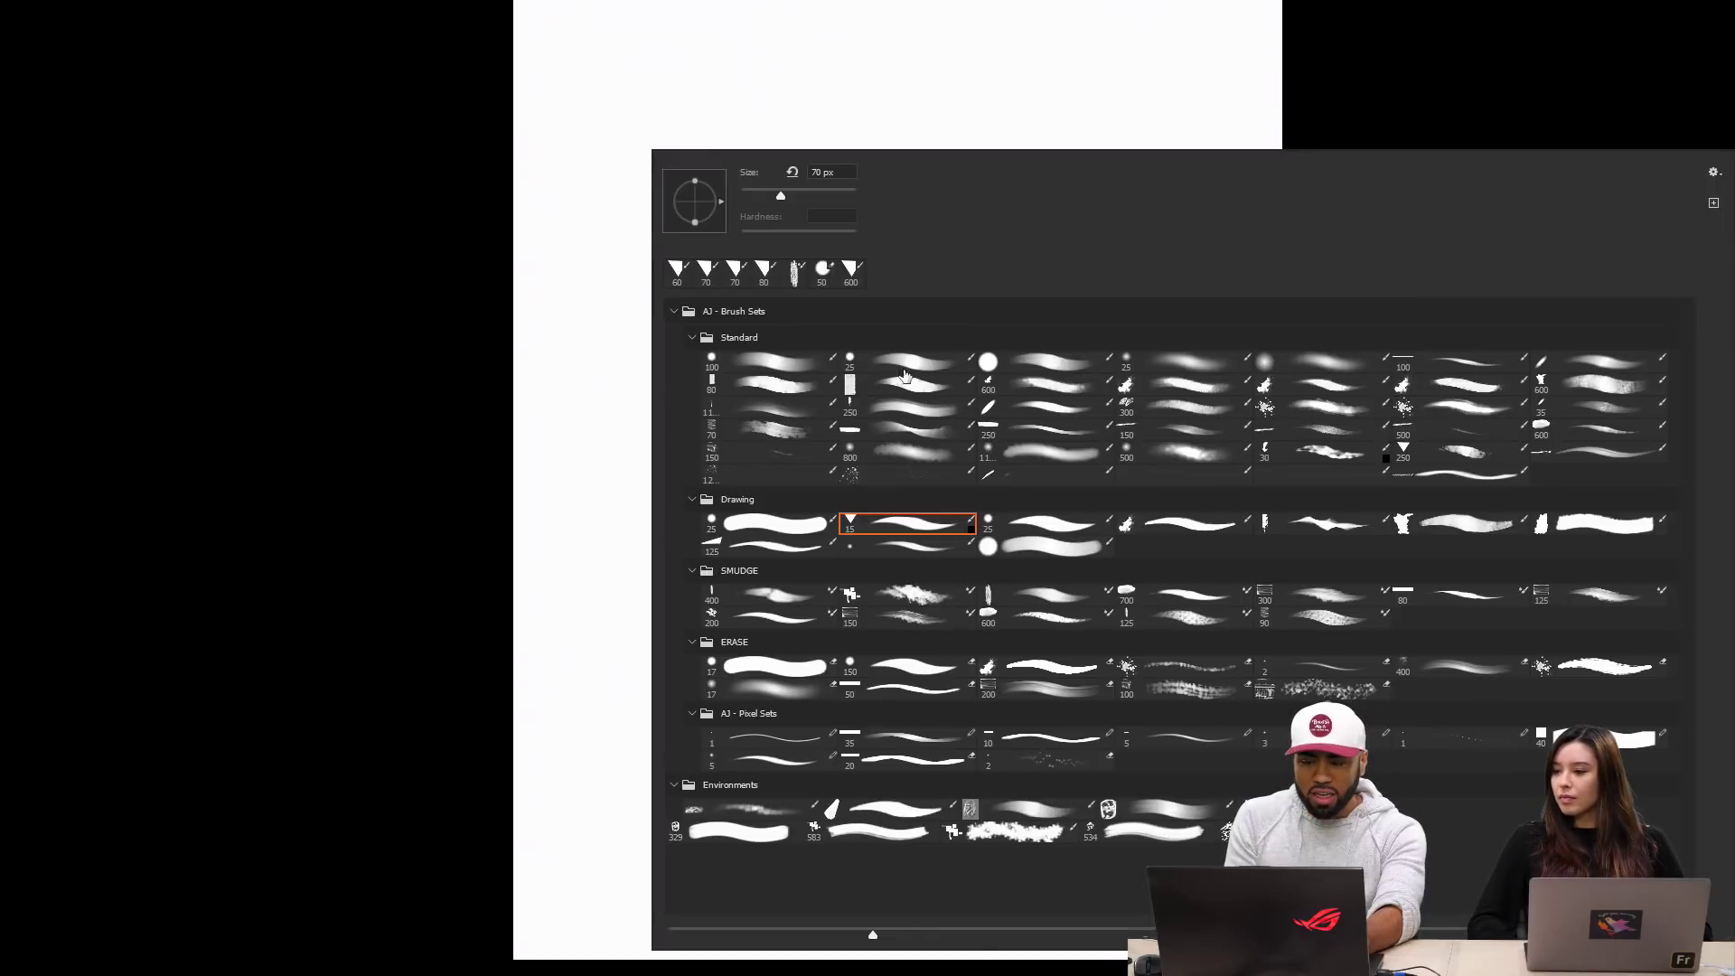
click(945, 370)
key(Return)
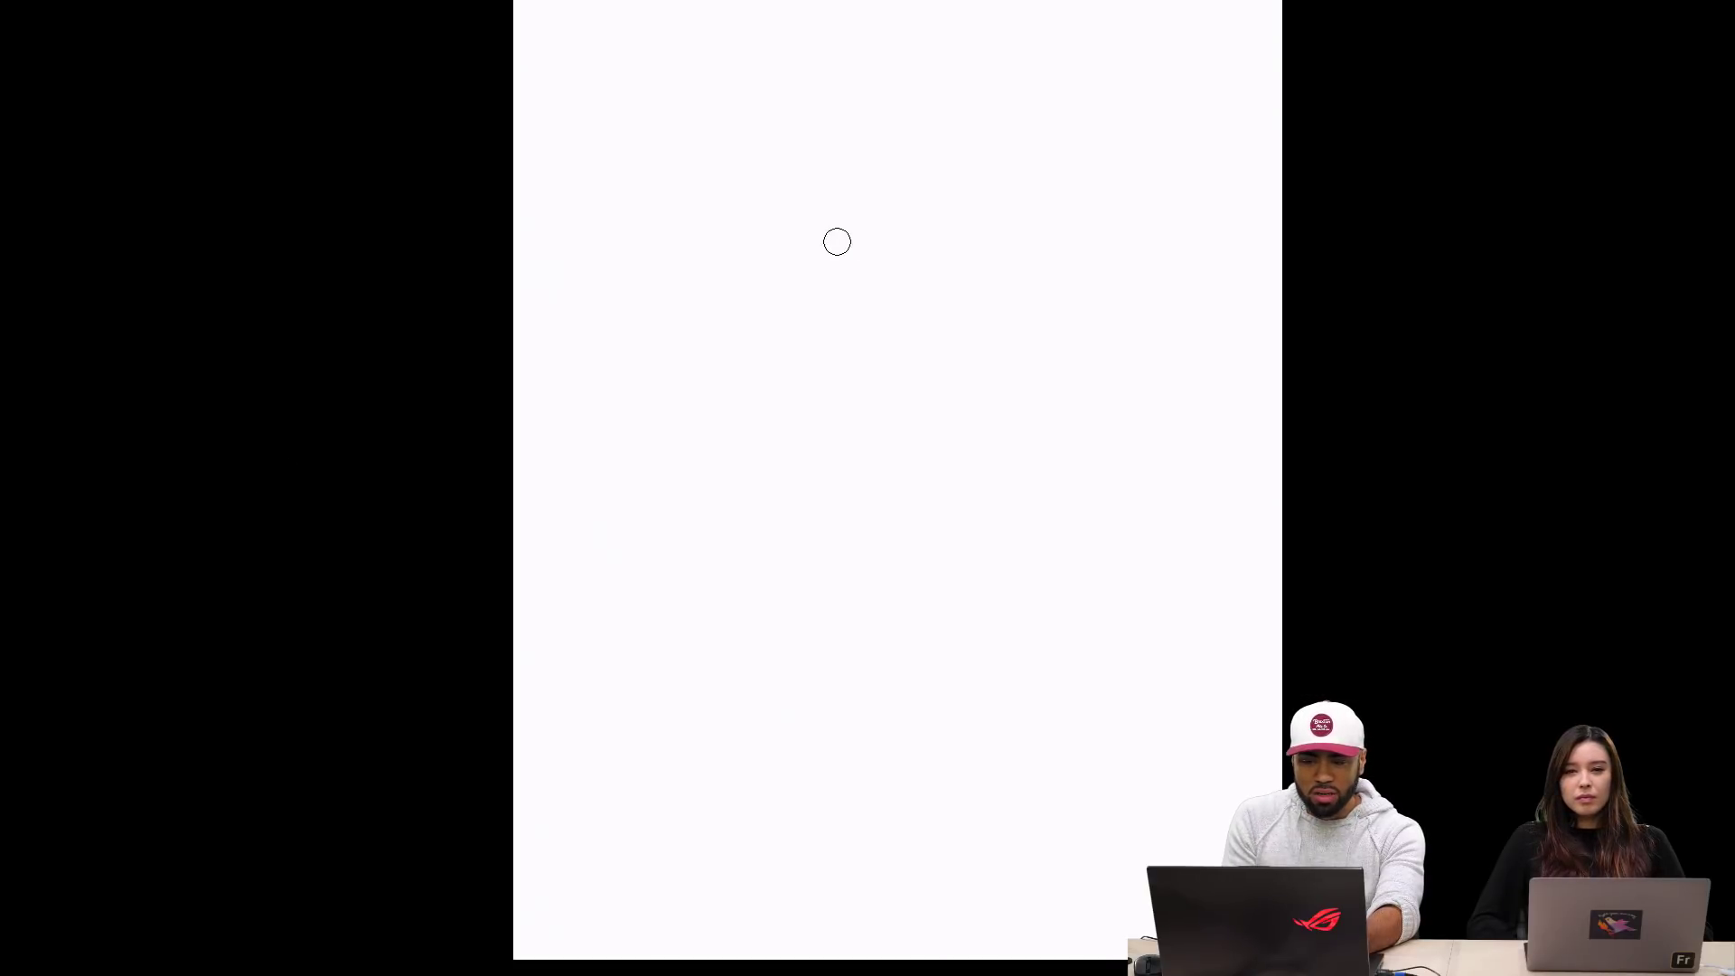
mouse_move(926, 154)
mouse_down()
mouse_move(801, 337)
mouse_move(800, 433)
mouse_up()
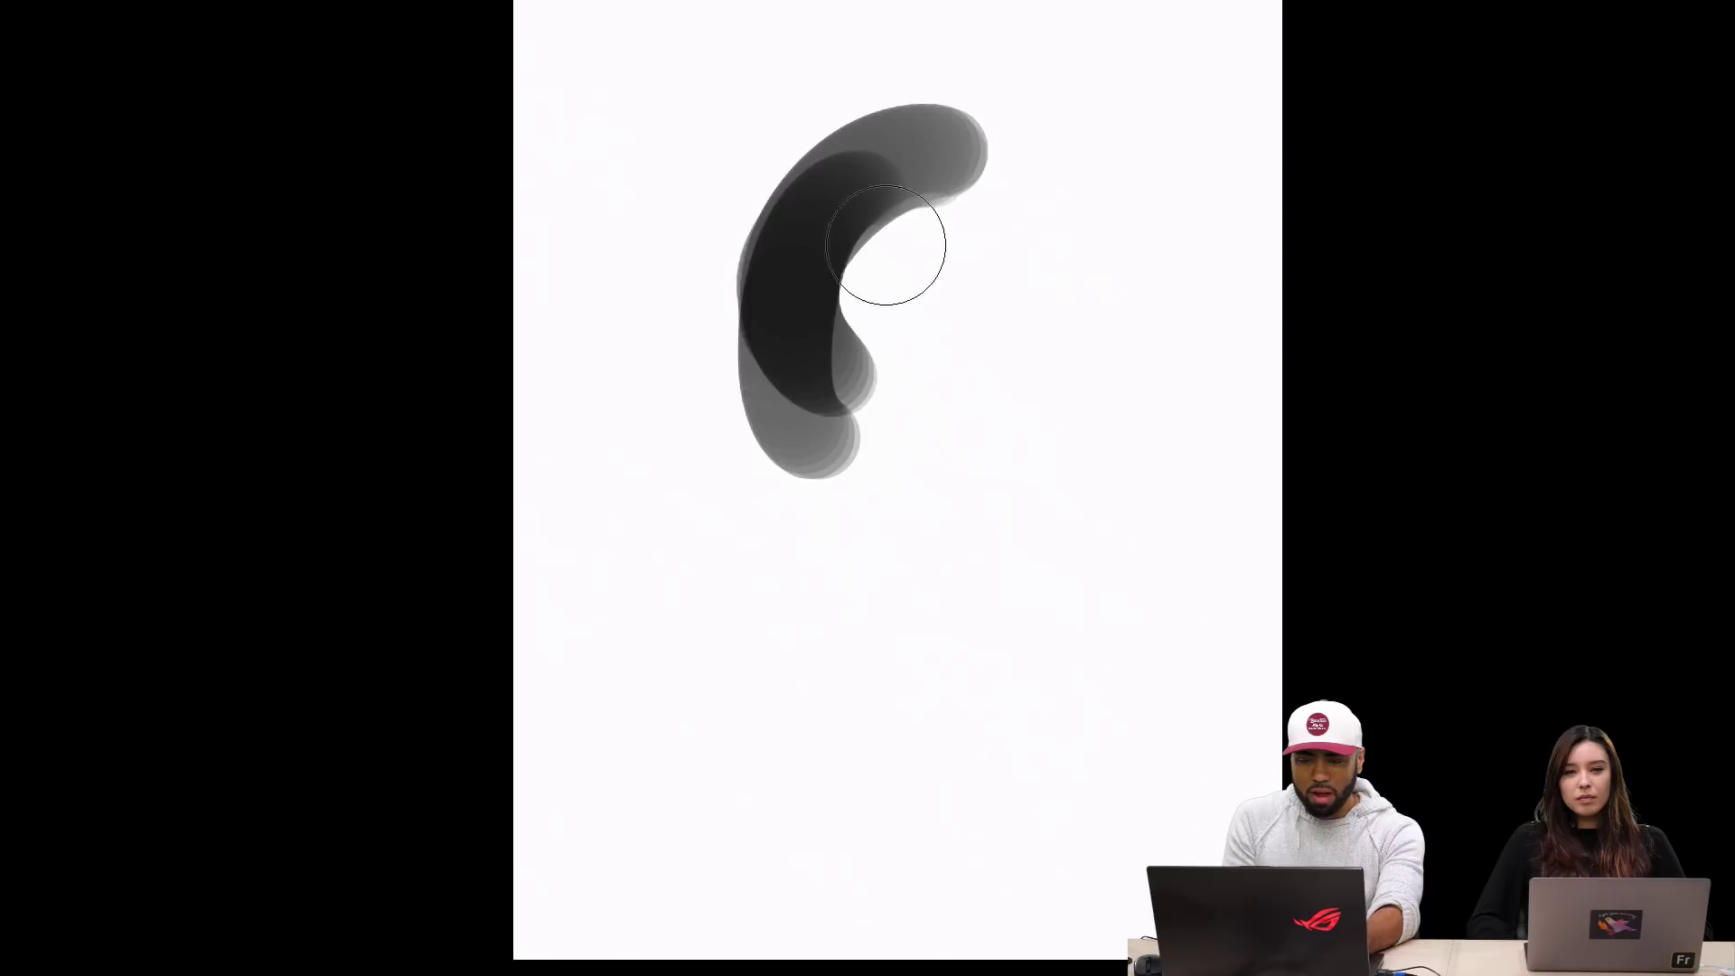
drag(945, 165, 793, 350)
mouse_move(912, 237)
mouse_down()
mouse_move(875, 350)
mouse_move(994, 147)
mouse_move(795, 425)
mouse_move(735, 217)
mouse_move(801, 493)
mouse_move(903, 117)
mouse_move(736, 425)
mouse_move(795, 509)
mouse_move(913, 479)
mouse_move(795, 484)
mouse_move(1069, 255)
mouse_move(899, 121)
mouse_move(1012, 235)
mouse_move(813, 153)
mouse_move(767, 316)
mouse_move(985, 332)
mouse_up()
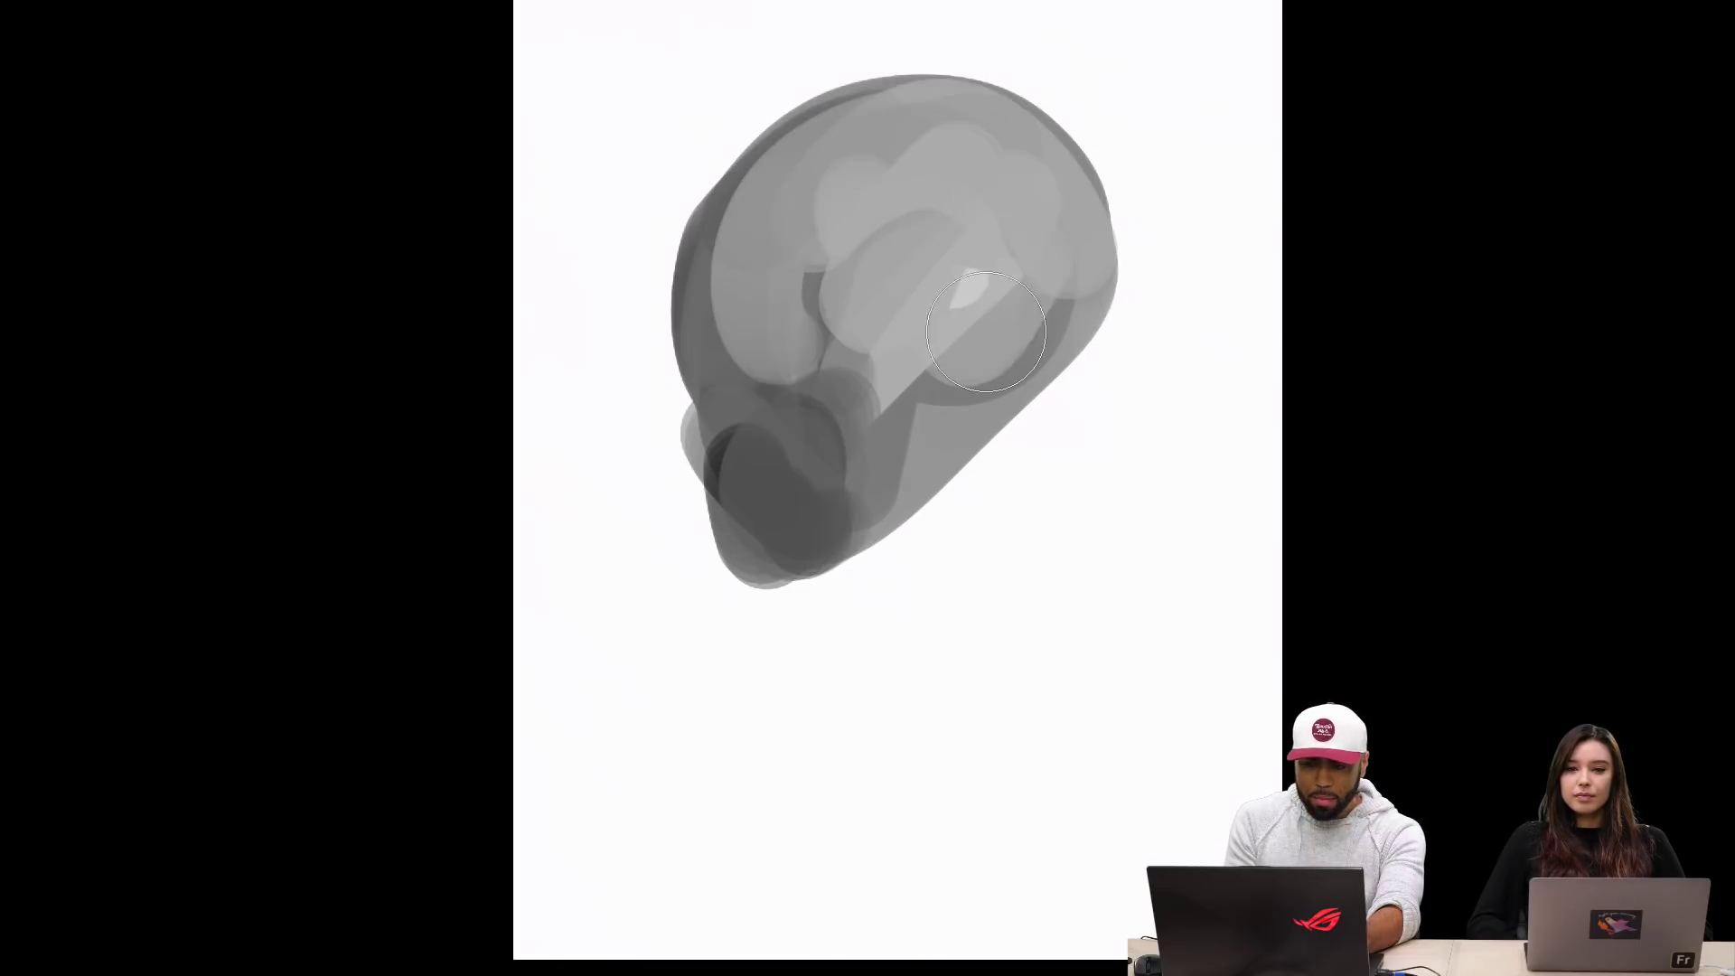
key(v)
mouse_move(1028, 394)
mouse_down()
mouse_move(971, 392)
mouse_move(1028, 413)
mouse_up()
key(ctrl+z)
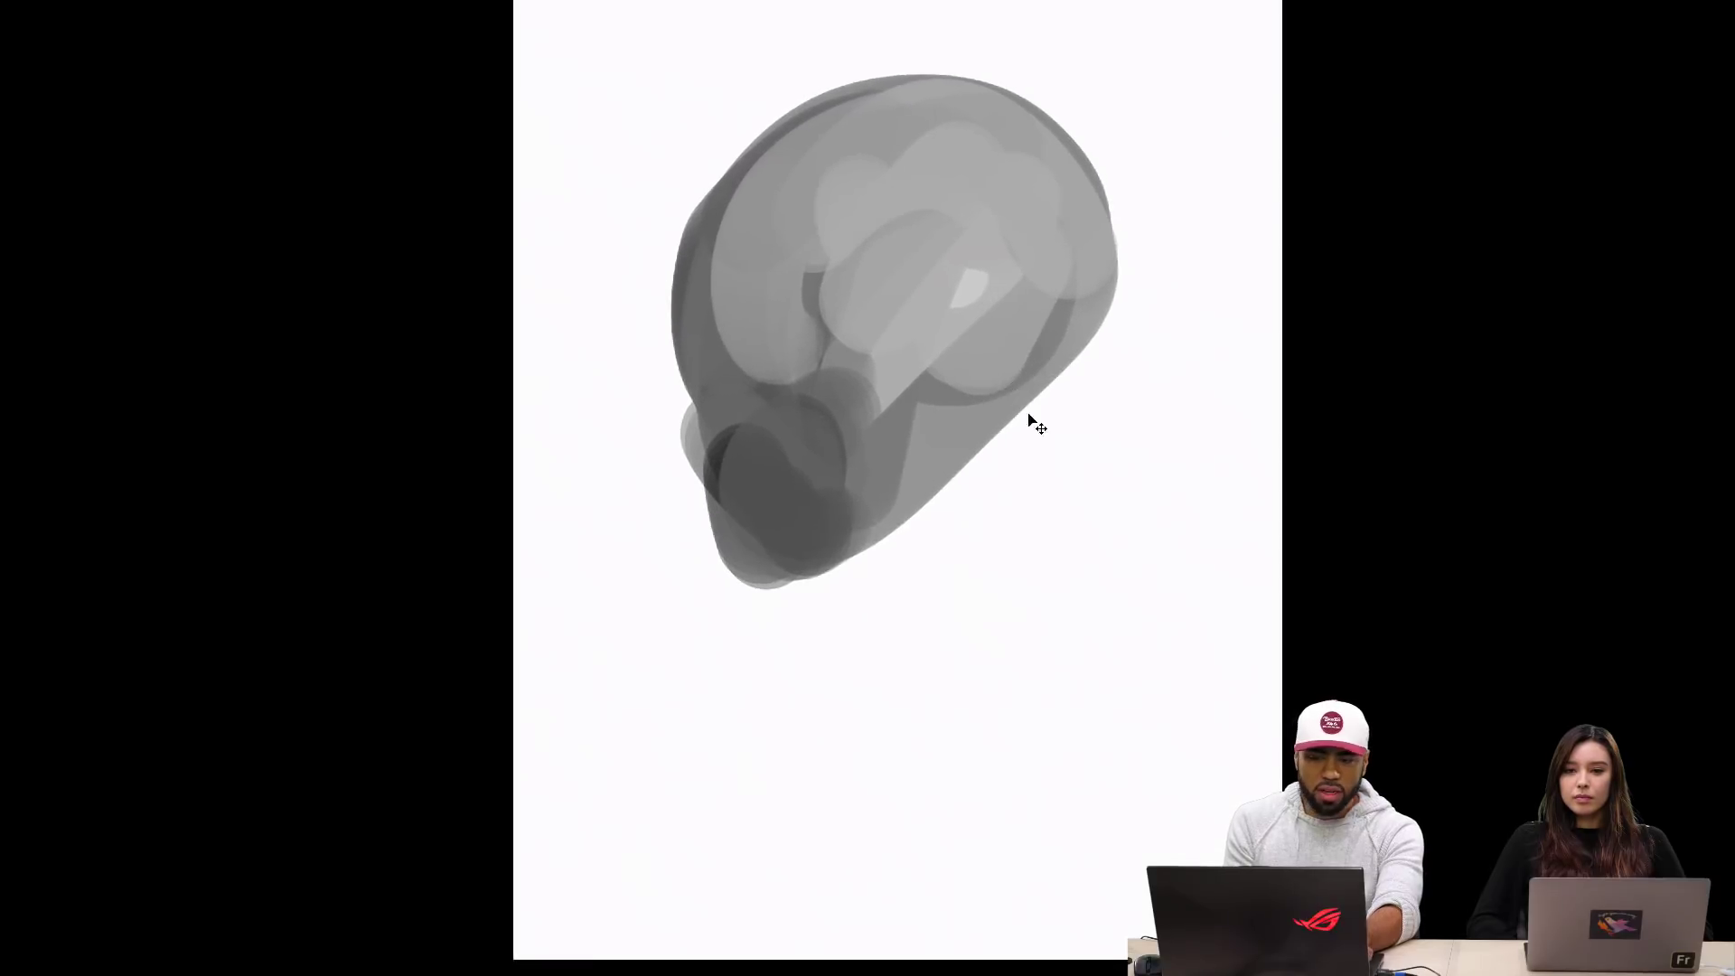
Step: Sample a grey from the painted shape, reduce the brush size, and paint dark contour and visor lines around it
alt+click(775, 413)
drag(717, 332, 813, 391)
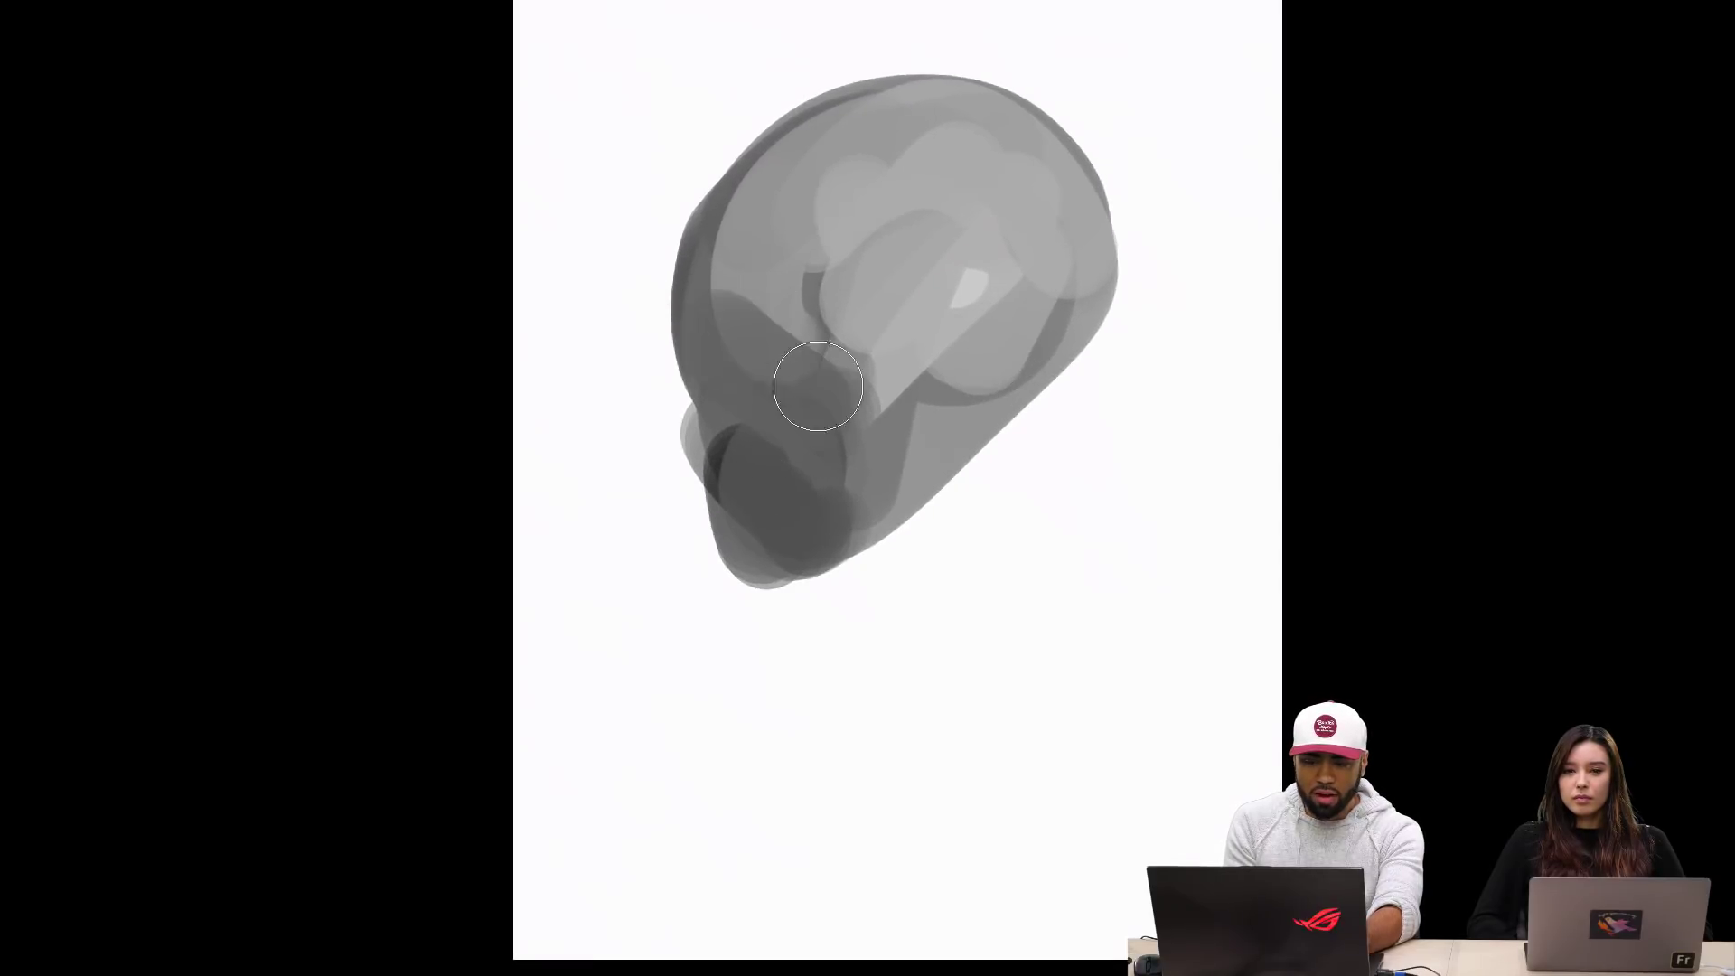
key(bracketleft)
key(bracketleft)
key(bracketleft)
key(bracketleft)
mouse_move(729, 343)
mouse_down()
mouse_move(793, 393)
mouse_move(939, 405)
mouse_move(1054, 290)
mouse_move(914, 78)
mouse_move(720, 370)
mouse_move(687, 499)
mouse_move(718, 578)
mouse_move(1021, 370)
mouse_move(1104, 222)
mouse_up()
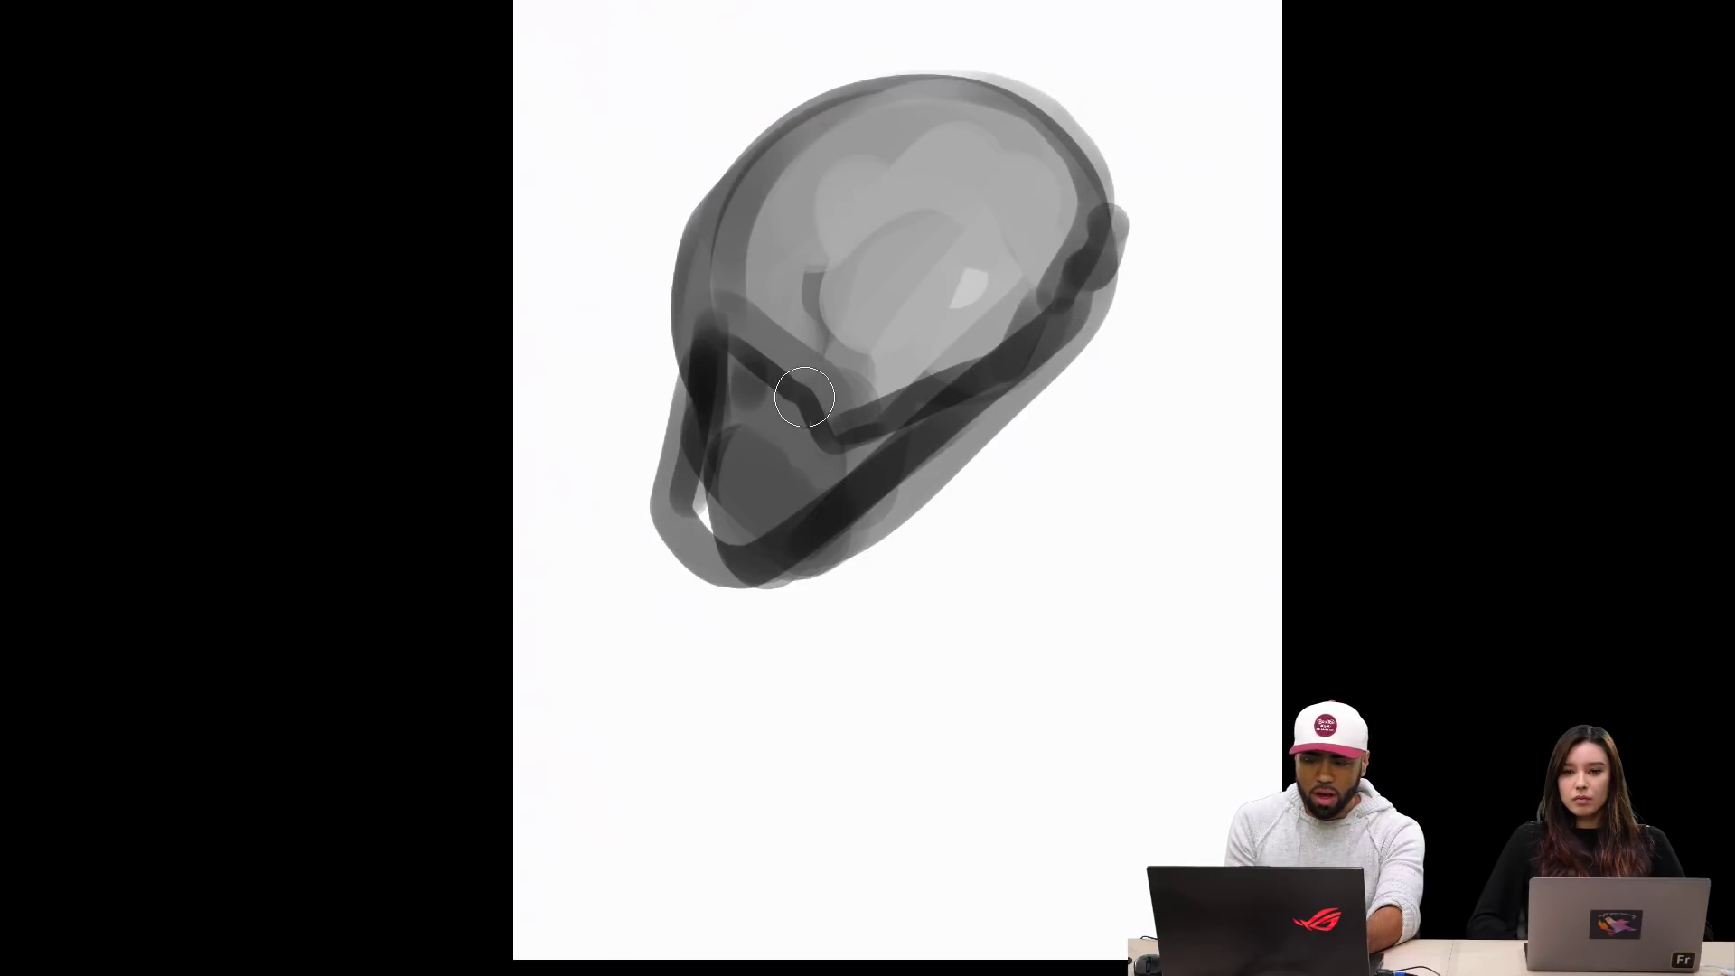
drag(803, 384, 865, 413)
Step: Enlarge the brush and shade the top, lower visor and jaw areas of the helmet shape with broad grey strokes
key(])
key(])
key(])
key(])
drag(734, 296, 1050, 126)
drag(863, 382, 1082, 249)
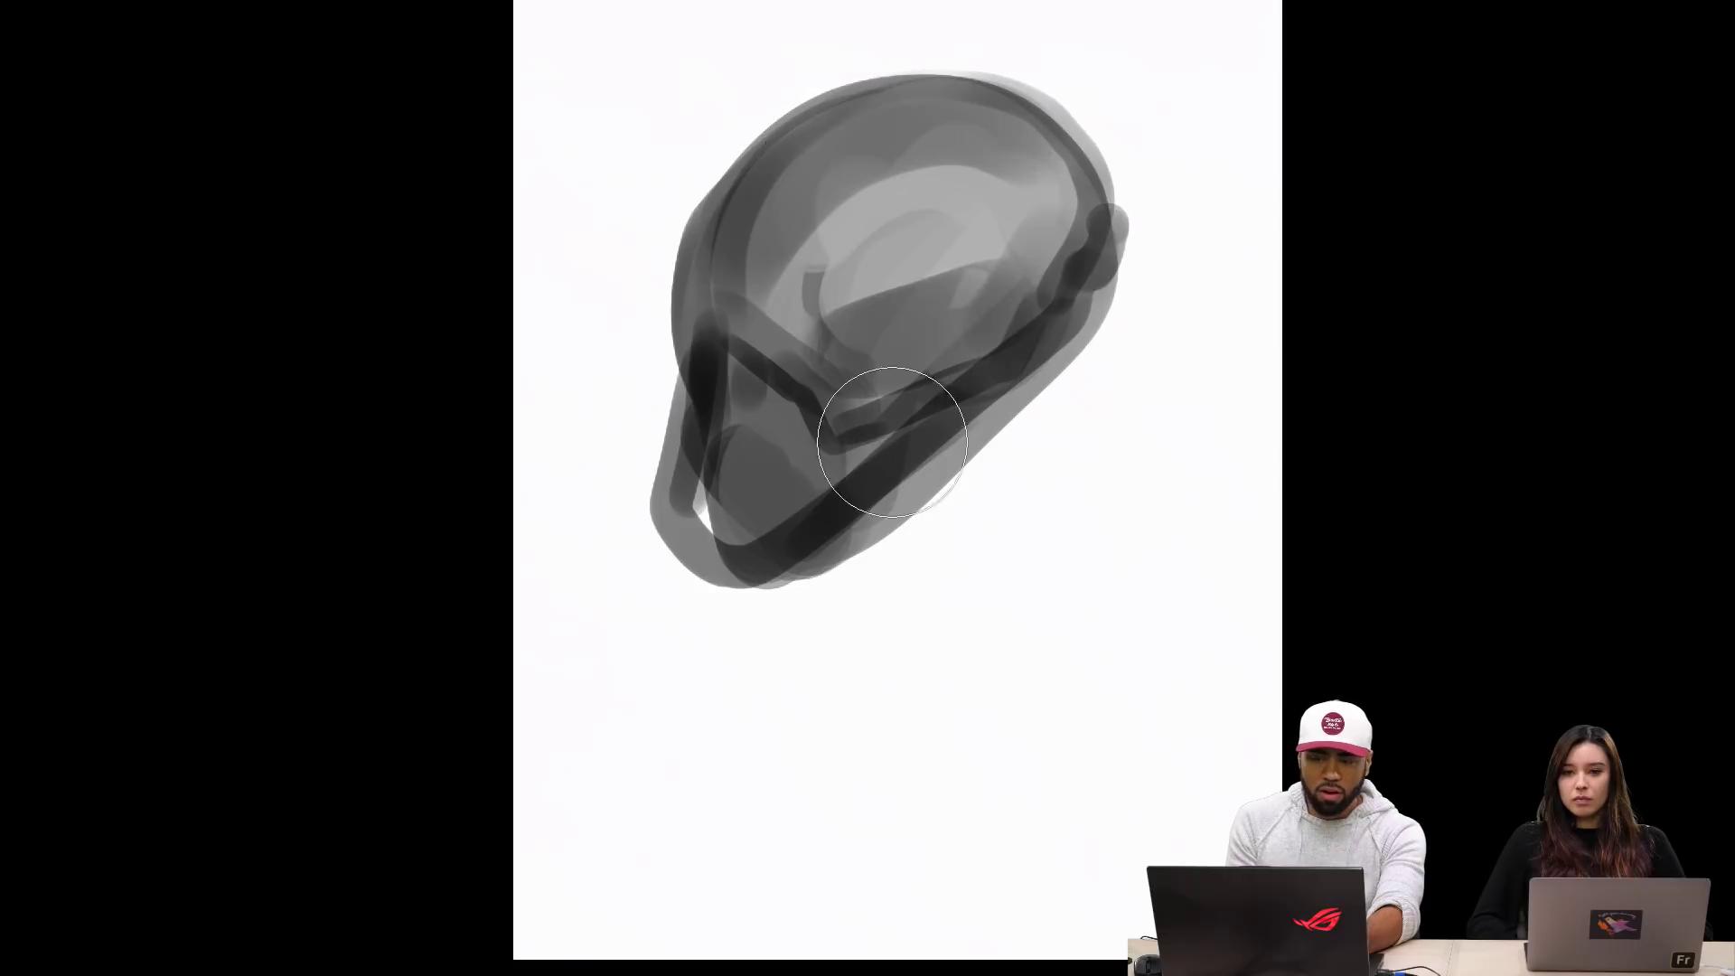
mouse_move(892, 441)
mouse_down()
mouse_move(737, 443)
mouse_move(793, 561)
mouse_up()
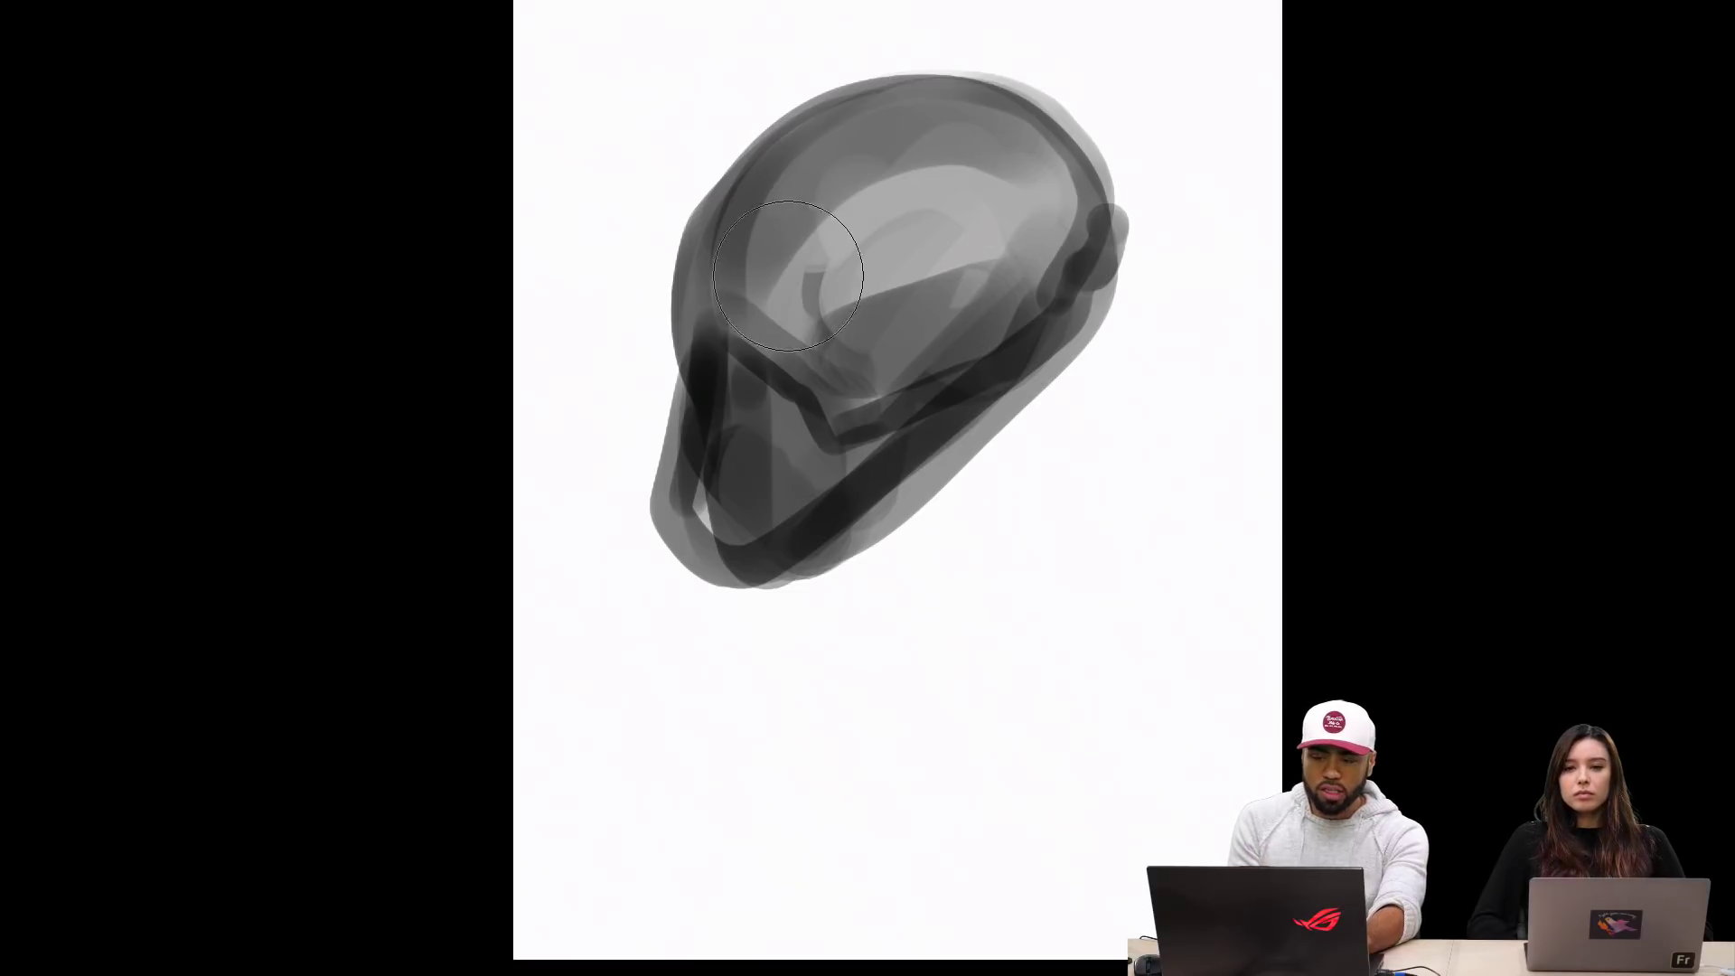
Step: Paint a broad white highlight band diagonally across the middle of the helmet shape
mouse_move(764, 324)
mouse_down()
mouse_move(940, 192)
mouse_move(1100, 145)
mouse_move(770, 332)
mouse_move(1104, 146)
mouse_up()
drag(829, 317, 1147, 209)
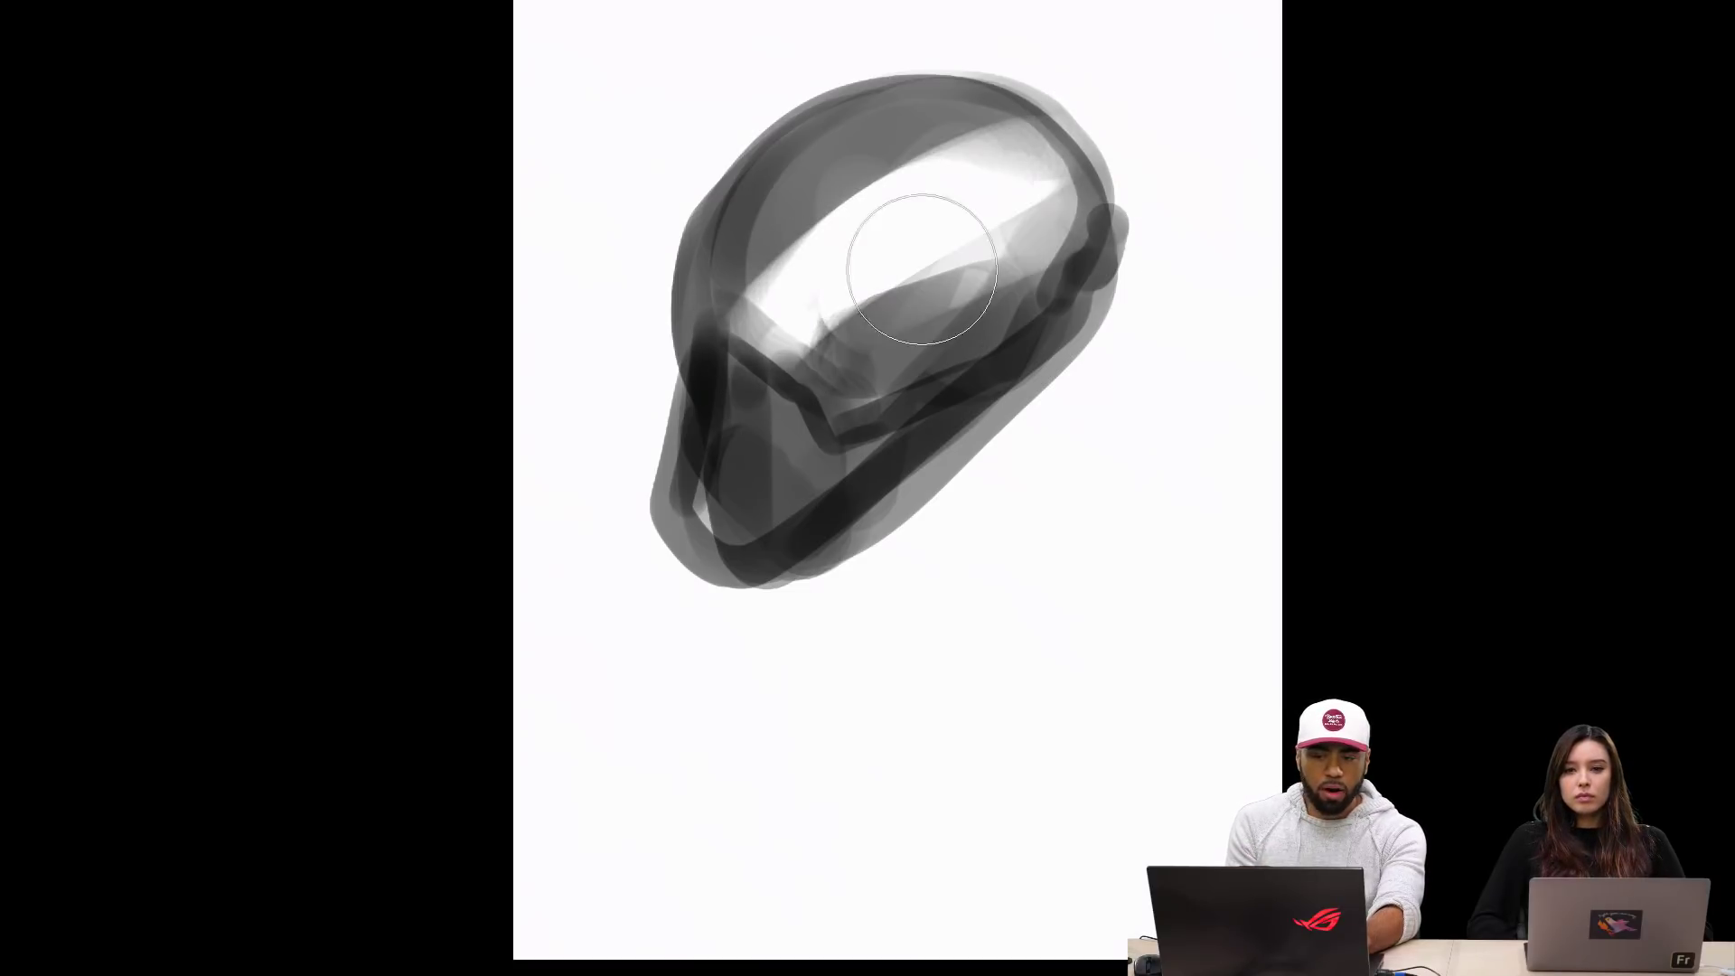
drag(921, 269, 1048, 172)
drag(813, 234, 1066, 167)
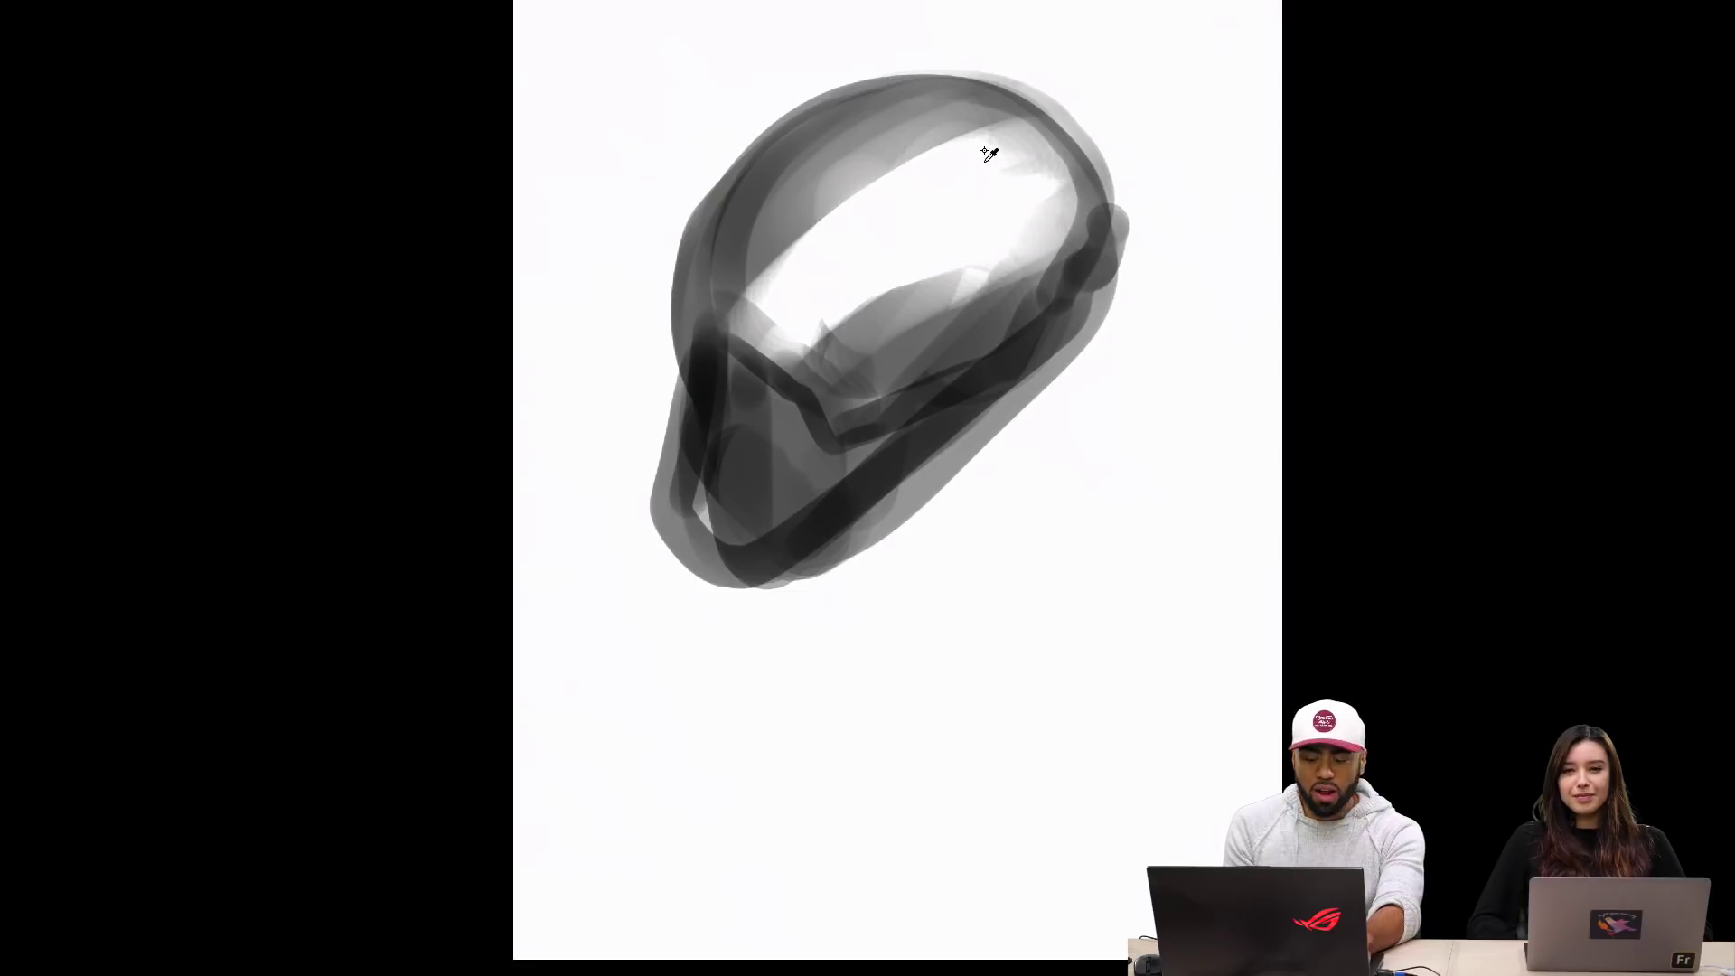
Step: Shade the lower part of the highlight grey, undo an extra stroke, and paint white over the upper band and jaw area
mouse_move(1016, 206)
mouse_down()
mouse_move(882, 273)
mouse_move(840, 370)
mouse_up()
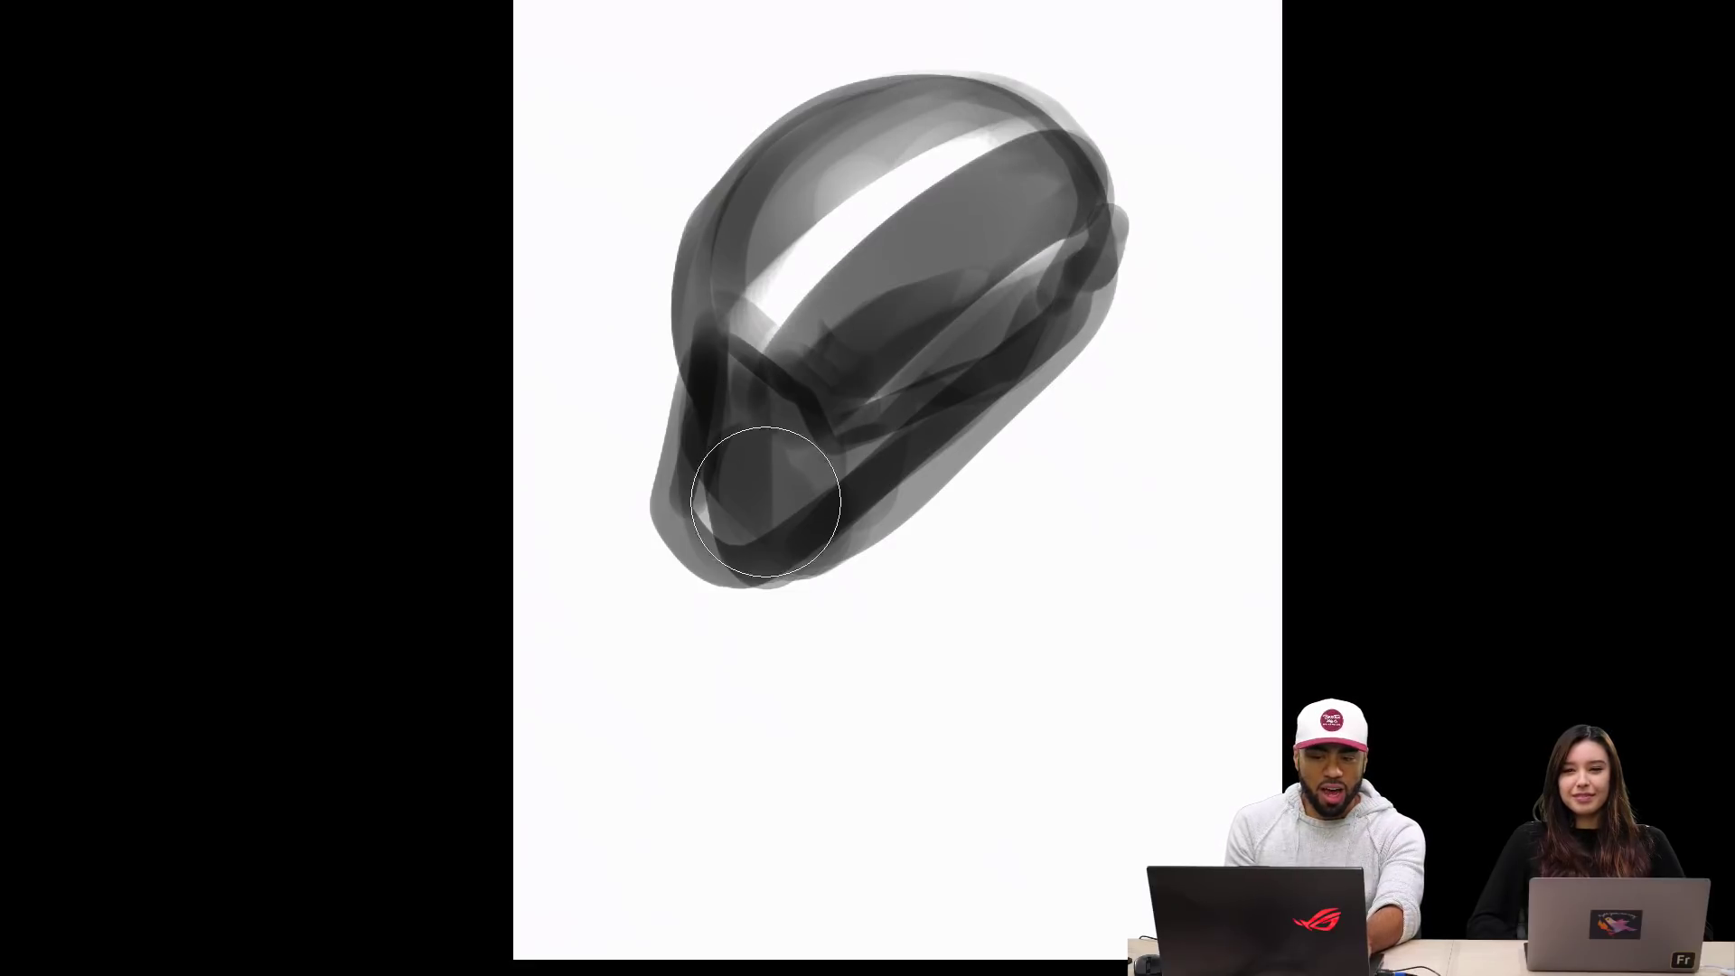
mouse_move(968, 174)
mouse_down()
mouse_move(774, 310)
mouse_move(948, 182)
mouse_up()
key(ctrl+z)
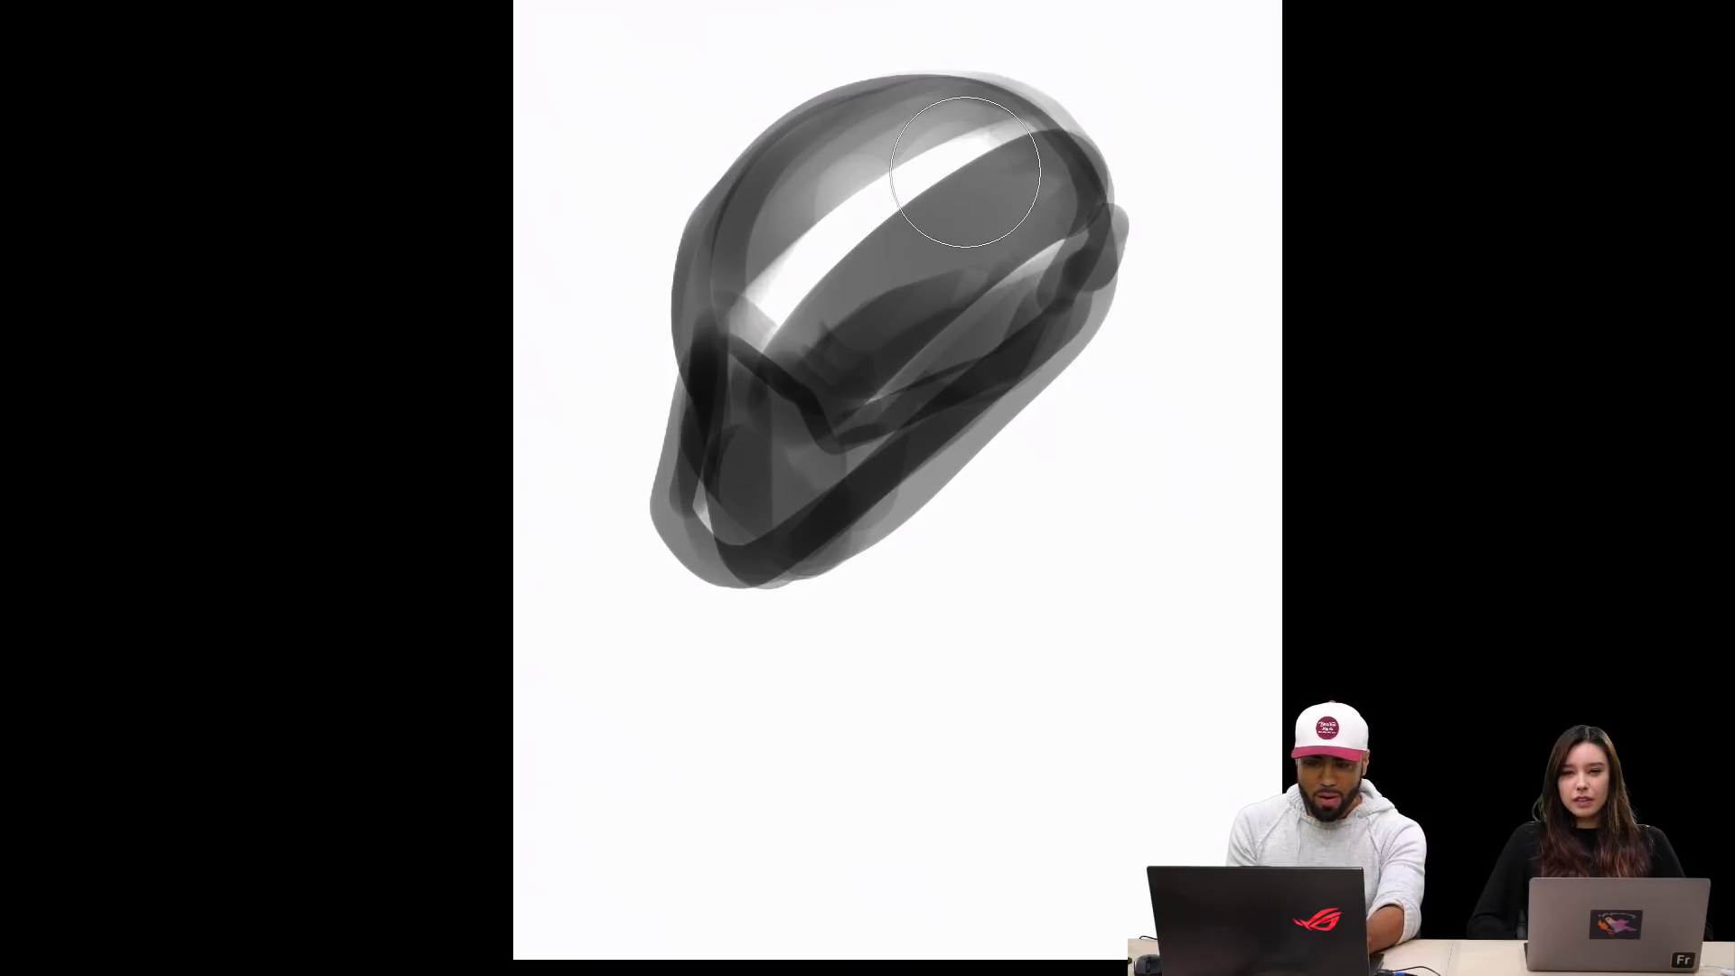
mouse_move(976, 124)
mouse_down()
mouse_move(1046, 174)
mouse_move(813, 394)
mouse_move(824, 418)
mouse_move(758, 458)
mouse_move(859, 443)
mouse_up()
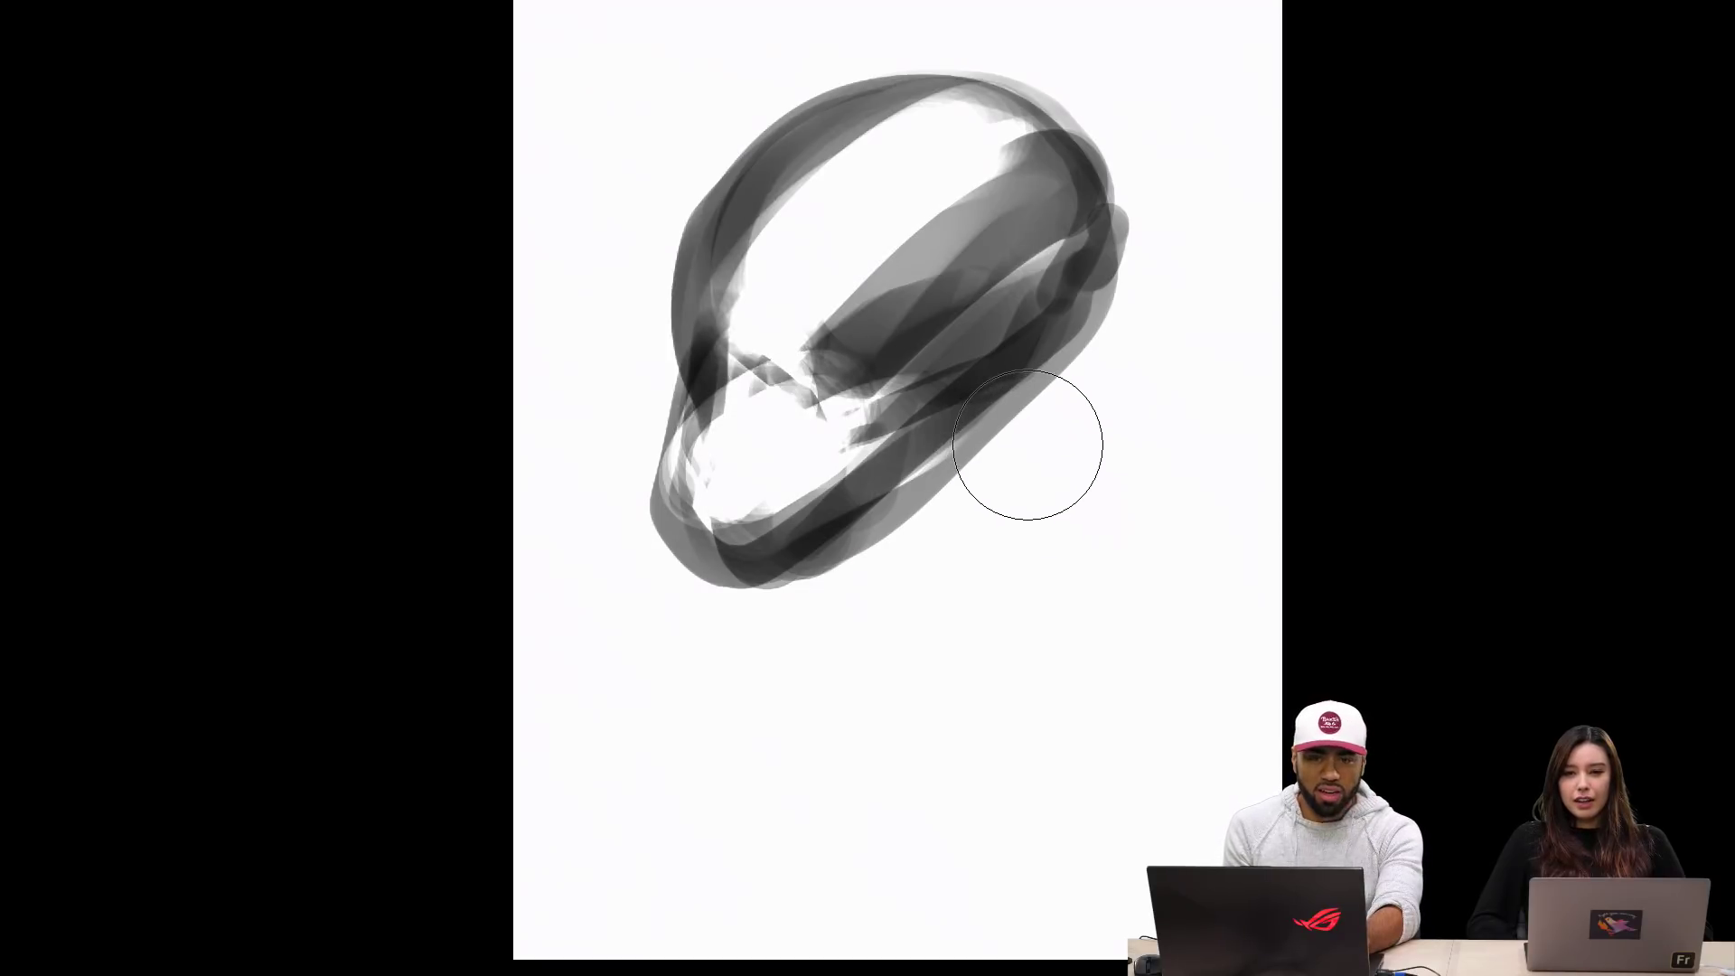
Step: Show the colour picker, choose a saturated blue, and paint a thick diagonal blue patch below the helmet shape
drag(1014, 491, 1011, 456)
key(F6)
click(1557, 182)
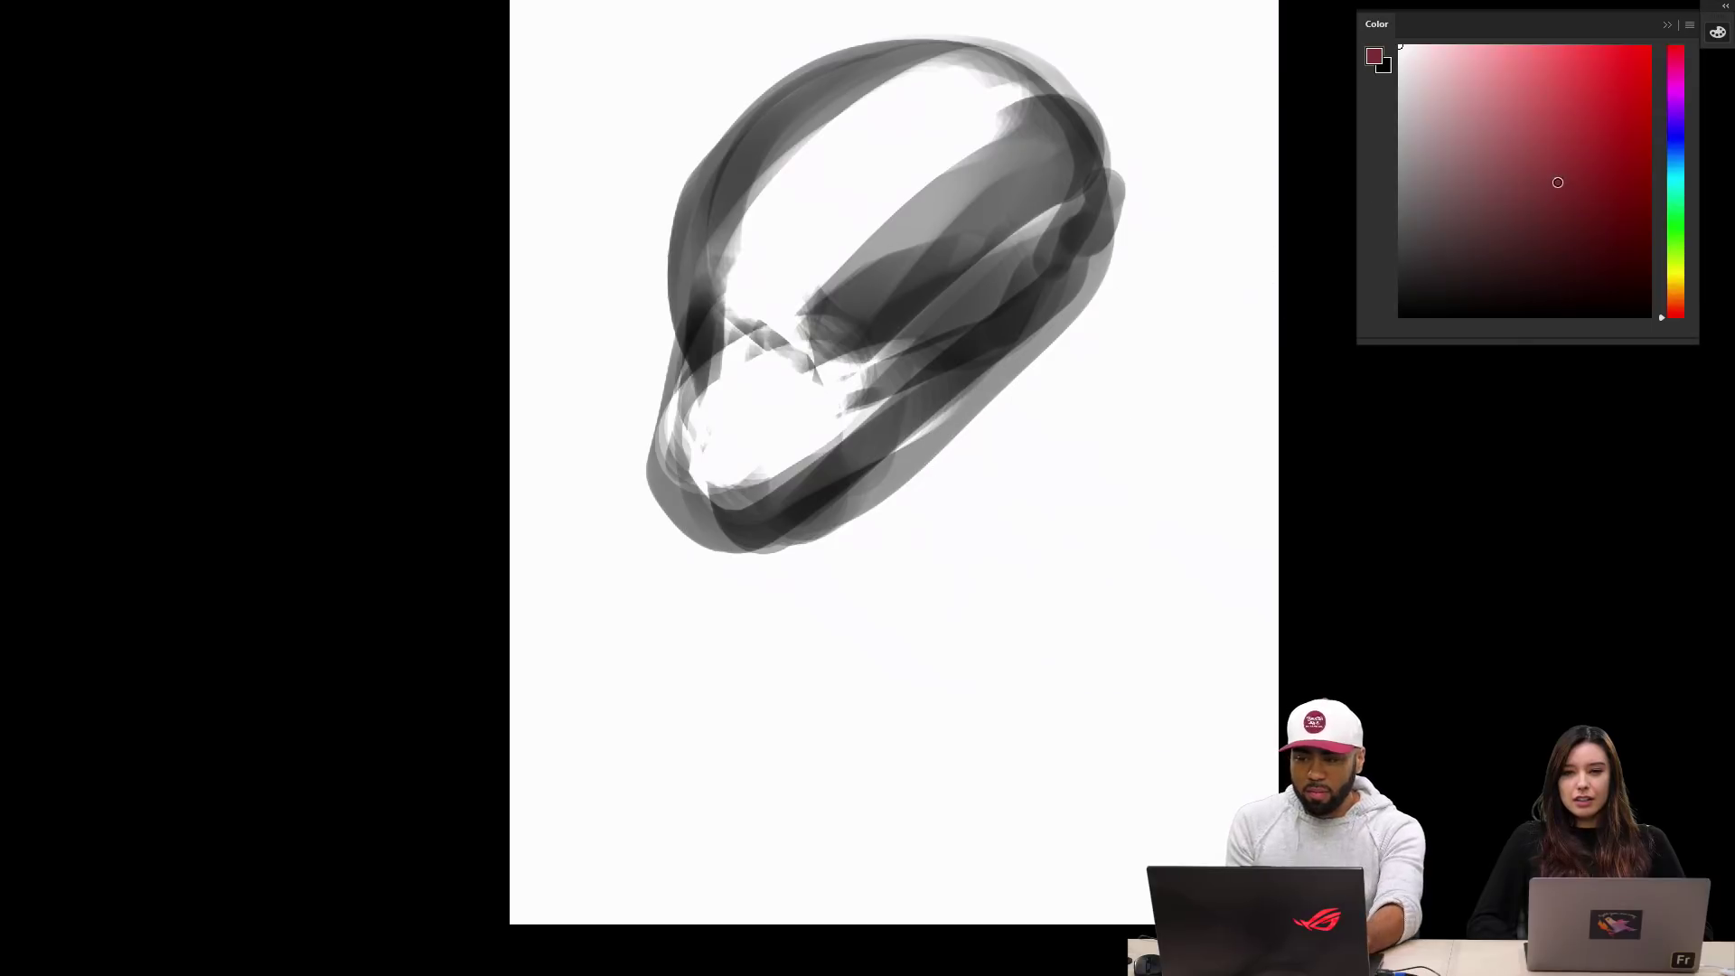
click(1659, 145)
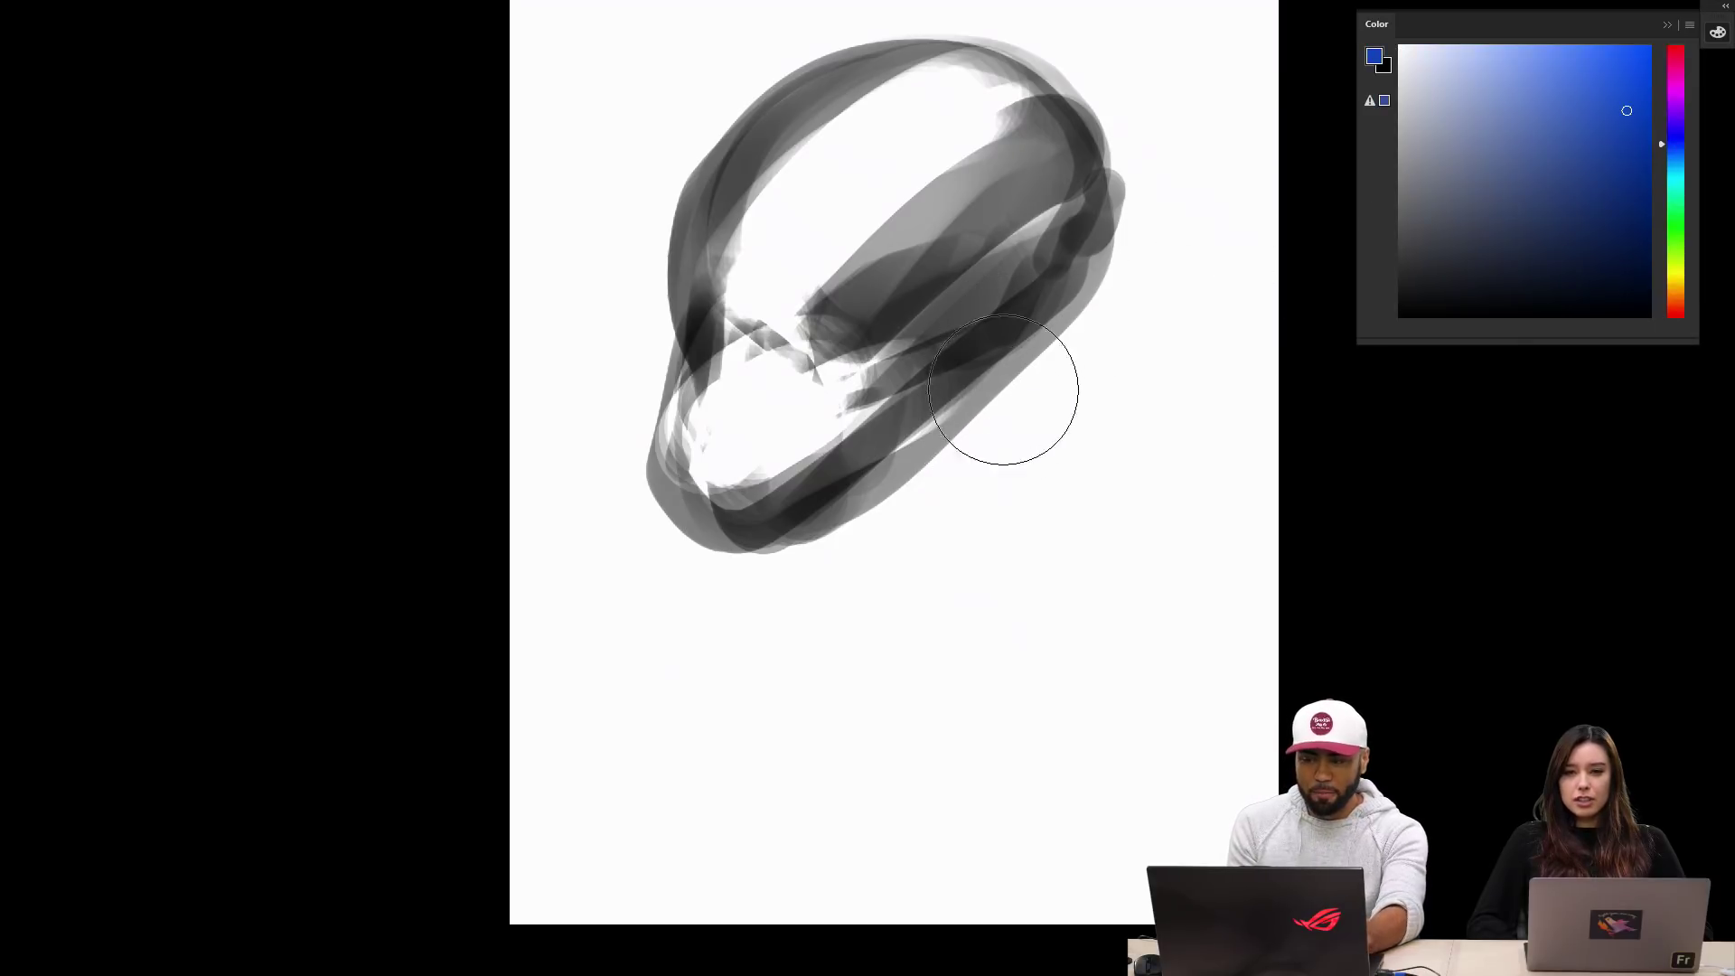
click(989, 474)
drag(994, 493, 967, 356)
mouse_move(1009, 270)
mouse_down()
mouse_move(852, 453)
mouse_move(1043, 249)
mouse_move(811, 445)
mouse_move(1011, 387)
mouse_move(883, 364)
mouse_move(1055, 249)
mouse_up()
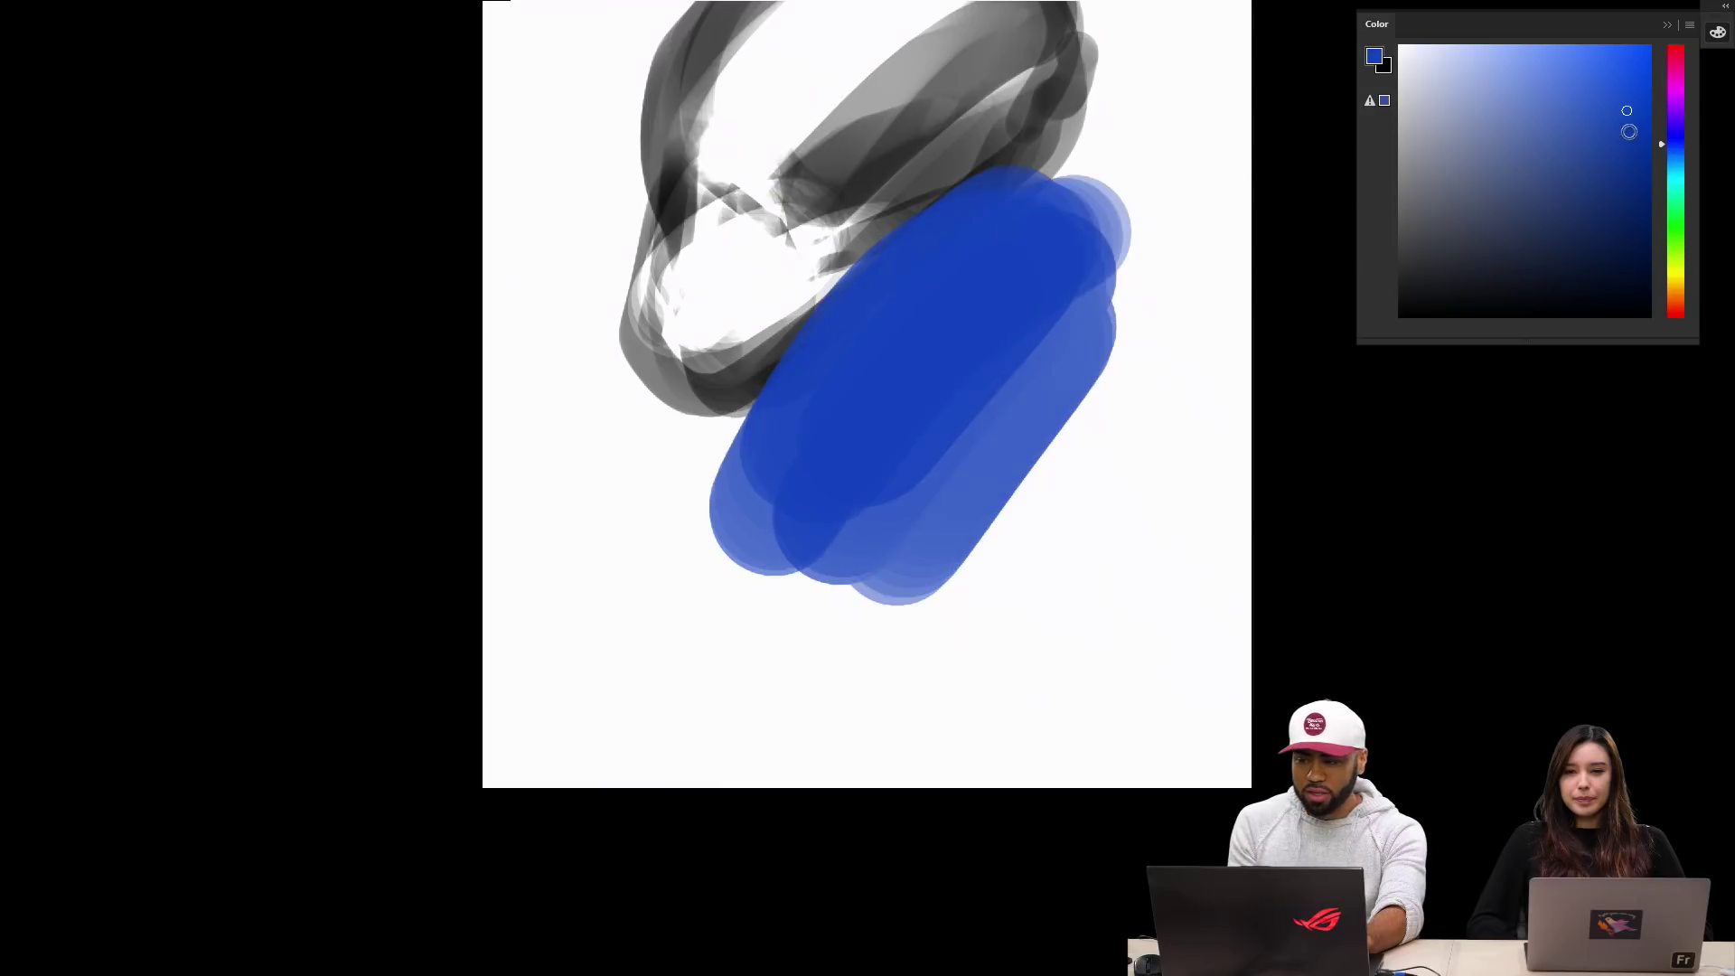
Step: Paint darker blue strokes along the sides of the blue patch and a bright cyan band down its middle
click(1638, 165)
mouse_move(1230, 290)
mouse_down()
mouse_move(1146, 290)
mouse_move(759, 457)
mouse_move(750, 506)
mouse_up()
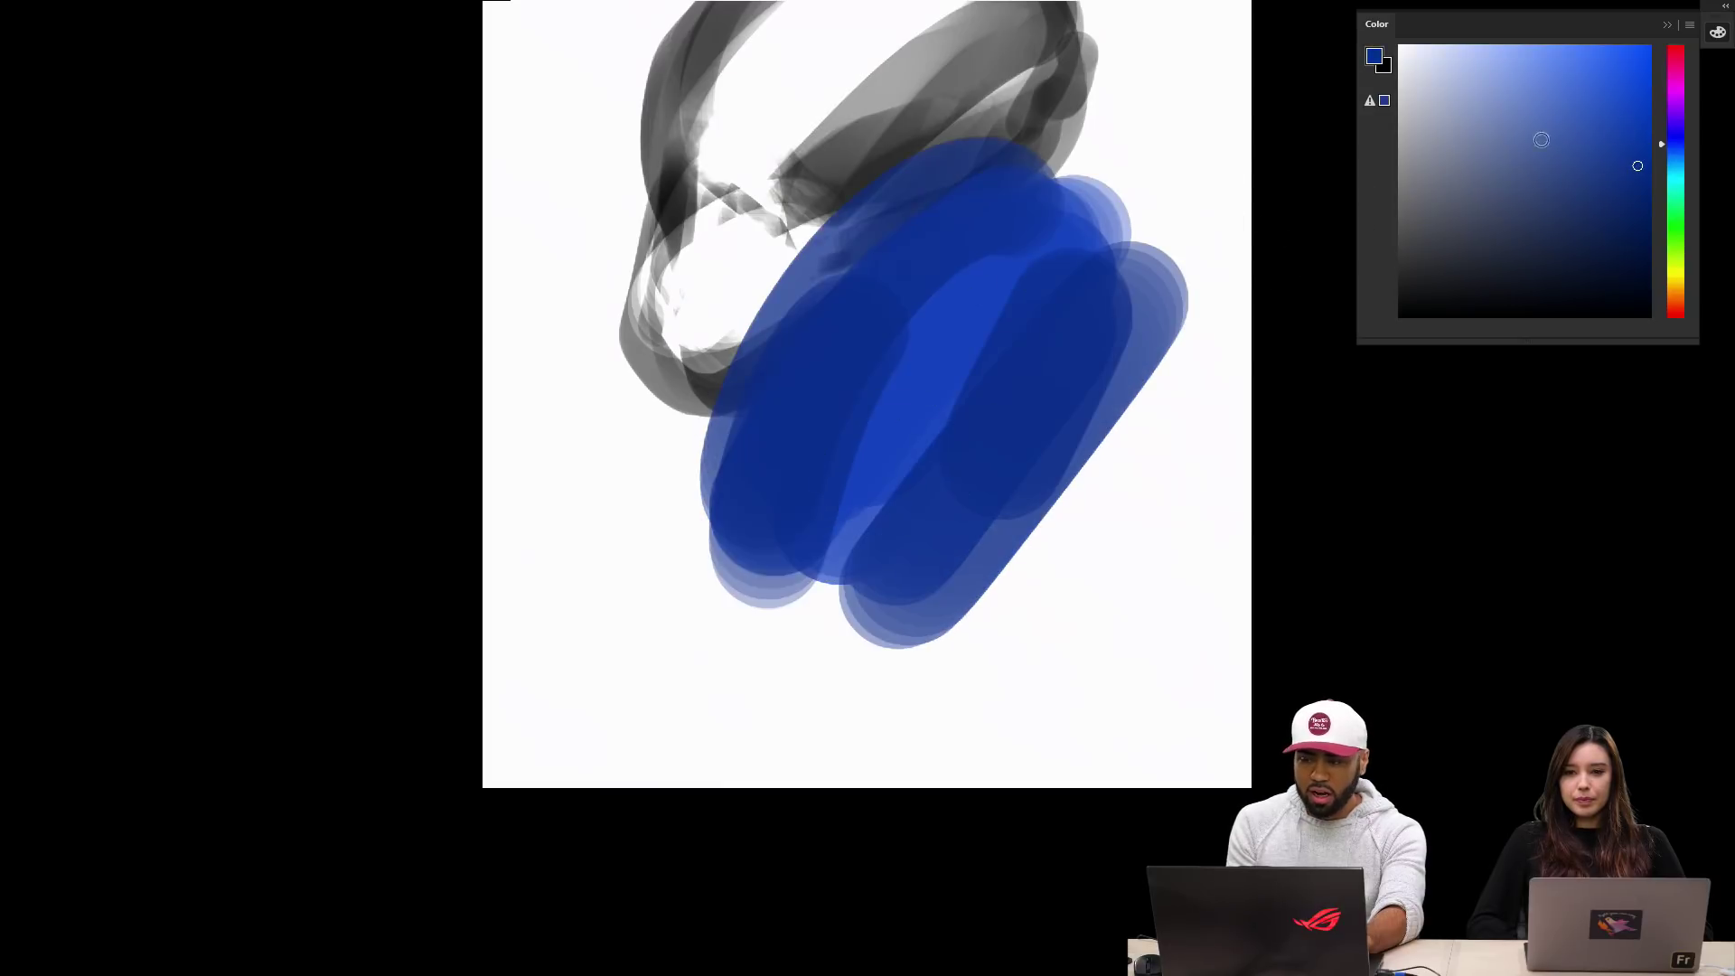
drag(1677, 159, 1668, 180)
click(1578, 48)
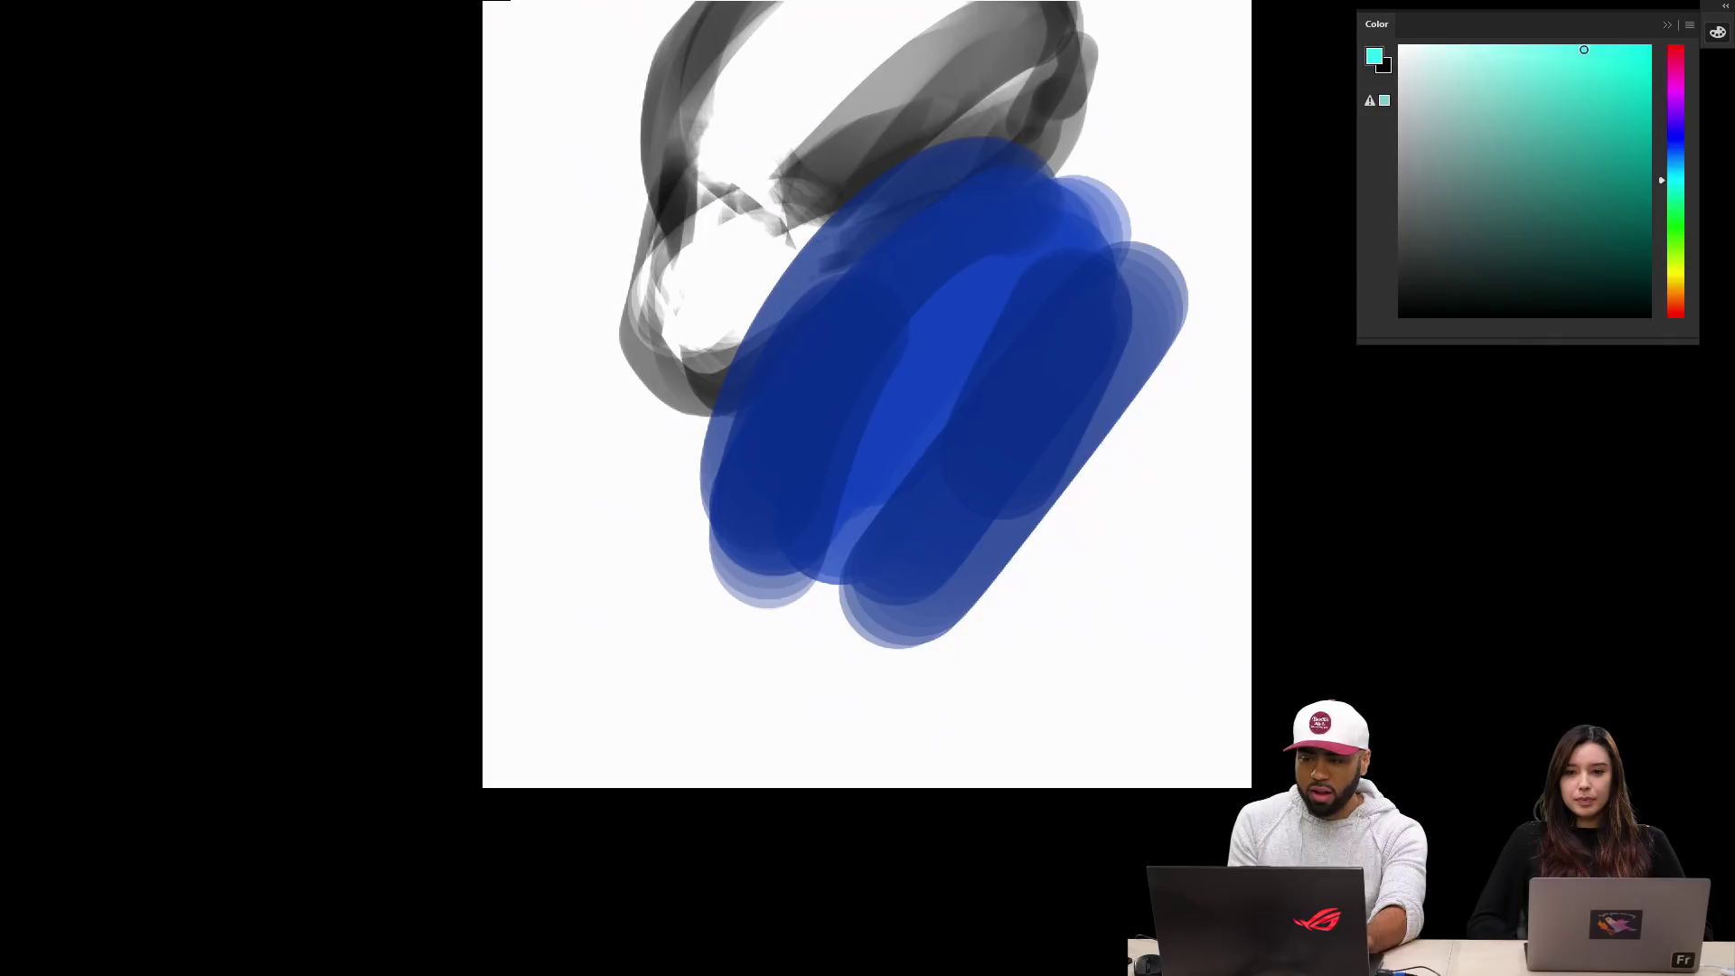
drag(974, 472, 937, 538)
mouse_move(960, 388)
mouse_down()
mouse_move(817, 577)
mouse_move(1003, 324)
mouse_move(832, 581)
mouse_up()
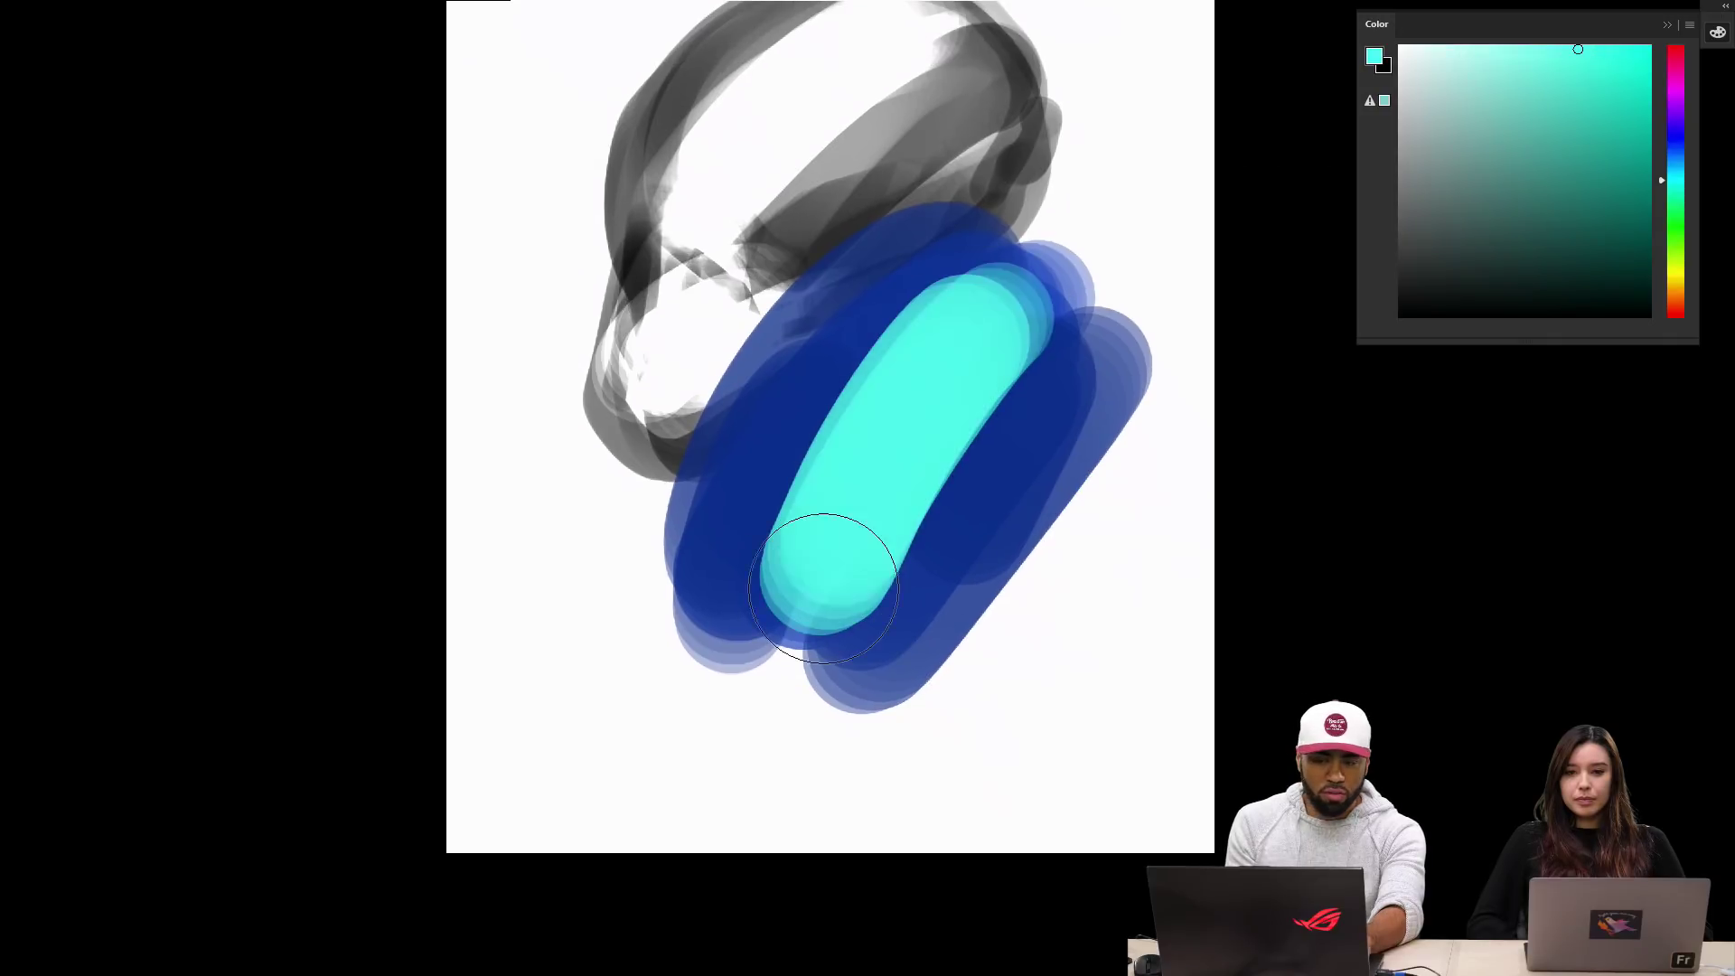
Step: Undo the flat cyan band and paint a brighter cyan glow down the middle and edges of the blue patch
key(ctrl+z)
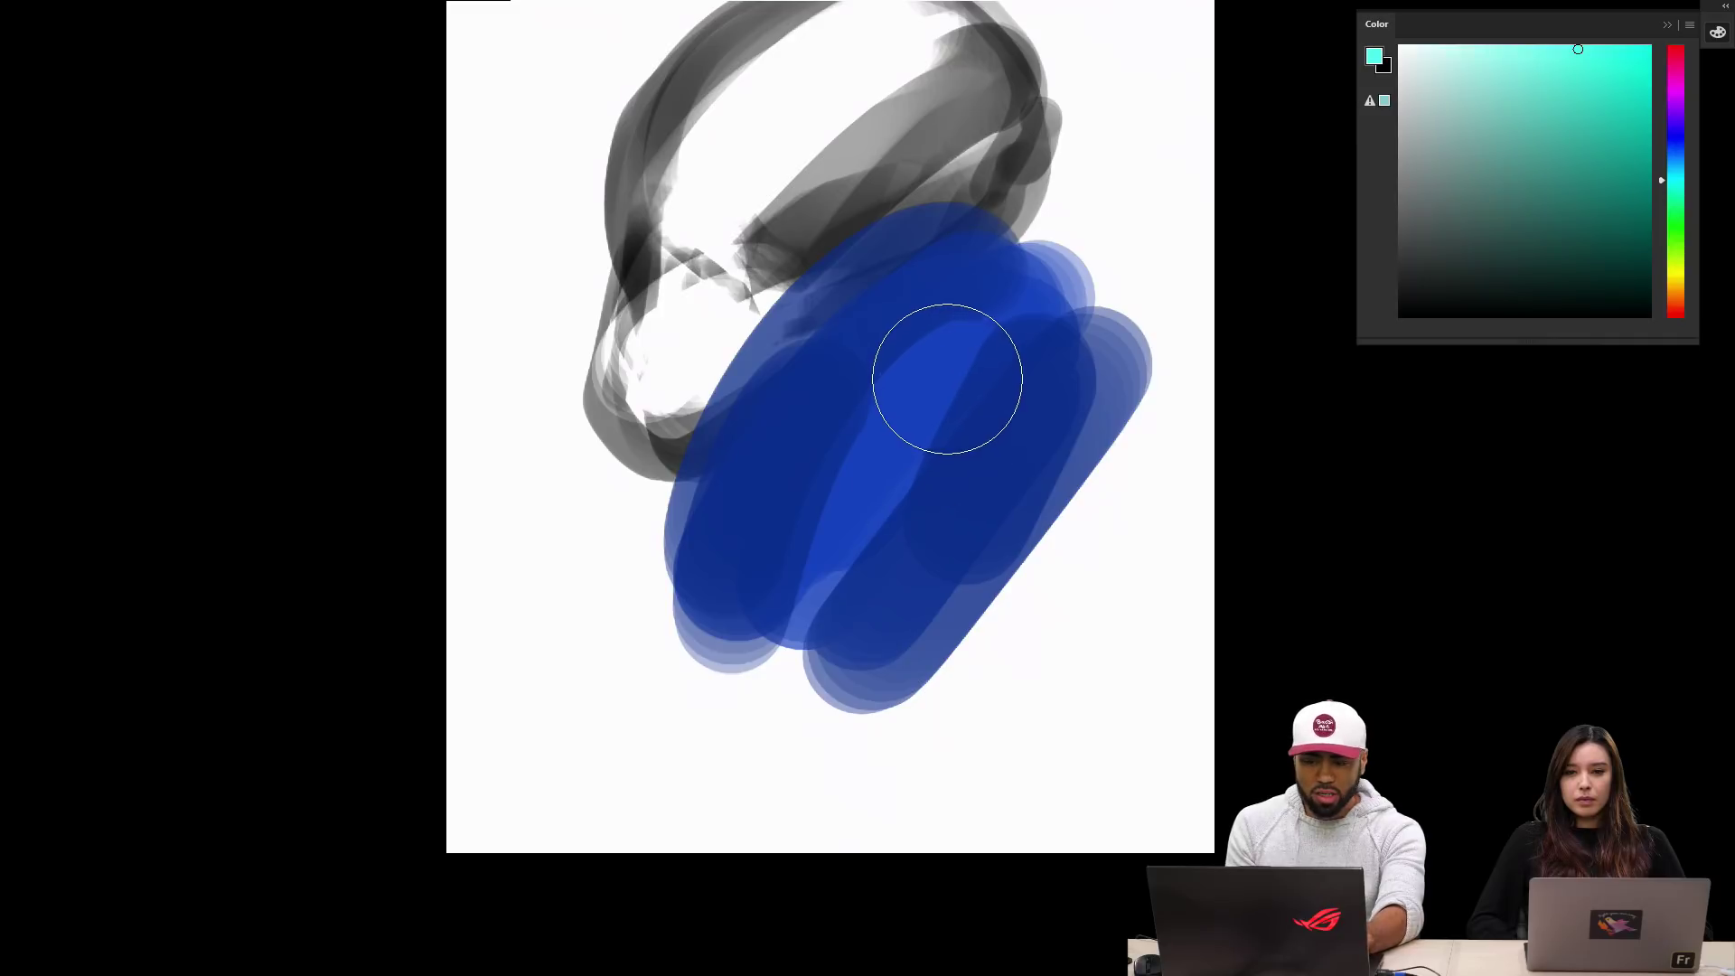
mouse_move(943, 360)
mouse_down()
mouse_move(971, 325)
mouse_move(786, 533)
mouse_move(855, 530)
mouse_move(1021, 352)
mouse_move(949, 470)
mouse_up()
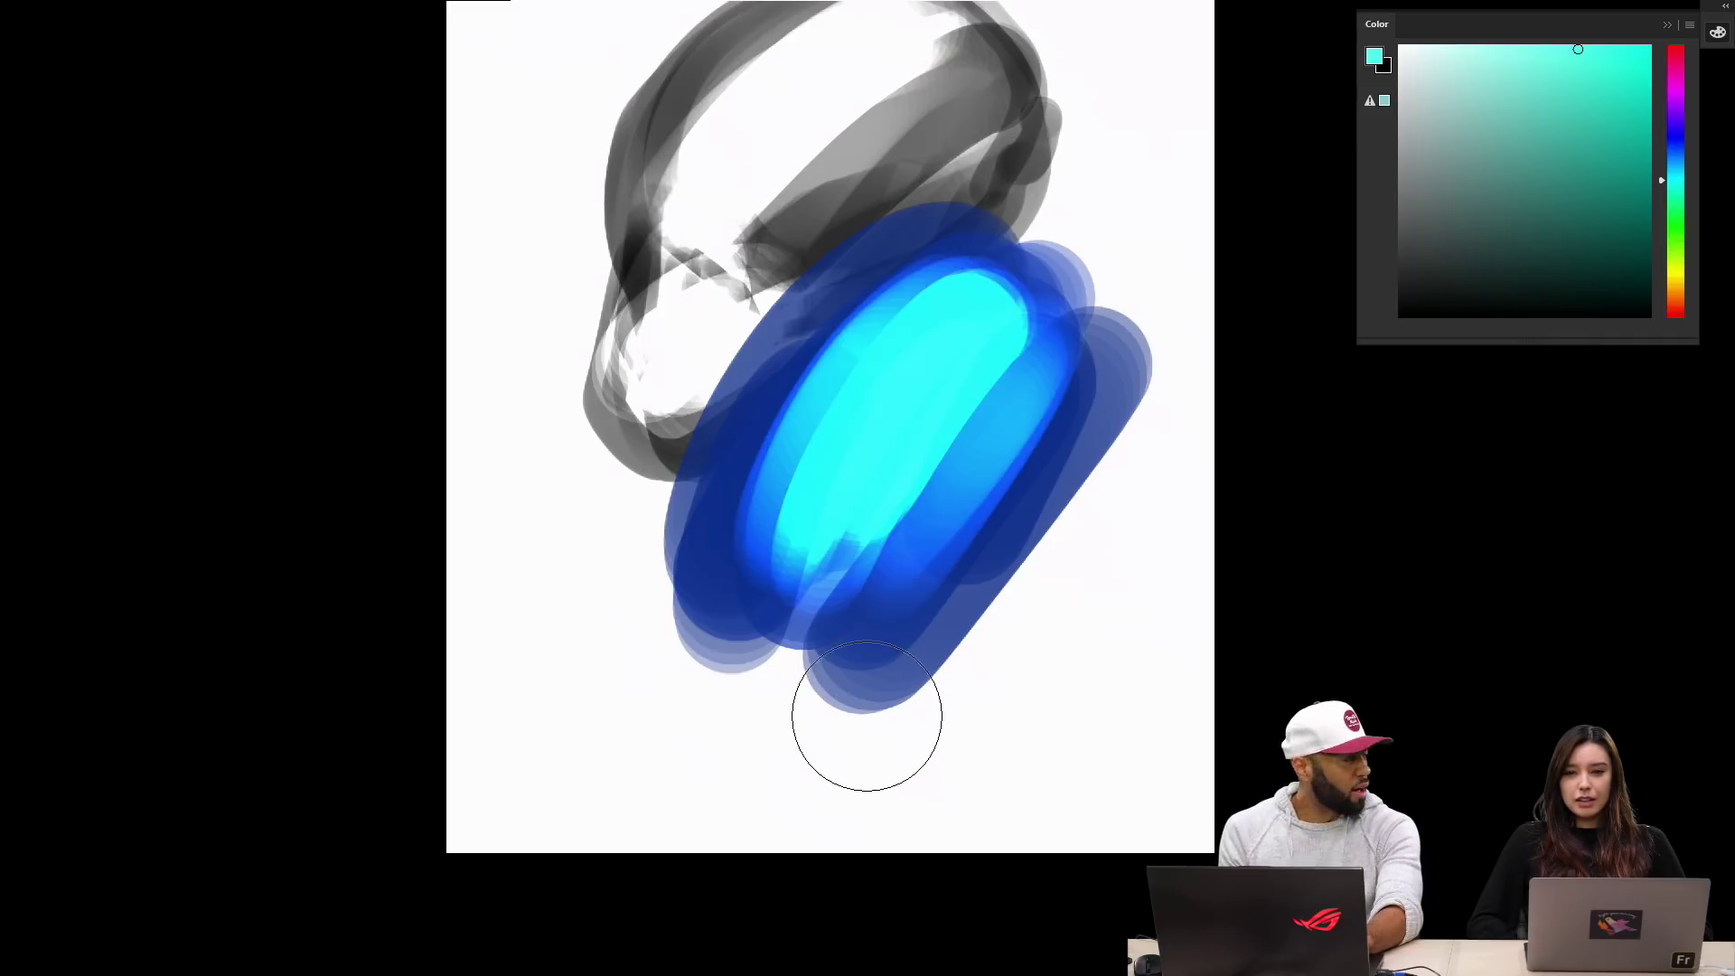
key(alt)
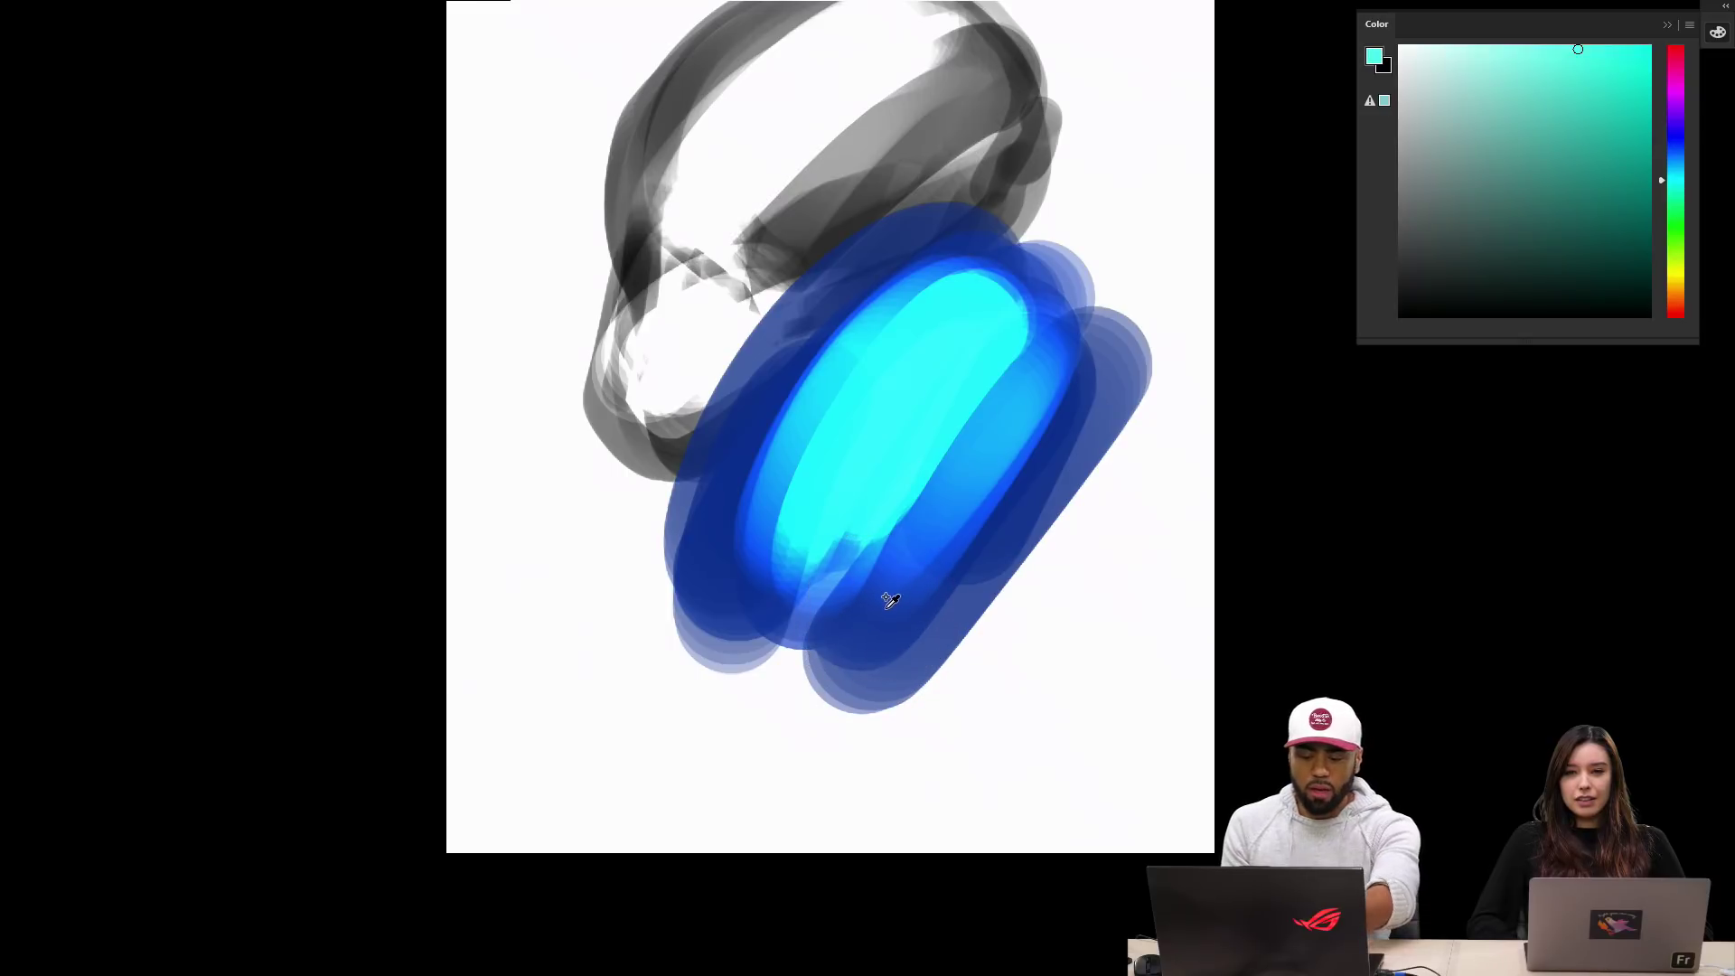
mouse_move(948, 336)
mouse_down()
mouse_move(727, 600)
mouse_move(940, 262)
mouse_move(737, 560)
mouse_move(1028, 250)
mouse_move(930, 305)
mouse_move(1017, 488)
mouse_move(988, 457)
mouse_move(925, 457)
mouse_up()
Step: Choose an orange colour and tint the blue patch and the helmet's lower grey band with the brush in Color mode
drag(1676, 240, 1673, 291)
drag(1578, 48, 1590, 57)
mouse_move(976, 425)
mouse_down()
mouse_move(930, 388)
mouse_move(883, 302)
mouse_move(1026, 445)
mouse_move(802, 566)
mouse_move(1021, 127)
mouse_up()
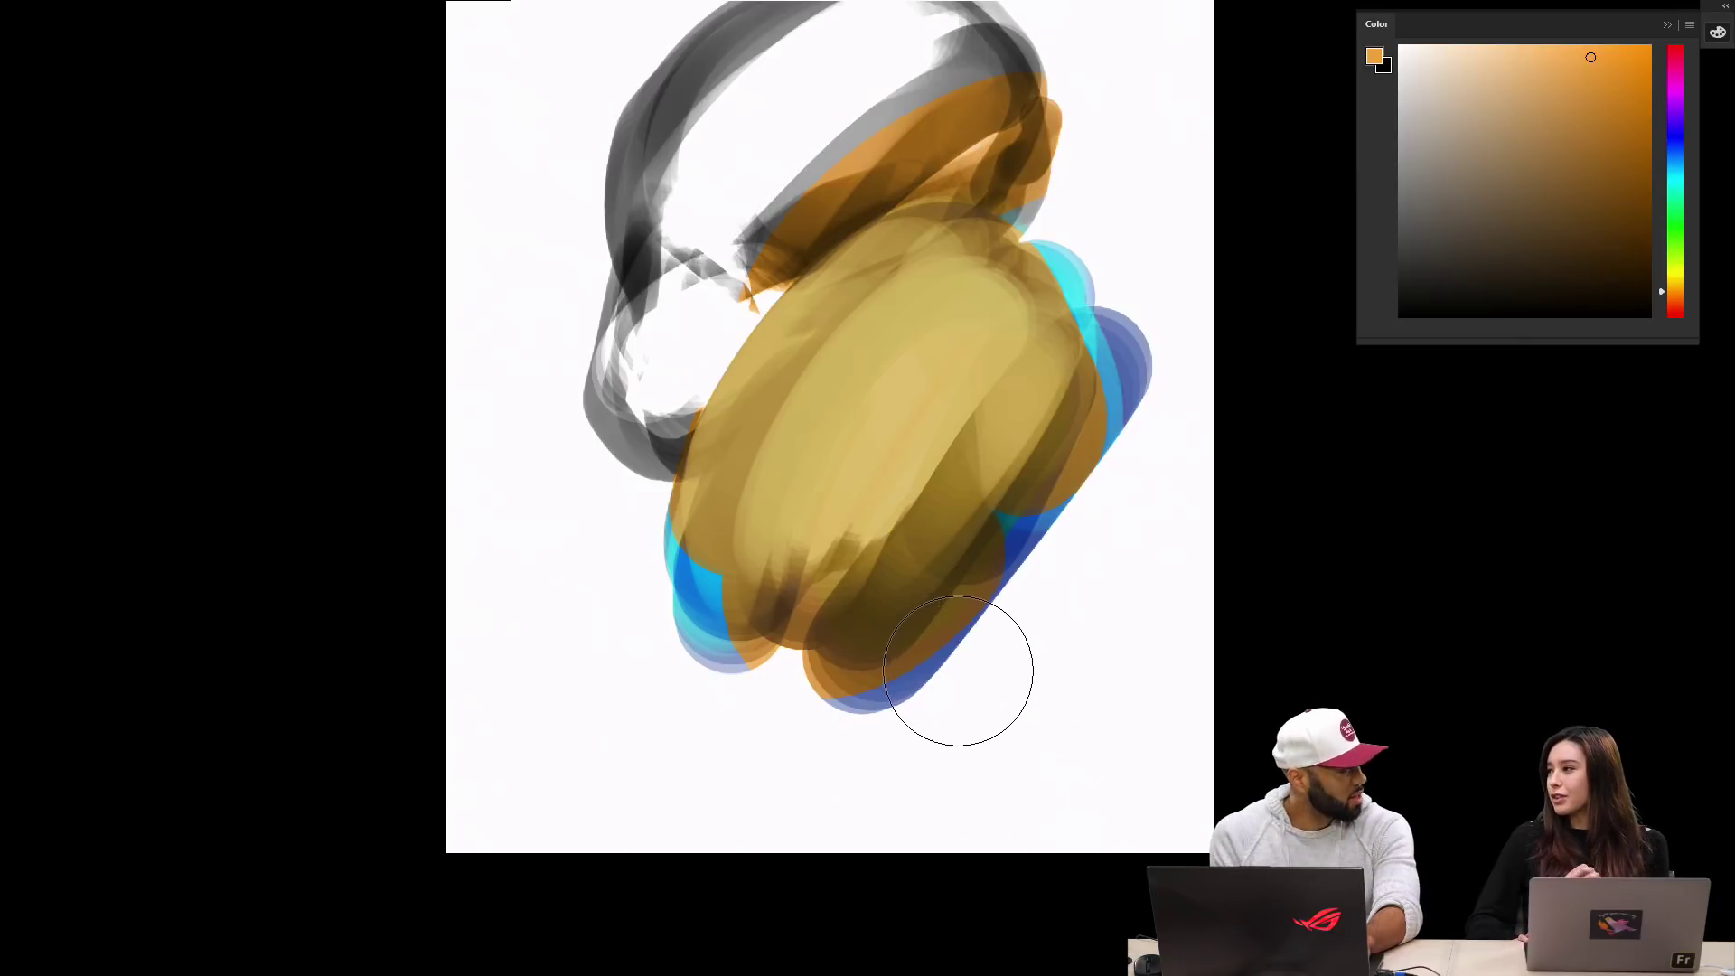
Step: Set the brush blend mode to Color Dodge and paint a bright yellow glow down the middle of the tinted patch
key(f)
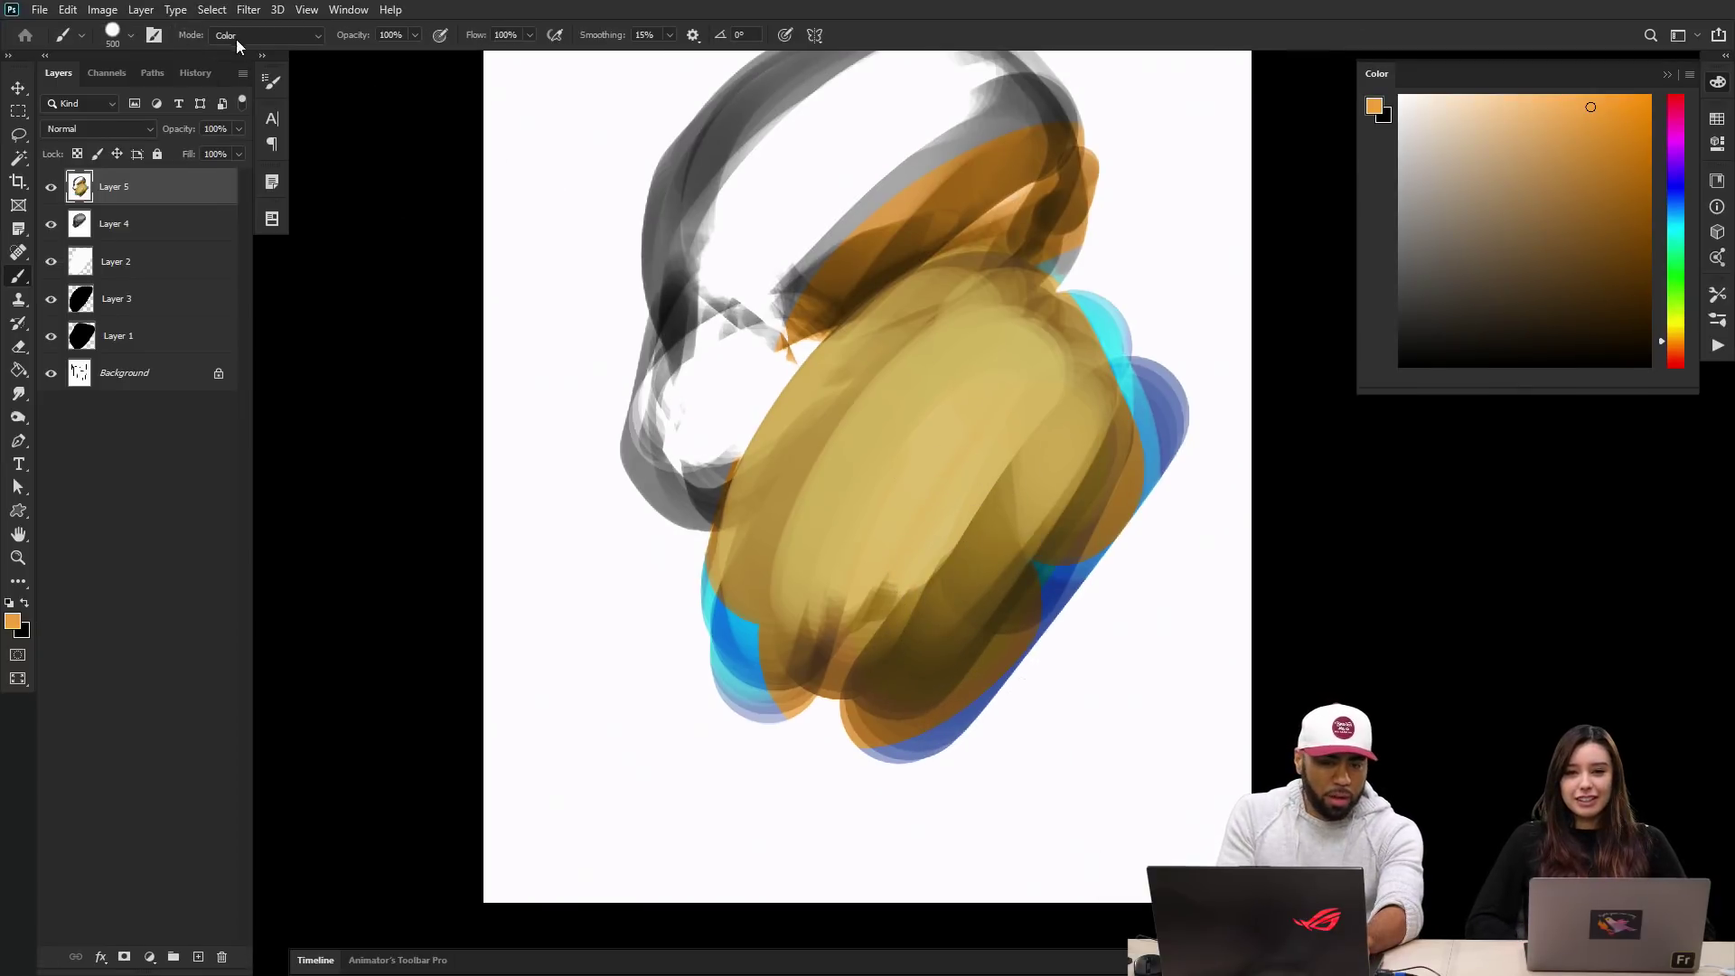
click(230, 36)
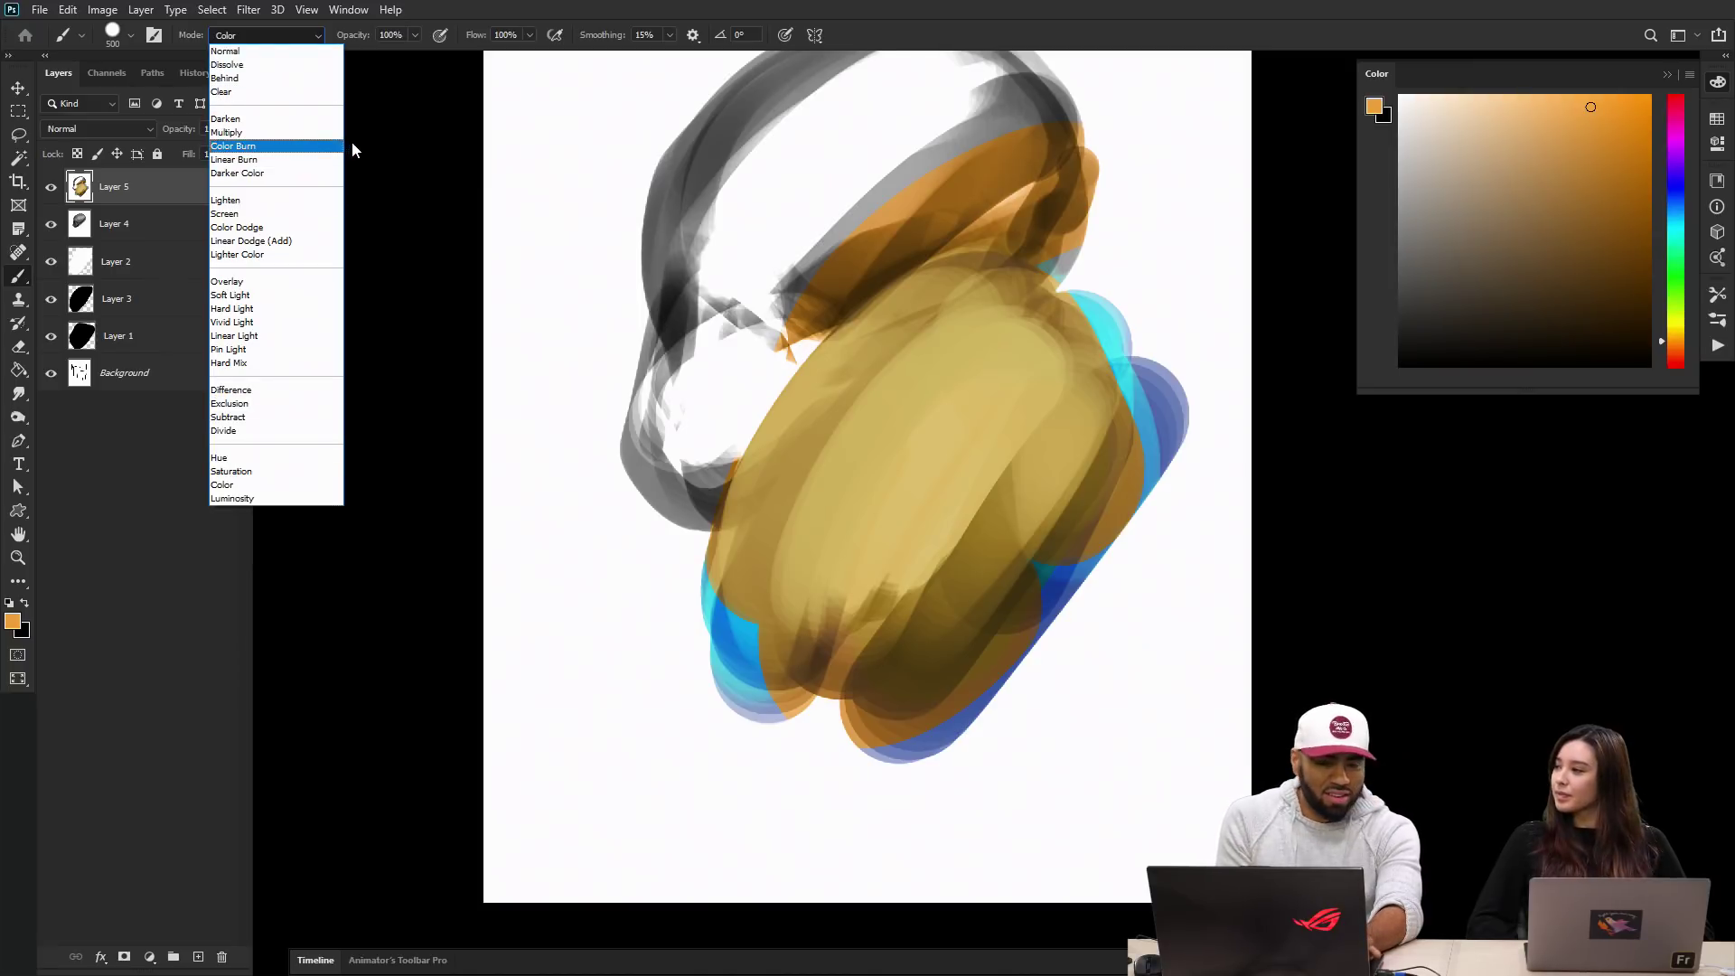
click(270, 233)
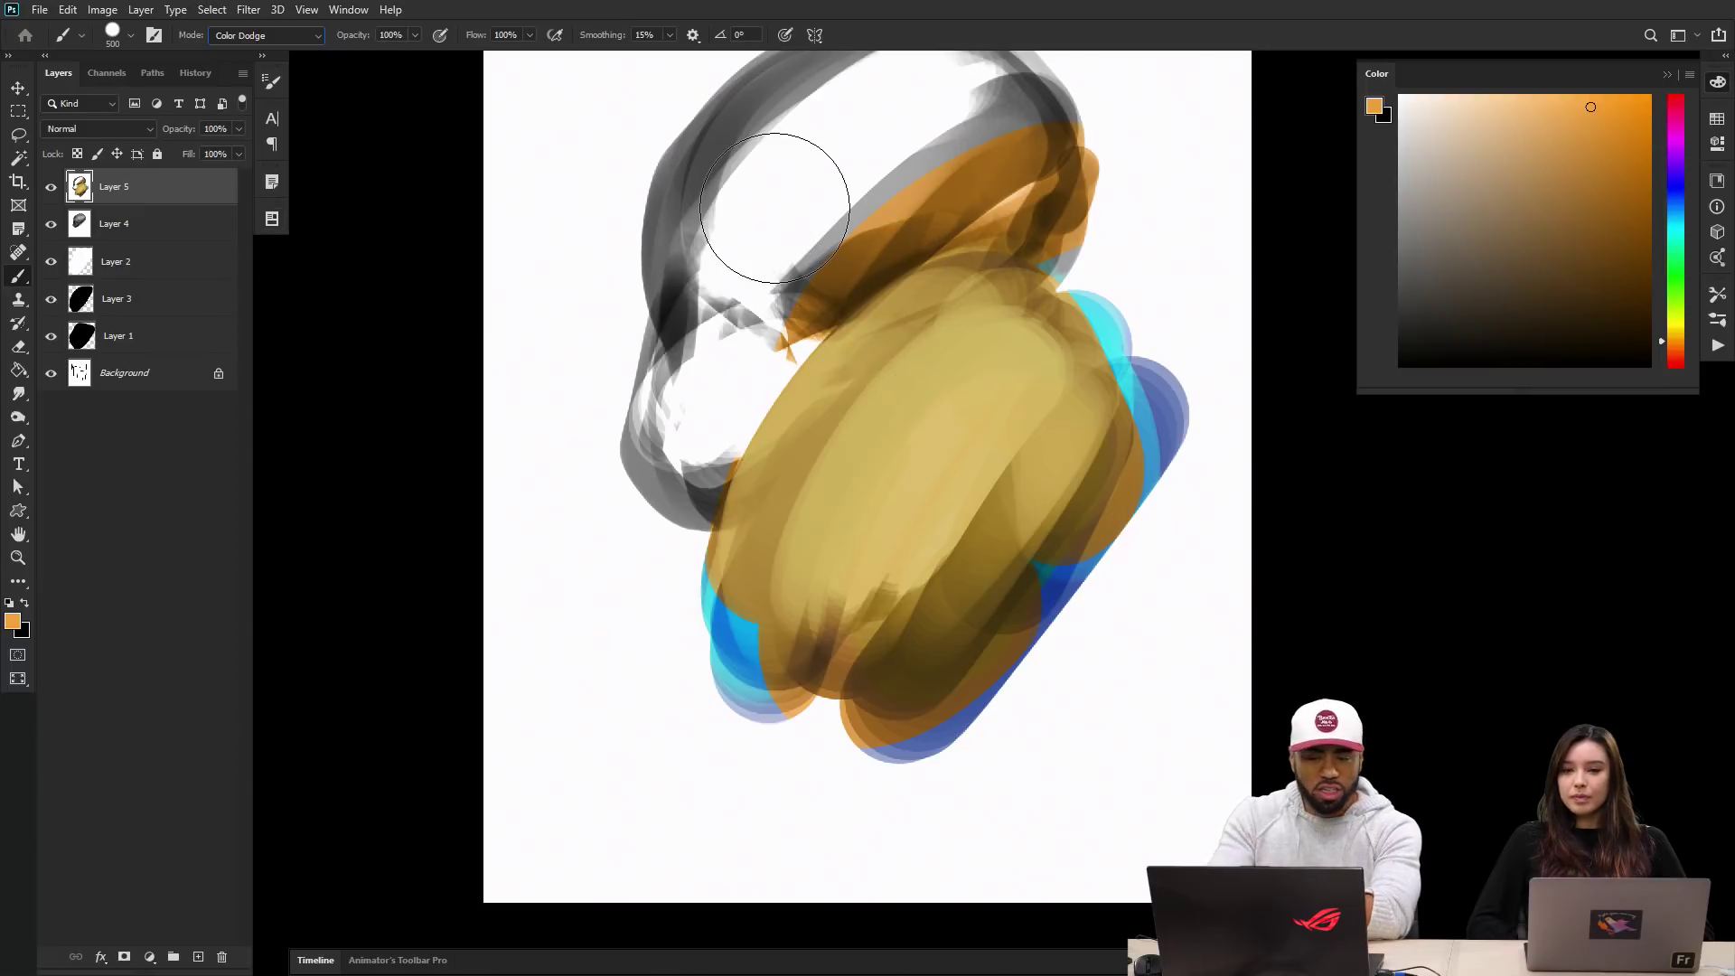
mouse_move(937, 425)
mouse_down()
mouse_move(887, 448)
mouse_move(935, 393)
mouse_move(871, 489)
mouse_move(948, 469)
mouse_move(852, 604)
mouse_up()
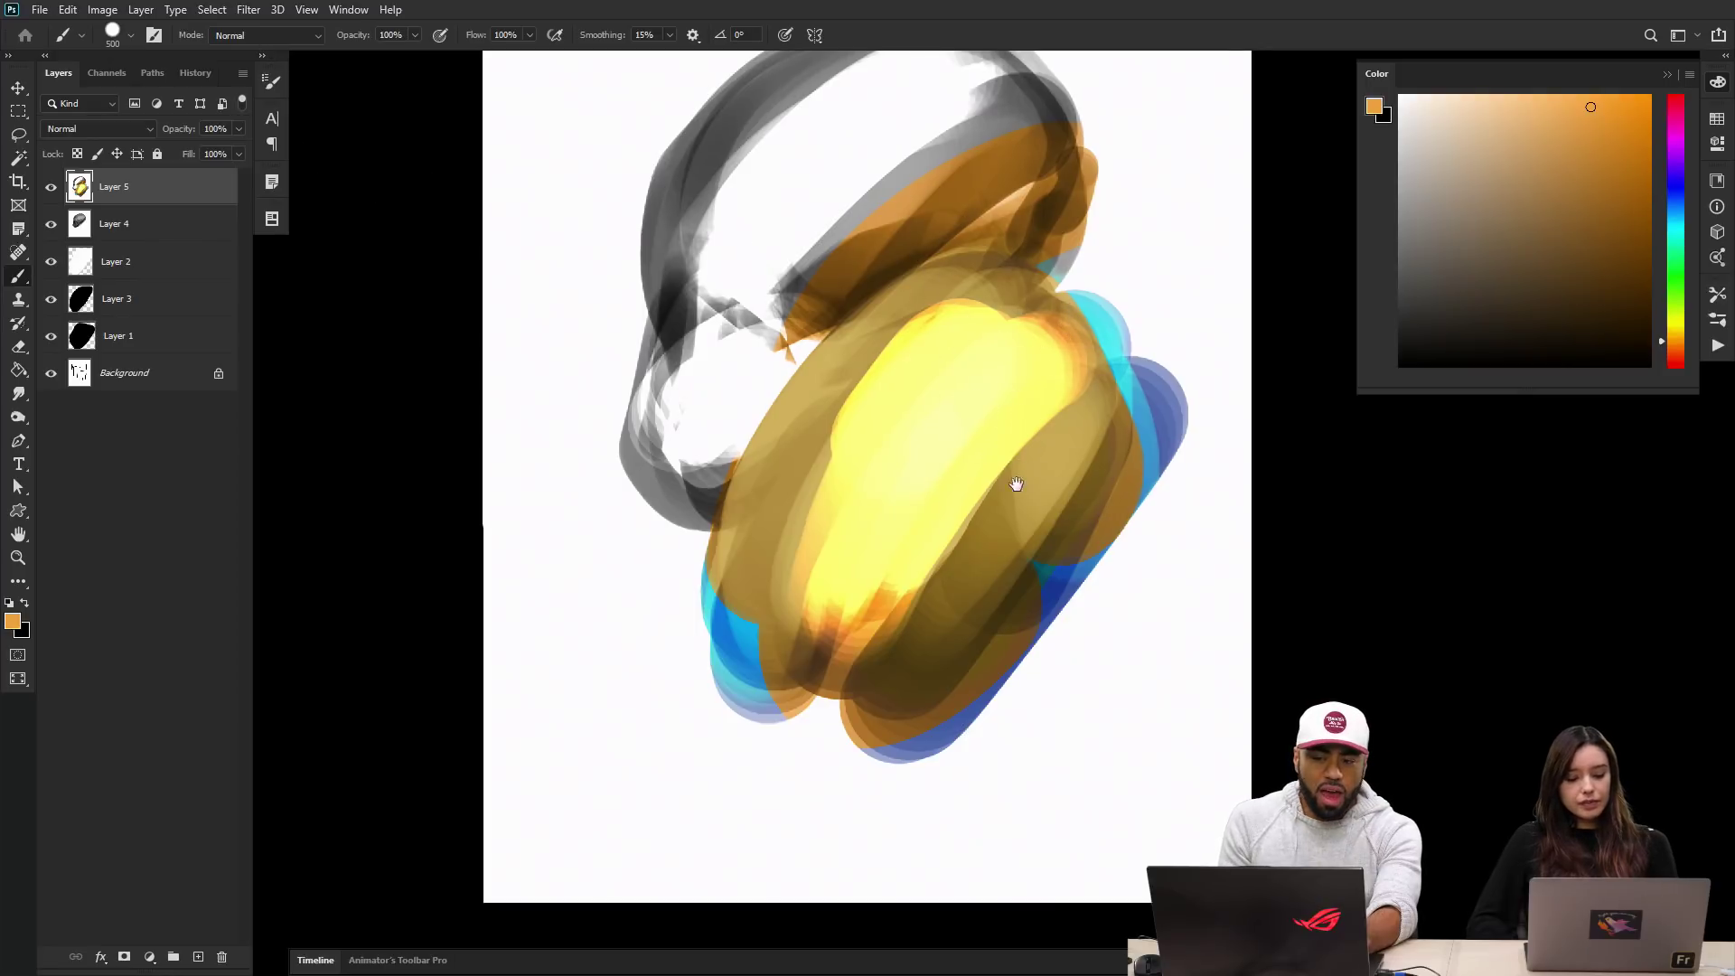
Step: Return to full-screen view and paint translucent orange strokes in Normal mode over the upper helmet shape and jaw
key(f)
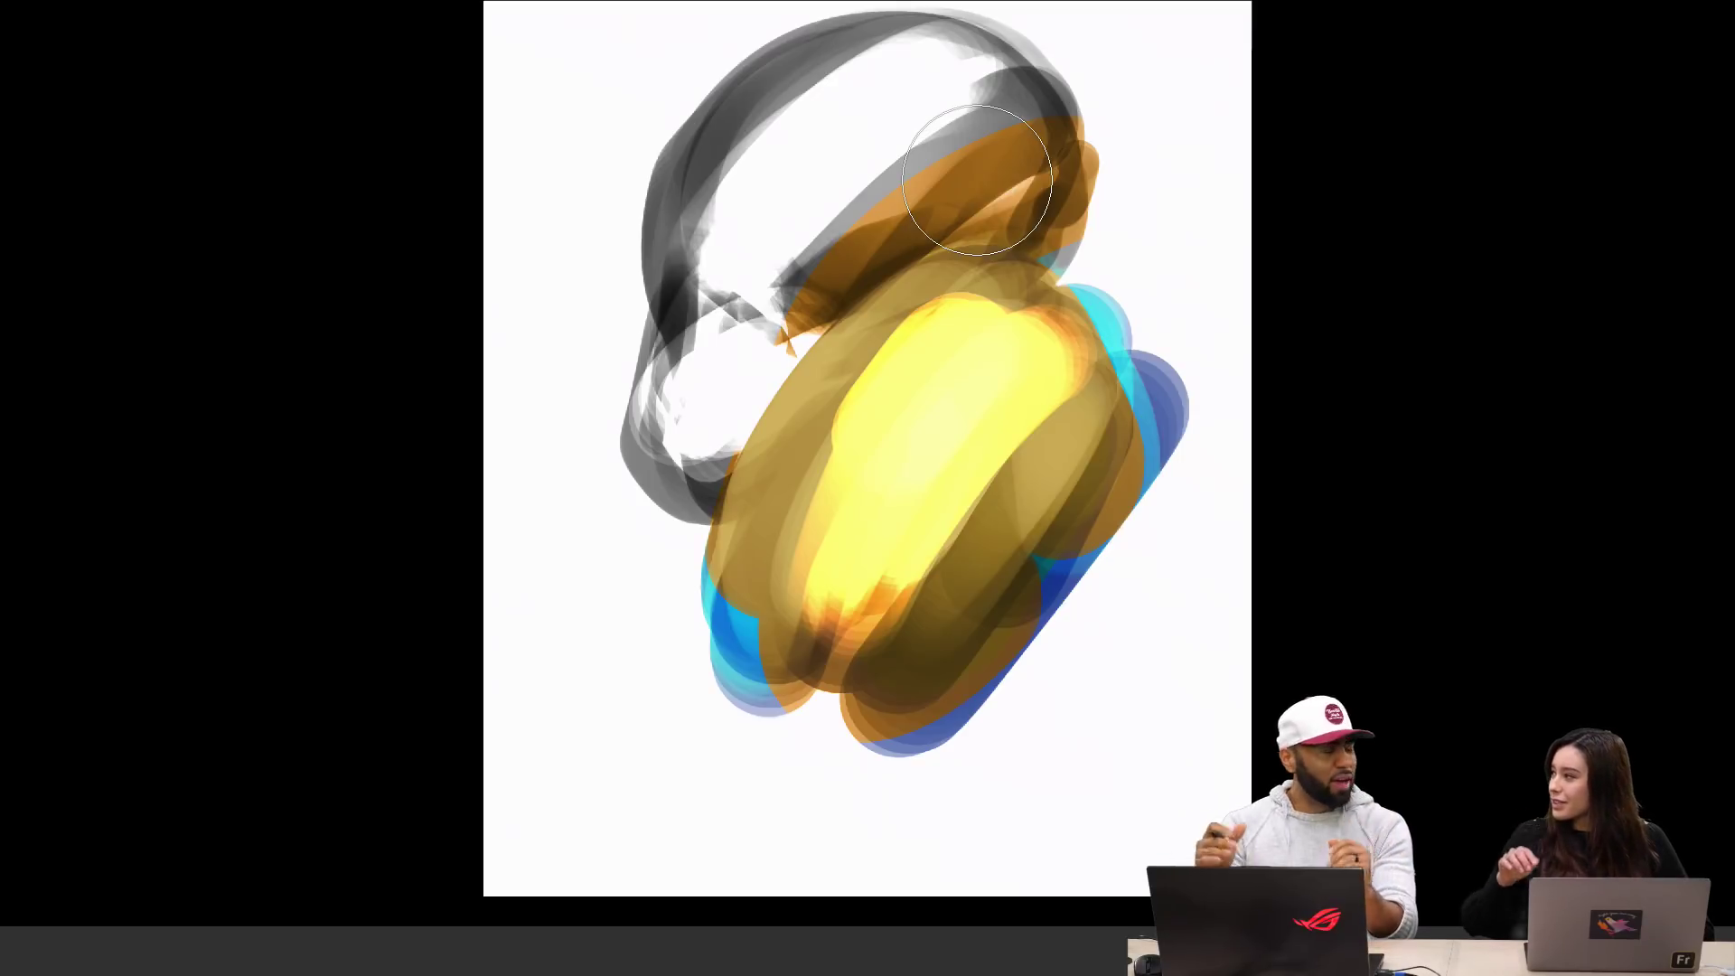
drag(863, 406, 854, 412)
mouse_move(1001, 169)
mouse_down()
mouse_move(811, 350)
mouse_move(794, 341)
mouse_move(891, 108)
mouse_move(941, 97)
mouse_move(679, 433)
mouse_up()
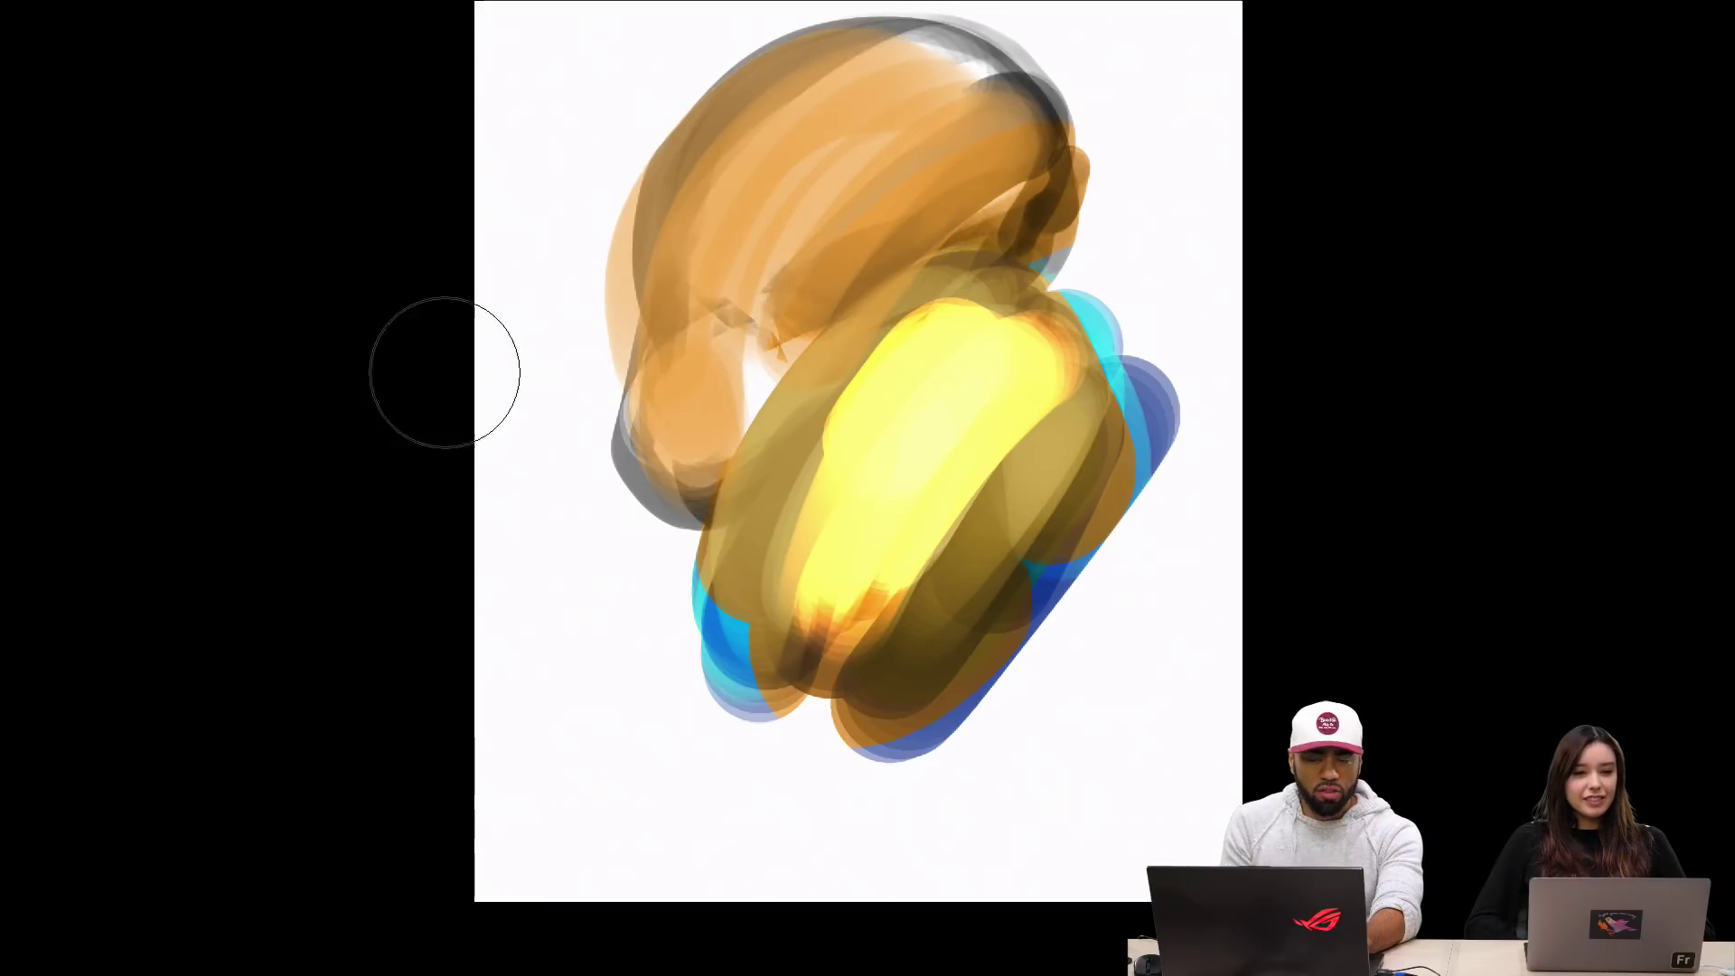
drag(915, 94, 1008, 155)
Step: Choose the bush-like custom shape and draw two overlapping copies in orange and olive across the lower part of the painting
key(f)
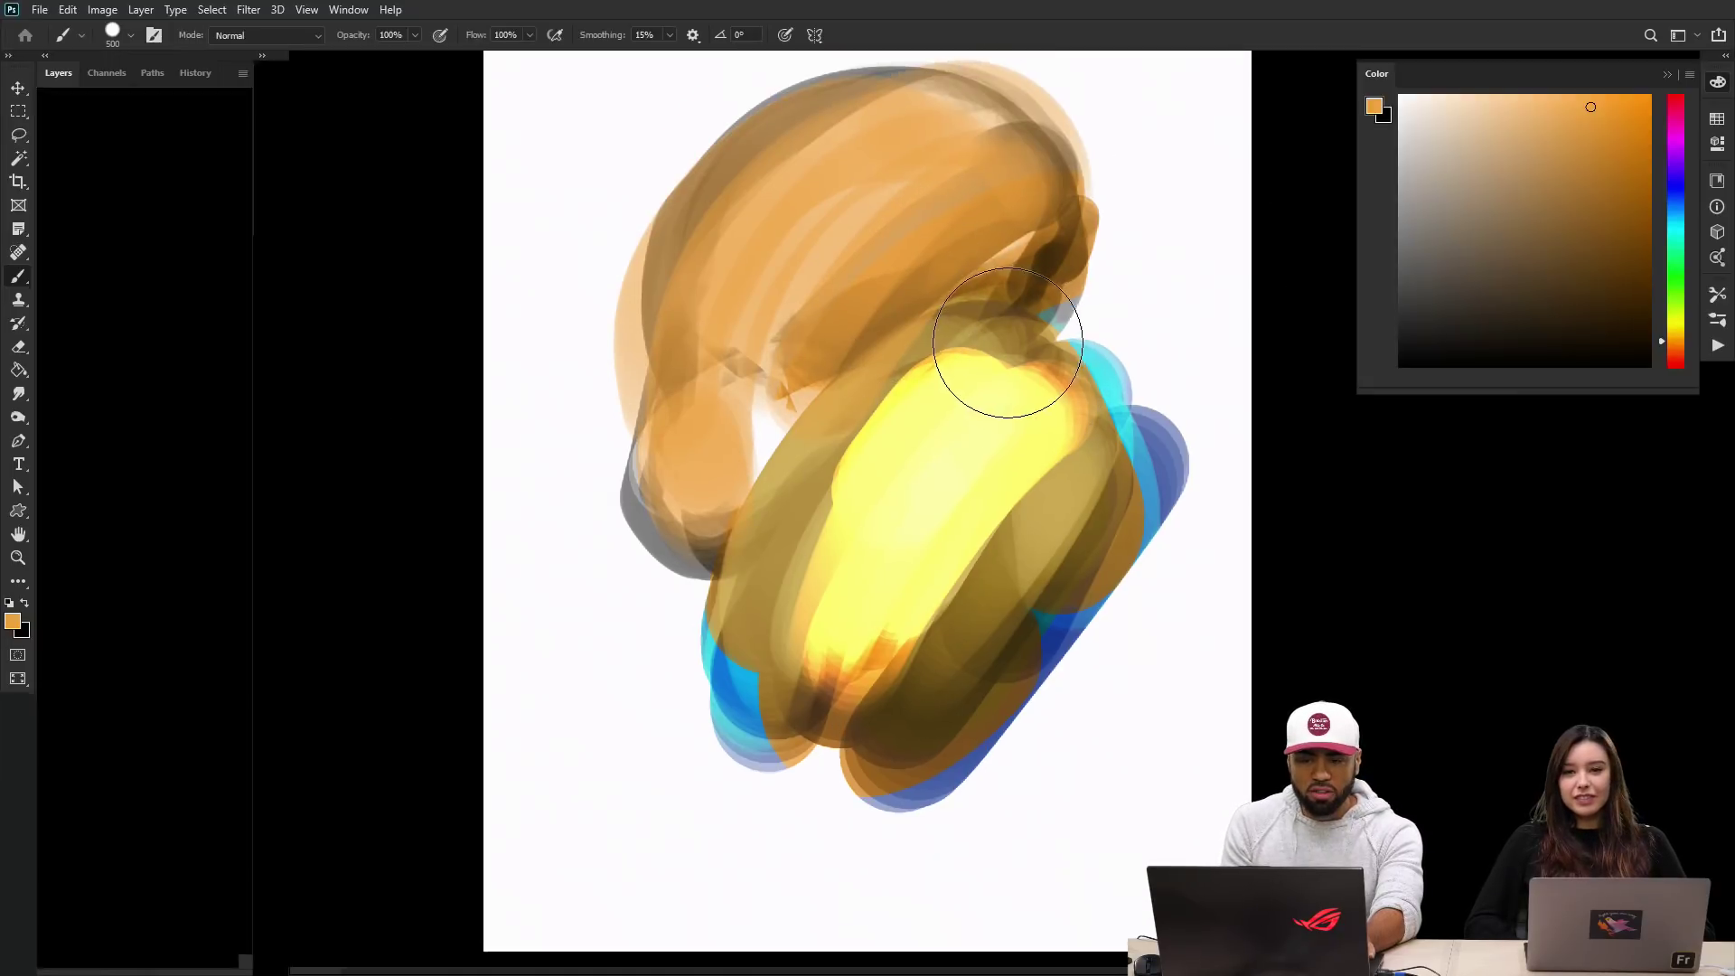
key(f)
key(f)
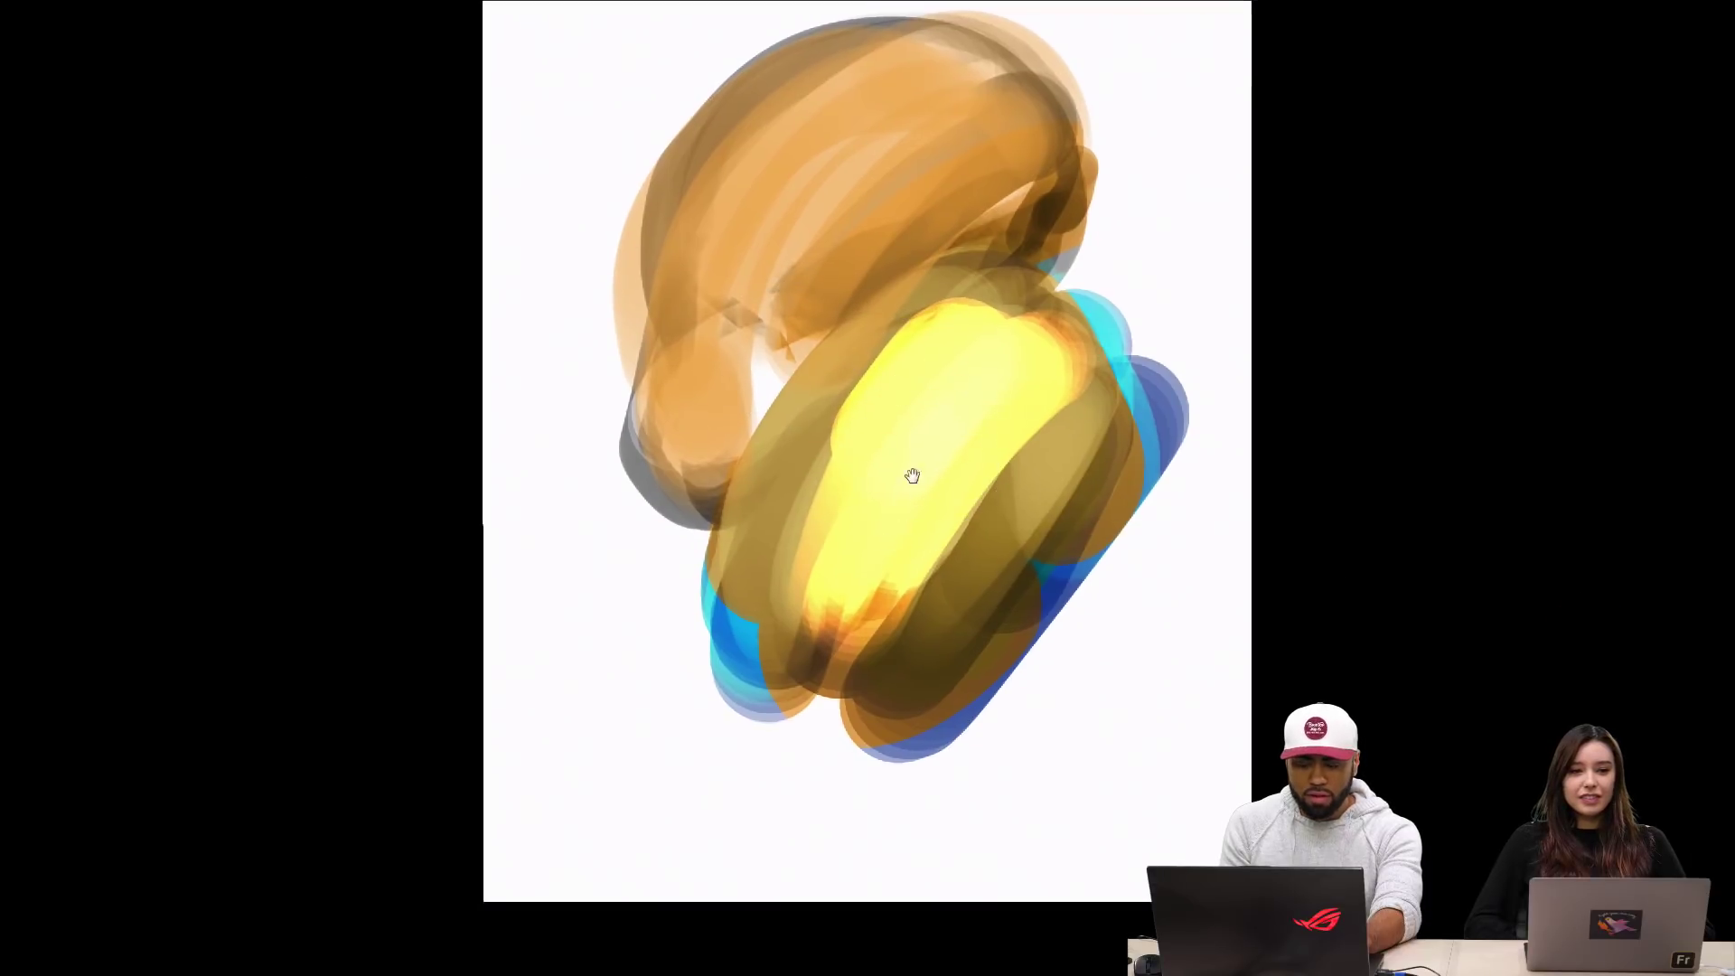
drag(910, 473, 891, 445)
right_click(922, 402)
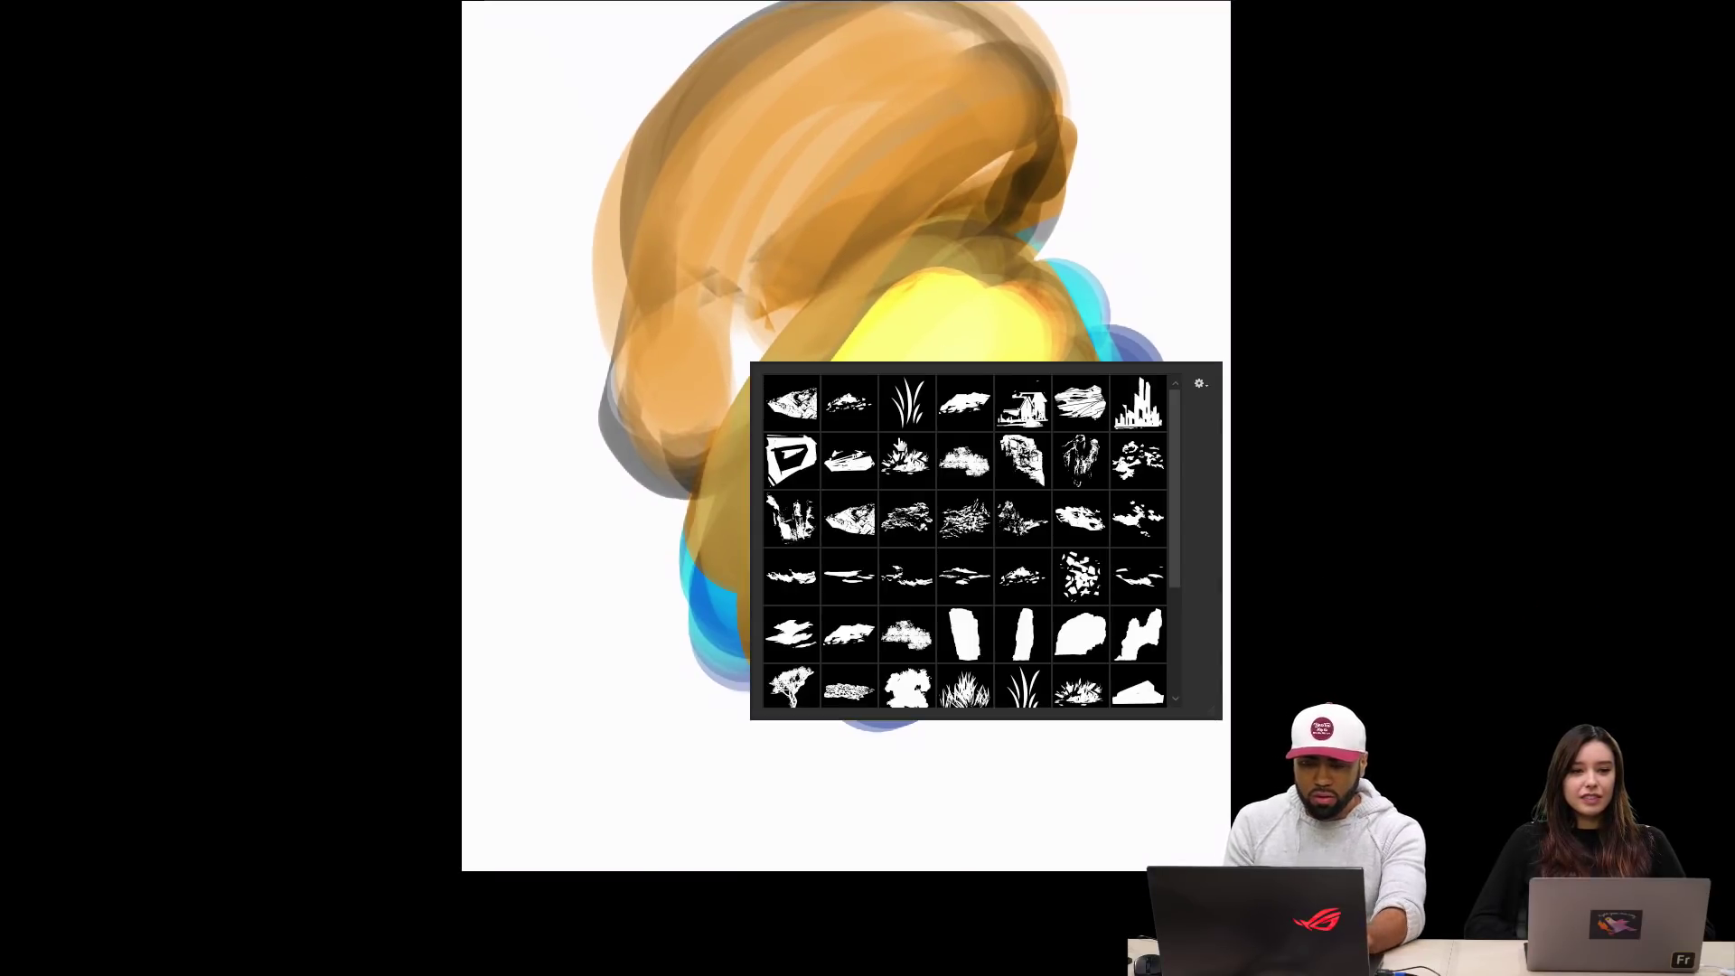
click(965, 460)
drag(542, 542, 1007, 747)
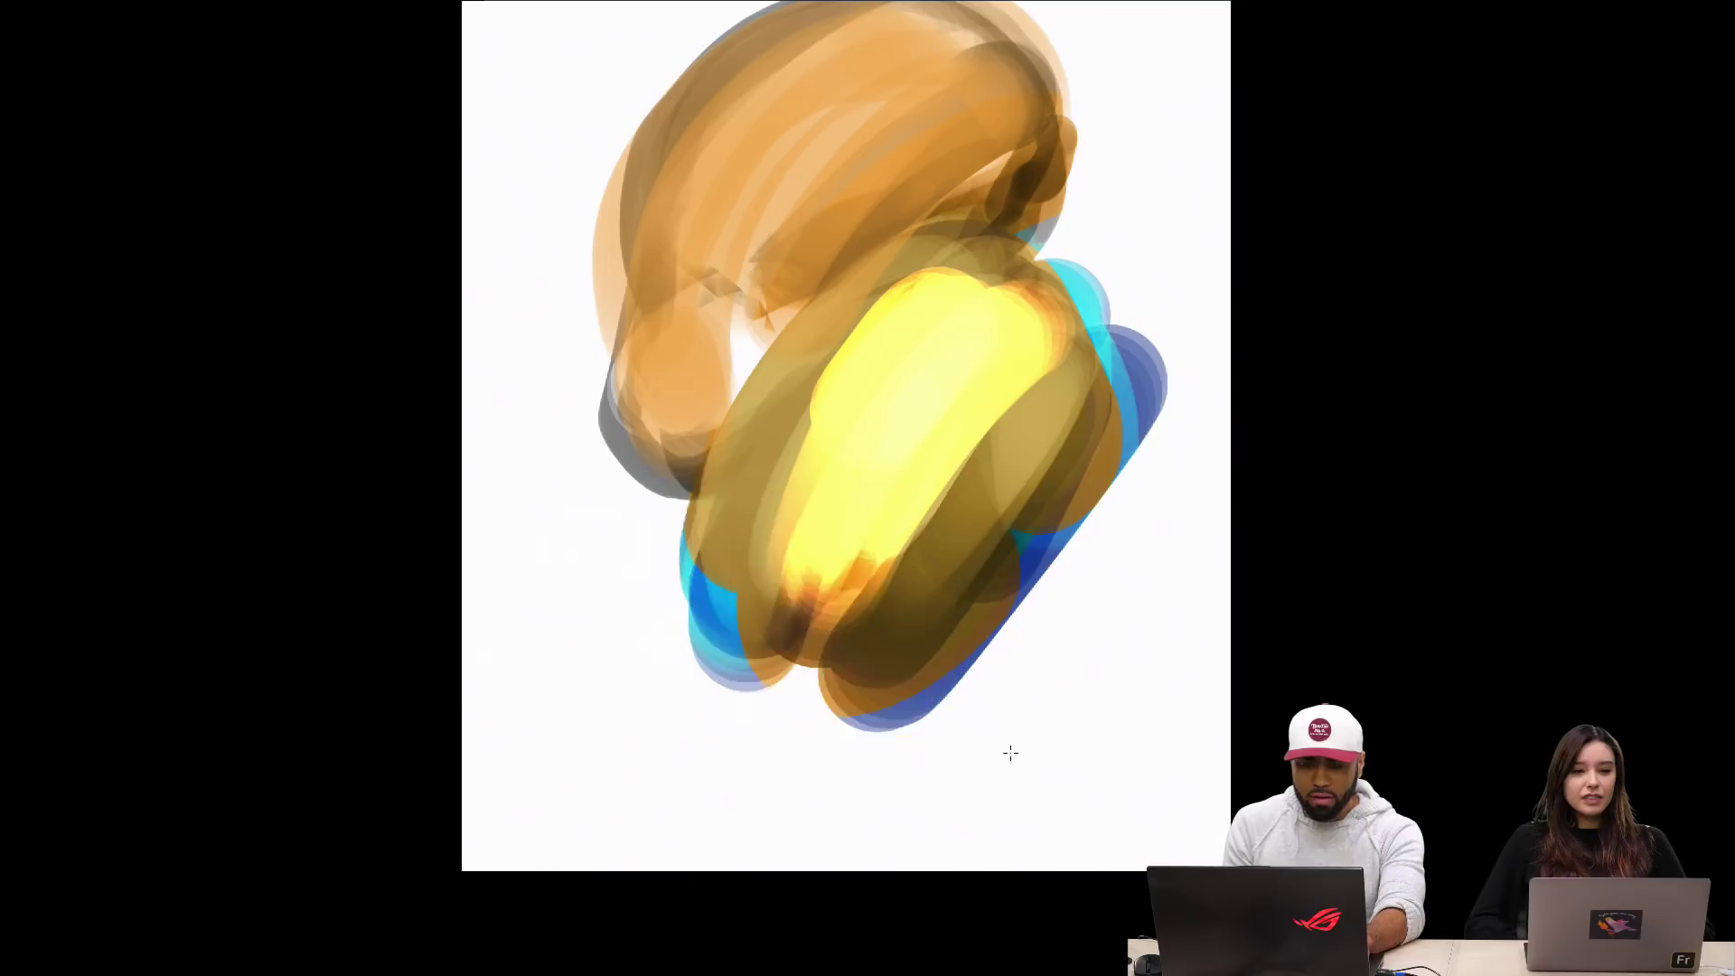
drag(572, 412, 1106, 634)
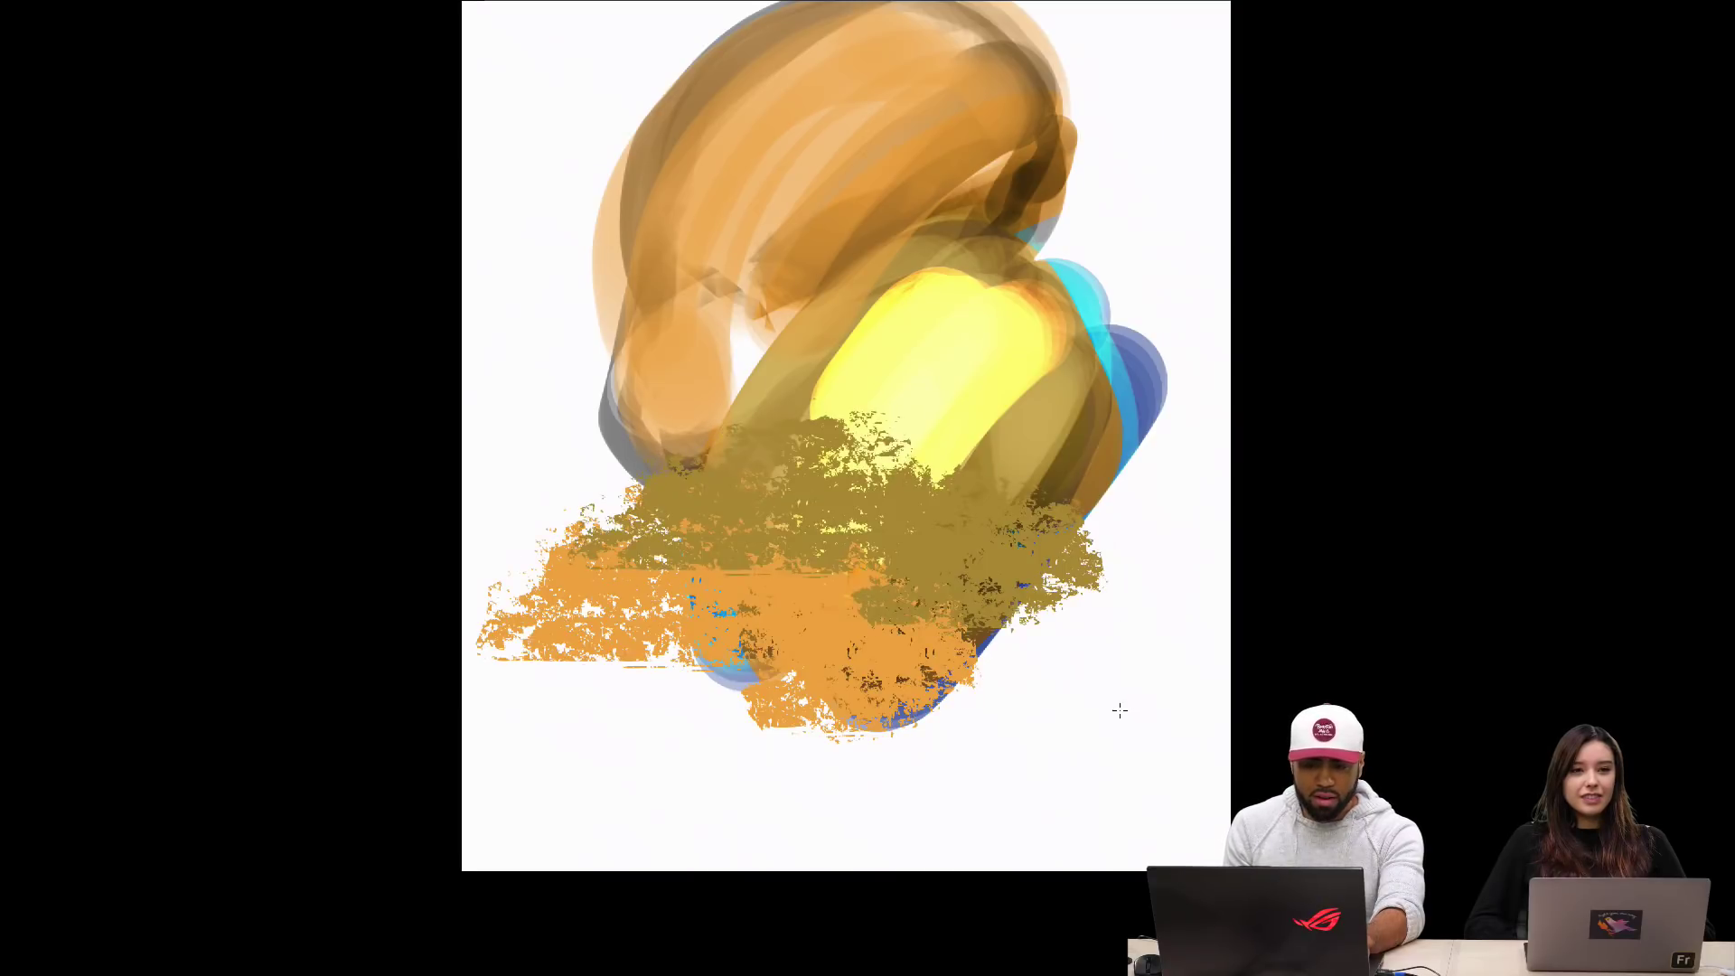
Step: Draw wide, flattened brown copies of the bush shape across the bottom of the canvas as ground
drag(567, 607, 1547, 767)
drag(358, 721, 1661, 893)
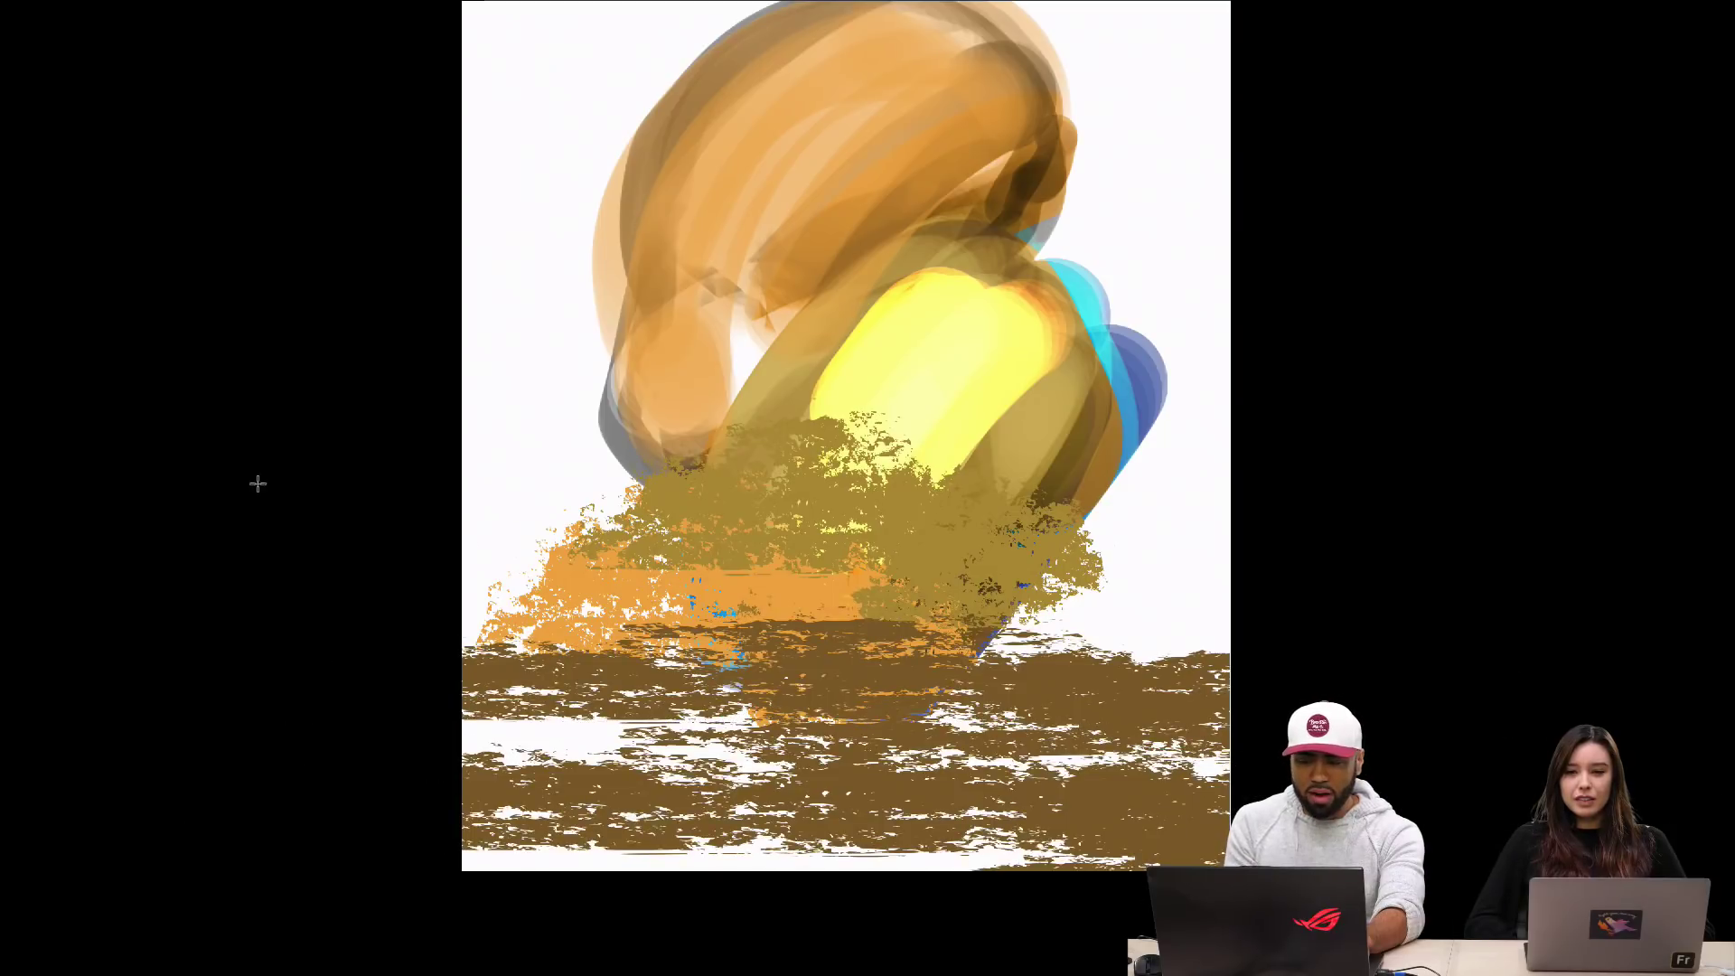
drag(258, 483, 1599, 737)
Step: Choose the building custom shape and draw a brown hut above the ground at the canvas's left edge
right_click(943, 588)
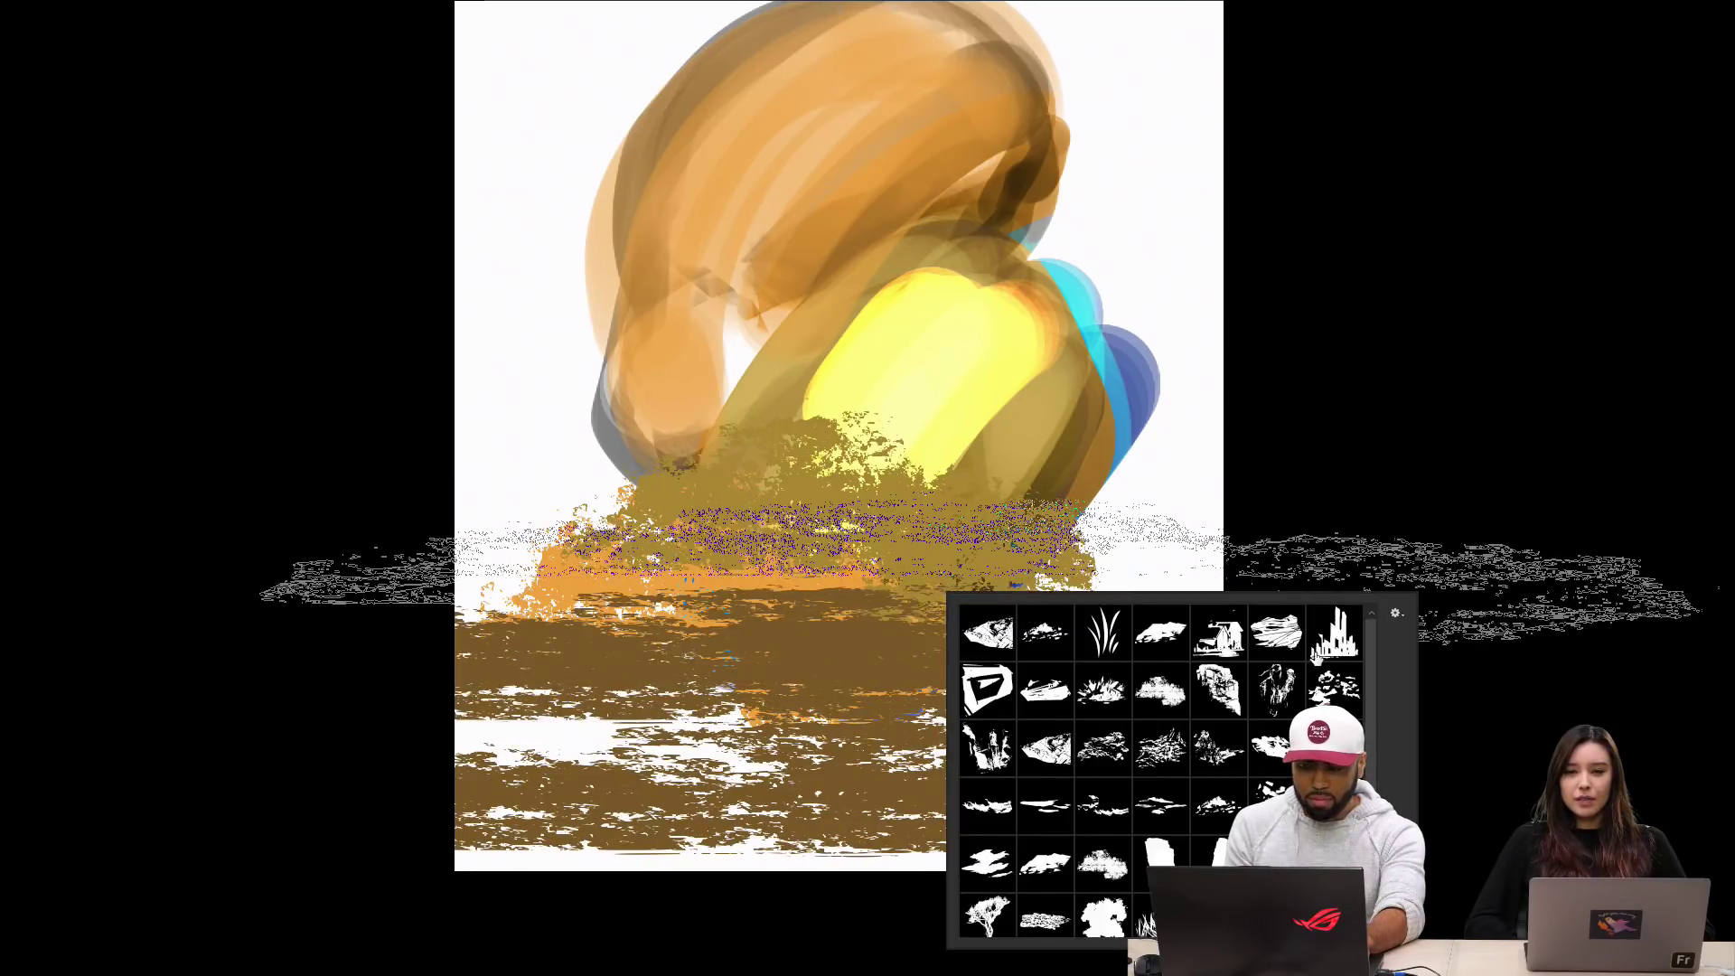
click(1215, 644)
drag(460, 401, 674, 560)
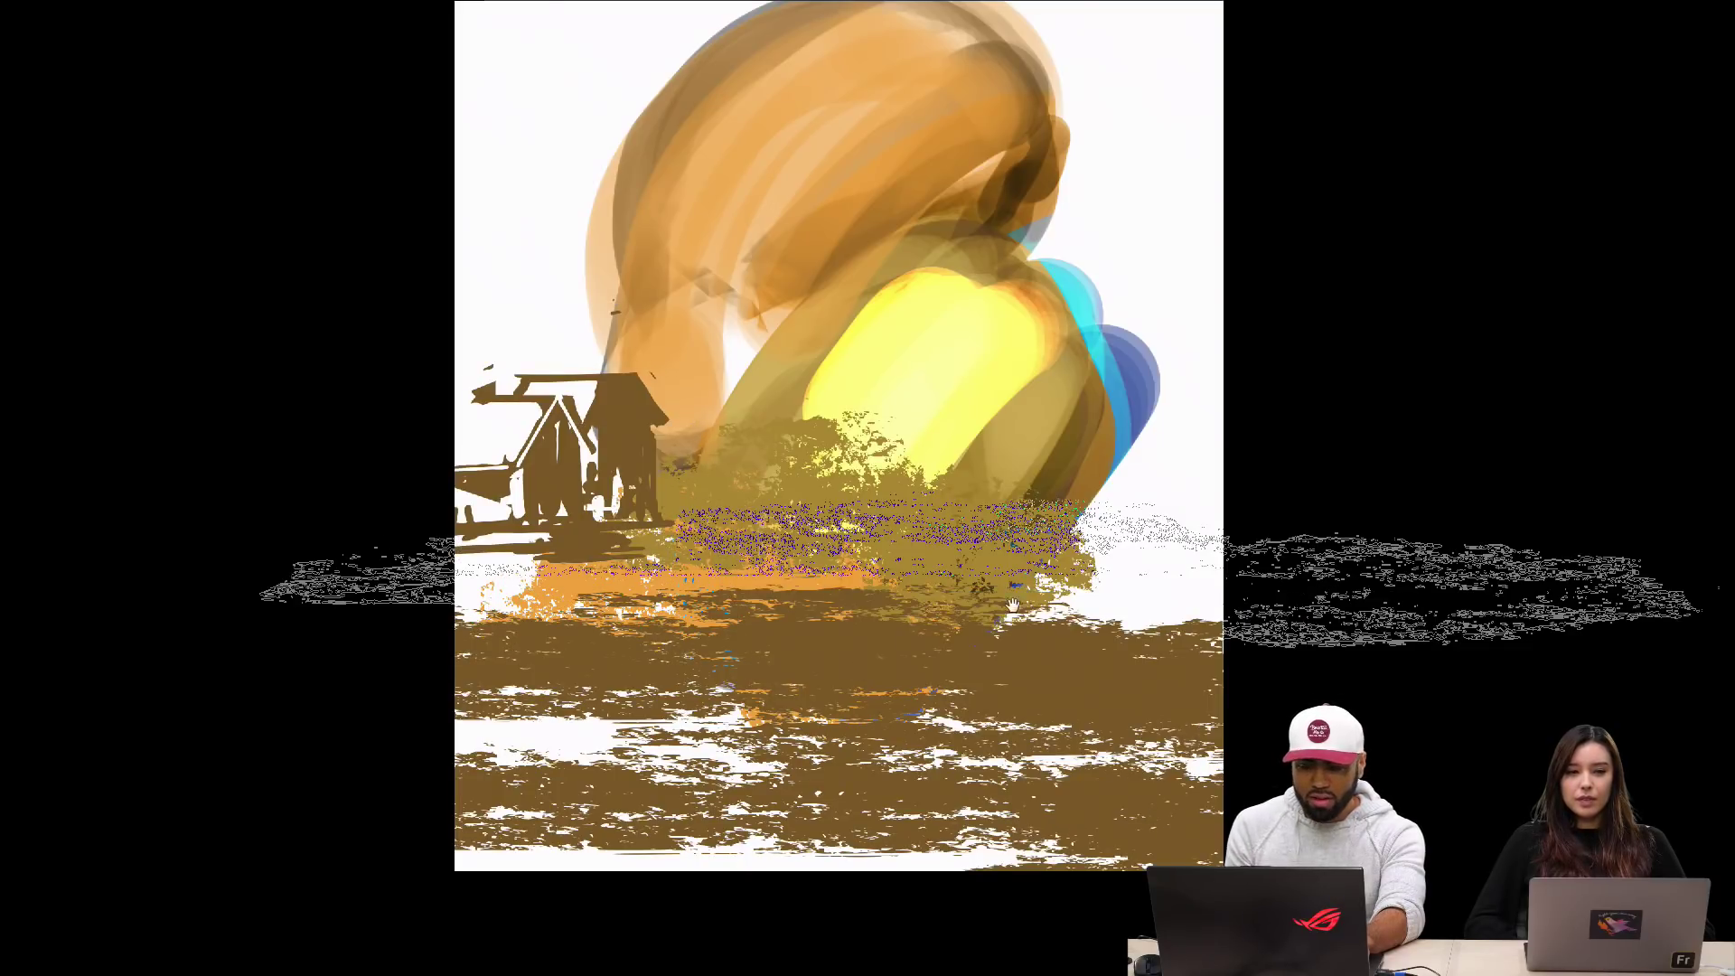
drag(1012, 605, 1045, 573)
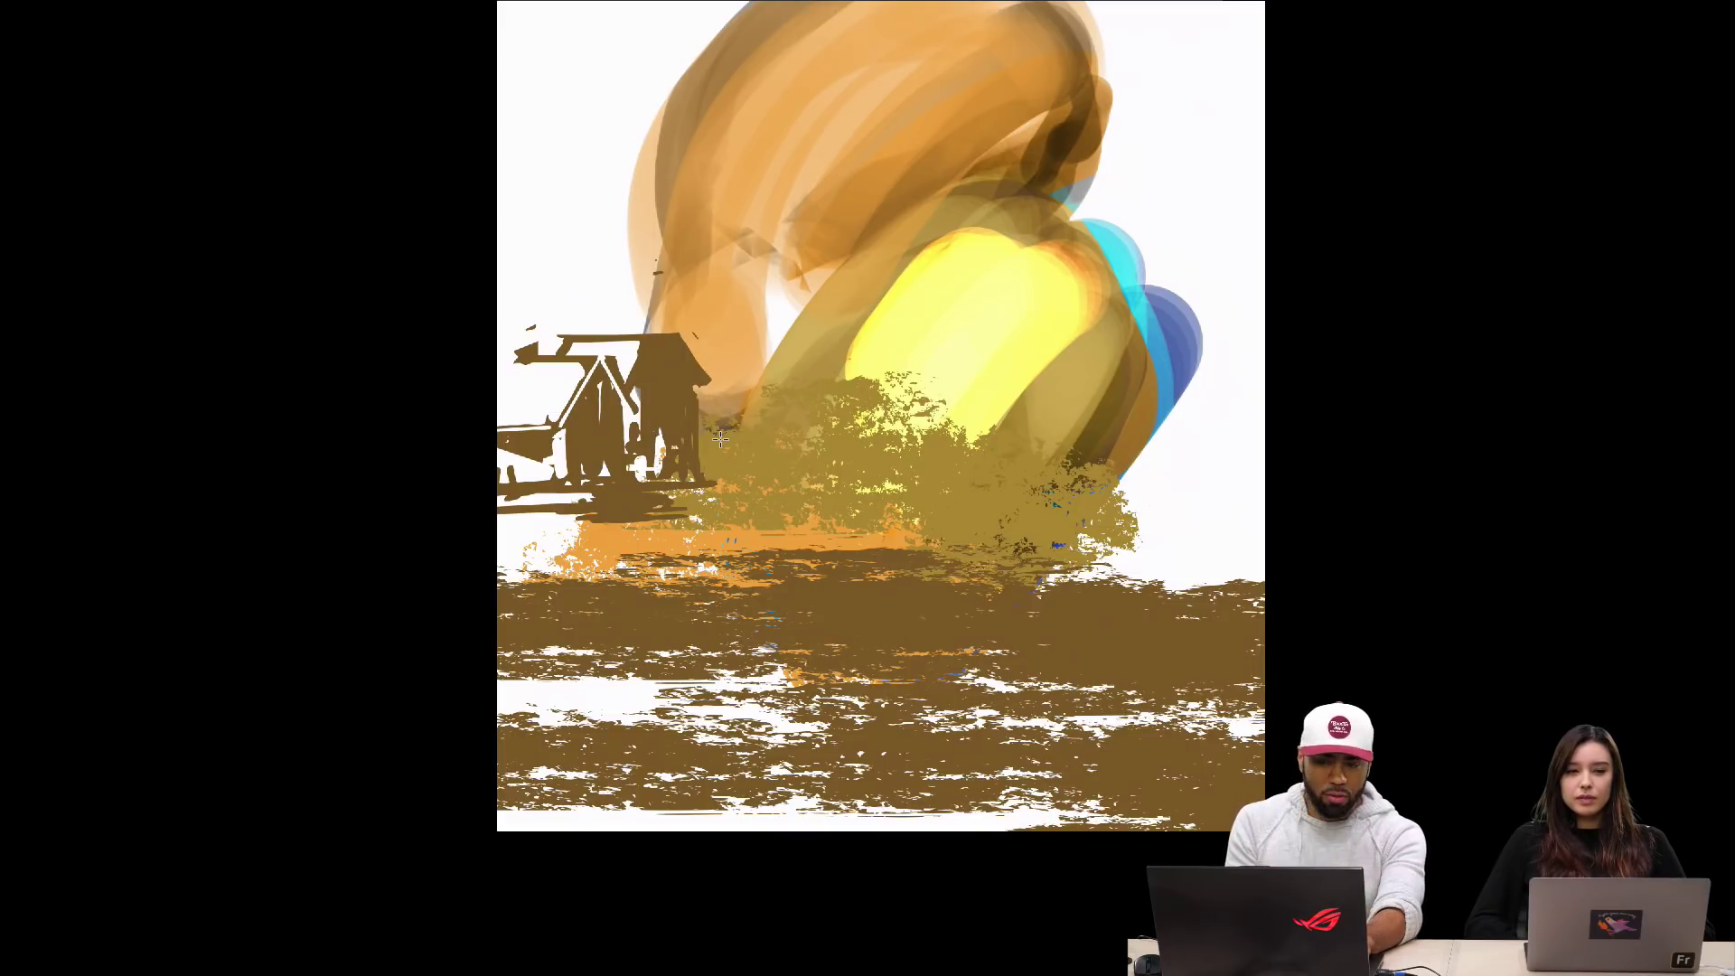
Step: Draw a tall brown rock slab and a wide brown block above the ground using other custom shapes from the picker
right_click(677, 456)
scroll(1113, 440, down, 2)
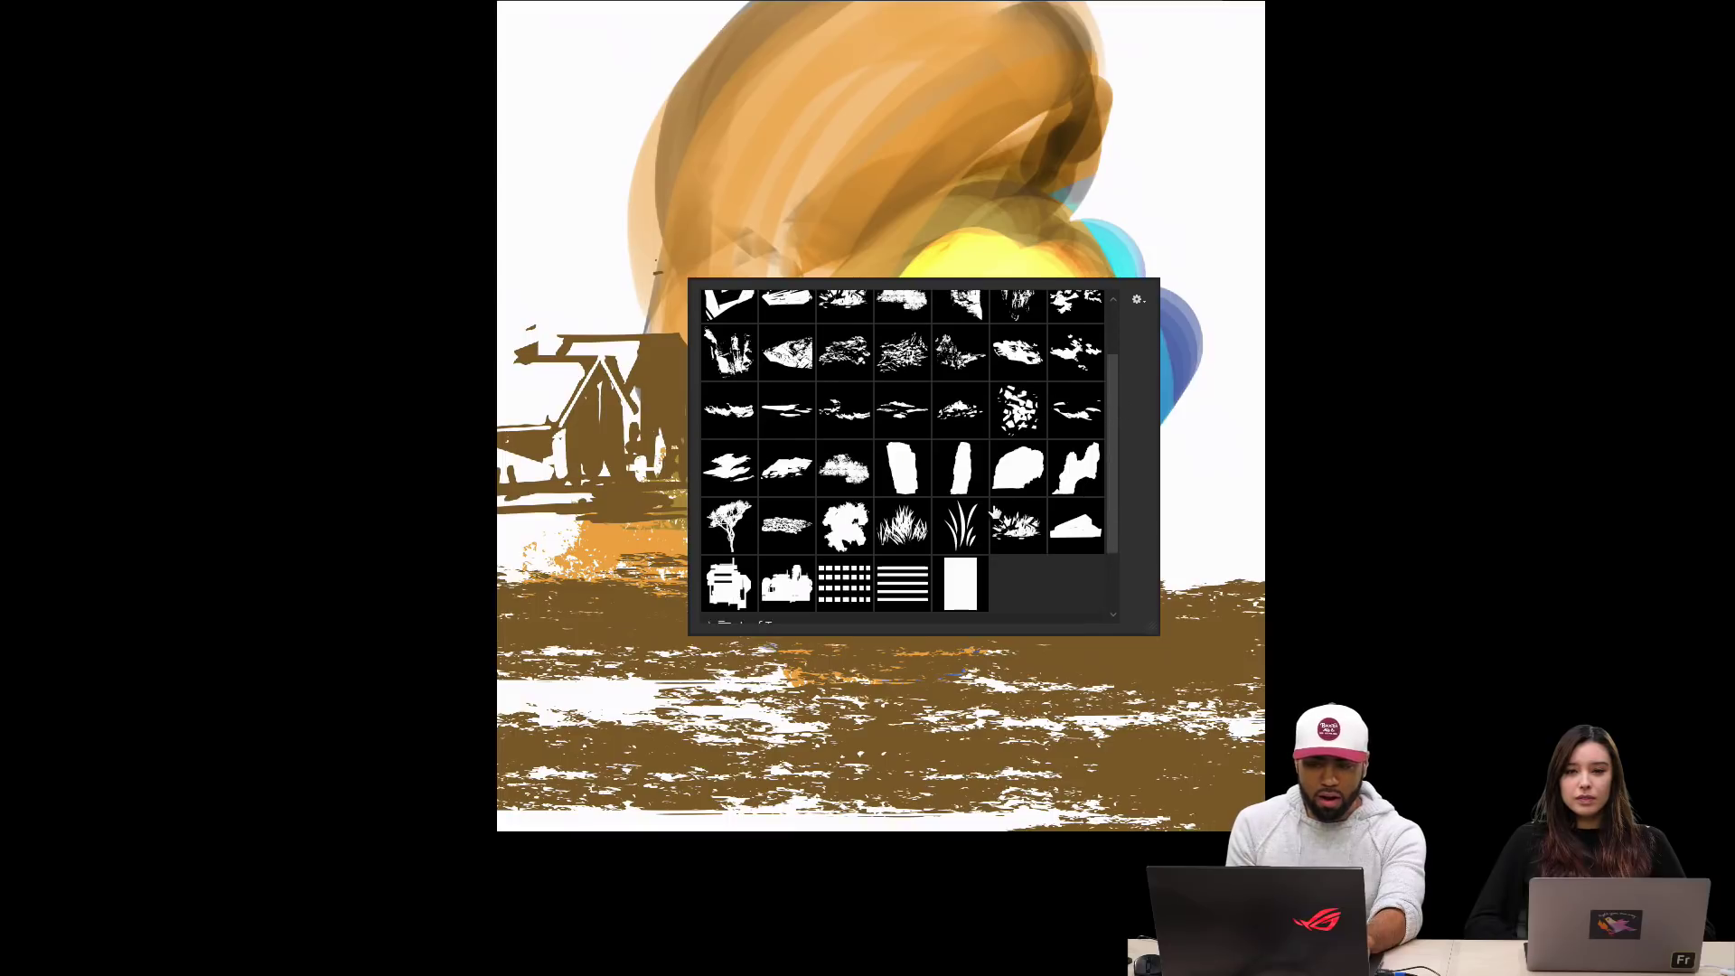
mouse_move(470, 131)
mouse_down()
mouse_move(860, 550)
mouse_move(1258, 501)
mouse_move(1010, 649)
mouse_move(1205, 547)
mouse_up()
drag(481, 348, 969, 554)
drag(1029, 387, 1000, 329)
Step: Select the brown silhouette with the Magic Wand tool and reopen the custom shape picker to browse its shapes
key(w)
click(860, 424)
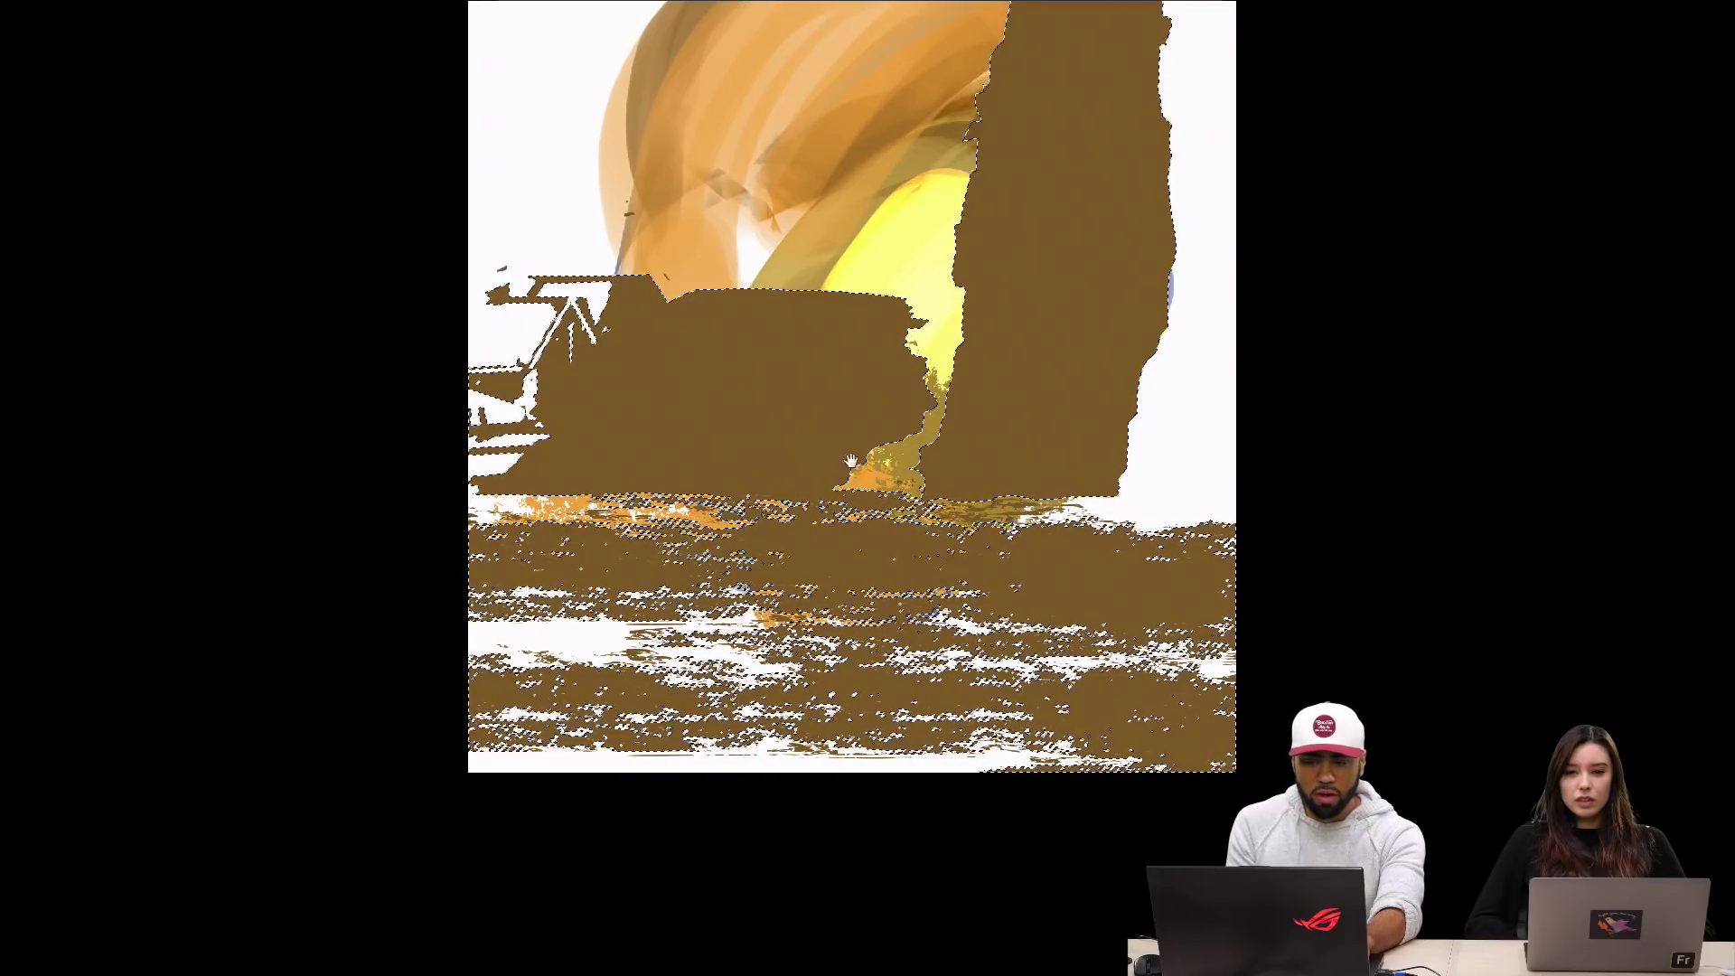
drag(851, 461, 832, 513)
right_click(843, 440)
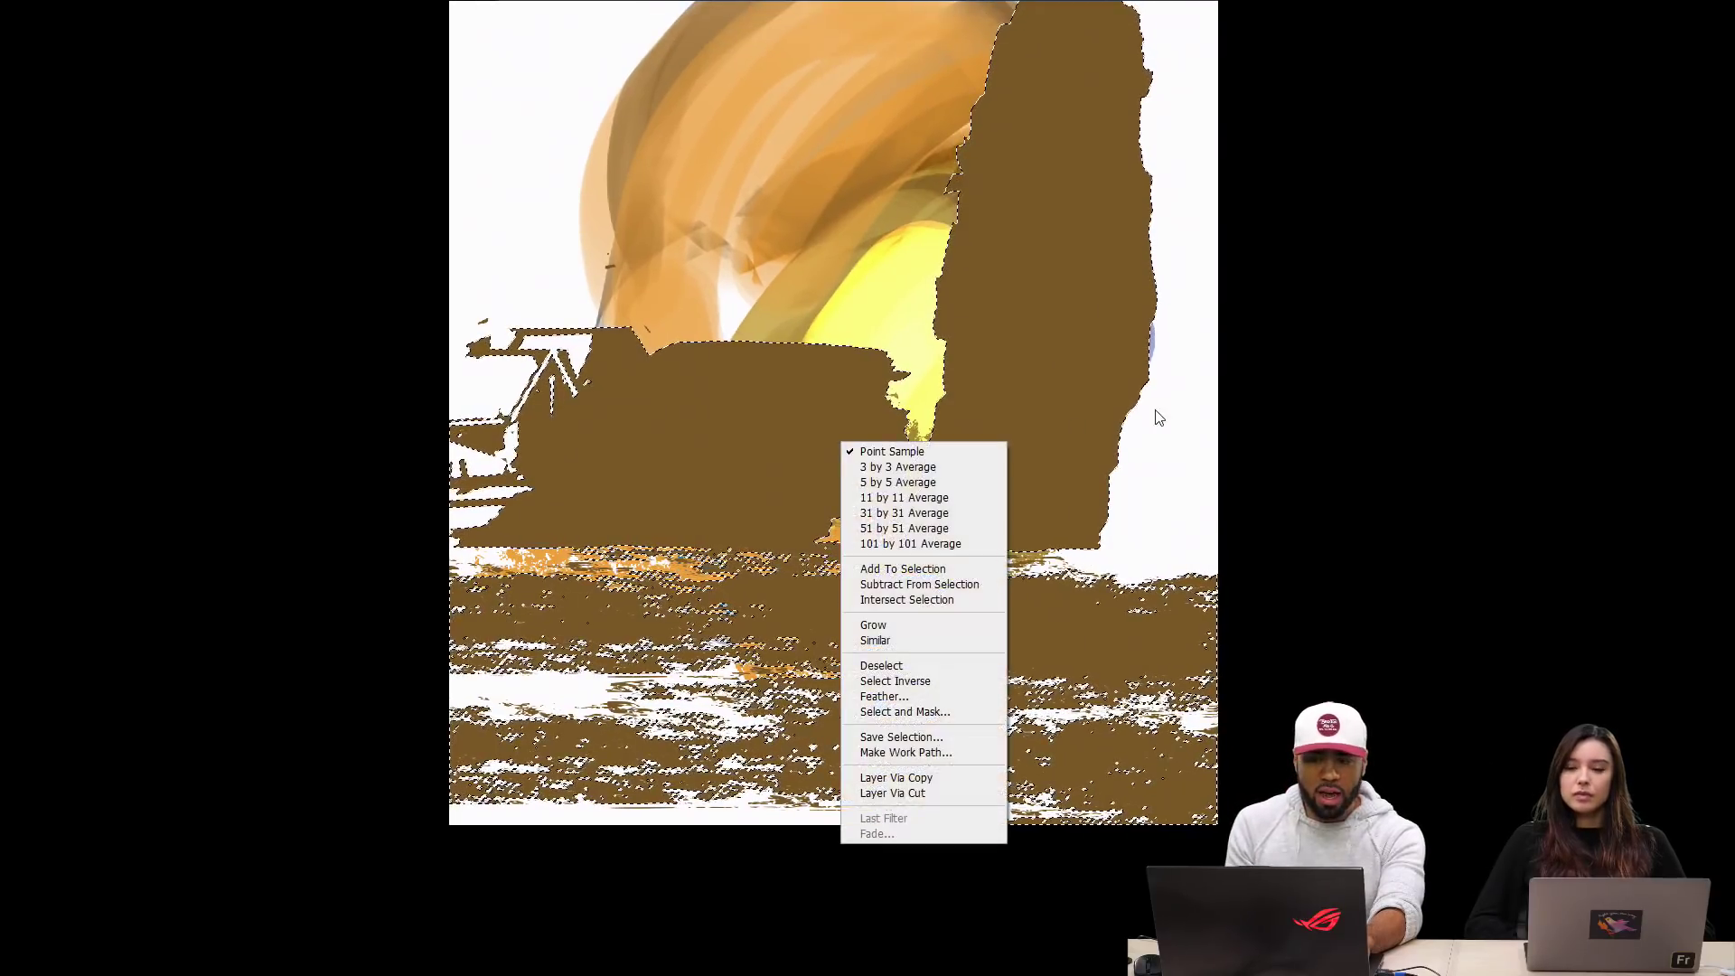
click(1173, 366)
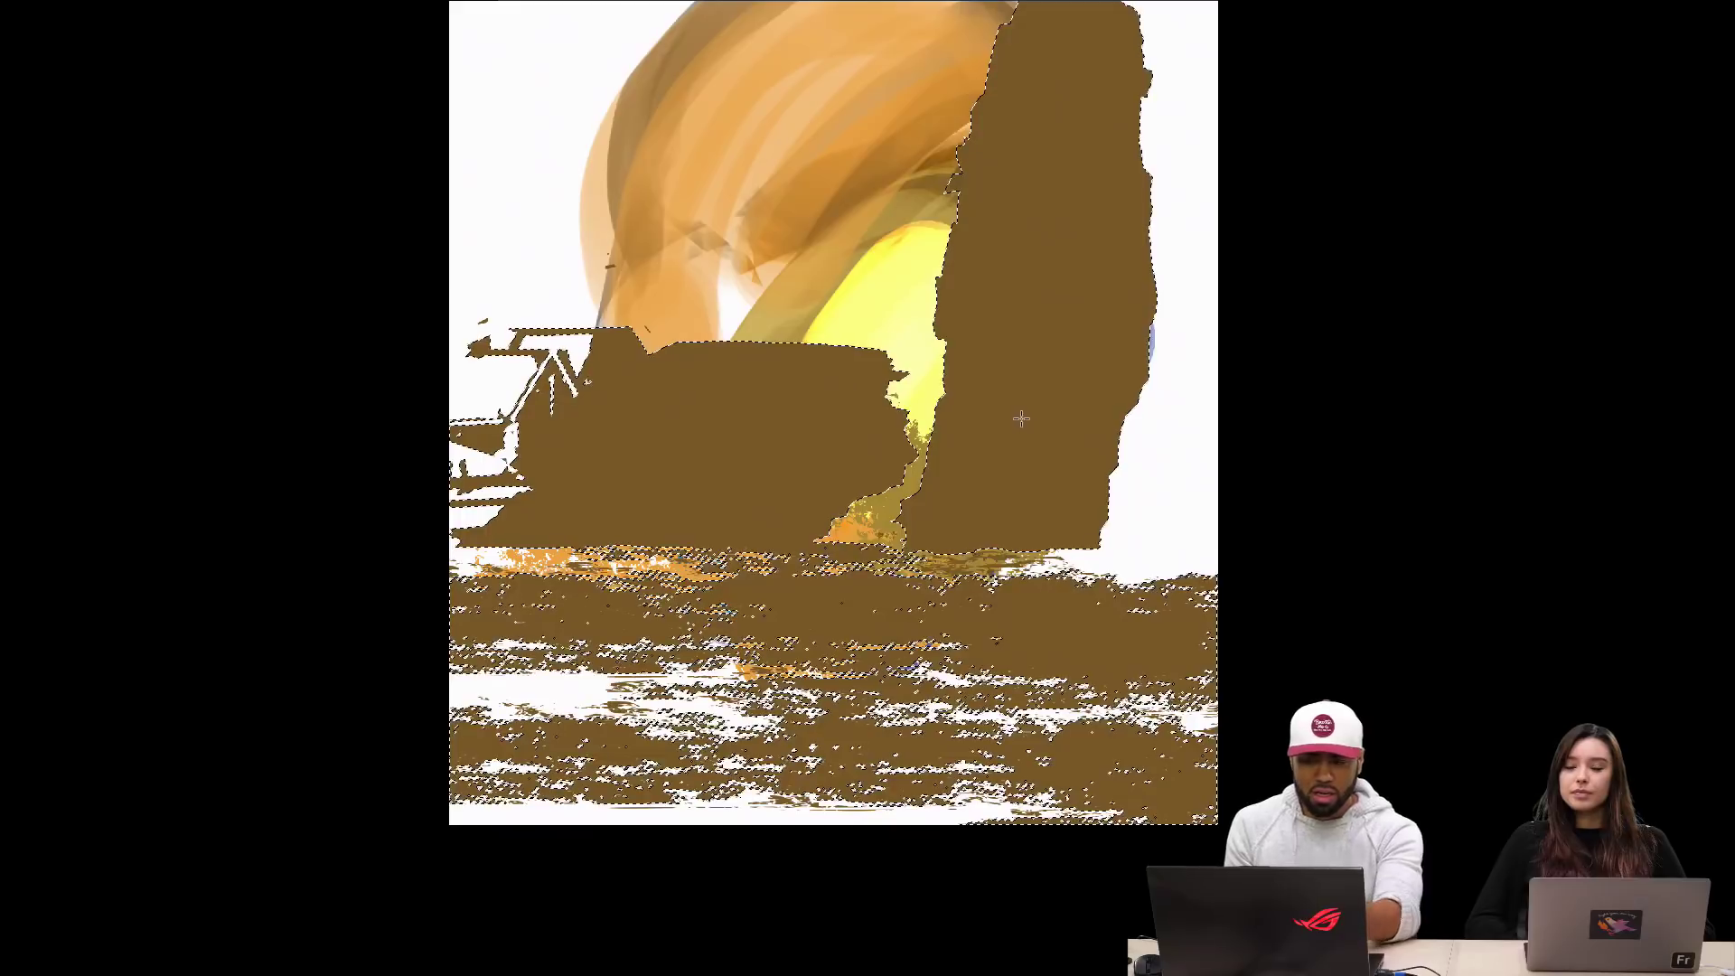
right_click(995, 430)
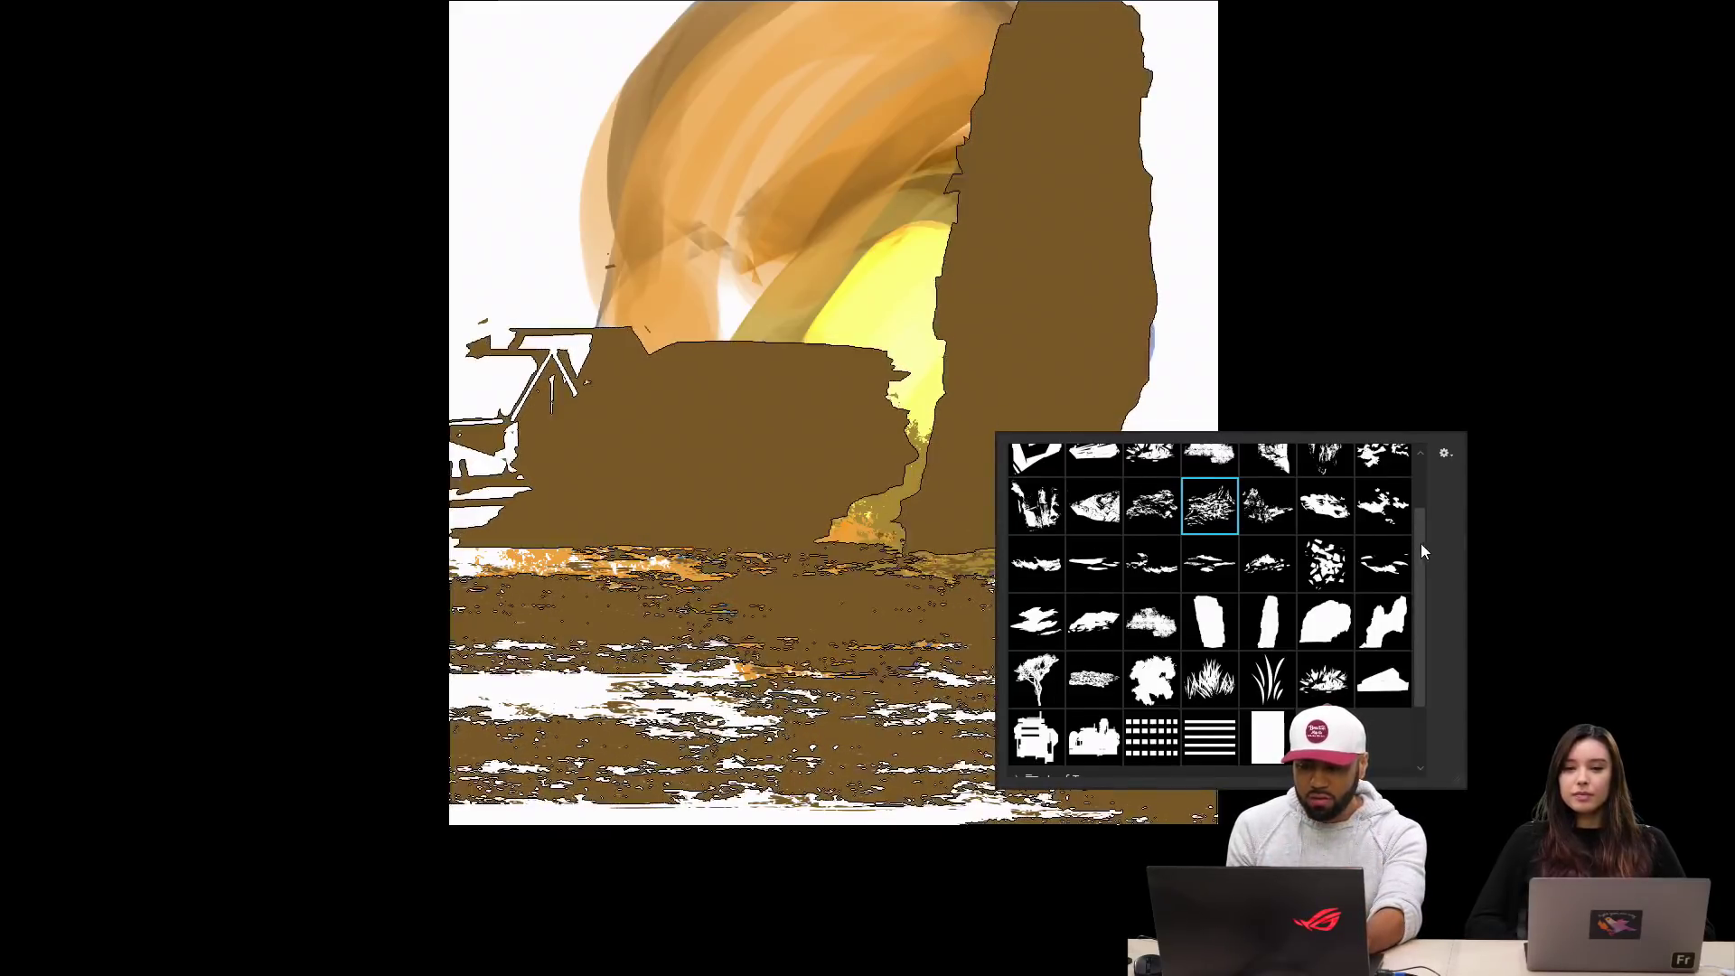
scroll(1210, 614, up, 2)
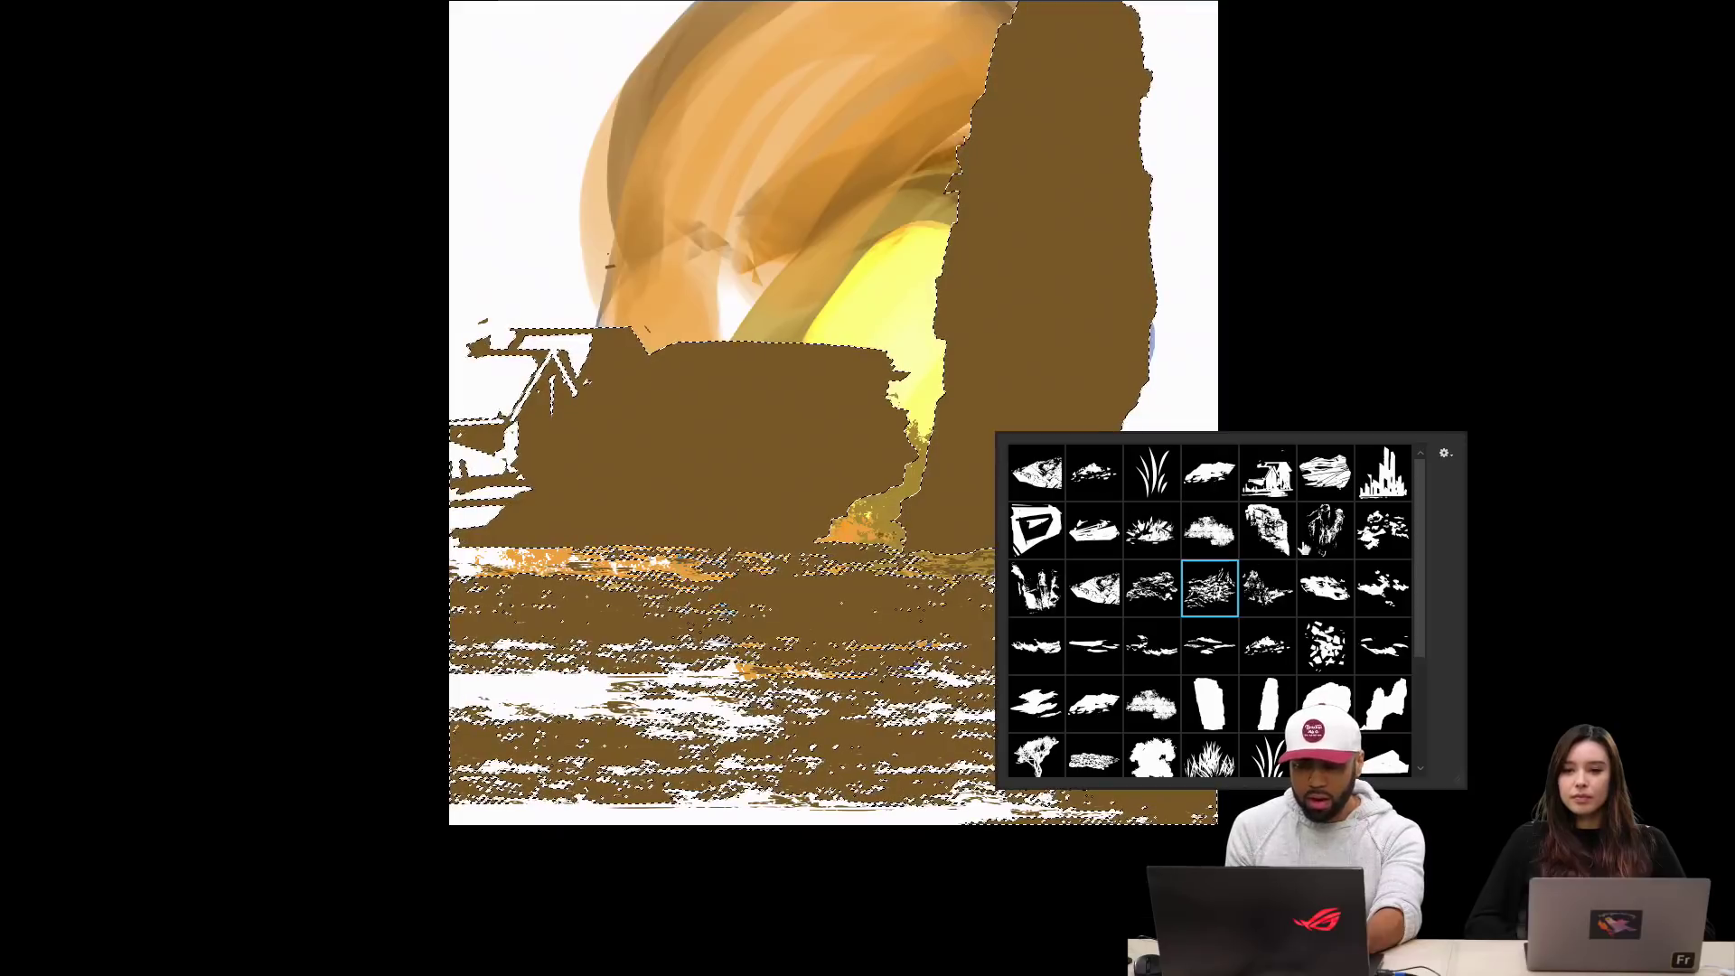
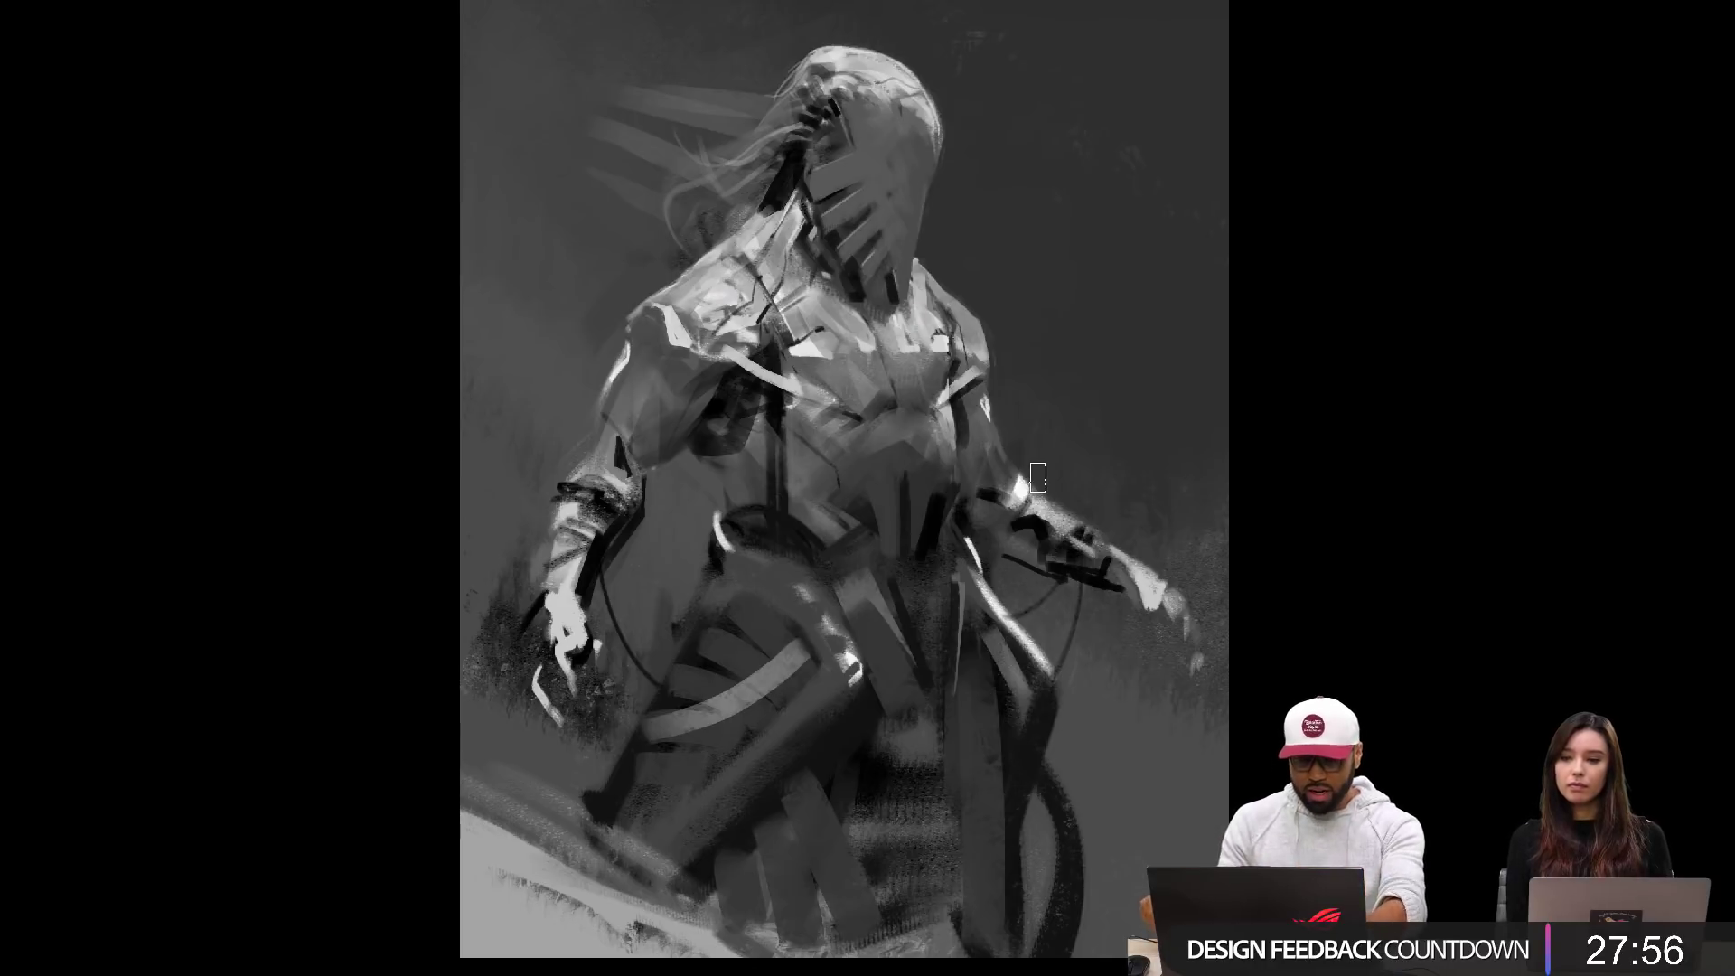
Step: Add a new layer above Layer 1 in the robed figure painting and fill it with white
key(f)
key(f)
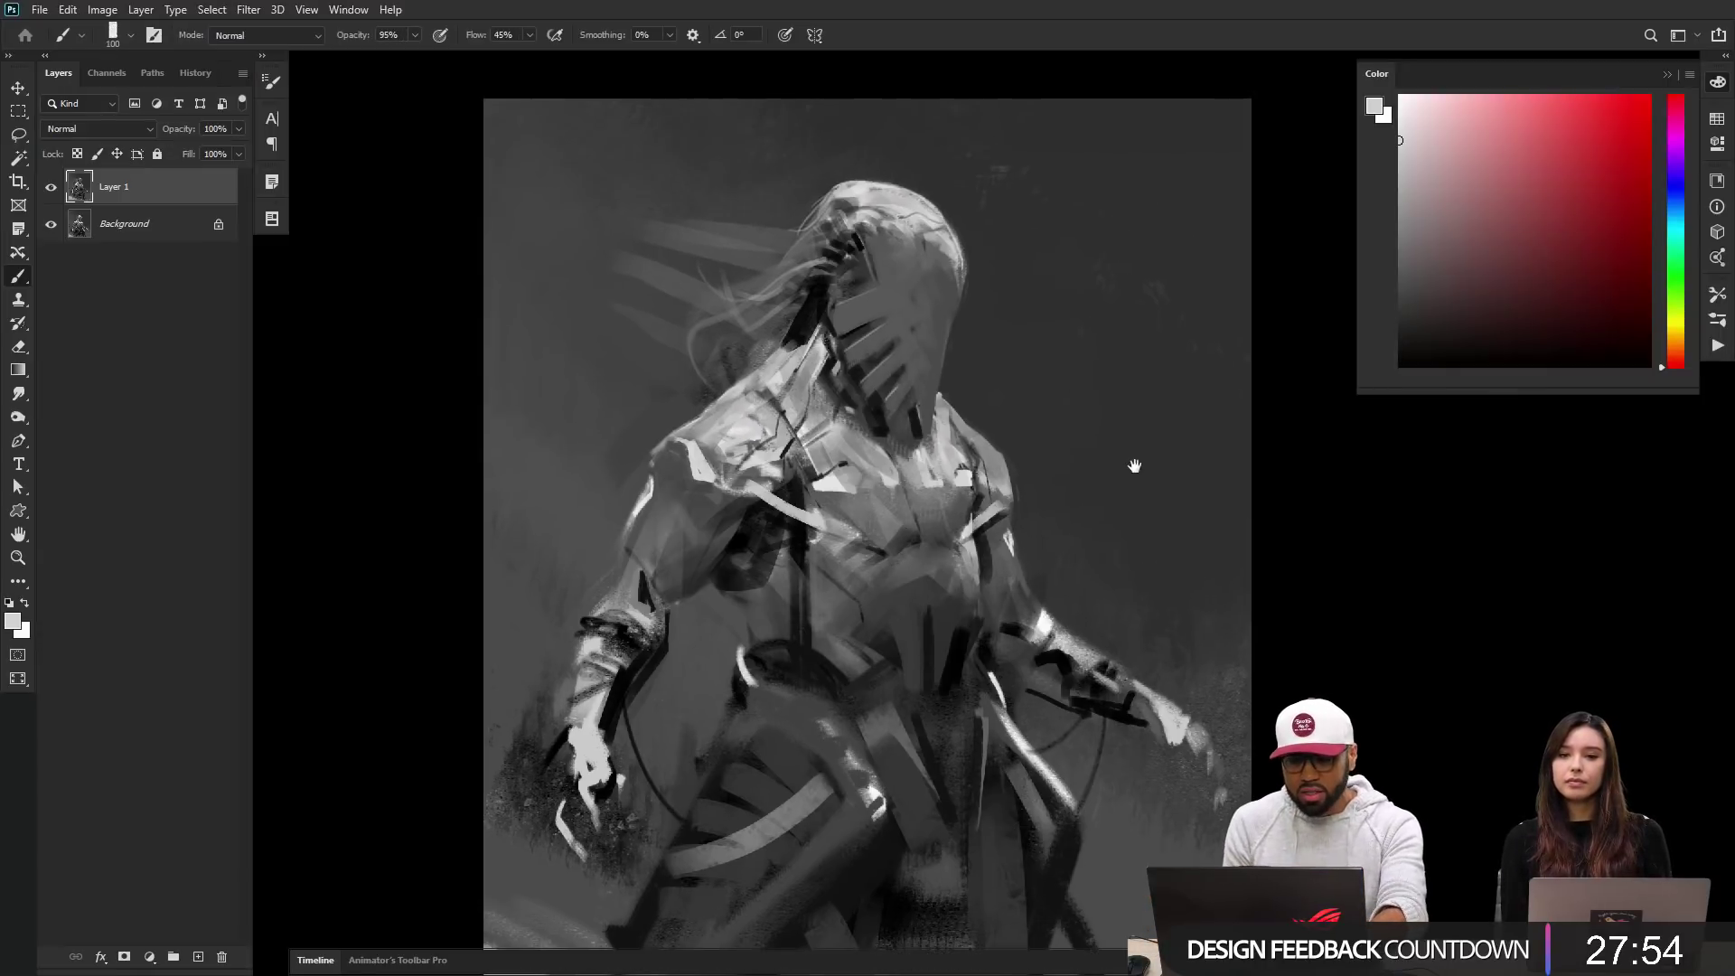
drag(1135, 464, 1033, 380)
key(ctrl+alt+shift+n)
key(g)
key(d)
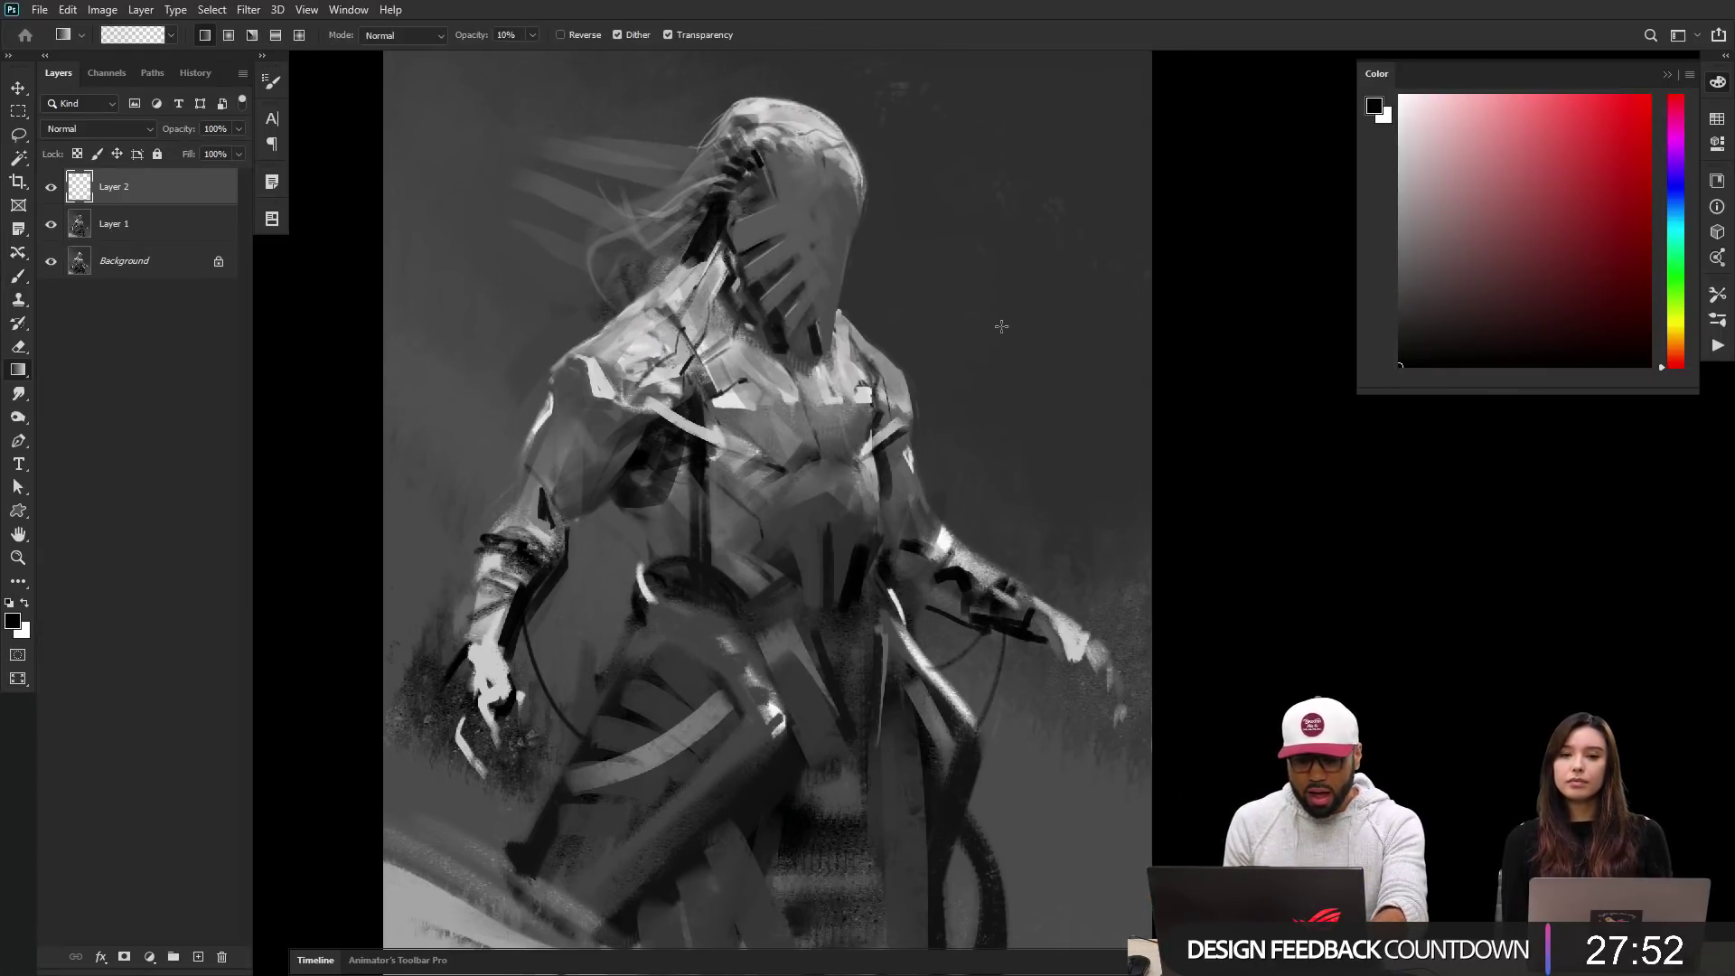
key(shift+g)
key(x)
click(1012, 333)
Step: Choose the round 25 px brush from the Standard set and zoom in on the white canvas in full-screen view
key(b)
right_click(925, 334)
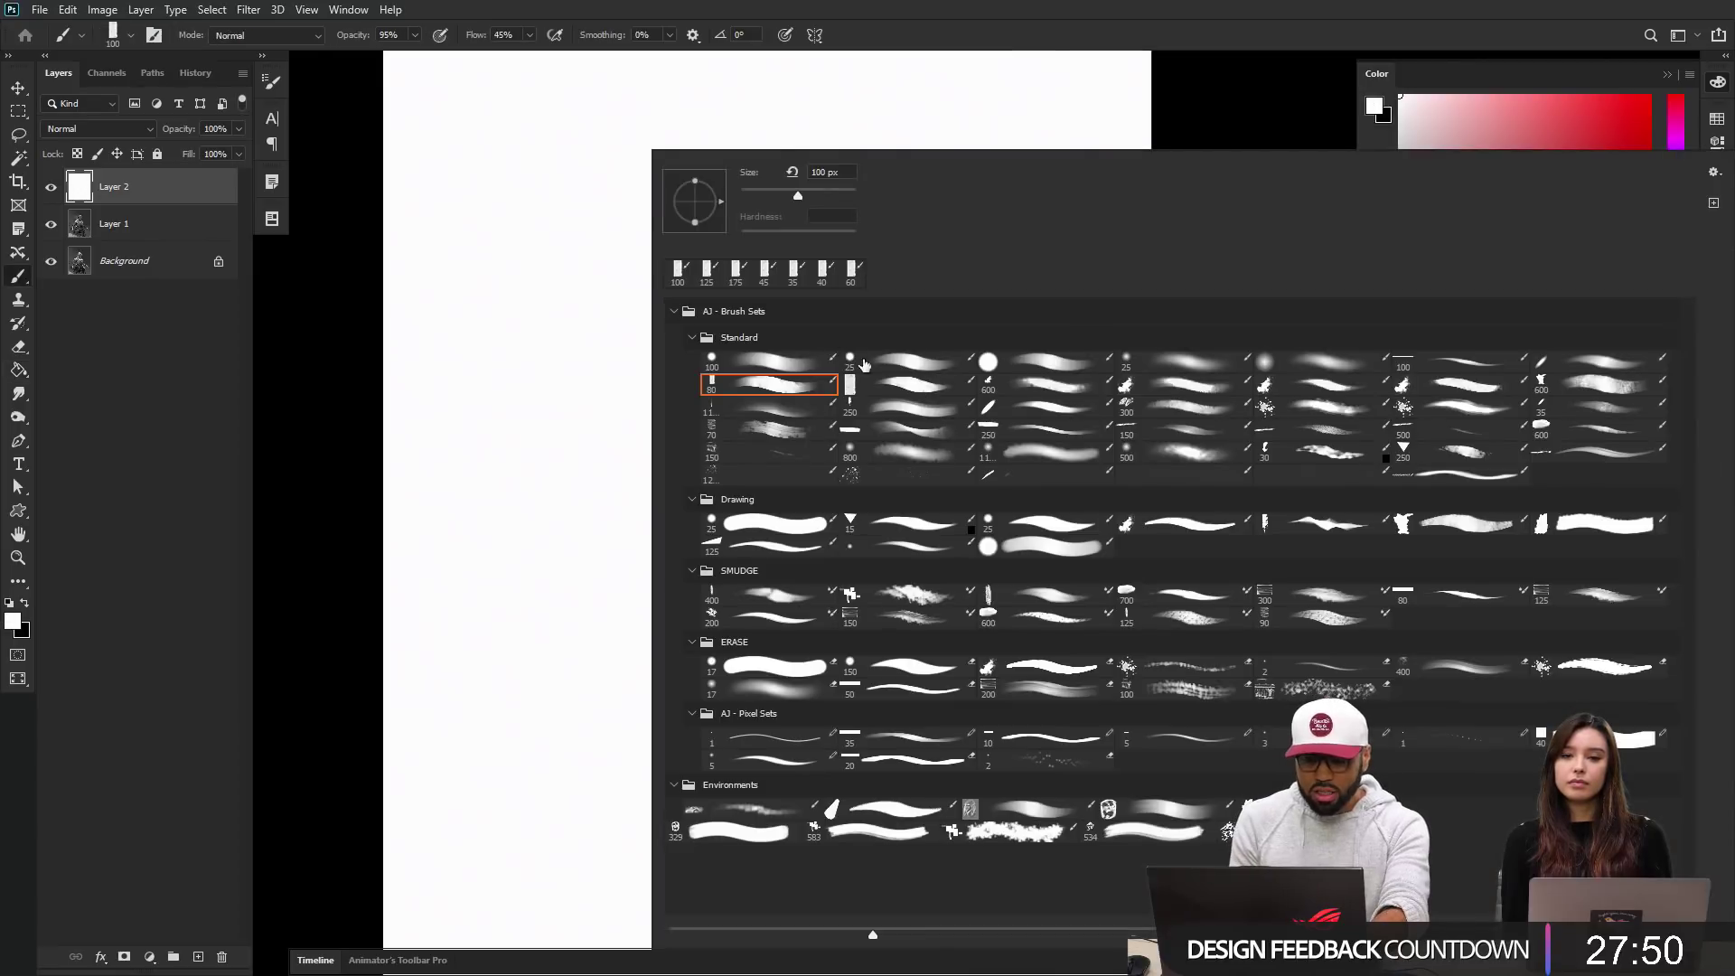
click(898, 361)
key(f)
key(z)
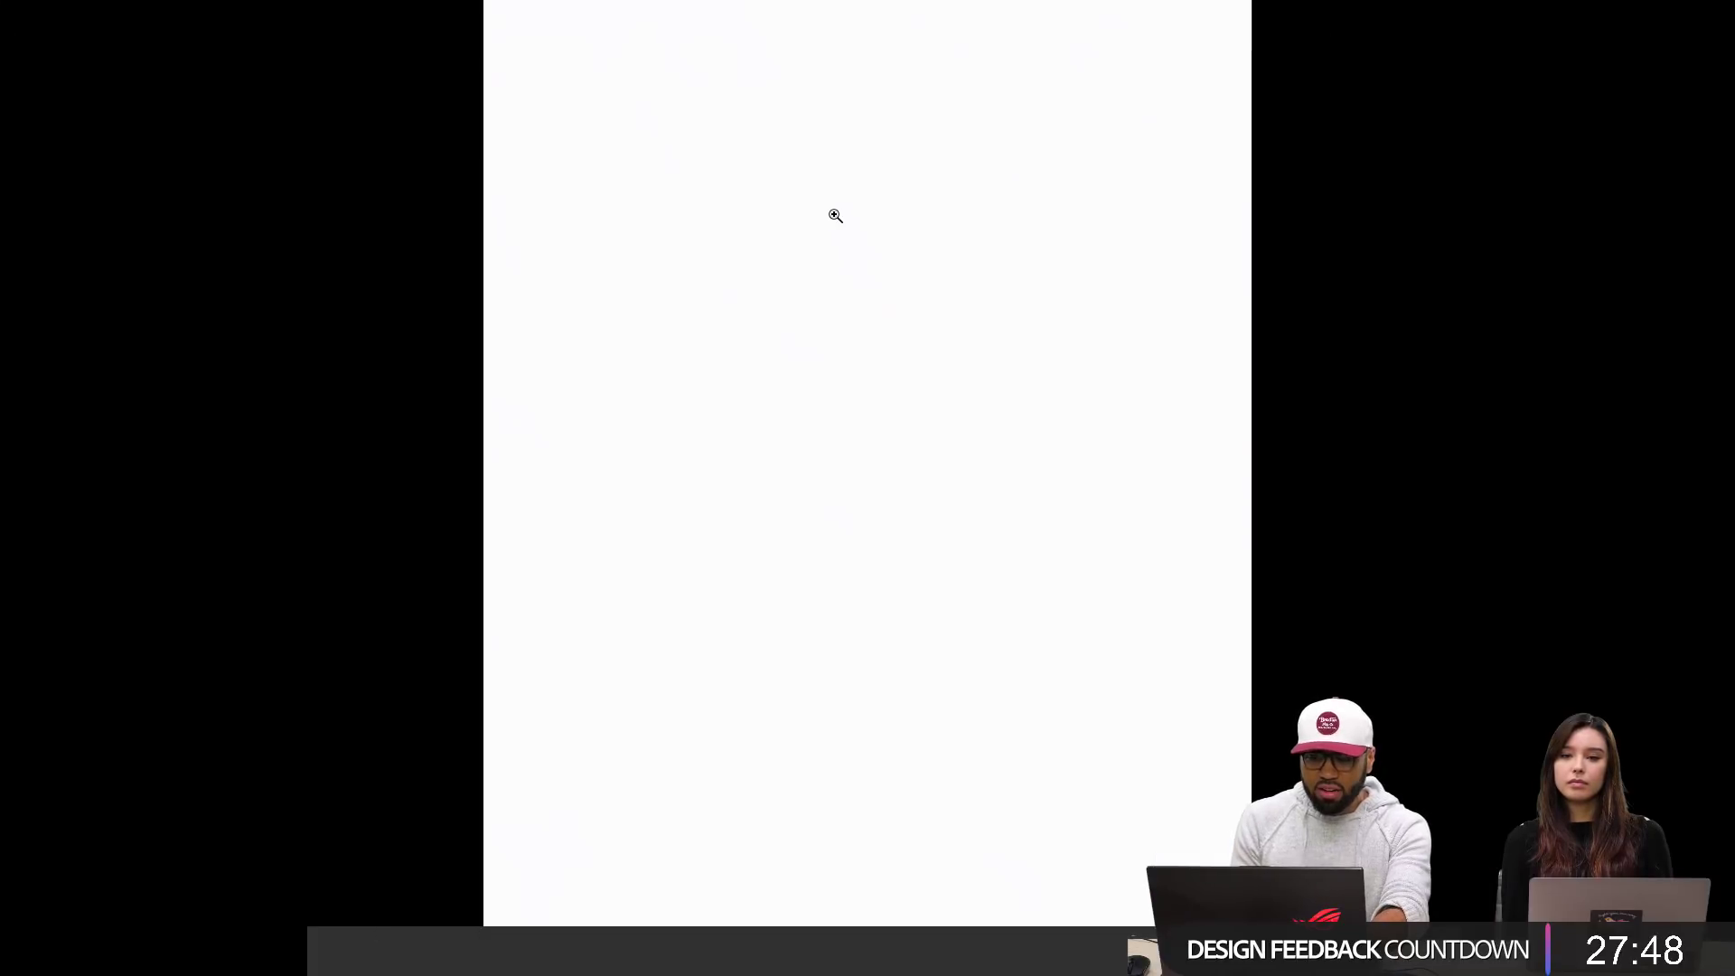
click(842, 229)
key(f)
key(f)
key(b)
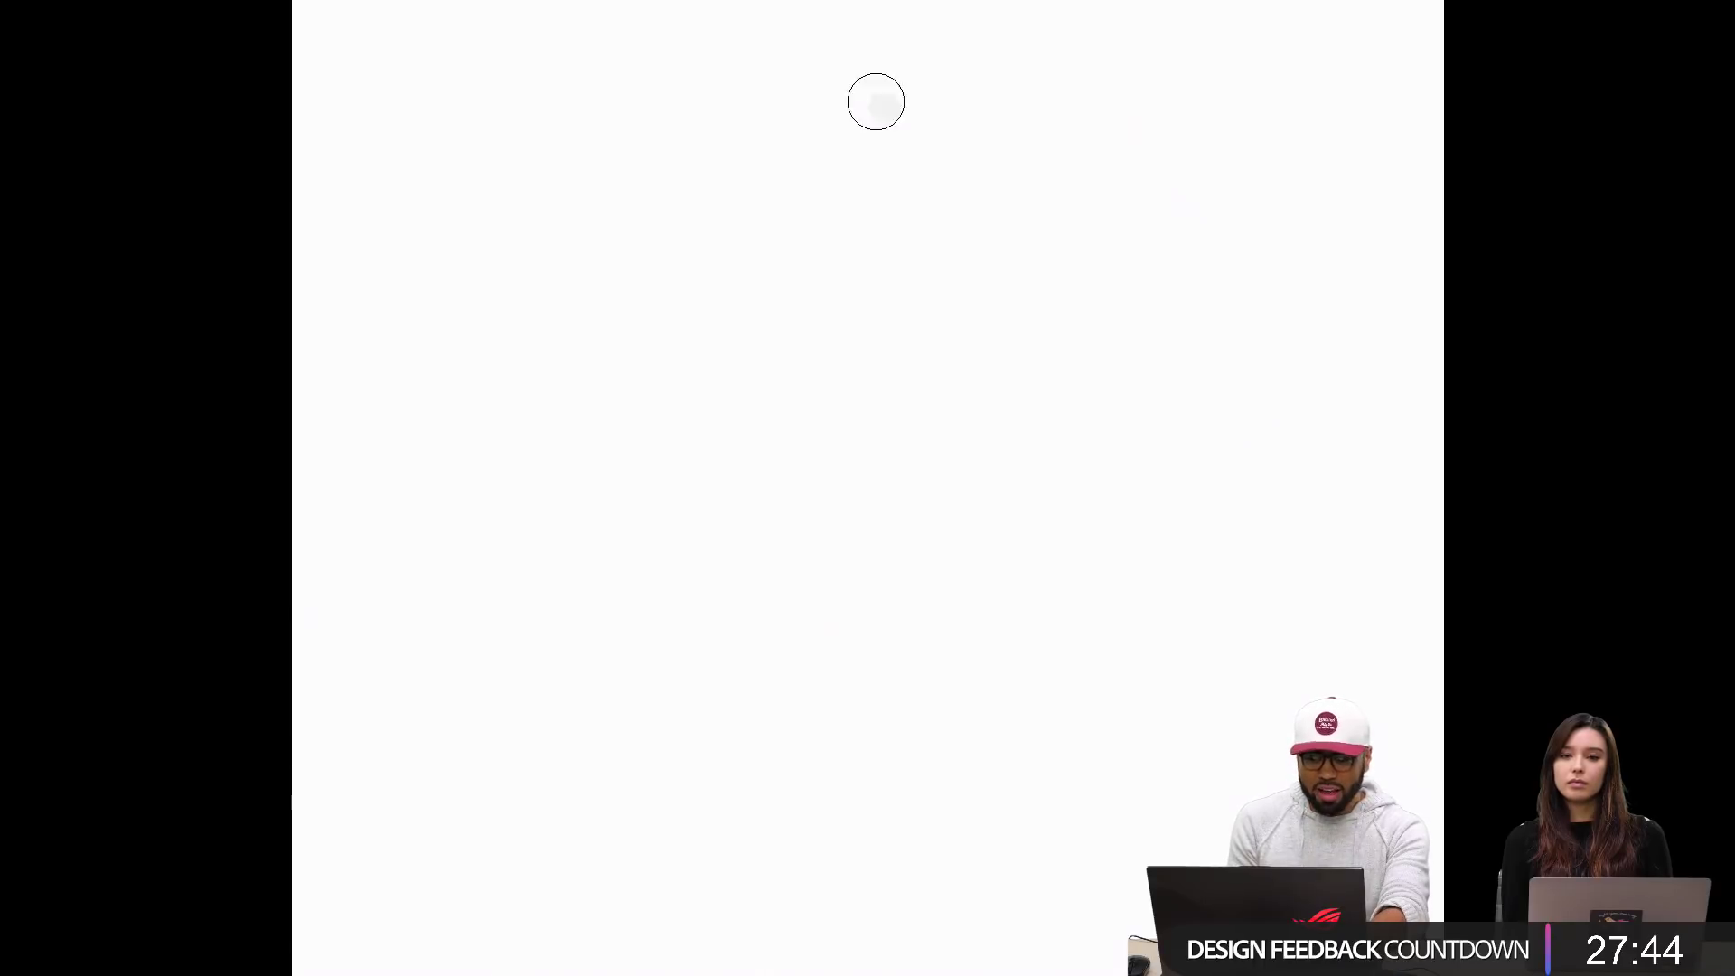
Step: Paint thick grey strokes outlining an angular head and neck shape in the upper middle of the canvas
drag(877, 101, 817, 395)
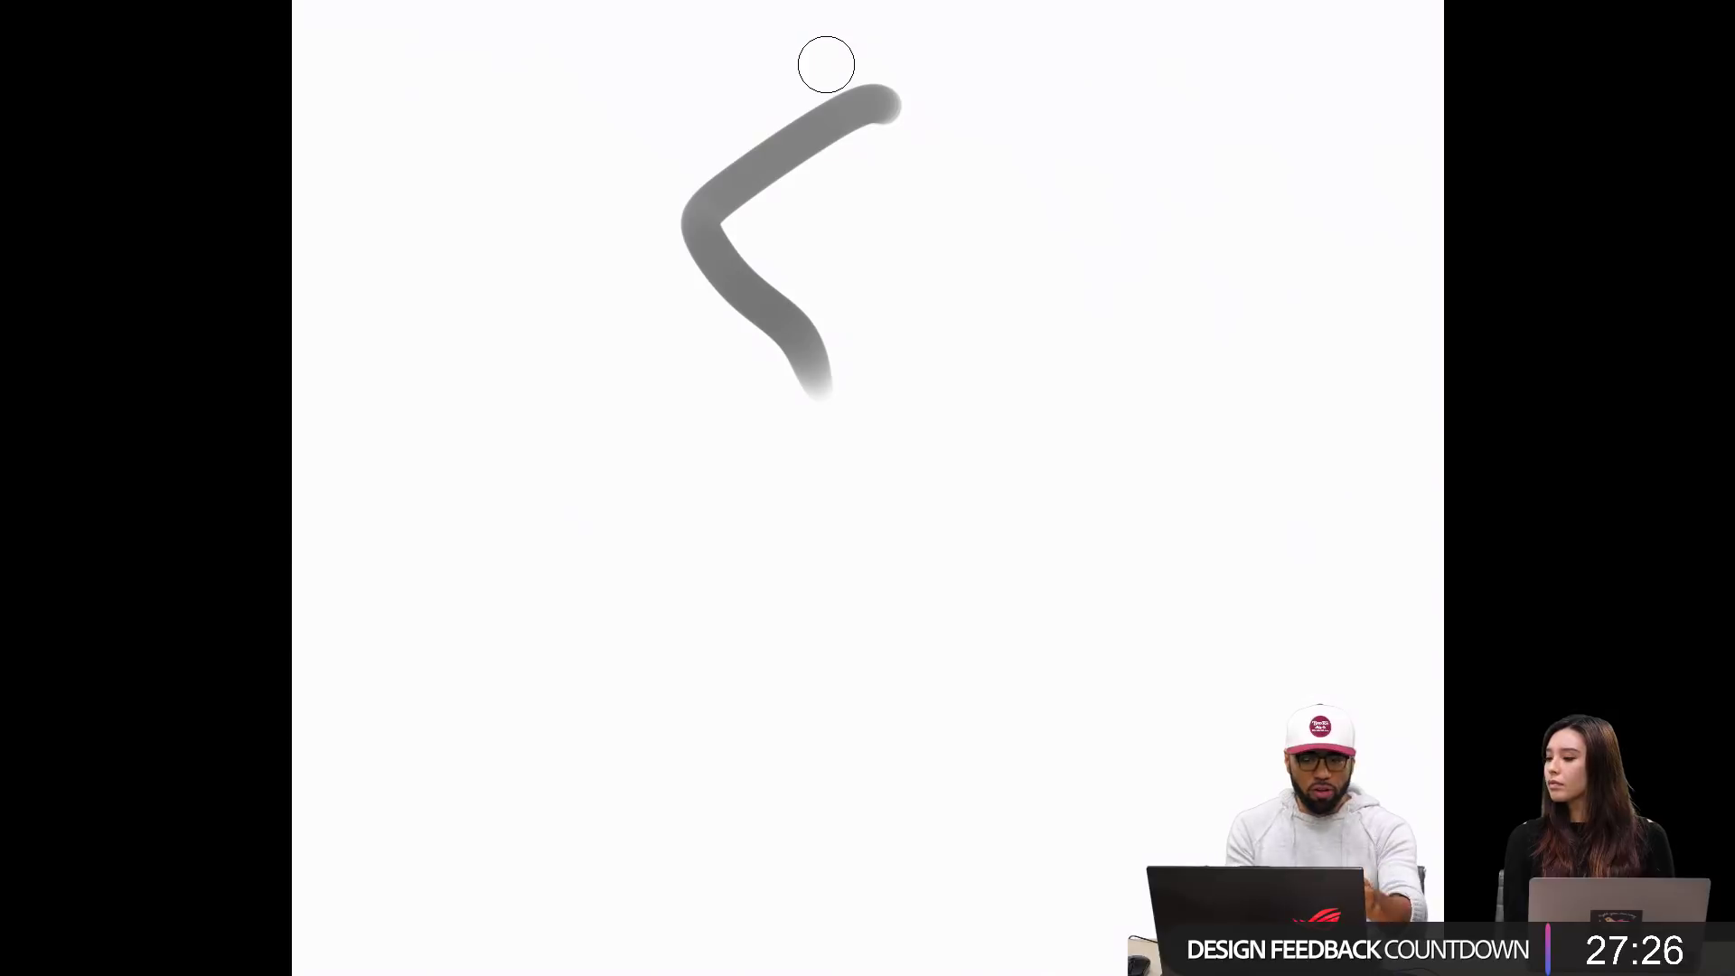
mouse_move(818, 147)
mouse_down()
mouse_move(852, 135)
mouse_move(976, 192)
mouse_up()
drag(718, 185, 949, 542)
mouse_move(972, 203)
mouse_down()
mouse_move(1097, 546)
mouse_move(1019, 611)
mouse_up()
Step: Enlarge the brush and fill the inside of the outline with overlapping grey strokes down to a lower tip
key(bracketright)
key(bracketright)
key(bracketright)
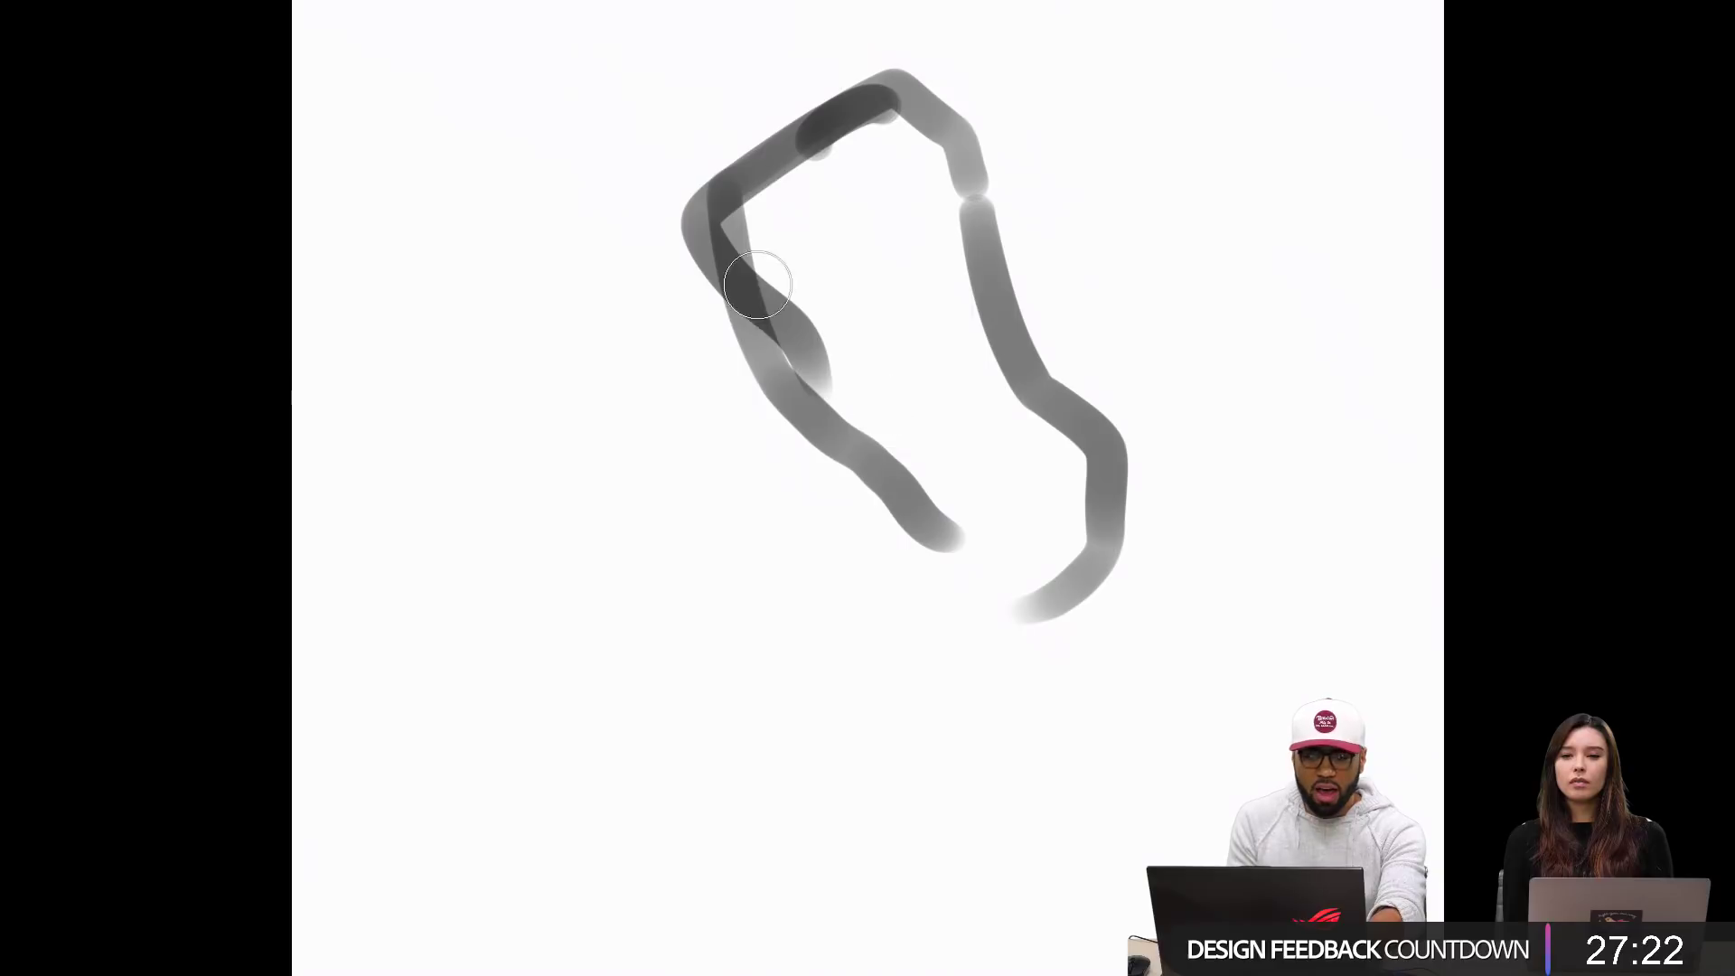
mouse_move(916, 137)
mouse_down()
mouse_move(737, 231)
mouse_move(909, 123)
mouse_move(888, 123)
mouse_move(736, 241)
mouse_move(782, 211)
mouse_move(831, 383)
mouse_move(863, 159)
mouse_move(959, 323)
mouse_move(856, 229)
mouse_move(889, 244)
mouse_move(938, 470)
mouse_move(936, 444)
mouse_move(842, 737)
mouse_move(1027, 575)
mouse_move(960, 355)
mouse_move(977, 327)
mouse_move(1083, 510)
mouse_move(878, 710)
mouse_up()
Step: Sample the white background and paint along the lower right side of the grey shape to trim it to a straight diagonal edge
key(x)
alt+click(1121, 658)
drag(1177, 547, 732, 841)
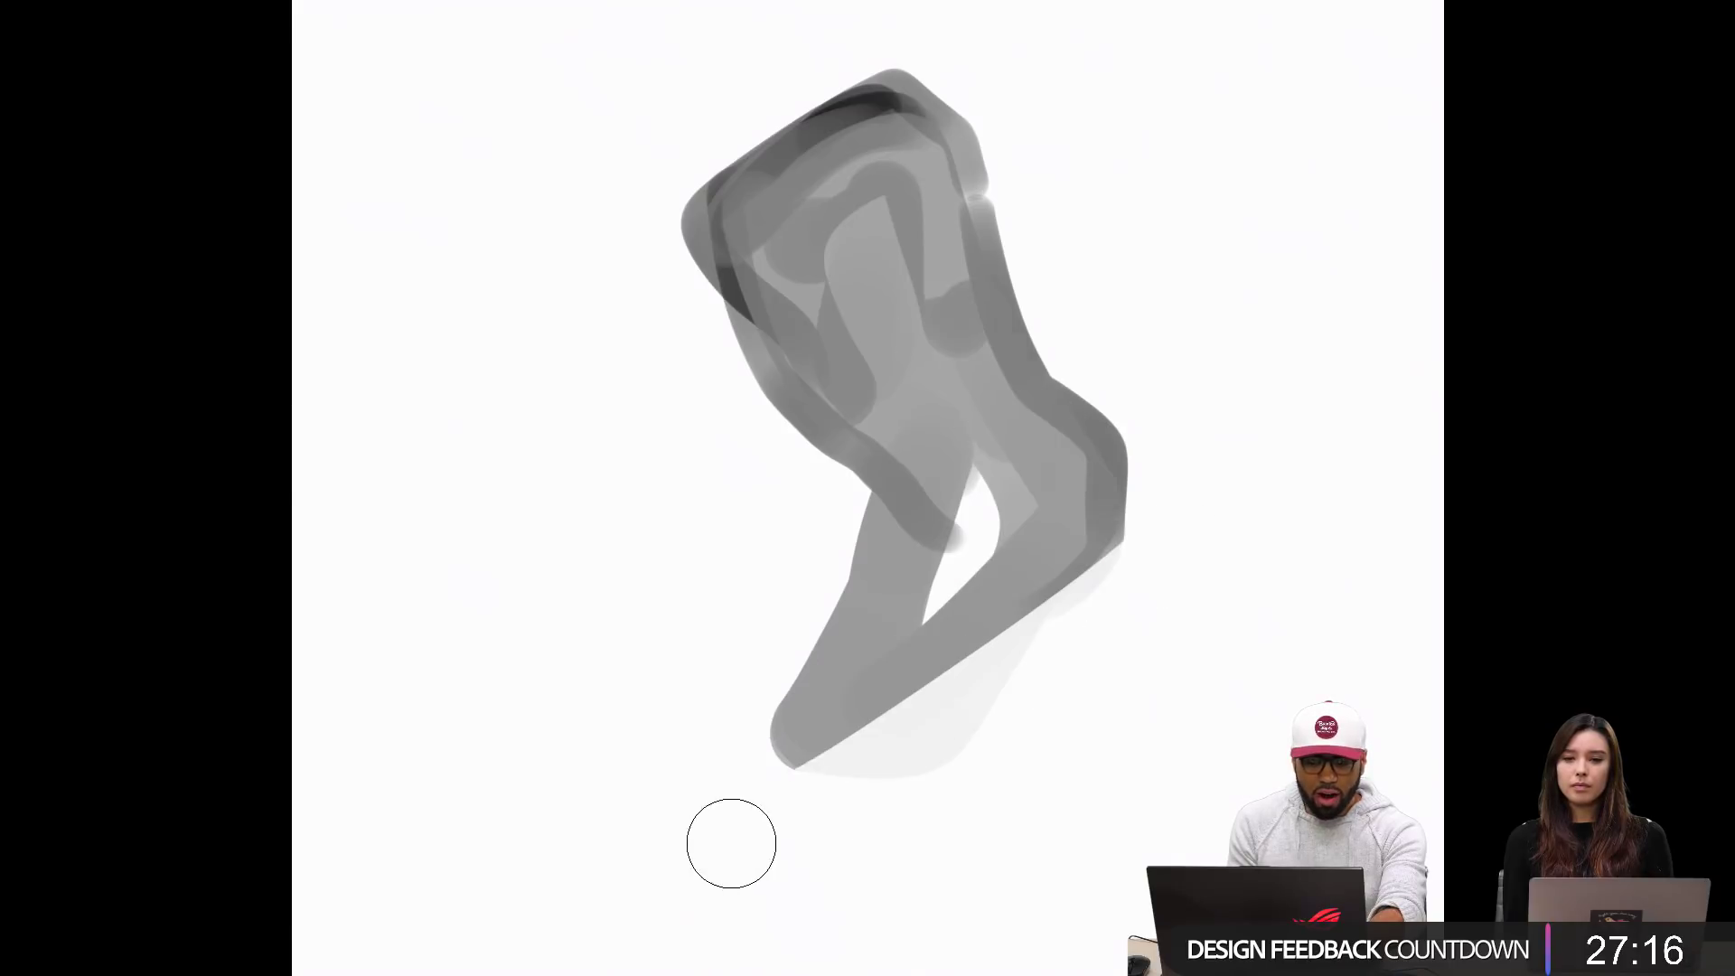
Step: Reduce the brush size and paint a dark contour line and grey shading where the neck meets the head
key(bracketleft)
key(bracketleft)
key(bracketleft)
key(bracketleft)
key(bracketleft)
key(bracketleft)
mouse_move(889, 456)
mouse_down()
mouse_move(930, 289)
mouse_move(969, 252)
mouse_move(990, 335)
mouse_move(965, 308)
mouse_move(958, 324)
mouse_move(942, 267)
mouse_move(995, 287)
mouse_move(982, 329)
mouse_move(906, 398)
mouse_move(895, 495)
mouse_move(941, 516)
mouse_up()
mouse_move(964, 410)
mouse_down()
mouse_move(973, 478)
mouse_move(1011, 396)
mouse_move(1069, 495)
mouse_move(1011, 559)
mouse_move(1033, 509)
mouse_move(982, 612)
mouse_up()
Step: Sample the white background again and trim the right edge and the bottom tip of the grey shape
alt+click(1148, 594)
mouse_move(1149, 564)
mouse_down()
mouse_move(766, 844)
mouse_move(1238, 508)
mouse_up()
click(765, 739)
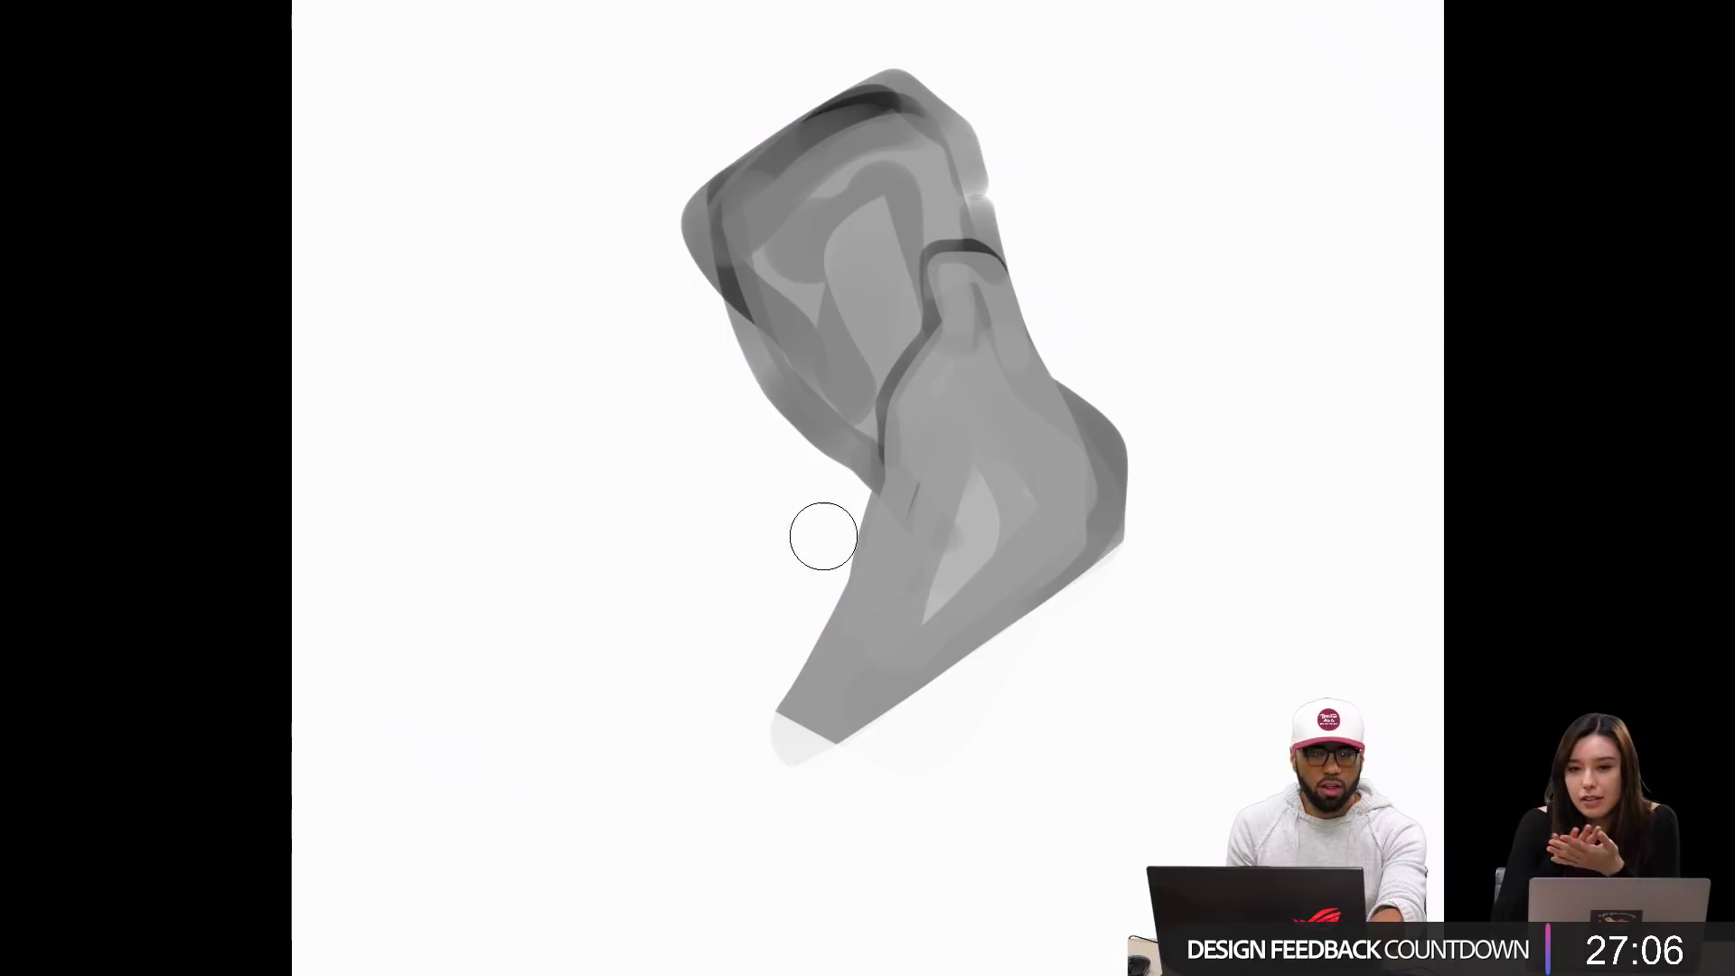
Step: Choose the jagged-edged brush from the Drawing brush set, enlarge it and test a short black stroke beside the grey shape
drag(821, 531, 860, 419)
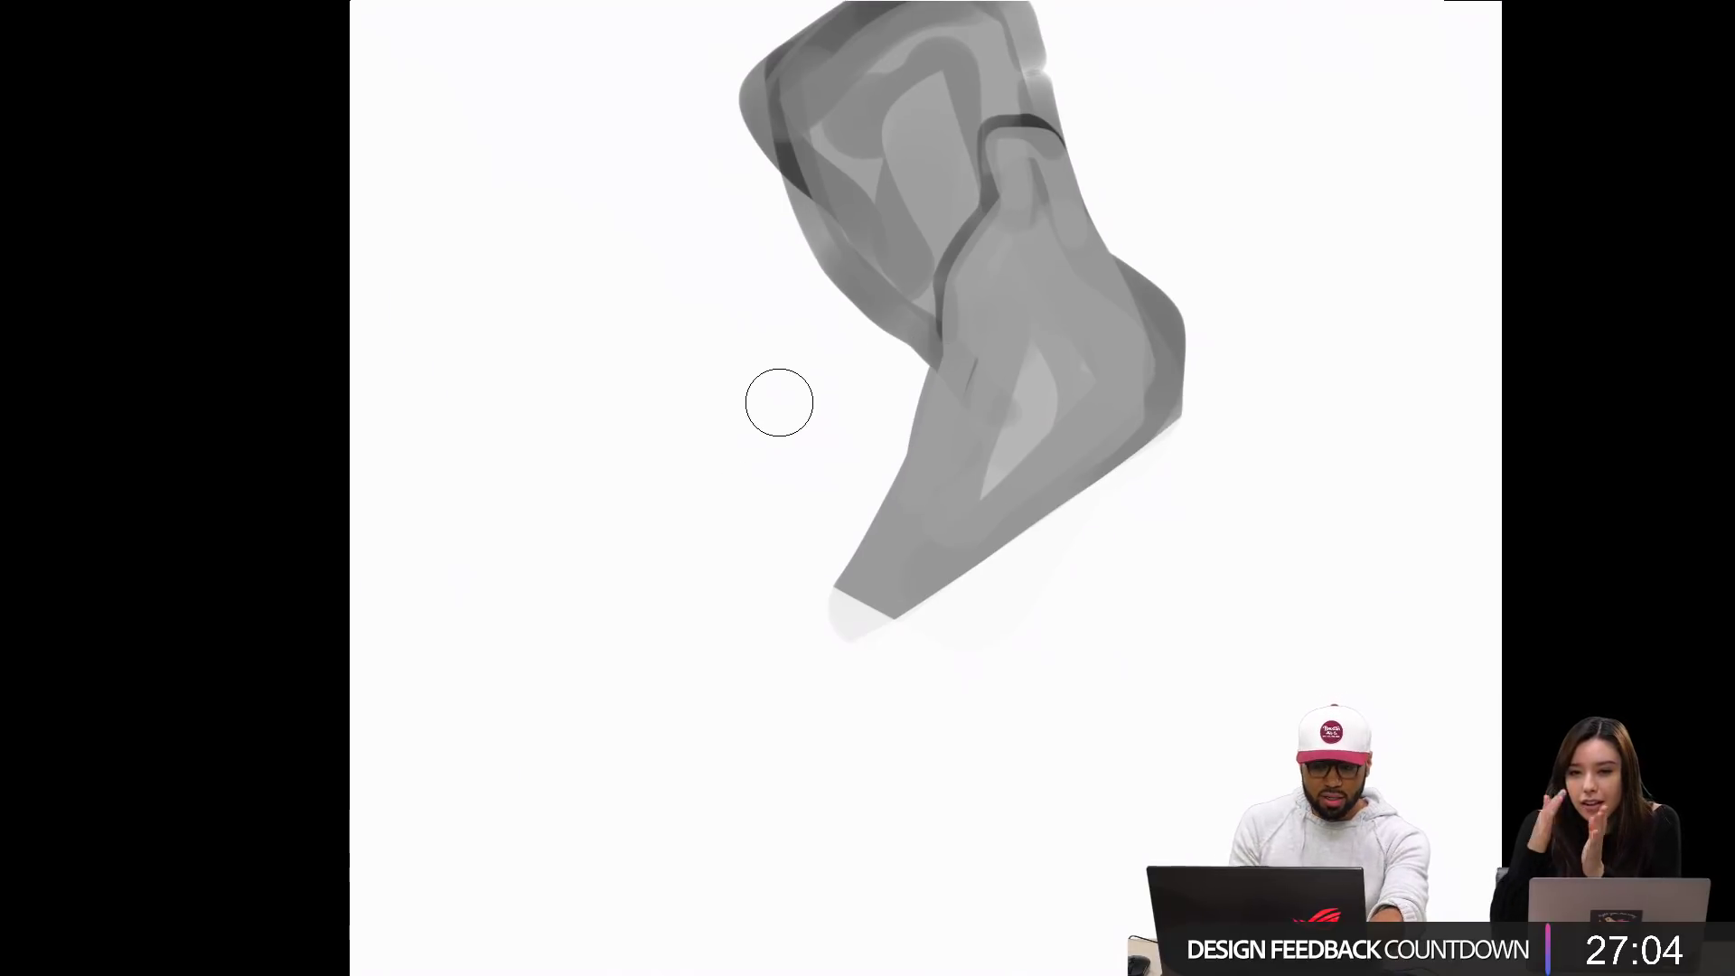
right_click(843, 509)
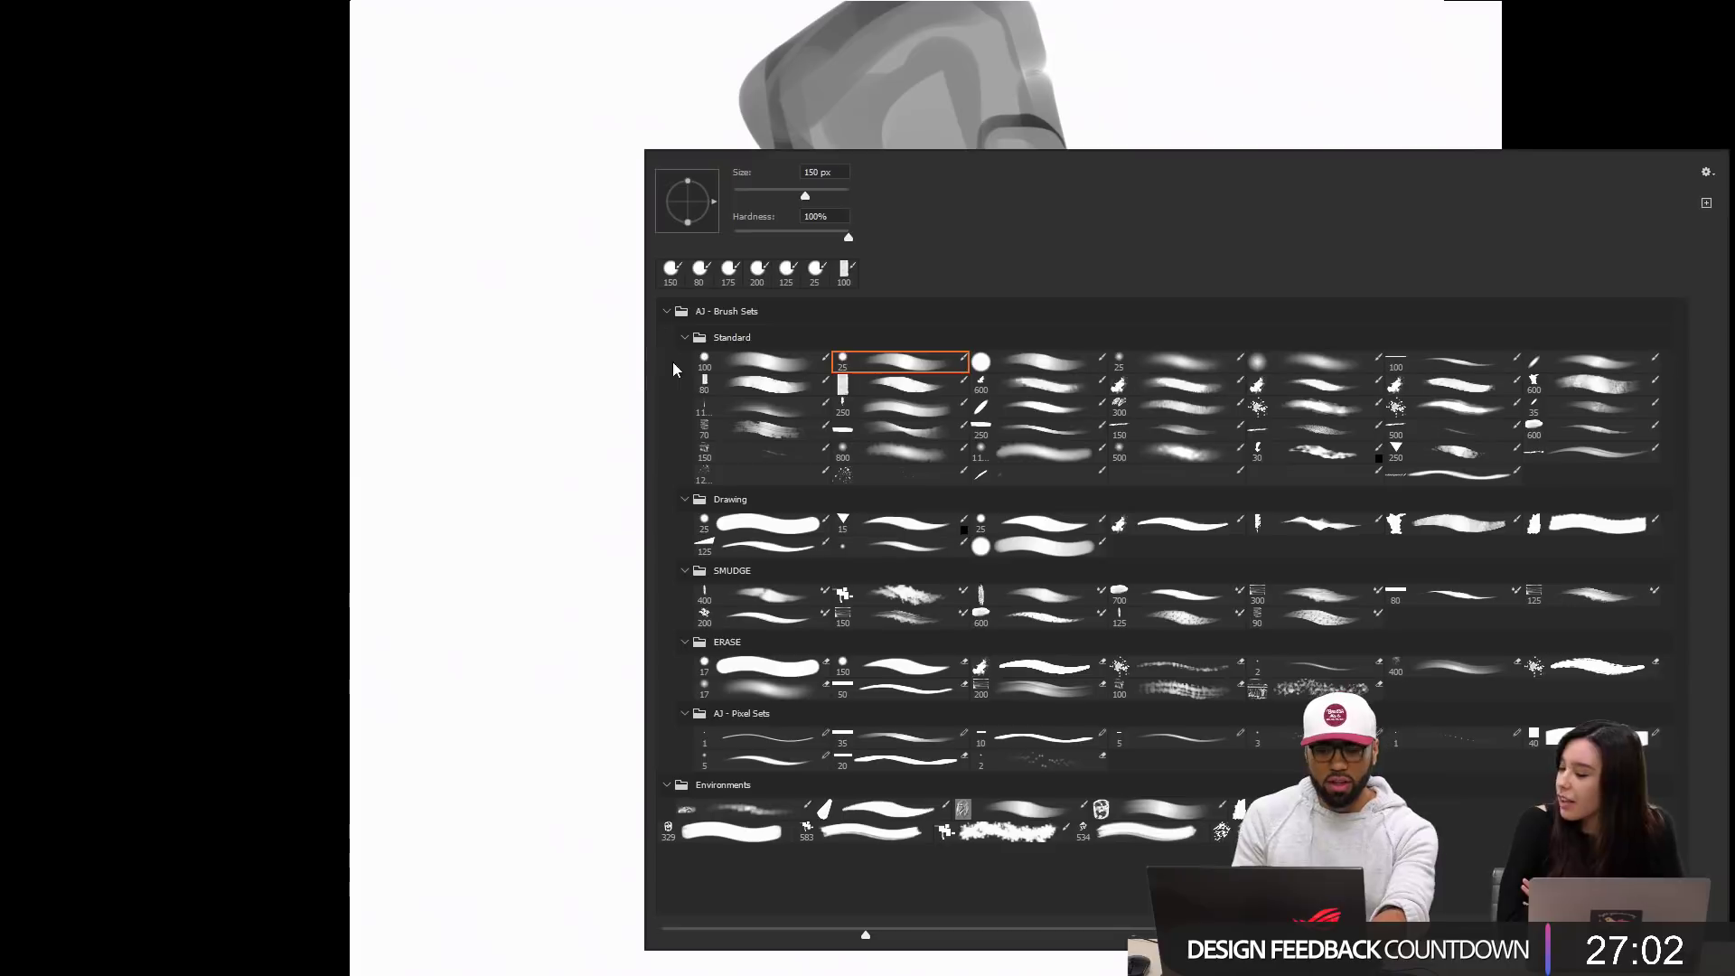
click(1334, 524)
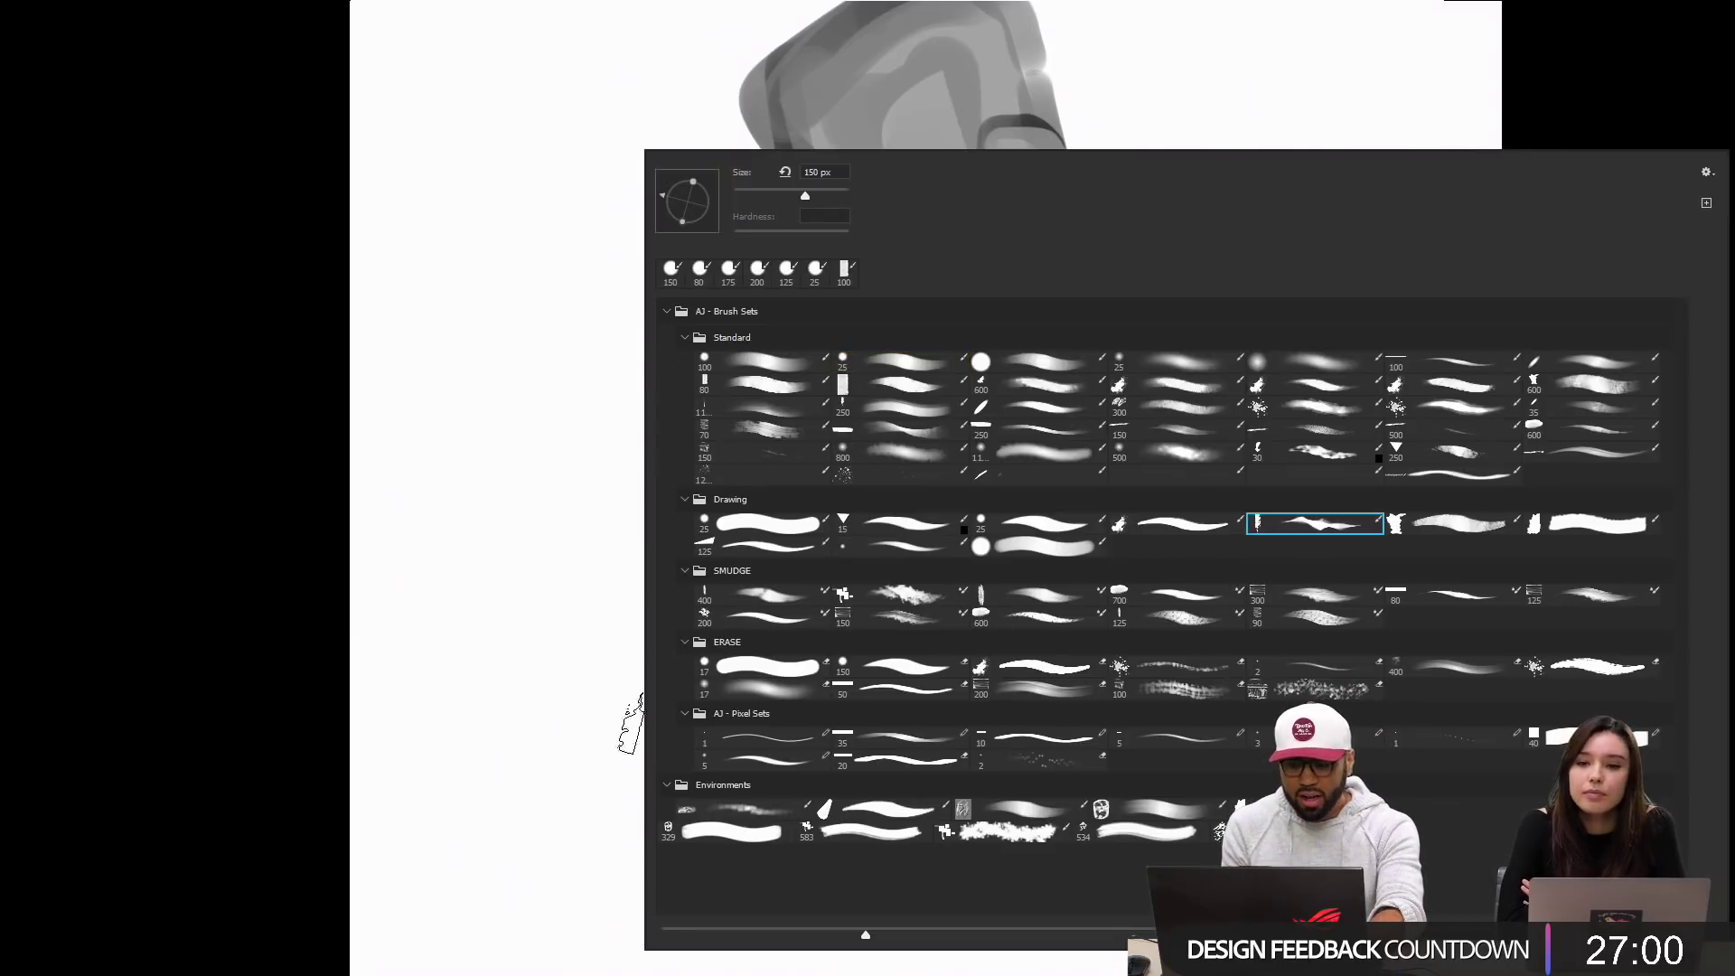
click(632, 724)
key(])
key(])
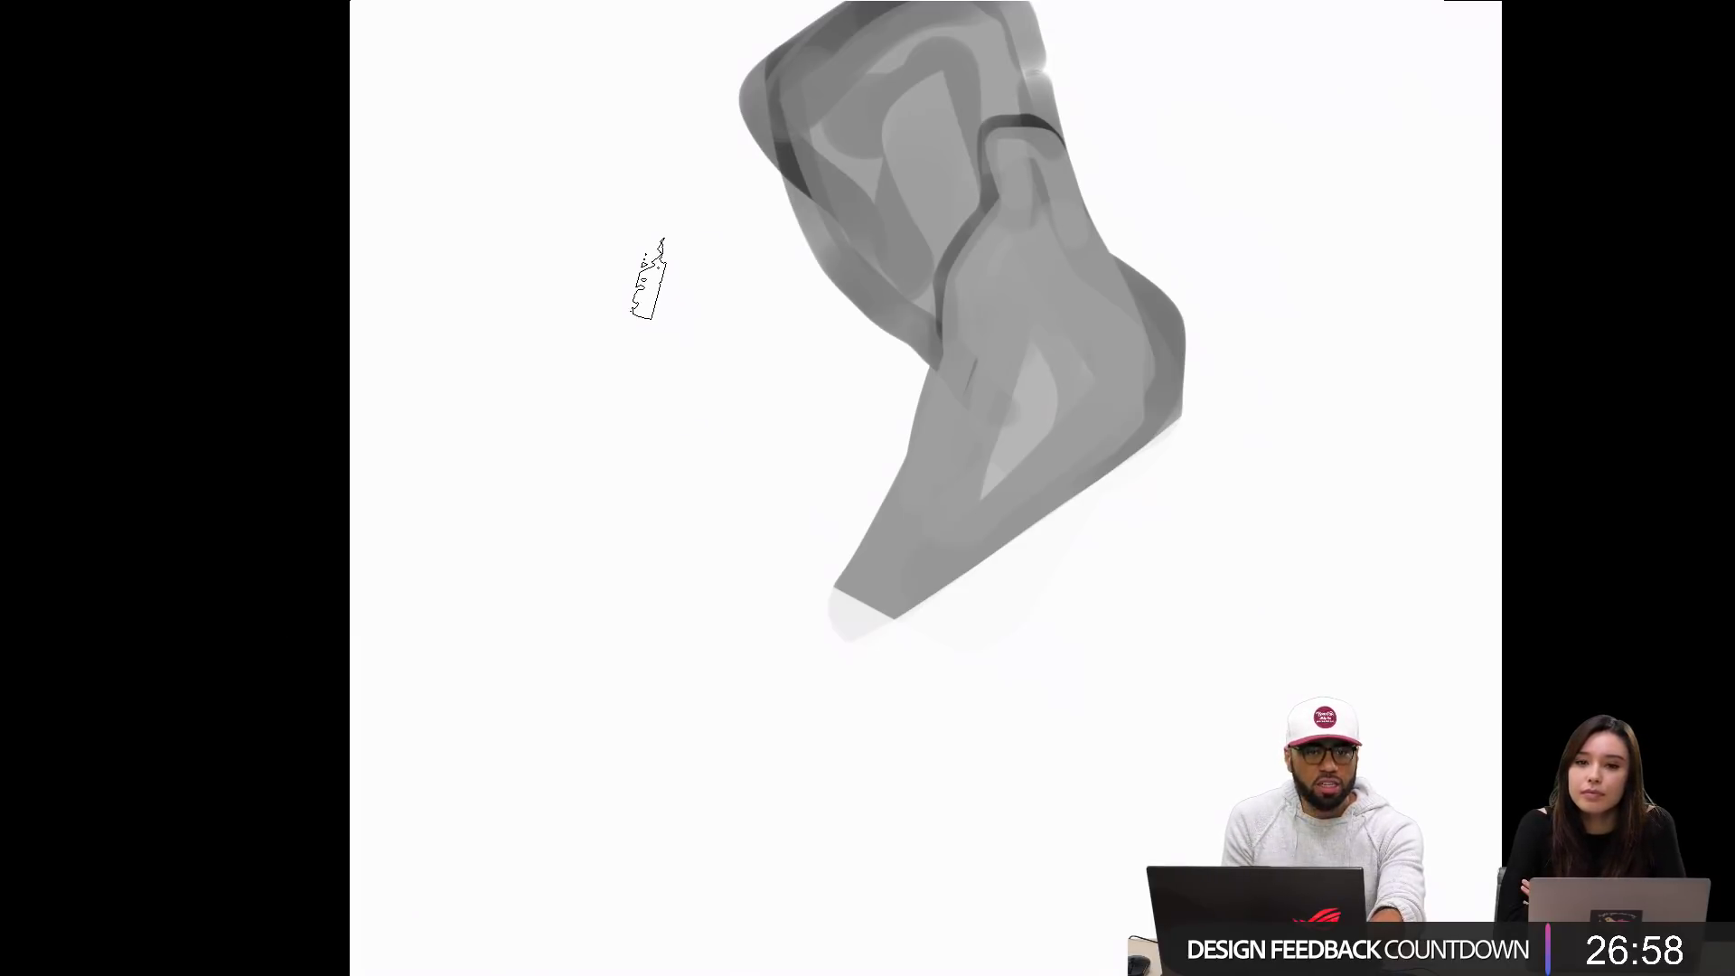
drag(804, 275, 814, 243)
drag(586, 310, 716, 246)
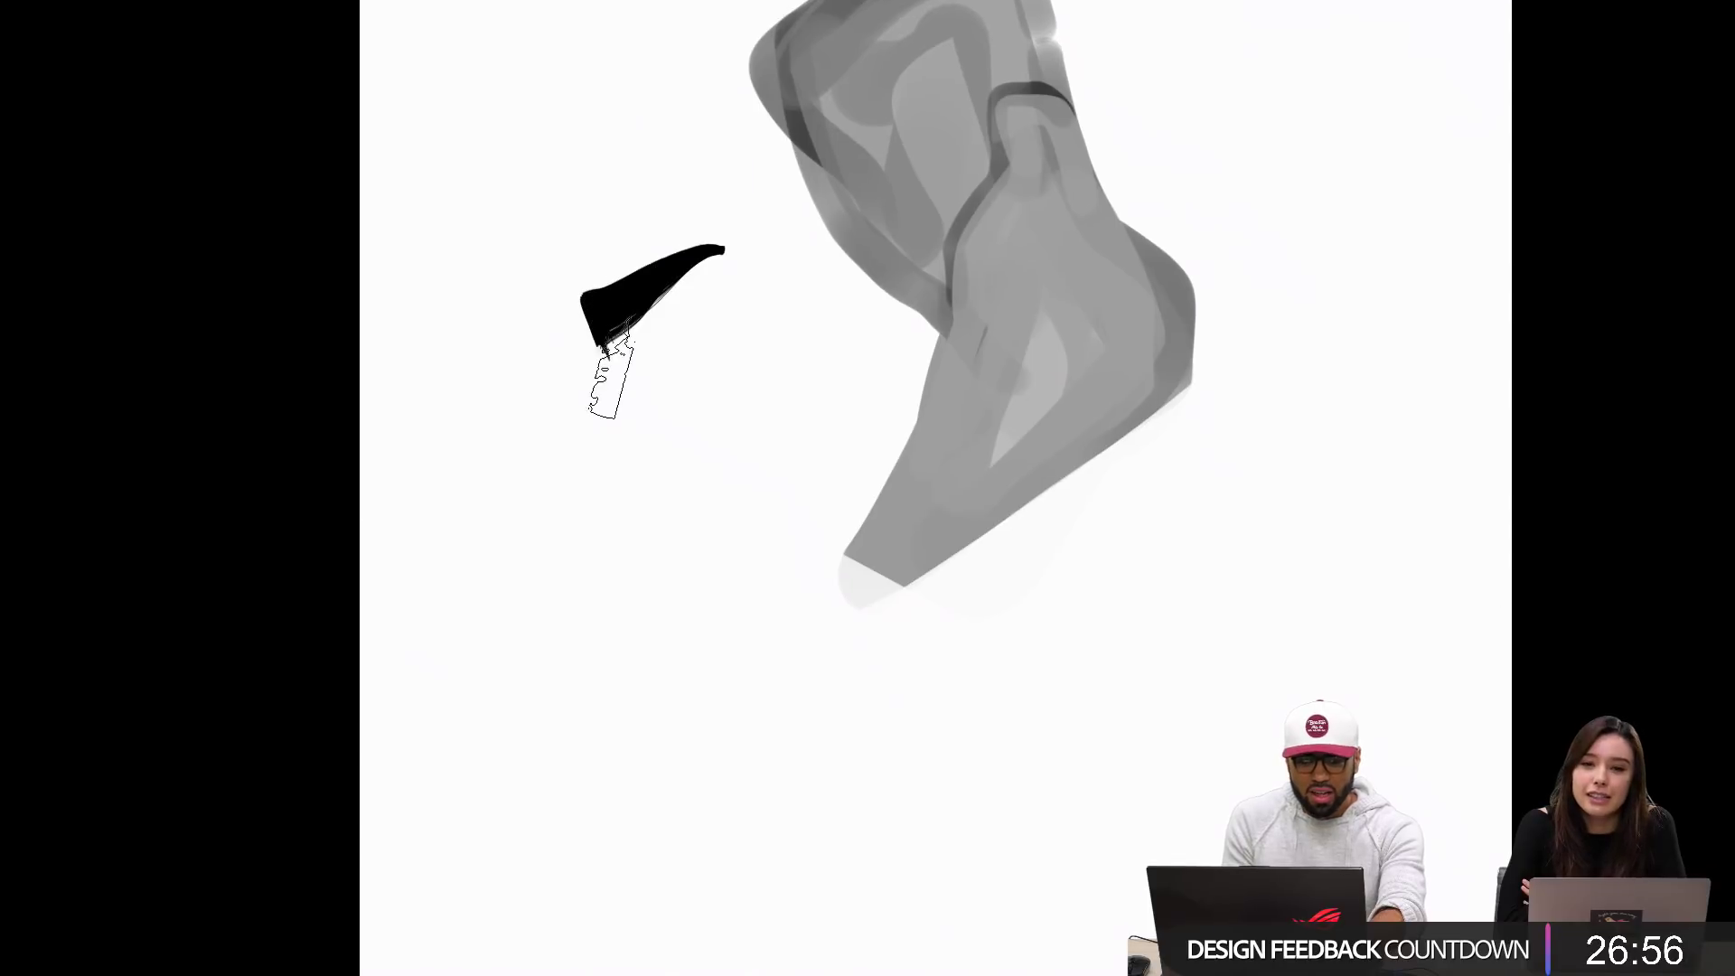
key(ctrl+z)
Step: Enlarge the jagged brush and paint a ragged black curved form beside the grey shape with a long slanted stroke beneath it
key(])
key(])
key(])
key(])
mouse_move(605, 323)
mouse_down()
mouse_move(646, 311)
mouse_move(565, 394)
mouse_move(618, 497)
mouse_move(727, 545)
mouse_move(635, 634)
mouse_move(716, 700)
mouse_move(781, 696)
mouse_move(748, 672)
mouse_move(727, 691)
mouse_move(871, 728)
mouse_move(1067, 709)
mouse_move(1243, 638)
mouse_move(522, 804)
mouse_up()
key(ctrl+z)
drag(840, 734, 1181, 677)
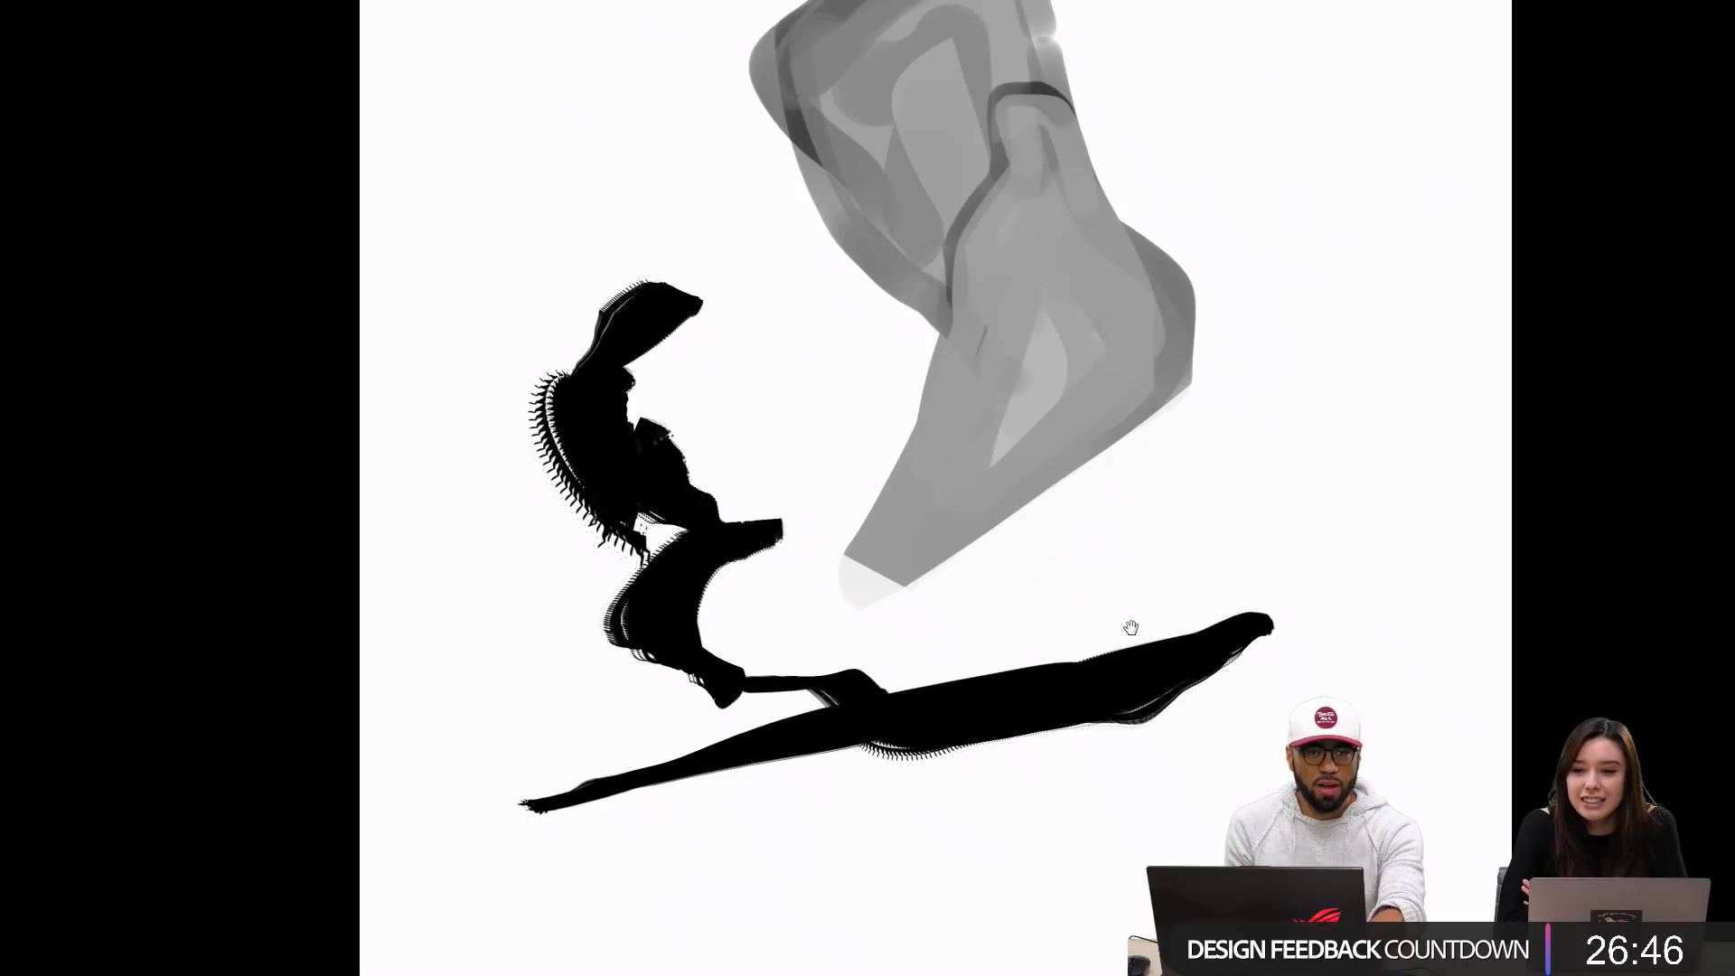
Step: Sample the white background to carve gaps into the black strokes, and add thin black leg strokes under the curved form
drag(1095, 627, 1047, 610)
alt+click(680, 331)
mouse_move(676, 244)
mouse_down()
mouse_move(547, 388)
mouse_move(624, 442)
mouse_move(592, 666)
mouse_move(691, 578)
mouse_up()
mouse_move(879, 619)
mouse_down()
mouse_move(1332, 586)
mouse_move(1058, 718)
mouse_move(1326, 567)
mouse_up()
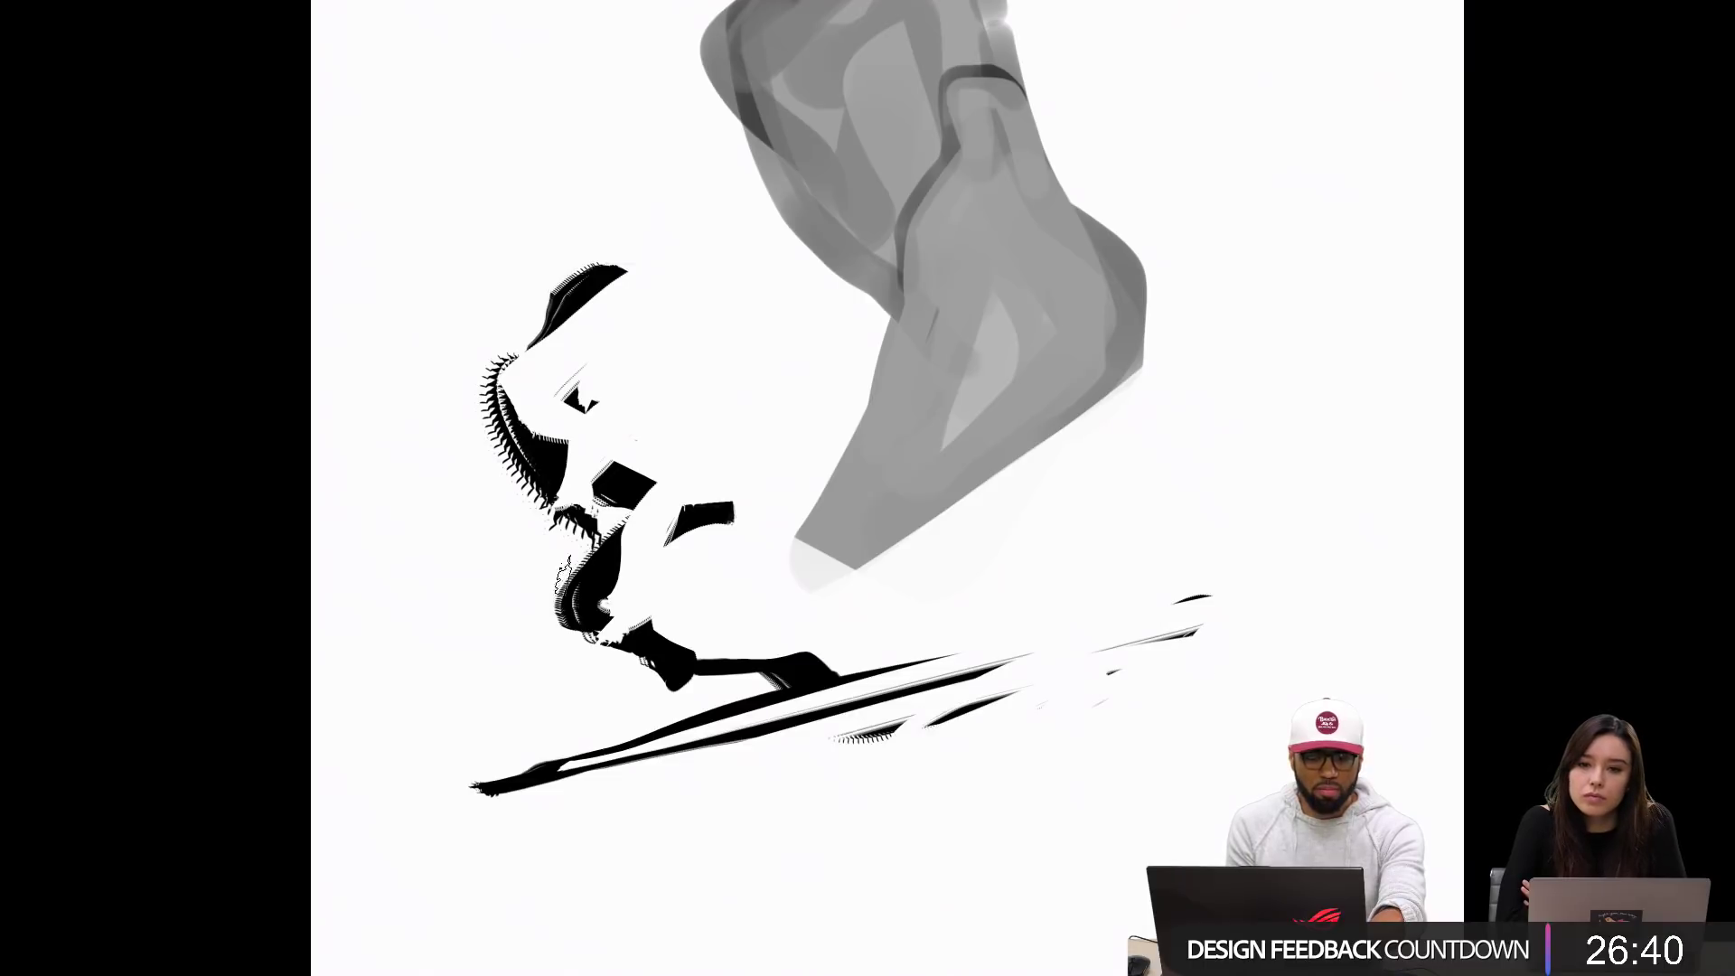
mouse_move(615, 512)
mouse_down()
mouse_move(512, 668)
mouse_move(530, 741)
mouse_up()
drag(552, 712, 652, 662)
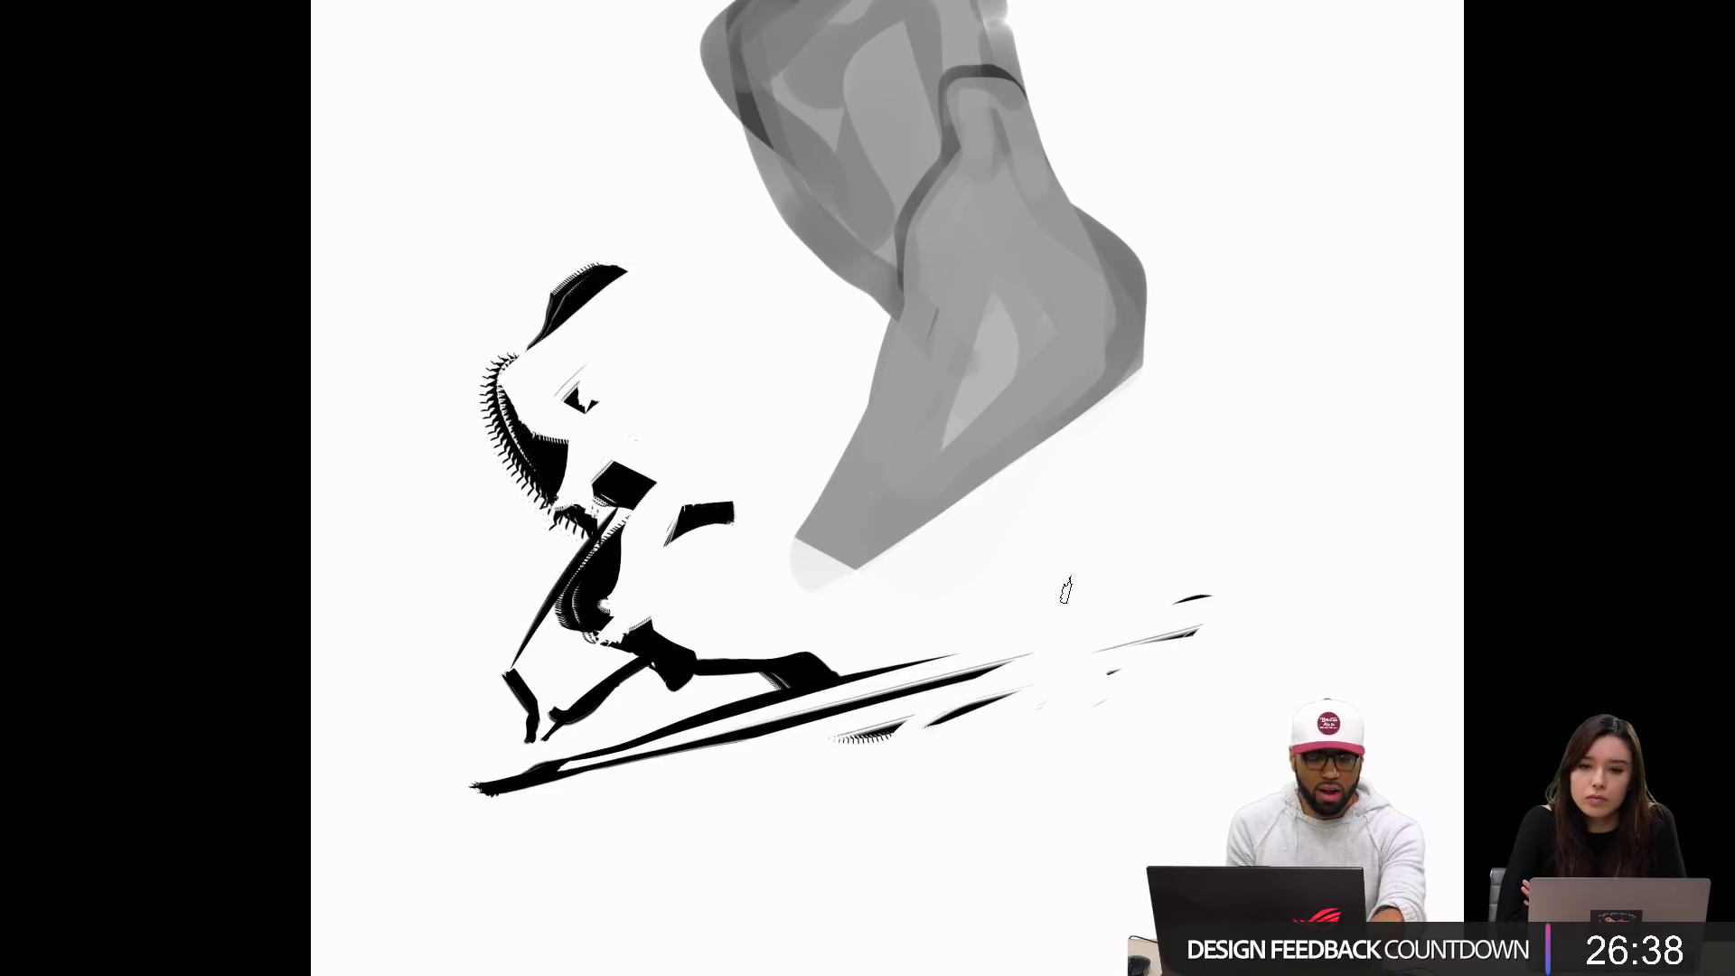
Step: Paint the black silhouette of a standing figure's head, torso and legs in the empty area below the slanted stroke
mouse_move(1033, 813)
mouse_down()
mouse_move(922, 445)
mouse_move(922, 499)
mouse_move(910, 411)
mouse_move(893, 447)
mouse_up()
mouse_move(886, 642)
mouse_down()
mouse_move(906, 473)
mouse_move(905, 514)
mouse_up()
scroll(909, 476, up, 2)
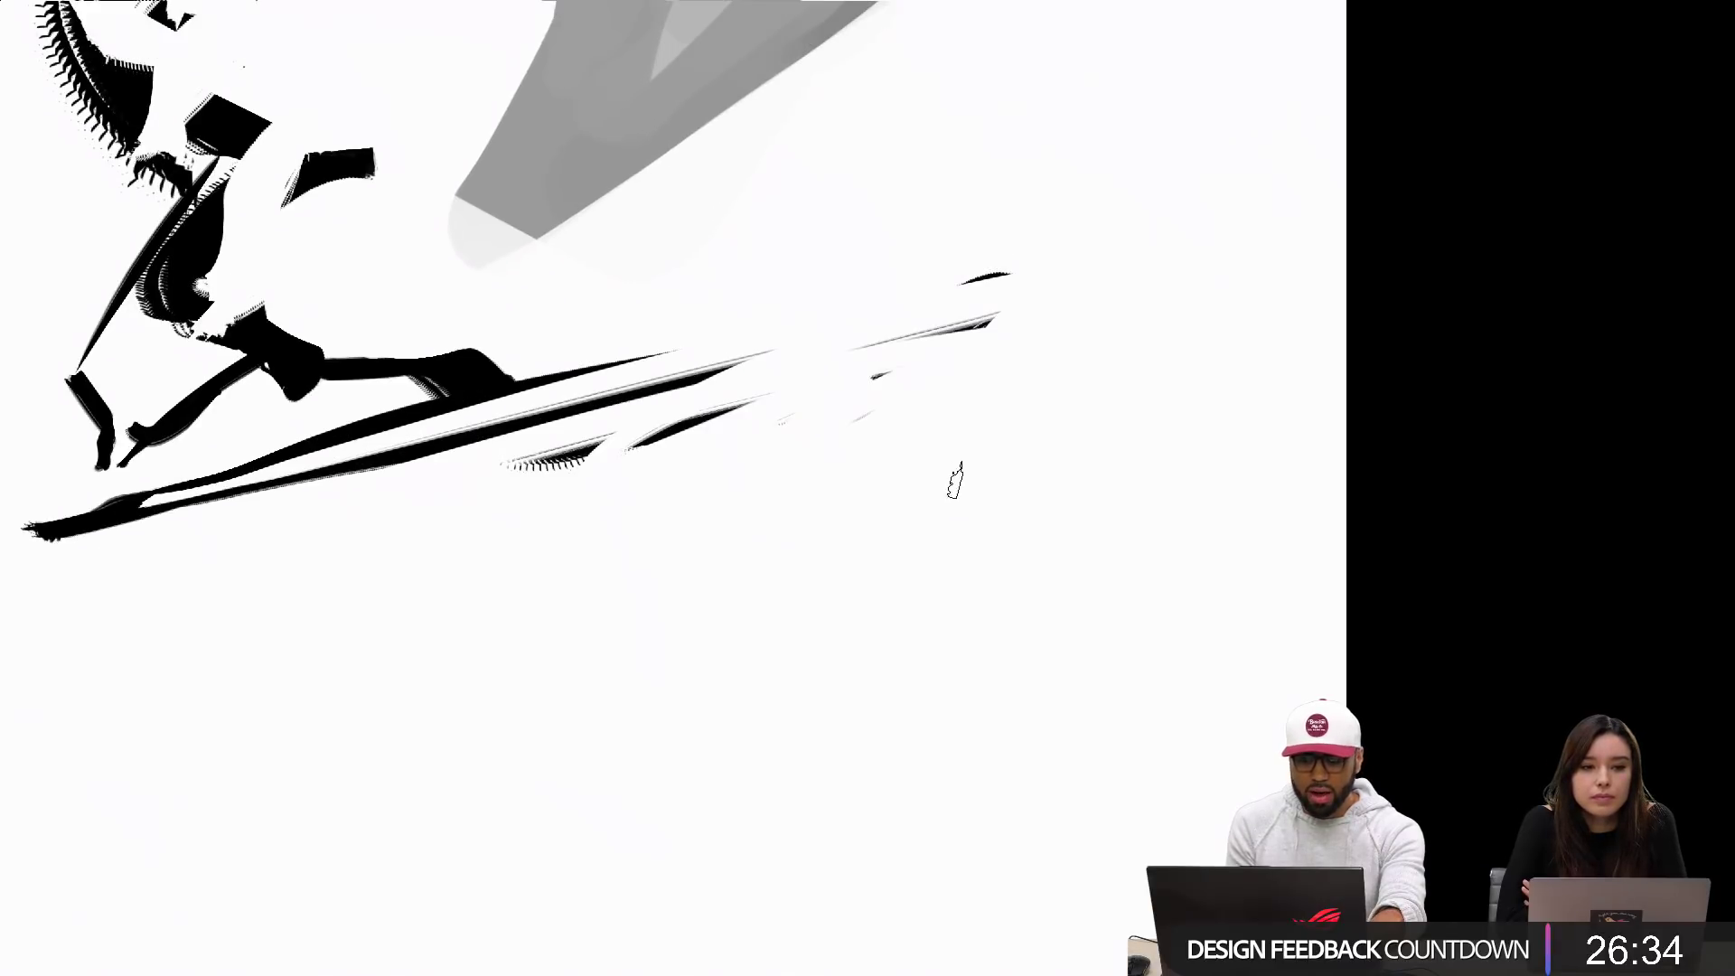
mouse_move(930, 455)
mouse_down()
mouse_move(894, 543)
mouse_move(967, 536)
mouse_move(895, 512)
mouse_move(907, 585)
mouse_move(969, 528)
mouse_move(968, 592)
mouse_move(984, 574)
mouse_move(909, 621)
mouse_move(959, 620)
mouse_move(937, 645)
mouse_move(945, 727)
mouse_move(924, 595)
mouse_up()
drag(894, 512, 900, 575)
mouse_move(944, 499)
mouse_down()
mouse_move(981, 664)
mouse_move(904, 624)
mouse_move(888, 704)
mouse_move(890, 673)
mouse_up()
drag(949, 531, 968, 623)
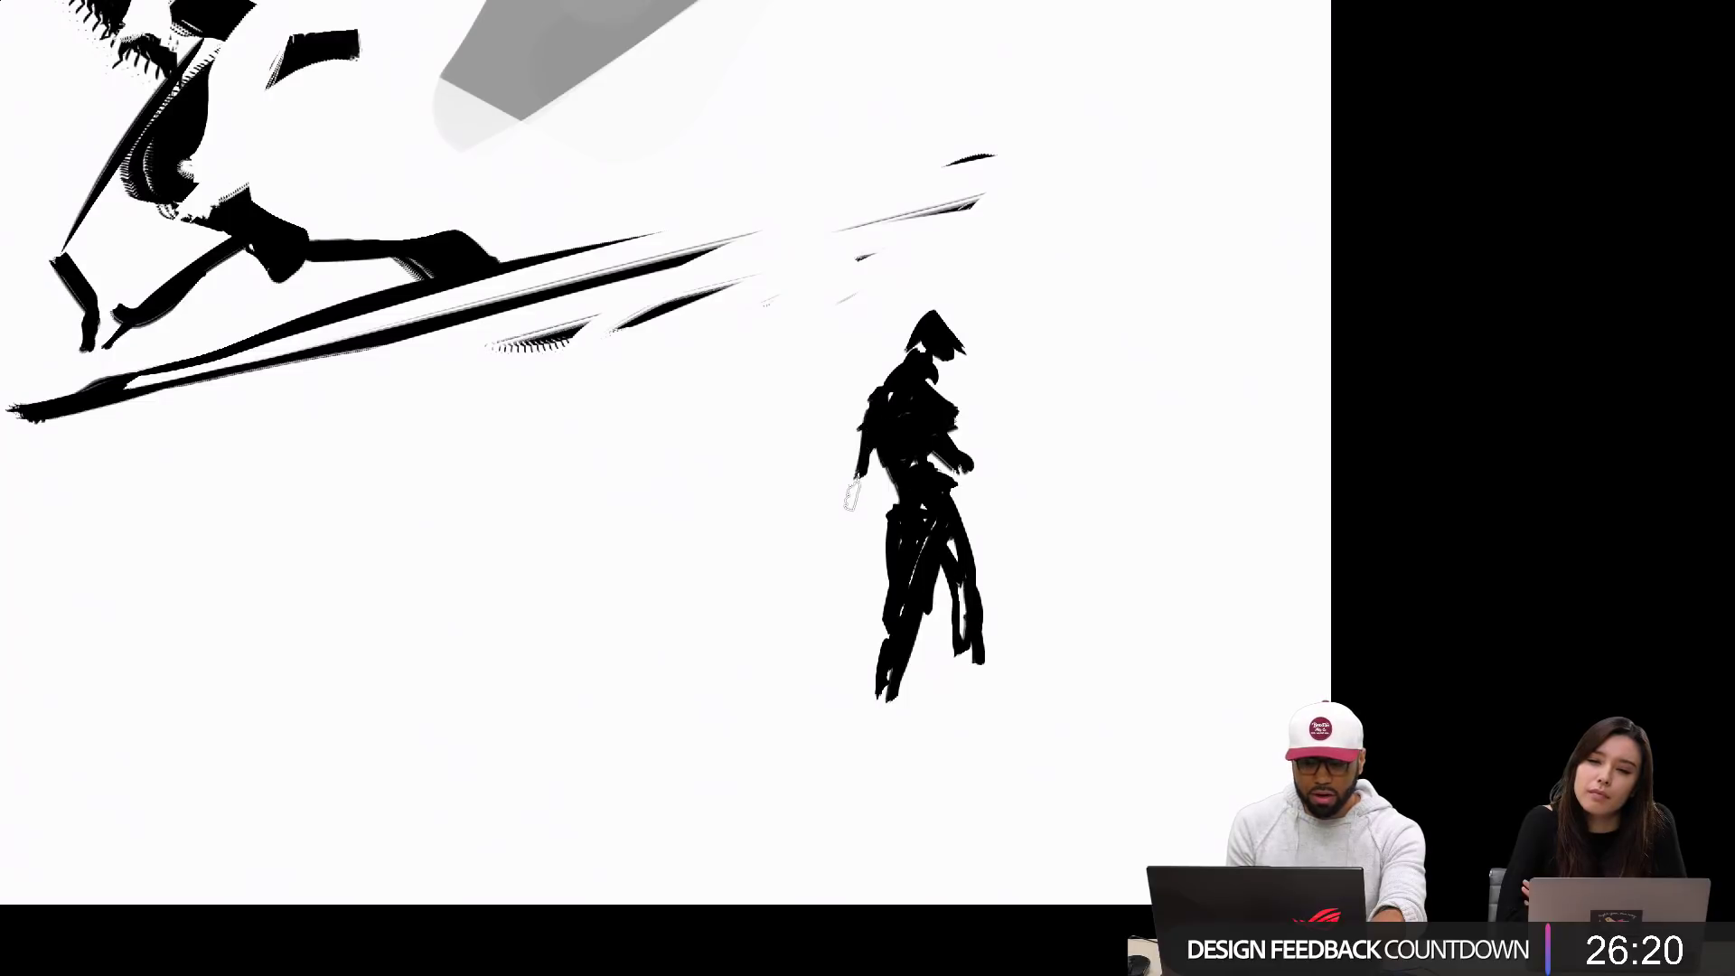
Step: Add both arms, a long beak-like brim with a pointed crest, and an outstretched pointed lower leg to the standing figure
drag(848, 524, 853, 562)
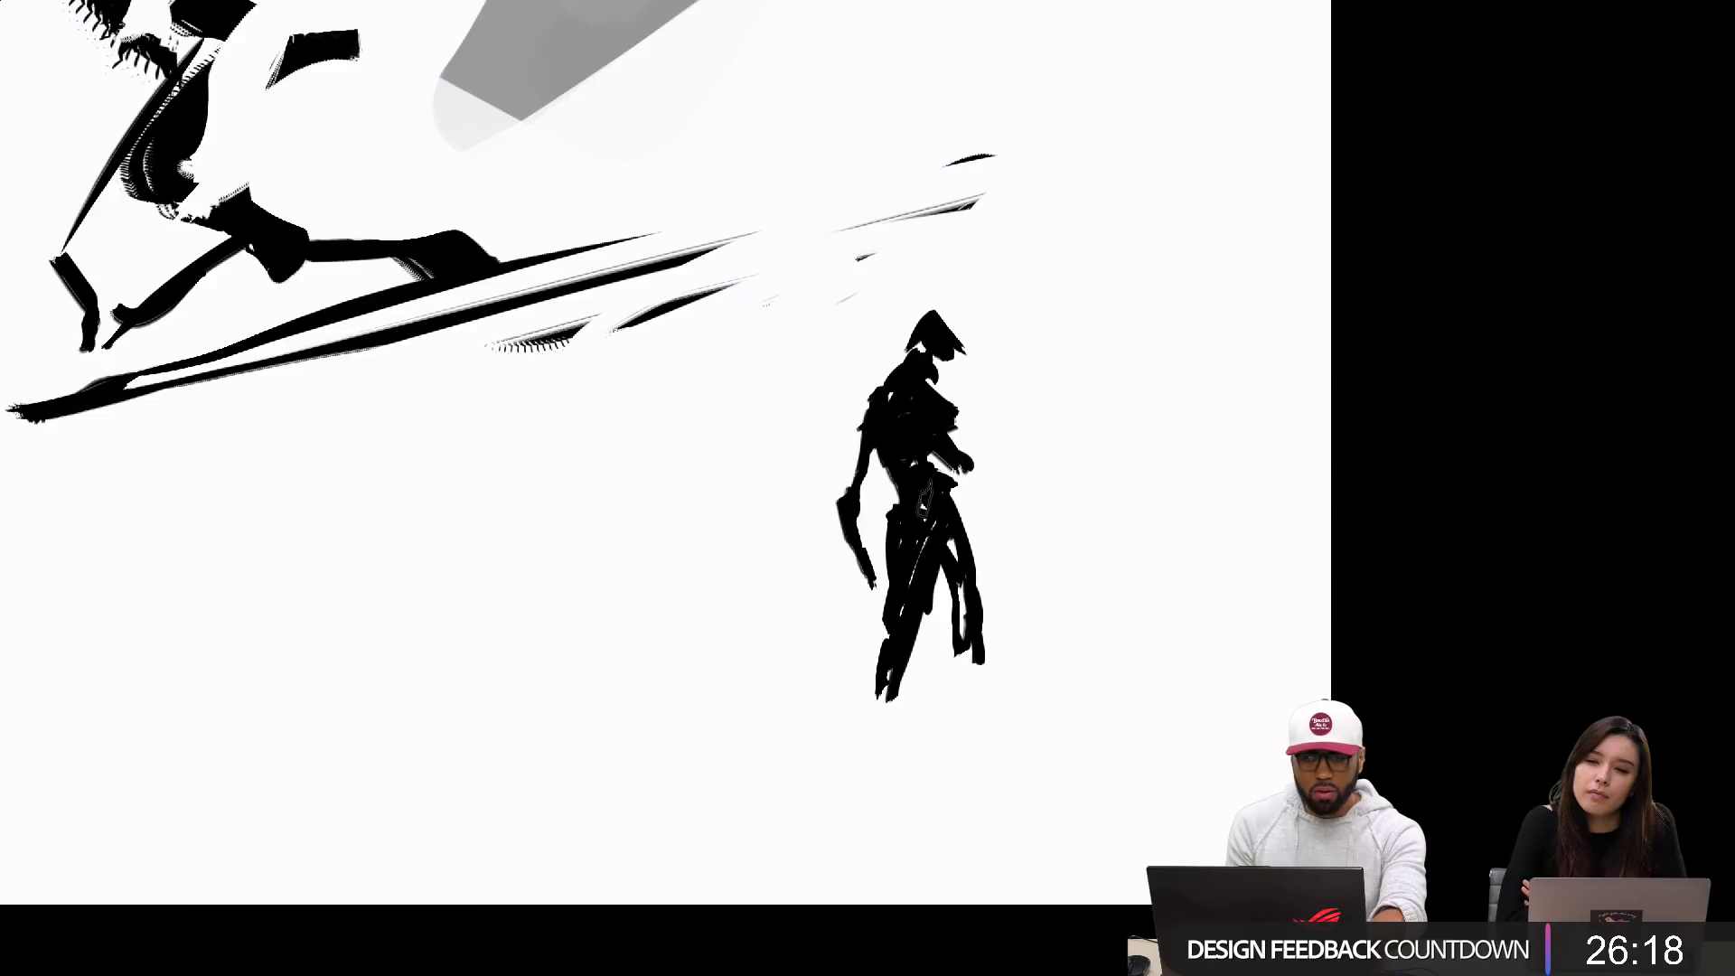
drag(973, 488, 1021, 587)
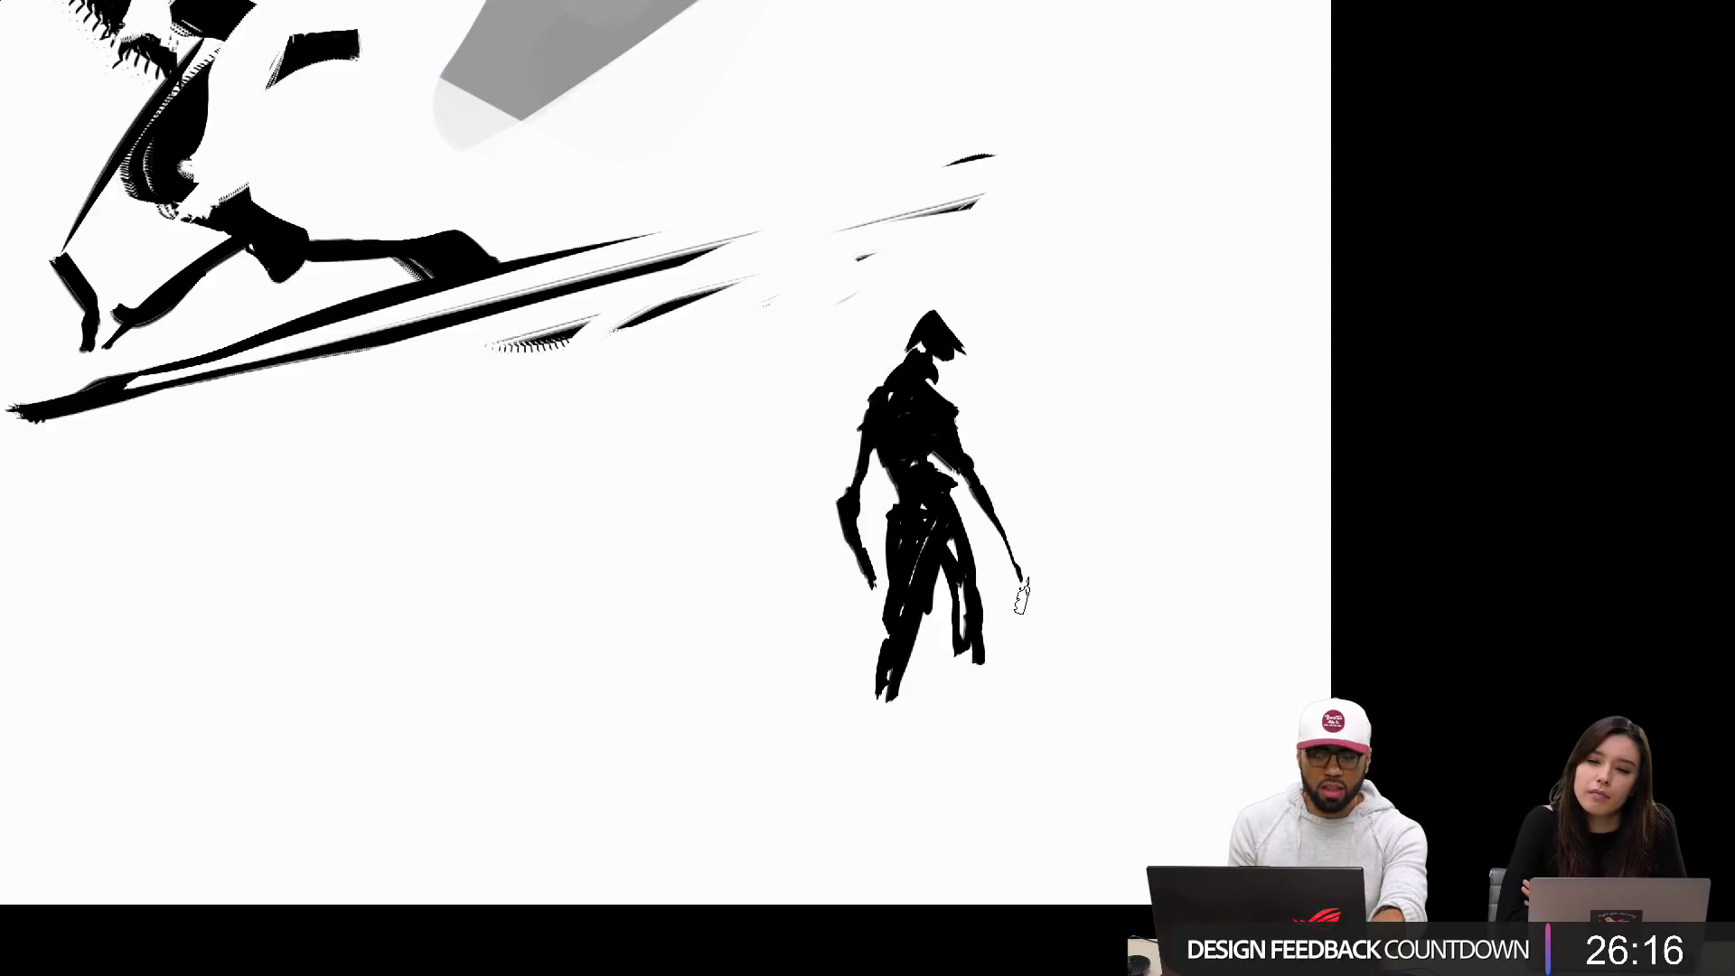
mouse_move(927, 368)
mouse_down()
mouse_move(944, 336)
mouse_move(994, 370)
mouse_move(980, 375)
mouse_up()
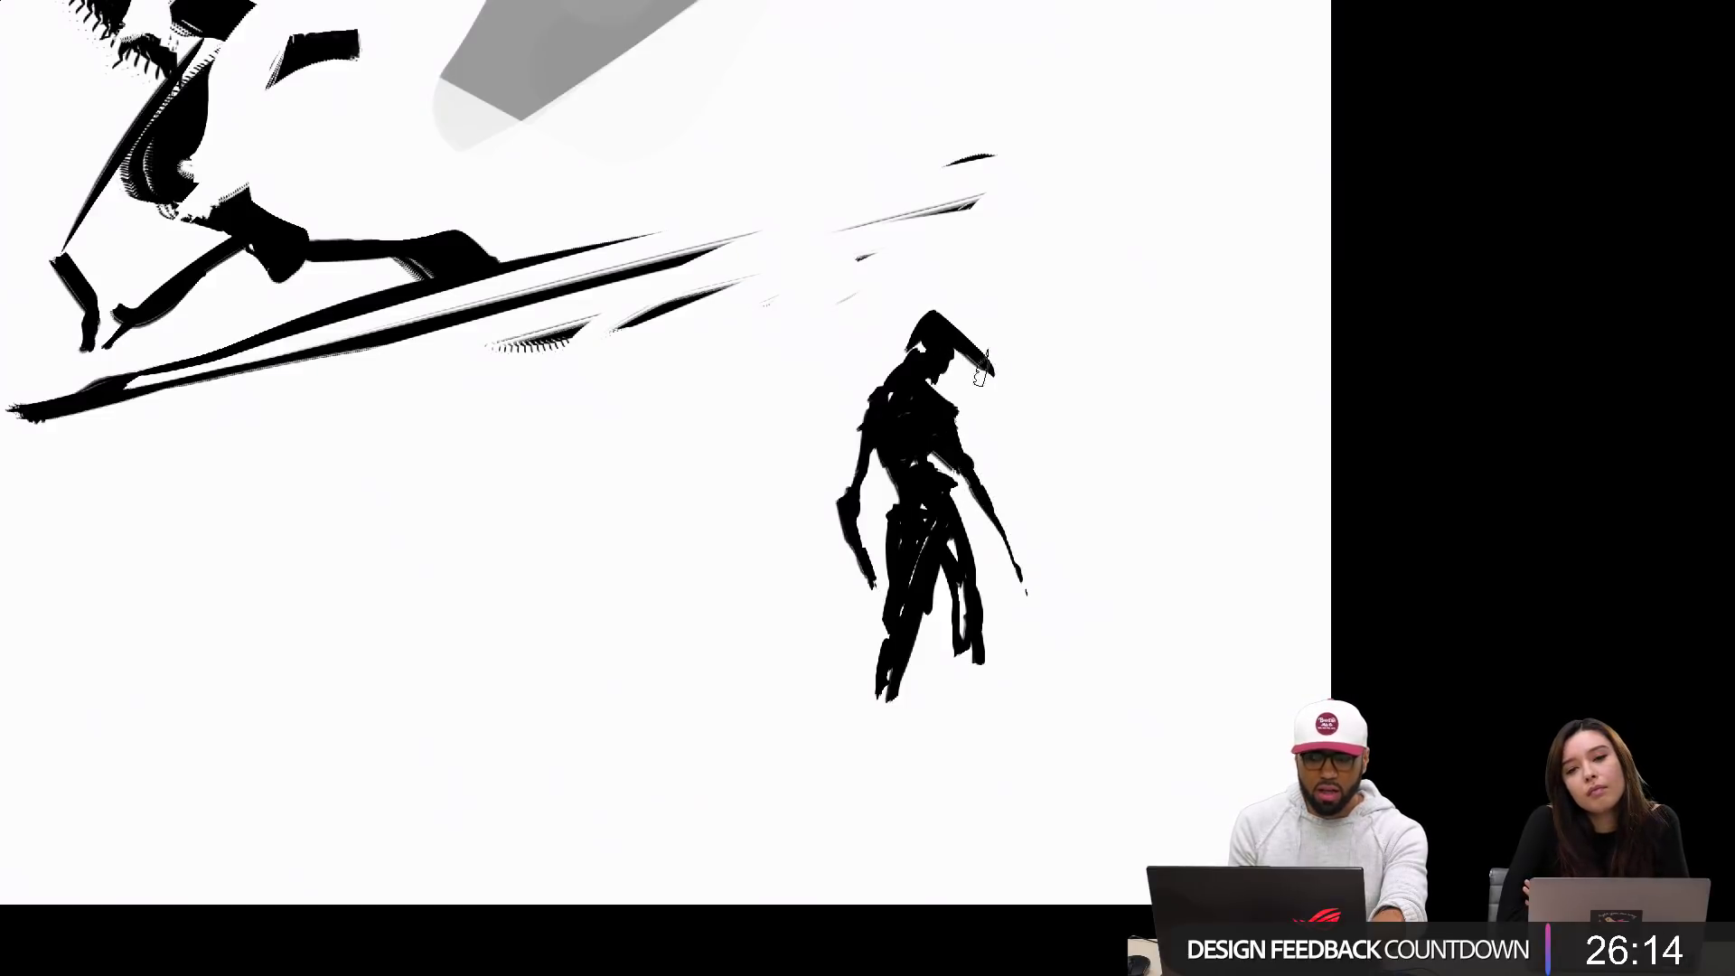
drag(907, 314, 938, 323)
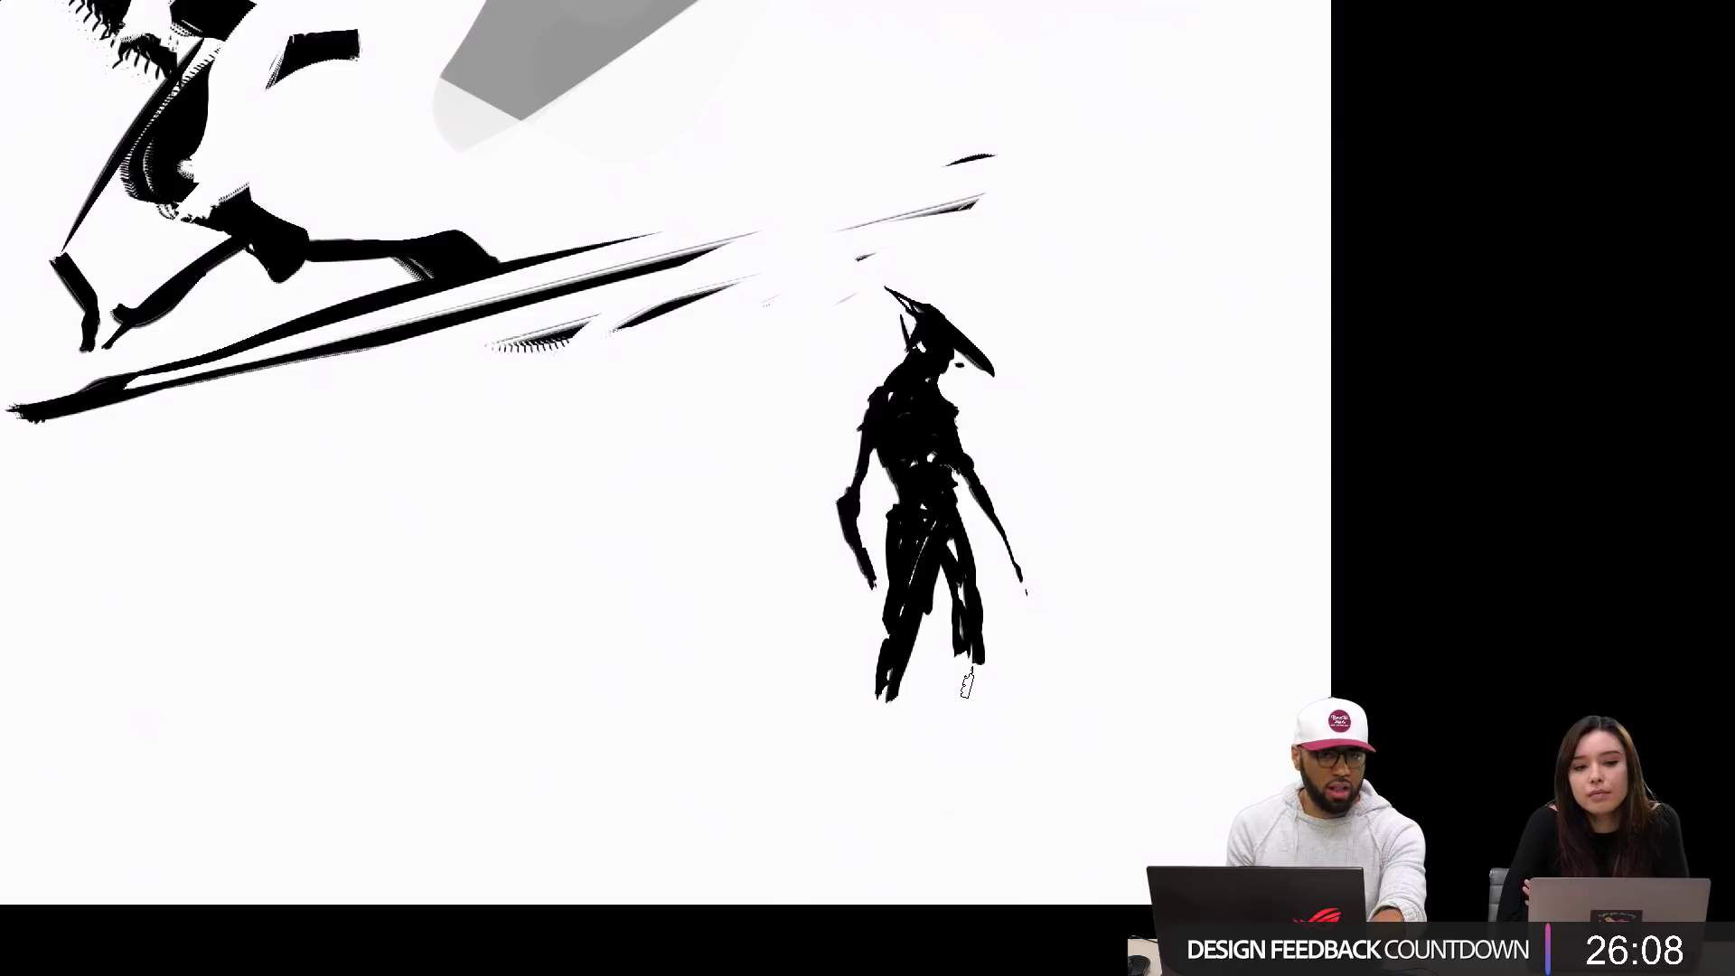
drag(958, 546, 1021, 734)
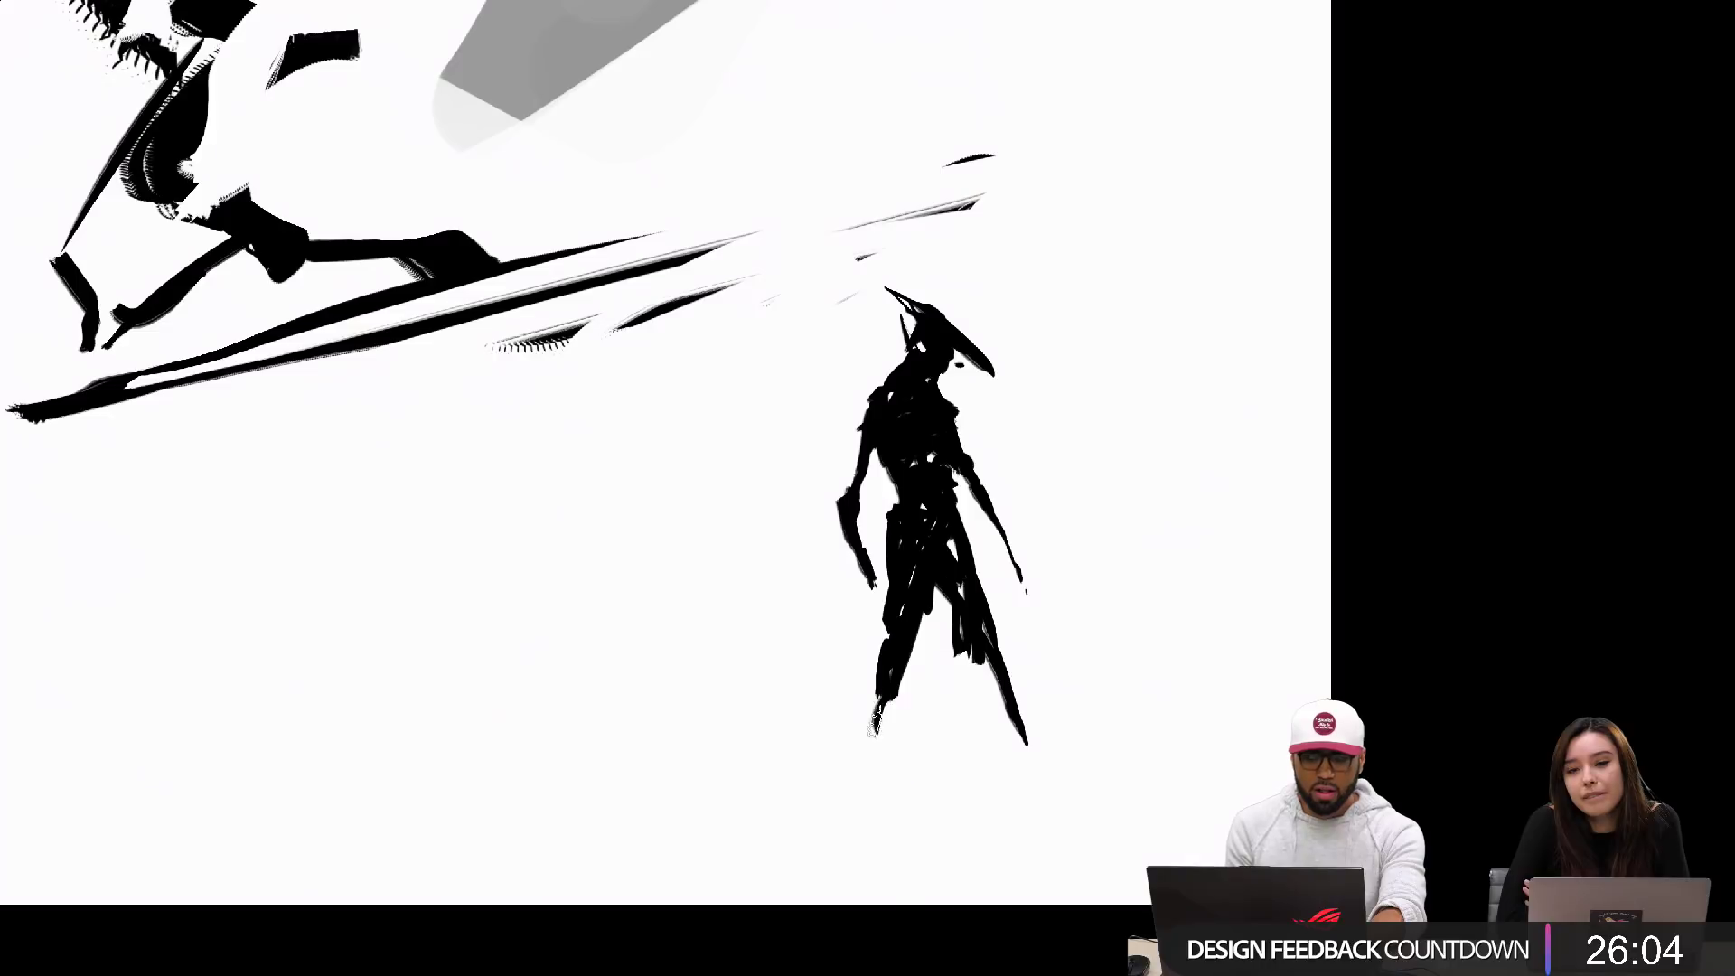
Step: Choose a 25 px round brush from the Drawing set and paint a rounded black upper-body silhouette beside the standing figure
drag(863, 614, 996, 611)
right_click(868, 590)
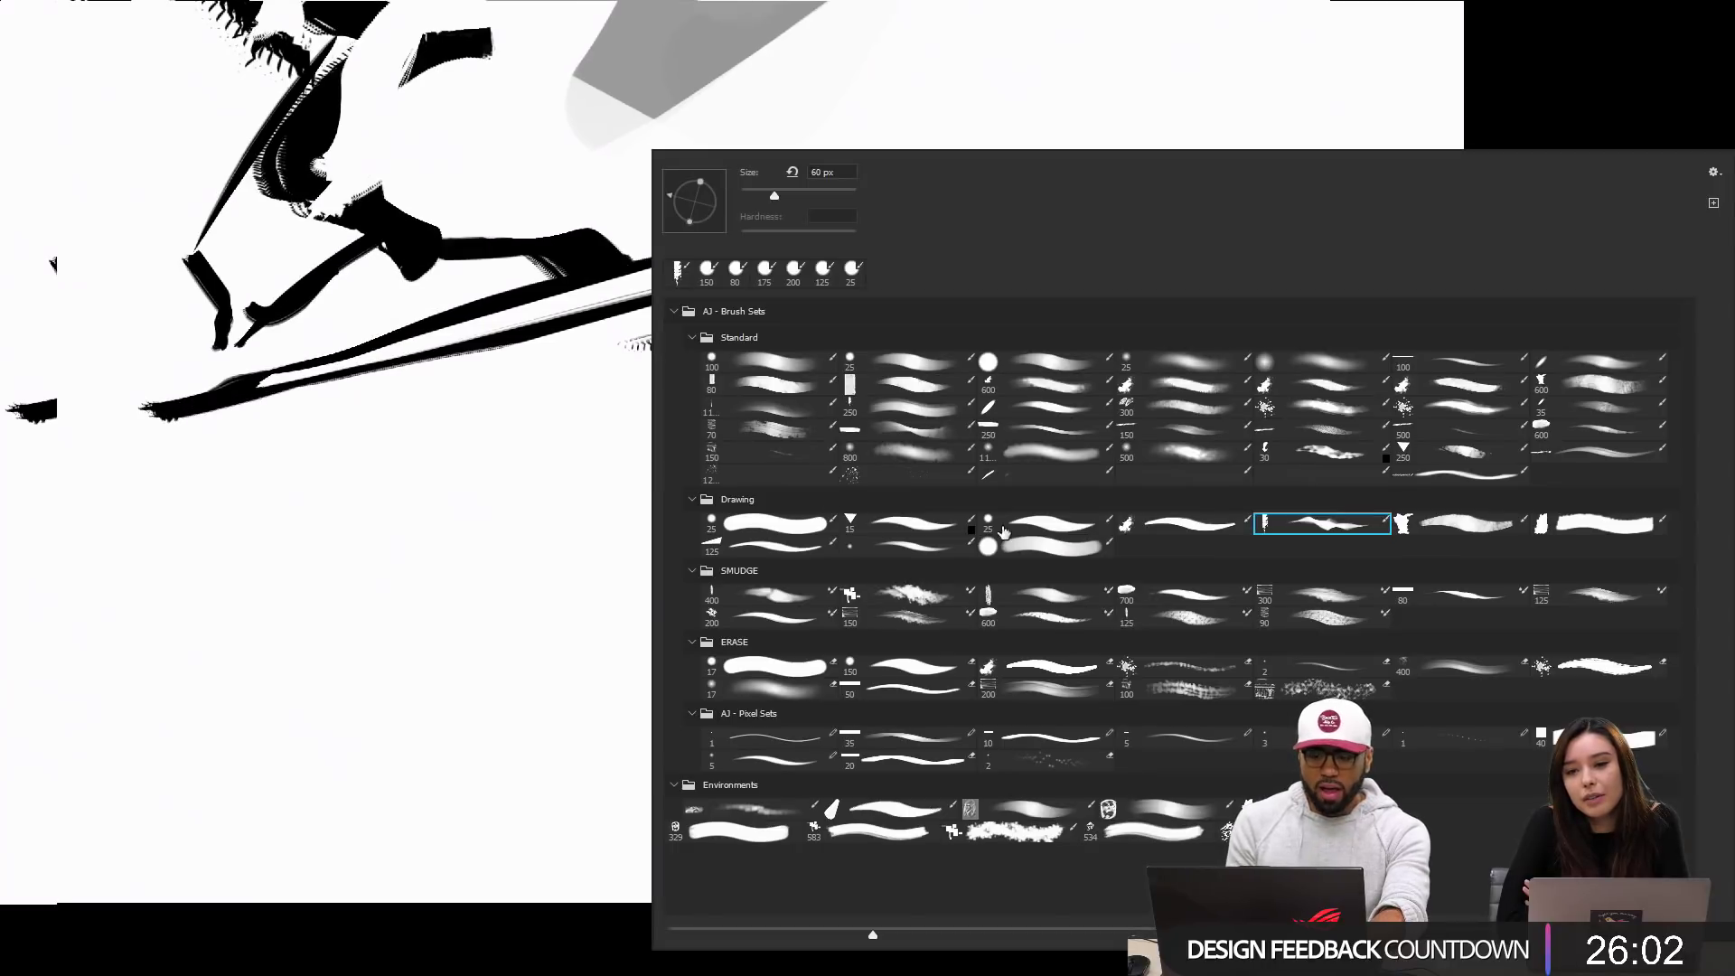
click(784, 537)
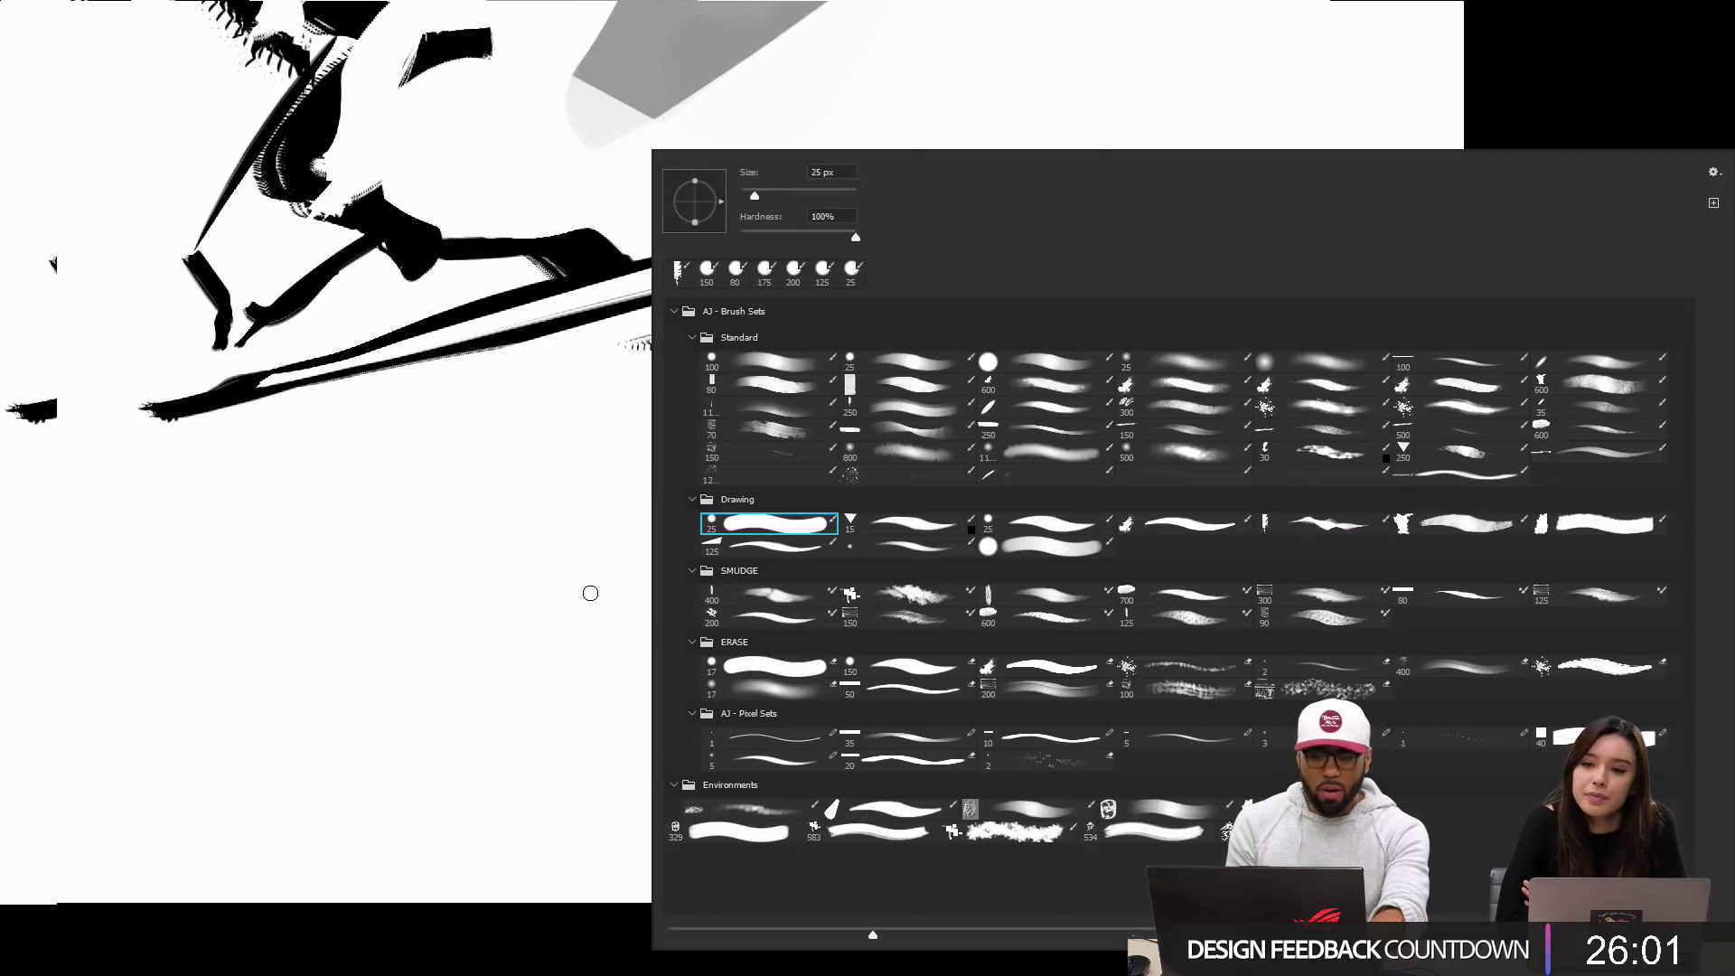
click(1082, 529)
click(459, 593)
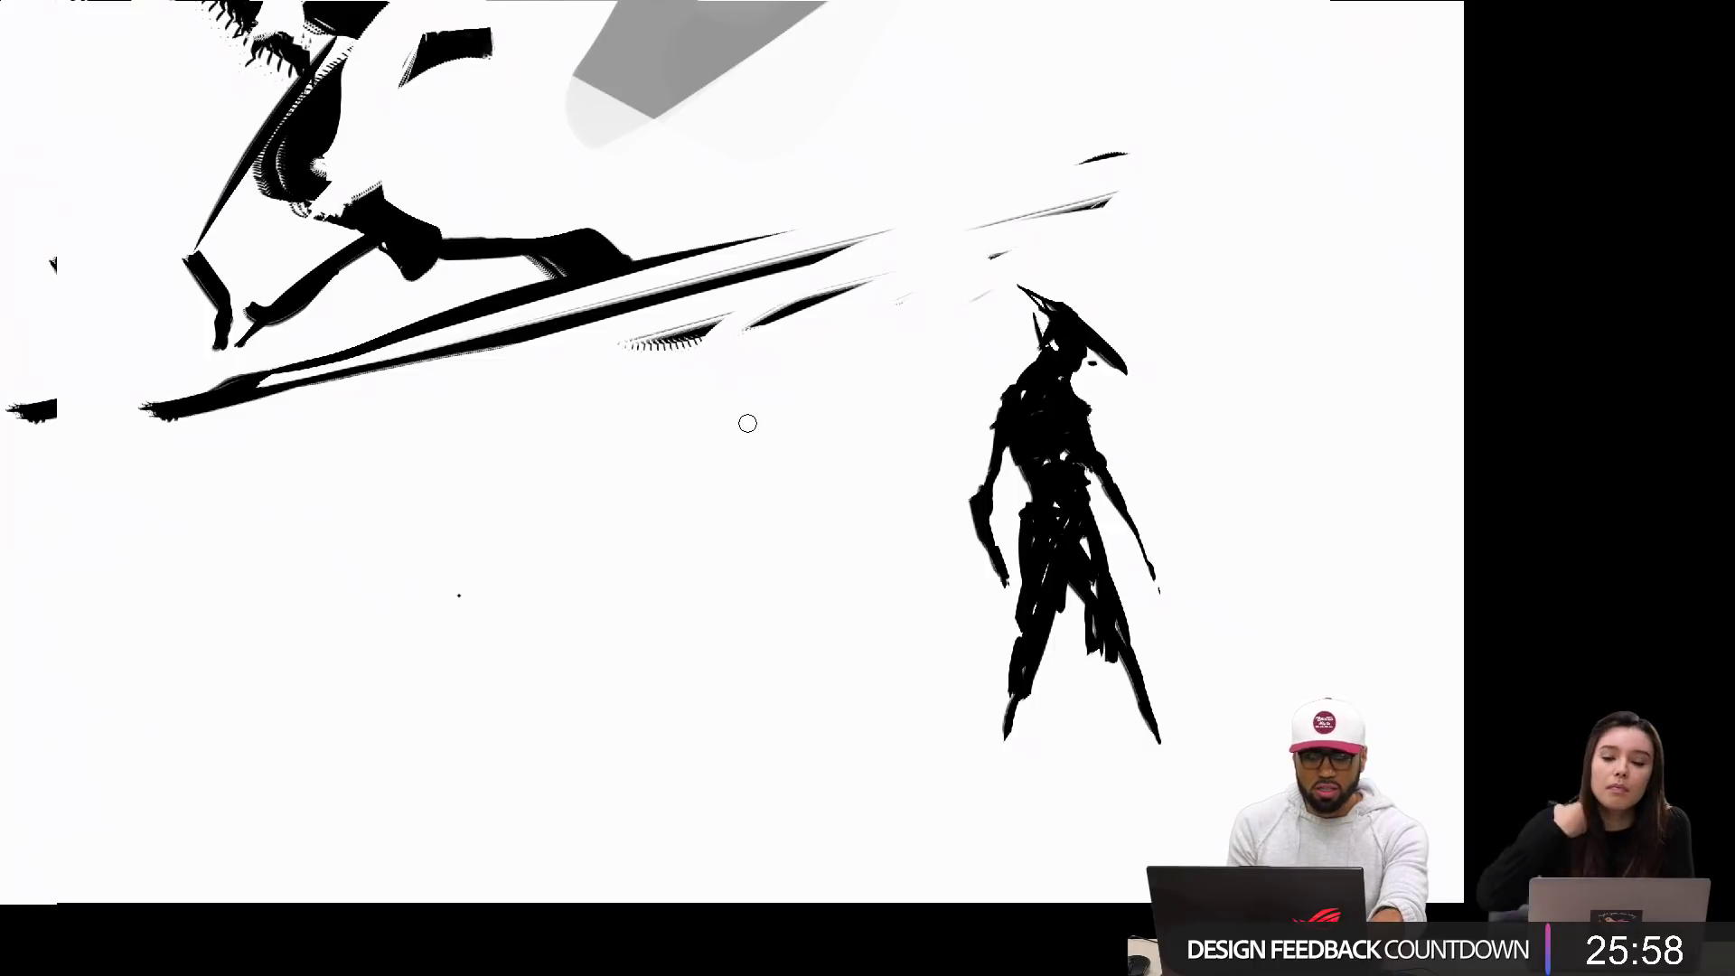
mouse_move(747, 422)
mouse_down()
mouse_move(792, 362)
mouse_move(793, 409)
mouse_move(759, 429)
mouse_move(763, 407)
mouse_move(738, 449)
mouse_move(786, 410)
mouse_move(806, 429)
mouse_move(759, 427)
mouse_move(741, 467)
mouse_move(764, 440)
mouse_move(760, 515)
mouse_move(766, 451)
mouse_move(748, 484)
mouse_move(795, 493)
mouse_up()
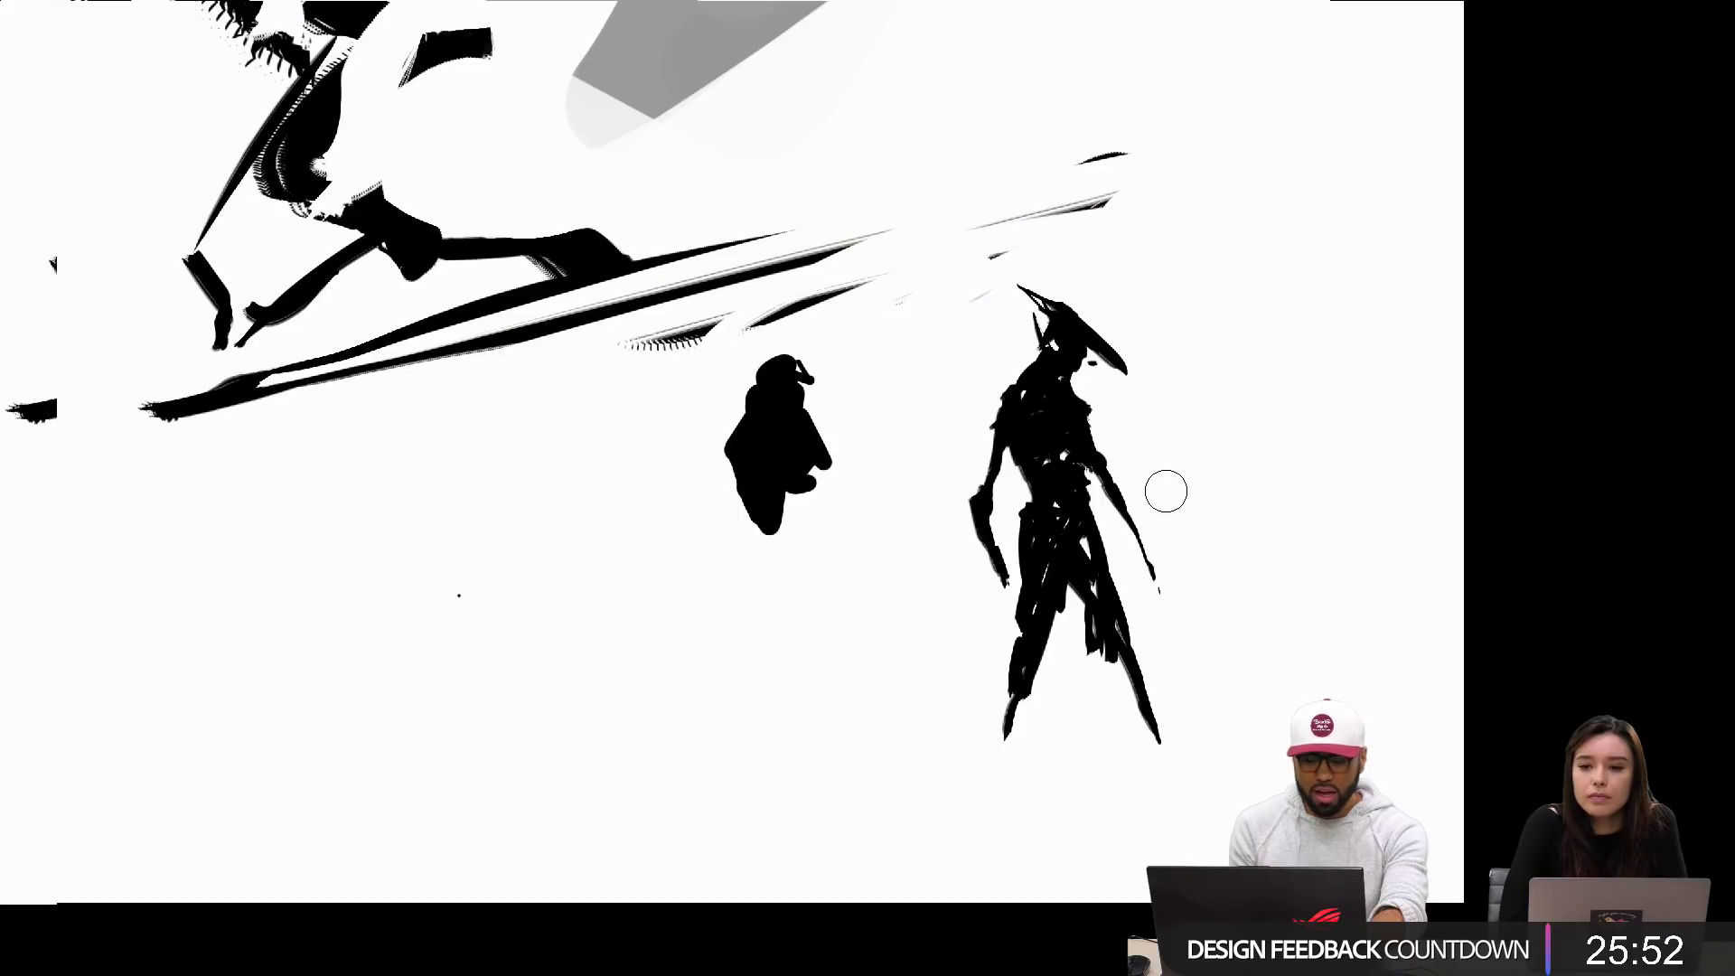
mouse_move(1088, 497)
mouse_down()
mouse_move(1113, 549)
mouse_move(971, 463)
mouse_up()
key(ctrl+z)
key(ctrl+z)
Step: Fill out the standing figure's shoulders, upper arm and chest with solid black round-brush strokes
drag(1099, 443, 865, 413)
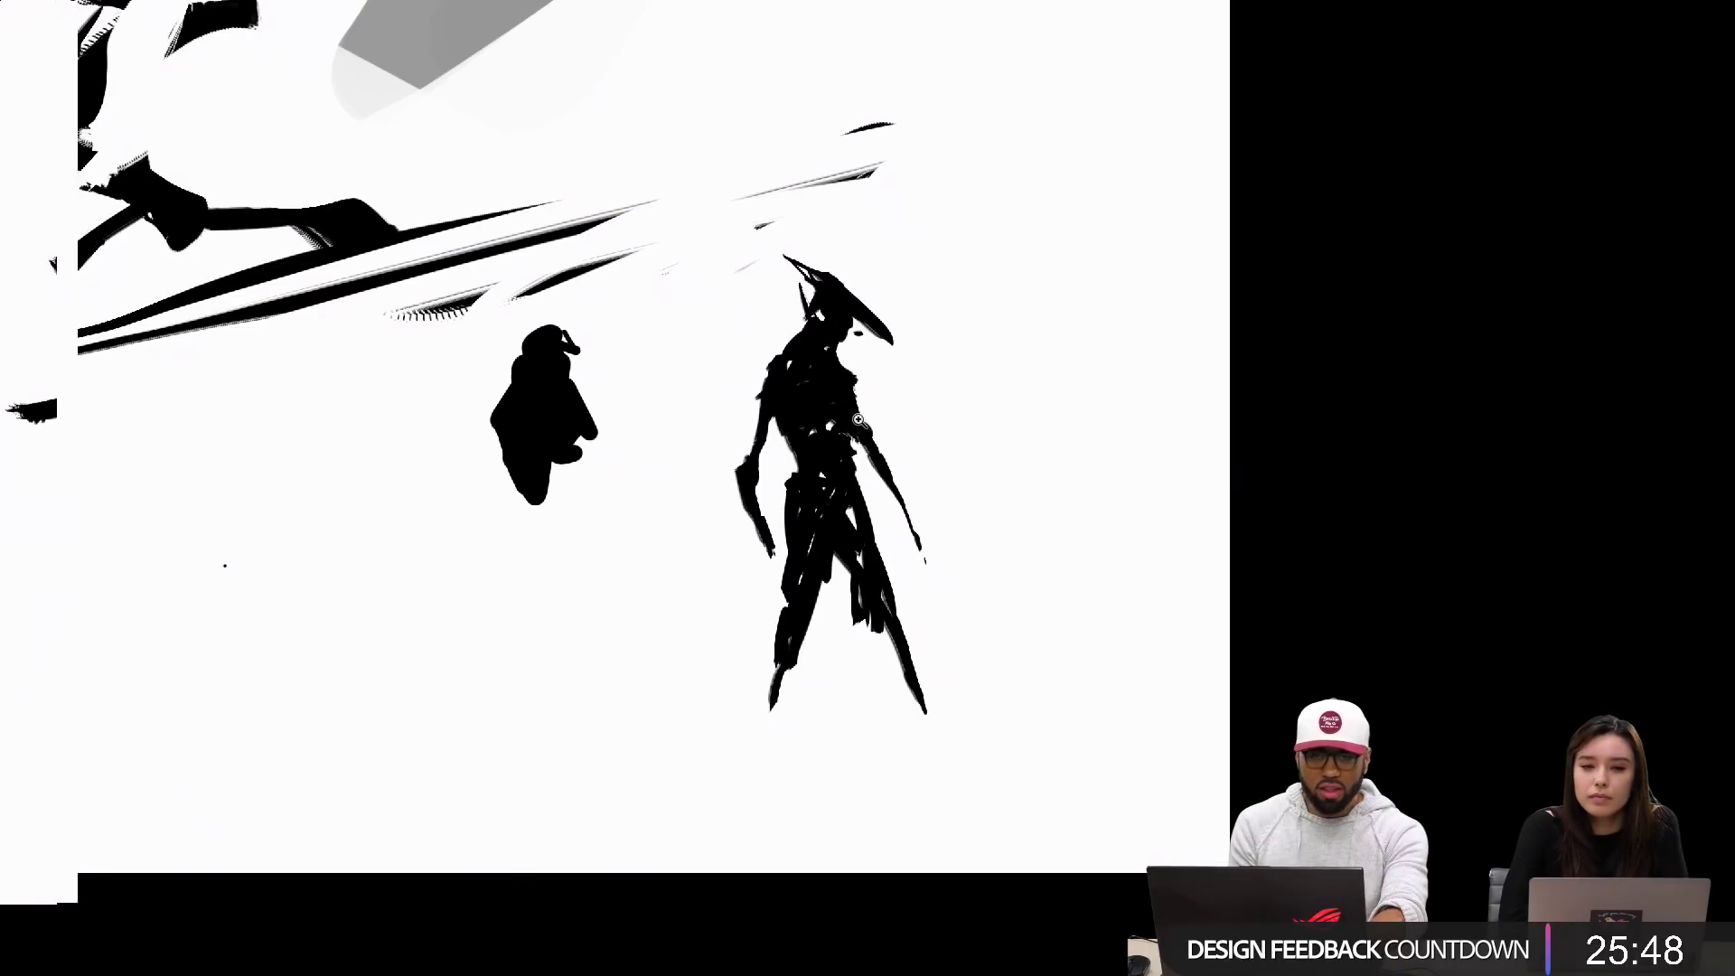
click(868, 417)
mouse_move(750, 322)
mouse_down()
mouse_move(692, 374)
mouse_move(684, 475)
mouse_up()
drag(703, 357, 675, 481)
key(ctrl+z)
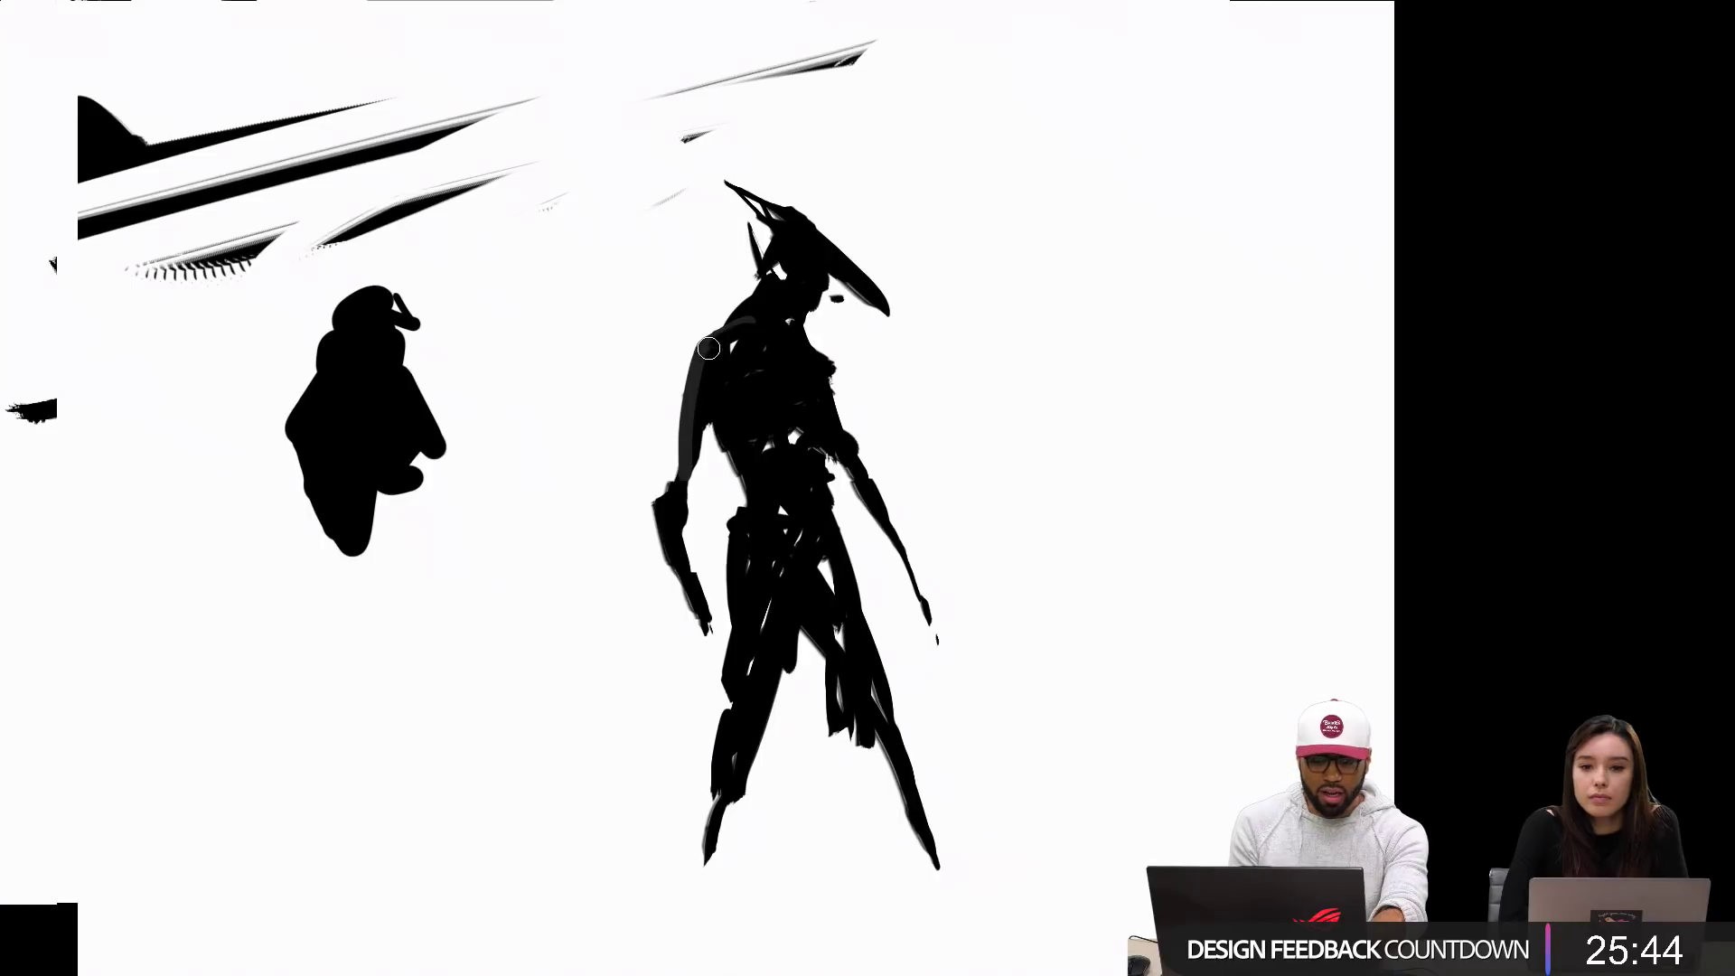
mouse_move(708, 347)
mouse_down()
mouse_move(678, 444)
mouse_move(691, 351)
mouse_move(756, 335)
mouse_move(730, 361)
mouse_move(701, 348)
mouse_move(732, 327)
mouse_move(740, 344)
mouse_move(683, 383)
mouse_move(780, 389)
mouse_move(790, 327)
mouse_move(830, 370)
mouse_move(864, 498)
mouse_up()
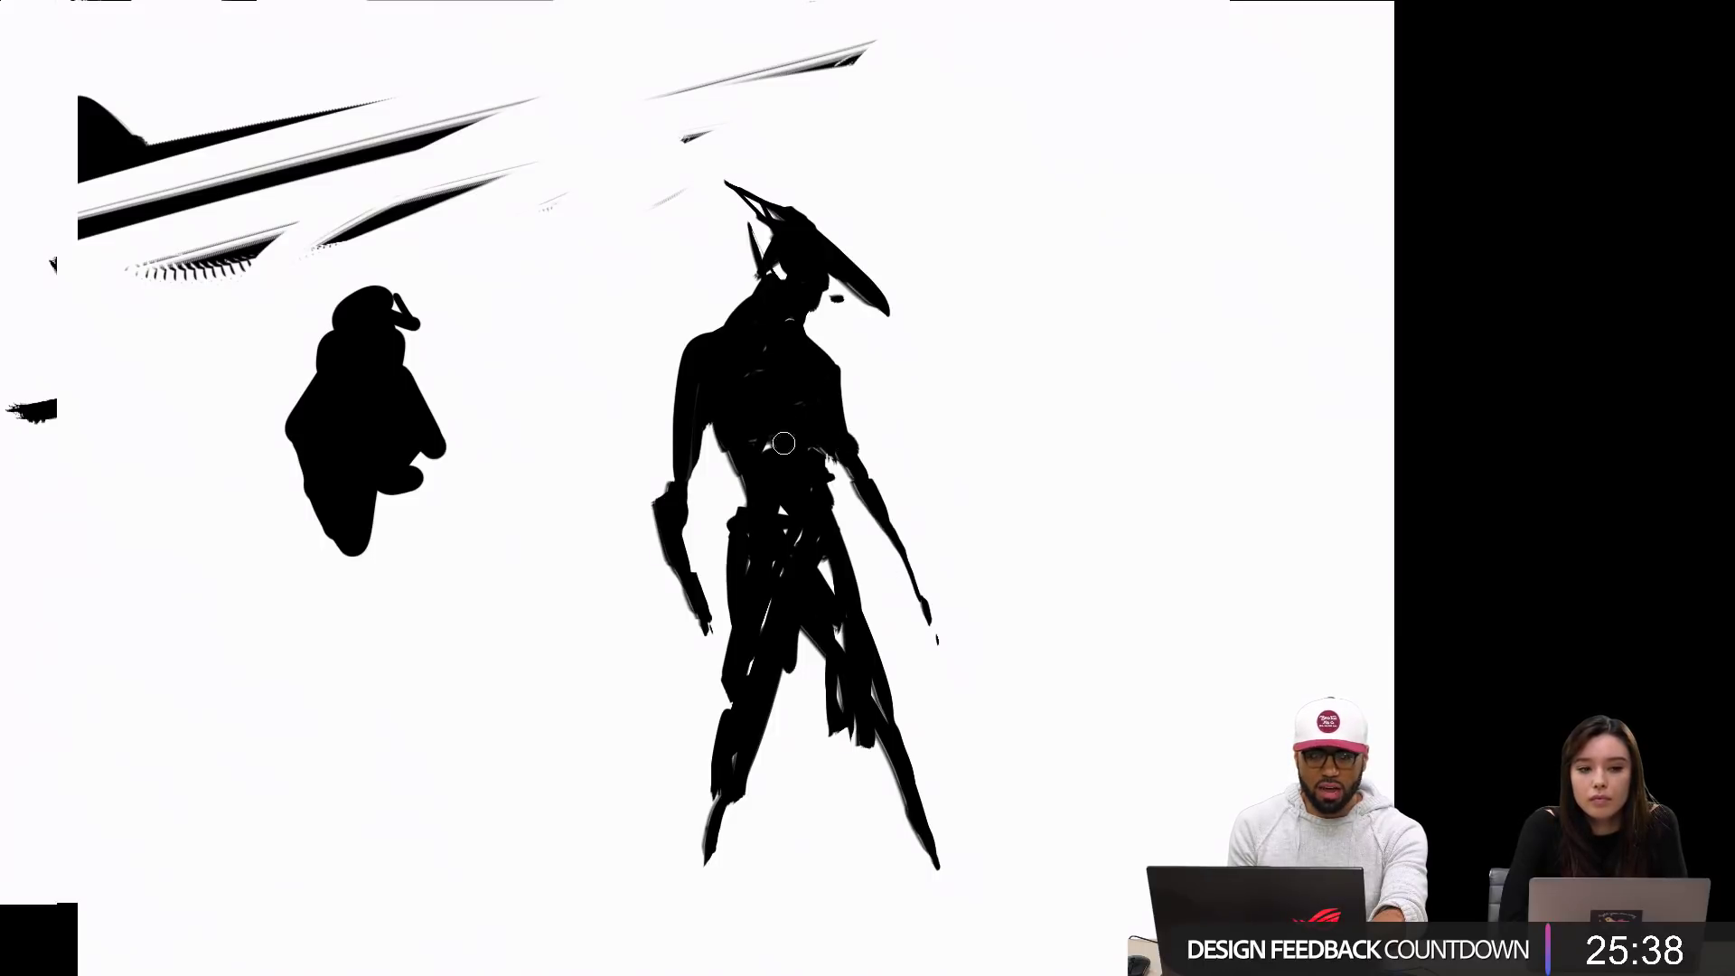
Step: Thicken the standing figure's legs, extend both feet to sharp points and reinforce the outstretched forearm
mouse_move(732, 525)
mouse_down()
mouse_move(745, 669)
mouse_move(741, 526)
mouse_move(711, 827)
mouse_up()
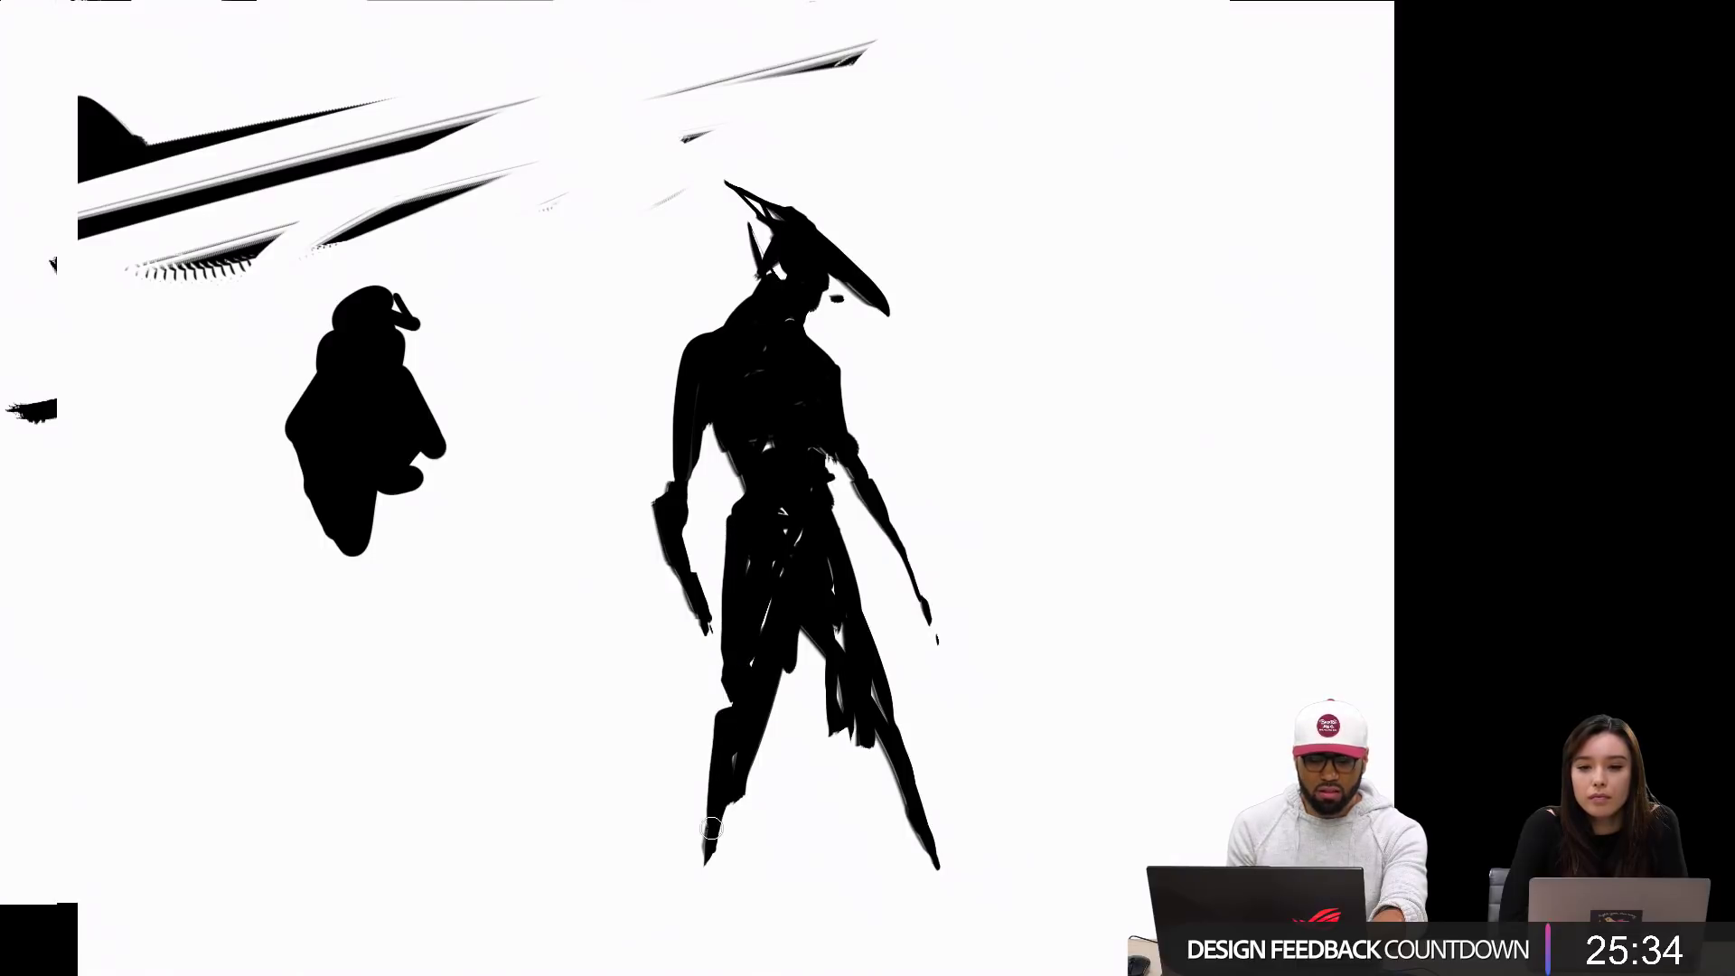
mouse_move(699, 901)
mouse_down()
mouse_move(697, 923)
mouse_move(727, 800)
mouse_up()
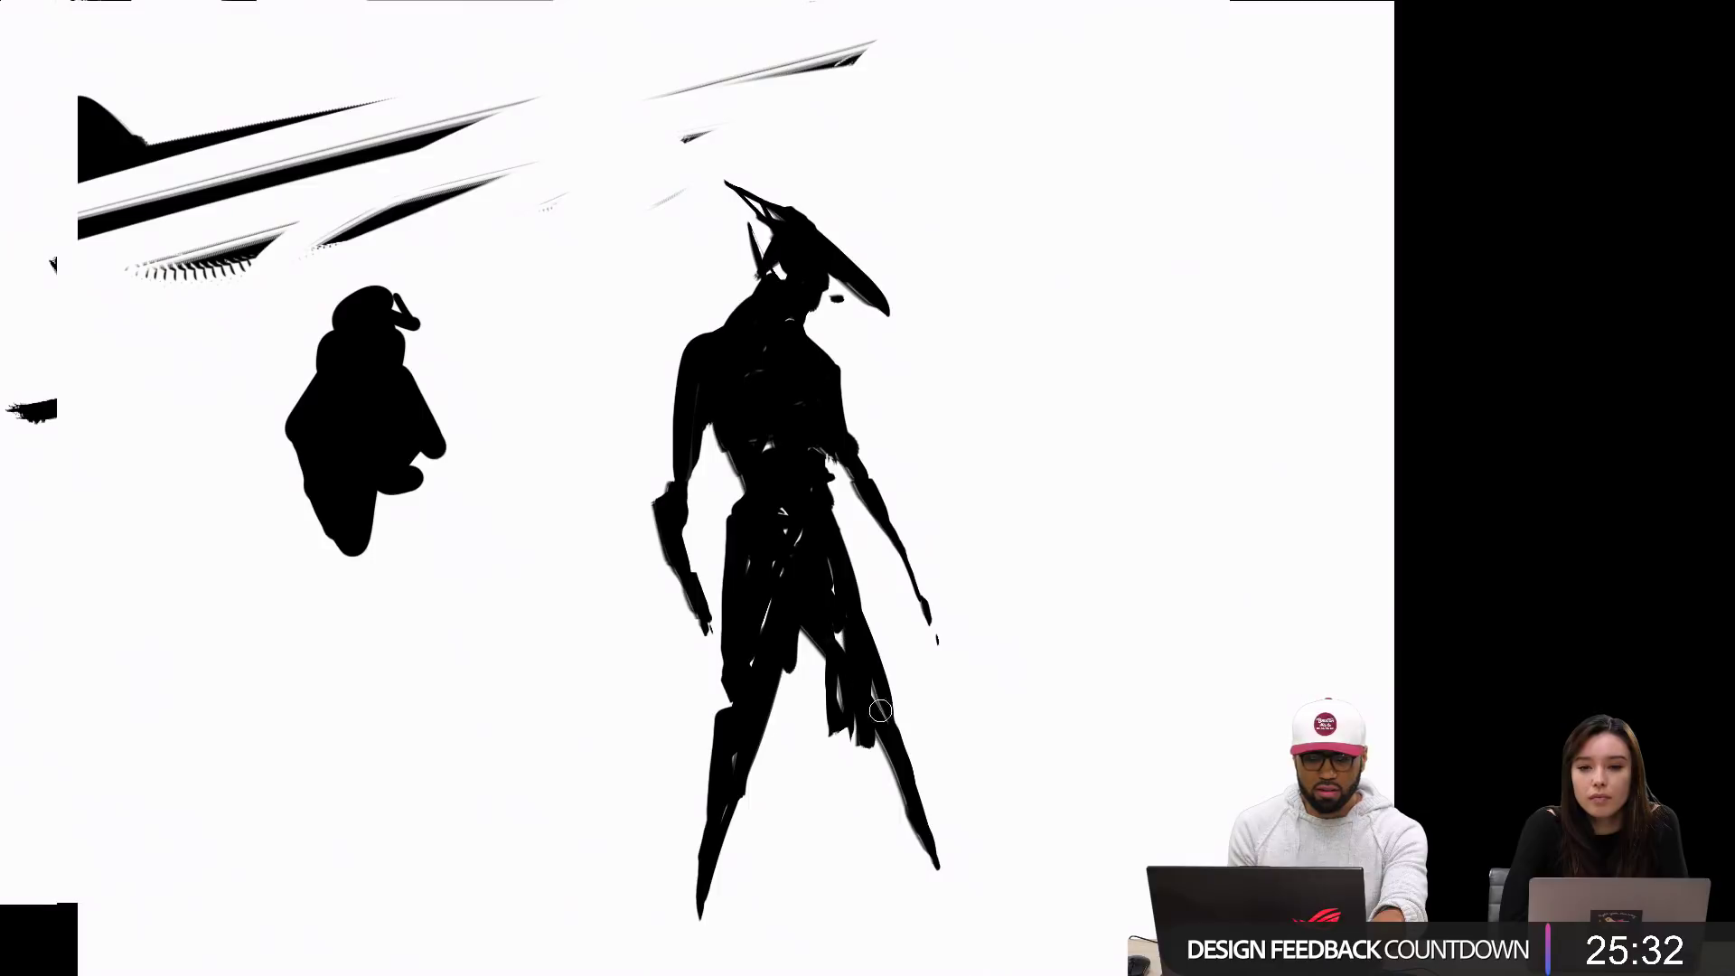
drag(891, 767, 931, 876)
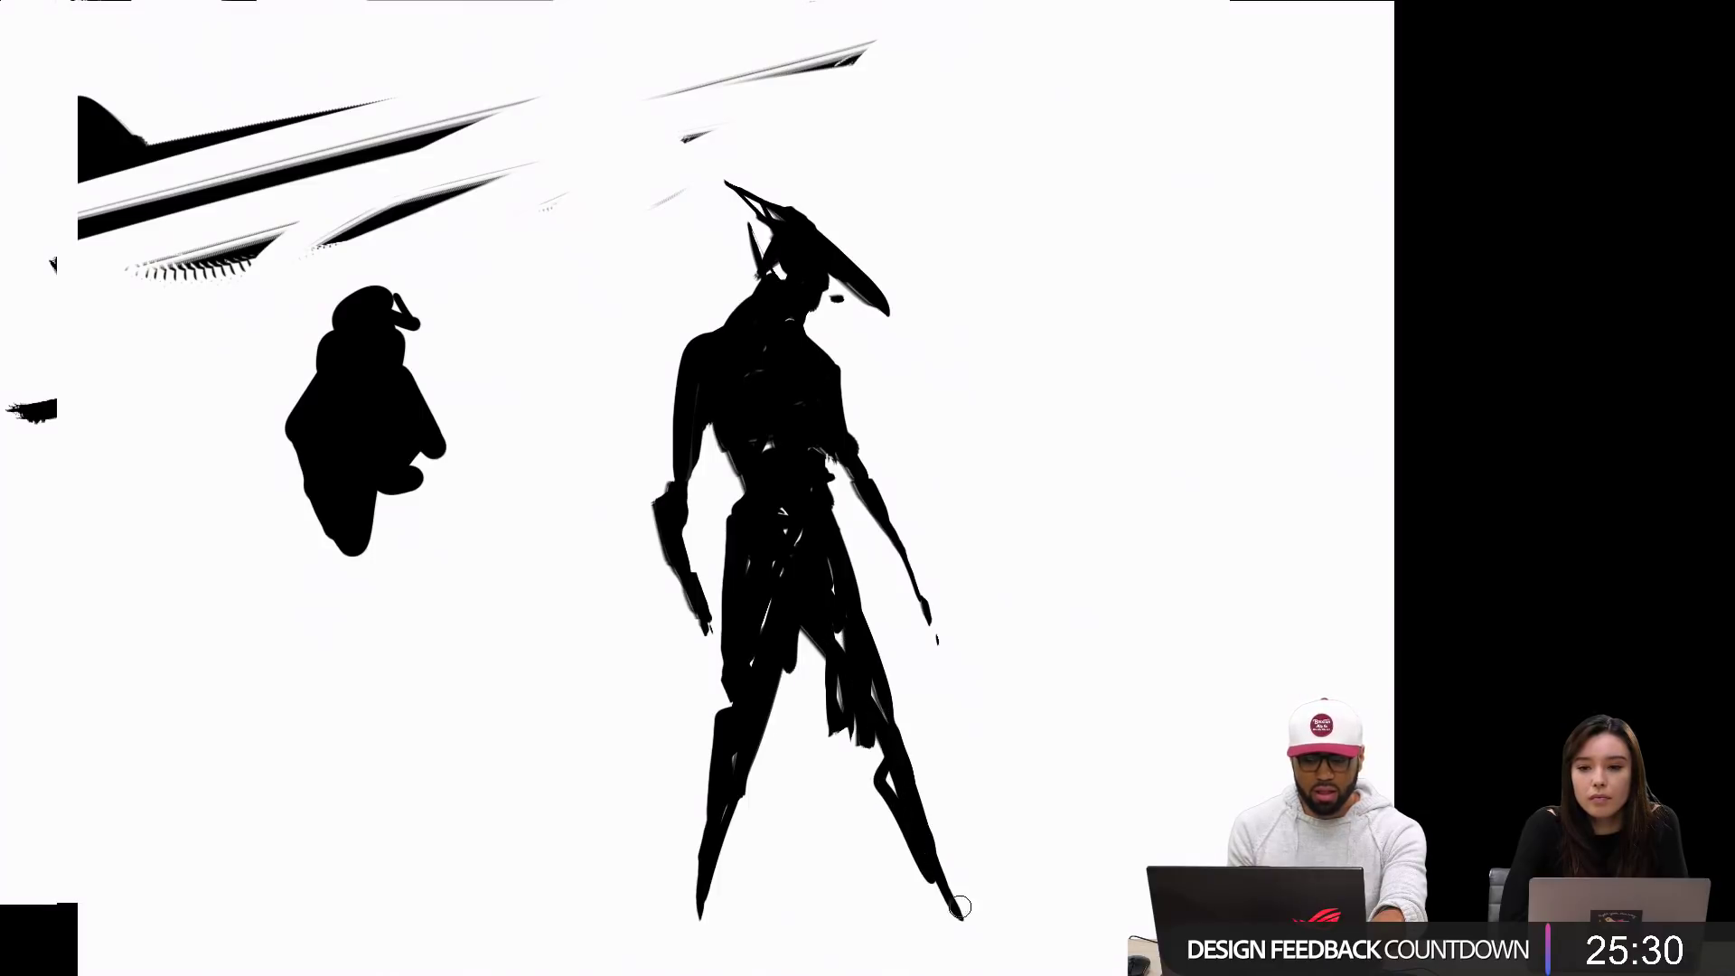
drag(853, 502, 940, 658)
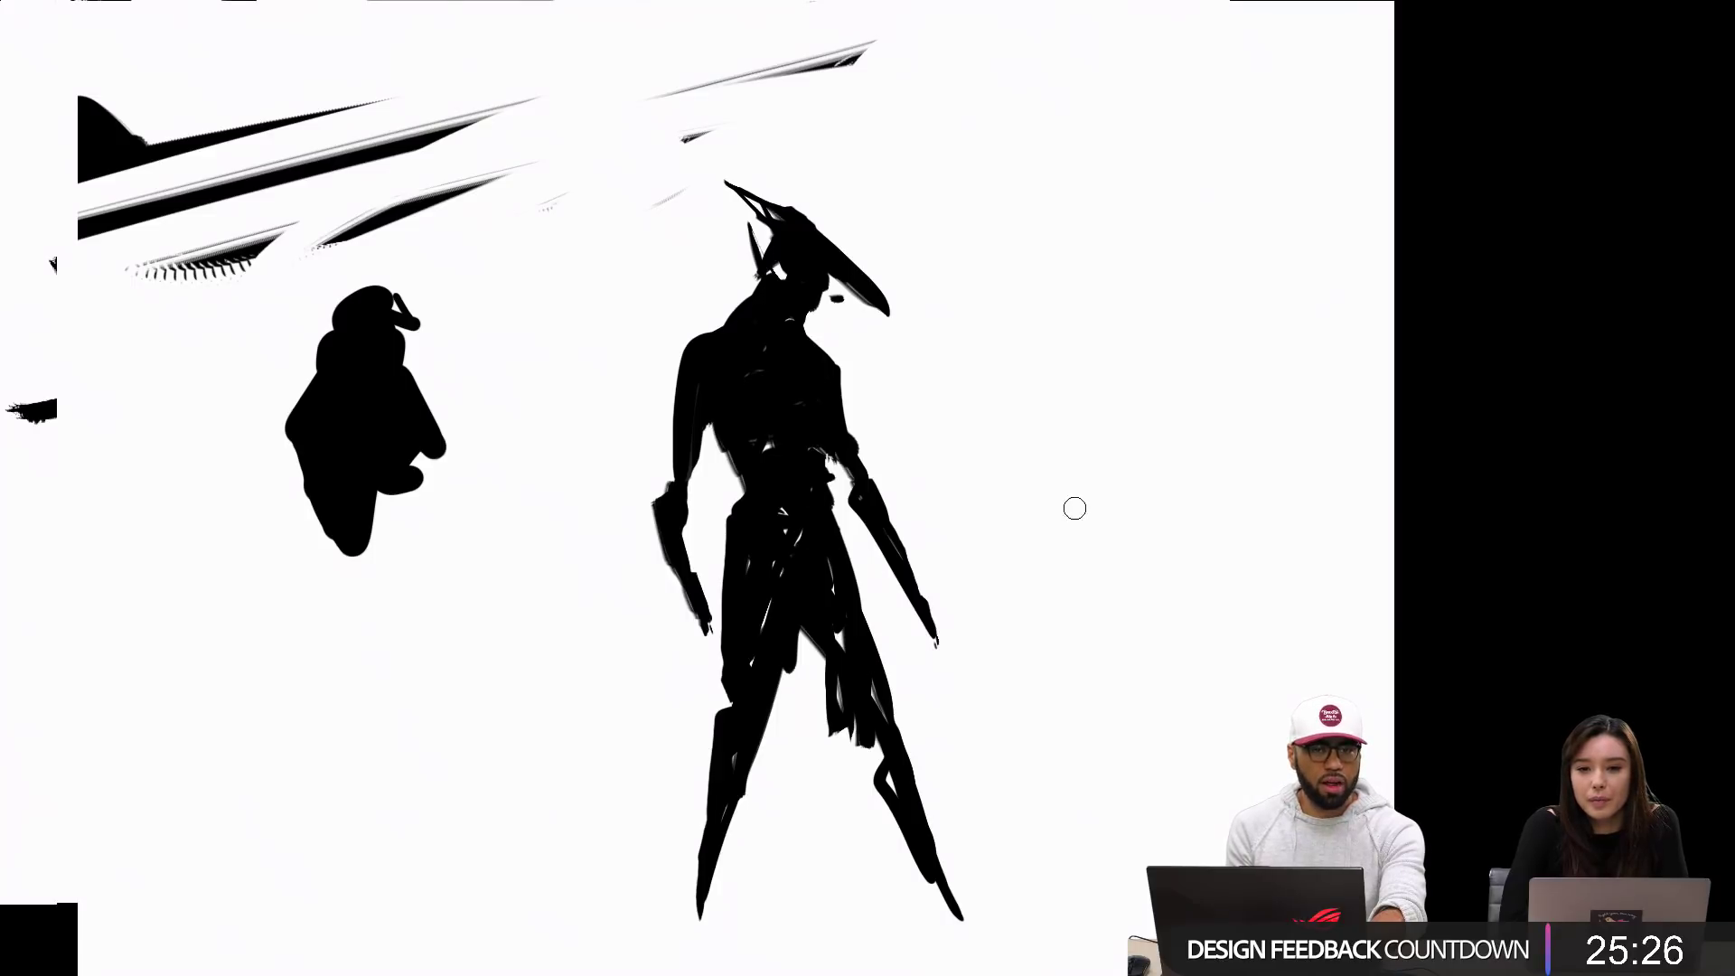
Step: Choose the 15 px triangular brush from the Drawing set, draw a small zigzag mark on the white area and enlarge the brush
drag(825, 333, 872, 368)
right_click(1012, 489)
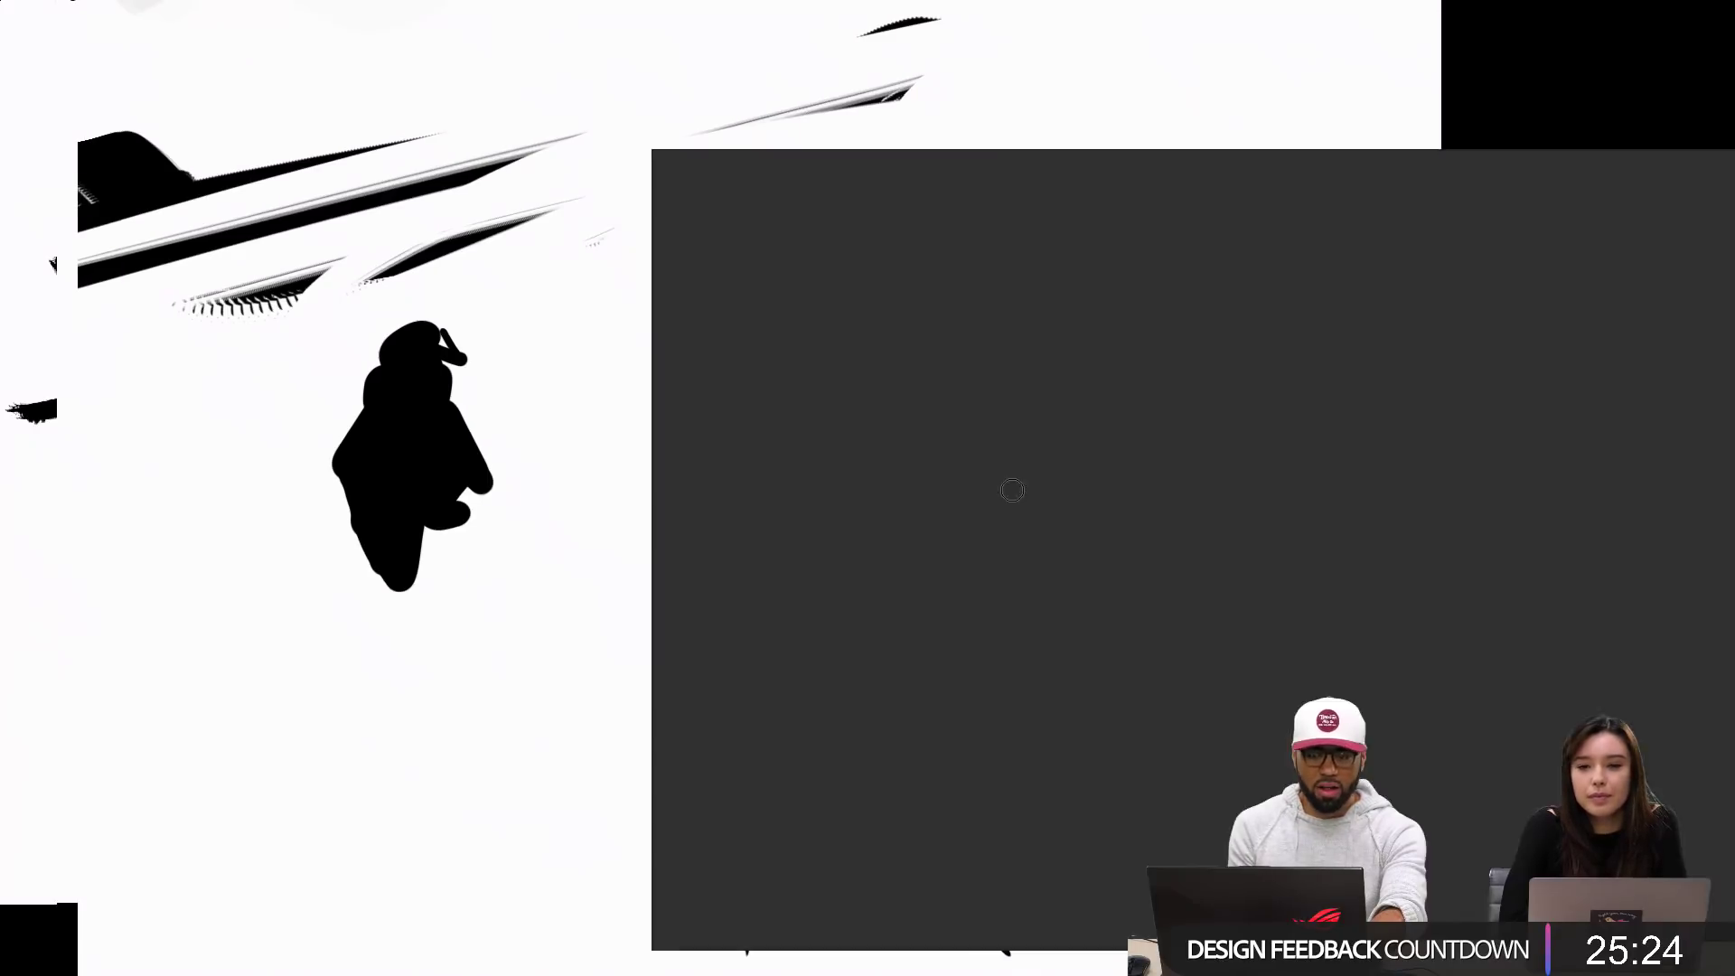
click(929, 519)
mouse_move(511, 564)
mouse_down()
mouse_move(972, 511)
mouse_move(1086, 471)
mouse_up()
drag(591, 365, 597, 416)
key(])
key(])
key(])
key(])
key(])
key(])
key(])
key(])
Step: Try a few angular black strokes with the triangular brush beside the rounded silhouette and undo them
drag(666, 343, 739, 344)
key(ctrl+z)
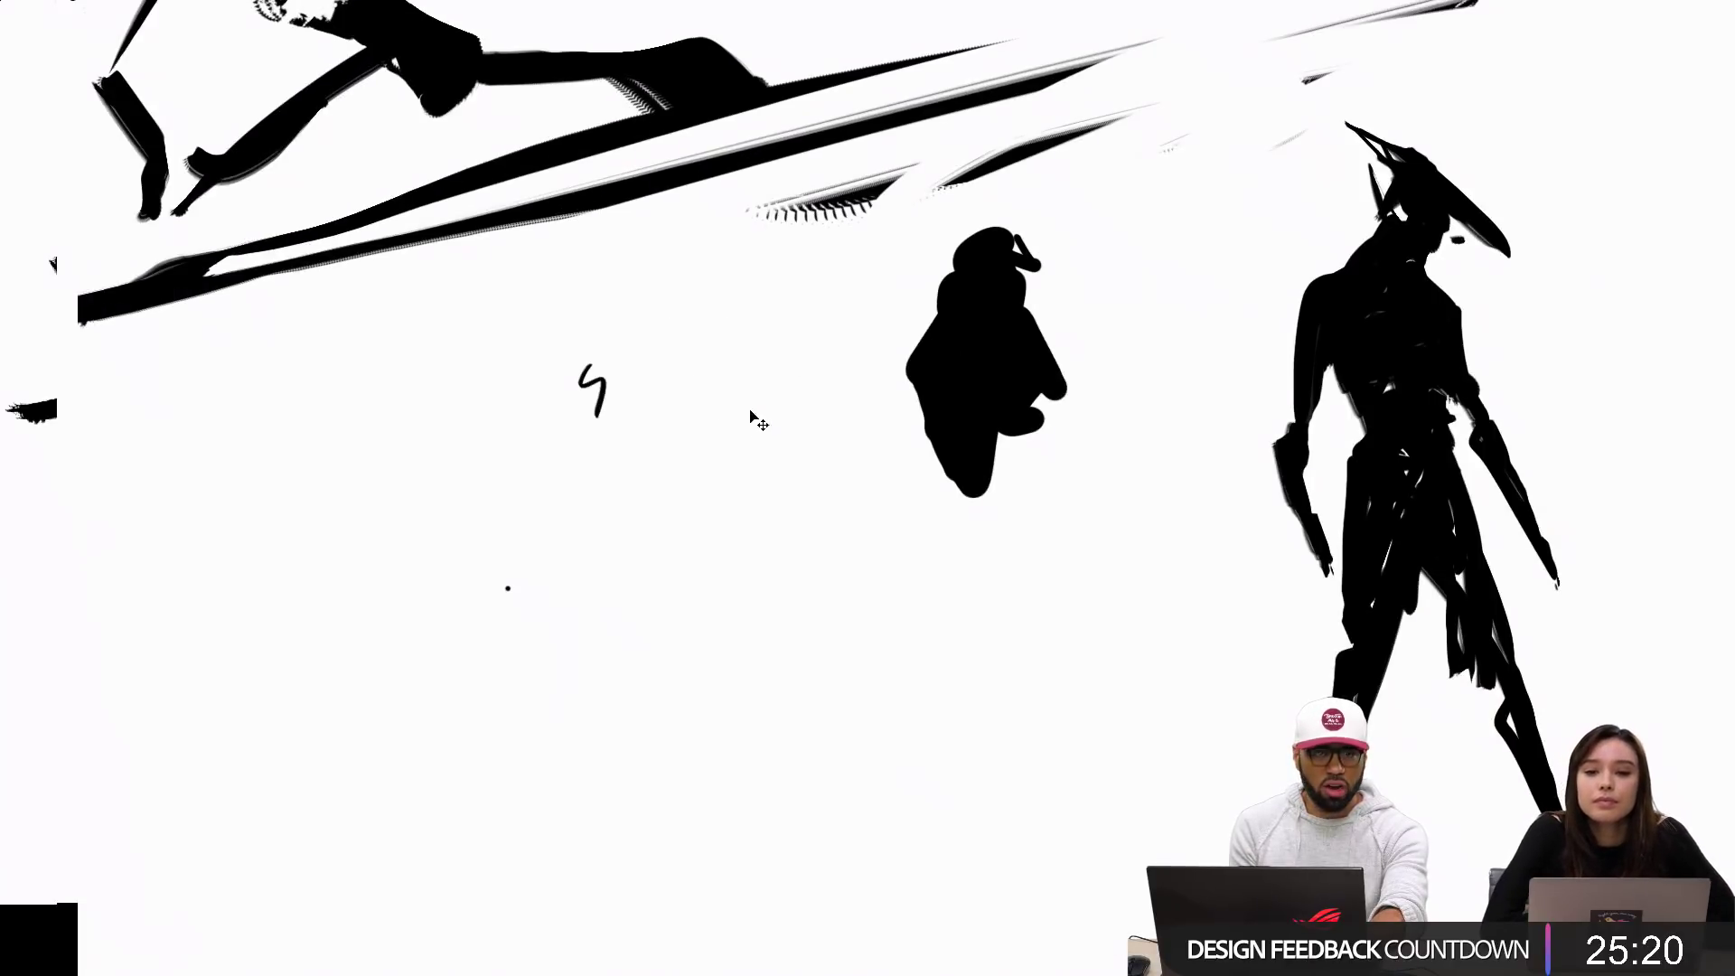
mouse_move(602, 472)
mouse_down()
mouse_move(700, 440)
mouse_move(693, 480)
mouse_up()
mouse_move(760, 373)
mouse_down()
mouse_move(635, 375)
mouse_move(739, 429)
mouse_up()
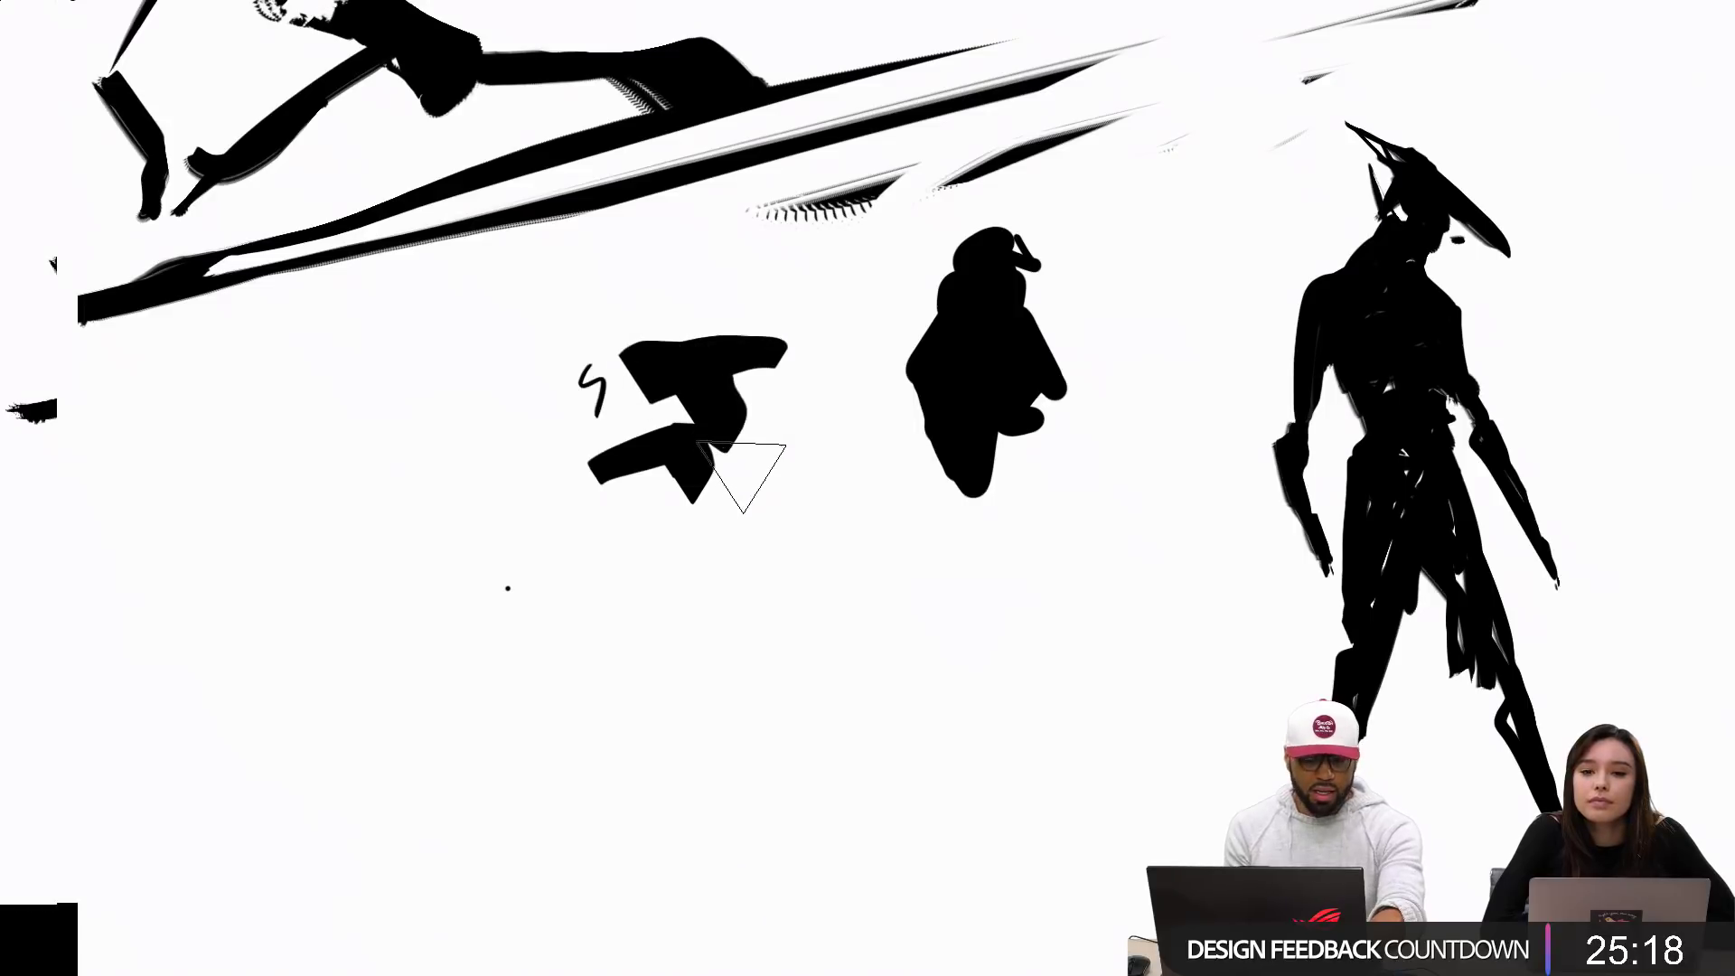
key(ctrl+z)
key(ctrl+z)
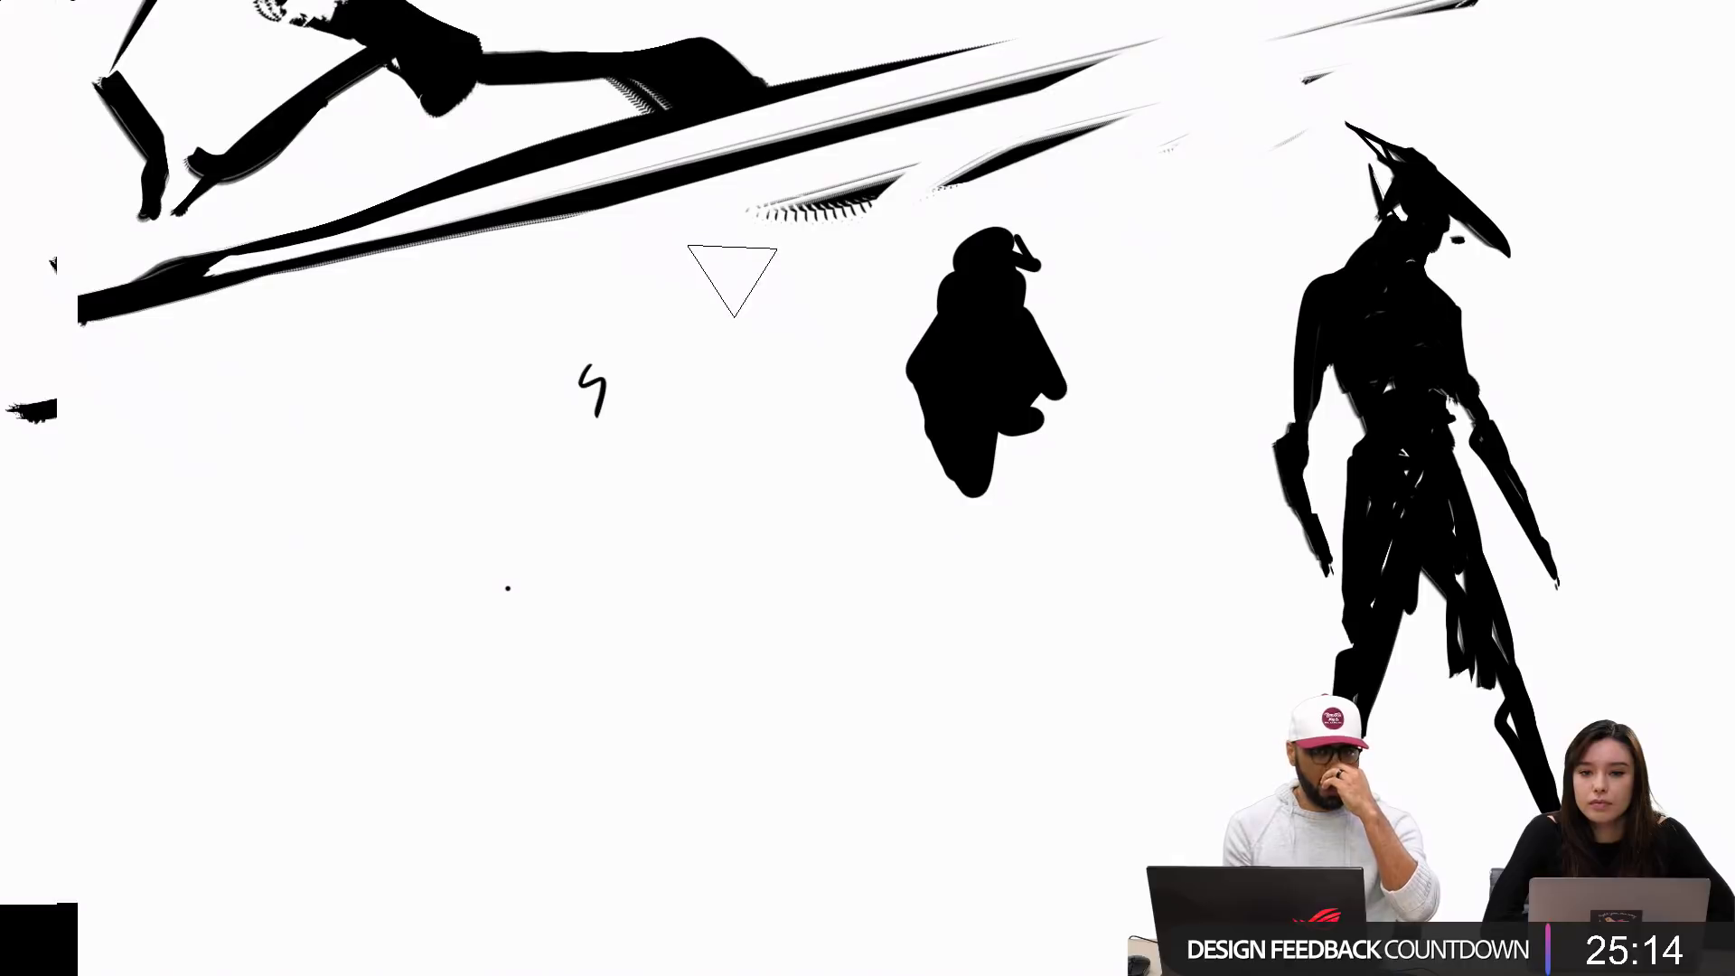
Step: Paint an angular black block tapering to a point, plus a pointed bar, wedges and a triangle stamp below the rounded silhouette
mouse_move(769, 346)
mouse_down()
mouse_move(690, 351)
mouse_move(707, 512)
mouse_move(733, 541)
mouse_move(730, 501)
mouse_move(732, 607)
mouse_up()
drag(842, 562, 863, 741)
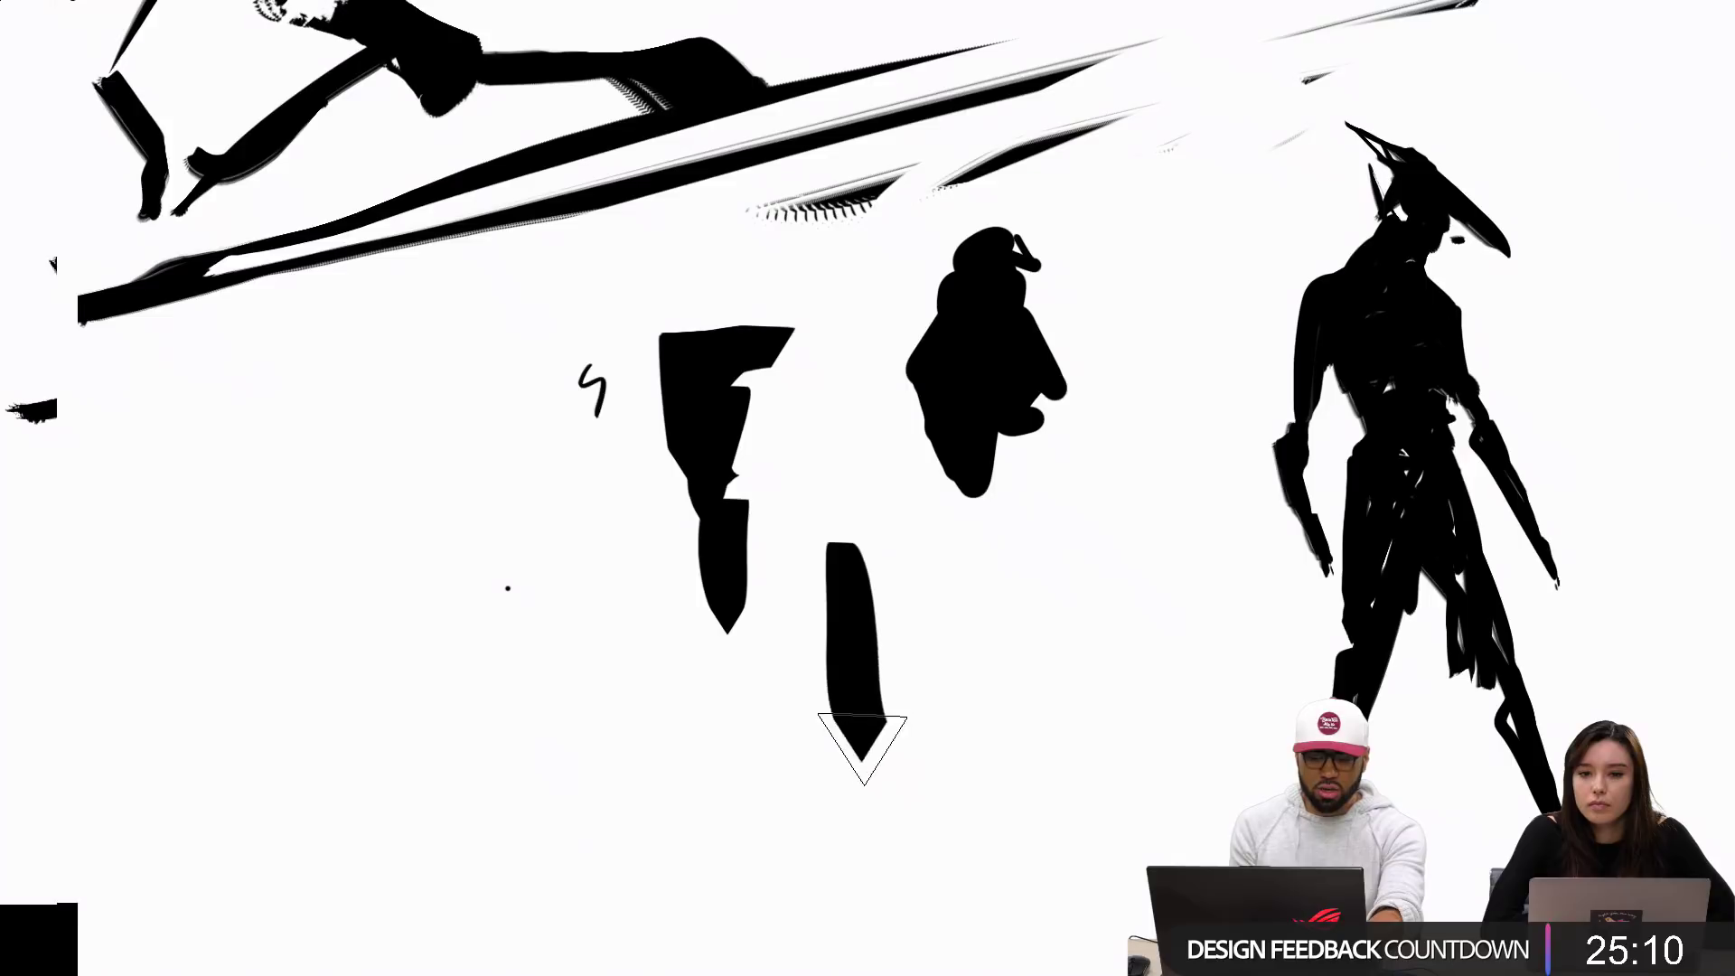
drag(1036, 703, 1038, 739)
click(1128, 572)
drag(980, 593, 931, 612)
drag(1091, 604, 1140, 607)
drag(1161, 652, 1014, 710)
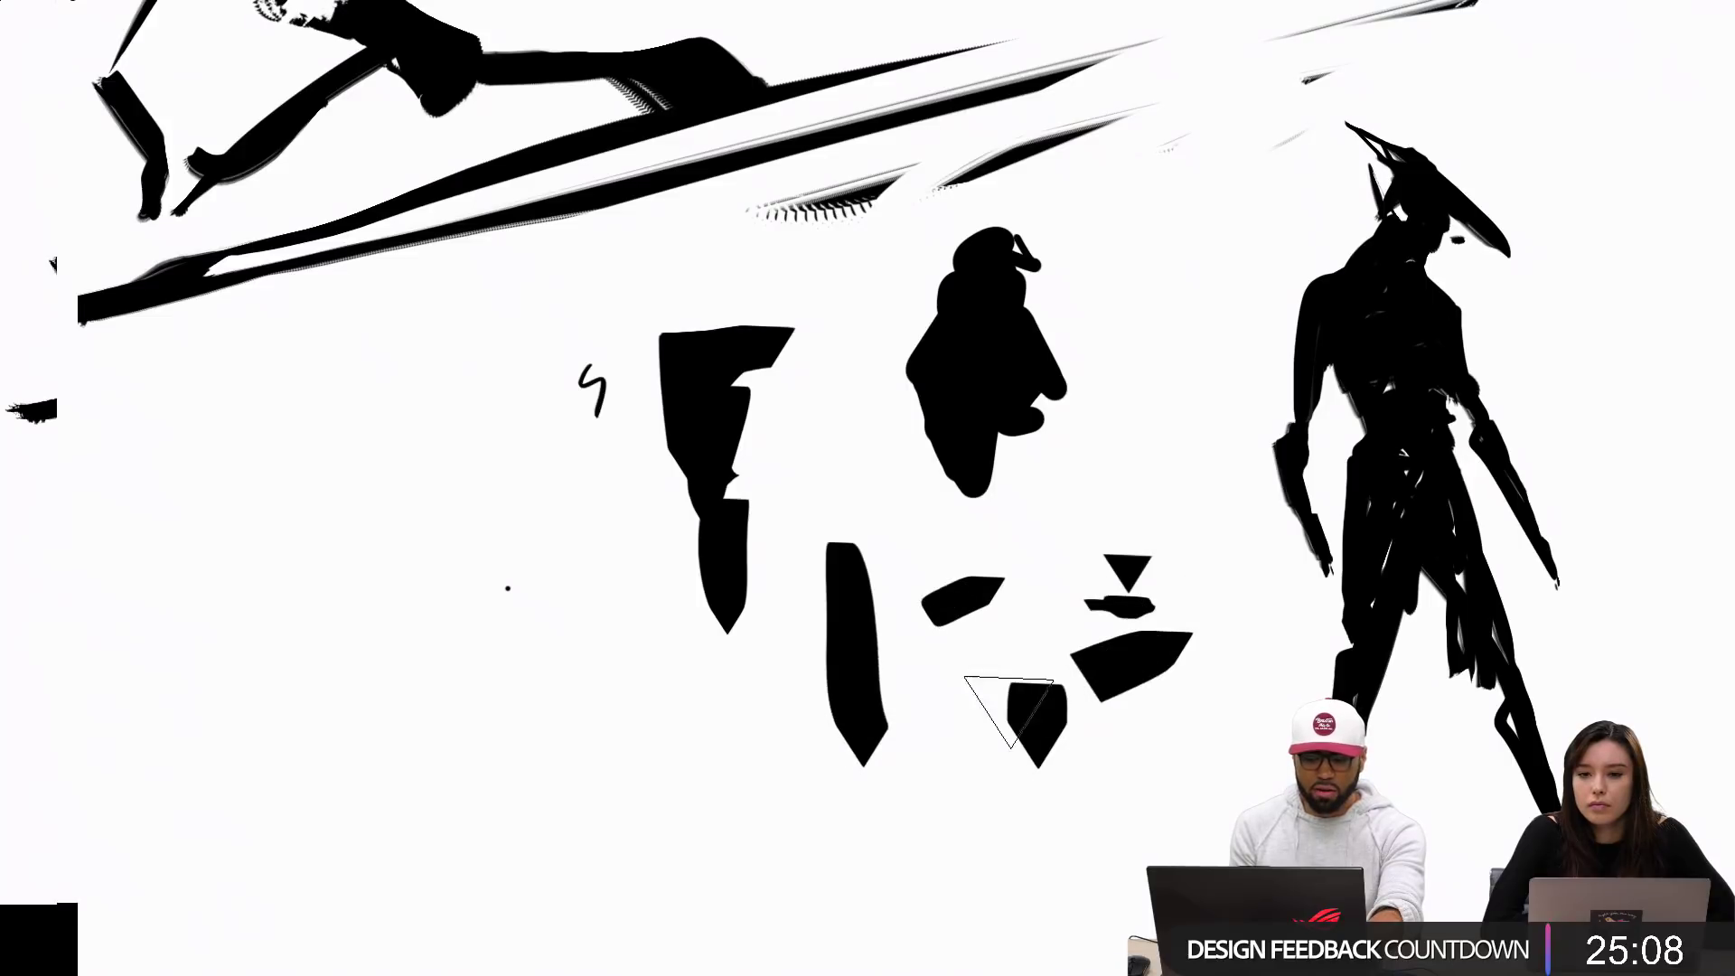
click(835, 706)
Step: Paint a short horizontal wedge and an angular upper-body silhouette with a head and hanging arm beside the zigzag mark
drag(630, 534, 528, 531)
drag(473, 341, 373, 380)
mouse_move(431, 374)
mouse_down()
mouse_move(414, 442)
mouse_move(441, 323)
mouse_move(338, 549)
mouse_move(484, 391)
mouse_move(509, 450)
mouse_move(445, 488)
mouse_up()
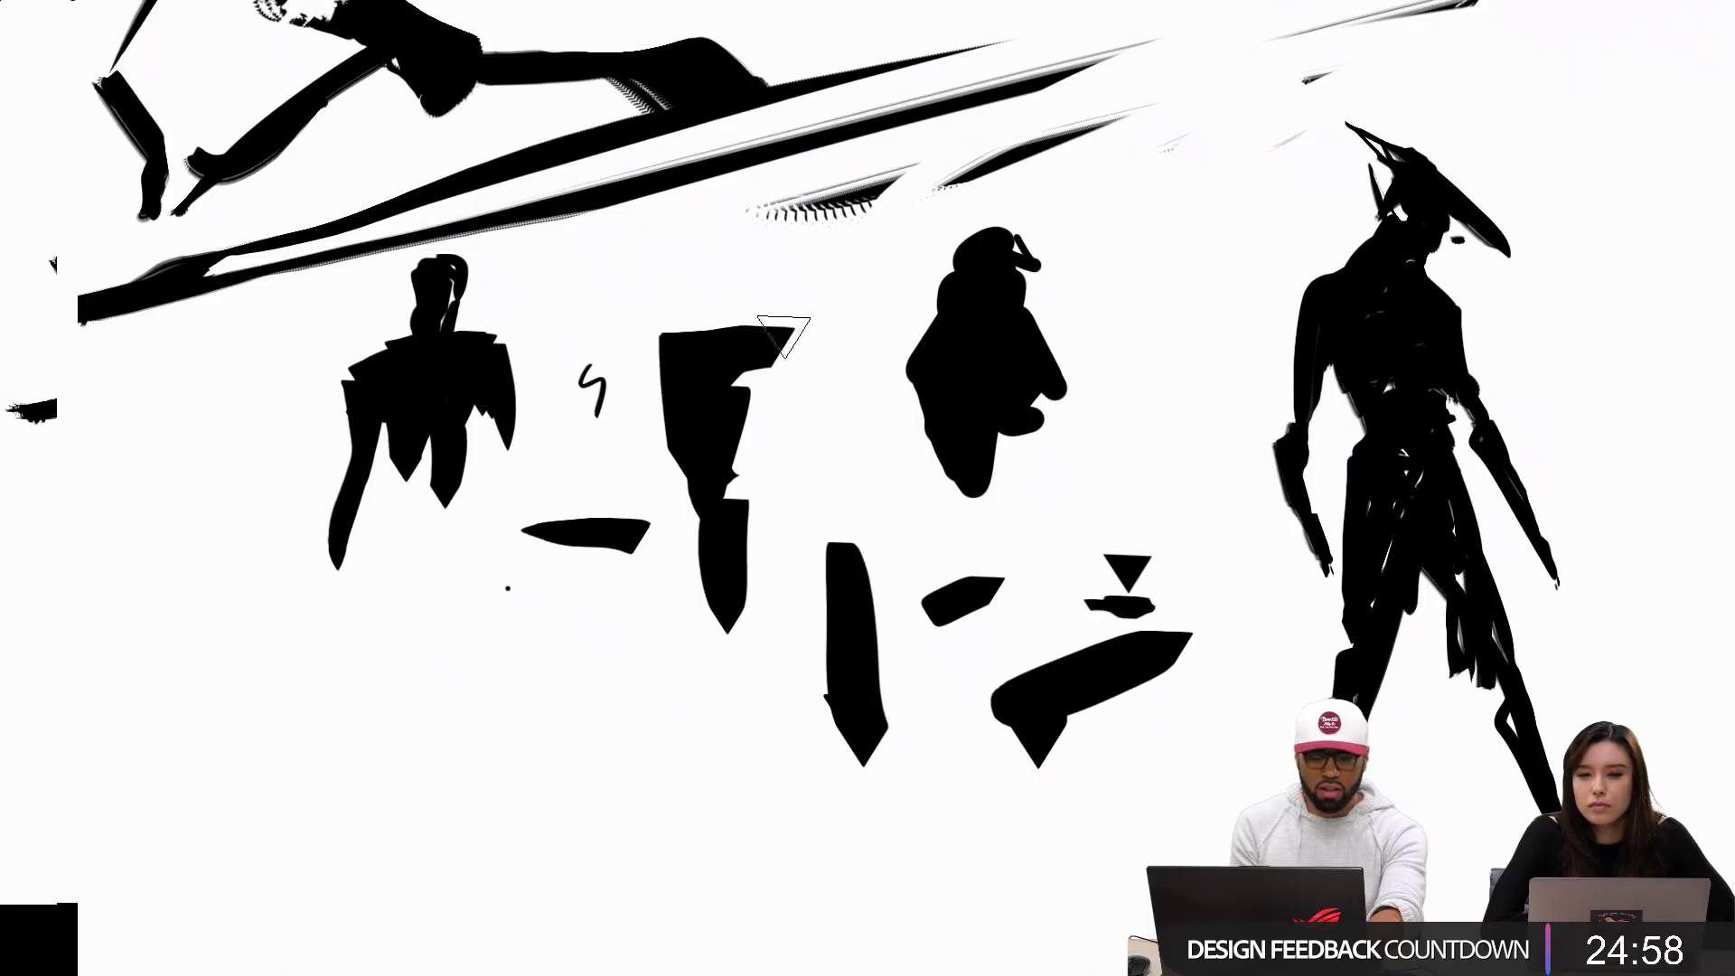
Step: Draw black arrows leading from the angular silhouette to the rounded one and on to the standing figure
drag(564, 298, 912, 300)
mouse_move(1130, 285)
mouse_down()
mouse_move(1249, 277)
mouse_move(1232, 303)
mouse_up()
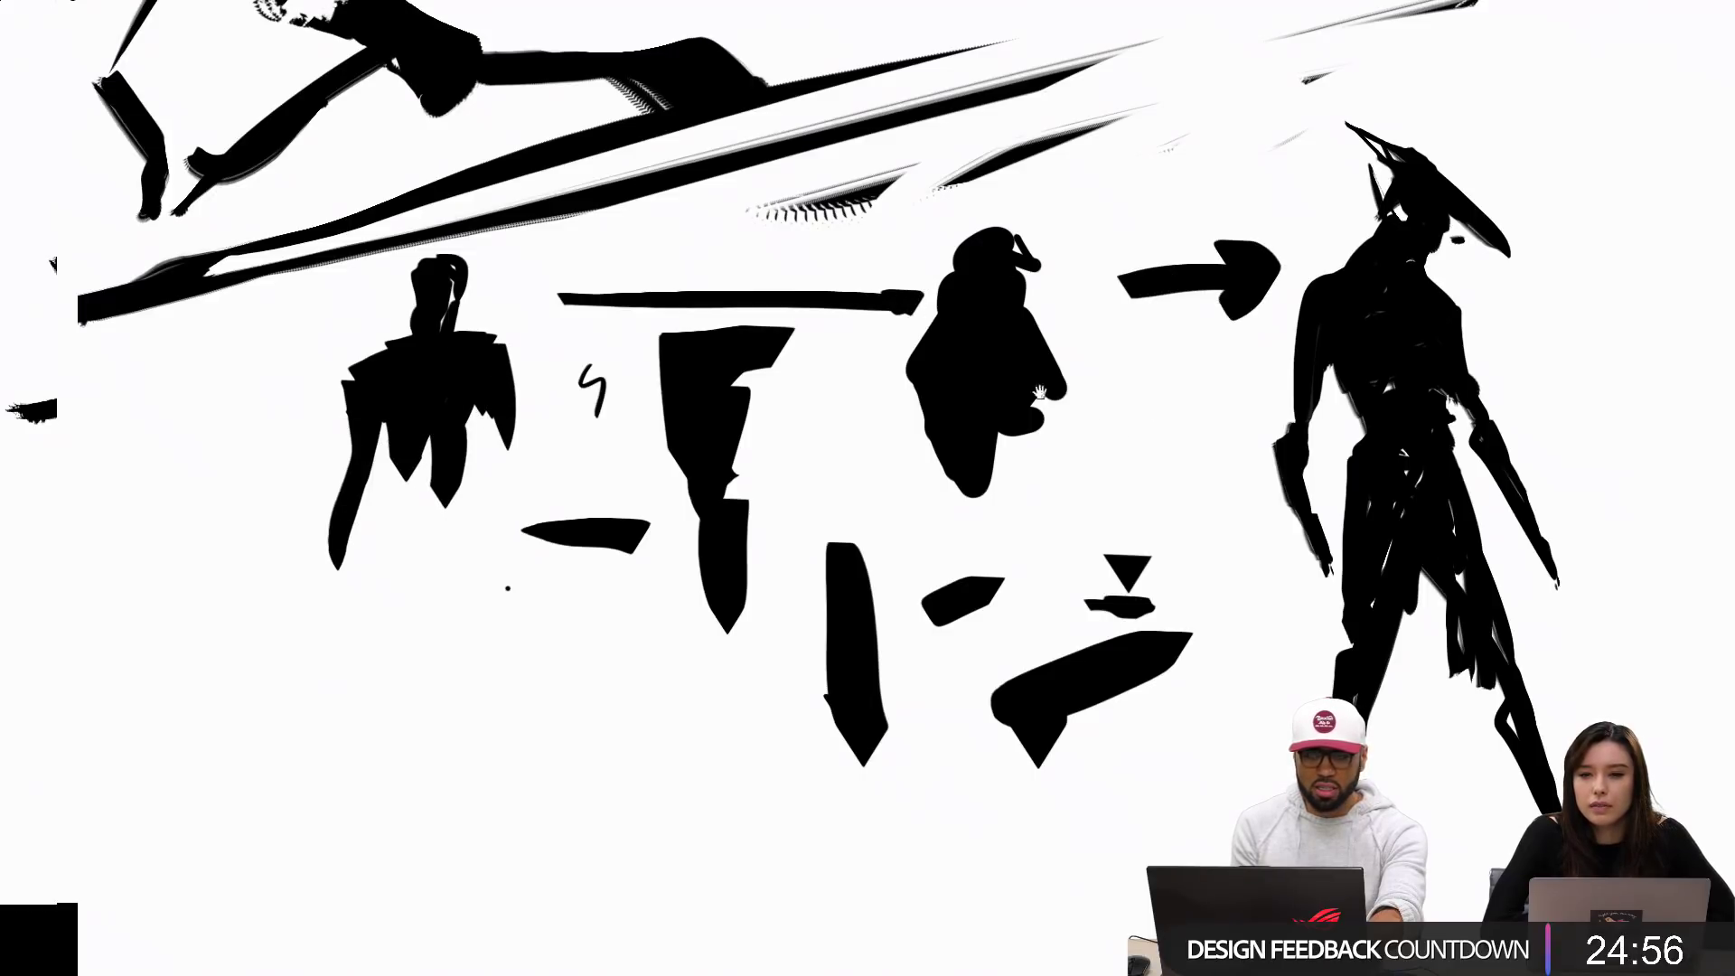
mouse_move(954, 299)
mouse_down()
mouse_move(994, 477)
mouse_move(890, 480)
mouse_up()
drag(969, 336, 939, 475)
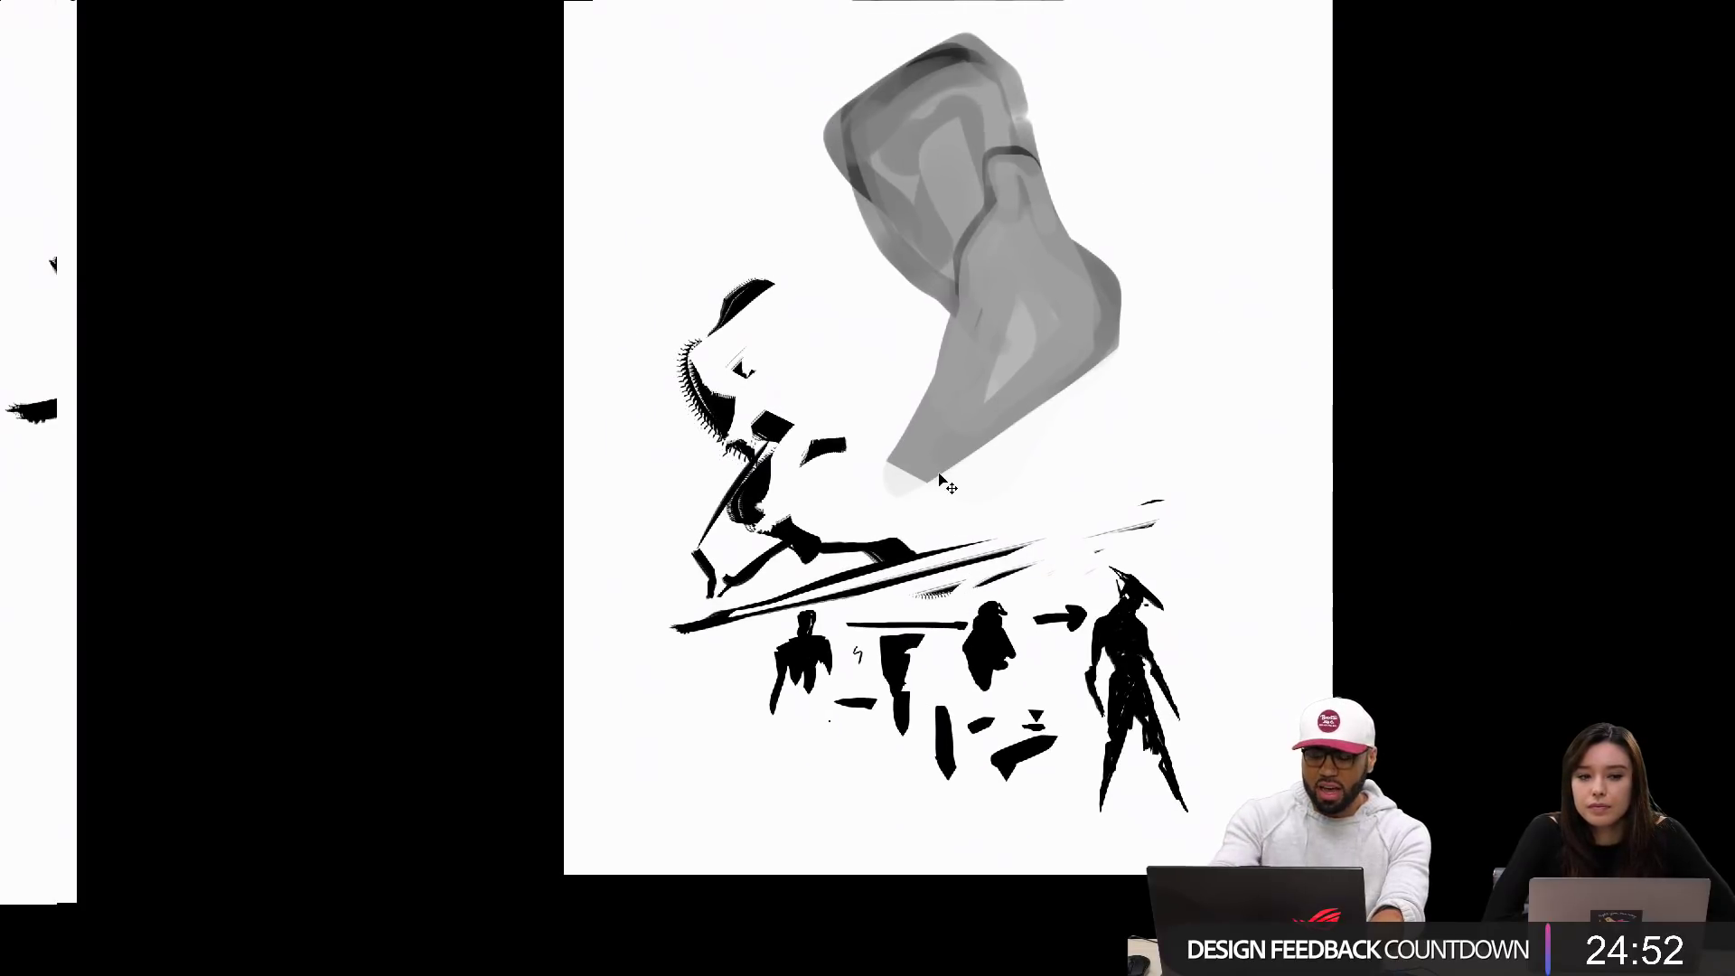
Step: Fill Layer 2 with white to cover the silhouette sketches and show the blank canvas full screen
key(ctrl+BackSpace)
key(f)
key(f)
key(f)
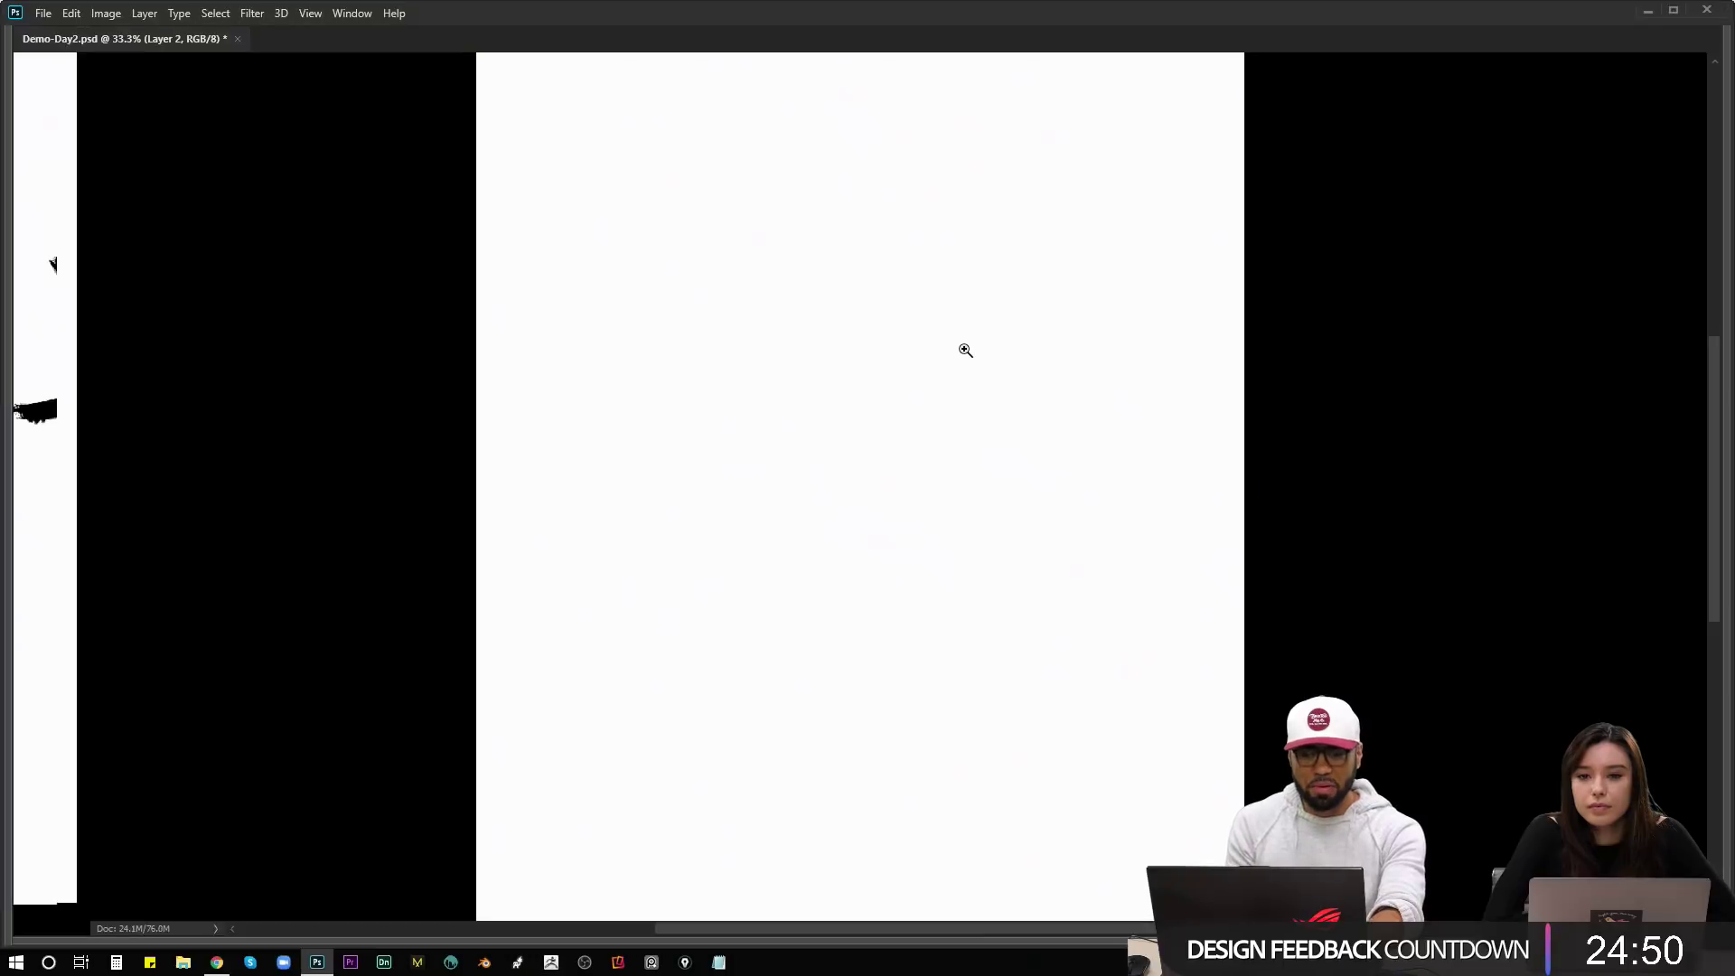
Step: Pick a textured brush from the Standard set and paint a grainy diagonal stroke across the upper canvas
right_click(860, 287)
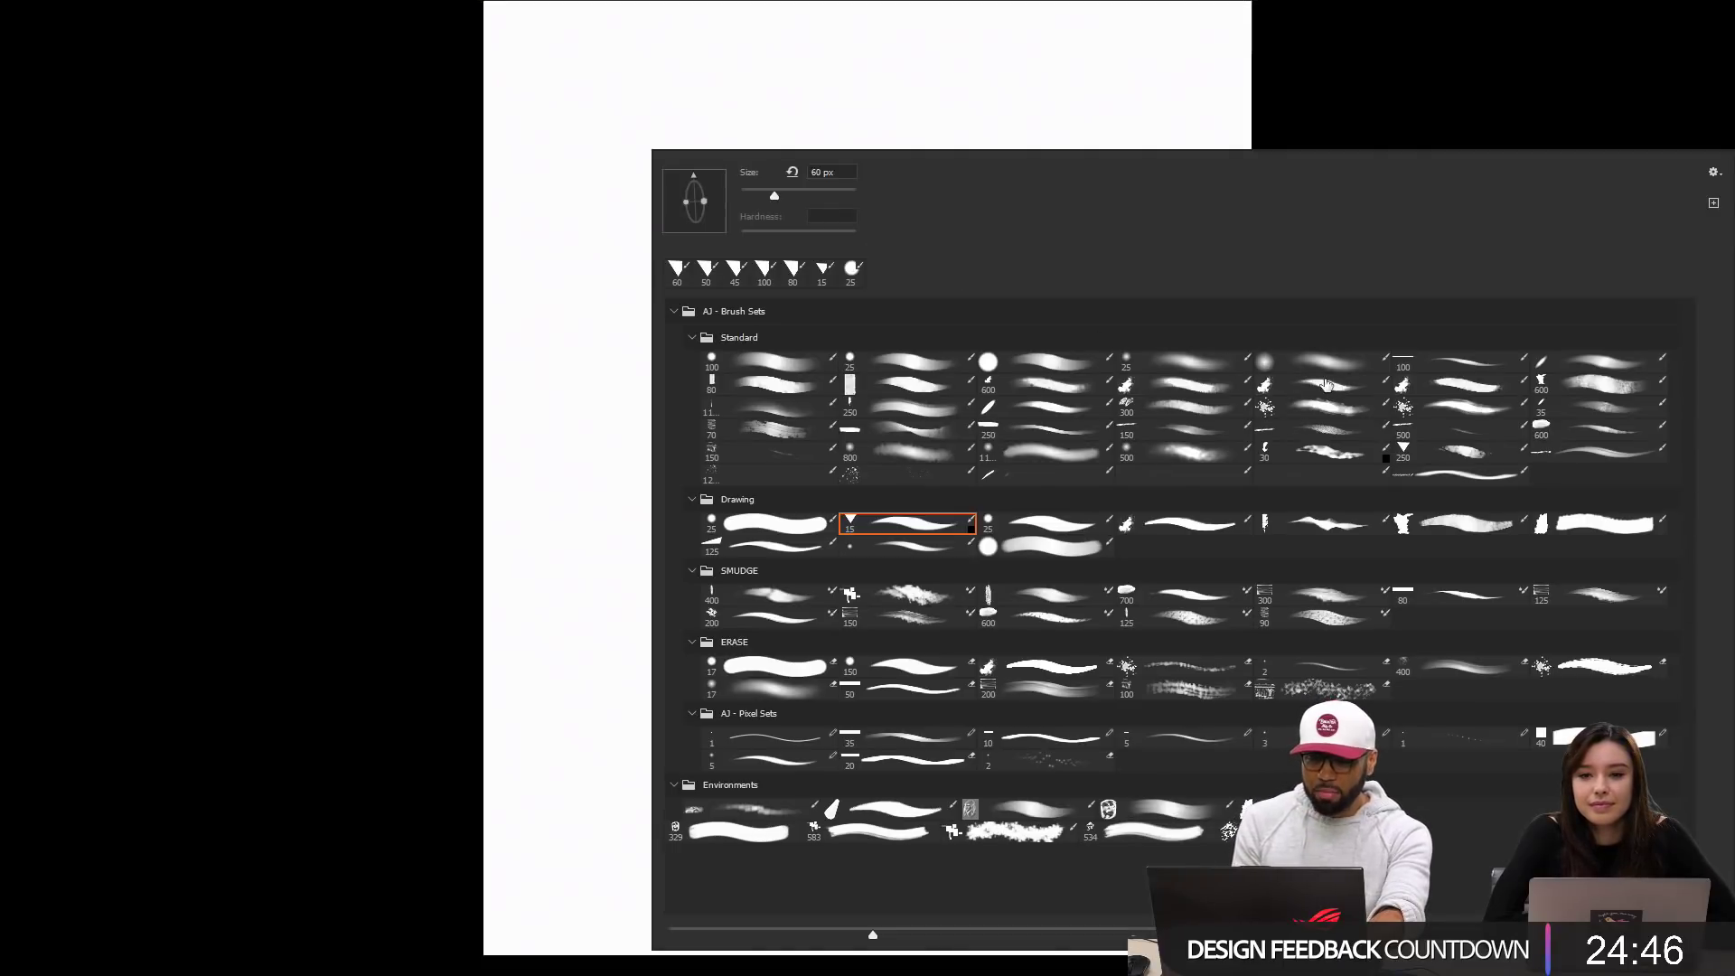
click(1325, 385)
click(1465, 384)
click(260, 561)
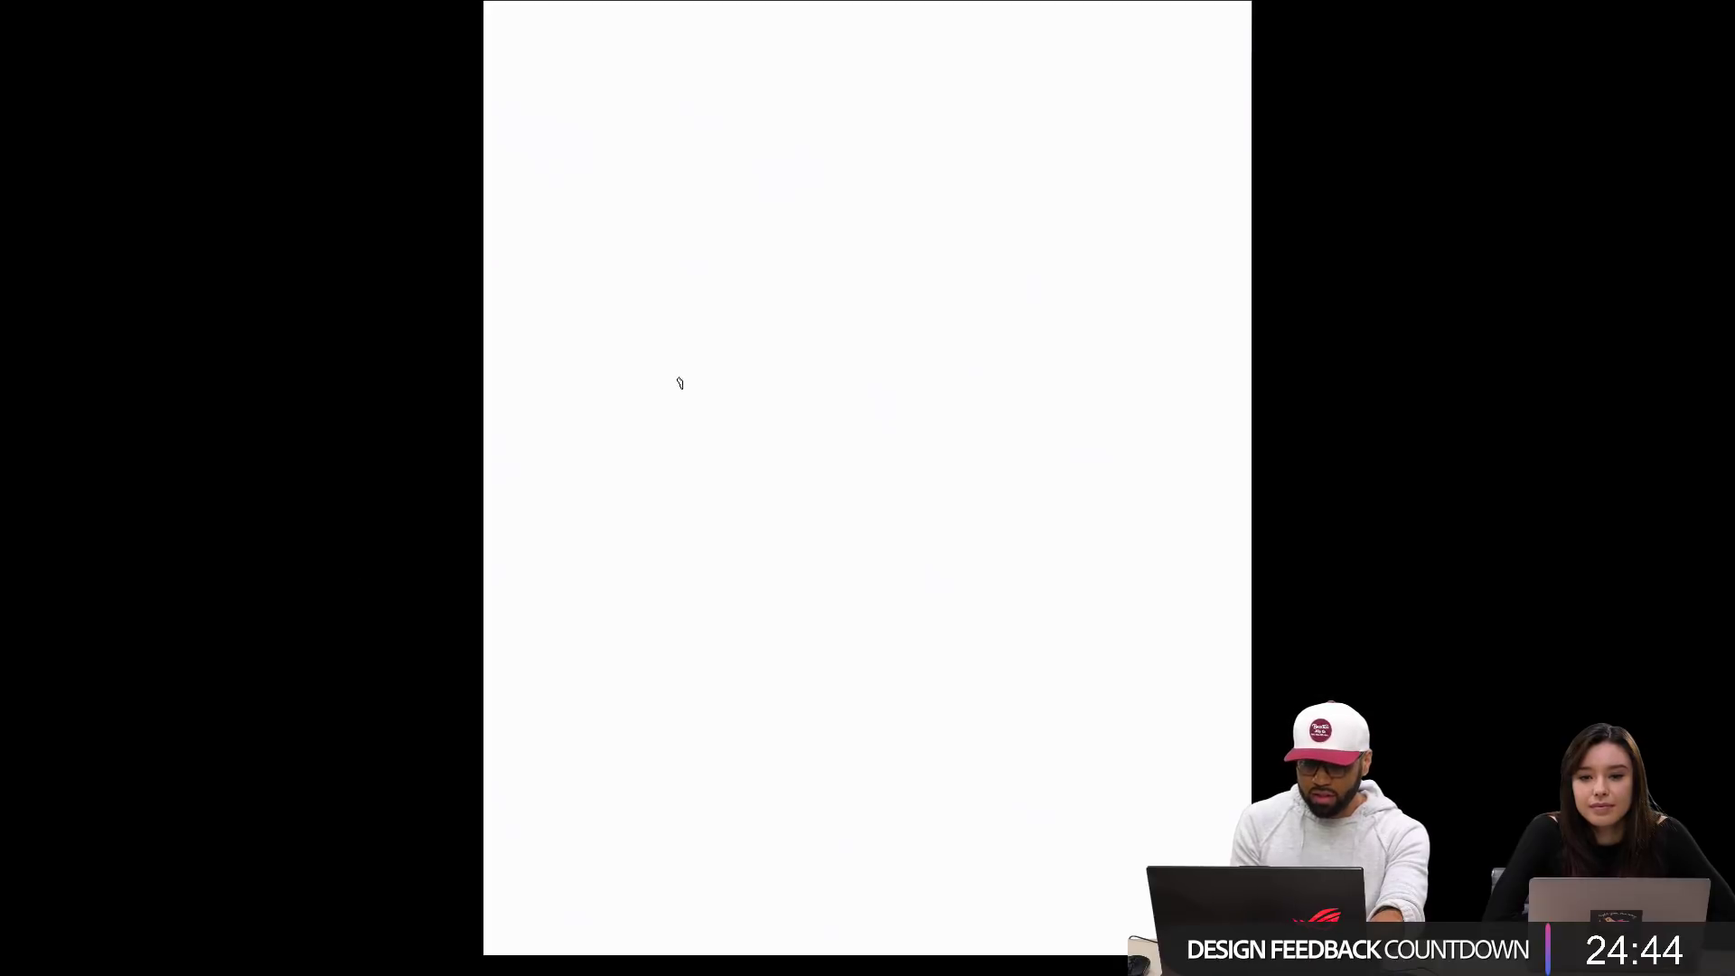
drag(682, 383, 958, 242)
key(ctrl+z)
mouse_move(707, 403)
mouse_down()
mouse_move(1161, 137)
mouse_move(1036, 206)
mouse_move(605, 521)
mouse_move(1004, 244)
mouse_up()
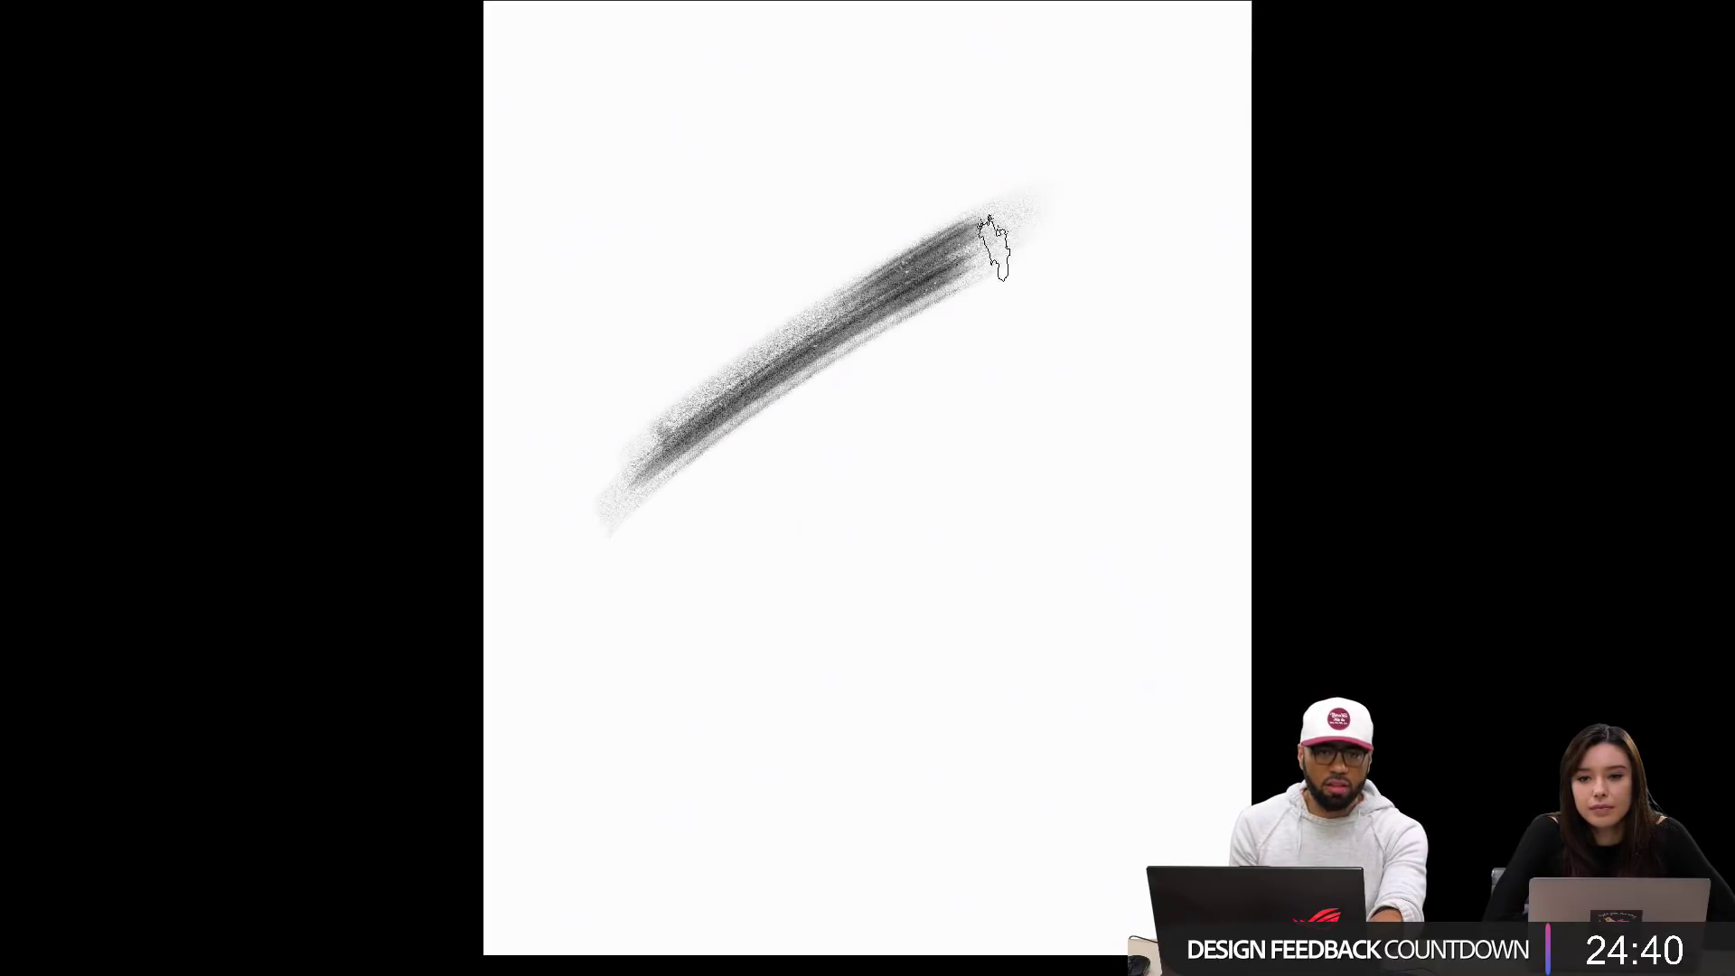
Step: Add further grainy diagonal strokes beneath the first one, building up a darker band, and inspect their texture up close
drag(648, 510, 1035, 257)
drag(701, 512, 992, 322)
key(z)
click(896, 424)
click(897, 424)
click(896, 424)
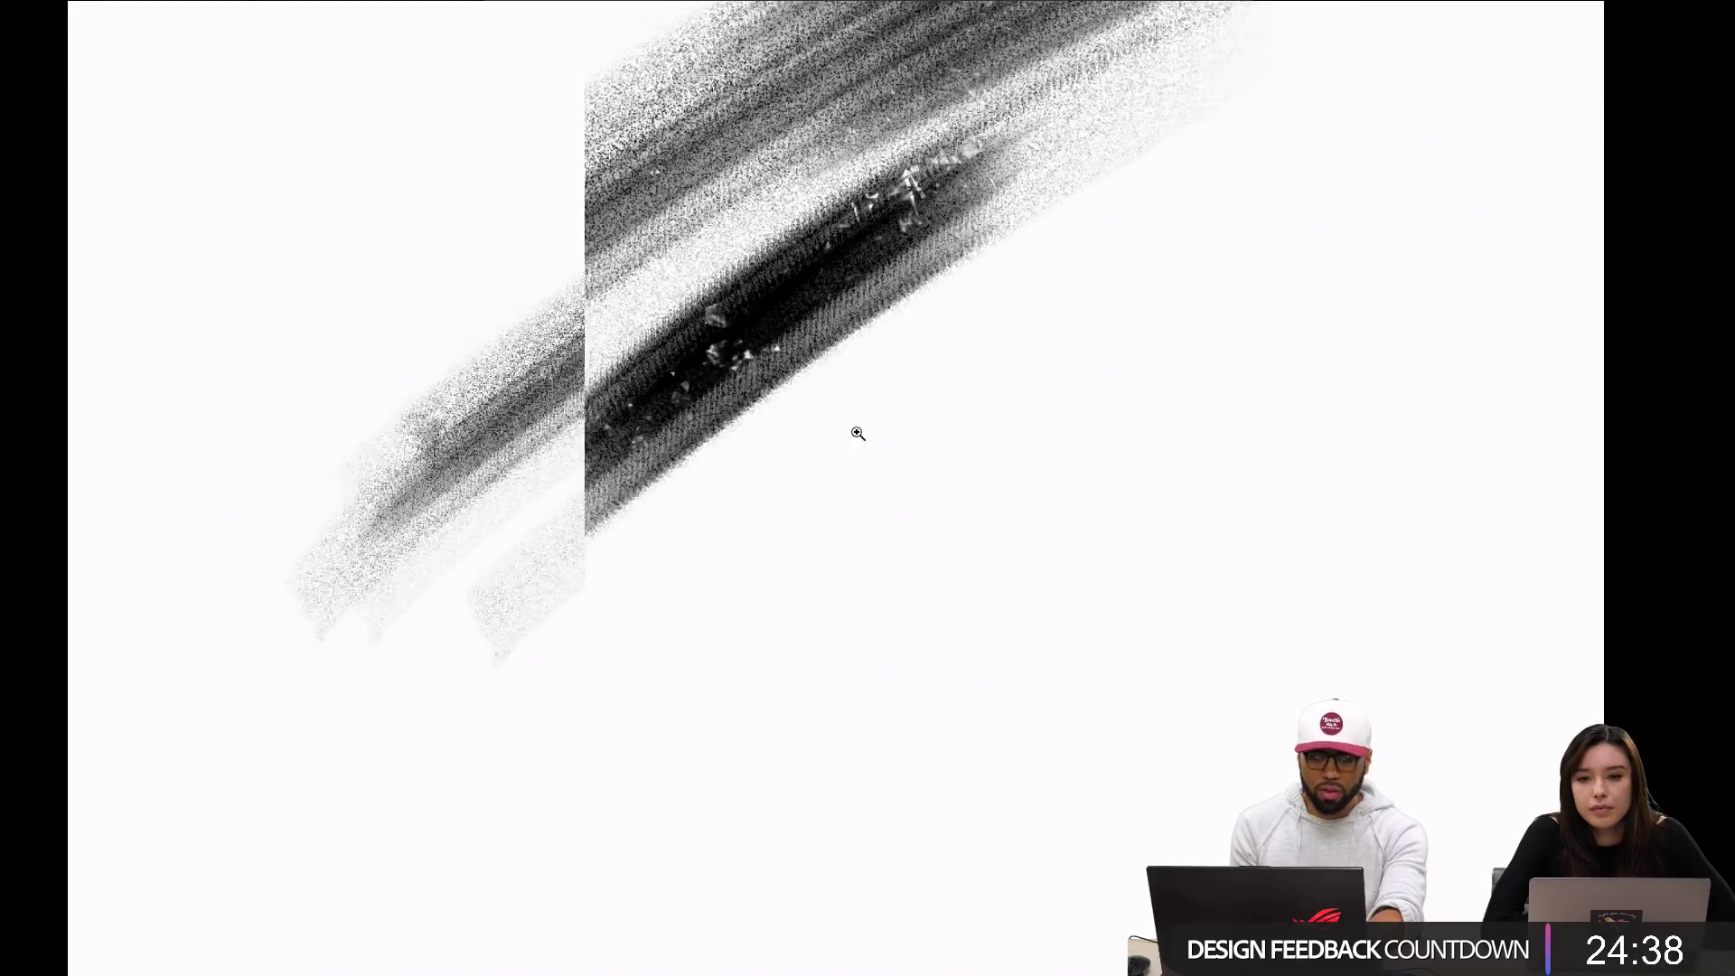
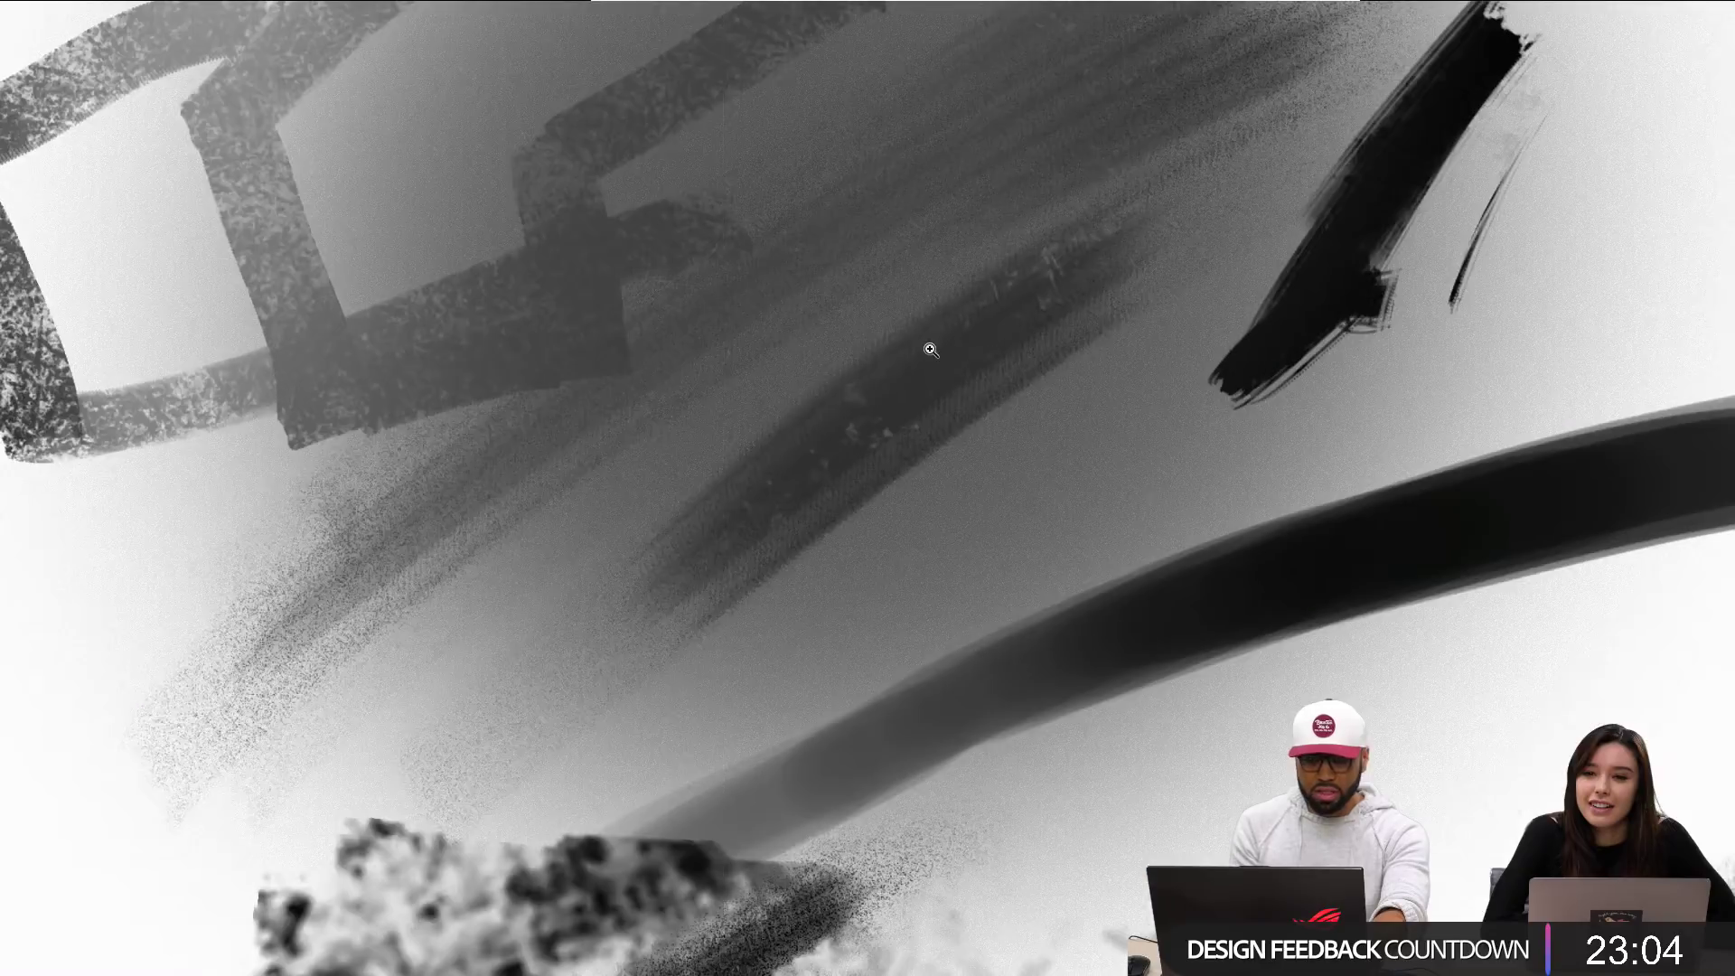
Step: Switch to a large soft brush and lighten the grey middle of the textured strokes with a broad sweep
alt+click(899, 364)
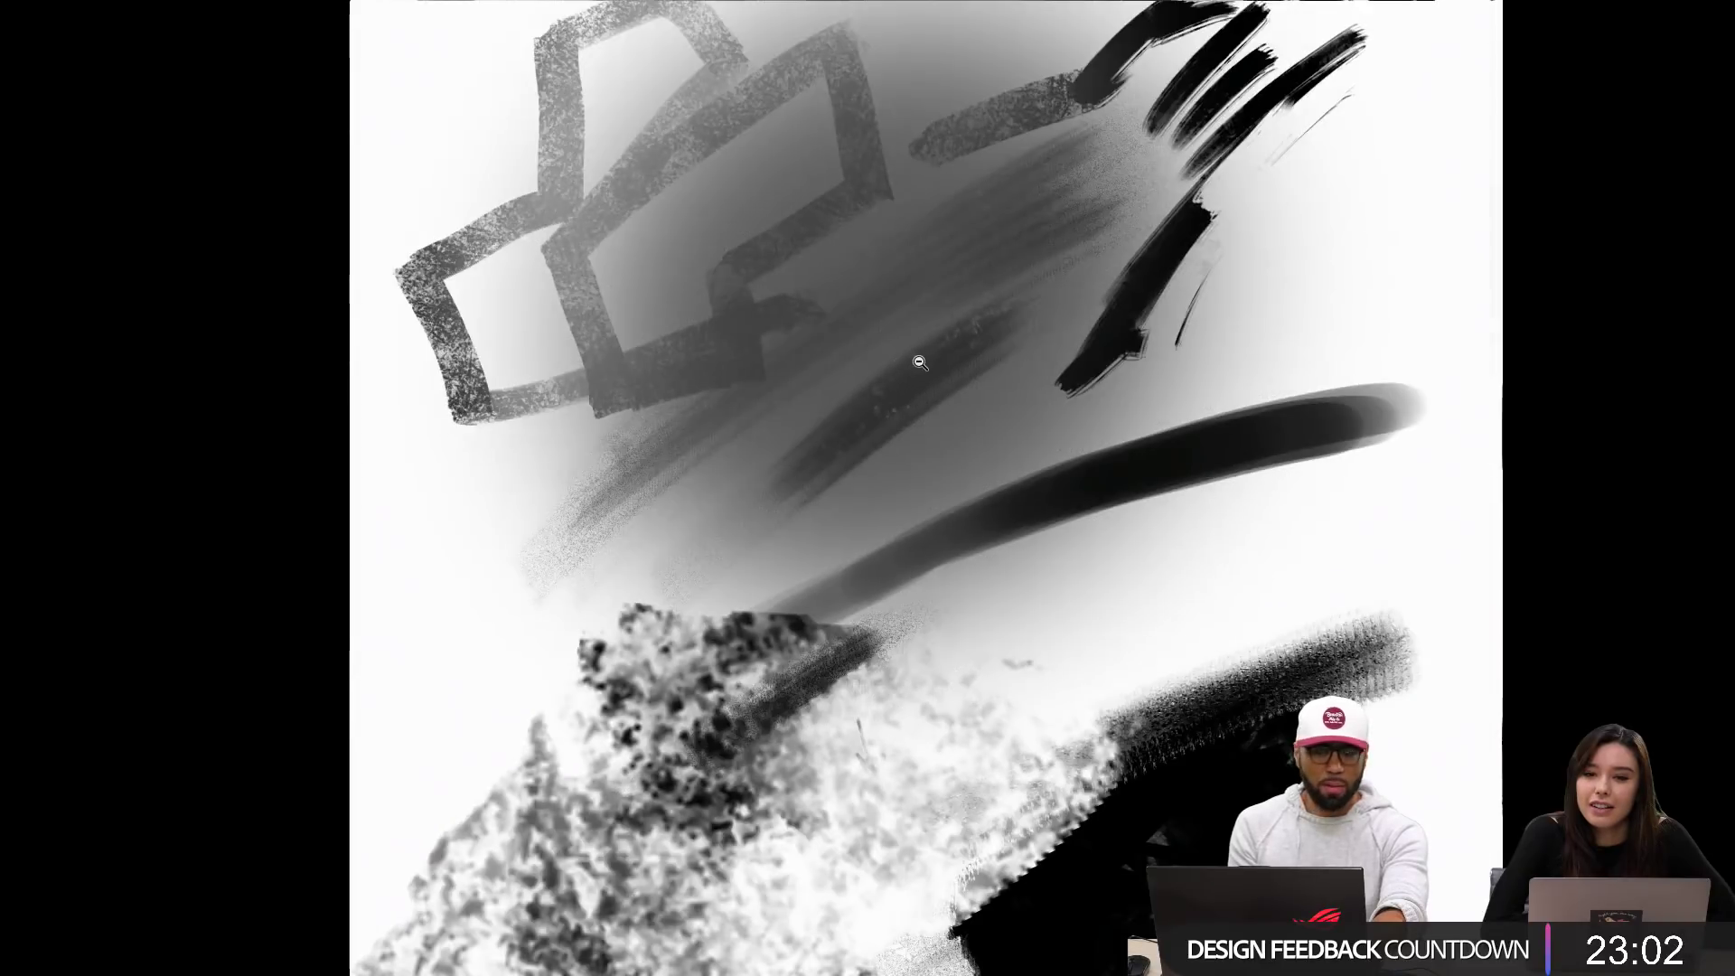
drag(910, 405, 901, 434)
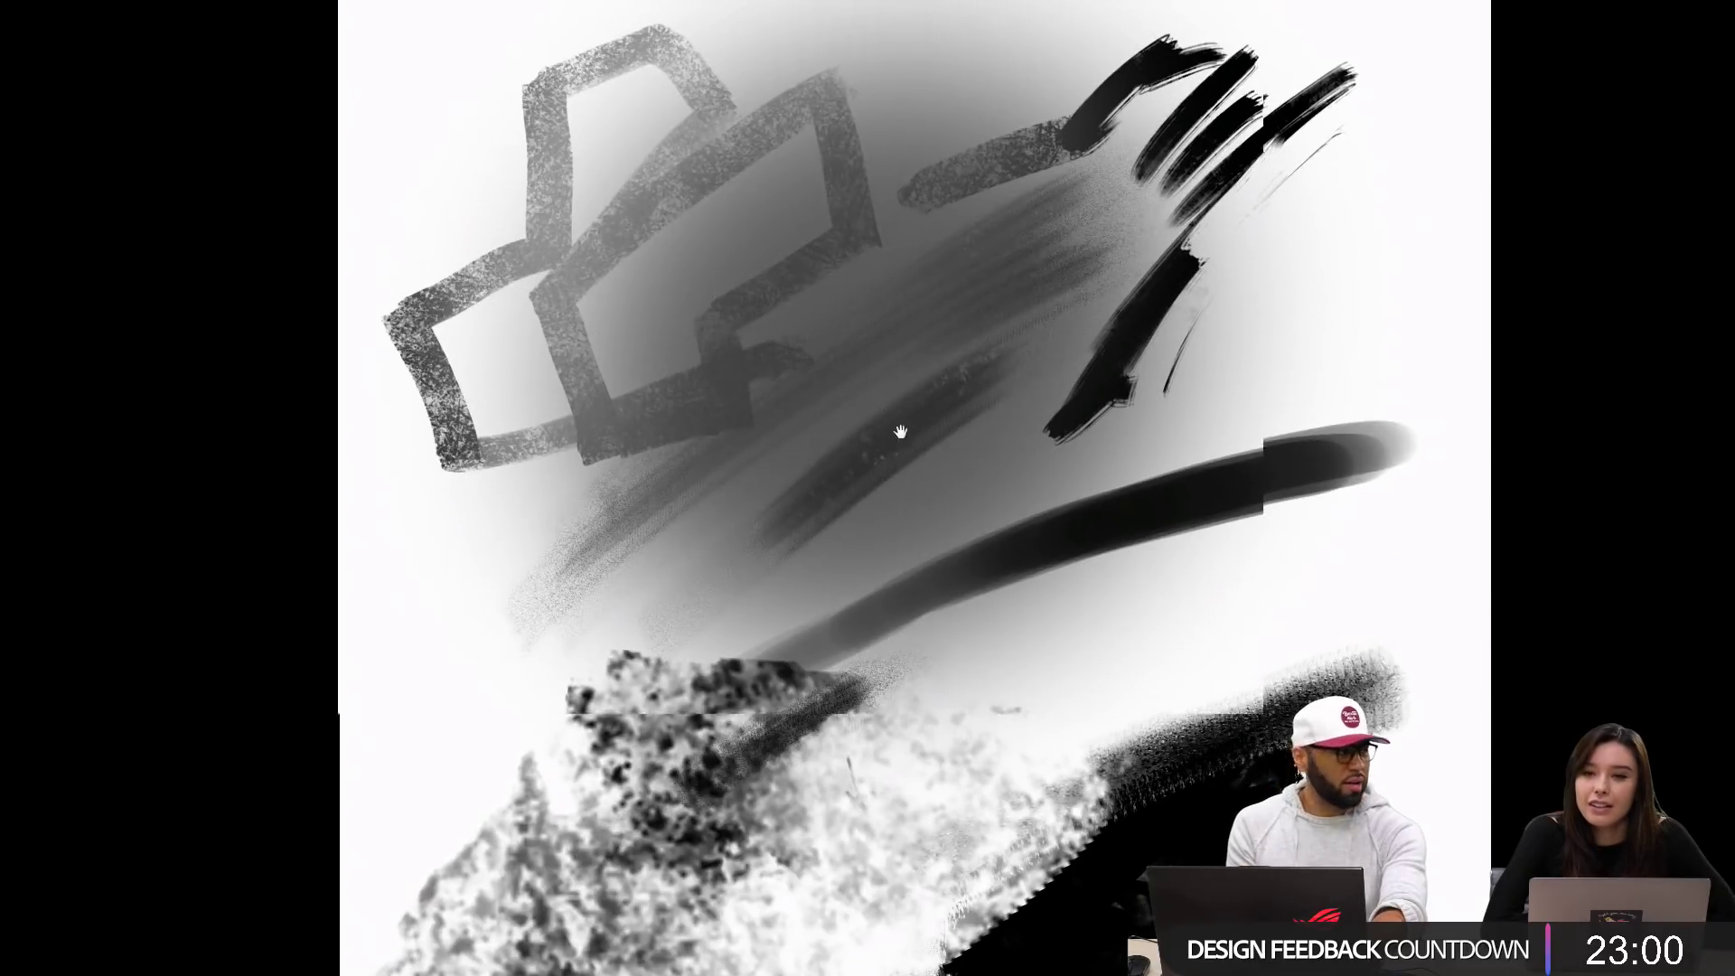
right_click(984, 383)
double_click(815, 426)
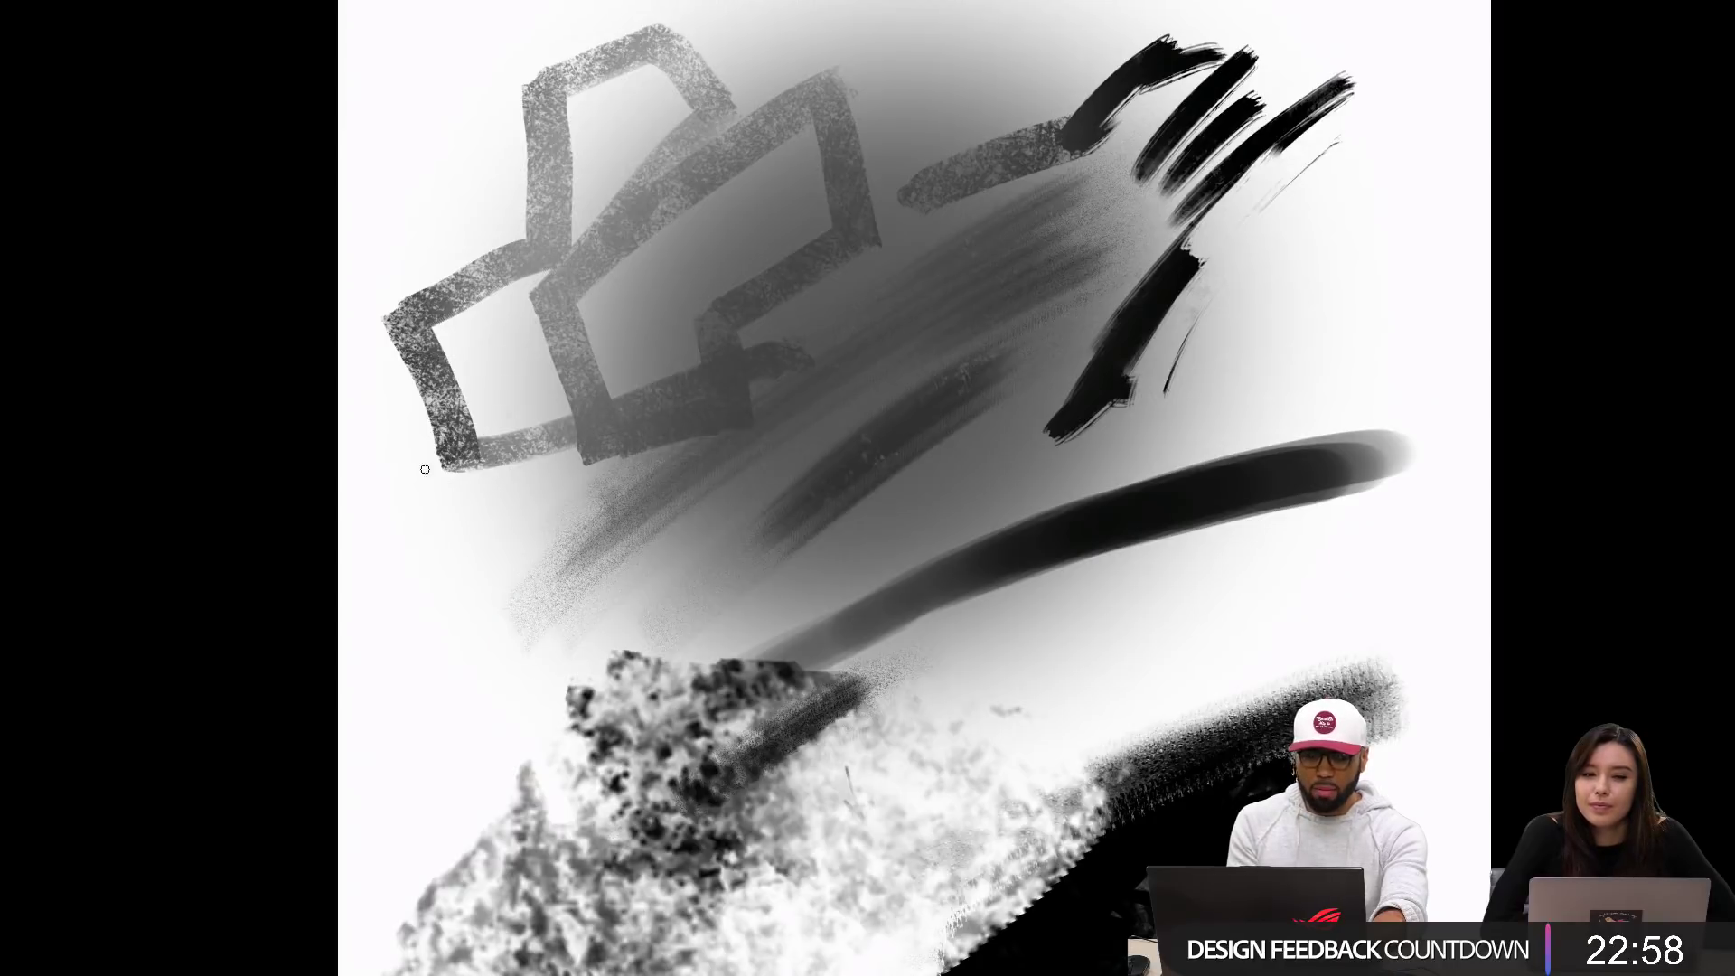
key(e)
mouse_move(570, 506)
mouse_down()
mouse_move(724, 372)
mouse_move(1169, 252)
mouse_move(1083, 355)
mouse_up()
ctrl+click(1032, 398)
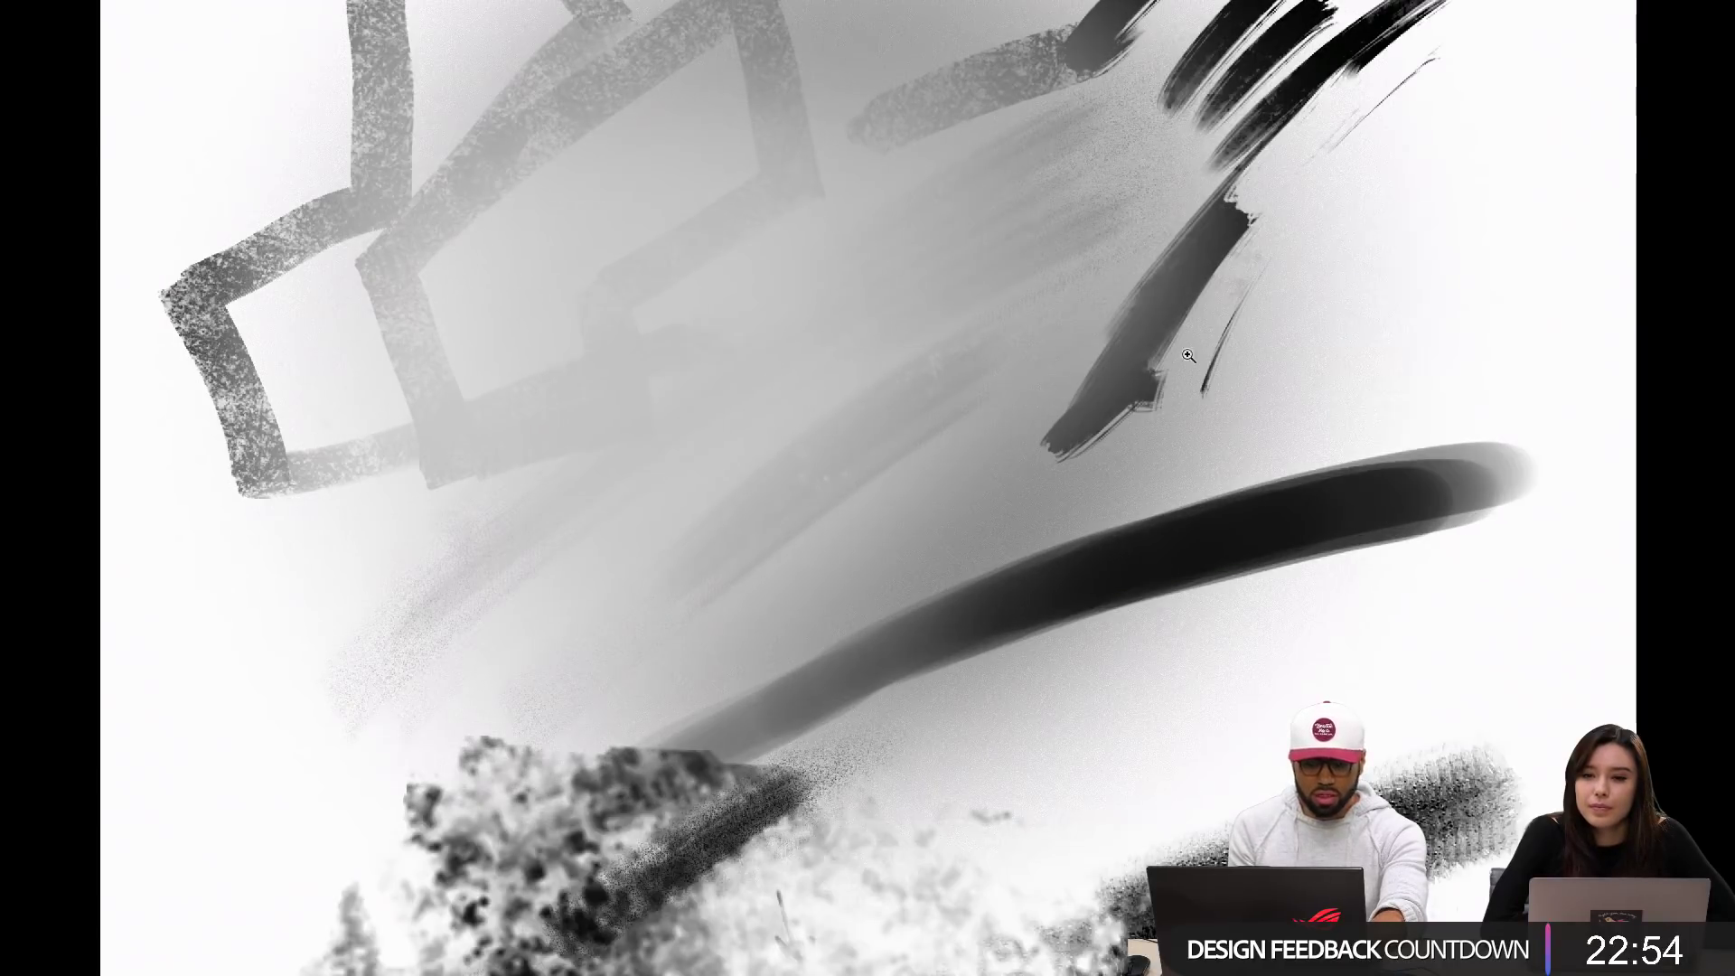
Step: Shade softly in dark grey around the end of the black curve and below the mottled texture
mouse_move(1386, 444)
mouse_down()
mouse_move(1174, 488)
mouse_move(1166, 424)
mouse_up()
drag(1185, 395, 1204, 282)
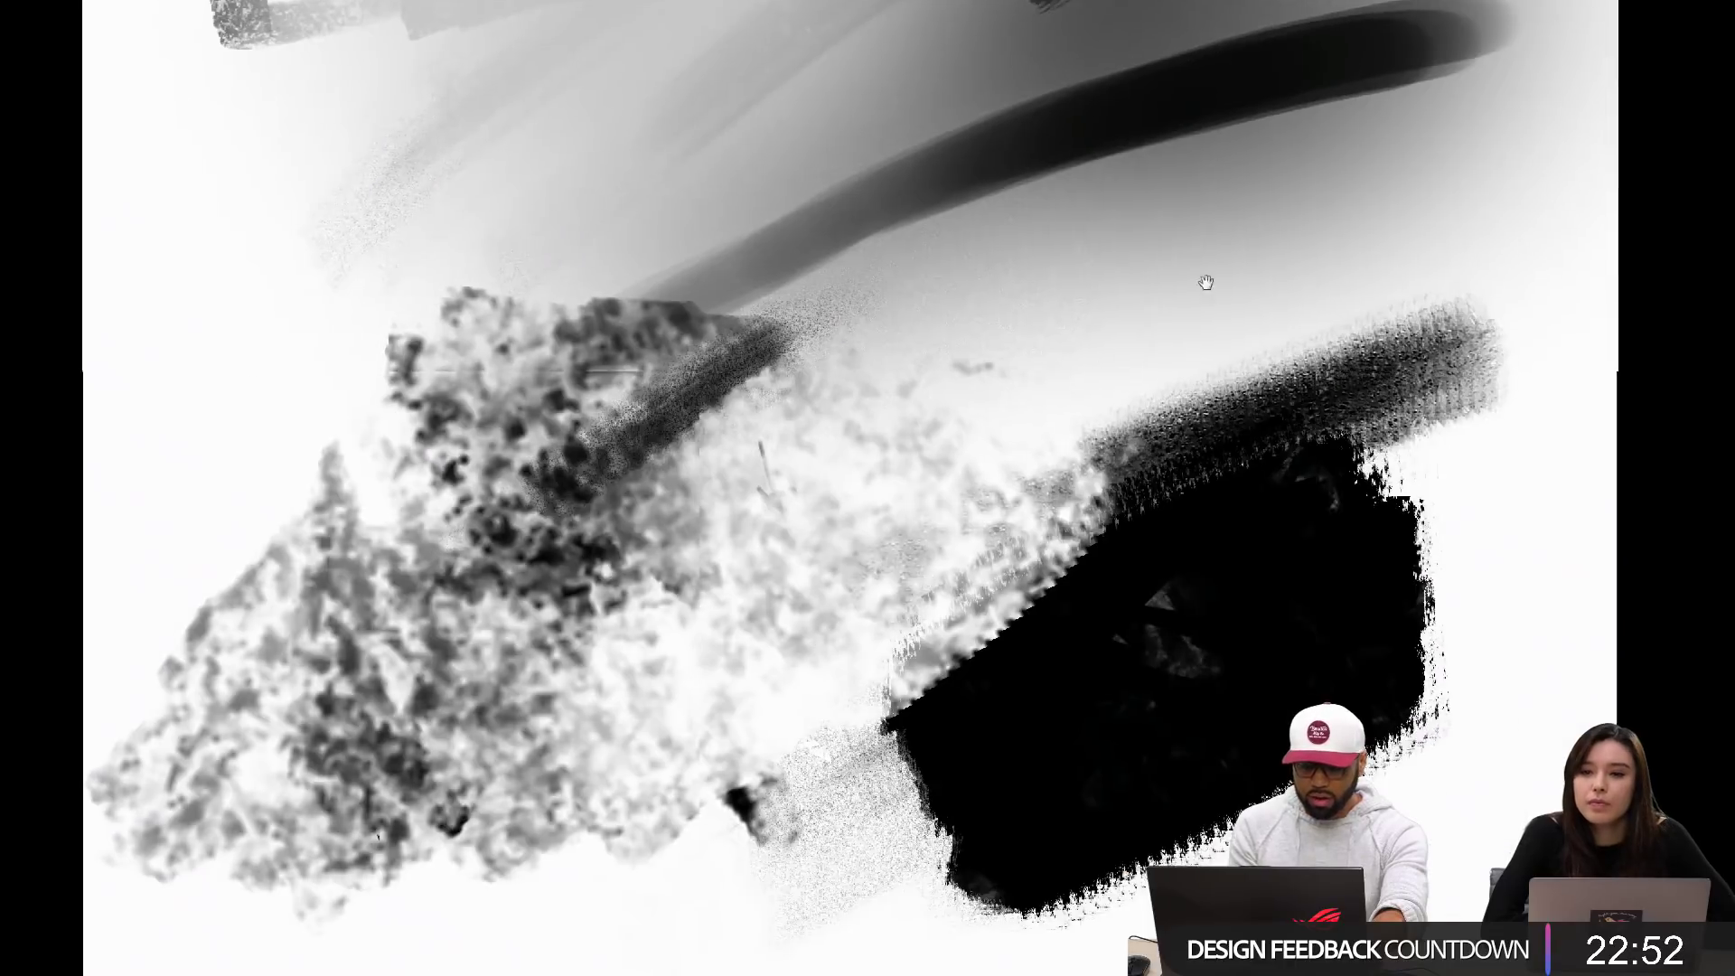
mouse_move(626, 835)
mouse_down()
mouse_move(939, 506)
mouse_move(908, 550)
mouse_move(915, 628)
mouse_up()
Step: Examine the soft gradients against the textured strokes up close and across the whole test canvas
click(1097, 579)
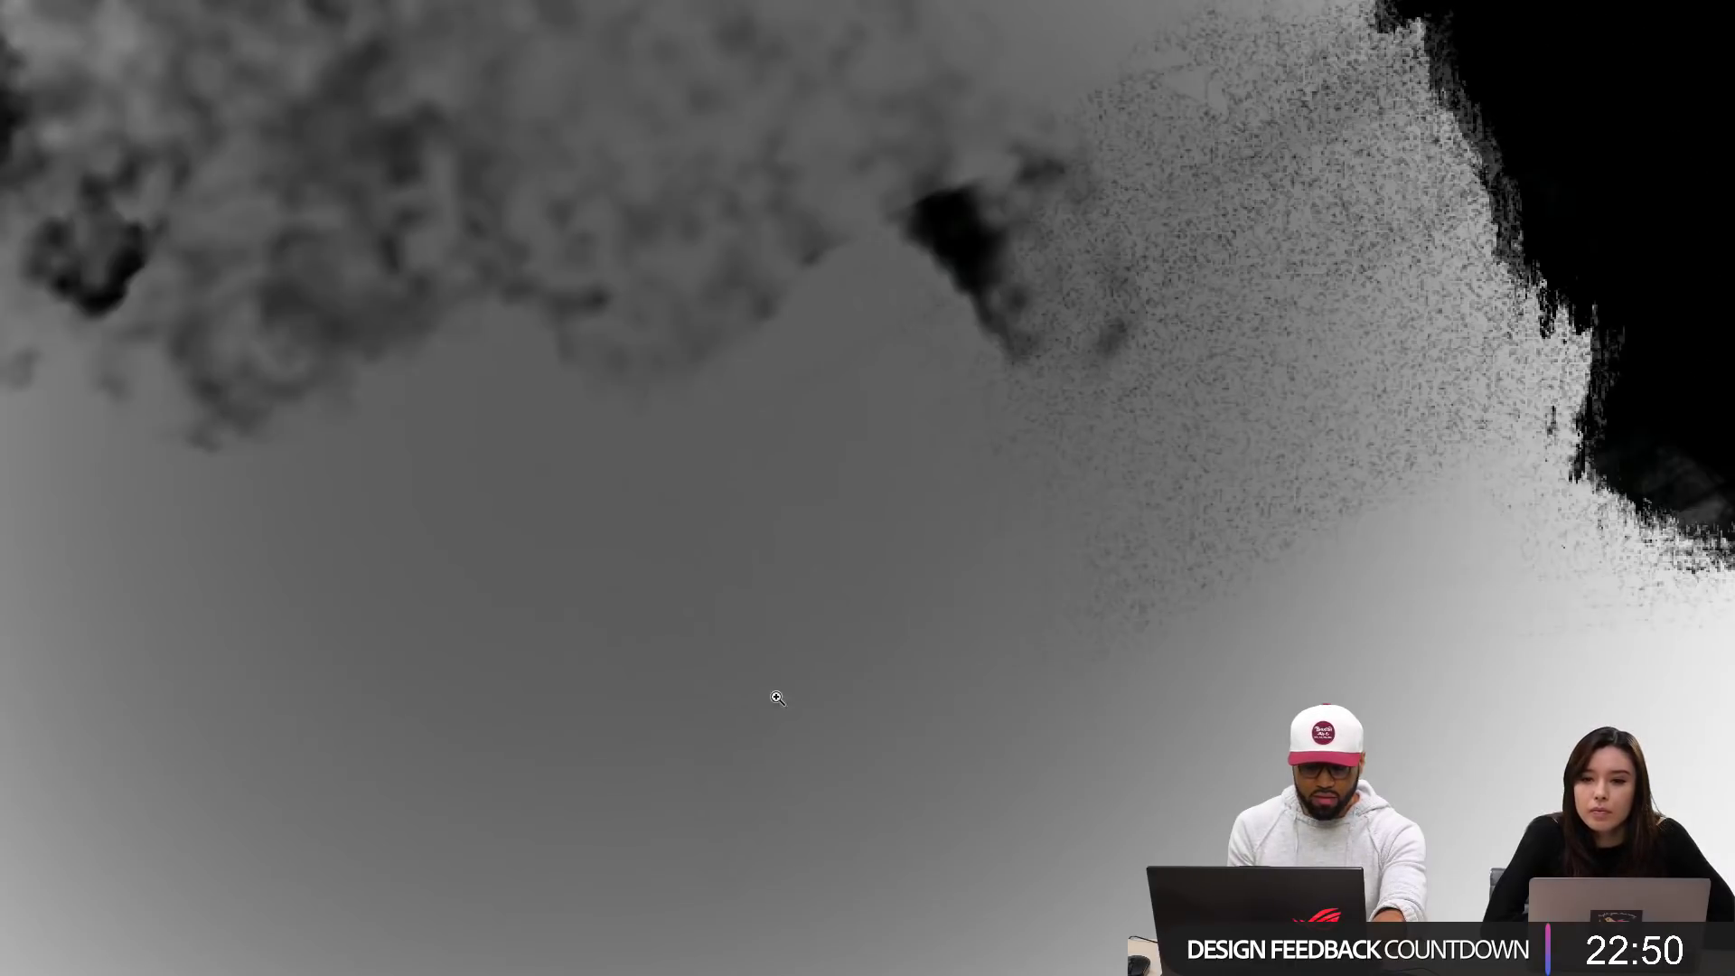
alt+click(914, 627)
click(859, 654)
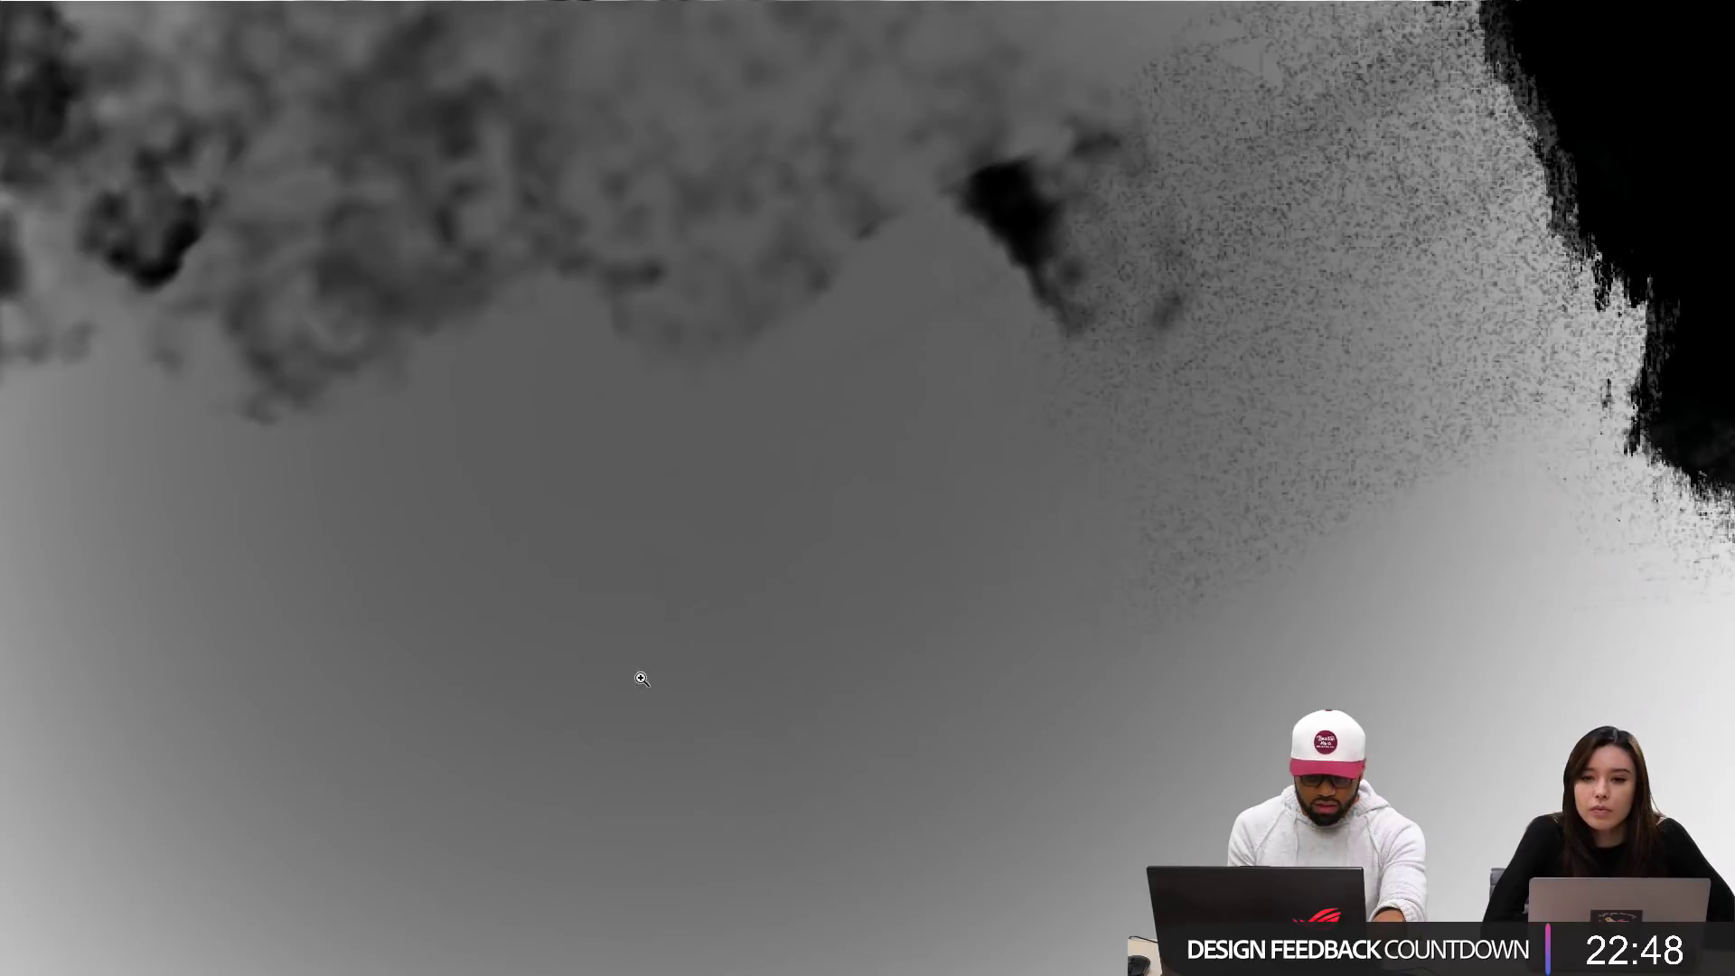
alt+click(764, 650)
alt+click(789, 627)
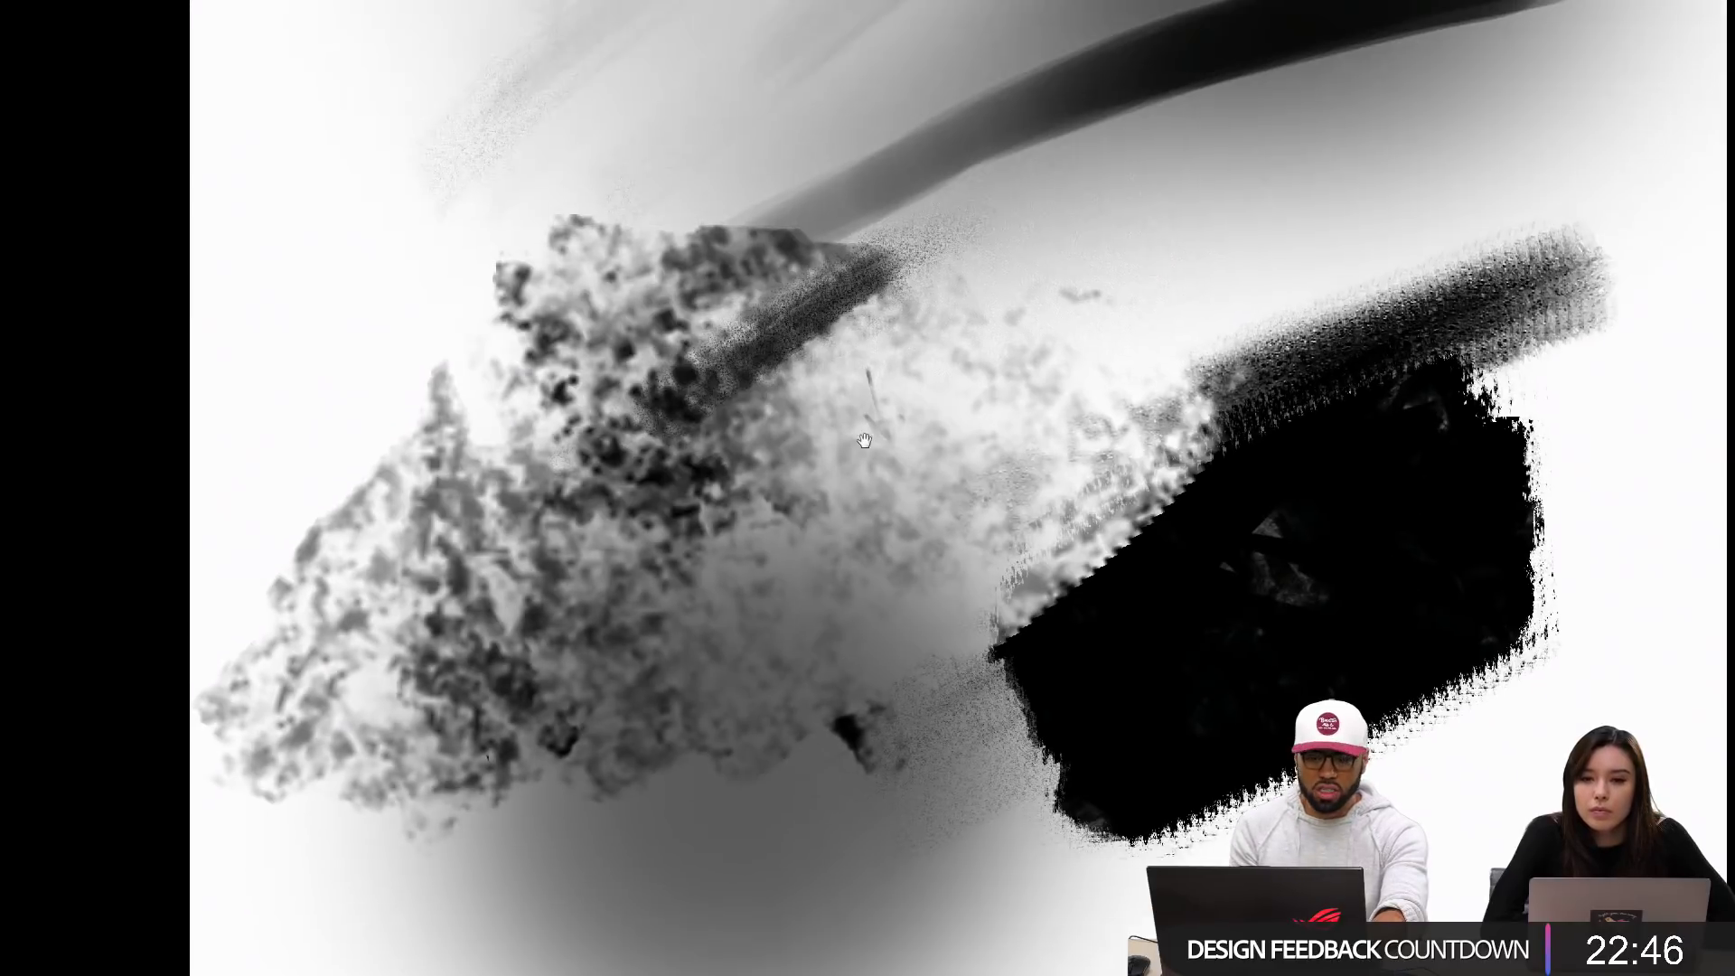
drag(945, 52, 853, 709)
click(915, 544)
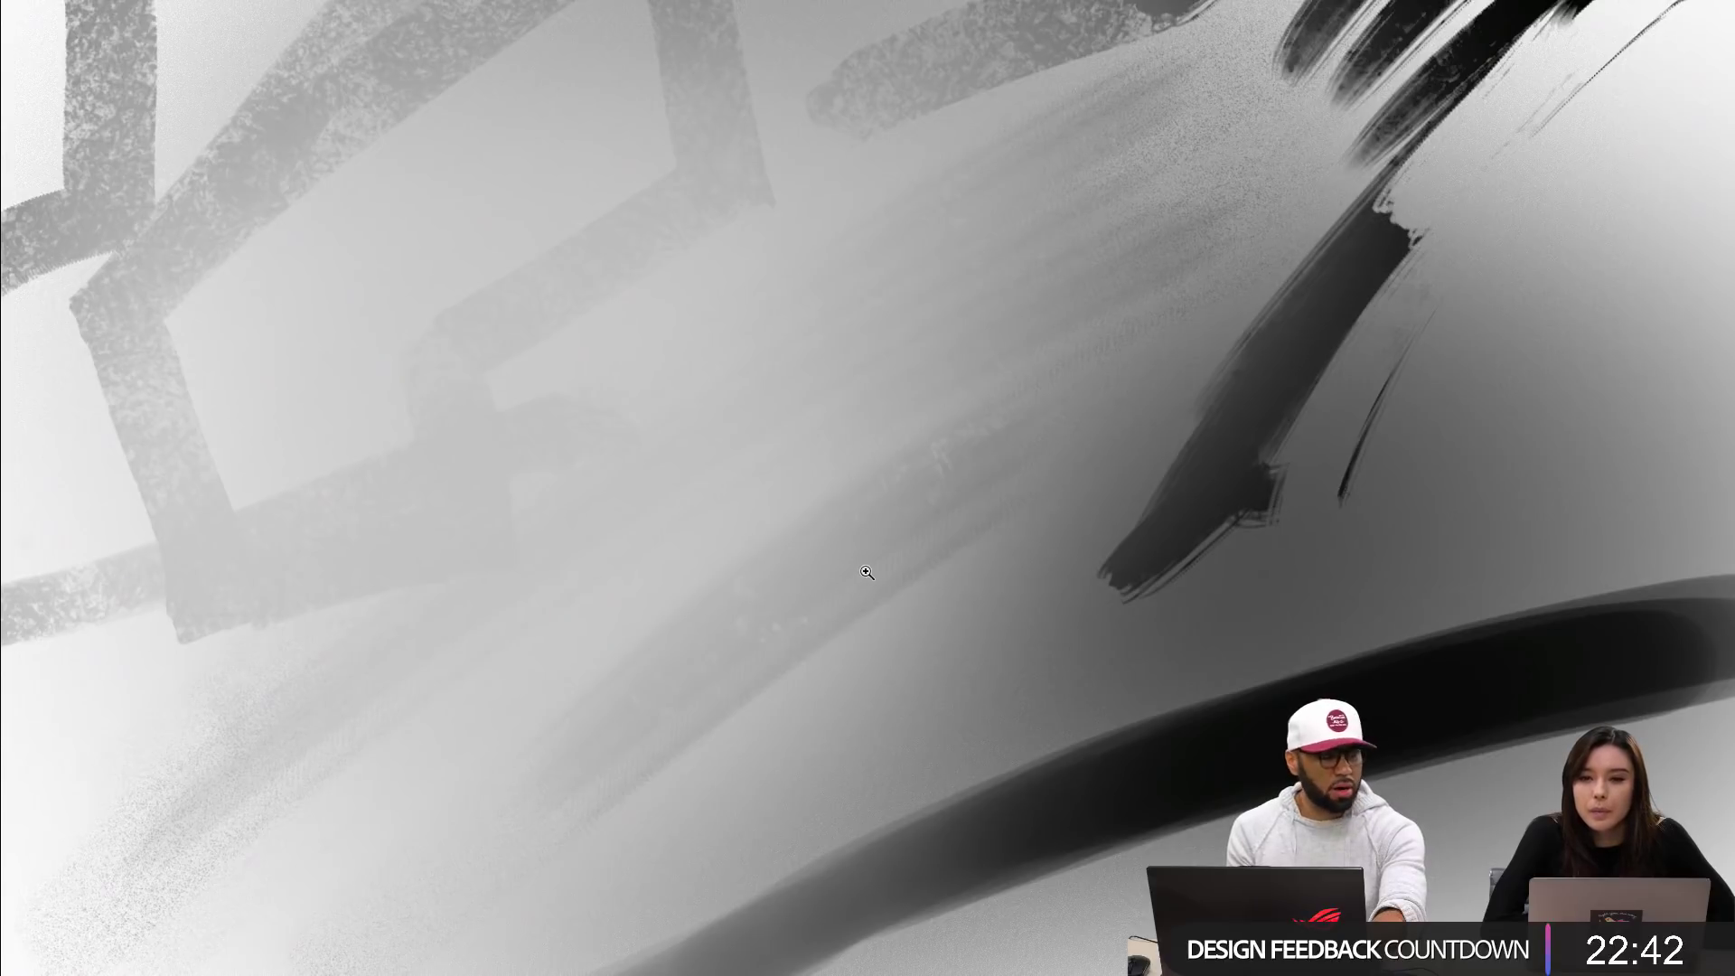
alt+click(894, 551)
alt+click(895, 555)
alt+click(895, 558)
drag(1033, 534, 1003, 331)
Step: Bring back the interface panels, hide the Layer 2 brush tests and make Layer 1 the active layer
key(f)
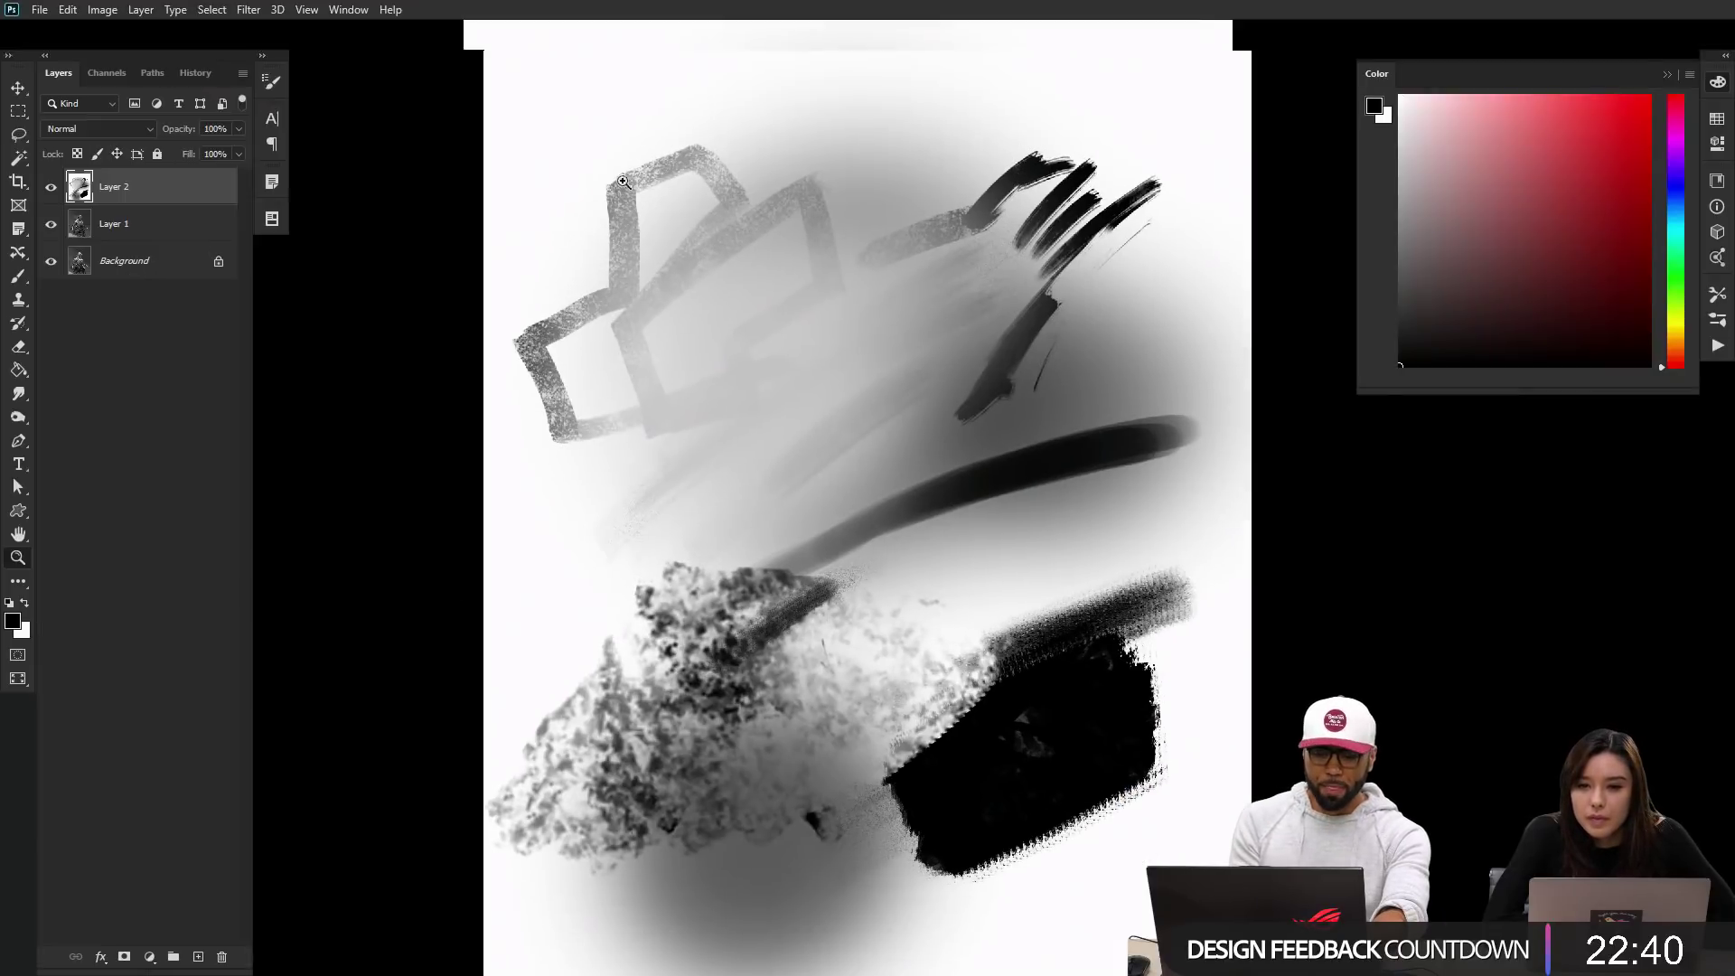
click(50, 188)
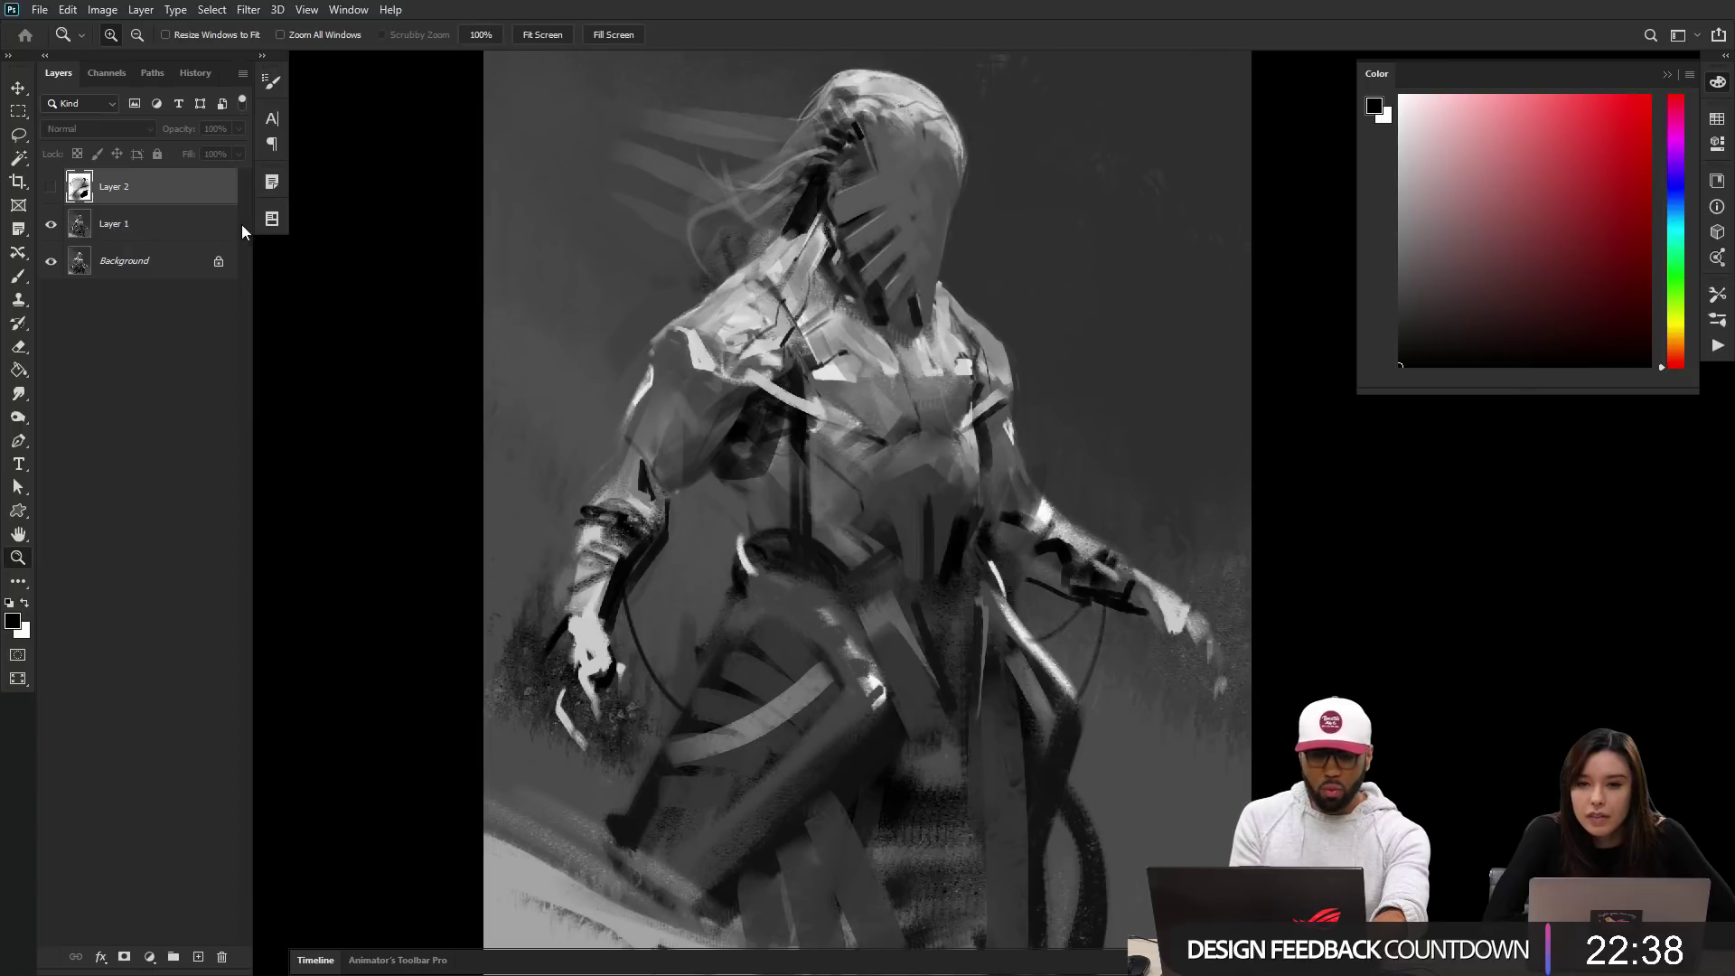
click(194, 226)
Step: Choose the soft round airbrush from the Standard brush set for painting on Layer 1
key(b)
right_click(1149, 291)
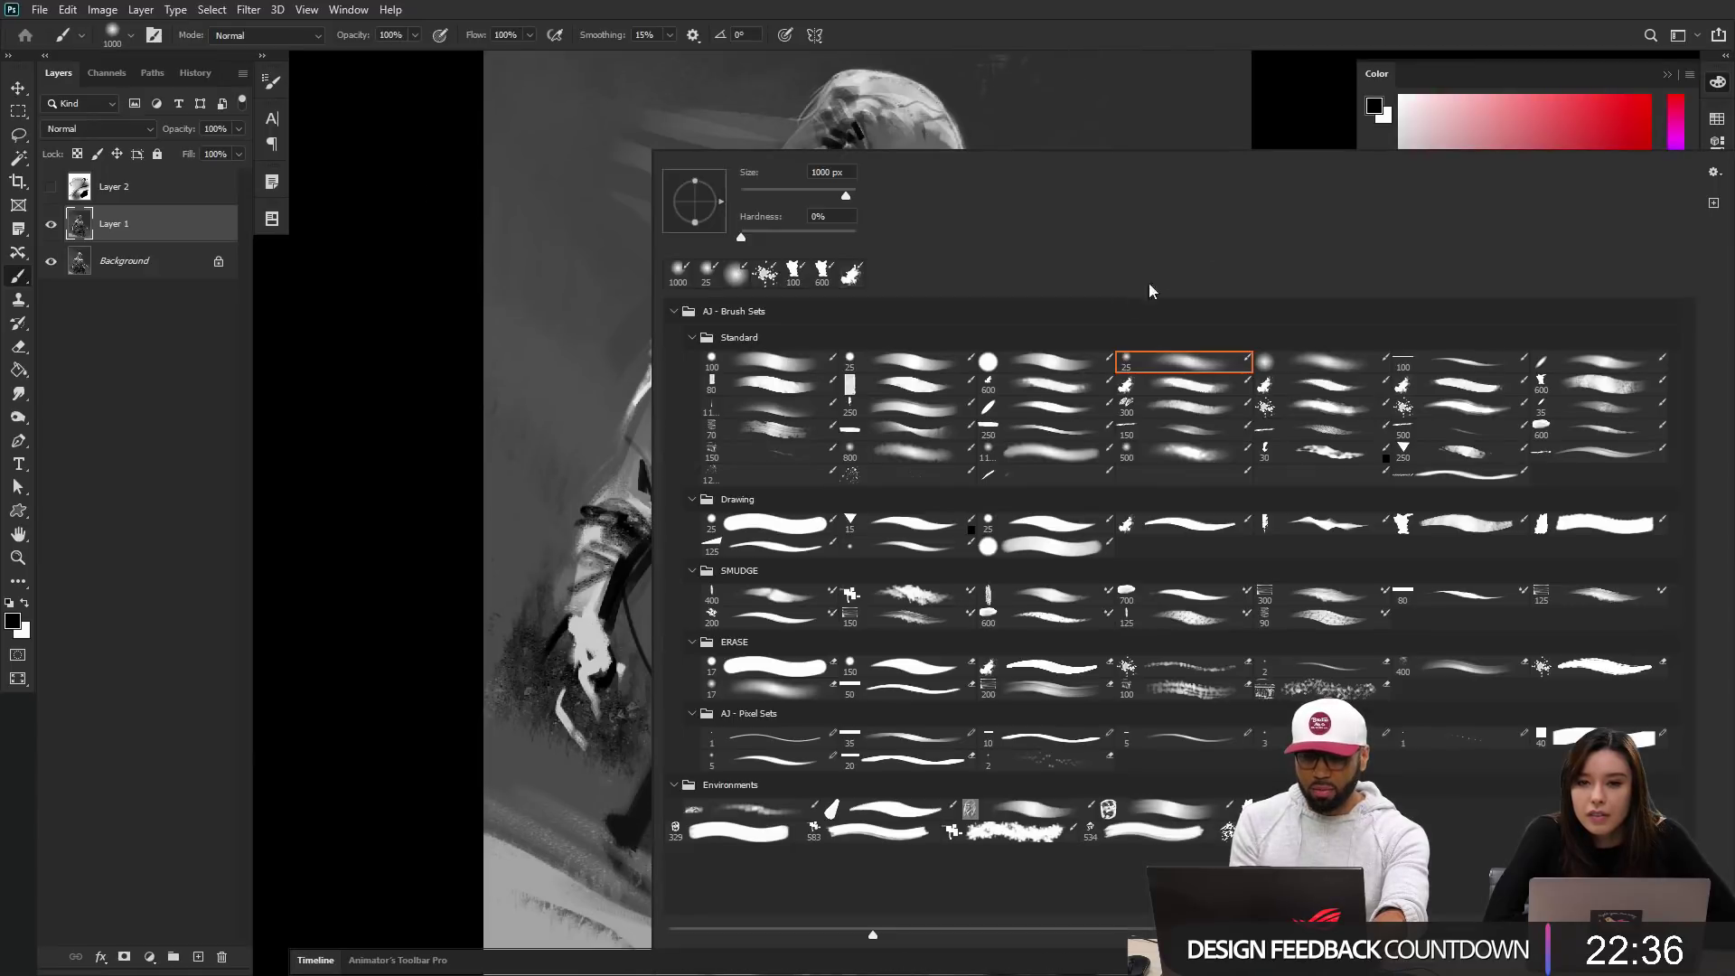
click(1332, 368)
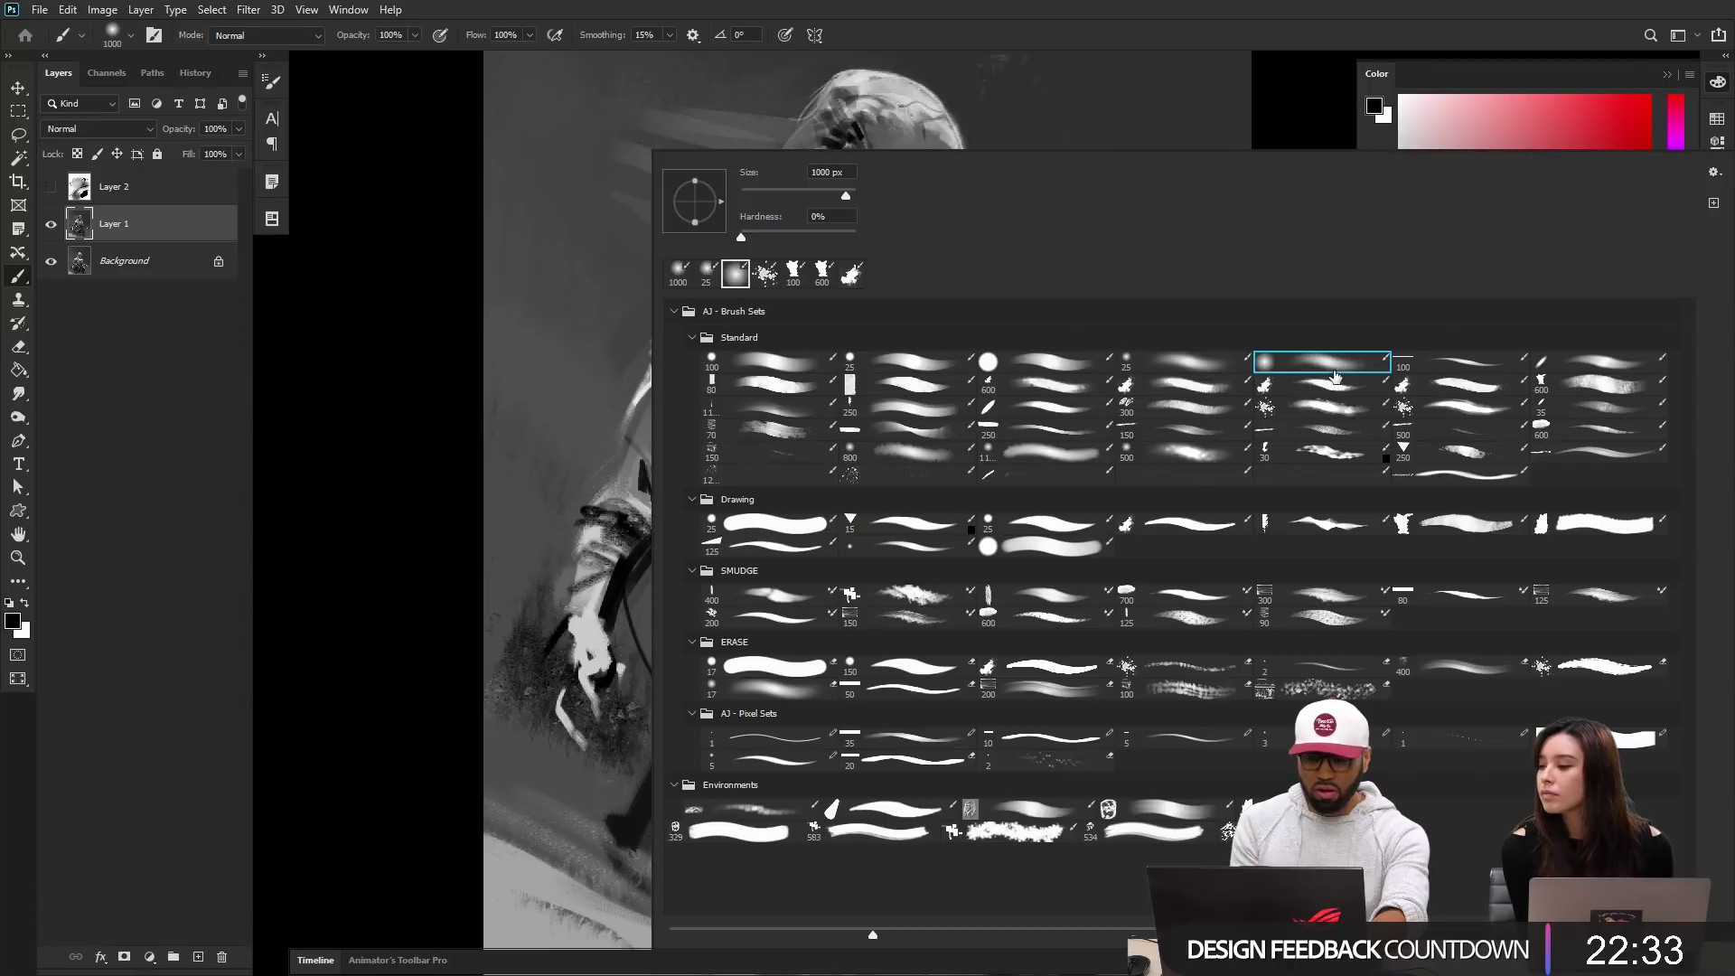
click(1219, 364)
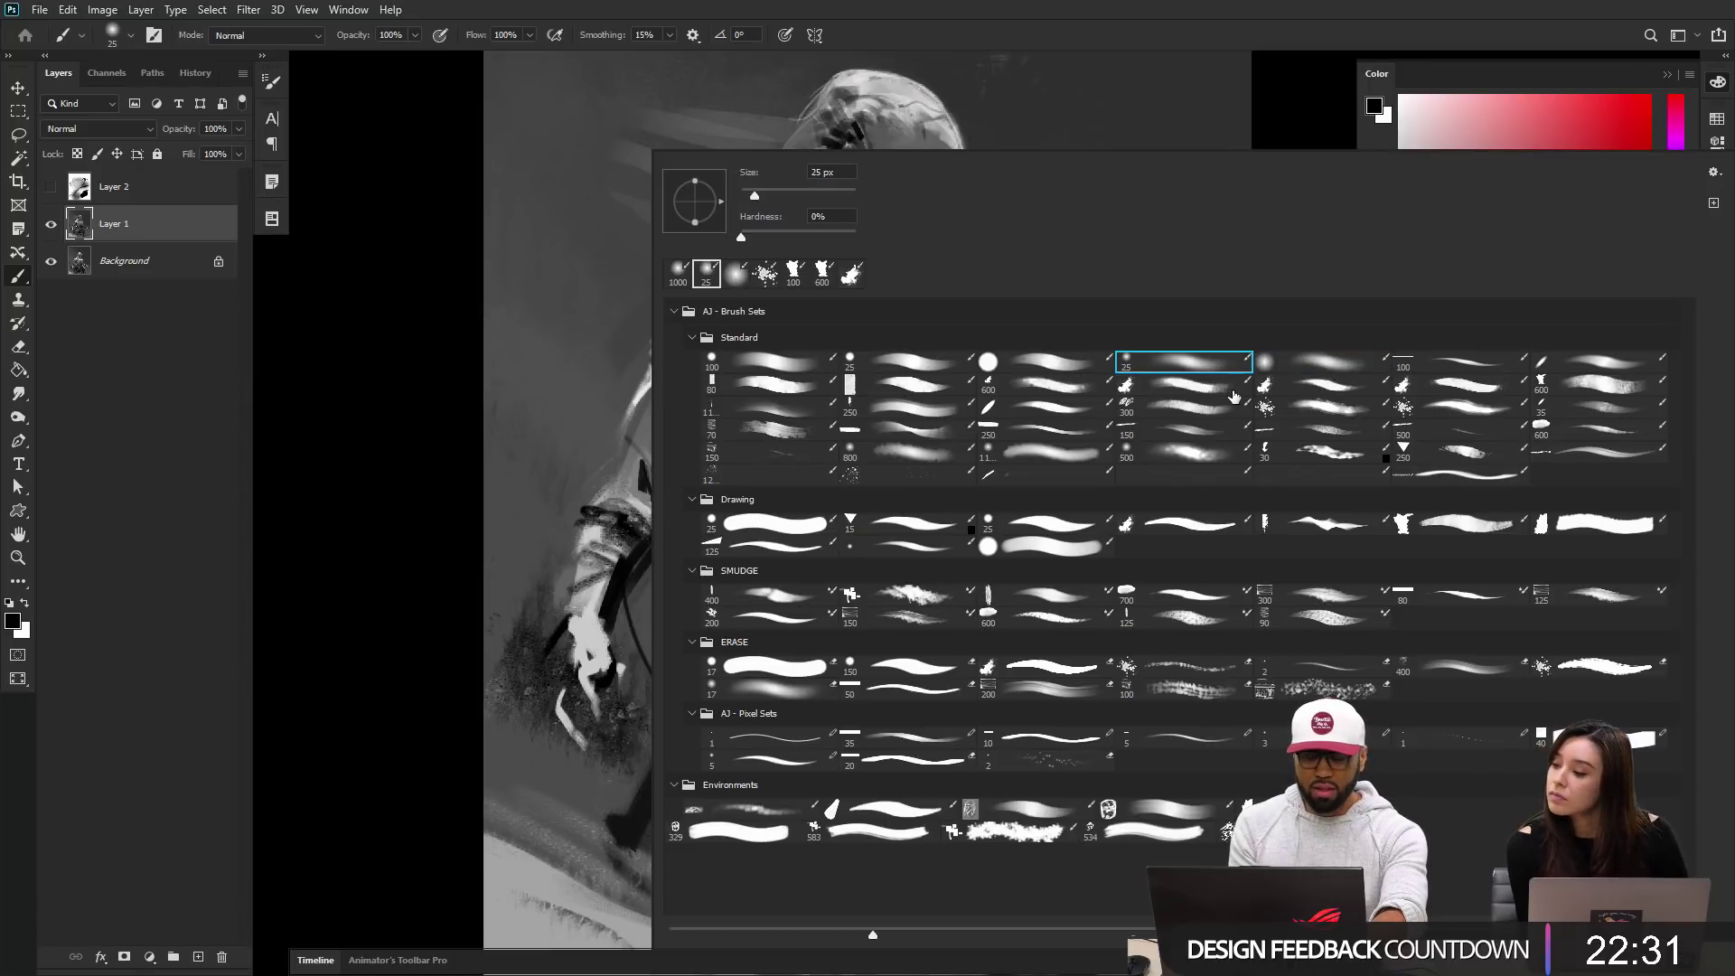
click(1318, 362)
click(225, 724)
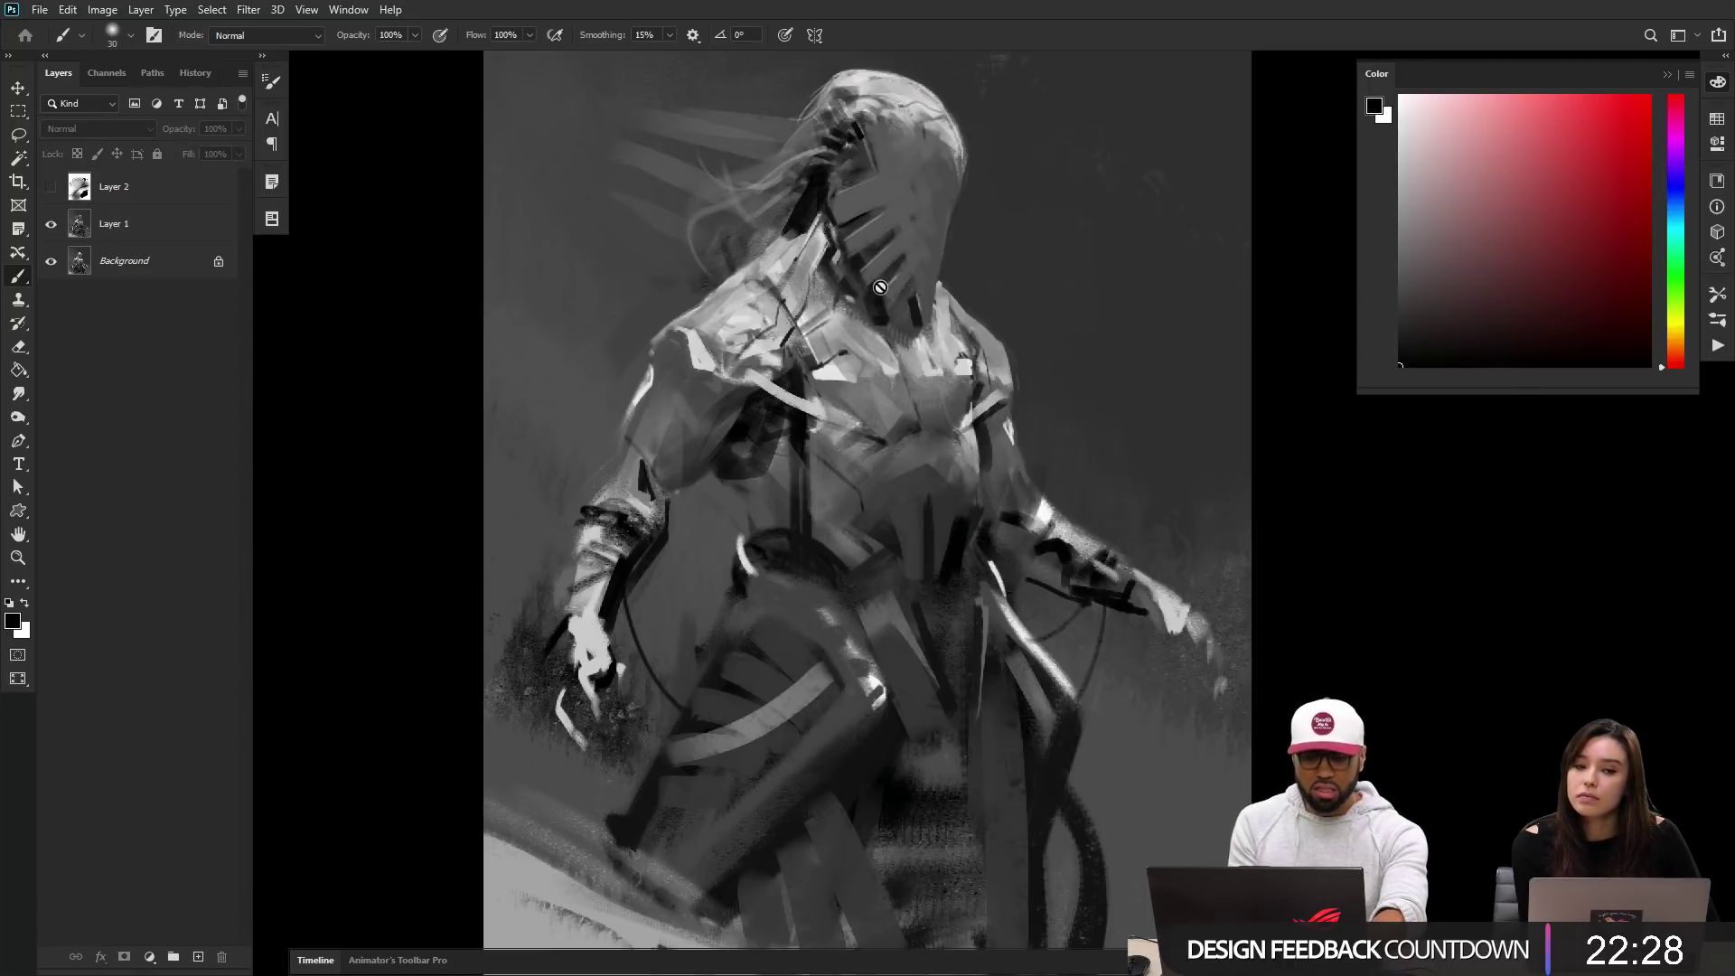
click(107, 224)
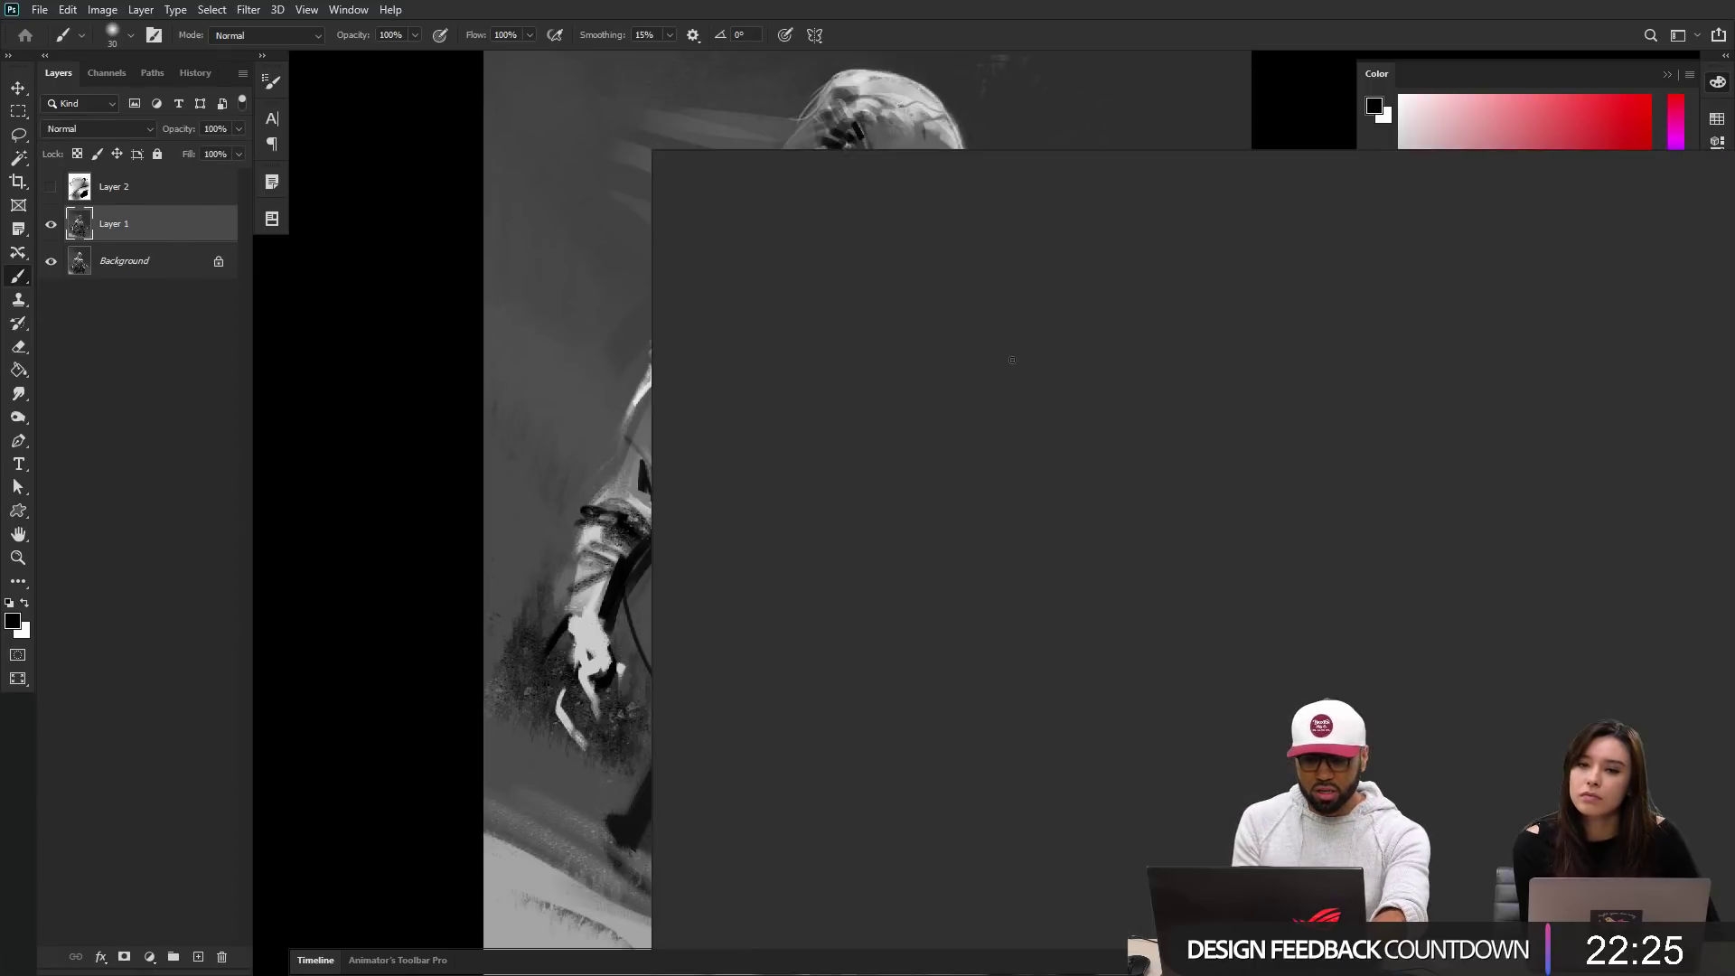
click(1184, 99)
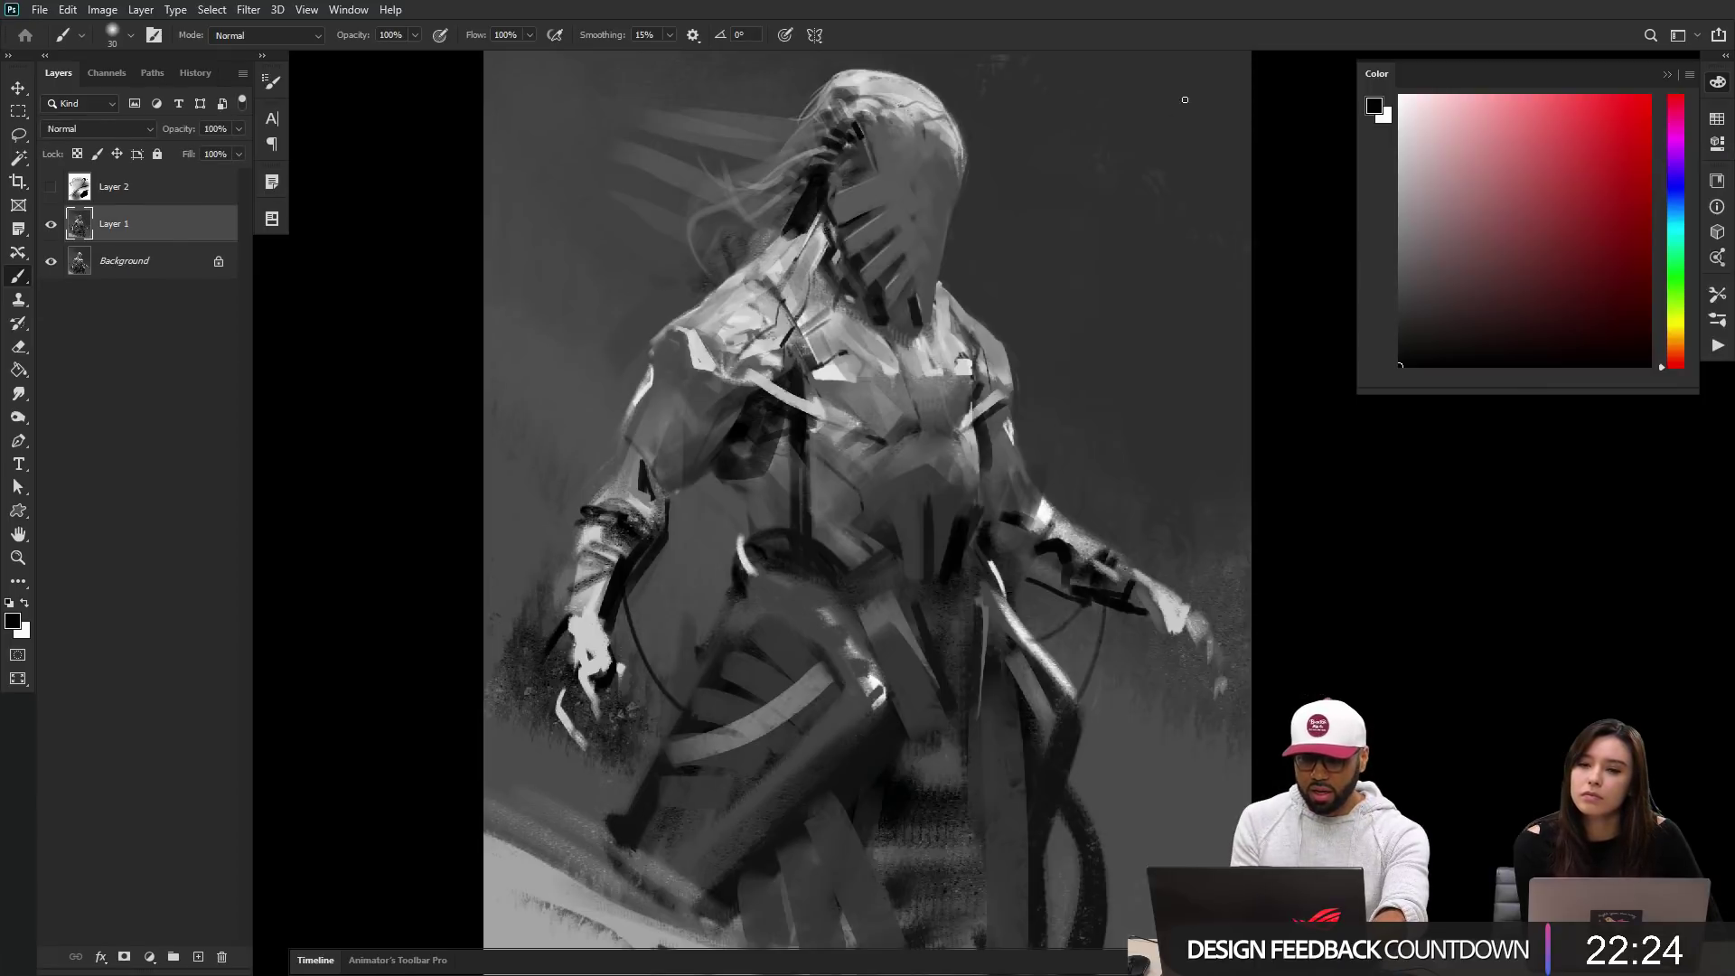
Step: Enlarge the soft brush to 900 px, with white as the foreground colour and Color Dodge as its mode
key(bracketright)
key(bracketright)
key(bracketright)
key(bracketright)
key(bracketright)
key(bracketright)
key(bracketright)
key(bracketright)
key(bracketright)
key(bracketright)
key(bracketright)
key(bracketright)
key(bracketright)
key(bracketright)
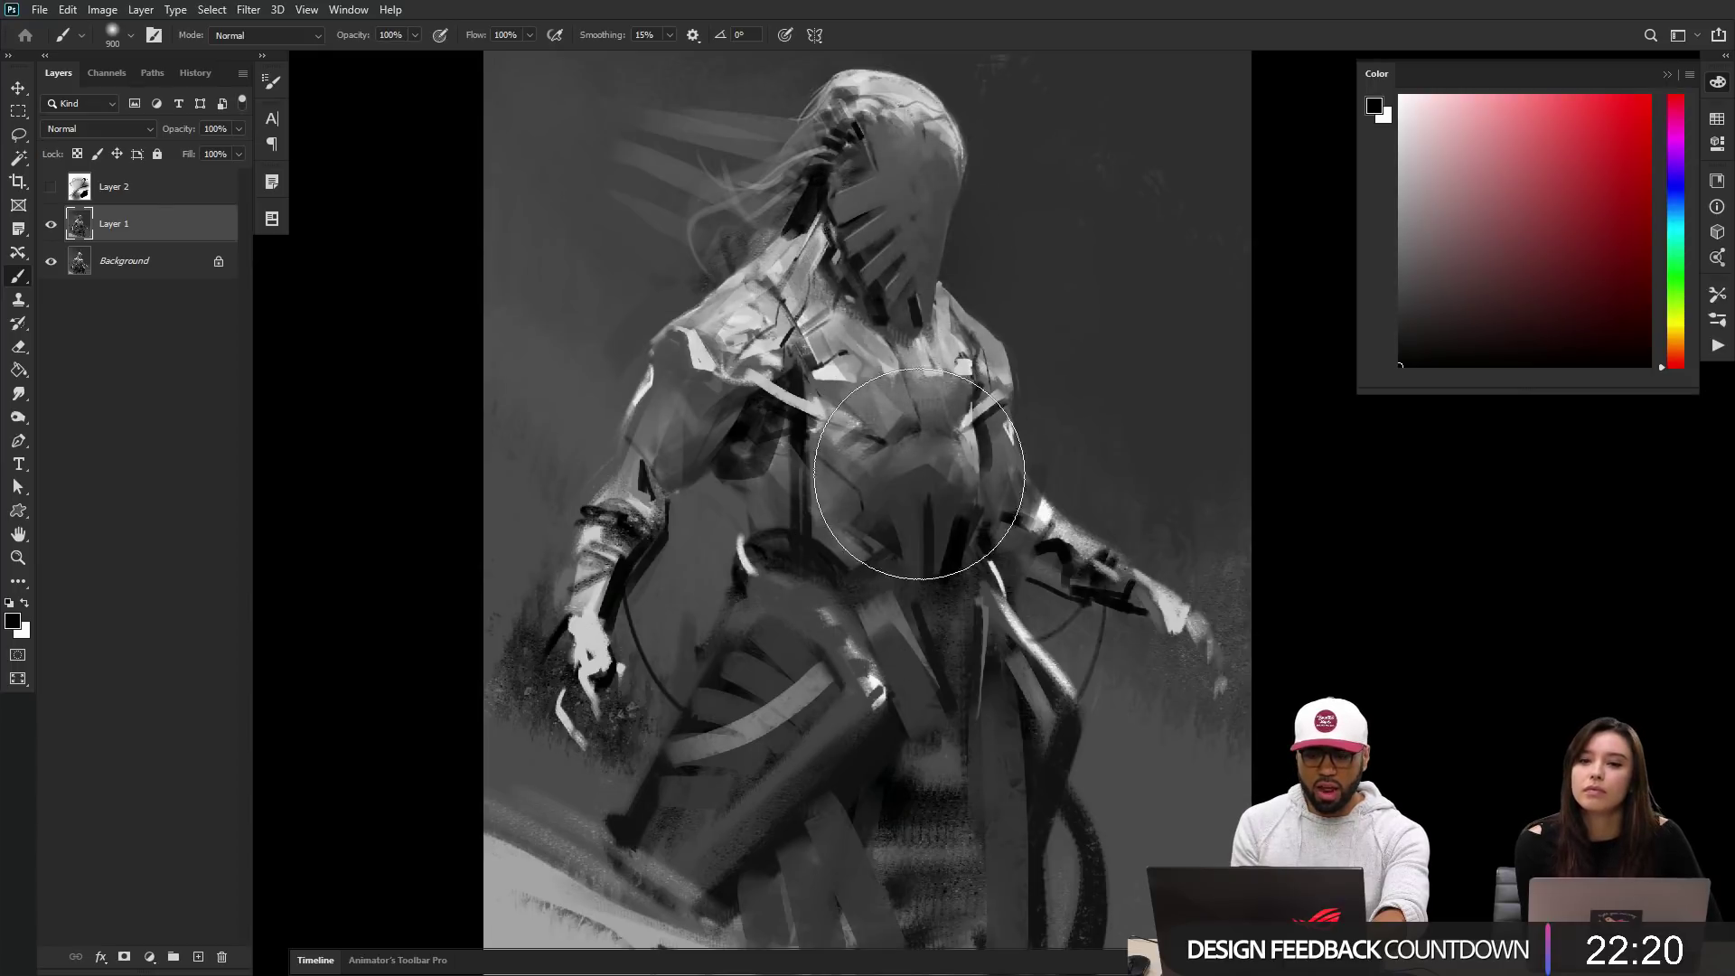
key(x)
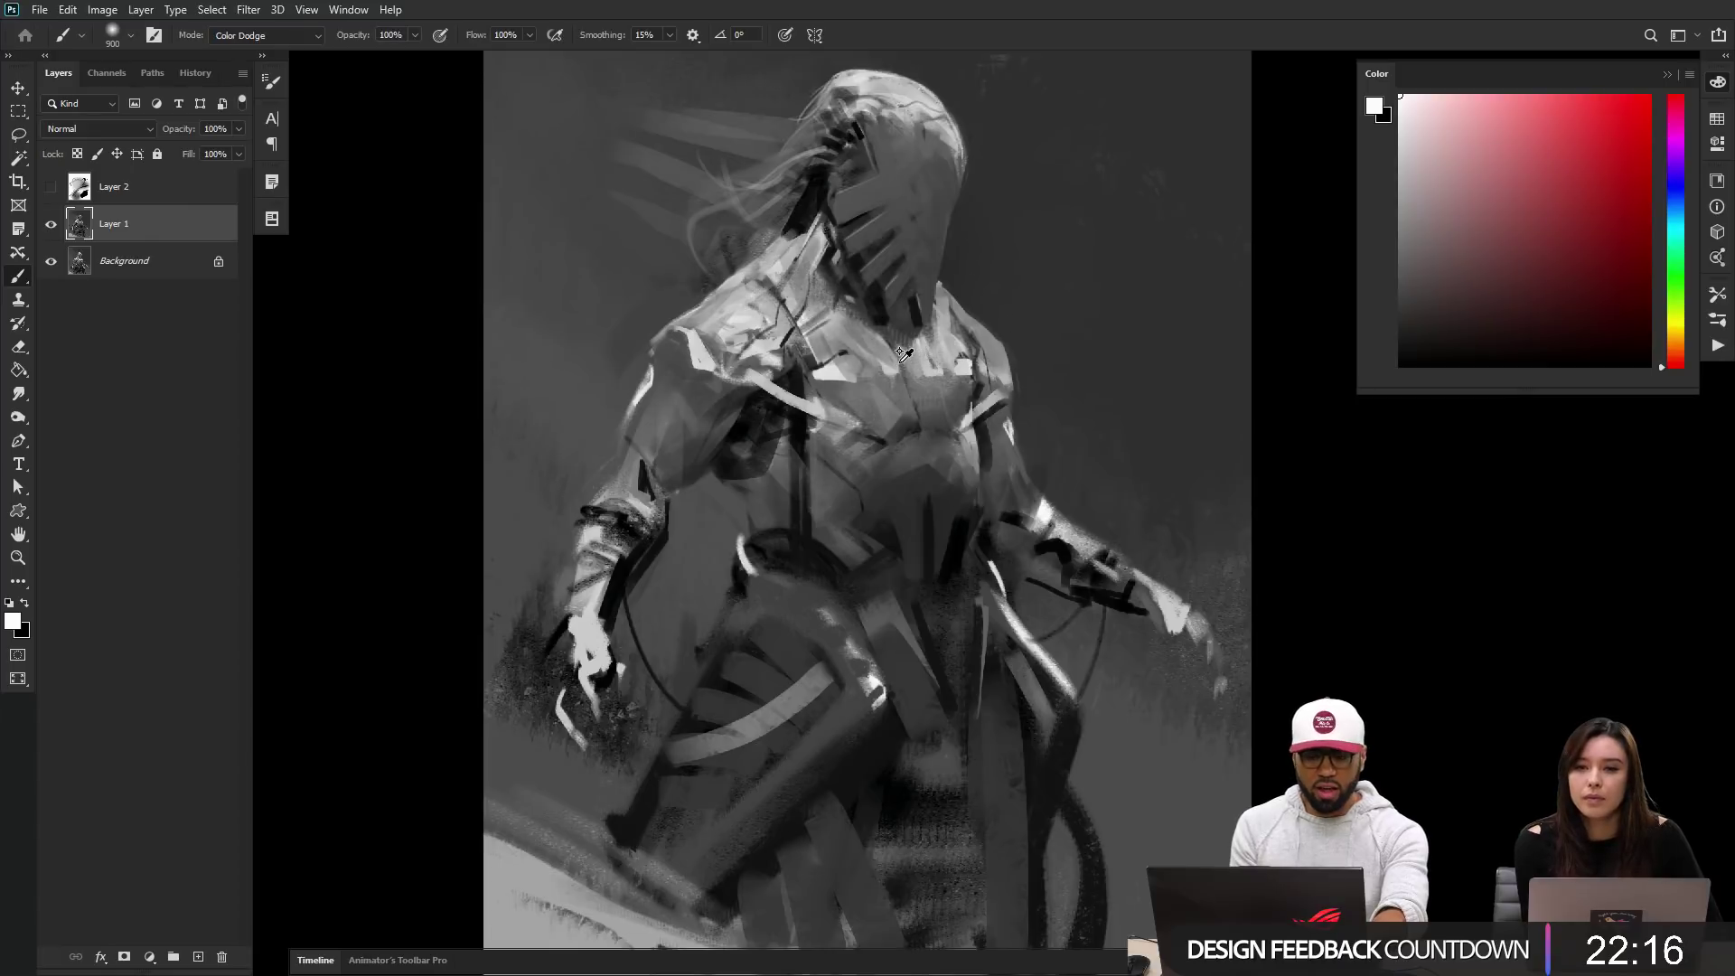
Step: Hide the interface panels and brighten the figure's shoulder and upper chest with a Color Dodge stroke
key(Tab)
key(Tab)
key(Tab)
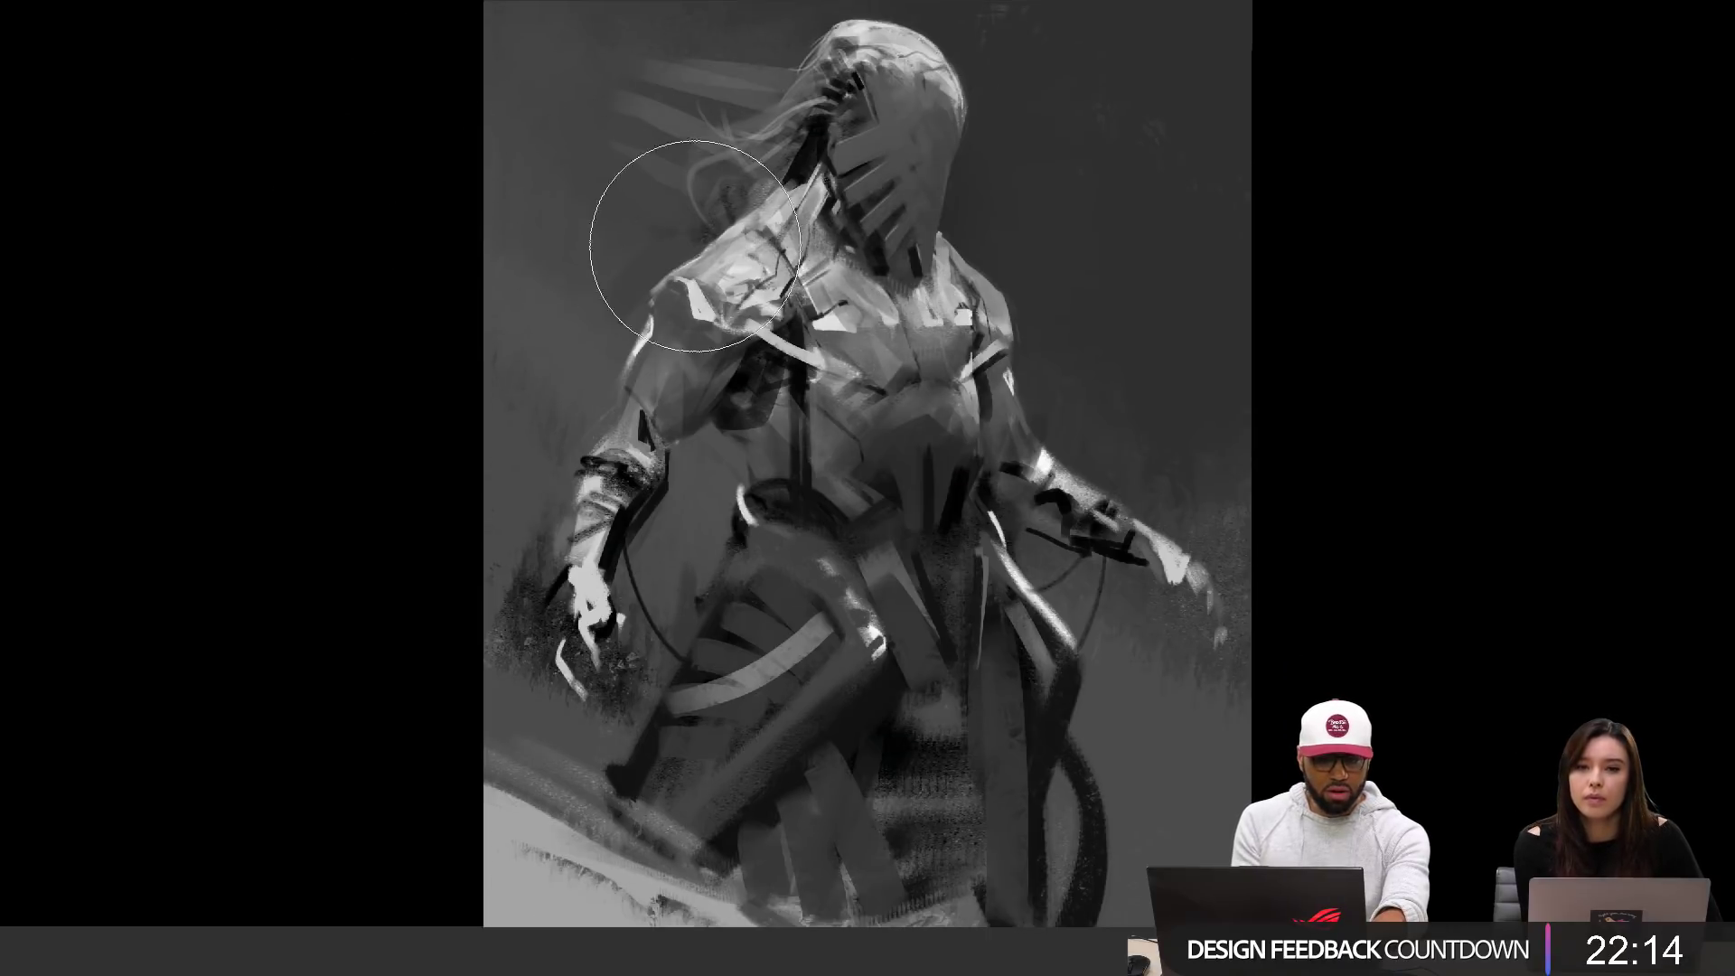
key(Tab)
key(Tab)
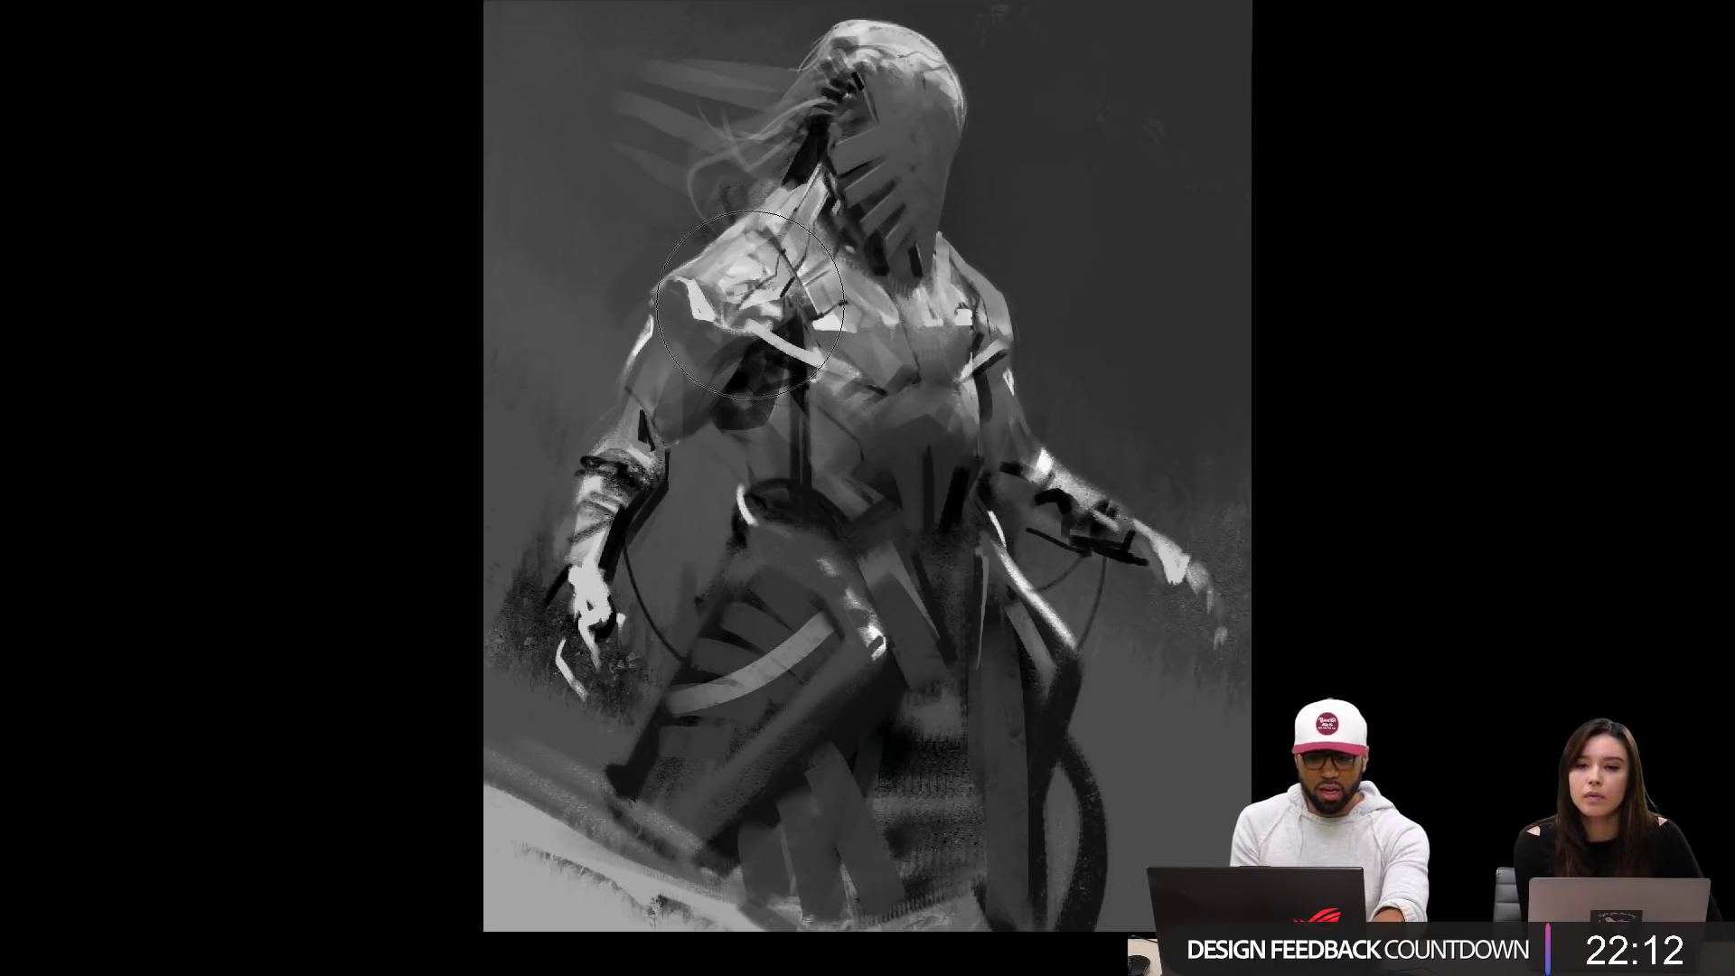
drag(759, 289, 872, 302)
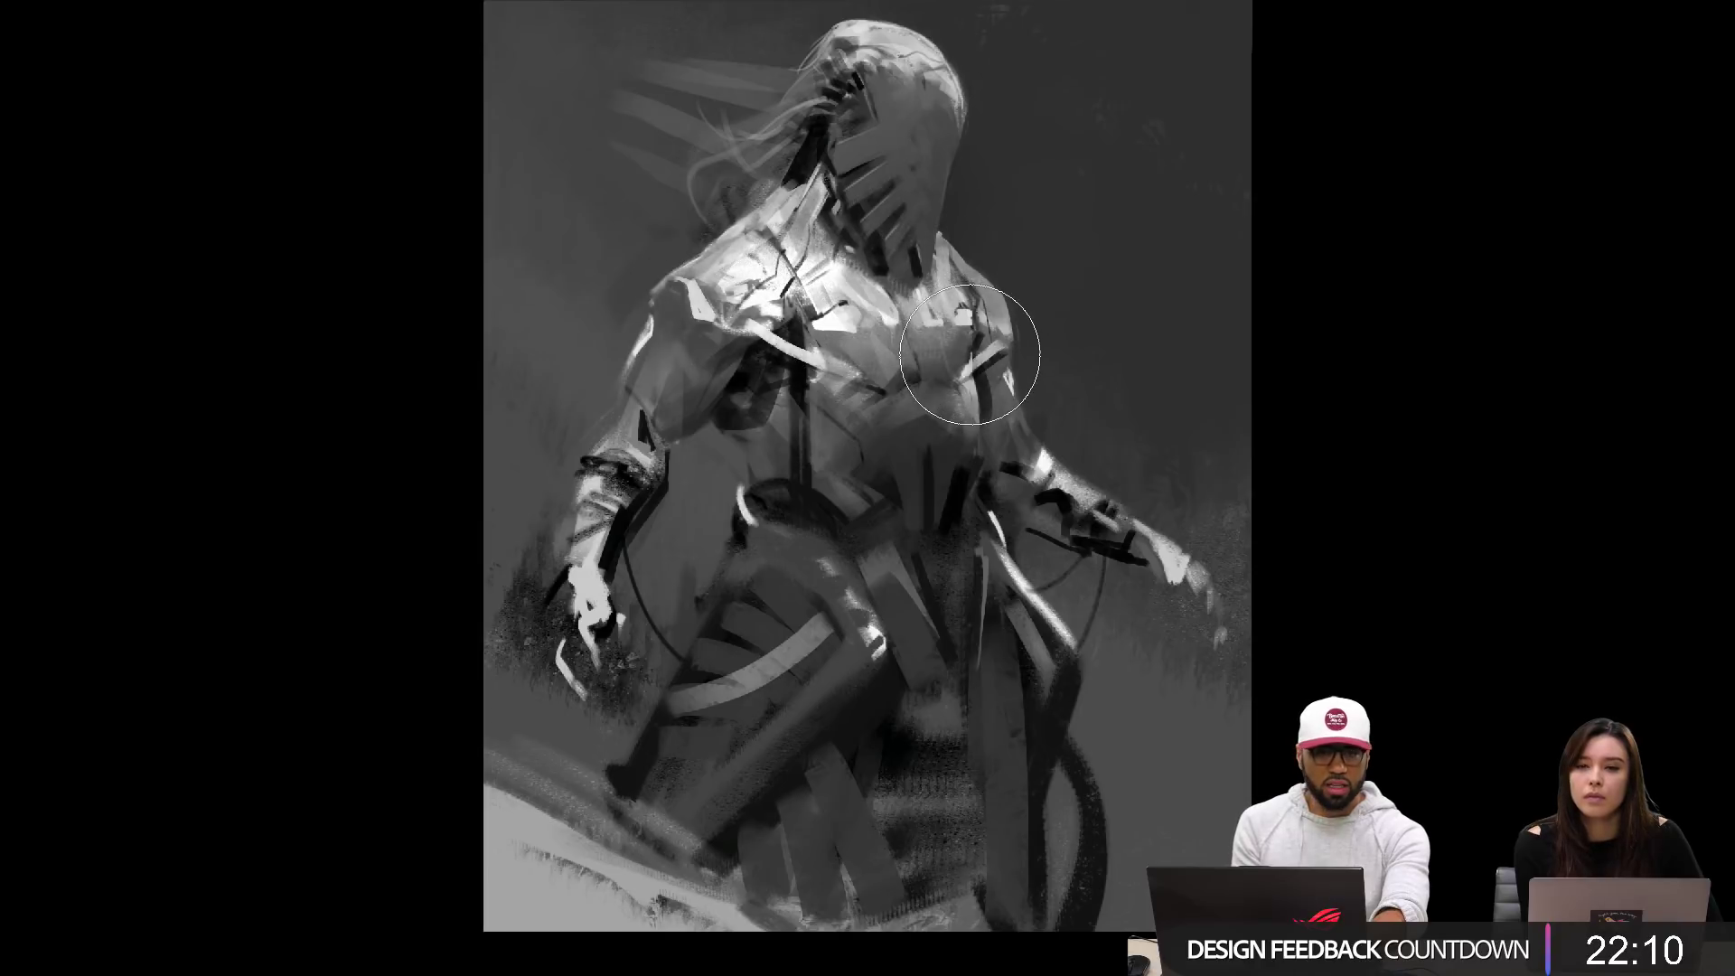
Step: Brighten the top of the figure's head and the outer shoulder with resized soft Color Dodge strokes
key(bracketleft)
mouse_move(890, 65)
mouse_down()
mouse_move(861, 58)
mouse_move(923, 89)
mouse_up()
key(bracketright)
key(bracketright)
key(bracketright)
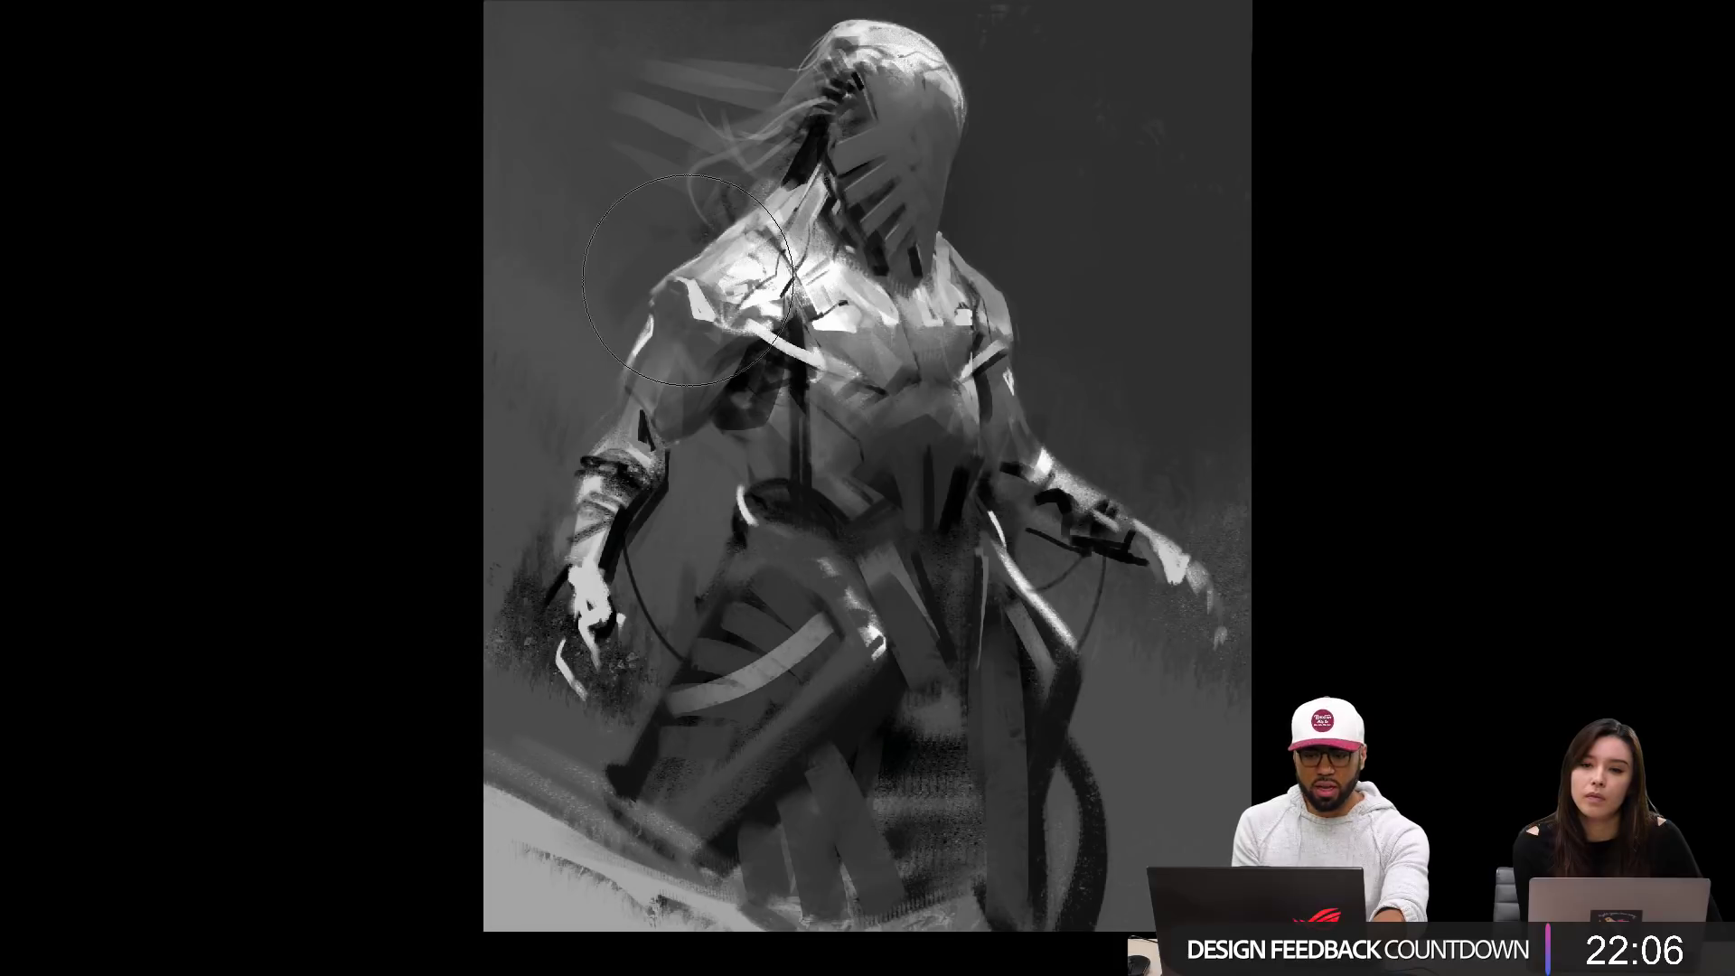
drag(688, 280, 721, 261)
key(bracketright)
drag(603, 327, 725, 248)
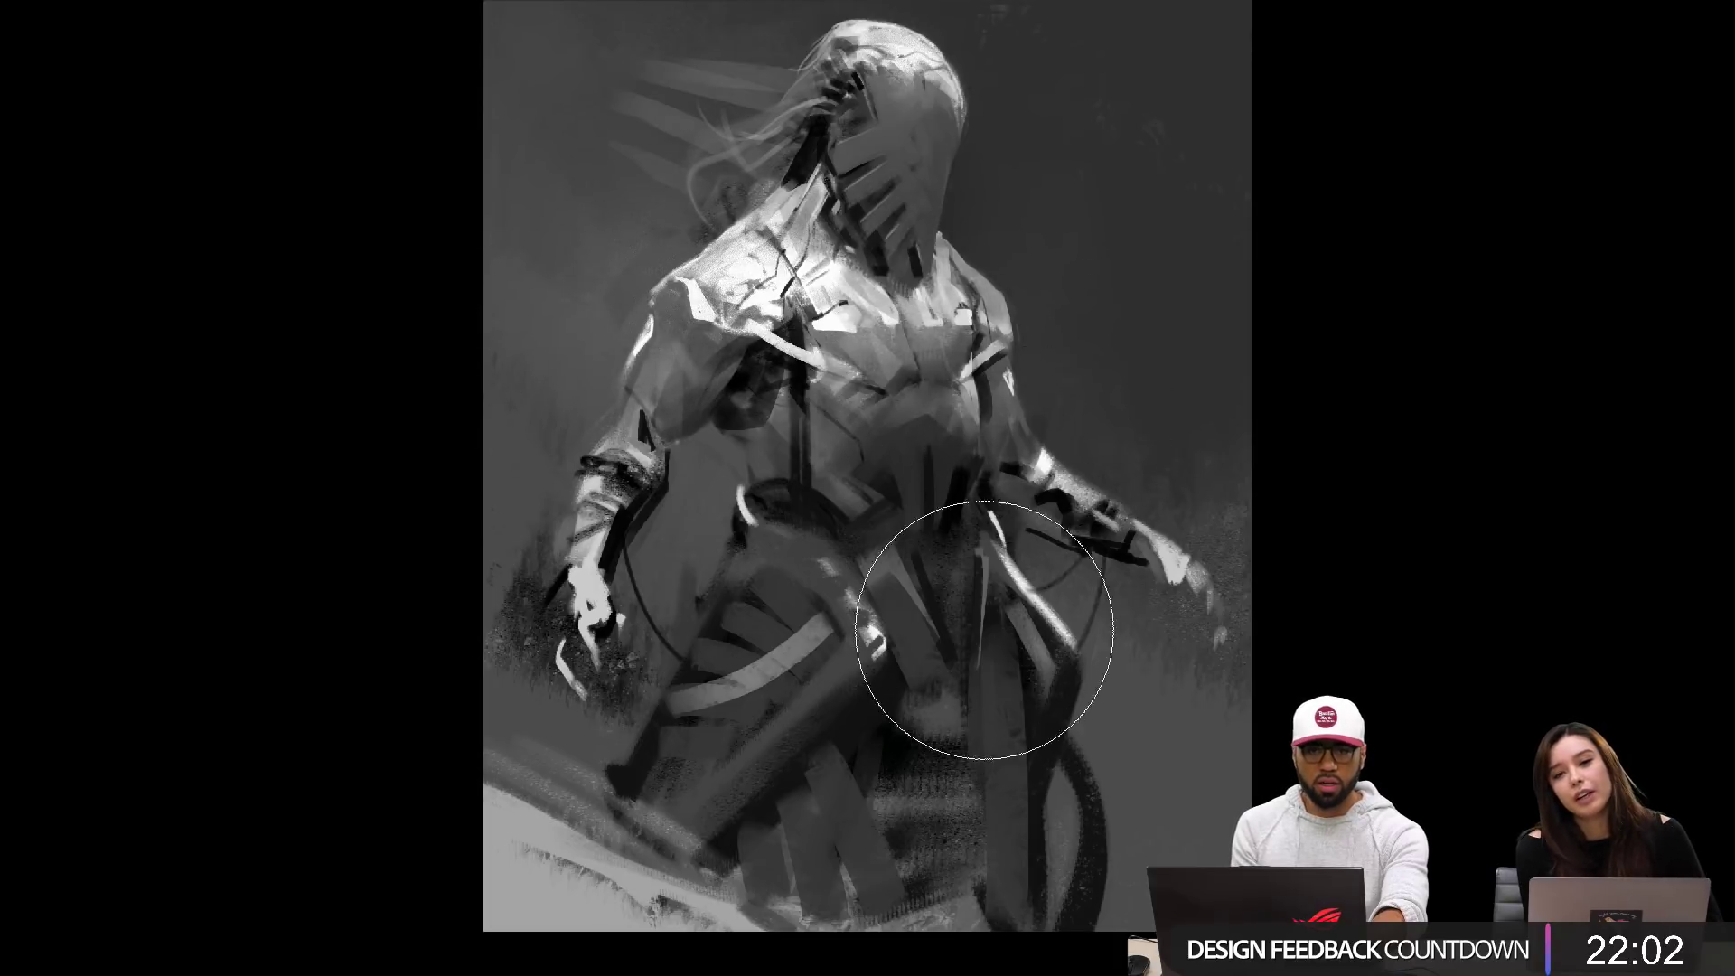
mouse_move(905, 684)
mouse_down()
mouse_move(921, 566)
mouse_move(964, 676)
mouse_up()
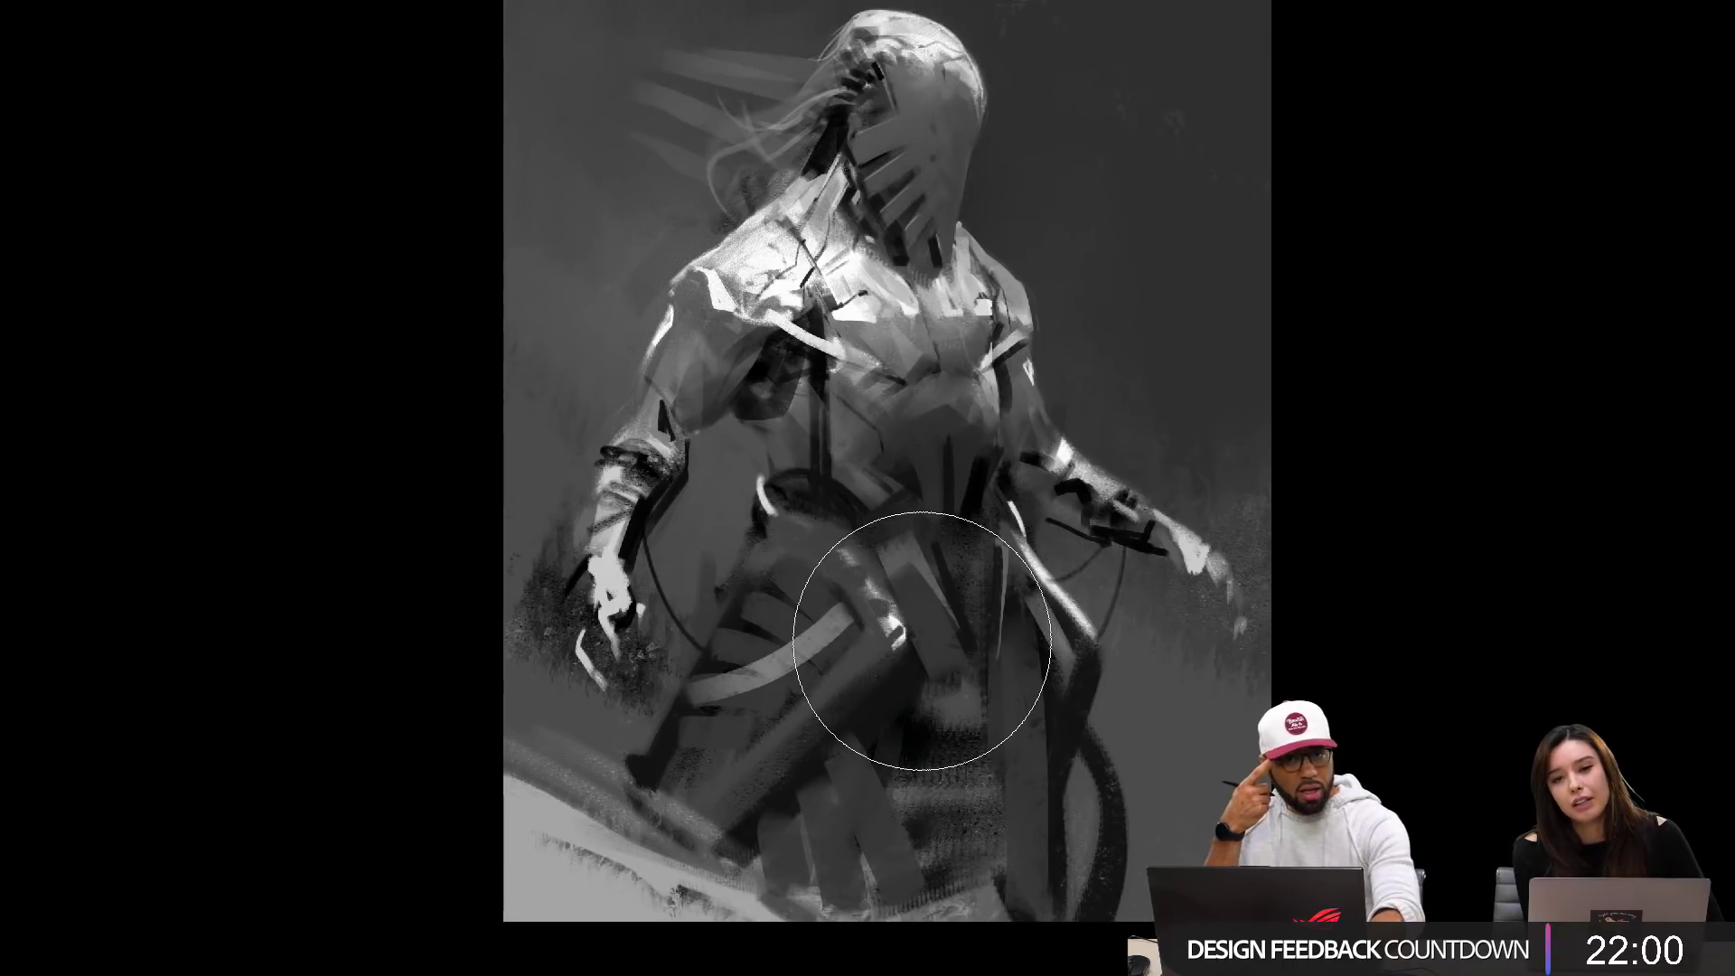
Step: Pick a textured brush from the Standard set and add textured highlights across the figure's upper chest
key(f)
key(f)
key(f)
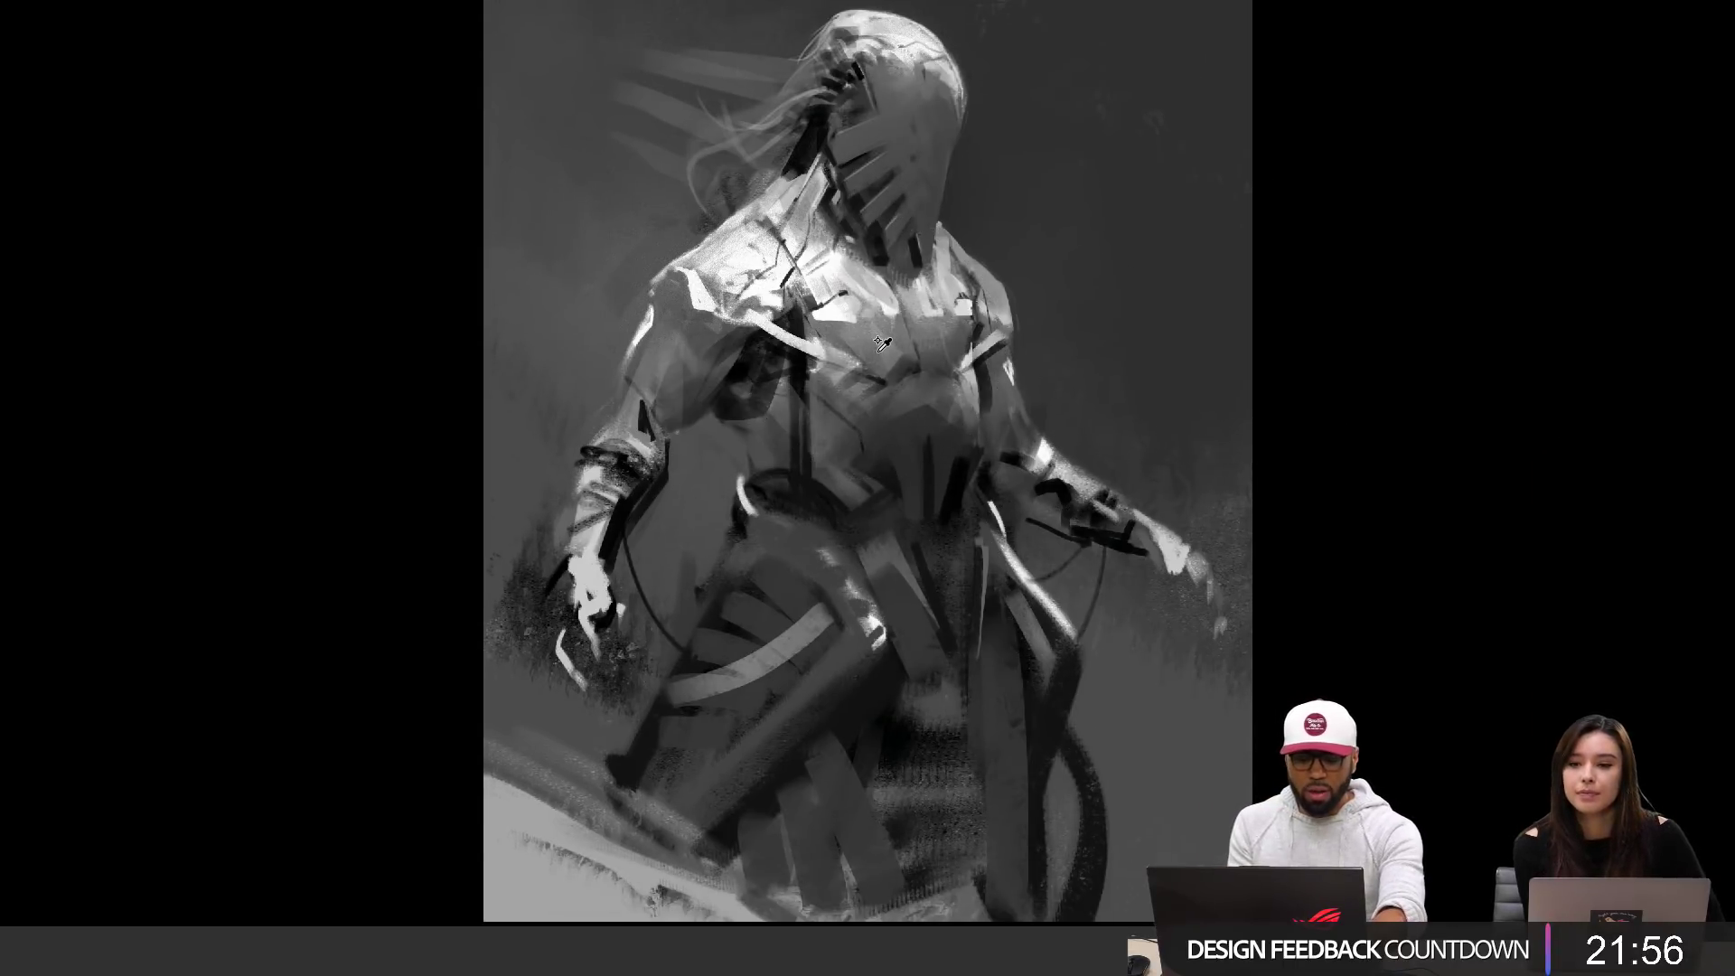
right_click(911, 349)
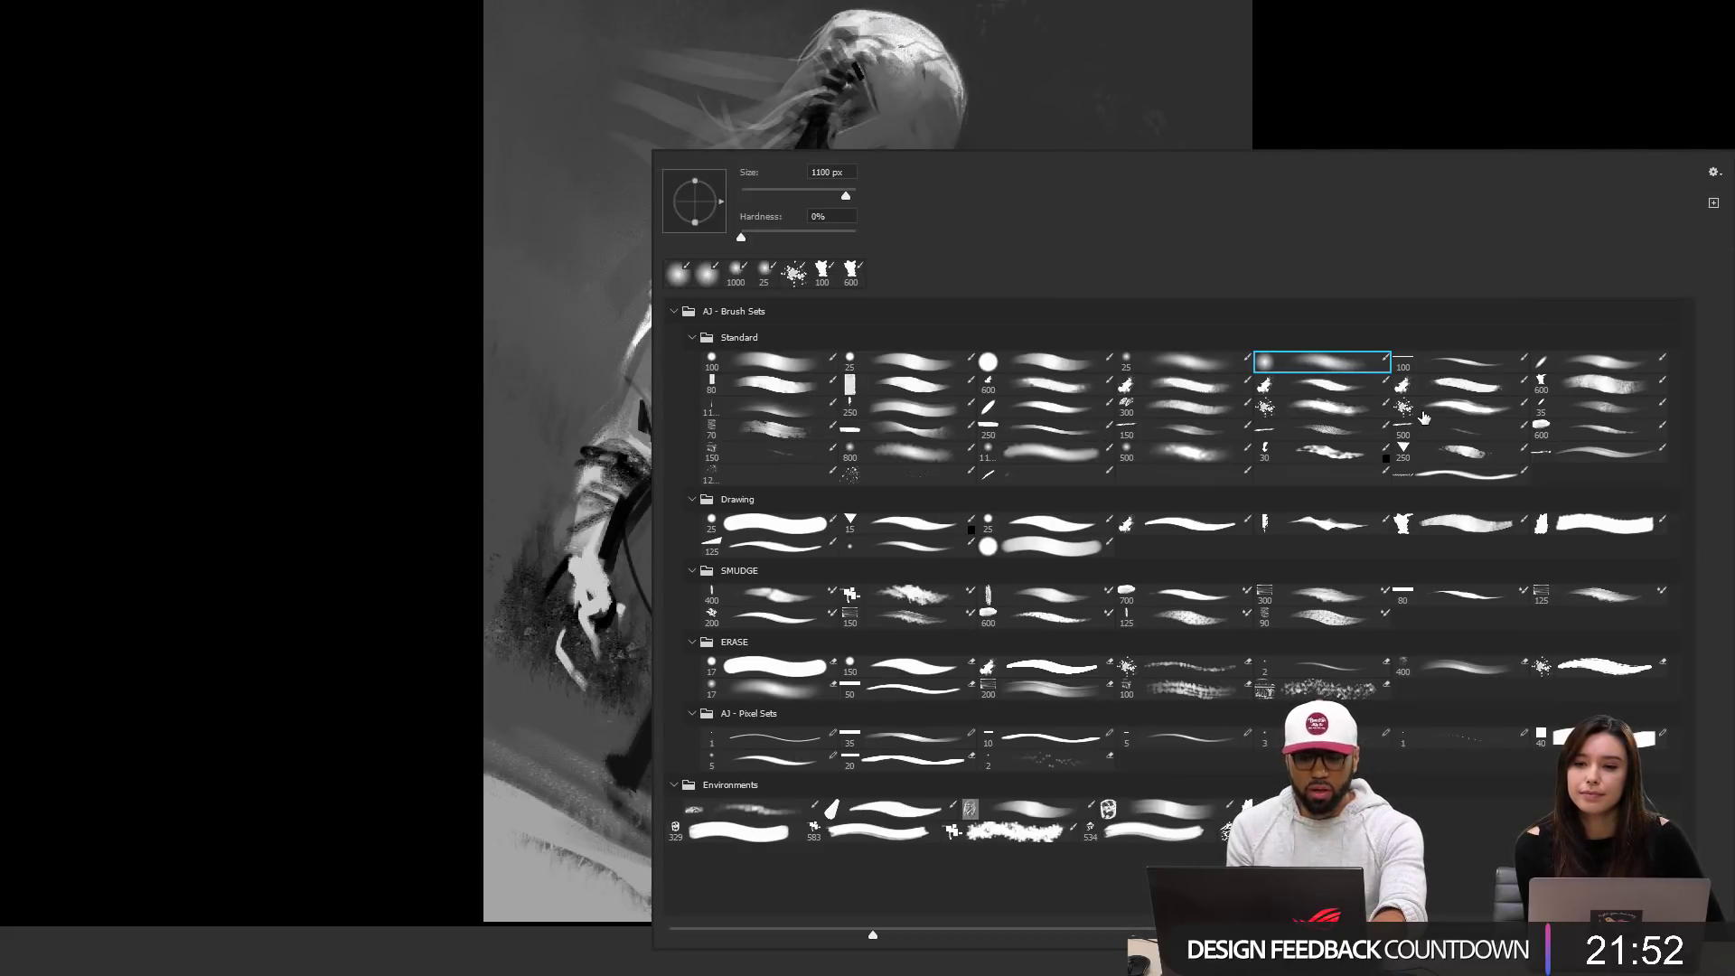
click(796, 438)
click(278, 612)
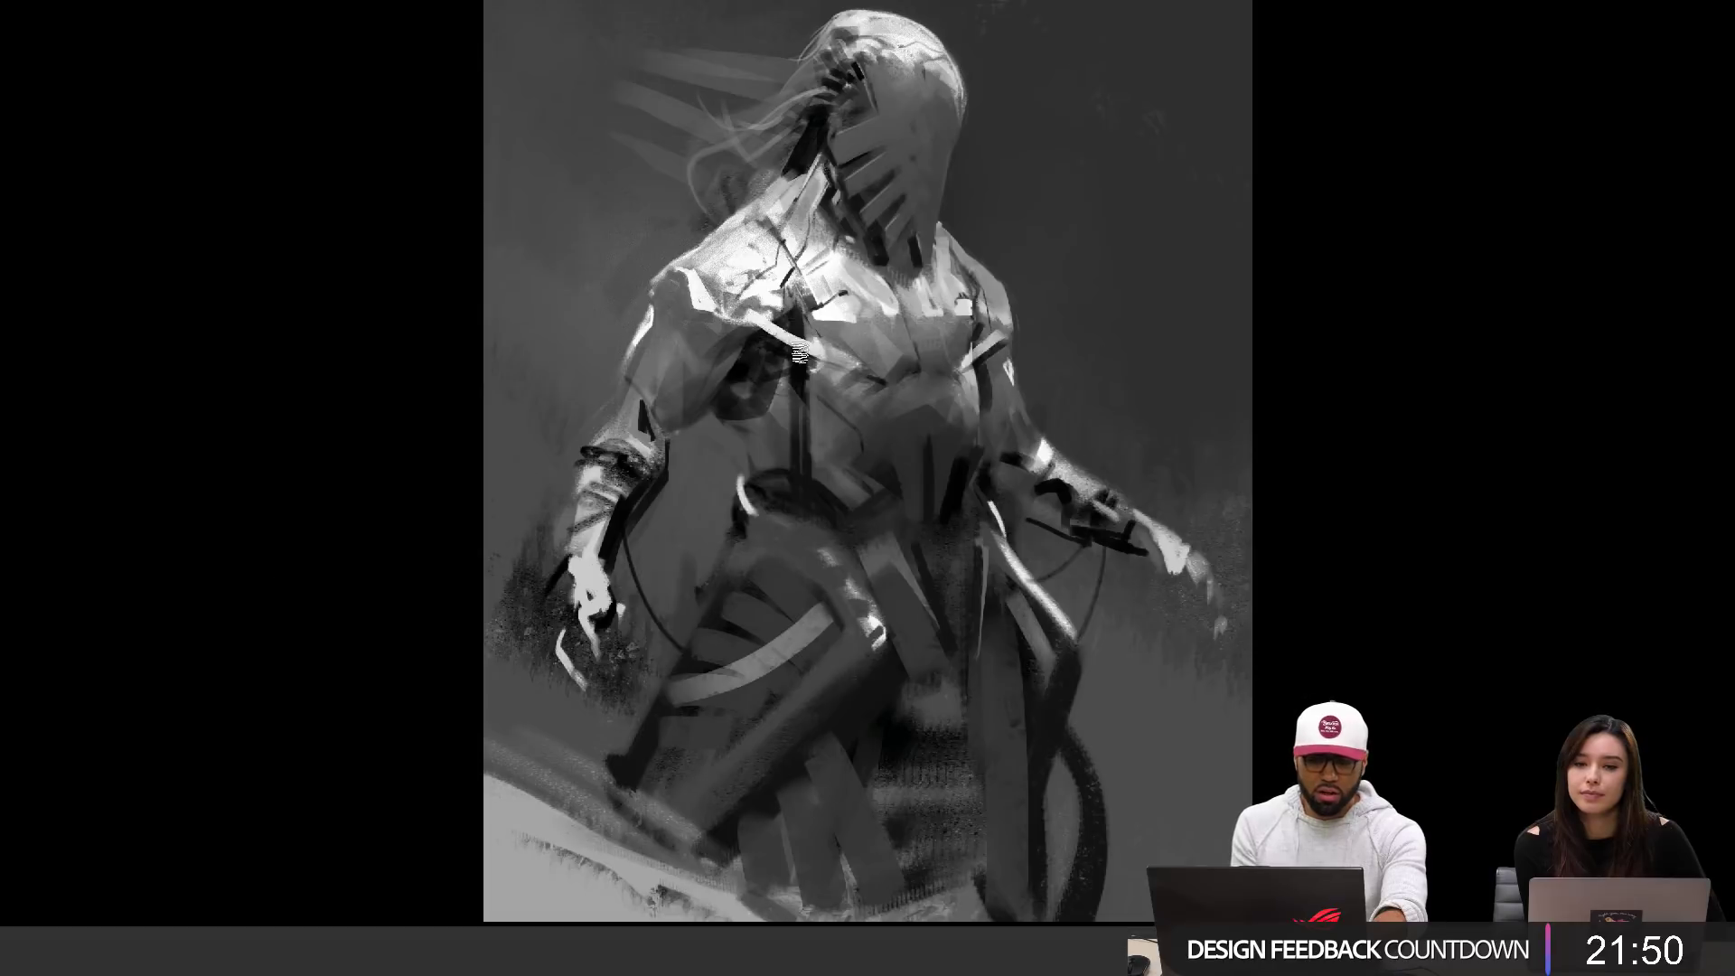
ctrl+click(837, 383)
mouse_move(848, 296)
mouse_down()
mouse_move(943, 215)
mouse_move(909, 238)
mouse_move(888, 327)
mouse_move(810, 422)
mouse_up()
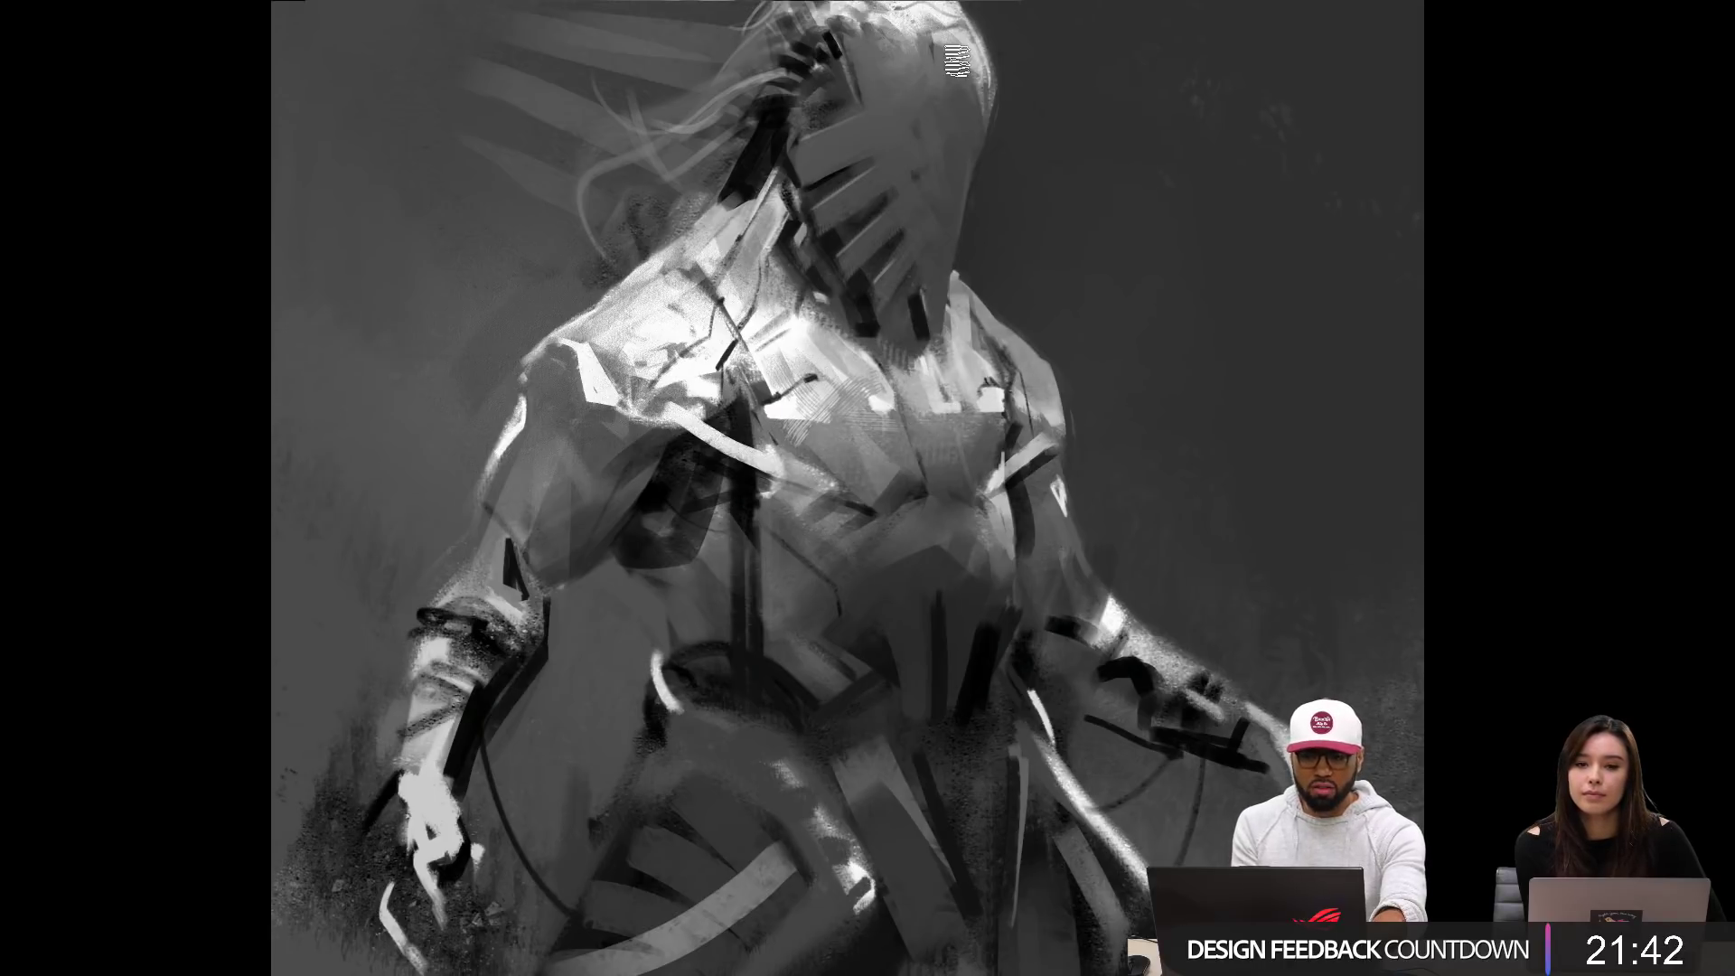
Step: Add textured strokes to the top of the head and the bright shoulder highlight, using light tones sampled from the figure
drag(925, 115, 949, 212)
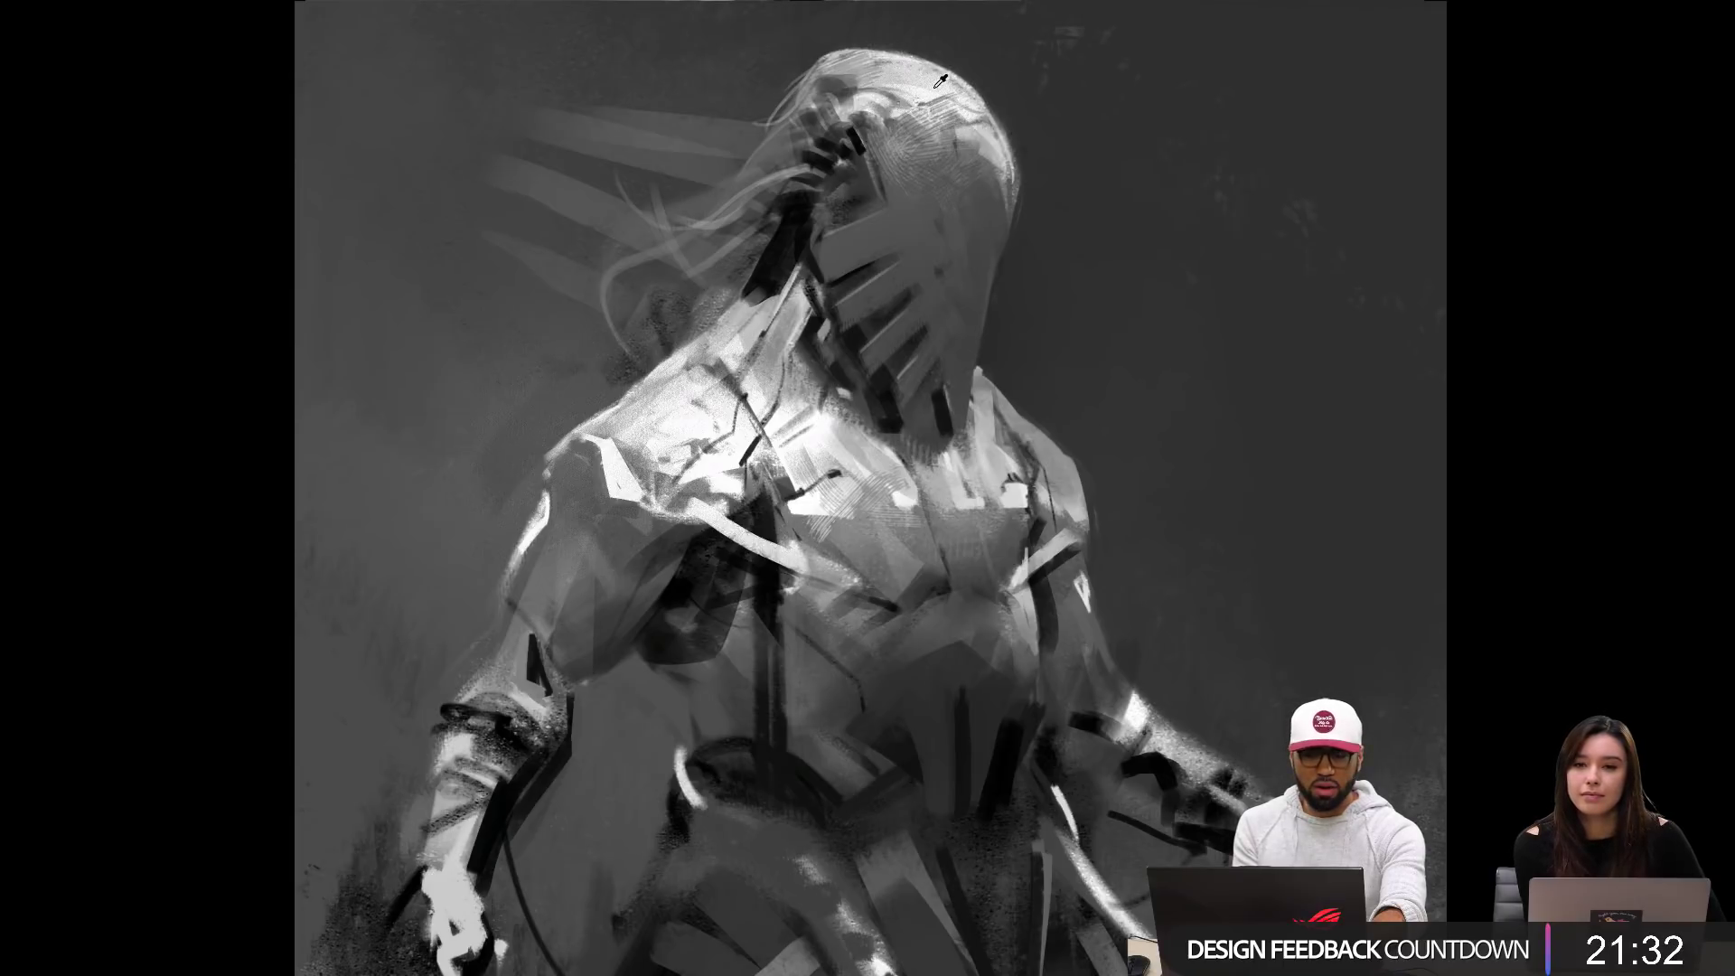
drag(720, 462, 769, 352)
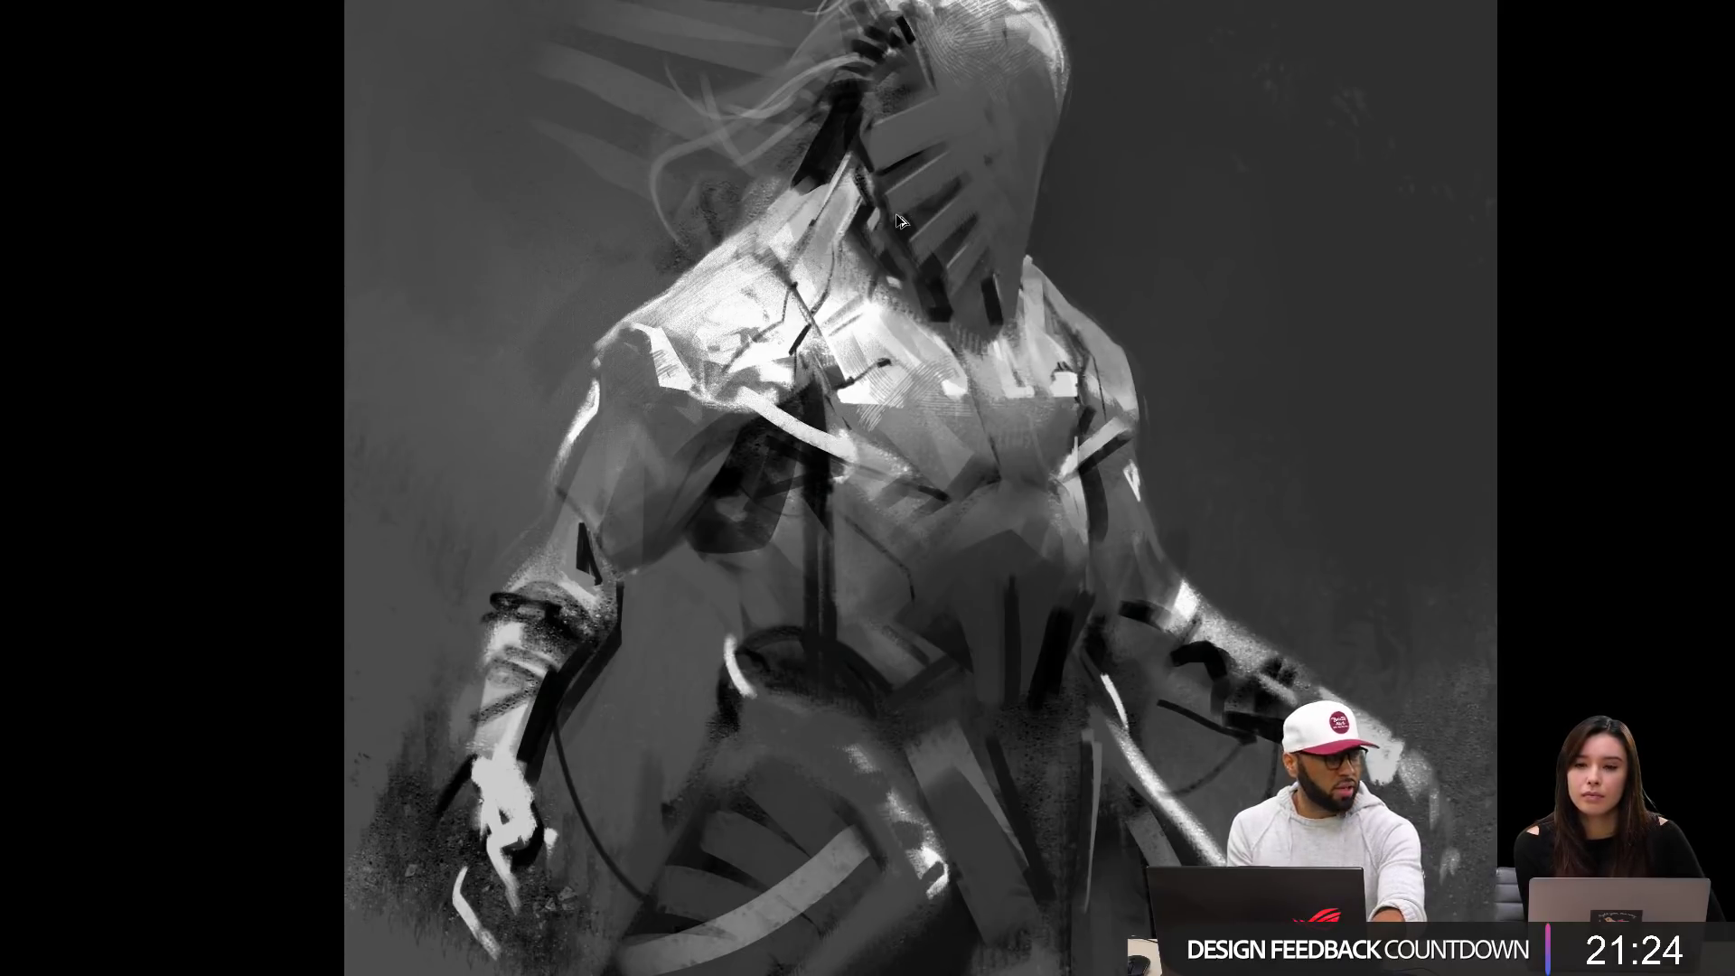
drag(819, 409, 800, 329)
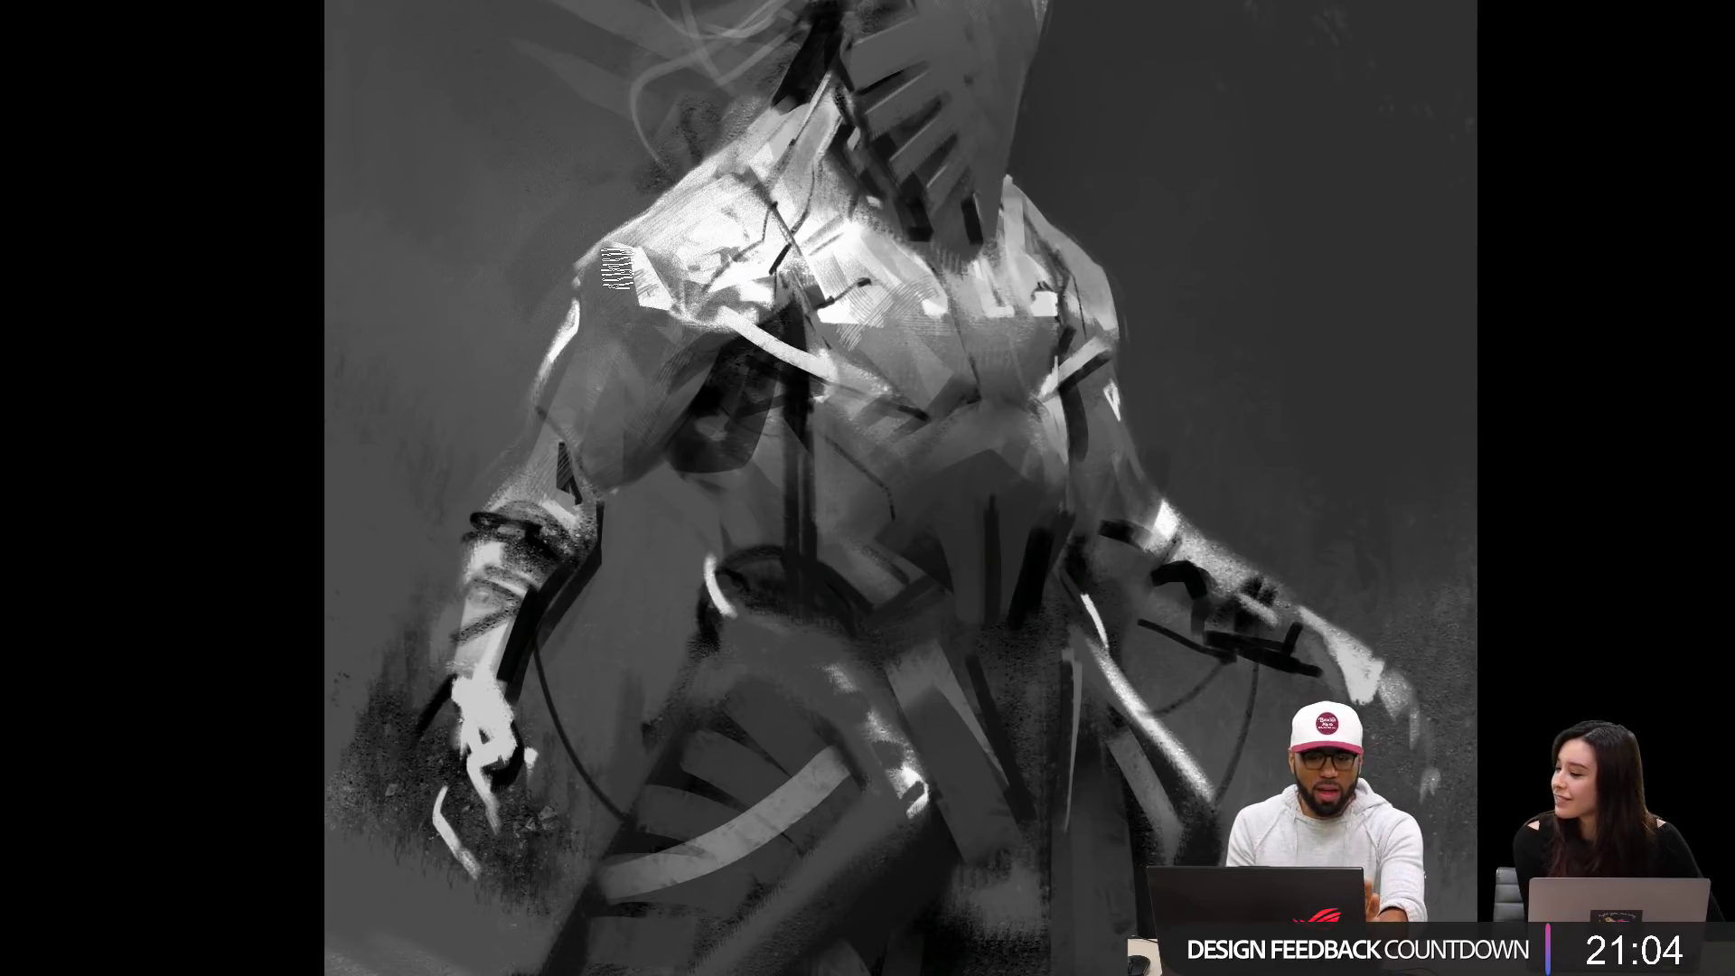
alt+click(672, 281)
mouse_move(672, 280)
mouse_down()
mouse_move(781, 196)
mouse_move(724, 239)
mouse_up()
alt+click(768, 208)
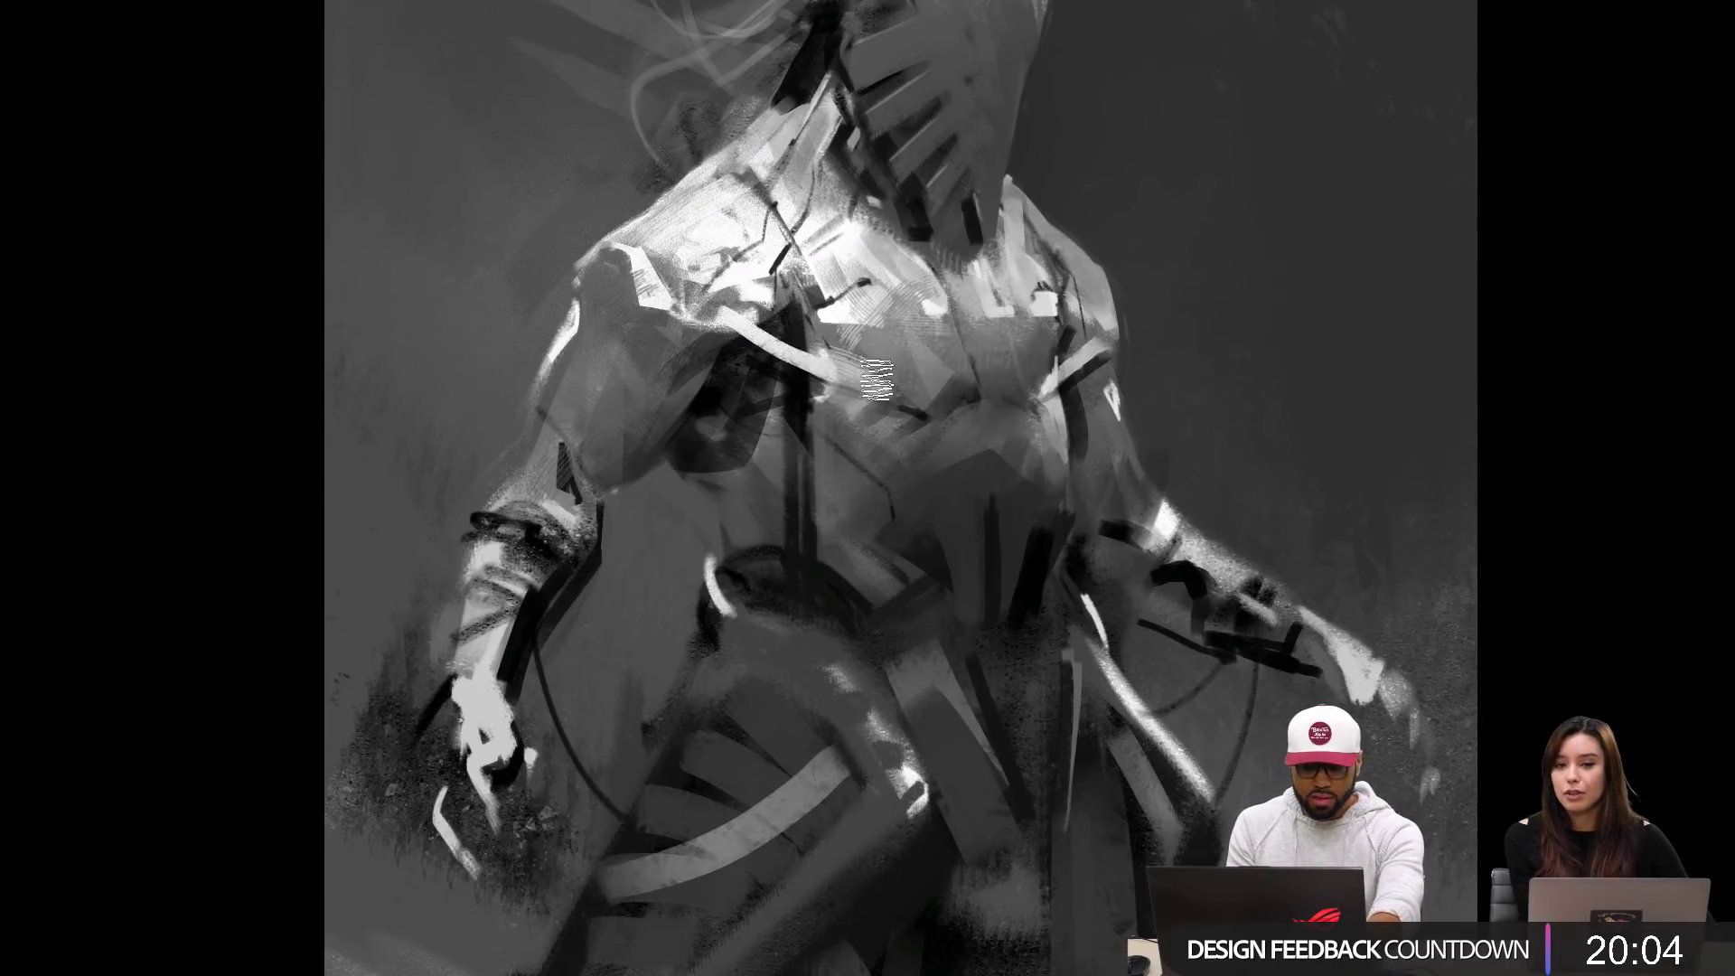
Step: Paint textured brush strokes across both sides of the figure's chest
key(b)
drag(871, 347, 885, 378)
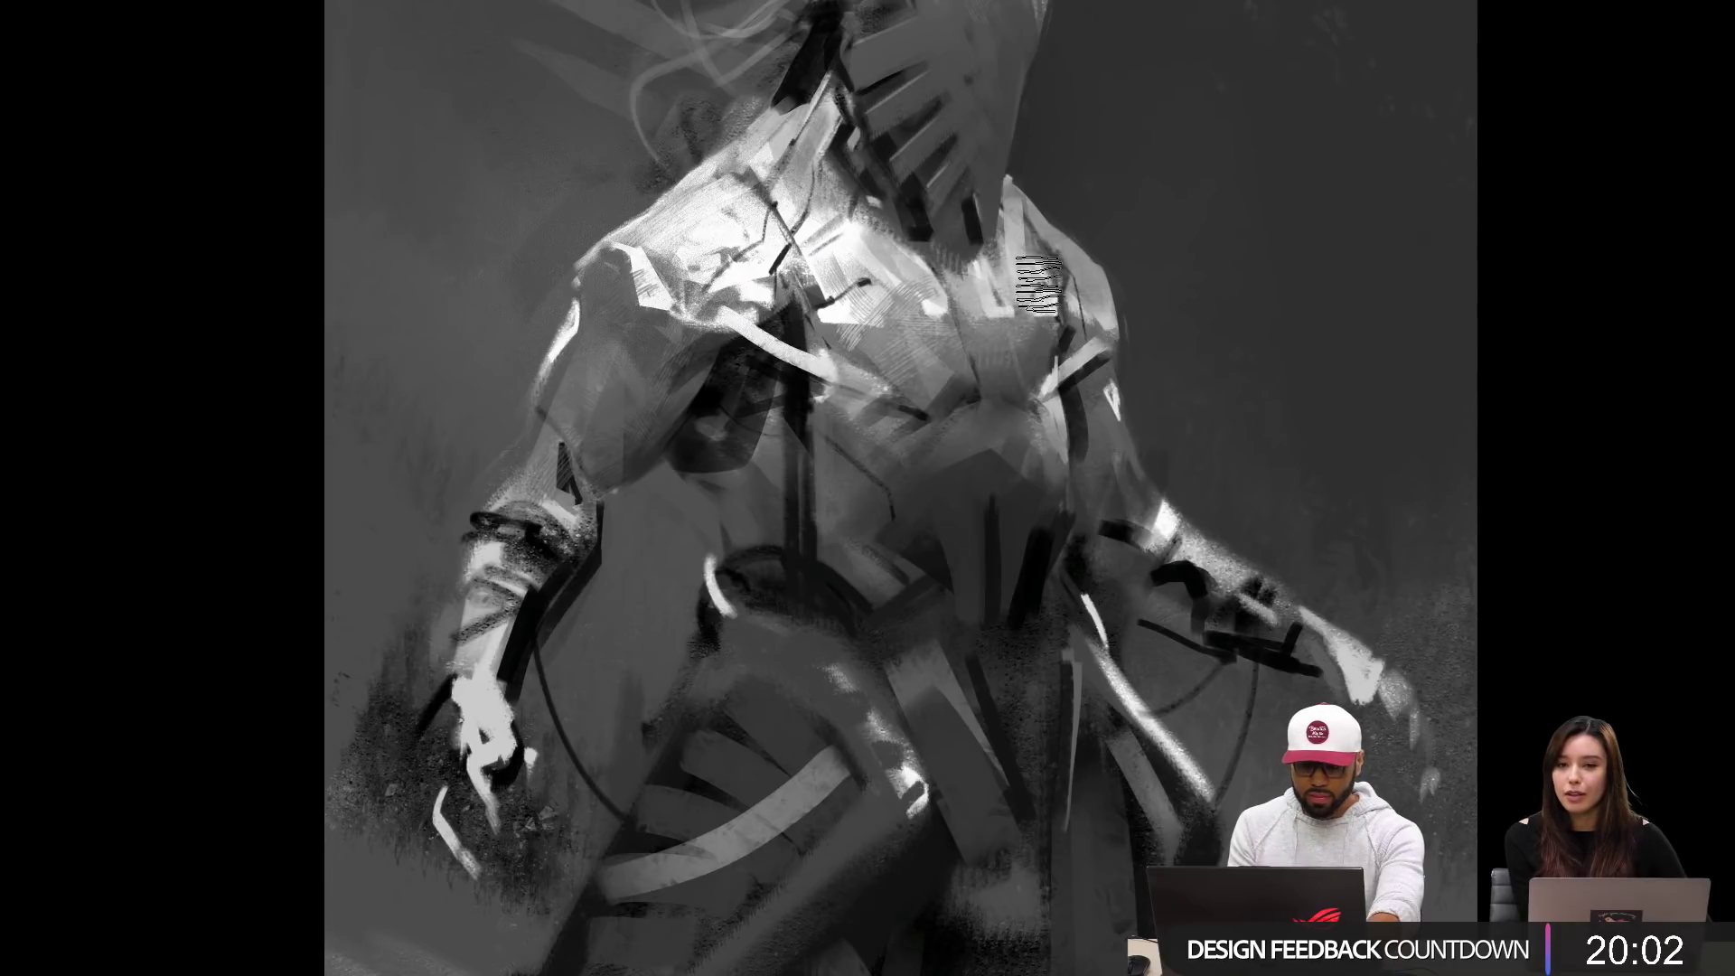
drag(992, 336, 1030, 361)
drag(1043, 290, 1064, 336)
Step: Texture the figure's abdomen and upper arm with the same brush, undoing an unwanted stroke
drag(1045, 503, 1073, 416)
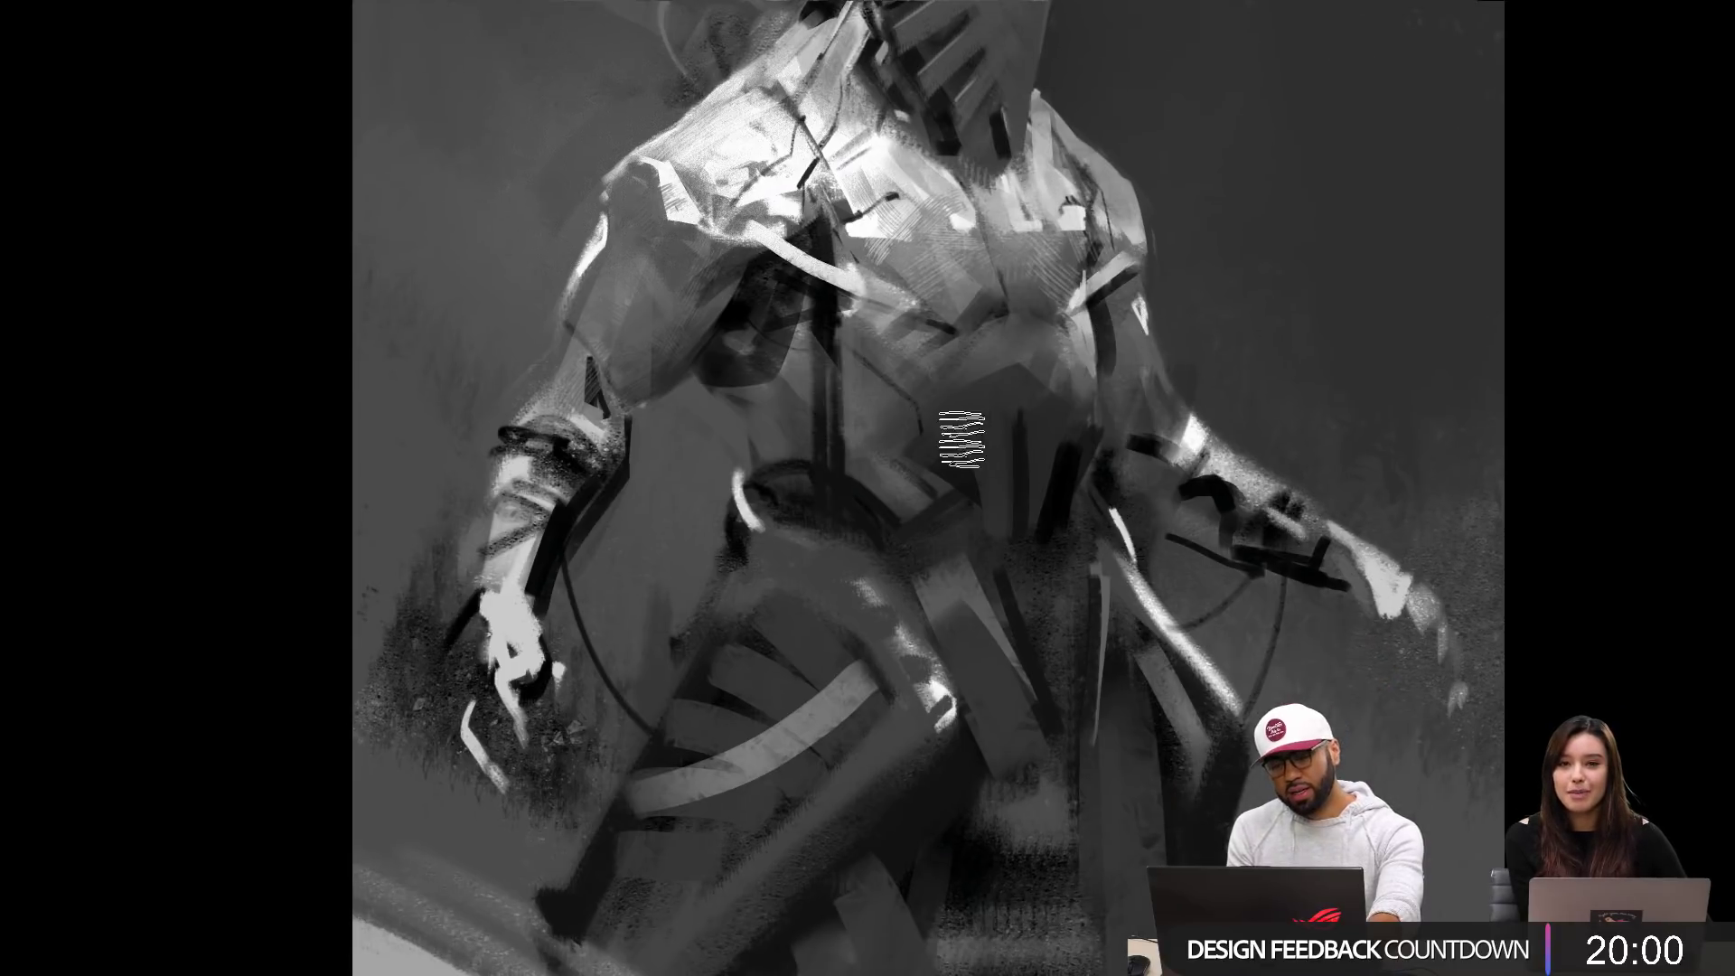
drag(795, 390, 814, 388)
key(v)
key(ctrl+z)
drag(678, 257, 693, 347)
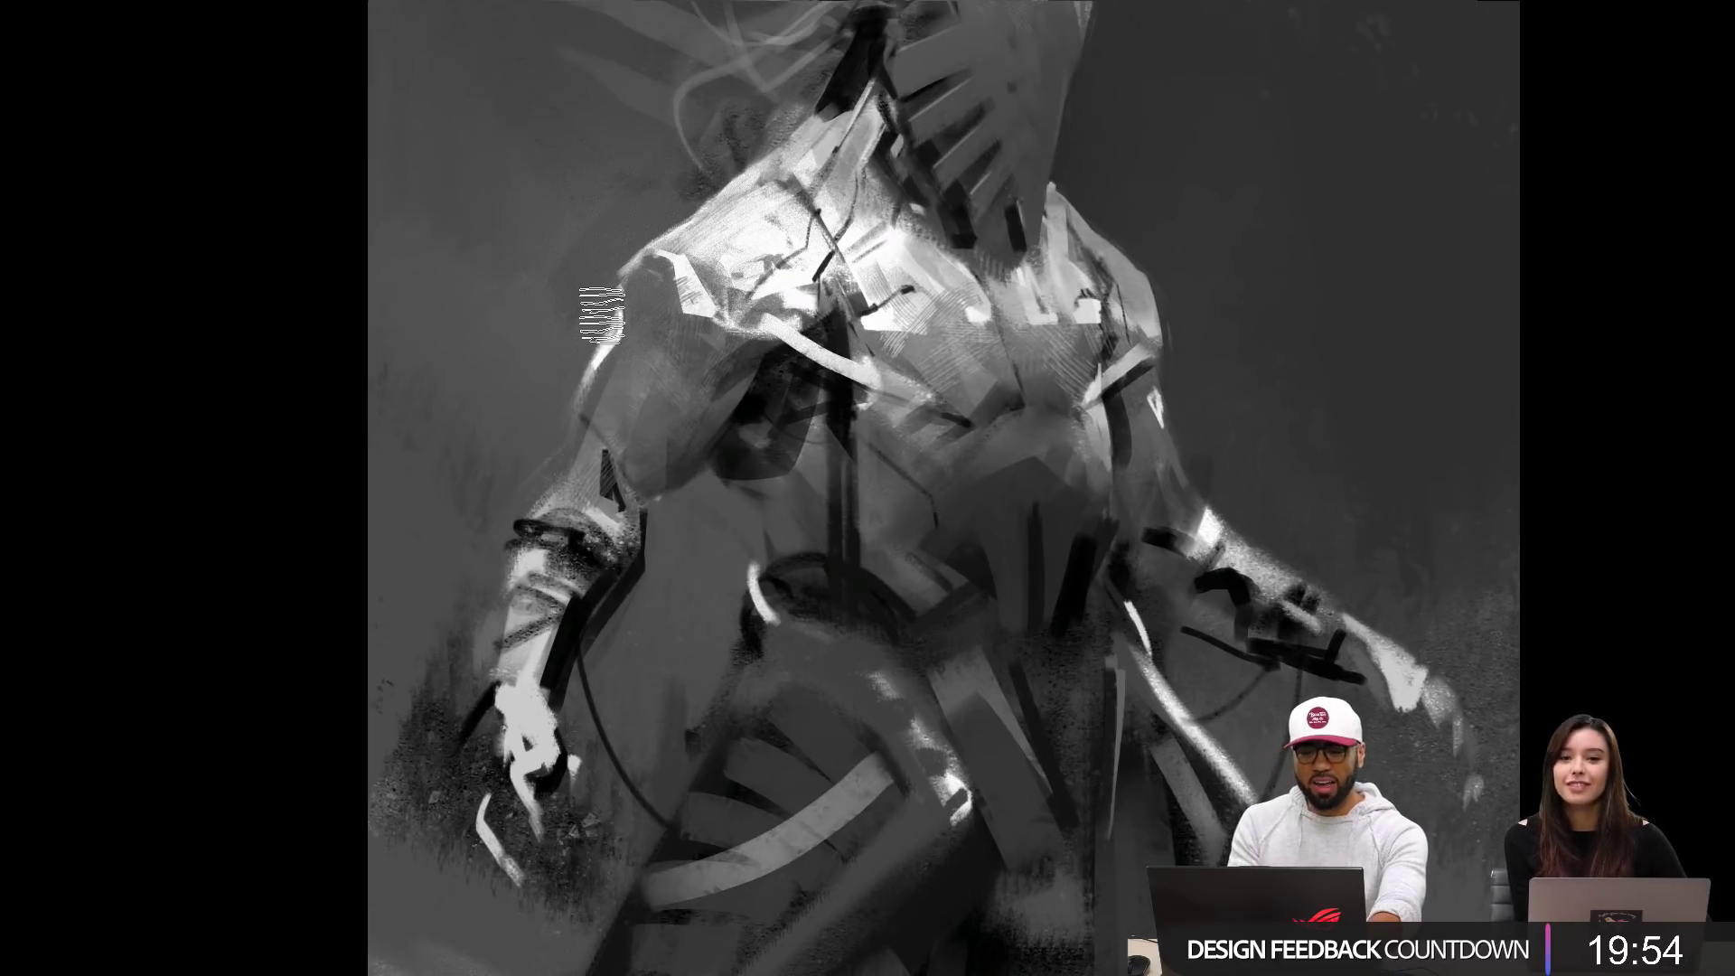
drag(821, 303, 812, 376)
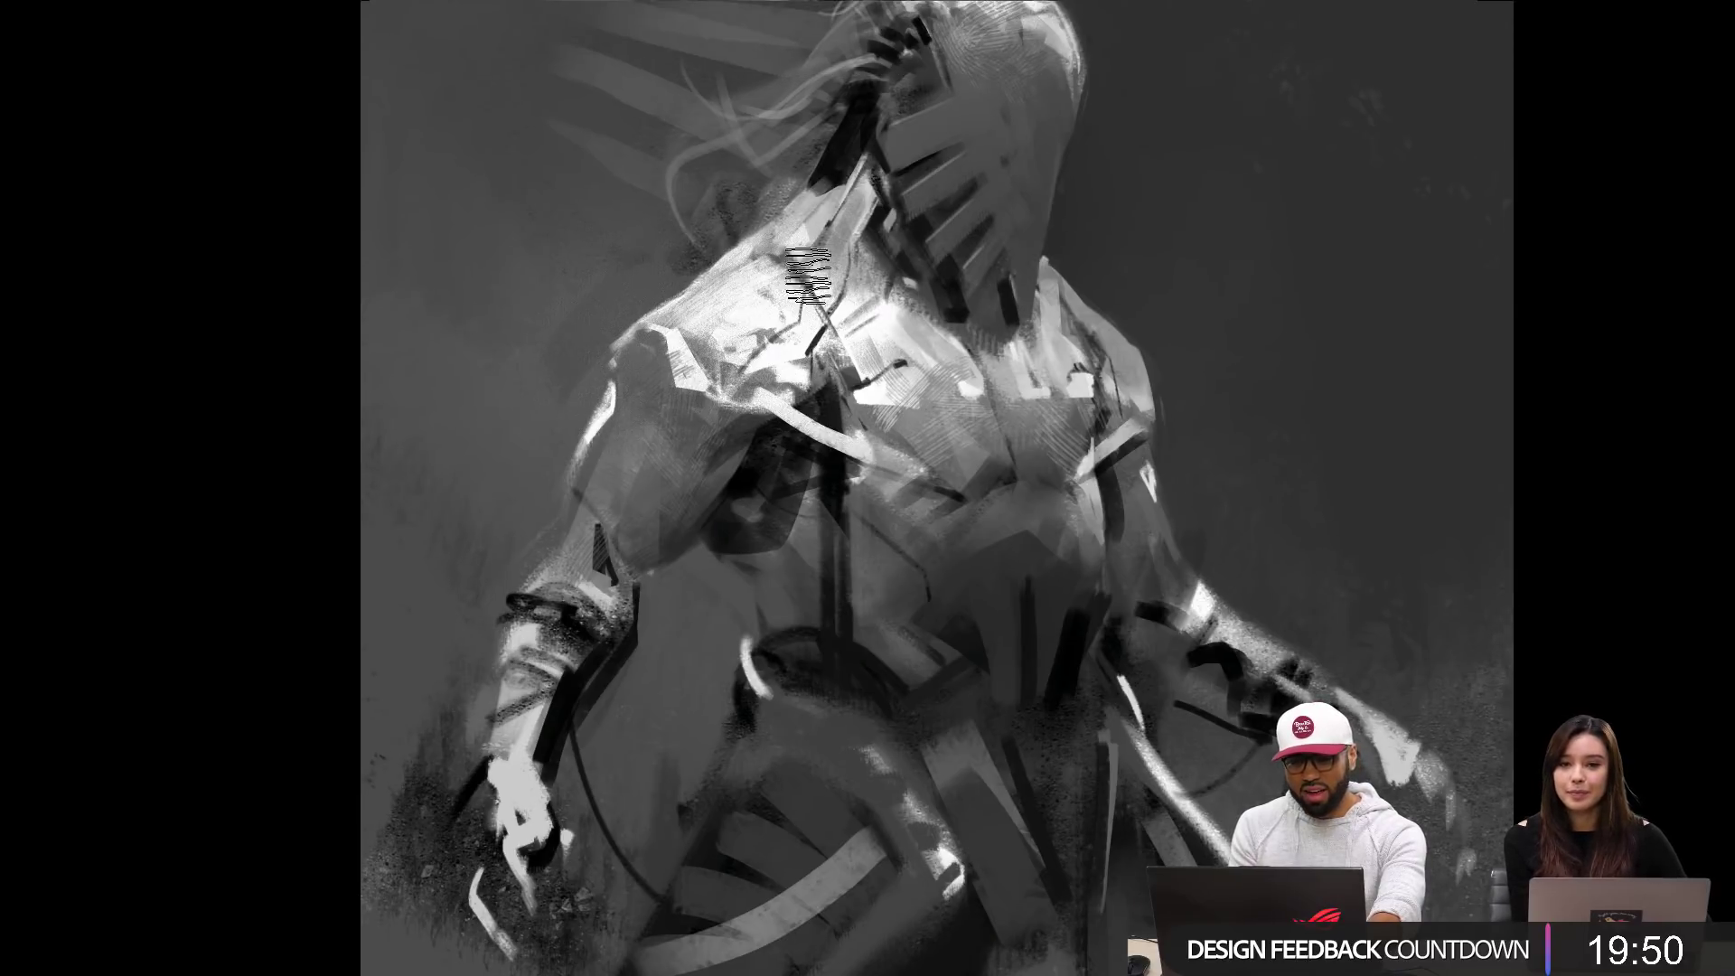
Step: Sample a tone from the face mask and flip the whole canvas horizontally to check the figure
drag(853, 312, 816, 487)
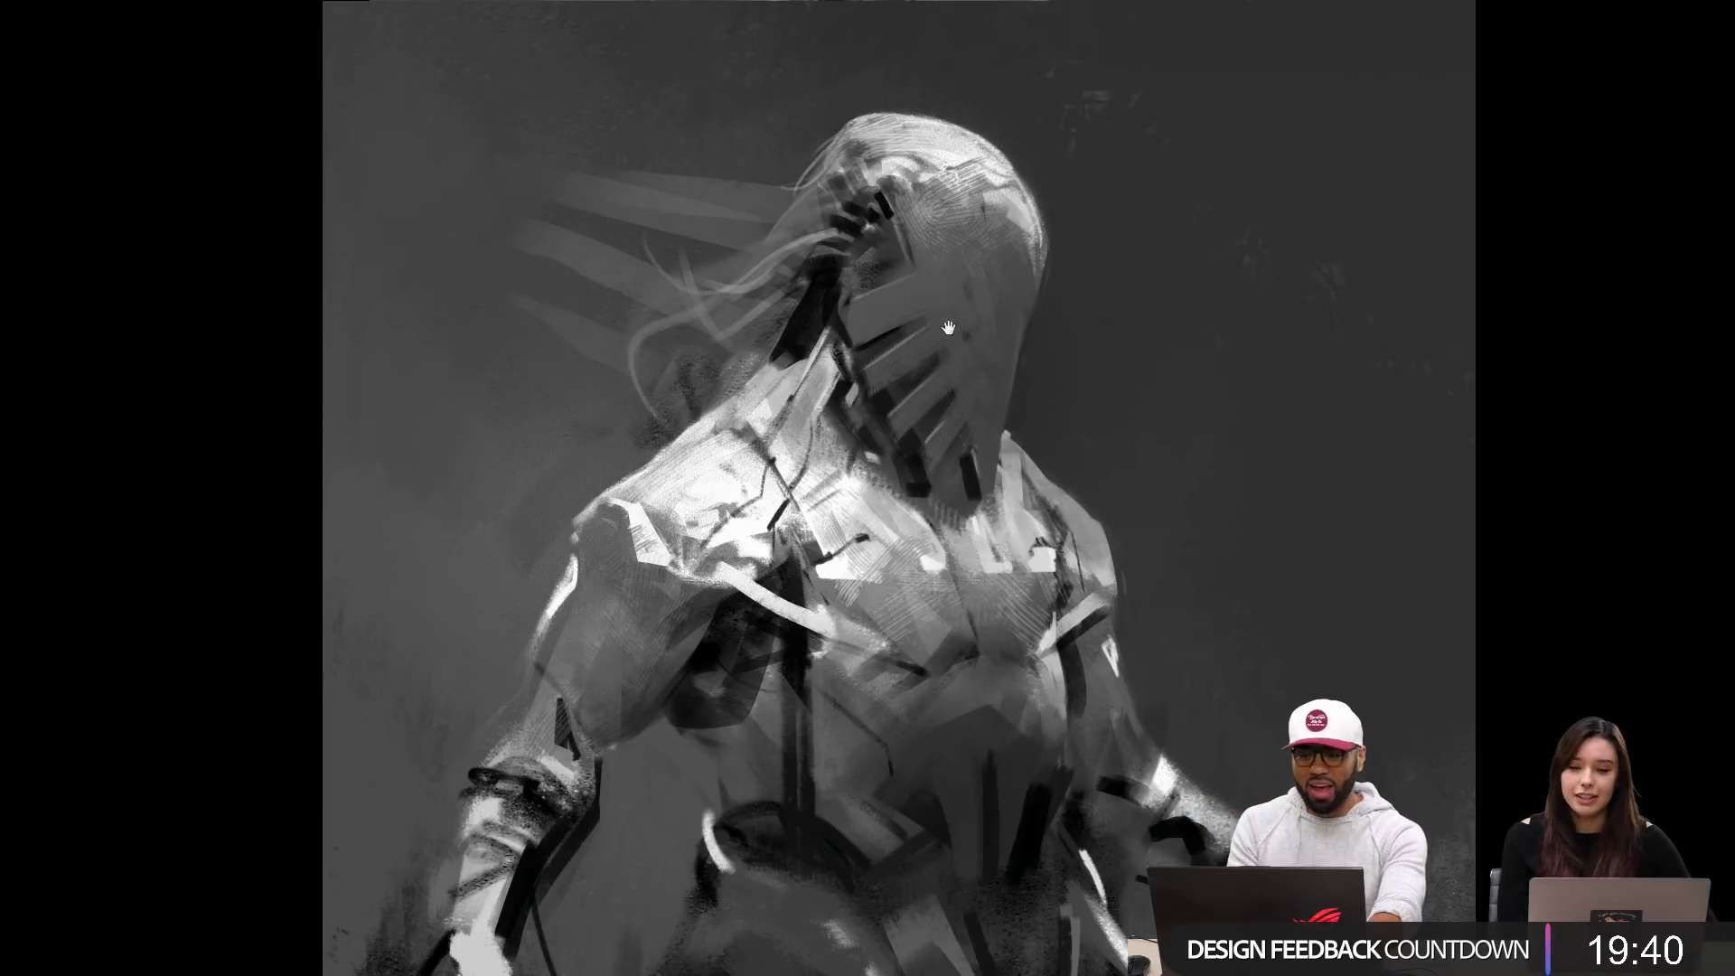
drag(949, 329, 945, 307)
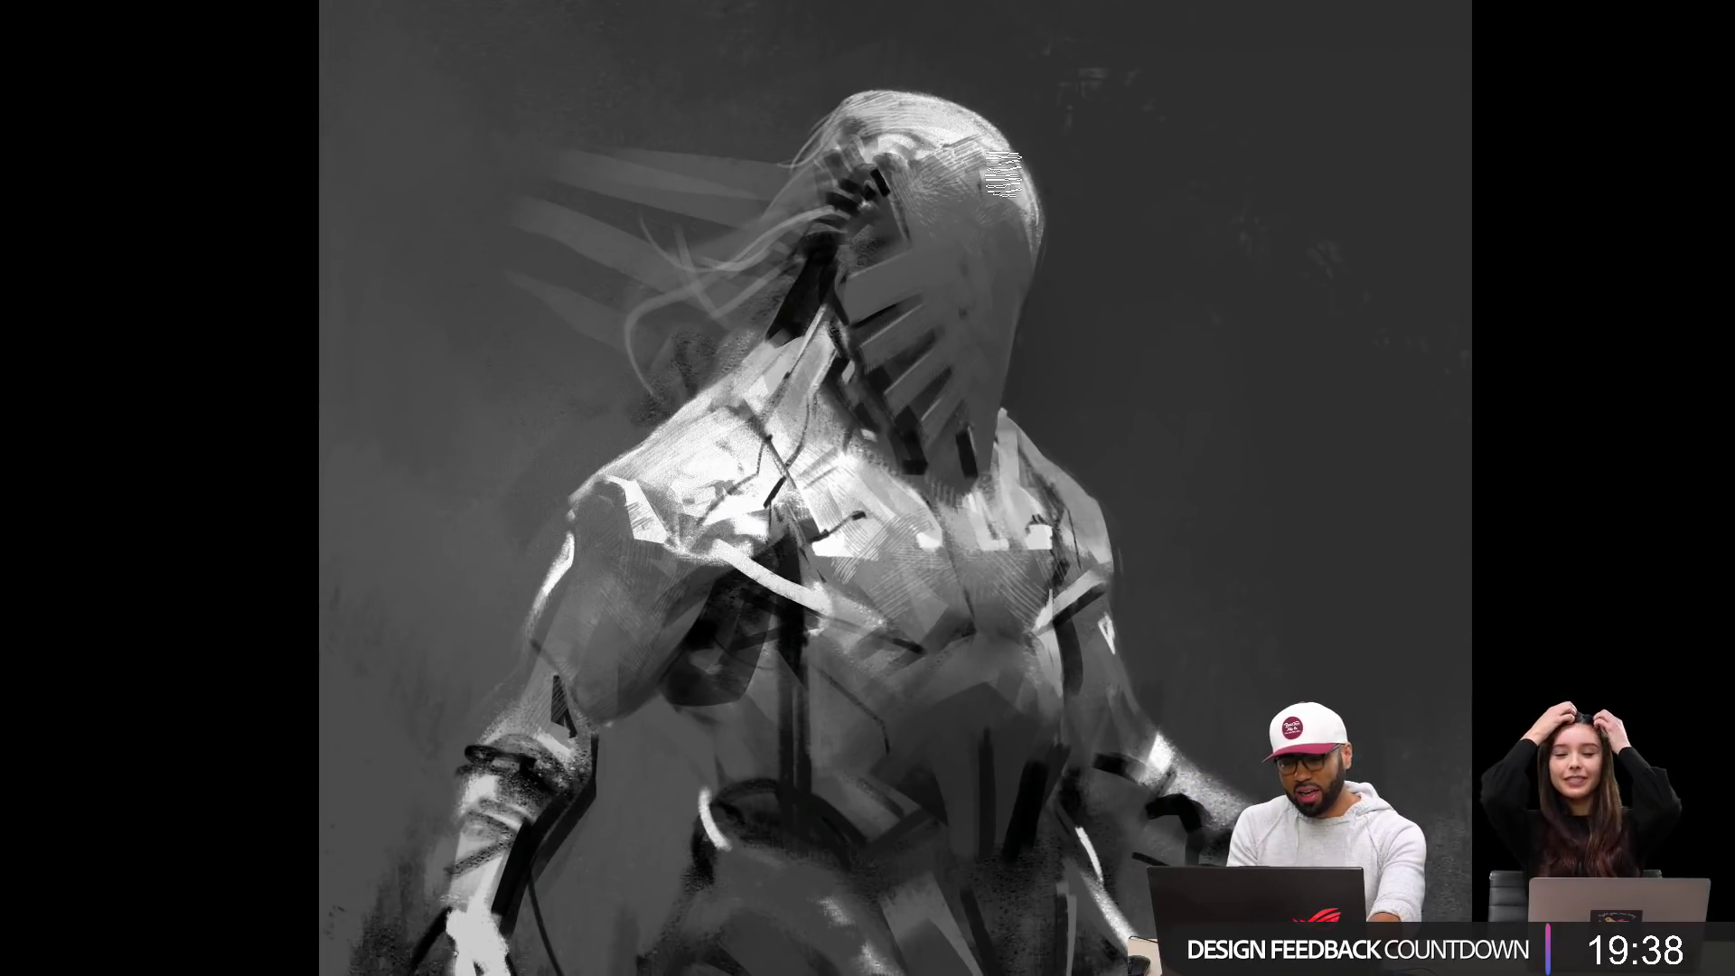
drag(976, 337, 978, 289)
alt+click(980, 353)
alt+click(981, 354)
key(F2)
scroll(994, 449, down, 4)
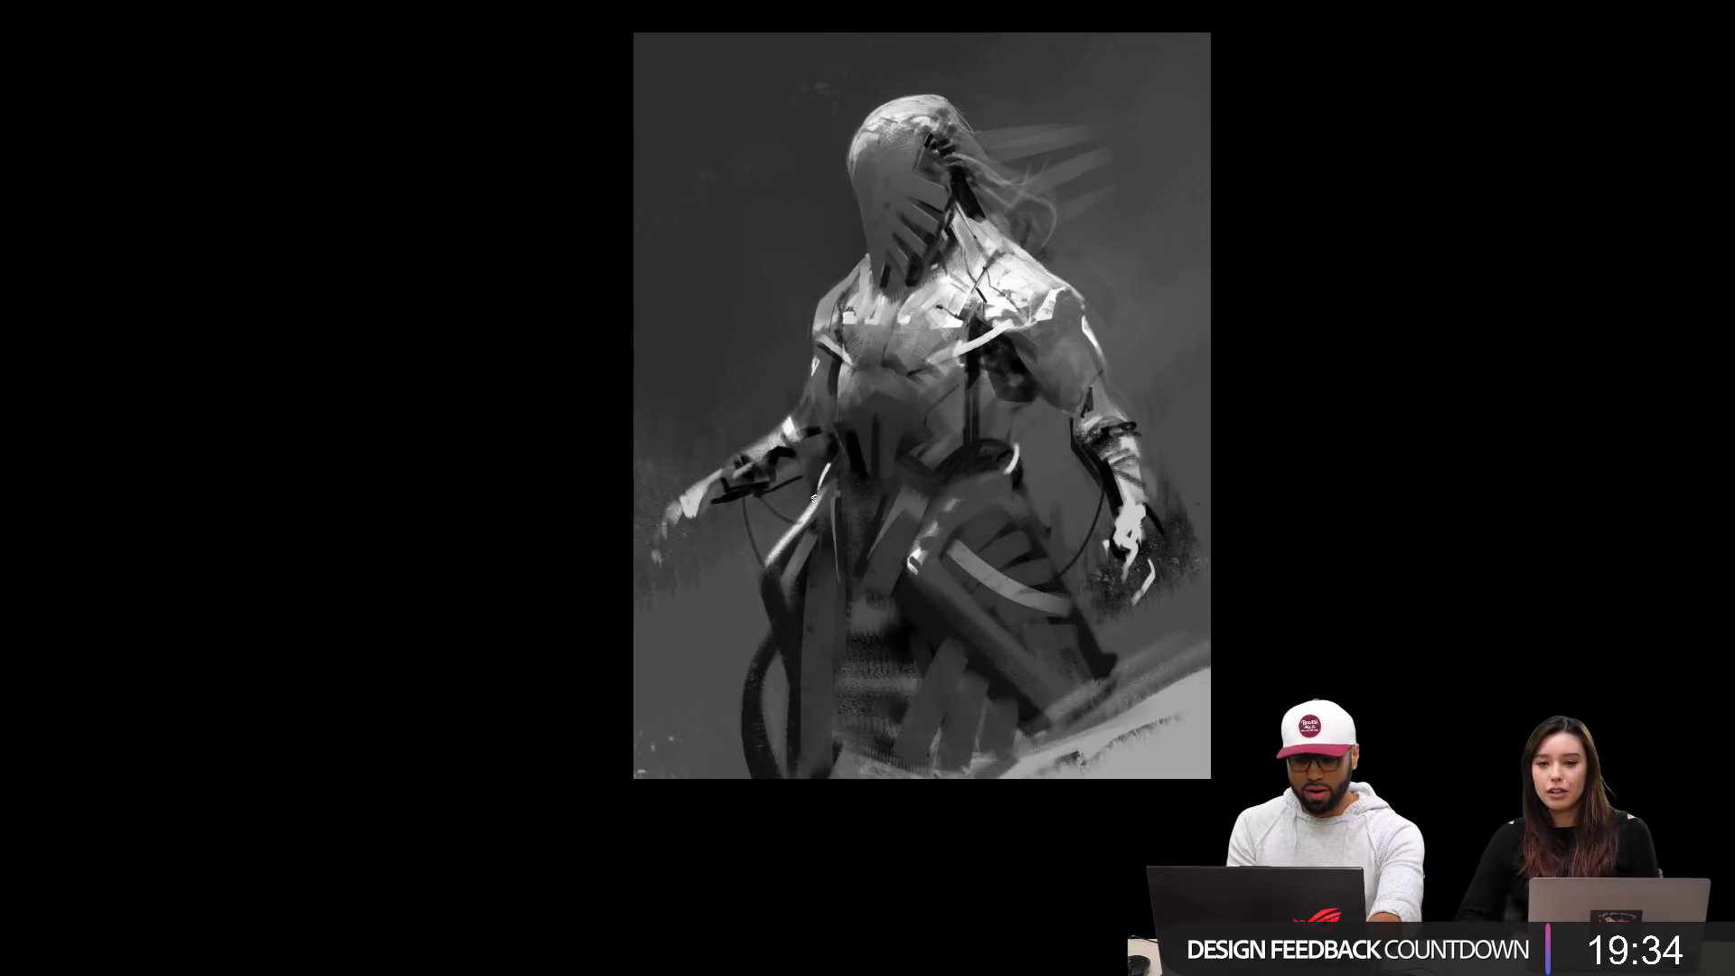
Step: Enlarge the textured brush to 800 px and add broad hatched strokes to the lower background beside the robe, undoing unwanted ones
key(bracketright)
key(bracketright)
key(bracketright)
key(bracketright)
key(bracketright)
key(bracketright)
key(bracketright)
key(bracketright)
key(bracketright)
key(bracketright)
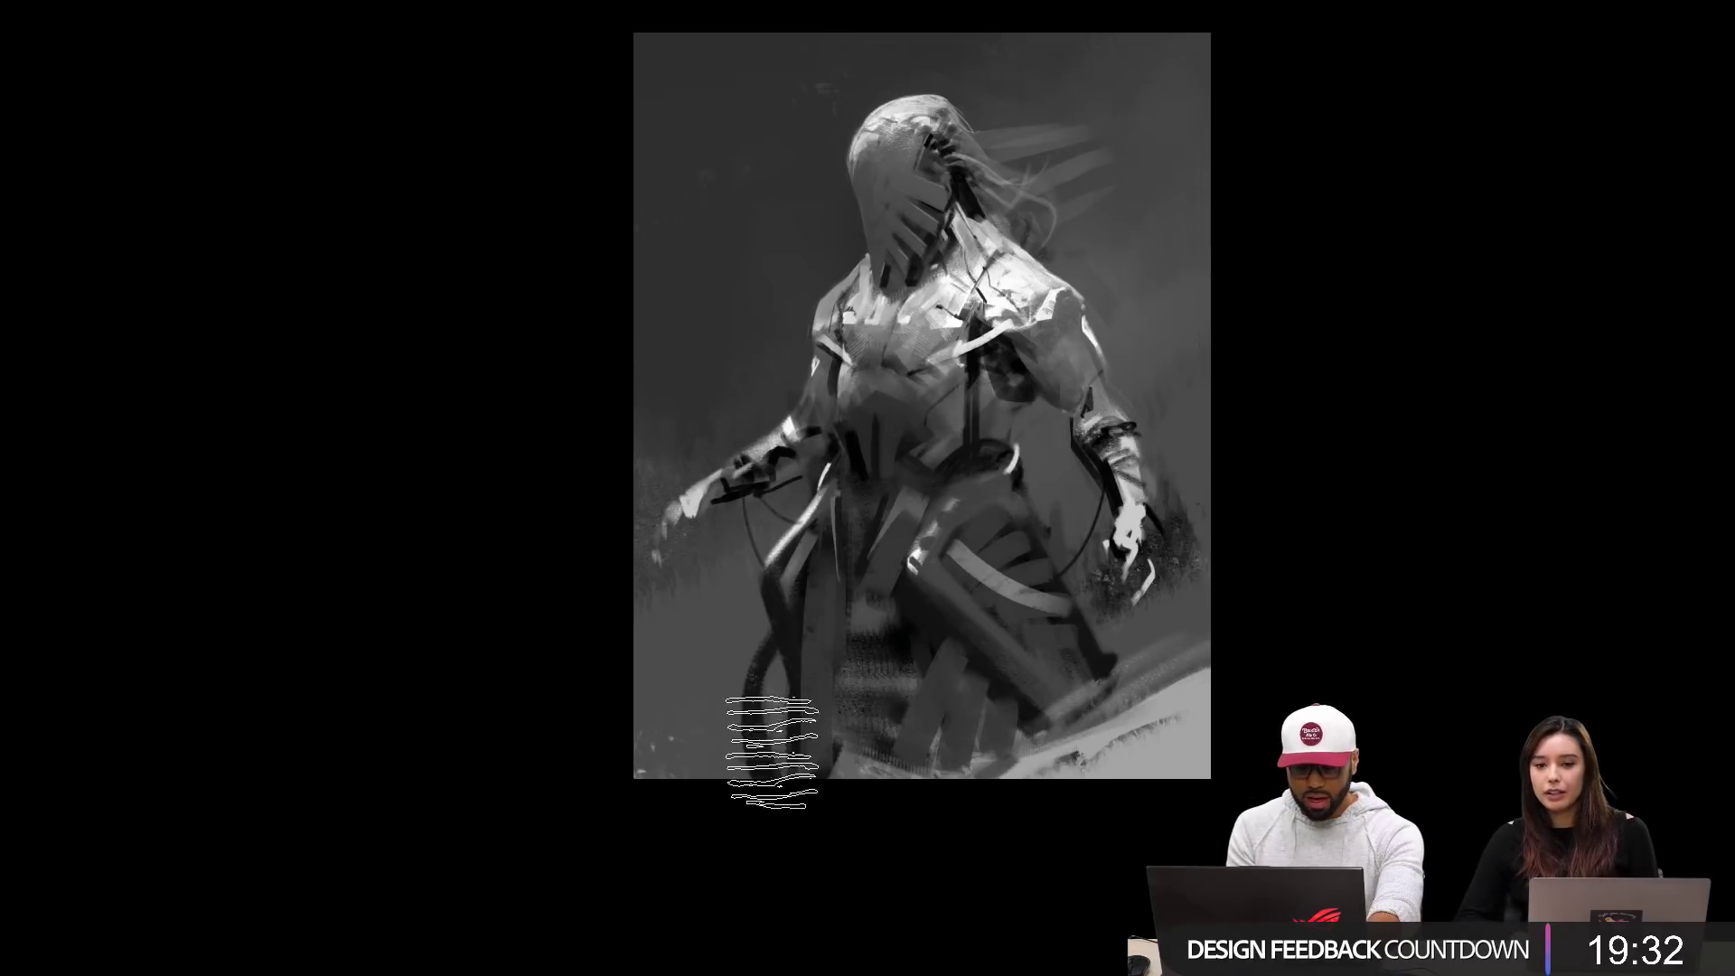
drag(770, 751, 682, 836)
drag(583, 685, 762, 849)
key(ctrl+z)
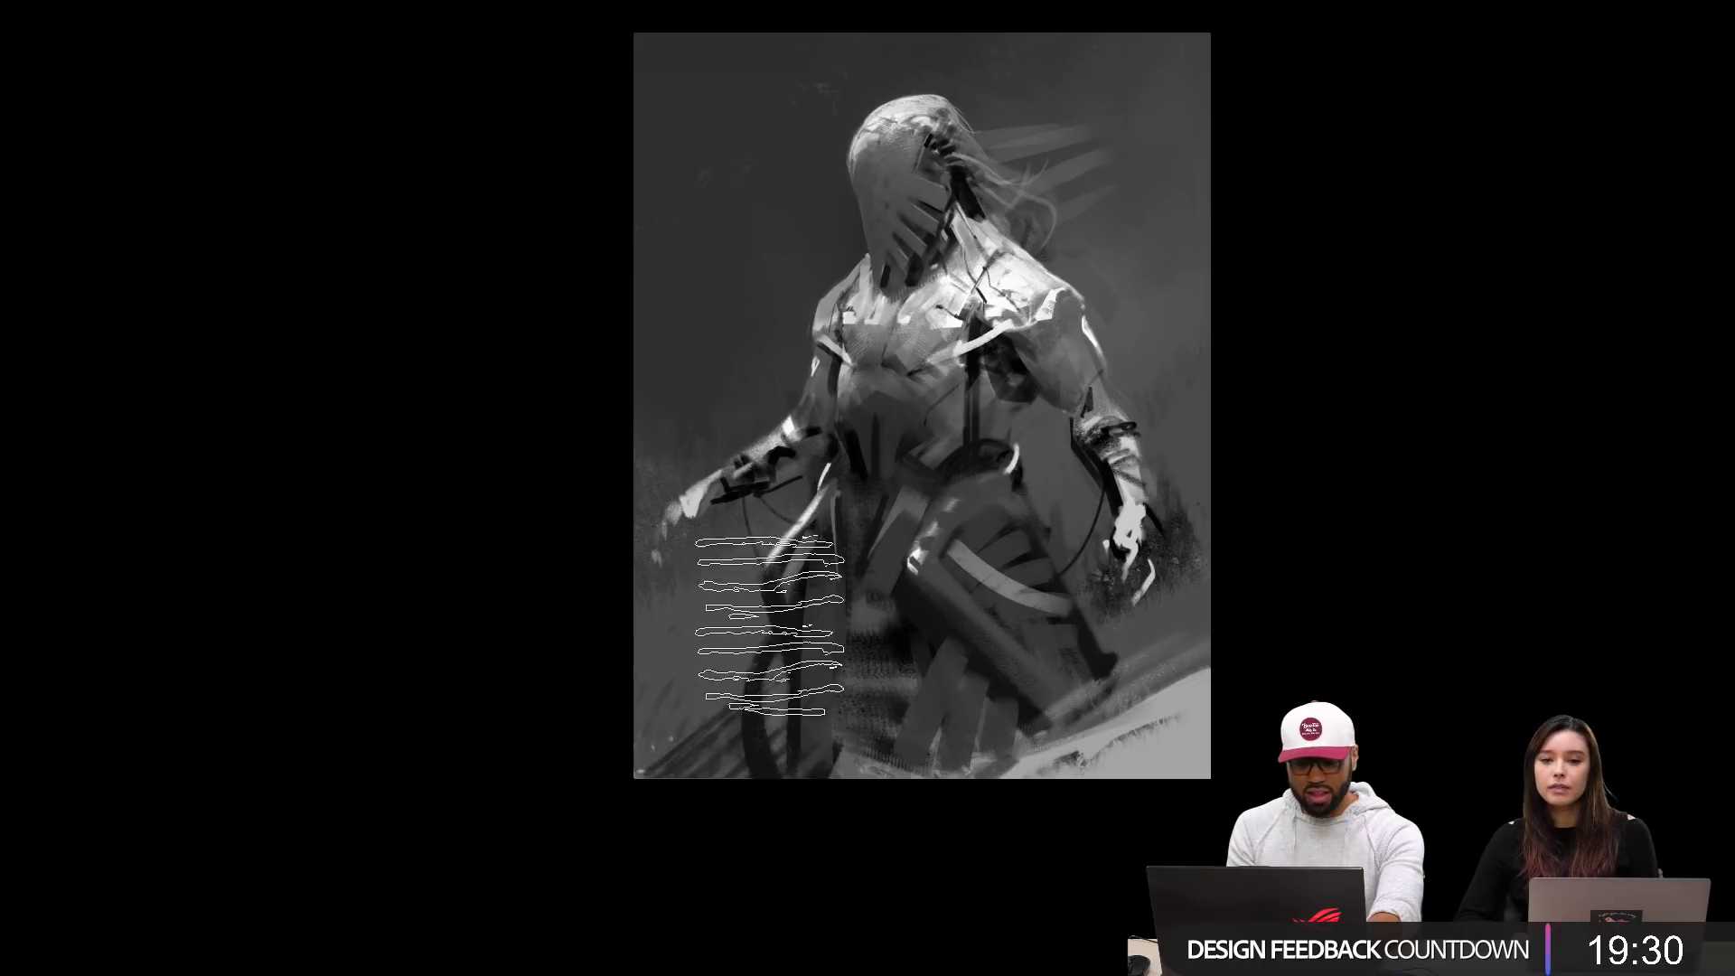
drag(767, 620, 705, 790)
mouse_move(648, 687)
mouse_down()
mouse_move(751, 820)
mouse_move(650, 741)
mouse_up()
key(ctrl+z)
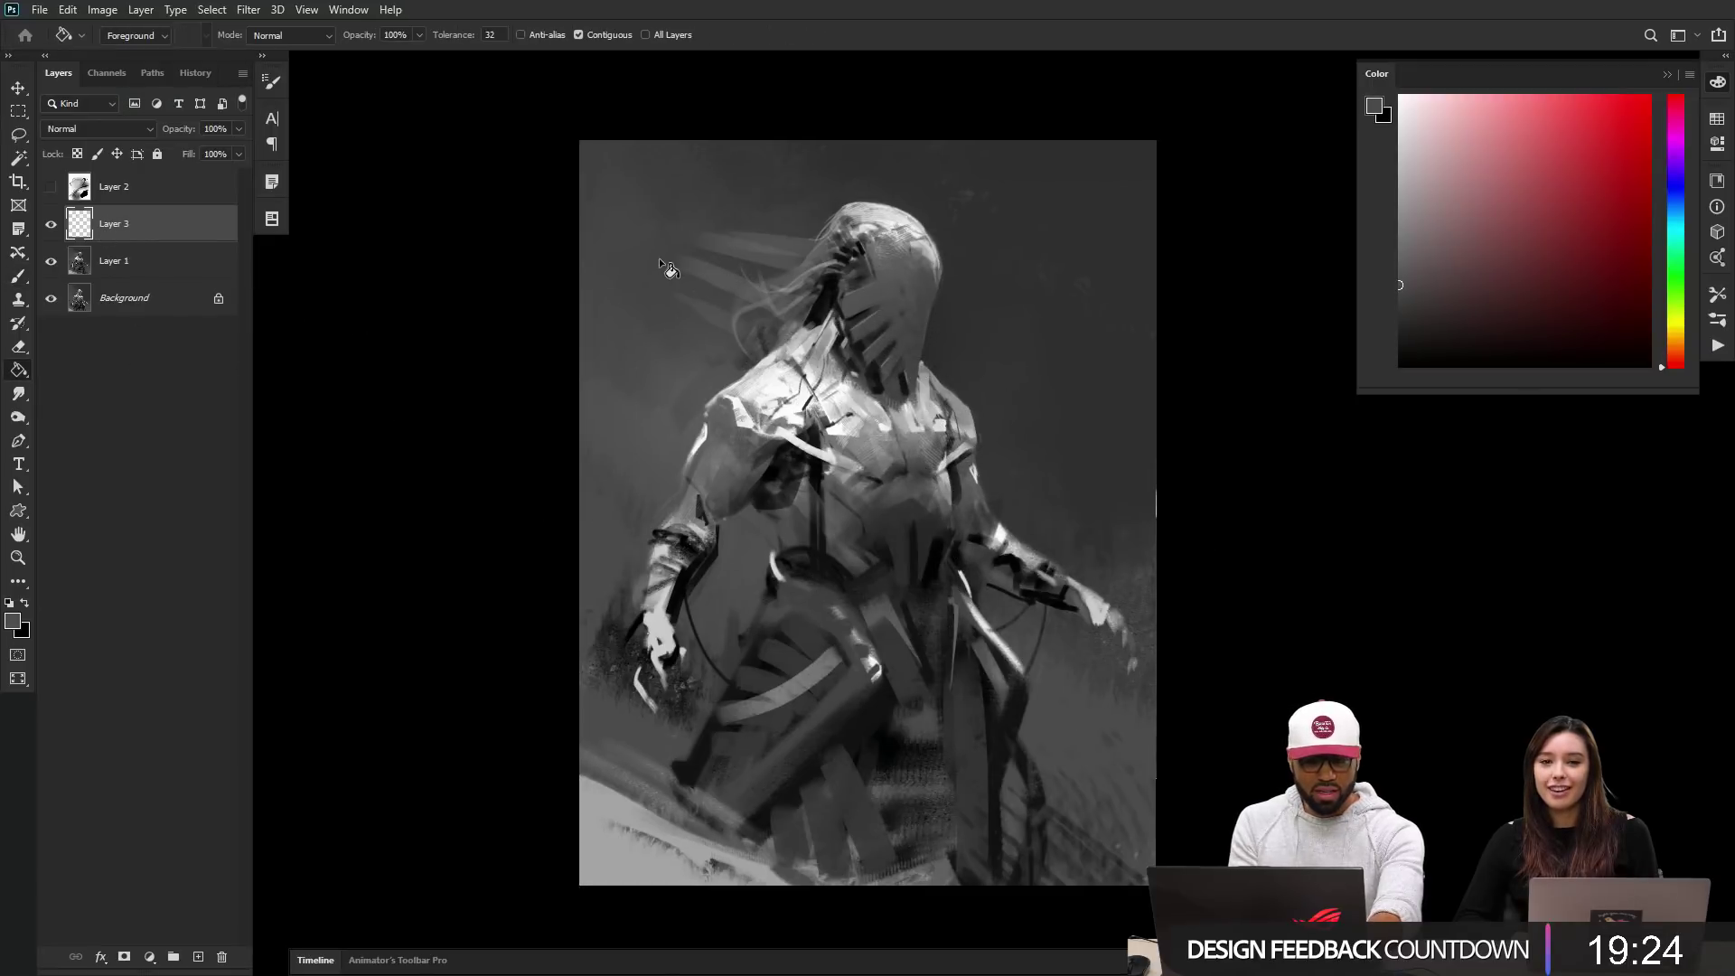
Step: Switch from the Paint Bucket to a rough-edged brush from the Standard brush set
key(b)
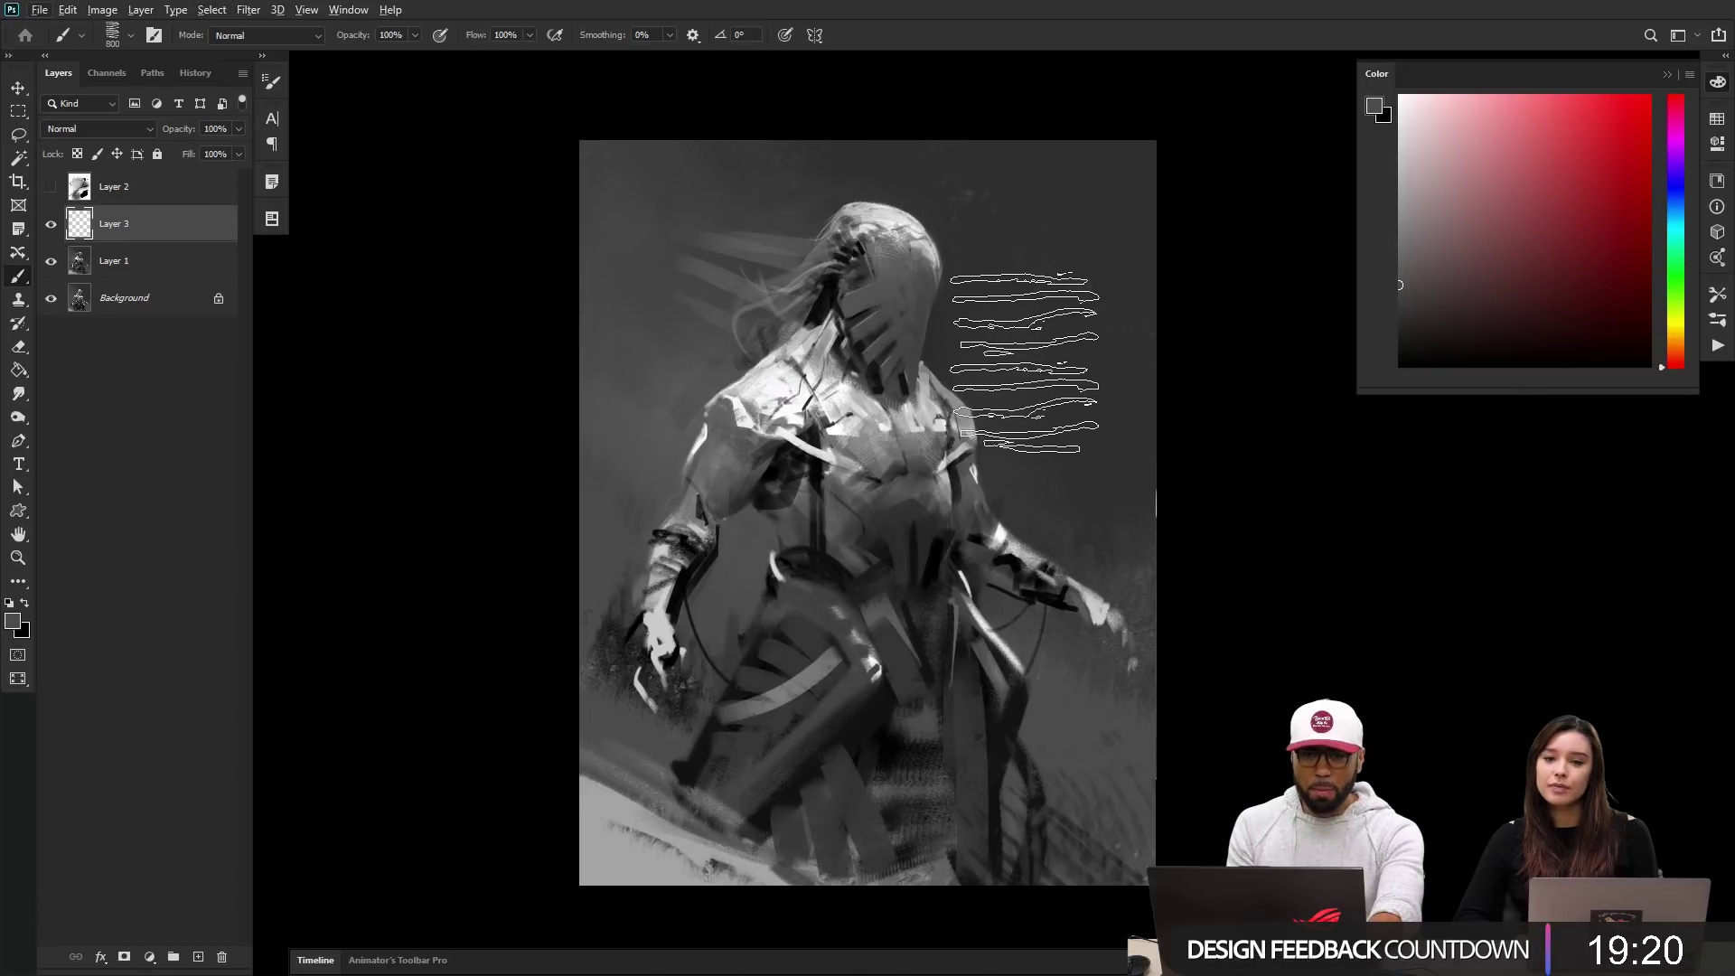
right_click(1068, 407)
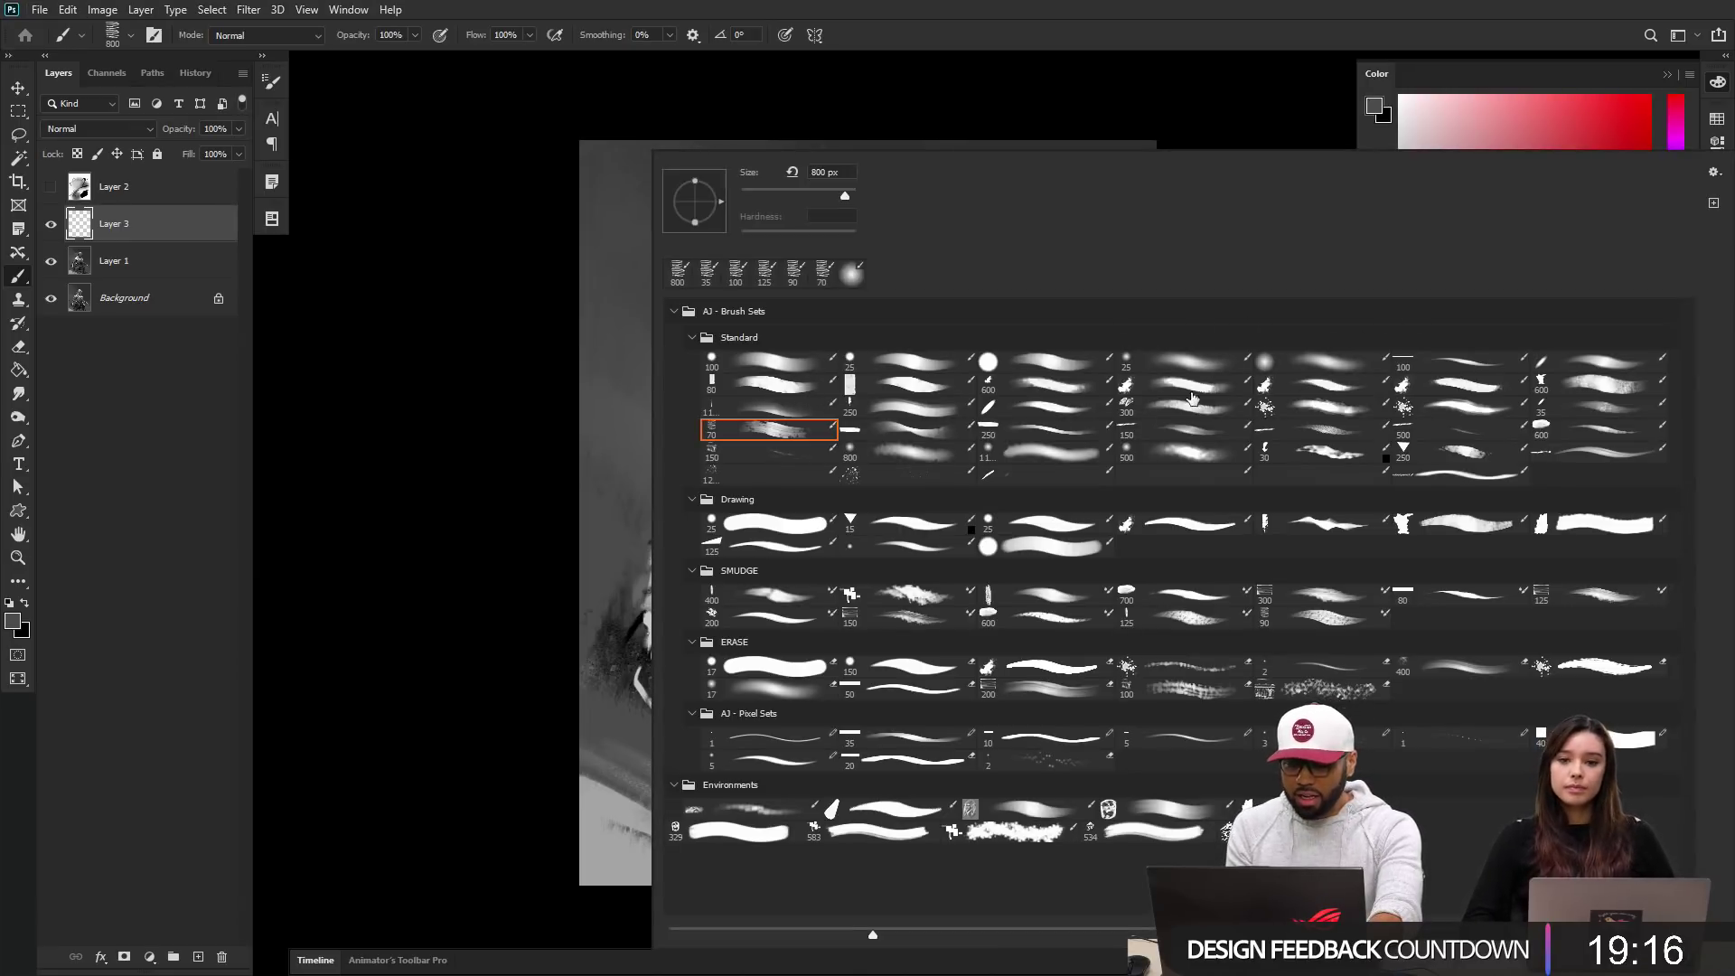
click(1191, 388)
click(506, 583)
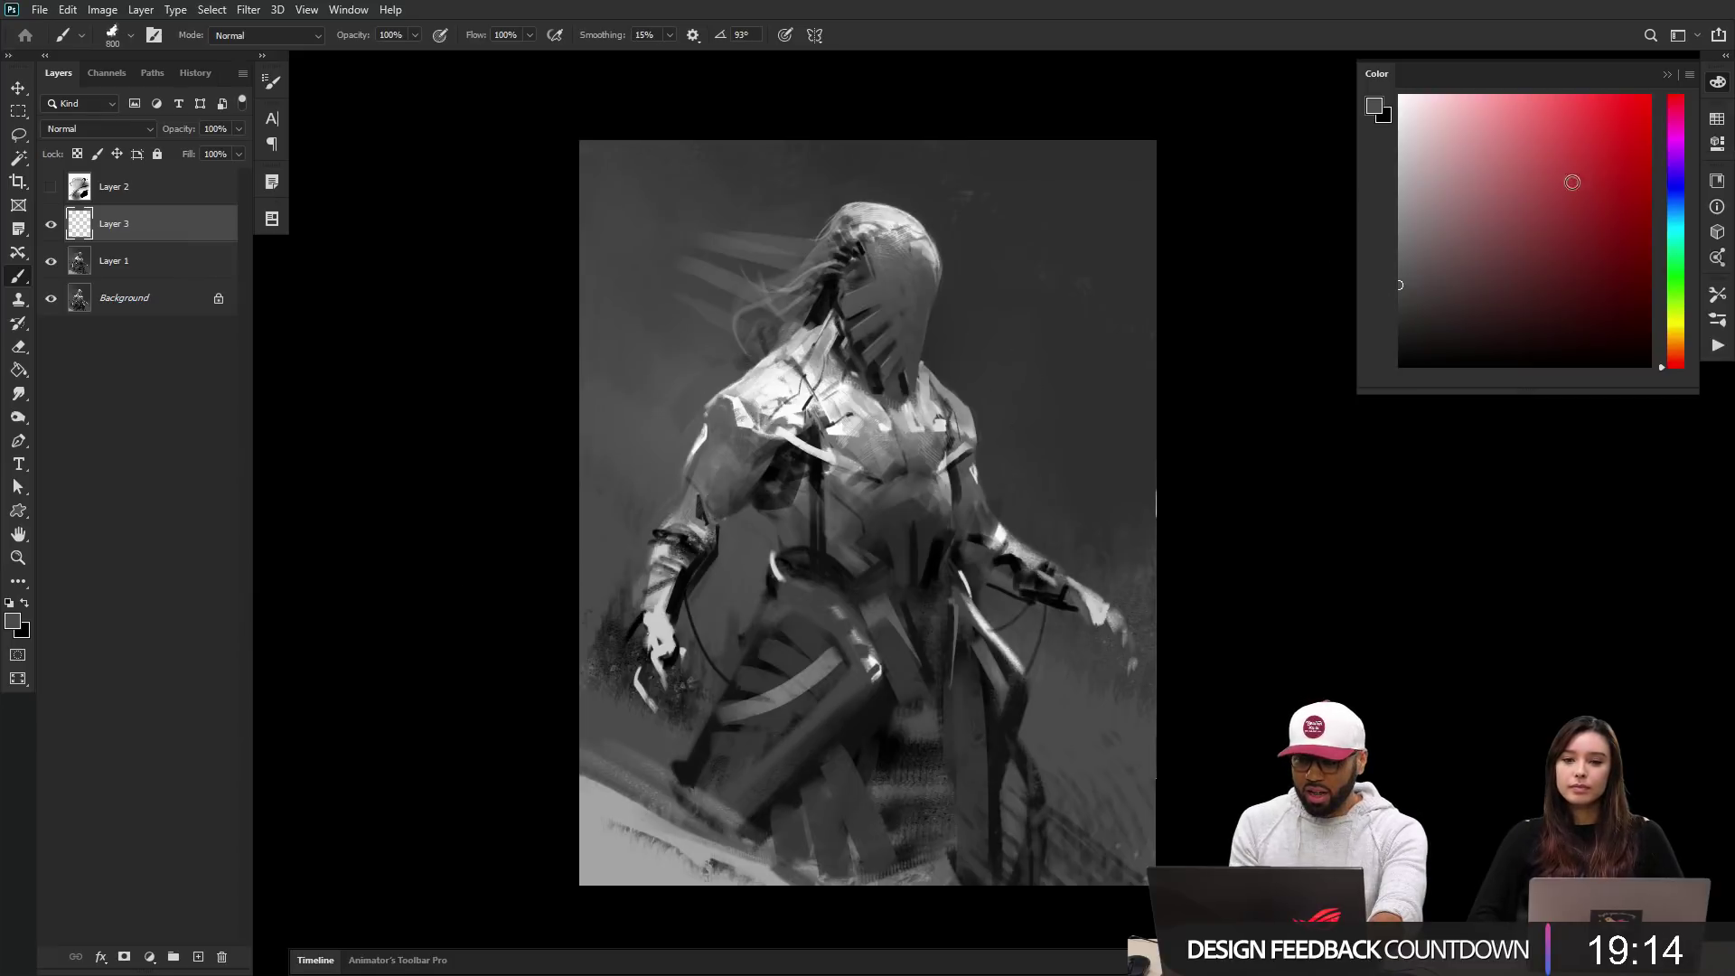
Step: Fill Layer 3 with the Paint Bucket, trying several muted and saturated reds and ending on a deep dark red
key(g)
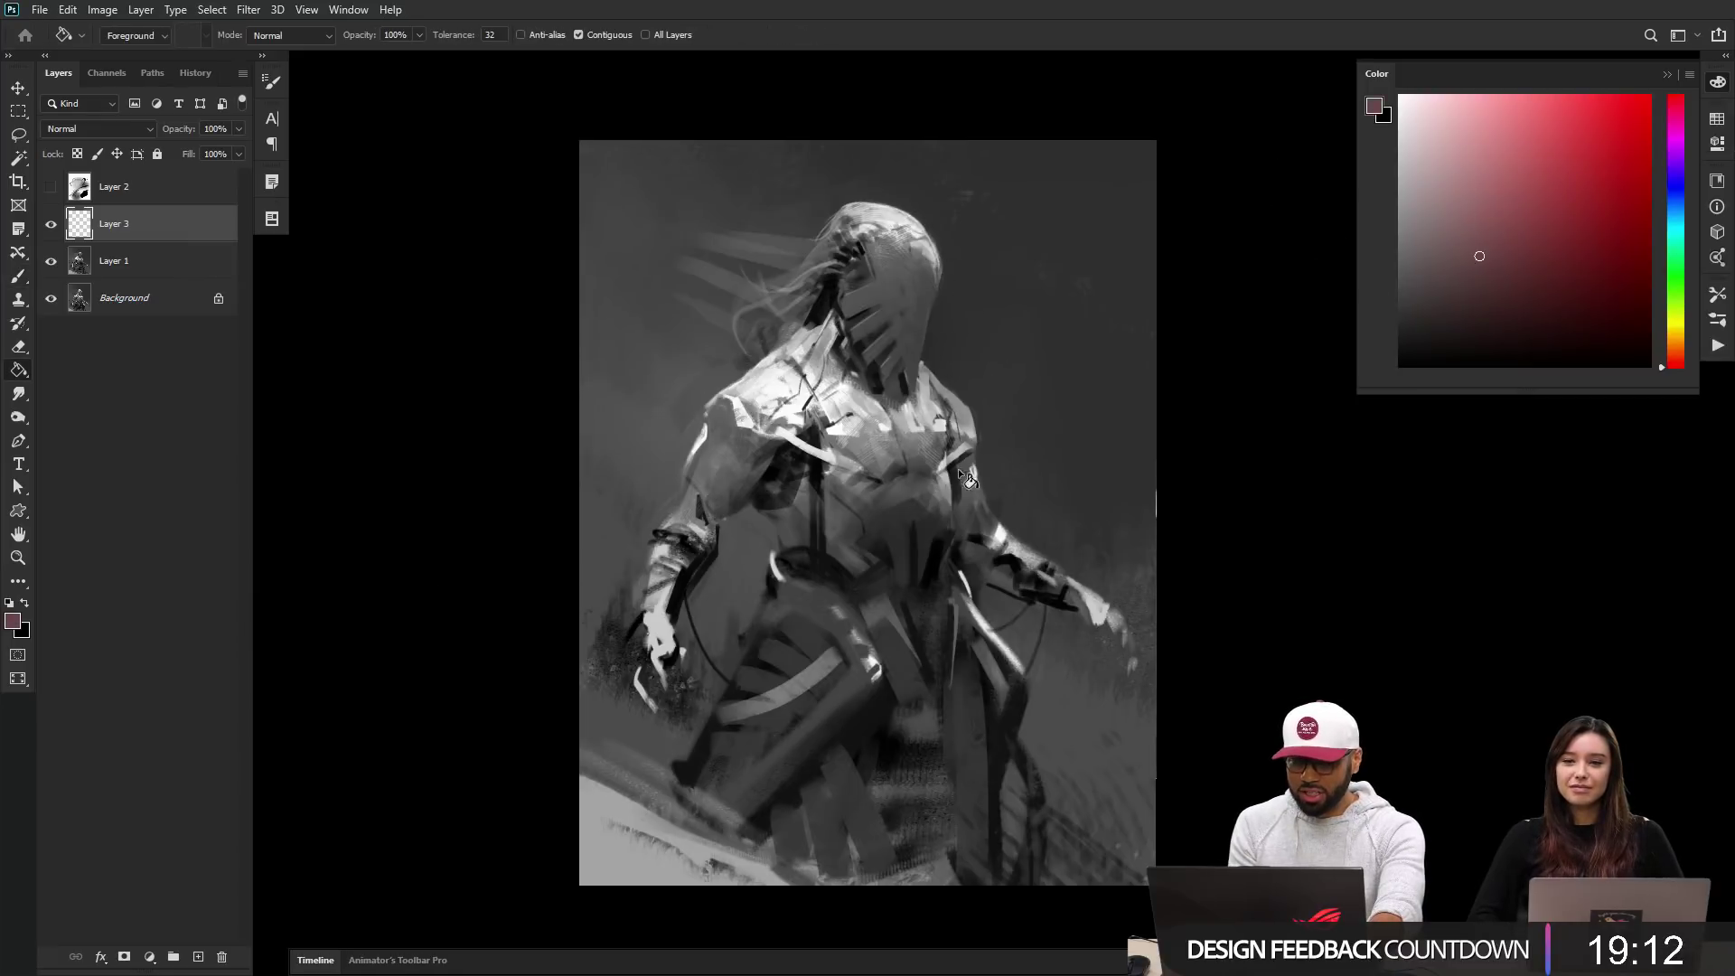
click(959, 469)
click(1606, 296)
click(1021, 640)
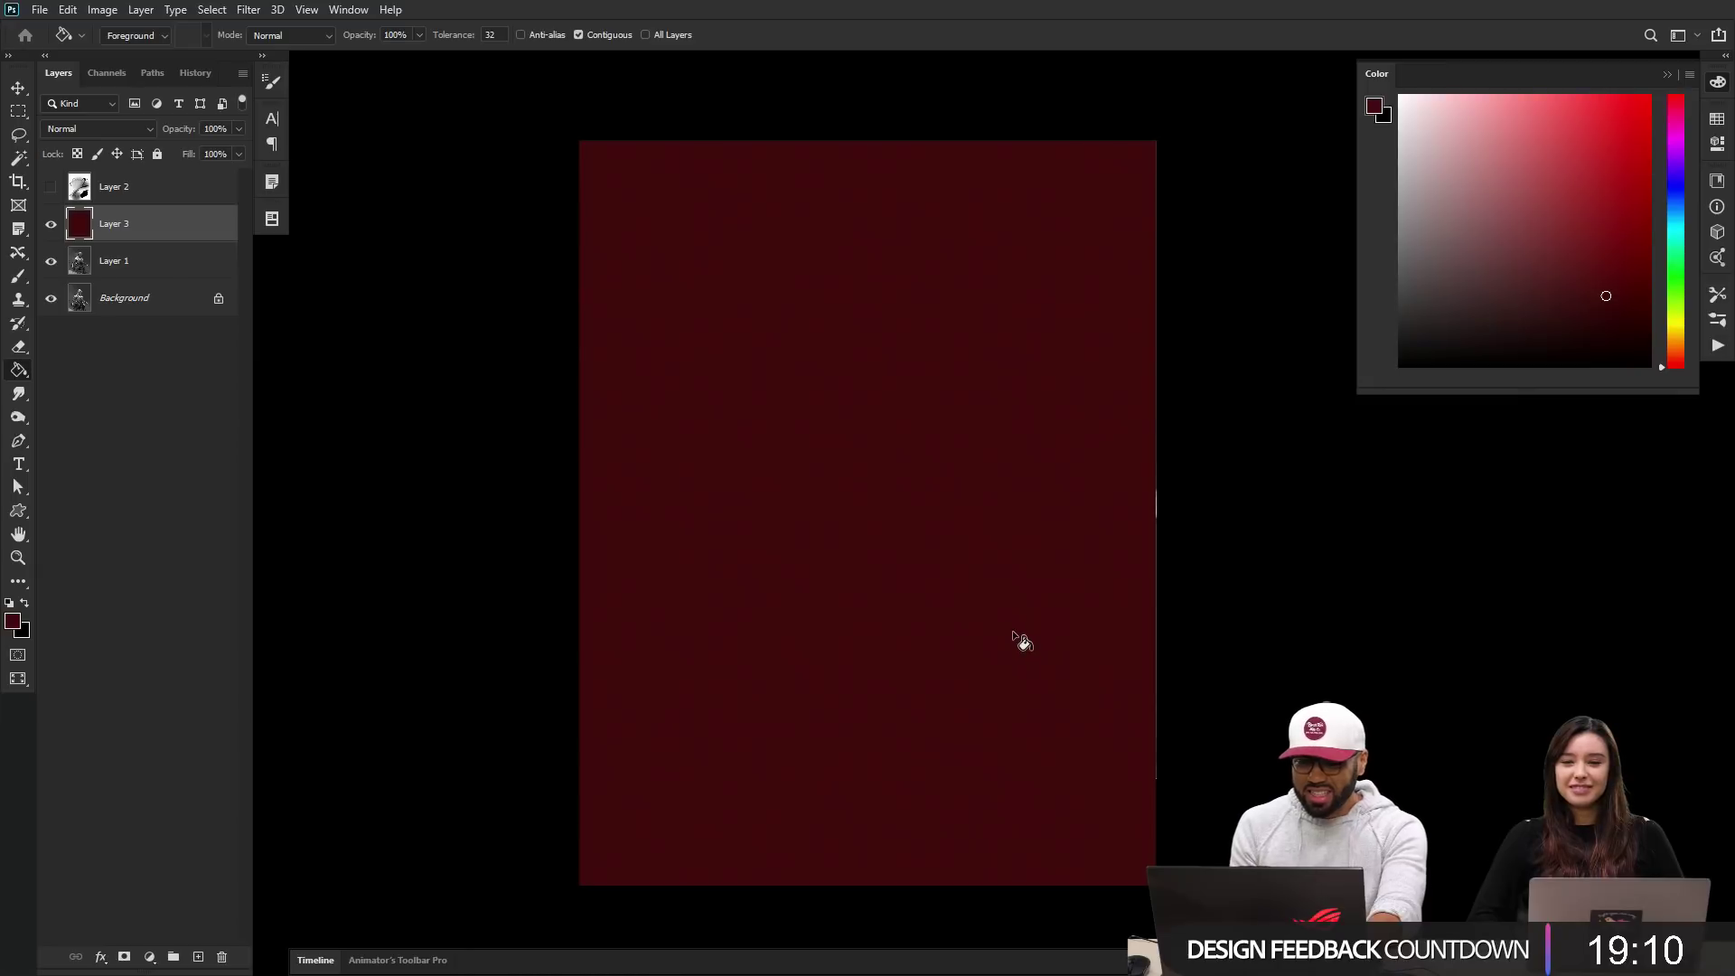
click(1052, 646)
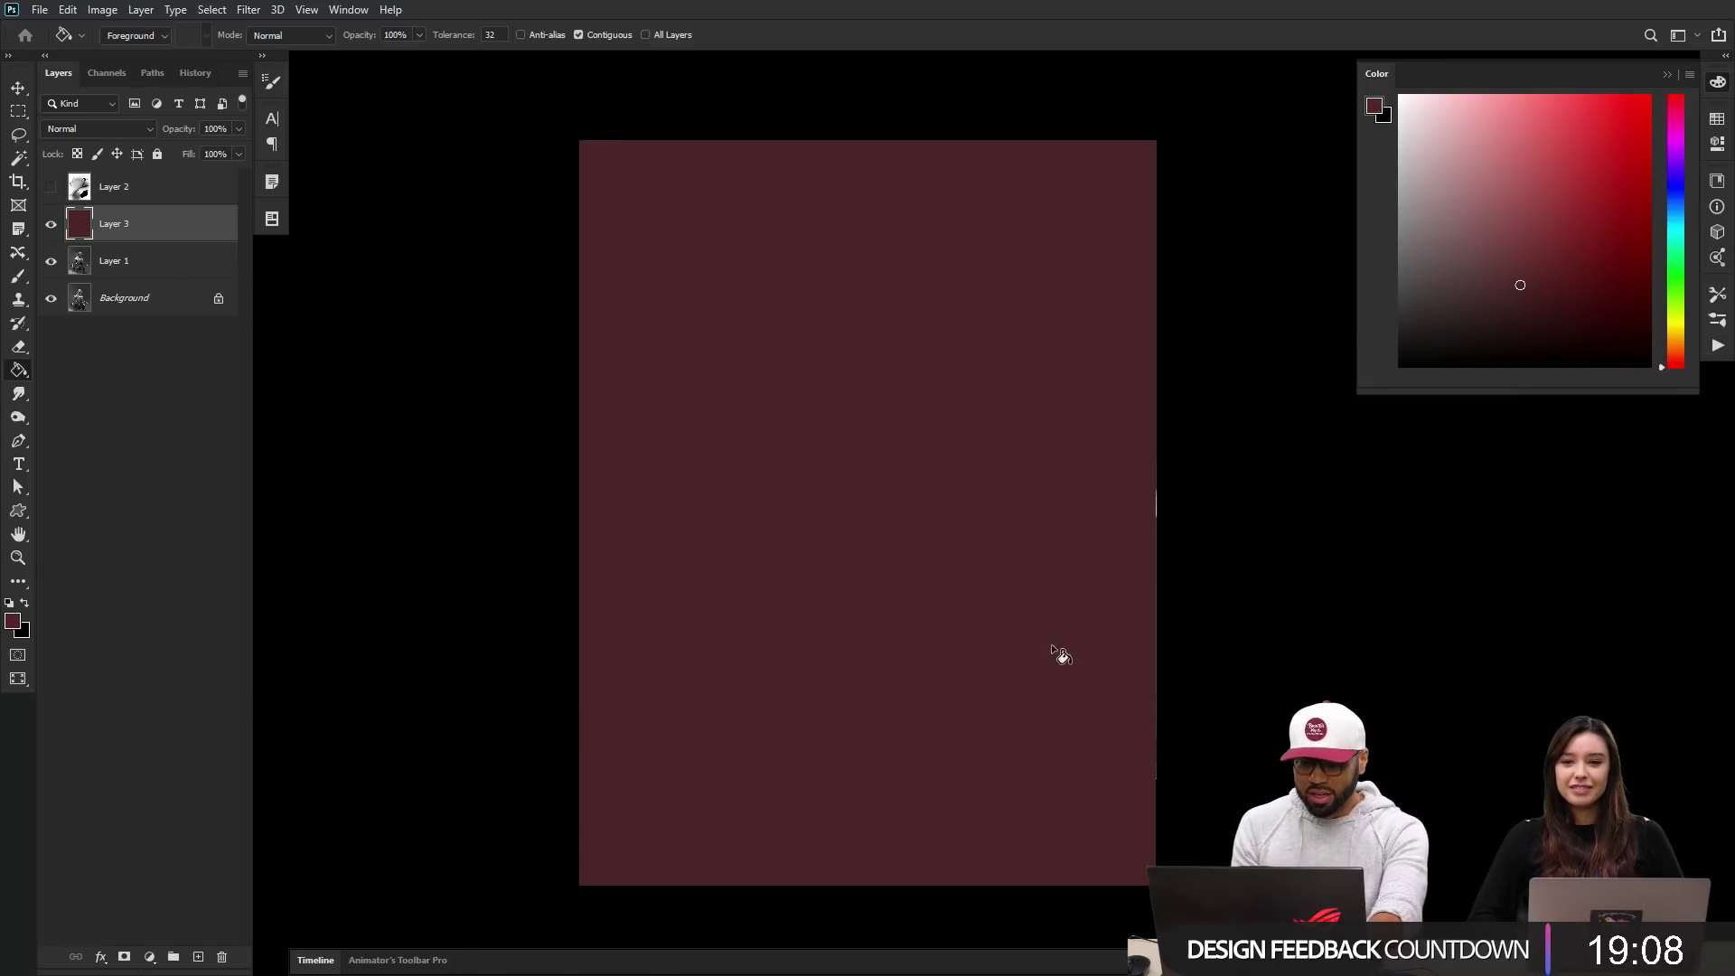
click(1014, 435)
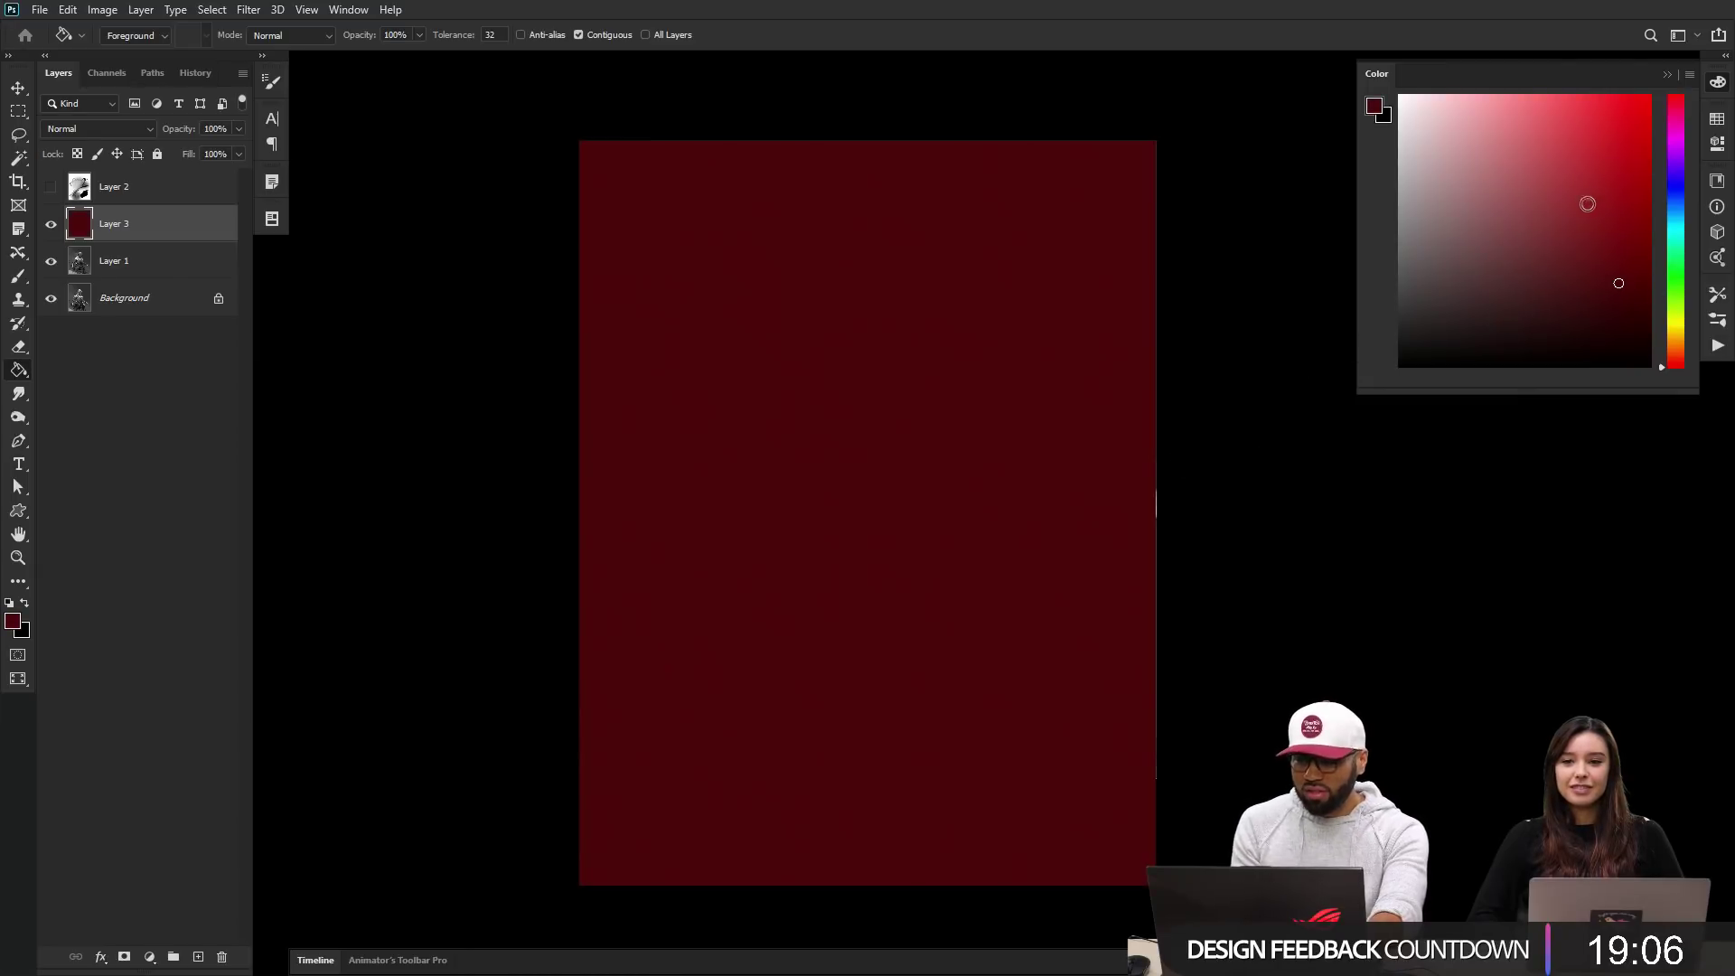
key(f)
click(1048, 426)
key(f)
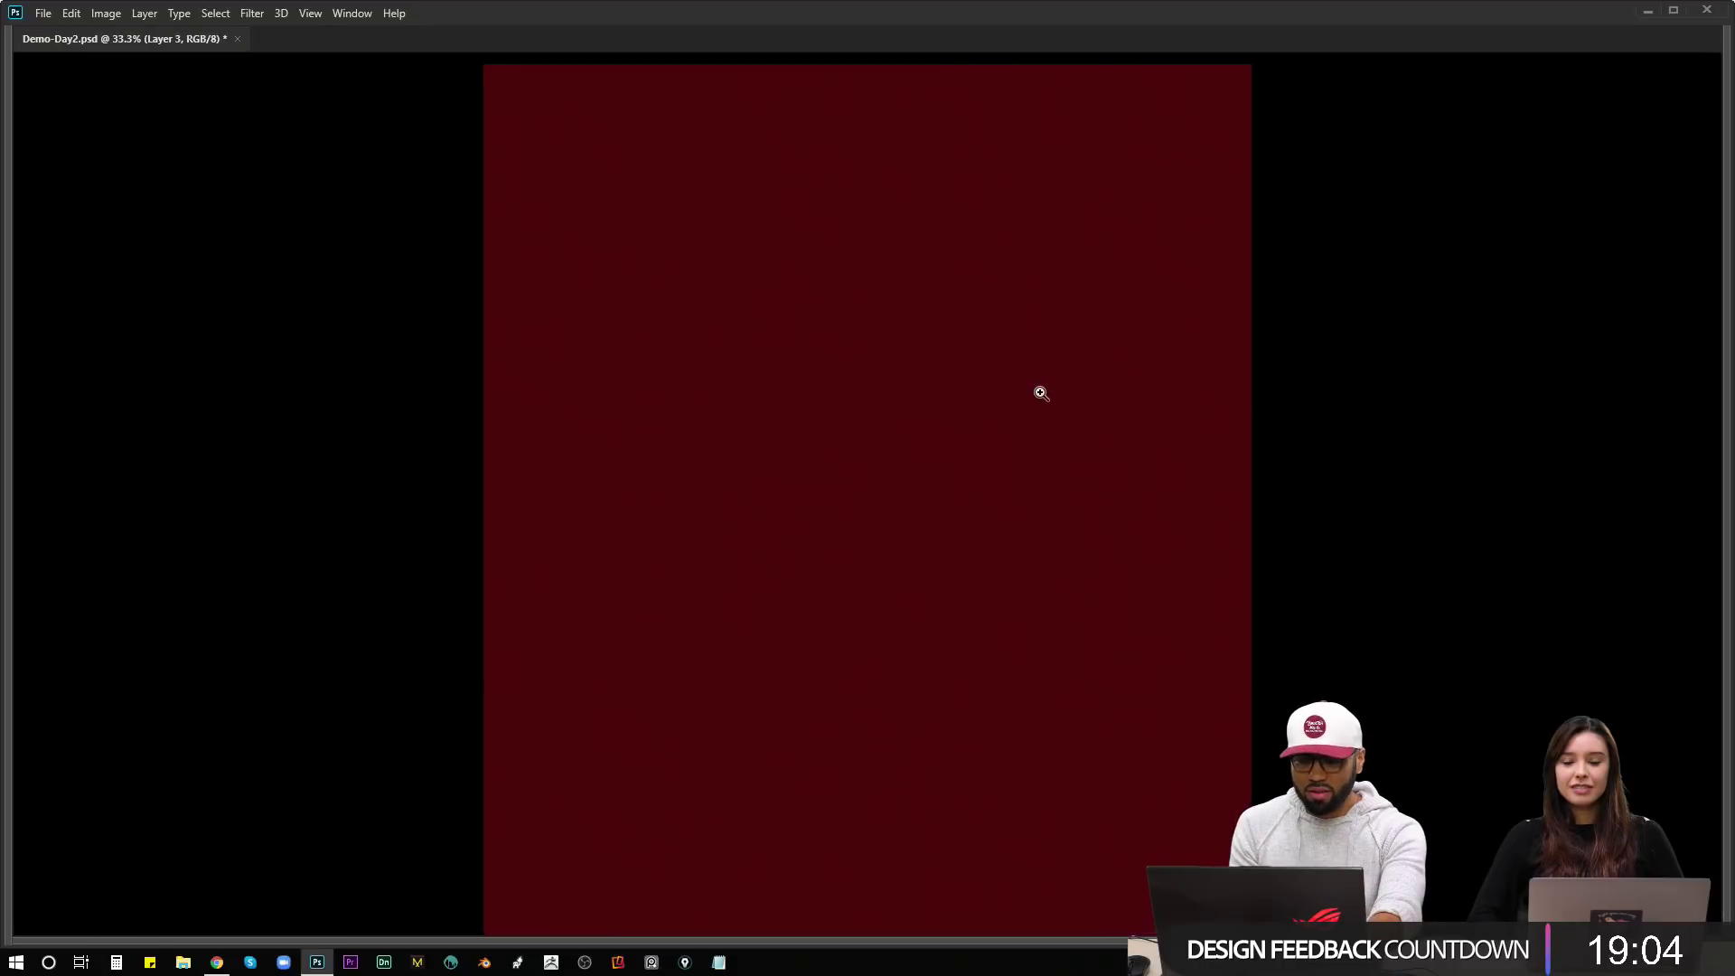
key(f)
key(f)
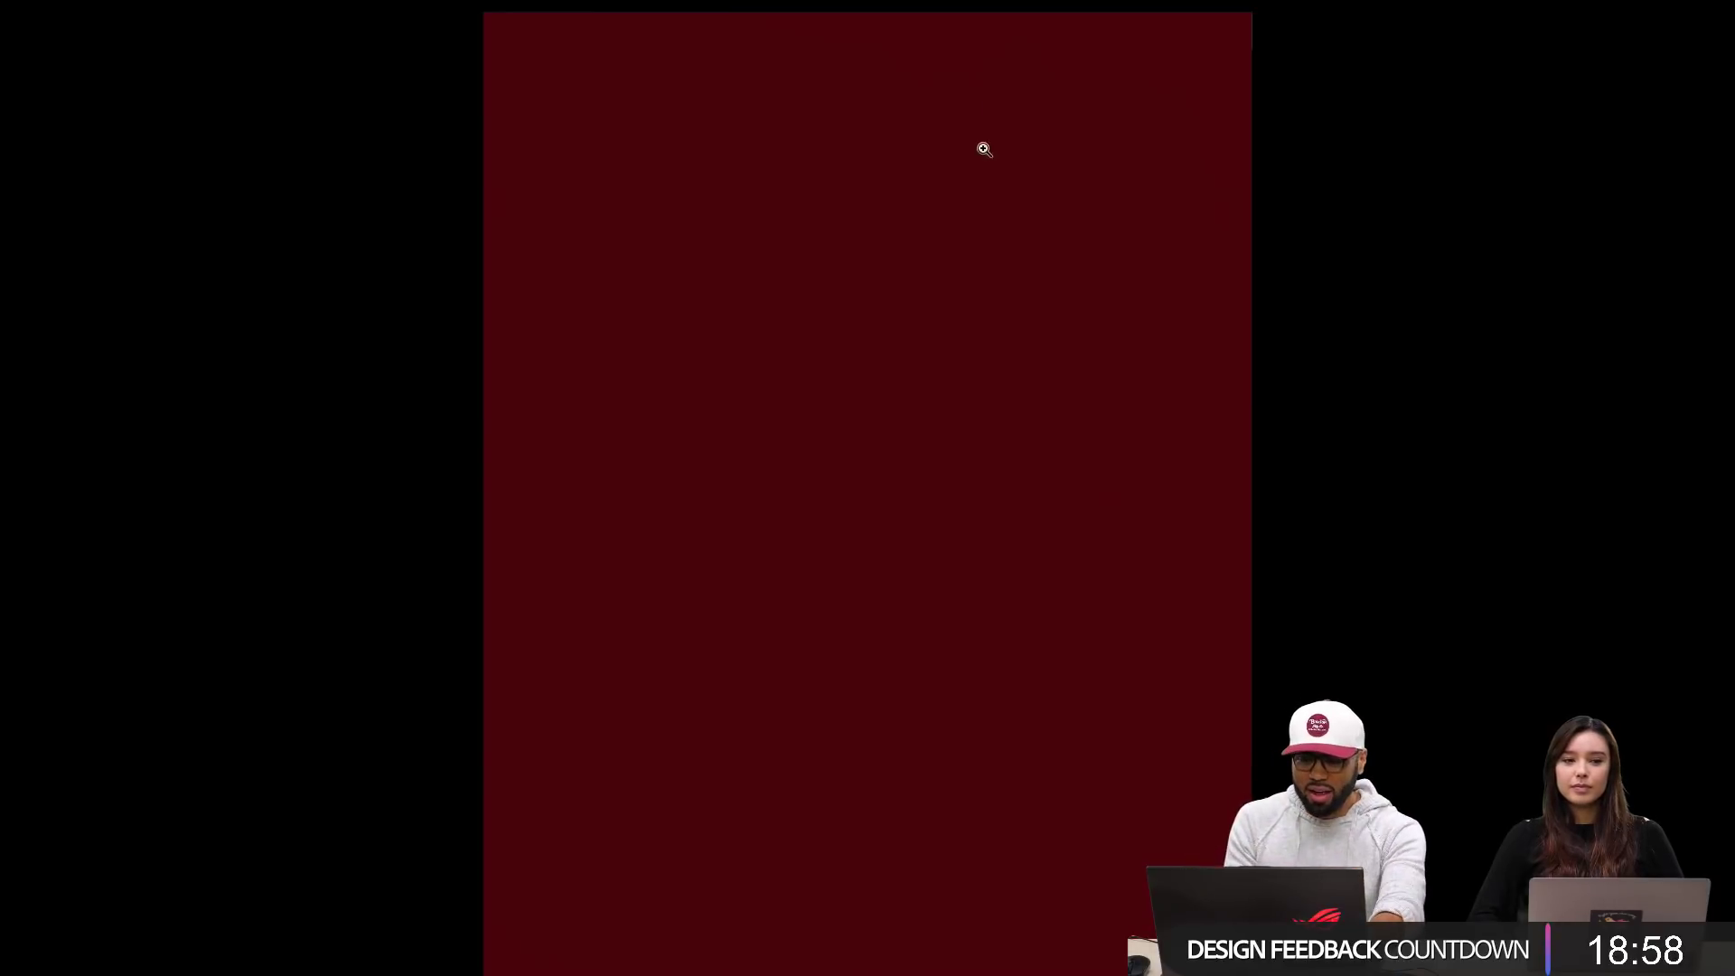
scroll(979, 254, down, 2)
key(Tab)
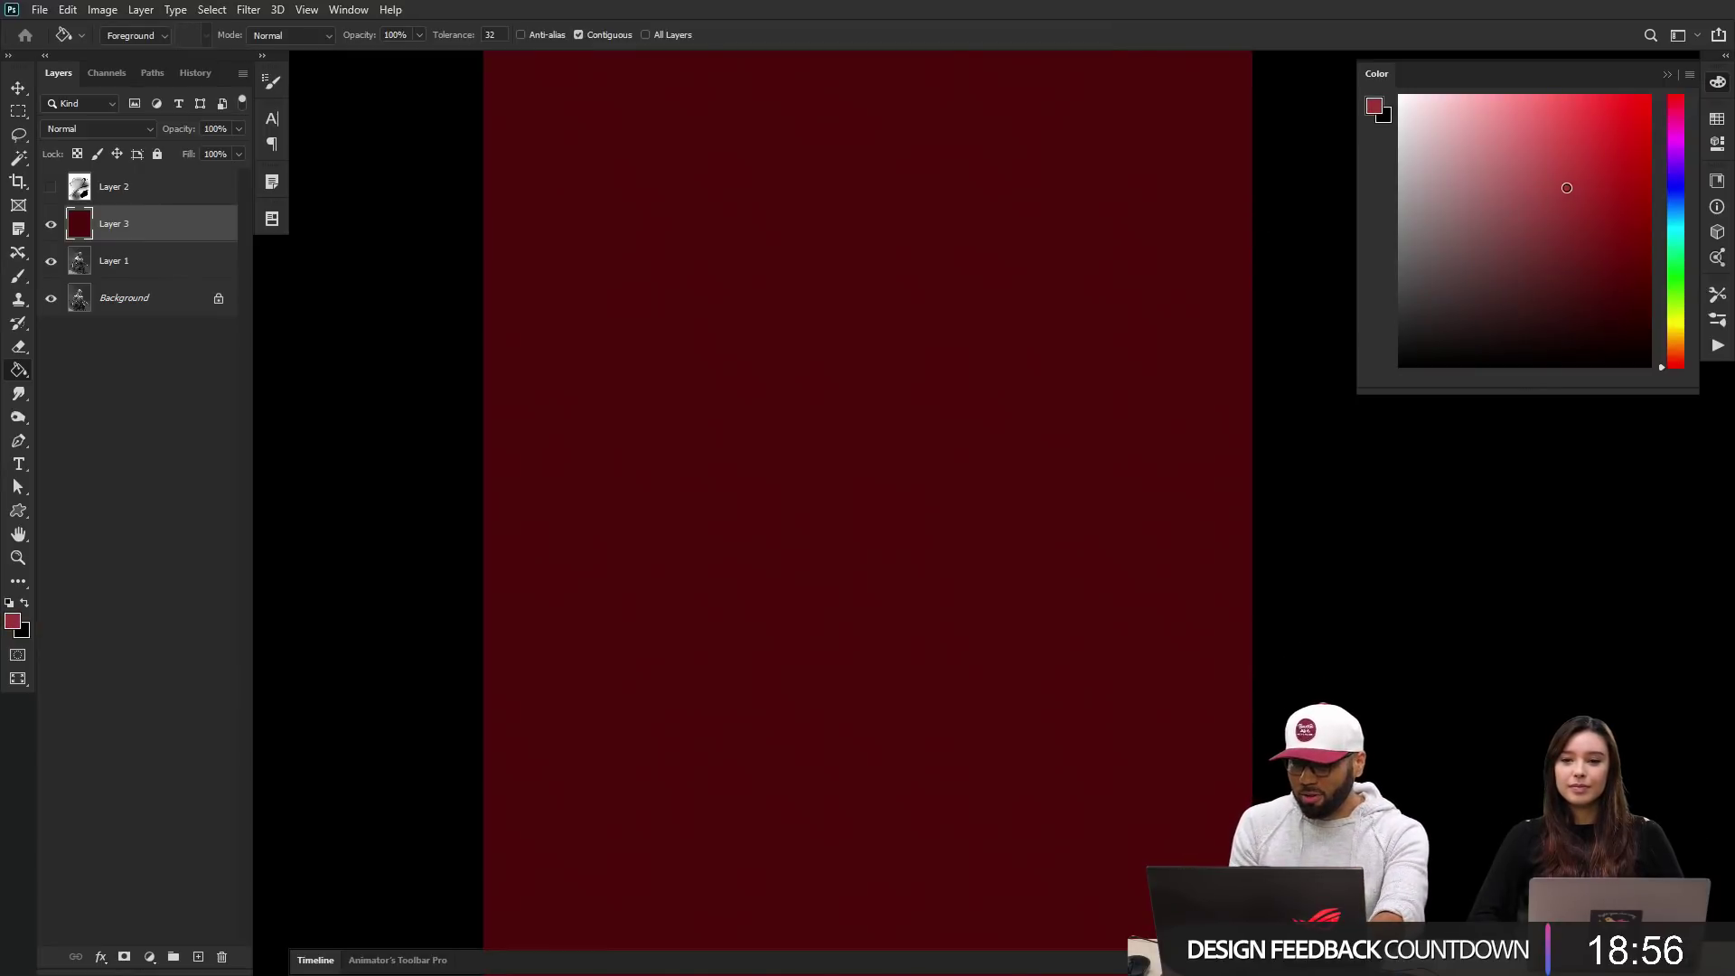
Step: Try yellow, green and cyan hues for the foreground colour
click(1677, 324)
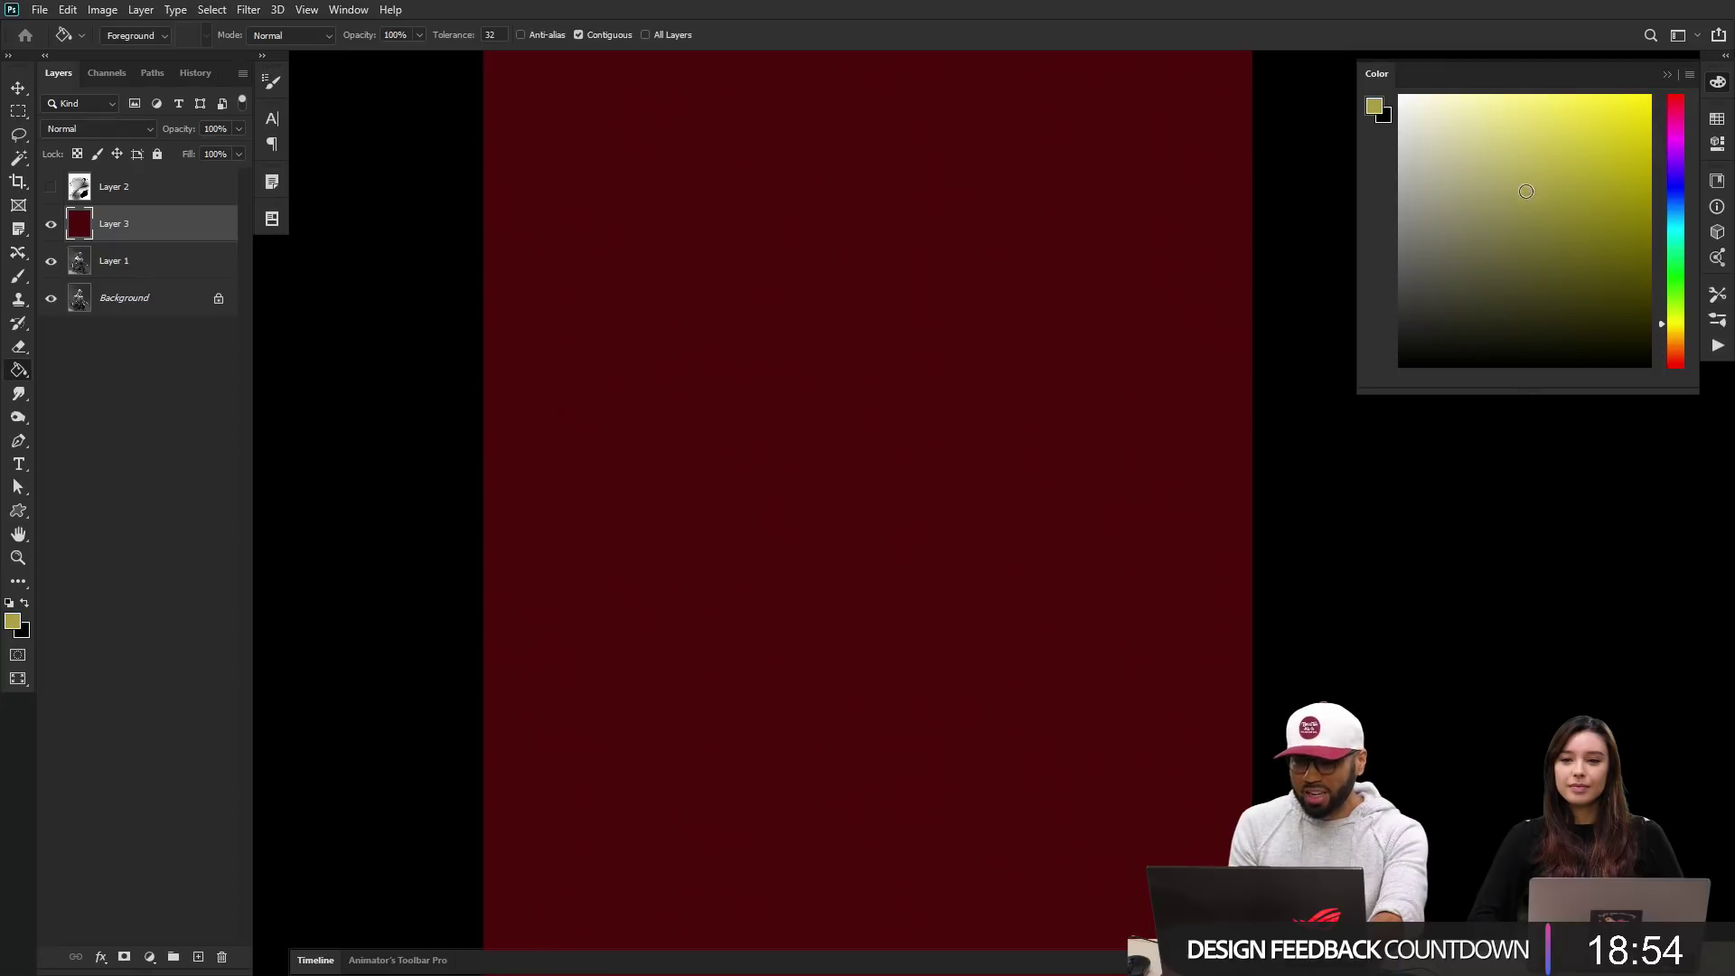
key(Tab)
key(Tab)
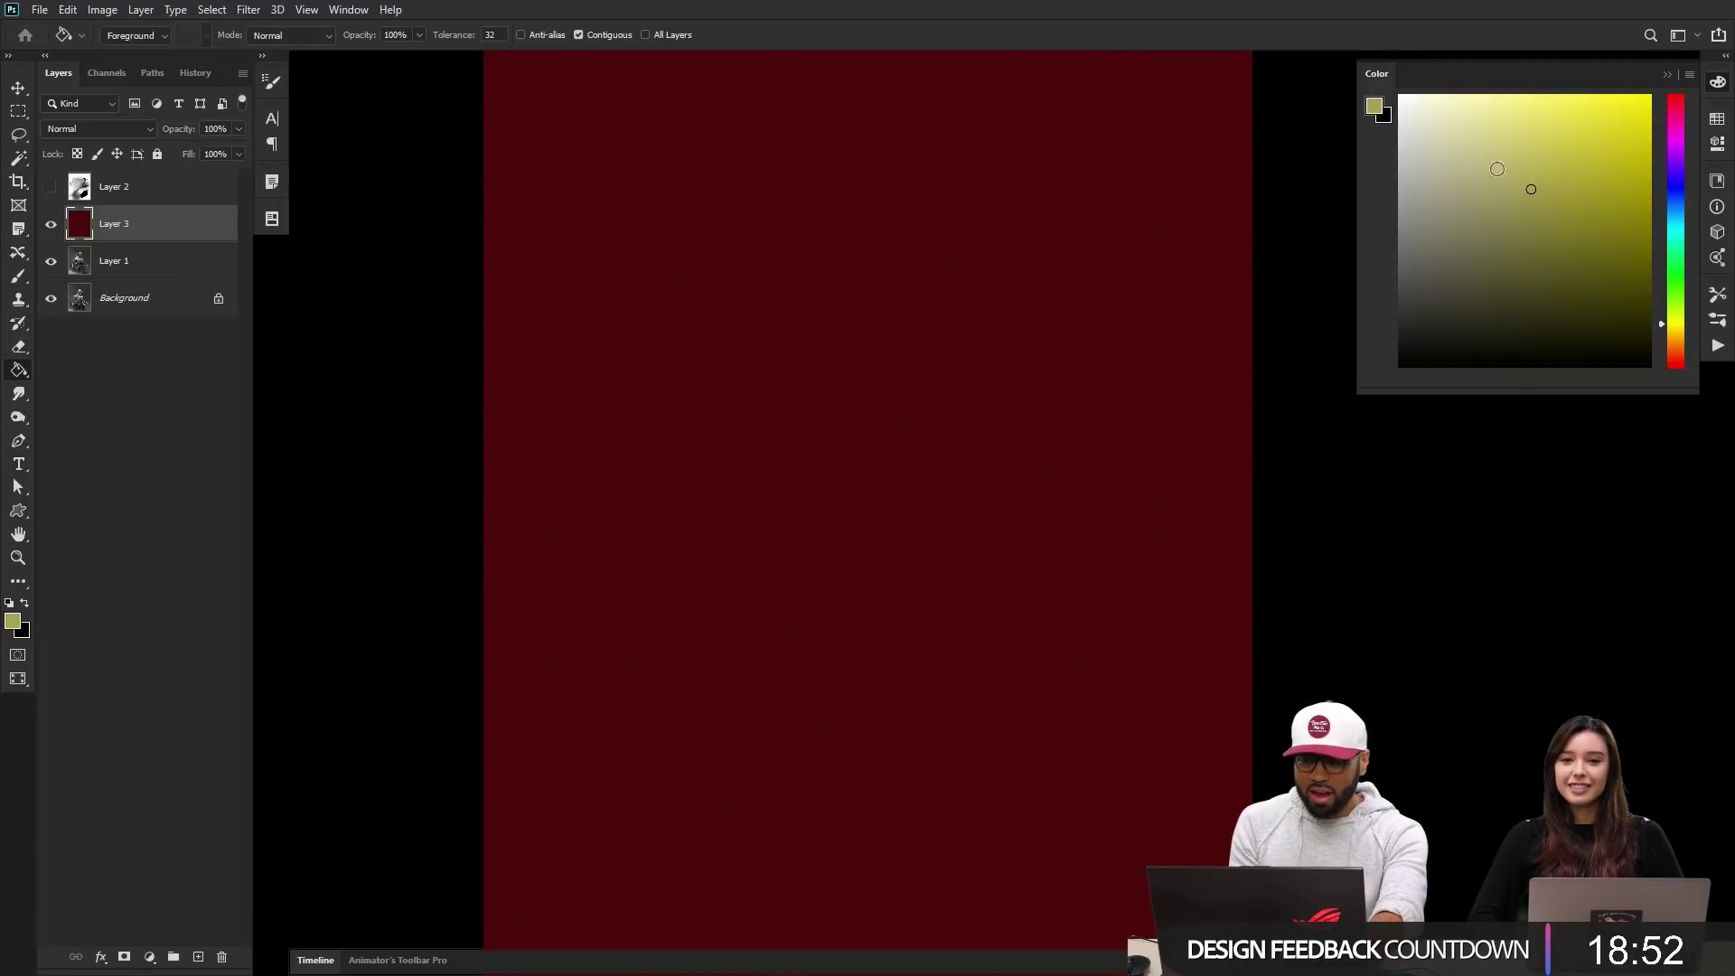
click(1668, 288)
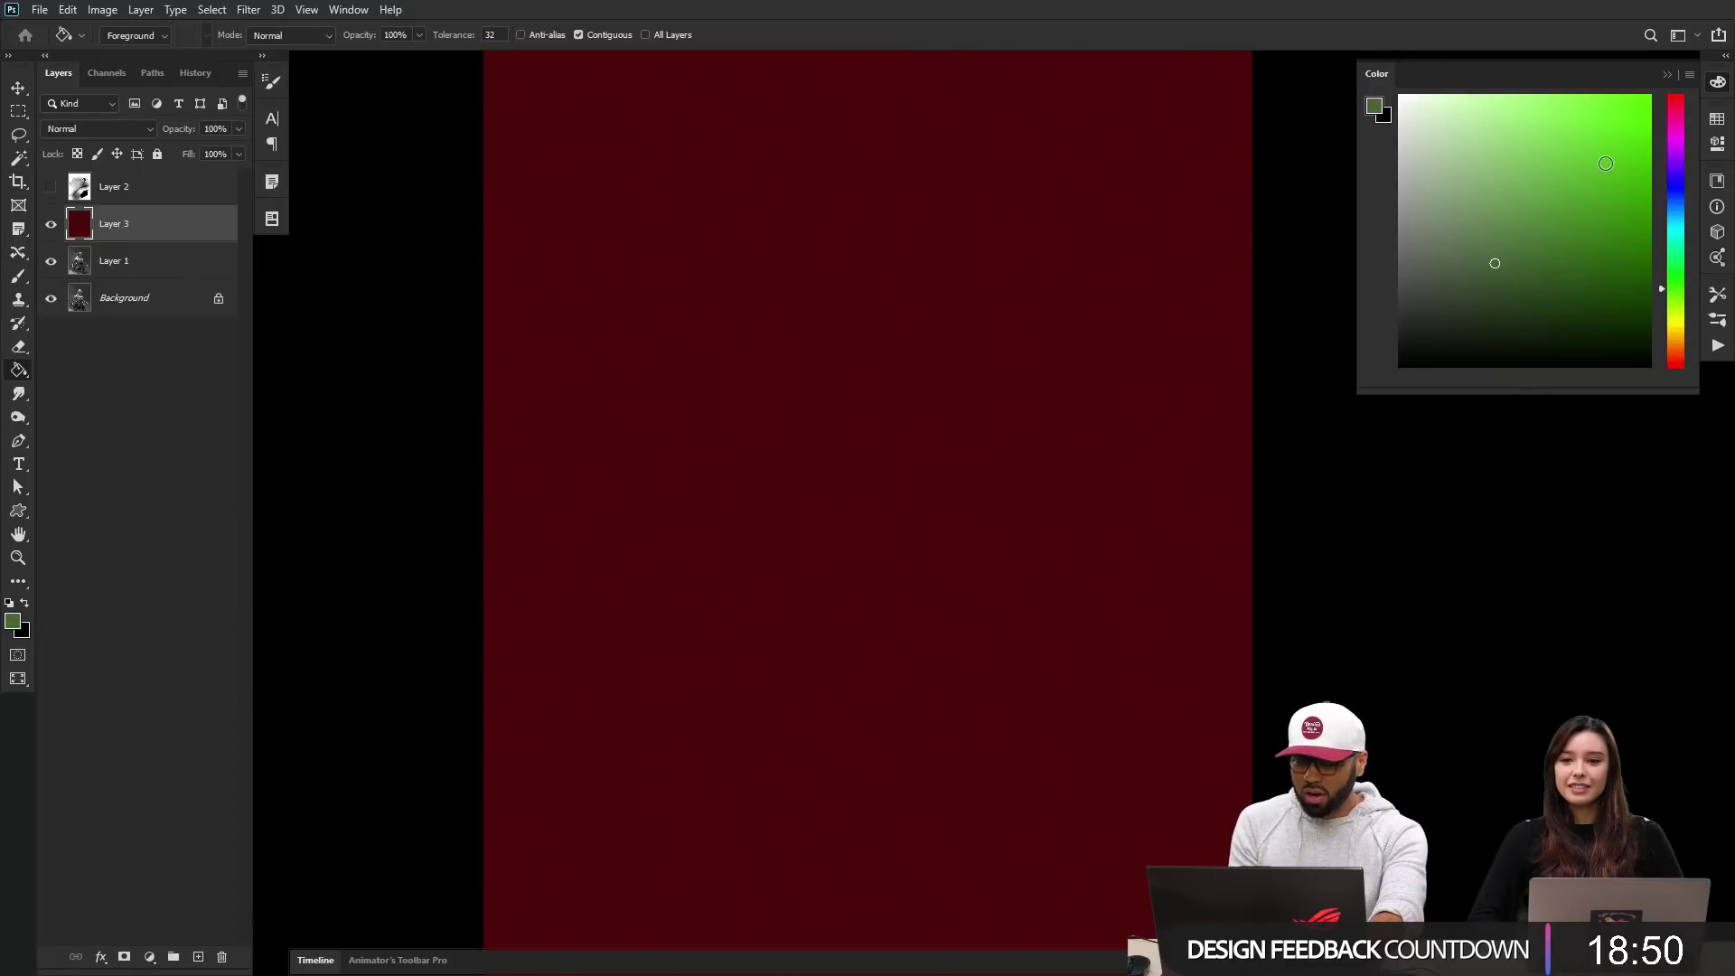
click(1670, 224)
key(Tab)
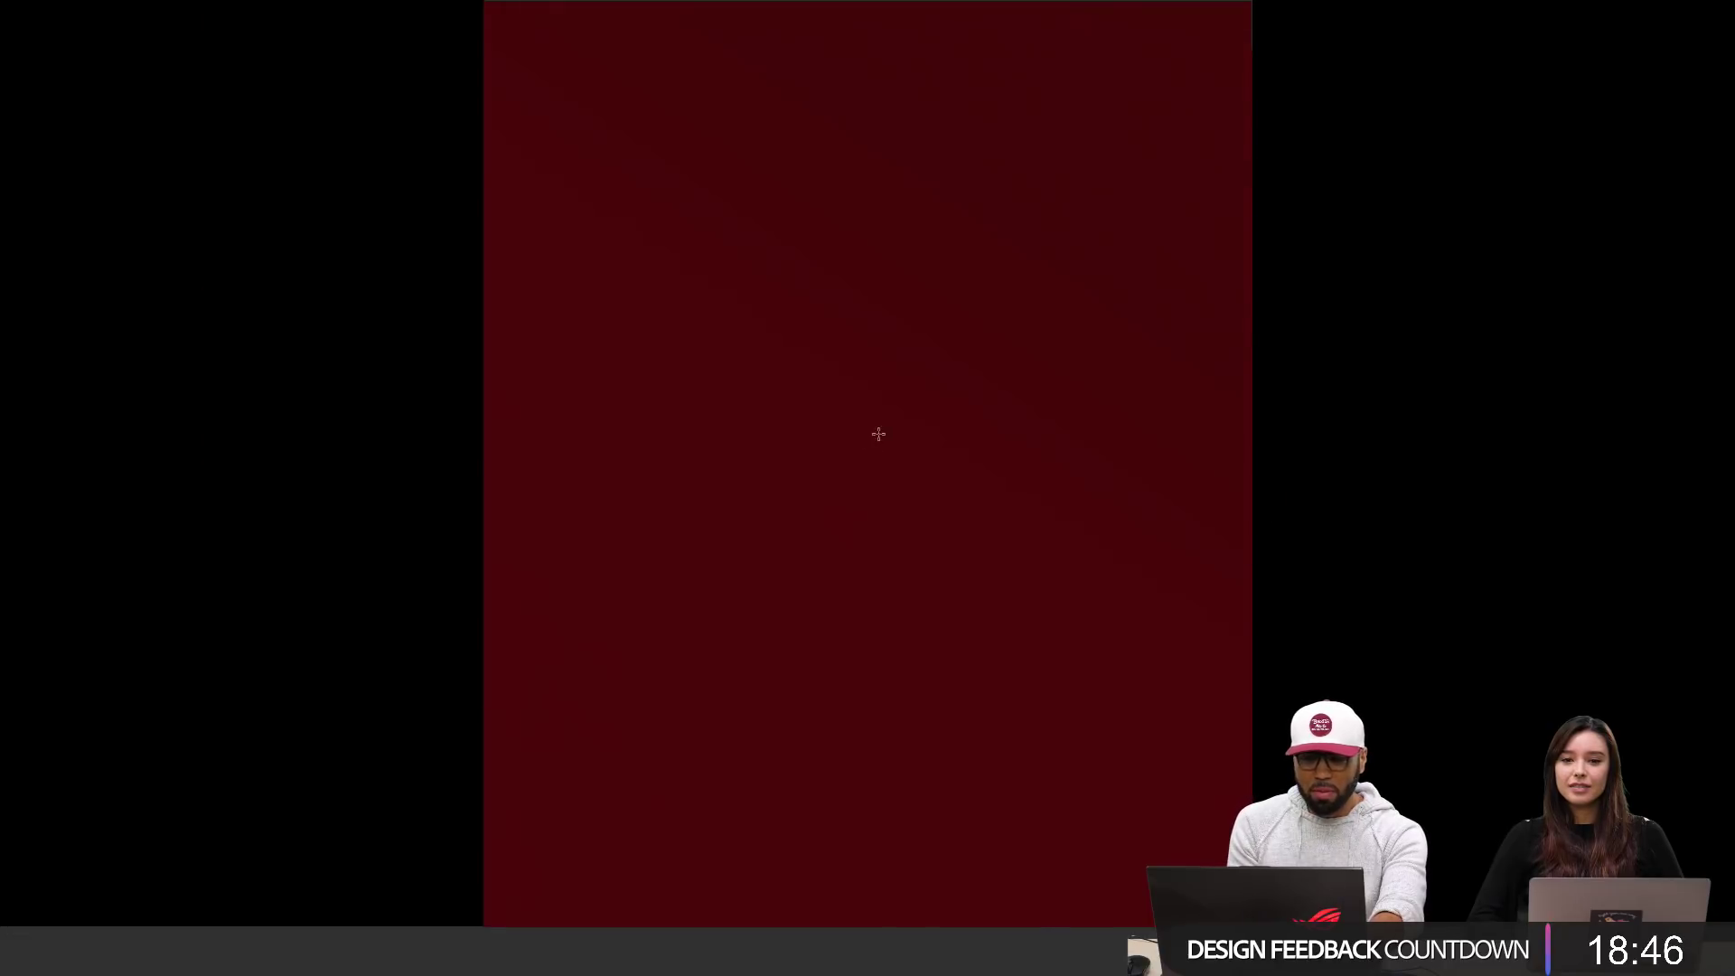
key(Tab)
Step: Blend teal and olive-green linear gradients at 10% opacity diagonally across the red fill on Layer 3
click(1669, 233)
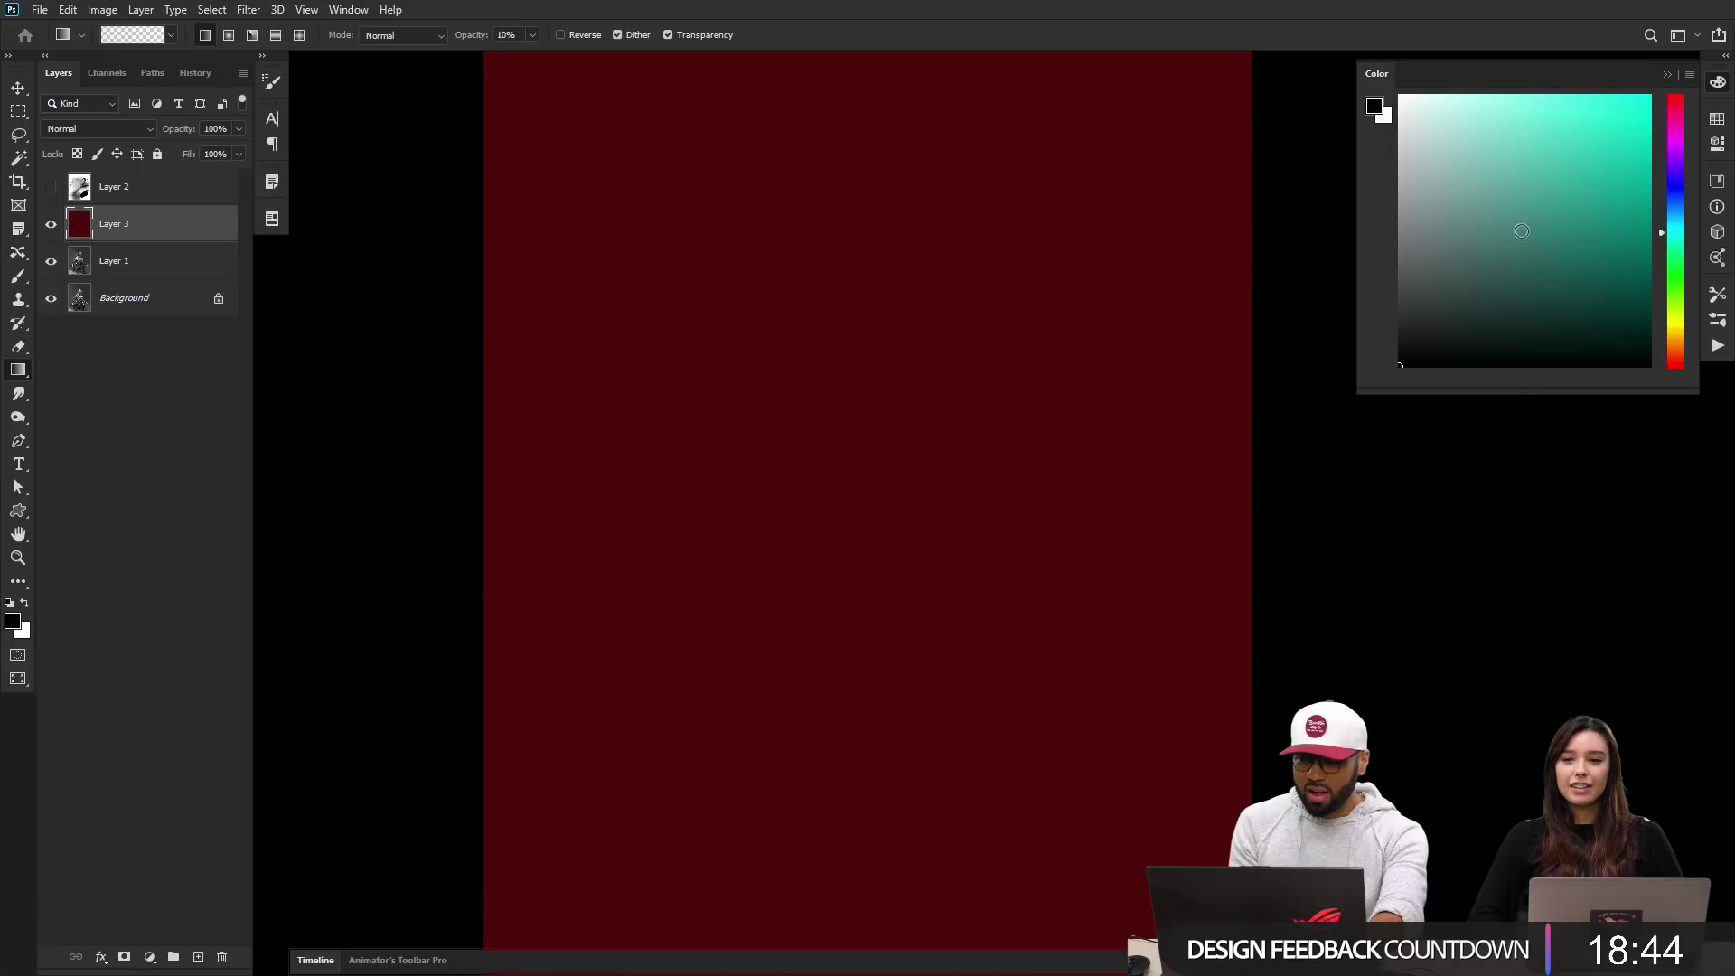
drag(894, 259, 801, 611)
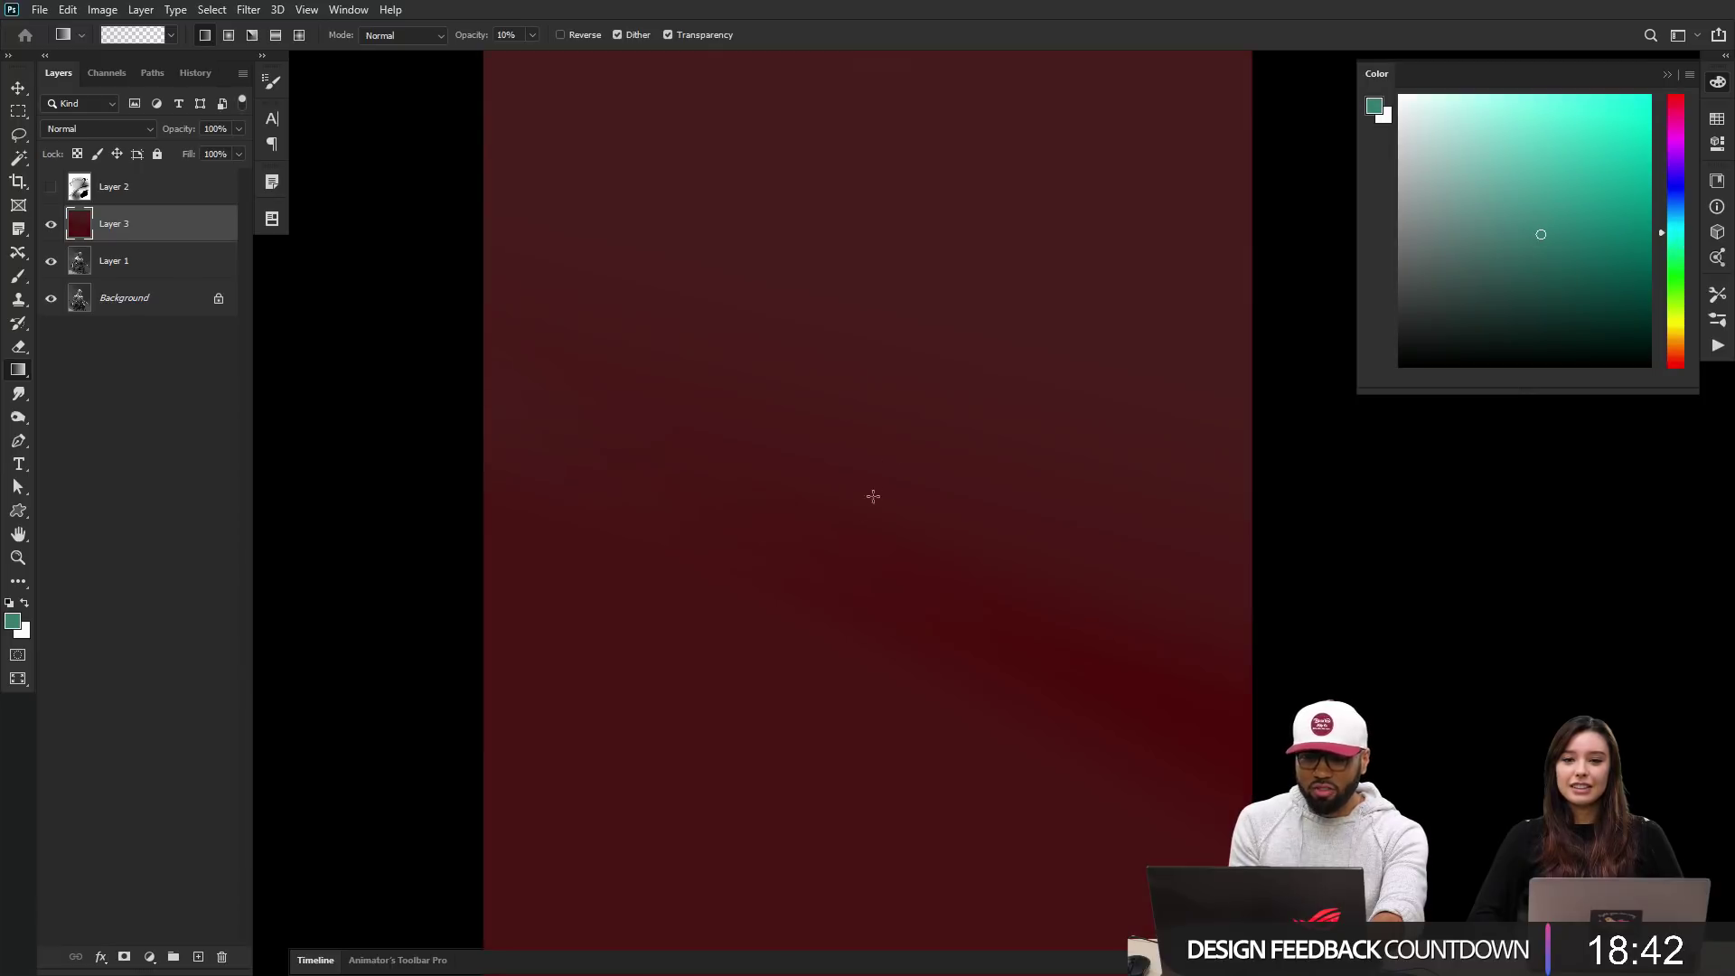
click(1673, 311)
drag(1069, 233, 986, 417)
key(ctrl+z)
drag(876, 612, 1006, 298)
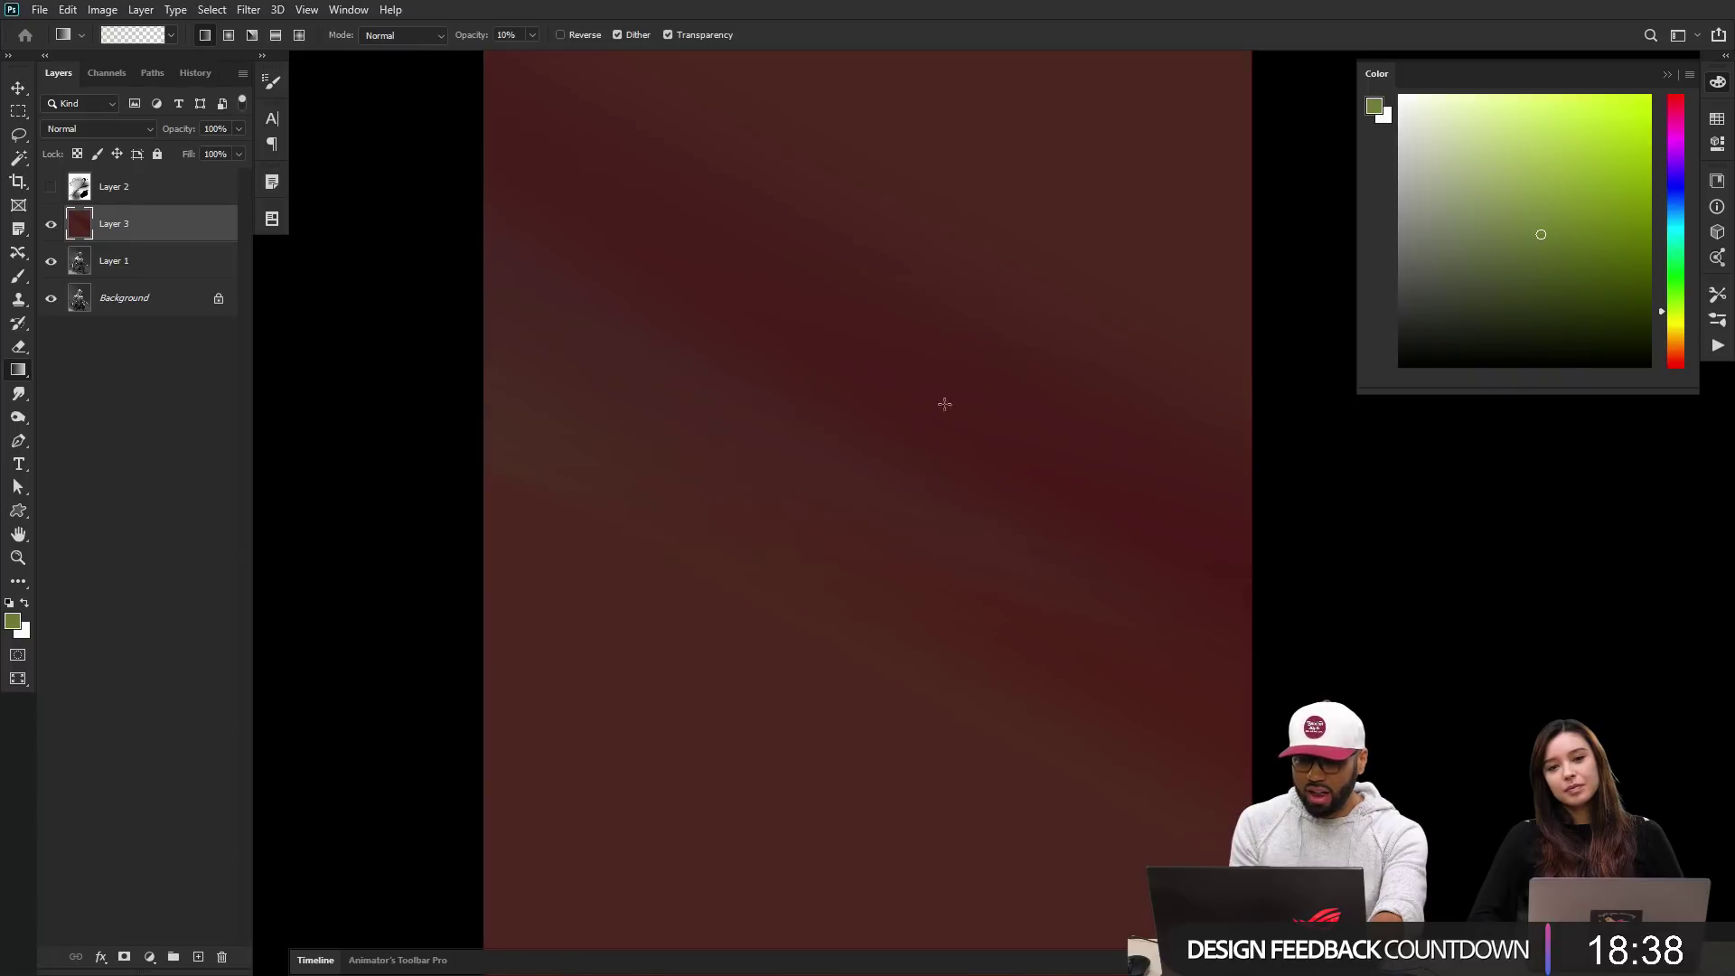
drag(945, 403, 1014, 201)
drag(901, 502, 952, 366)
drag(952, 430, 1015, 334)
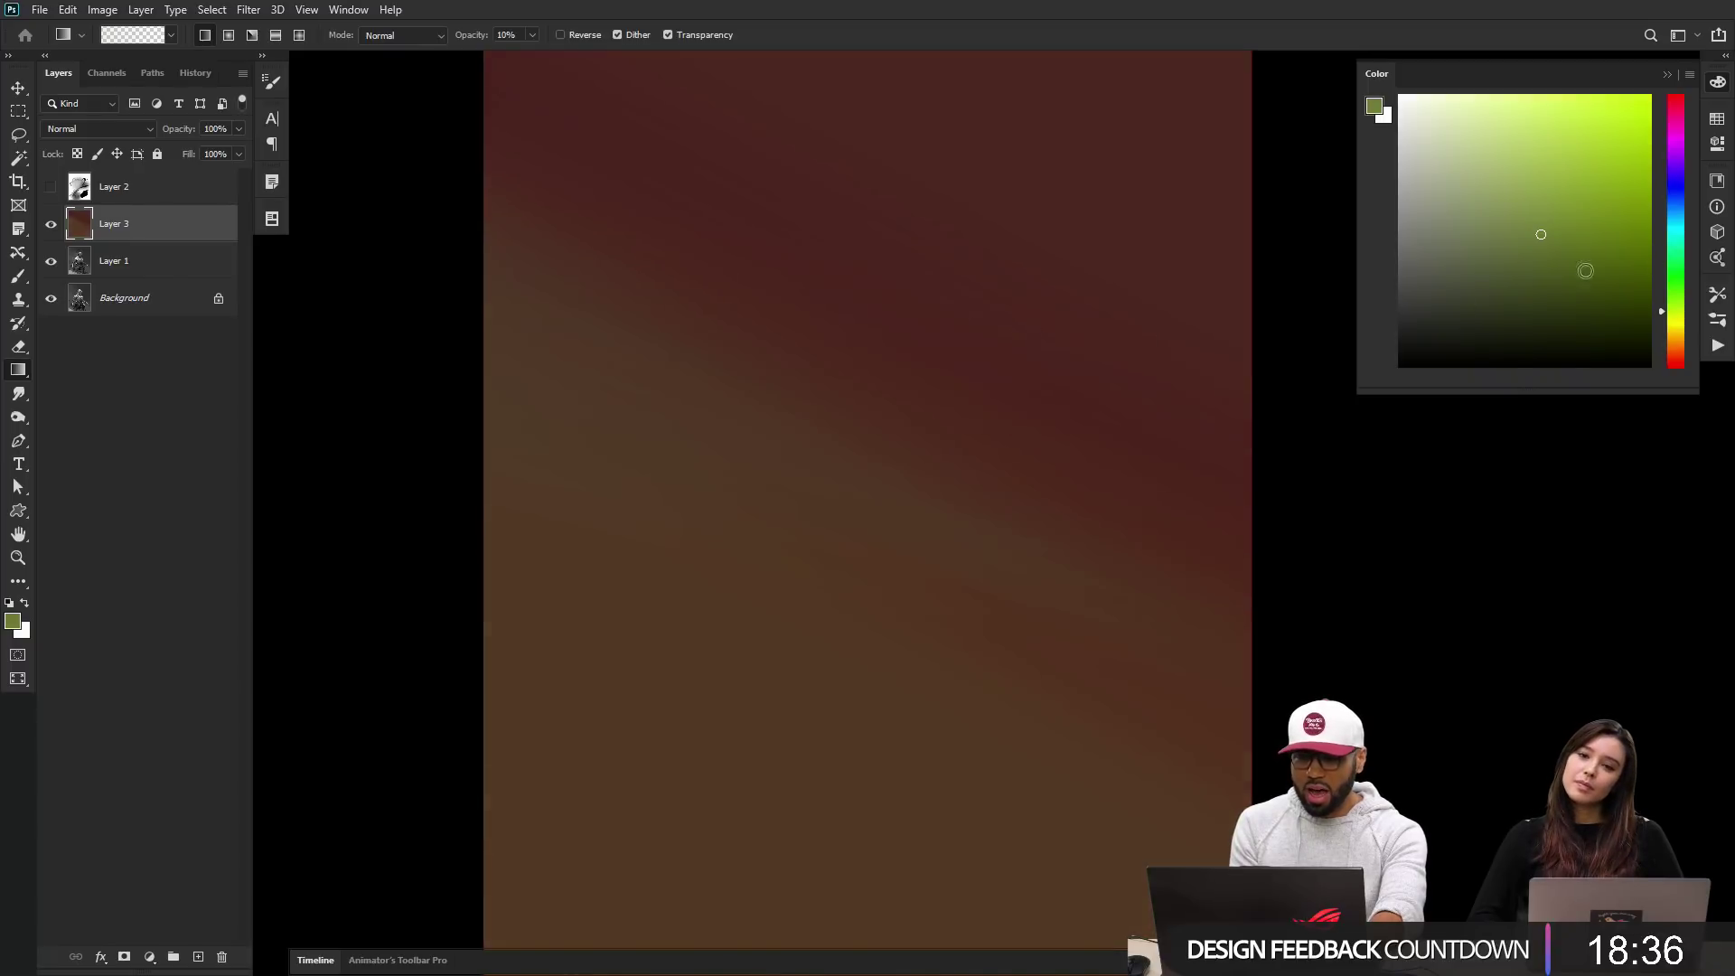
Step: Choose a muted green foreground and try blending it over Layer 3 with the gradient, undoing the last application
click(1676, 253)
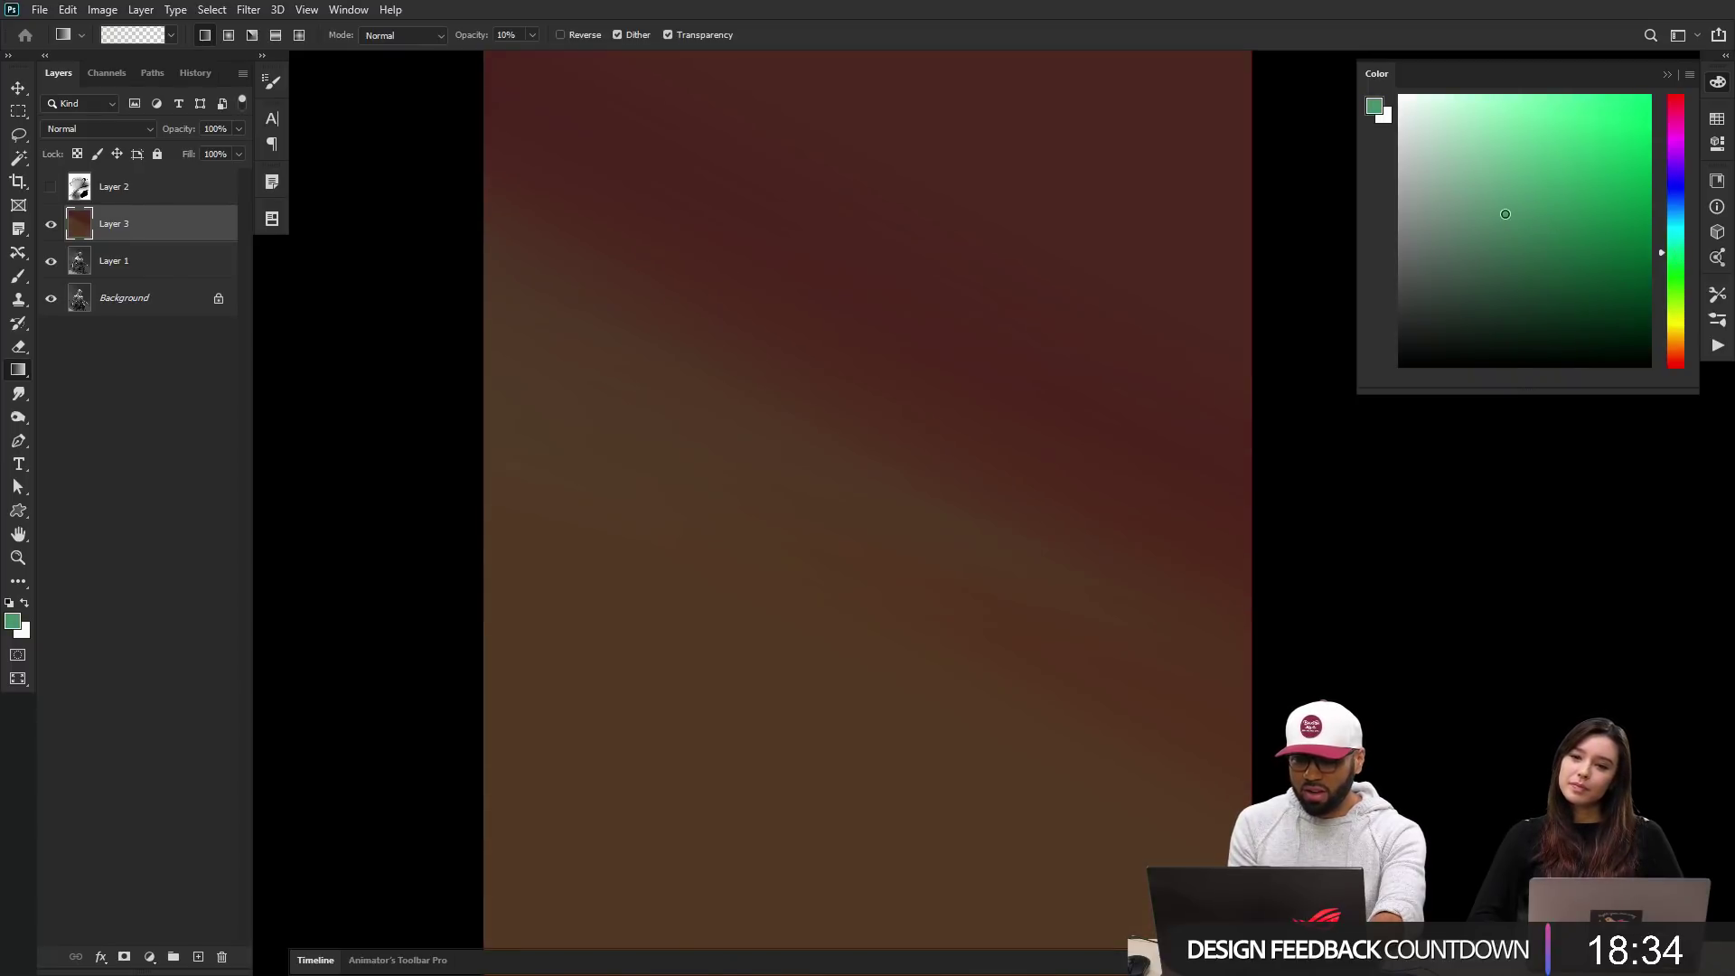
drag(896, 404, 1024, 138)
key(ctrl+z)
Step: Choose the 80 px rectangular brush from the Standard set, enlarge it to 1000 px and paint broad green strokes across Layer 3's upper area
key(b)
right_click(928, 258)
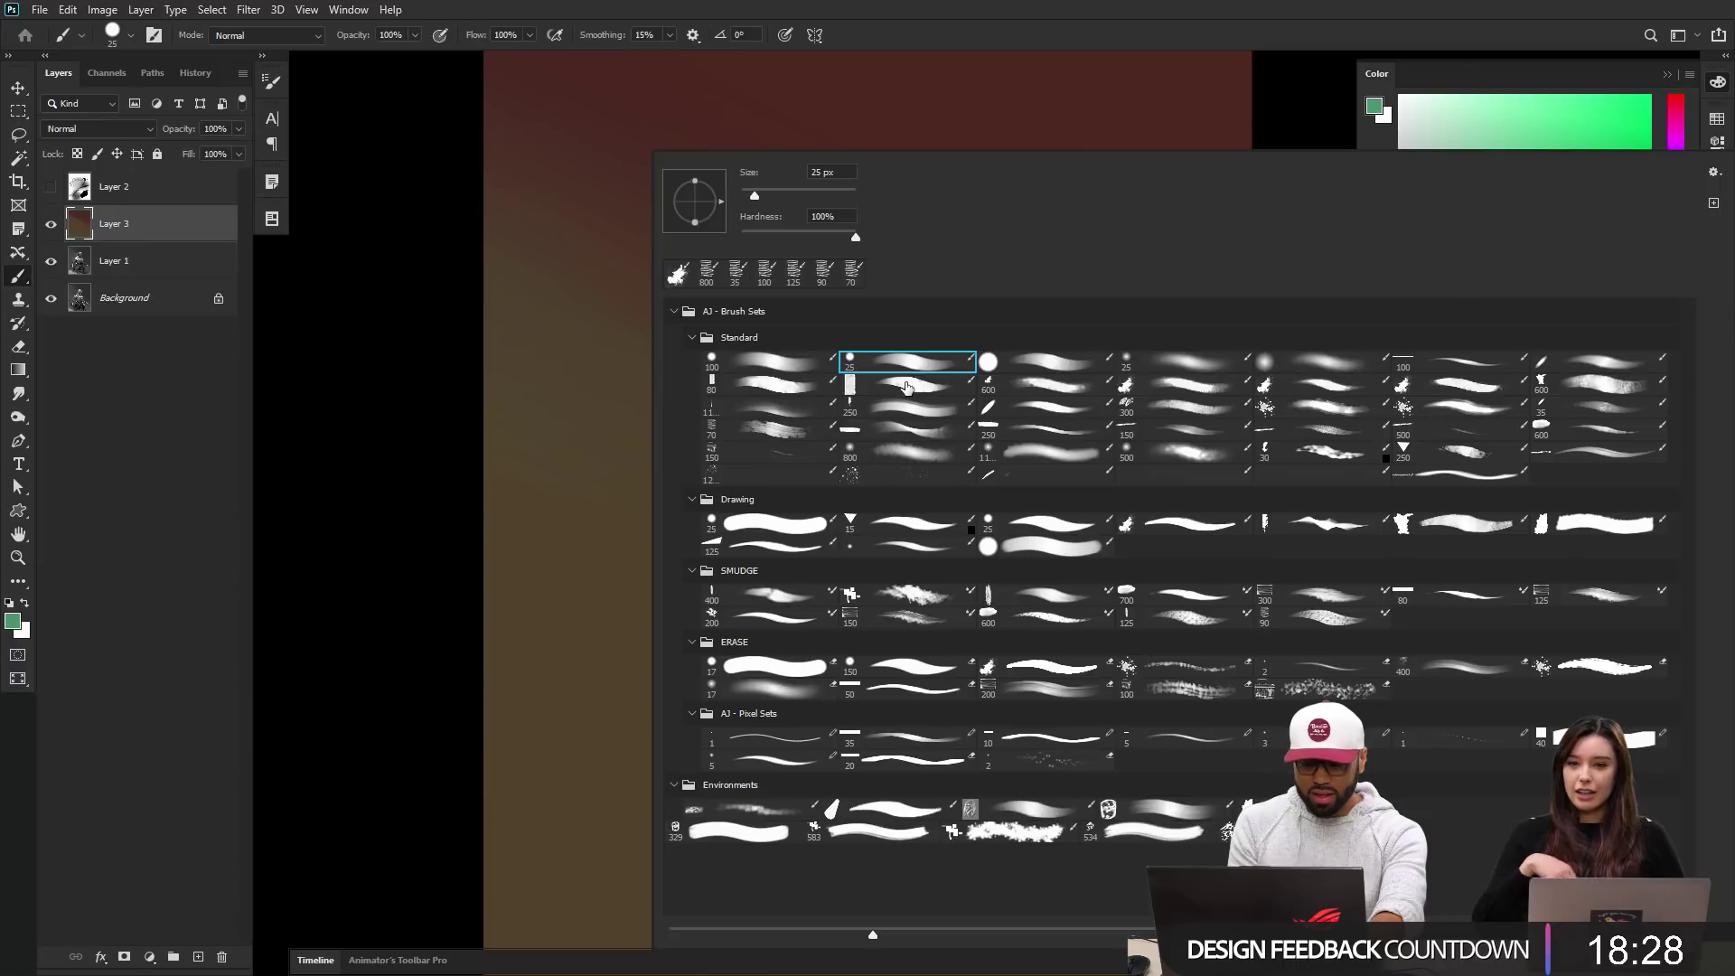
click(768, 384)
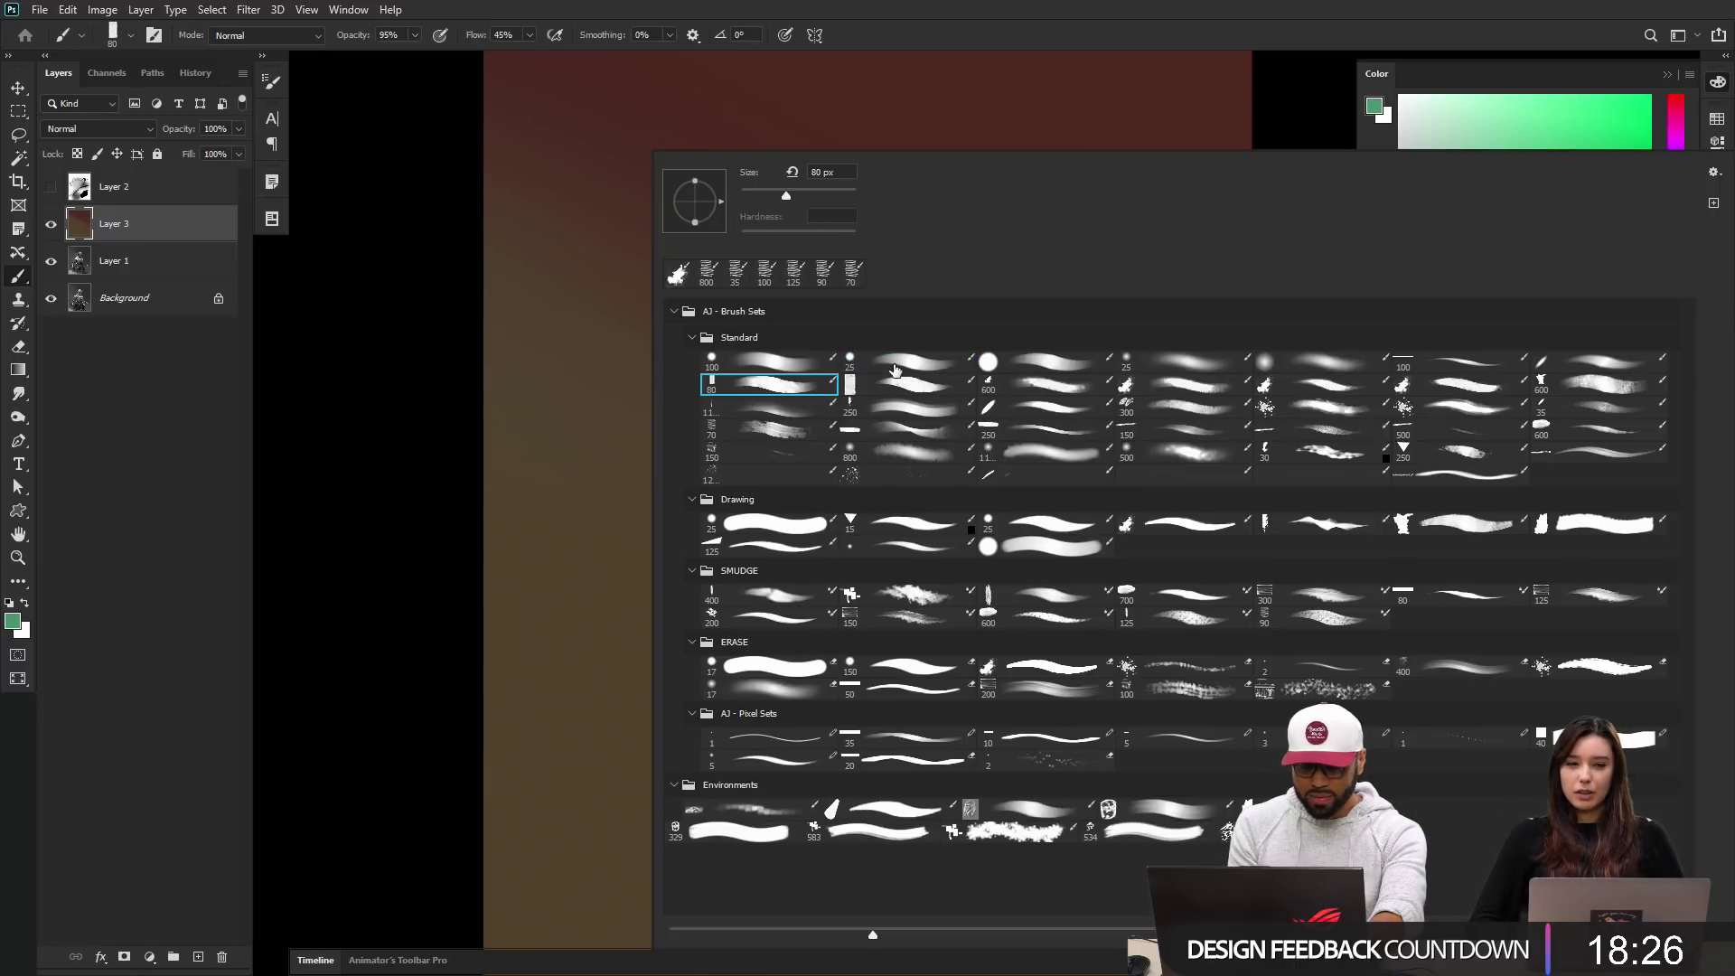
click(614, 461)
alt+click(457, 539)
mouse_move(713, 392)
mouse_down()
mouse_move(728, 336)
mouse_move(598, 458)
mouse_move(542, 366)
mouse_up()
key(])
key(])
key(])
key(])
key(])
key(])
key(])
key(])
key(])
key(])
key(])
key(])
key(])
Step: Sample the brown and grey-green tones from the canvas and blend them in broad overlapping strokes across the whole backdrop
alt+click(633, 253)
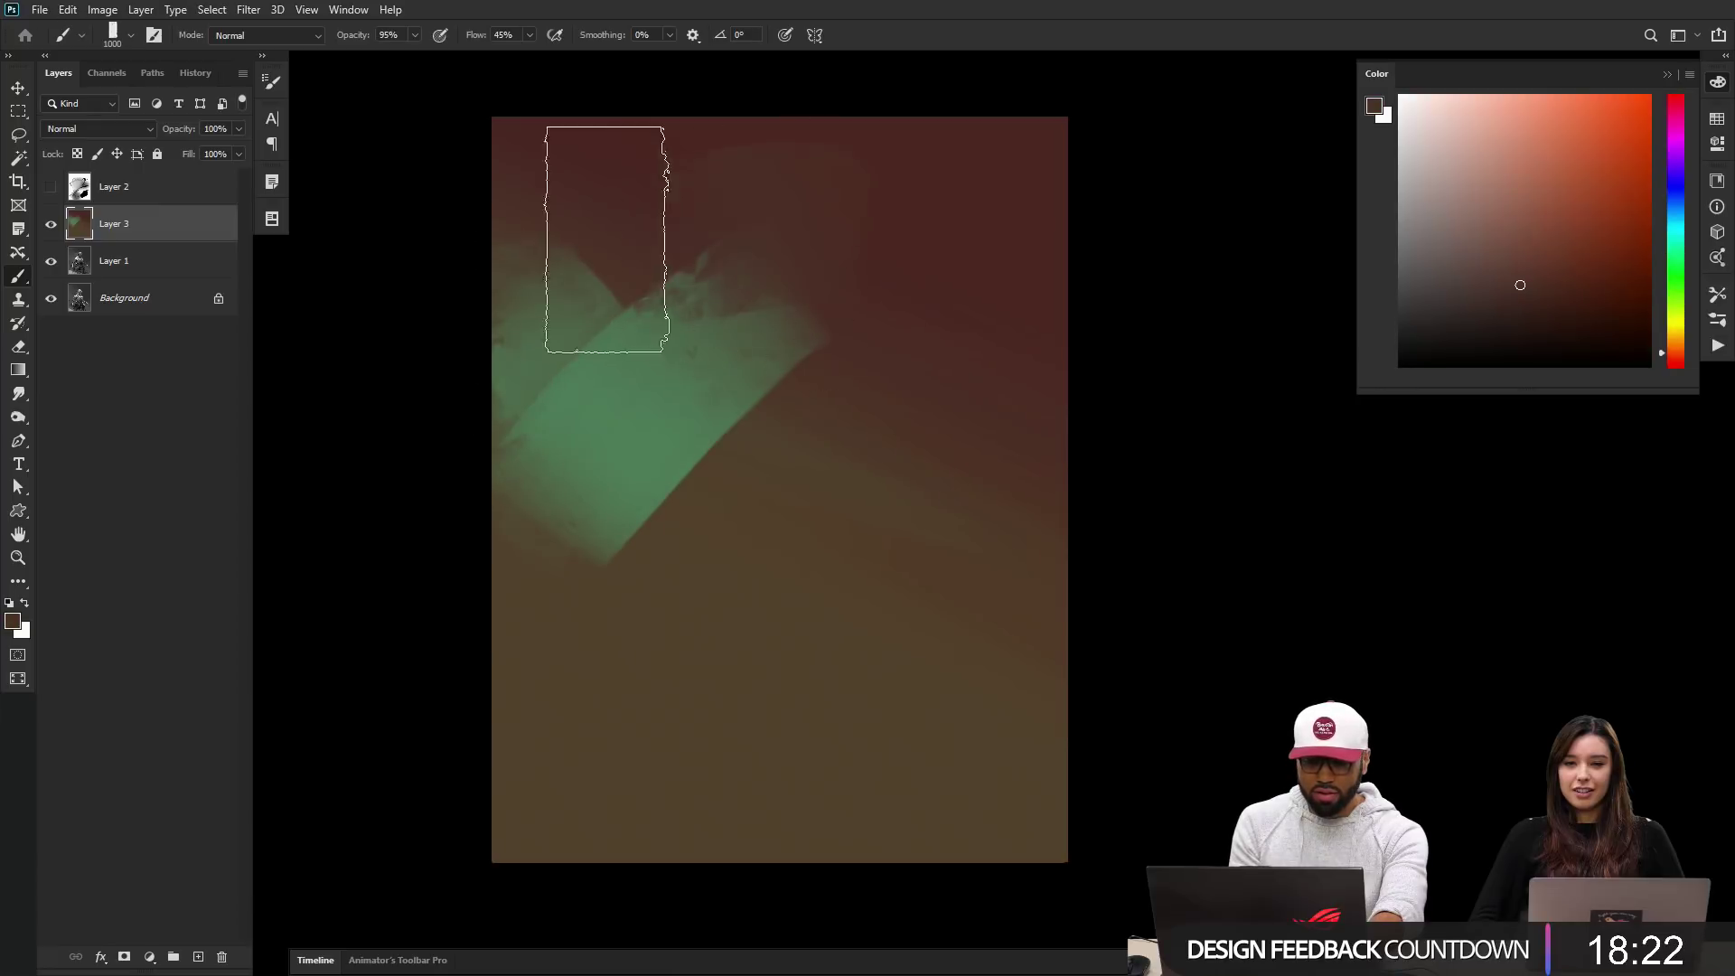
mouse_move(605, 239)
mouse_down()
mouse_move(622, 510)
mouse_move(560, 569)
mouse_move(473, 391)
mouse_move(643, 372)
mouse_up()
alt+click(623, 458)
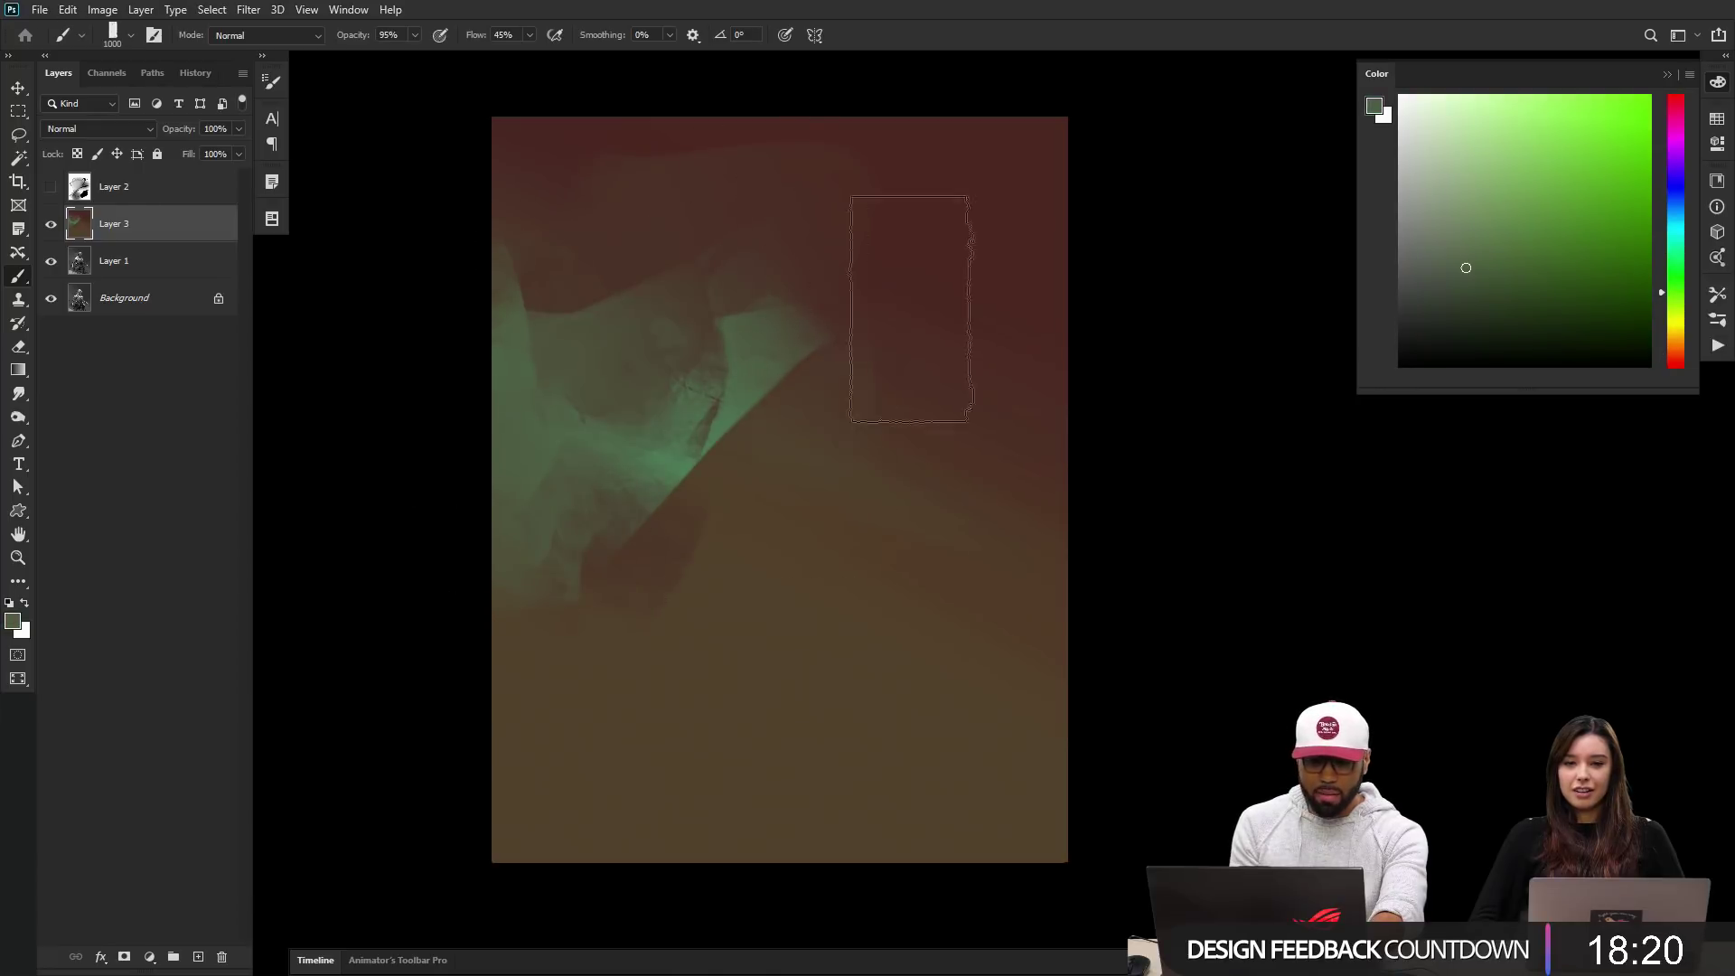
mouse_move(944, 348)
mouse_down()
mouse_move(963, 624)
mouse_move(909, 636)
mouse_move(830, 593)
mouse_move(700, 749)
mouse_move(613, 798)
mouse_move(559, 787)
mouse_up()
drag(1053, 786, 1066, 846)
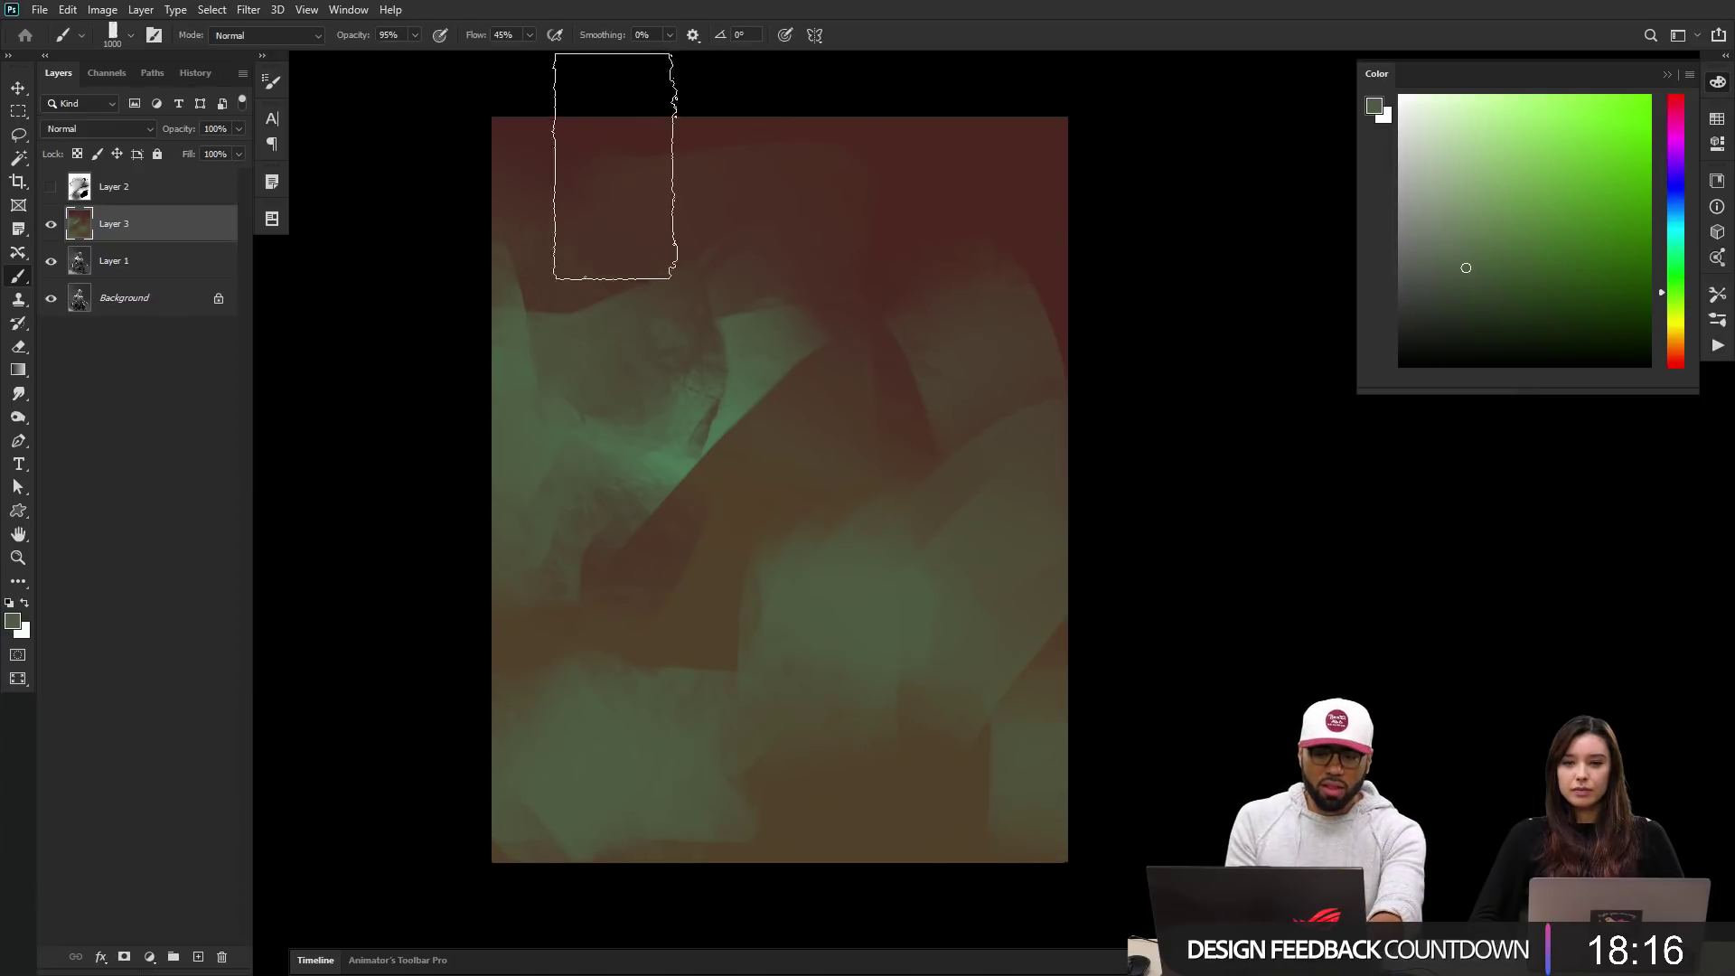
drag(569, 212, 576, 140)
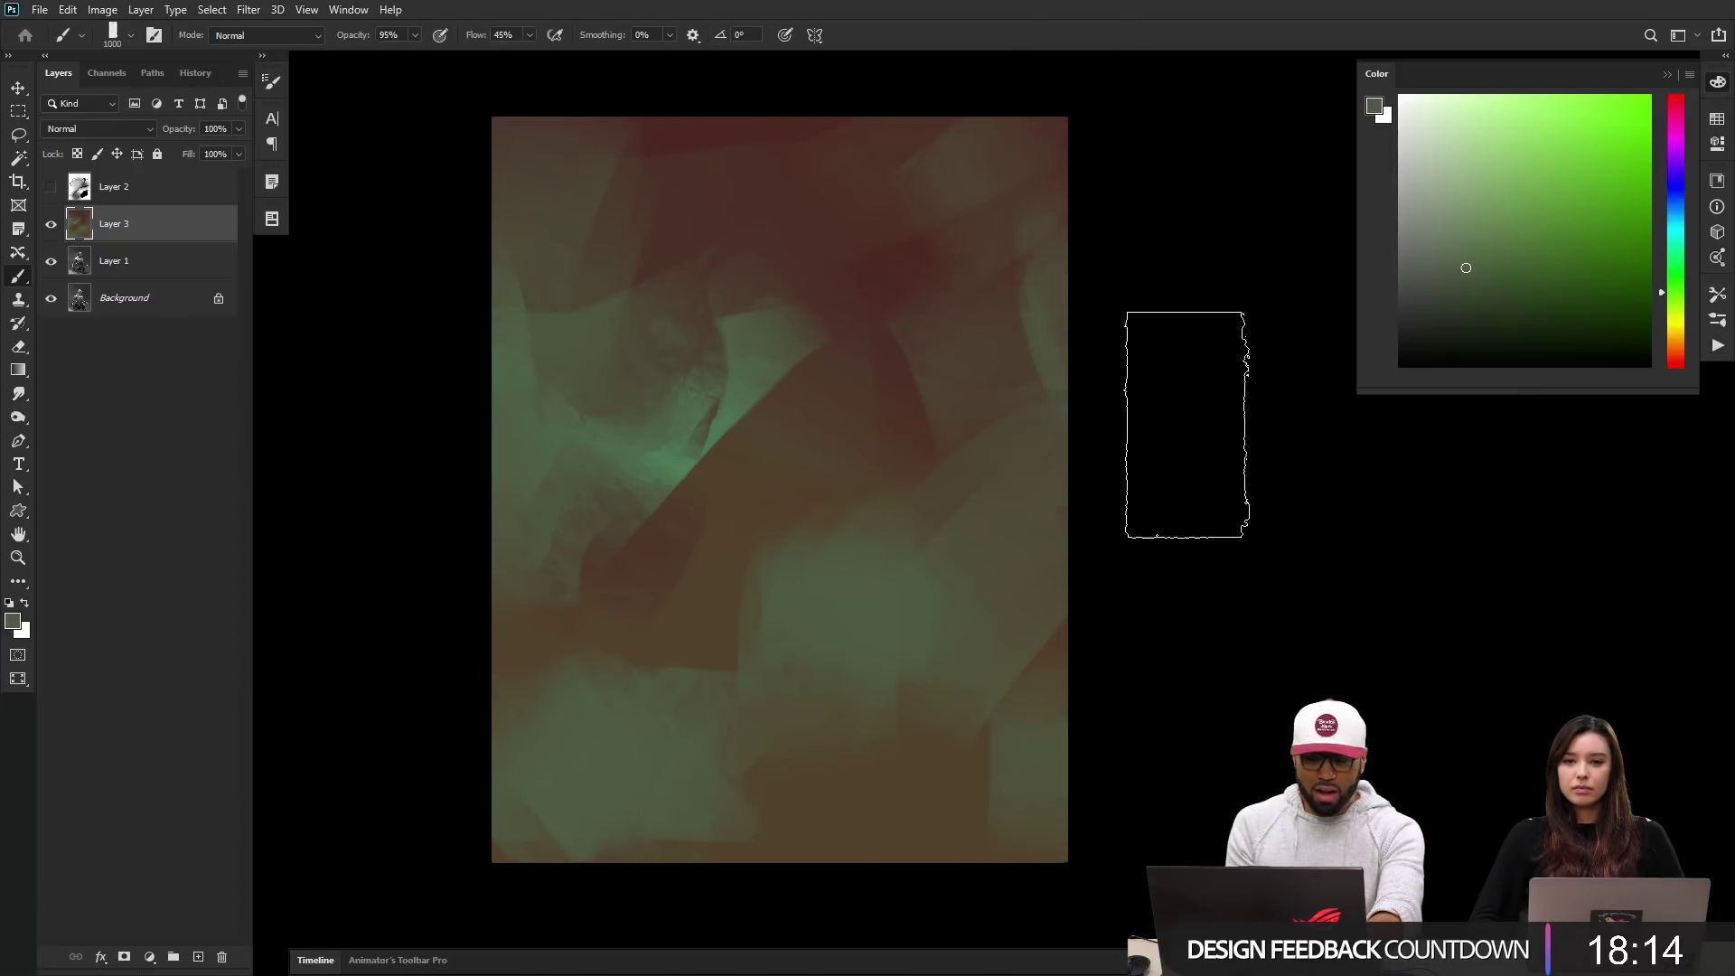
Step: Sample the reddish brown and brush it over the bright green area and down the lower part of the backdrop
alt+click(786, 388)
mouse_move(788, 316)
mouse_down()
mouse_move(806, 267)
mouse_move(575, 494)
mouse_move(675, 618)
mouse_move(635, 723)
mouse_up()
ctrl+click(891, 549)
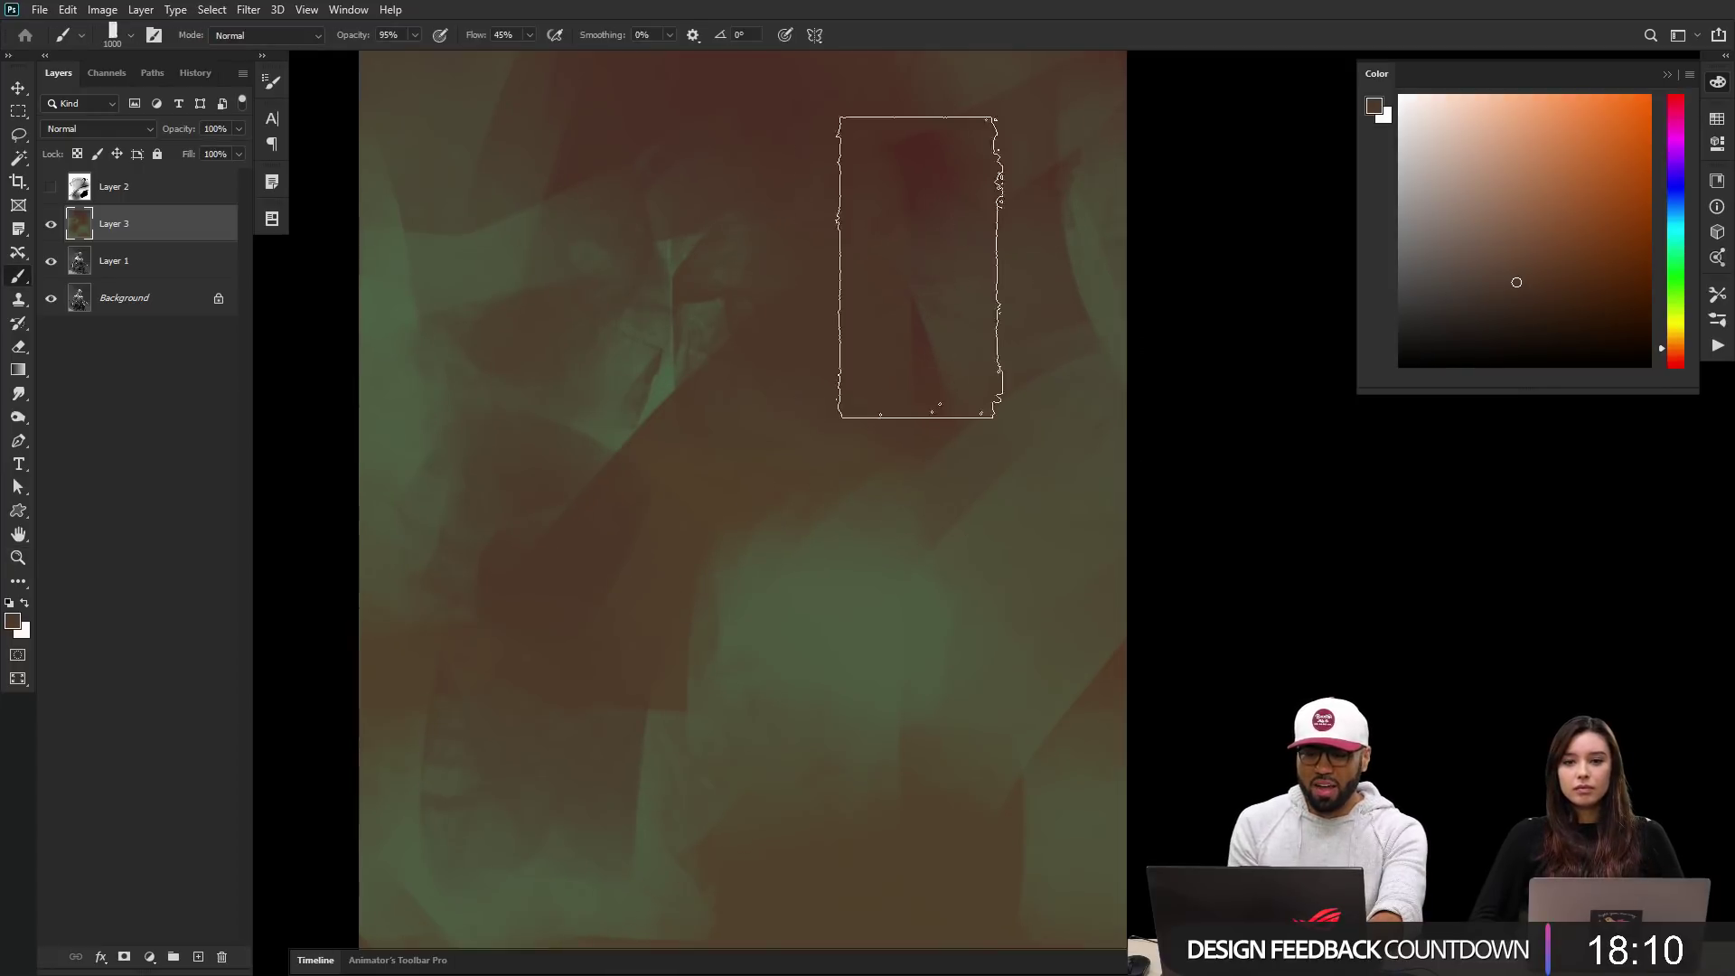
Step: Pick a very dark brown foreground, reduce the brush to 125 px and try a stroke on the backdrop, undoing it
click(1437, 317)
drag(818, 343, 842, 421)
key(bracketleft)
key(bracketleft)
key(bracketleft)
key(bracketleft)
key(bracketleft)
key(bracketleft)
key(bracketleft)
key(bracketleft)
key(bracketleft)
key(bracketleft)
key(bracketleft)
key(bracketleft)
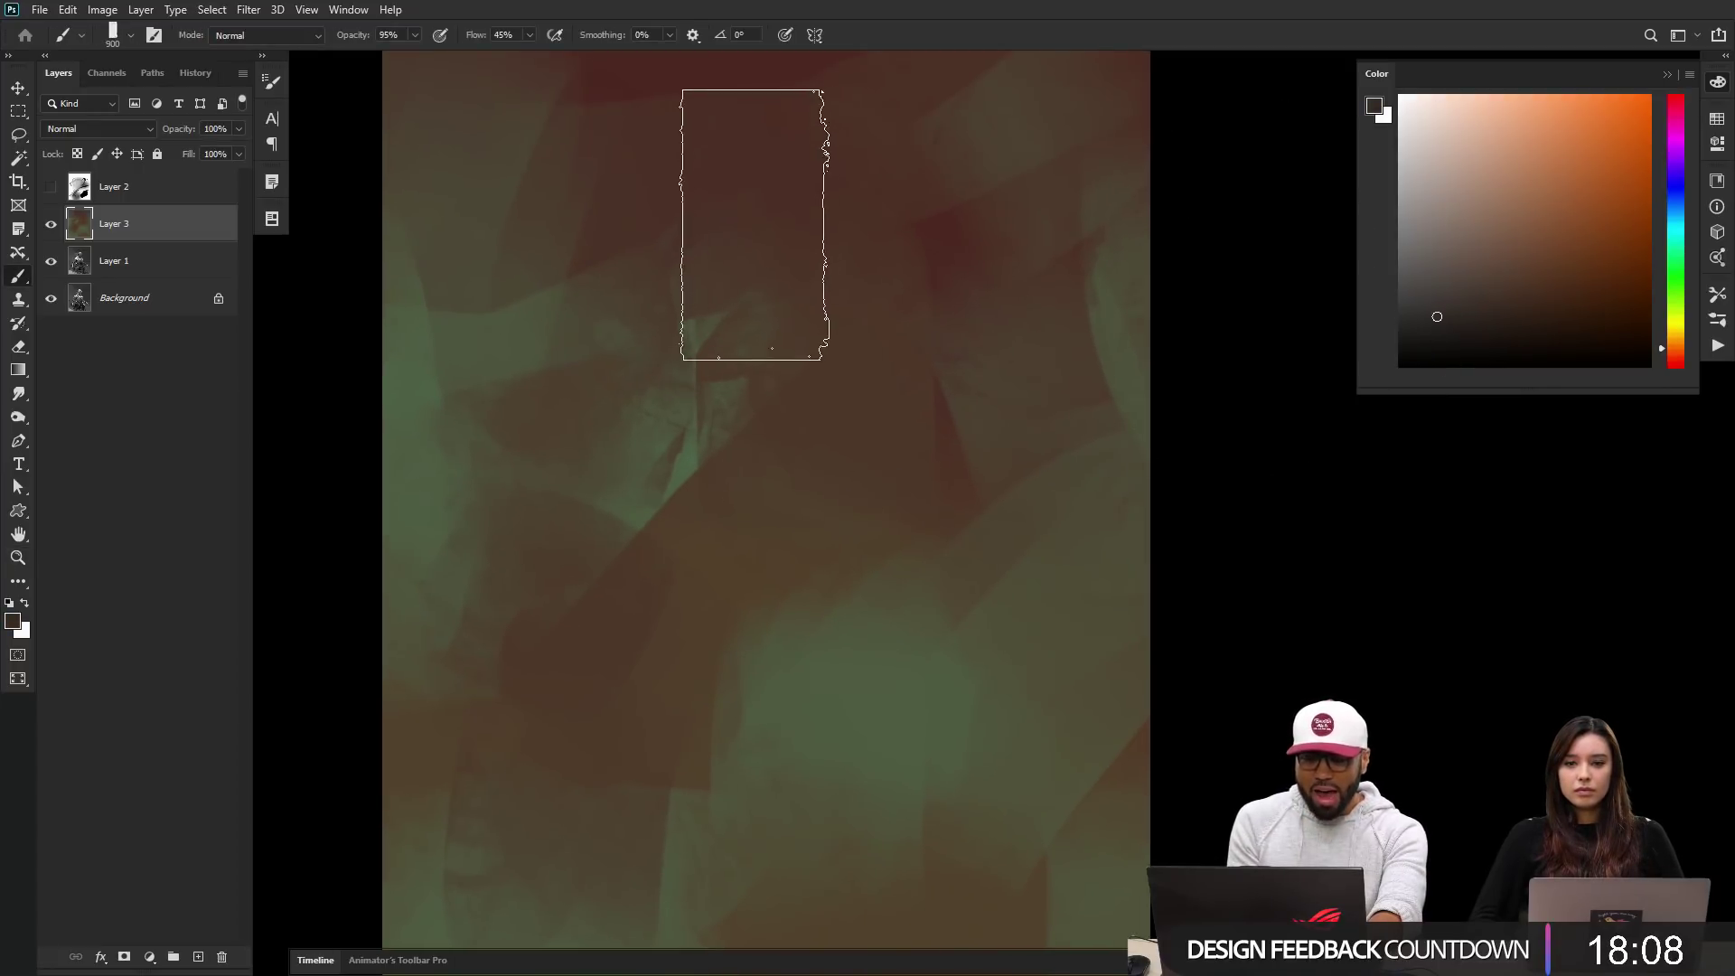
mouse_move(712, 207)
mouse_down()
mouse_move(739, 173)
mouse_move(778, 206)
mouse_up()
key(ctrl+z)
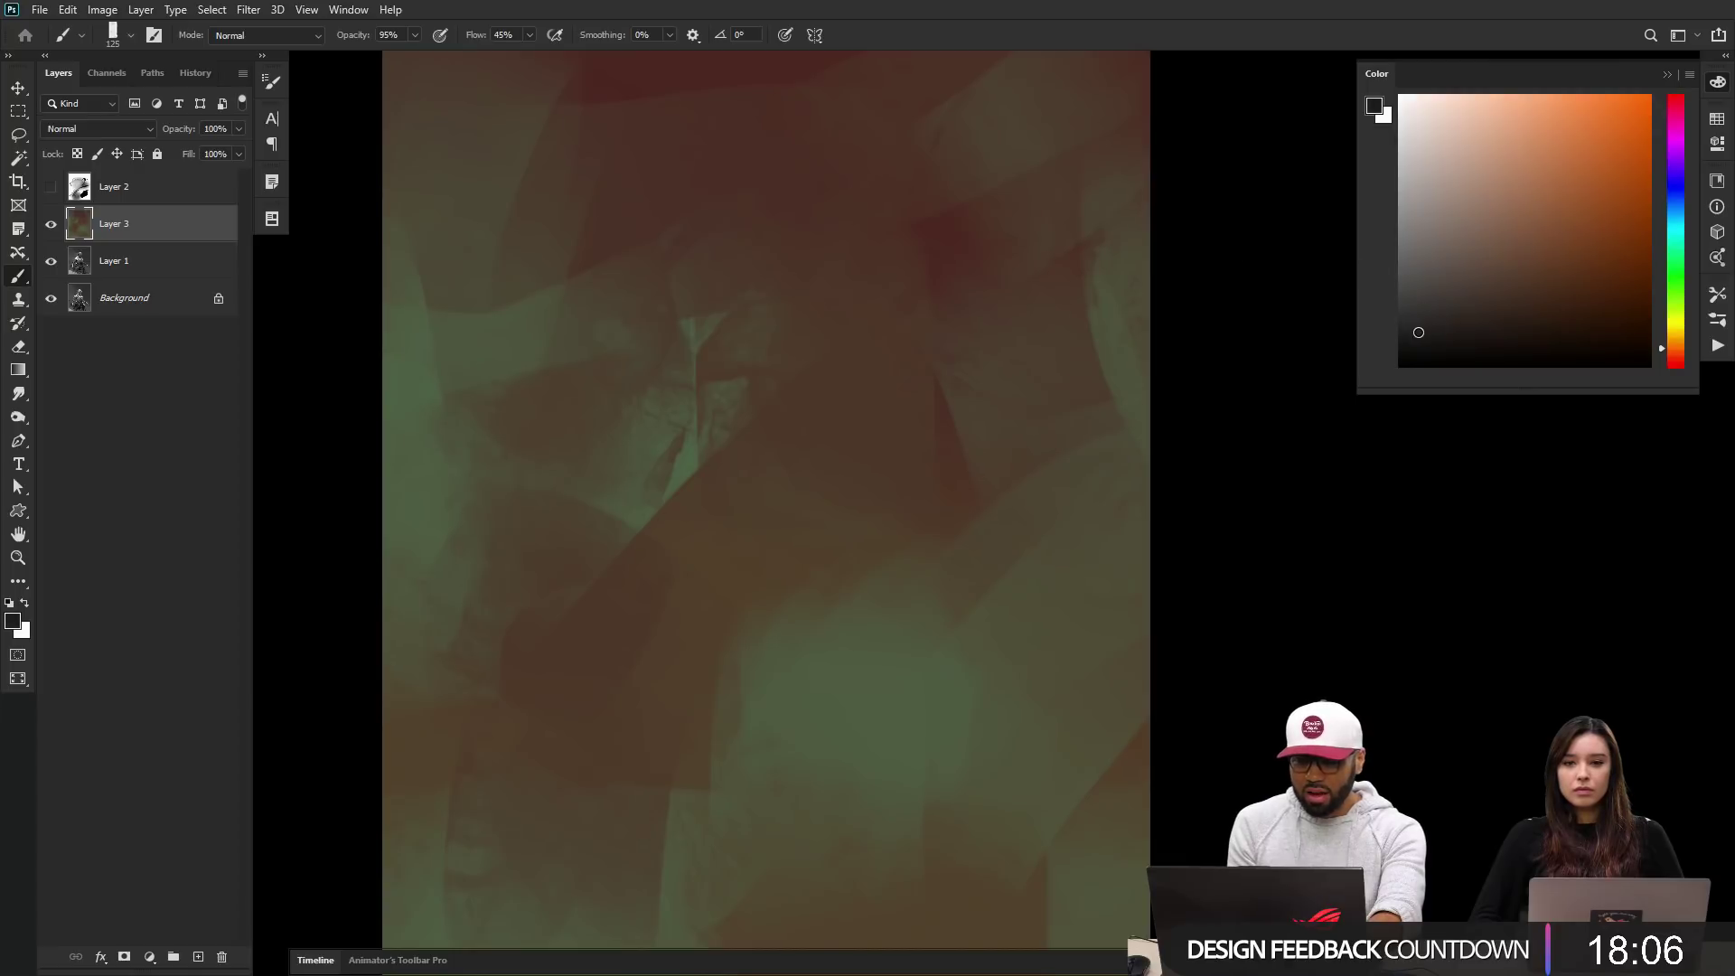
Step: Switch to full-screen mode and paint a near-black silhouette with a head, angled torso and two long thin arms
click(689, 170)
key(f)
mouse_move(824, 159)
mouse_down()
mouse_move(813, 115)
mouse_move(869, 124)
mouse_move(878, 100)
mouse_move(907, 112)
mouse_move(906, 132)
mouse_move(930, 120)
mouse_move(895, 182)
mouse_move(876, 132)
mouse_up()
key(ctrl+z)
key(ctrl+z)
key(ctrl+z)
mouse_move(932, 256)
mouse_down()
mouse_move(919, 208)
mouse_move(945, 253)
mouse_move(949, 225)
mouse_move(957, 237)
mouse_move(1021, 361)
mouse_up()
mouse_move(881, 242)
mouse_down()
mouse_move(860, 252)
mouse_move(777, 452)
mouse_move(883, 267)
mouse_move(904, 304)
mouse_move(886, 310)
mouse_move(984, 262)
mouse_move(1049, 473)
mouse_move(1086, 502)
mouse_move(994, 695)
mouse_up()
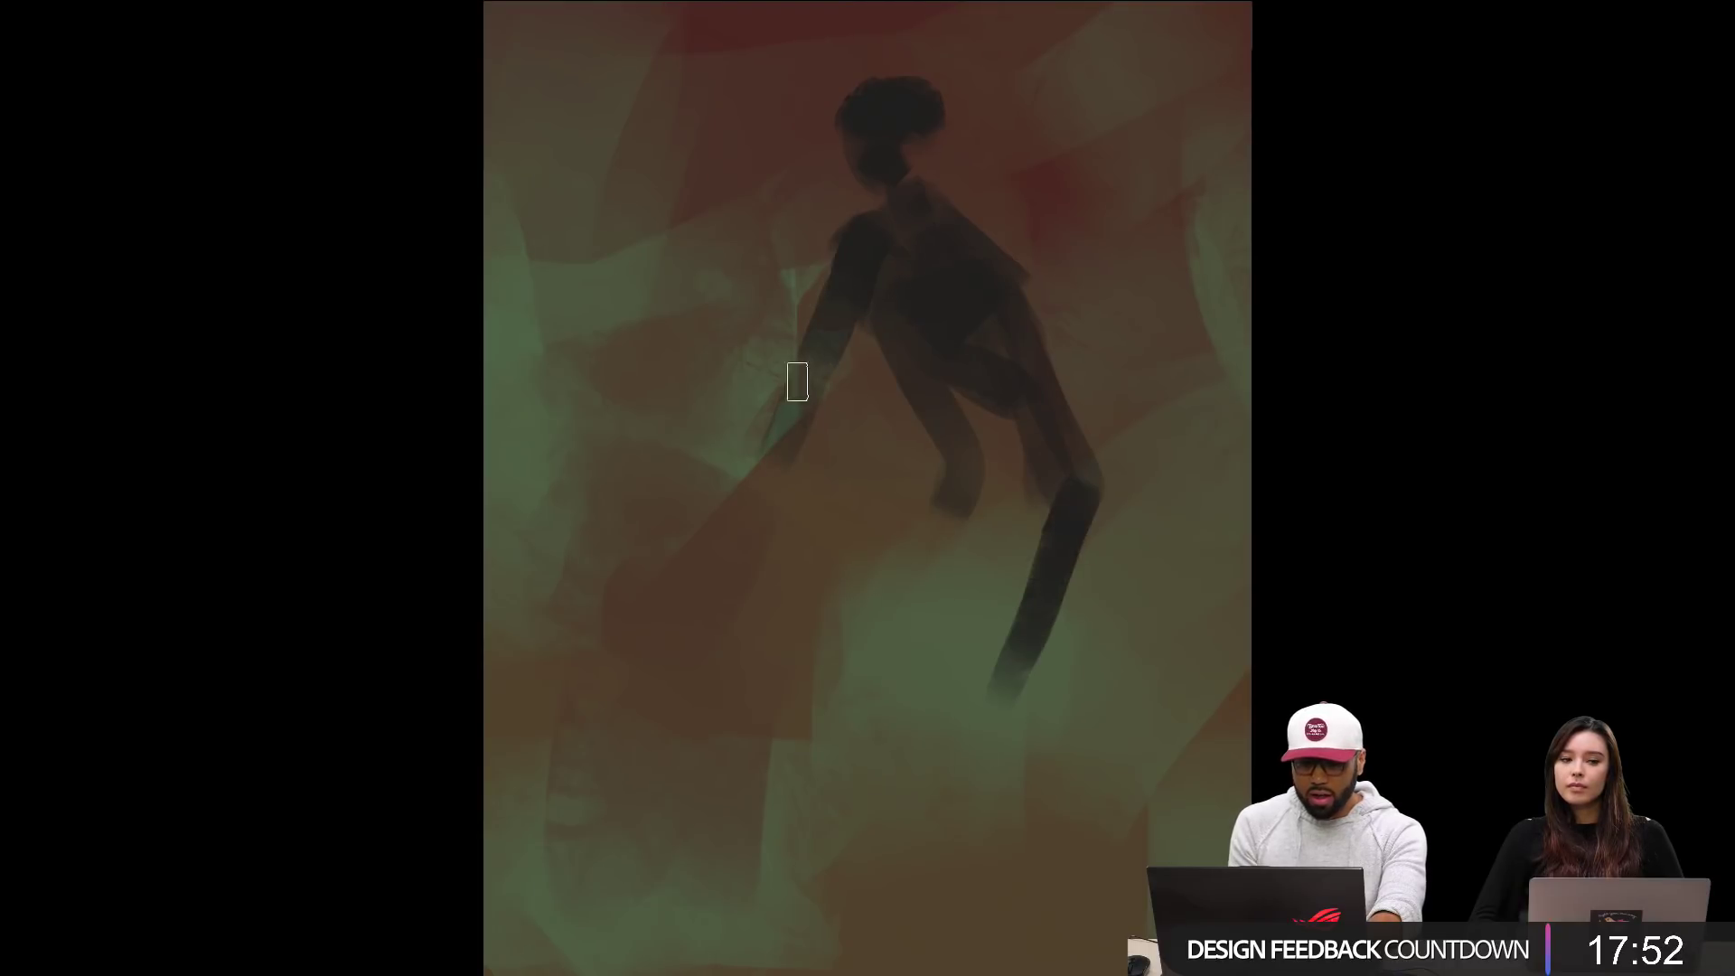
mouse_move(794, 376)
mouse_down()
mouse_move(852, 255)
mouse_move(825, 264)
mouse_move(811, 380)
mouse_move(801, 358)
mouse_move(668, 739)
mouse_up()
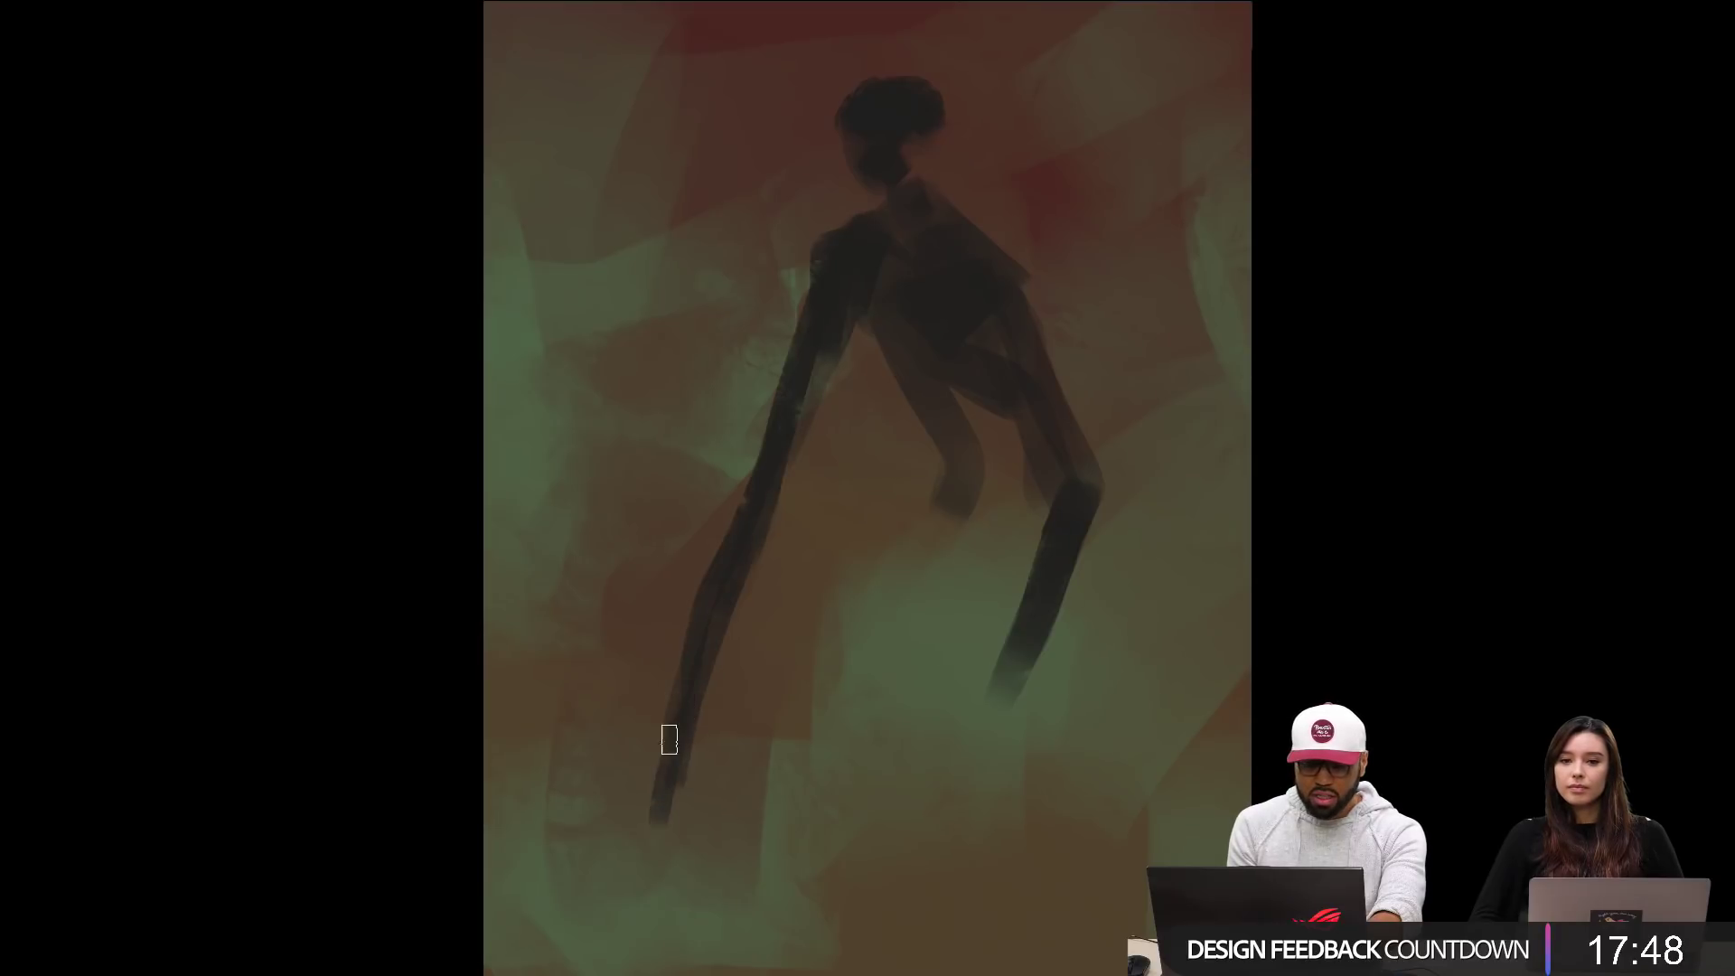
drag(662, 800, 659, 828)
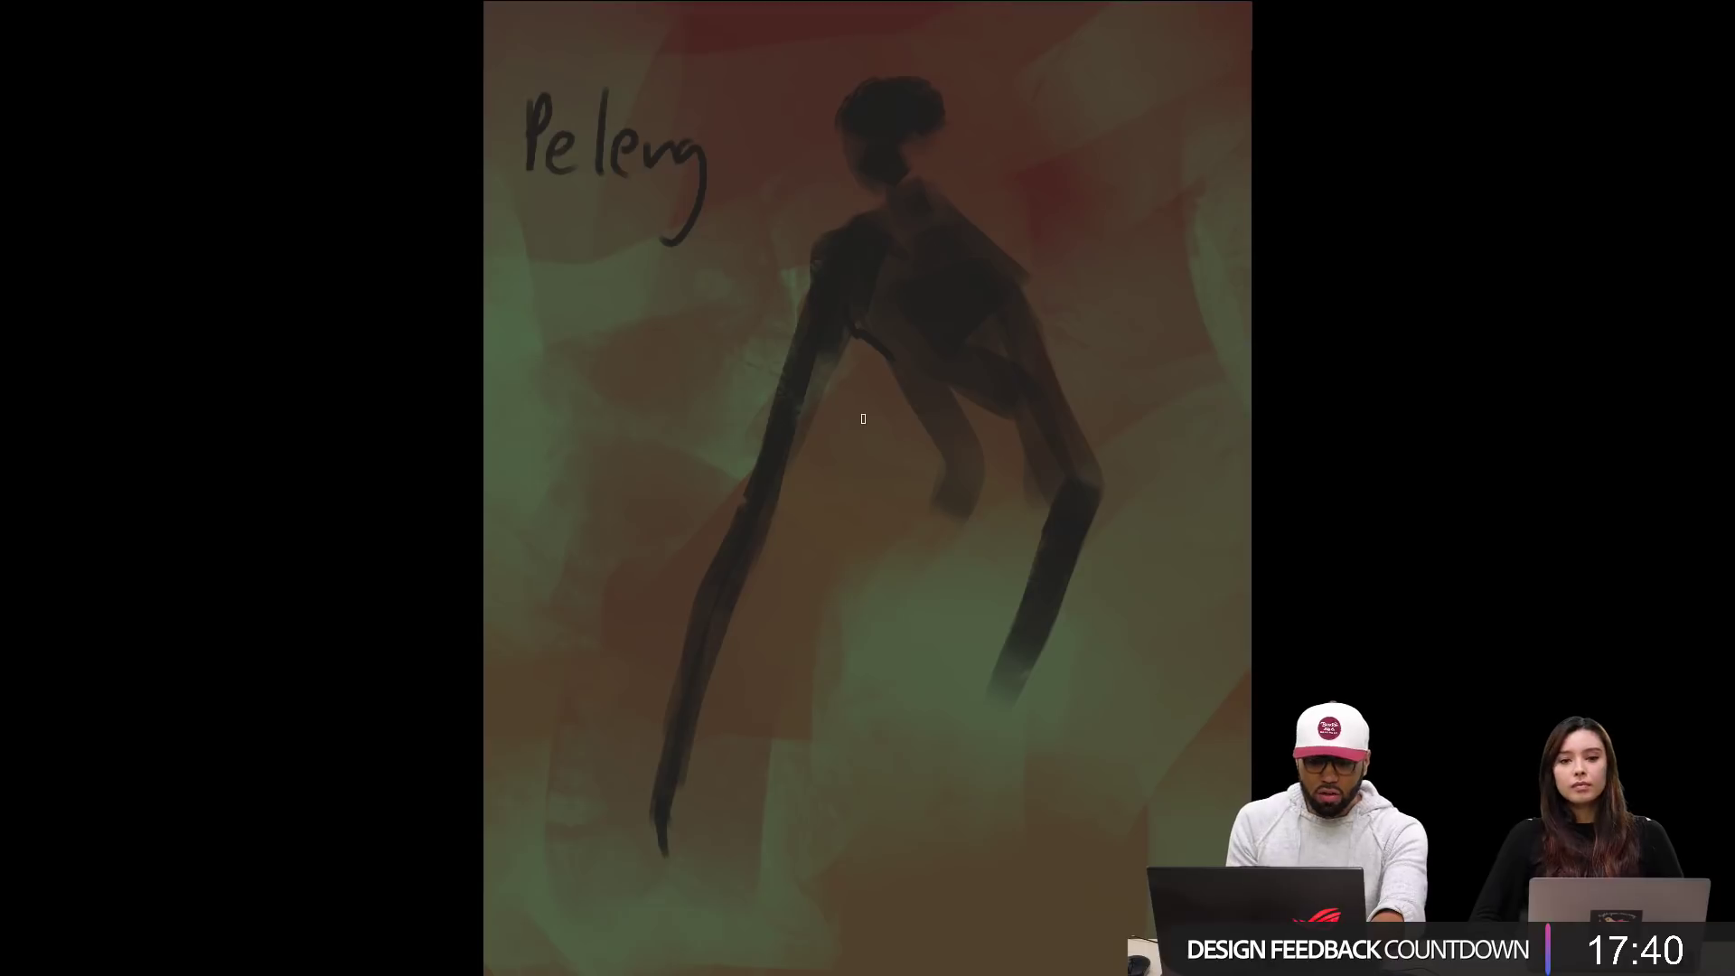
Step: Undo the handwritten lettering beside the figure's head
key(ctrl+z)
key(ctrl+z)
key(ctrl+z)
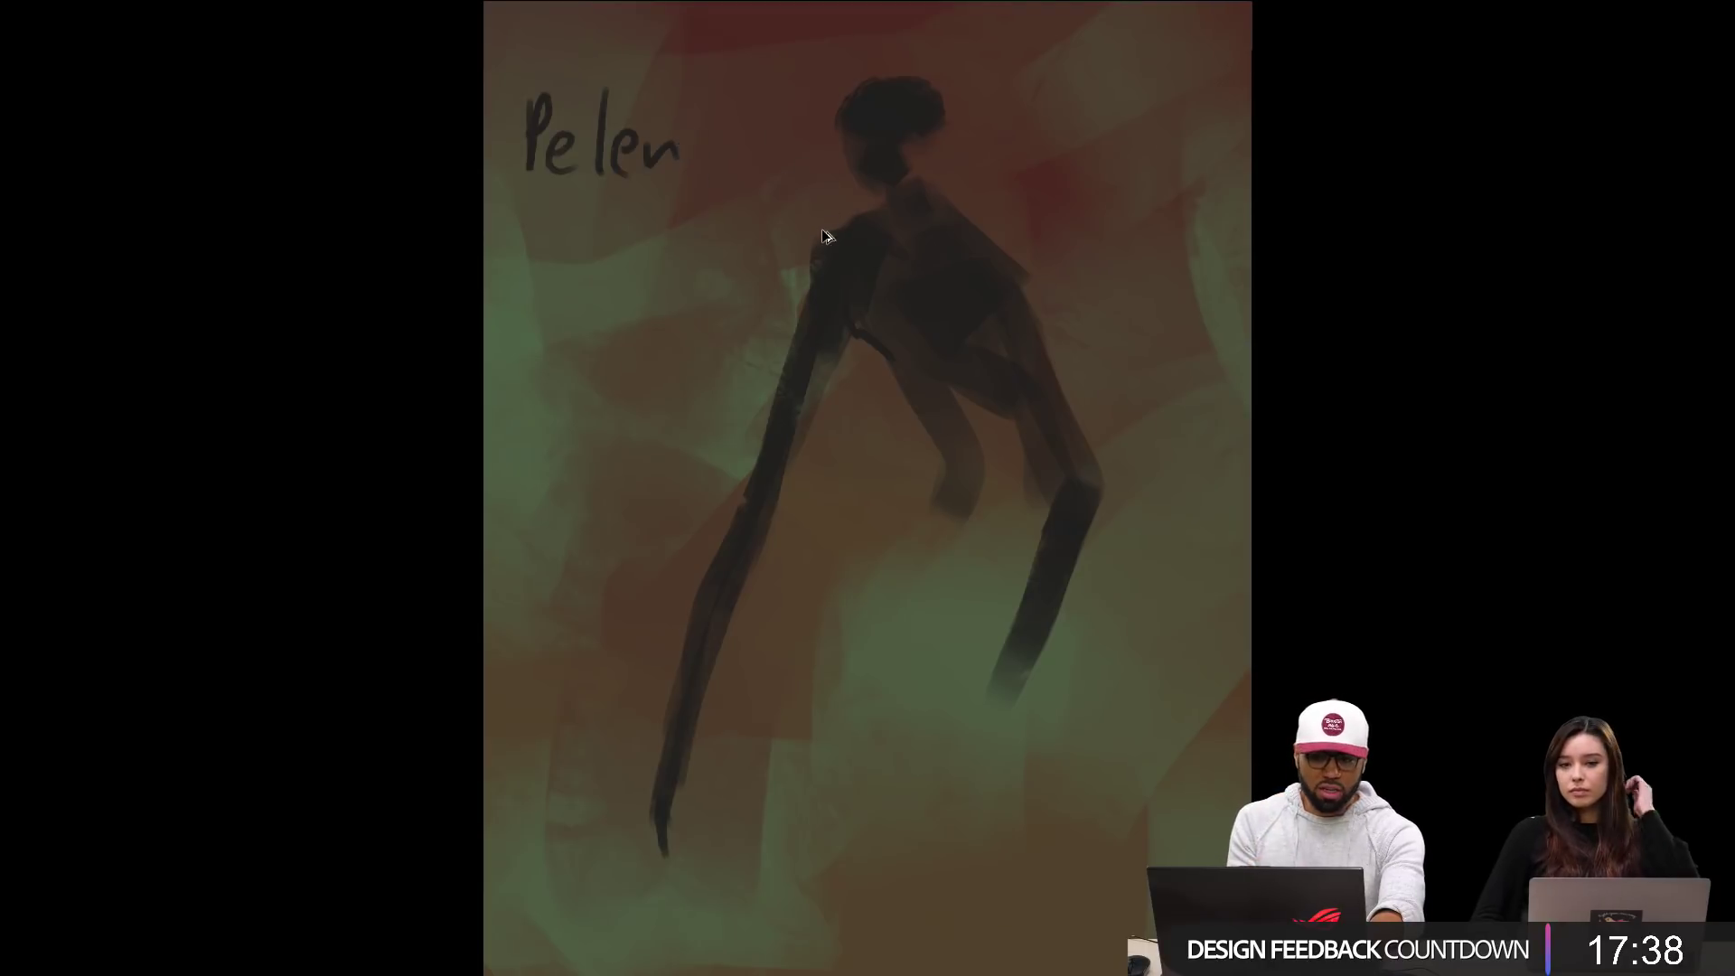
key(ctrl+z)
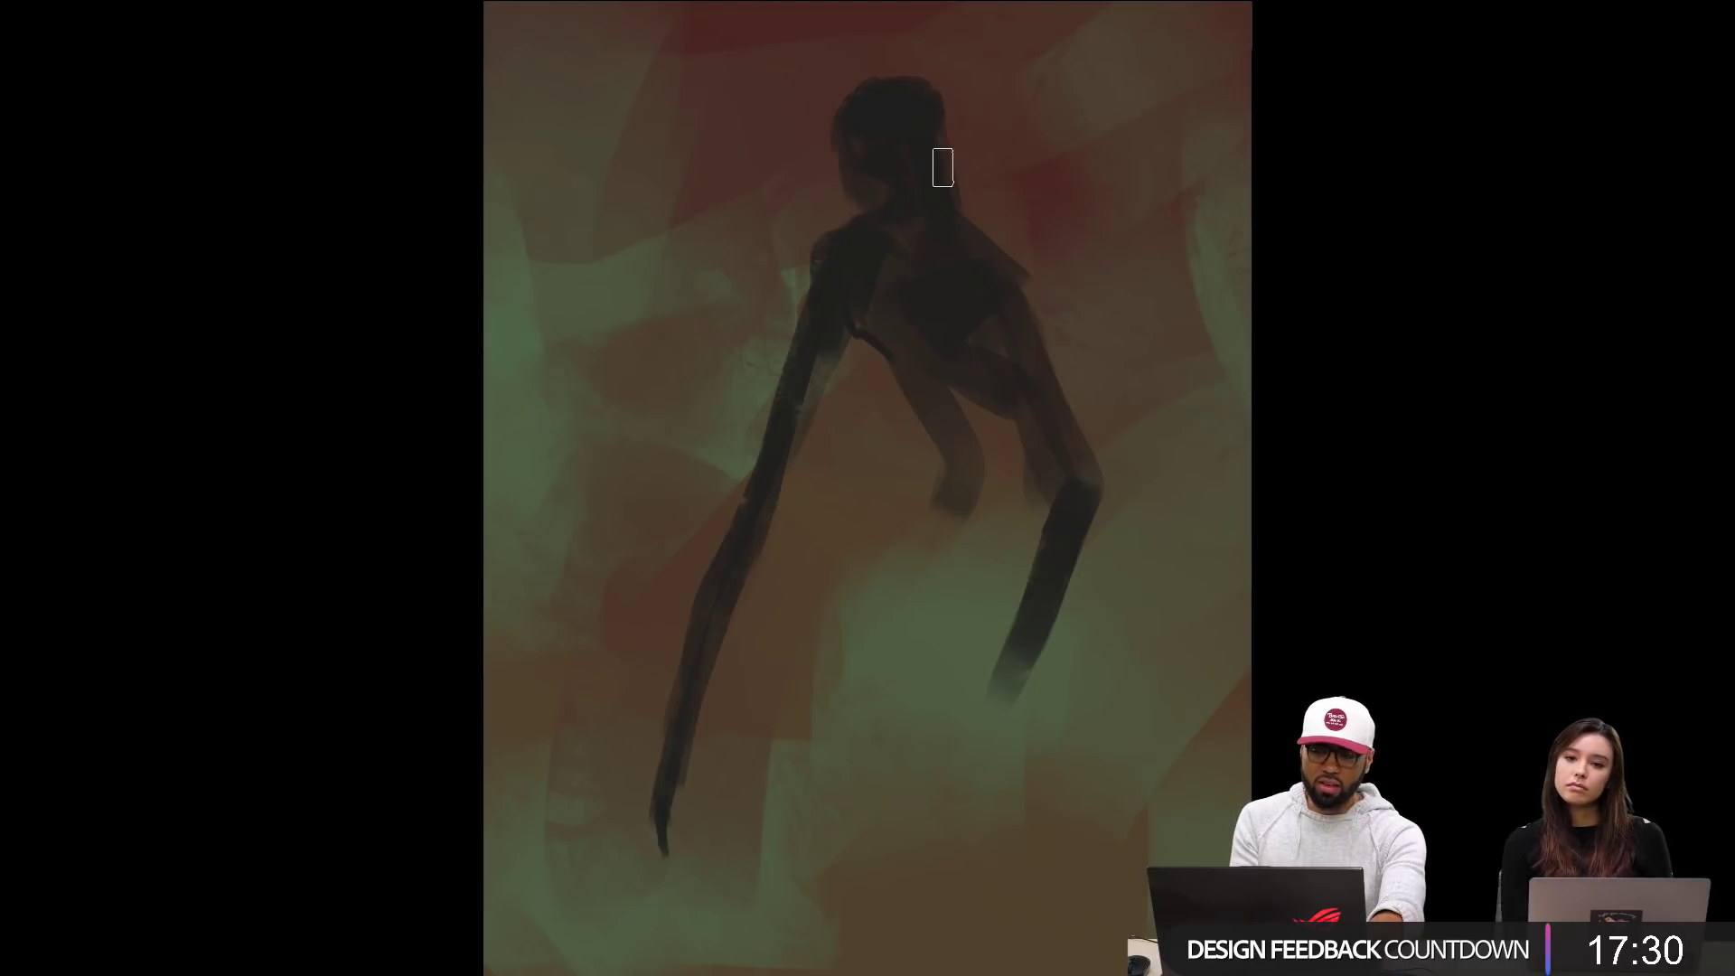
Step: Strengthen the silhouette's back, shoulder, far arm and waist with dark strokes, and flip the canvas horizontally
mouse_move(1004, 270)
mouse_down()
mouse_move(1042, 329)
mouse_move(1095, 517)
mouse_move(987, 747)
mouse_move(1024, 496)
mouse_up()
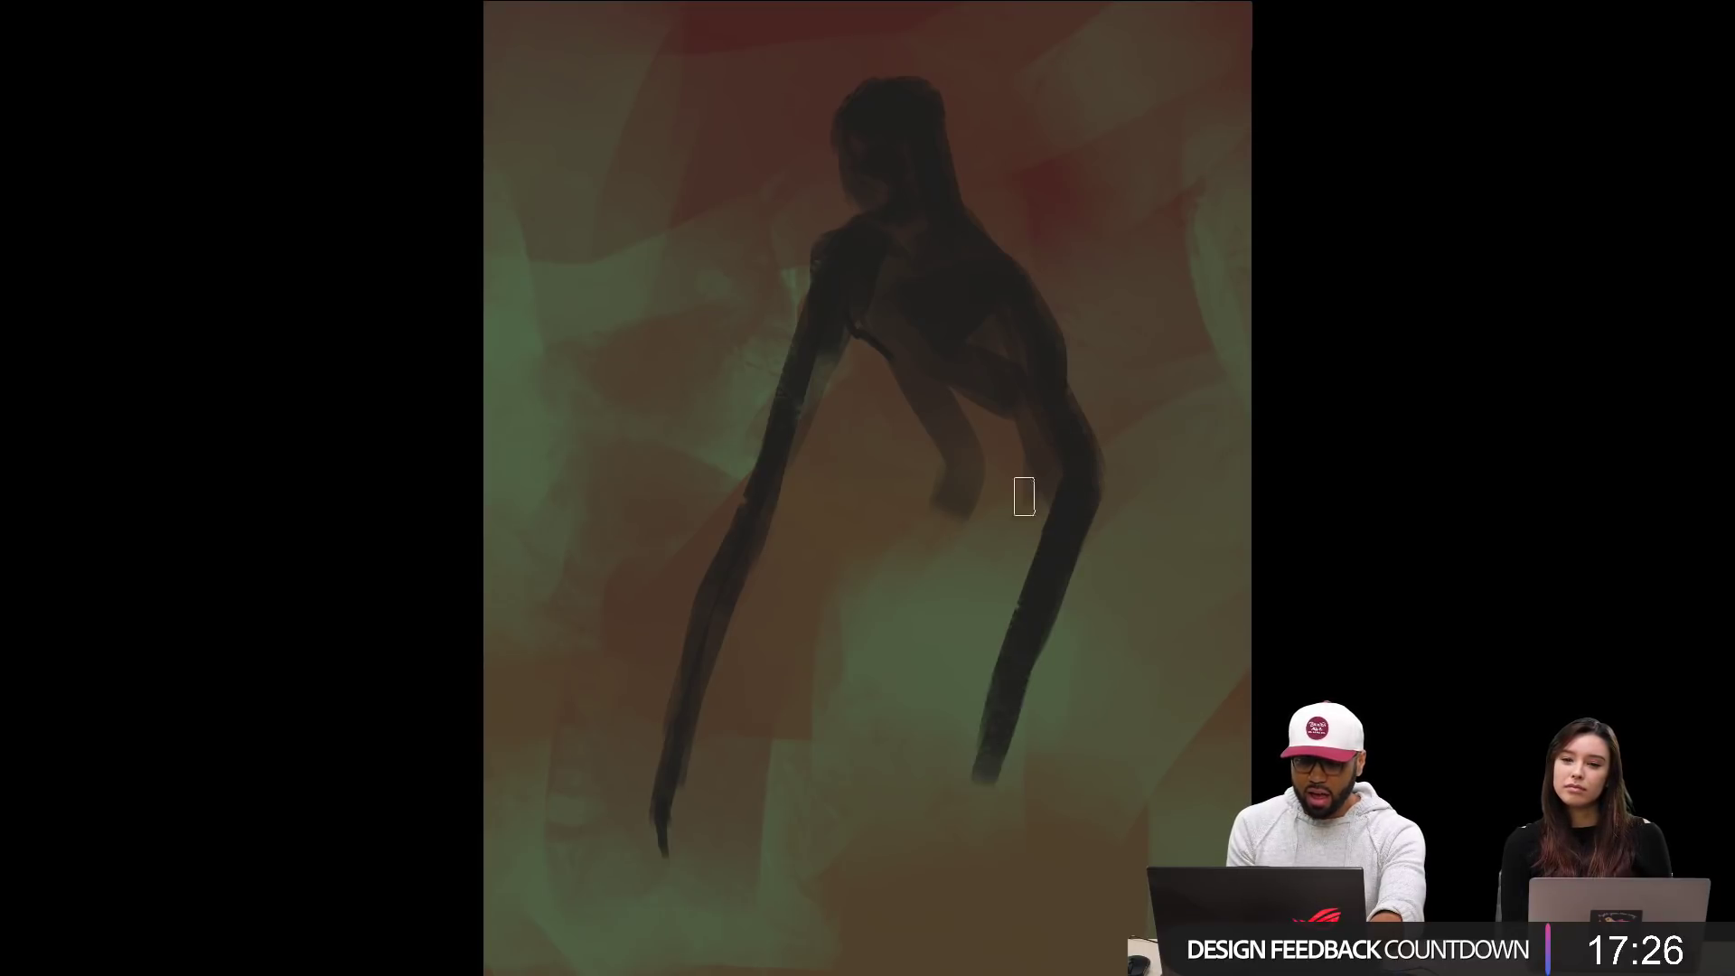
mouse_move(880, 342)
mouse_down()
mouse_move(957, 458)
mouse_move(915, 341)
mouse_move(940, 440)
mouse_move(1022, 464)
mouse_move(954, 519)
mouse_move(975, 493)
mouse_move(963, 612)
mouse_move(954, 572)
mouse_up()
key(ctrl+shift+h)
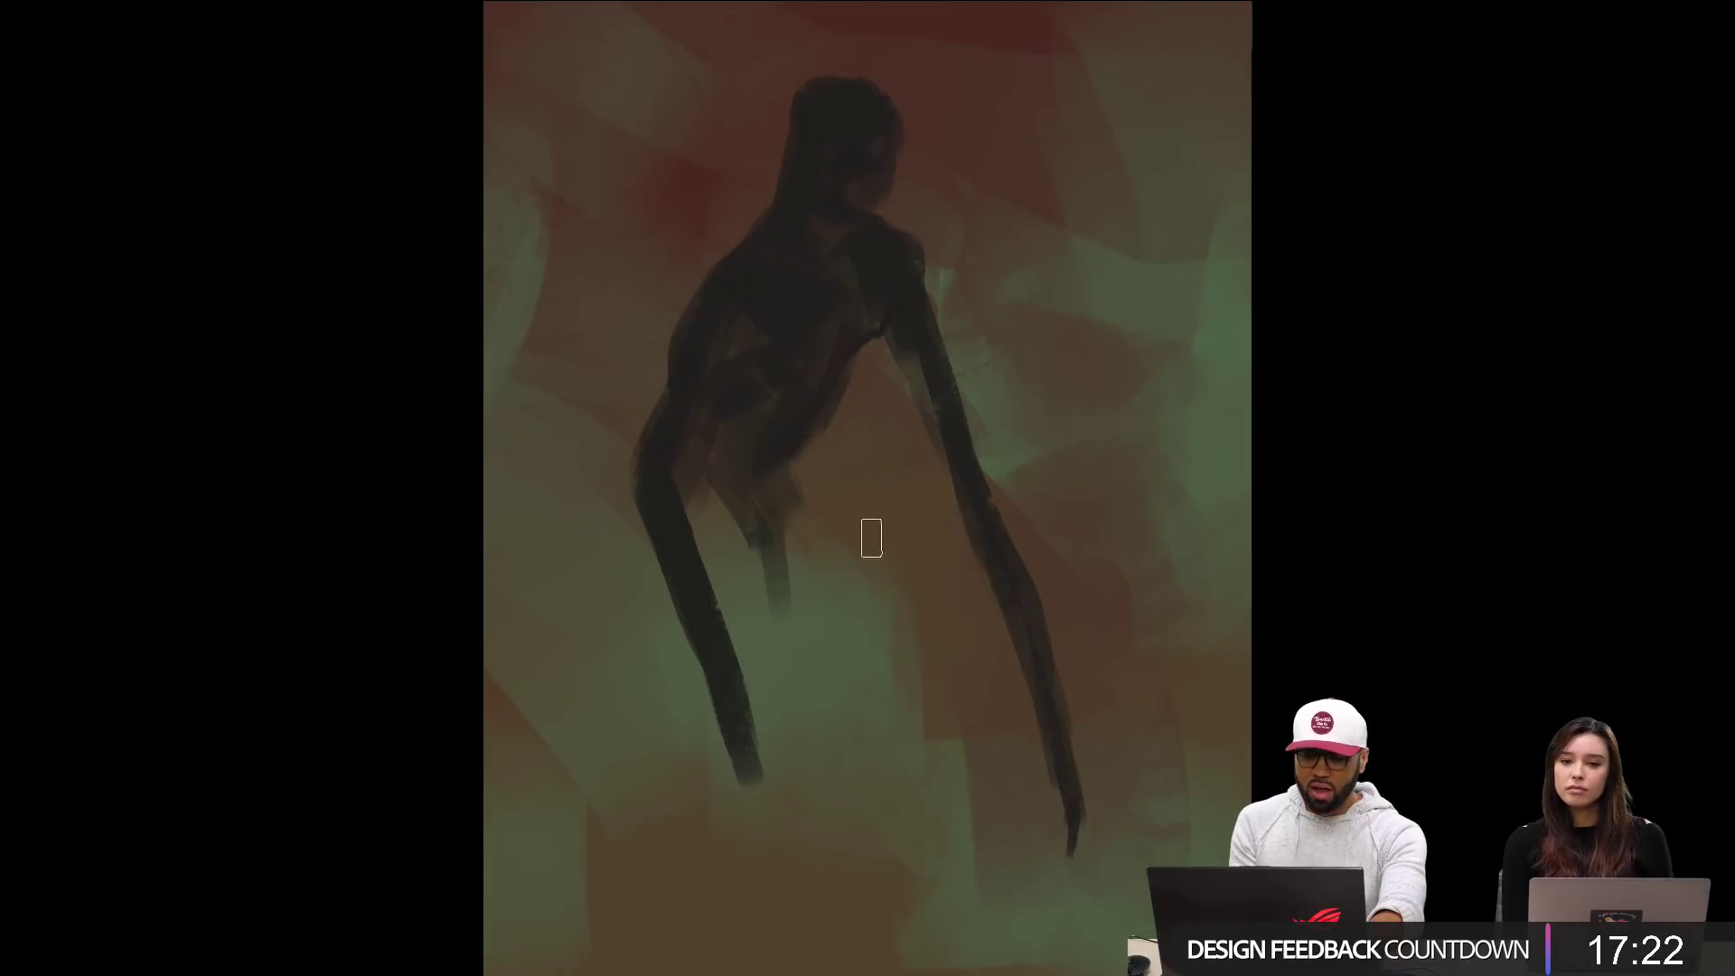
Step: Block in the figure's hips, thighs and bent lower legs with dark strokes
mouse_move(727, 556)
mouse_down()
mouse_move(743, 523)
mouse_move(821, 720)
mouse_up()
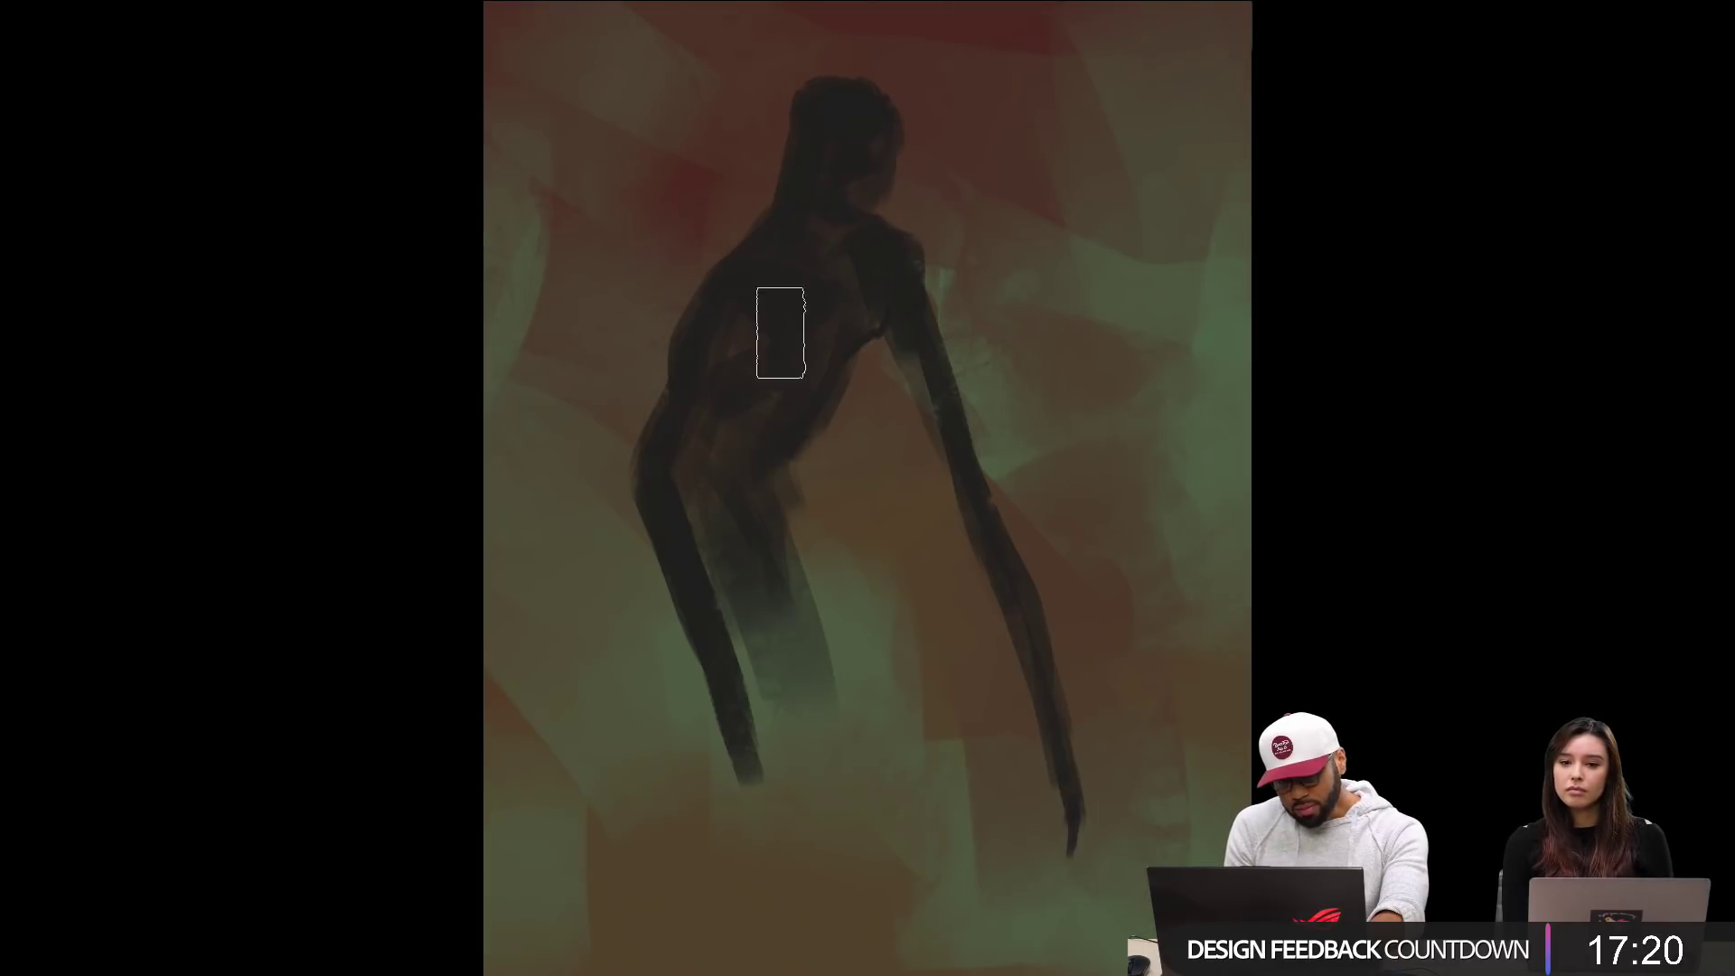
mouse_move(757, 561)
mouse_down()
mouse_move(756, 697)
mouse_move(796, 713)
mouse_move(752, 714)
mouse_move(790, 841)
mouse_move(789, 574)
mouse_up()
mouse_move(784, 506)
mouse_down()
mouse_move(850, 552)
mouse_move(930, 561)
mouse_move(785, 534)
mouse_move(940, 574)
mouse_move(873, 577)
mouse_move(960, 601)
mouse_move(896, 608)
mouse_move(868, 710)
mouse_move(901, 669)
mouse_move(789, 763)
mouse_move(708, 633)
mouse_move(758, 601)
mouse_move(709, 571)
mouse_up()
drag(829, 647, 761, 695)
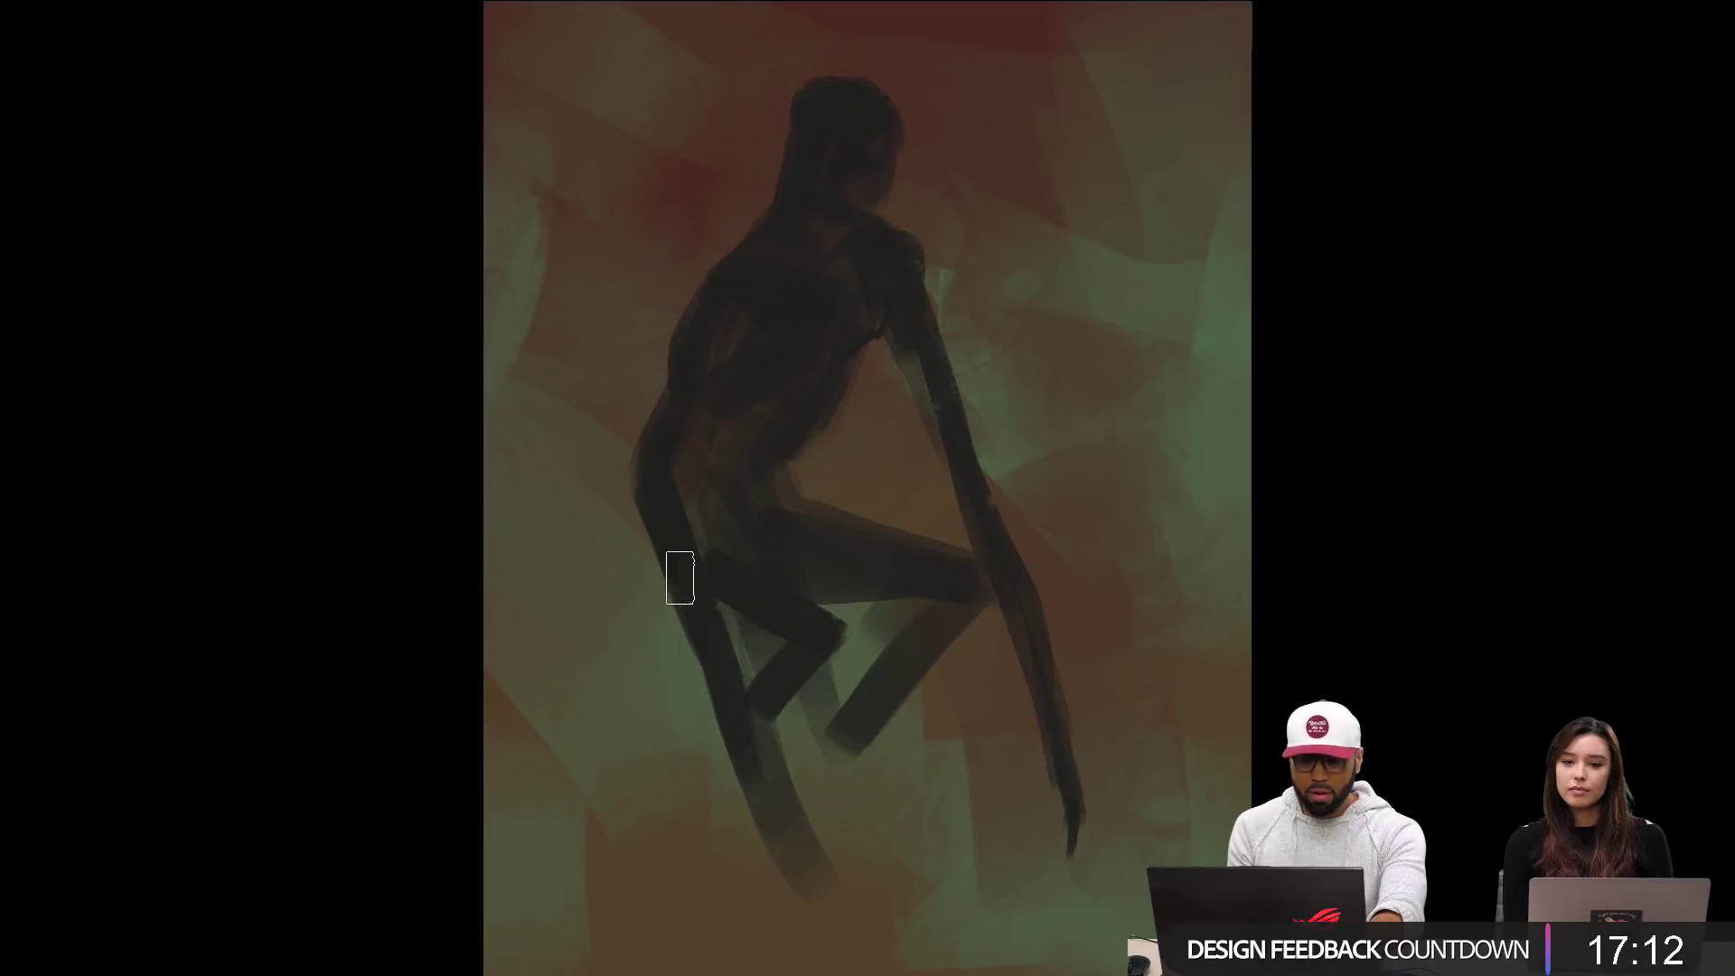
Step: Undo the last near-leg strokes and repaint that leg with a longer thigh and a shin reaching toward the canvas bottom
key(ctrl+z)
key(ctrl+z)
mouse_move(708, 535)
mouse_down()
mouse_move(842, 695)
mouse_move(867, 744)
mouse_move(865, 835)
mouse_up()
drag(861, 748, 876, 873)
drag(810, 728, 878, 903)
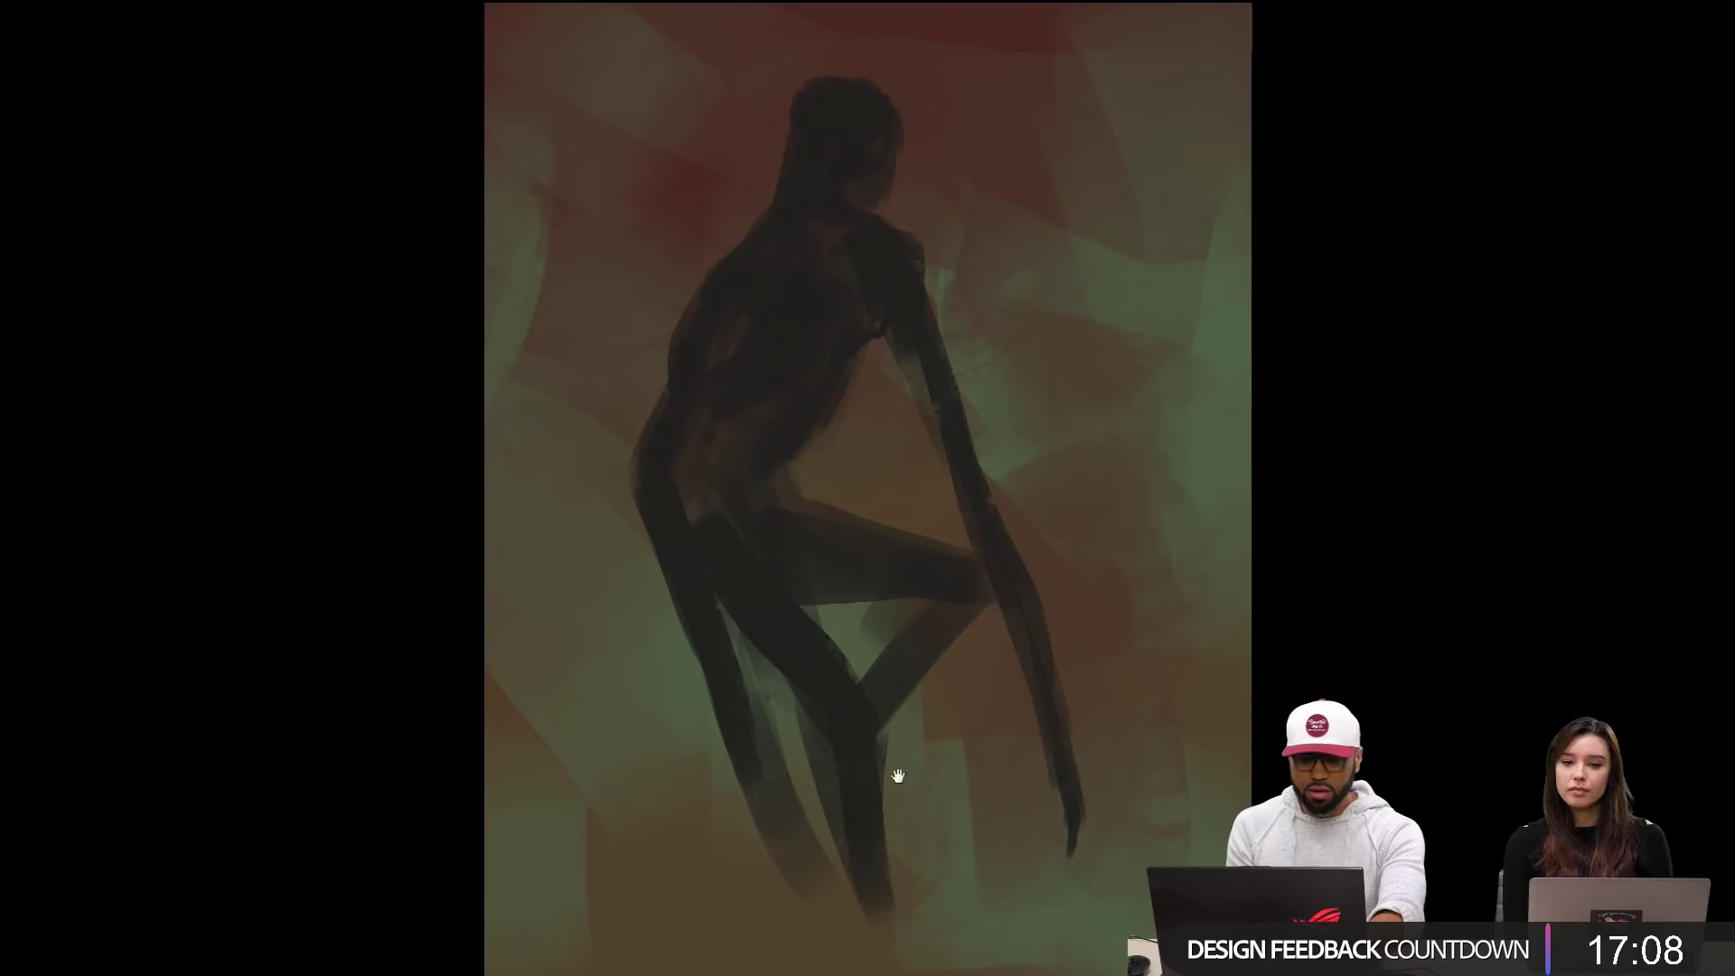
Step: Enlarge the brush and paint soft, translucent dark vertical strokes behind the figure's legs
drag(894, 774, 853, 639)
drag(631, 457, 684, 759)
key(])
key(])
key(])
key(])
drag(664, 572, 677, 768)
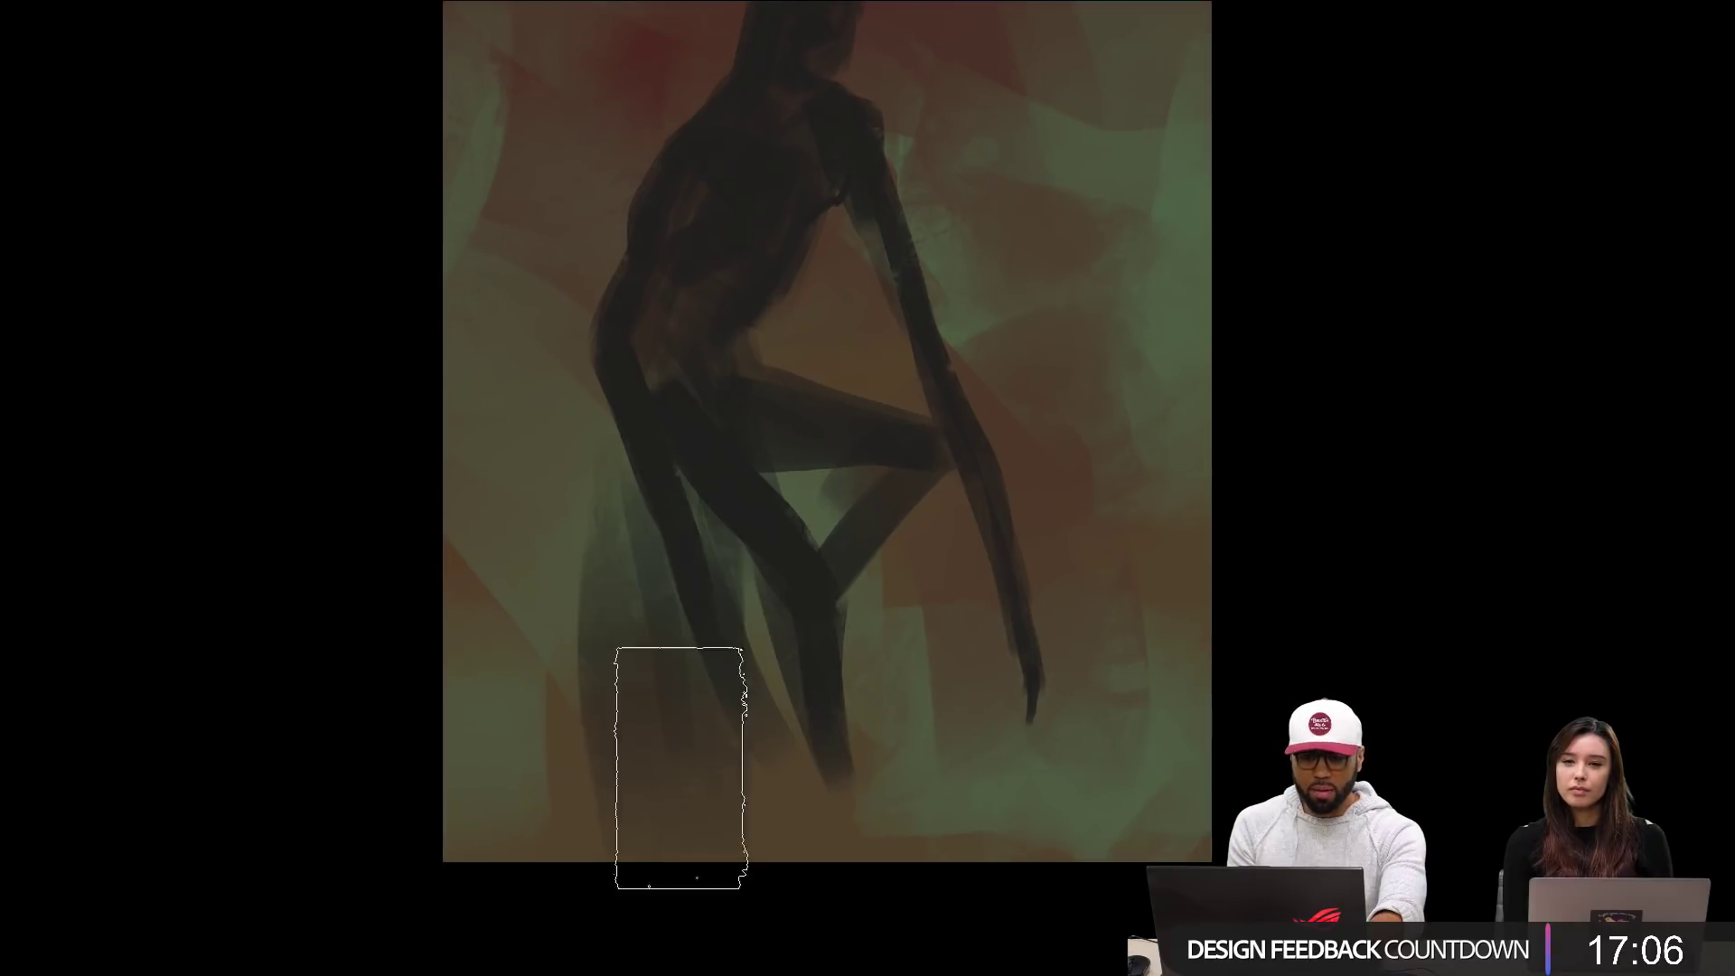
mouse_move(721, 655)
mouse_down()
mouse_move(591, 781)
mouse_move(610, 760)
mouse_up()
mouse_move(903, 608)
mouse_down()
mouse_move(976, 771)
mouse_move(963, 795)
mouse_up()
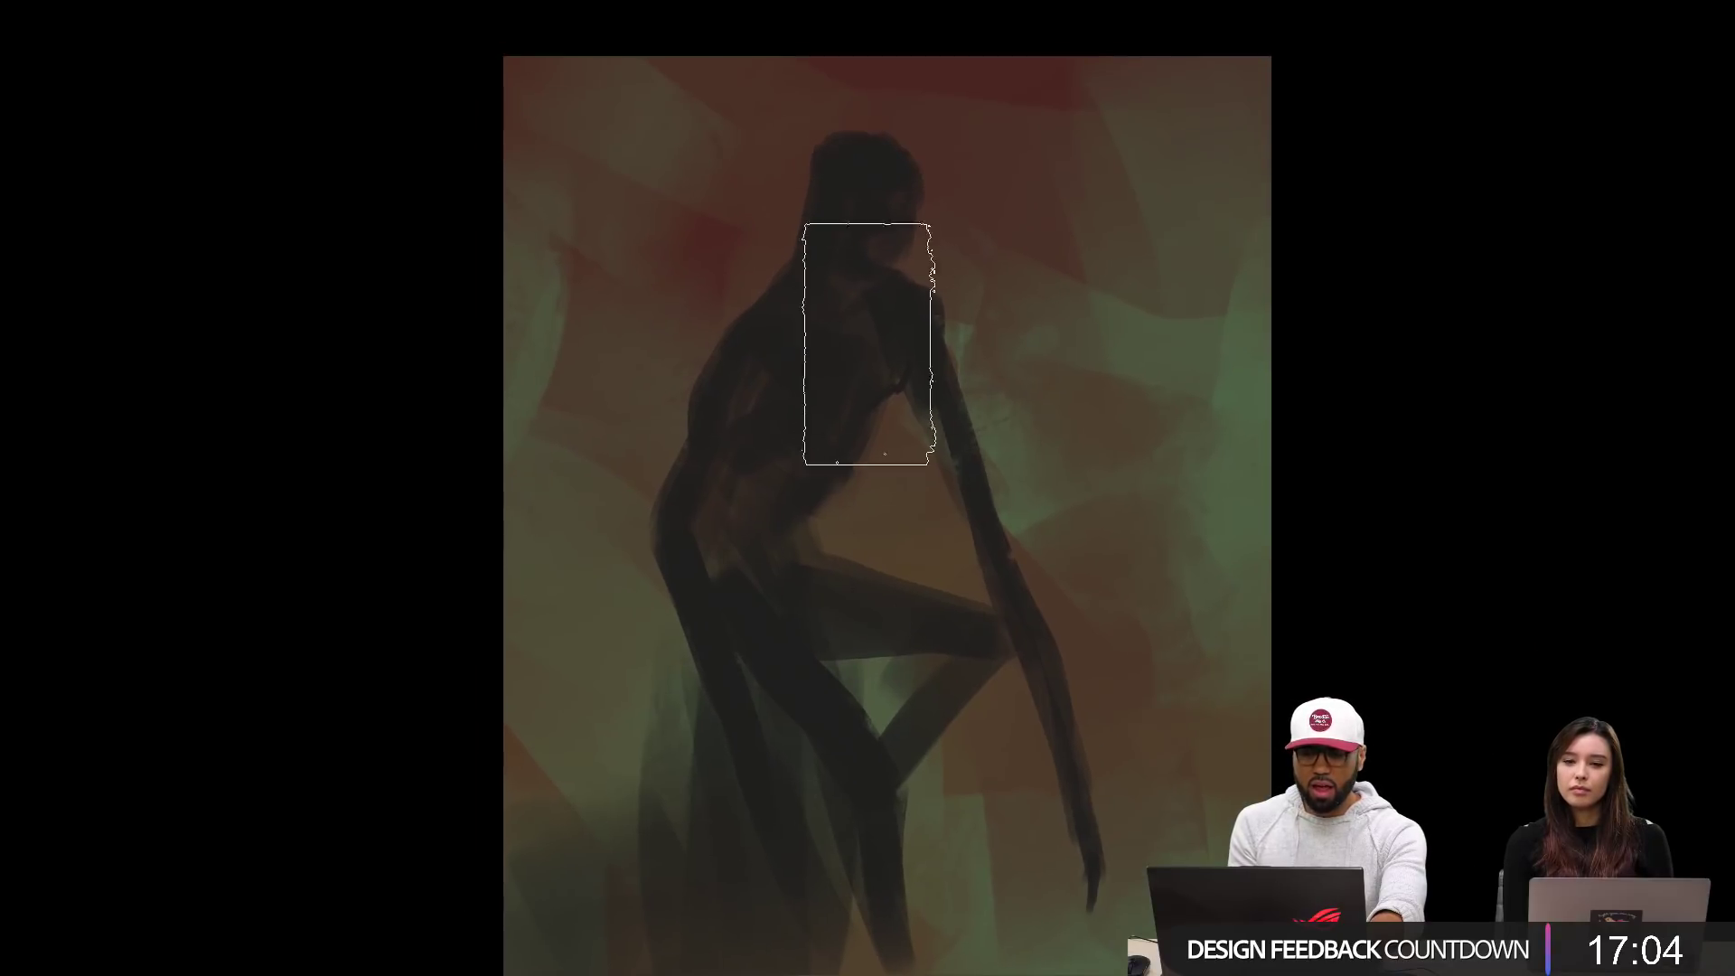
Step: Reduce the brush to 150 px and try a small stroke on the figure's head, undoing it
key([)
key([)
key([)
key([)
key([)
key([)
key([)
key([)
key([)
key([)
mouse_move(836, 197)
mouse_down()
mouse_move(831, 75)
mouse_move(837, 203)
mouse_up()
key(ctrl+z)
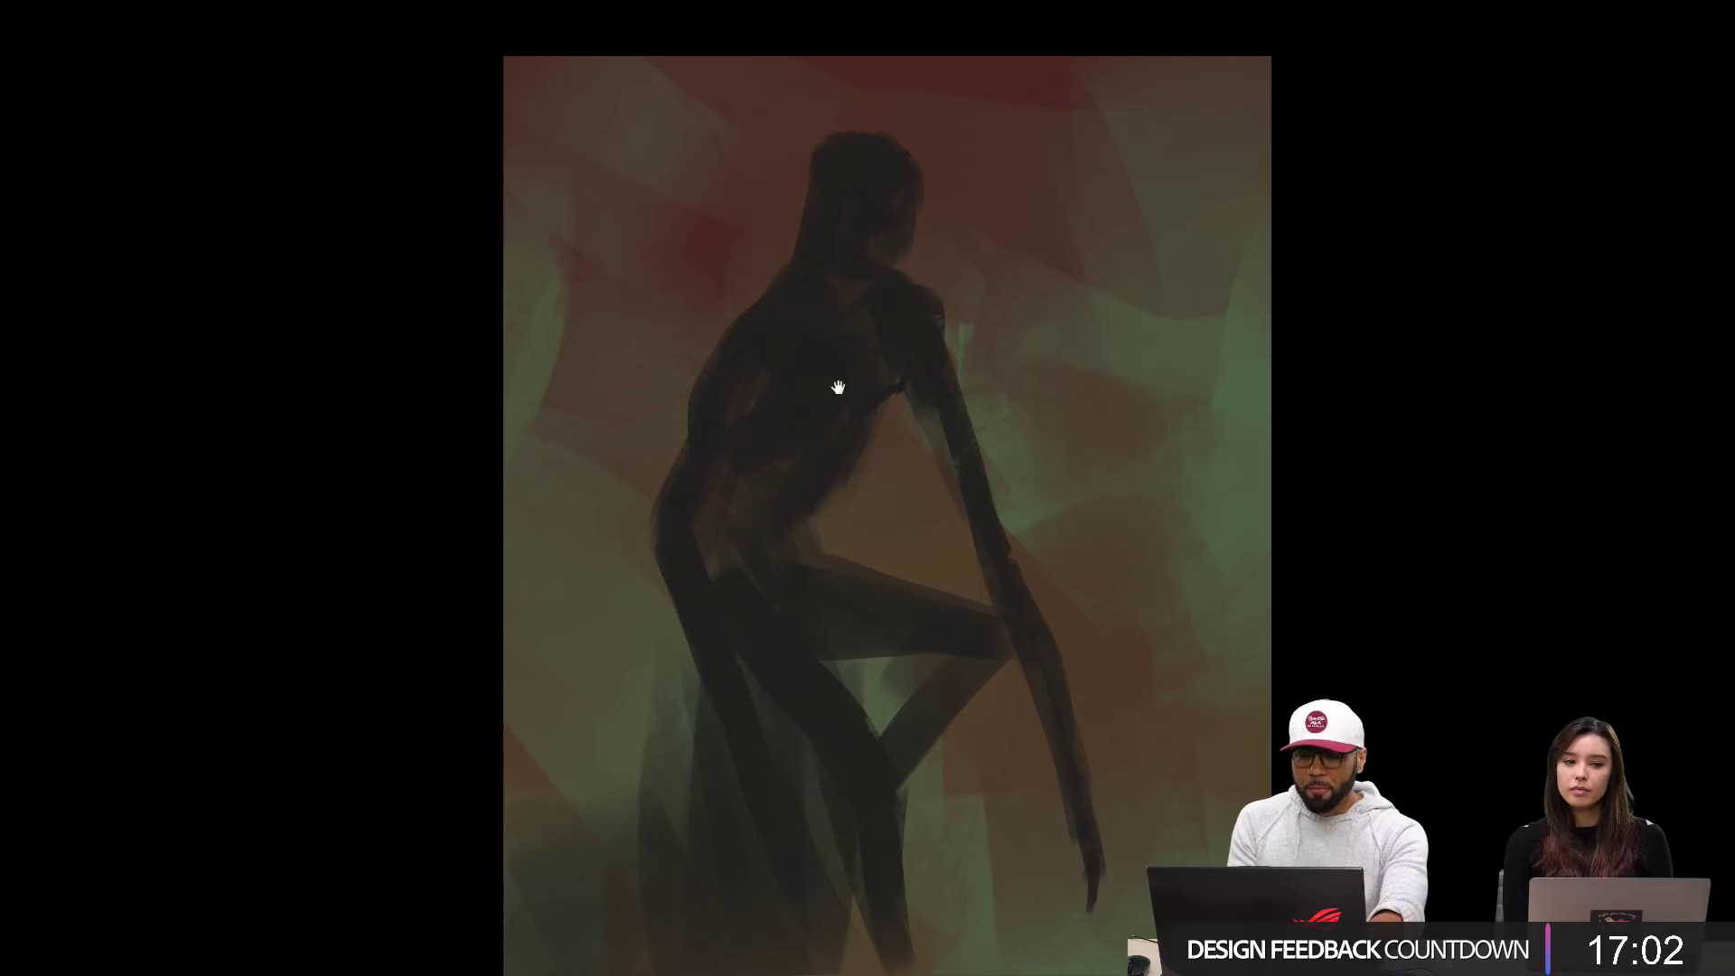
drag(836, 386, 885, 485)
drag(921, 282, 874, 282)
right_click(1152, 398)
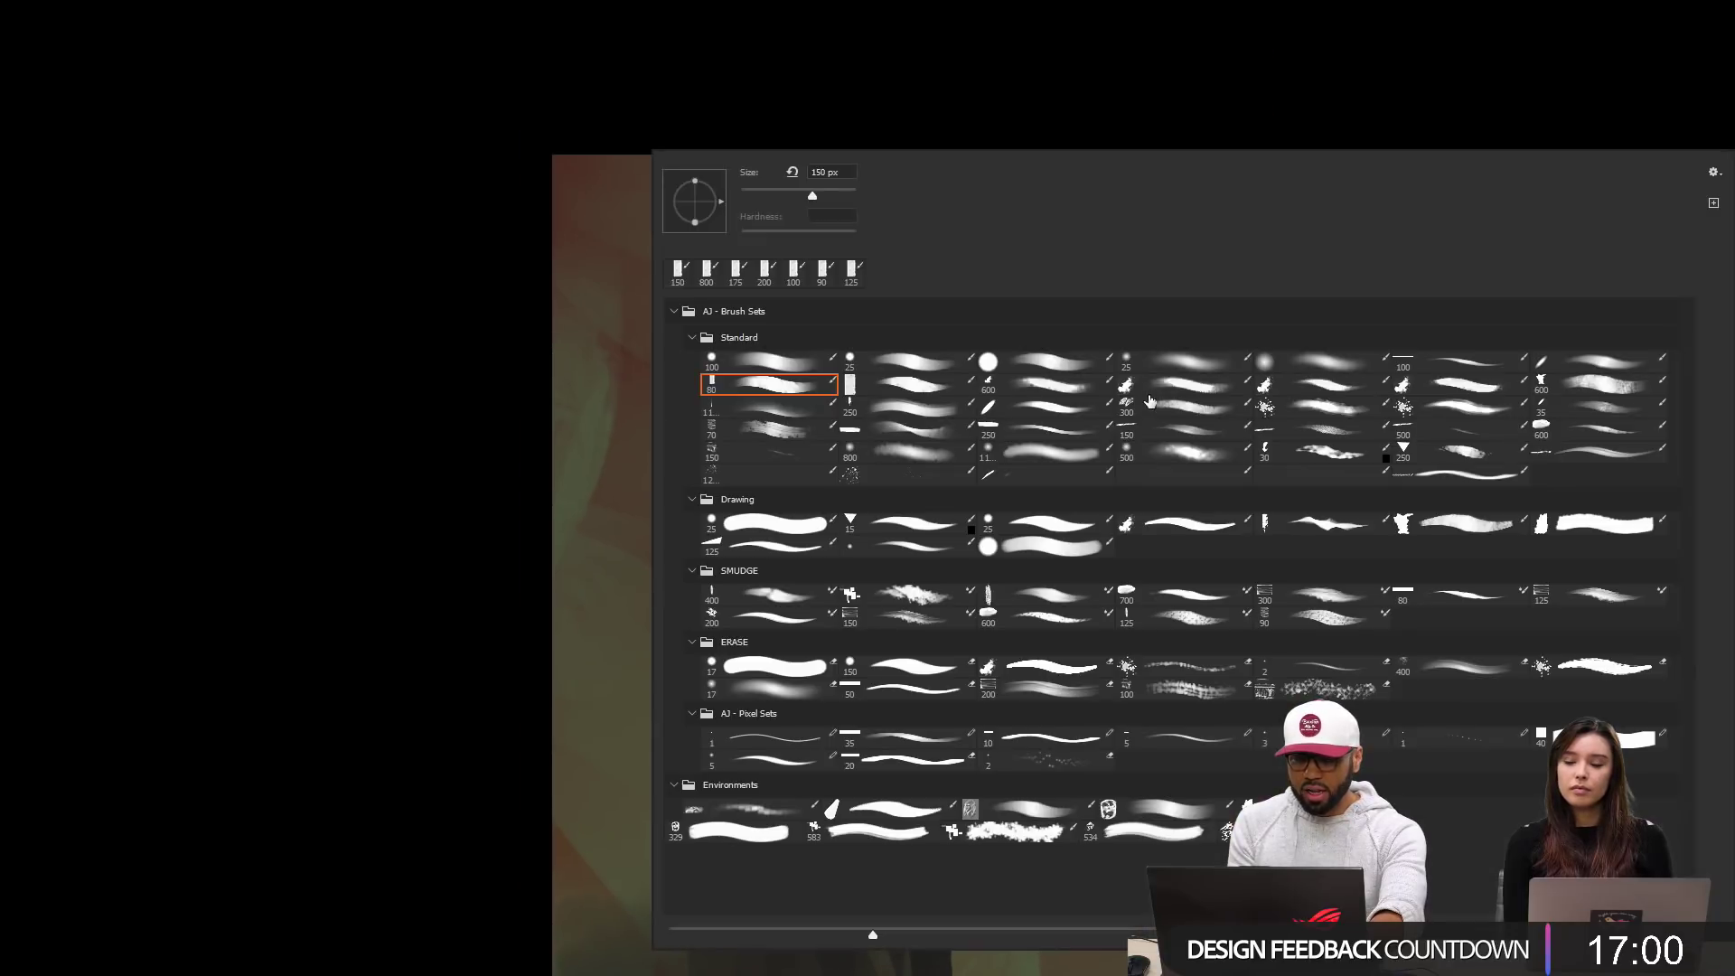
key(Escape)
key(Tab)
key(Tab)
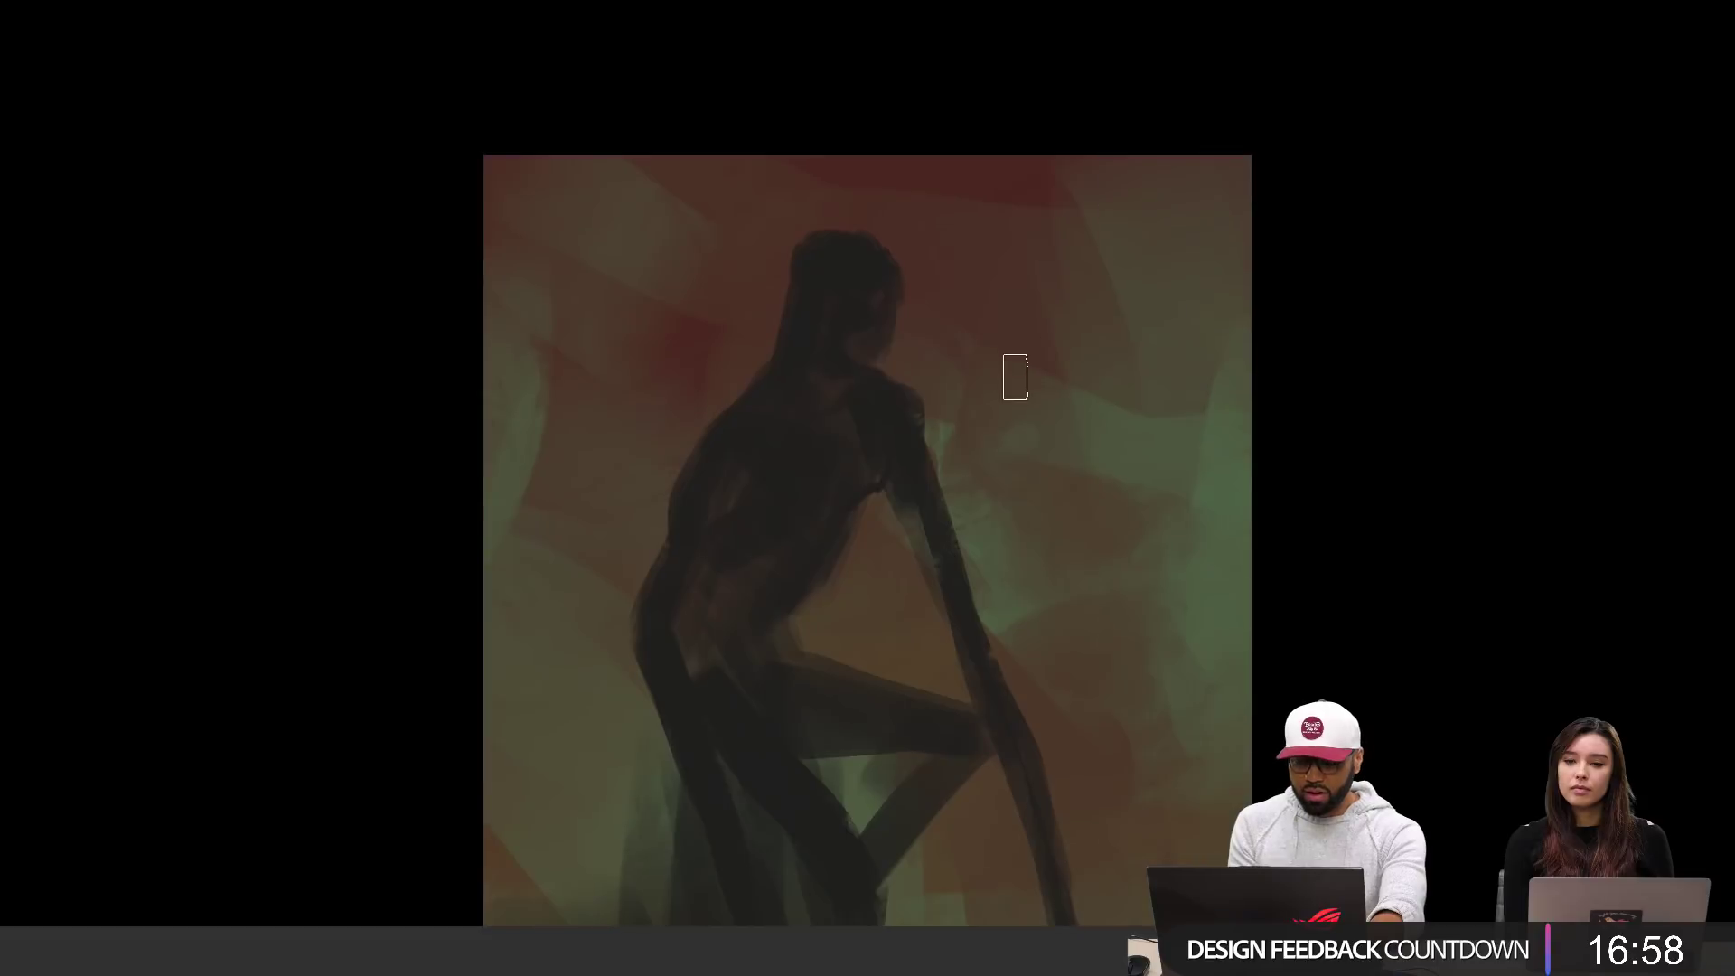
Step: Show the colour picker, shift the hue to a pale yellow and paint a light patch on the figure's skull
key(F6)
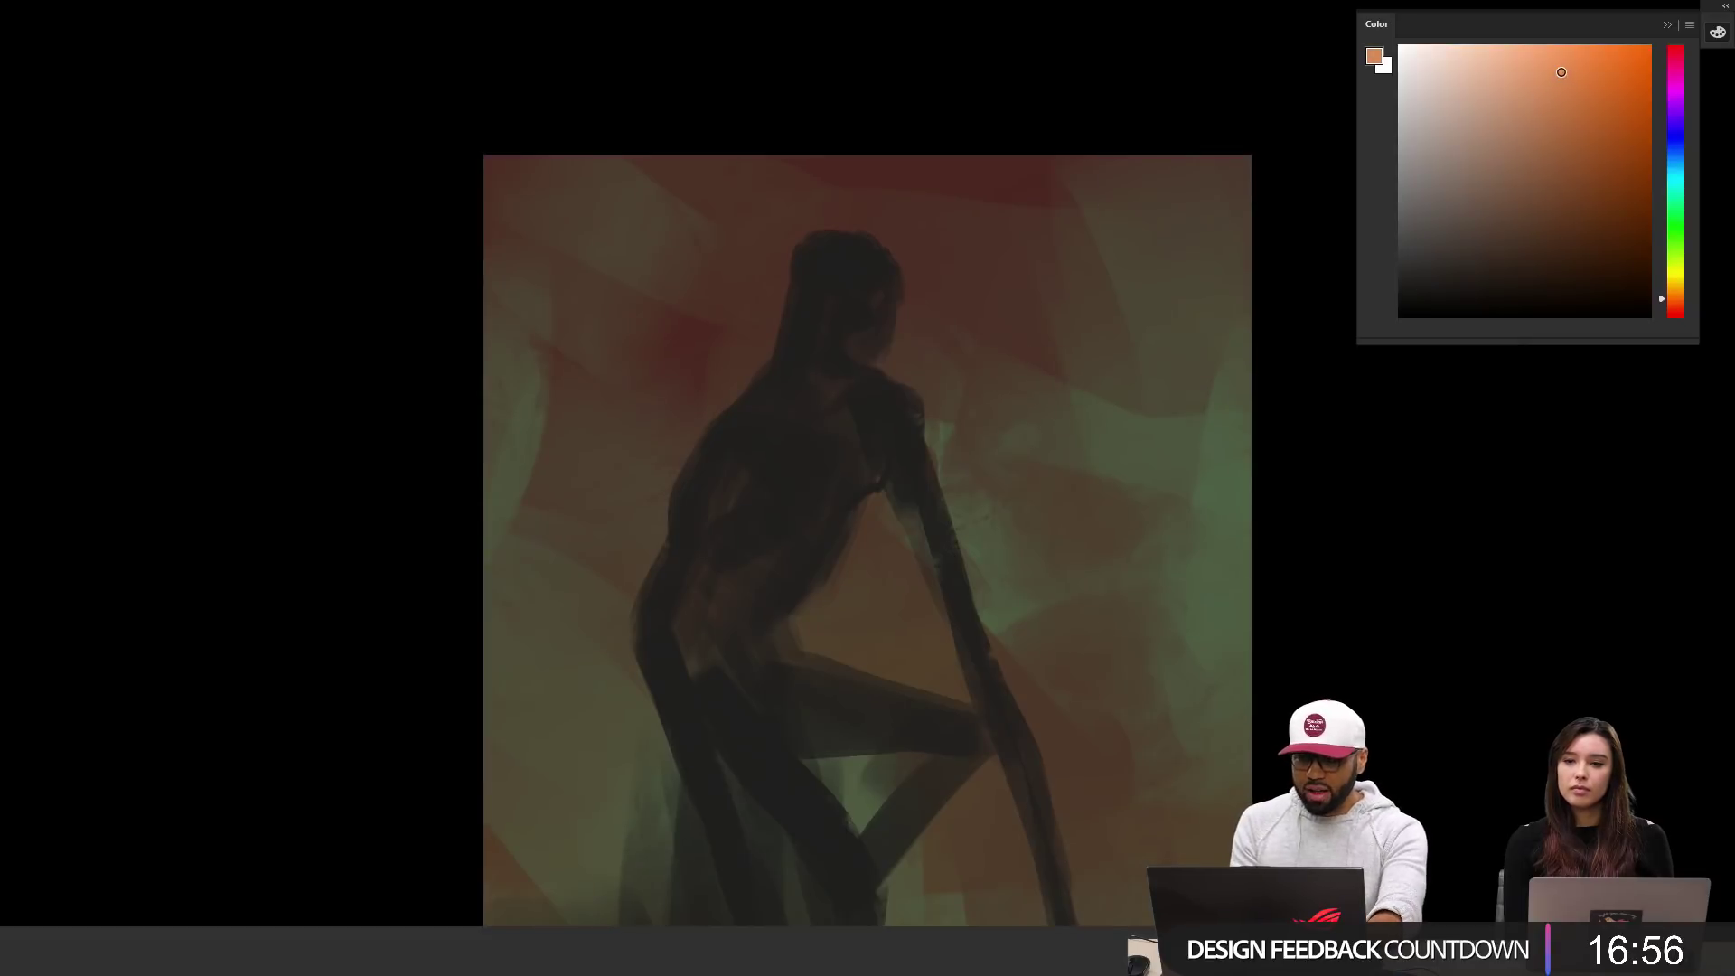
drag(1665, 275, 1671, 282)
mouse_move(873, 251)
mouse_down()
mouse_move(825, 252)
mouse_move(890, 253)
mouse_move(816, 245)
mouse_move(879, 275)
mouse_move(863, 277)
mouse_move(883, 313)
mouse_up()
key(ctrl+z)
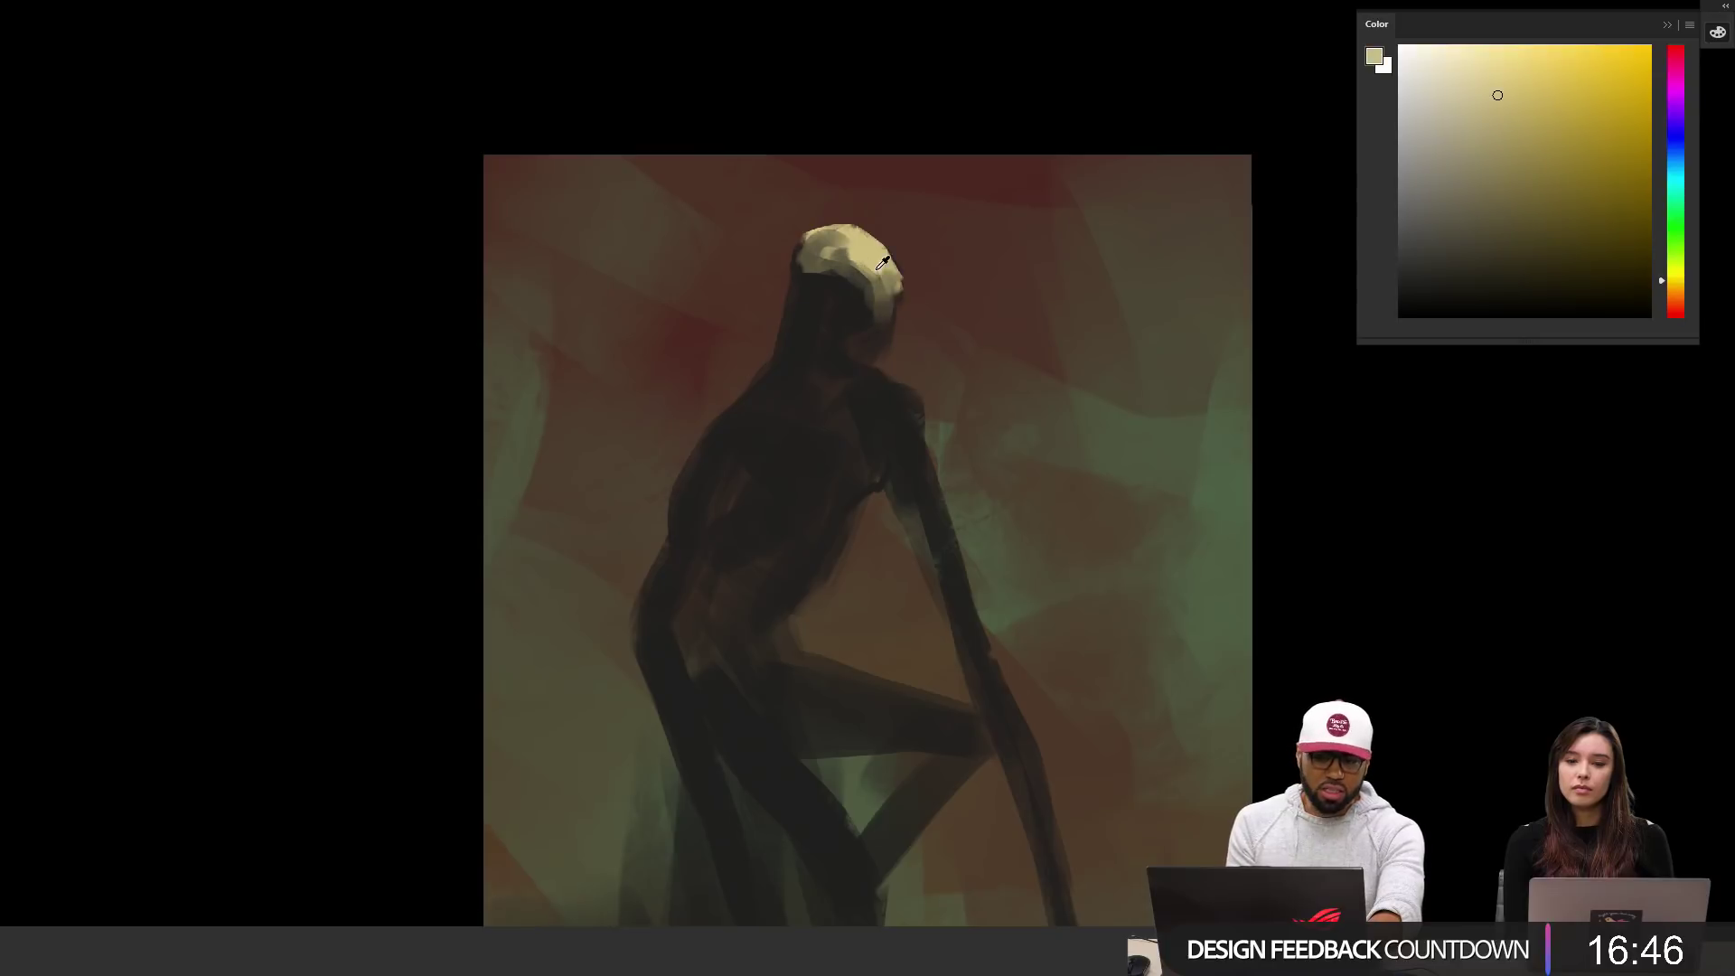
Step: Paint pale yellow light on the figure's neck and shoulder, adding a more saturated yellow toward the upper back
mouse_move(778, 383)
mouse_down()
mouse_move(793, 350)
mouse_move(775, 366)
mouse_move(789, 351)
mouse_move(801, 398)
mouse_move(743, 440)
mouse_up()
alt+click(783, 358)
alt+click(785, 389)
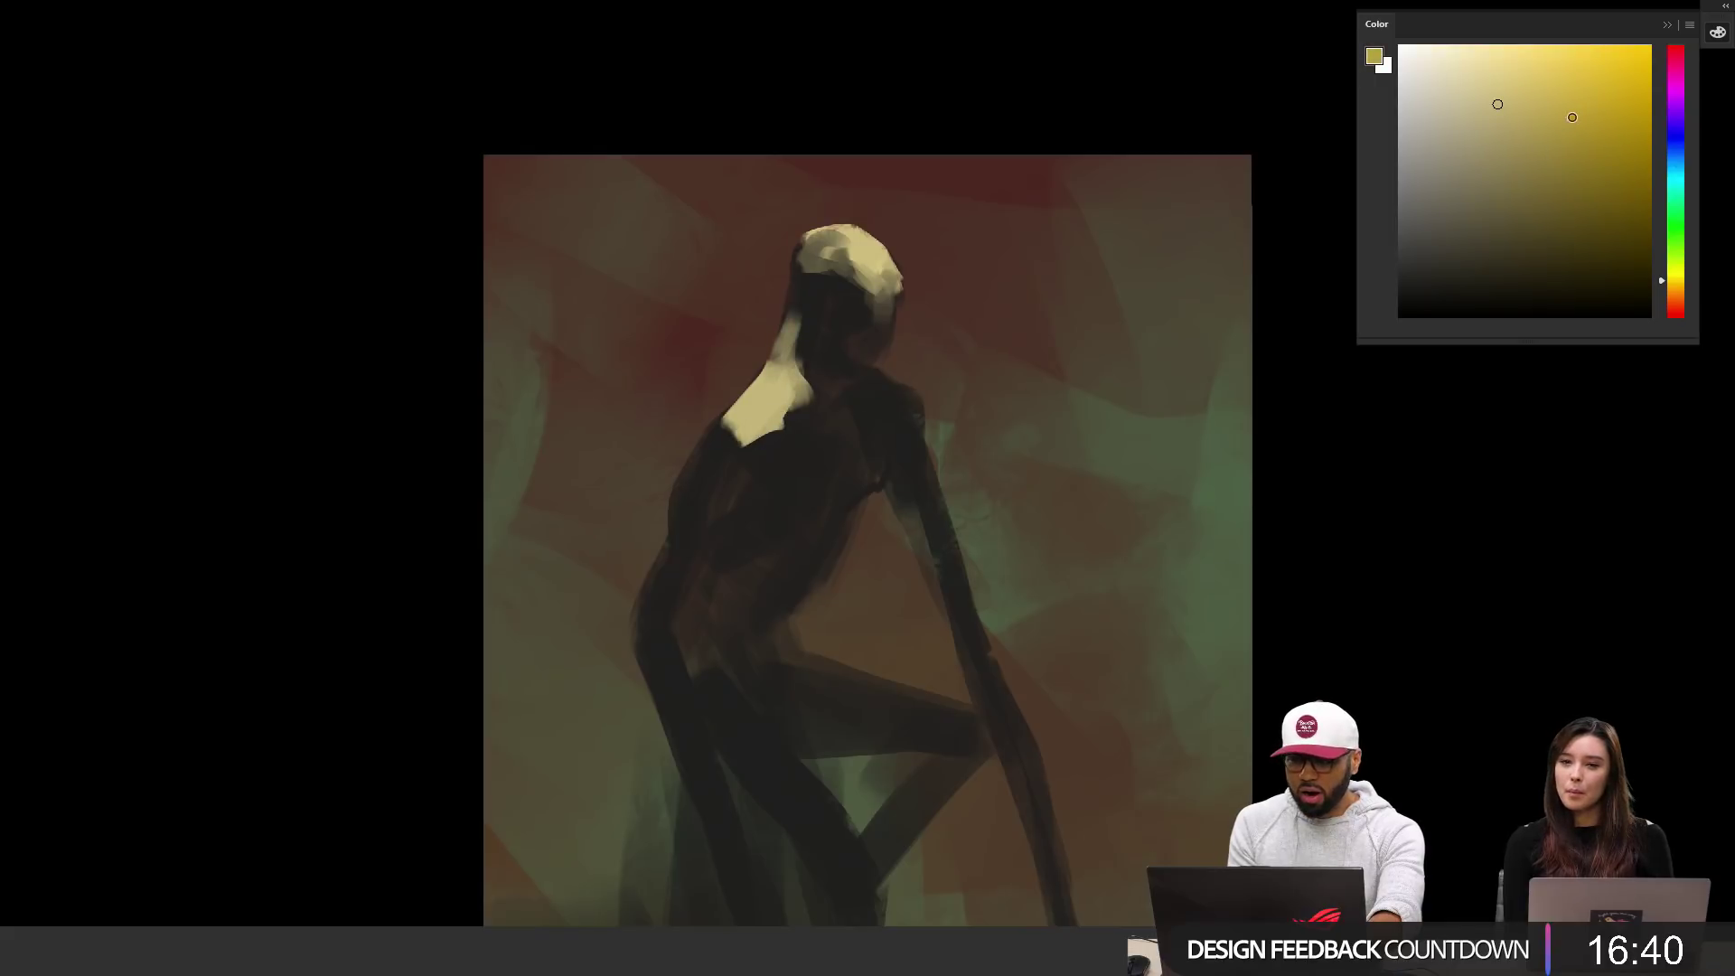
drag(1572, 117, 1559, 114)
mouse_move(757, 436)
mouse_down()
mouse_move(789, 412)
mouse_move(714, 456)
mouse_move(750, 459)
mouse_move(786, 424)
mouse_up()
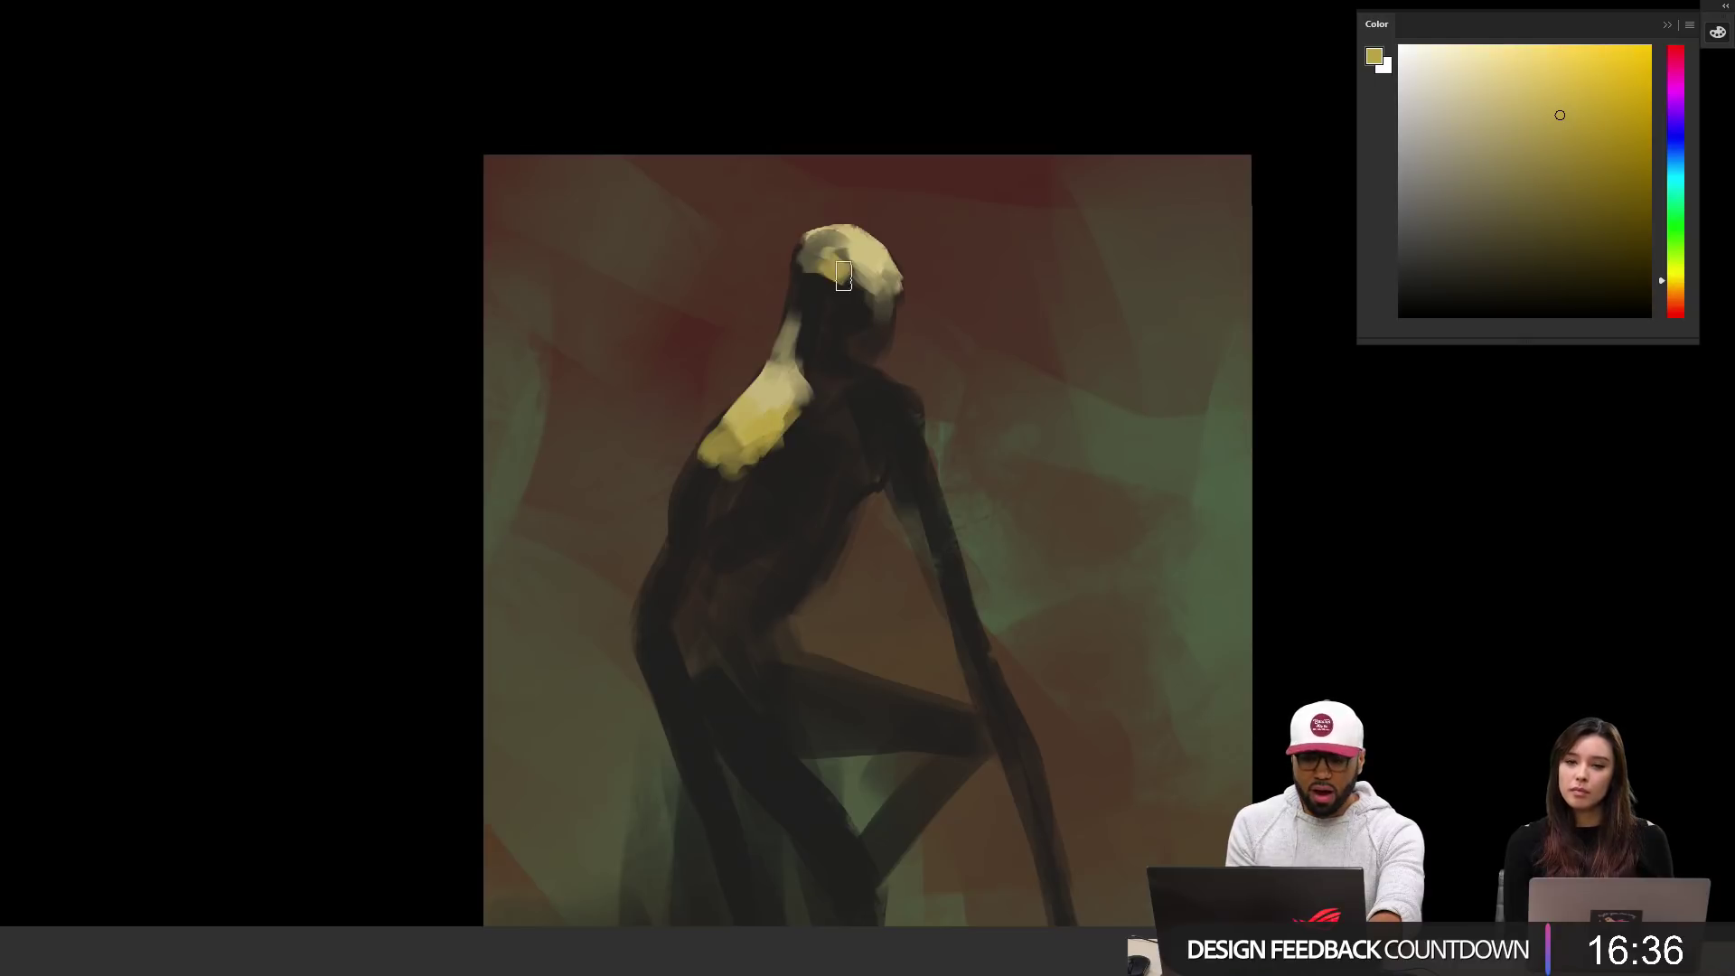
Step: Extend the saturated yellow over the skull and define the brow and side of the face with the sampled dark tone
mouse_move(843, 276)
mouse_down()
mouse_move(867, 276)
mouse_move(826, 244)
mouse_move(806, 269)
mouse_up()
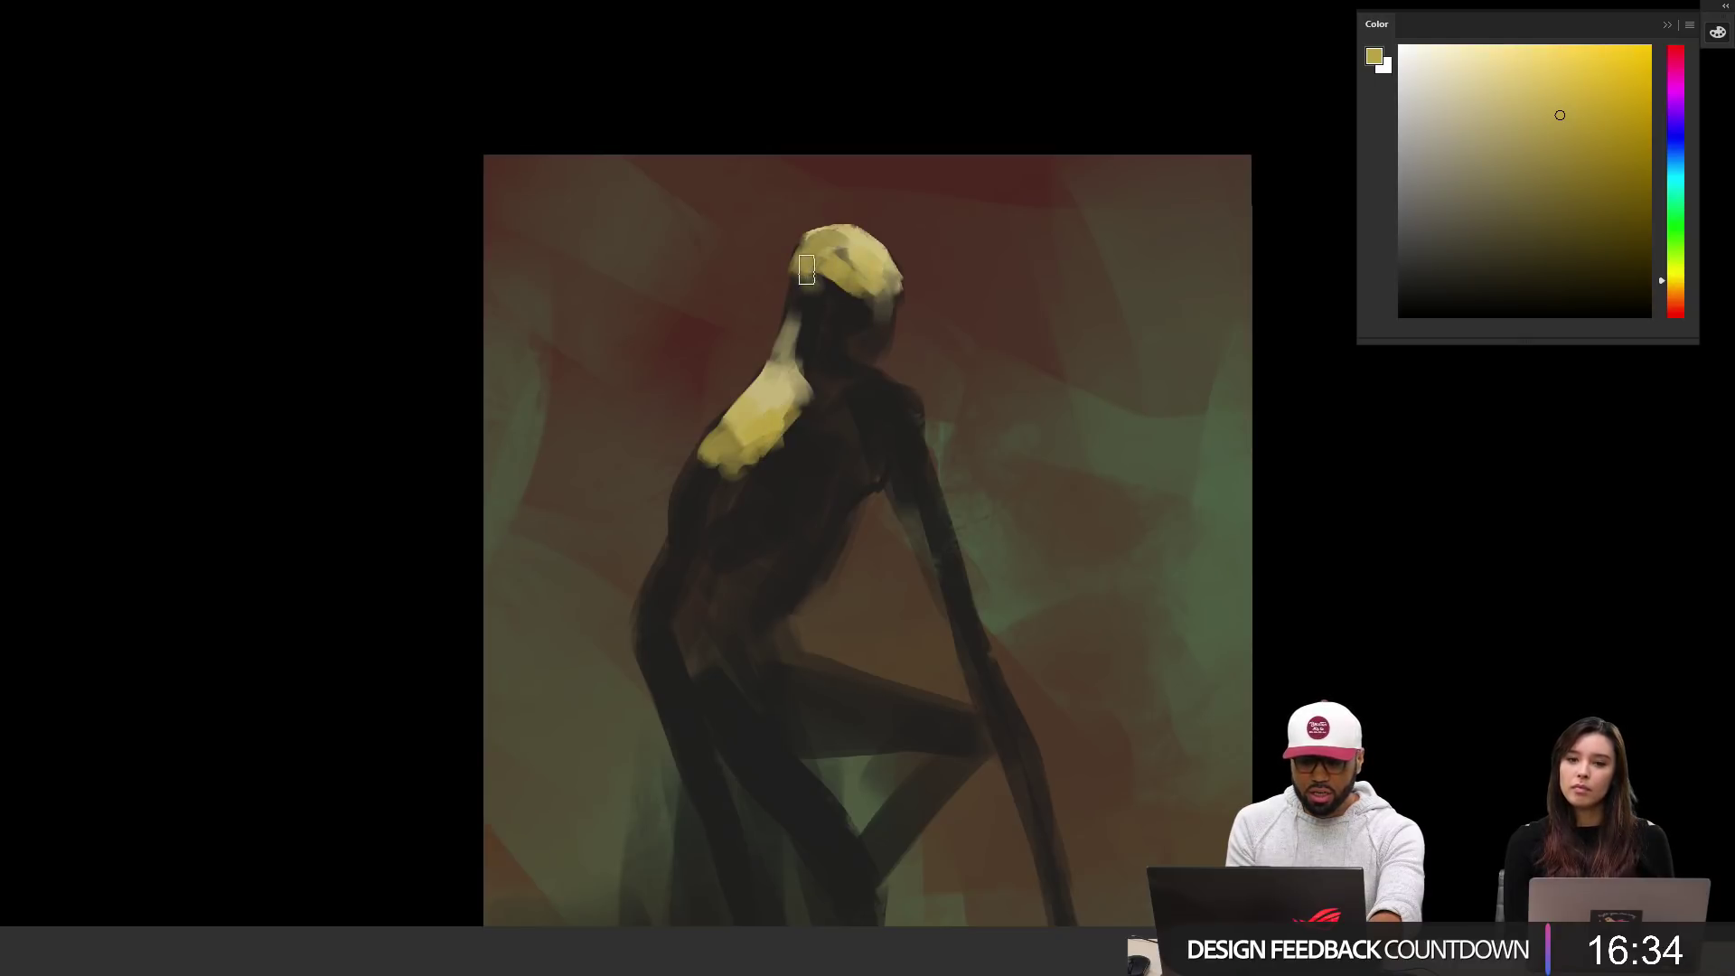
alt+click(803, 289)
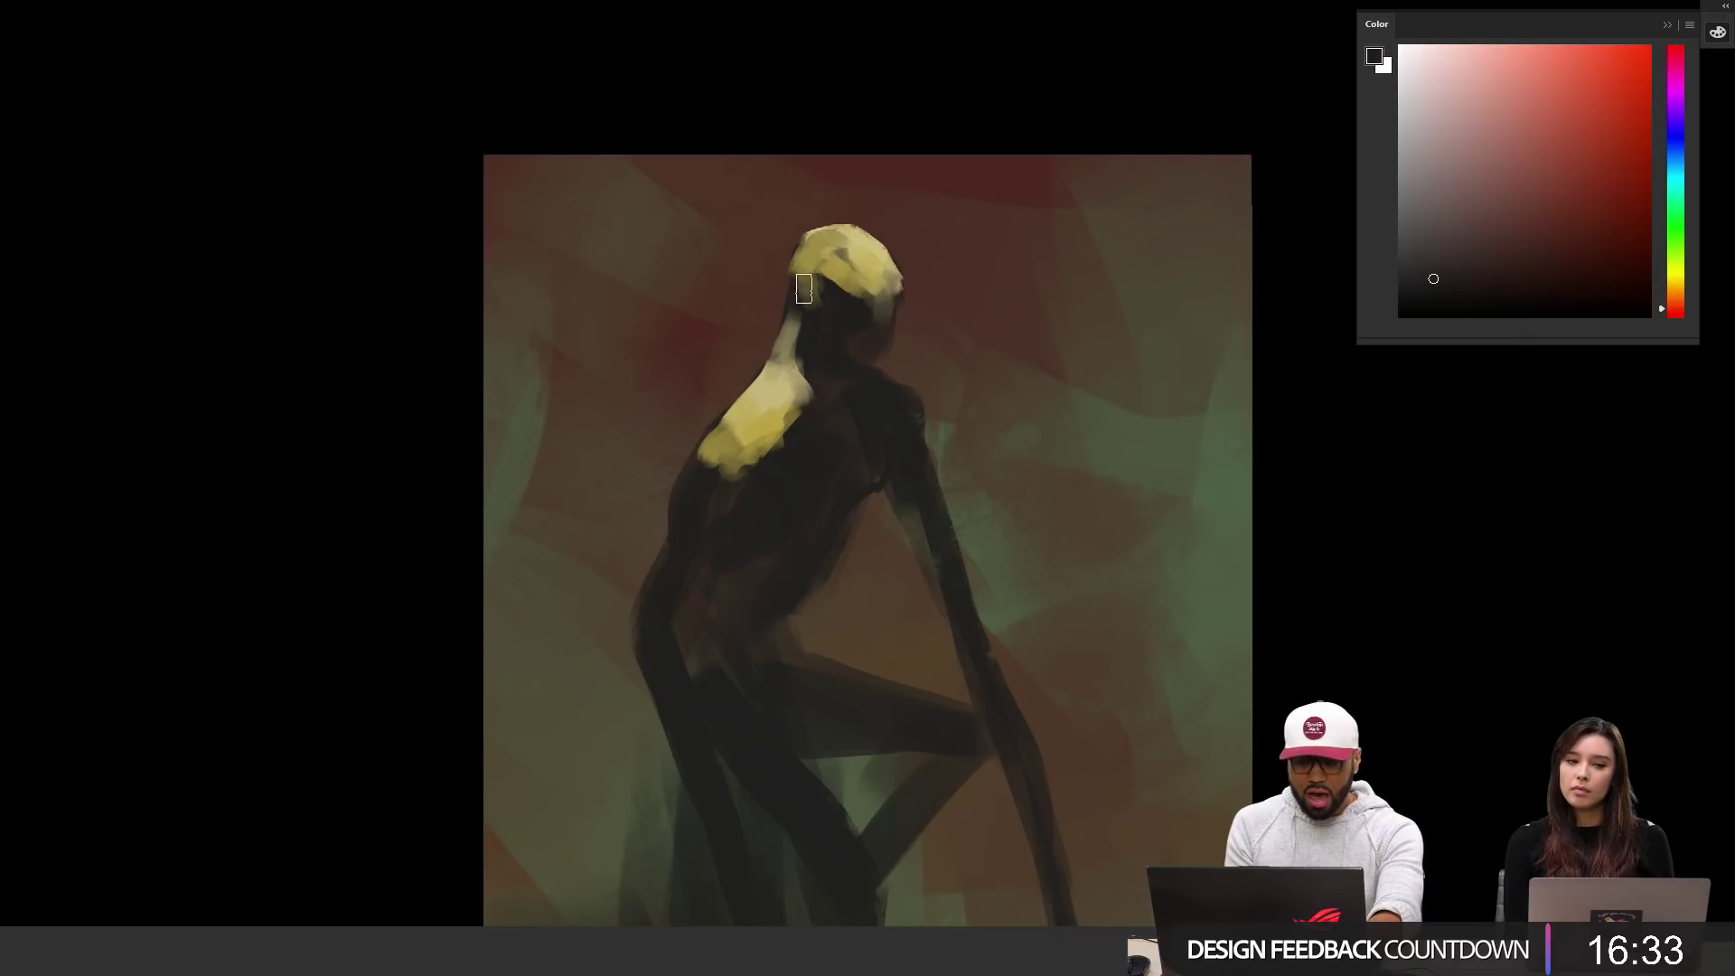
alt+click(876, 270)
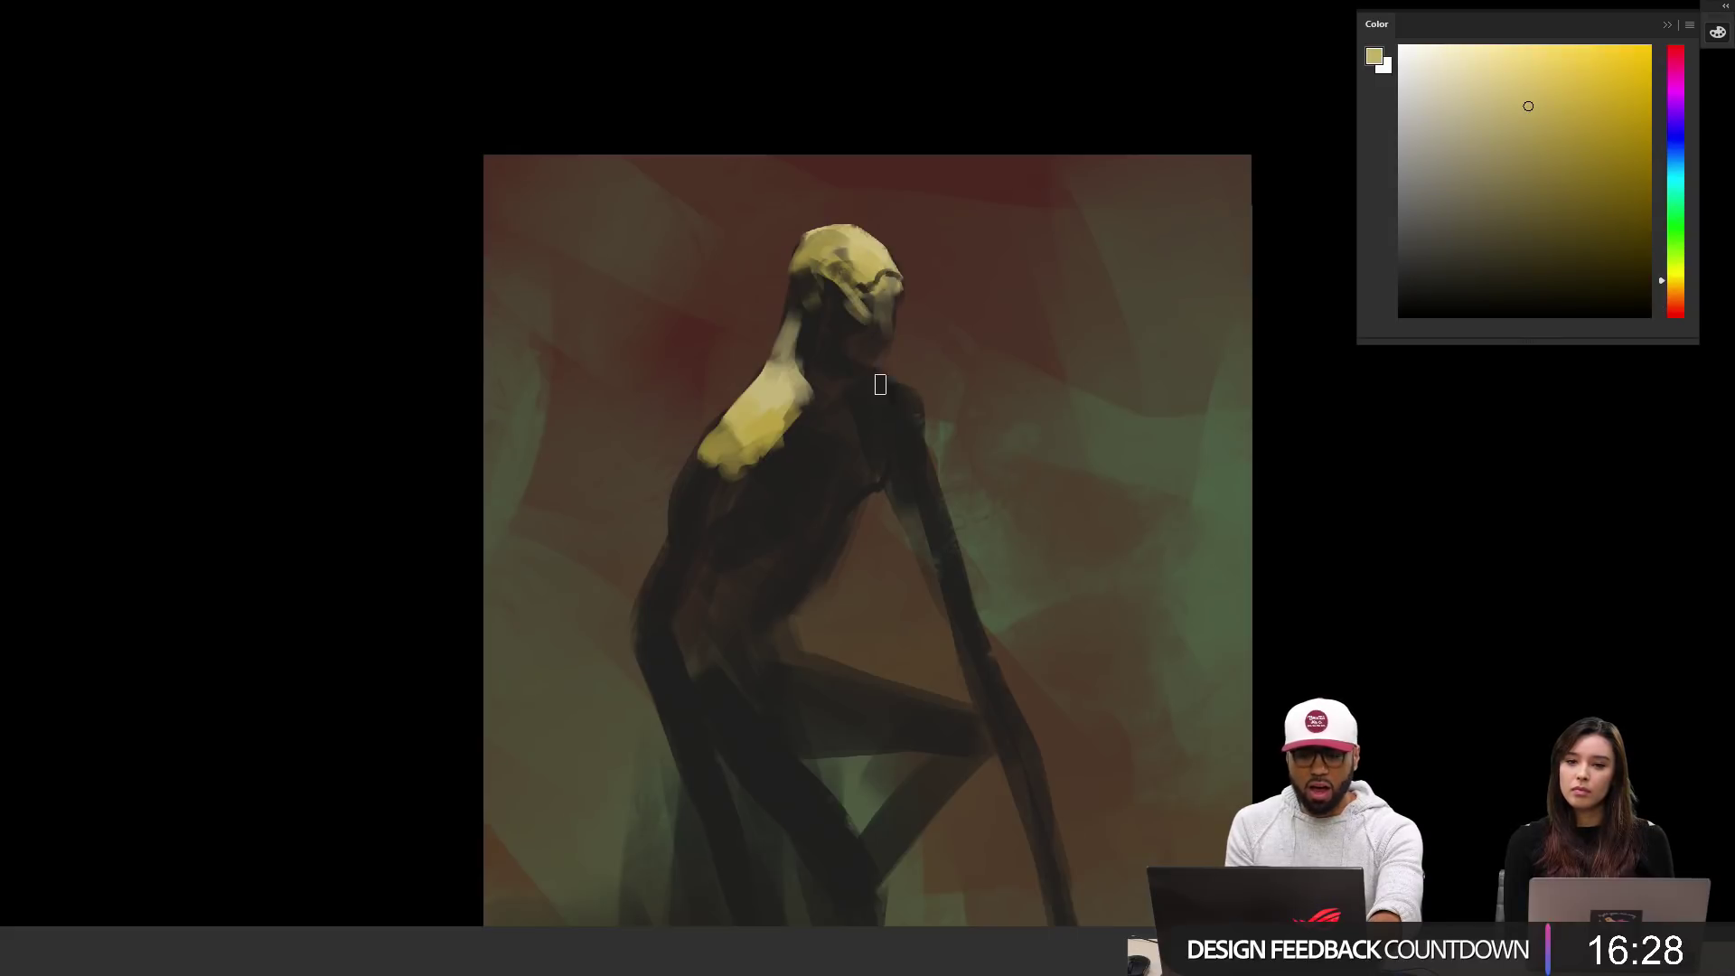
Step: Paint sampled yellow highlights on the far shoulder and upper arm, and flip the canvas horizontally
drag(880, 384, 876, 305)
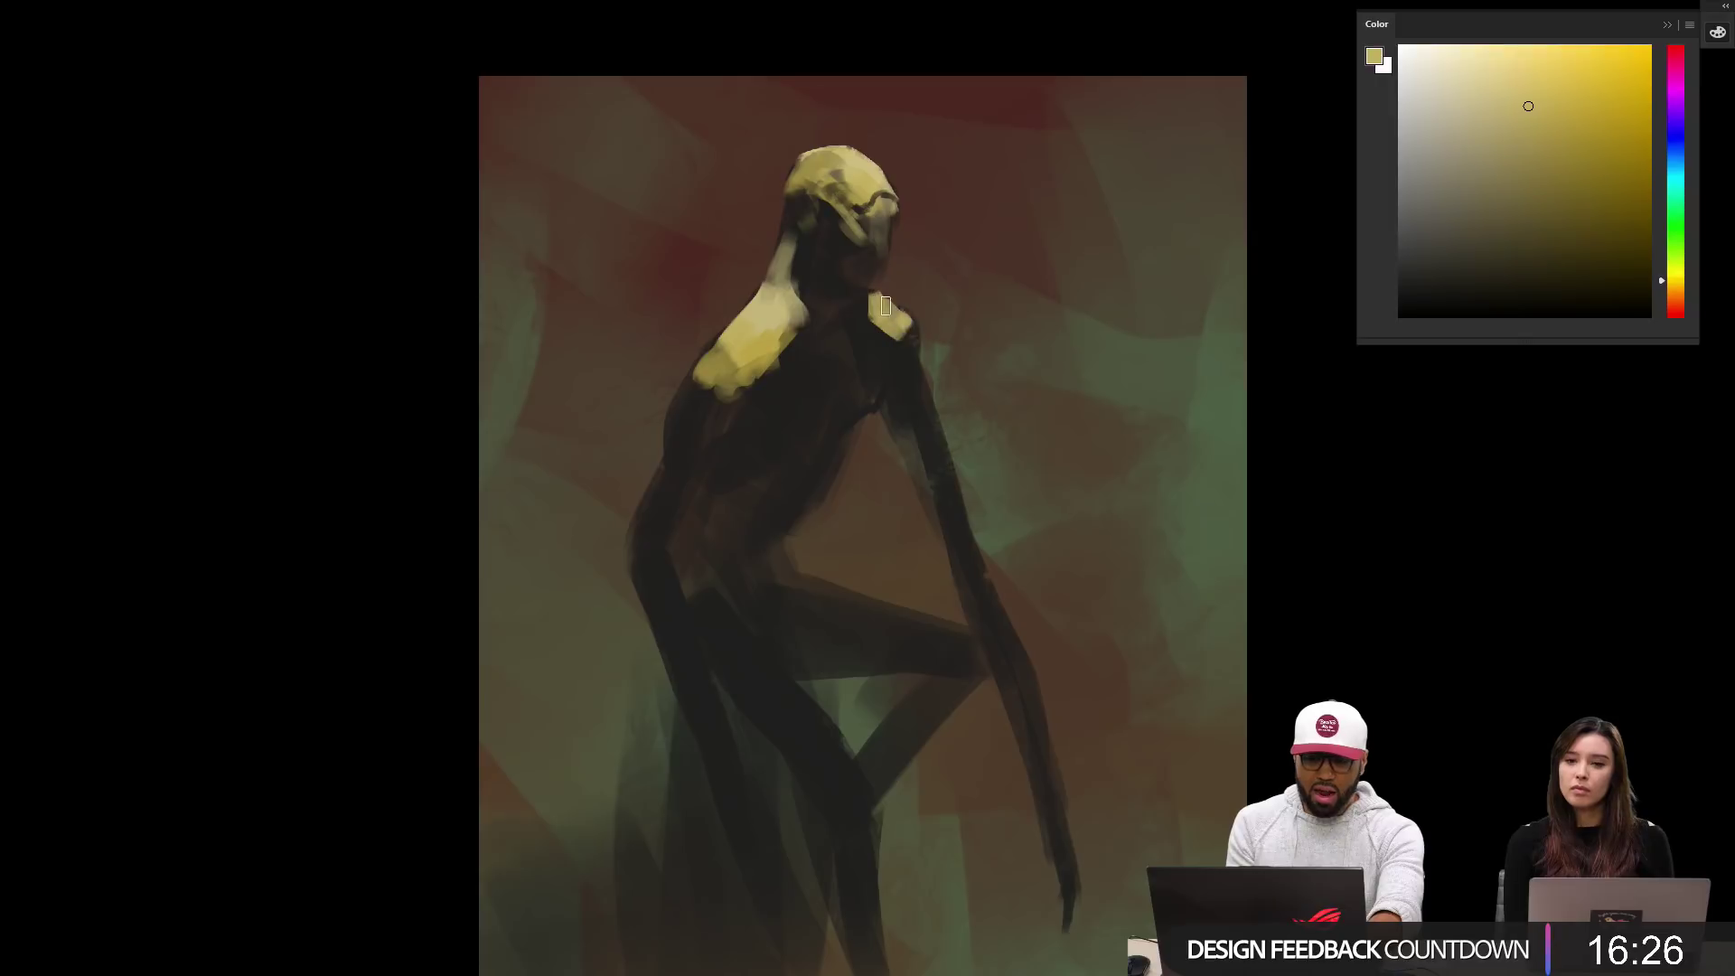
drag(920, 406, 923, 408)
key(ctrl+shift+h)
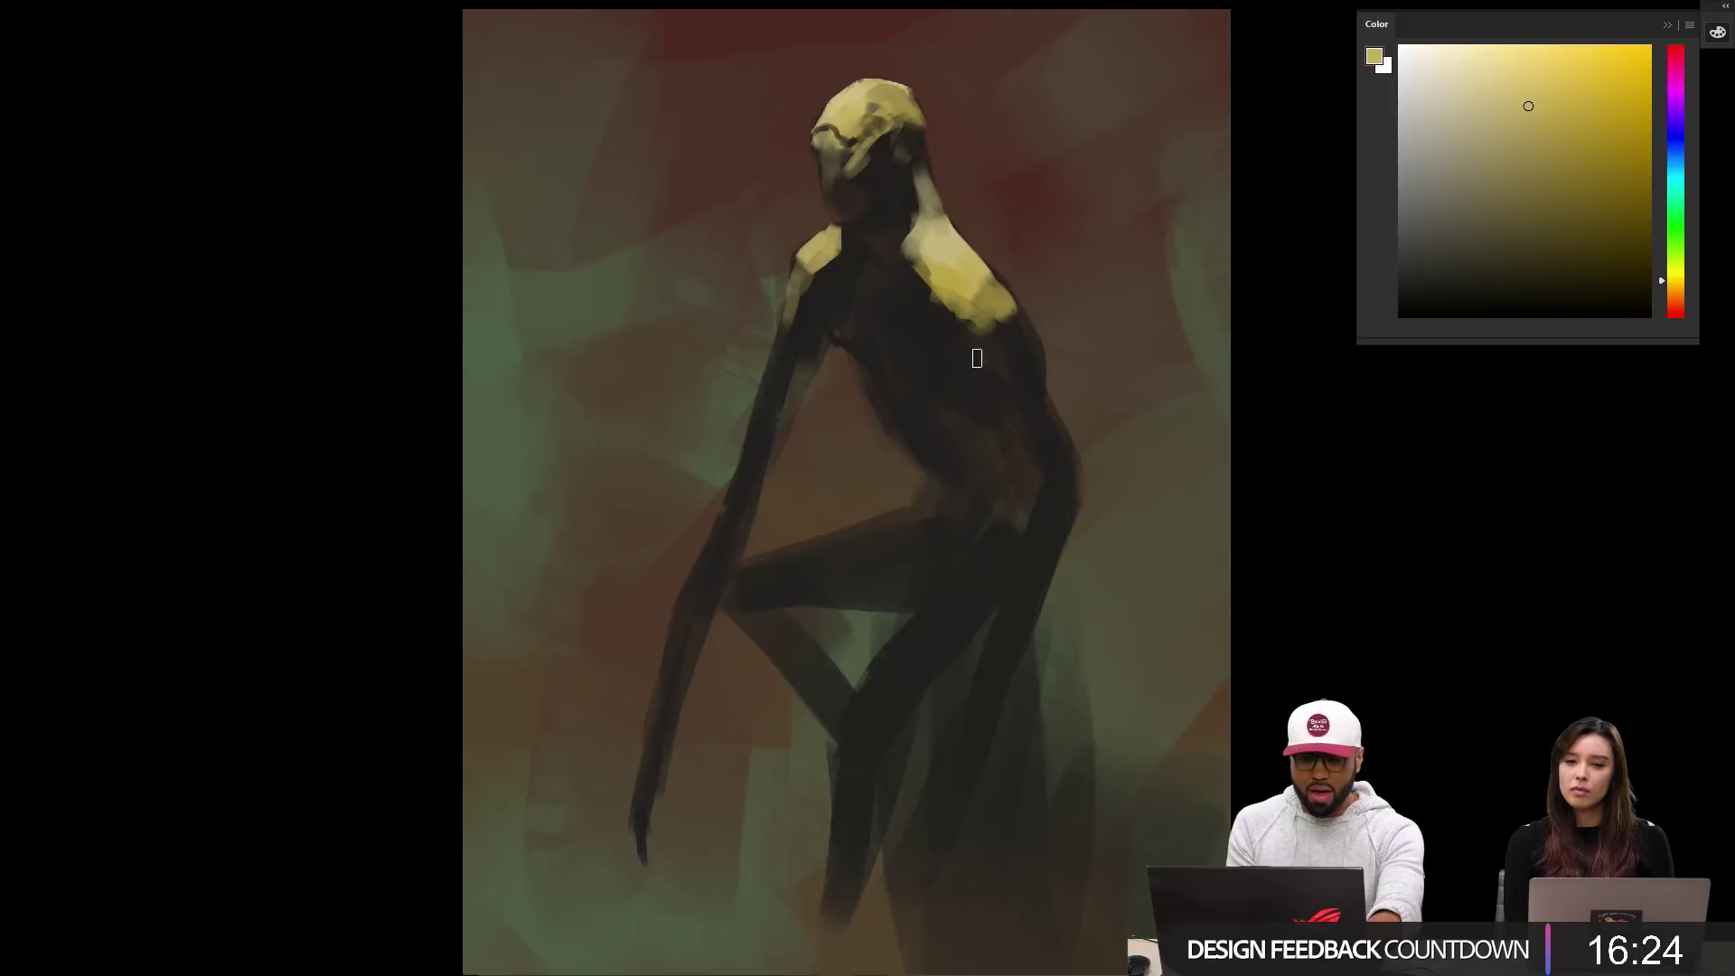
Step: Touch up the far shoulder's edge with sampled tones and choose a muted pale yellow foreground
drag(917, 279, 886, 341)
alt+click(840, 308)
drag(817, 284, 806, 305)
alt+click(809, 307)
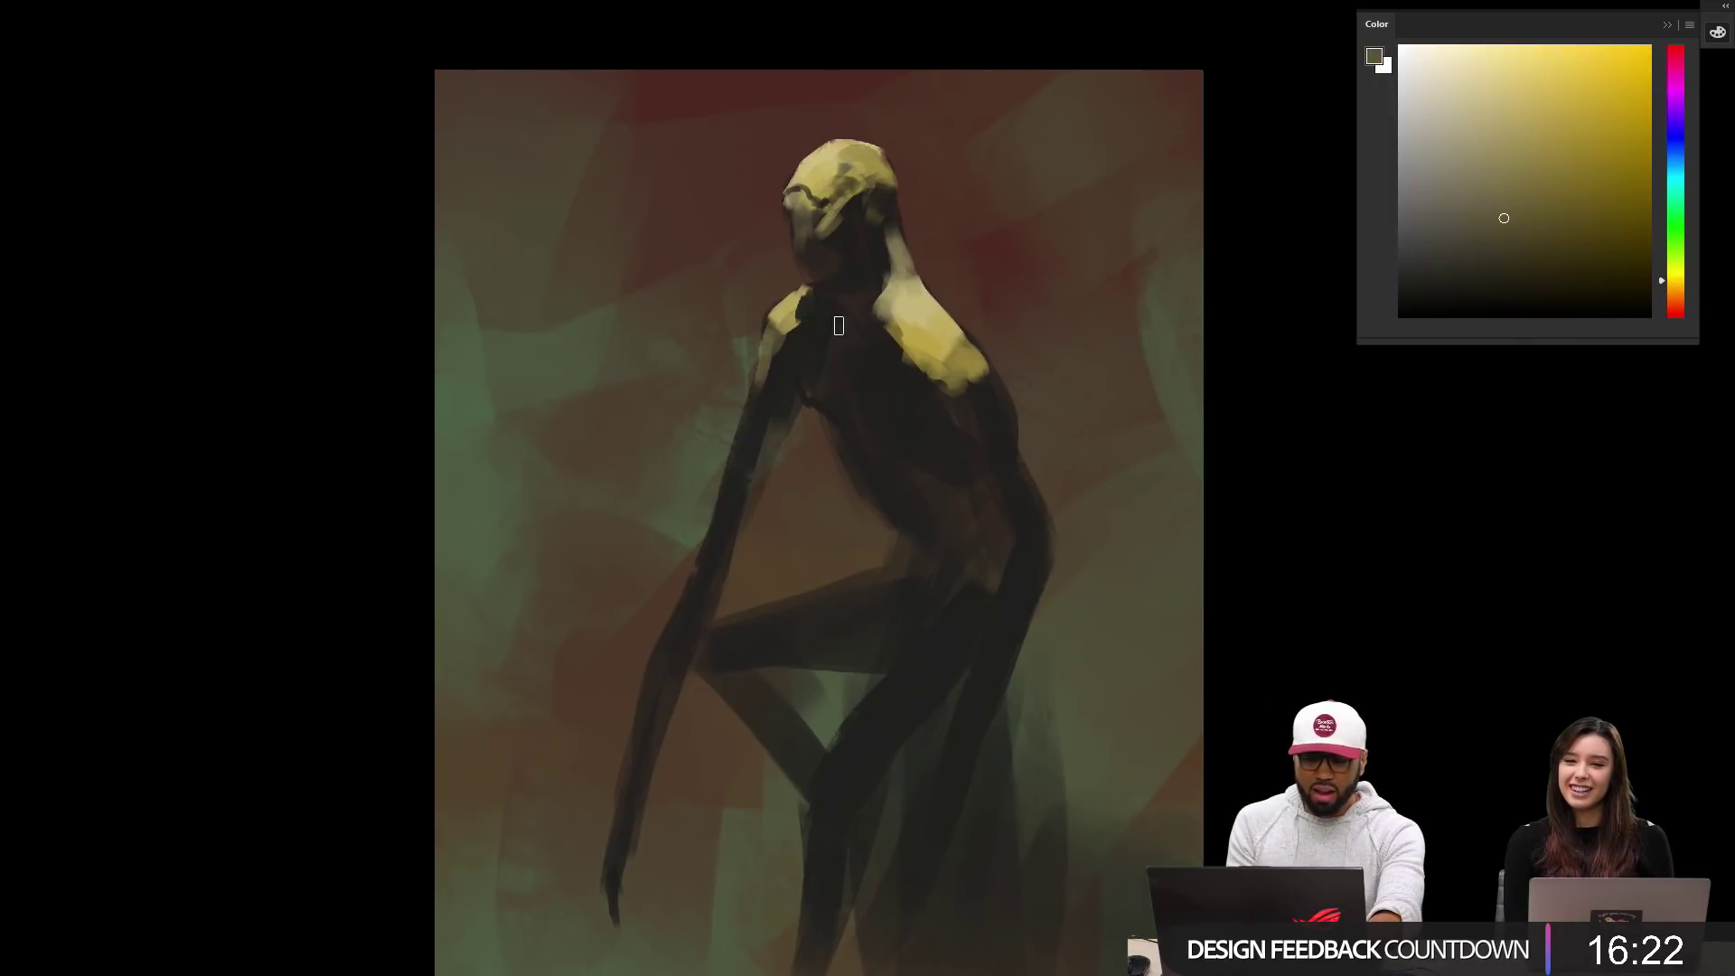
click(1510, 132)
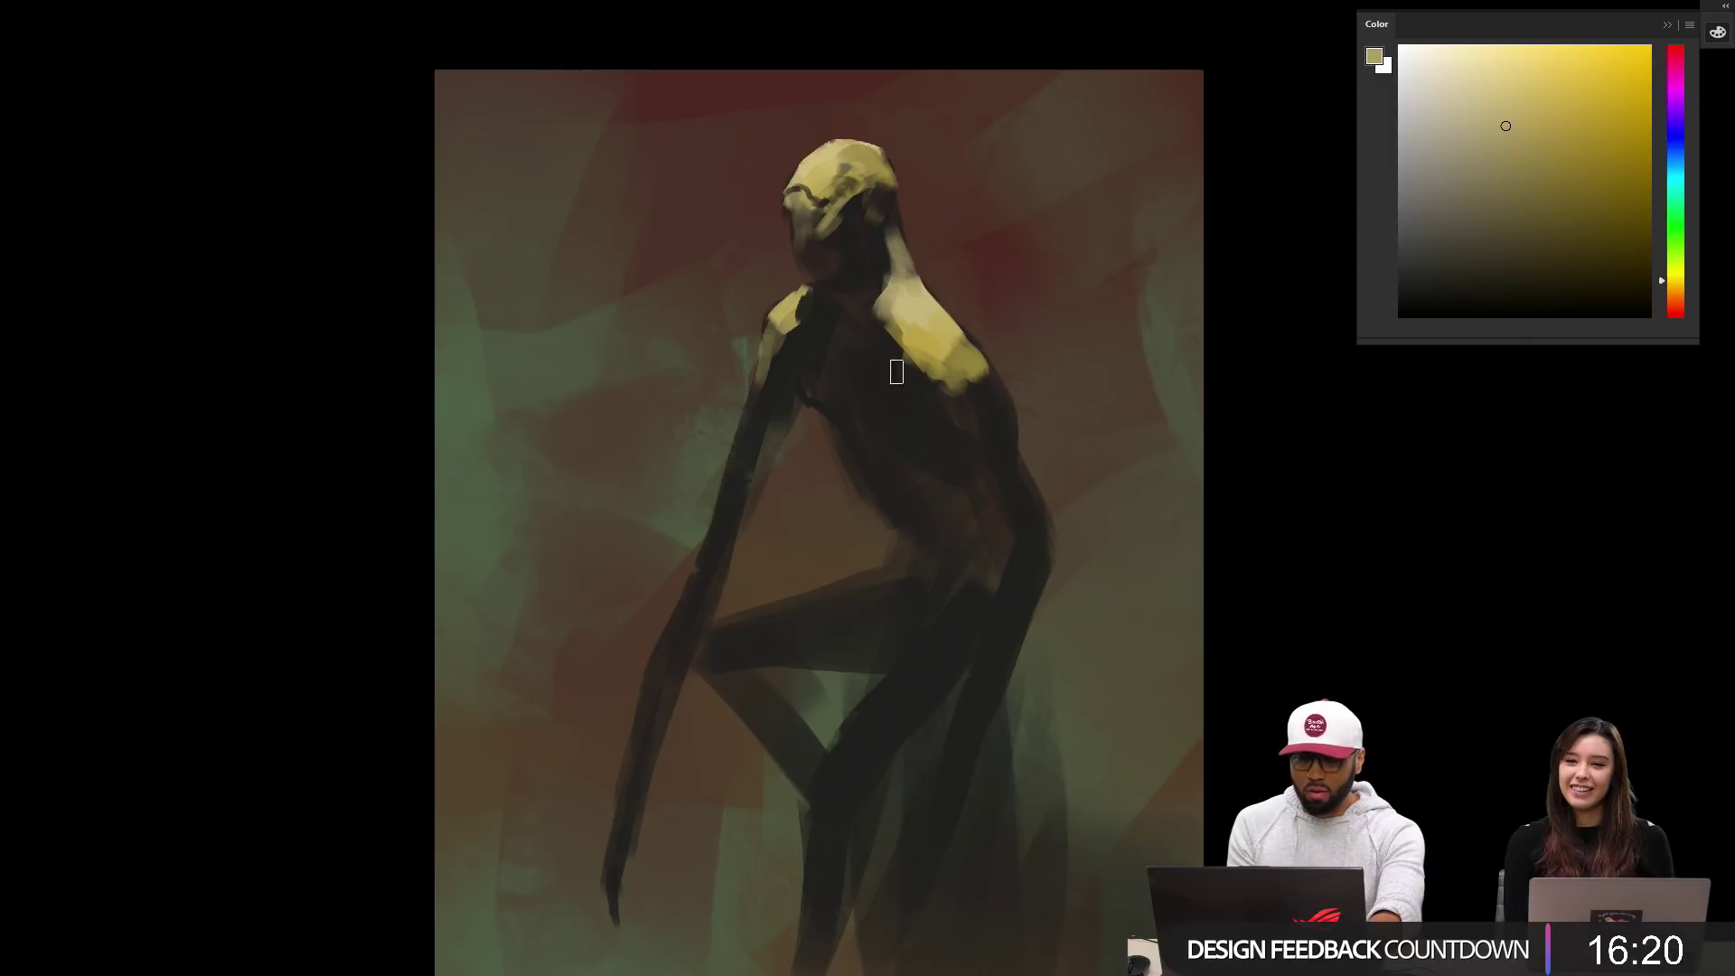
Step: Paint muted pale yellow planes on both sides of the figure's chest, softening them with darker tones sampled from the chest
mouse_move(877, 363)
mouse_down()
mouse_move(875, 391)
mouse_move(908, 391)
mouse_move(871, 349)
mouse_move(813, 356)
mouse_move(813, 340)
mouse_move(860, 419)
mouse_up()
alt+click(873, 393)
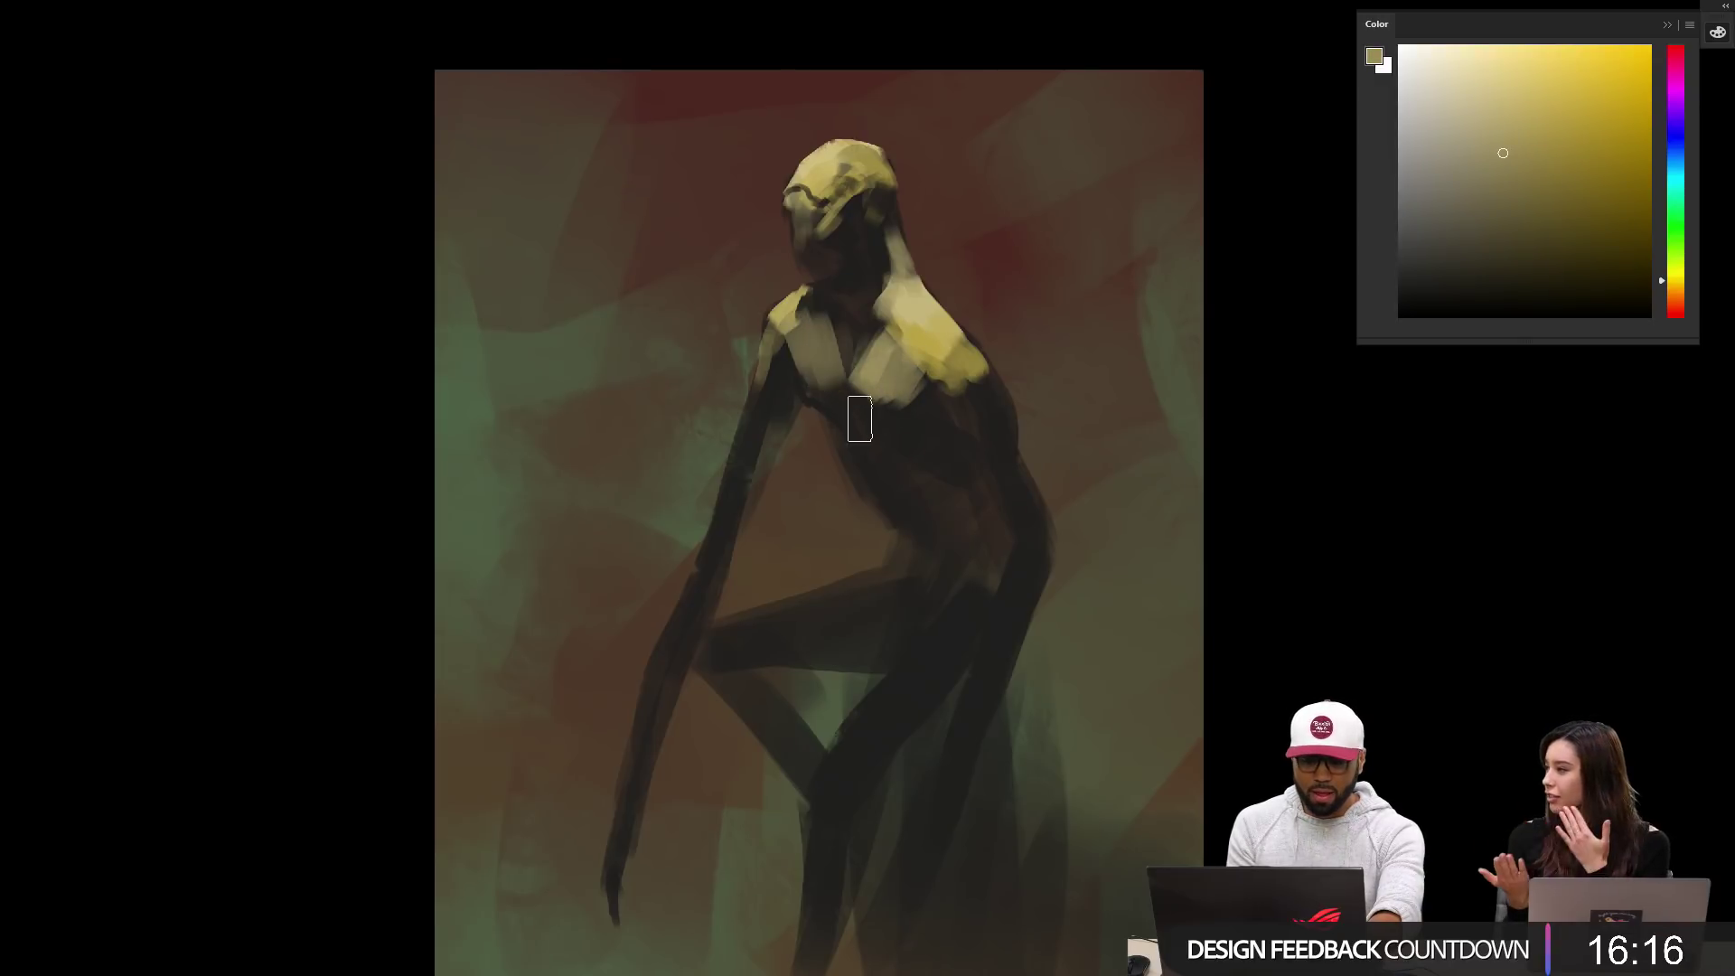
alt+click(827, 384)
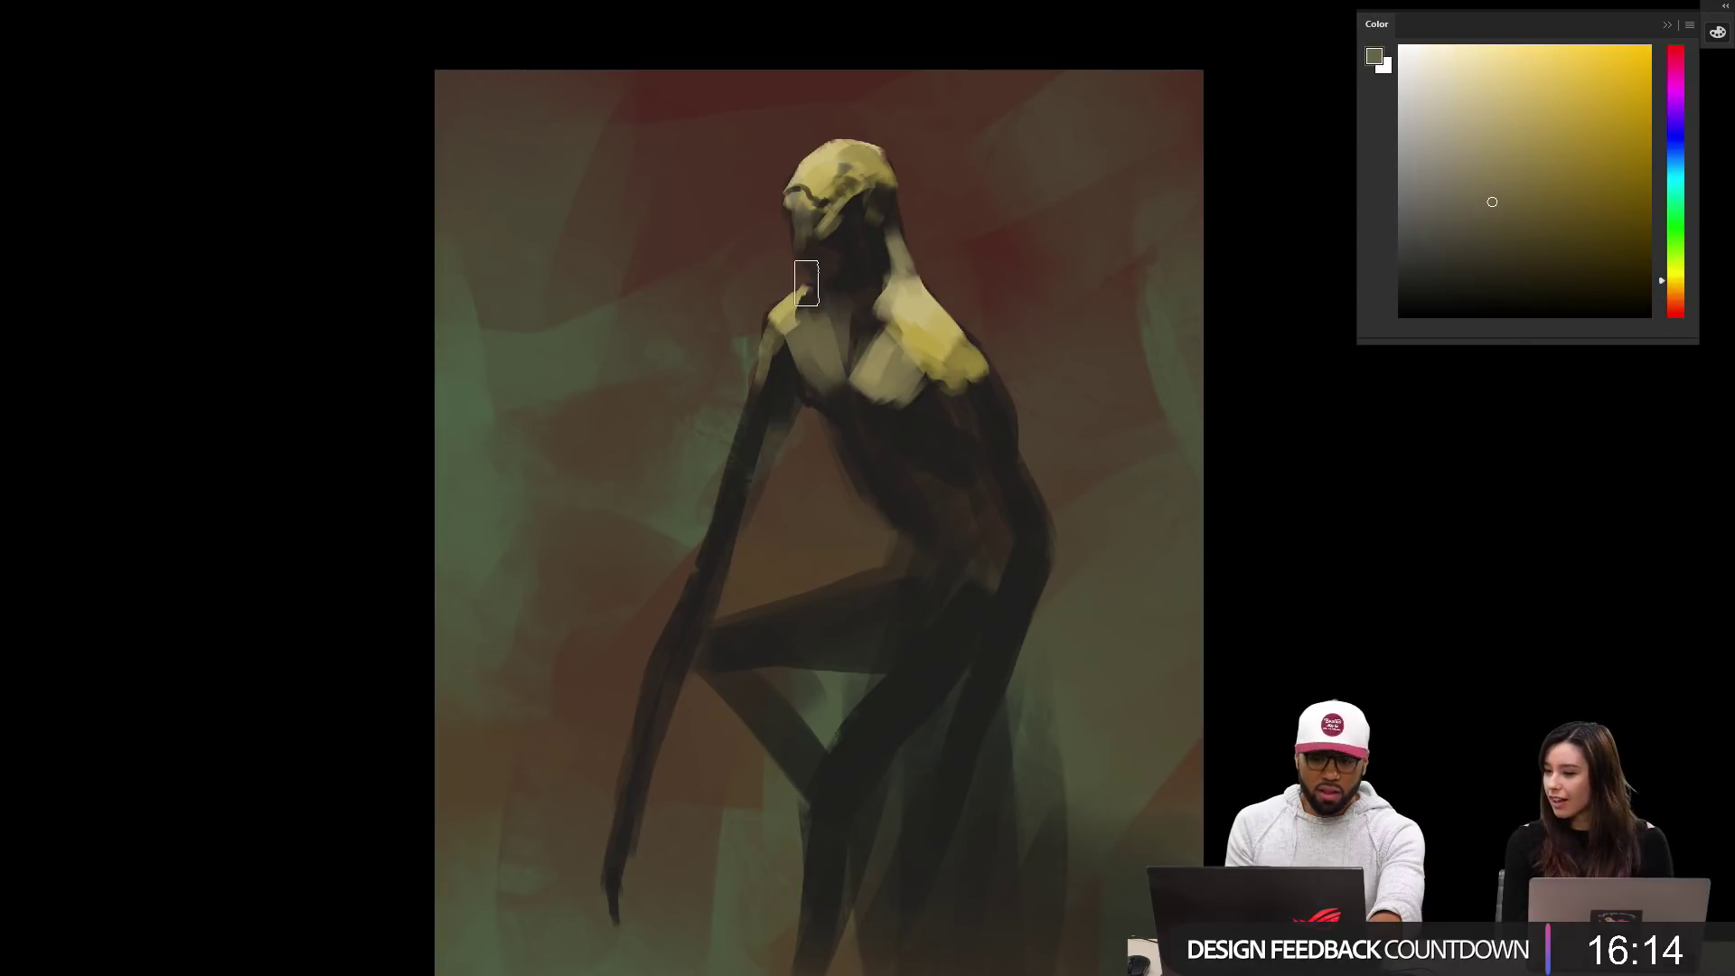
alt+click(860, 325)
alt+click(886, 370)
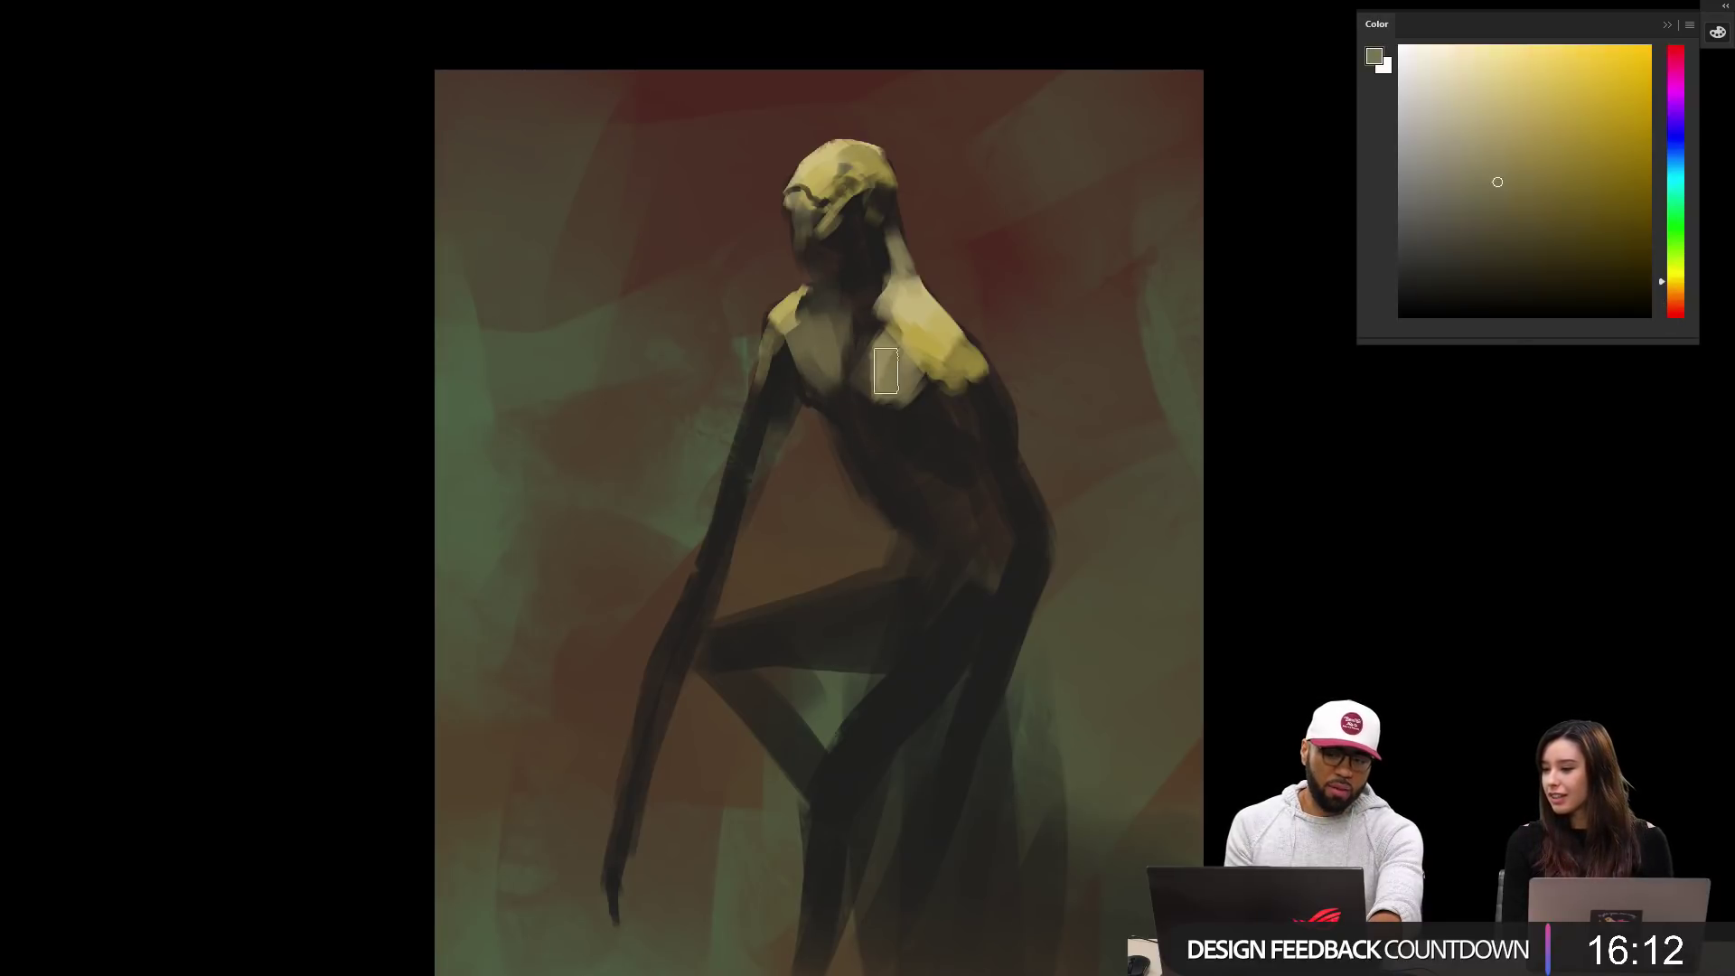
mouse_move(886, 370)
mouse_down()
mouse_move(890, 400)
mouse_move(925, 379)
mouse_move(1039, 380)
mouse_up()
Step: Flip the canvas horizontally and paint sampled yellow tones down the near upper arm and along the side of the ribcage
alt+click(942, 369)
key(ctrl+f)
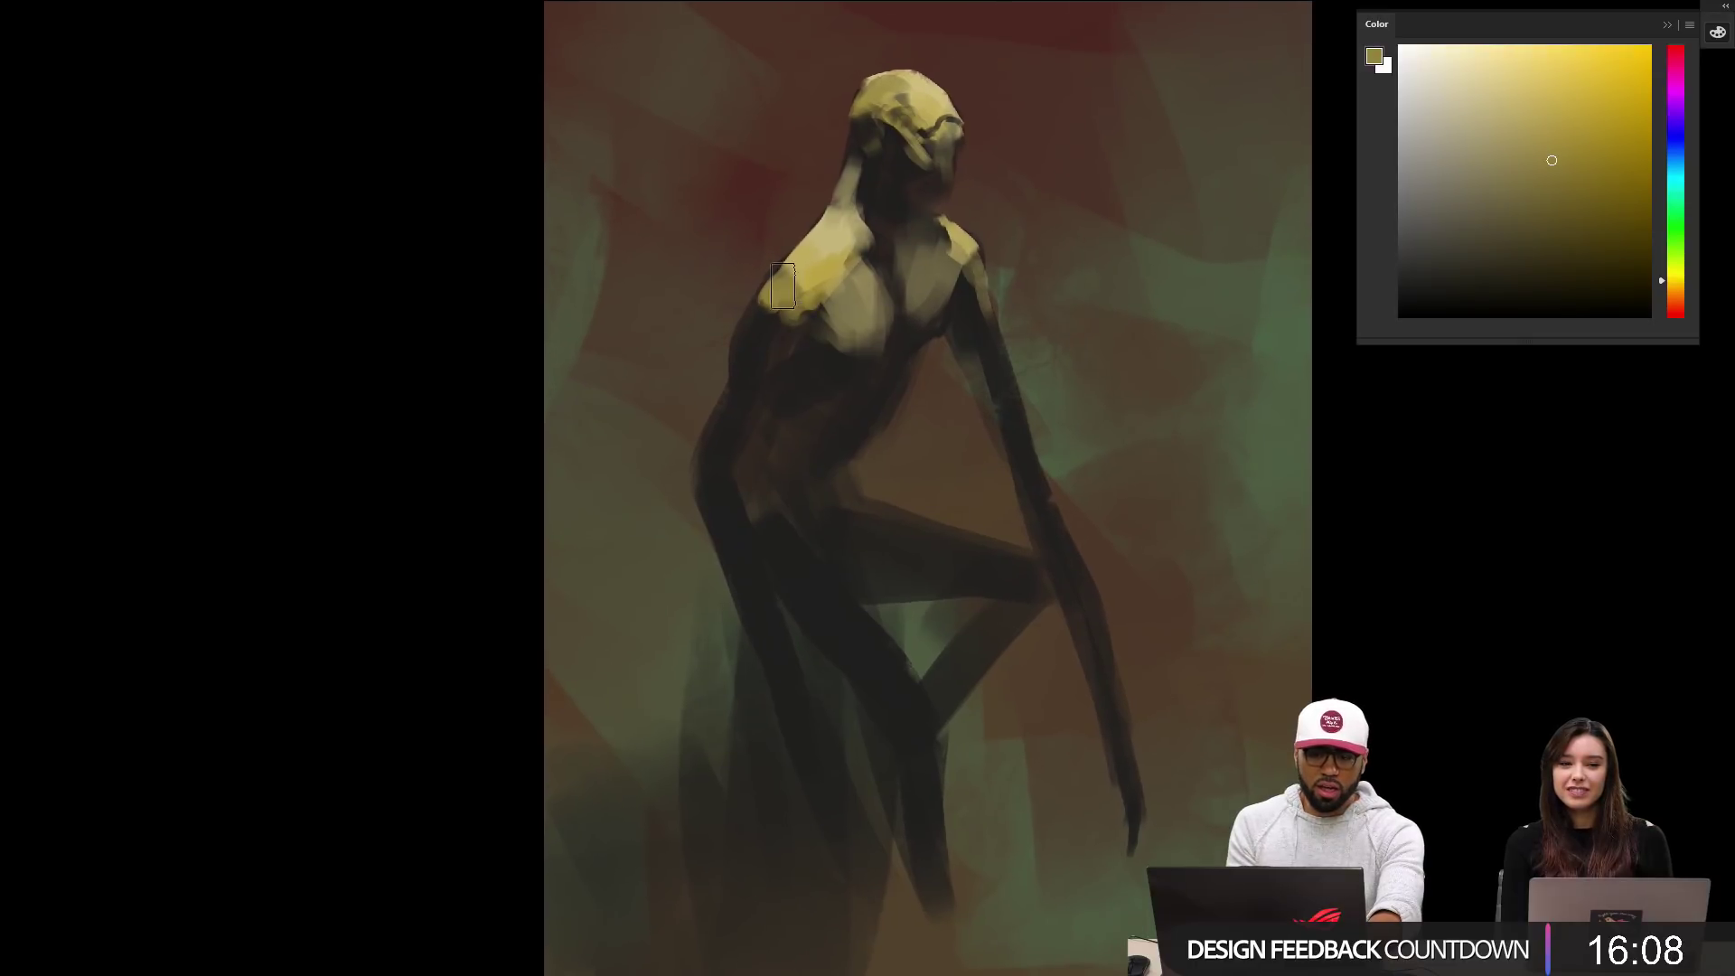
mouse_move(782, 286)
mouse_down()
mouse_move(752, 339)
mouse_move(794, 308)
mouse_move(797, 354)
mouse_move(765, 352)
mouse_move(757, 321)
mouse_move(744, 373)
mouse_move(777, 343)
mouse_move(824, 370)
mouse_move(815, 354)
mouse_move(786, 395)
mouse_move(805, 410)
mouse_move(789, 446)
mouse_move(774, 438)
mouse_move(803, 433)
mouse_move(804, 457)
mouse_move(800, 420)
mouse_move(782, 449)
mouse_move(828, 434)
mouse_up()
alt+click(810, 399)
drag(836, 365, 823, 402)
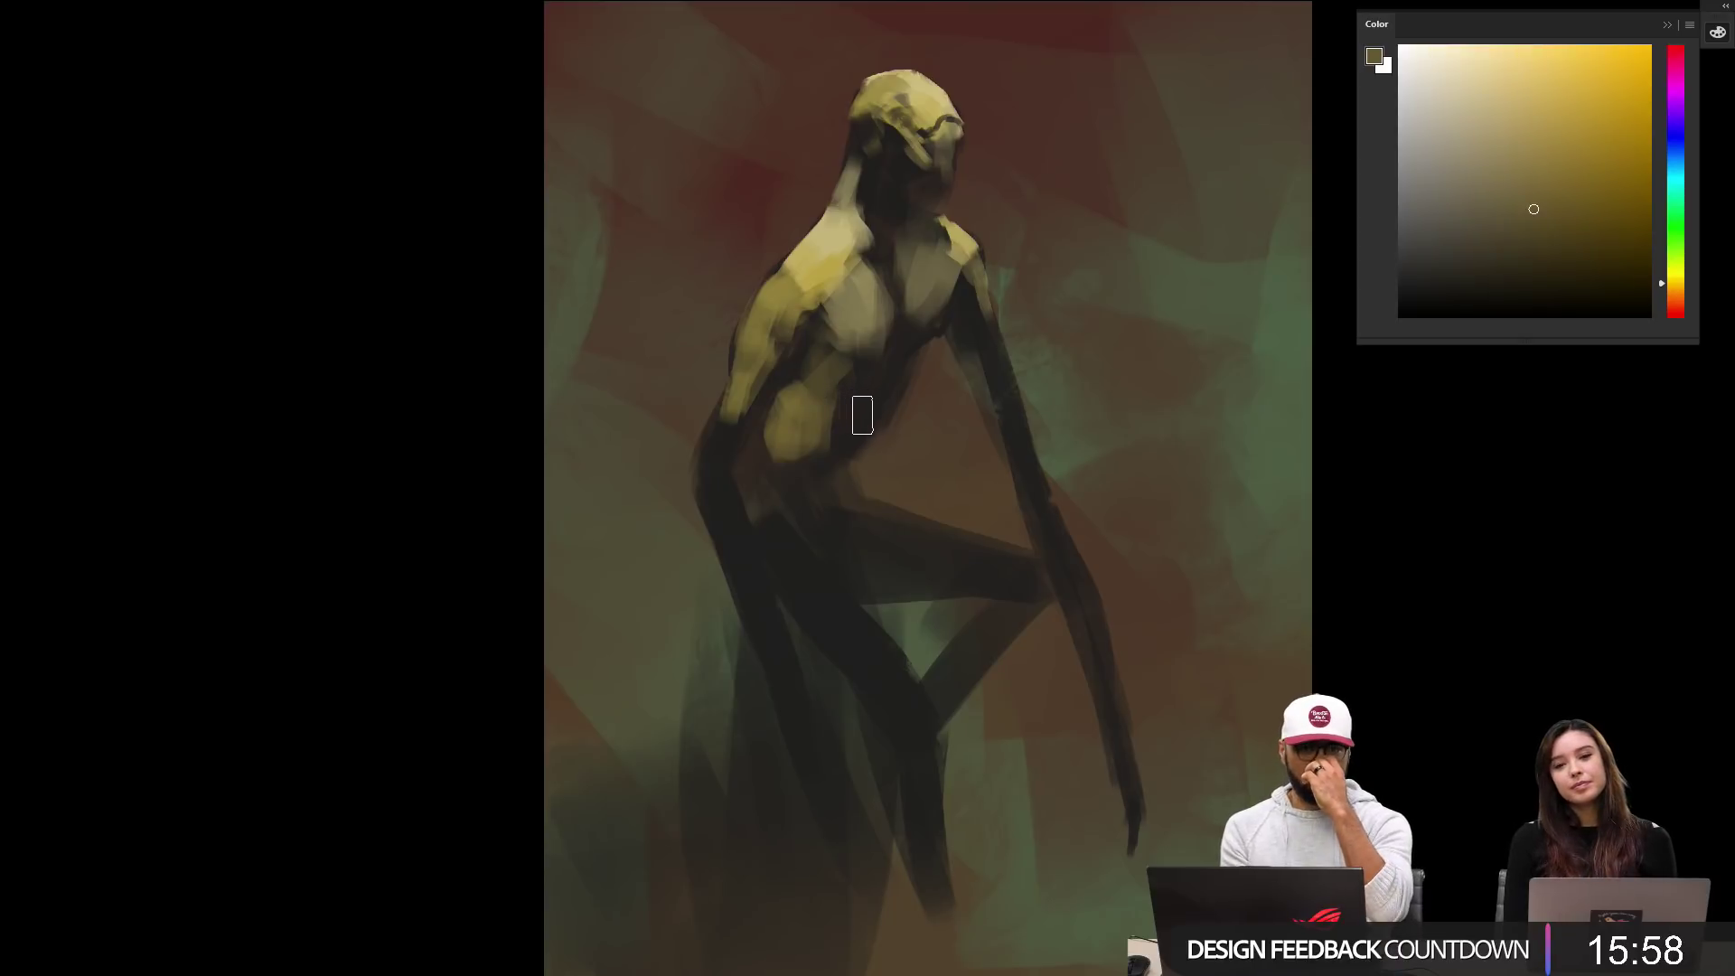
Step: Trim and break up the ribcage's yellow patch with sampled dark brown tones, and enlarge the brush
alt+click(768, 406)
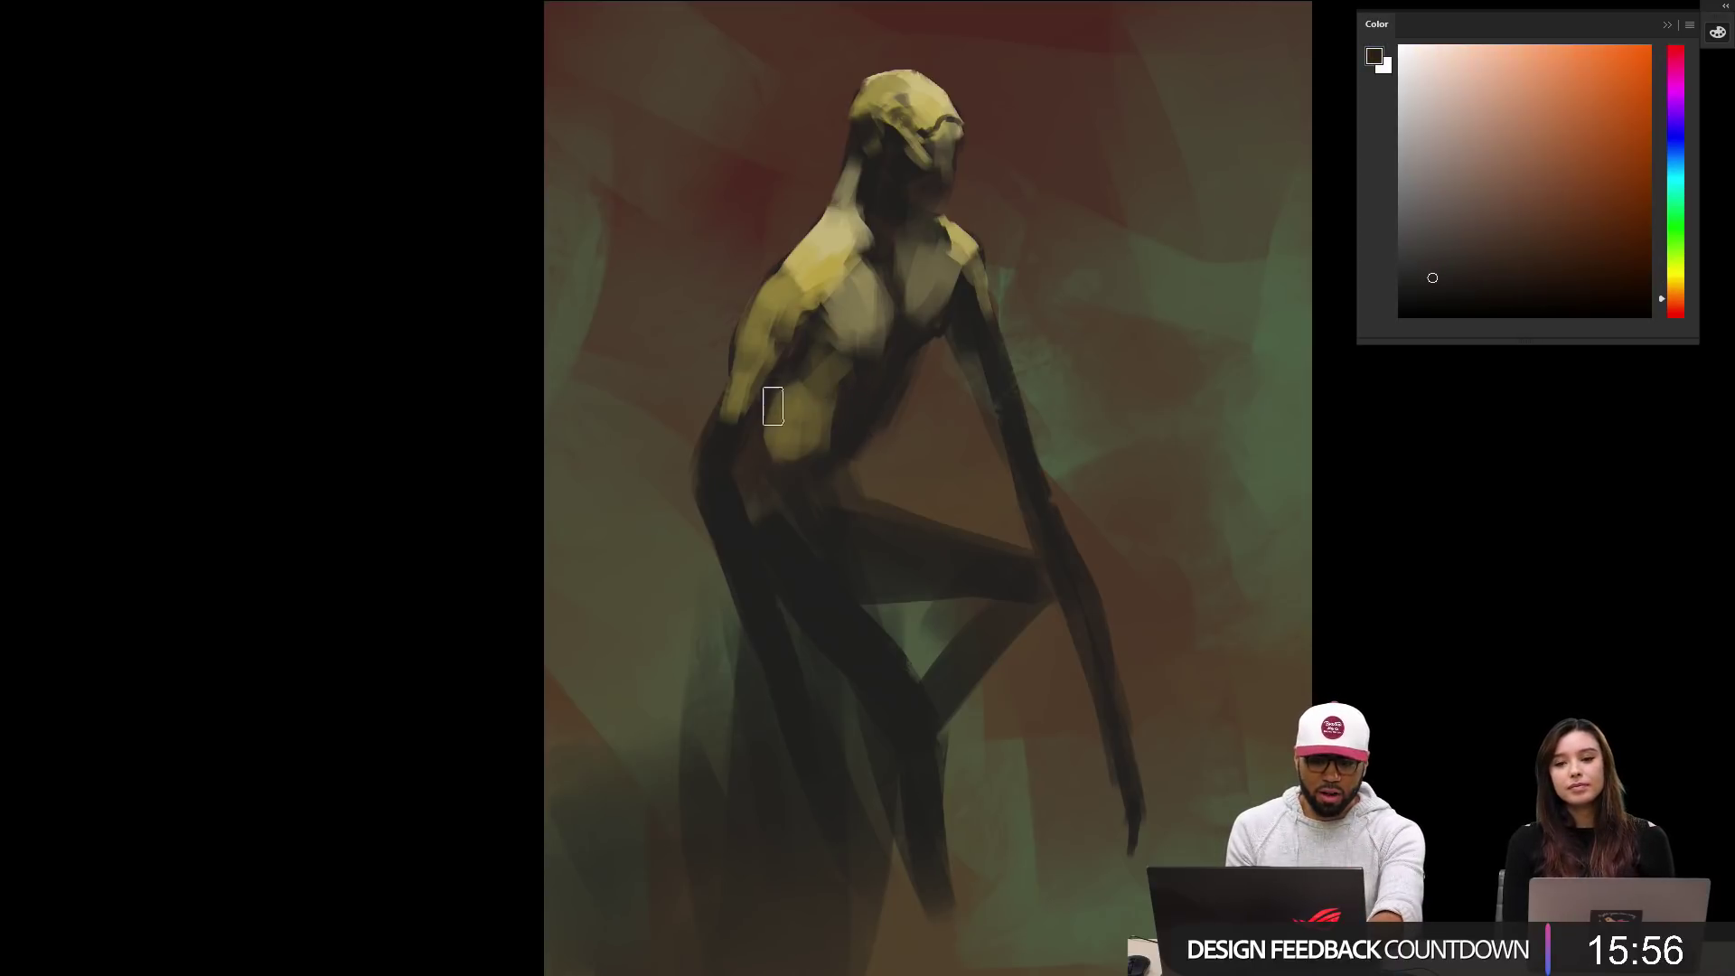
mouse_move(773, 406)
mouse_down()
mouse_move(786, 386)
mouse_move(773, 415)
mouse_up()
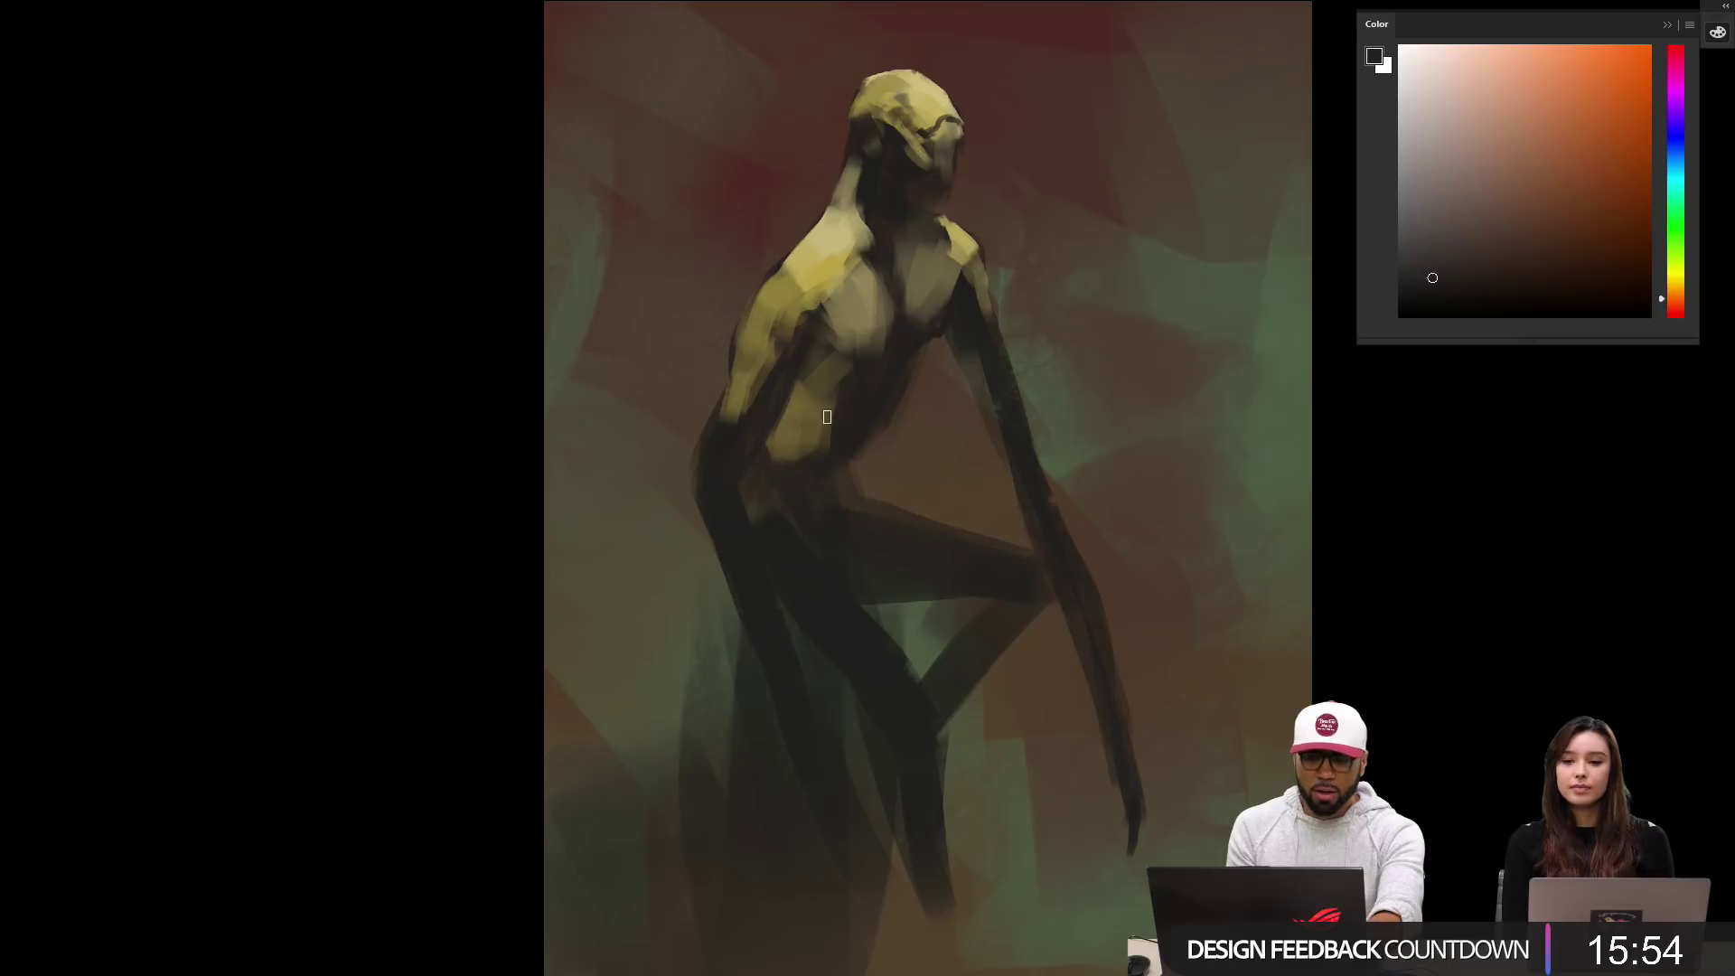
alt+click(806, 370)
key(bracketright)
key(bracketright)
key(bracketright)
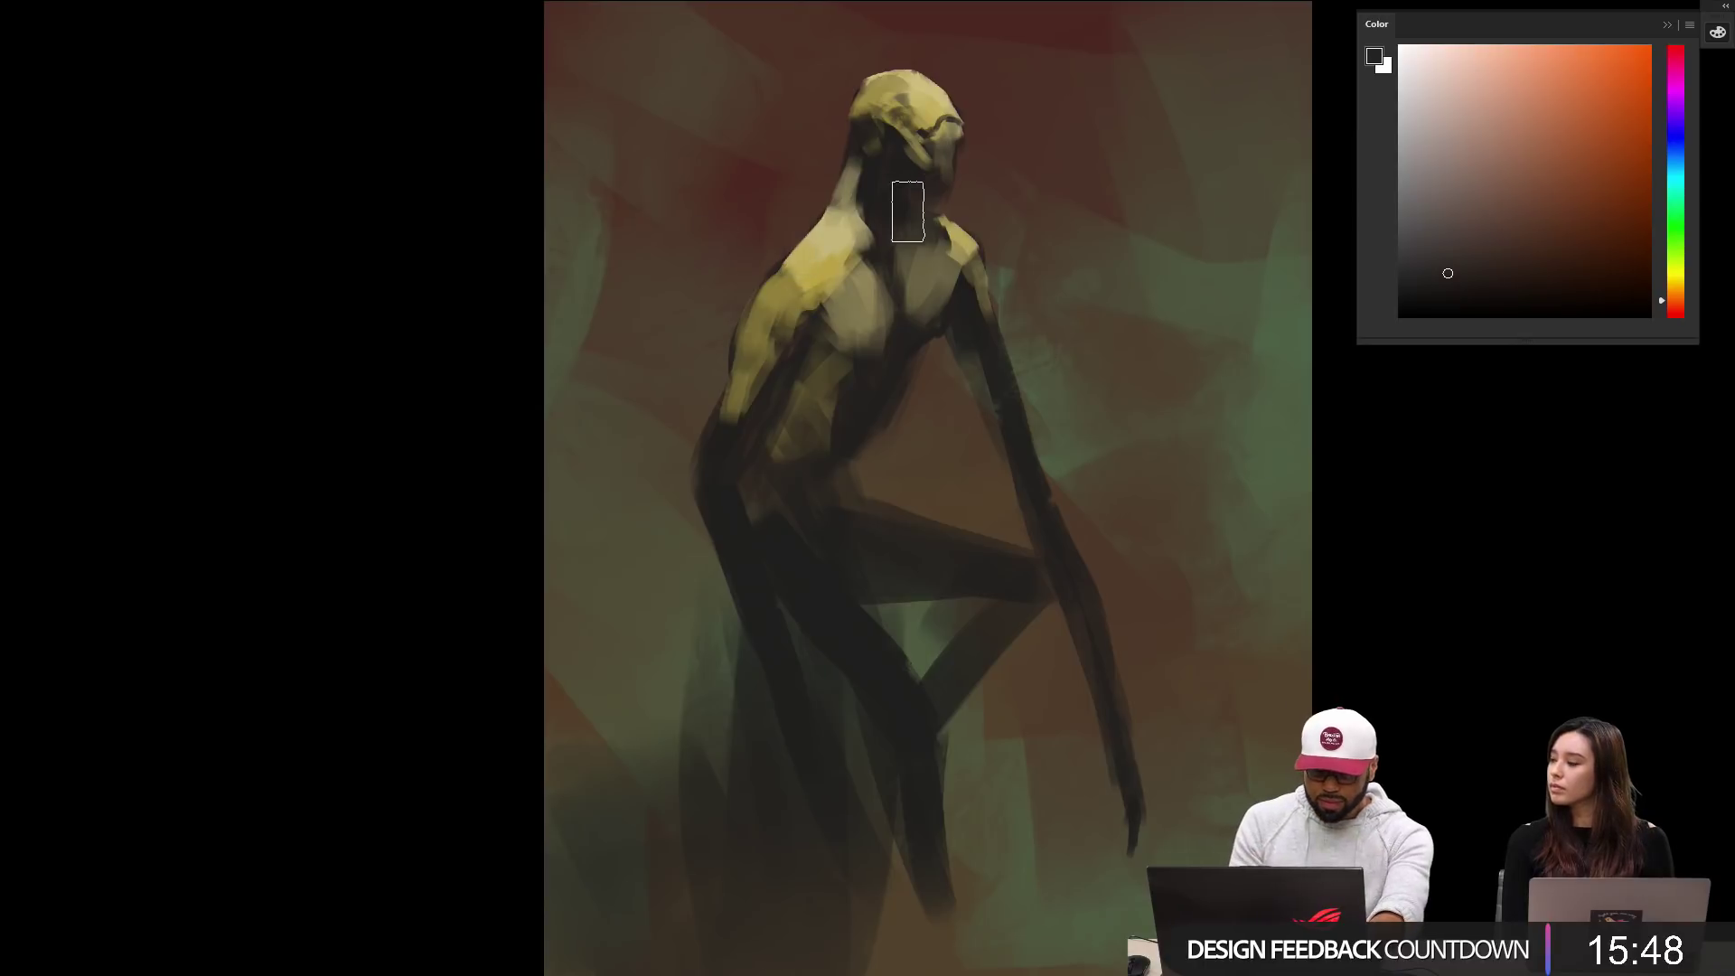
Step: Sample colours from the neck and repaint the figure's dark lower face and neck in muted olive grey
alt+click(869, 204)
key(bracketleft)
alt+click(854, 225)
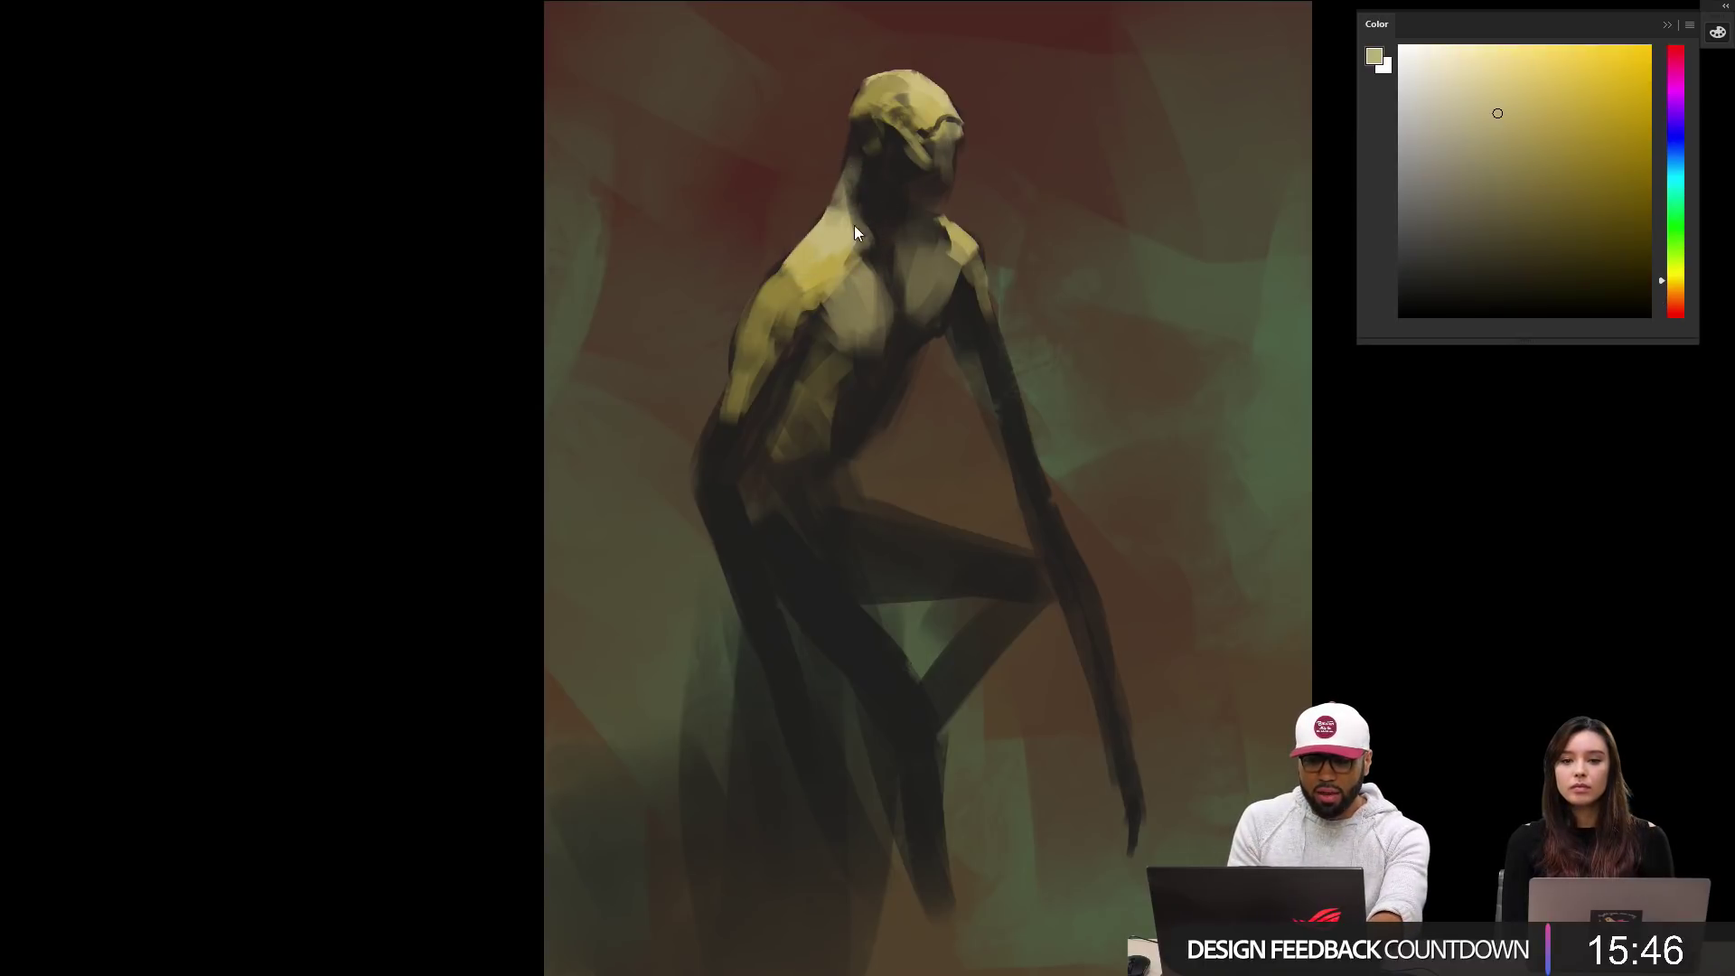
mouse_move(867, 141)
mouse_down()
mouse_move(869, 182)
mouse_move(924, 208)
mouse_move(907, 154)
mouse_move(933, 221)
mouse_up()
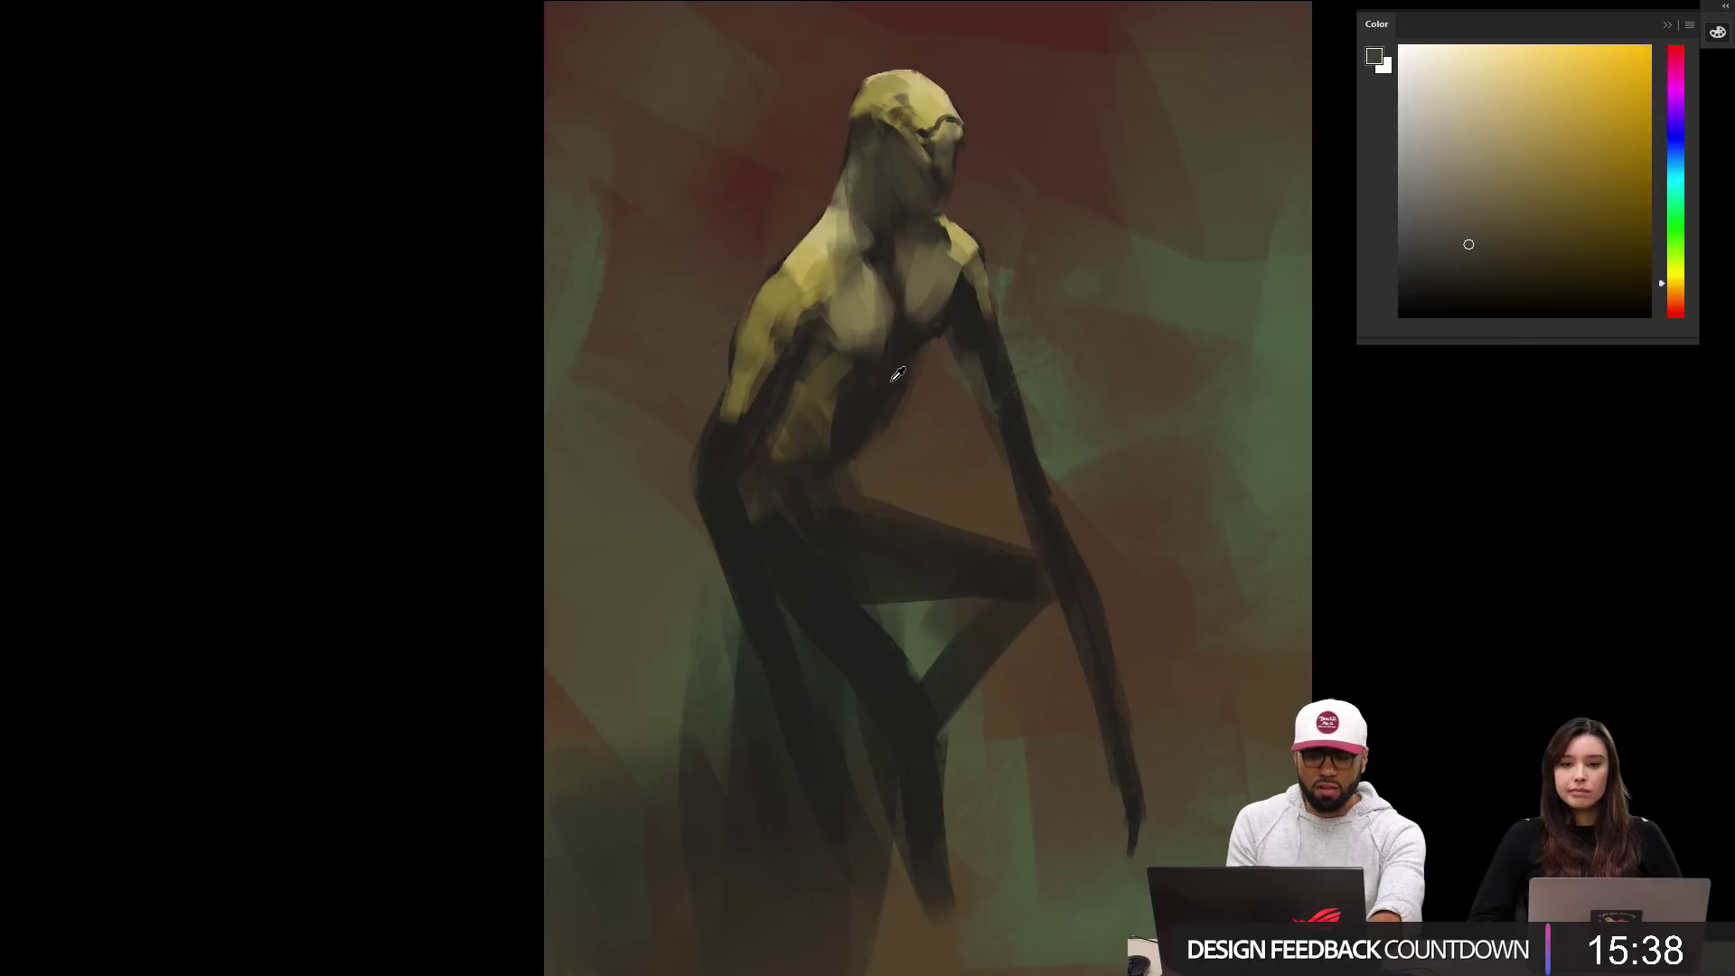
Step: Draw dark contours beneath the chest muscles, and soften the centre of the chest with a sampled grey-olive
alt+click(818, 326)
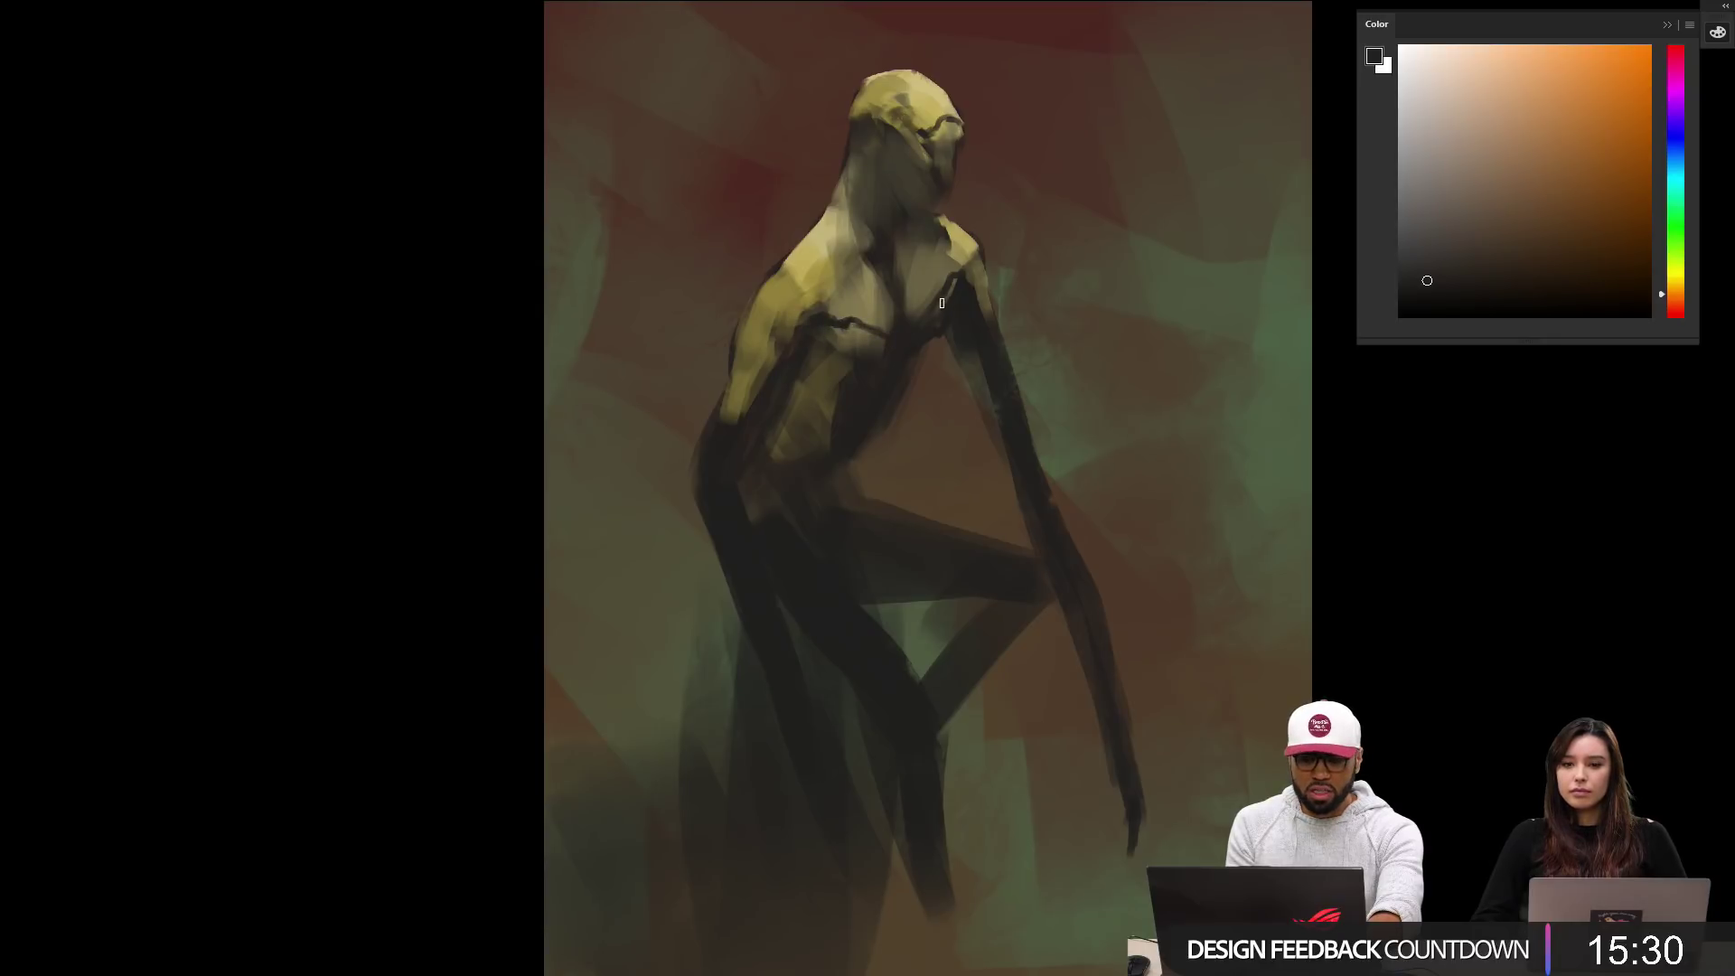
alt+click(880, 300)
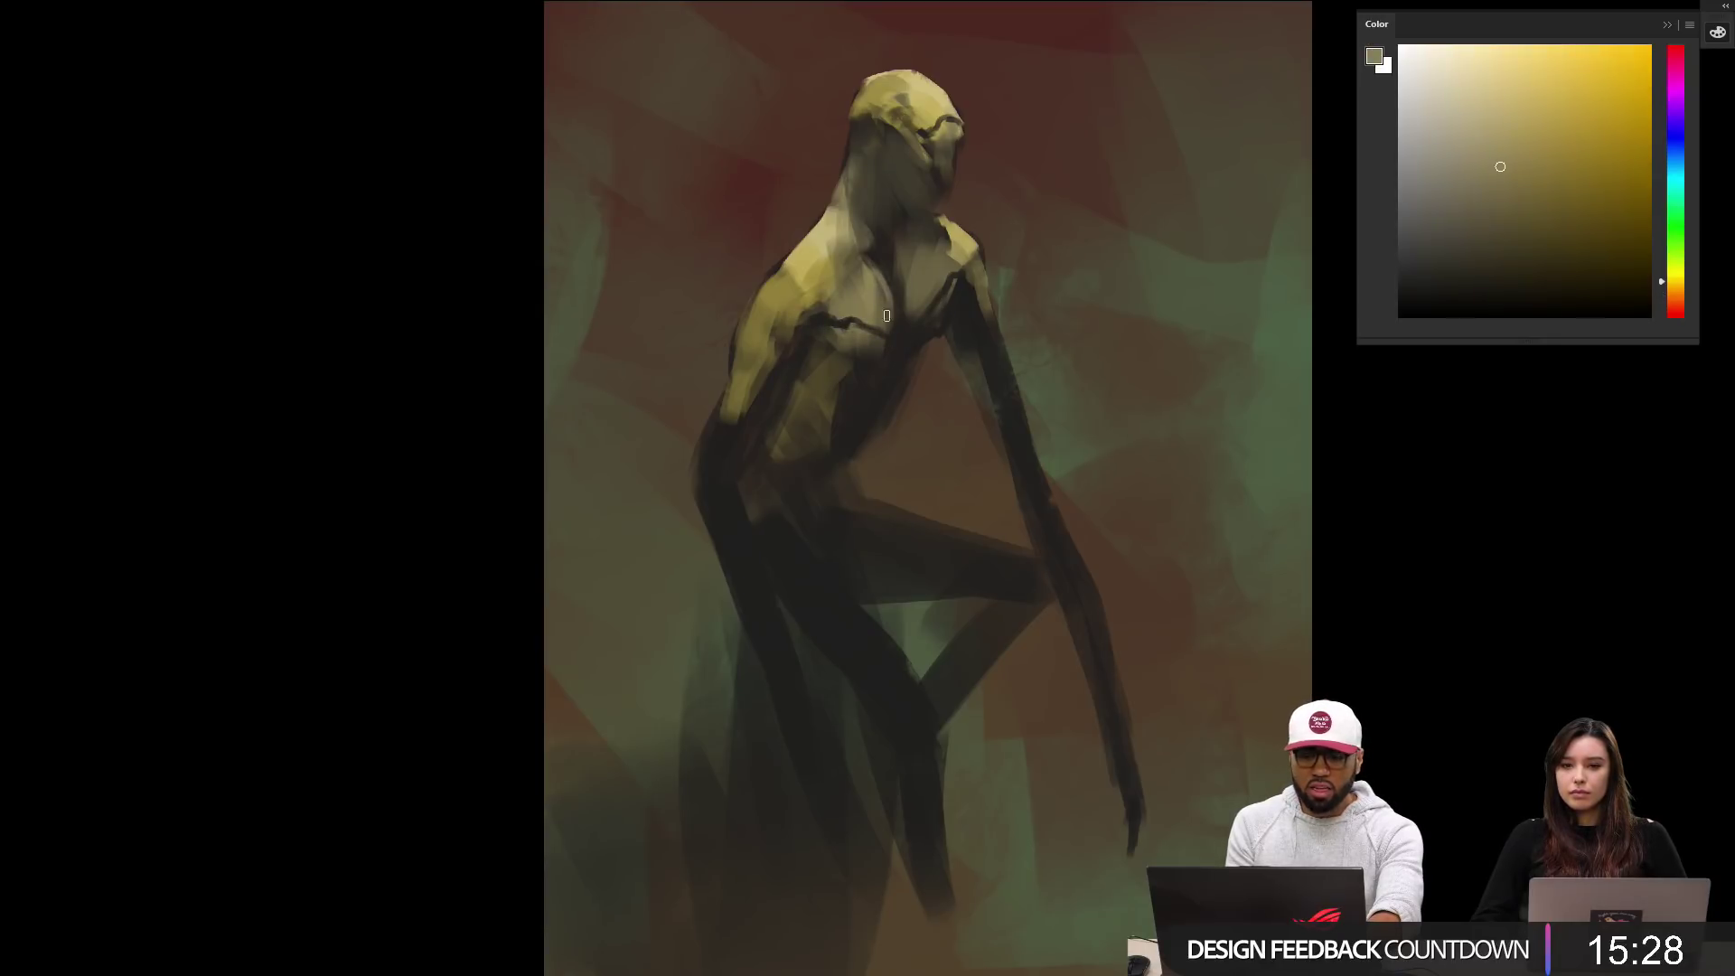
mouse_move(881, 273)
mouse_down()
mouse_move(872, 260)
mouse_move(875, 309)
mouse_up()
Step: Choose a saturated yellow and paint it over the near thigh and both forearms
alt+click(841, 235)
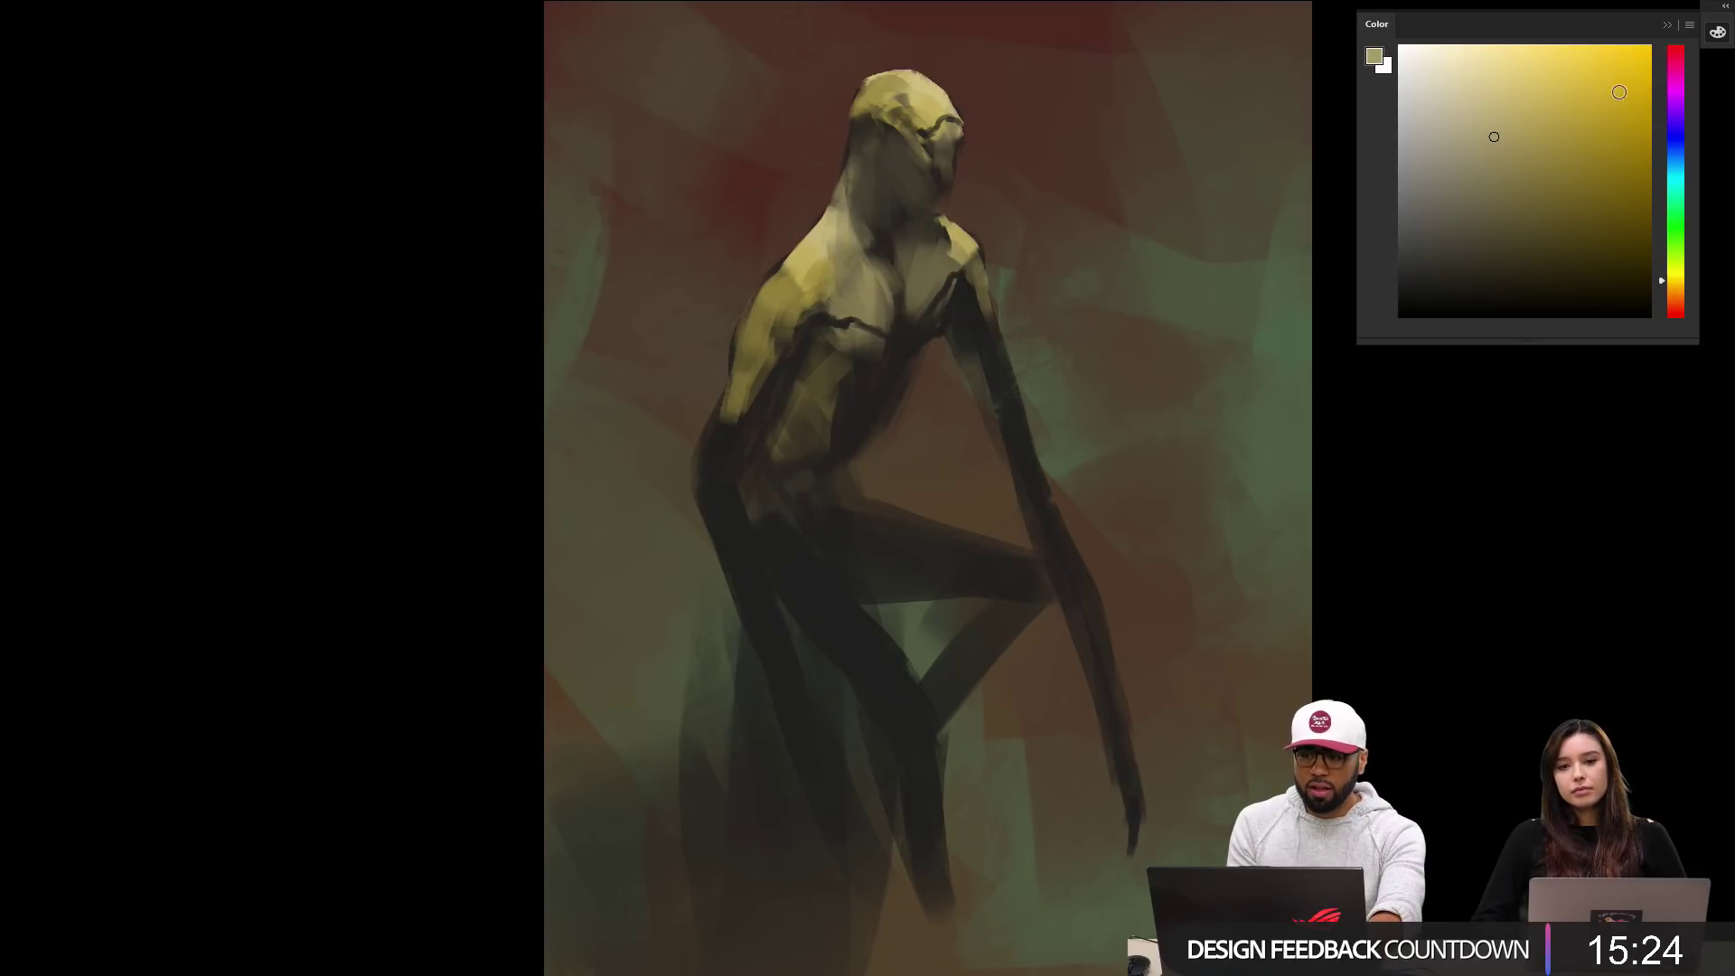
drag(1621, 75, 1618, 73)
mouse_move(766, 462)
mouse_down()
mouse_move(802, 504)
mouse_move(812, 561)
mouse_move(786, 555)
mouse_move(865, 632)
mouse_move(812, 558)
mouse_move(917, 709)
mouse_up()
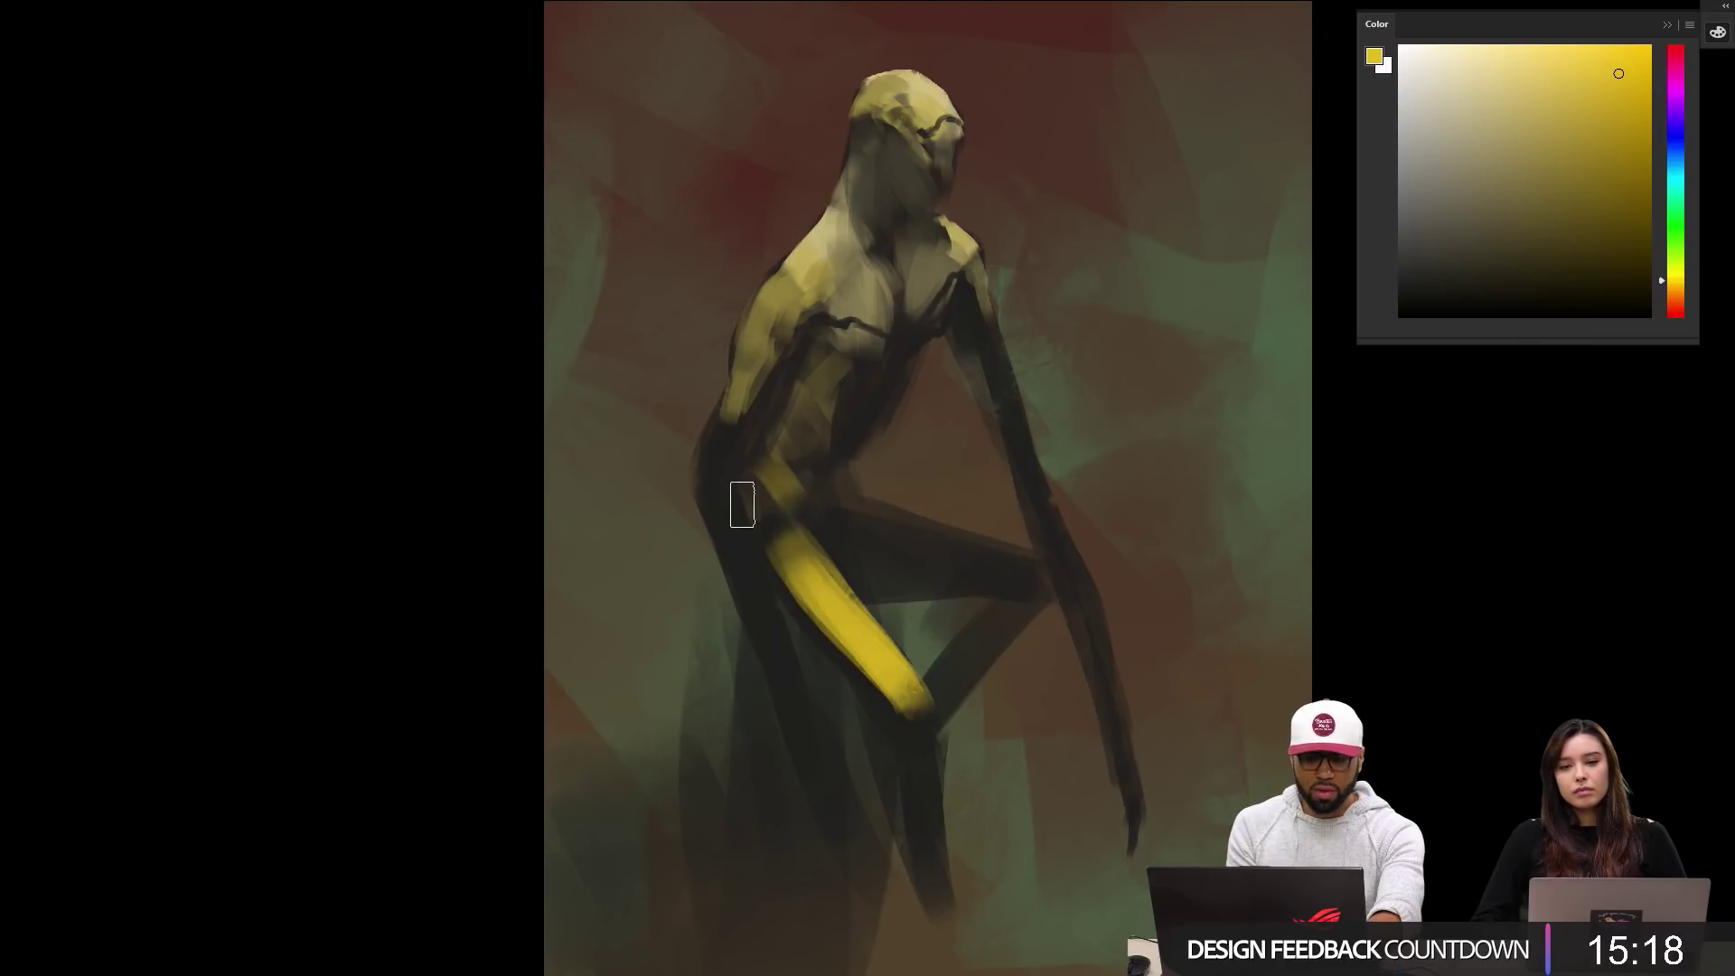
mouse_move(721, 485)
mouse_down()
mouse_move(742, 421)
mouse_move(707, 518)
mouse_move(737, 580)
mouse_move(711, 472)
mouse_move(840, 804)
mouse_up()
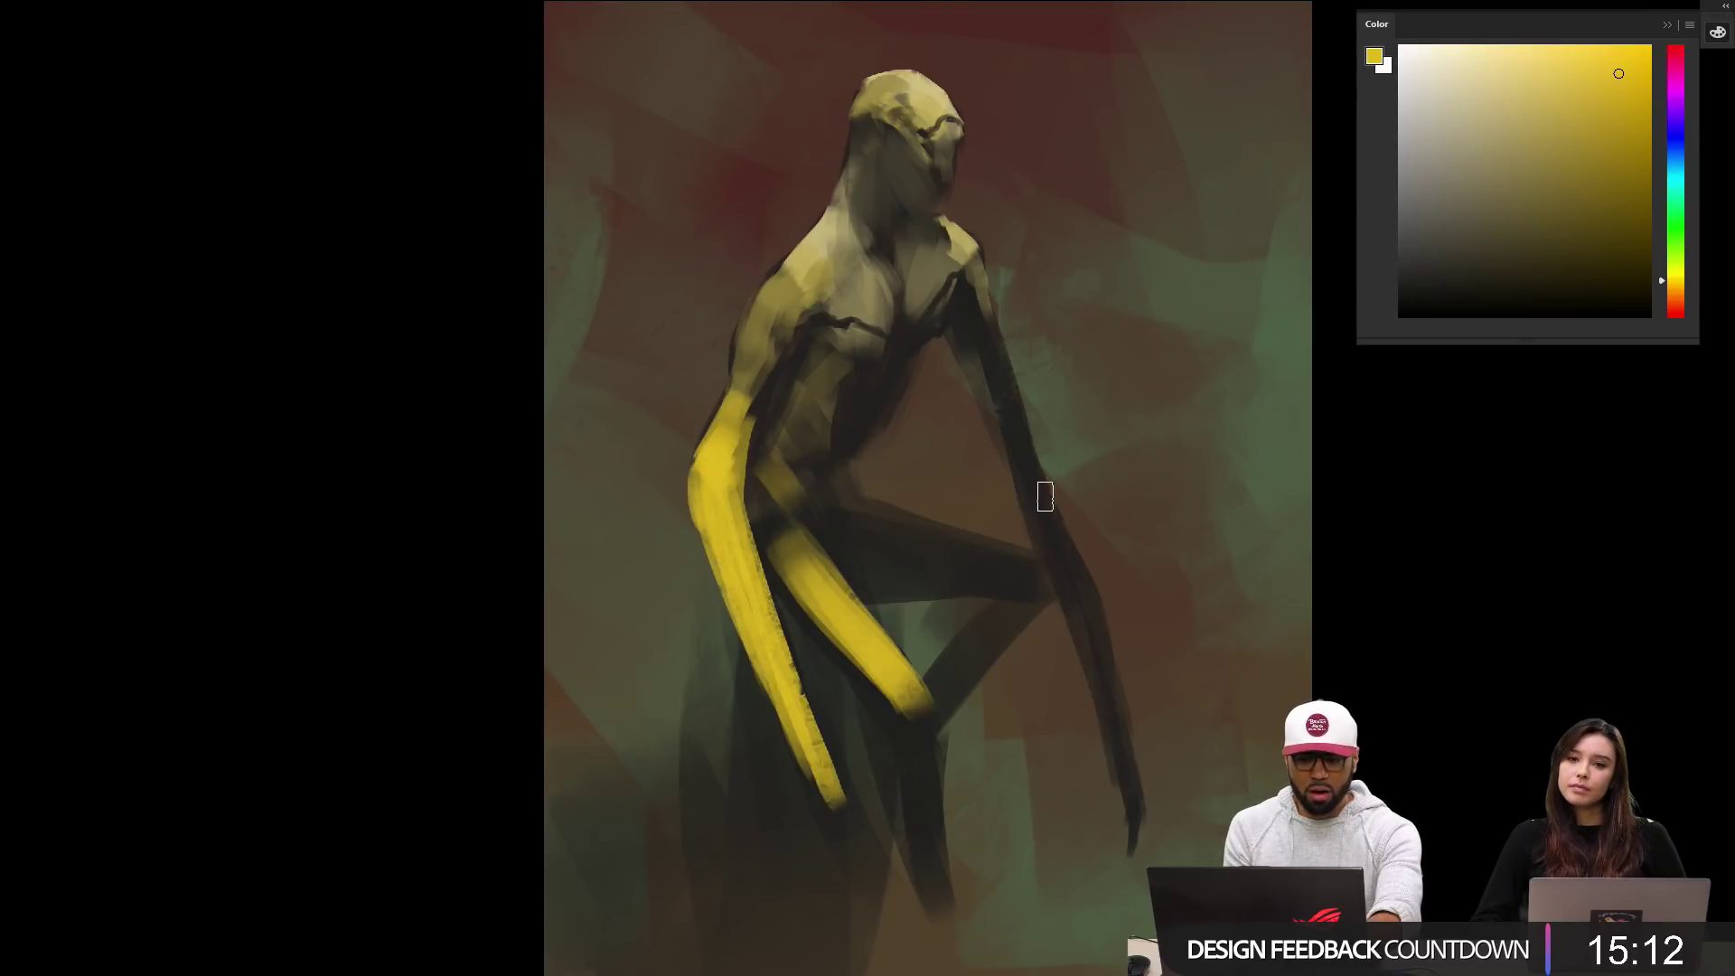
mouse_move(1046, 496)
mouse_down()
mouse_move(1026, 447)
mouse_move(1113, 677)
mouse_move(1155, 843)
mouse_move(1145, 877)
mouse_up()
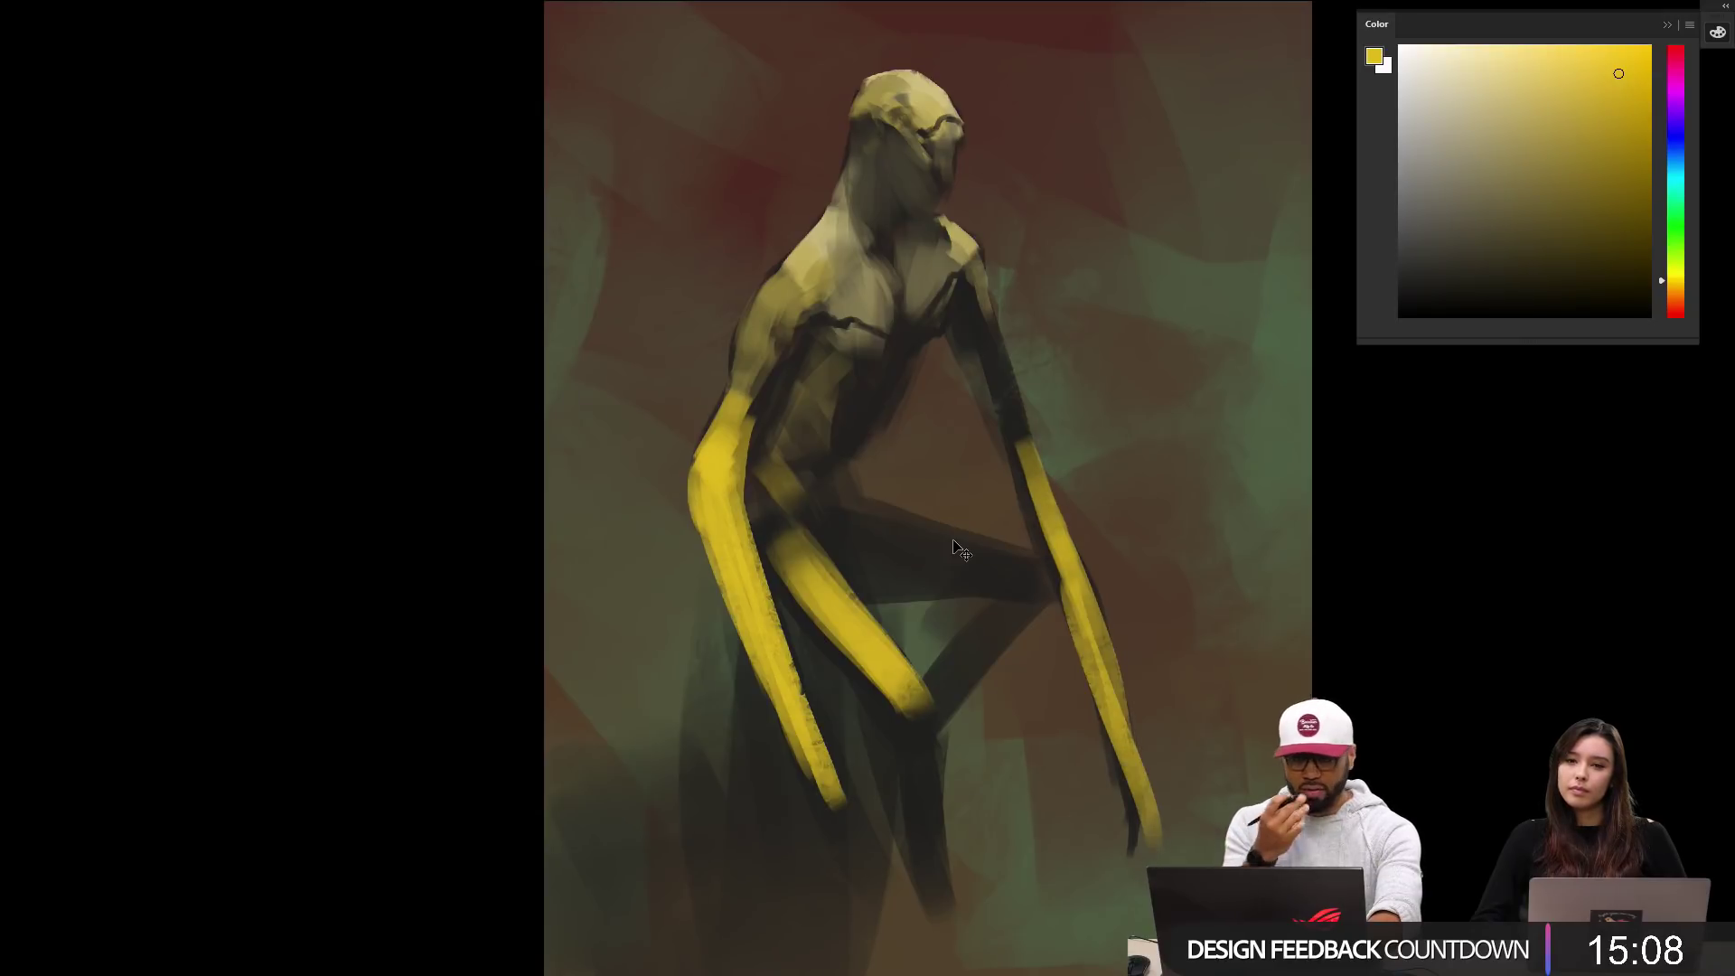
Step: Flip the canvas horizontally and broaden the far upper arm with a sampled dark tone
key(ctrl+f)
drag(830, 571, 756, 551)
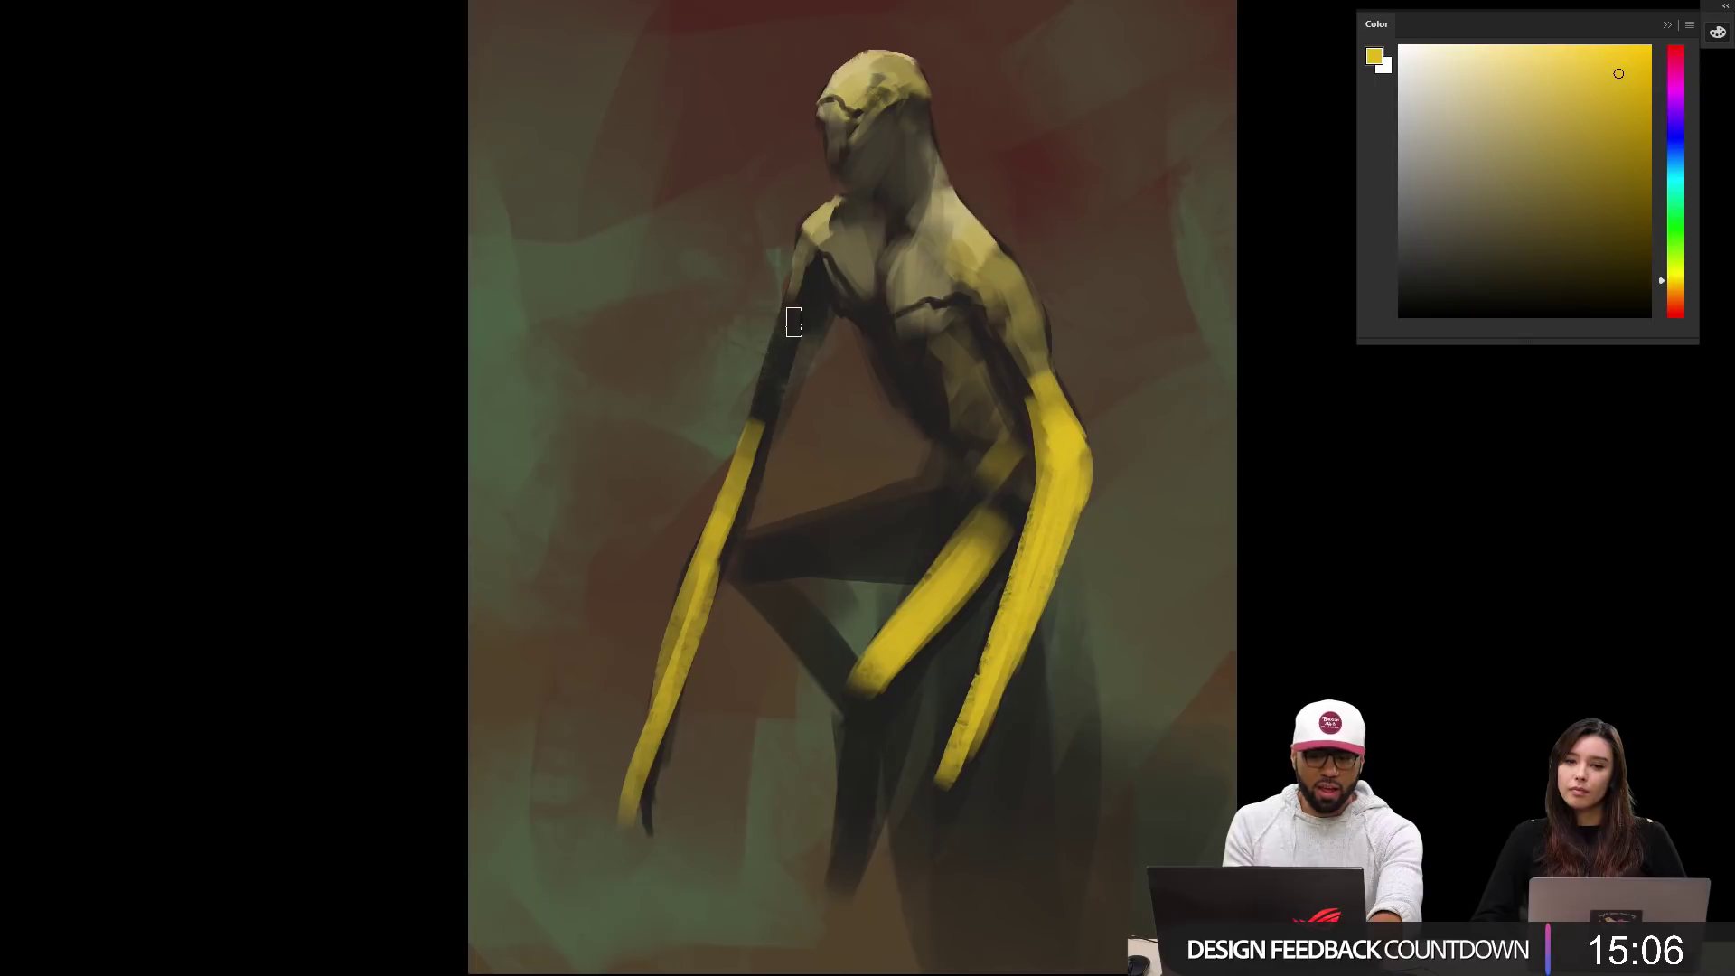
alt+click(793, 342)
drag(792, 351, 797, 392)
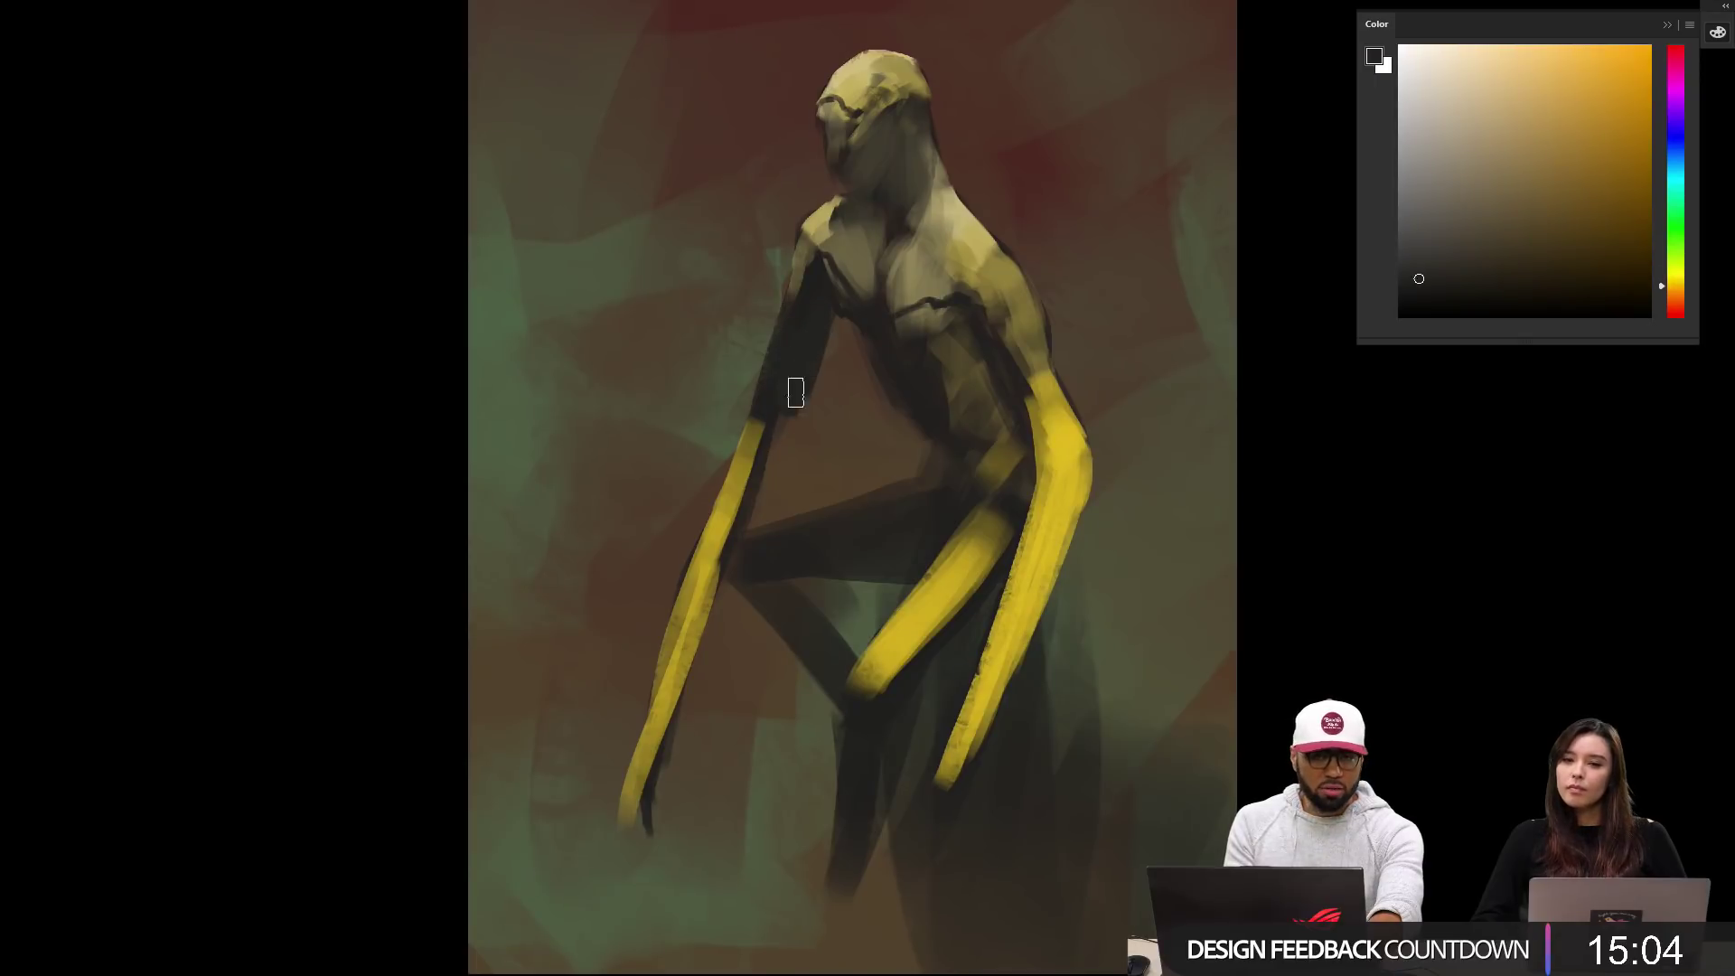
Step: Mix a cool blue-grey from the chest colour and tint the far side of the chest with it
alt+click(863, 231)
click(1671, 168)
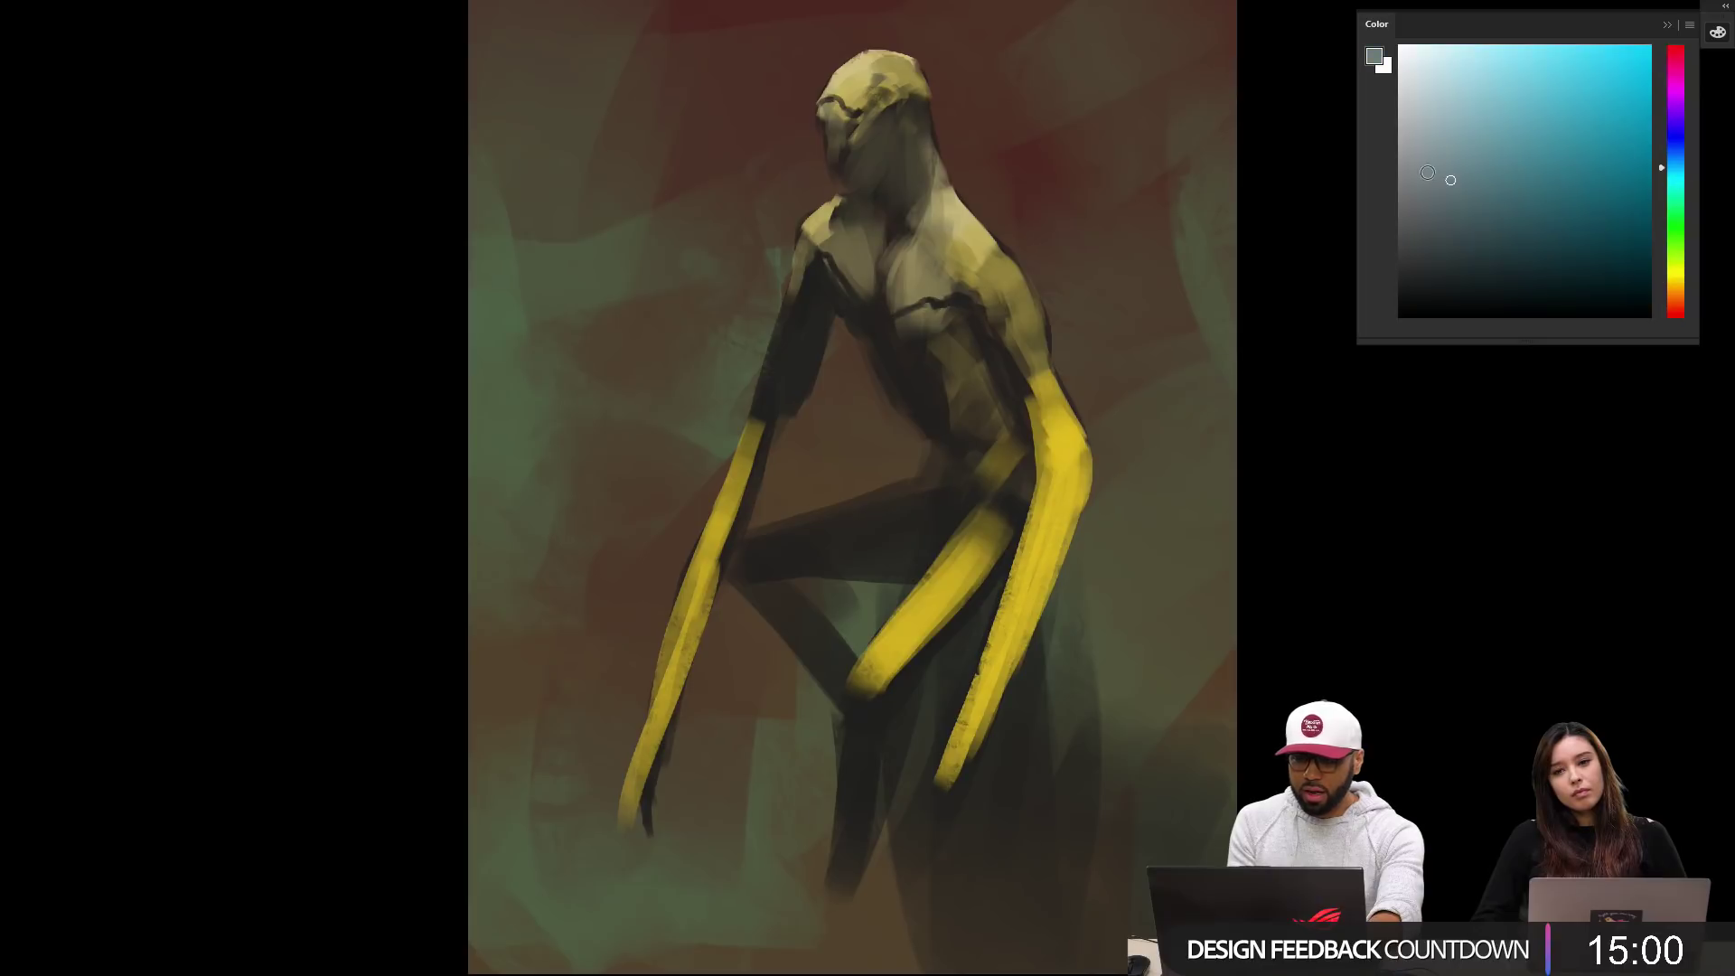
alt+click(852, 251)
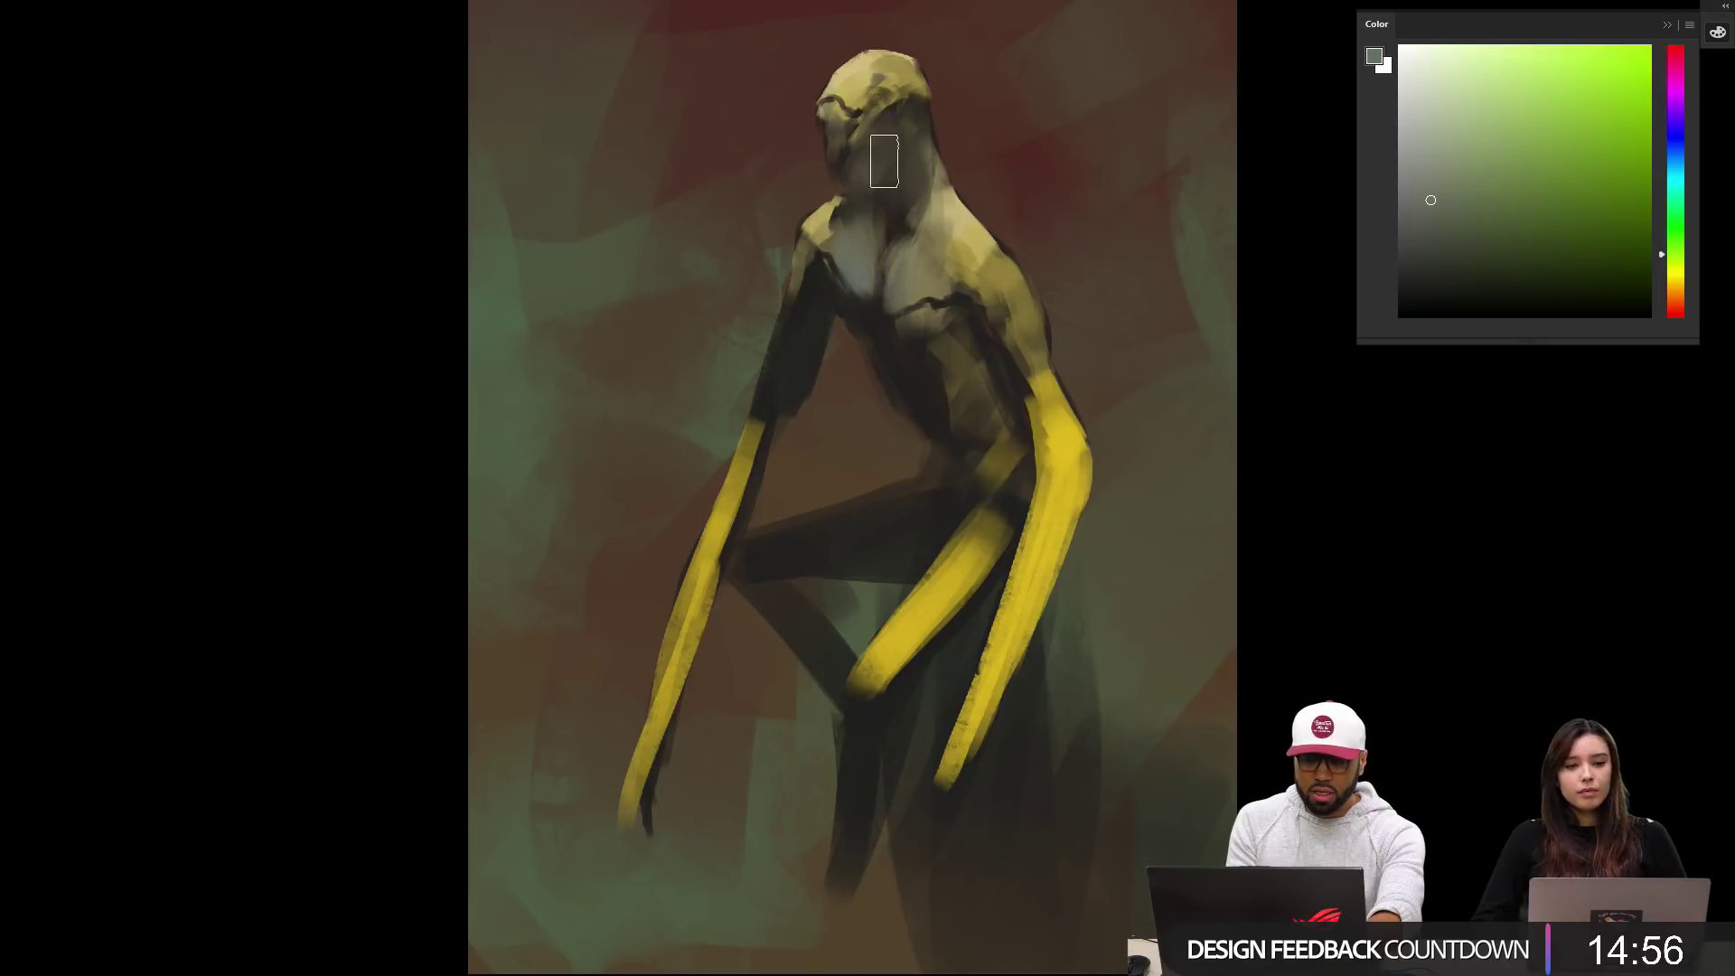
Step: Flip the canvas back and glaze grey over the near shoulder, abdomen and far thigh
key(ctrl+shift+h)
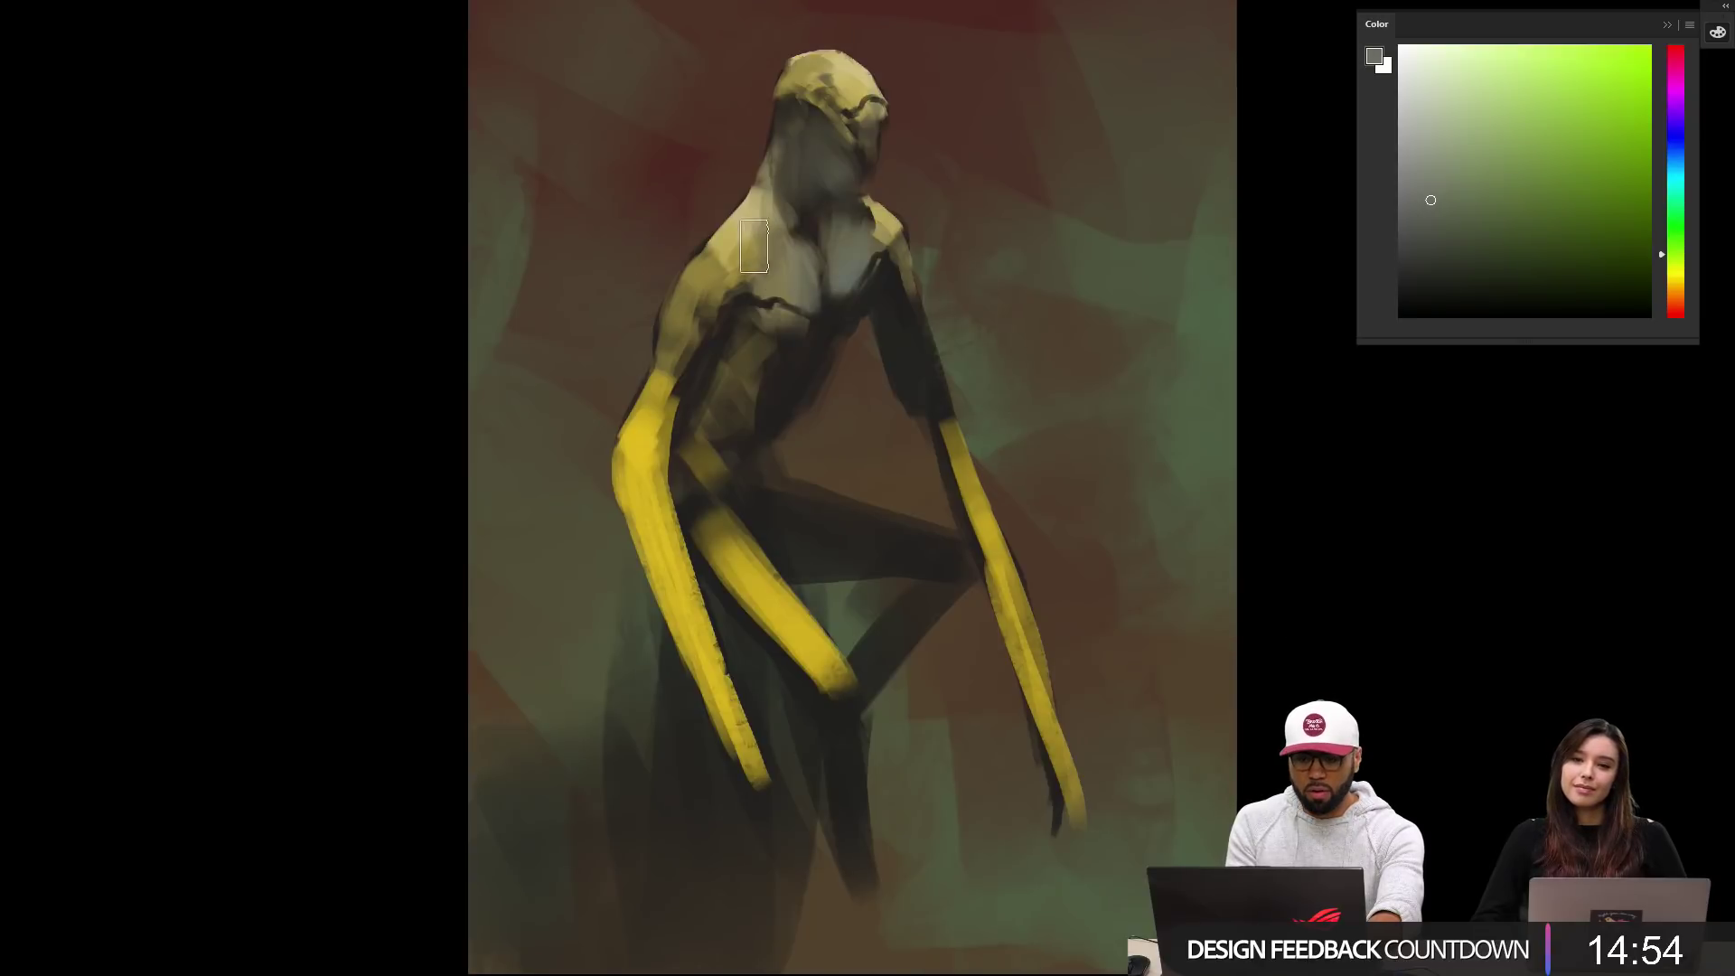
drag(757, 217, 739, 264)
mouse_move(710, 346)
mouse_down()
mouse_move(714, 299)
mouse_move(788, 350)
mouse_move(773, 401)
mouse_move(801, 366)
mouse_up()
alt+click(779, 395)
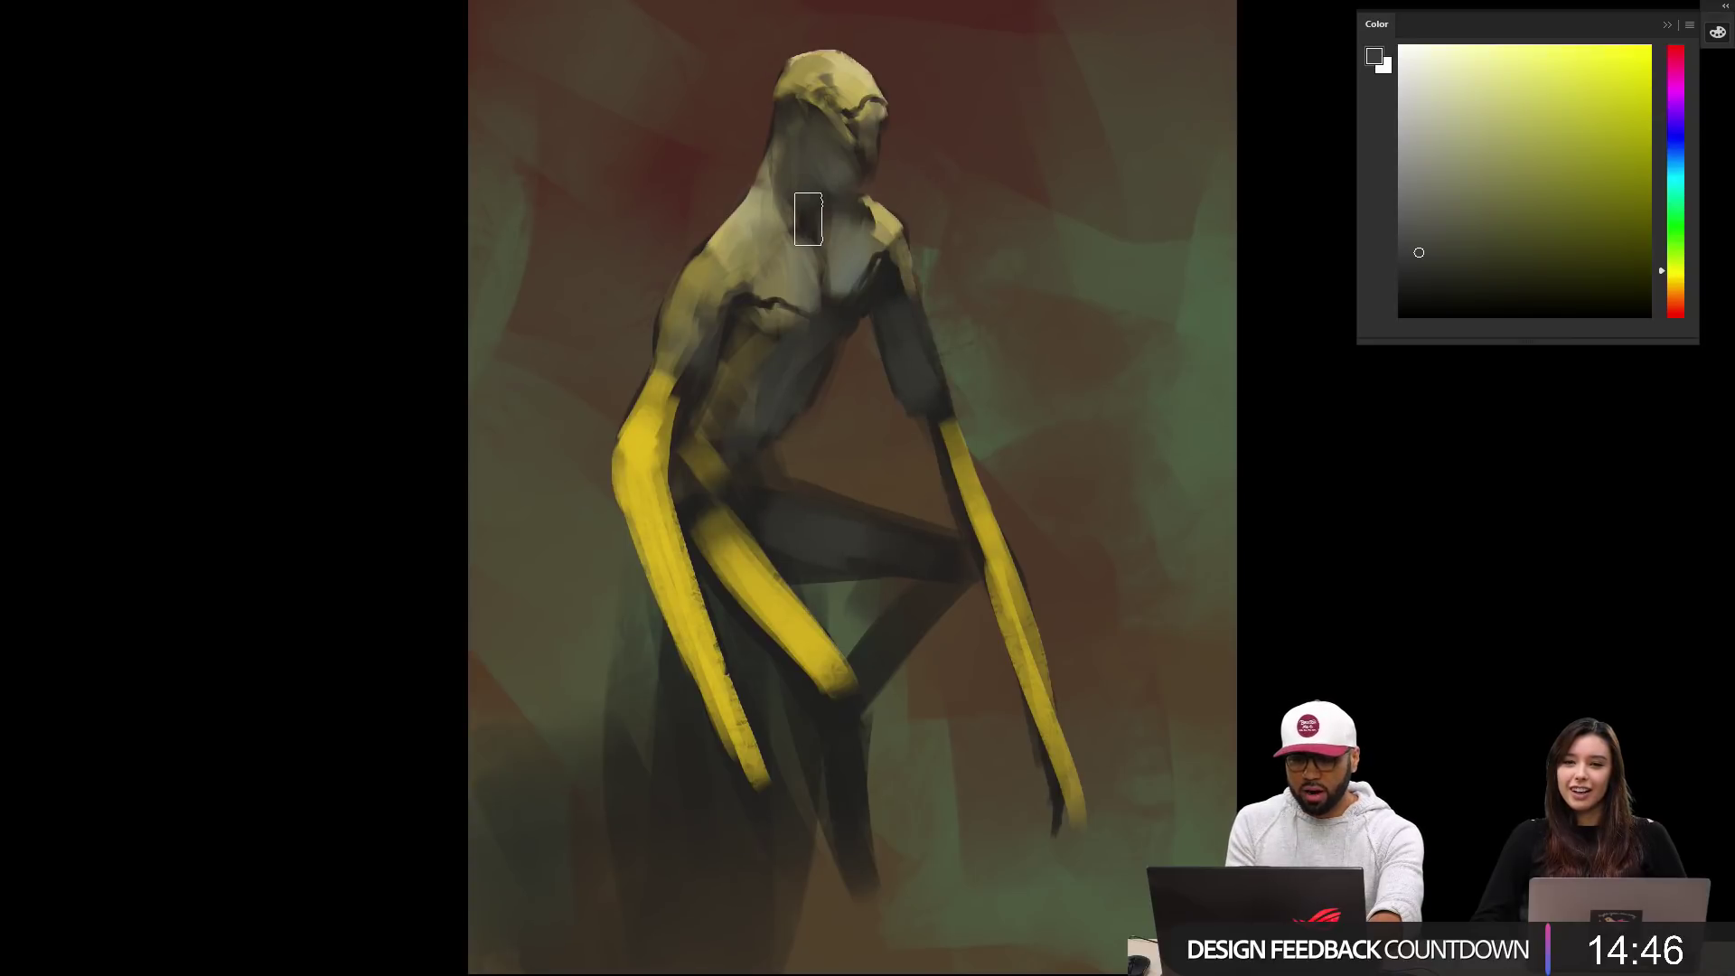
Step: Paint dark marks and pale yellow highlights around the ear area at the back of the head
alt+click(826, 110)
alt+click(815, 99)
drag(798, 94, 806, 89)
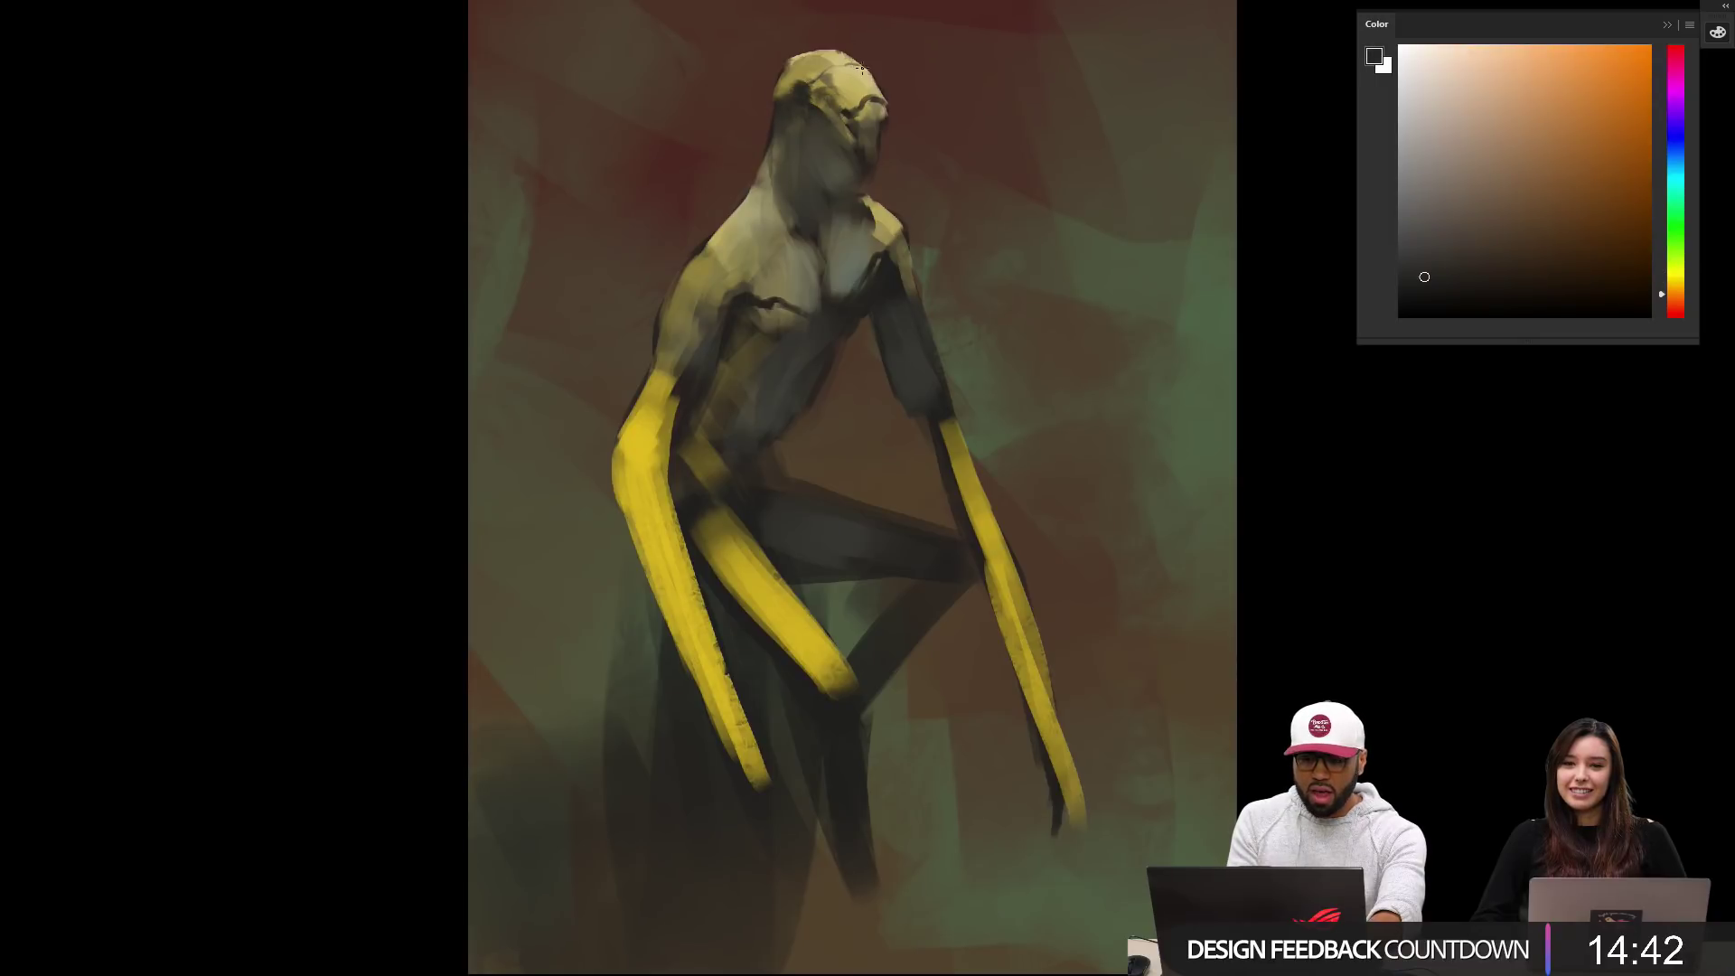
alt+click(811, 116)
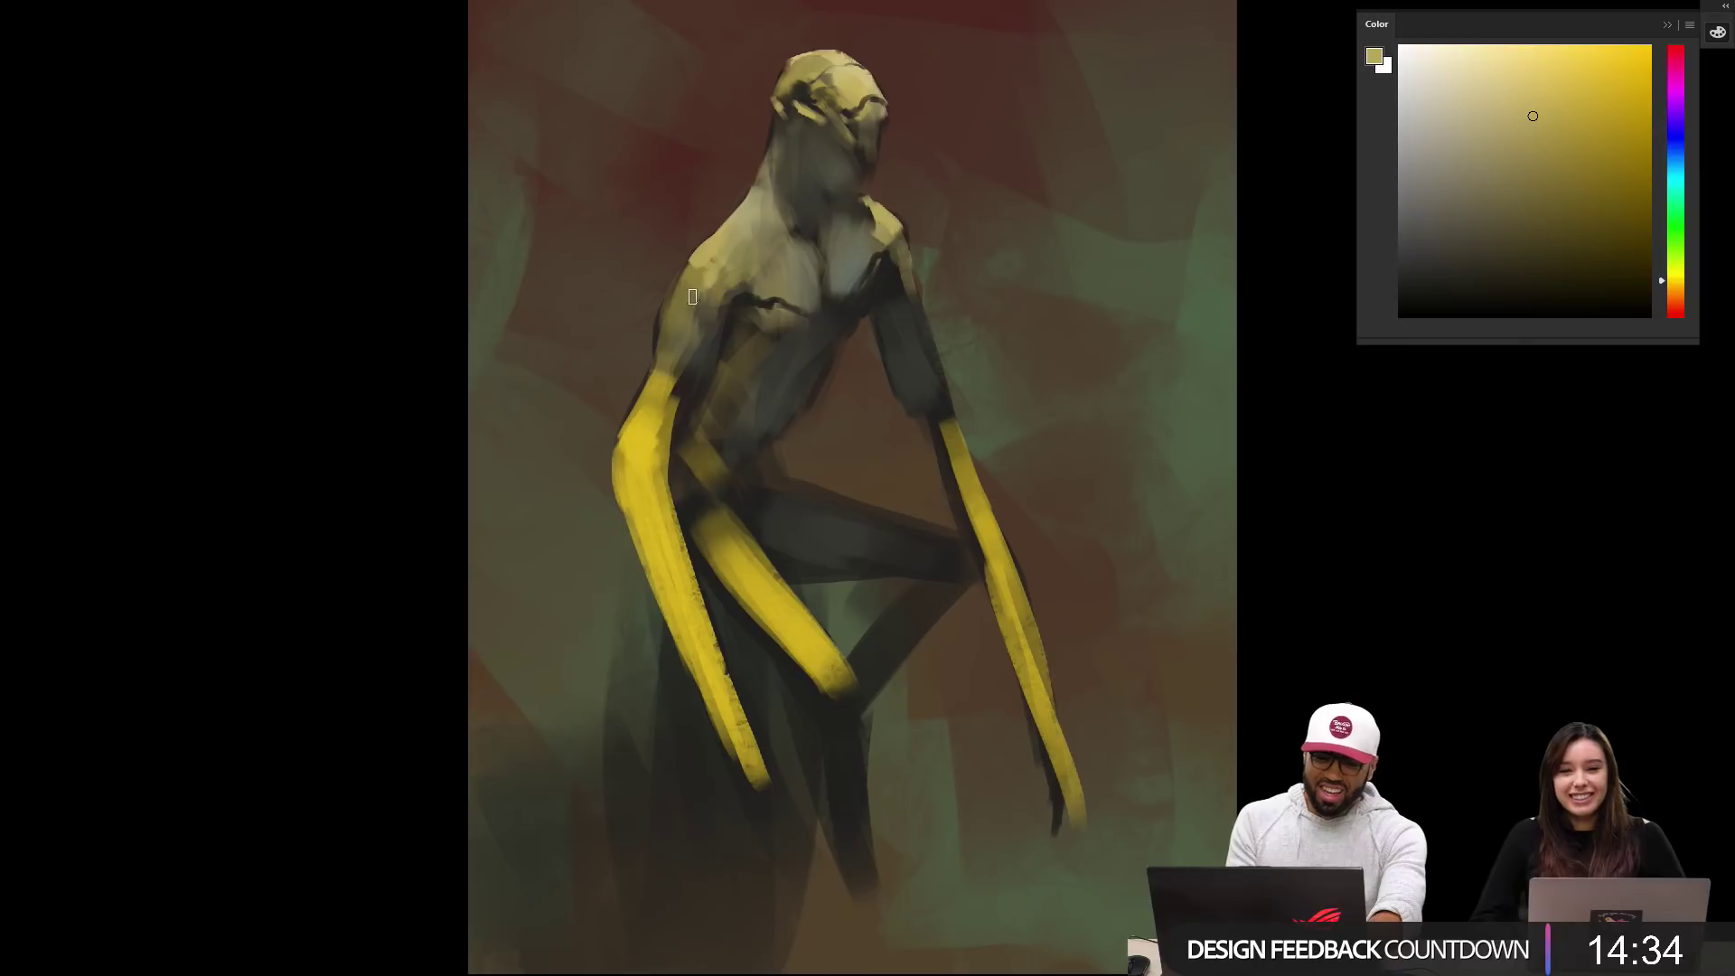
Step: Dab pale yellow highlights onto the near shoulder and shade the centre of the upper chest with darker tones
drag(692, 297, 734, 292)
mouse_move(882, 237)
mouse_down()
mouse_move(864, 207)
mouse_move(872, 242)
mouse_move(828, 239)
mouse_move(808, 321)
mouse_up()
alt+click(826, 257)
alt+click(830, 280)
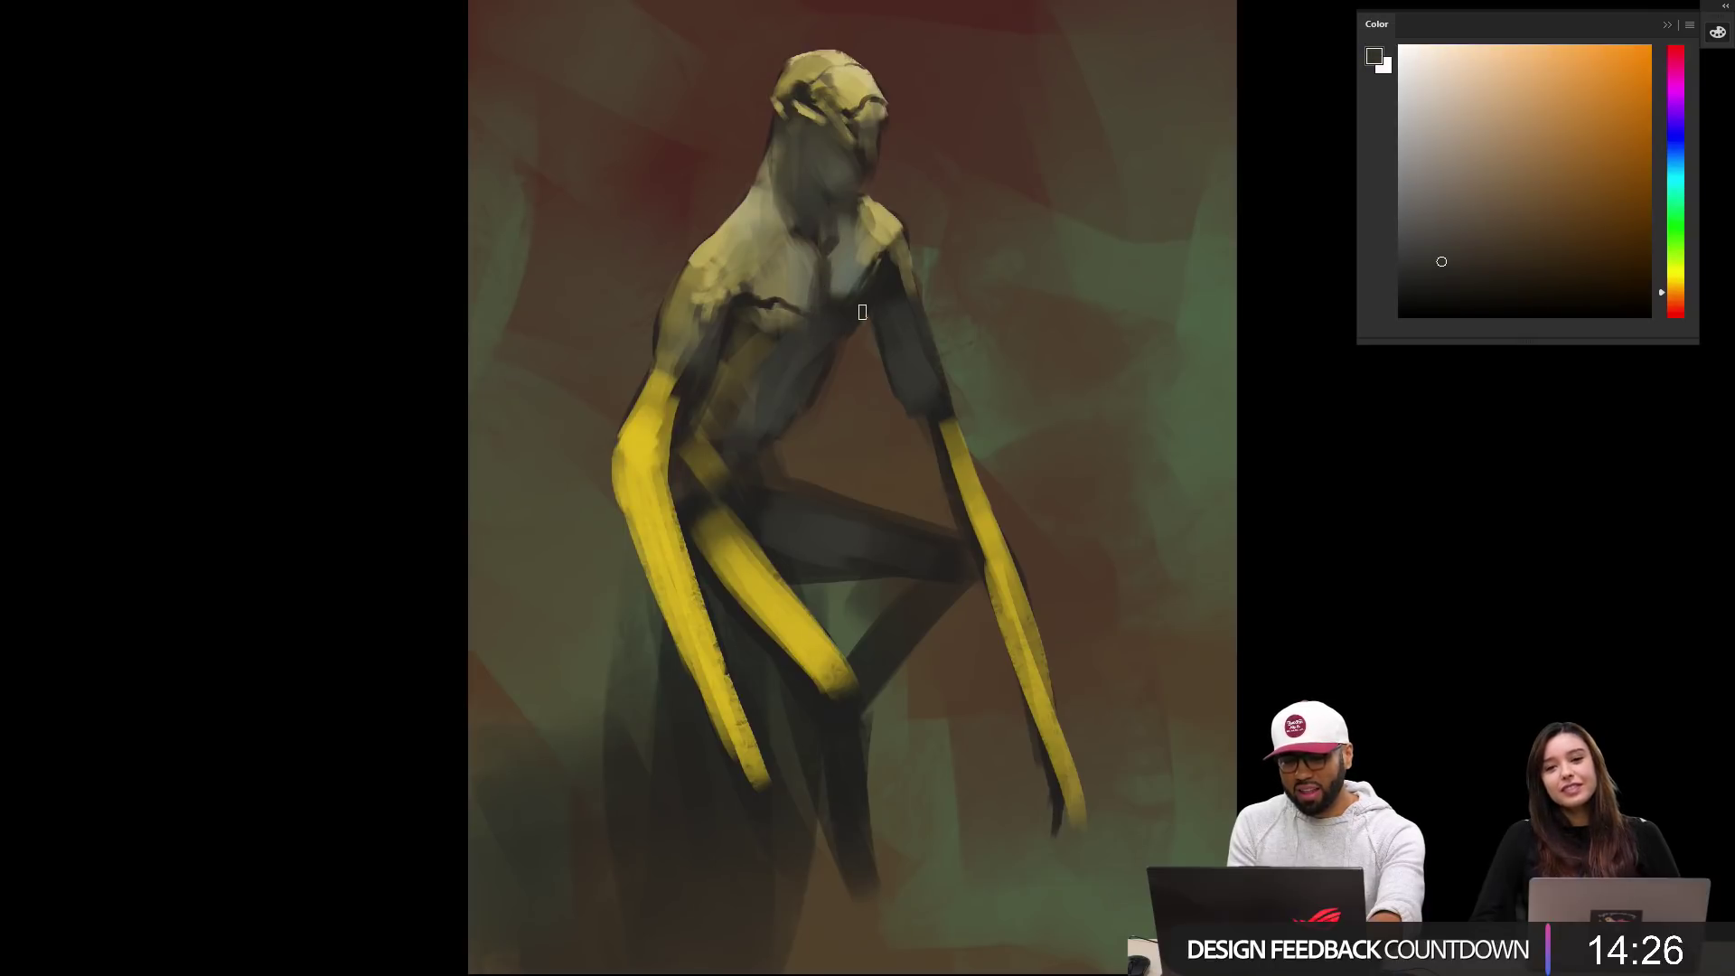
Step: Darken the ribs, abdomen and far flank with a sampled near-black brown
alt+click(819, 321)
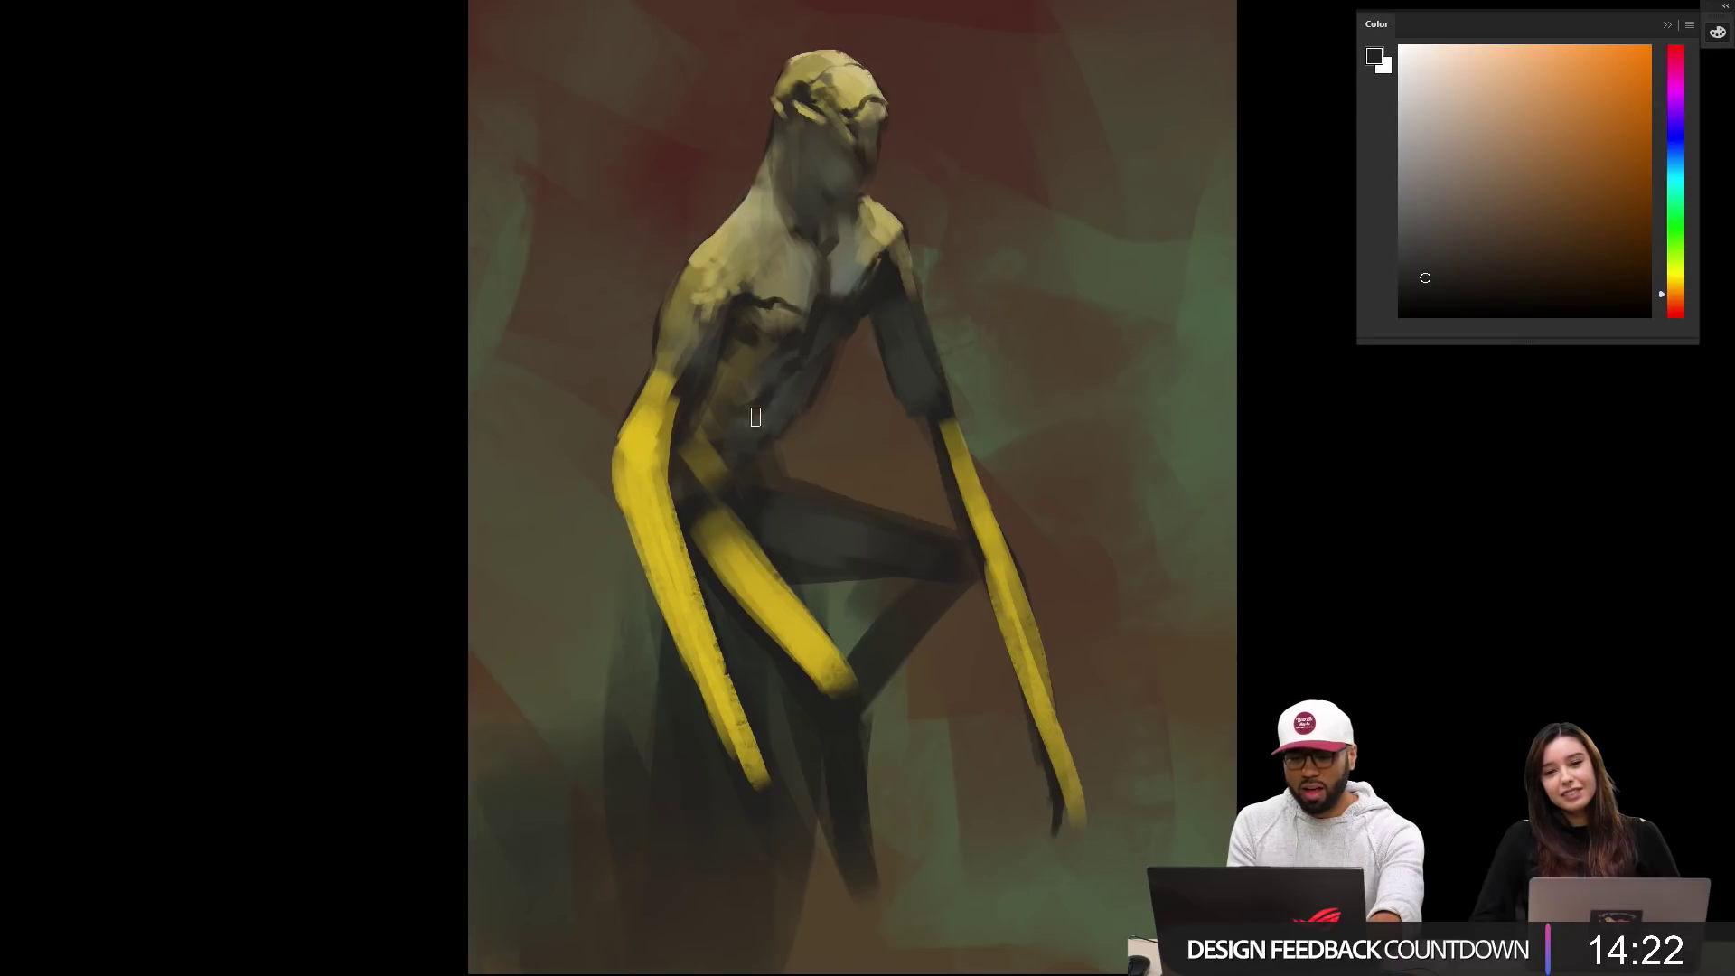
drag(853, 328, 761, 482)
key(bracketright)
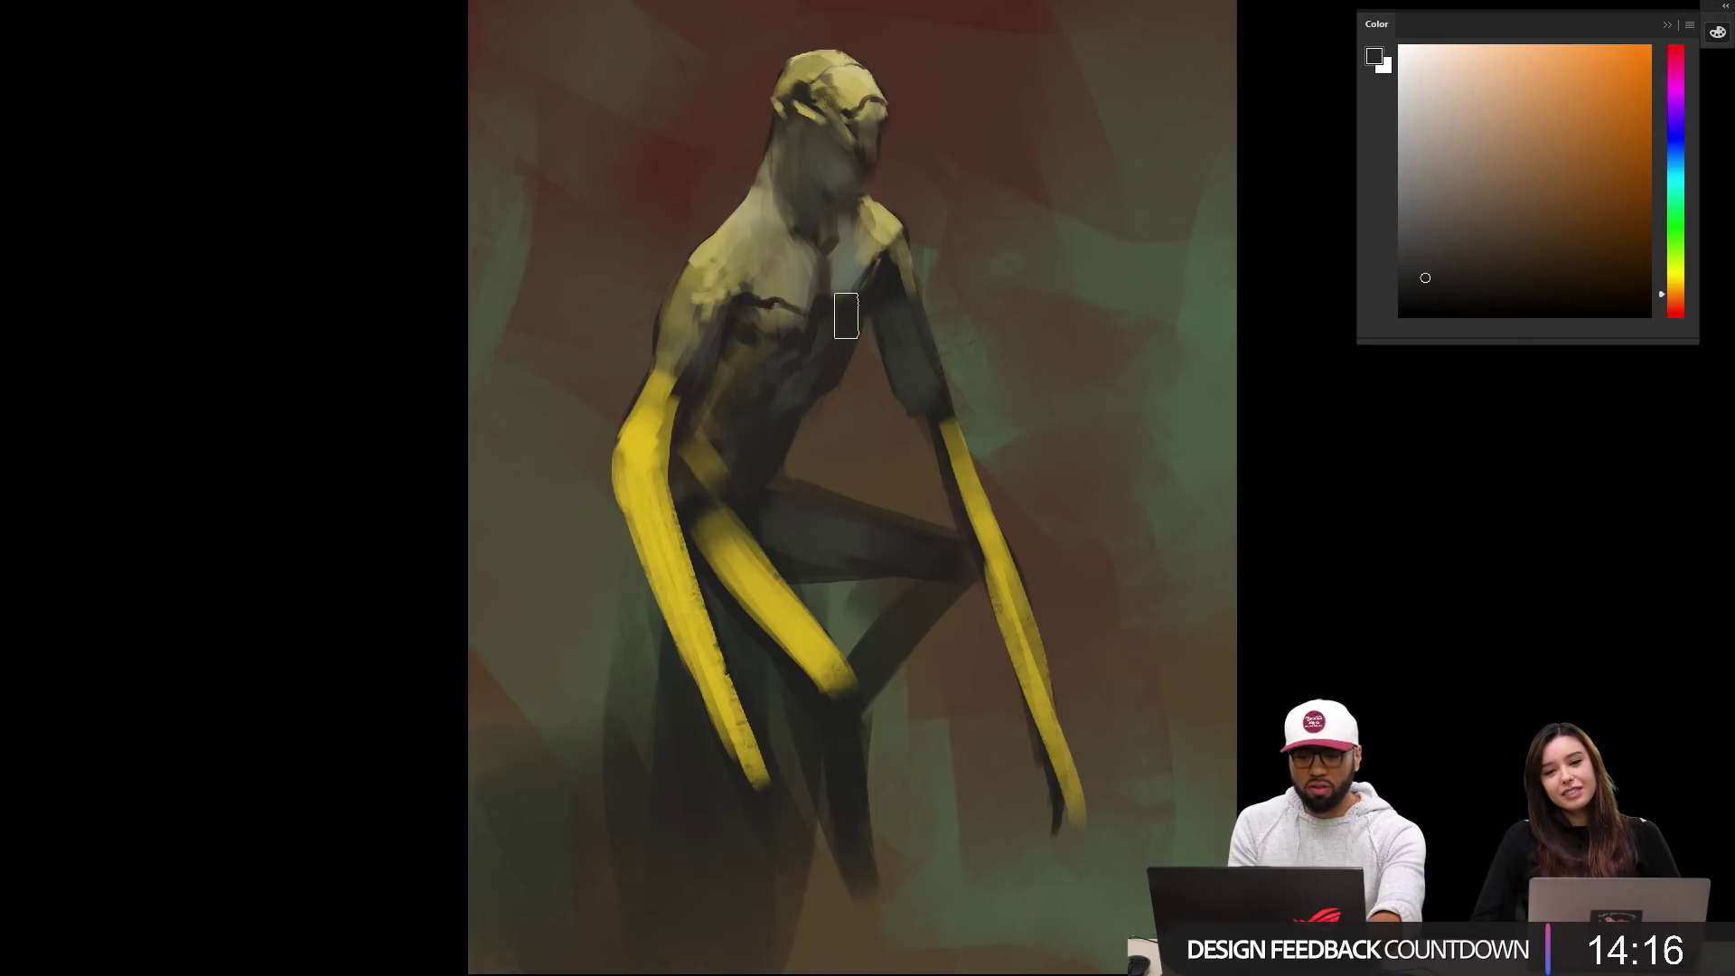
key(bracketleft)
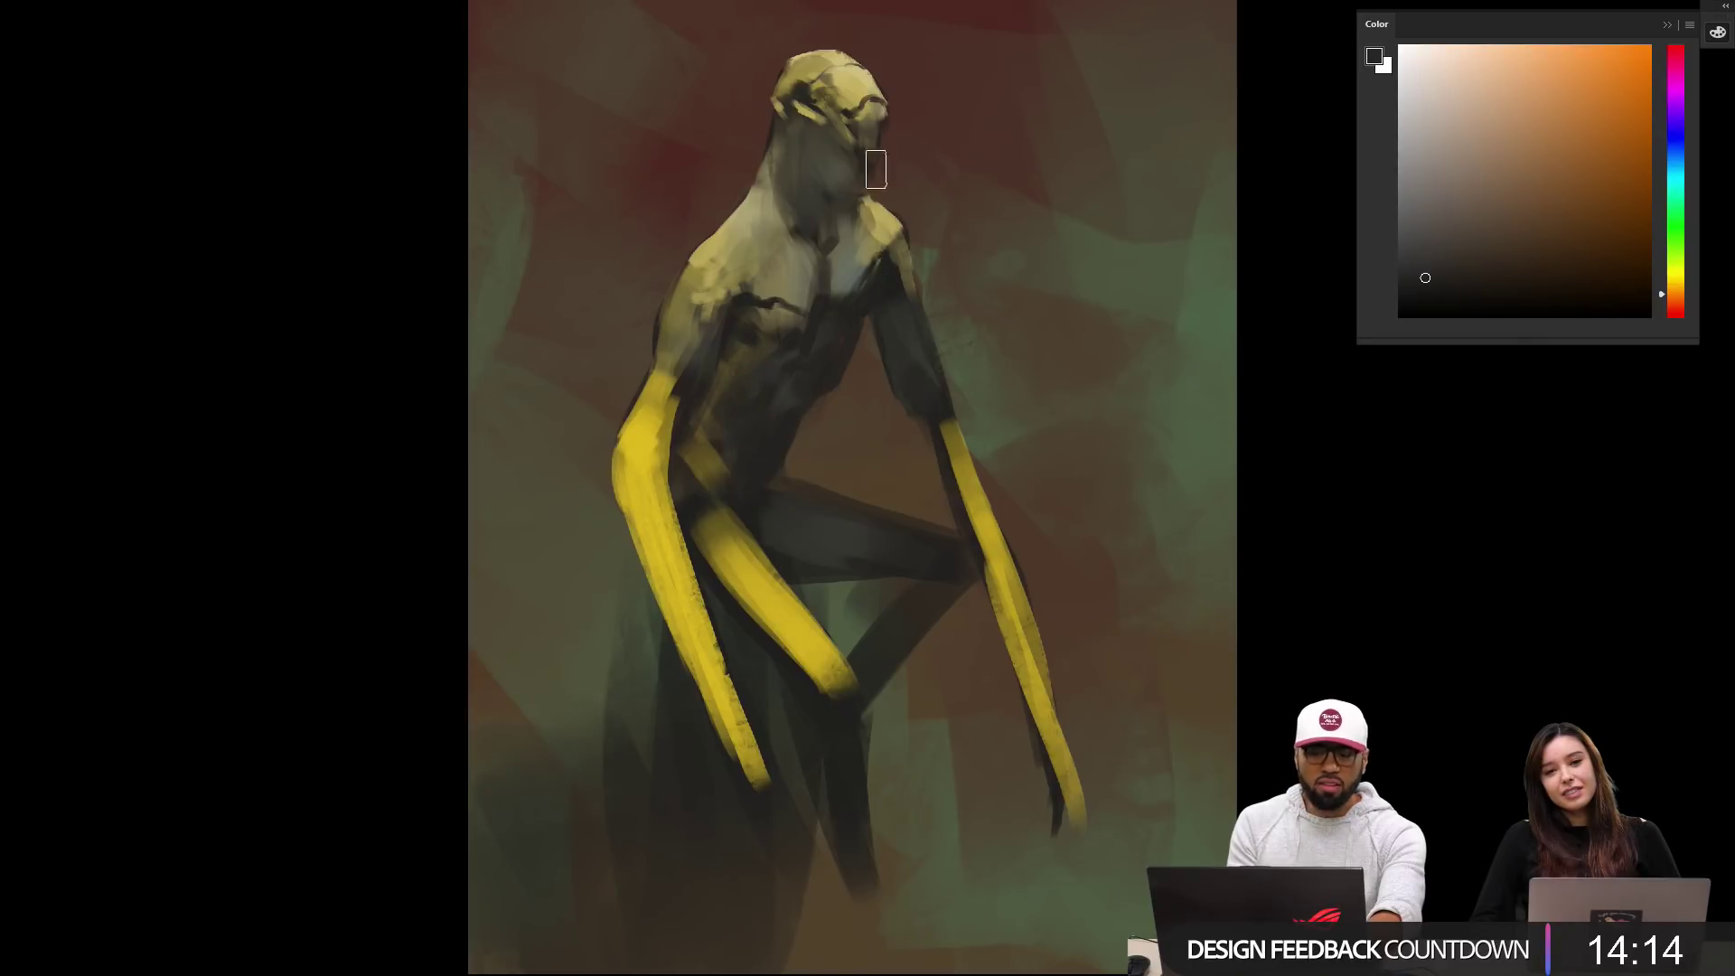
Step: Blend the far chest into the side of the torso with alternately sampled grey and dark tones
alt+click(828, 280)
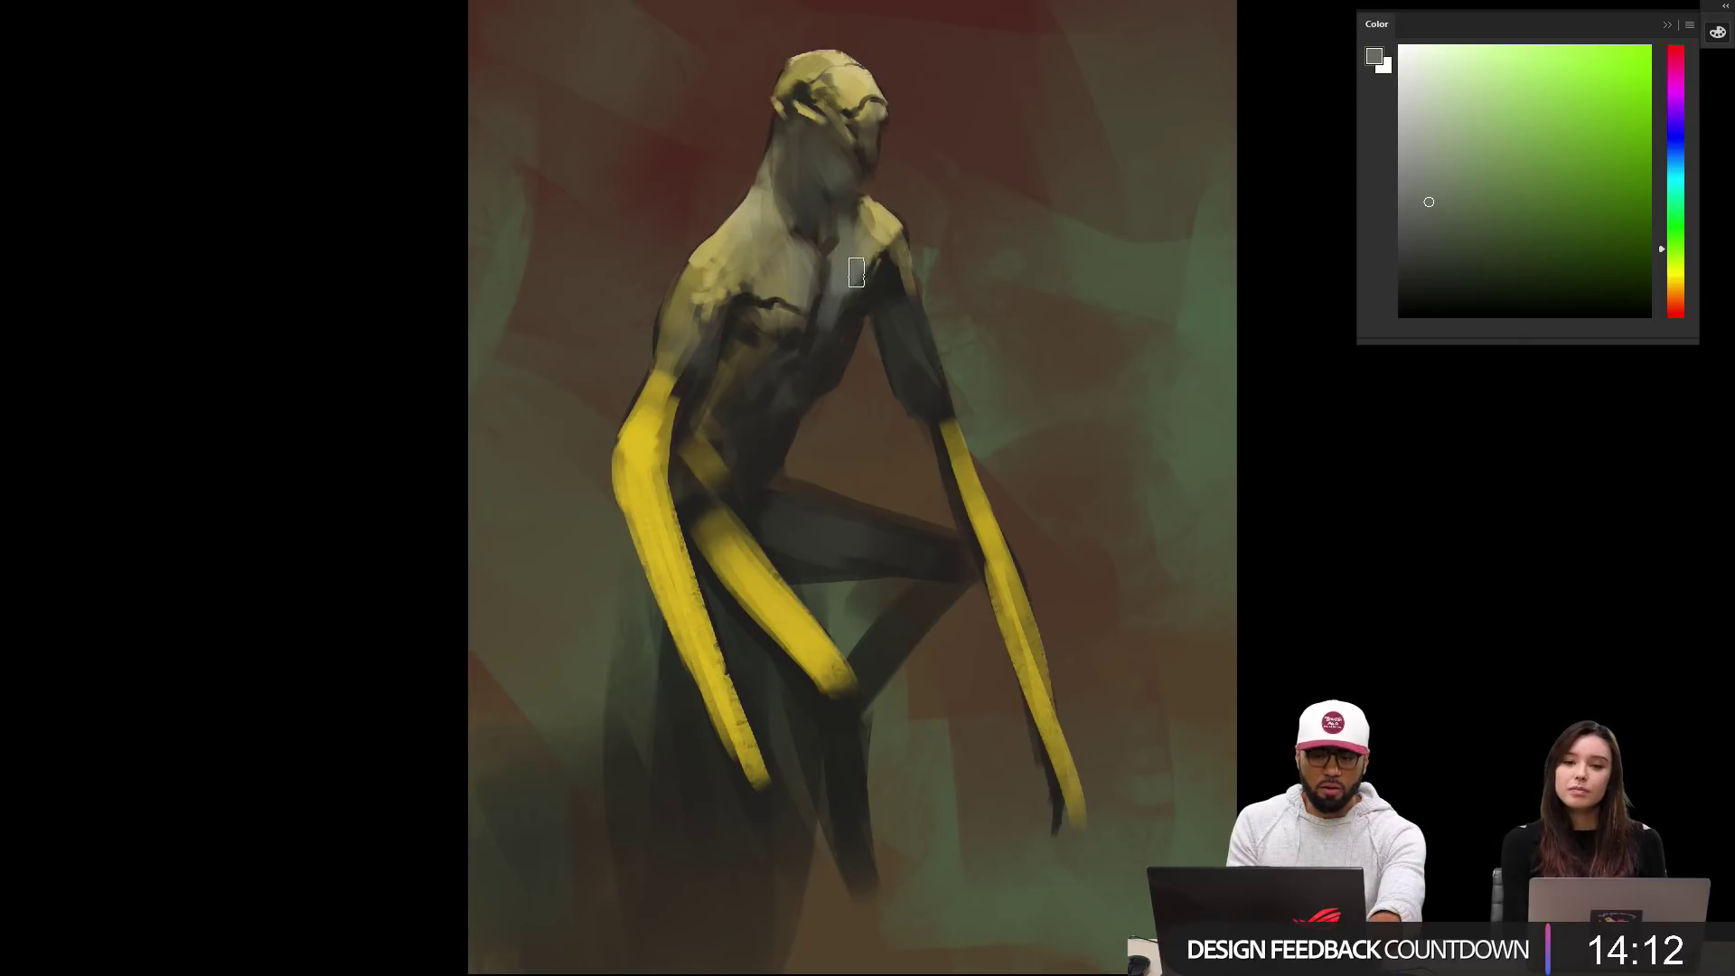
alt+click(840, 316)
alt+click(842, 320)
mouse_move(836, 327)
mouse_down()
mouse_move(856, 275)
mouse_move(829, 320)
mouse_up()
alt+click(851, 277)
alt+click(838, 327)
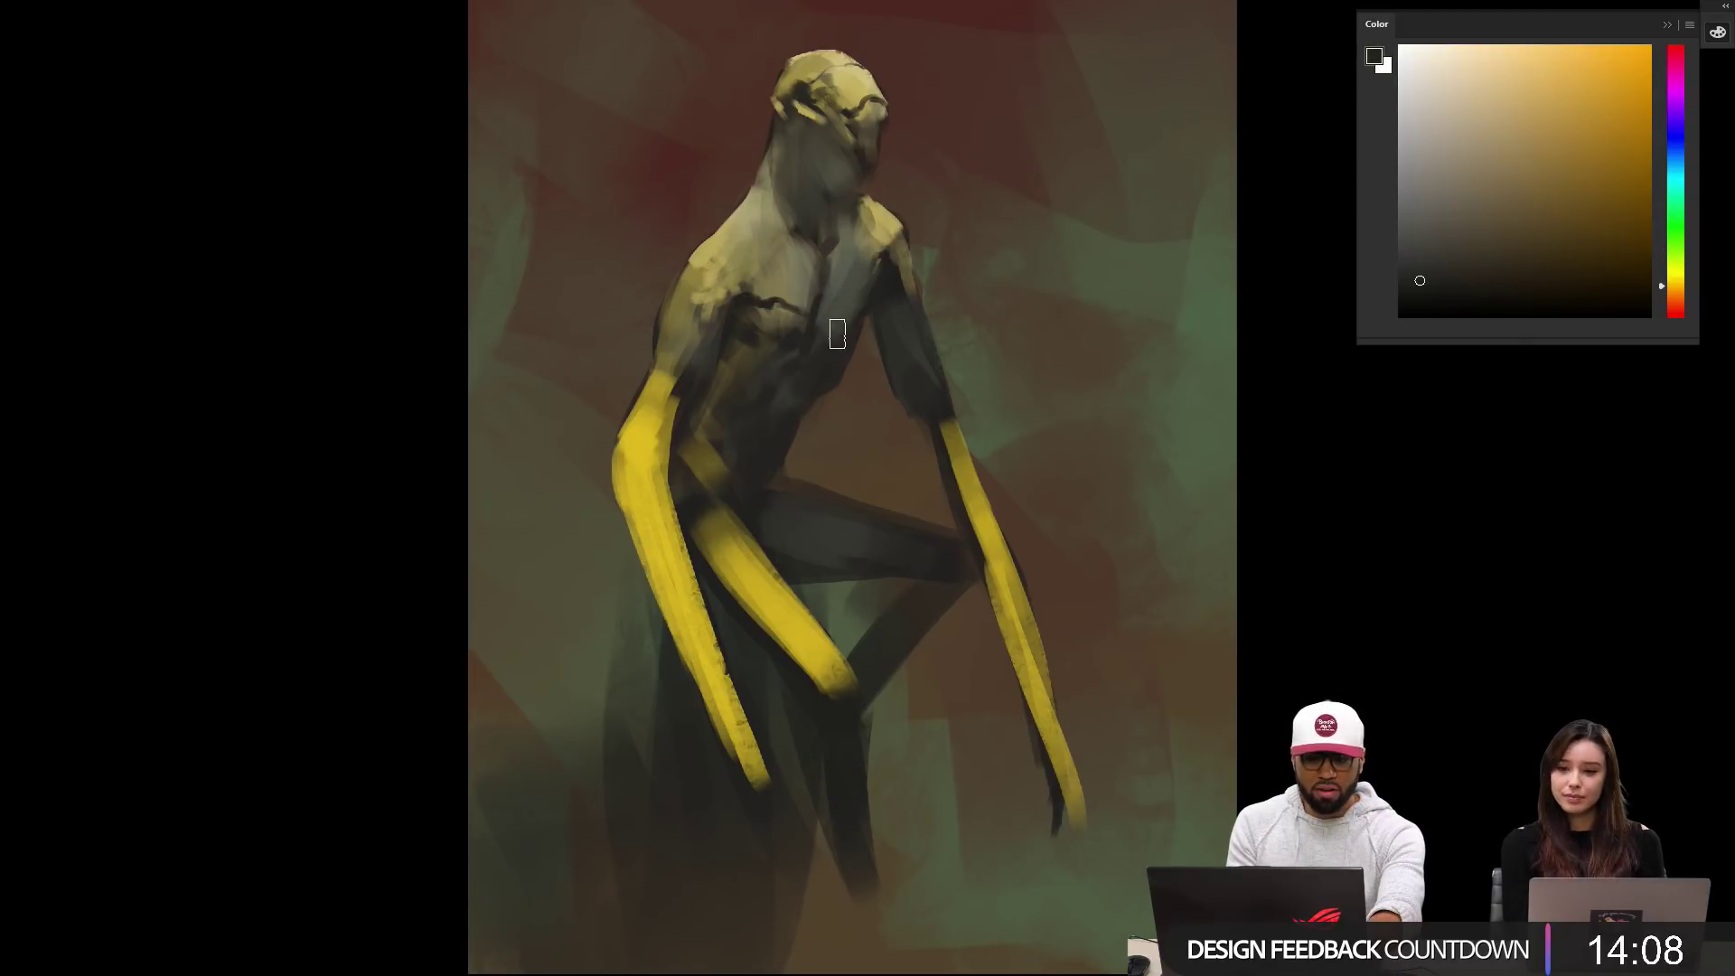
alt+click(871, 289)
Step: Flip the canvas horizontally and refine the near chest muscle with sampled olive-grey and dark brown tones
key(ctrl+shift+h)
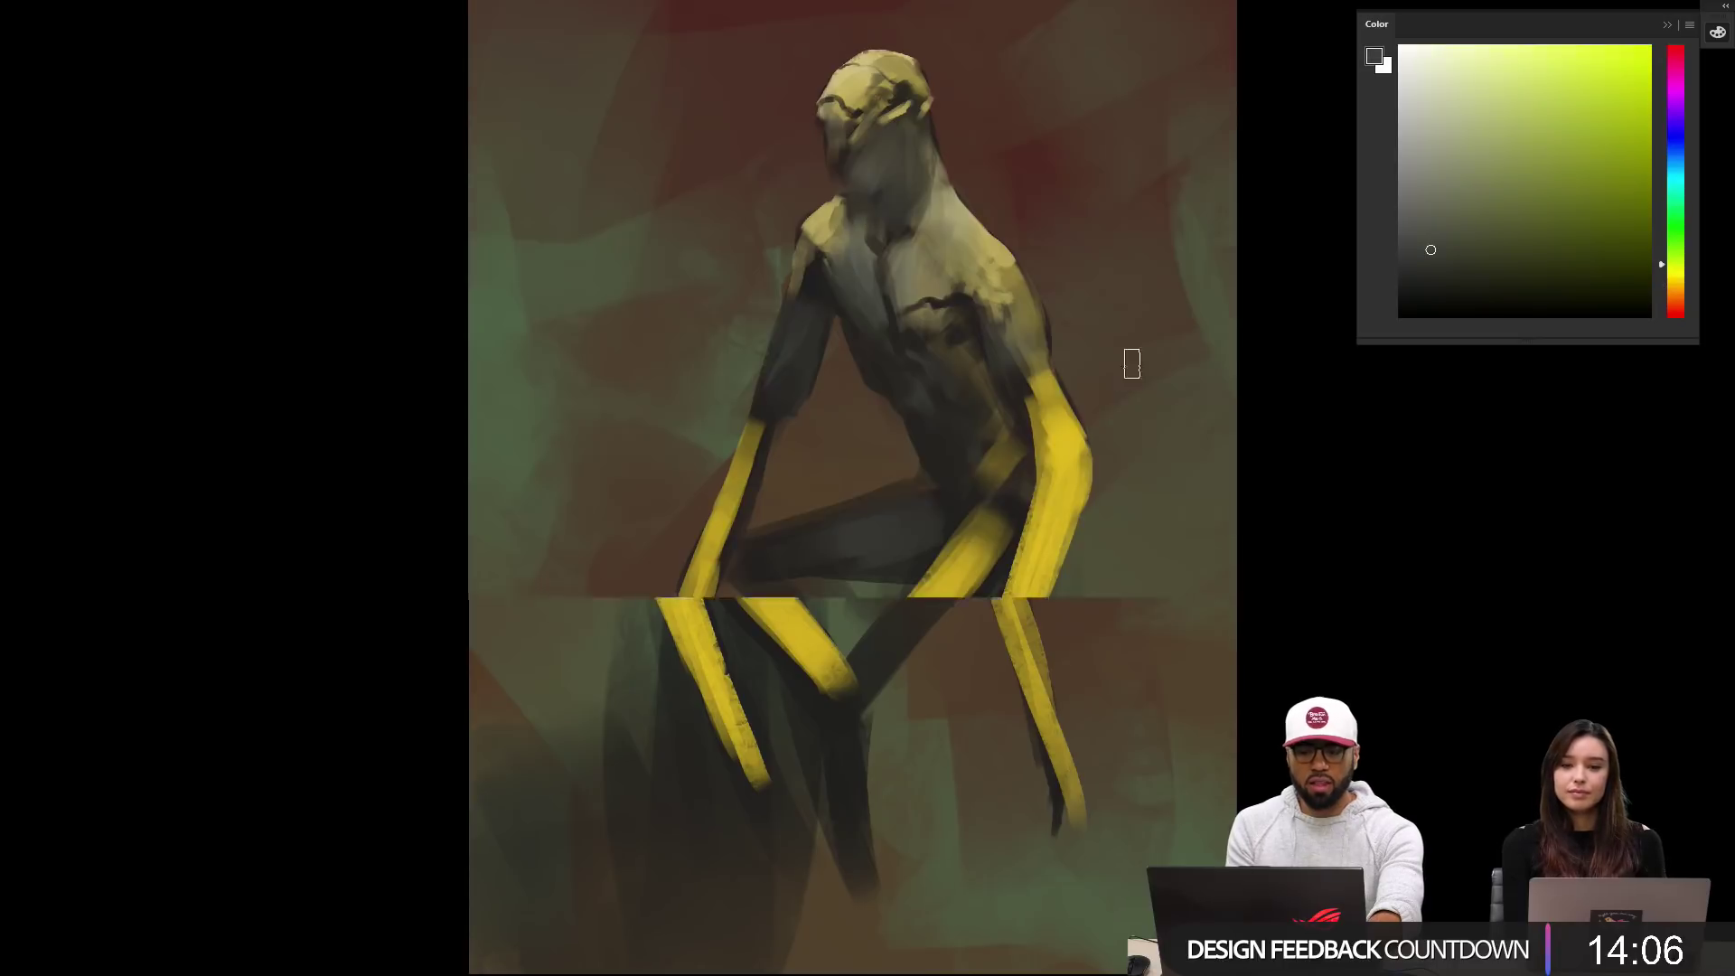
drag(1075, 336, 940, 356)
alt+click(777, 287)
alt+click(777, 286)
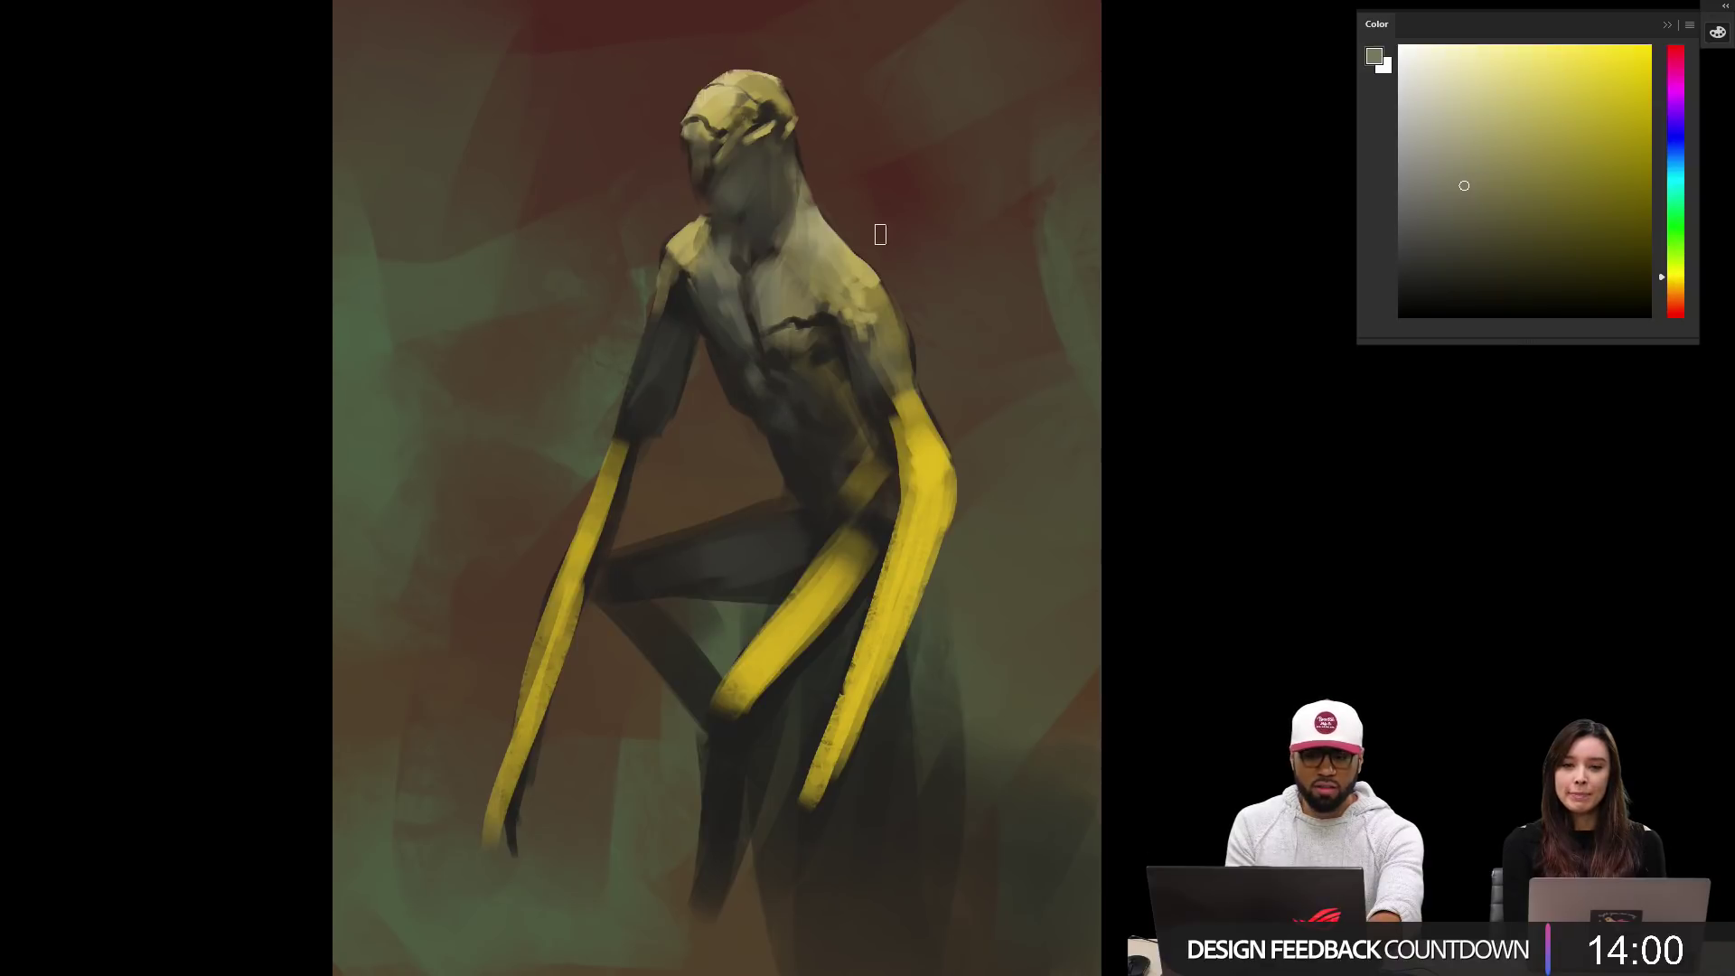
alt+click(820, 339)
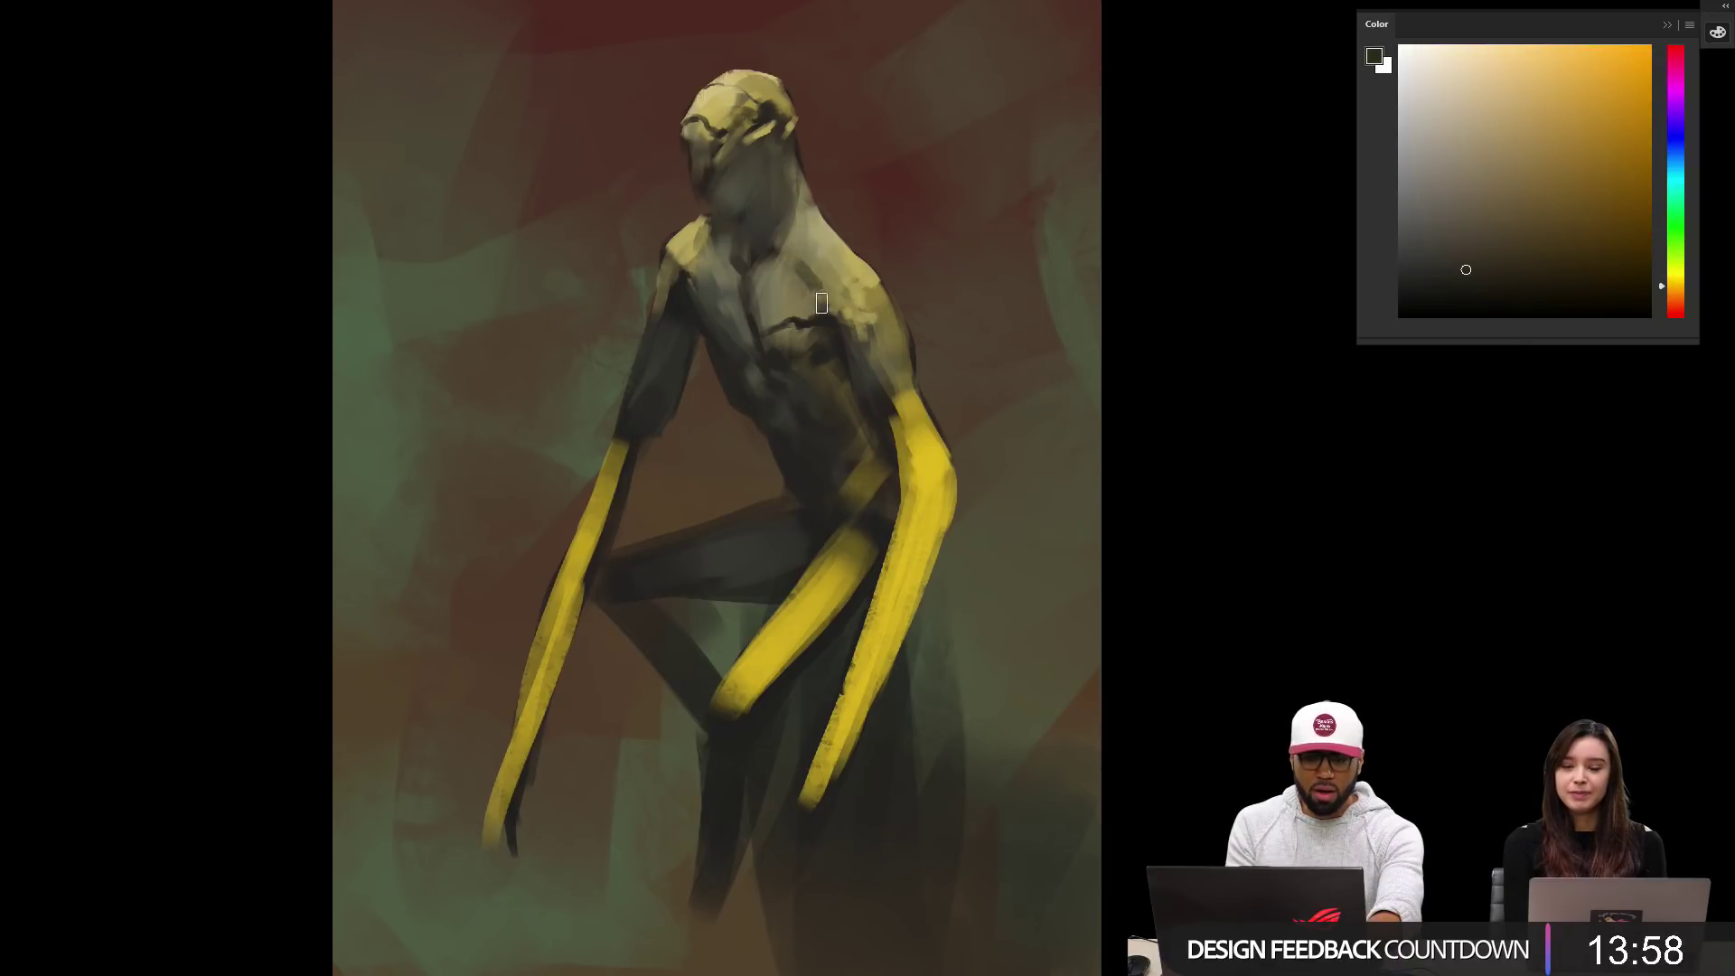
alt+click(810, 261)
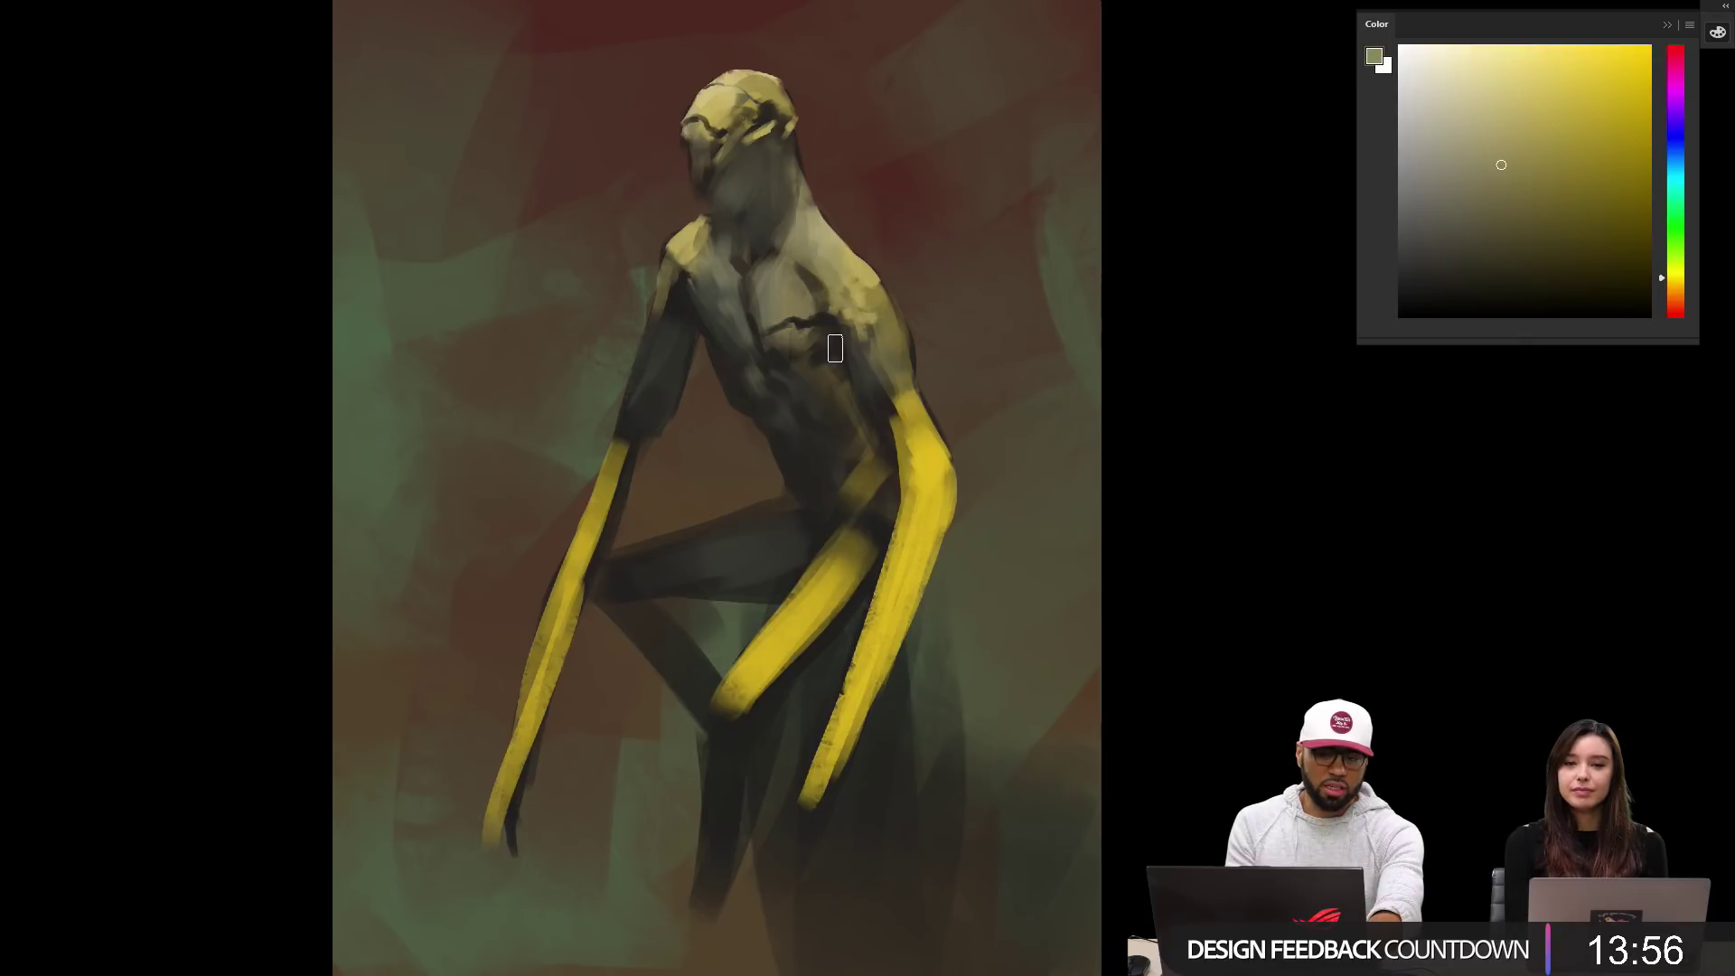
Step: Flip the canvas back and tone down the near shoulder, collar and armpit with sampled dark brown and grey
key(ctrl+shift+h)
alt+click(630, 270)
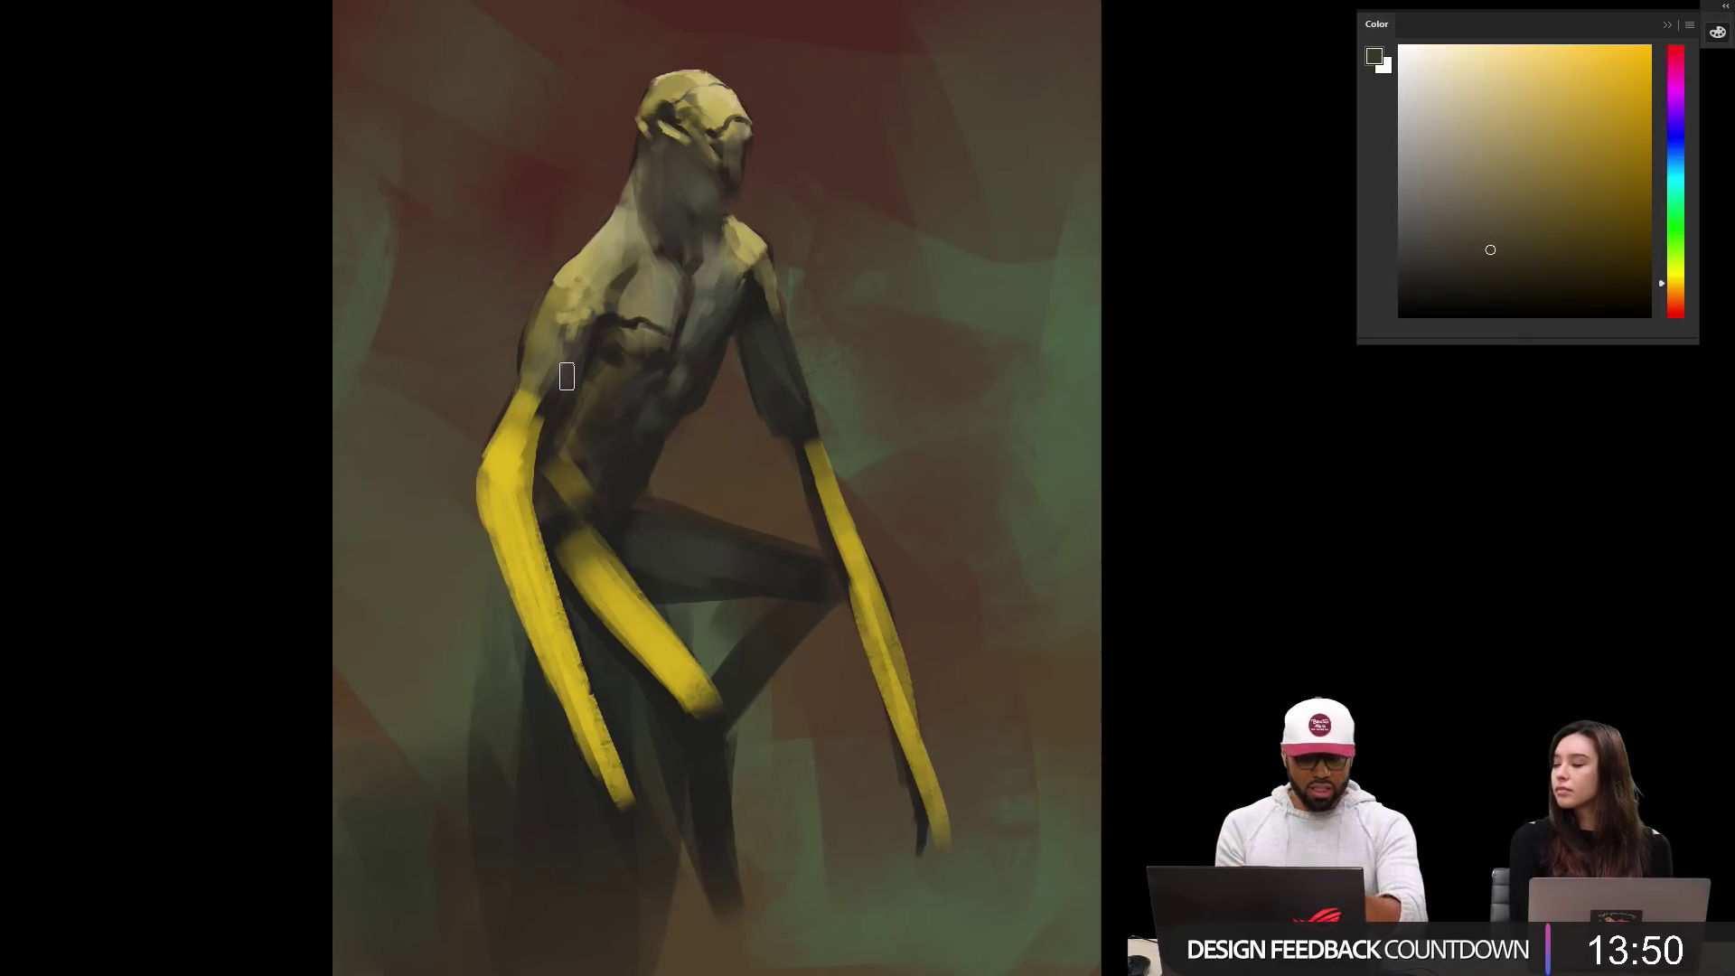
alt+click(596, 318)
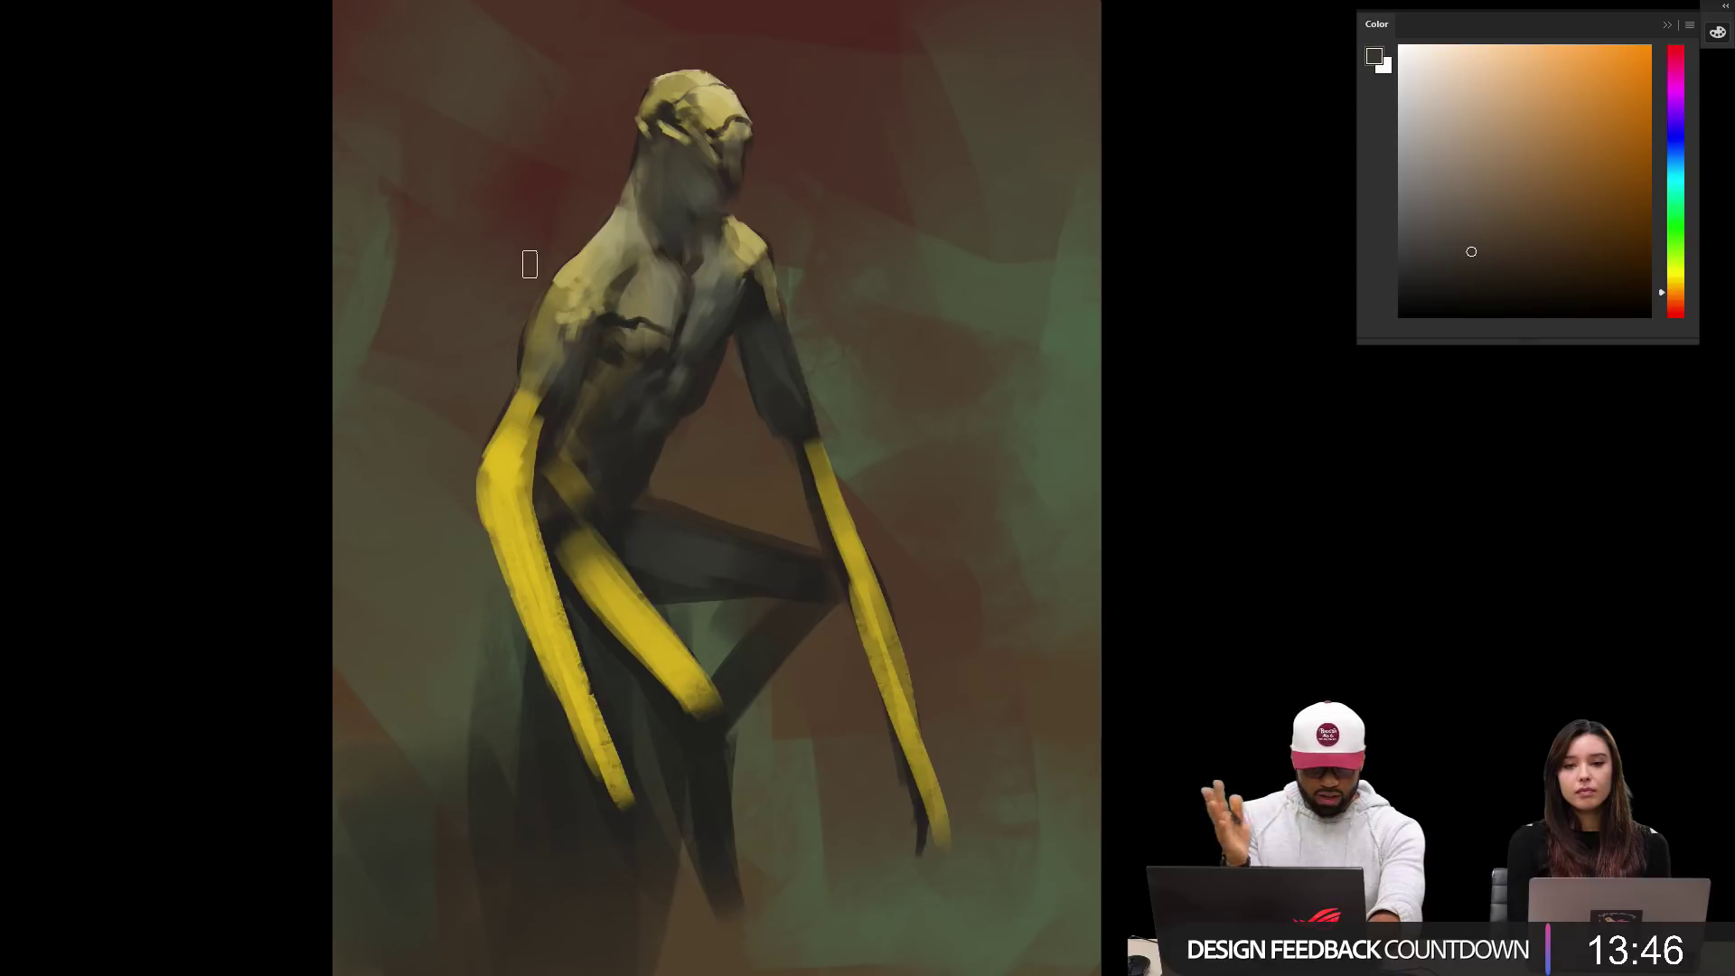
alt+click(555, 374)
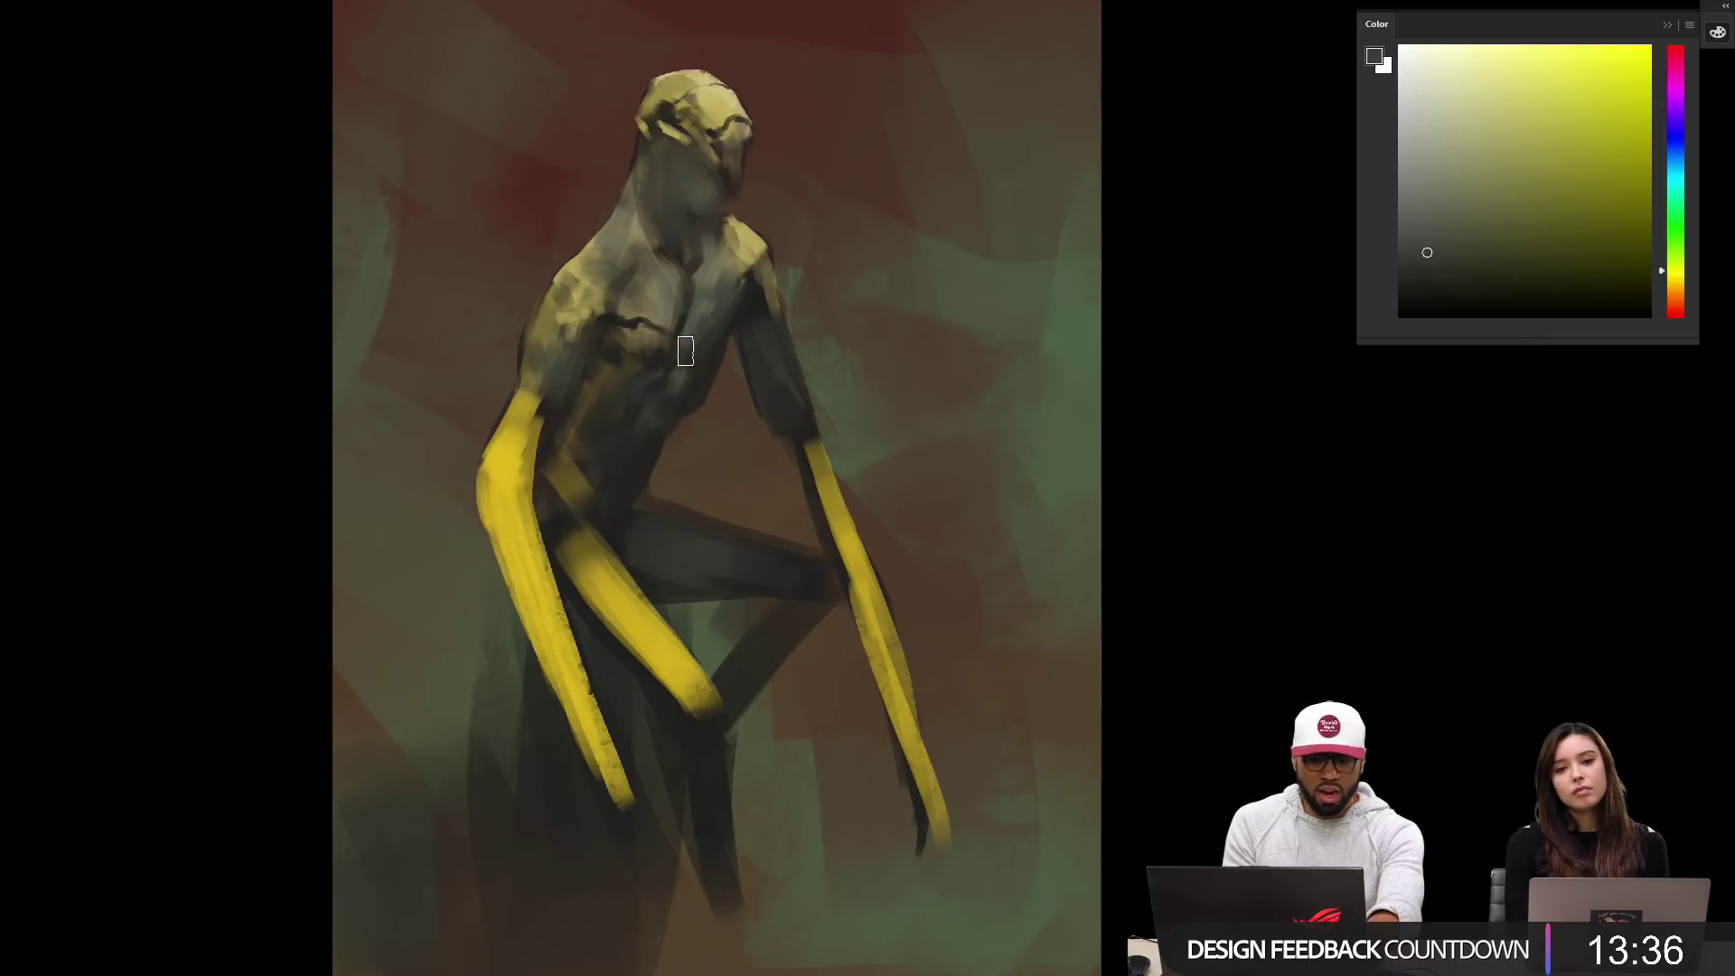
Step: Soften the line under the near chest muscle, and outline the ribs and far flank in black
alt+click(642, 304)
drag(620, 322, 634, 326)
key(d)
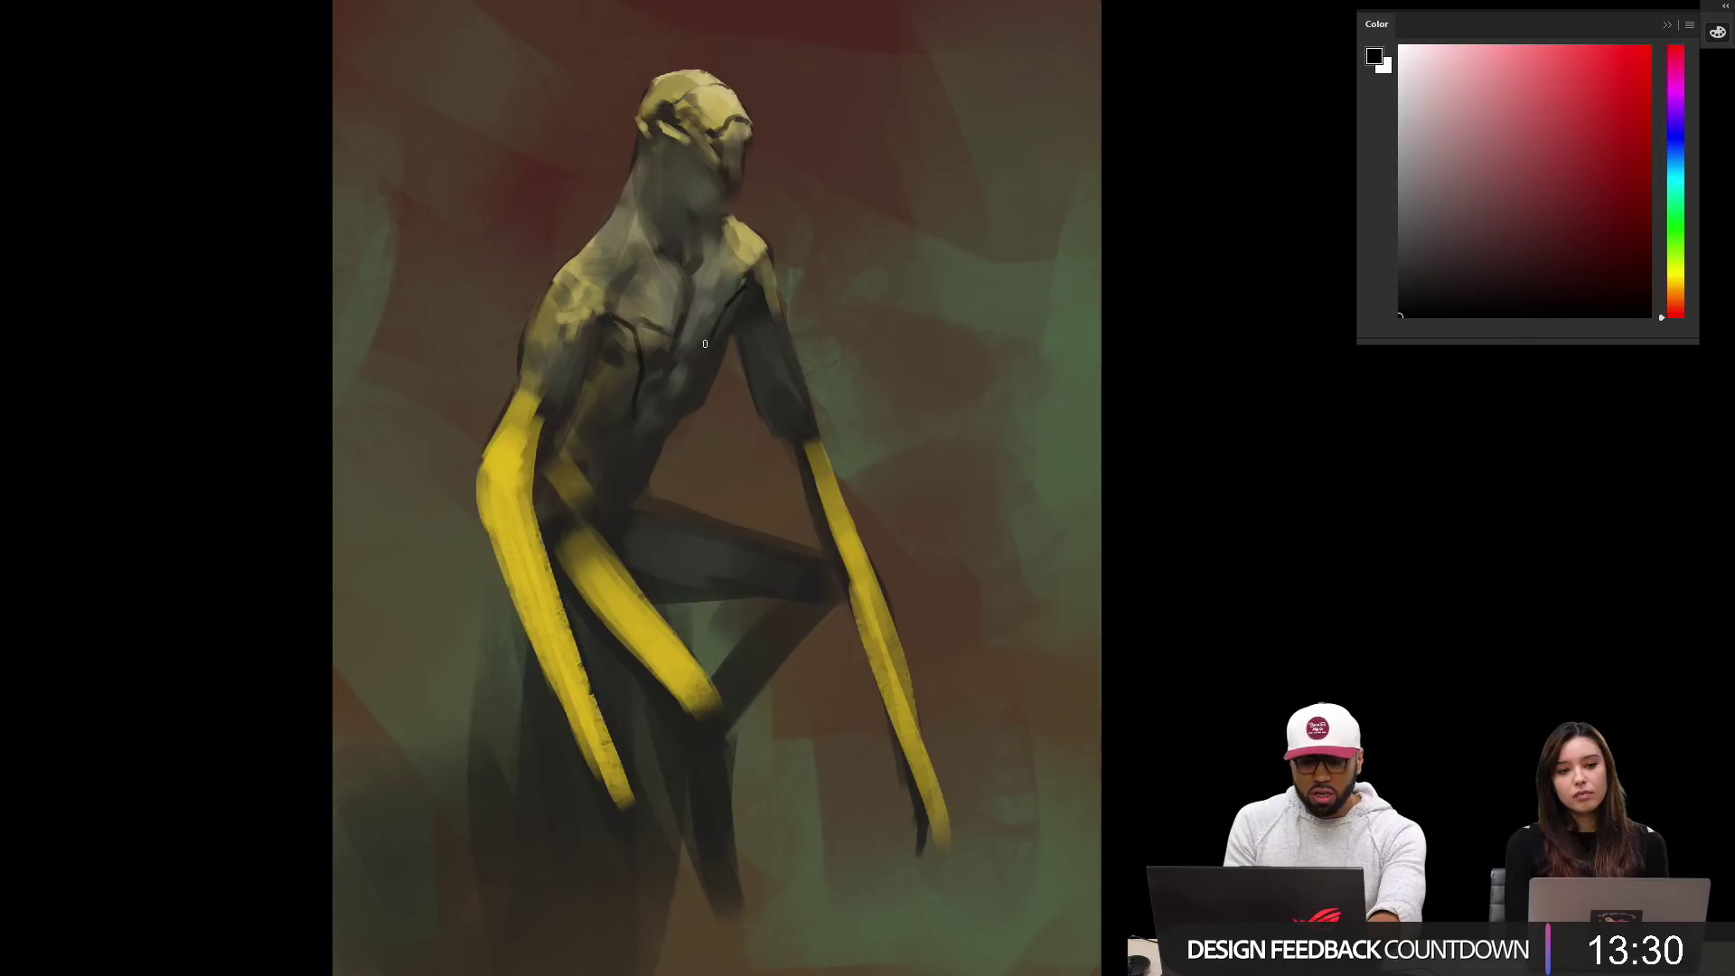
mouse_move(705, 343)
mouse_down()
mouse_move(676, 414)
mouse_move(622, 431)
mouse_move(619, 476)
mouse_move(650, 430)
mouse_up()
Step: Adjust the brush size and paint black shadows between the near arm and torso and along the inner forearm
key([)
key([)
key([)
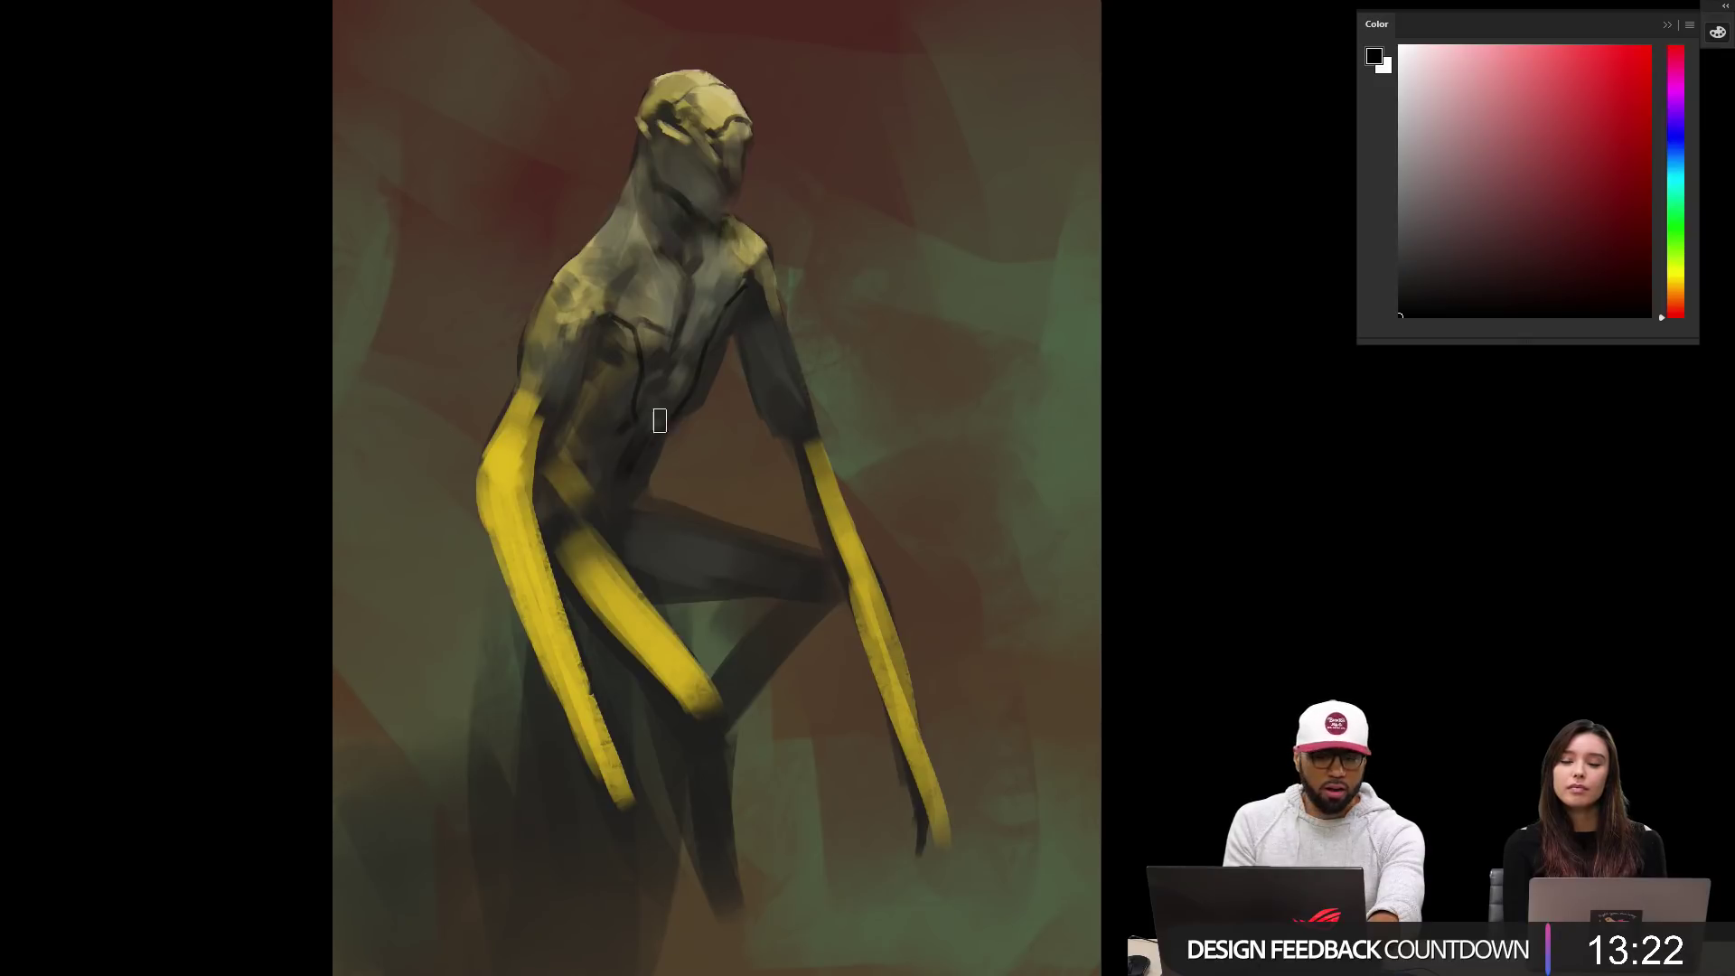
key(bracketleft)
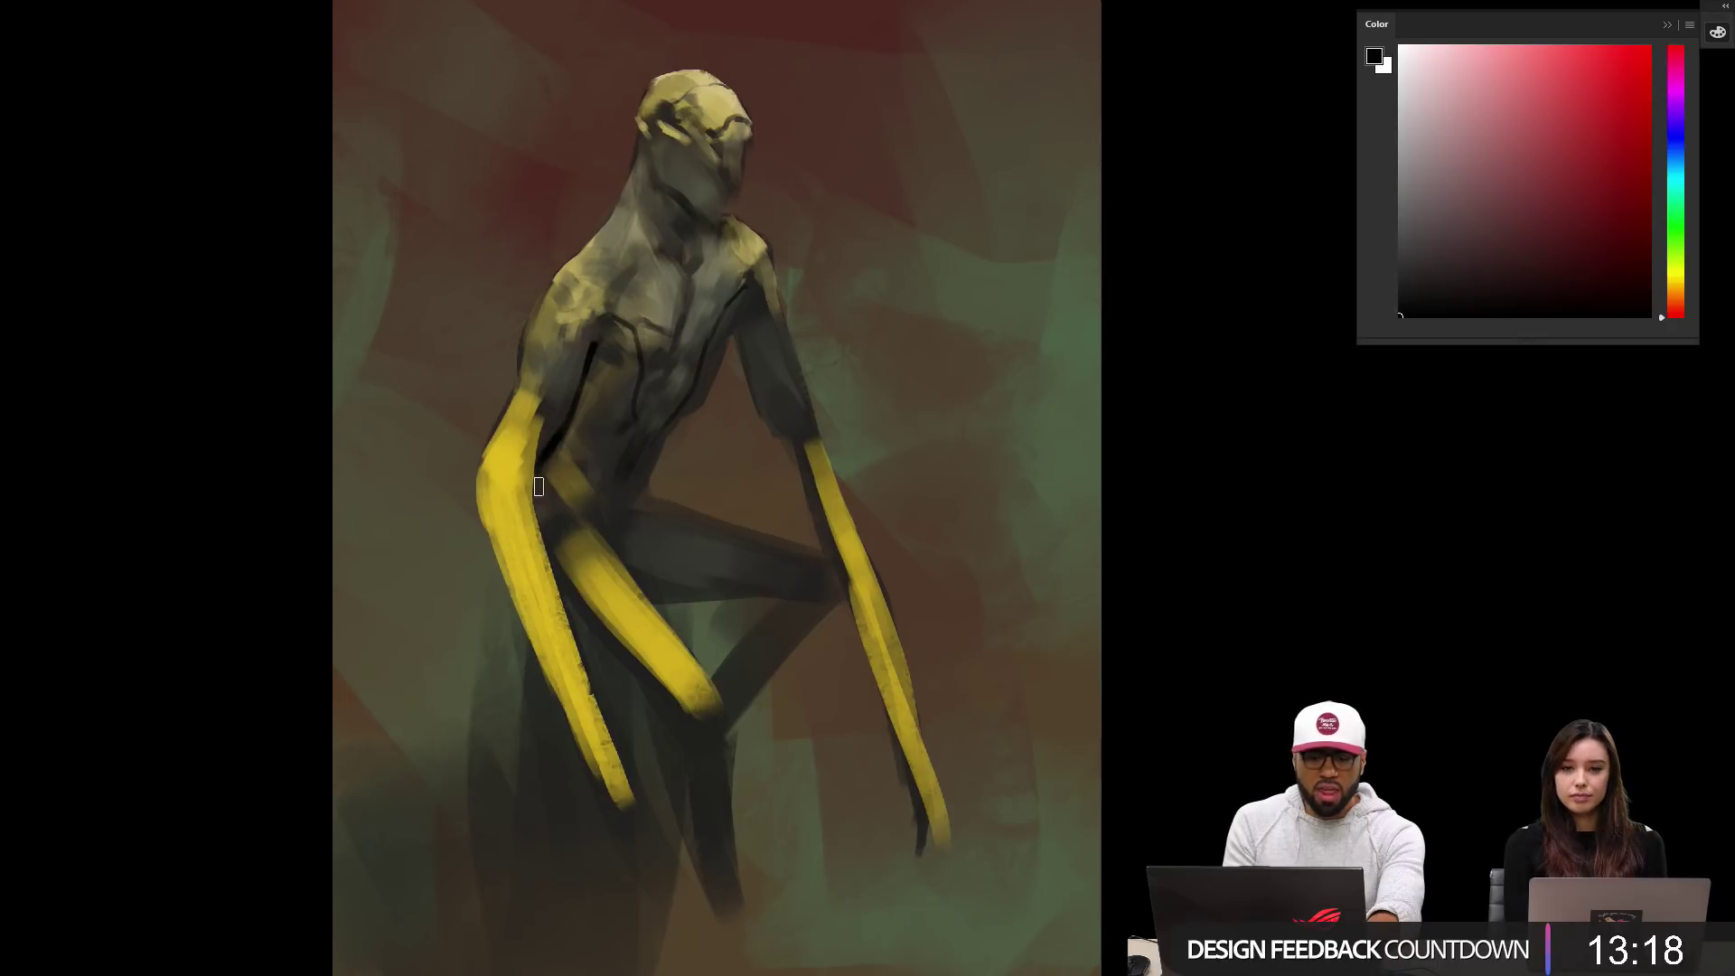
mouse_move(546, 451)
mouse_down()
mouse_move(535, 504)
mouse_move(589, 706)
mouse_up()
Step: Shade the near forearm with a darker ochre and extend both arms with simple hand shapes
alt+click(535, 545)
drag(517, 493, 632, 875)
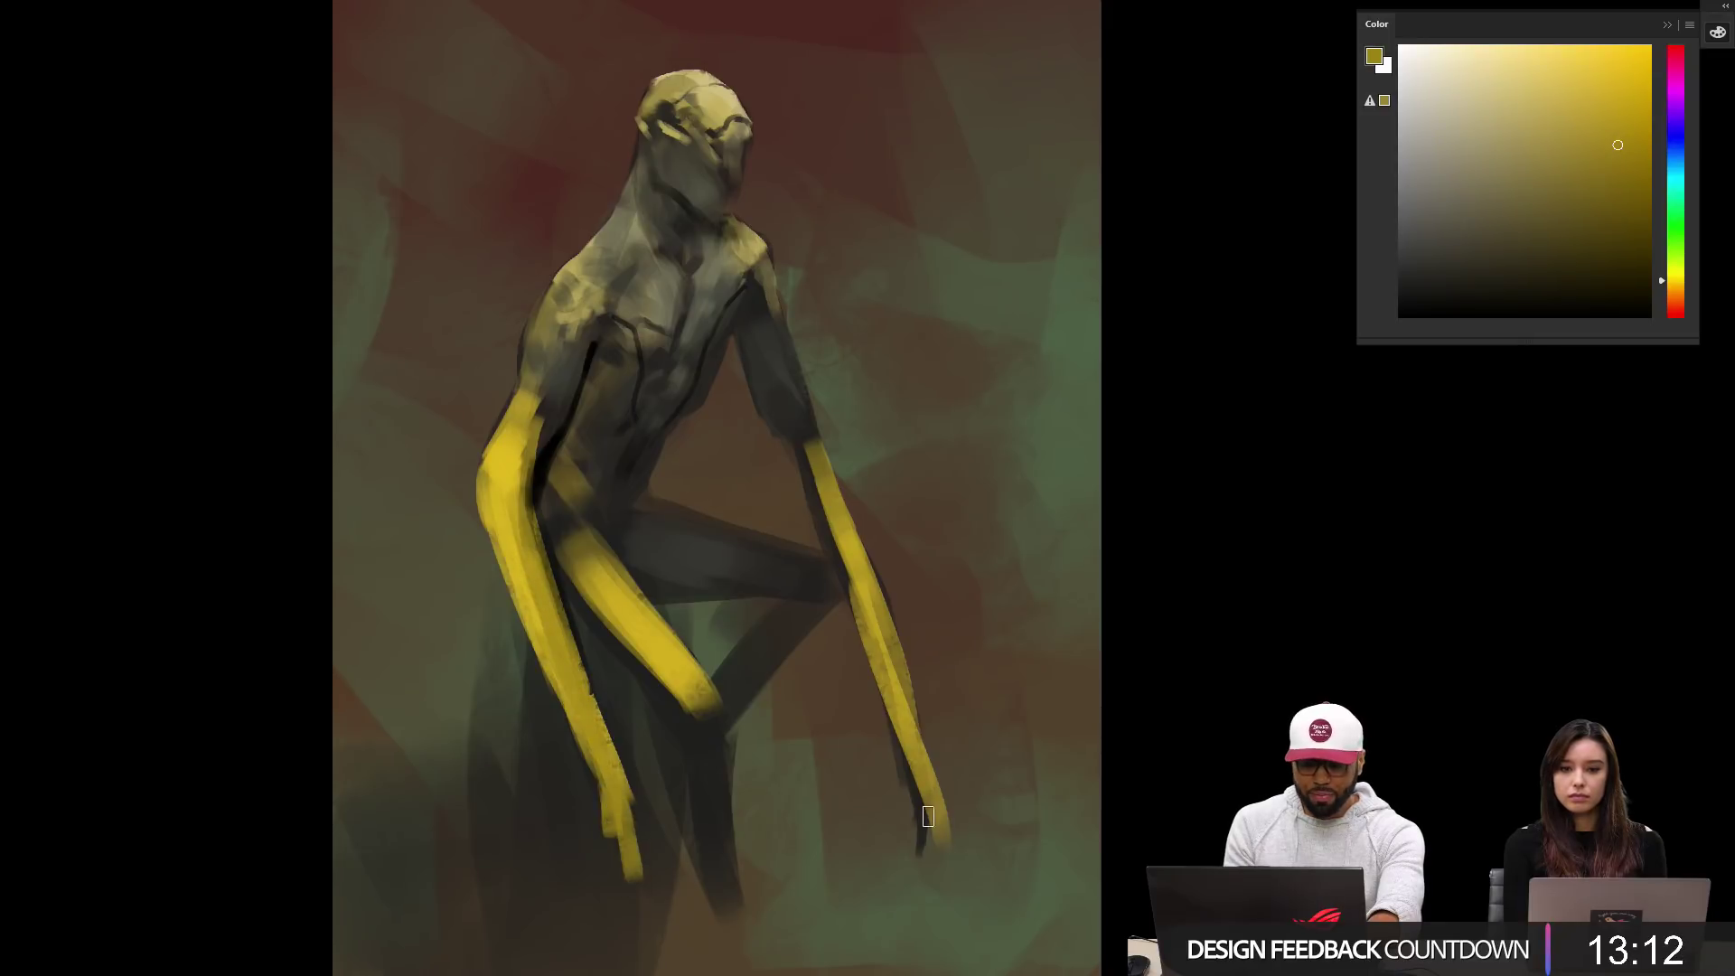
mouse_move(926, 800)
mouse_down()
mouse_move(922, 846)
mouse_move(959, 918)
mouse_up()
Step: Enlarge the brush and extend the ochre over the near thigh, knee and upper shin, sampling a dark tone near the hip
drag(856, 778, 892, 670)
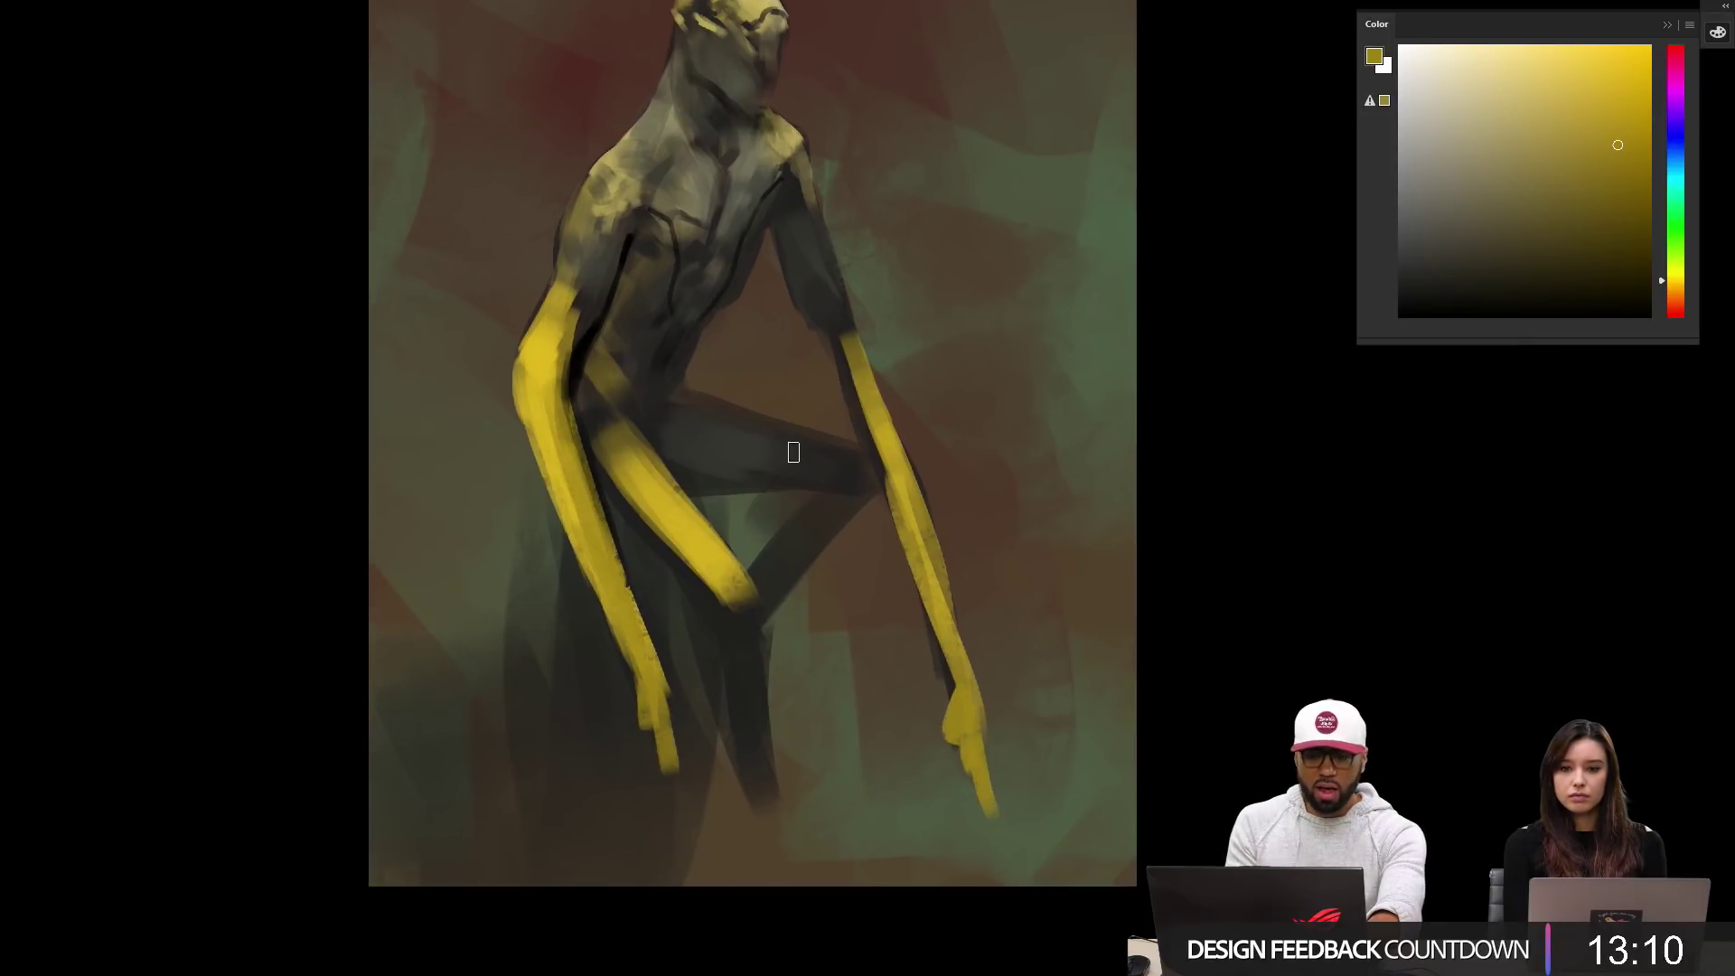
key(bracketright)
key(bracketright)
key(bracketright)
mouse_move(645, 506)
mouse_down()
mouse_move(715, 598)
mouse_move(749, 684)
mouse_move(679, 558)
mouse_up()
alt+click(654, 416)
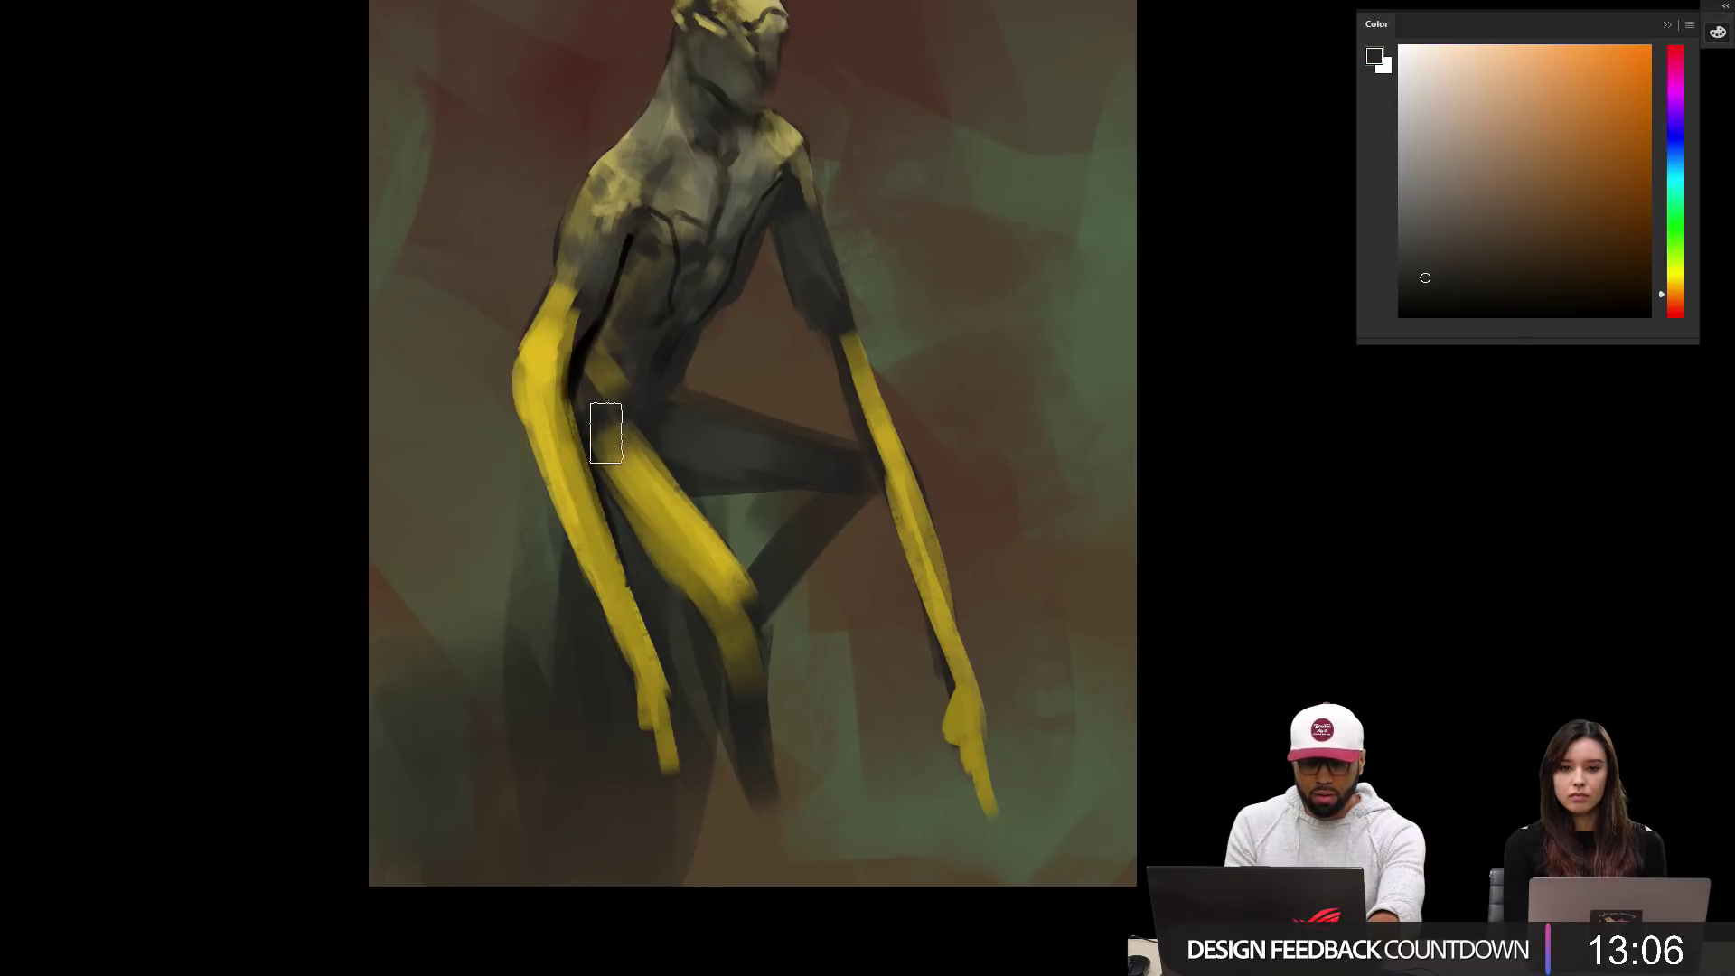
Step: Darken the upper end of the near thigh beside the hip with the sampled dark tone
drag(605, 432, 632, 461)
mouse_move(652, 460)
mouse_down()
mouse_move(661, 499)
mouse_move(674, 463)
mouse_up()
mouse_move(860, 428)
mouse_down()
mouse_move(915, 543)
mouse_move(903, 588)
mouse_up()
Step: Sample a dark tone and paint broad shadows over the lower background and along both sides of the canvas
alt+click(916, 606)
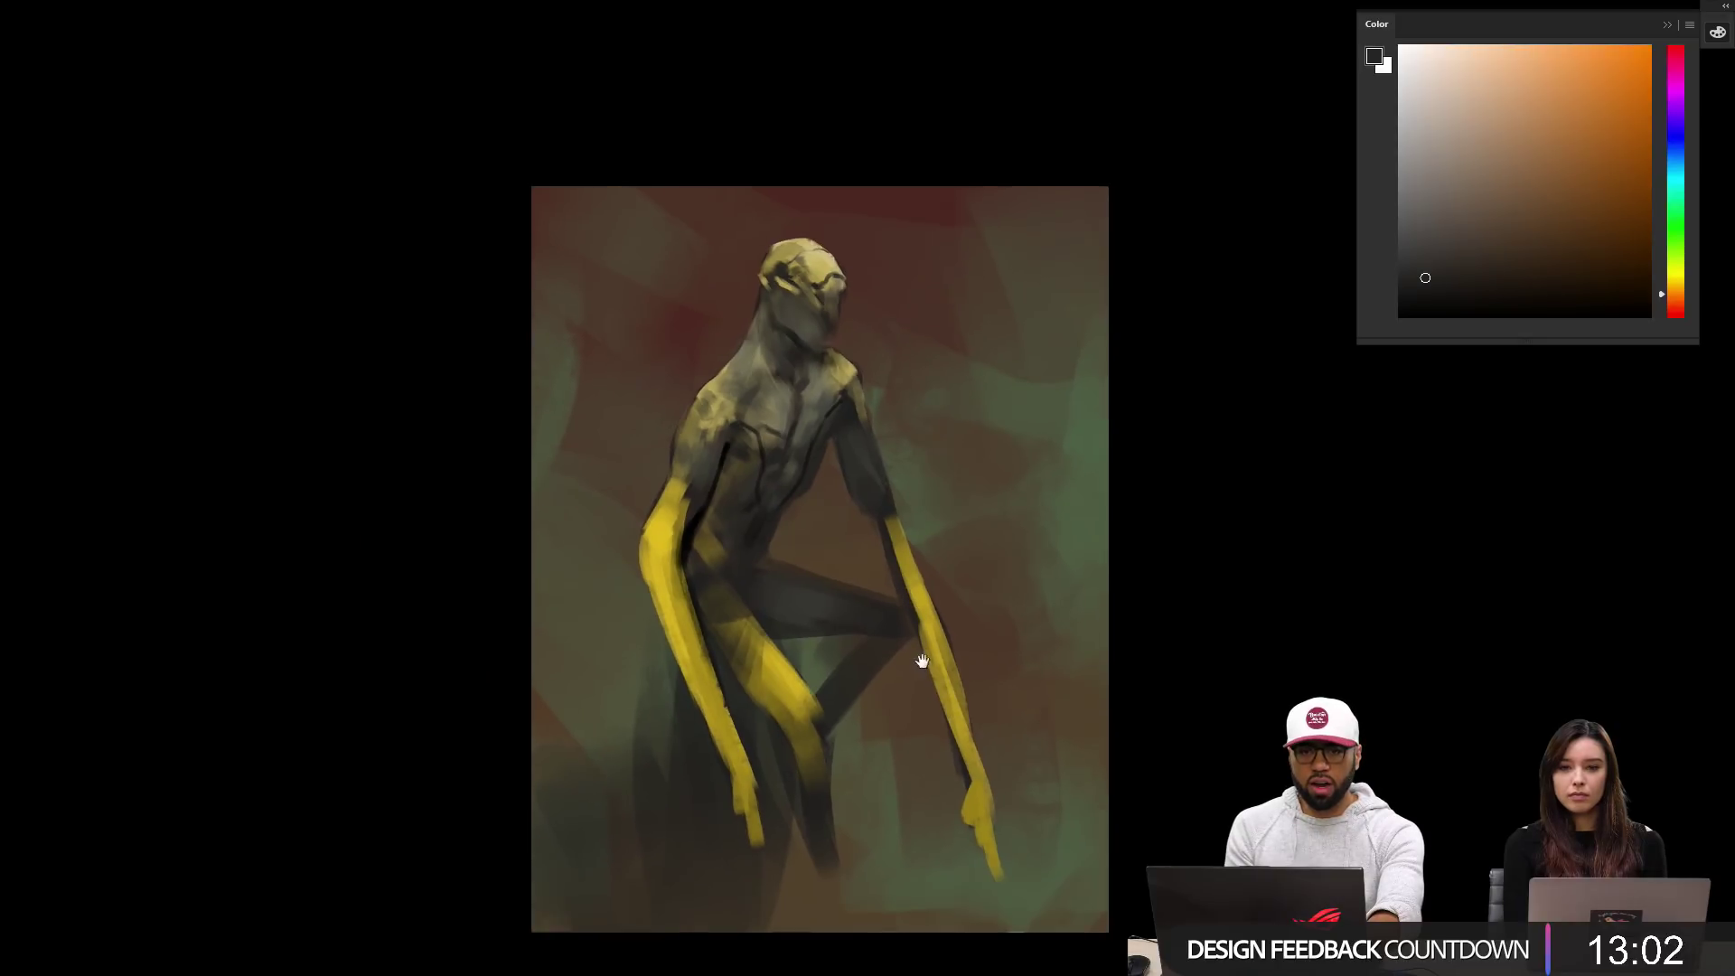
drag(922, 662, 922, 524)
alt+click(662, 553)
mouse_move(662, 551)
mouse_down()
mouse_move(663, 684)
mouse_move(607, 683)
mouse_move(499, 820)
mouse_up()
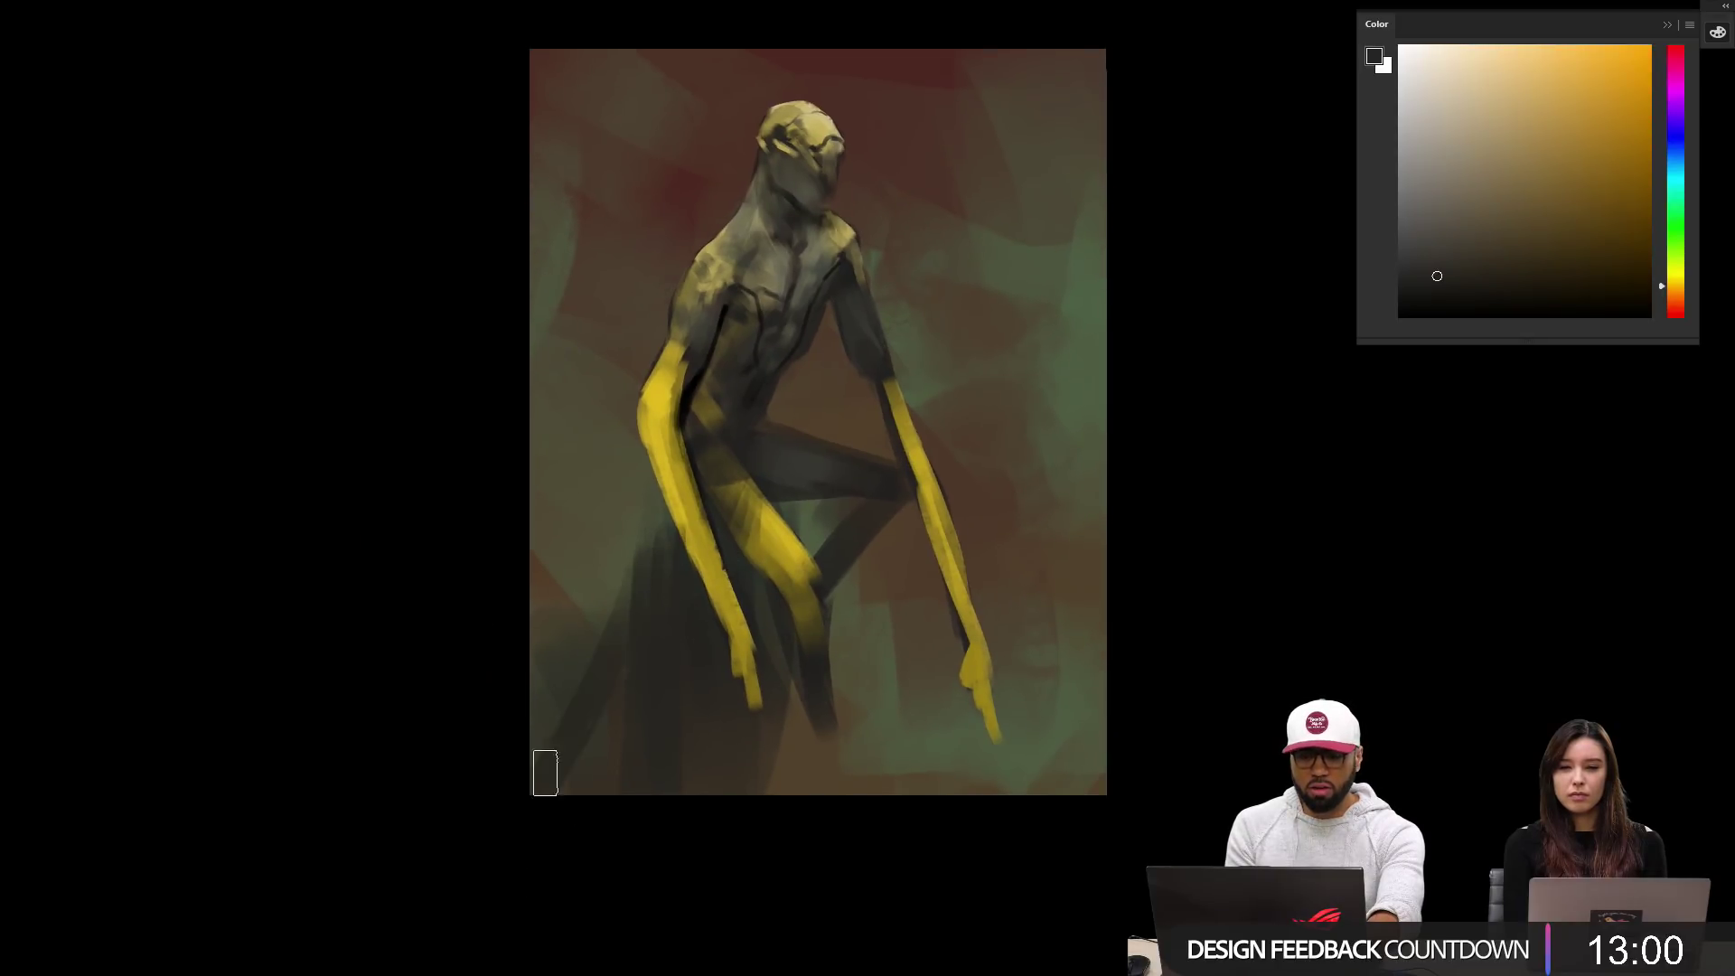
drag(515, 612, 664, 851)
drag(1072, 782, 1085, 442)
mouse_move(899, 793)
mouse_down()
mouse_move(889, 852)
mouse_move(864, 715)
mouse_move(940, 831)
mouse_up()
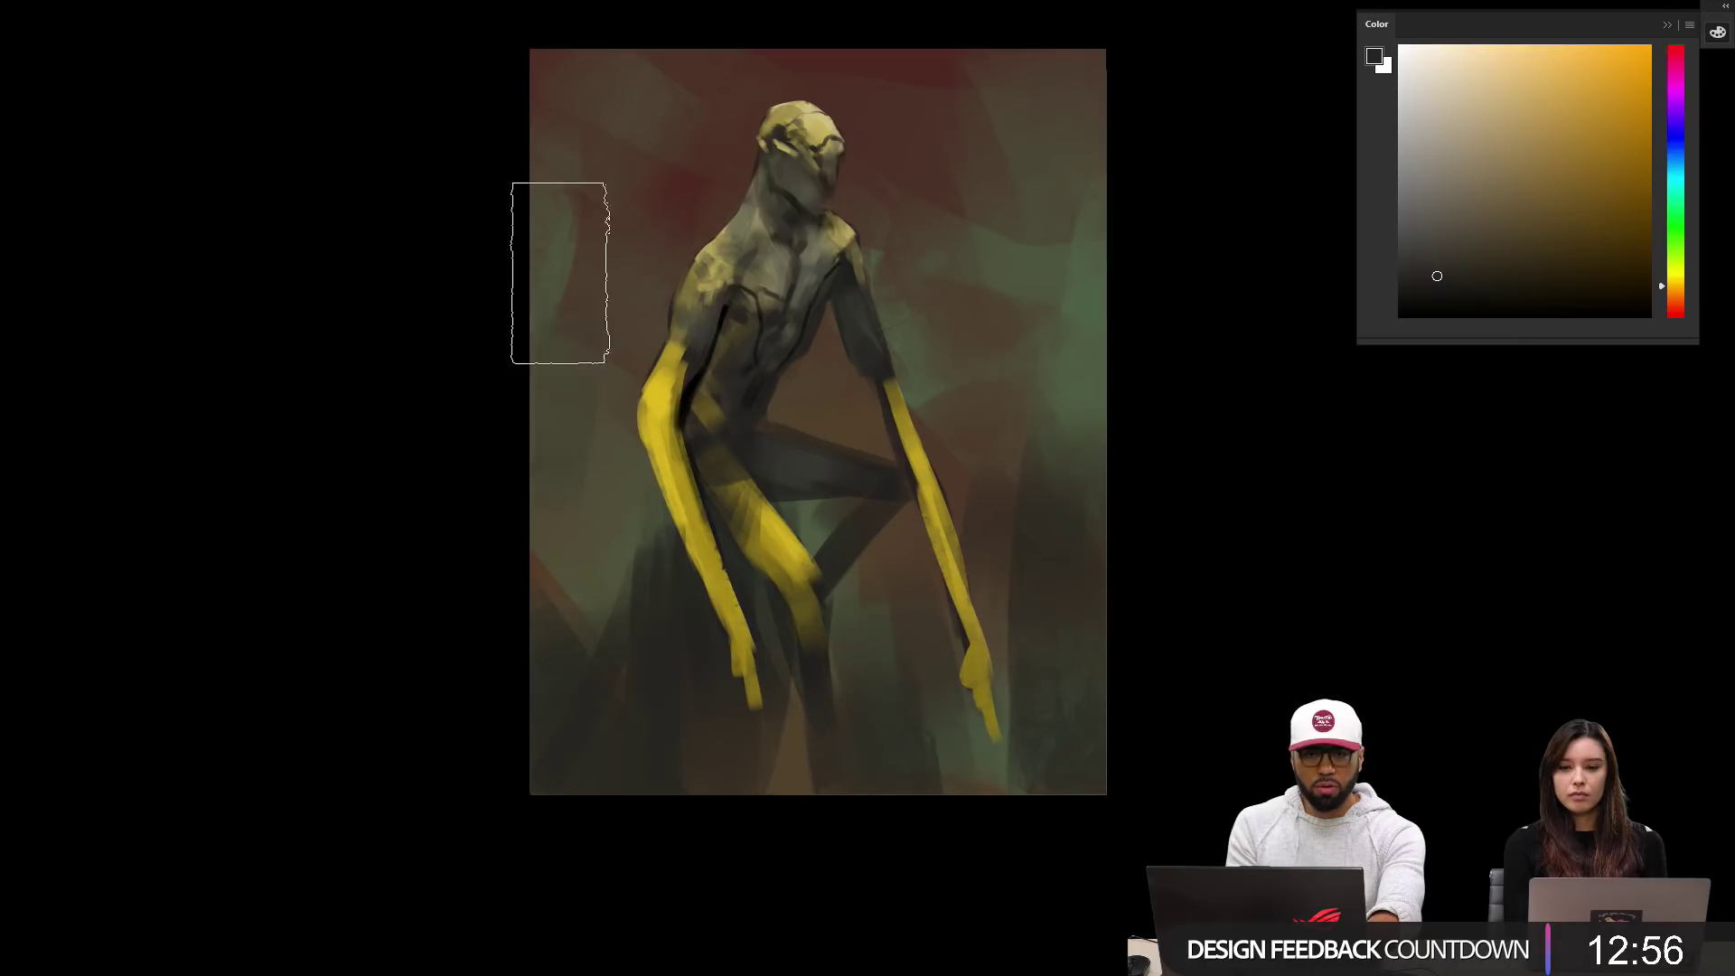
drag(557, 271, 605, 598)
Step: Sample the forearm yellow, adjust it to a fully saturated shade, and paint the creature's forehead and crown with a smaller brush
drag(967, 443, 969, 475)
ctrl+click(956, 458)
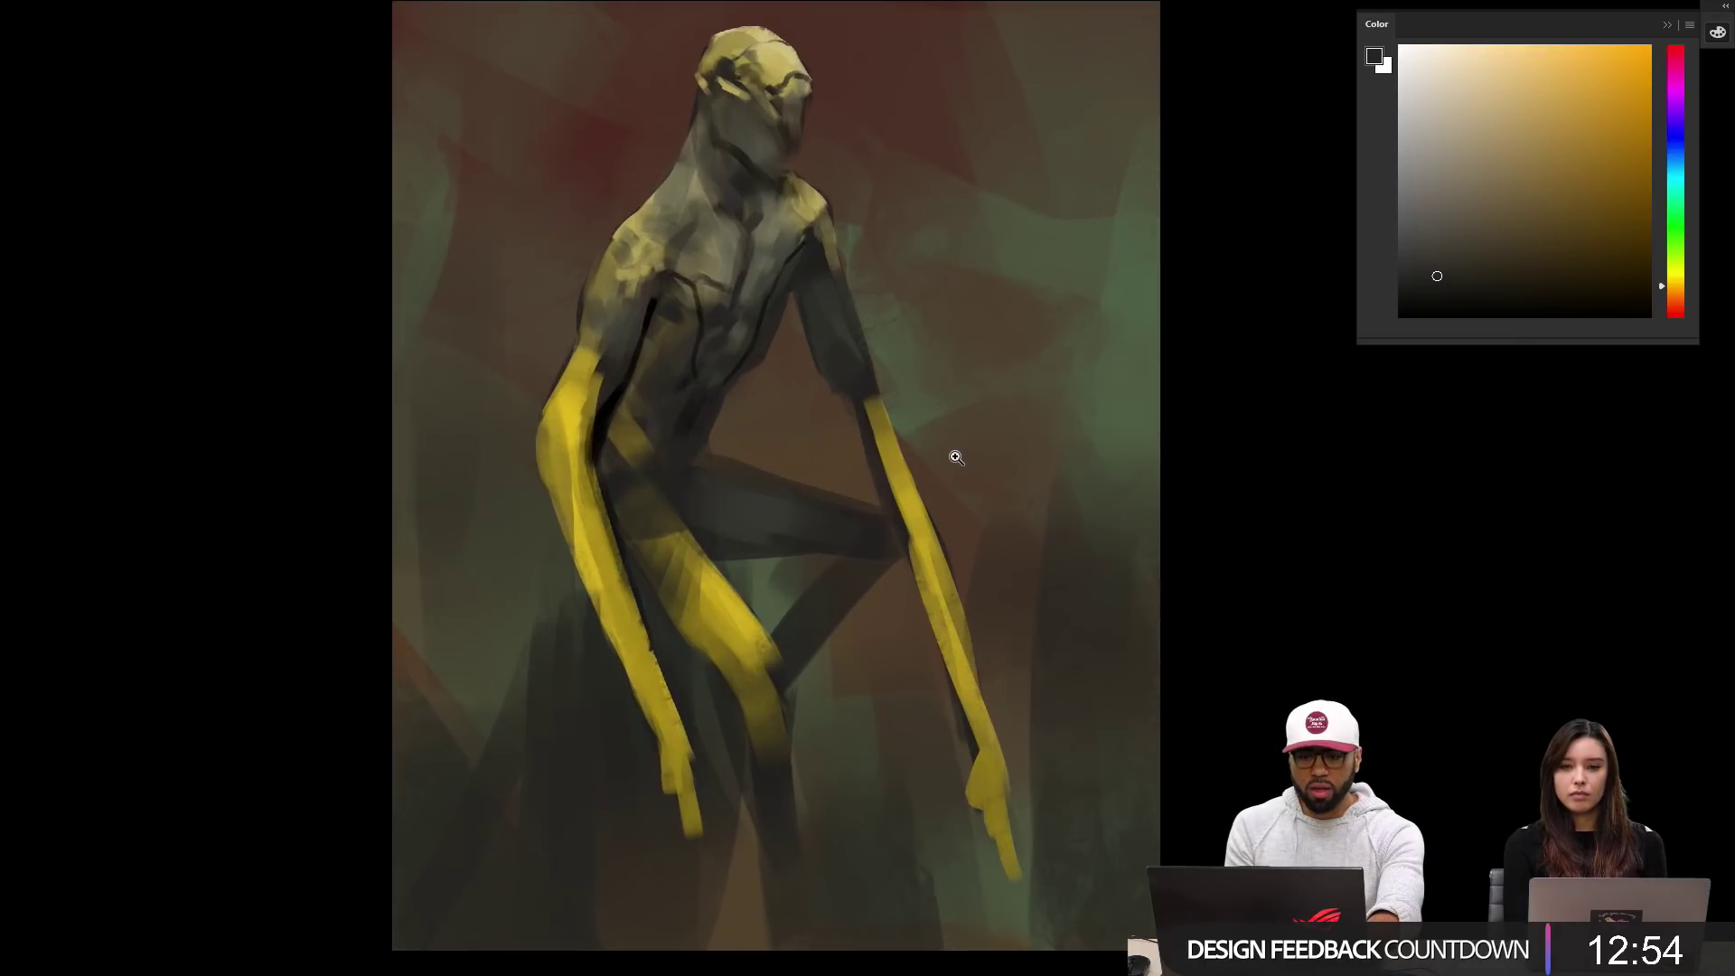
alt+click(578, 436)
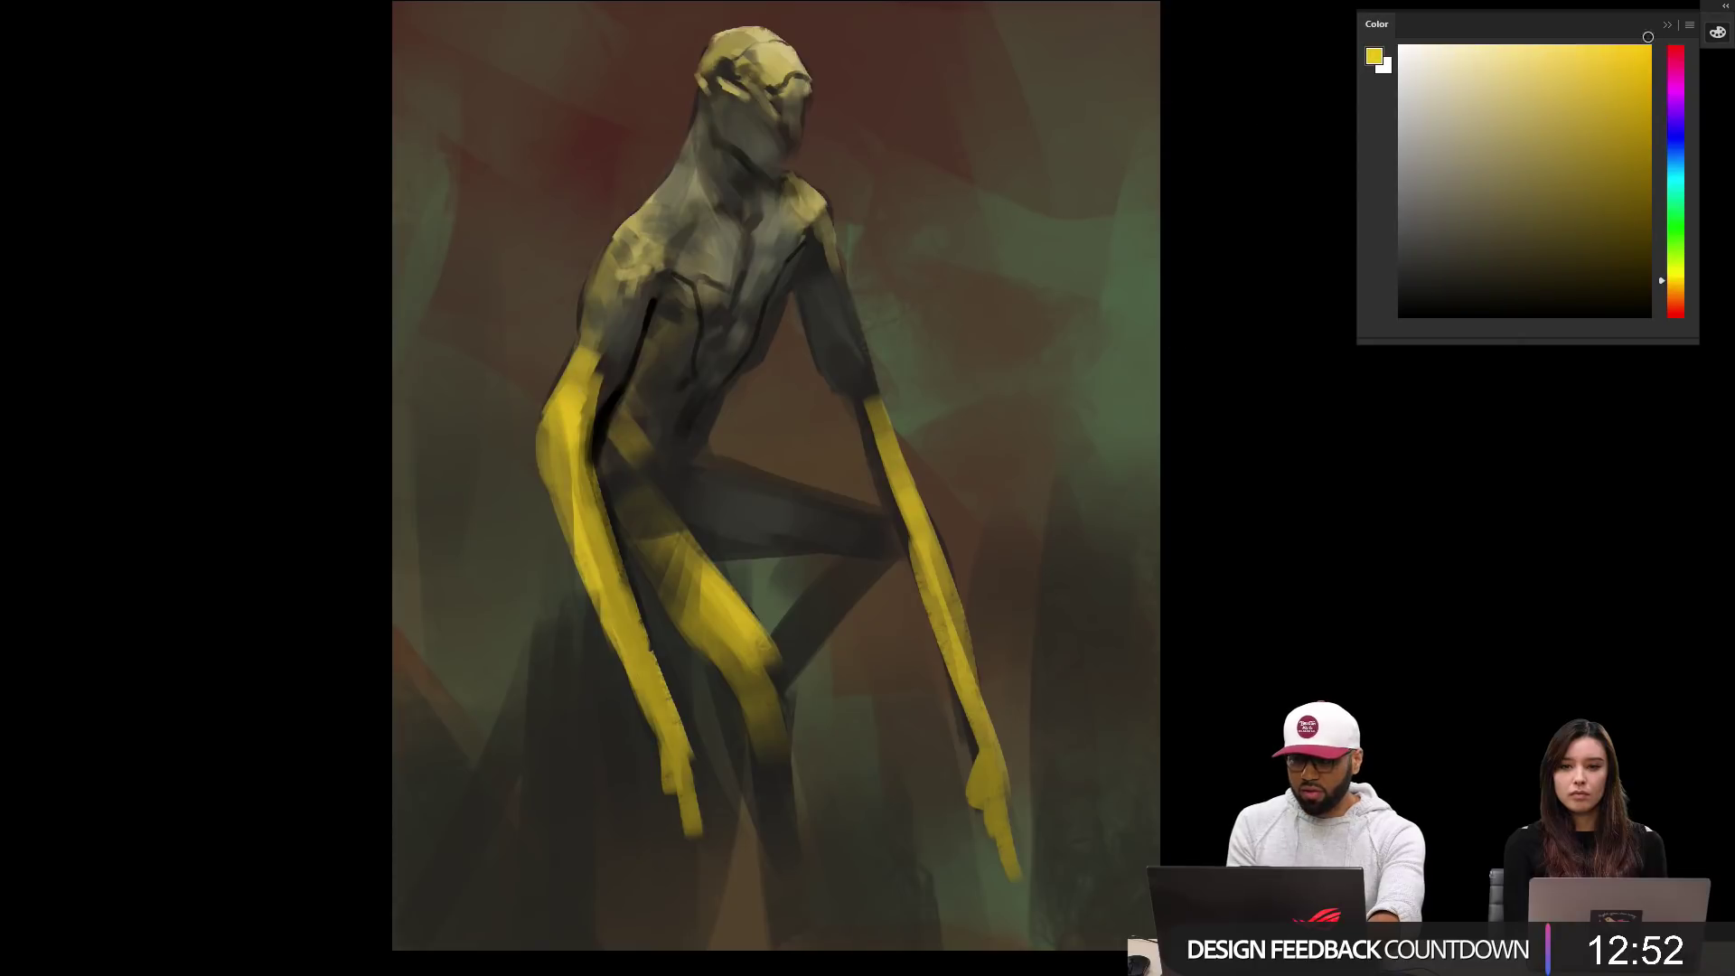
drag(1648, 37, 1649, 39)
drag(972, 316, 975, 453)
key(bracketleft)
key(bracketleft)
key(bracketleft)
key(bracketleft)
key(bracketleft)
key(bracketleft)
key(bracketleft)
key(bracketleft)
key(bracketleft)
key(bracketleft)
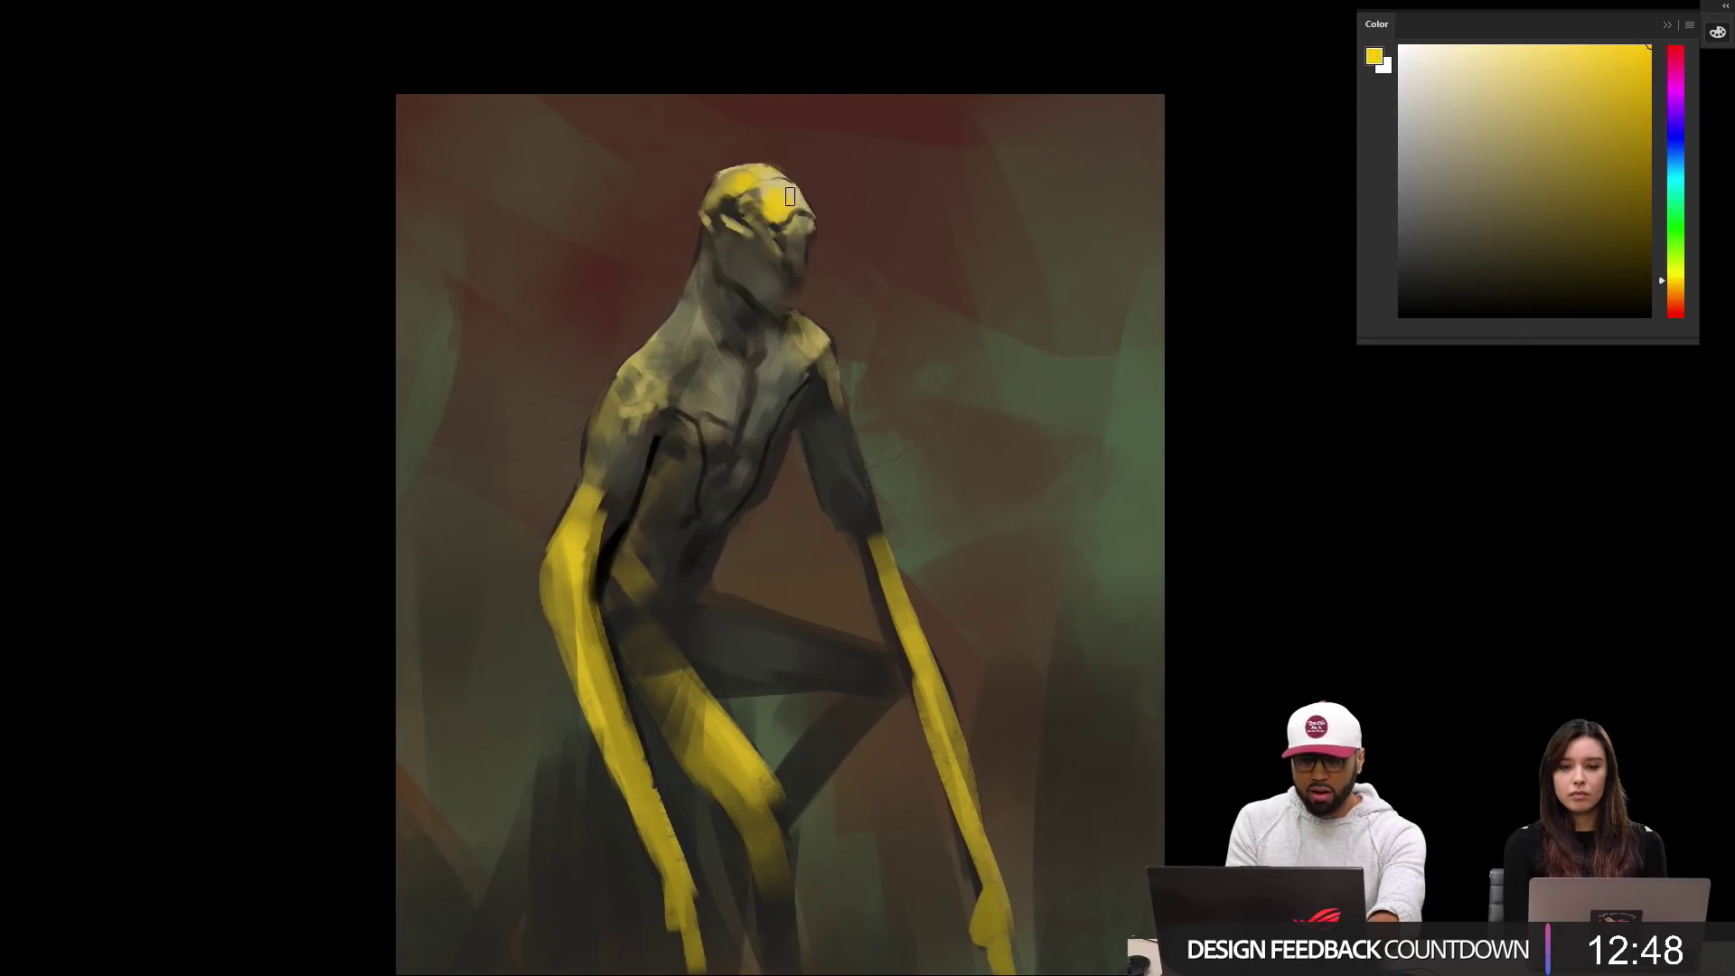
Step: Bring back the hidden panels and place a copy of the painting on a new layer above Layer 3
drag(937, 459, 1025, 399)
key(Tab)
key(Tab)
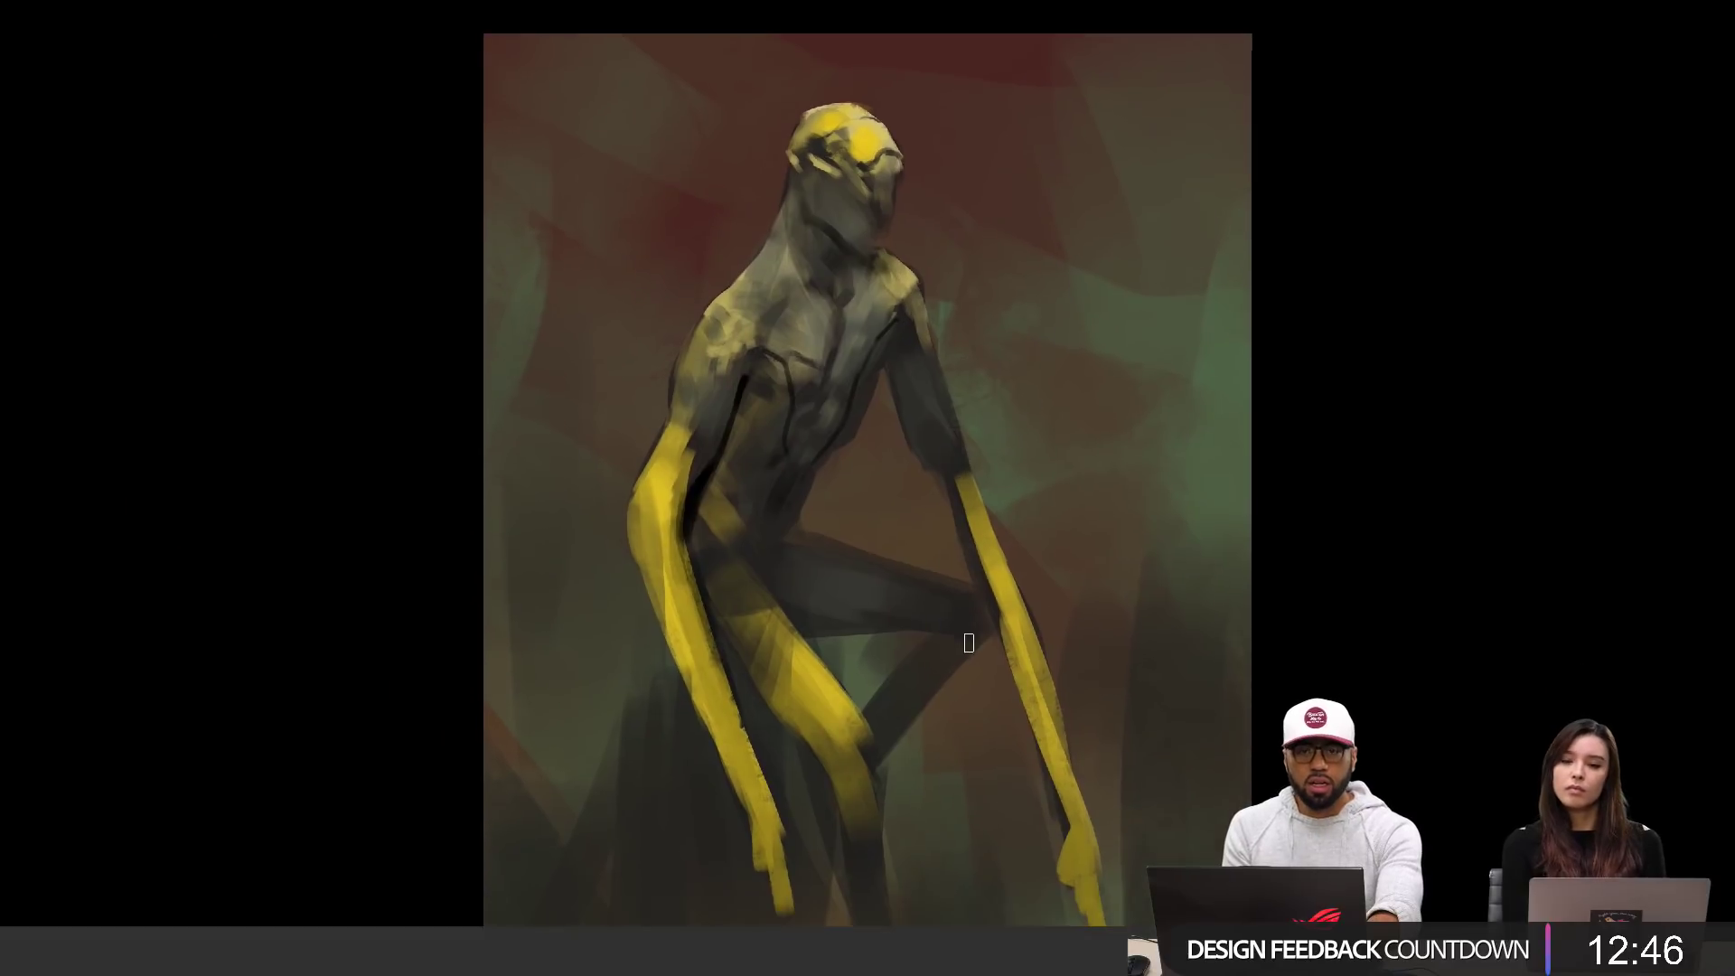
key(Tab)
key(ctrl+j)
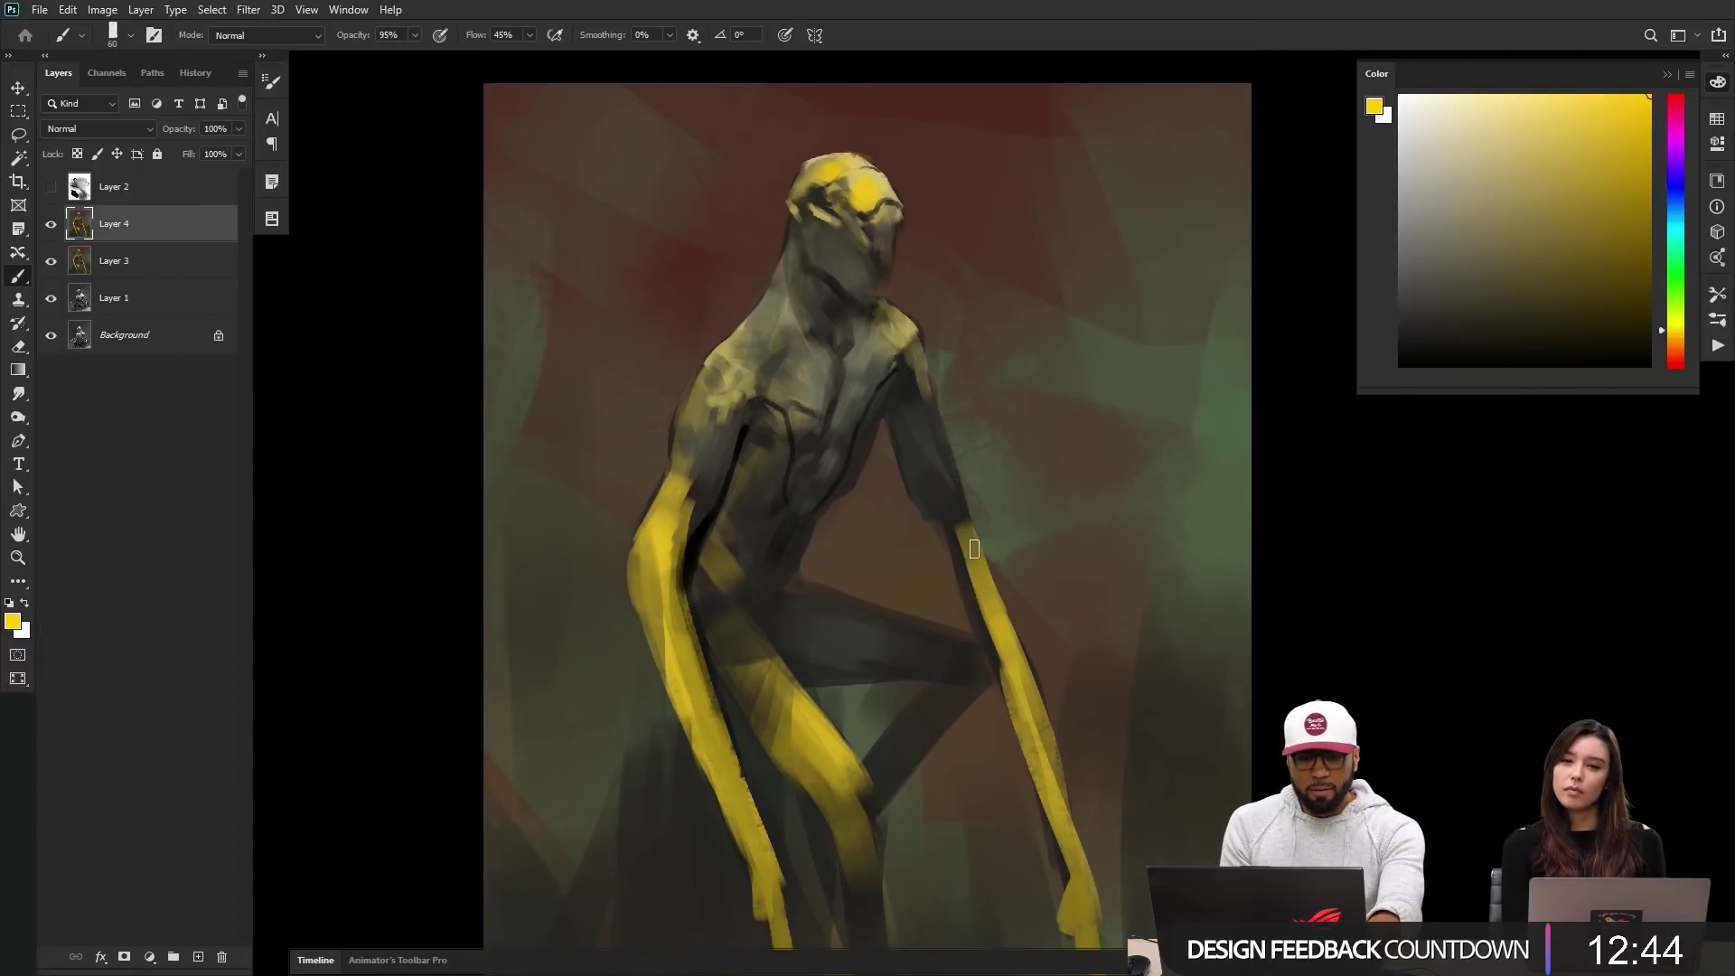
Step: Add a new layer above Layer 4, fill it with black and set its blend mode to Color
key(ctrl+alt+shift+n)
key(g)
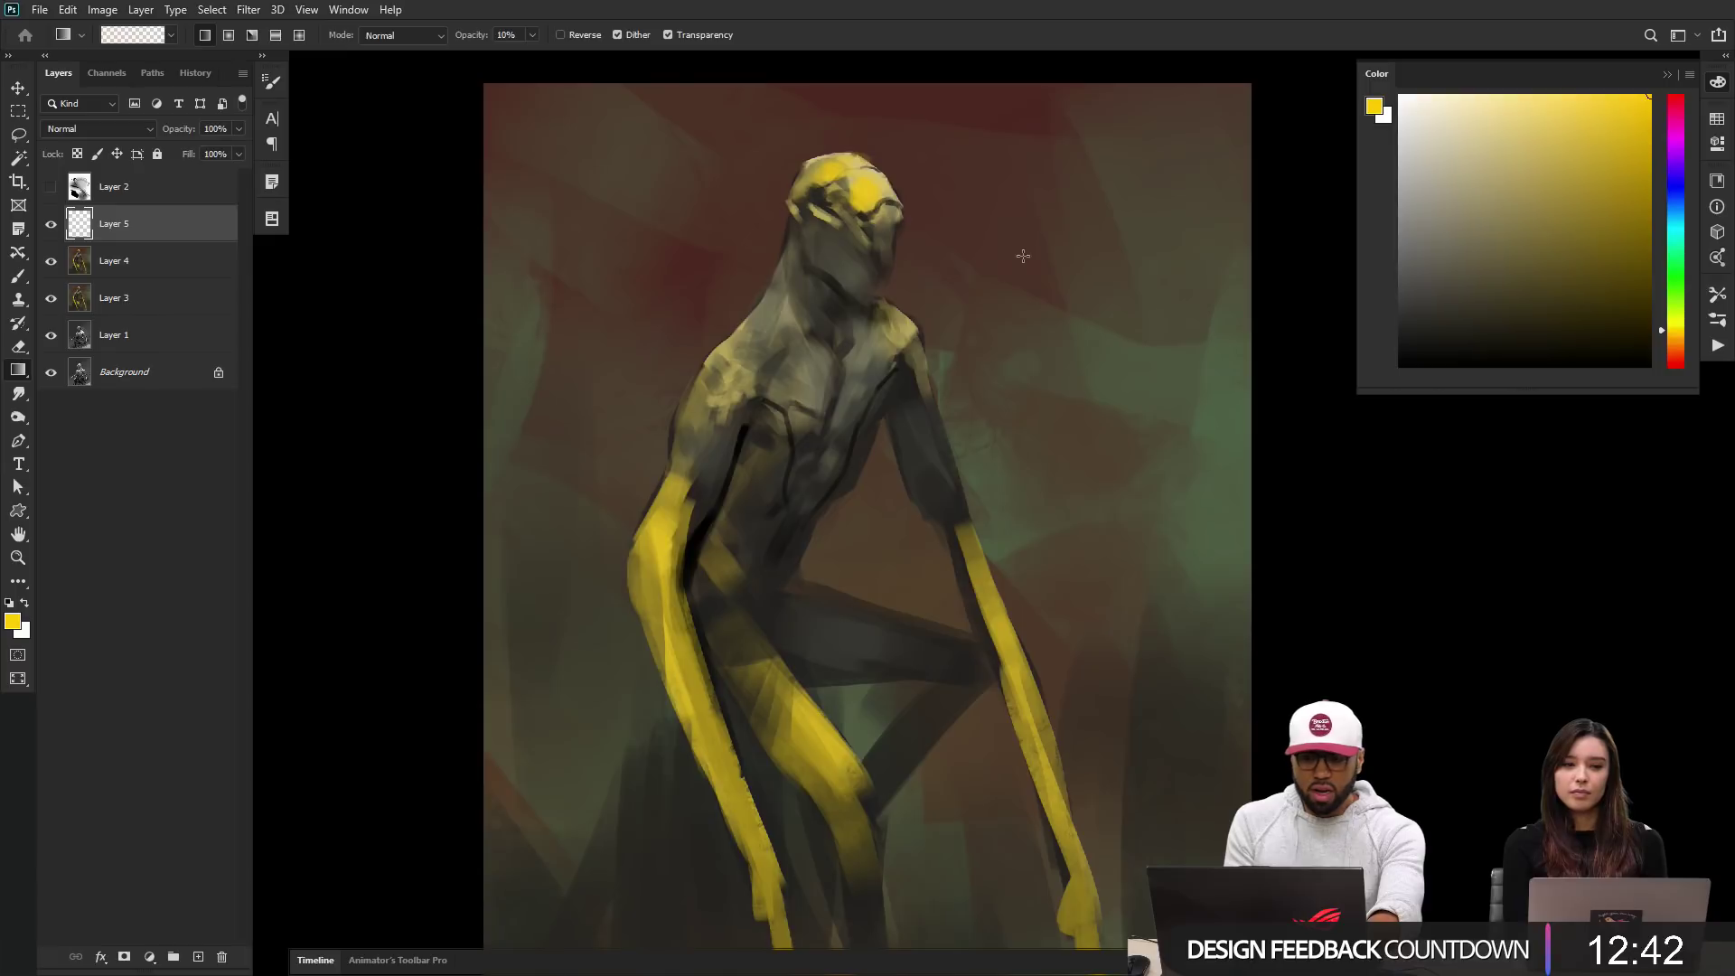
key(shift+g)
key(d)
click(968, 329)
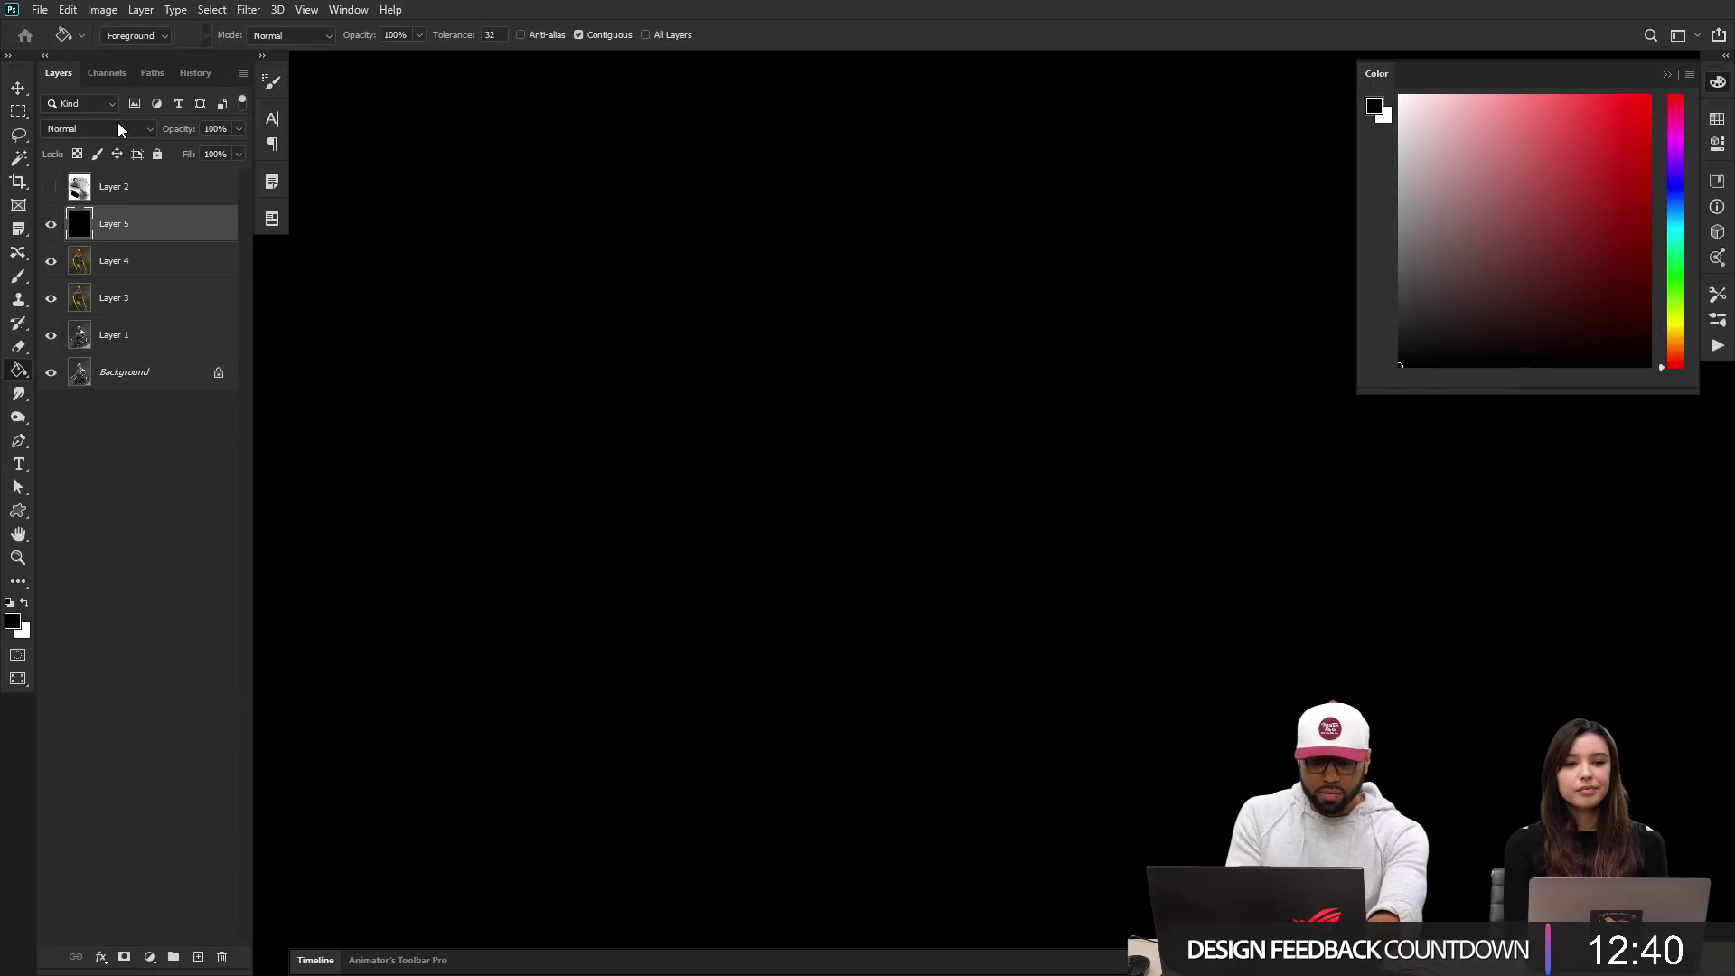
click(118, 129)
click(82, 547)
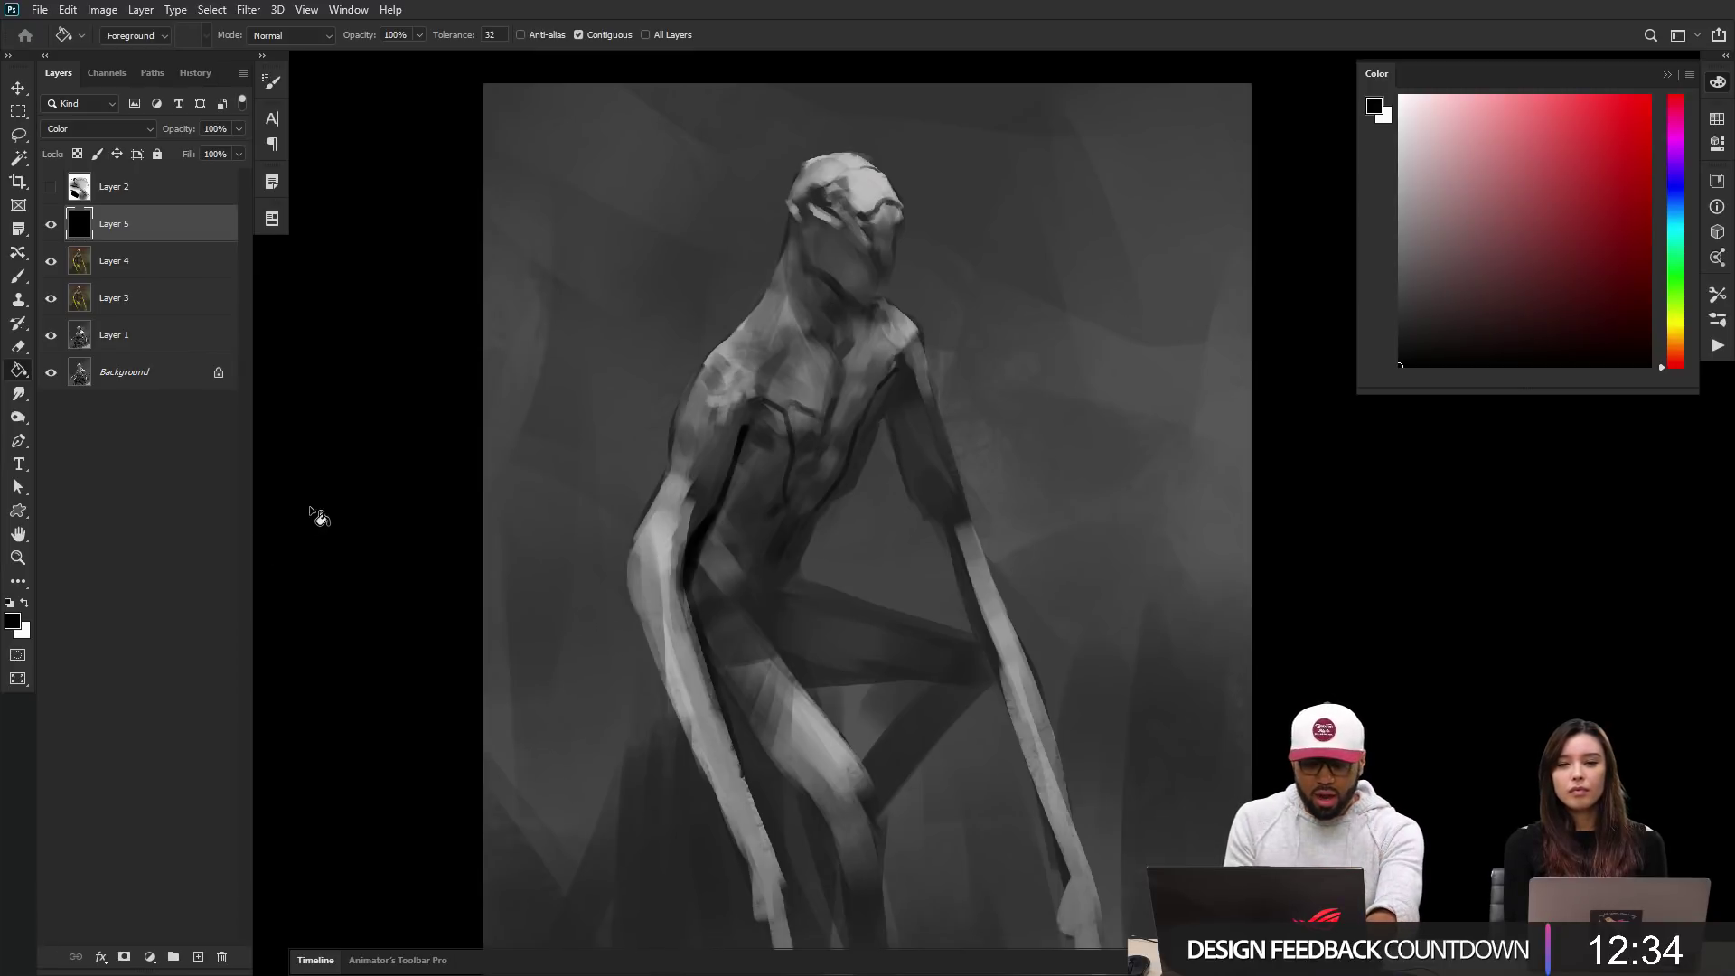
Step: Add an Overlay layer and brush highlights onto the head, chest, near shoulder, arms and thighs in full-screen view
key(F2)
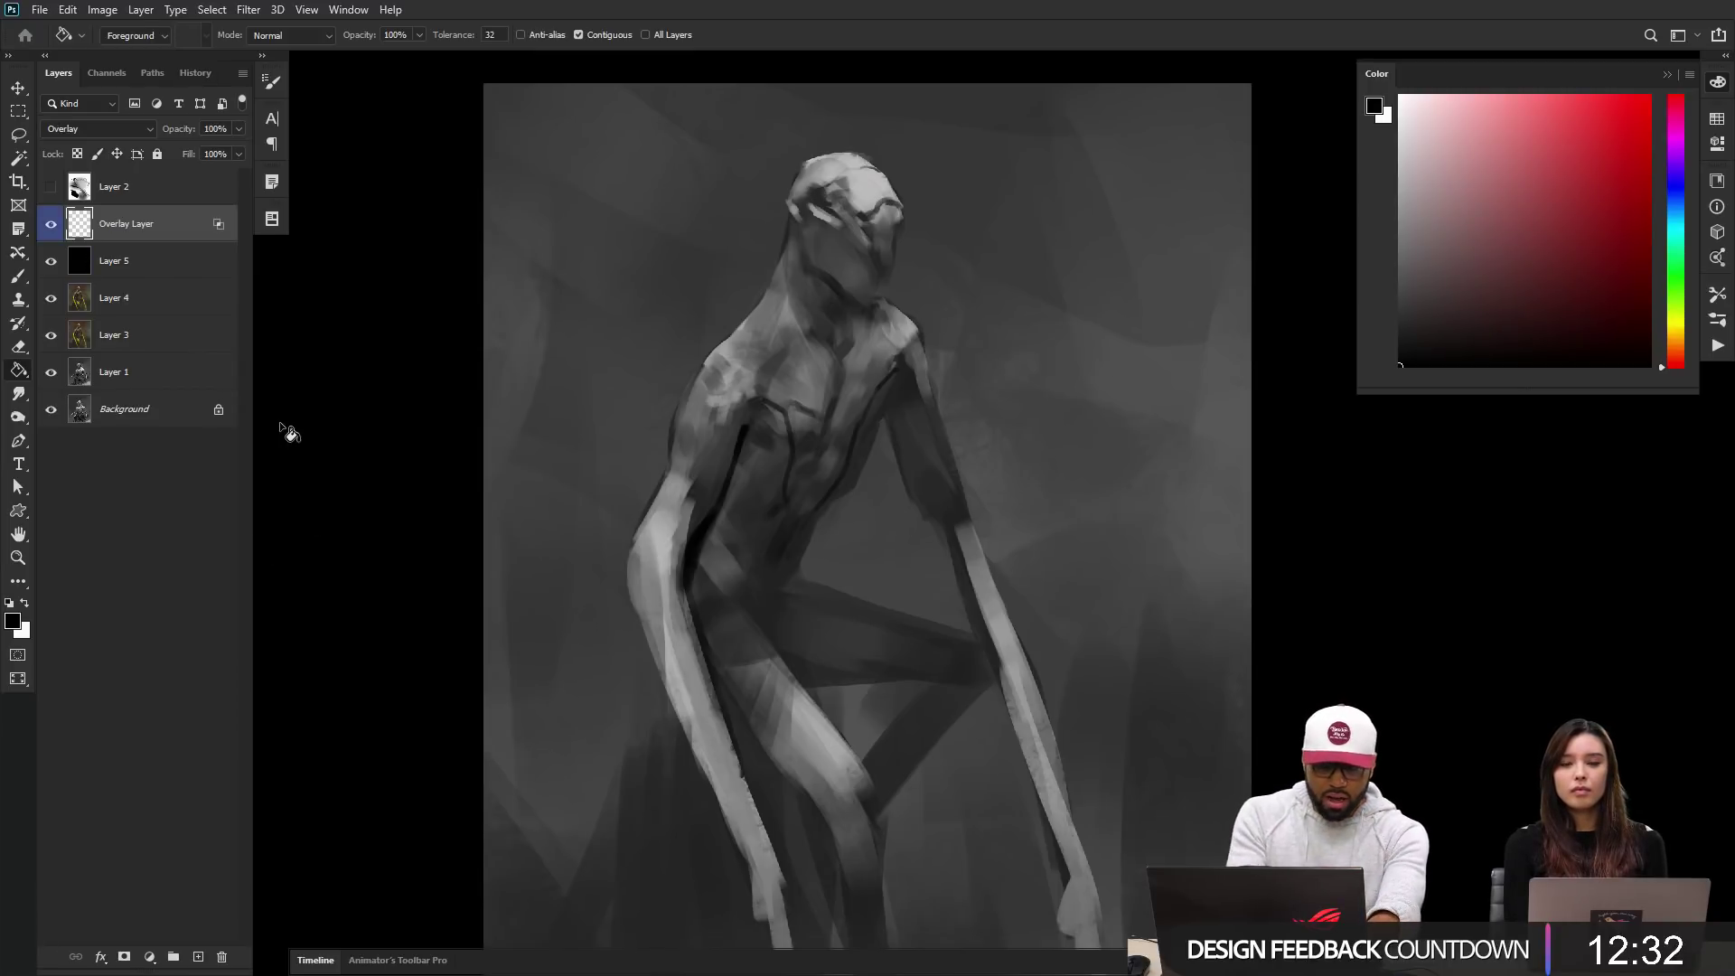
key(f)
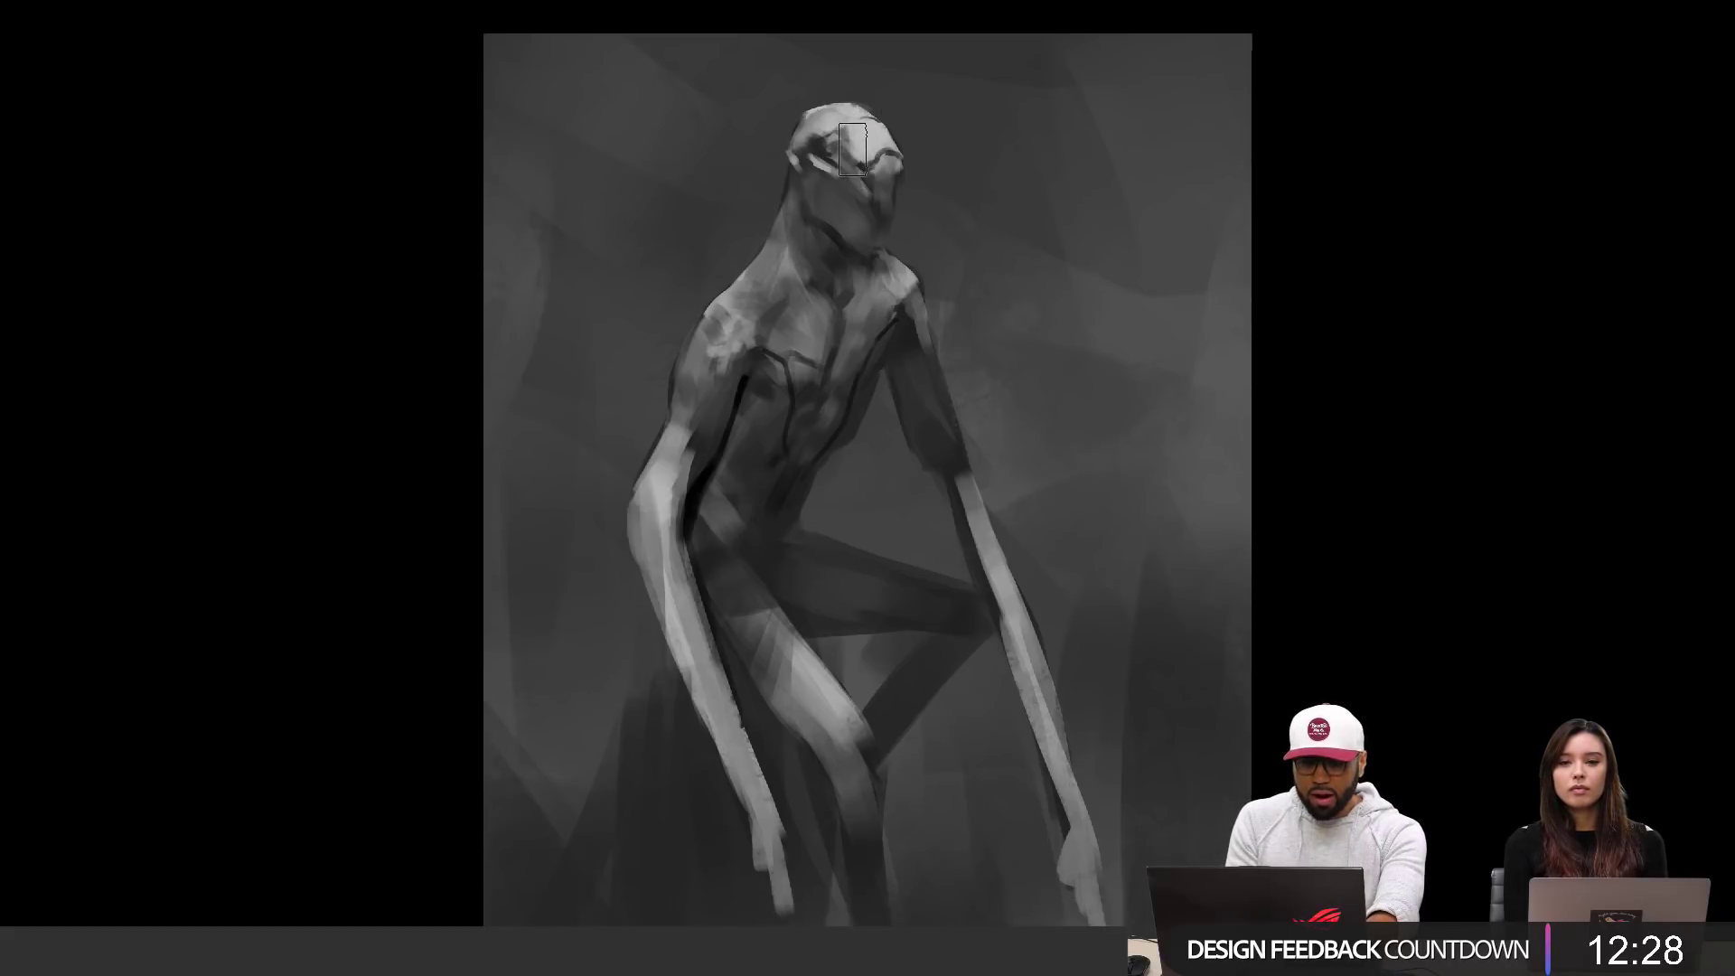
mouse_move(852, 149)
mouse_down()
mouse_move(859, 126)
mouse_move(817, 154)
mouse_move(836, 226)
mouse_move(875, 225)
mouse_move(809, 240)
mouse_move(768, 289)
mouse_move(831, 375)
mouse_move(918, 325)
mouse_move(926, 434)
mouse_move(890, 271)
mouse_move(698, 370)
mouse_move(682, 488)
mouse_move(731, 389)
mouse_move(801, 389)
mouse_move(746, 522)
mouse_move(701, 515)
mouse_move(720, 585)
mouse_move(740, 542)
mouse_move(899, 599)
mouse_move(784, 567)
mouse_move(896, 584)
mouse_move(950, 637)
mouse_move(822, 744)
mouse_move(723, 588)
mouse_move(691, 633)
mouse_move(779, 840)
mouse_up()
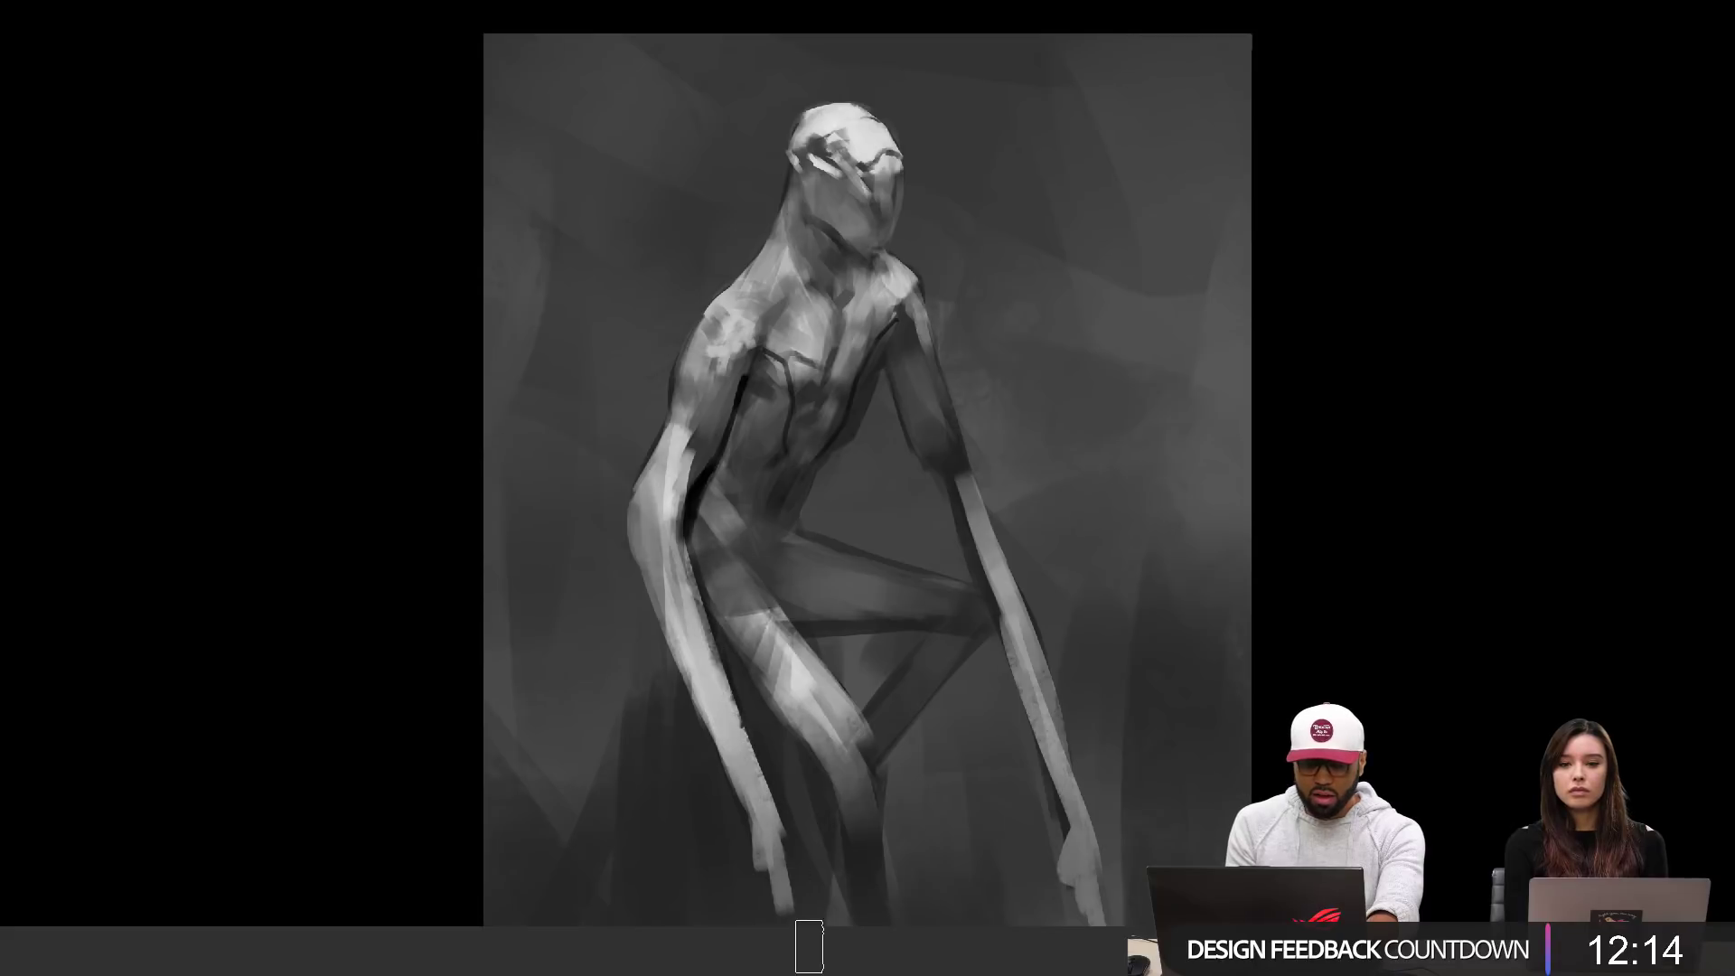
drag(979, 540, 1095, 852)
drag(1022, 680, 1107, 944)
drag(1087, 845, 1104, 922)
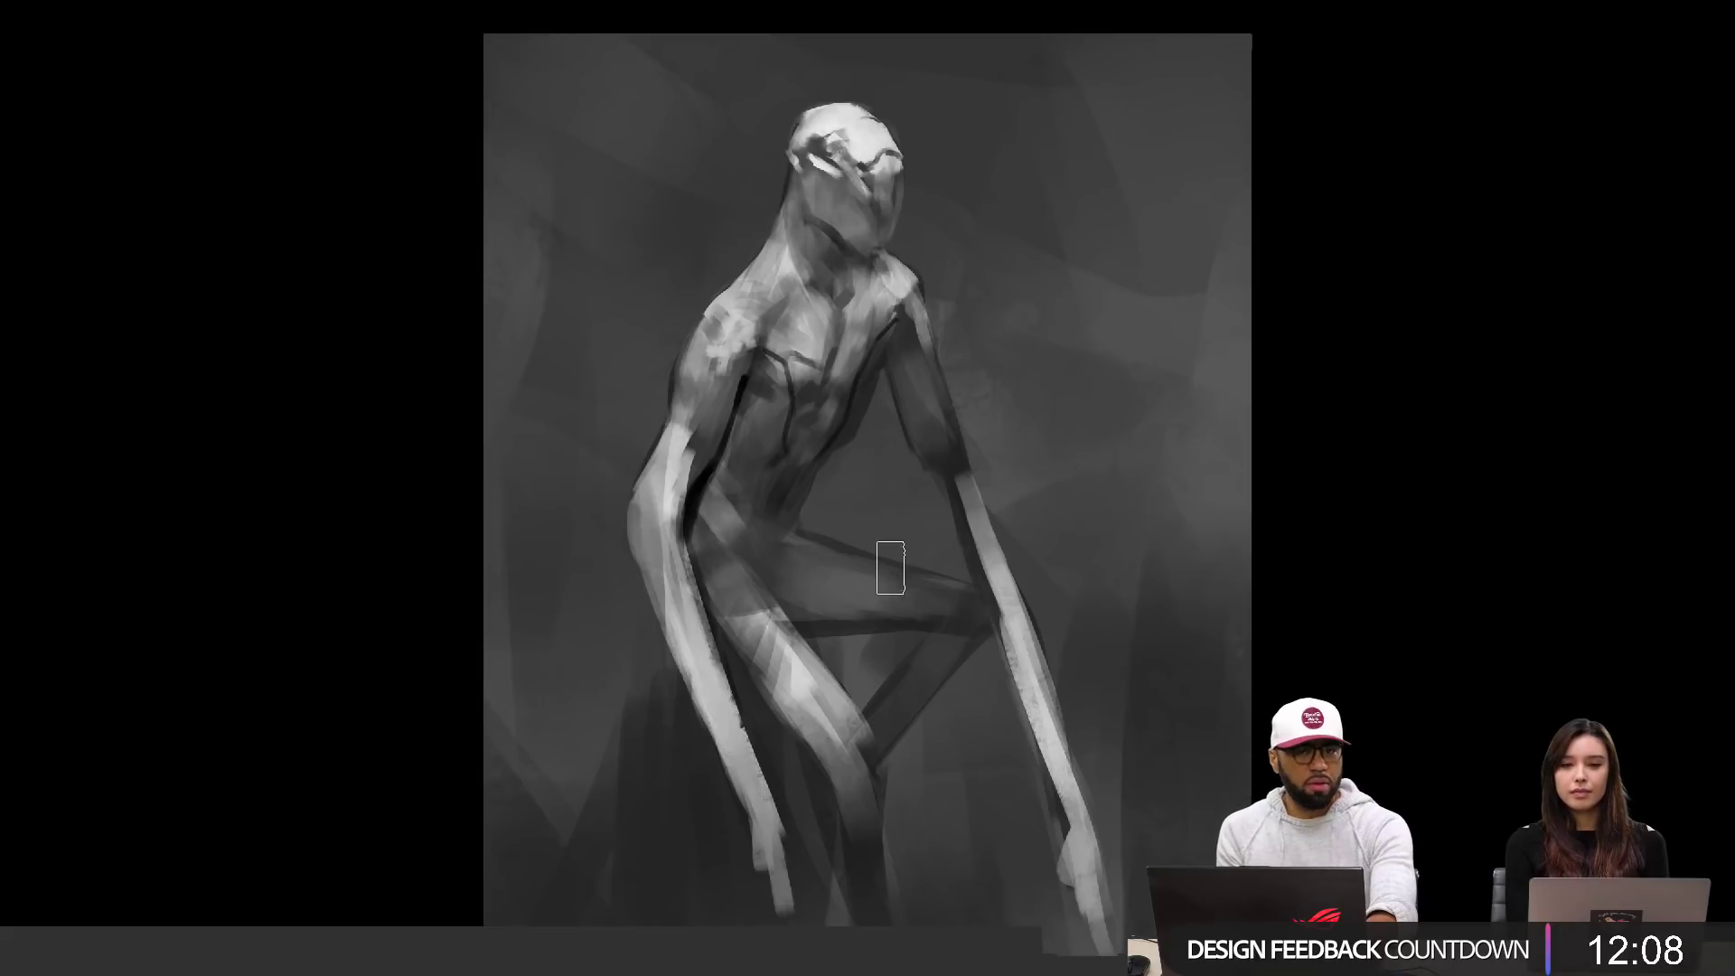
drag(788, 244, 739, 318)
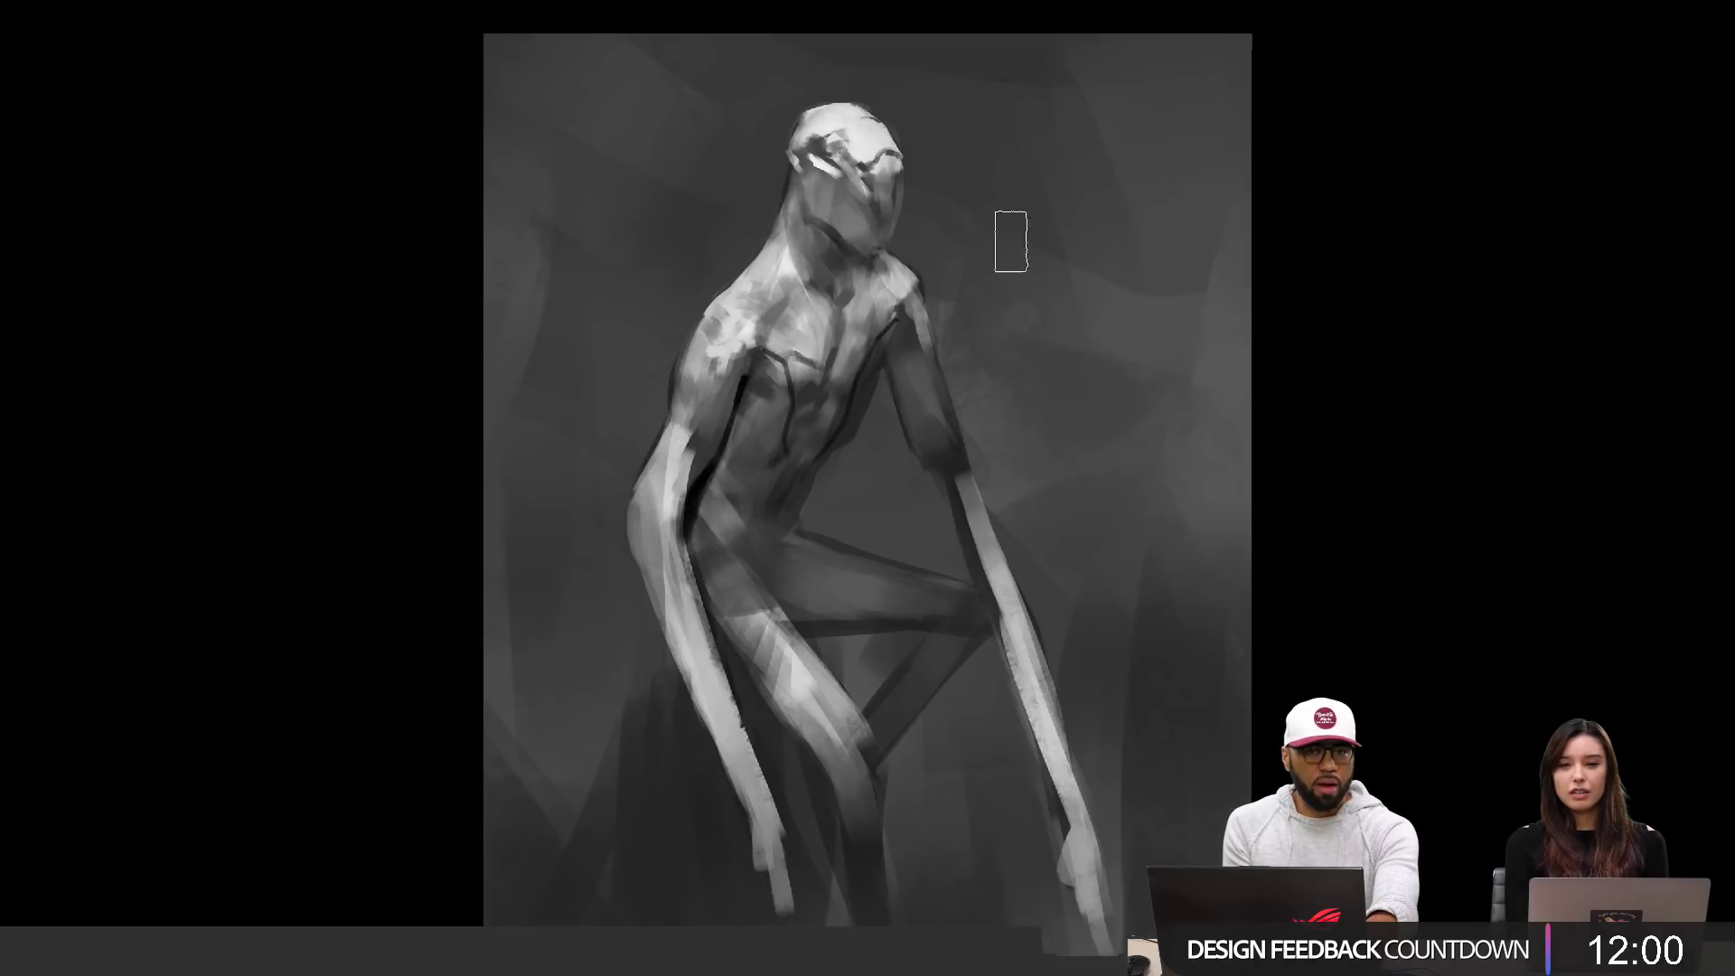
Step: Darken the background around the legs and along both sides with a very large brush on the Overlay layer
key(])
key(])
key(])
key(])
key(])
key(])
key(])
key(])
key(])
key(])
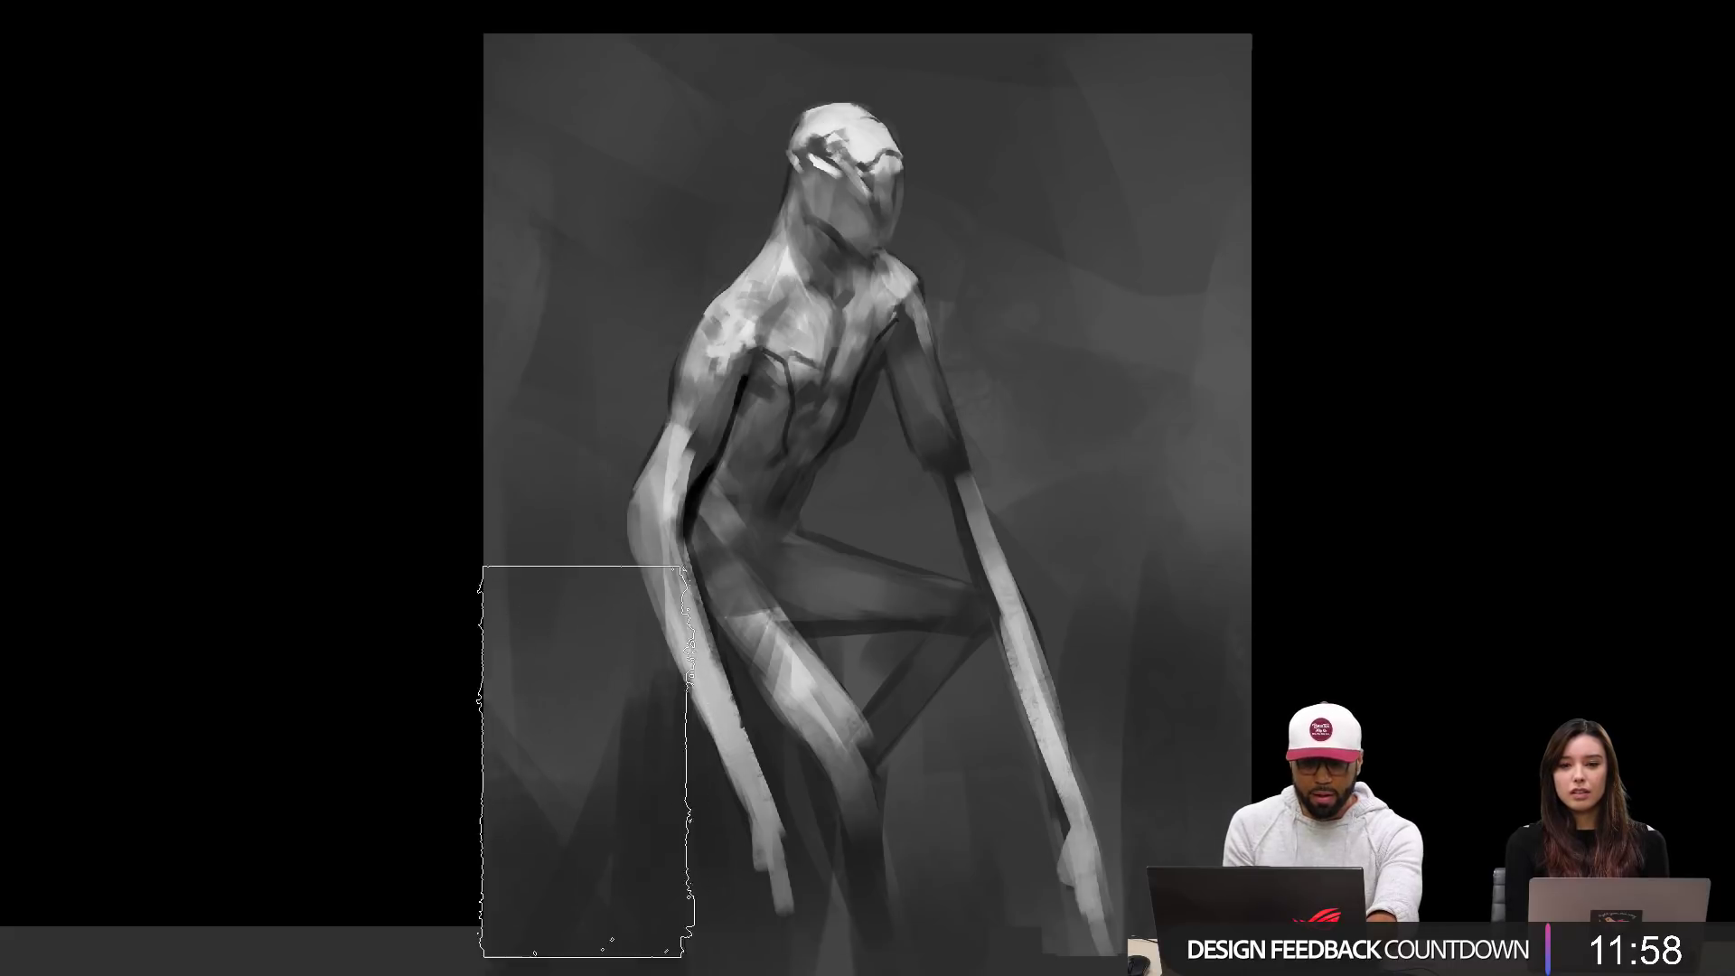
mouse_move(583, 764)
mouse_down()
mouse_move(555, 664)
mouse_move(622, 603)
mouse_up()
alt+click(814, 548)
drag(959, 510, 950, 431)
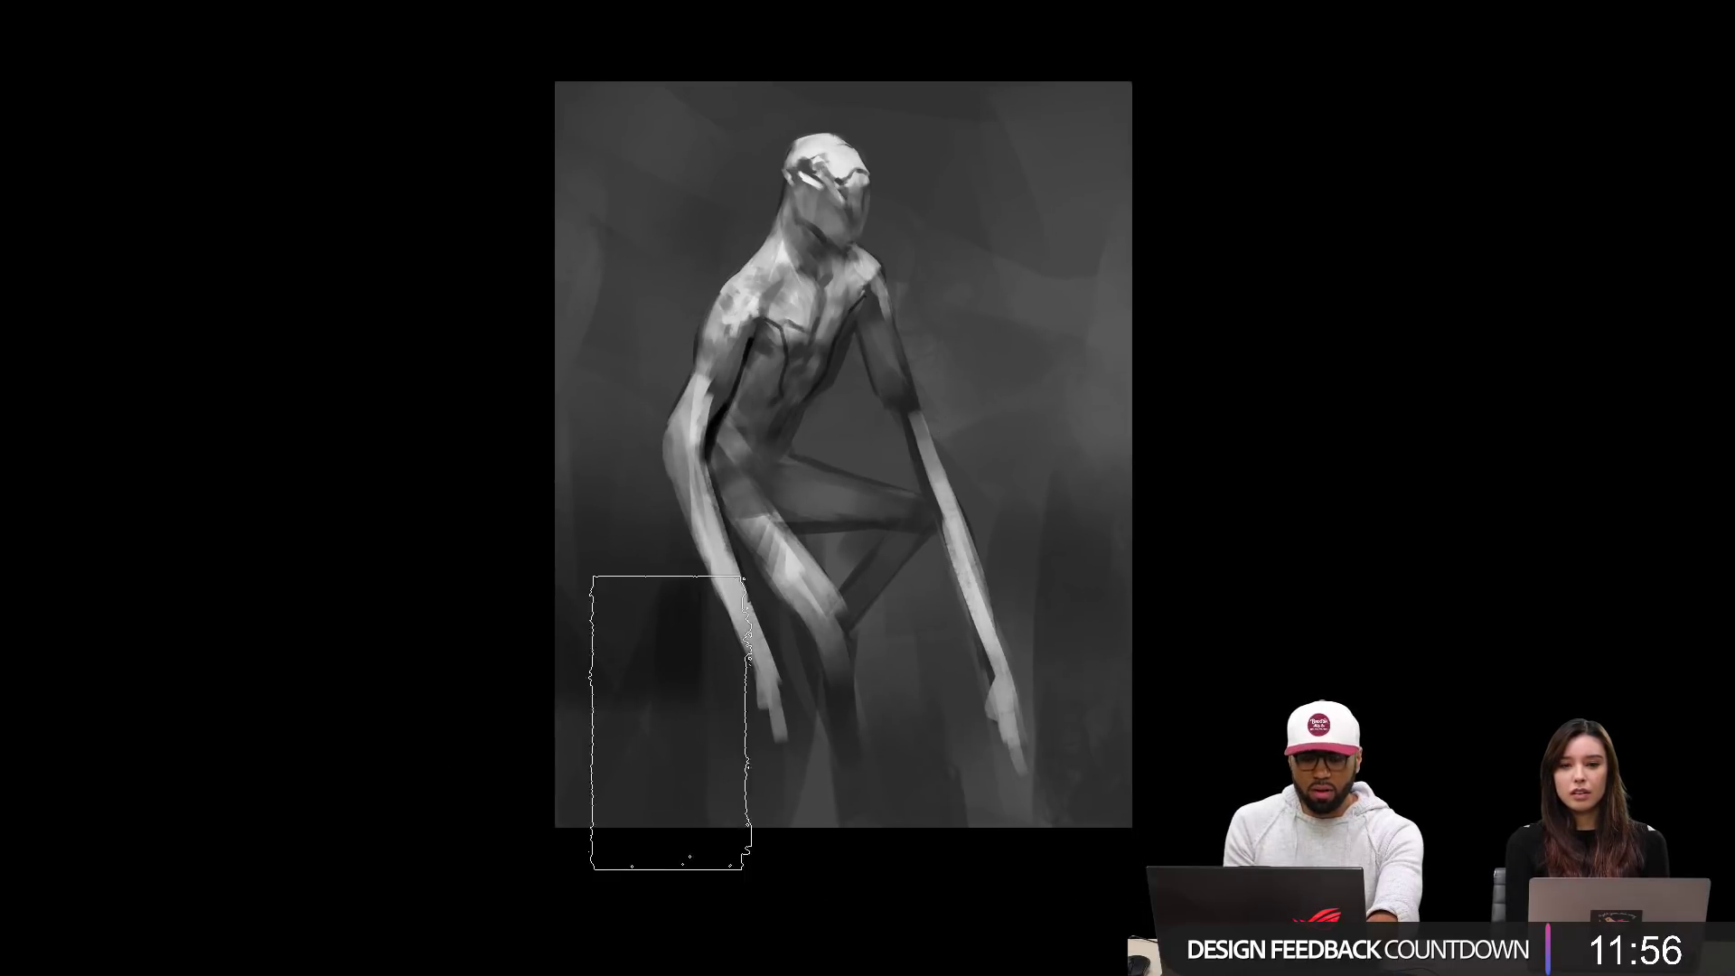
drag(637, 734, 749, 810)
drag(861, 706, 879, 701)
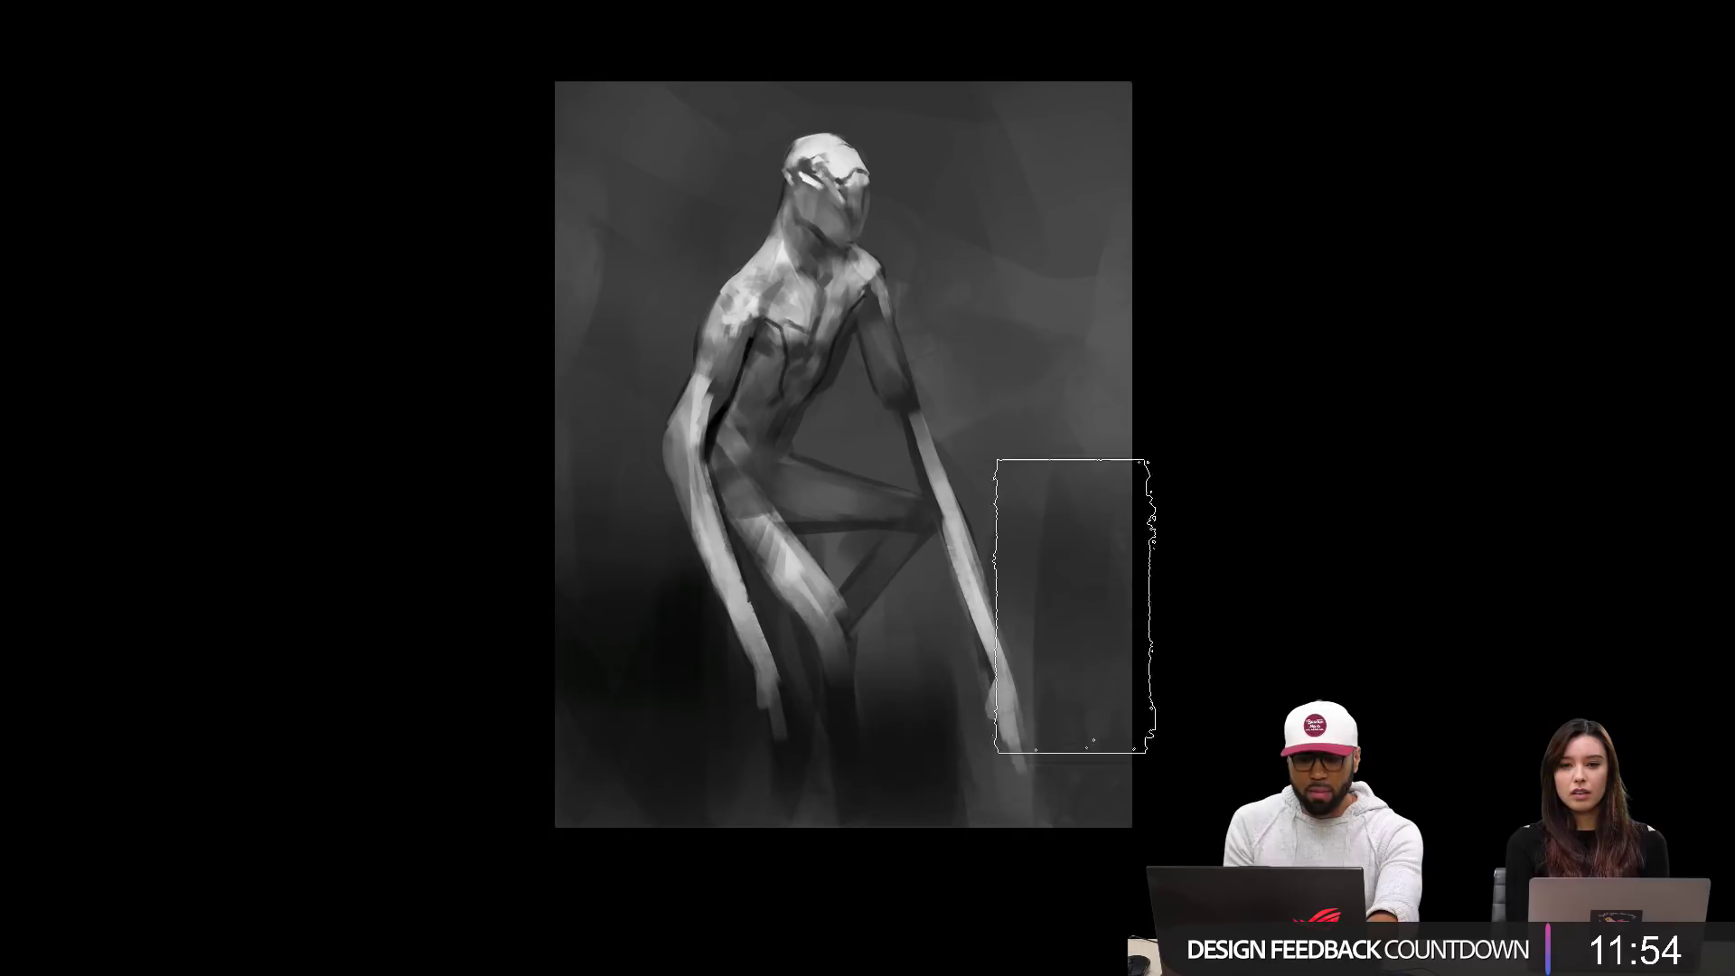
mouse_move(1075, 606)
mouse_down()
mouse_move(1045, 771)
mouse_move(972, 530)
mouse_move(1098, 418)
mouse_move(696, 424)
mouse_up()
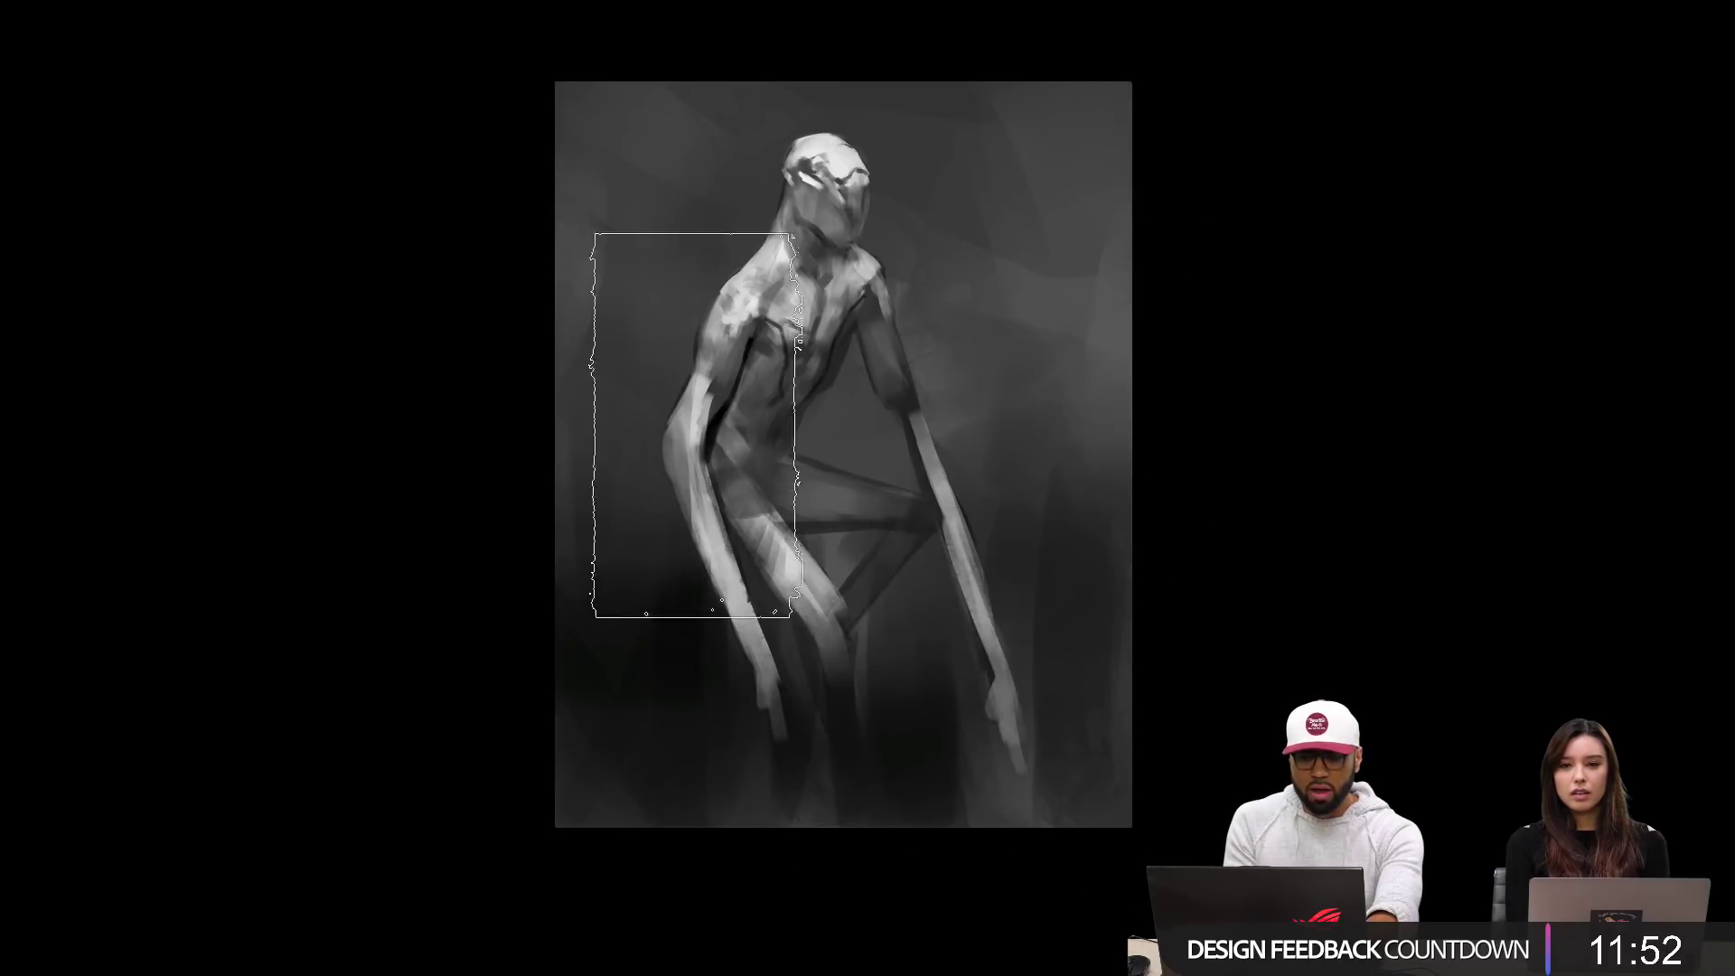
key(bracketleft)
key(bracketleft)
key(bracketleft)
key(bracketleft)
key(bracketleft)
mouse_move(1010, 378)
mouse_down()
mouse_move(1047, 398)
mouse_move(1106, 347)
mouse_move(1107, 437)
mouse_move(991, 500)
mouse_up()
Step: Lower the Overlay layer's fill to 51% and toggle its visibility to compare the painting with and without it
key(f)
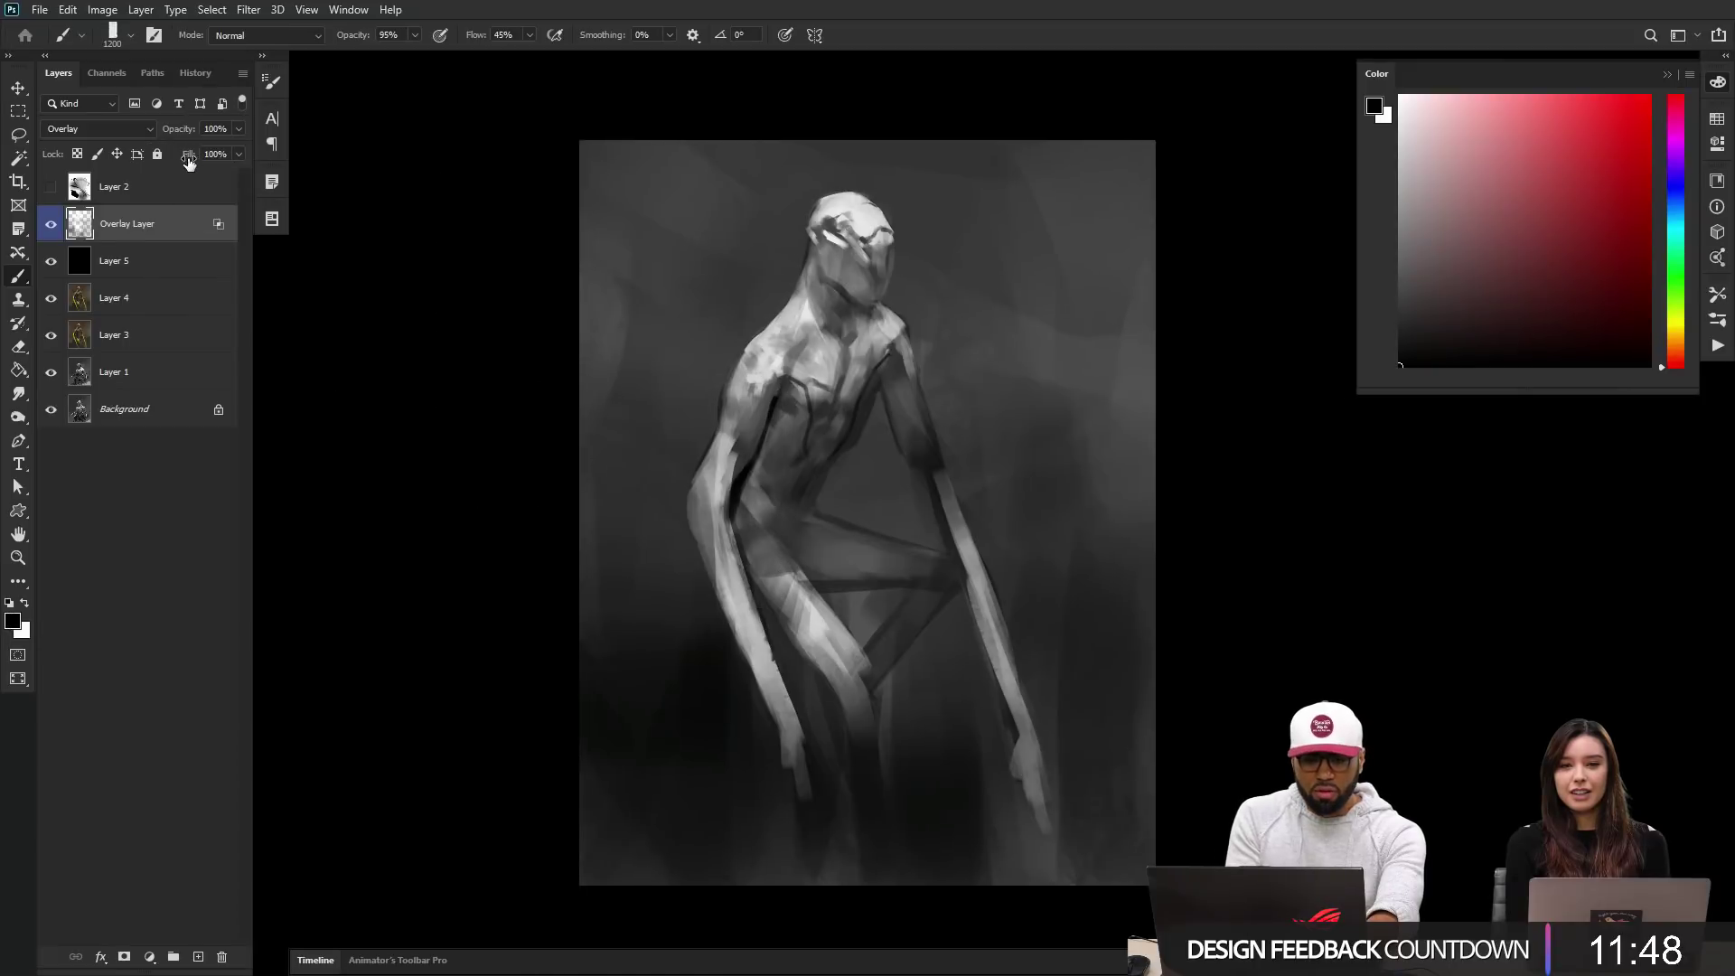
mouse_move(188, 161)
mouse_down()
mouse_move(54, 137)
mouse_move(117, 139)
mouse_up()
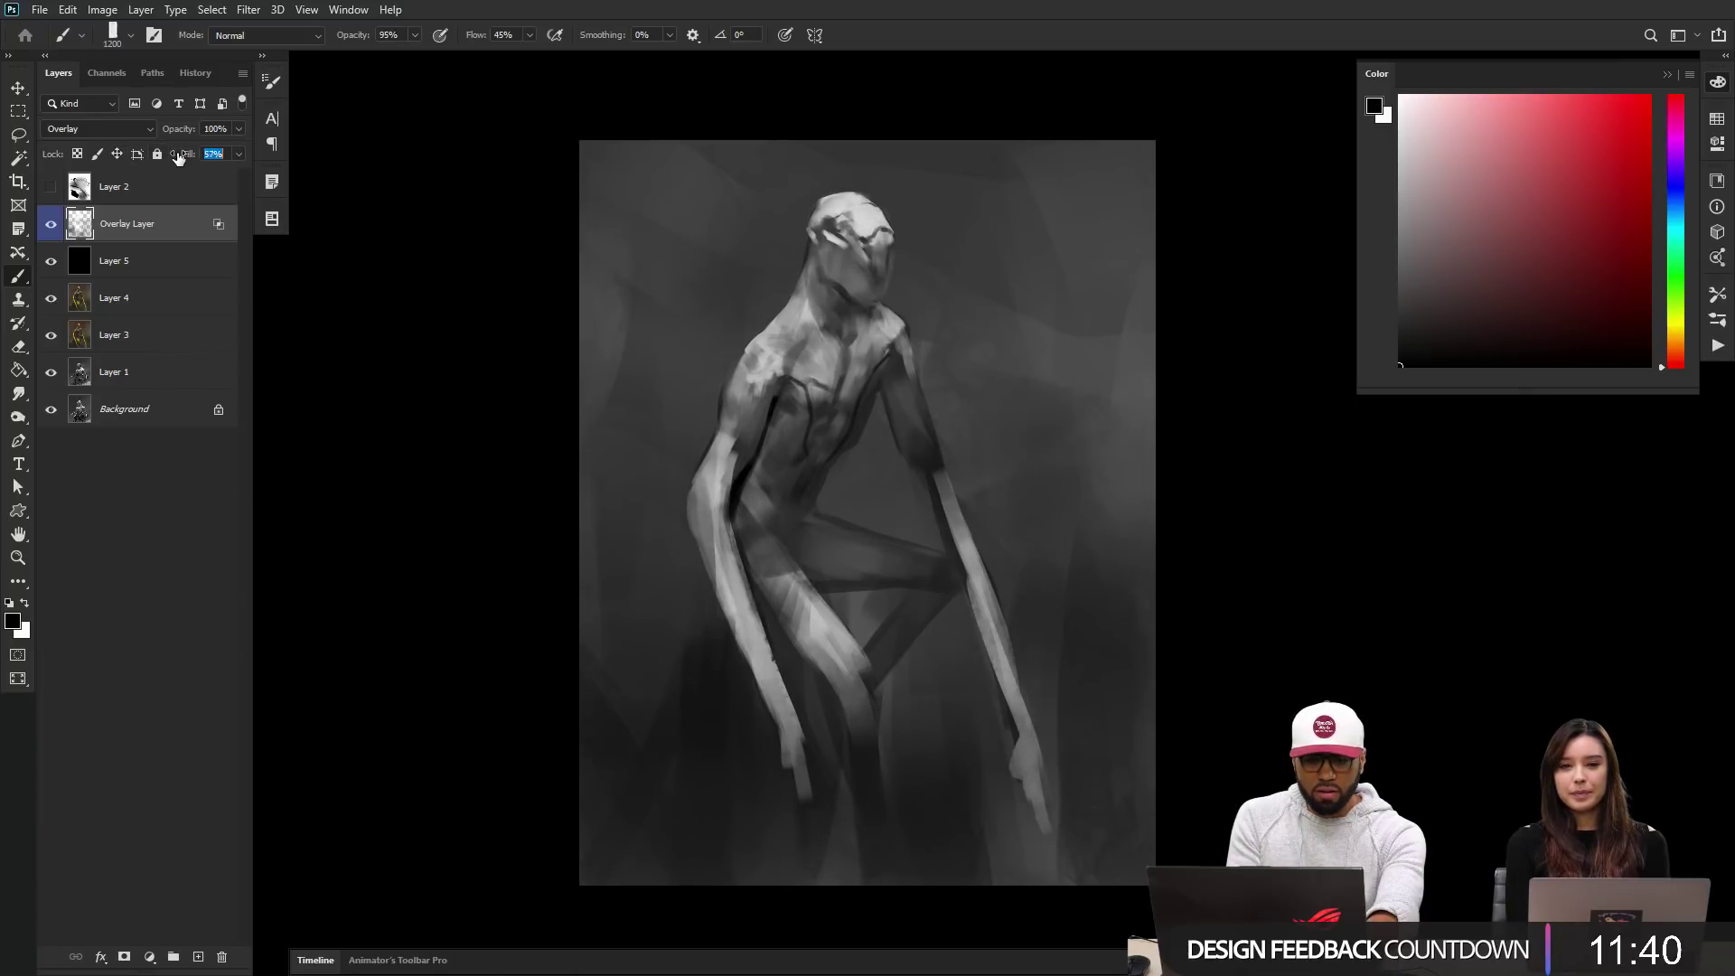
click(49, 226)
click(49, 226)
click(48, 226)
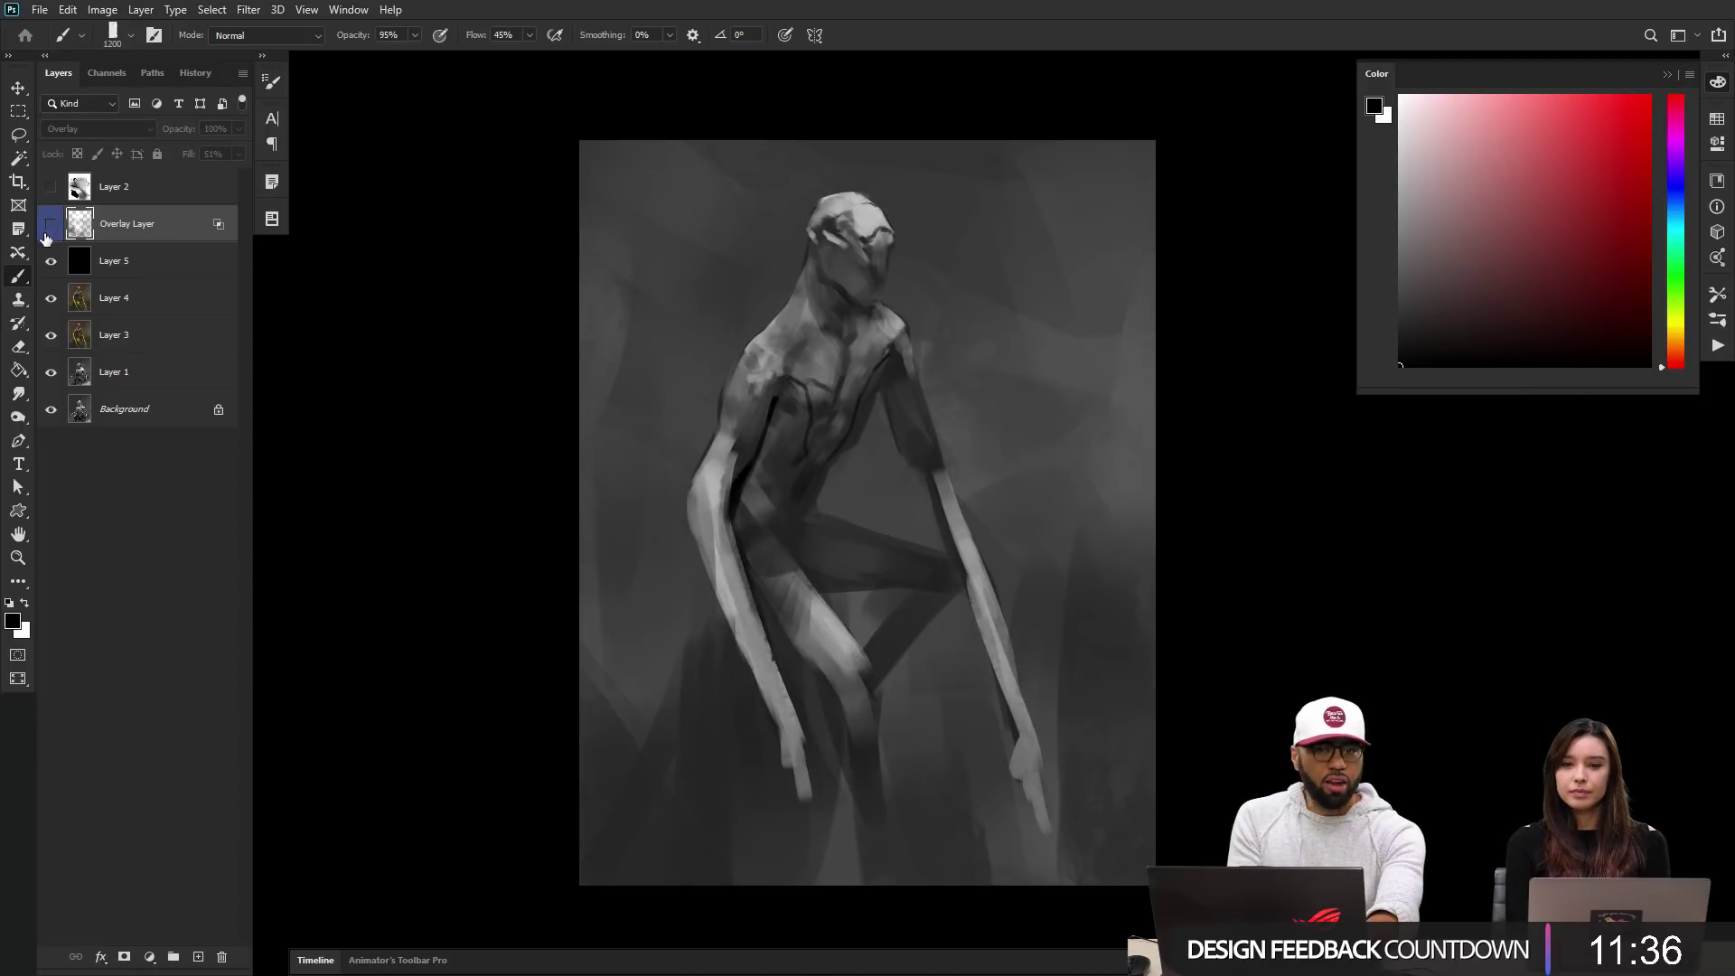
click(49, 226)
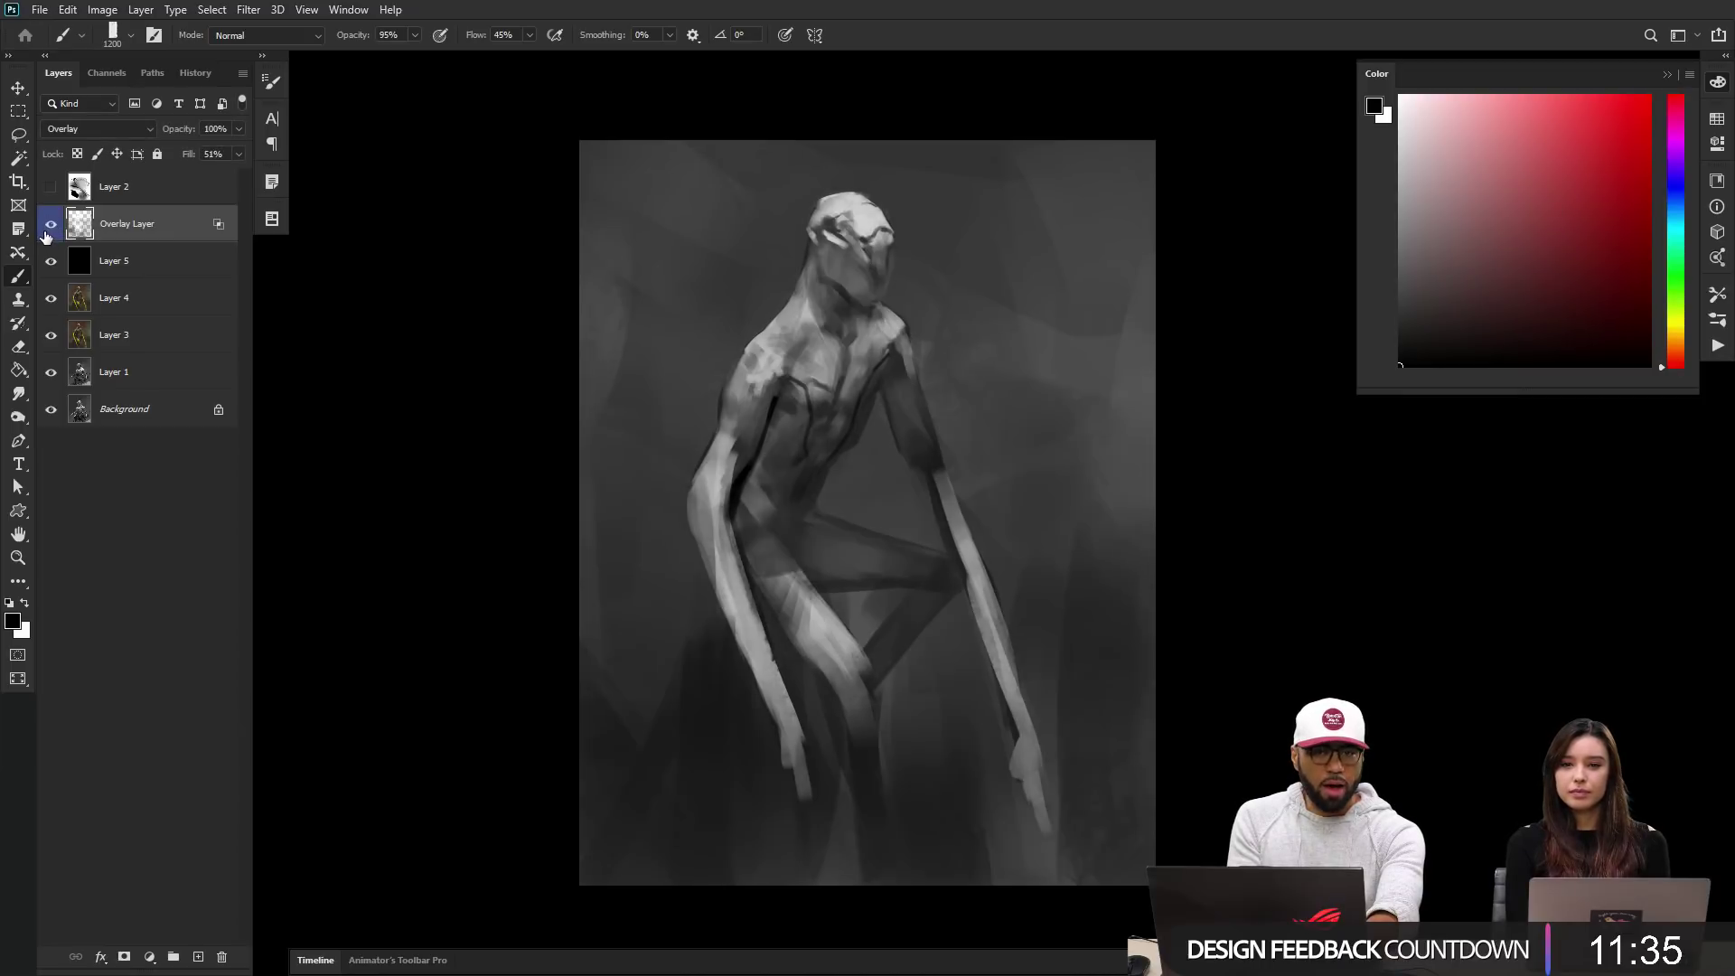
Step: Duplicate Layer 4 and set the copy's blend mode to Color, showing the layer thumbnails at large size
click(181, 321)
key(ctrl+j)
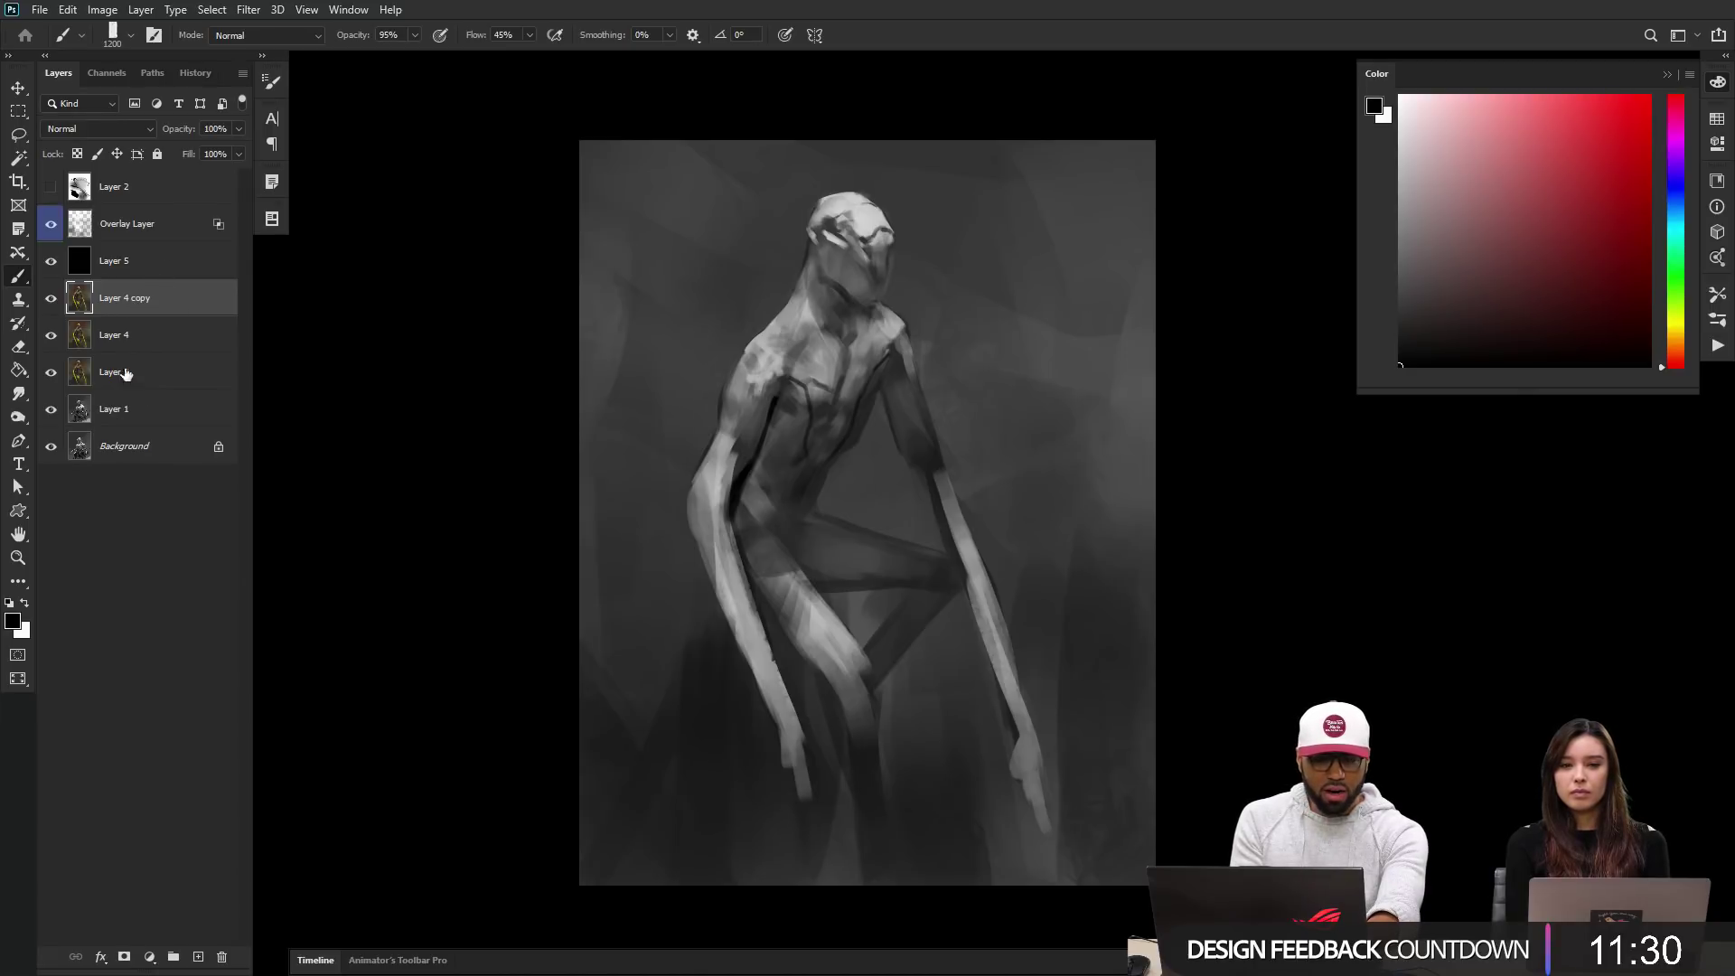
right_click(149, 653)
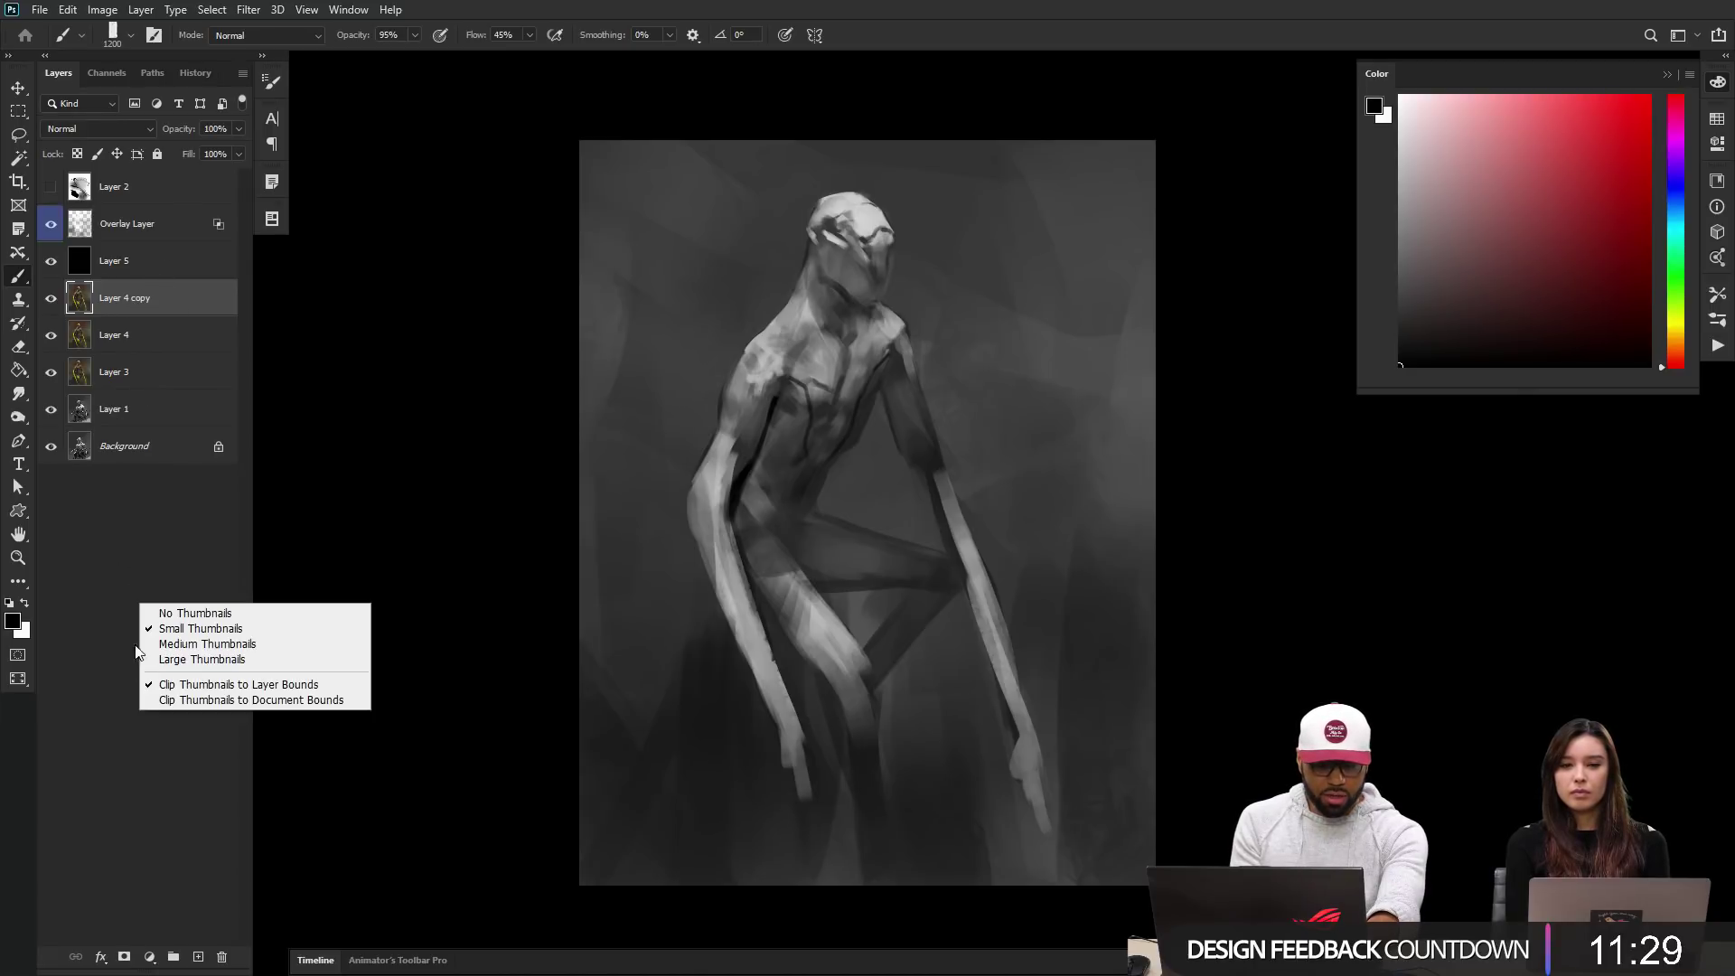
click(208, 661)
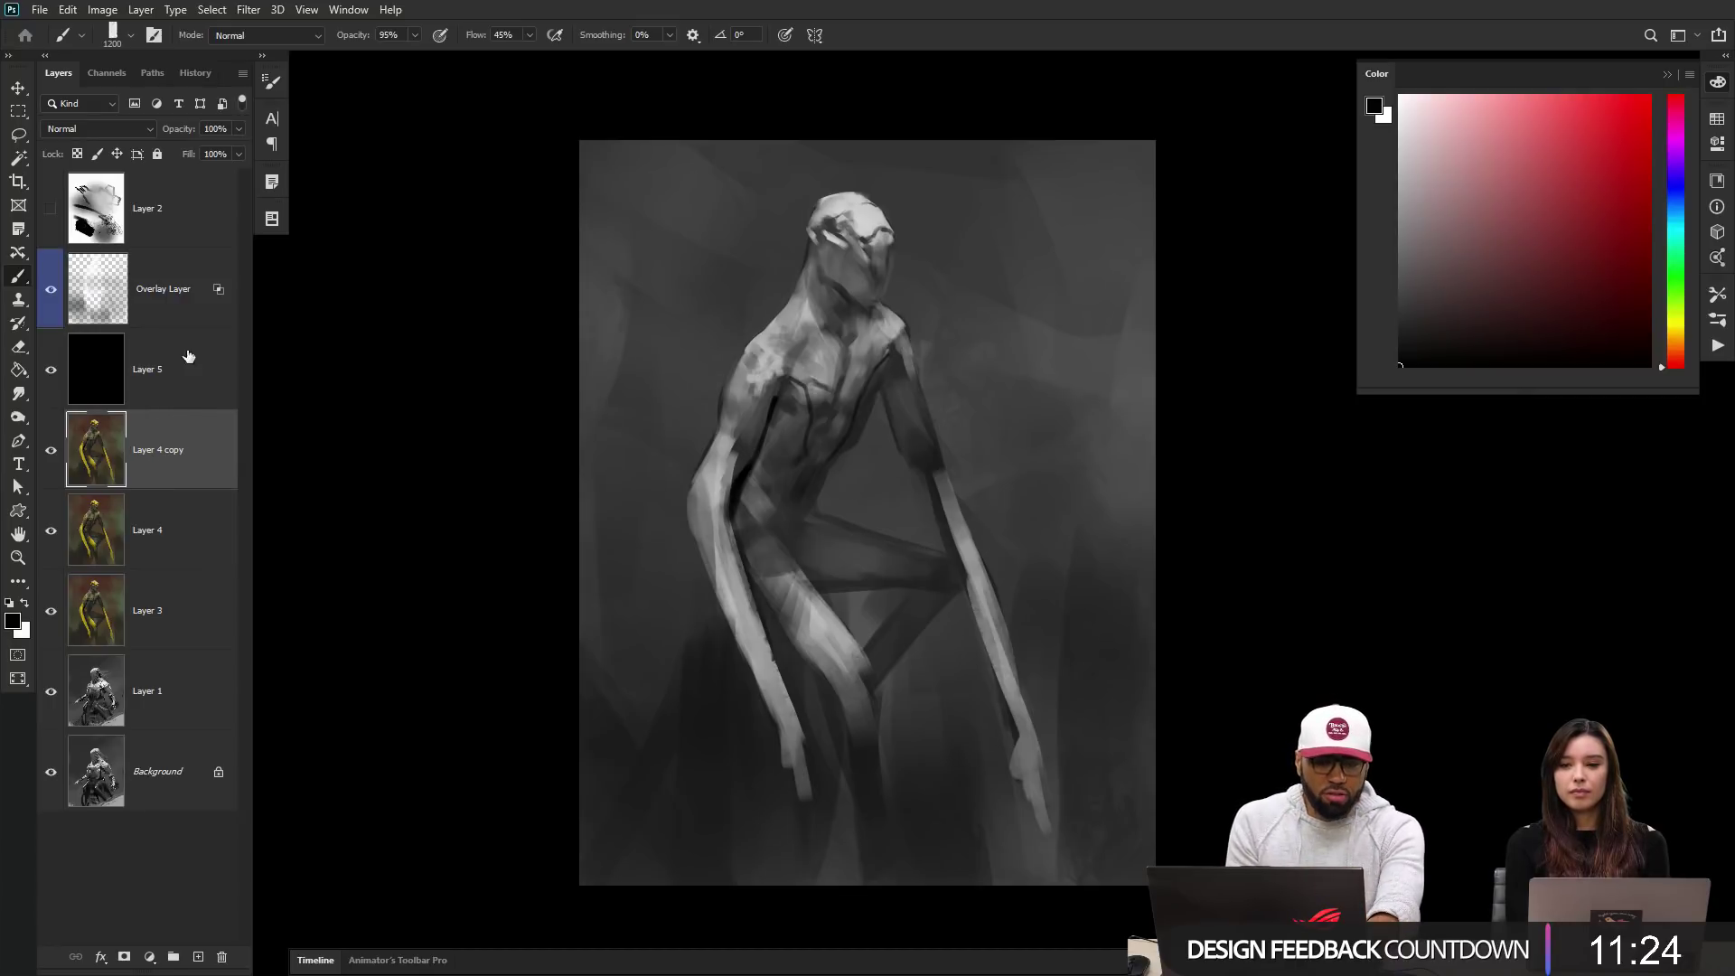
click(121, 123)
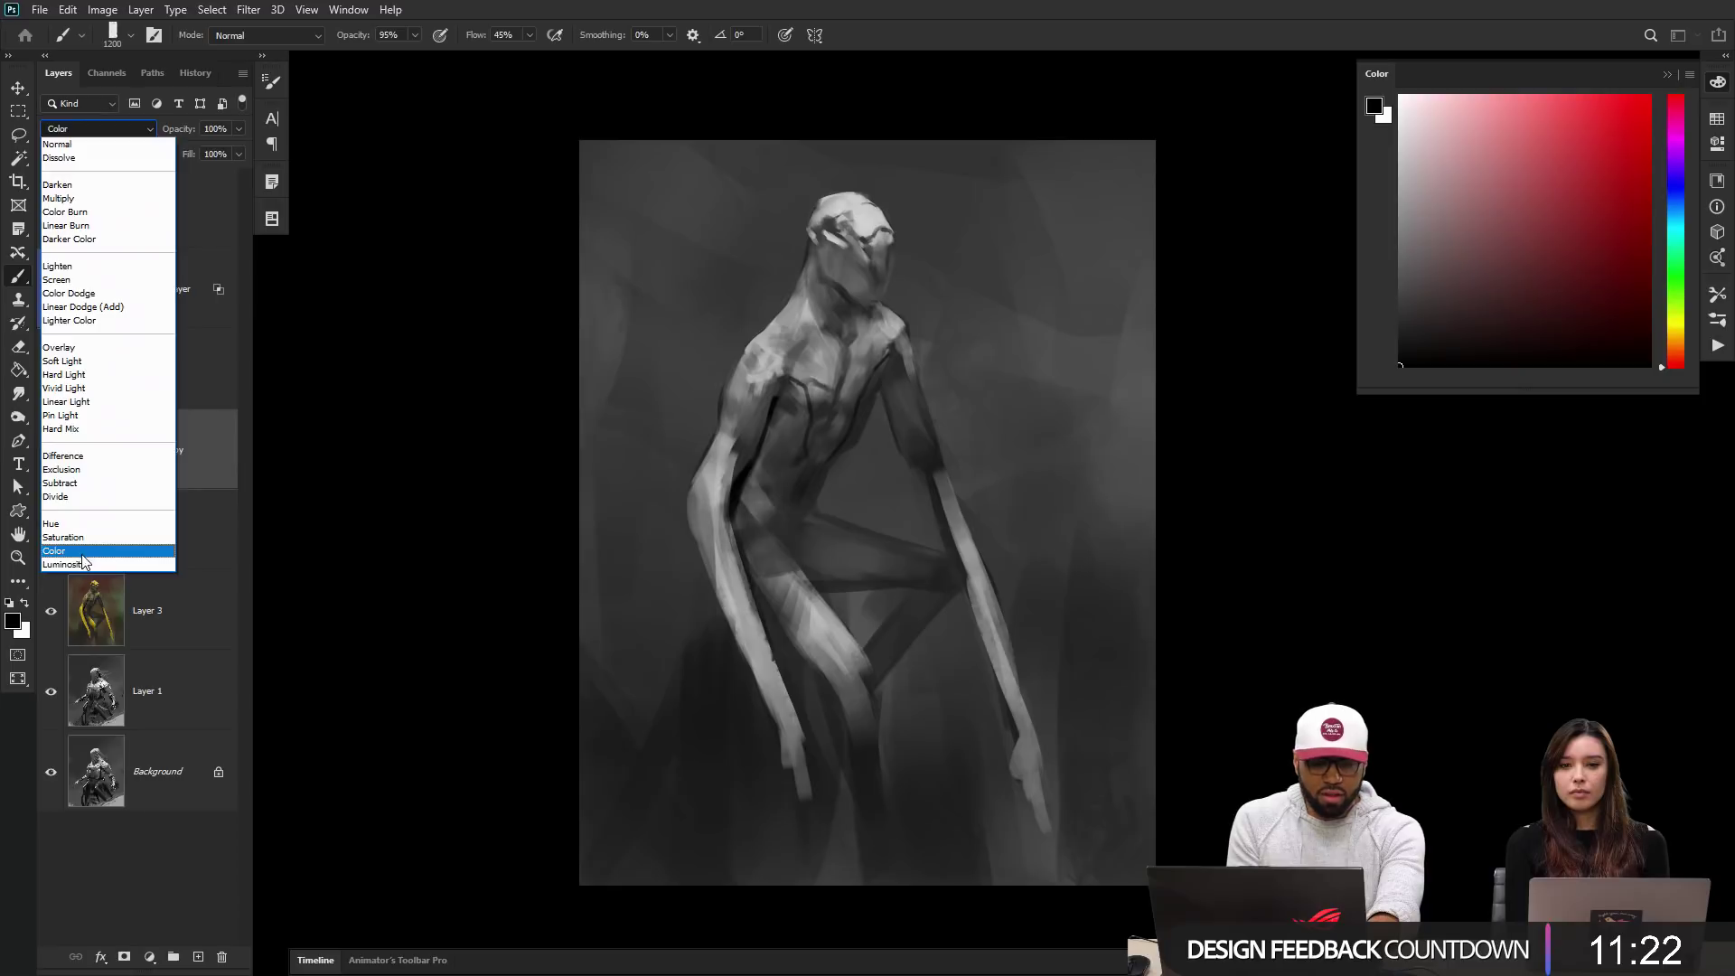
click(82, 553)
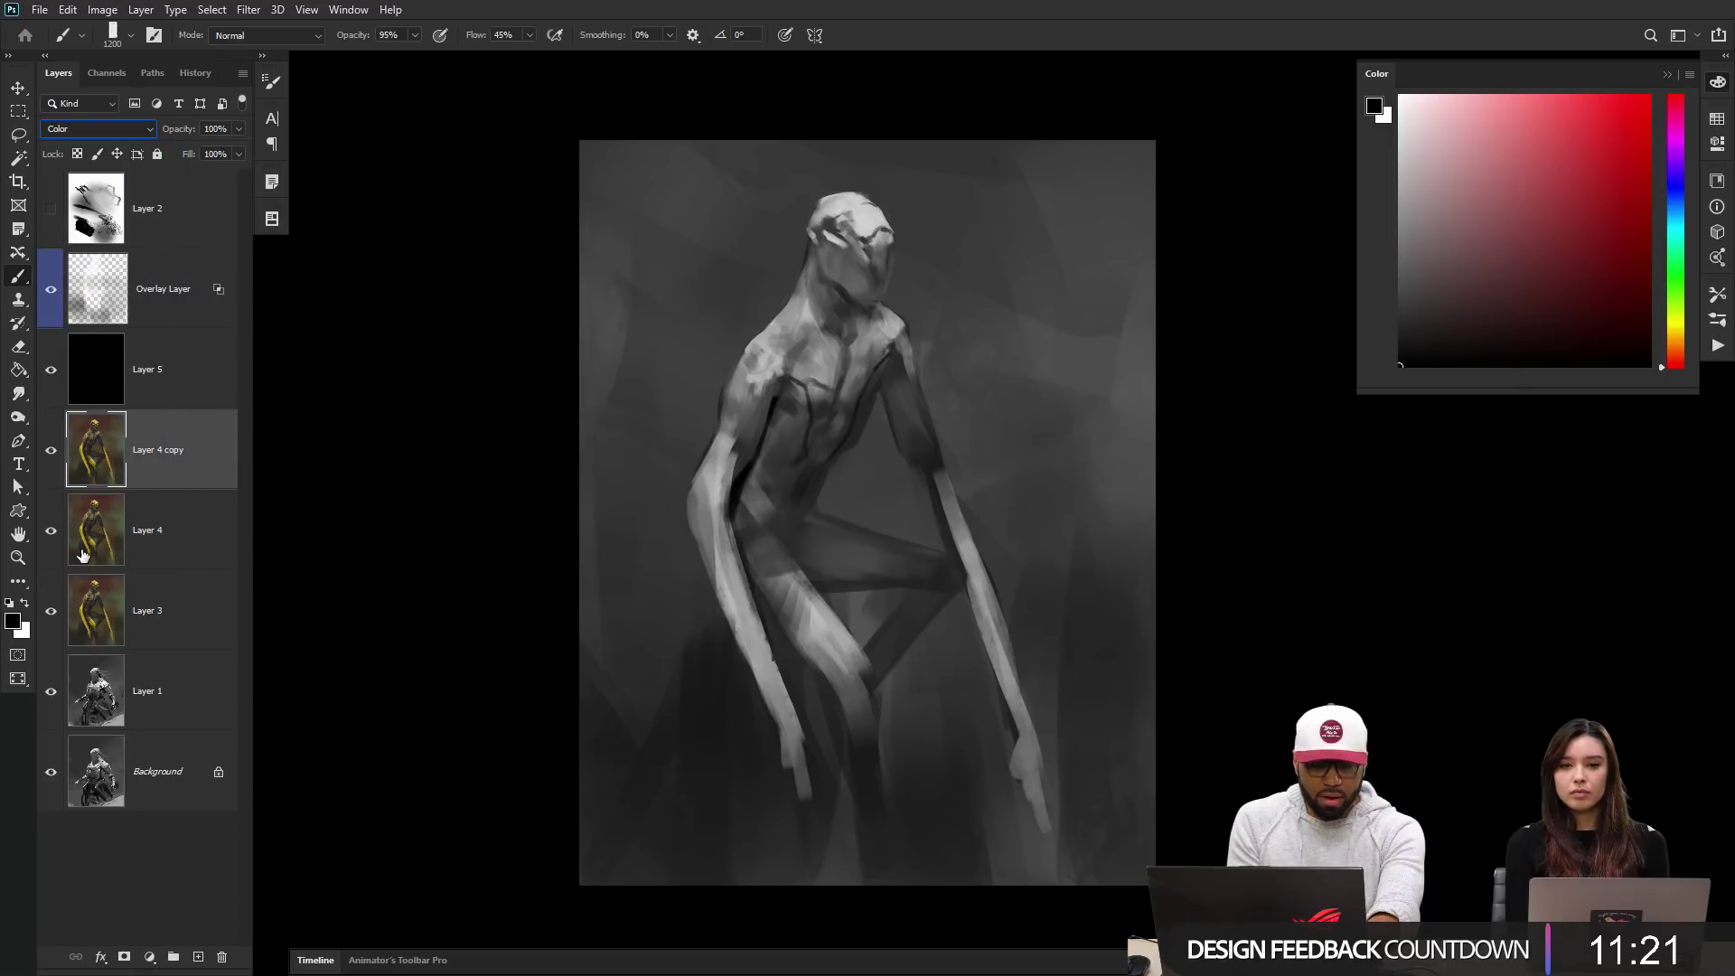
Step: Rename Layer 4 as Original 1 and Layer 3 as Original
double_click(149, 530)
text(Original 1)
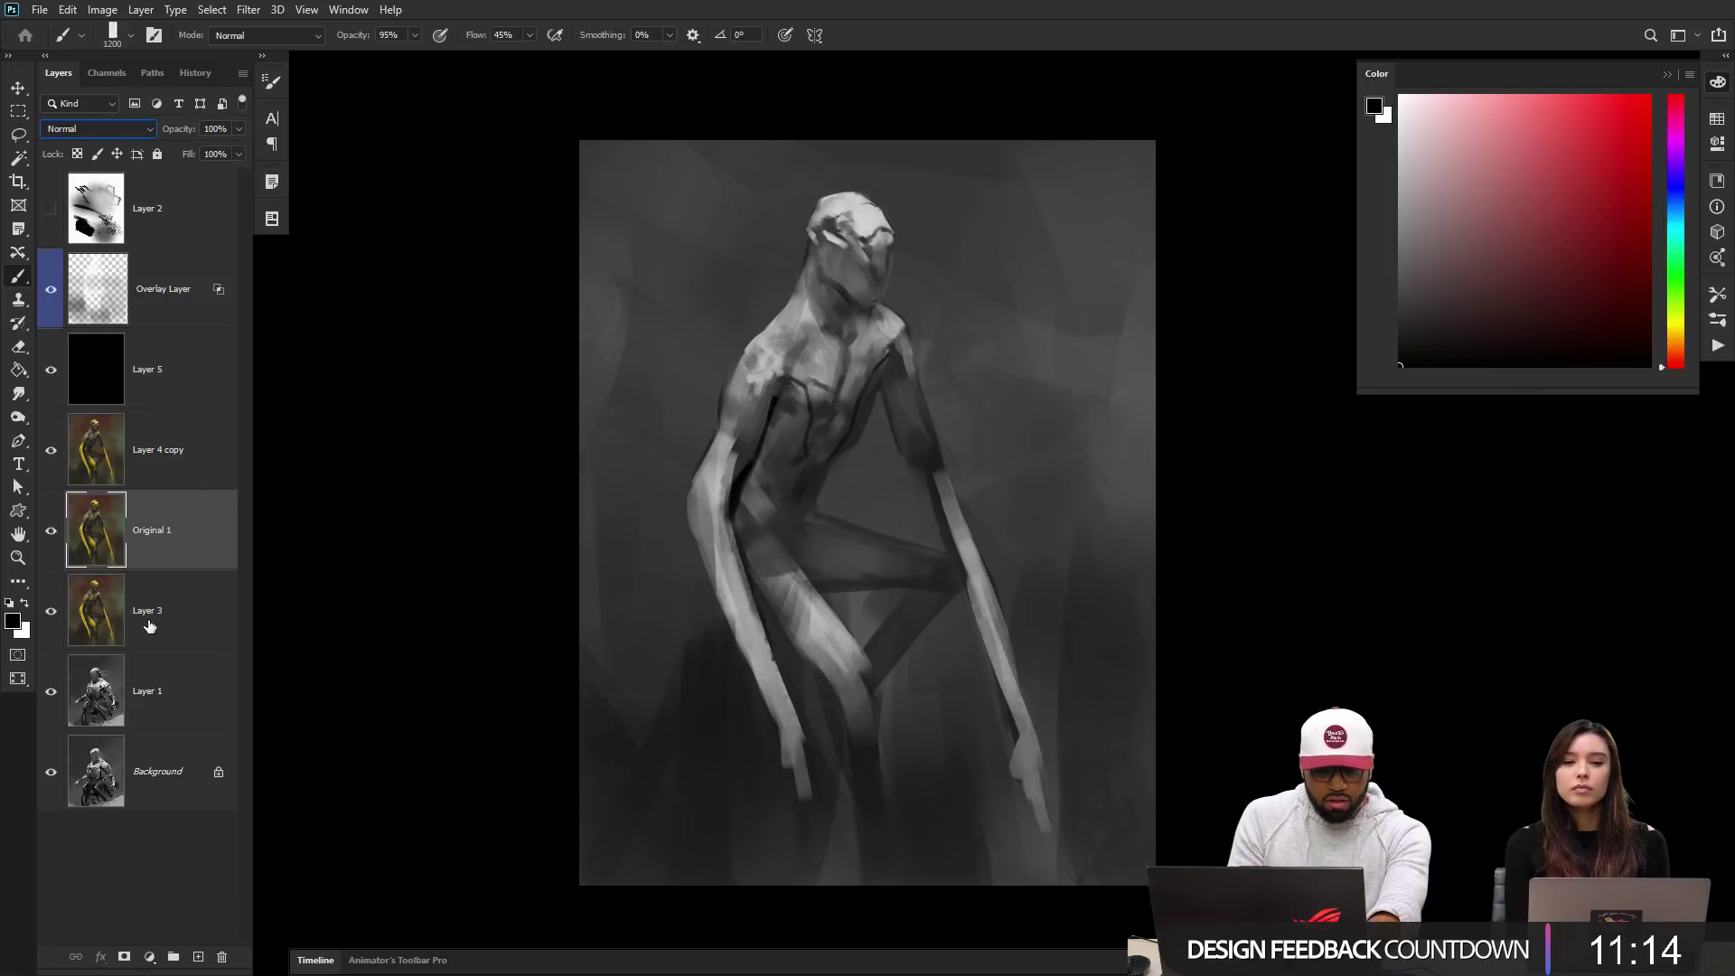
double_click(152, 617)
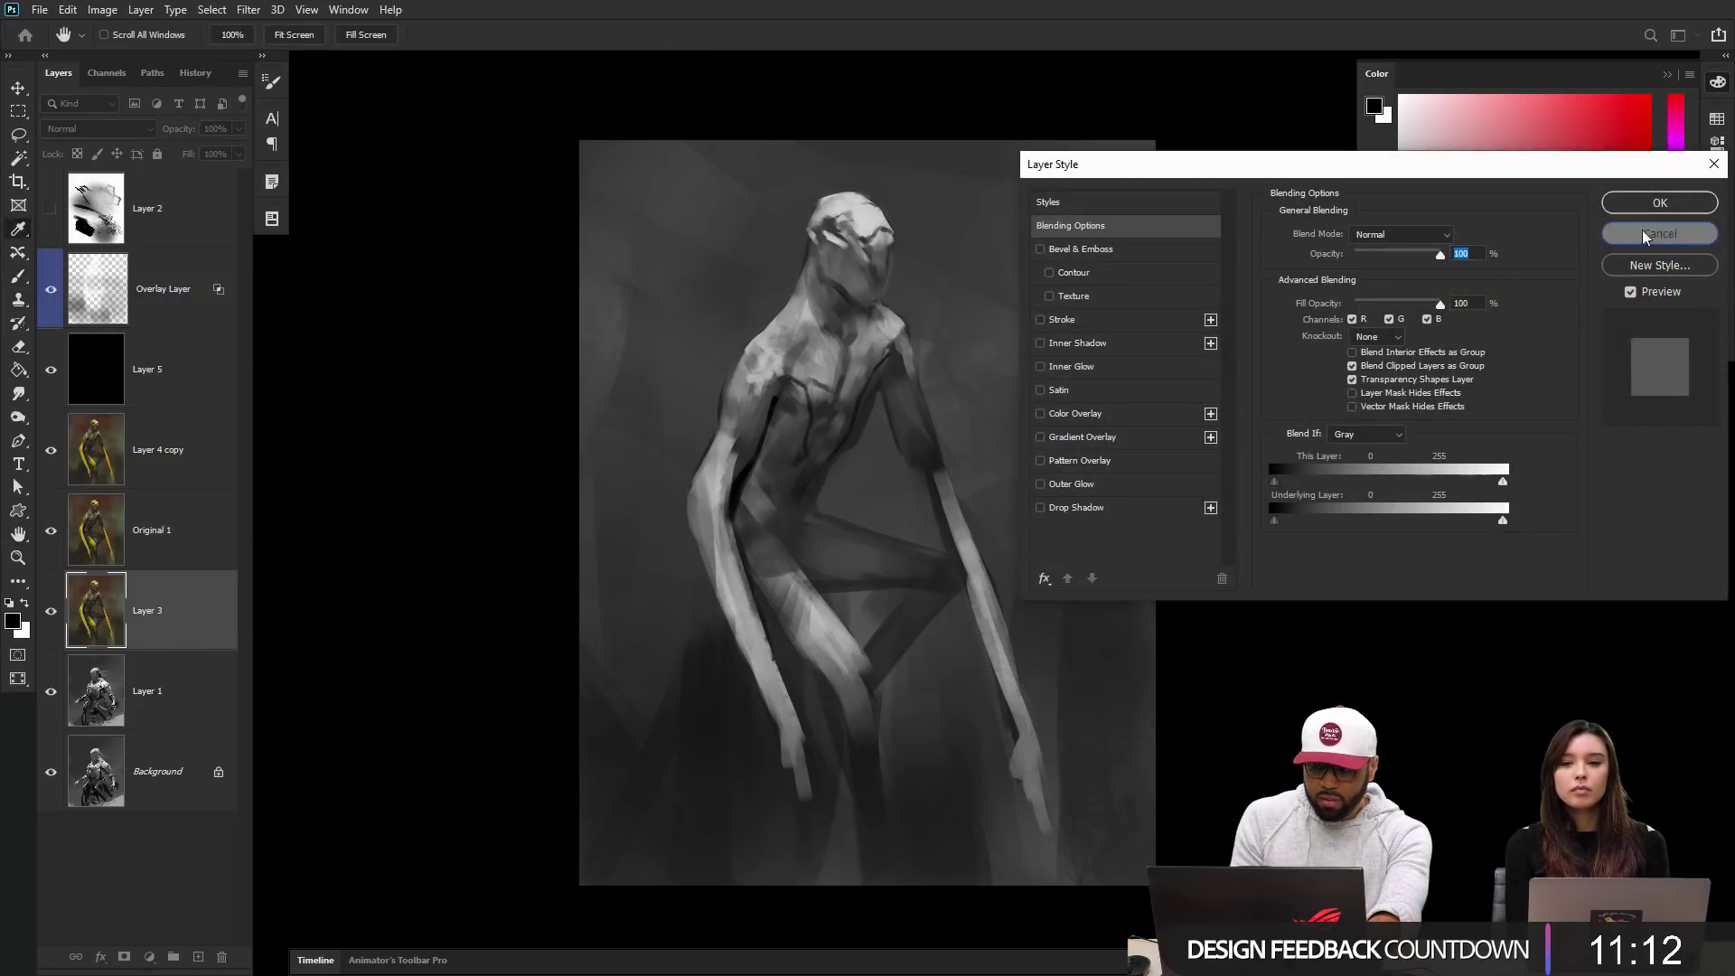
key(Escape)
double_click(146, 610)
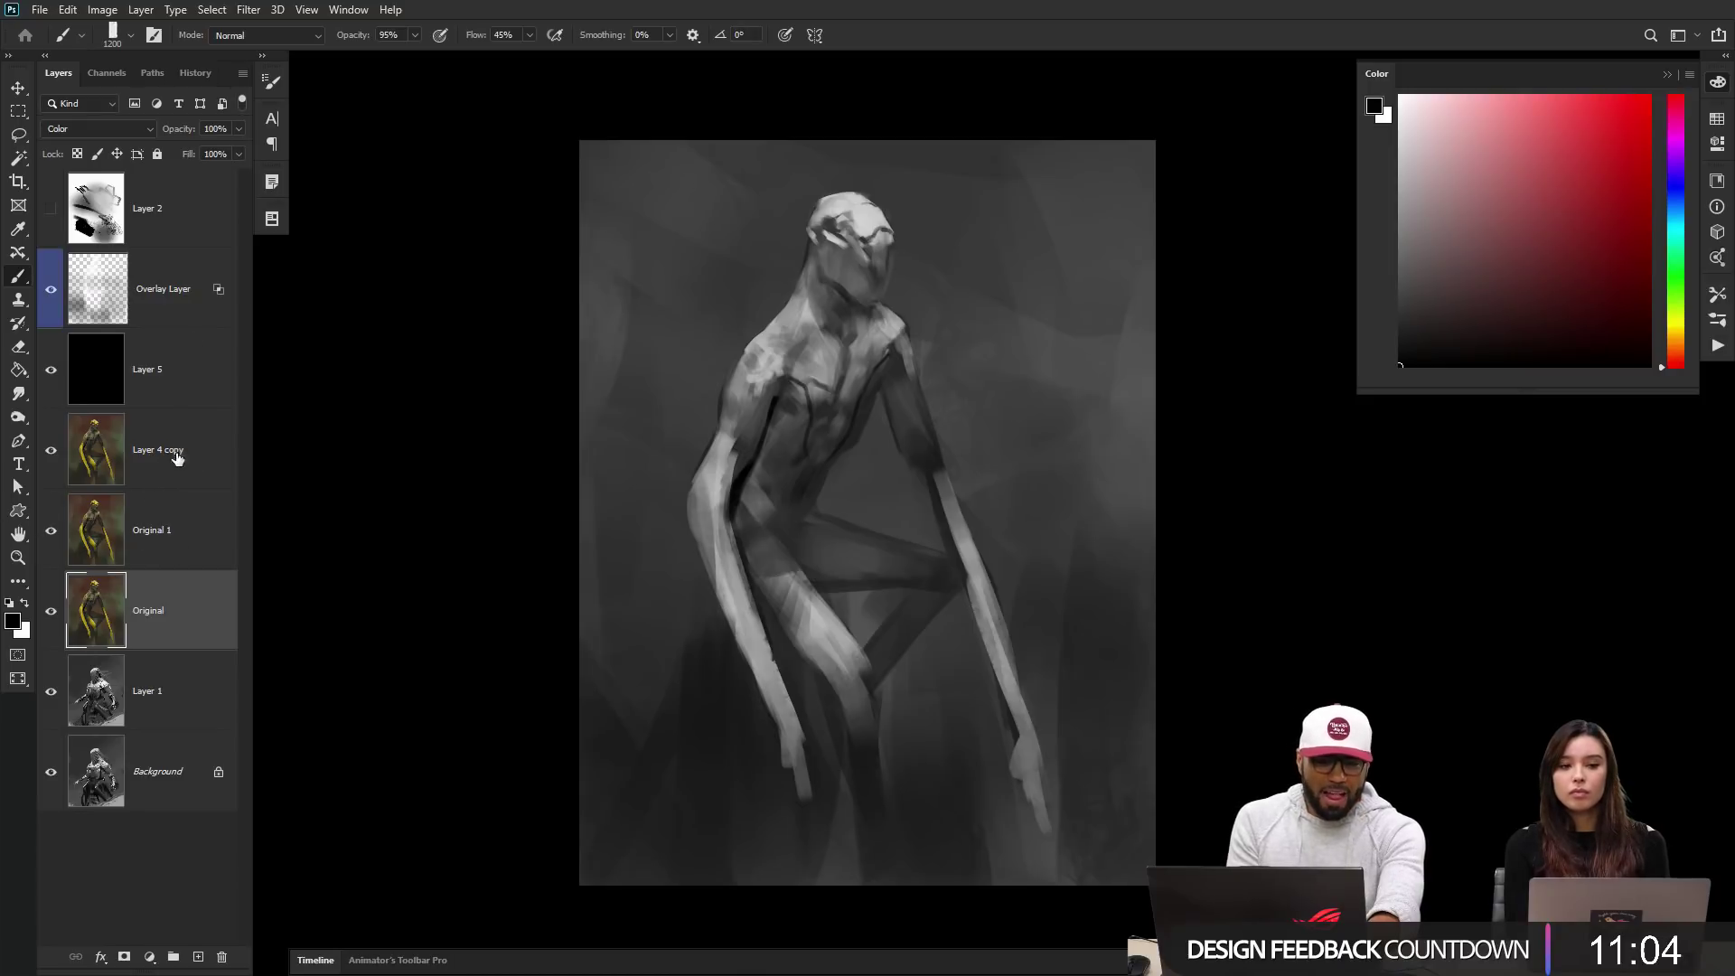
Step: Rename Layer 4 copy as Color and give the layer a red label
click(144, 439)
double_click(154, 456)
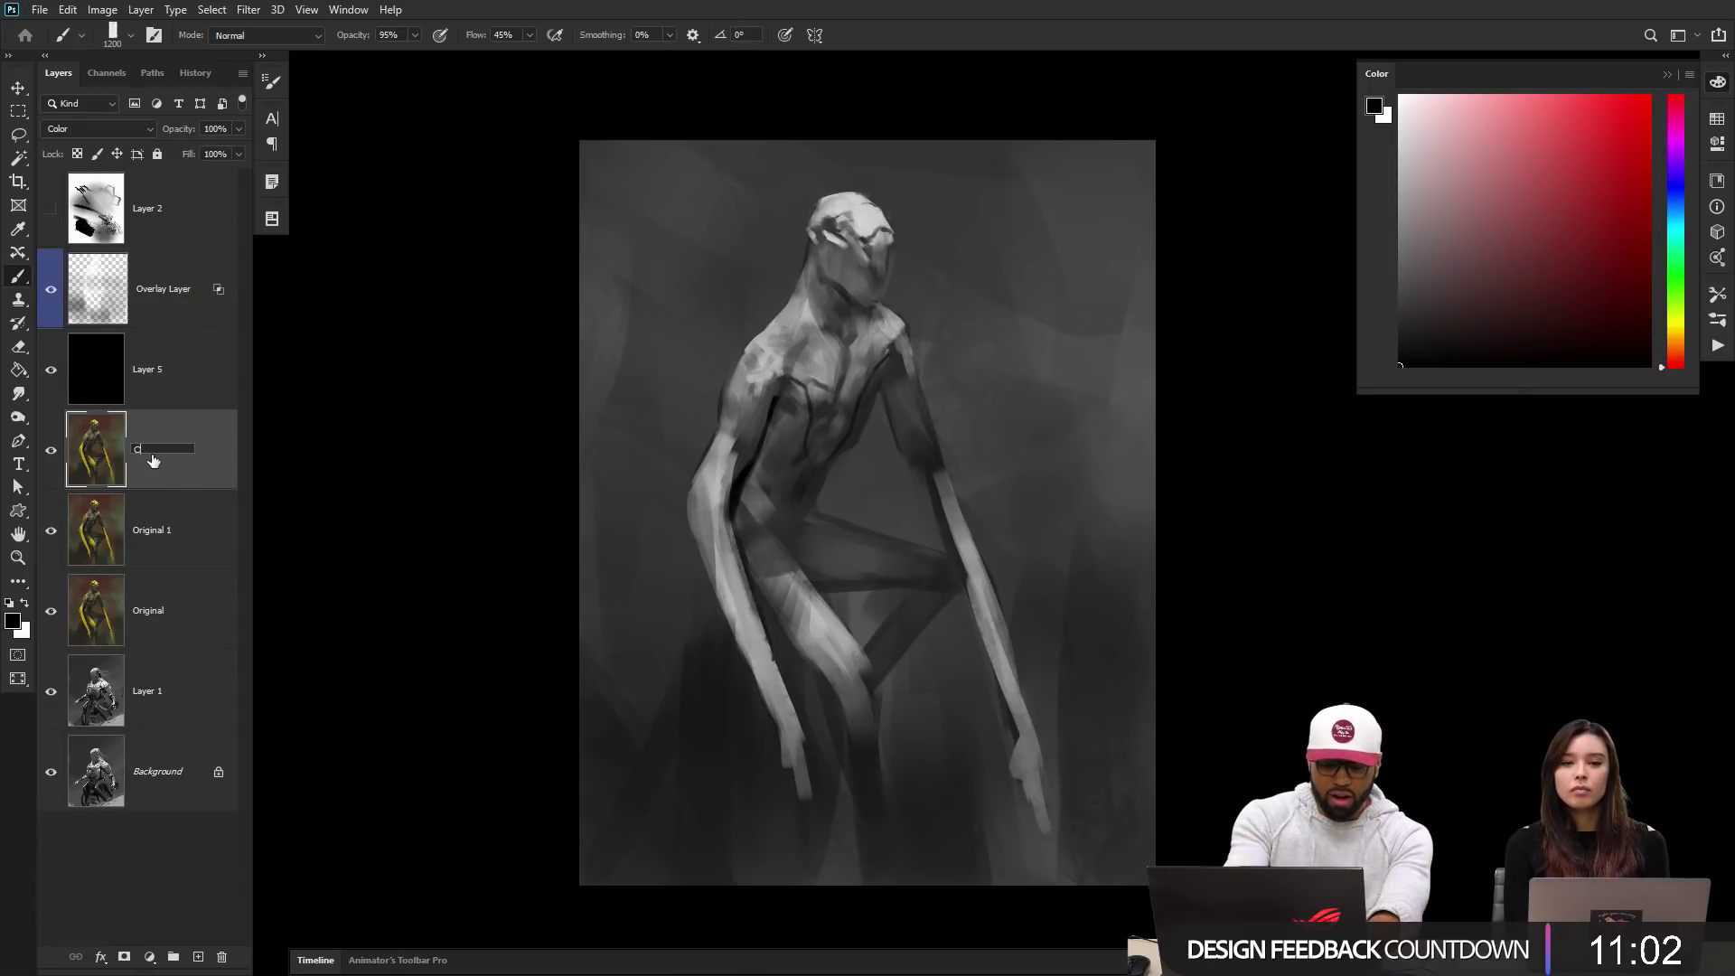
drag(152, 461, 143, 399)
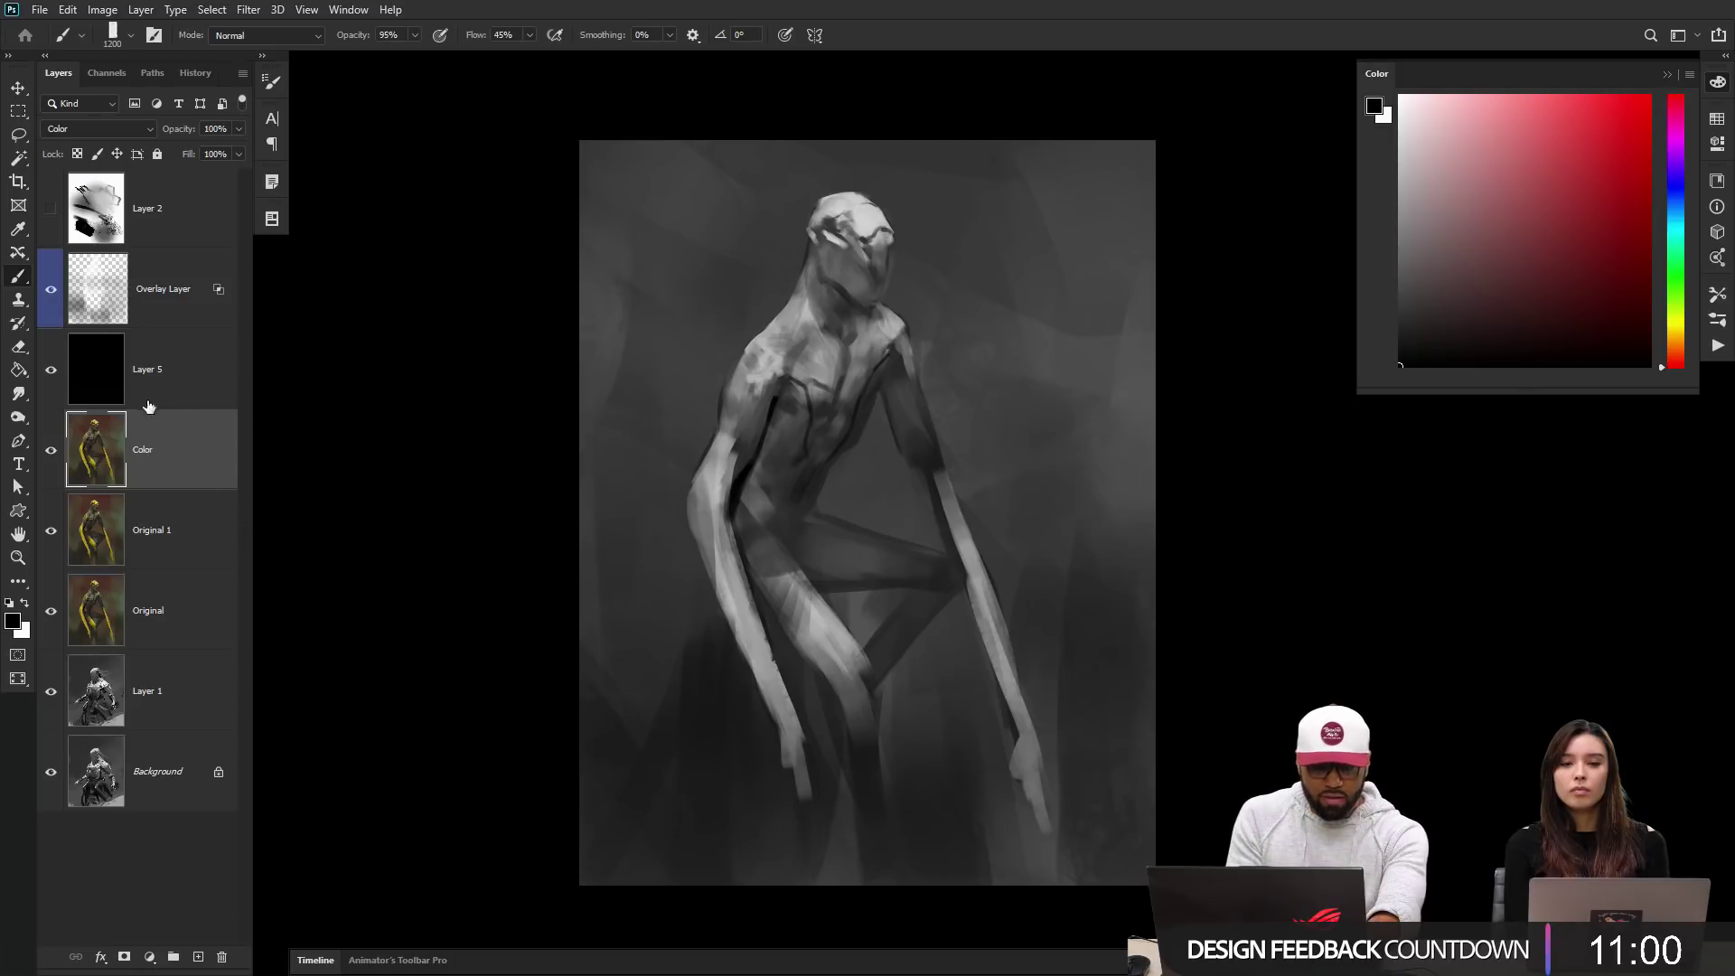
right_click(187, 475)
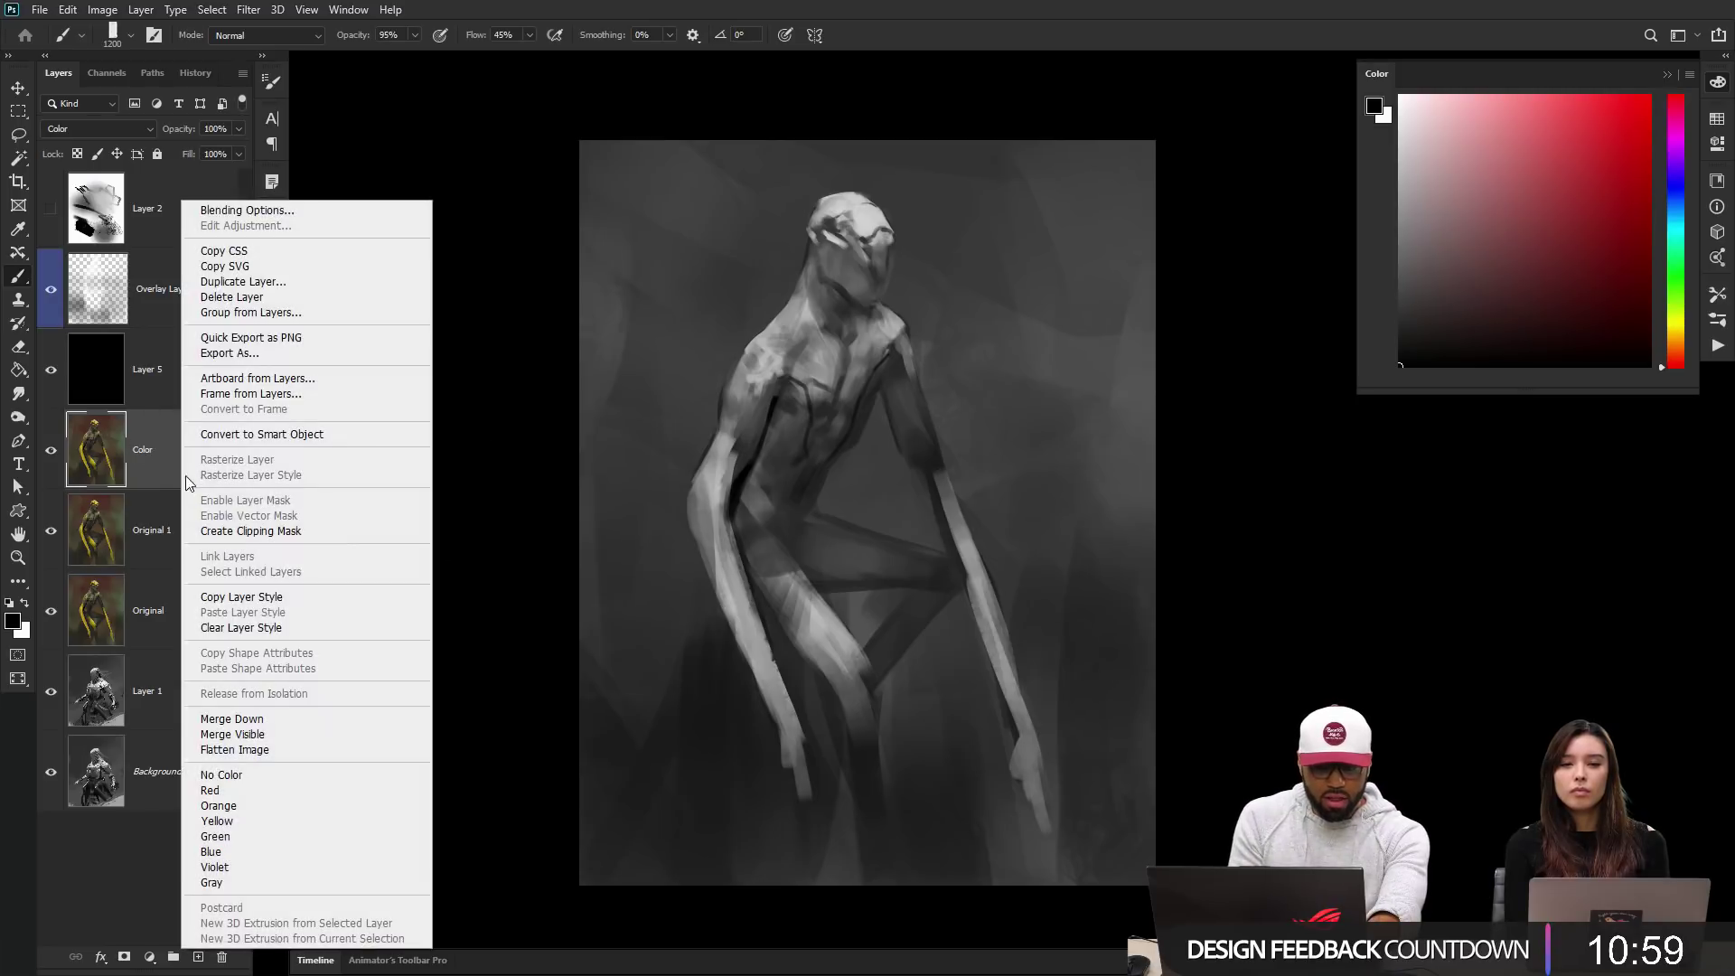
click(259, 791)
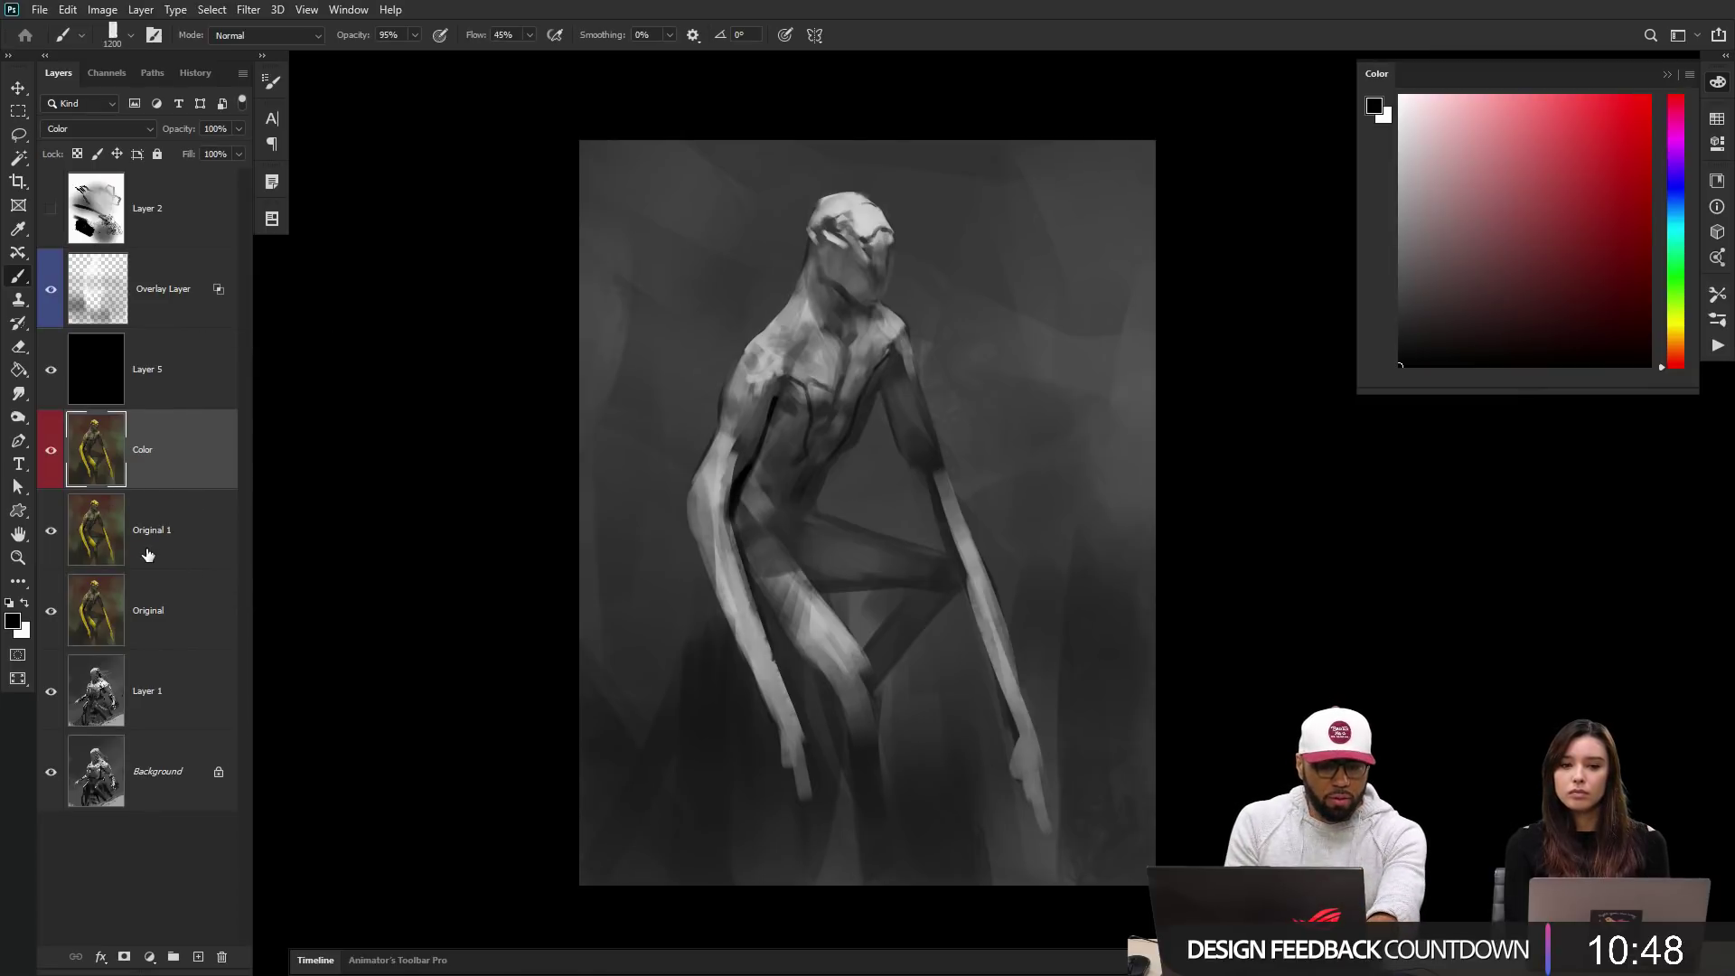
Step: Move the Color layer above the Overlay Layer and group Color, Overlay Layer, Layer 5 and Original 1
drag(176, 465, 189, 257)
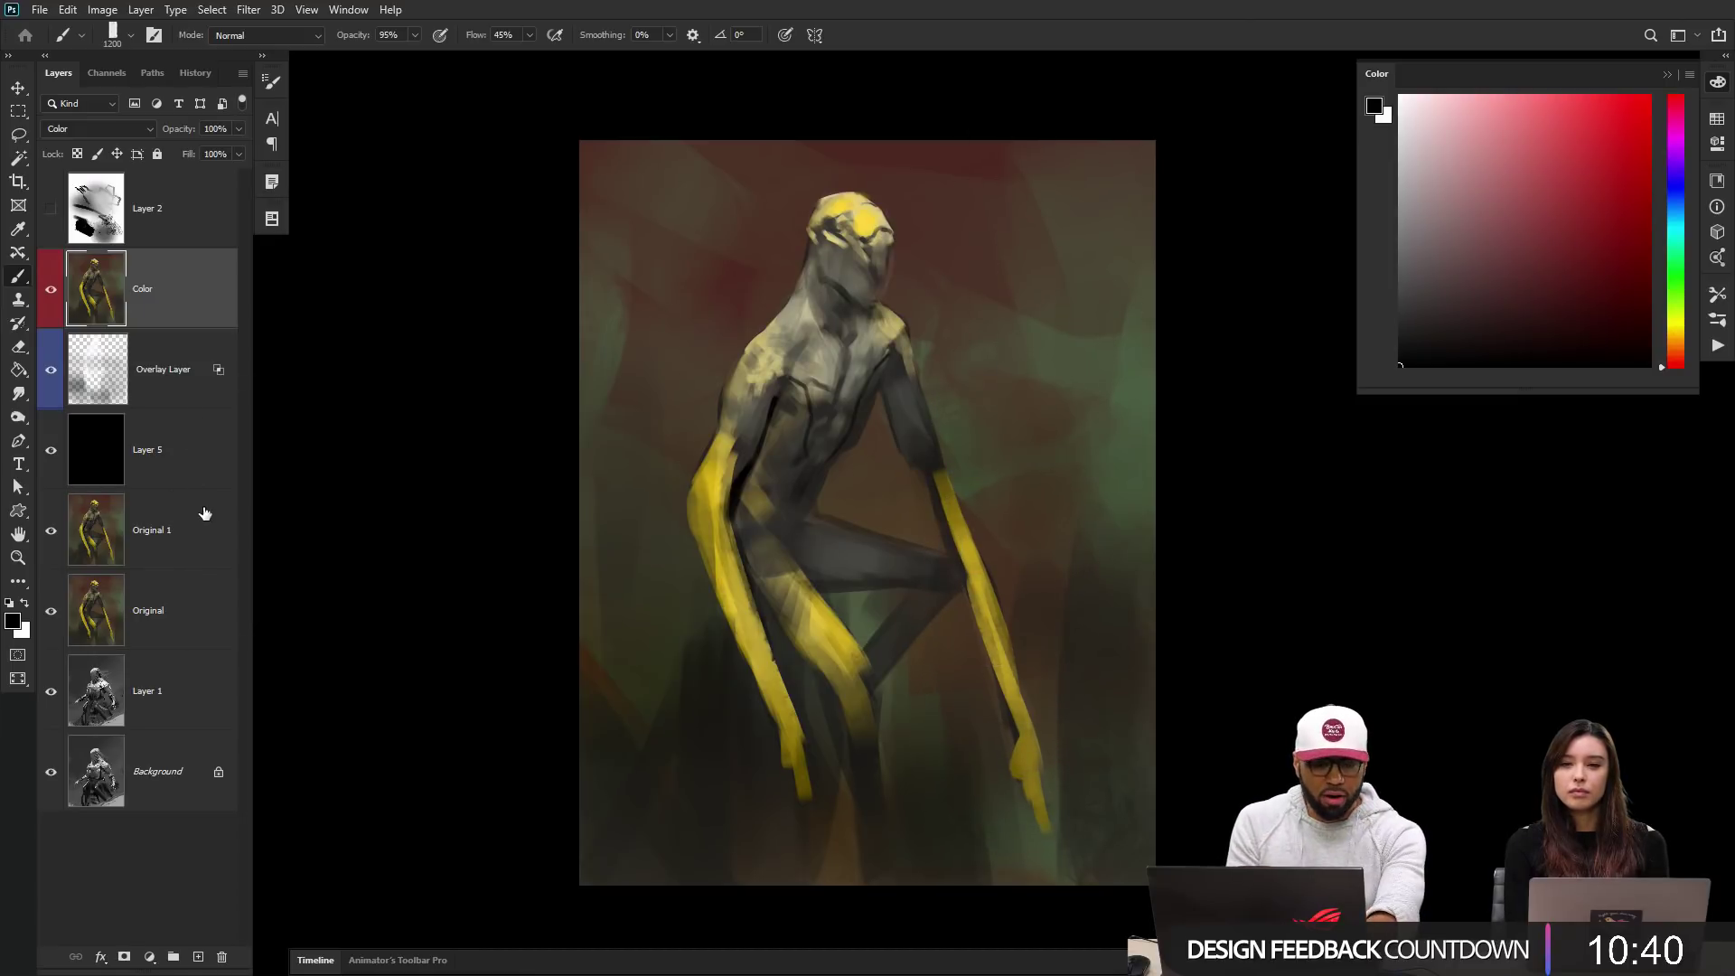
shift+click(195, 472)
shift+click(190, 543)
key(ctrl+g)
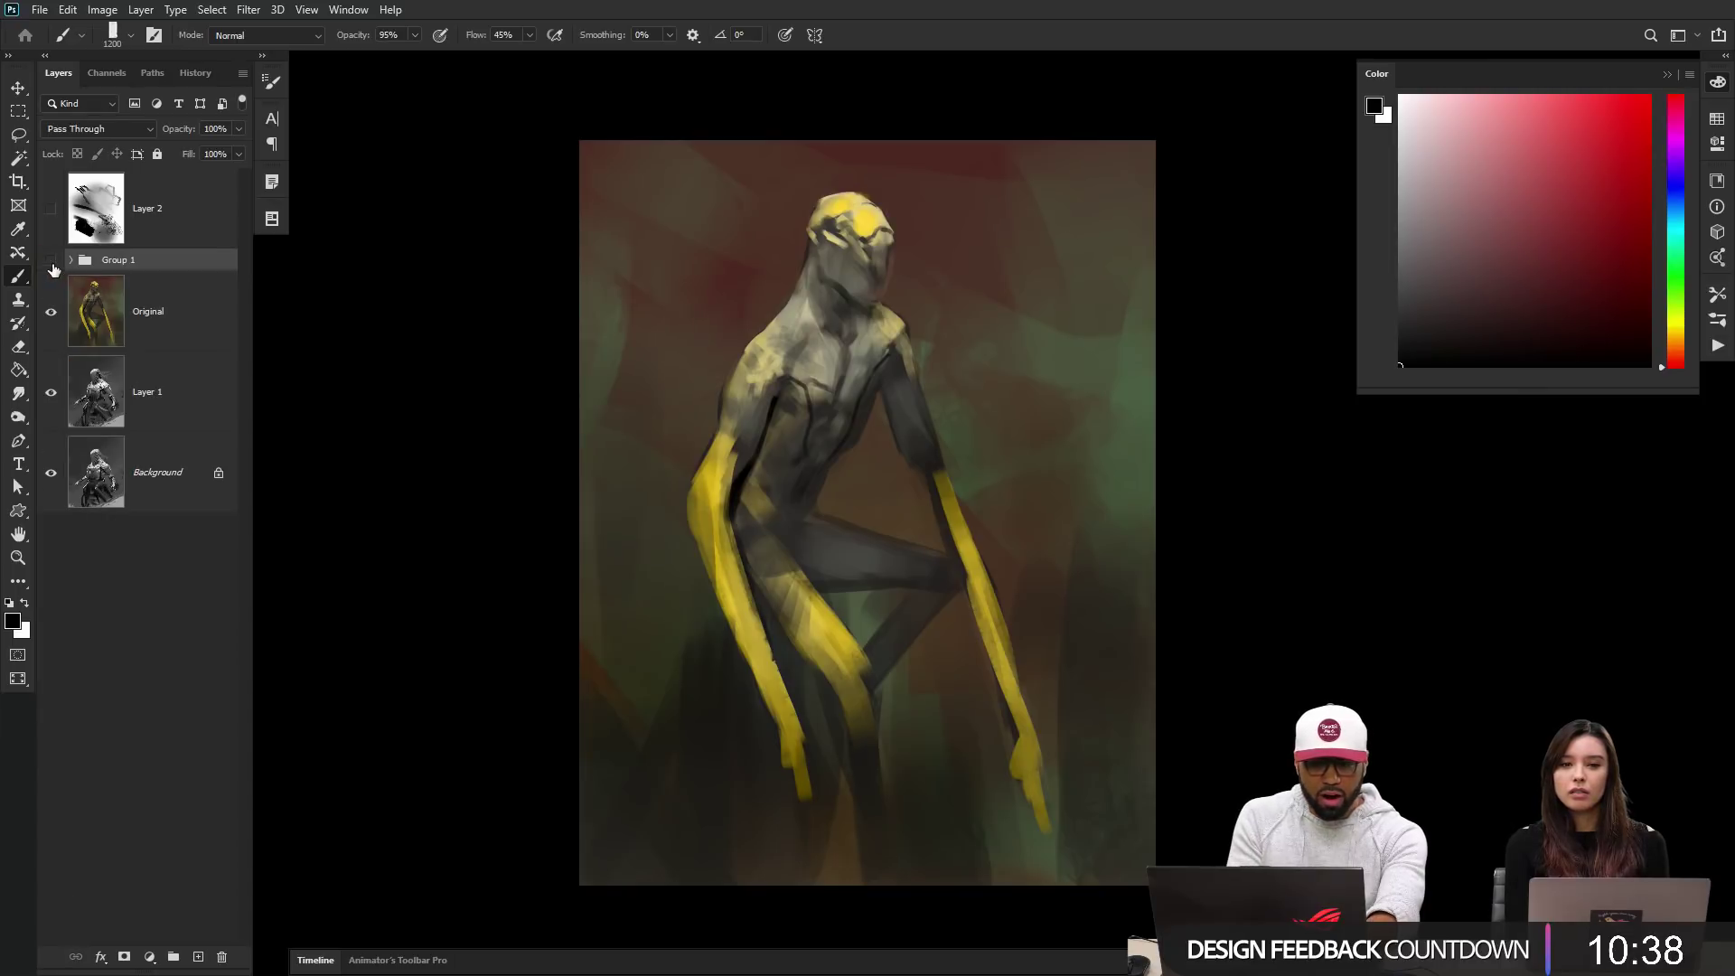
Step: Toggle the visibility of Group 1 to compare the adjusted painting with the Original layer
click(51, 261)
click(51, 261)
click(50, 261)
click(51, 261)
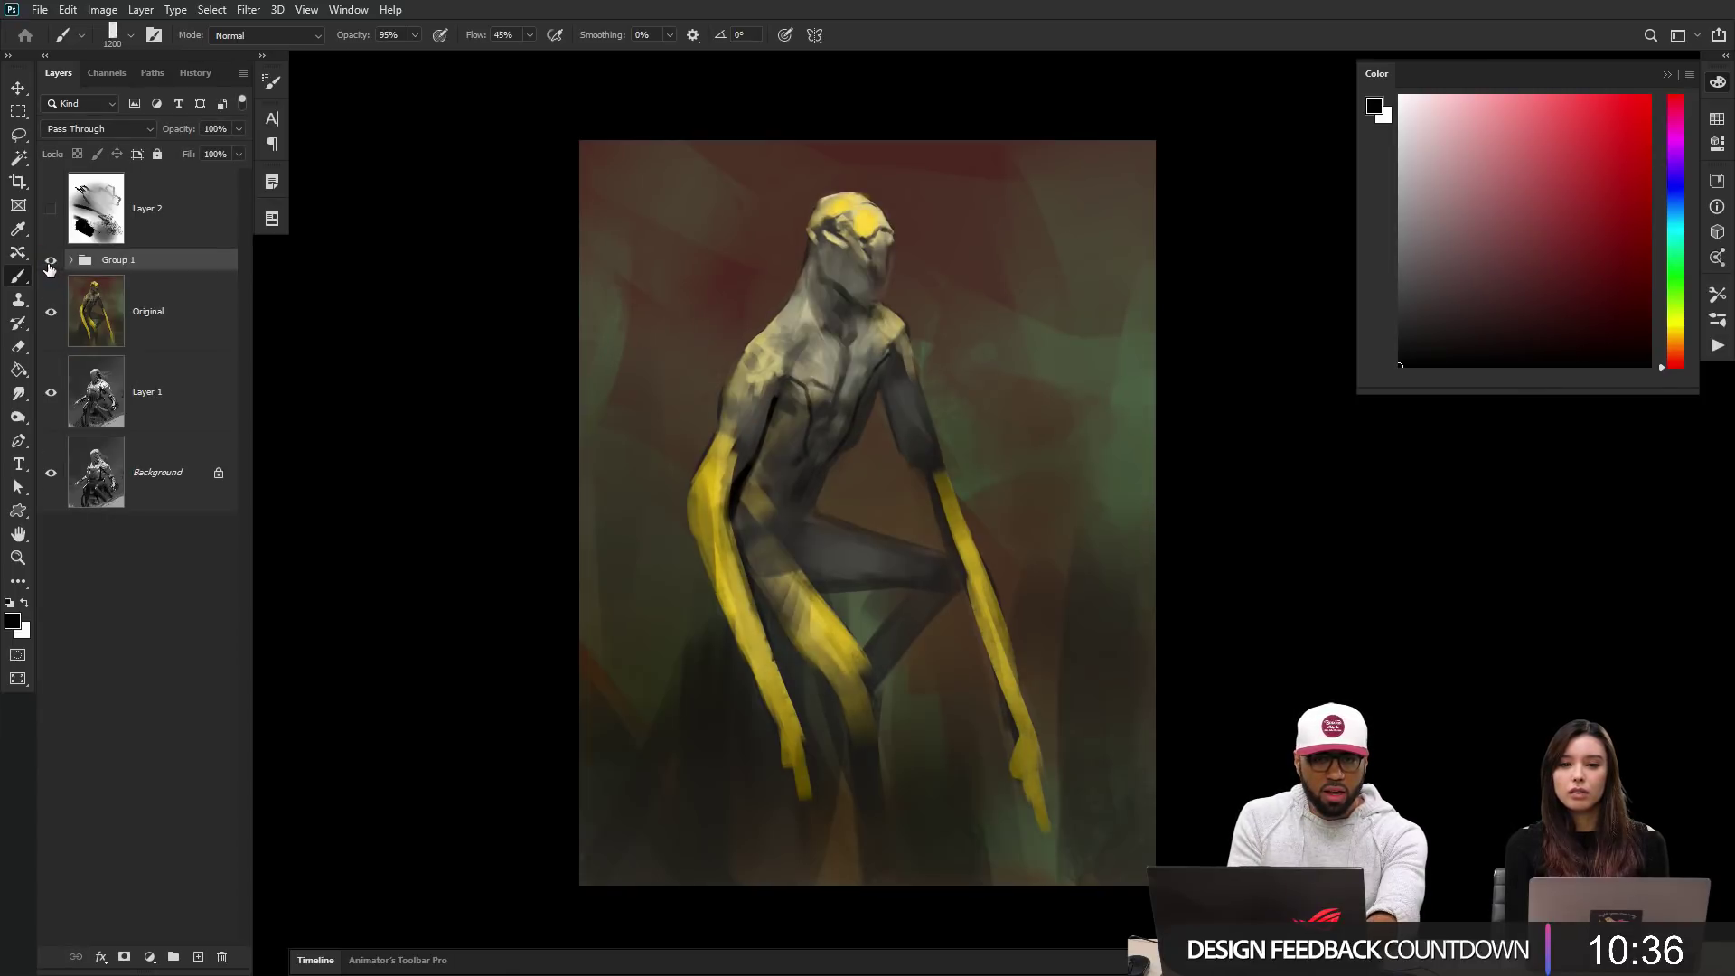
click(51, 261)
click(51, 261)
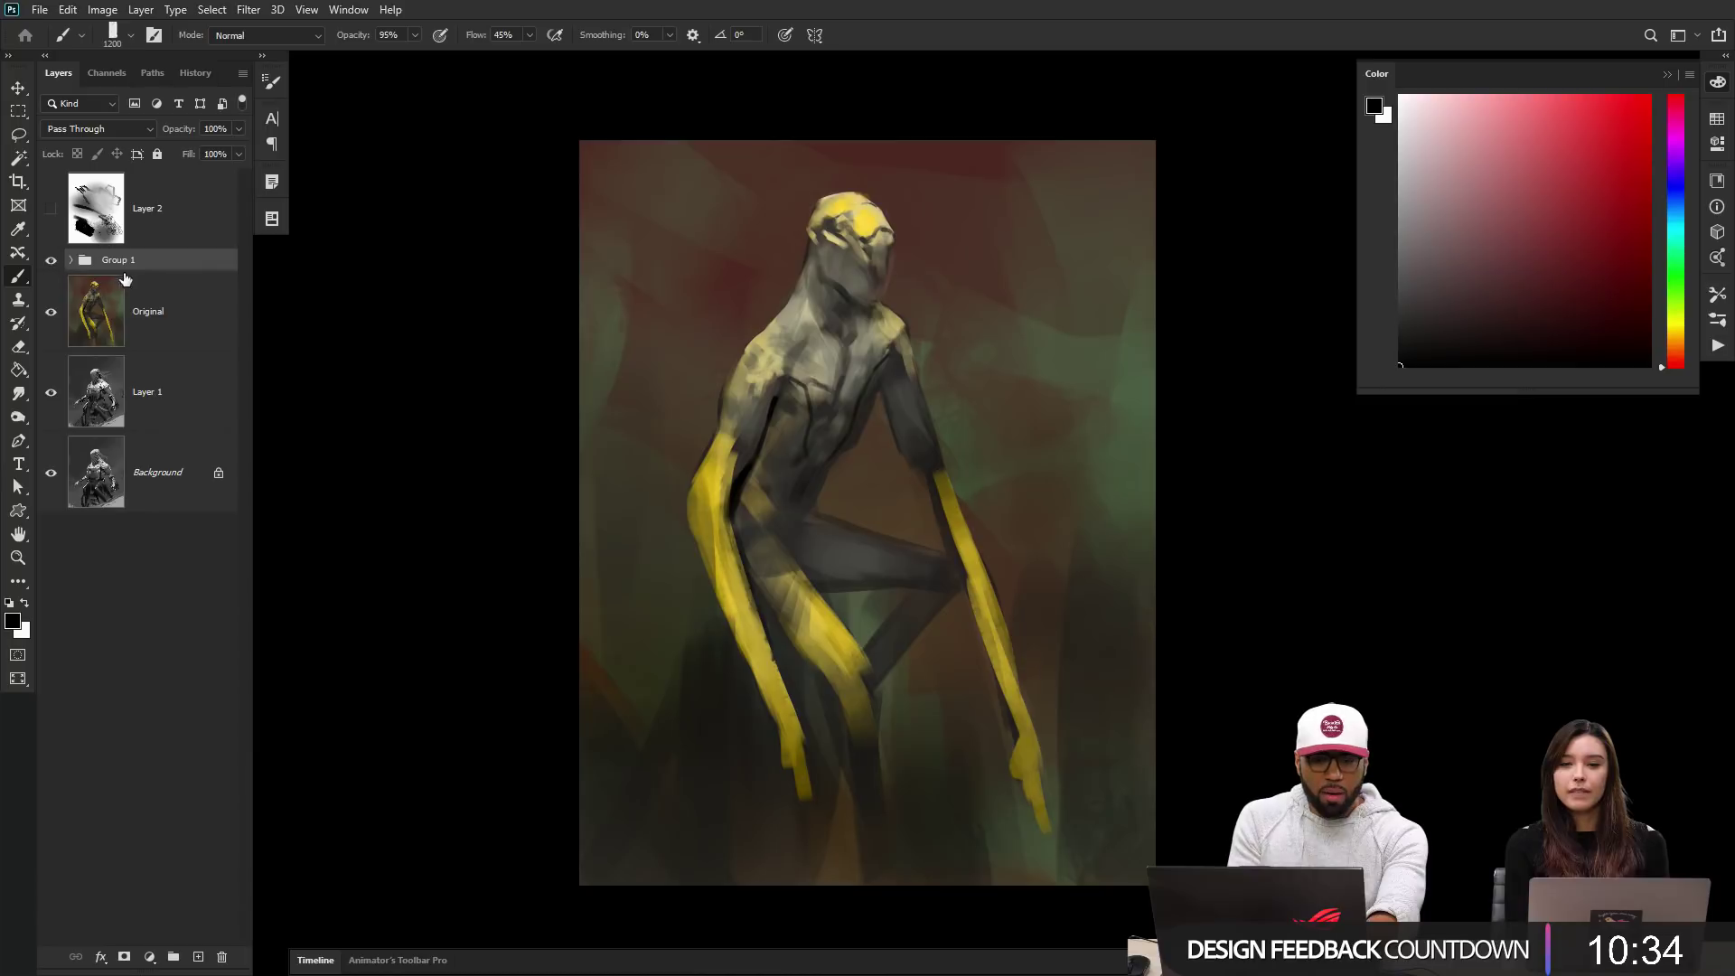
Step: Expand Group 1 and select its Color layer
click(71, 260)
click(180, 310)
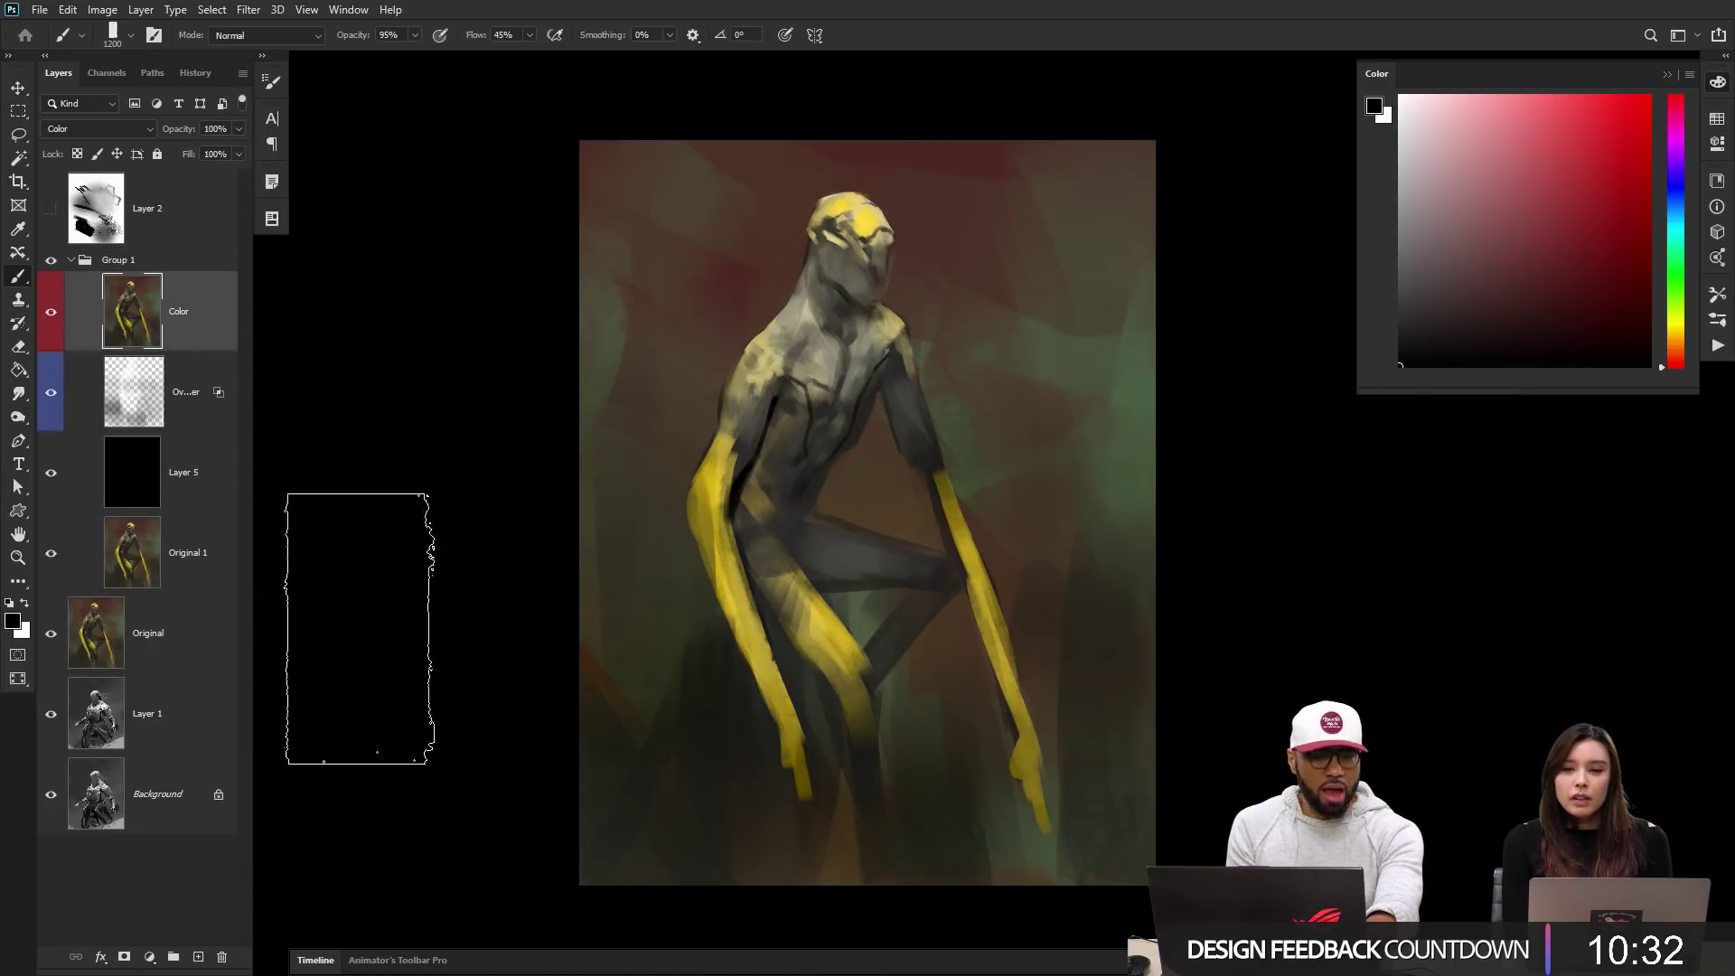
Step: Try shifting the Color layer diagonally away from the figure and undo the move
key(v)
mouse_move(961, 376)
mouse_down()
mouse_move(1024, 409)
mouse_move(1030, 352)
mouse_move(881, 469)
mouse_move(1093, 461)
mouse_move(1083, 486)
mouse_up()
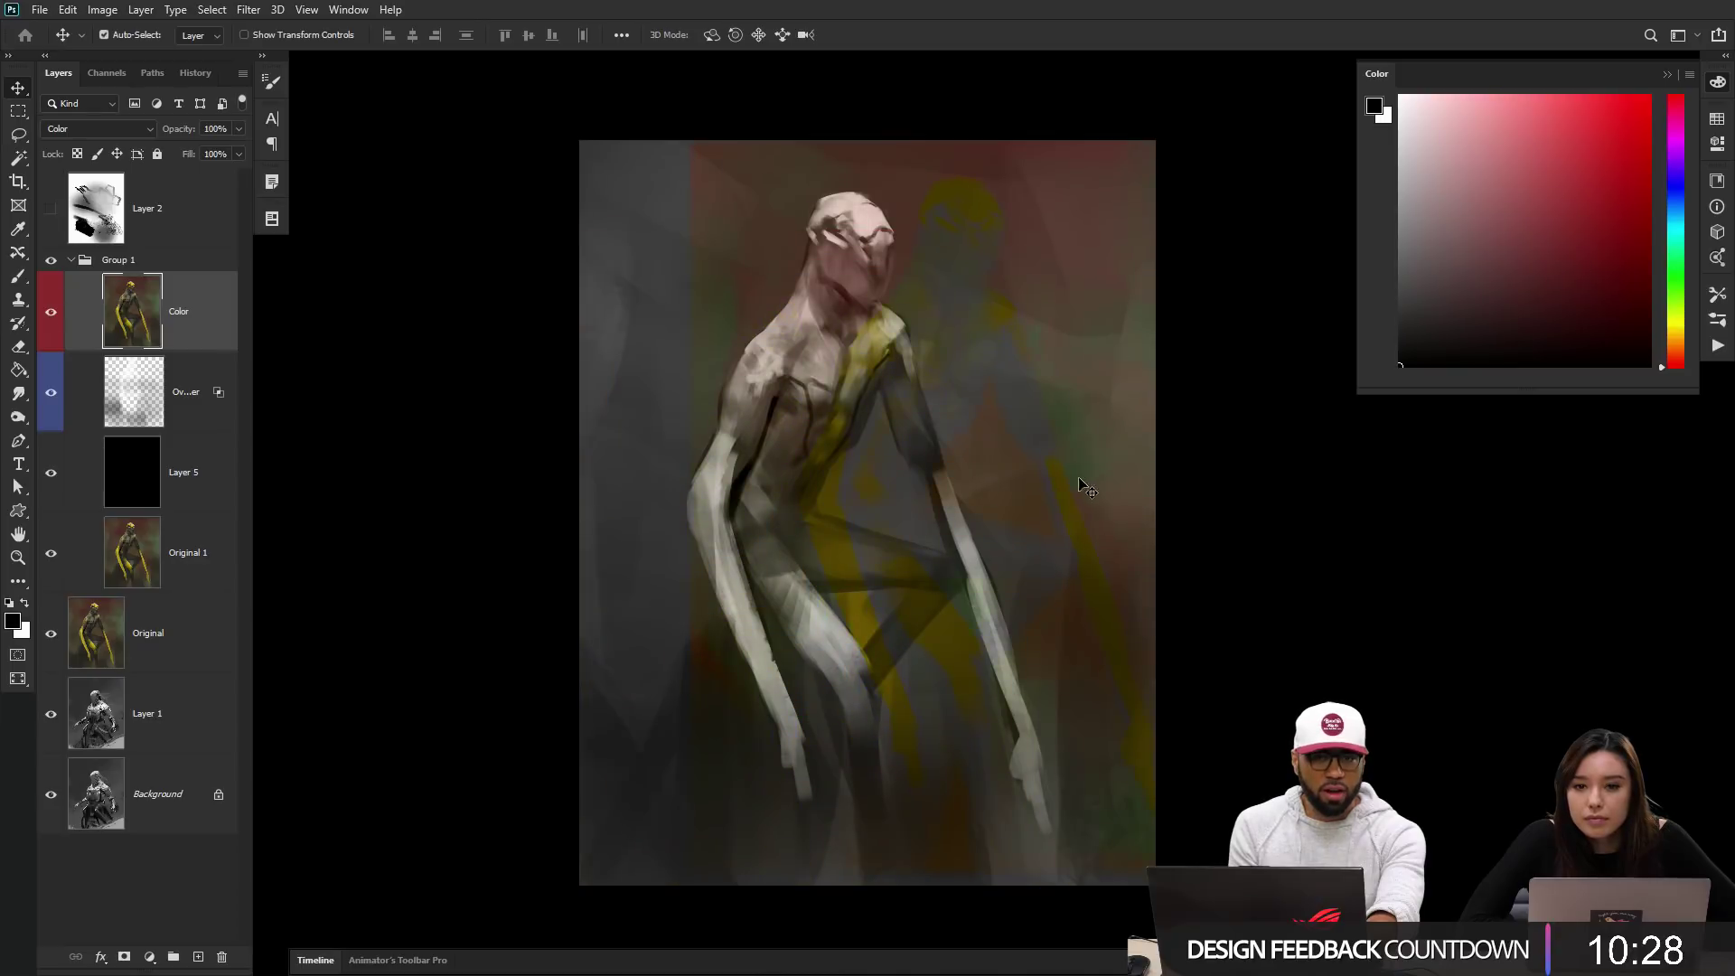
key(ctrl+z)
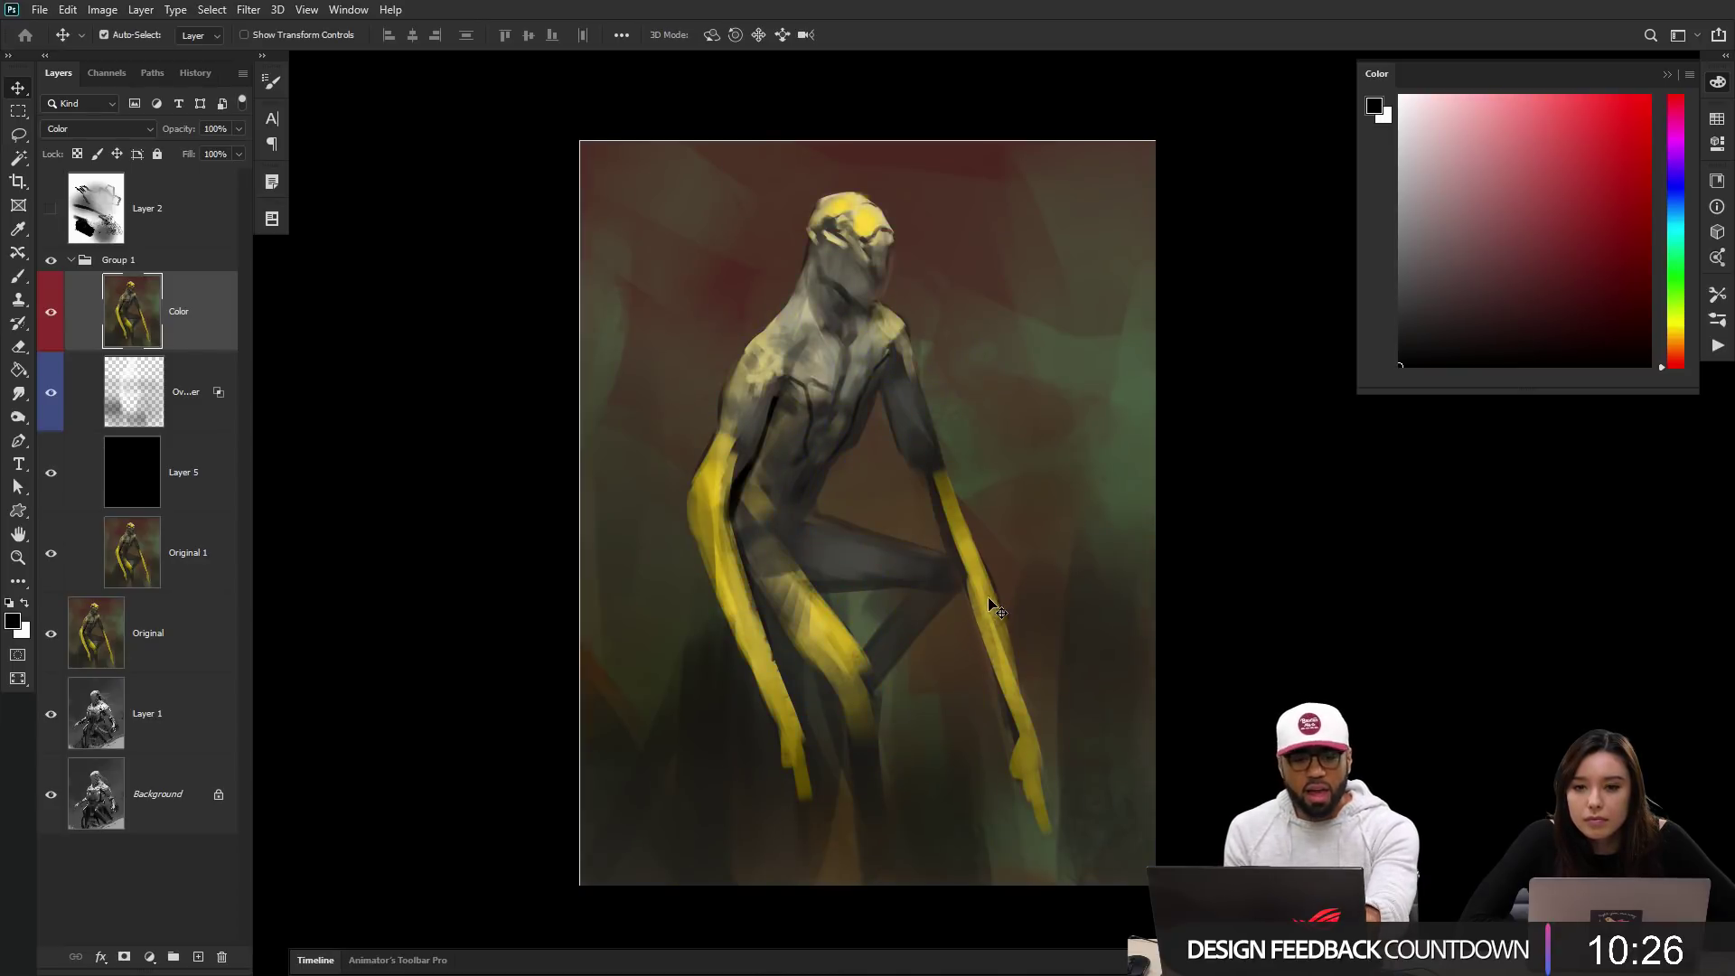
Step: Shift the Color layer's hue to -180 with a Hue/Saturation adjustment
key(ctrl+u)
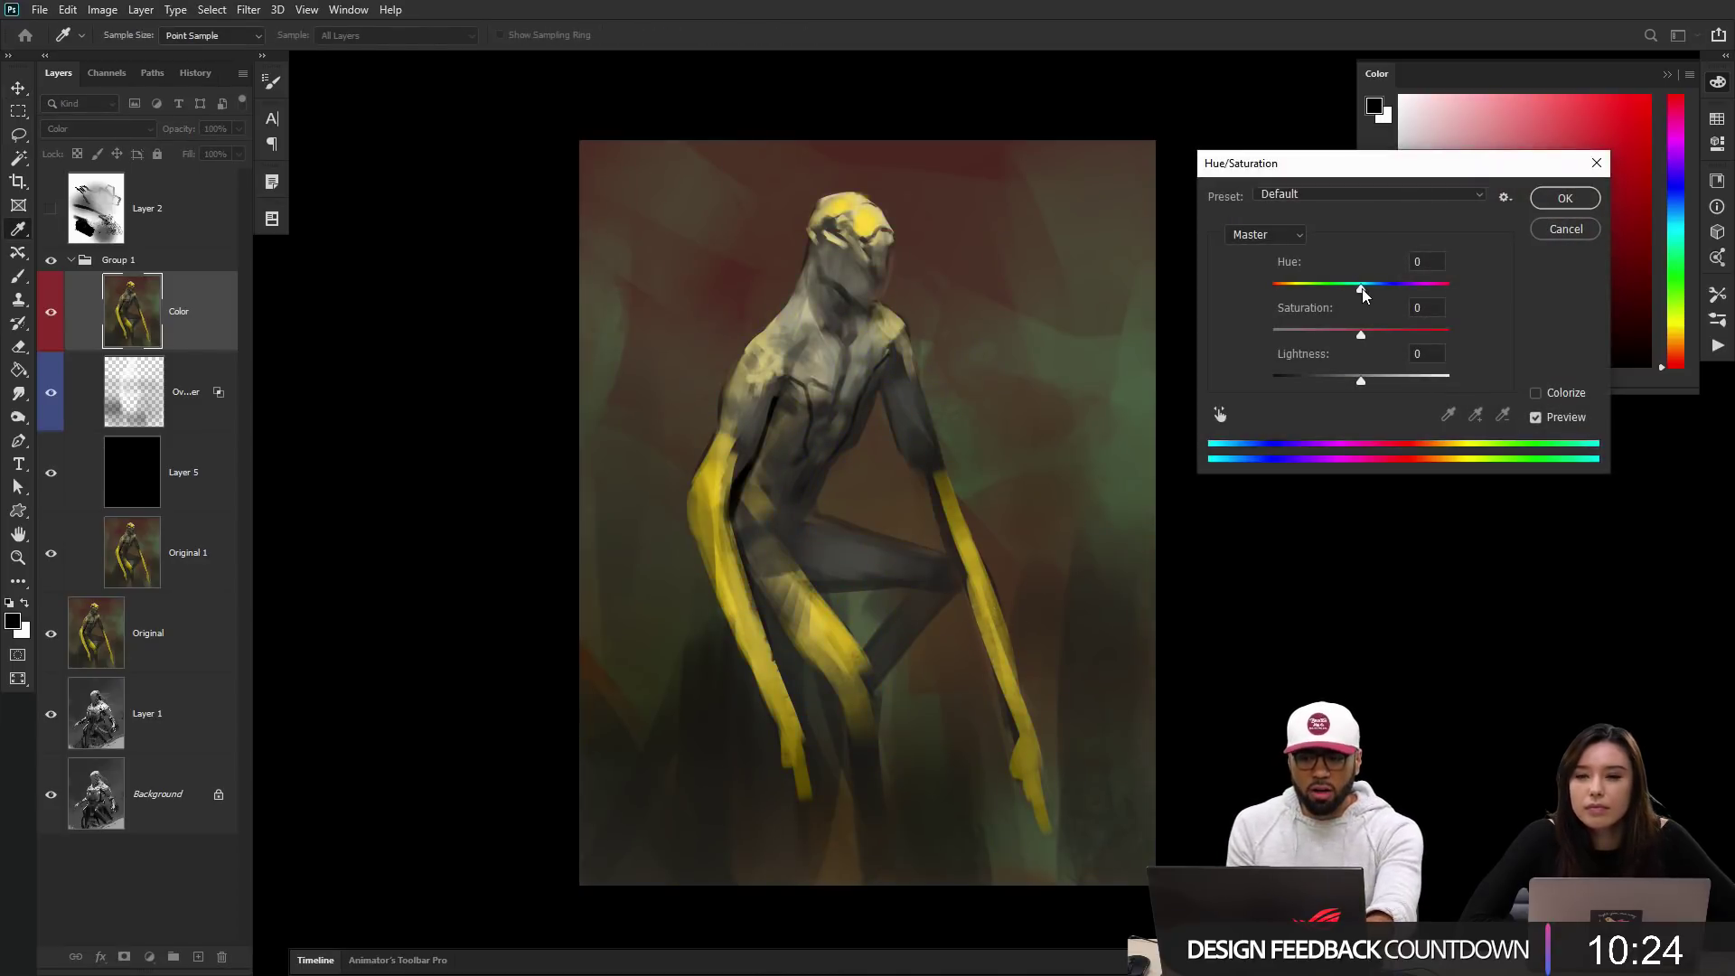
drag(1364, 287, 1260, 293)
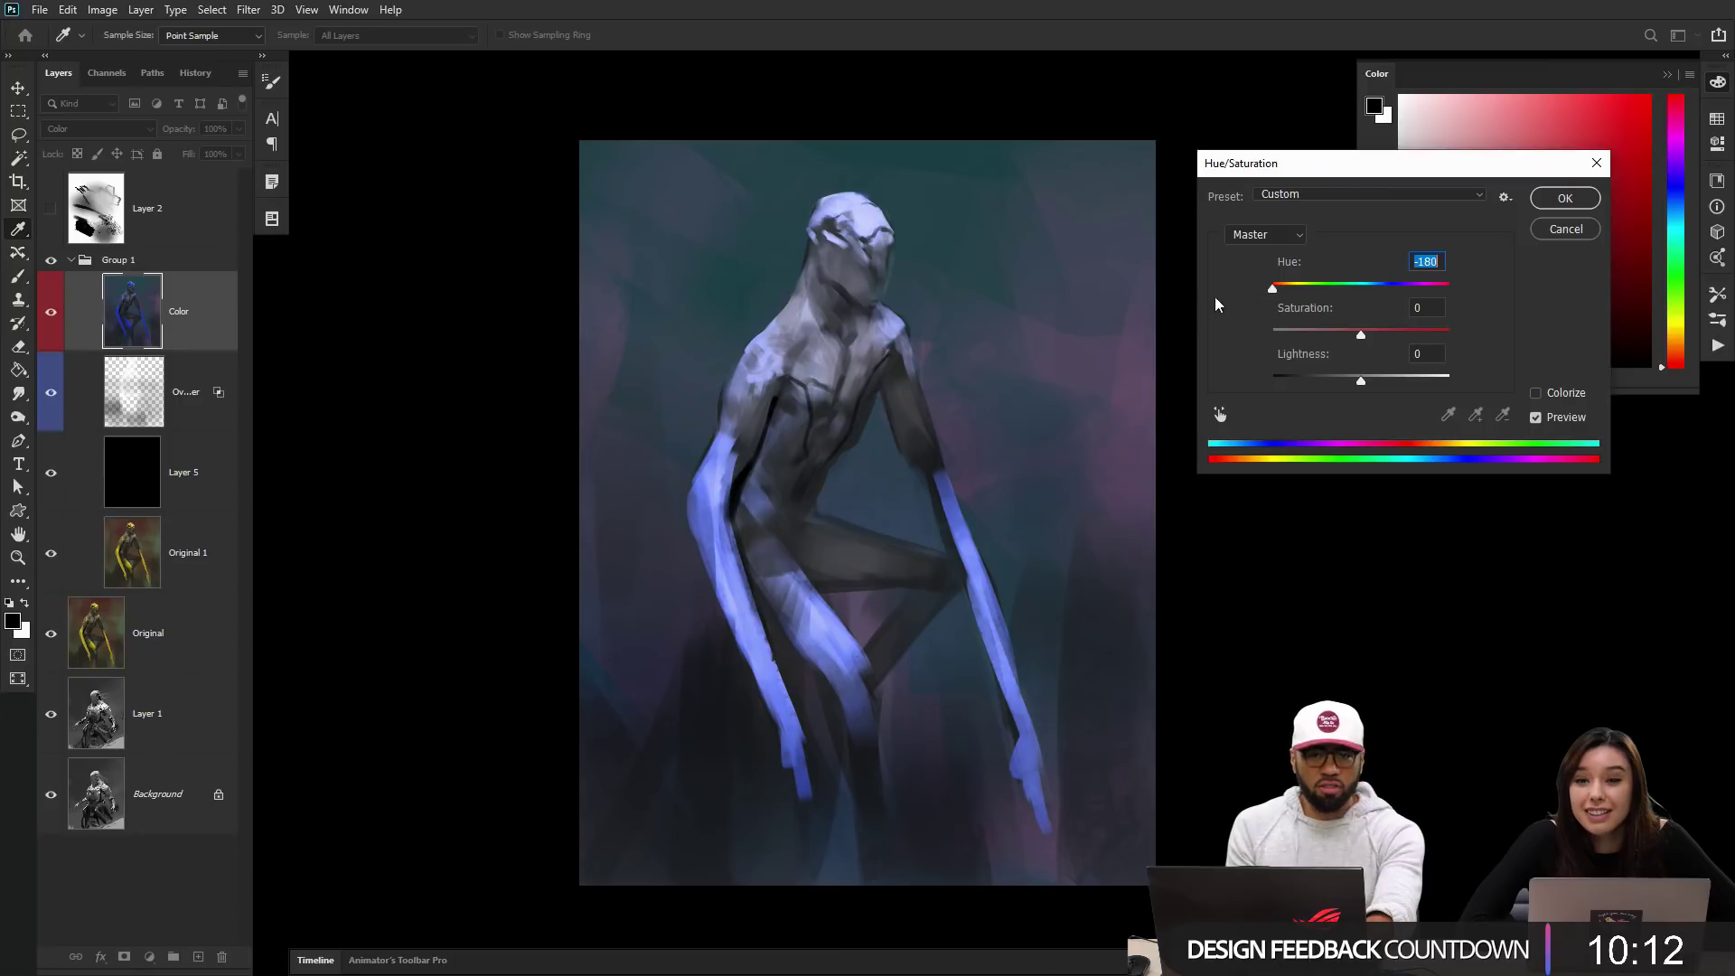
click(1564, 198)
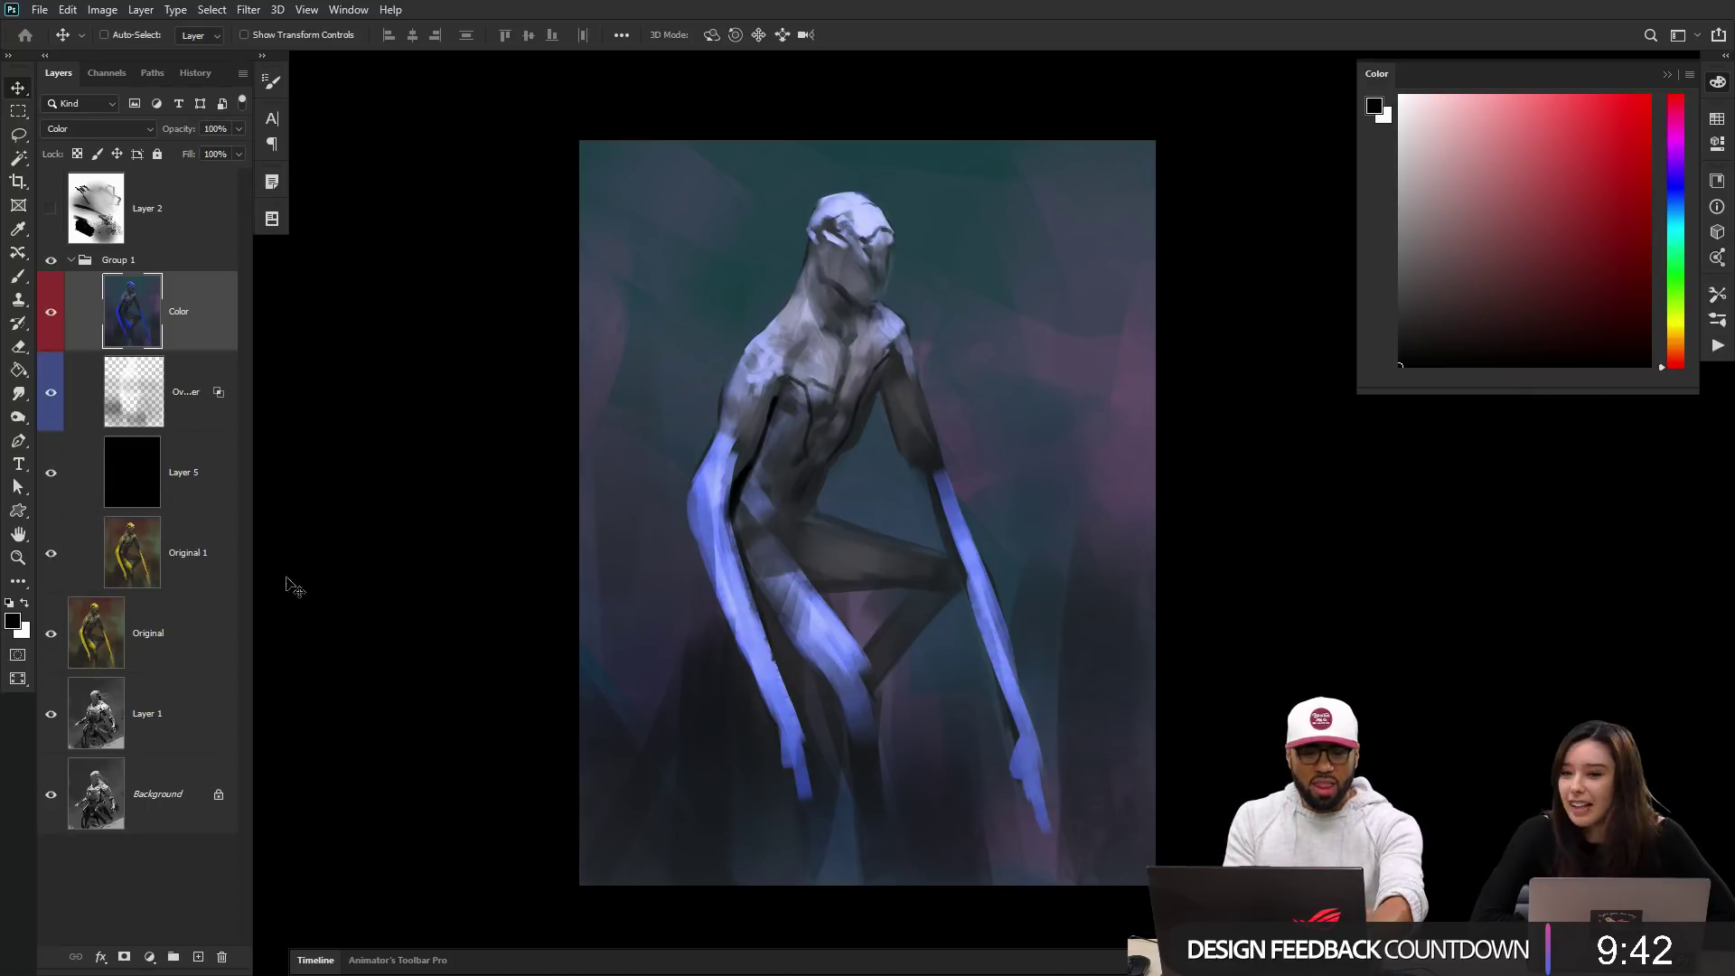
Step: Merge Group 1 into a single layer and toggle its visibility to compare it with the Original layer
click(156, 265)
key(ctrl+e)
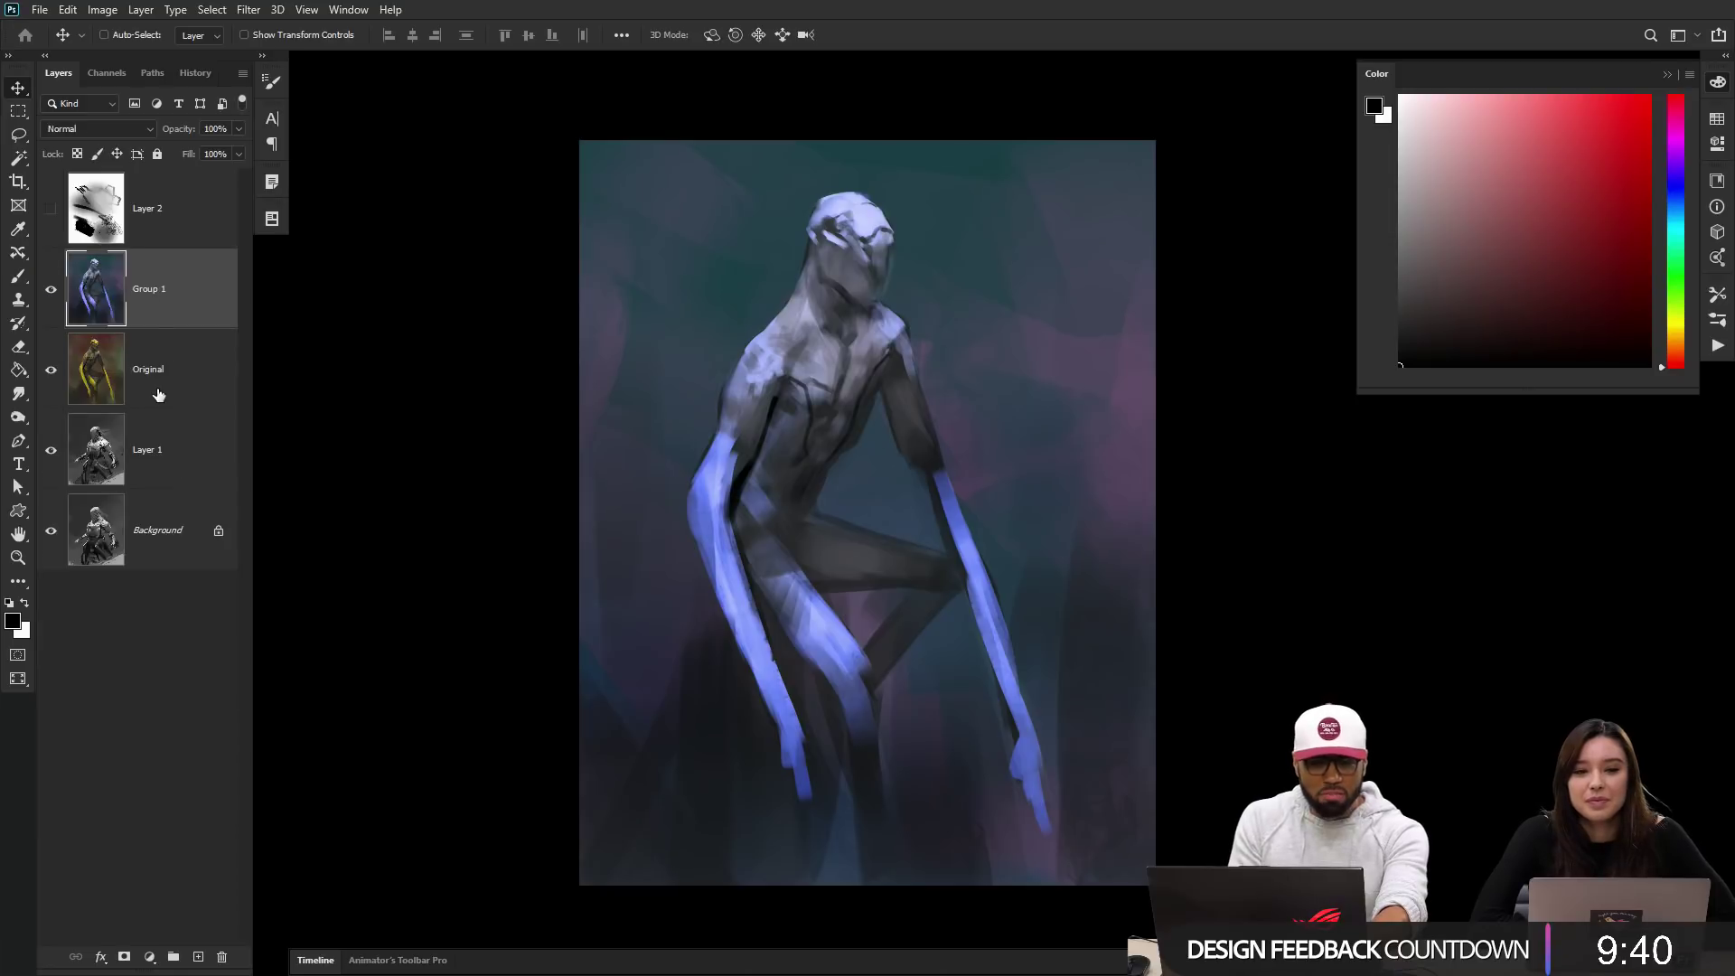
click(51, 290)
click(51, 289)
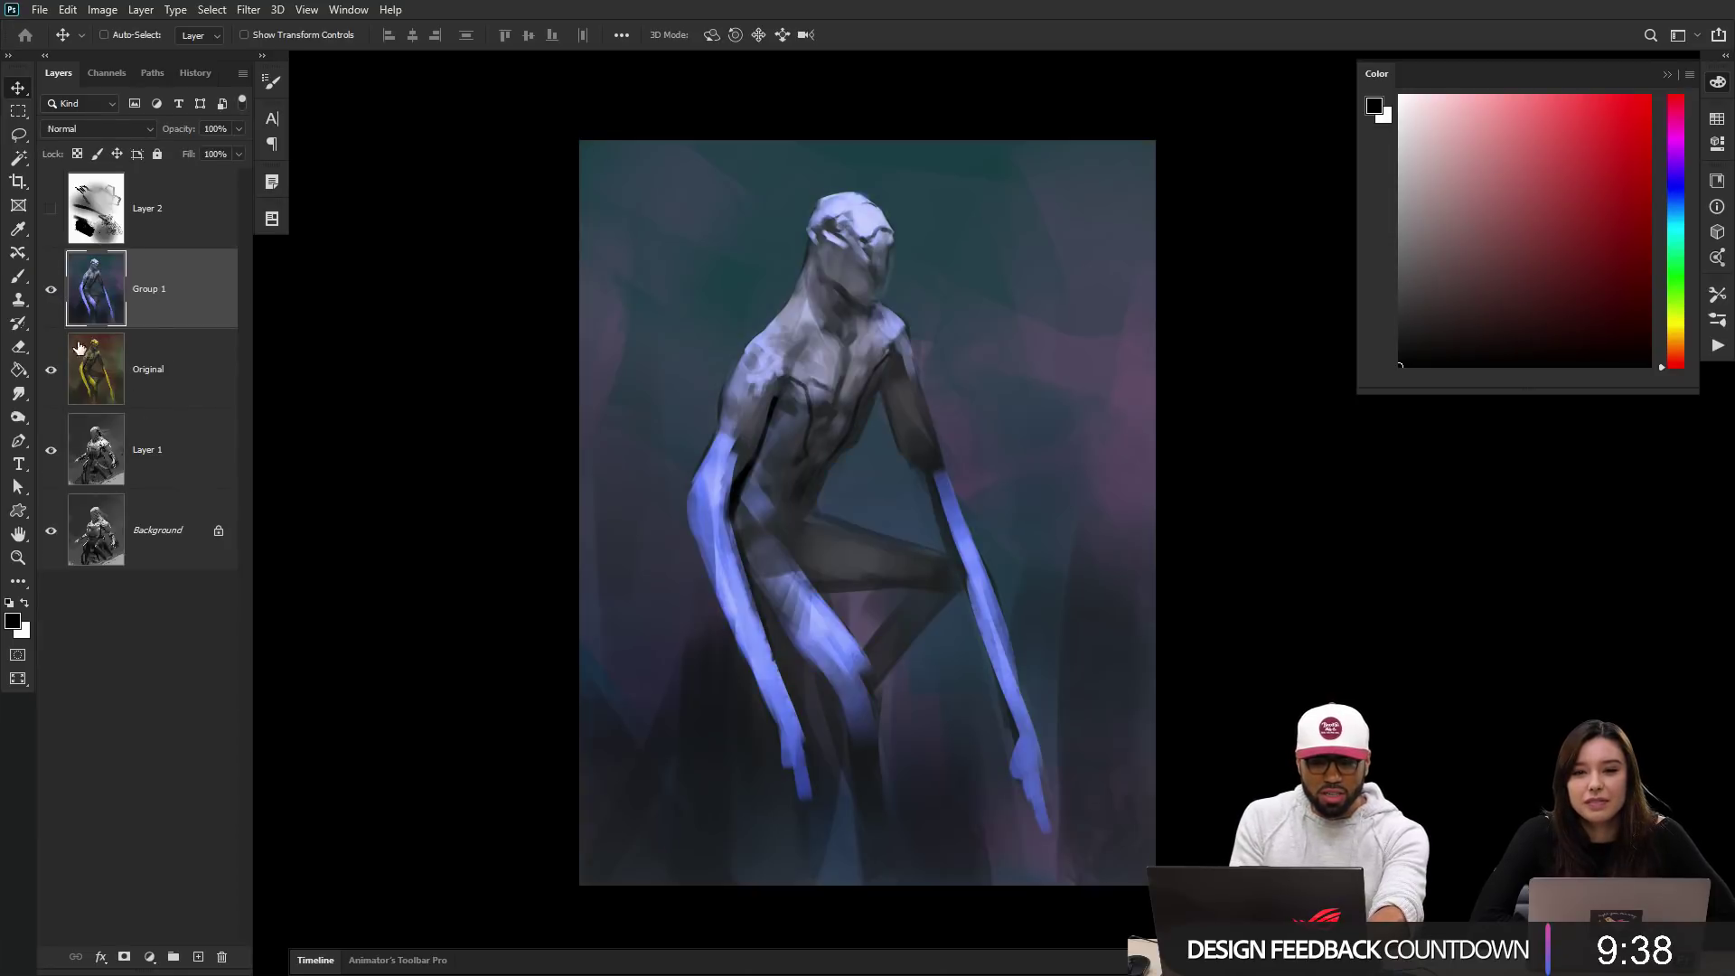
Step: Extend the forearm's blue up into the upper arm on the picture's left, using sampled blue and a much smaller brush
key(z)
click(991, 417)
key(b)
alt+click(622, 506)
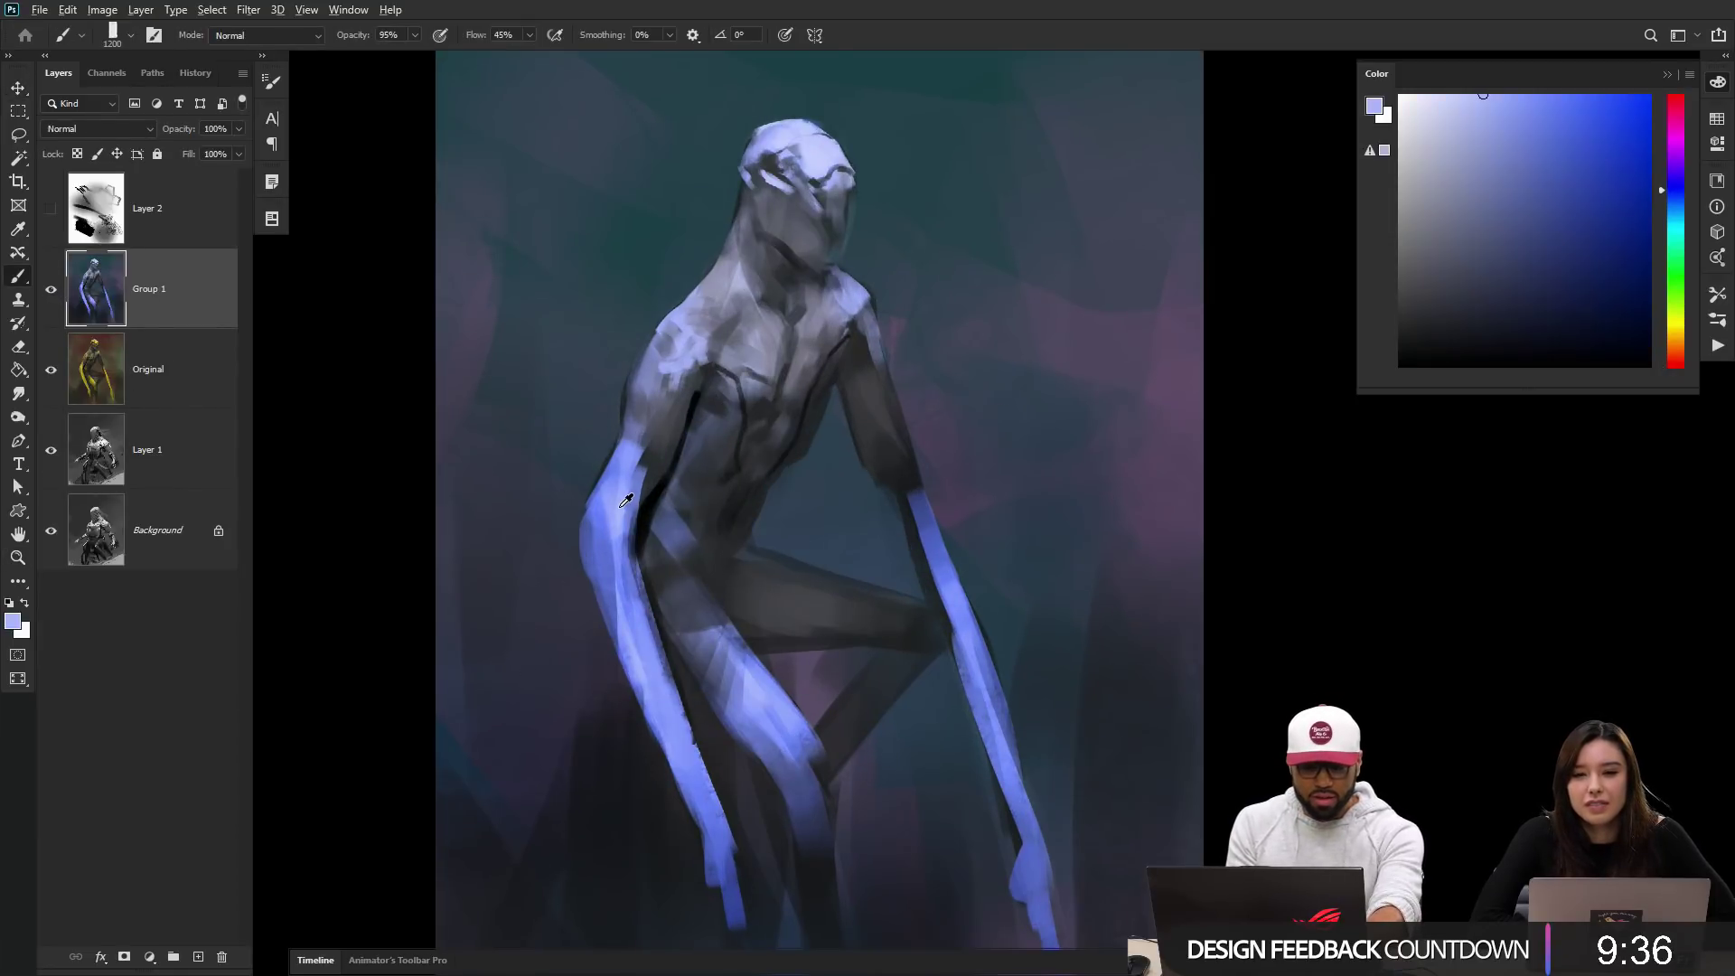
key([)
key([)
key([)
key([)
key([)
key(bracketleft)
key(bracketleft)
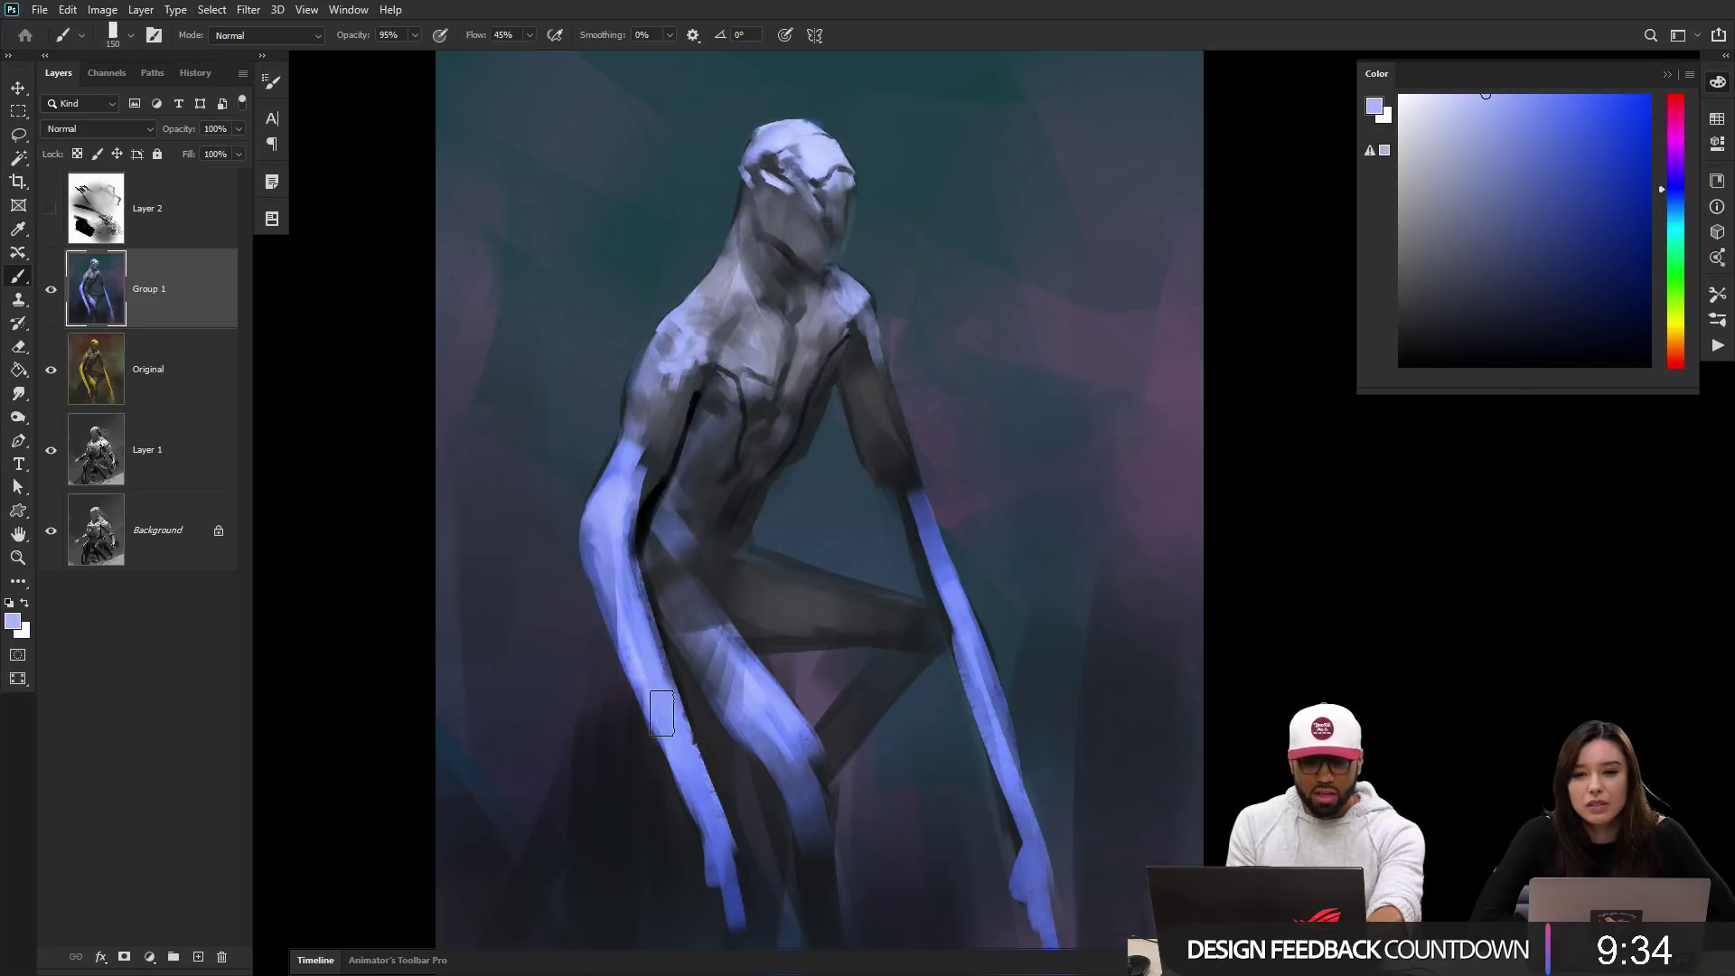
alt+click(632, 464)
drag(623, 452, 643, 408)
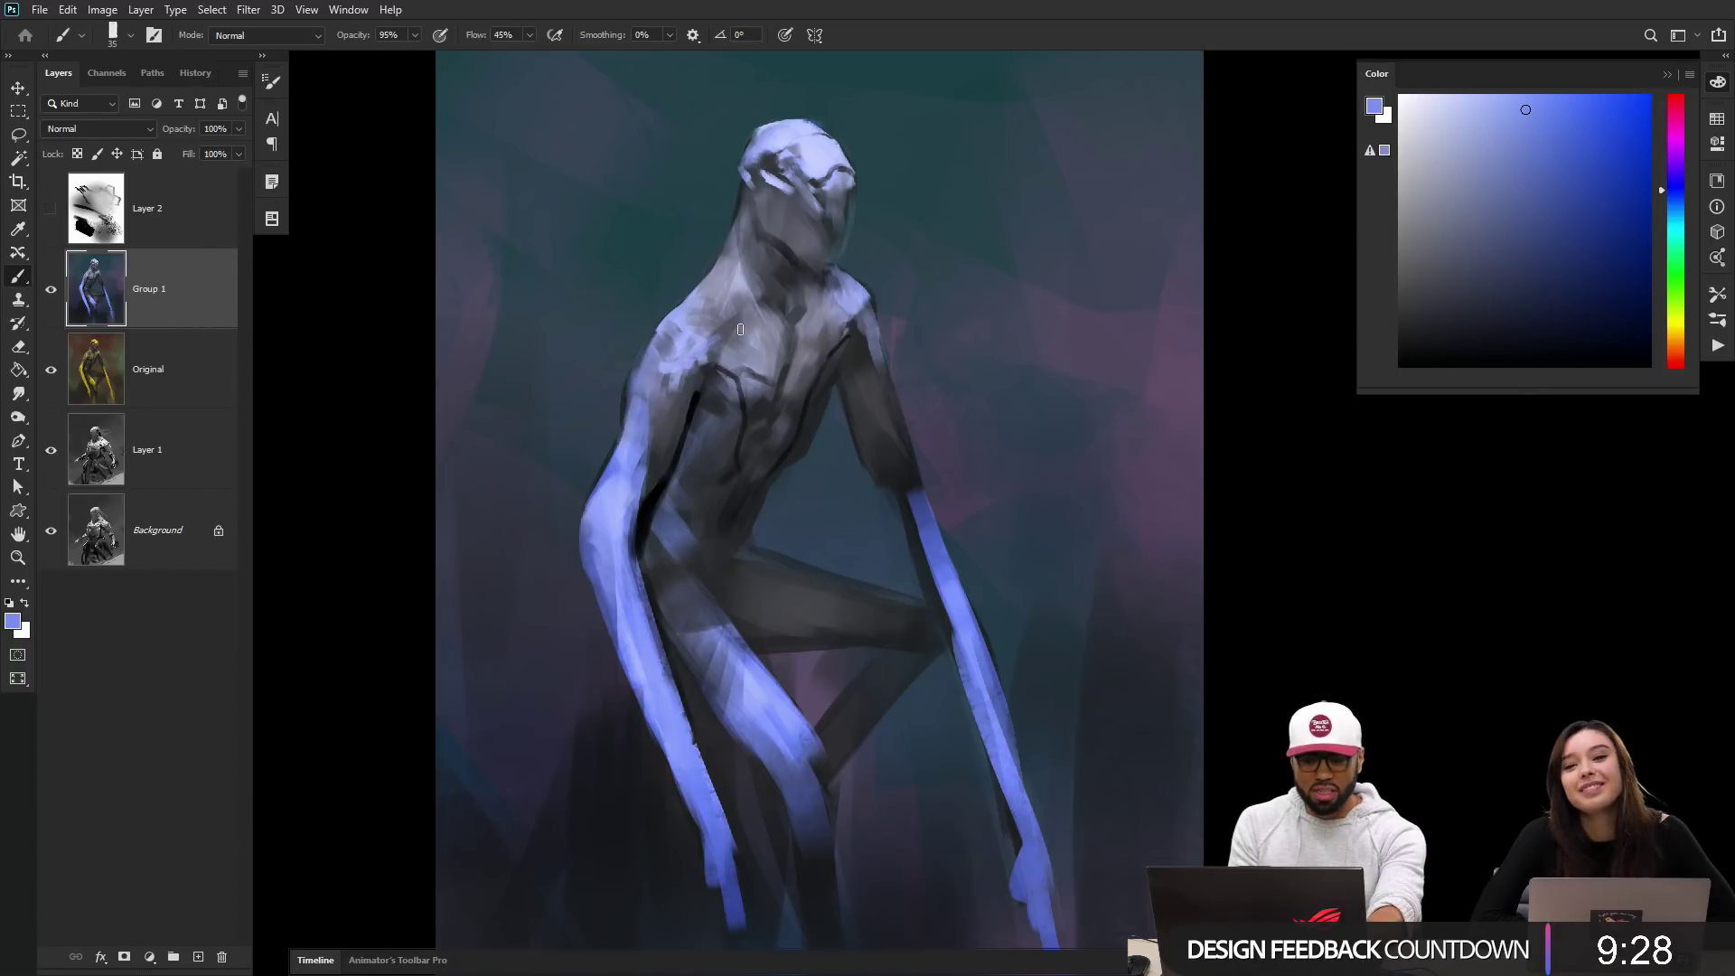
Step: Add a blue accent beside the shoulder and blend the upper chest with a pale lavender sampled from the neck
drag(721, 356, 736, 337)
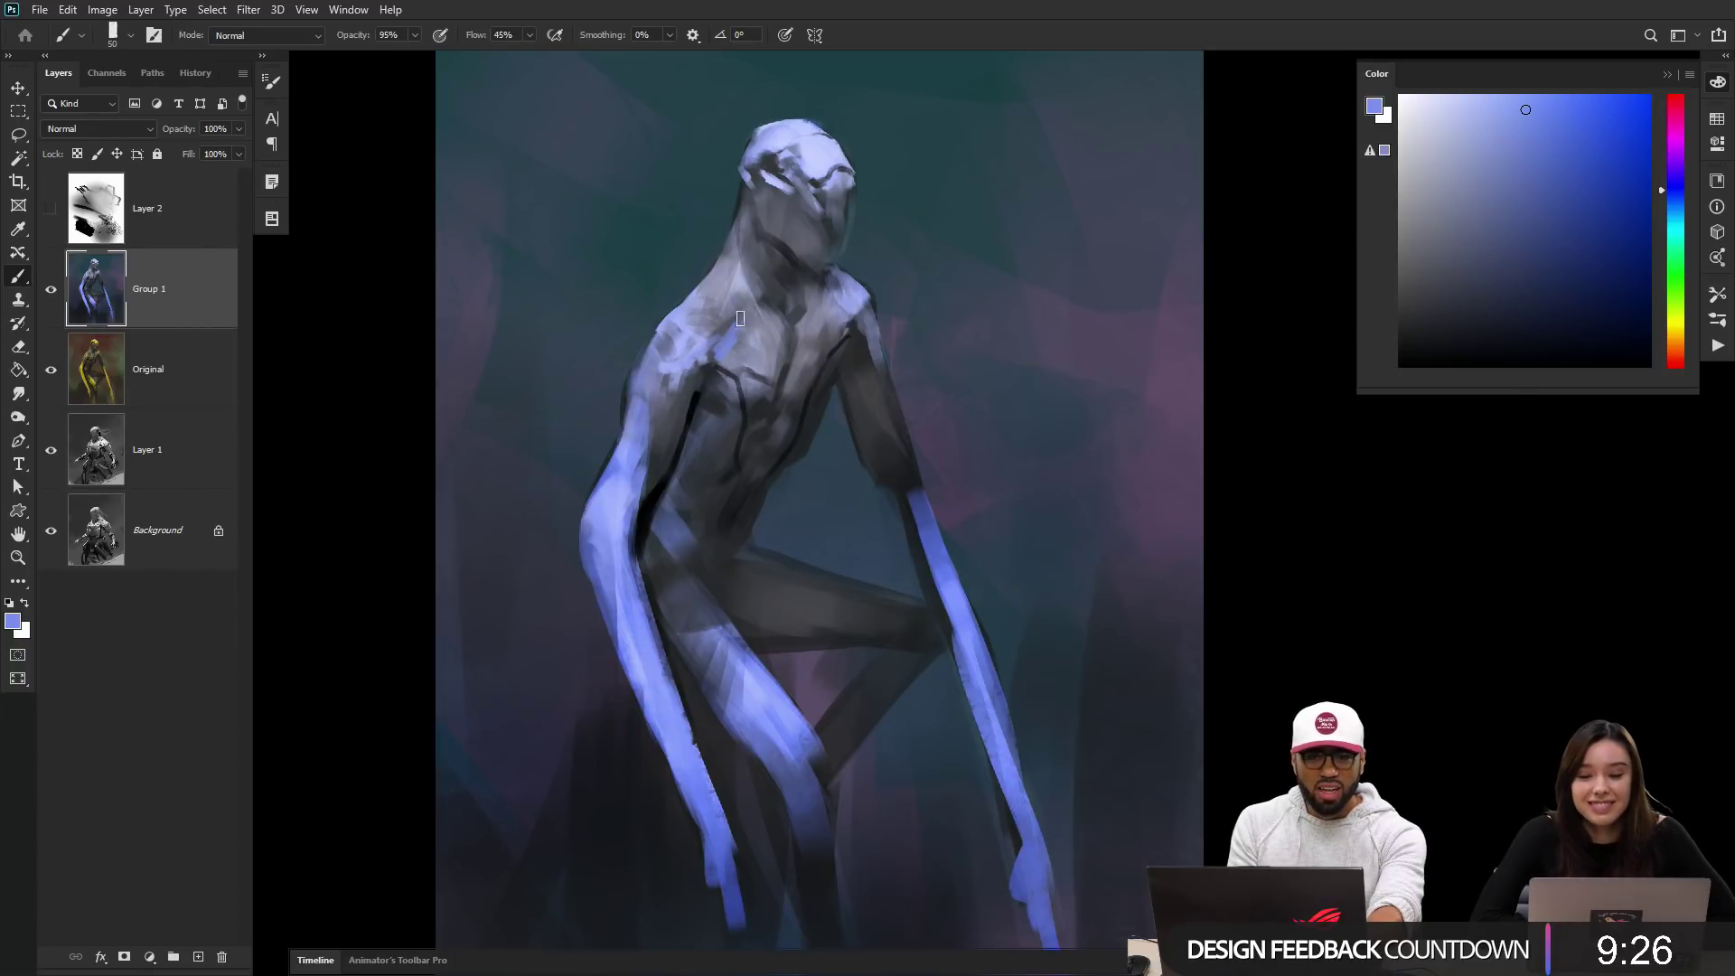
alt+click(740, 277)
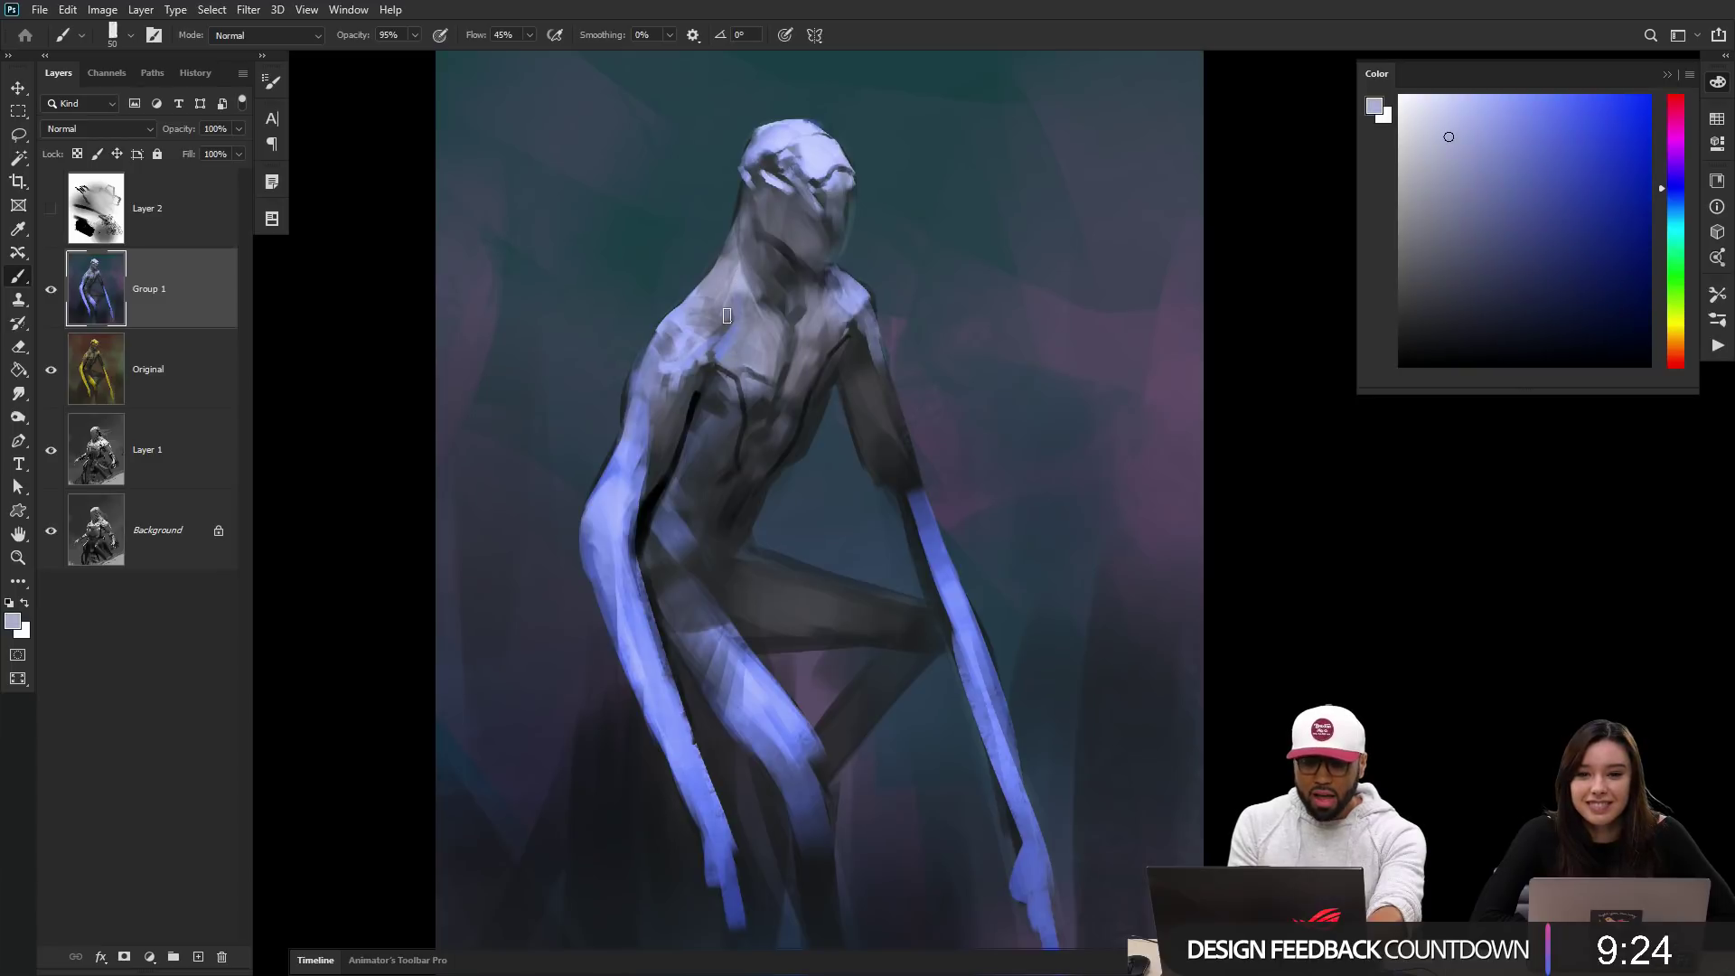
key(bracketright)
key(bracketright)
mouse_move(739, 314)
mouse_down()
mouse_move(729, 361)
mouse_move(743, 363)
mouse_up()
key(bracketright)
key(bracketright)
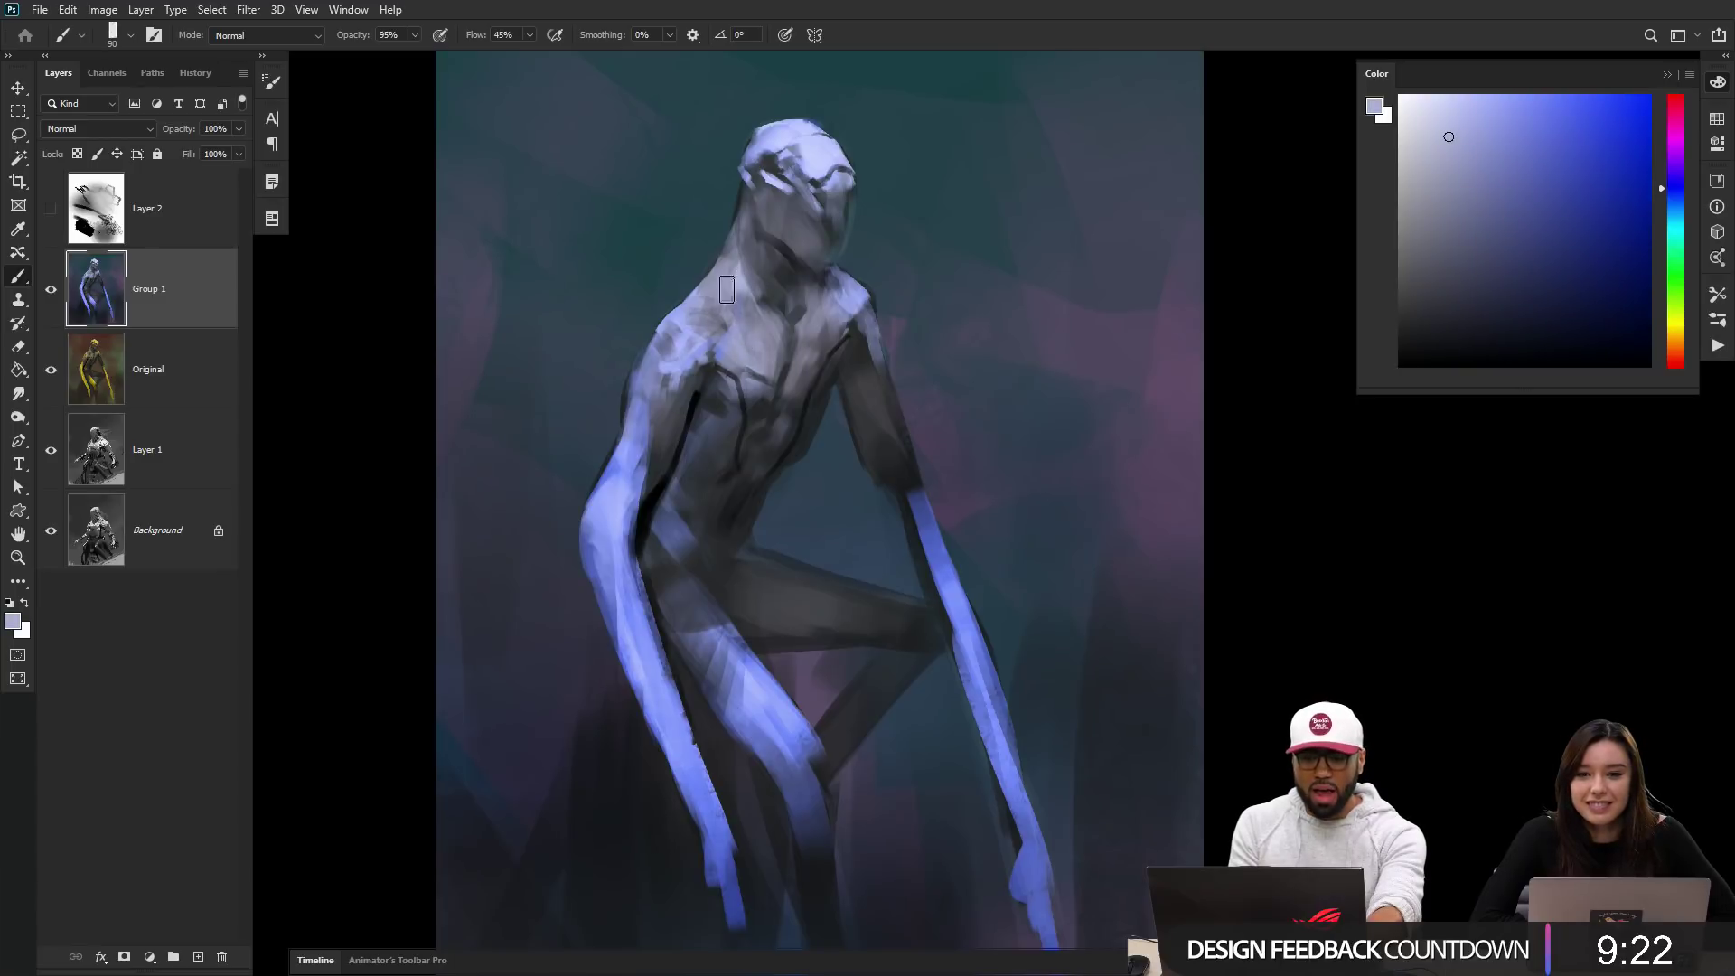
Step: Sample the grey-lavender at the back of the neck and sweep a stroke outward over the background
alt+click(719, 272)
key(bracketleft)
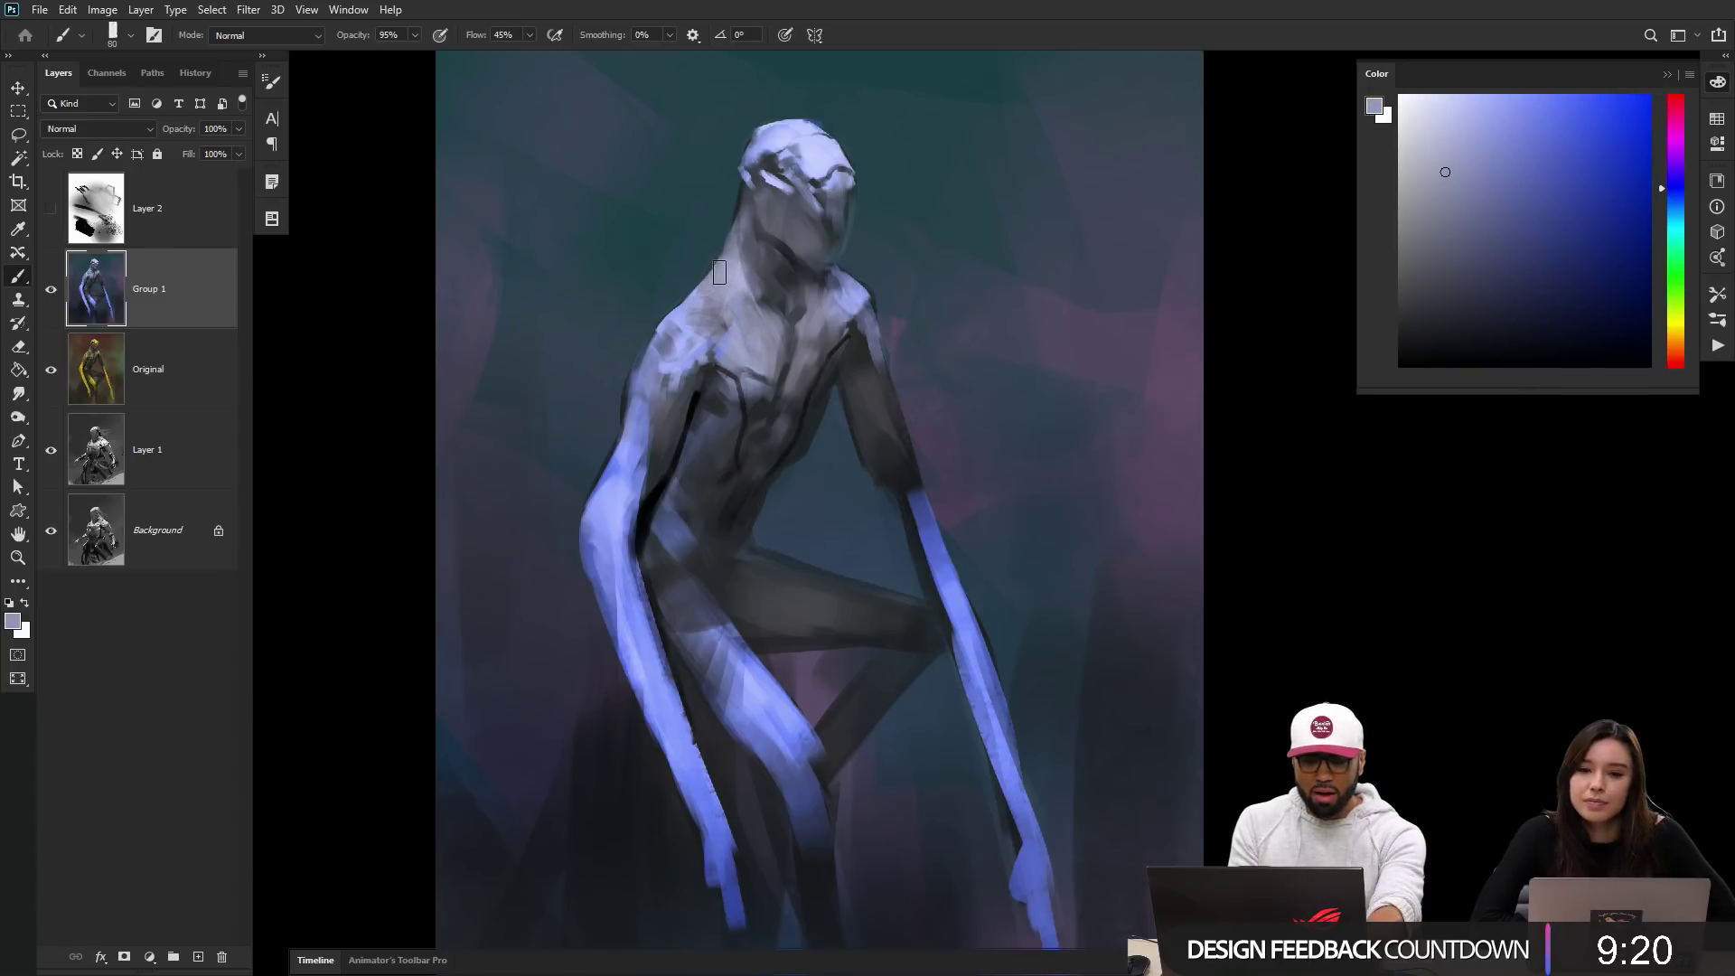
mouse_move(719, 272)
mouse_down()
mouse_move(637, 271)
mouse_move(545, 324)
mouse_move(677, 299)
mouse_move(535, 365)
mouse_move(551, 509)
mouse_move(511, 614)
mouse_up()
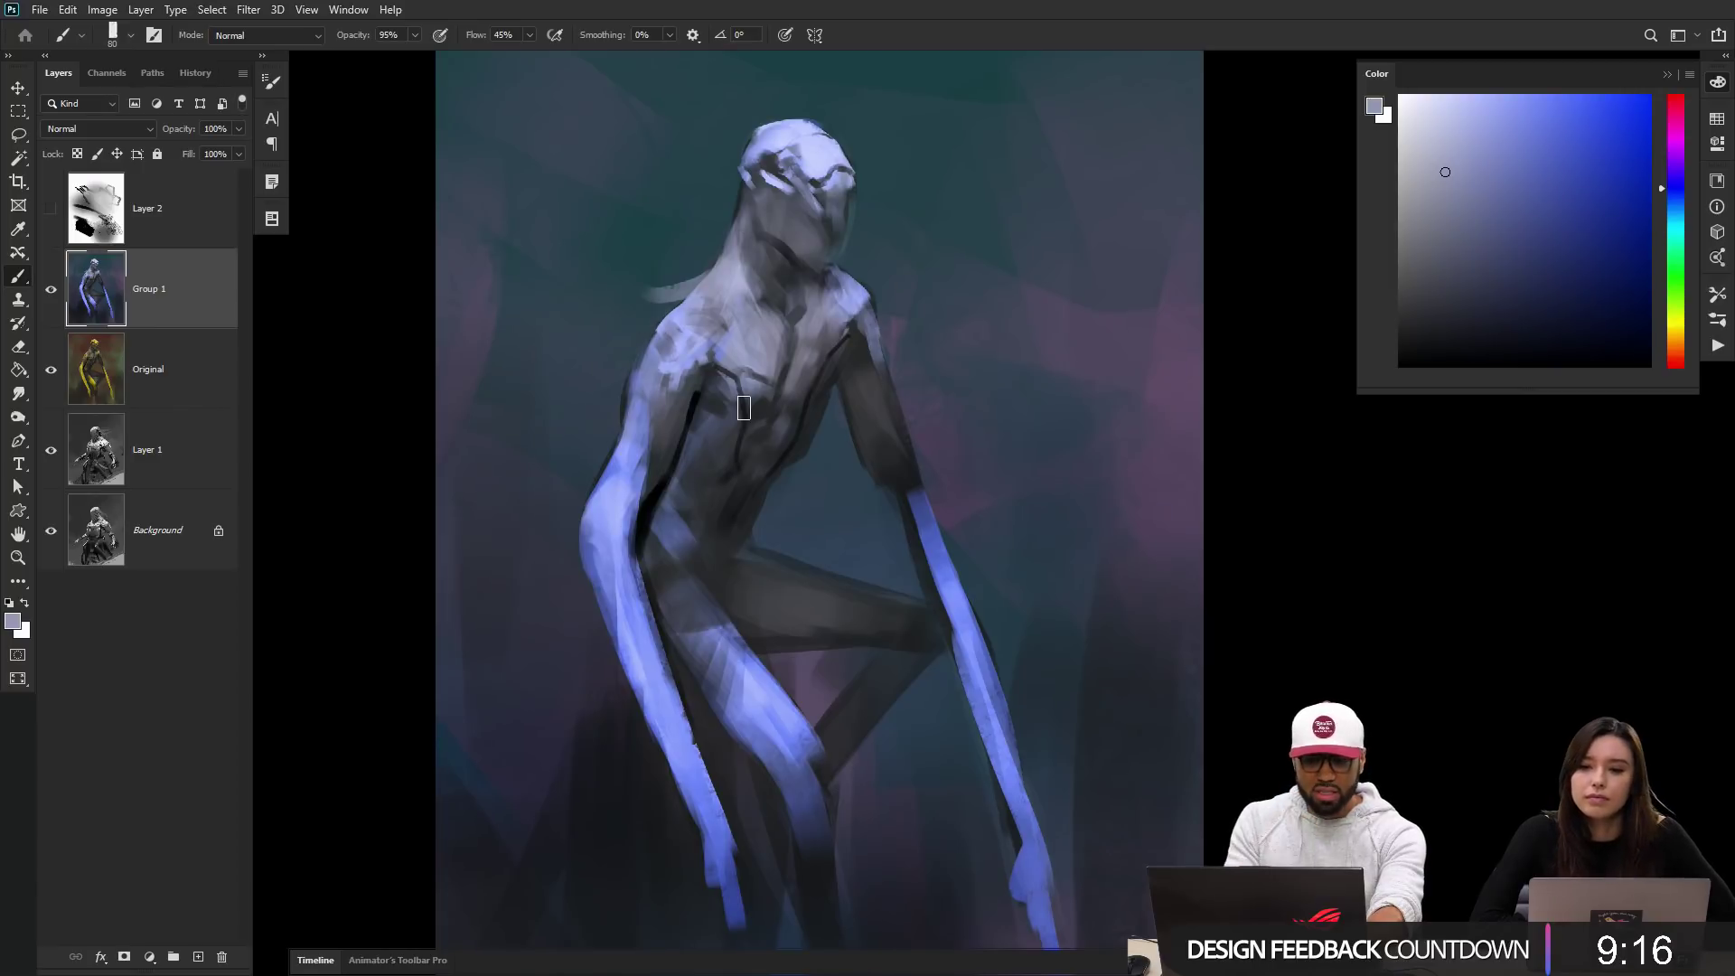
Step: Show the painting full screen, flip it horizontally and choose the 25 px round brush from the Standard set
key(f)
key(ctrl+shift+h)
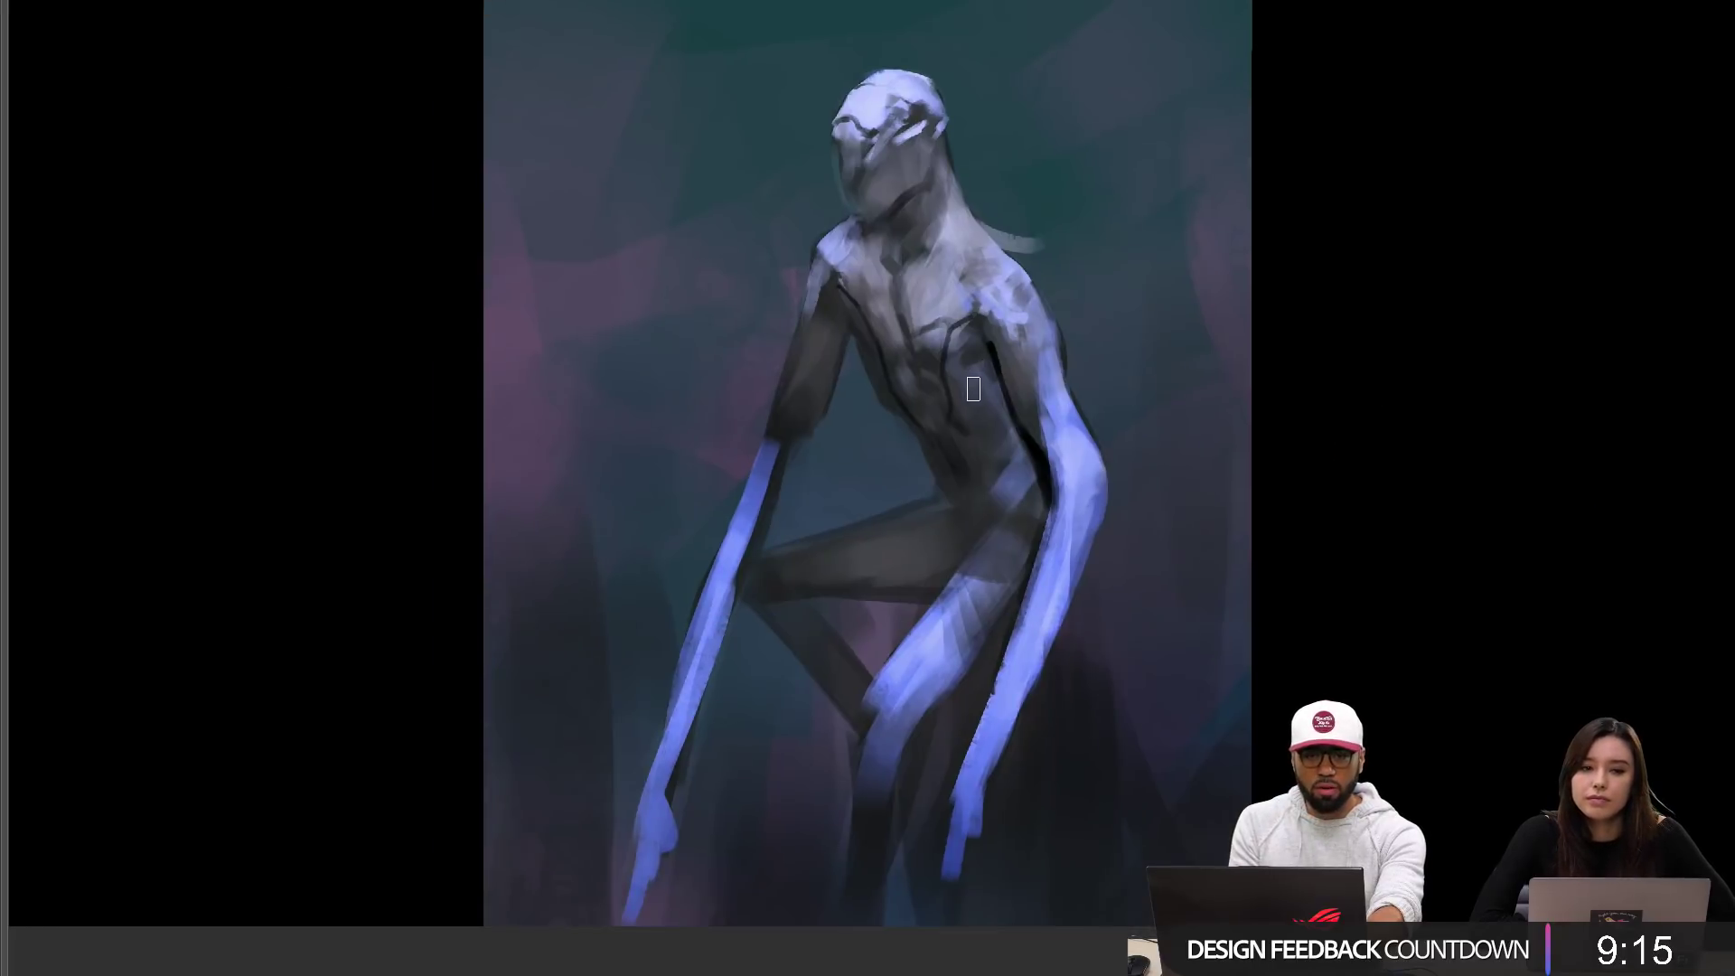
right_click(871, 296)
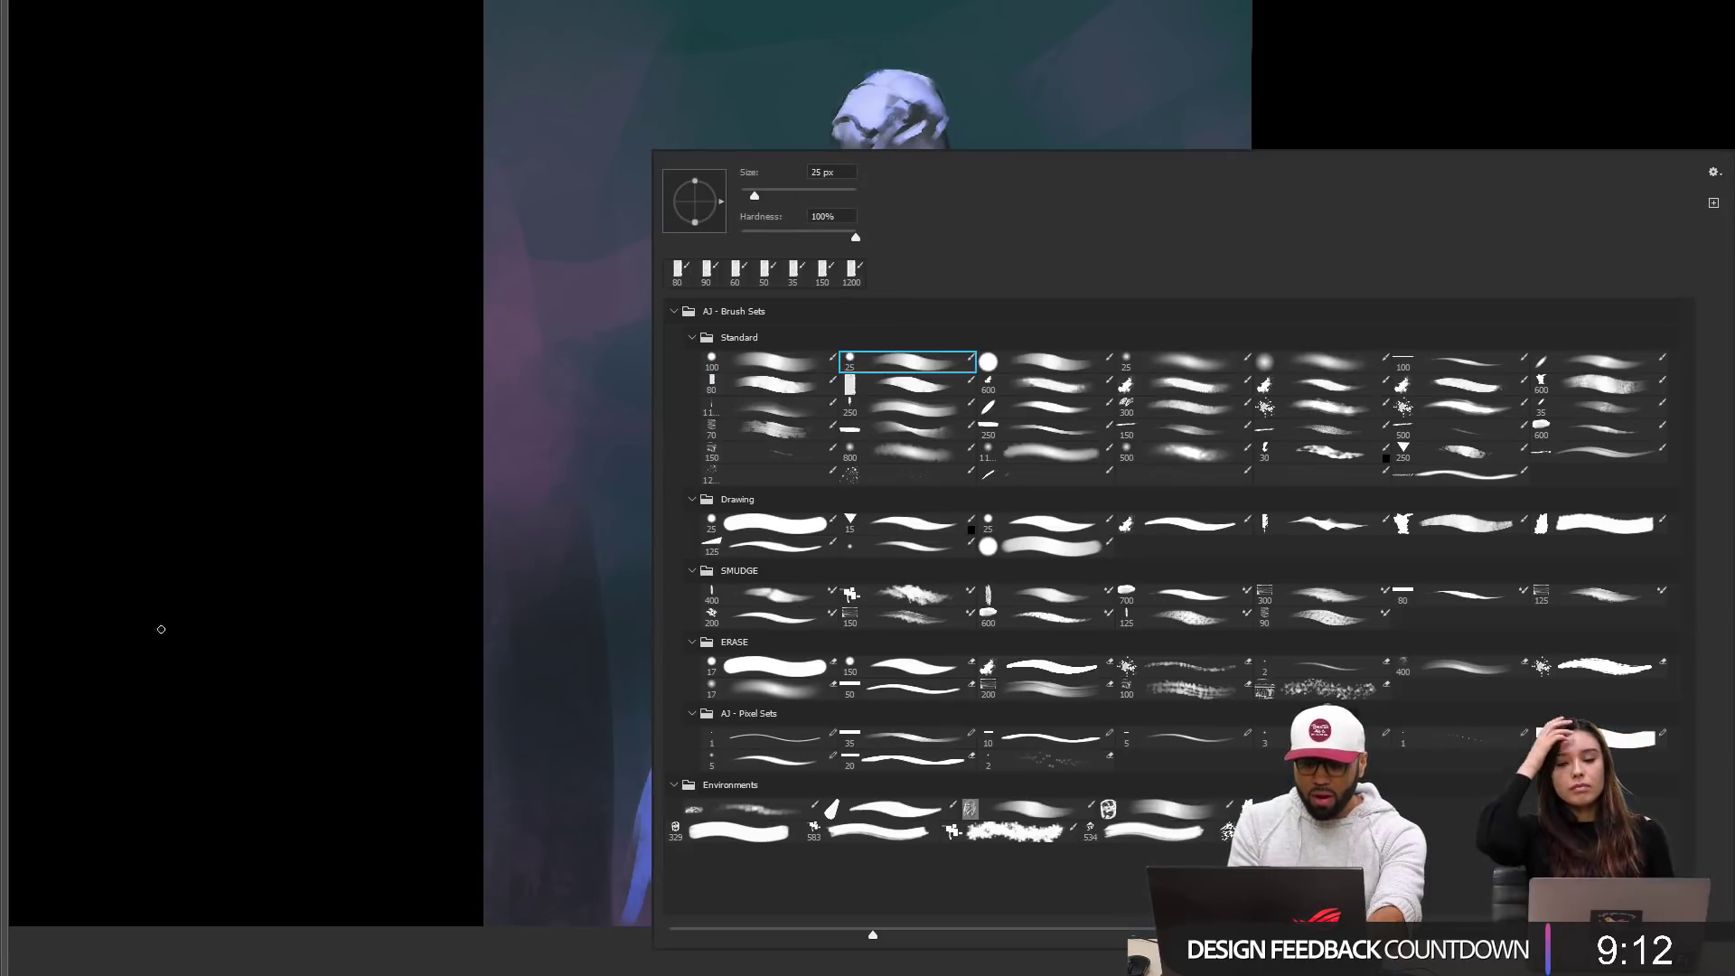
click(161, 628)
drag(840, 299, 750, 297)
ctrl+click(823, 202)
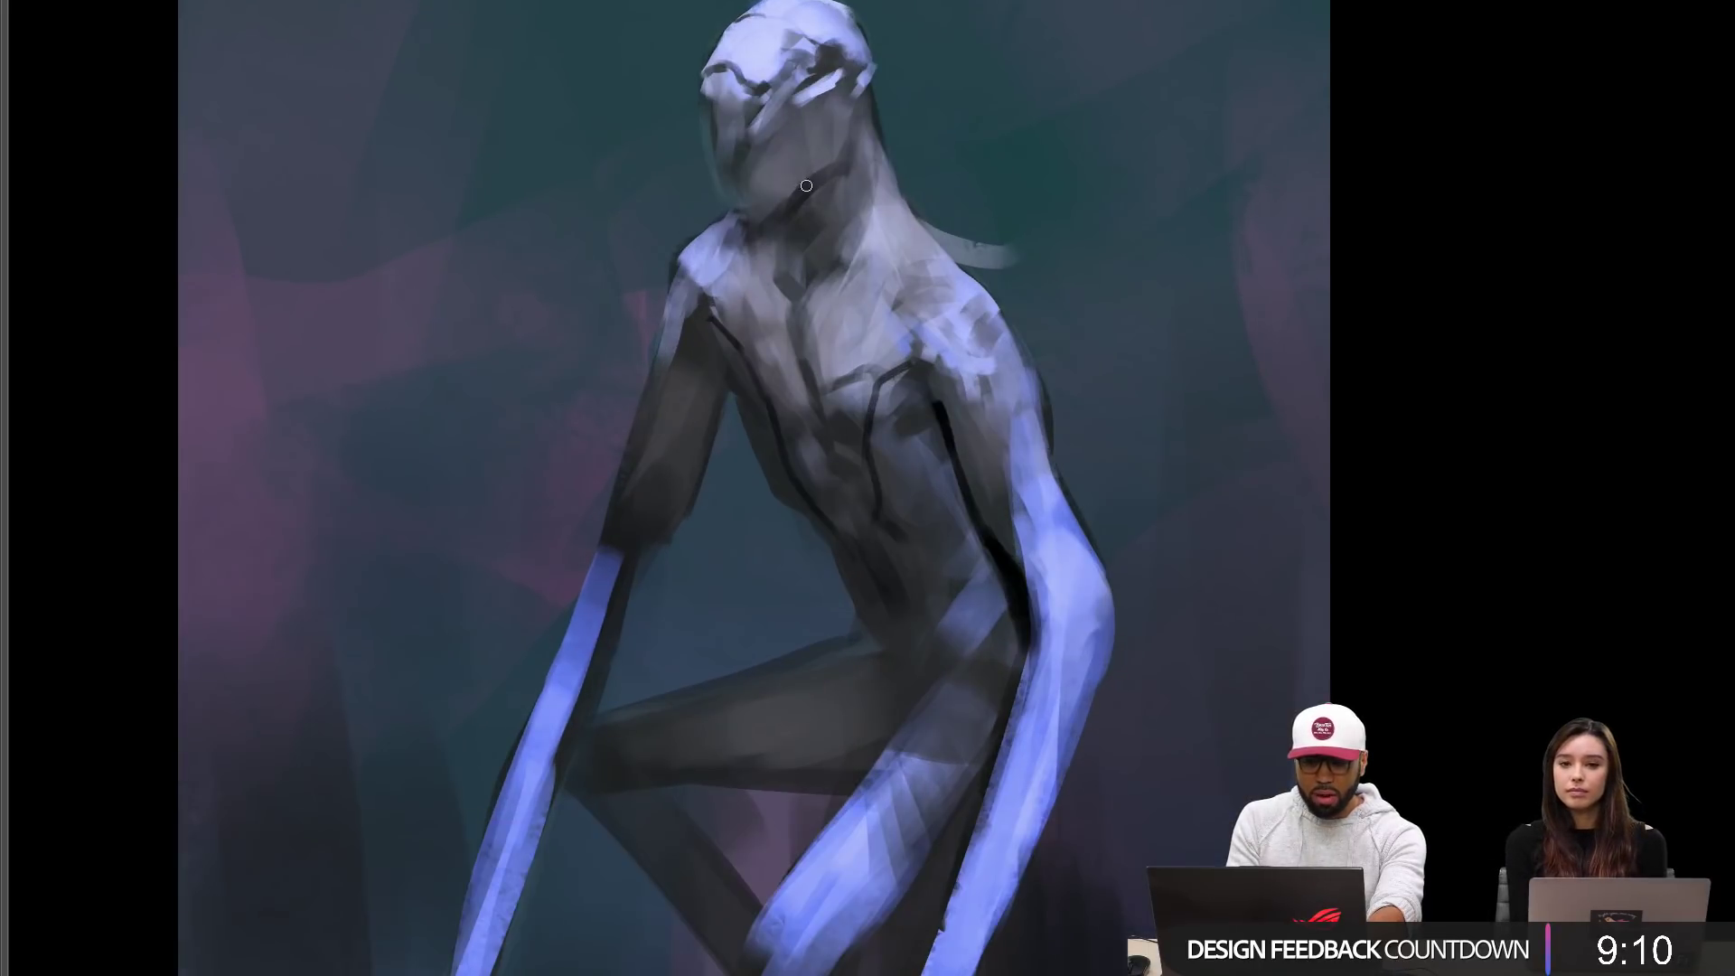
Step: Smooth the shading along the jaw and chin with a larger round brush and flip the painting back
key(bracketright)
key(bracketright)
key(bracketright)
mouse_move(788, 193)
mouse_down()
mouse_move(755, 225)
mouse_move(821, 166)
mouse_move(759, 196)
mouse_move(822, 157)
mouse_move(750, 218)
mouse_up()
alt+click(801, 157)
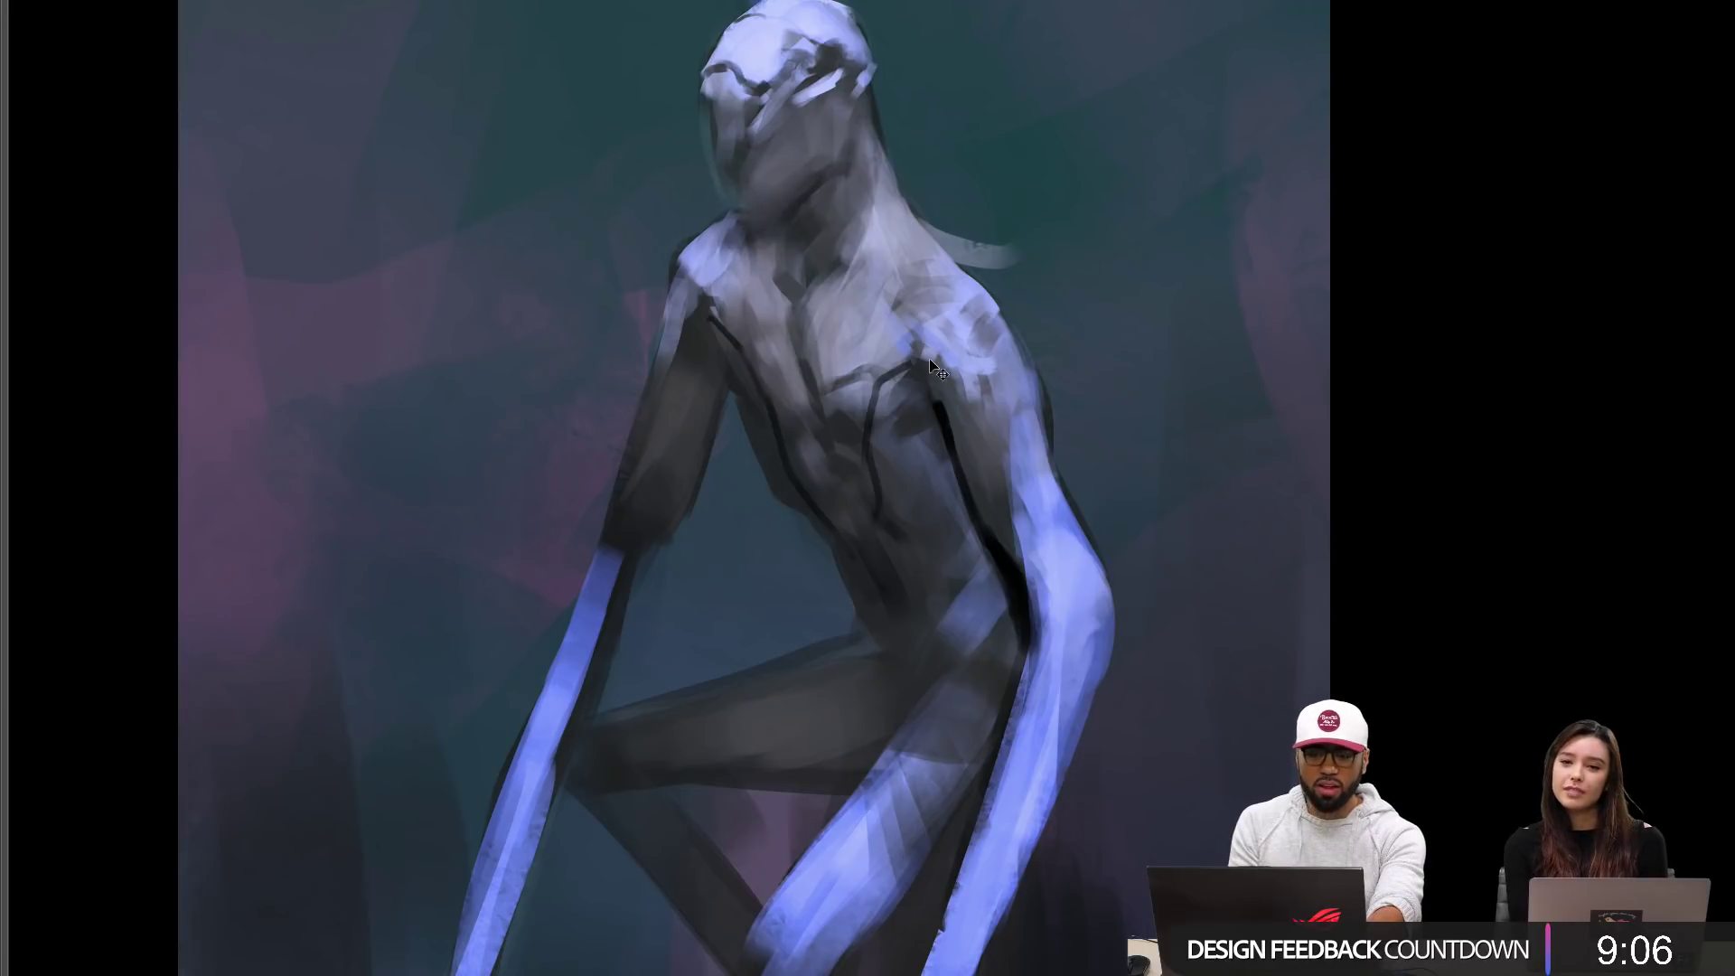
key(ctrl+alt+h)
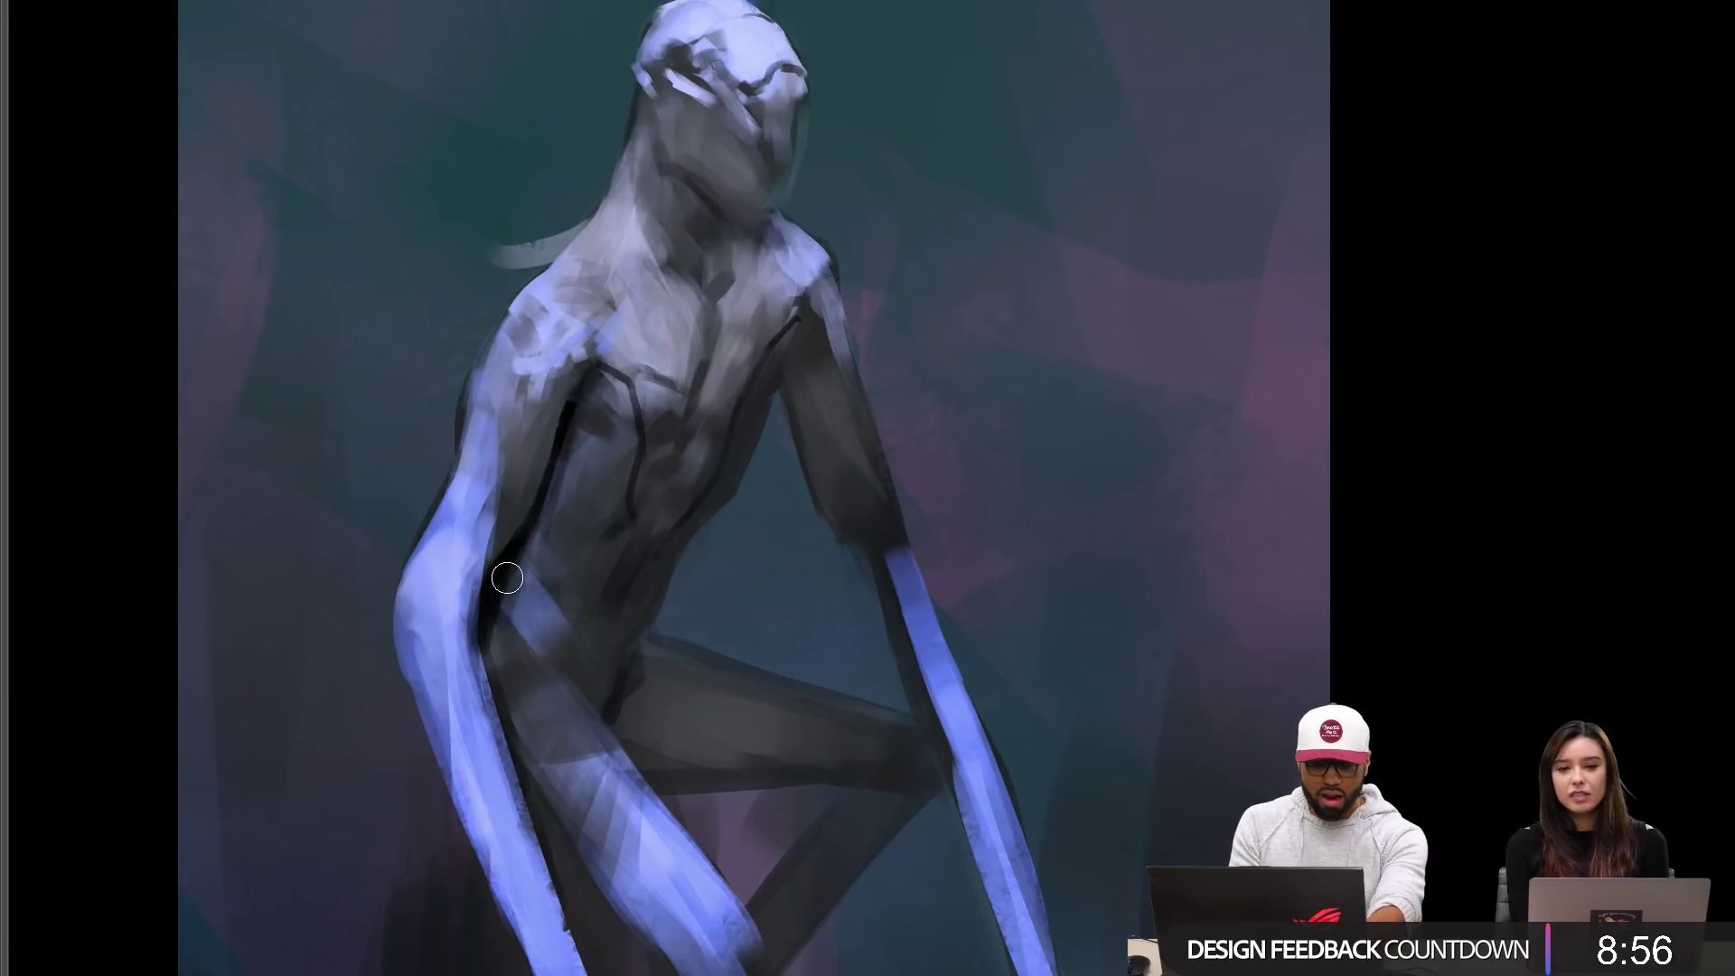
Step: Smooth and brighten the blue forearm on the picture's left with long strokes from the elbow down to the hand
mouse_move(599, 582)
mouse_down()
mouse_move(743, 446)
mouse_move(730, 408)
mouse_up()
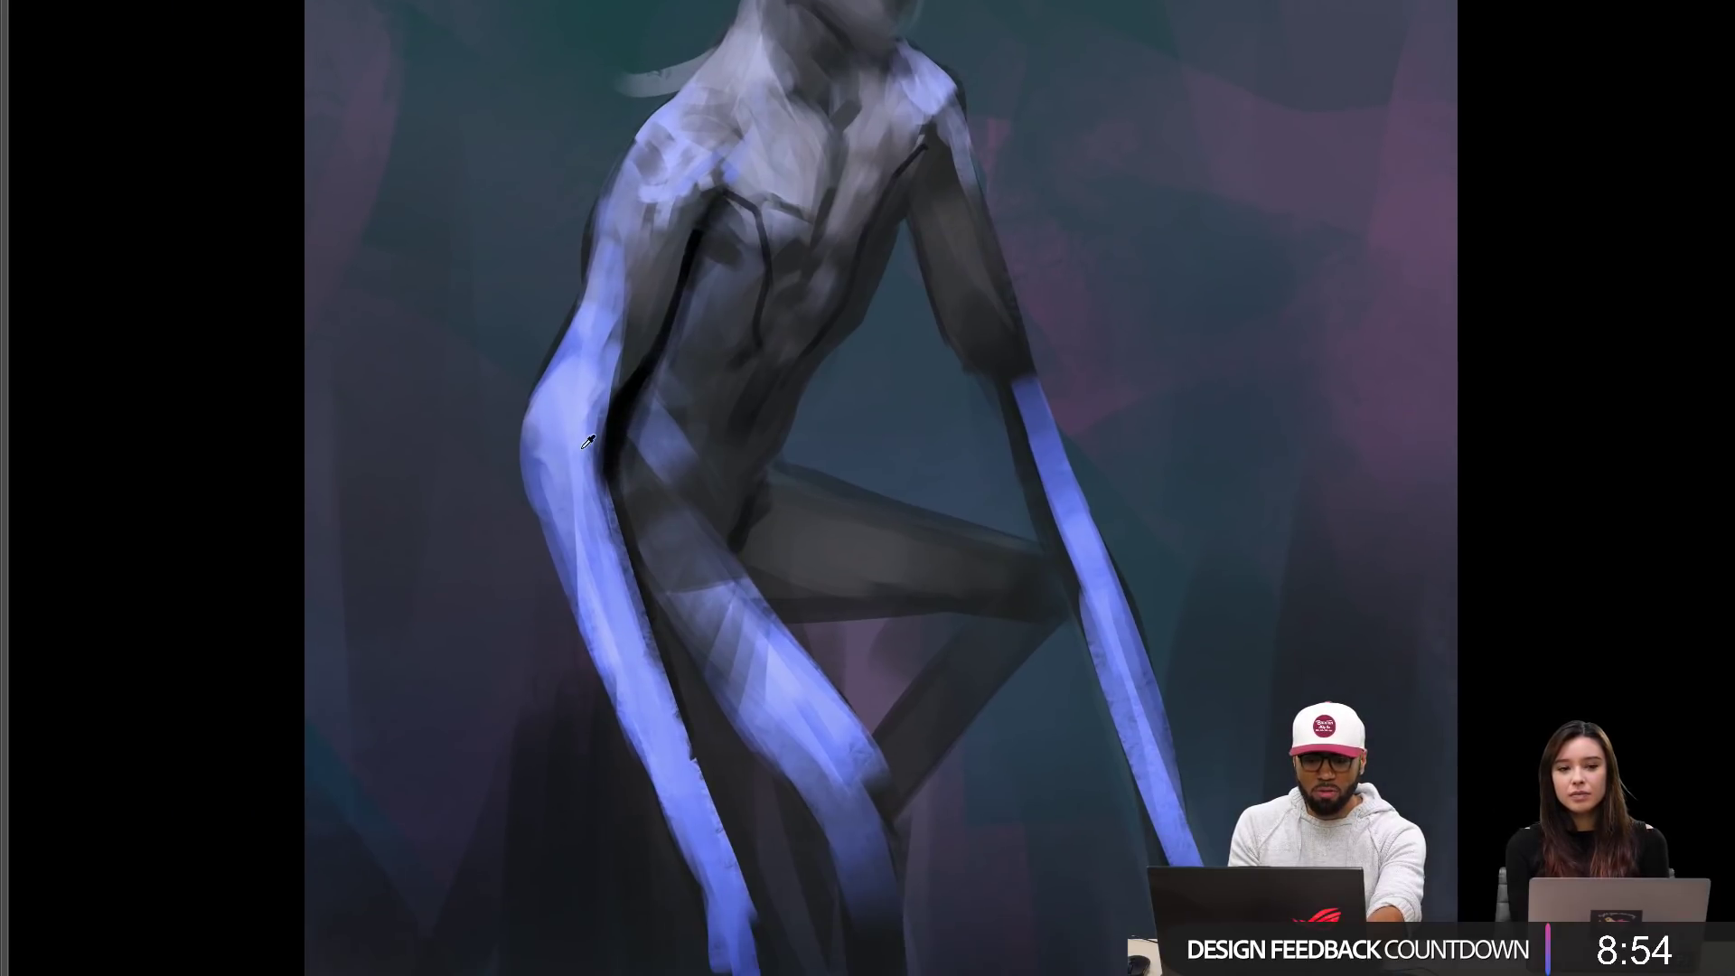
mouse_move(600, 409)
mouse_down()
mouse_move(609, 587)
mouse_move(603, 412)
mouse_move(646, 698)
mouse_move(588, 410)
mouse_move(663, 726)
mouse_up()
drag(557, 525, 702, 845)
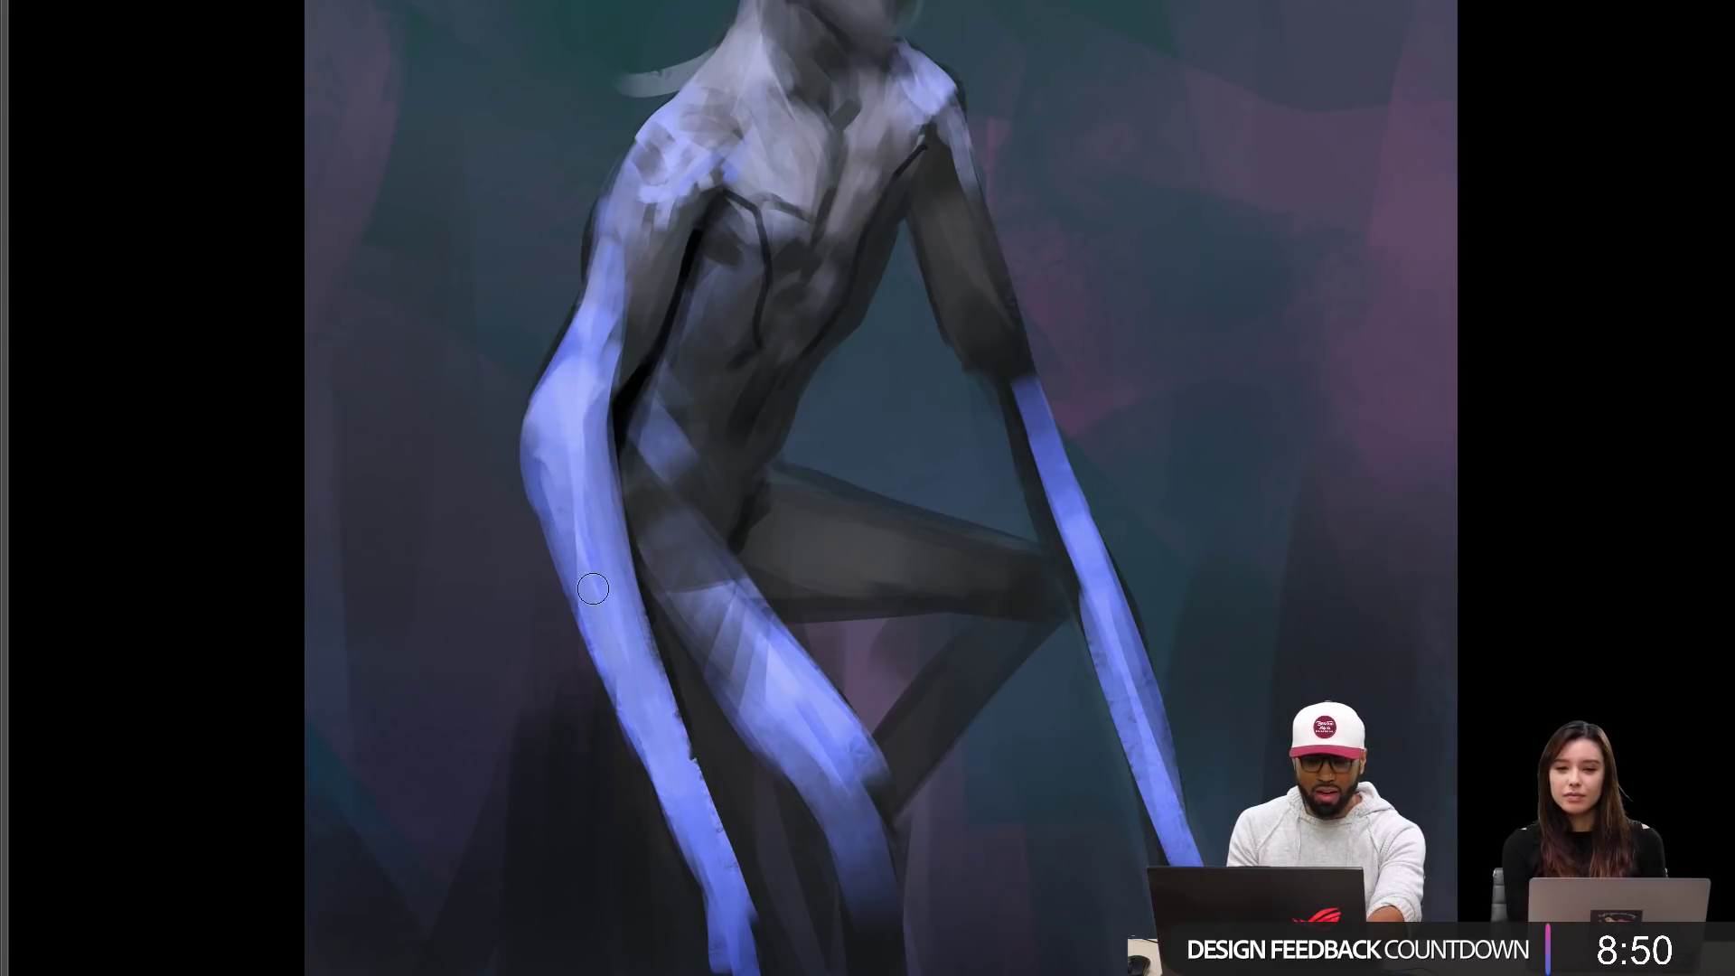
drag(592, 589, 715, 902)
drag(707, 793, 749, 920)
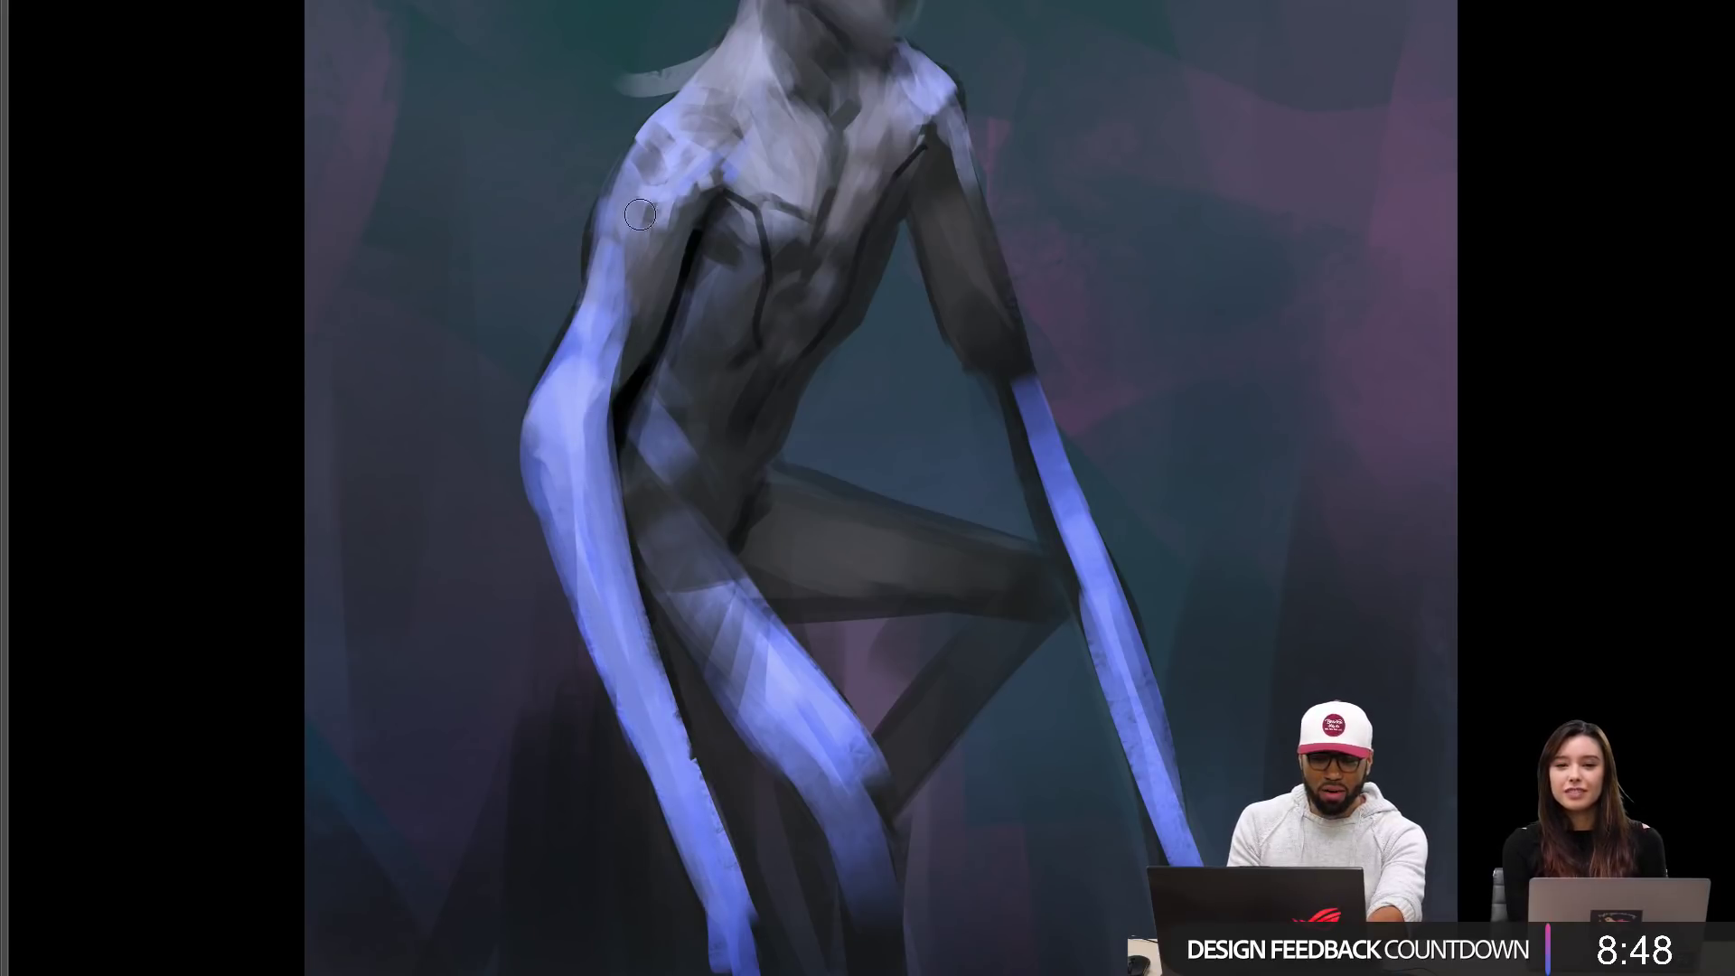
Step: Refine the highlights on the shoulder above the bent arm and paint out the stray pale stroke behind it
drag(650, 159, 635, 291)
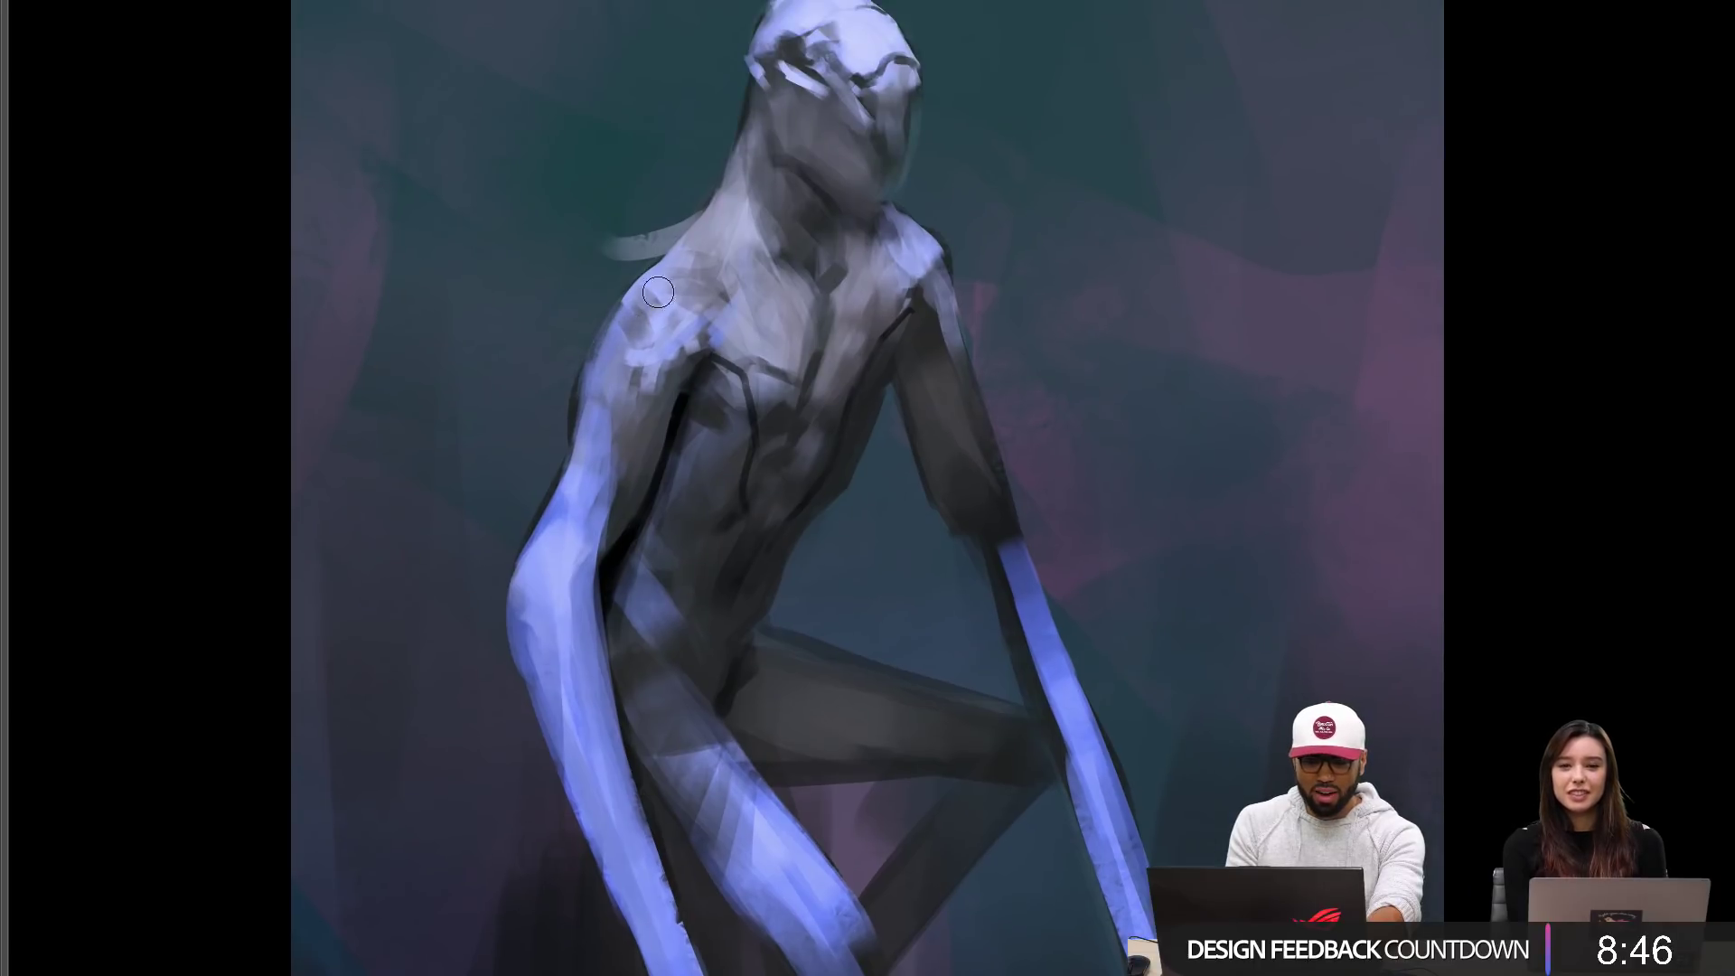
drag(649, 380, 639, 360)
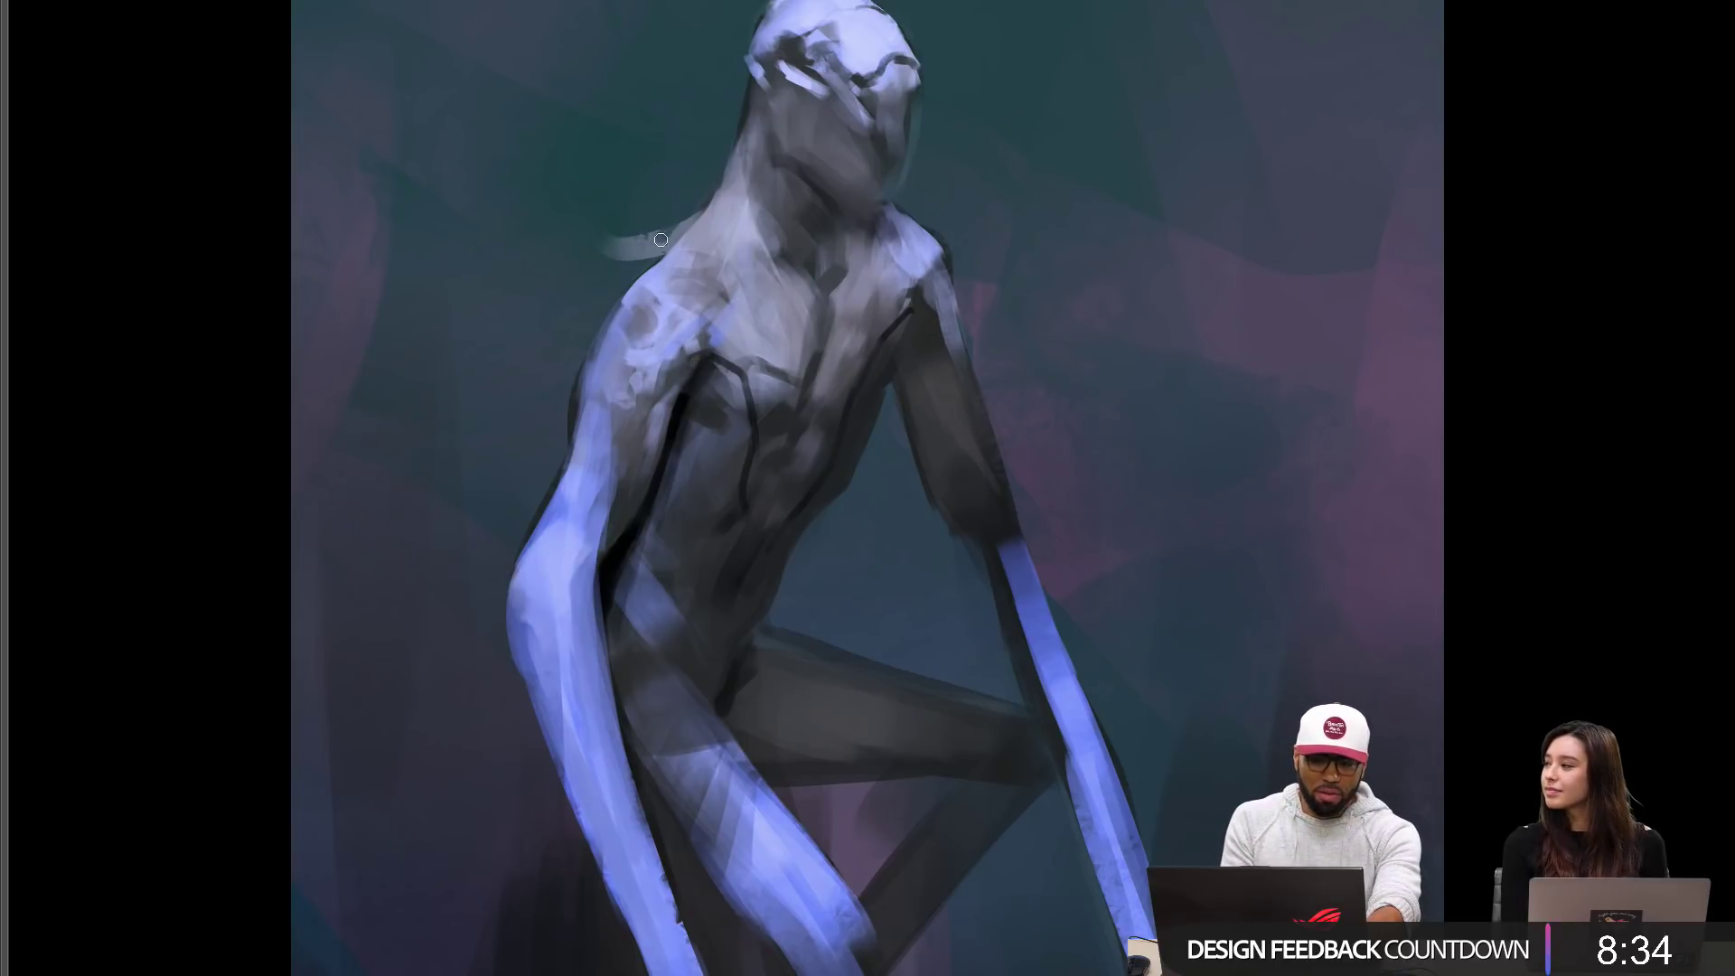
mouse_move(661, 240)
mouse_down()
mouse_move(699, 208)
mouse_move(630, 256)
mouse_move(694, 199)
mouse_move(599, 278)
mouse_move(671, 232)
mouse_up()
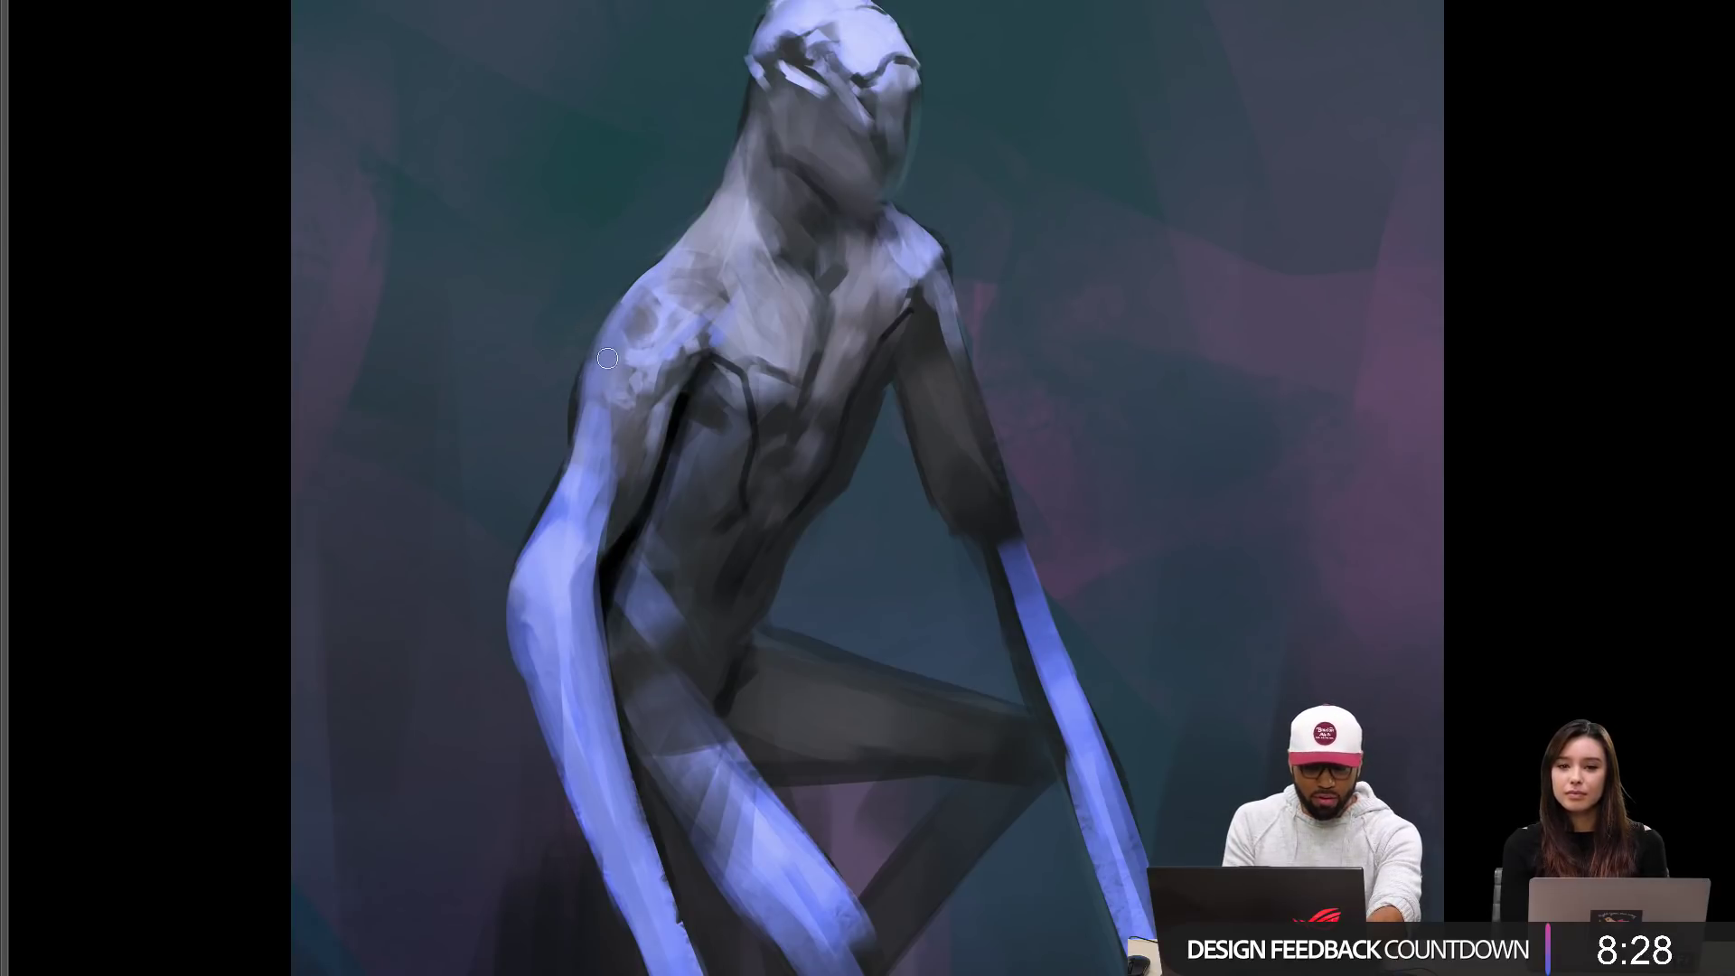
Step: Break up the bent arm's upper half with mottled blue-grey highlights from the shoulder down to the elbow
mouse_move(594, 378)
mouse_down()
mouse_move(580, 472)
mouse_move(583, 421)
mouse_move(528, 552)
mouse_up()
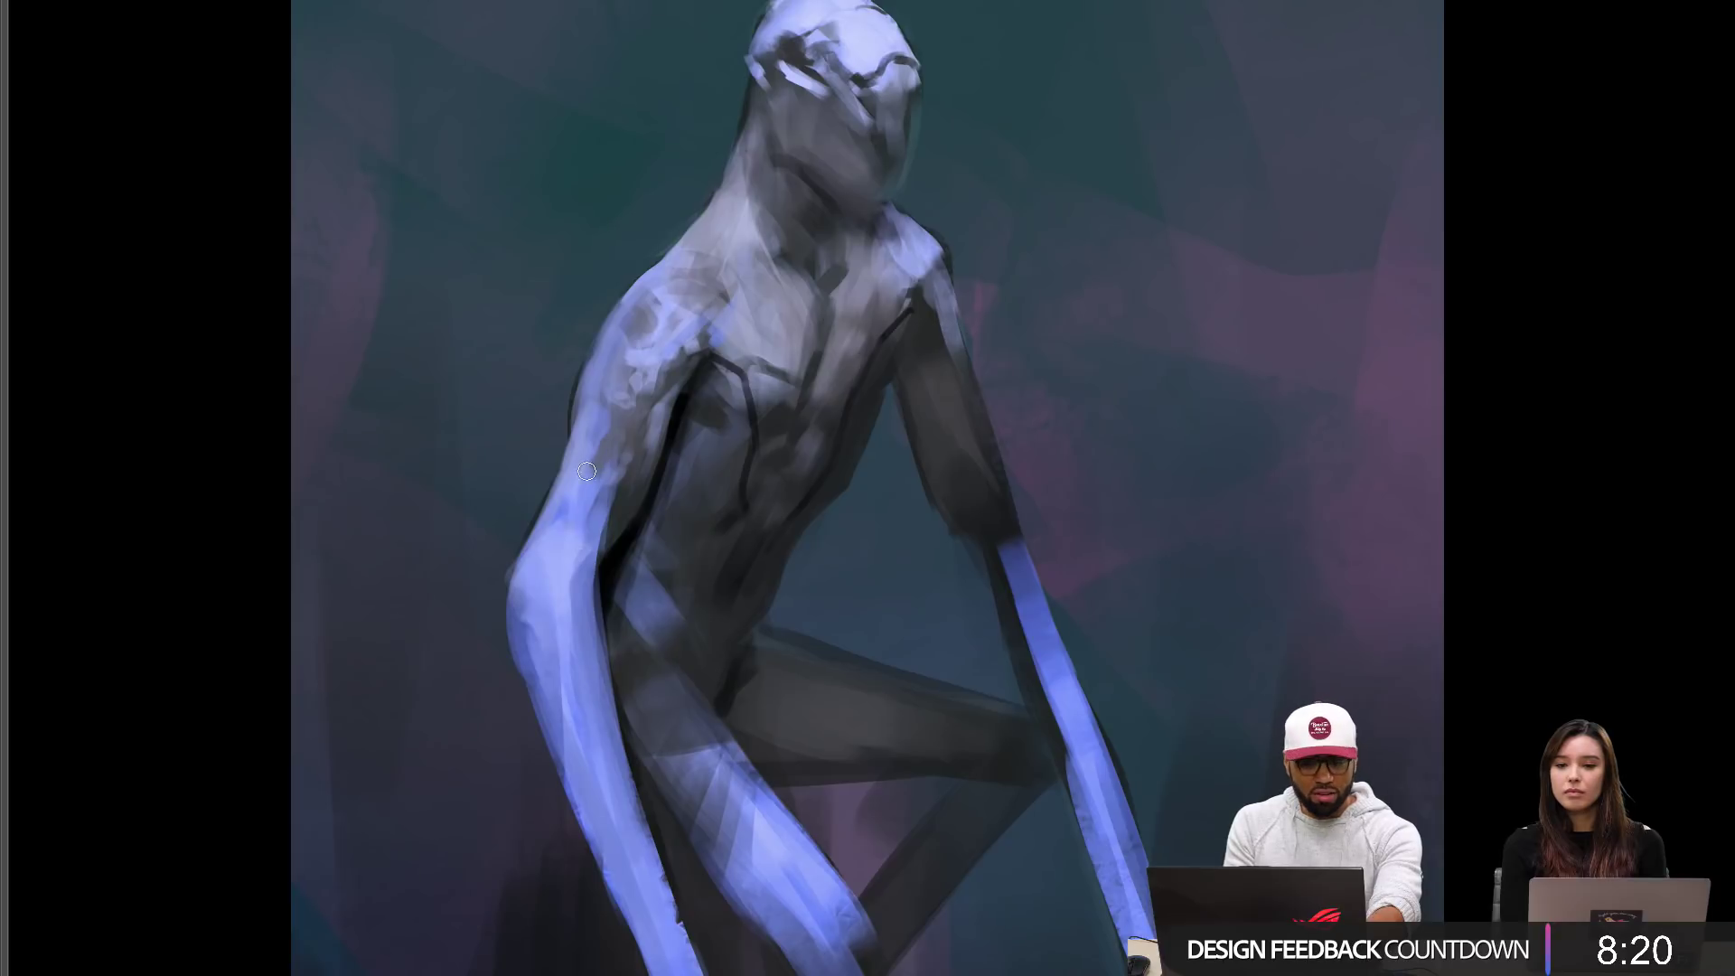
drag(586, 471, 579, 531)
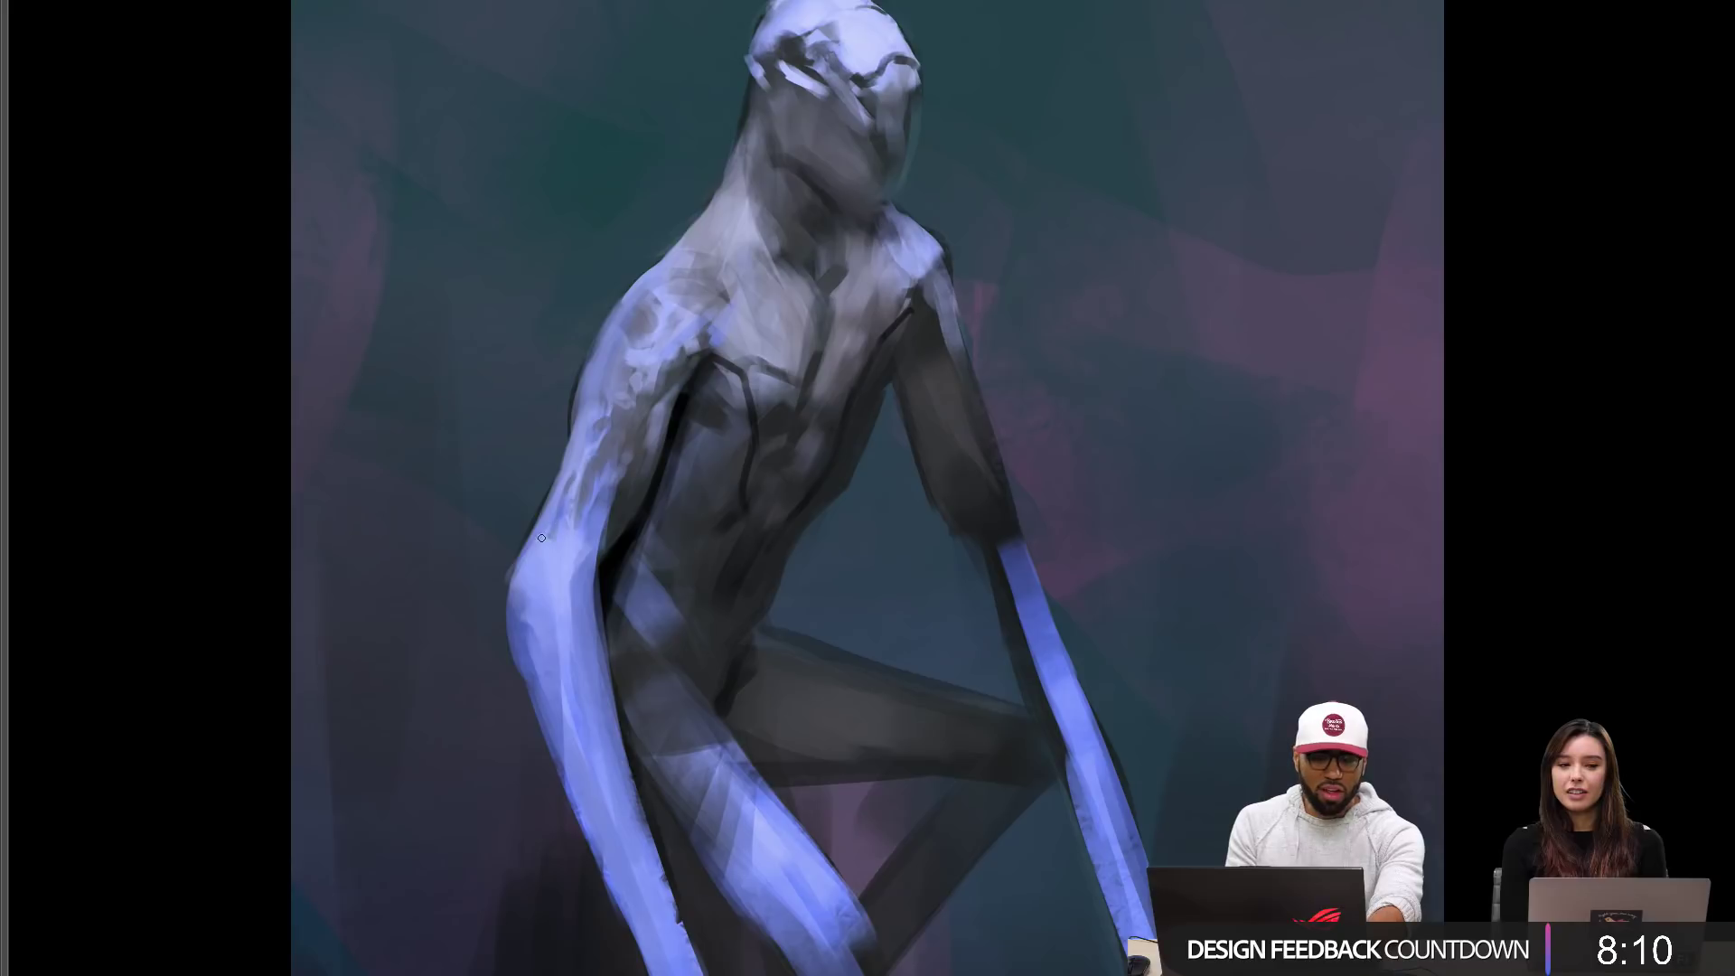
drag(541, 538, 537, 590)
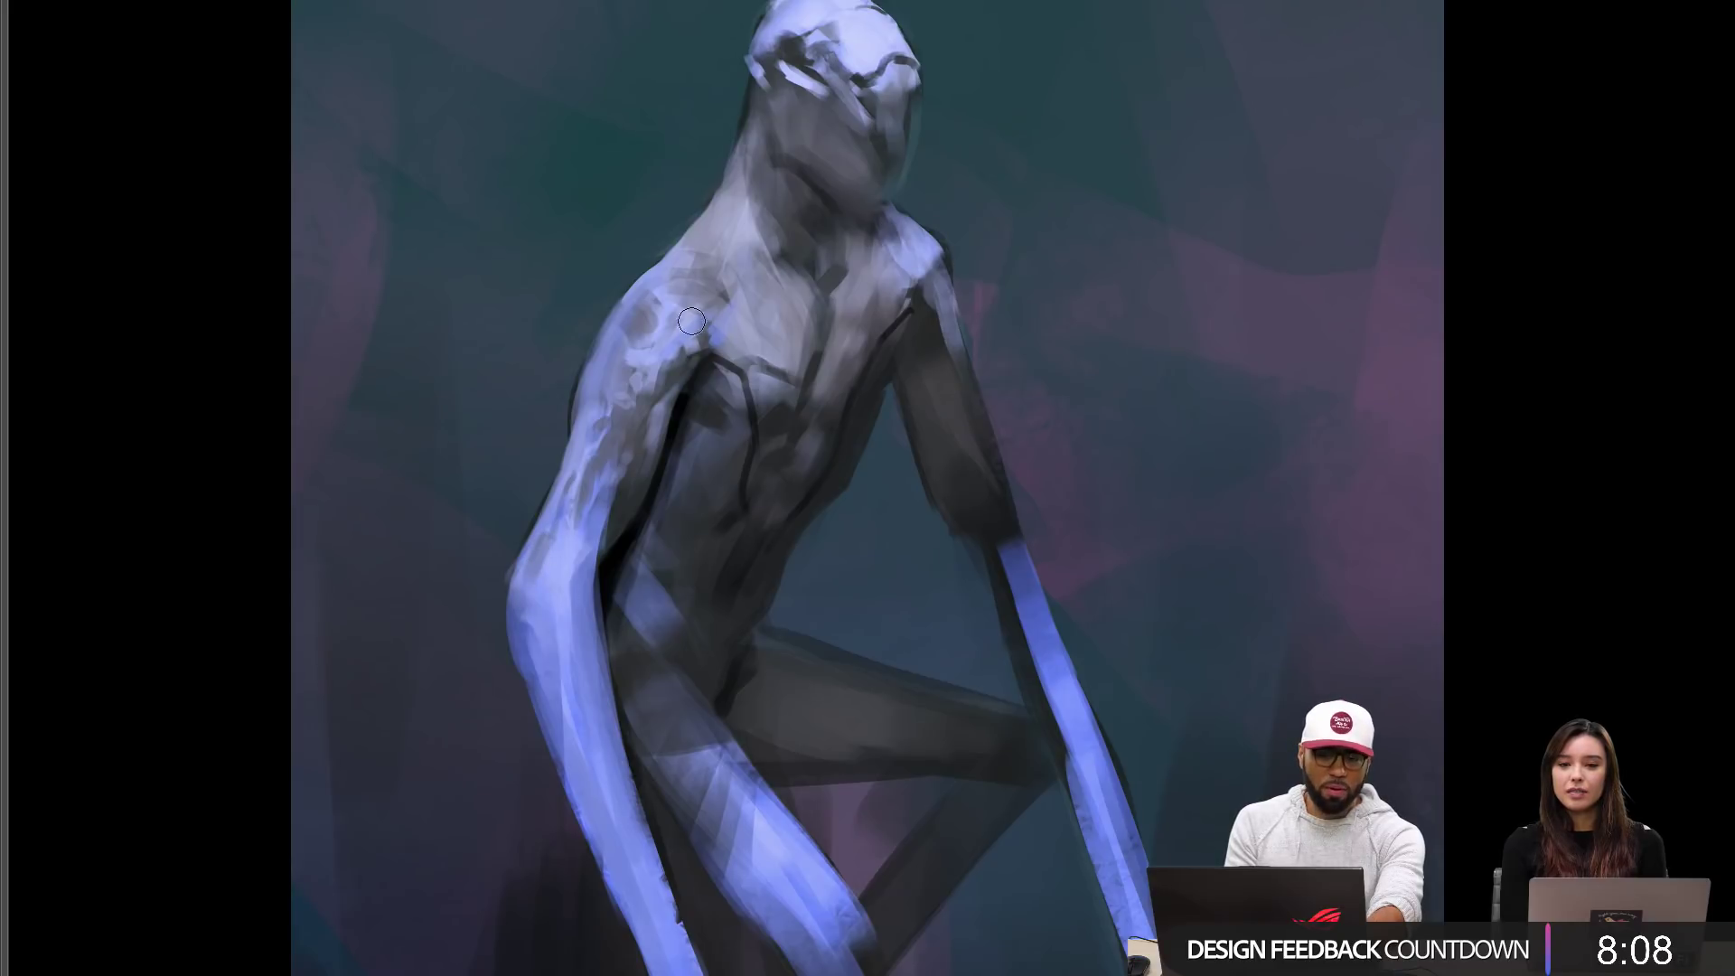
Step: Soften the shading around the collarbone and ribs and flip the painting horizontally
mouse_move(692, 321)
mouse_down()
mouse_move(645, 310)
mouse_move(721, 207)
mouse_move(687, 255)
mouse_move(725, 233)
mouse_move(732, 275)
mouse_move(804, 232)
mouse_up()
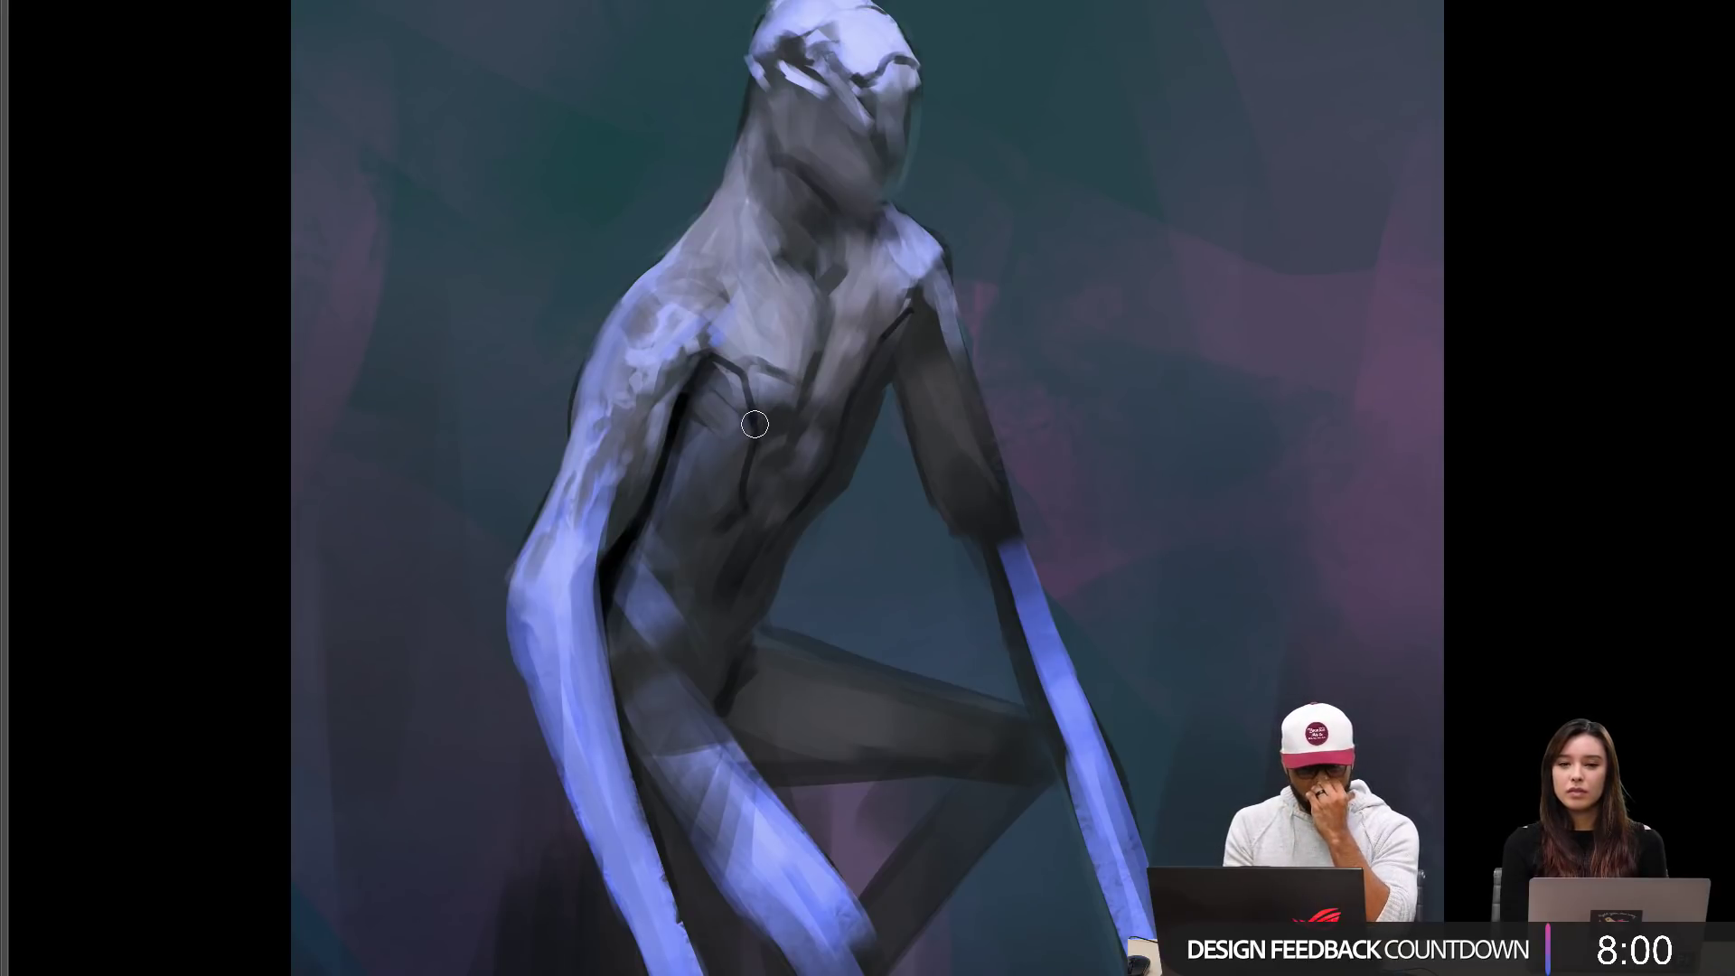
key(alt)
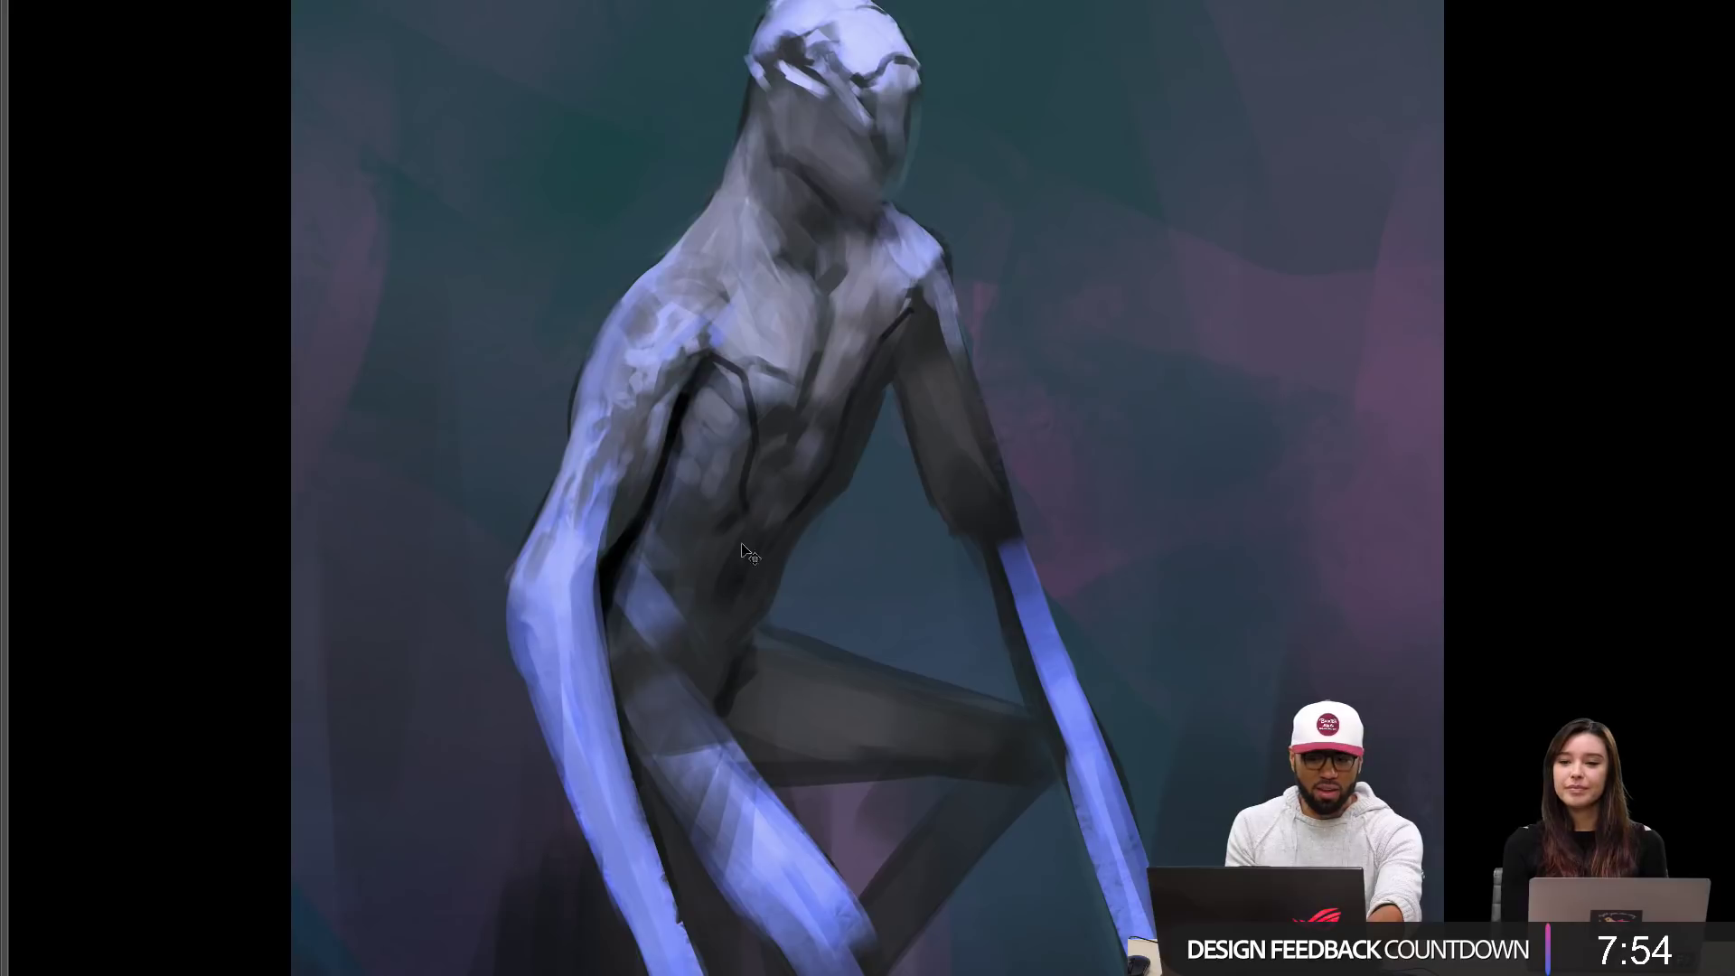
key(ctrl+shift+h)
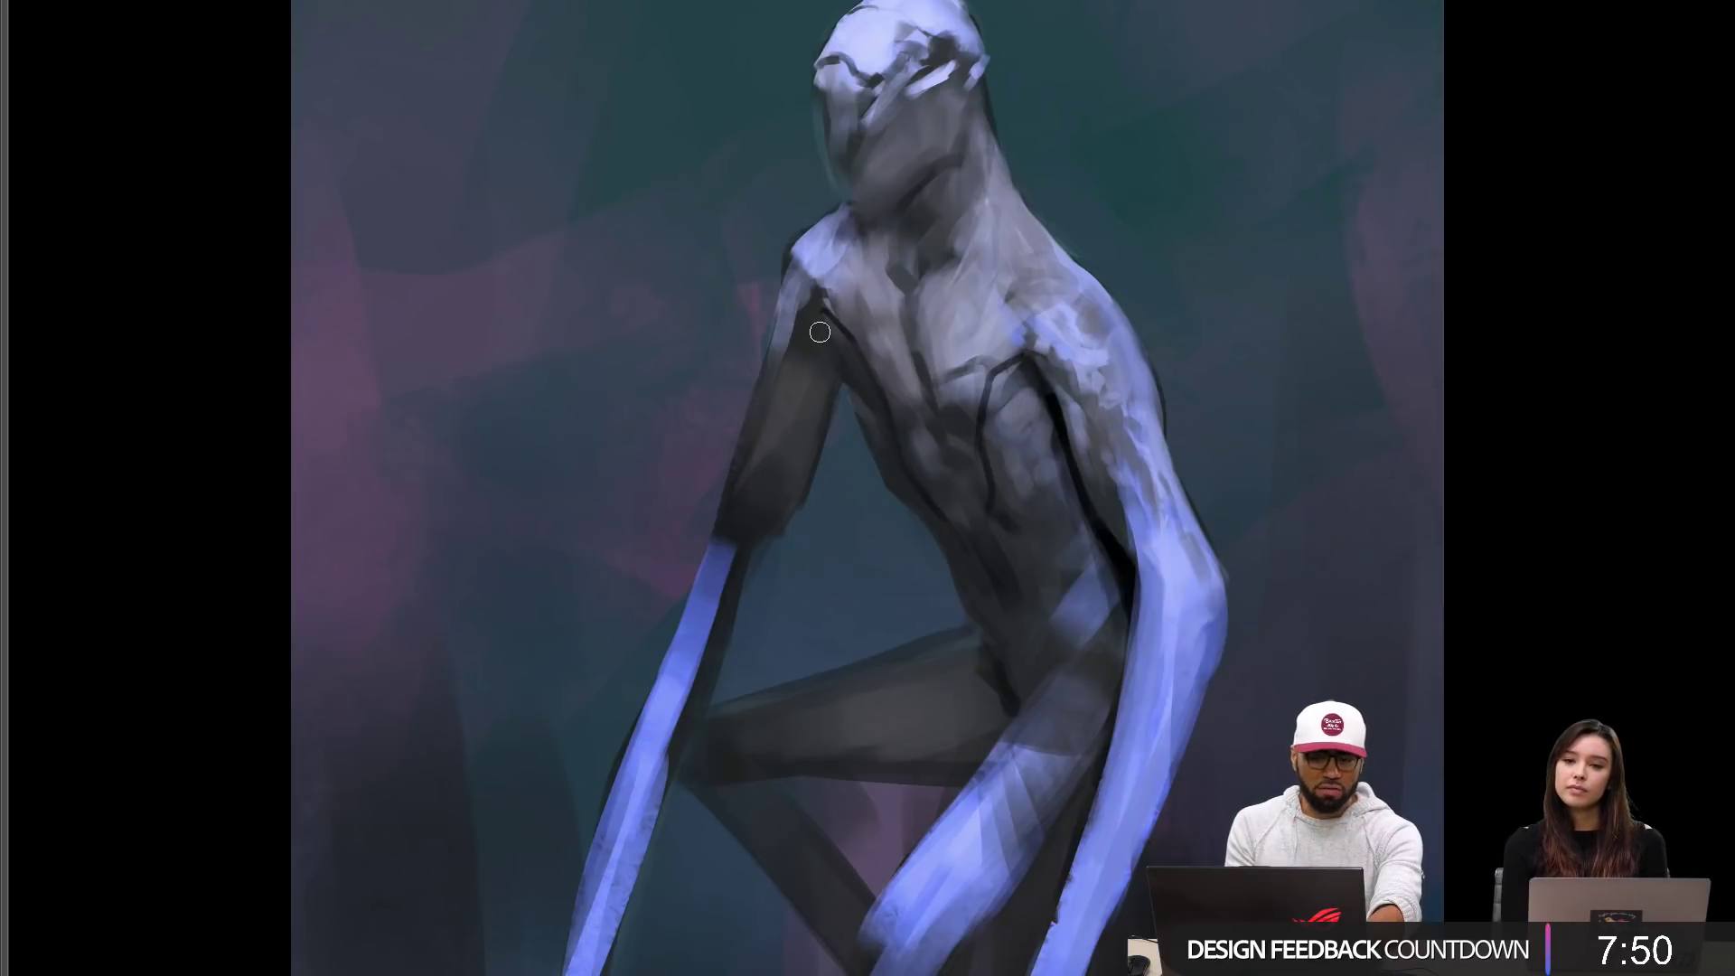
right_click(735, 380)
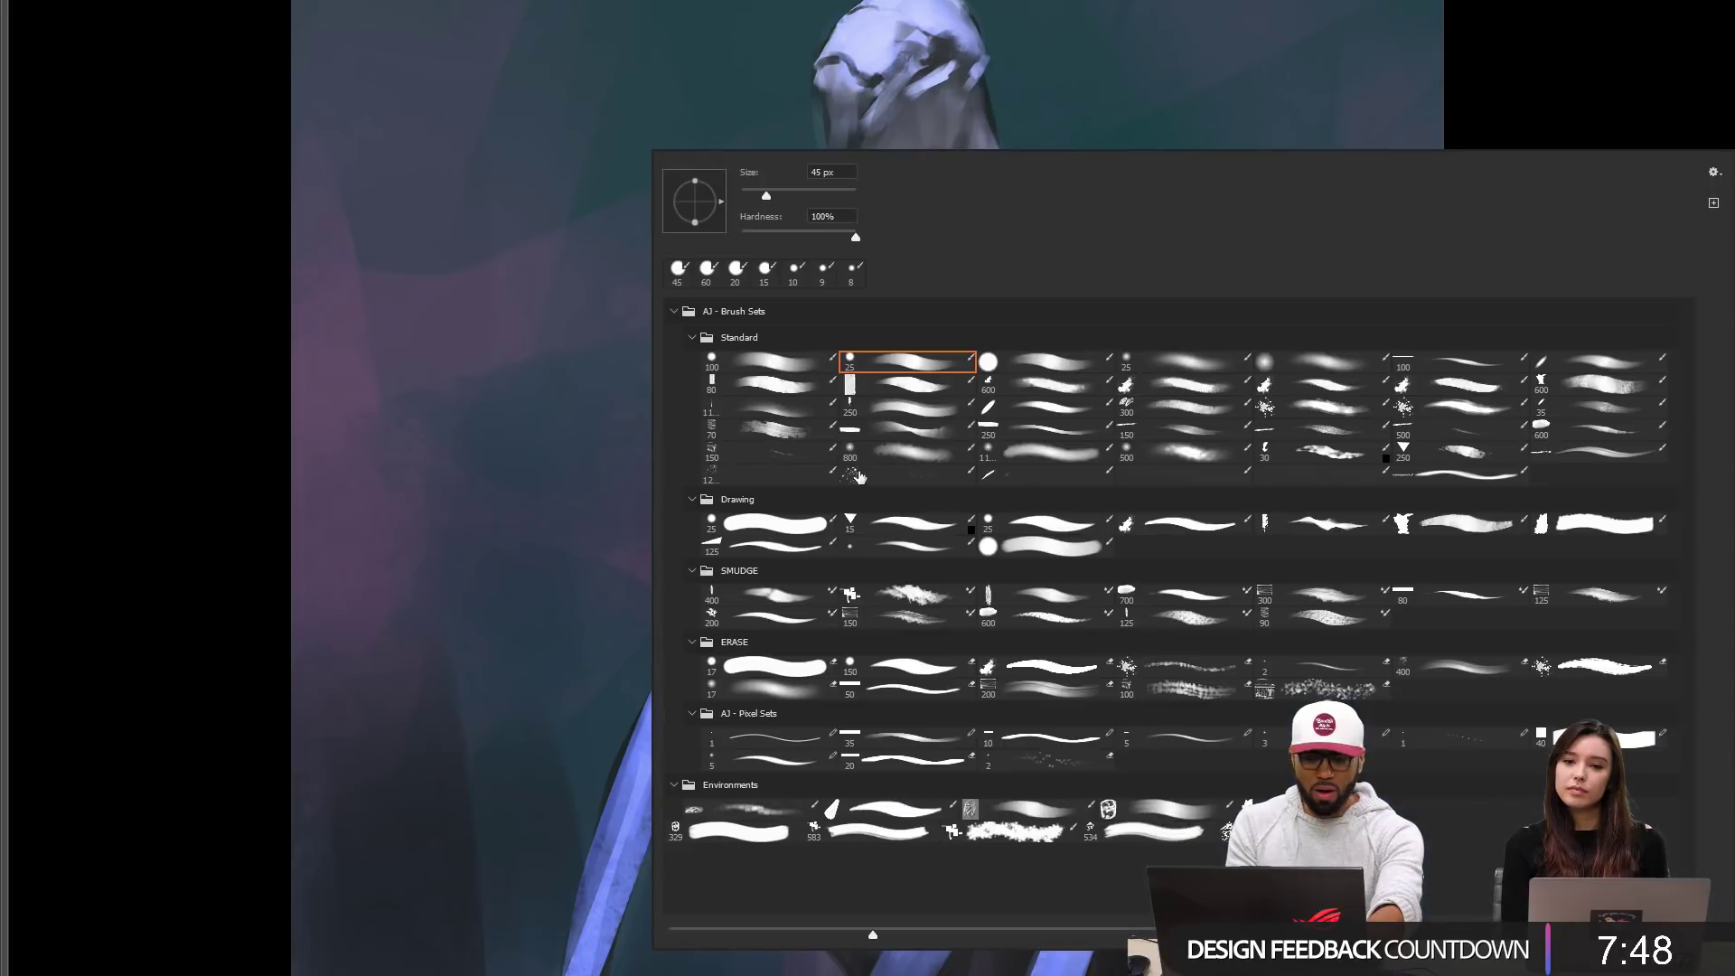
click(1328, 523)
mouse_move(348, 237)
mouse_down()
mouse_move(343, 271)
mouse_move(515, 564)
mouse_up()
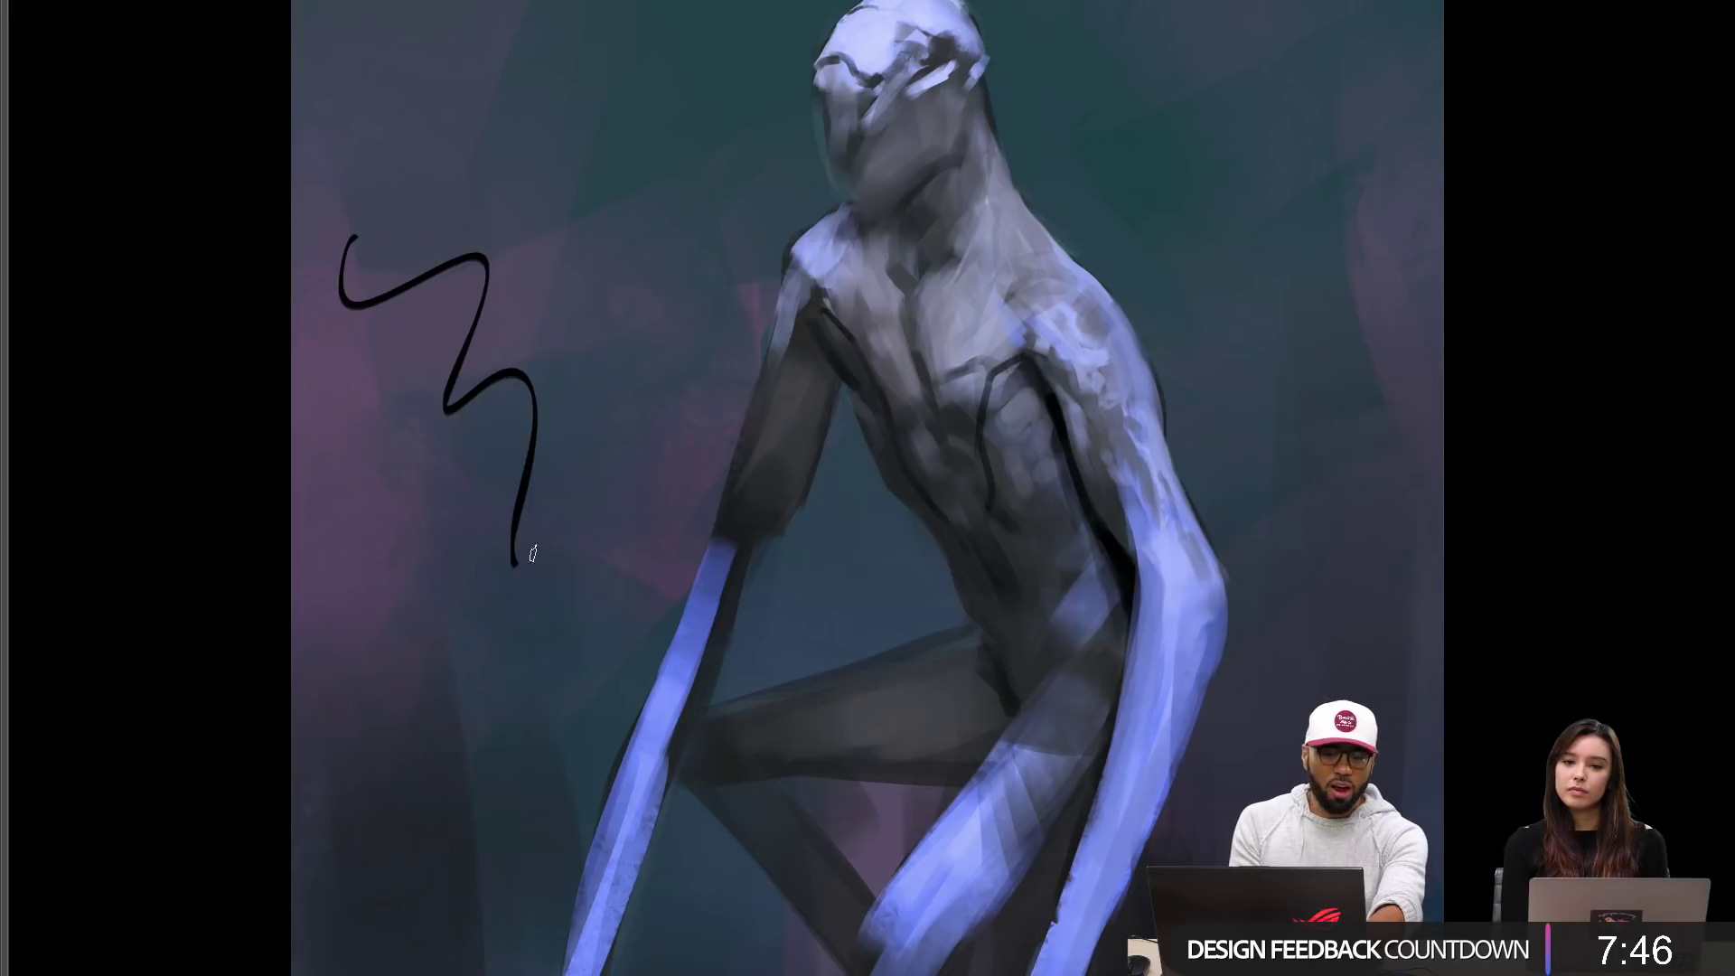
mouse_move(637, 136)
mouse_down()
mouse_move(545, 375)
mouse_move(573, 488)
mouse_move(653, 298)
mouse_up()
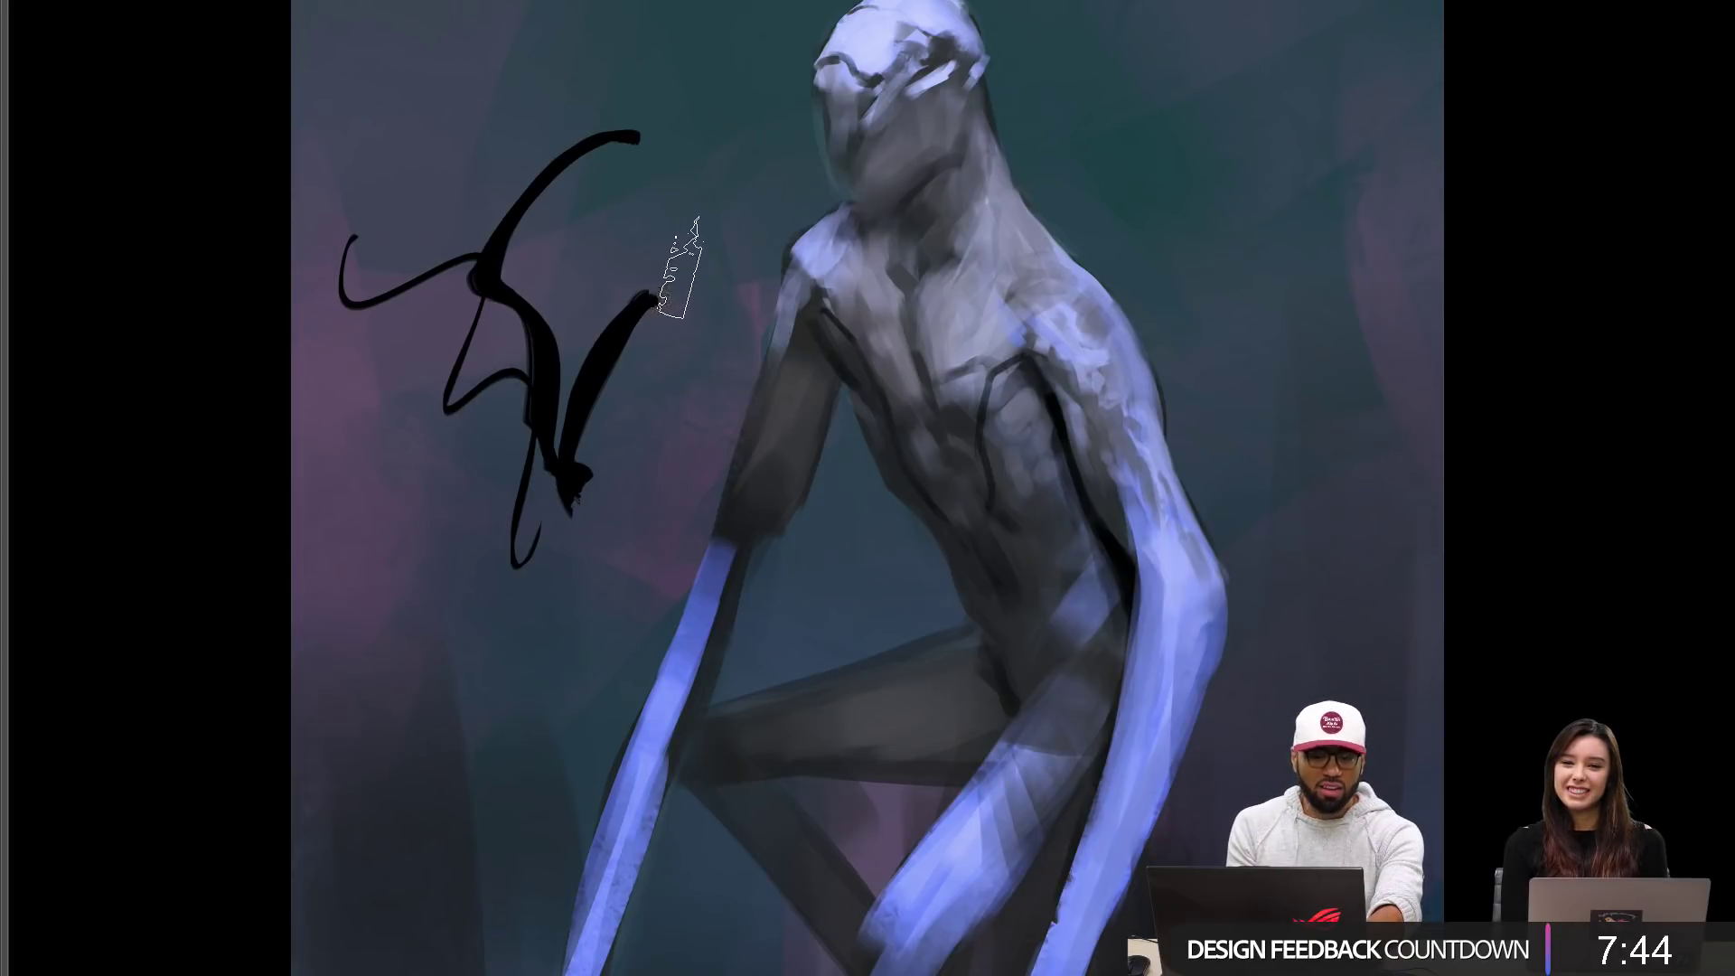
key(ctrl+z)
key(ctrl+z)
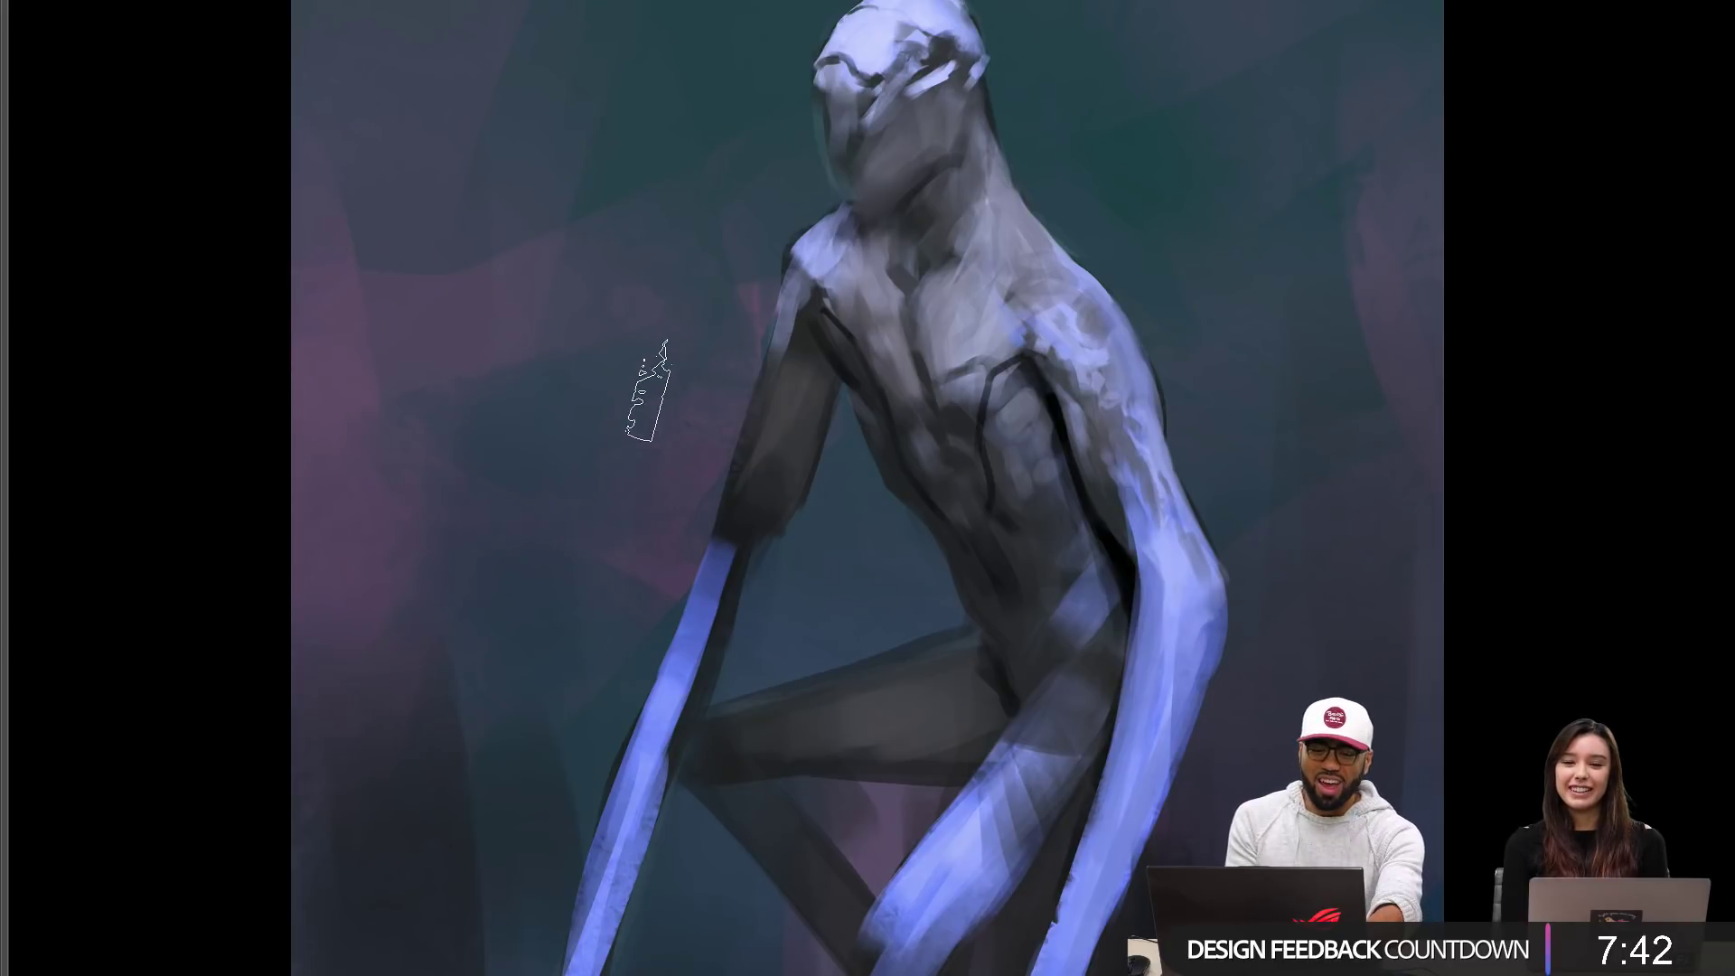
right_click(641, 406)
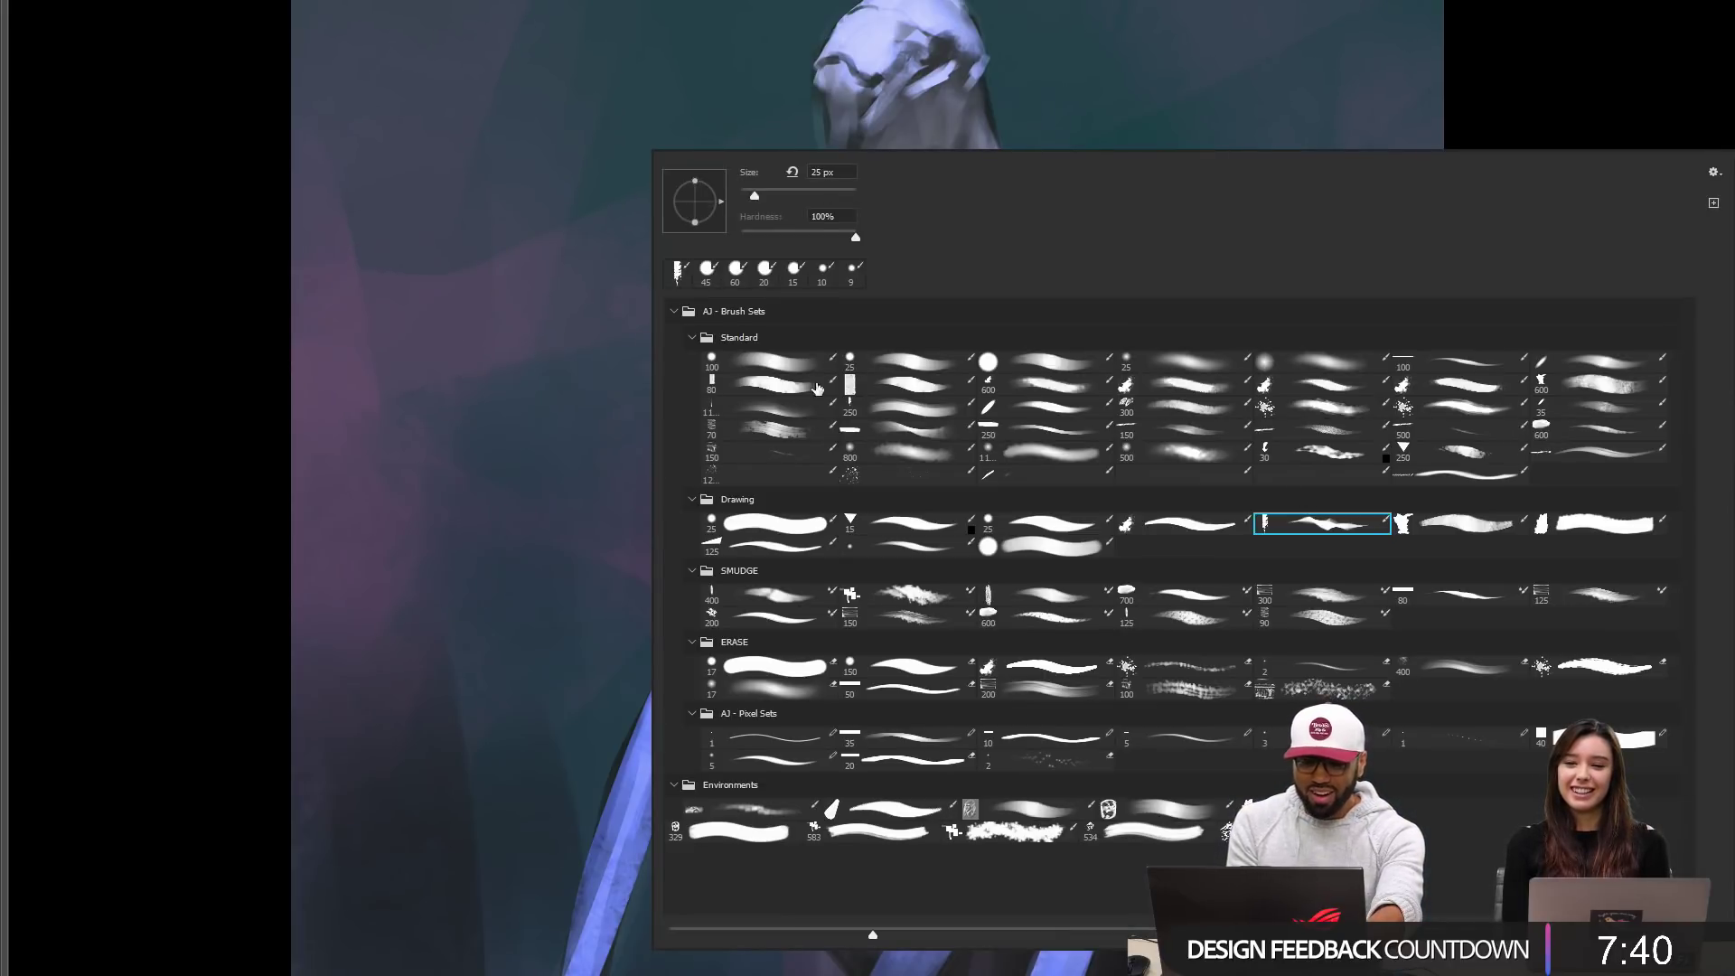
double_click(899, 364)
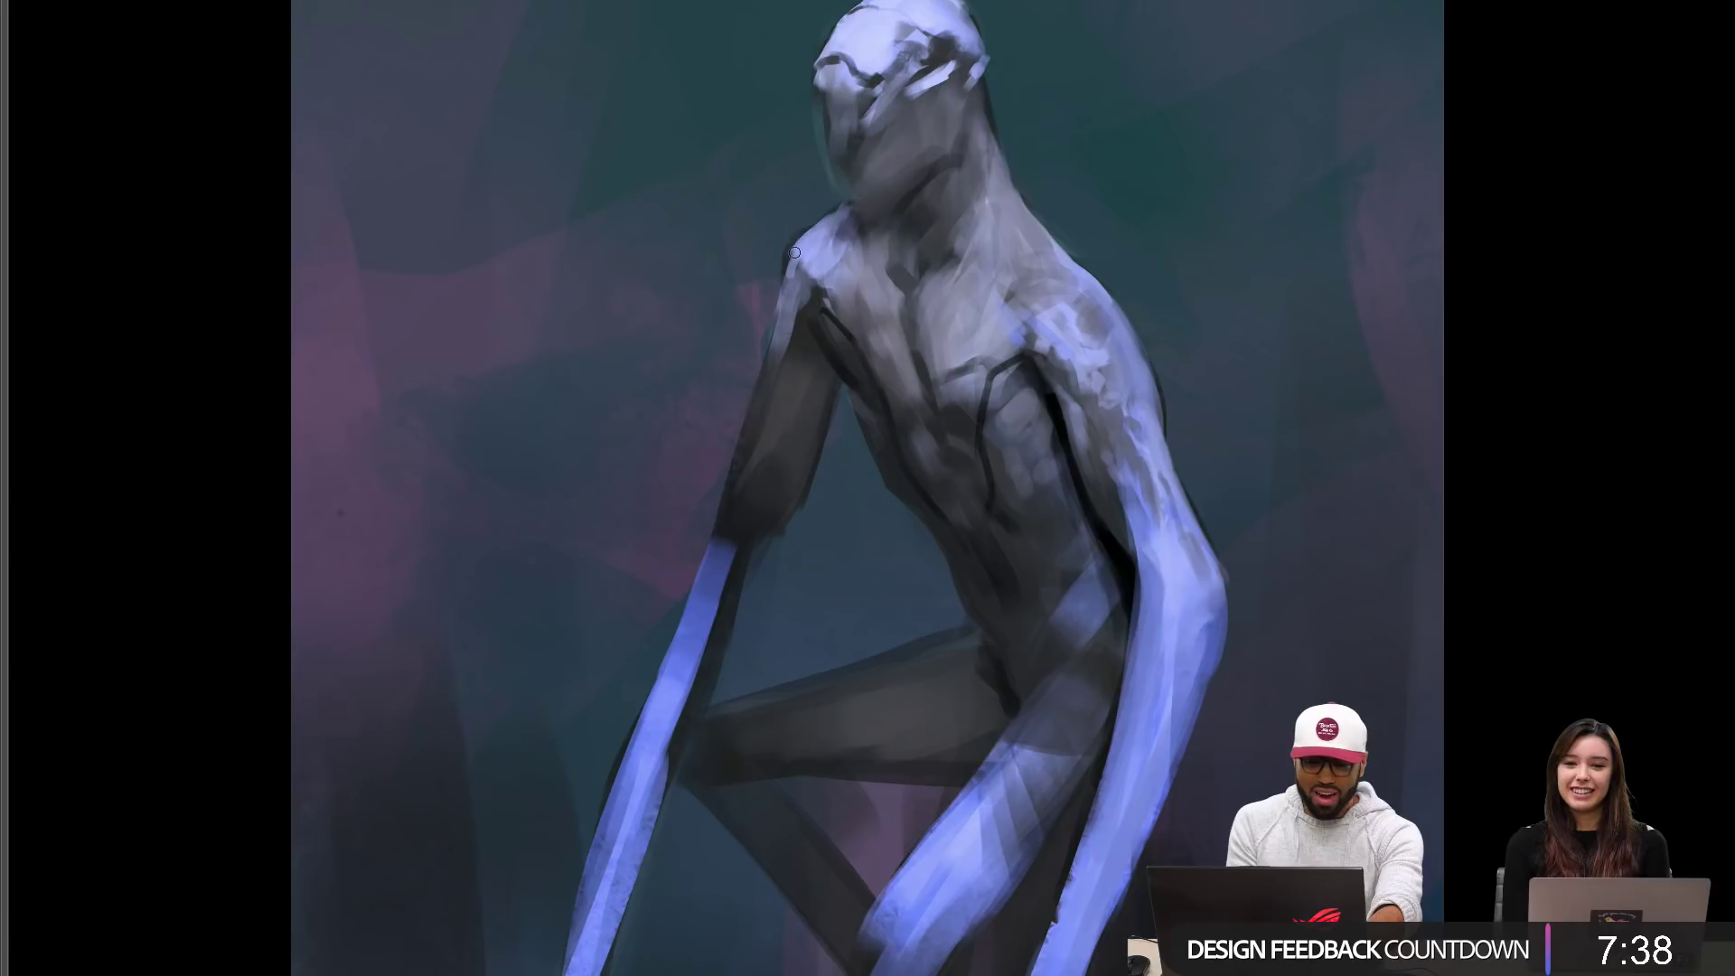
Step: Brighten the far shoulder with pale blue and trim the outer edge of that upper arm with background colour
mouse_move(824, 225)
mouse_down()
mouse_move(784, 313)
mouse_move(799, 253)
mouse_move(781, 376)
mouse_move(790, 289)
mouse_up()
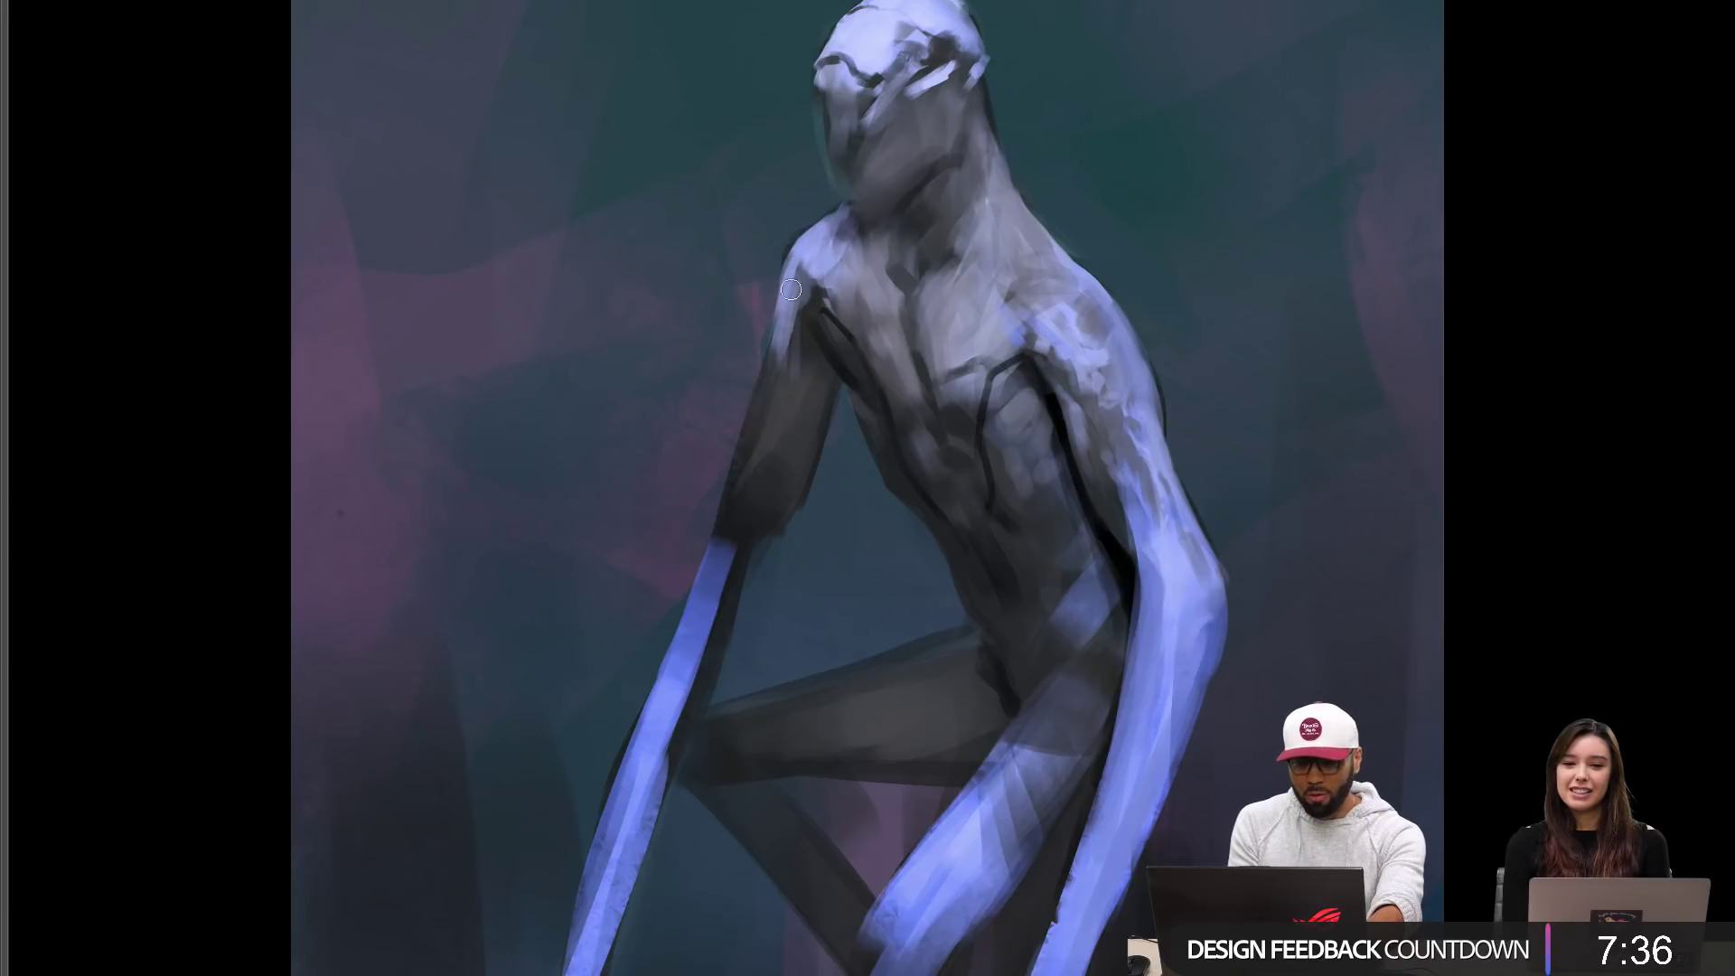
drag(763, 349, 732, 480)
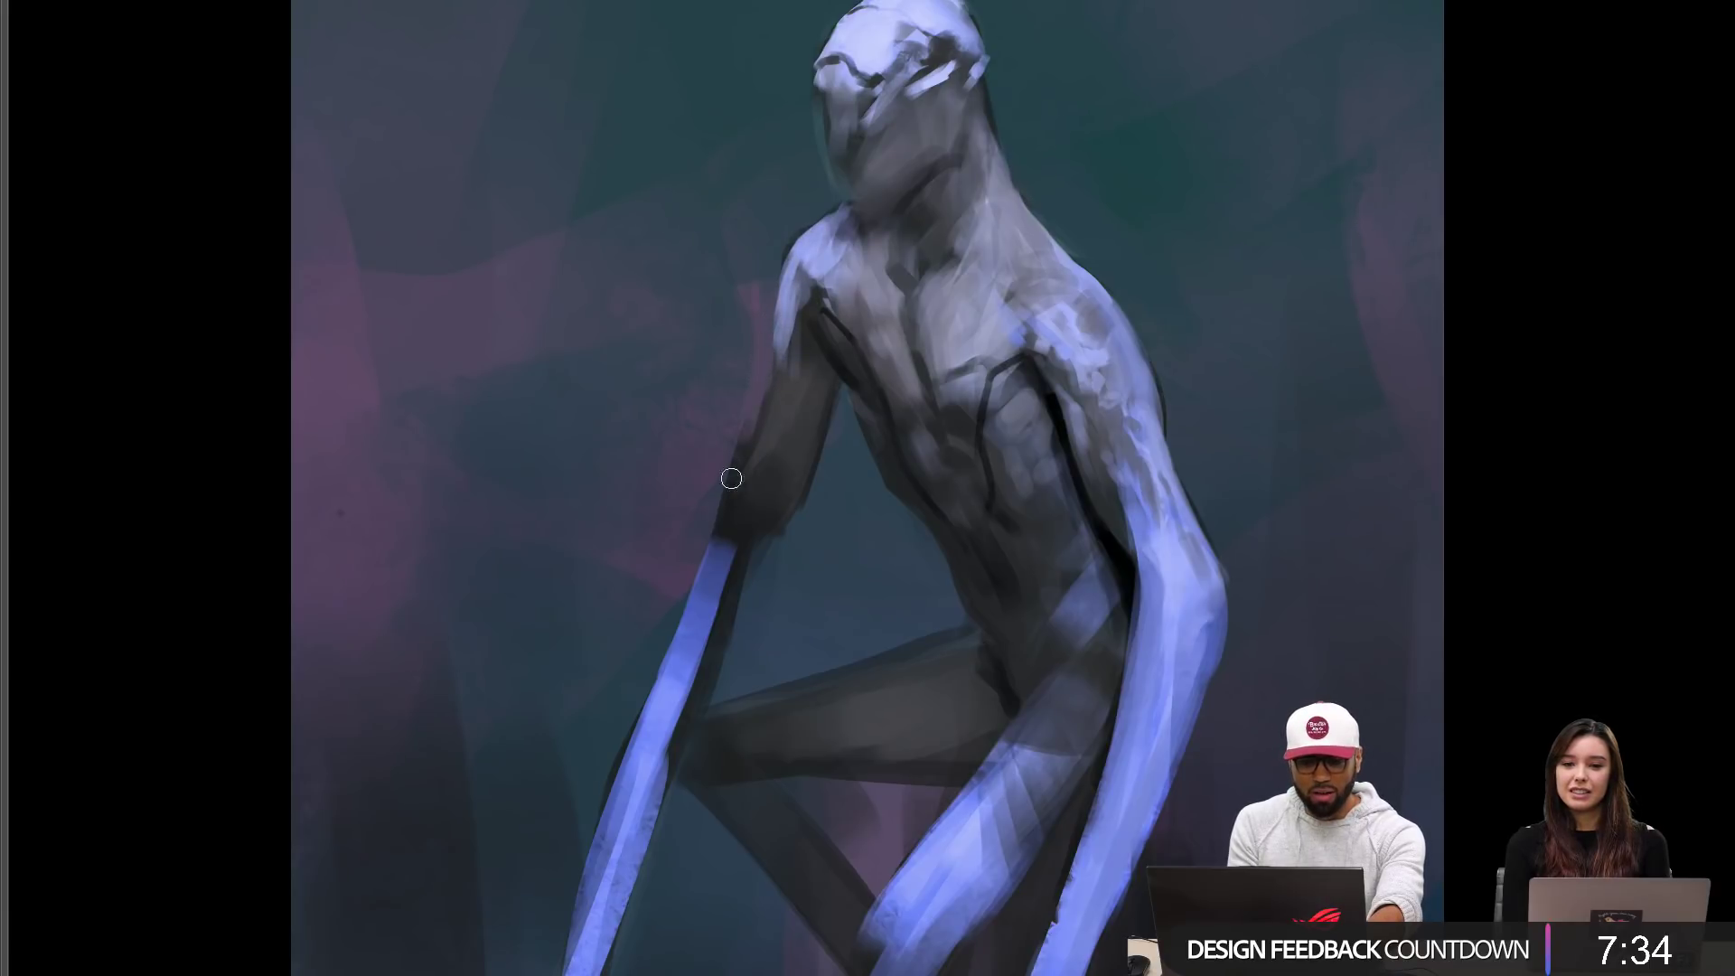
drag(756, 391, 717, 501)
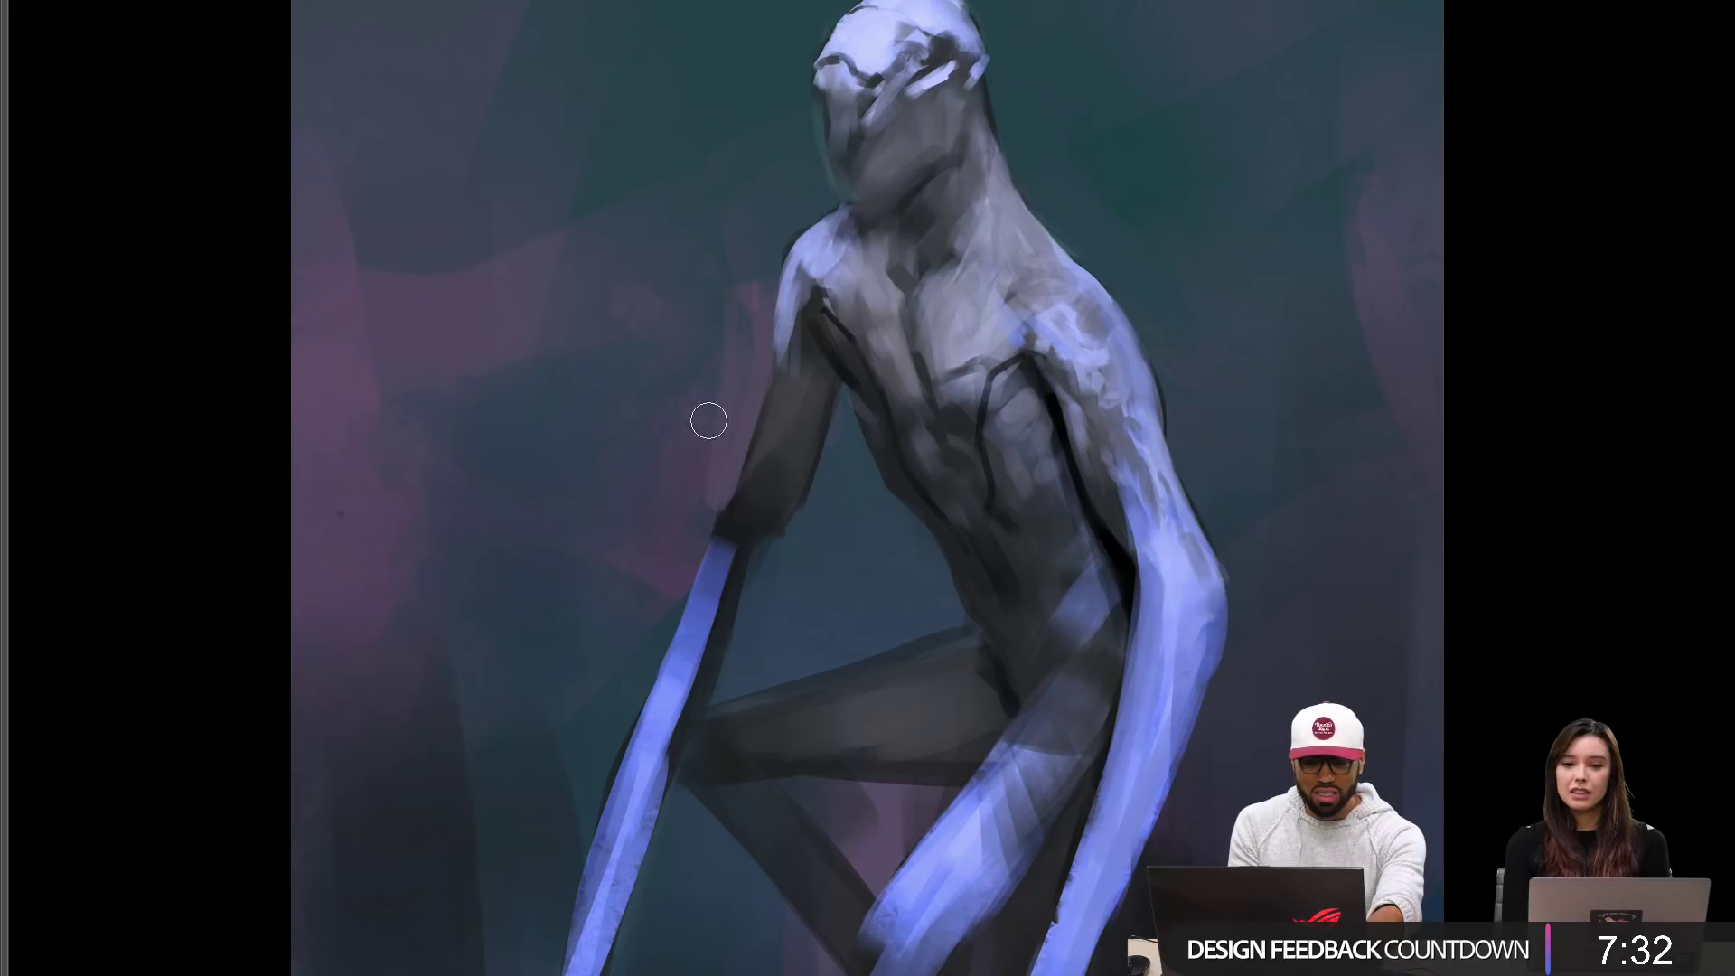
Step: Extend the far upper arm's sampled dark grey over the elbow, slim its inner contour and deepen its shading
alt+click(746, 506)
drag(731, 516, 707, 583)
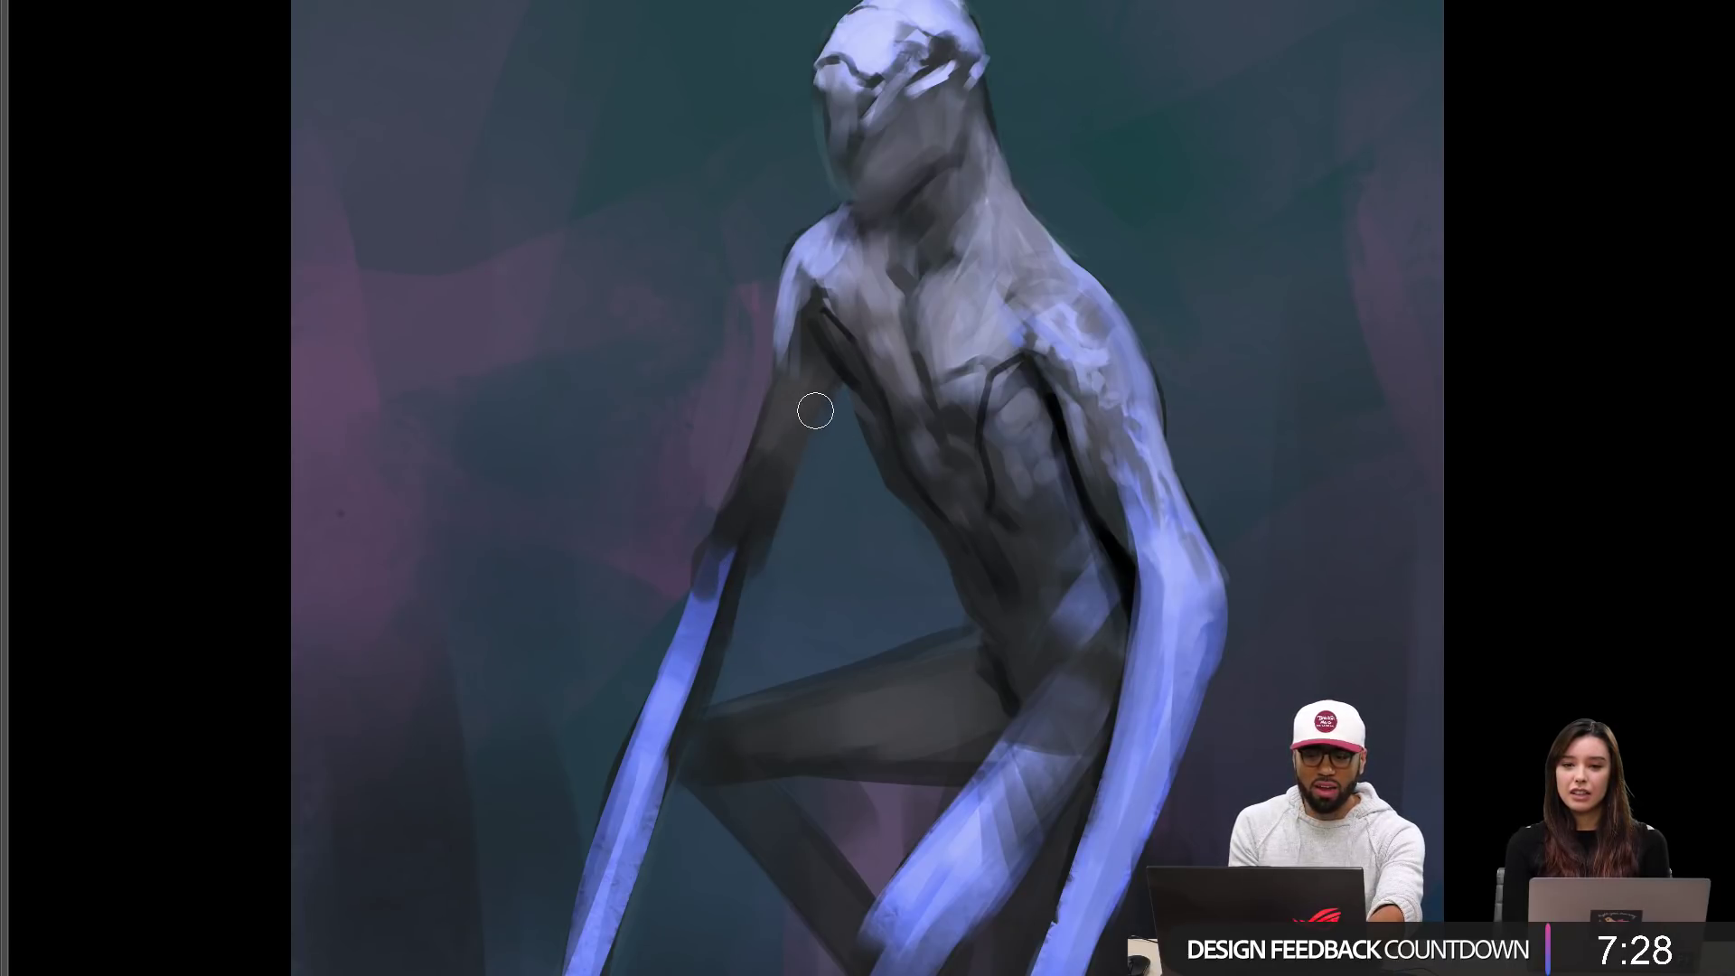
drag(821, 394, 773, 533)
drag(828, 346, 764, 489)
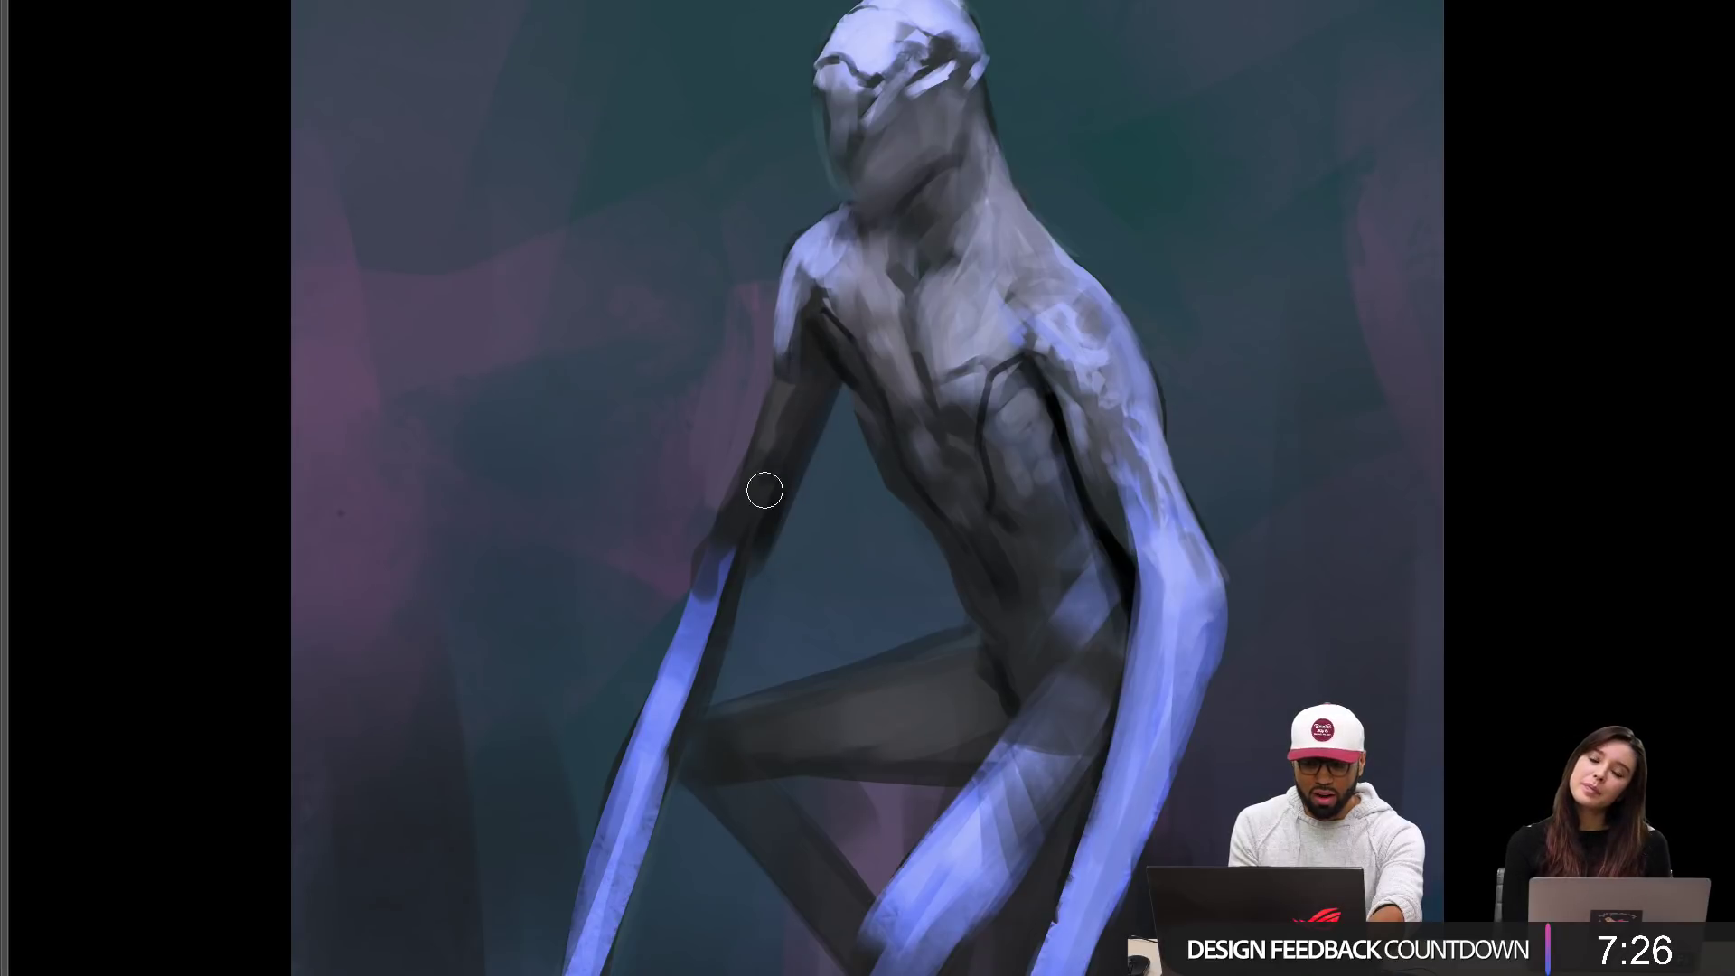
drag(874, 506, 800, 406)
Step: Flip the painting back and repaint the far forearm in blue from the elbow down to the wrist
key(ctrl+shift+h)
mouse_move(799, 406)
mouse_down()
mouse_move(940, 415)
mouse_move(907, 446)
mouse_move(952, 603)
mouse_up()
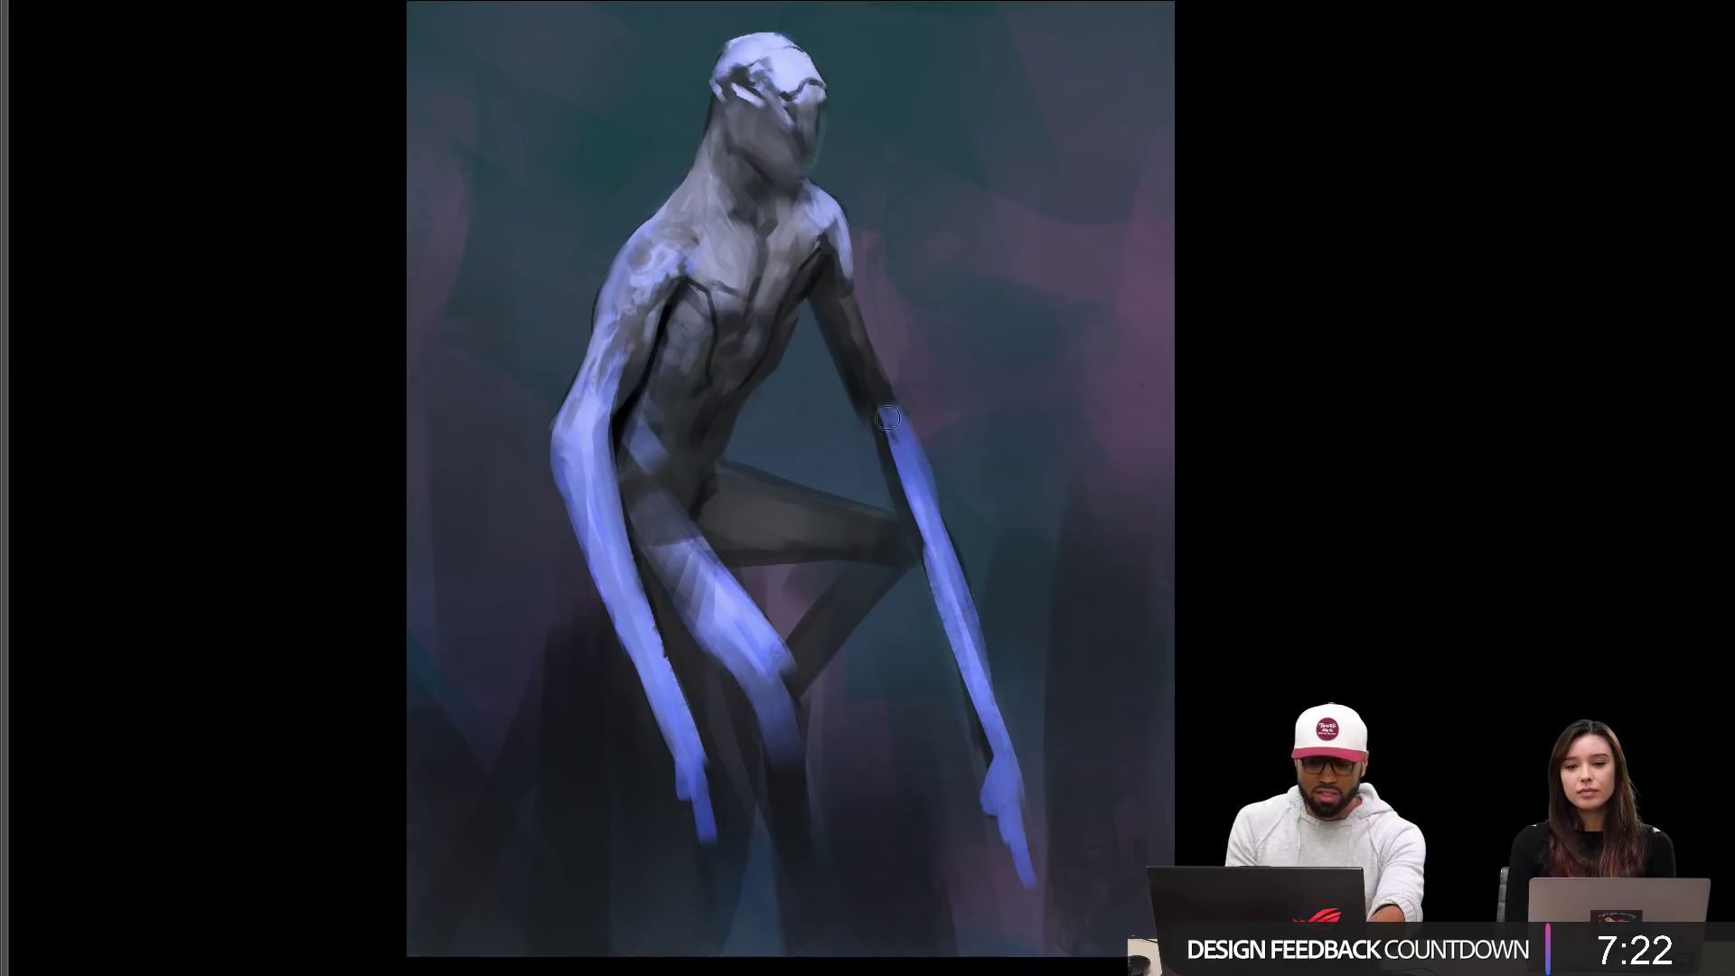
drag(887, 417, 1004, 775)
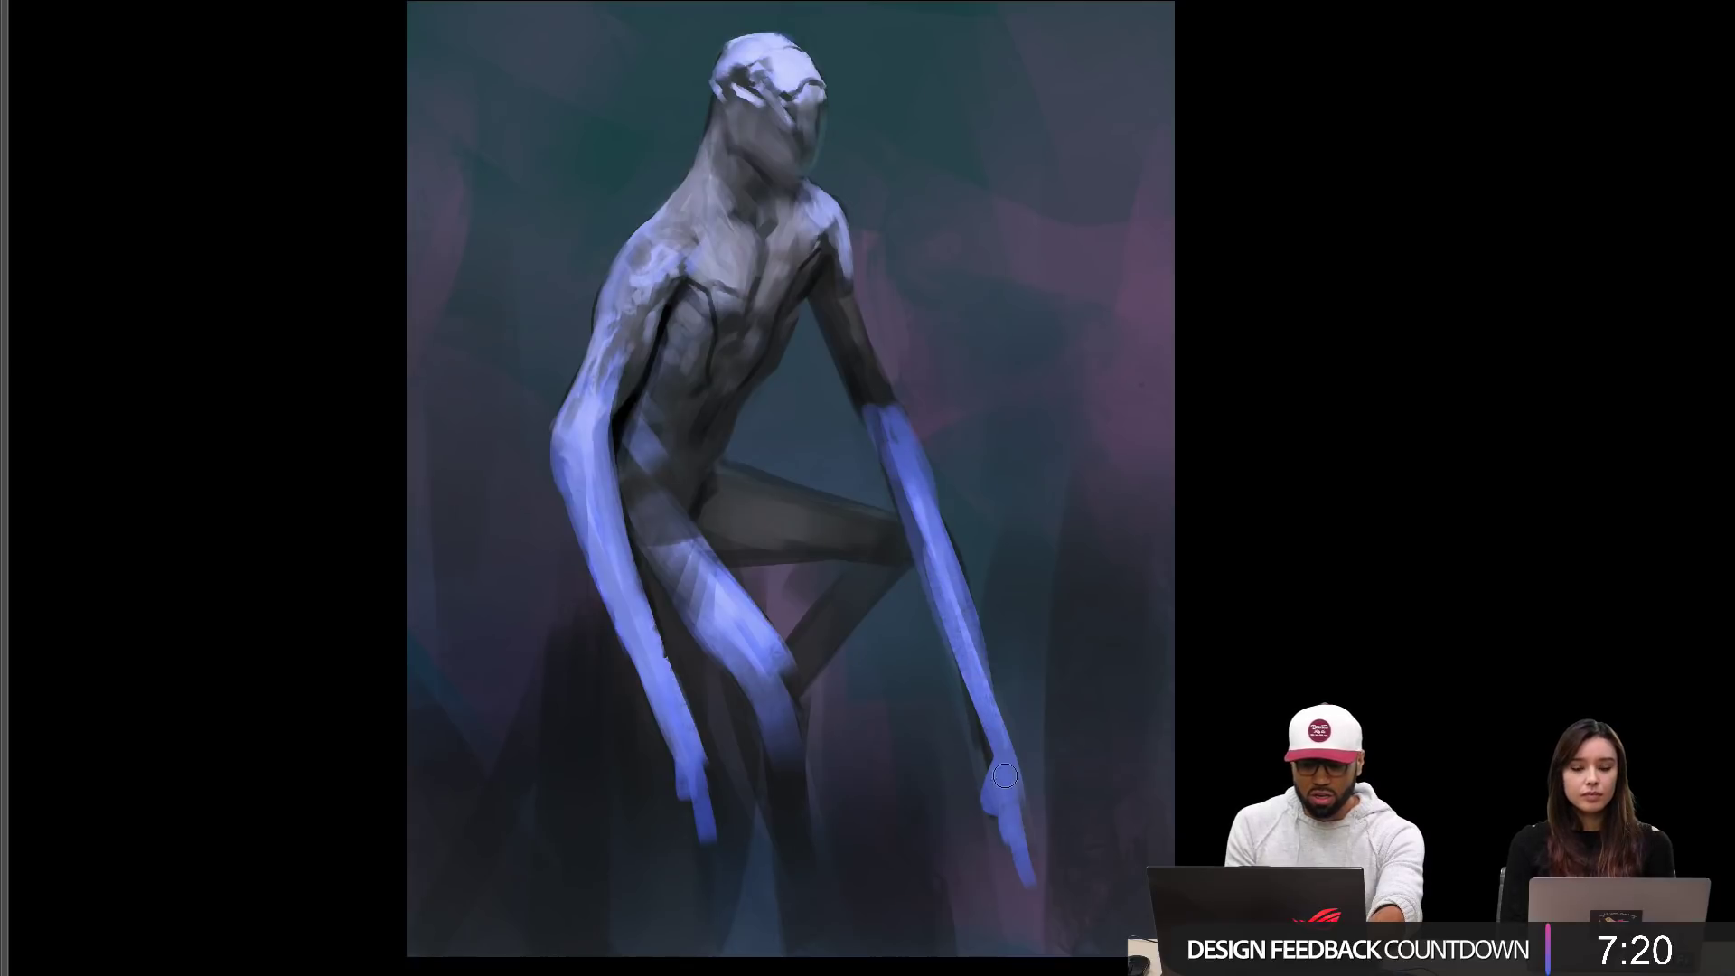
Step: Reshape both blue hands into bony hands with long, separate, tapering fingers
drag(981, 691, 995, 794)
mouse_move(1003, 735)
mouse_down()
mouse_move(990, 859)
mouse_move(1014, 781)
mouse_move(1015, 849)
mouse_move(1009, 831)
mouse_move(1041, 917)
mouse_up()
drag(1013, 788, 1022, 891)
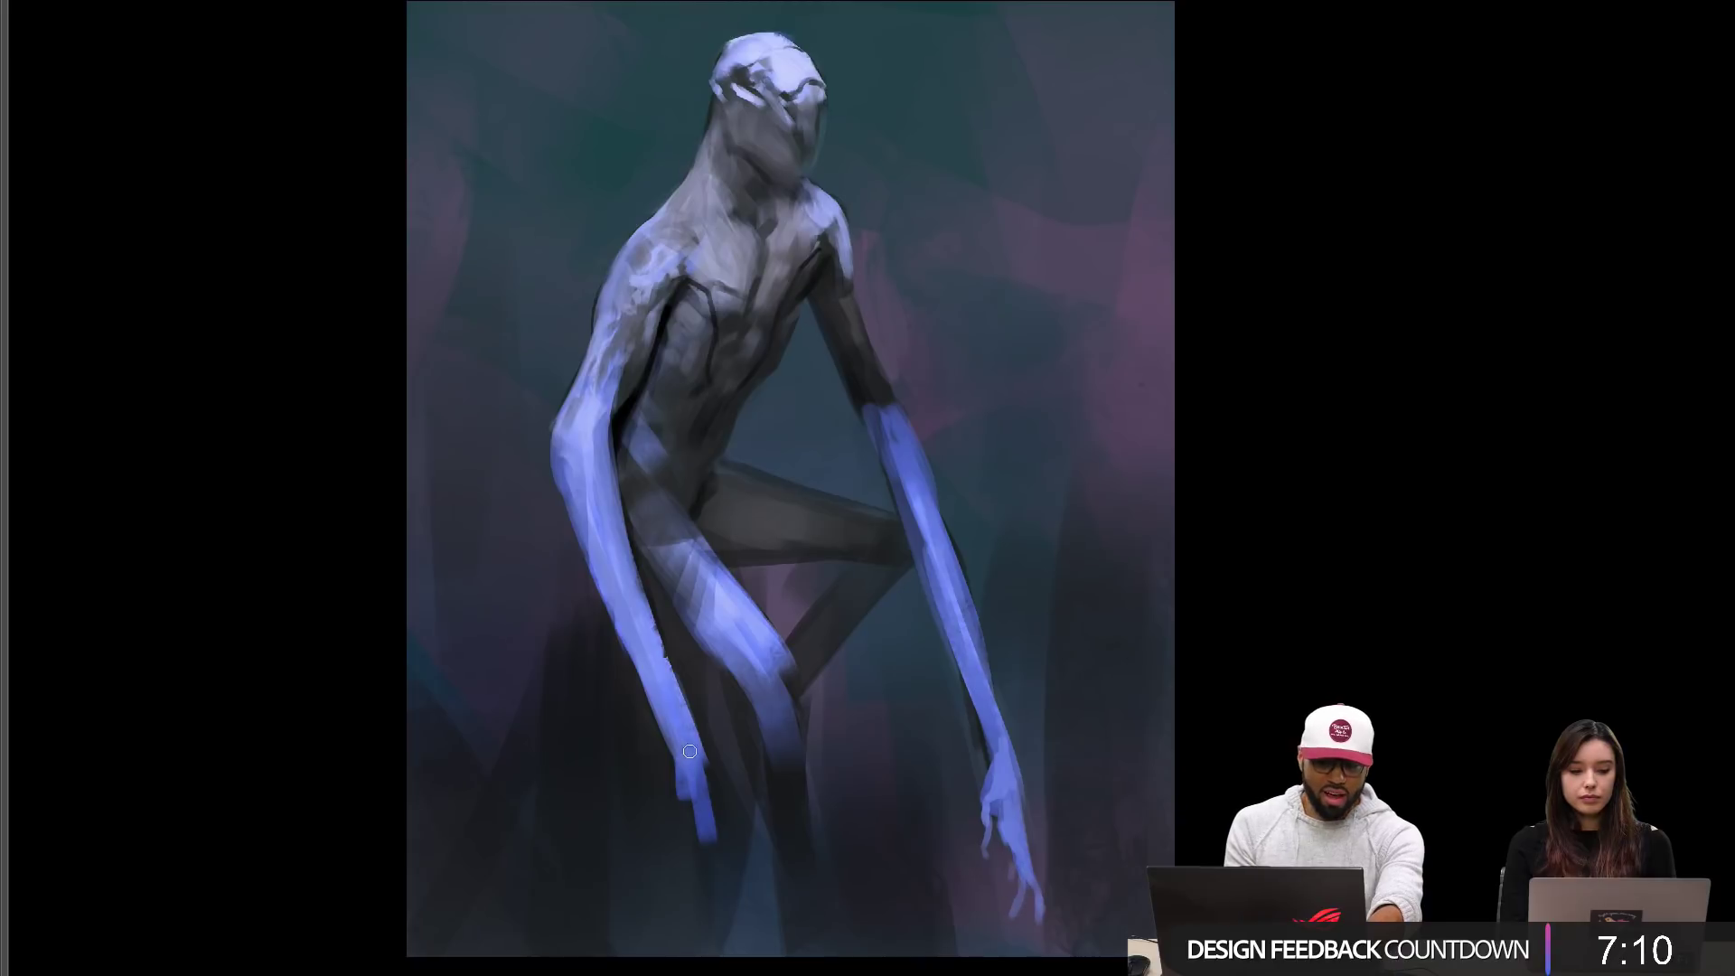
mouse_move(690, 750)
mouse_down()
mouse_move(702, 789)
mouse_move(680, 748)
mouse_move(697, 834)
mouse_move(710, 816)
mouse_move(726, 863)
mouse_move(698, 785)
mouse_move(683, 811)
mouse_move(707, 854)
mouse_up()
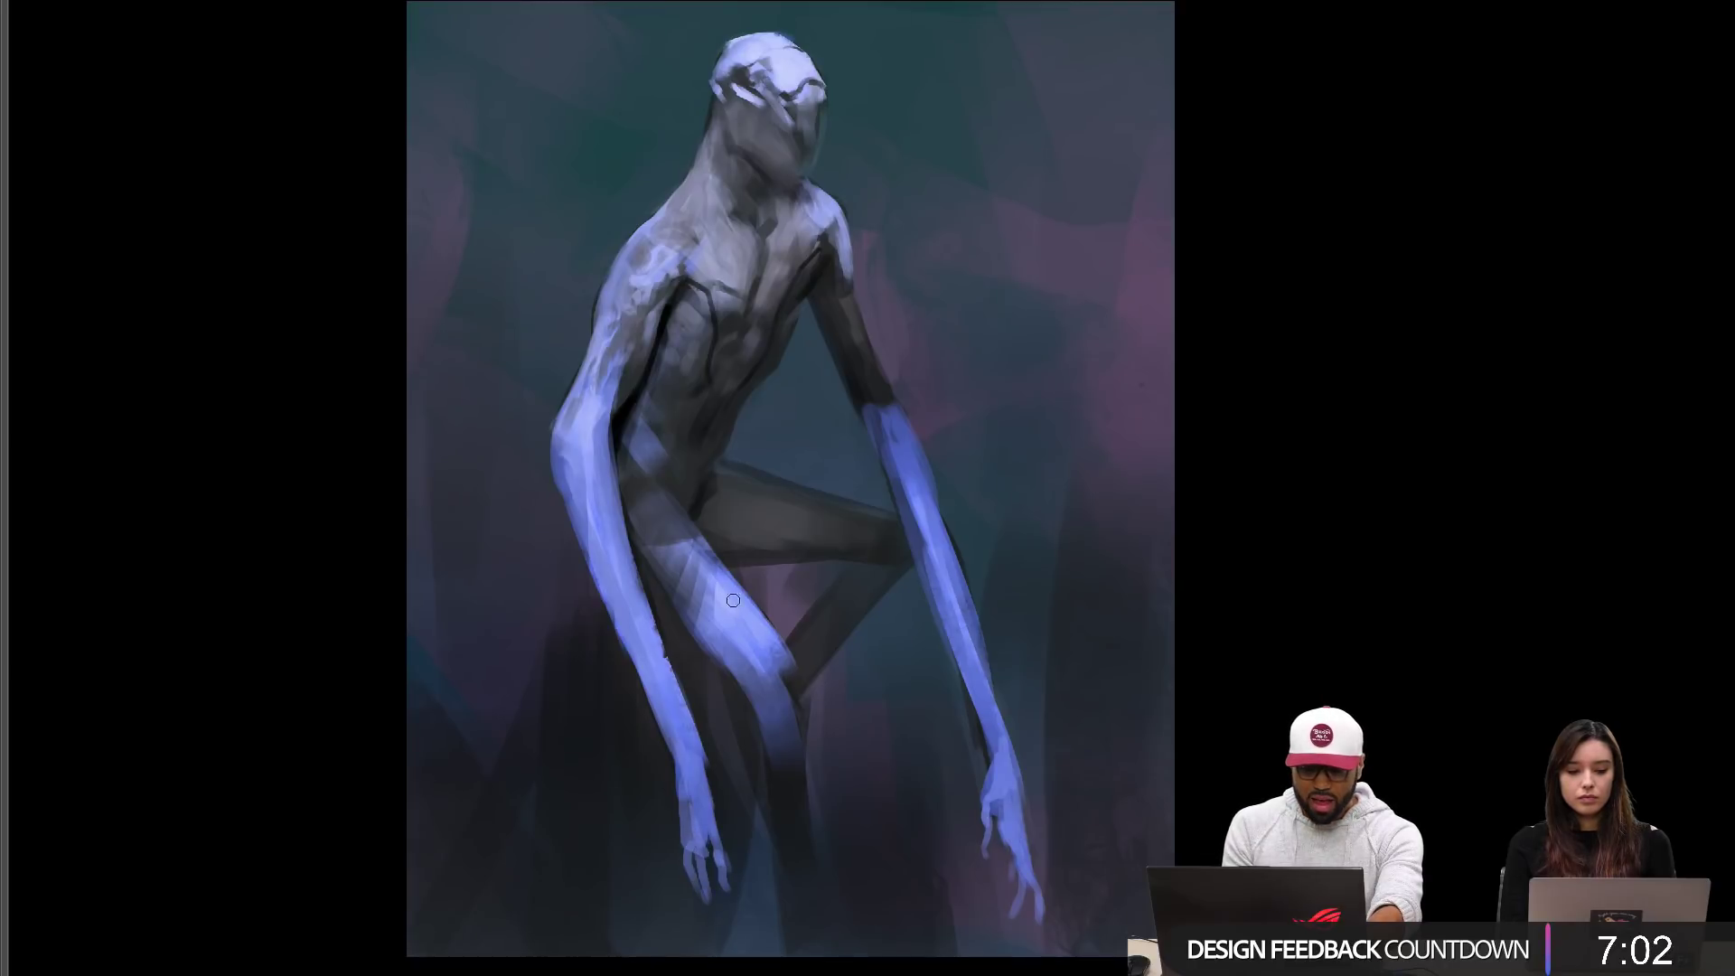
Step: Build up blue shading on the front thigh, knee and waist, and refine the far thigh's hip in the mirrored view
mouse_move(733, 600)
mouse_down()
mouse_move(778, 661)
mouse_move(762, 633)
mouse_move(769, 710)
mouse_move(653, 582)
mouse_move(744, 697)
mouse_up()
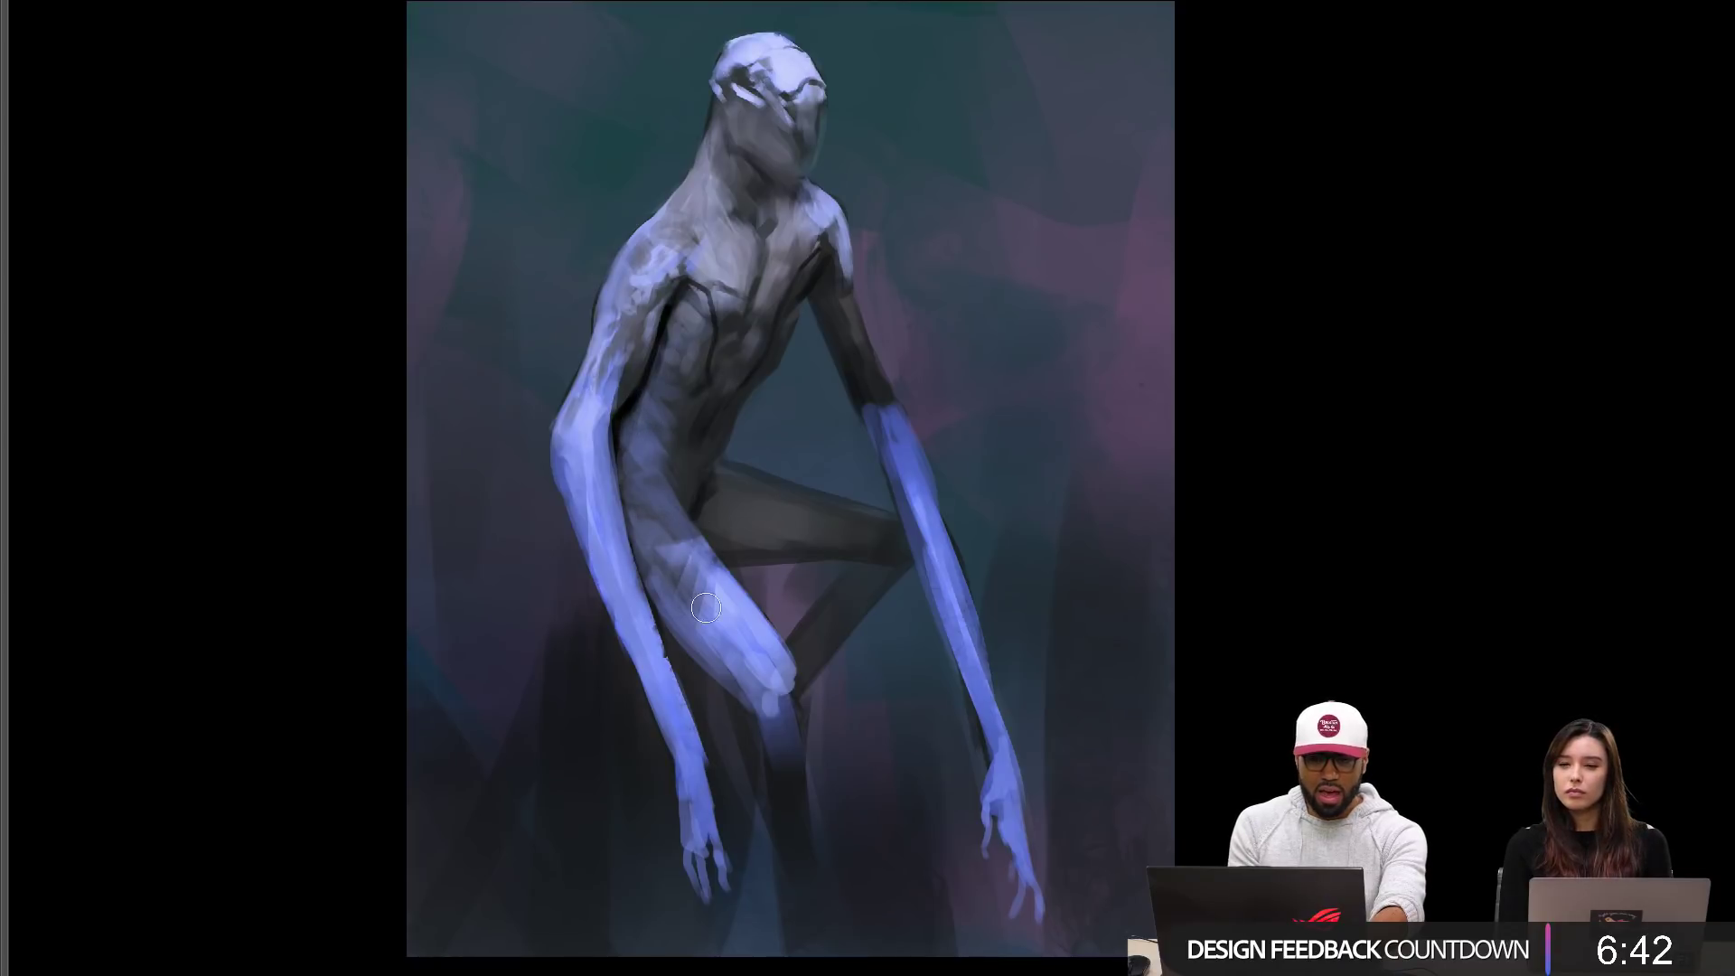
key(ctrl+shift+h)
key(bracketright)
key(bracketright)
key(bracketright)
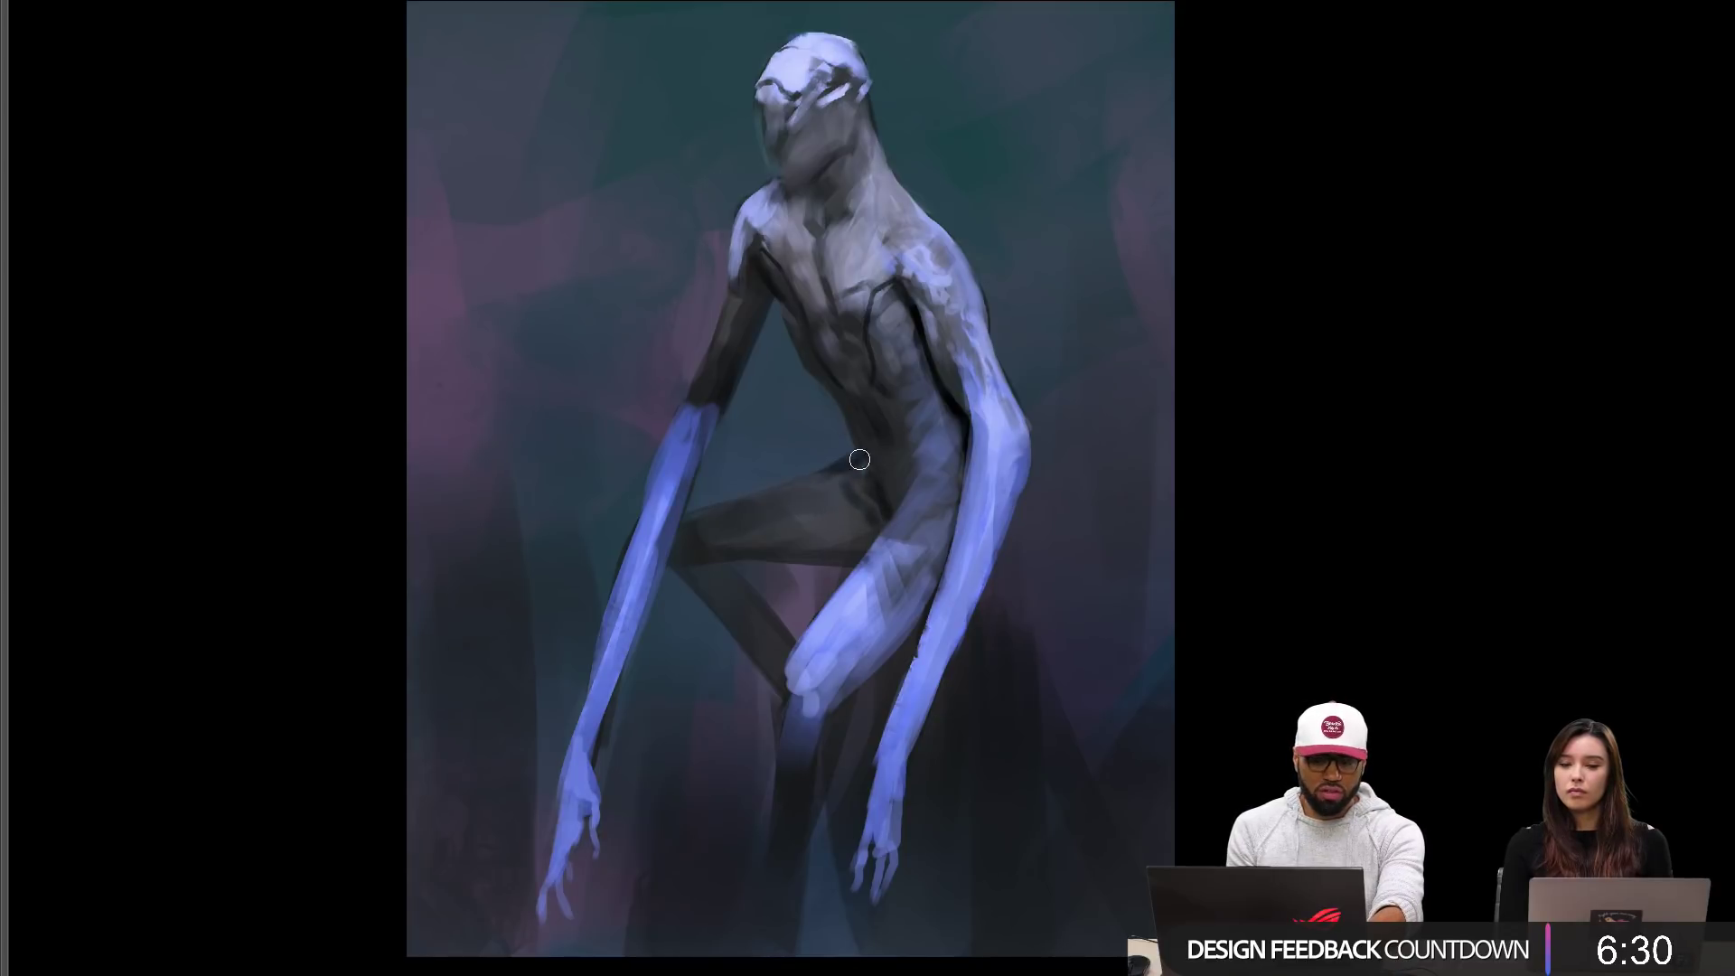
drag(859, 459, 820, 479)
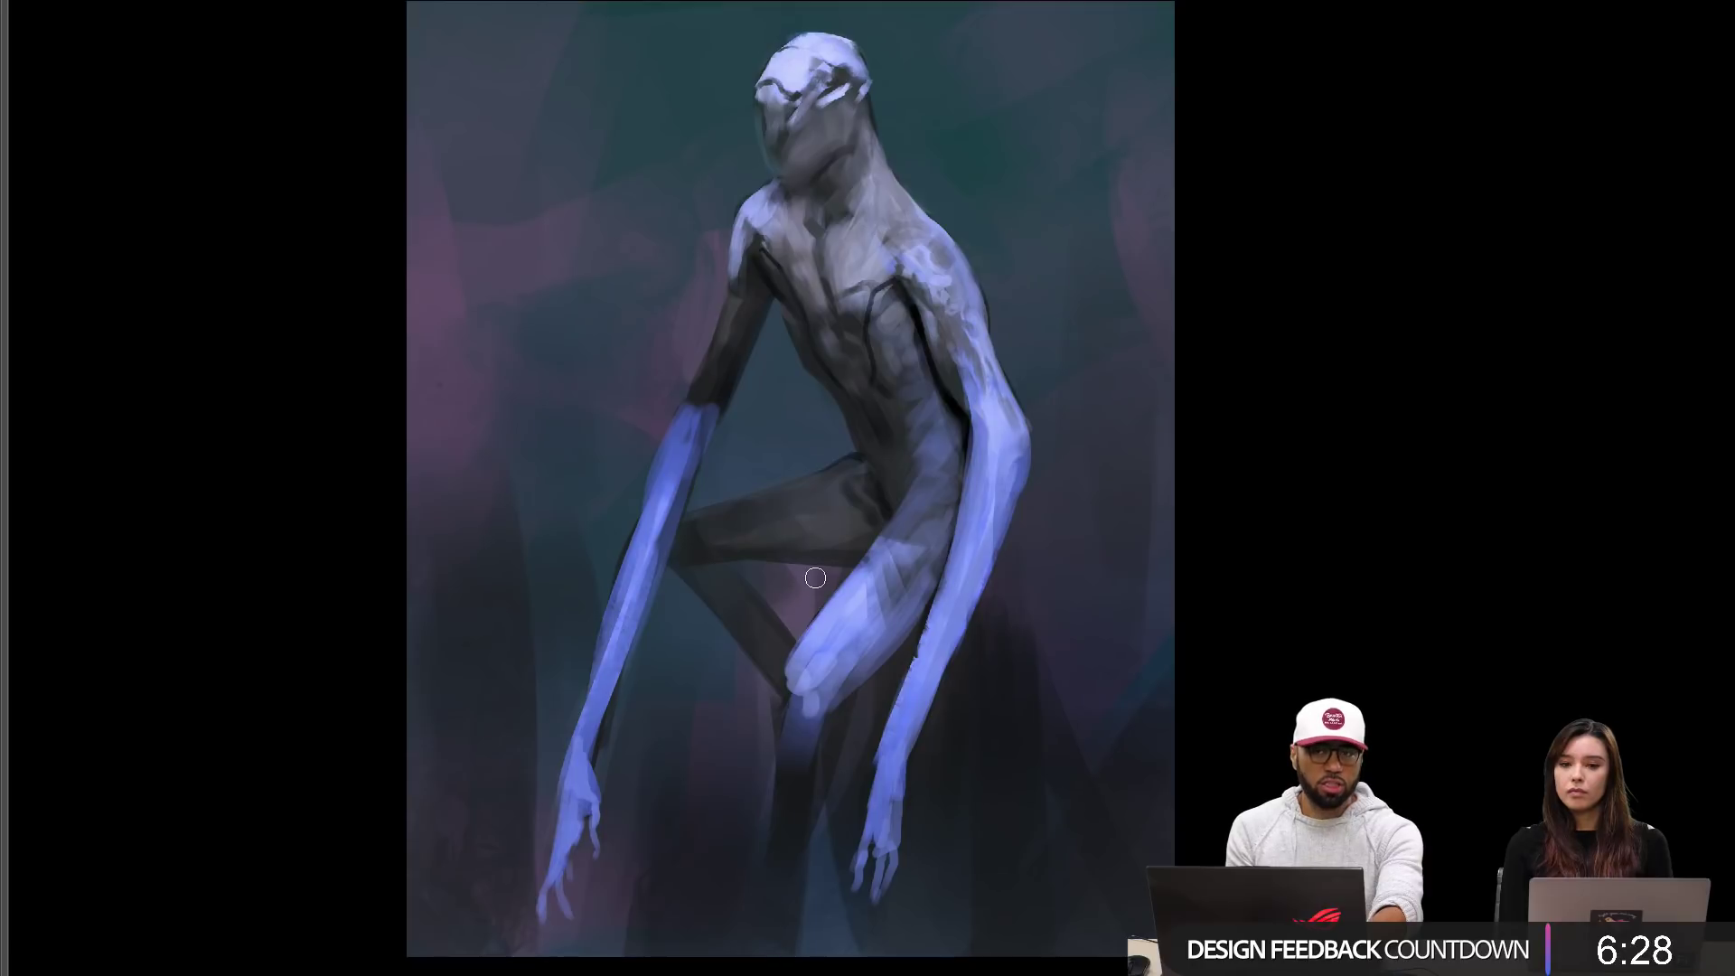
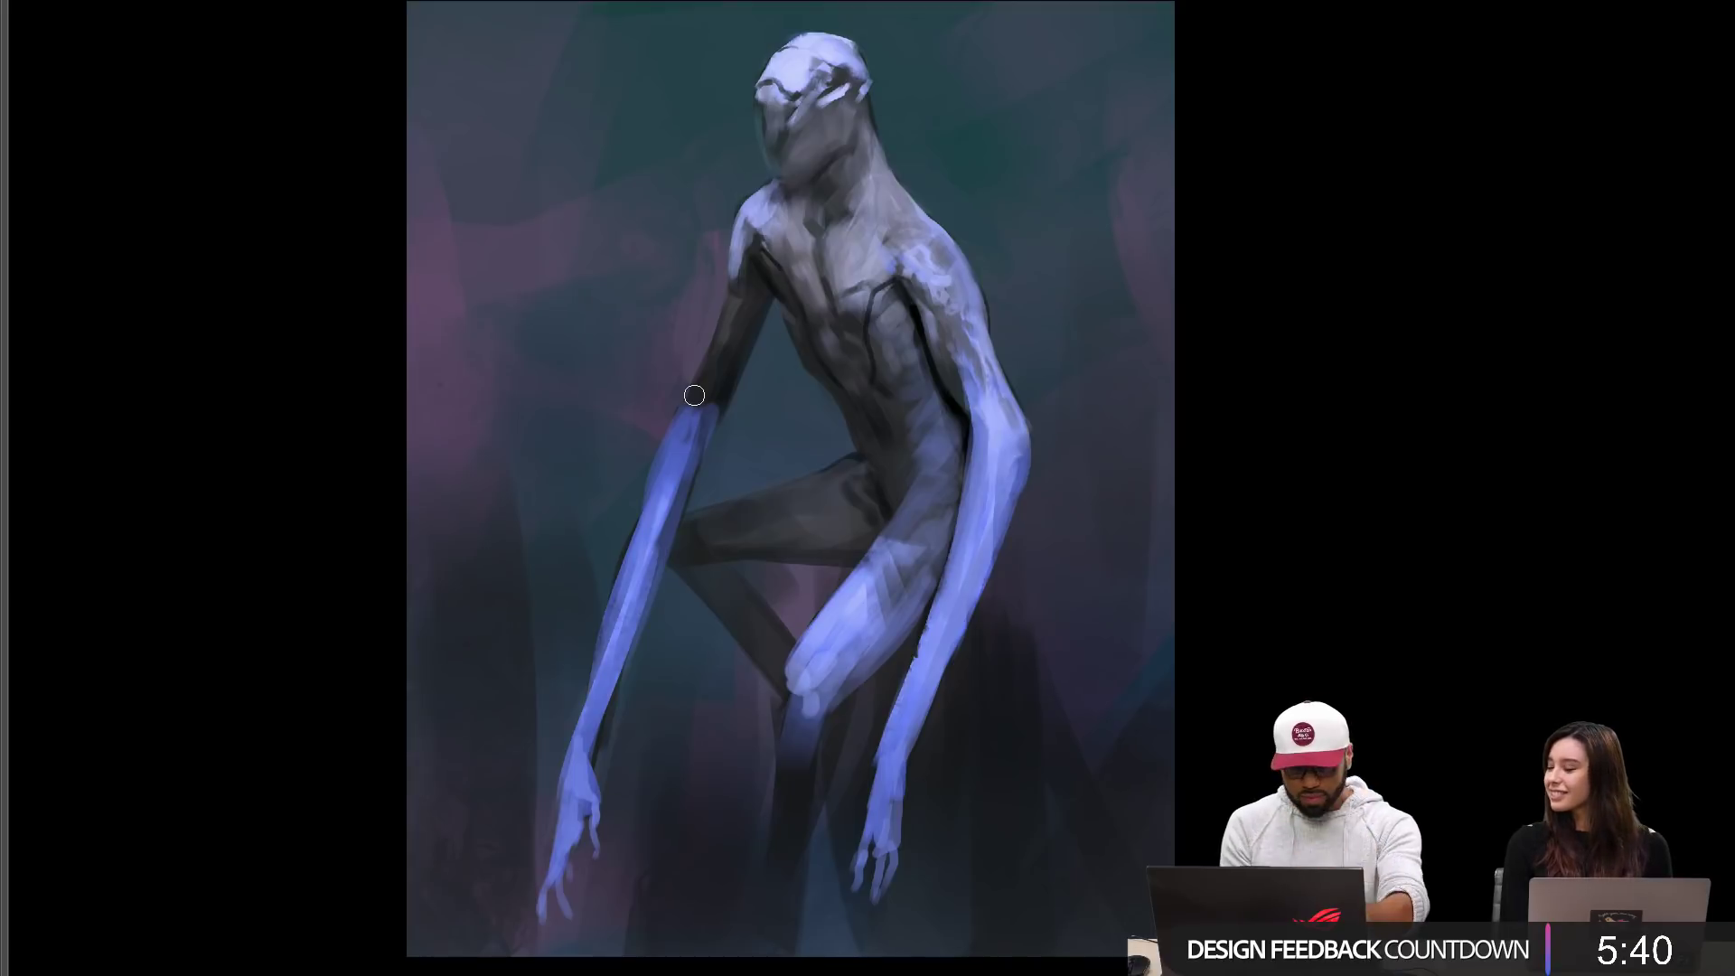
Step: Paint dark patches and spots from the far elbow down the blue forearm with the upper arm's sampled dark grey
click(716, 377)
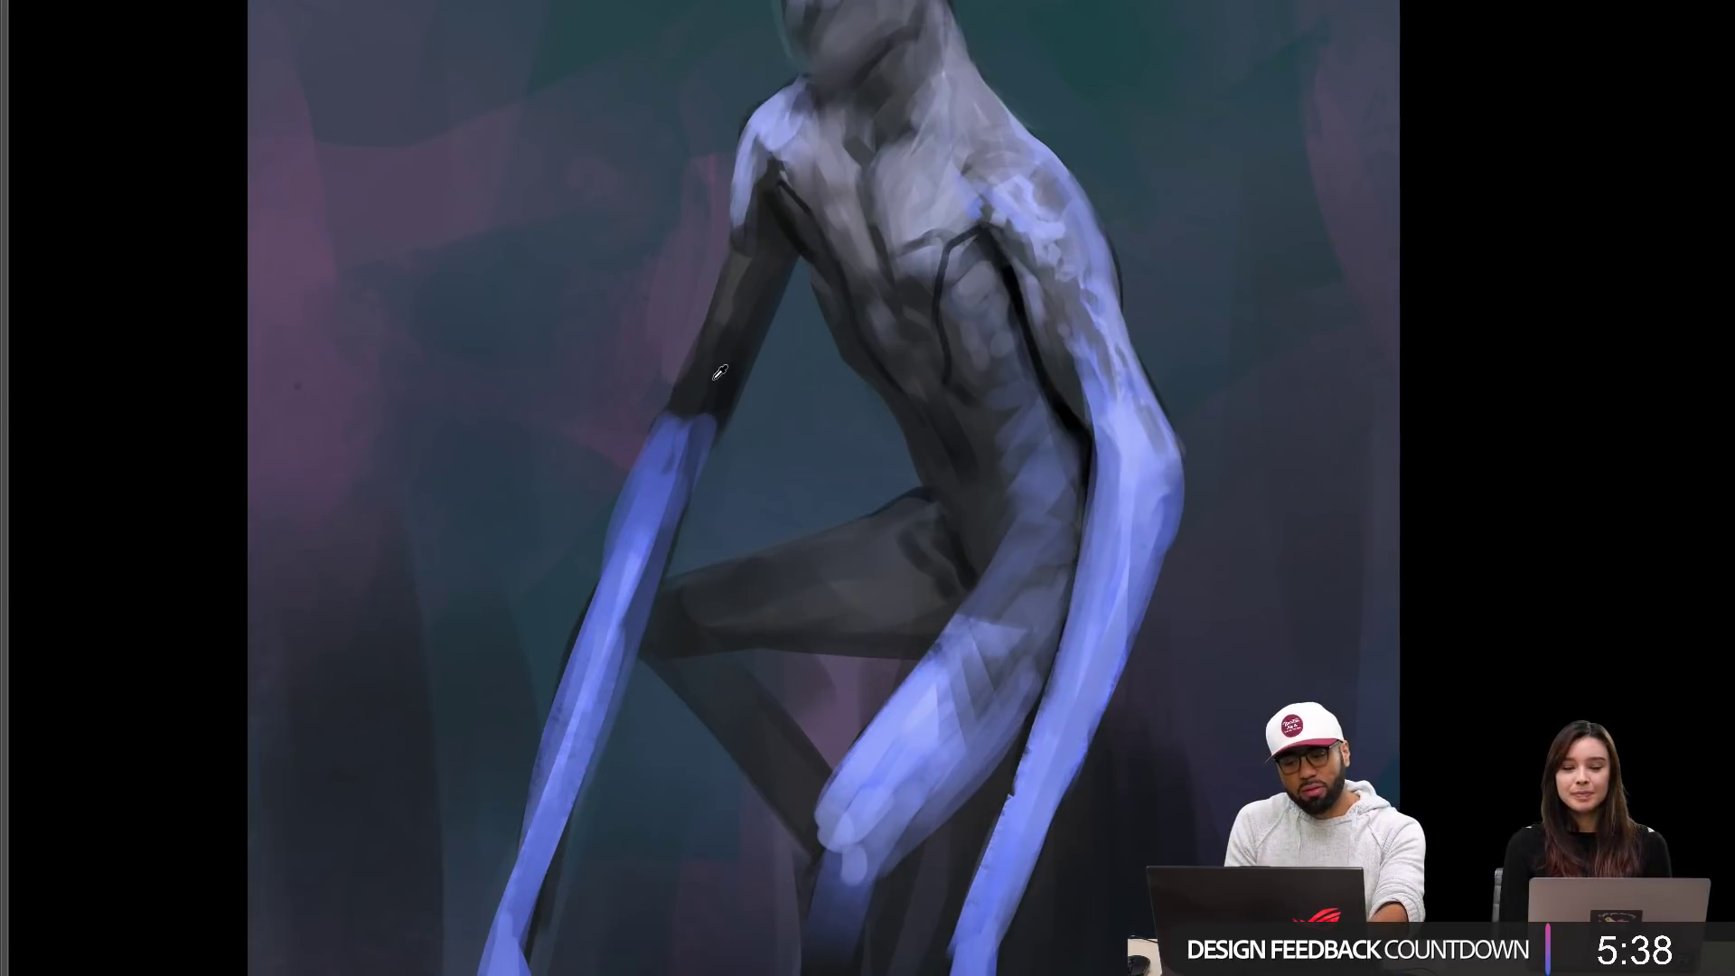
alt+click(714, 379)
mouse_move(687, 416)
mouse_down()
mouse_move(669, 490)
mouse_move(662, 445)
mouse_up()
click(661, 467)
drag(656, 511, 651, 528)
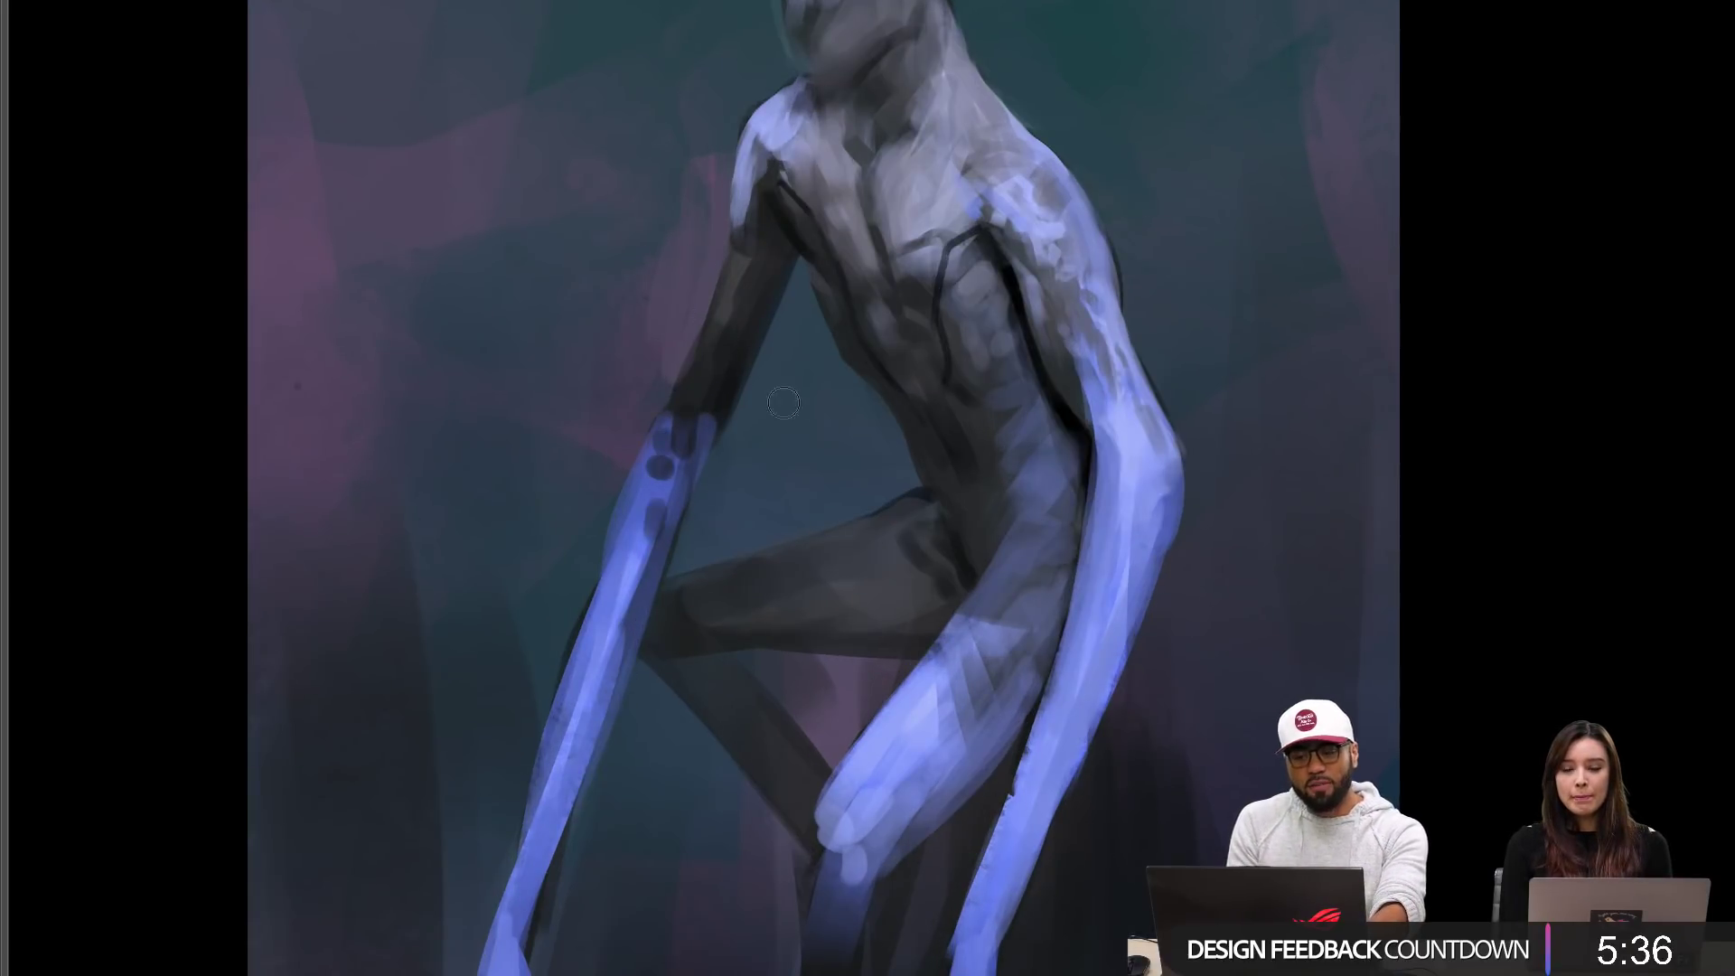
Step: Flip the painting back, choose a ragged textured brush from the Standard set and reduce its size
key(F2)
drag(940, 545, 976, 554)
right_click(977, 552)
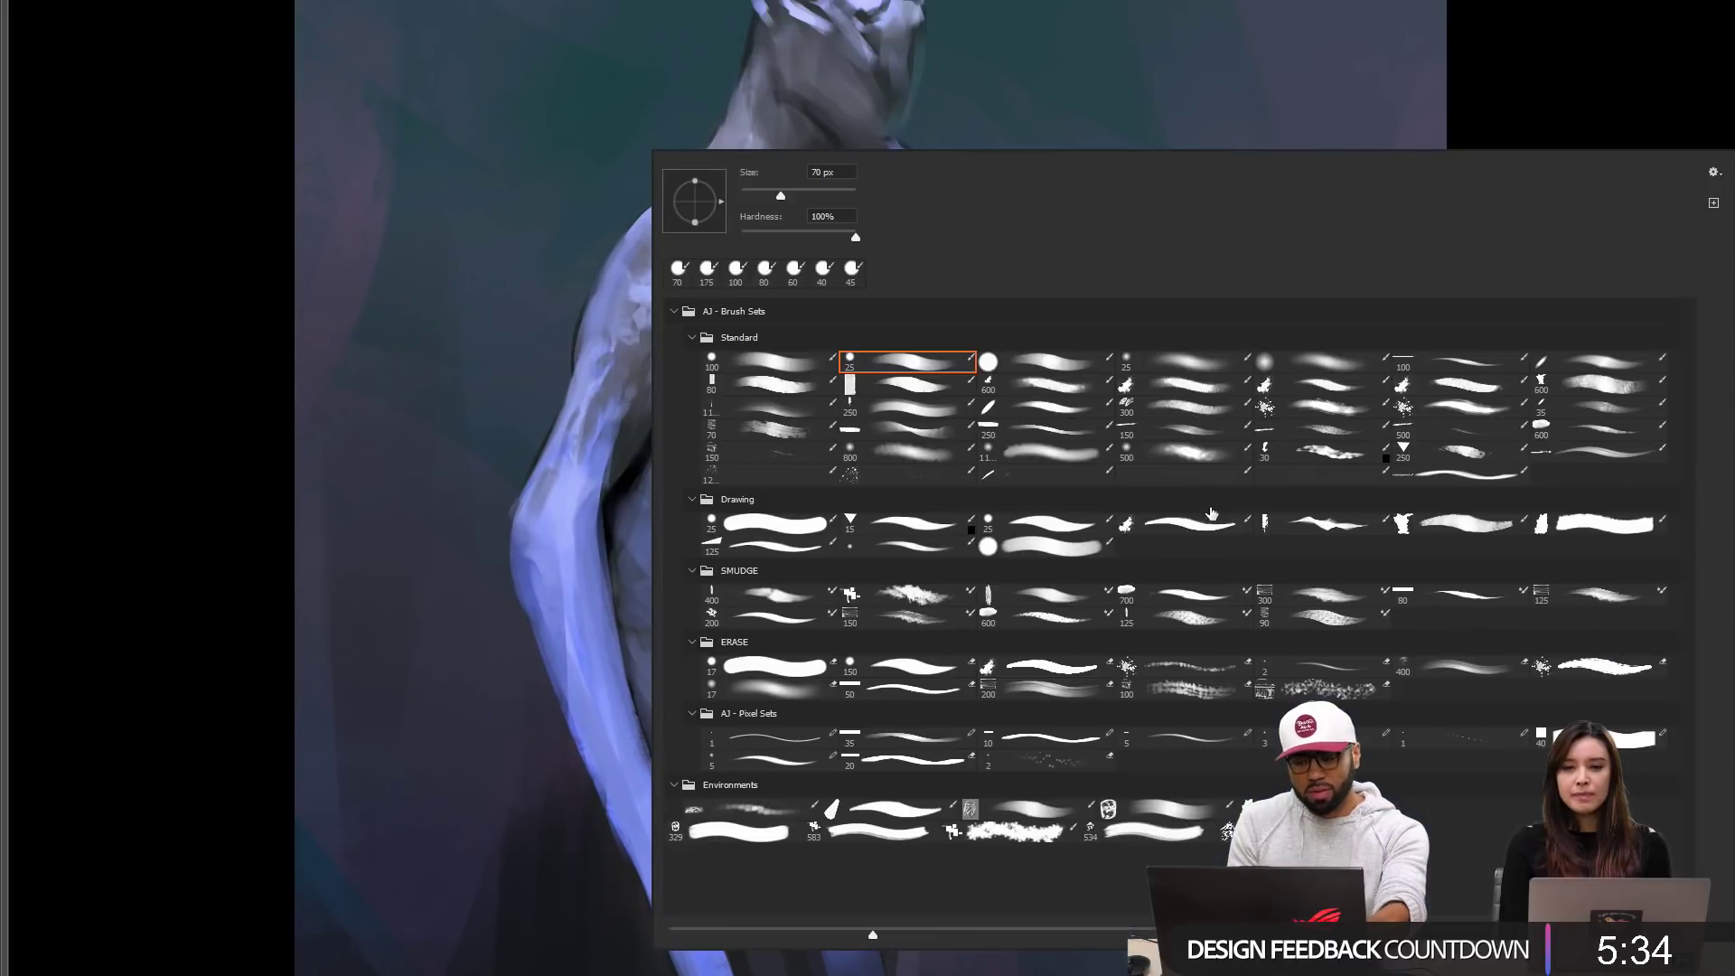
click(1067, 394)
click(714, 260)
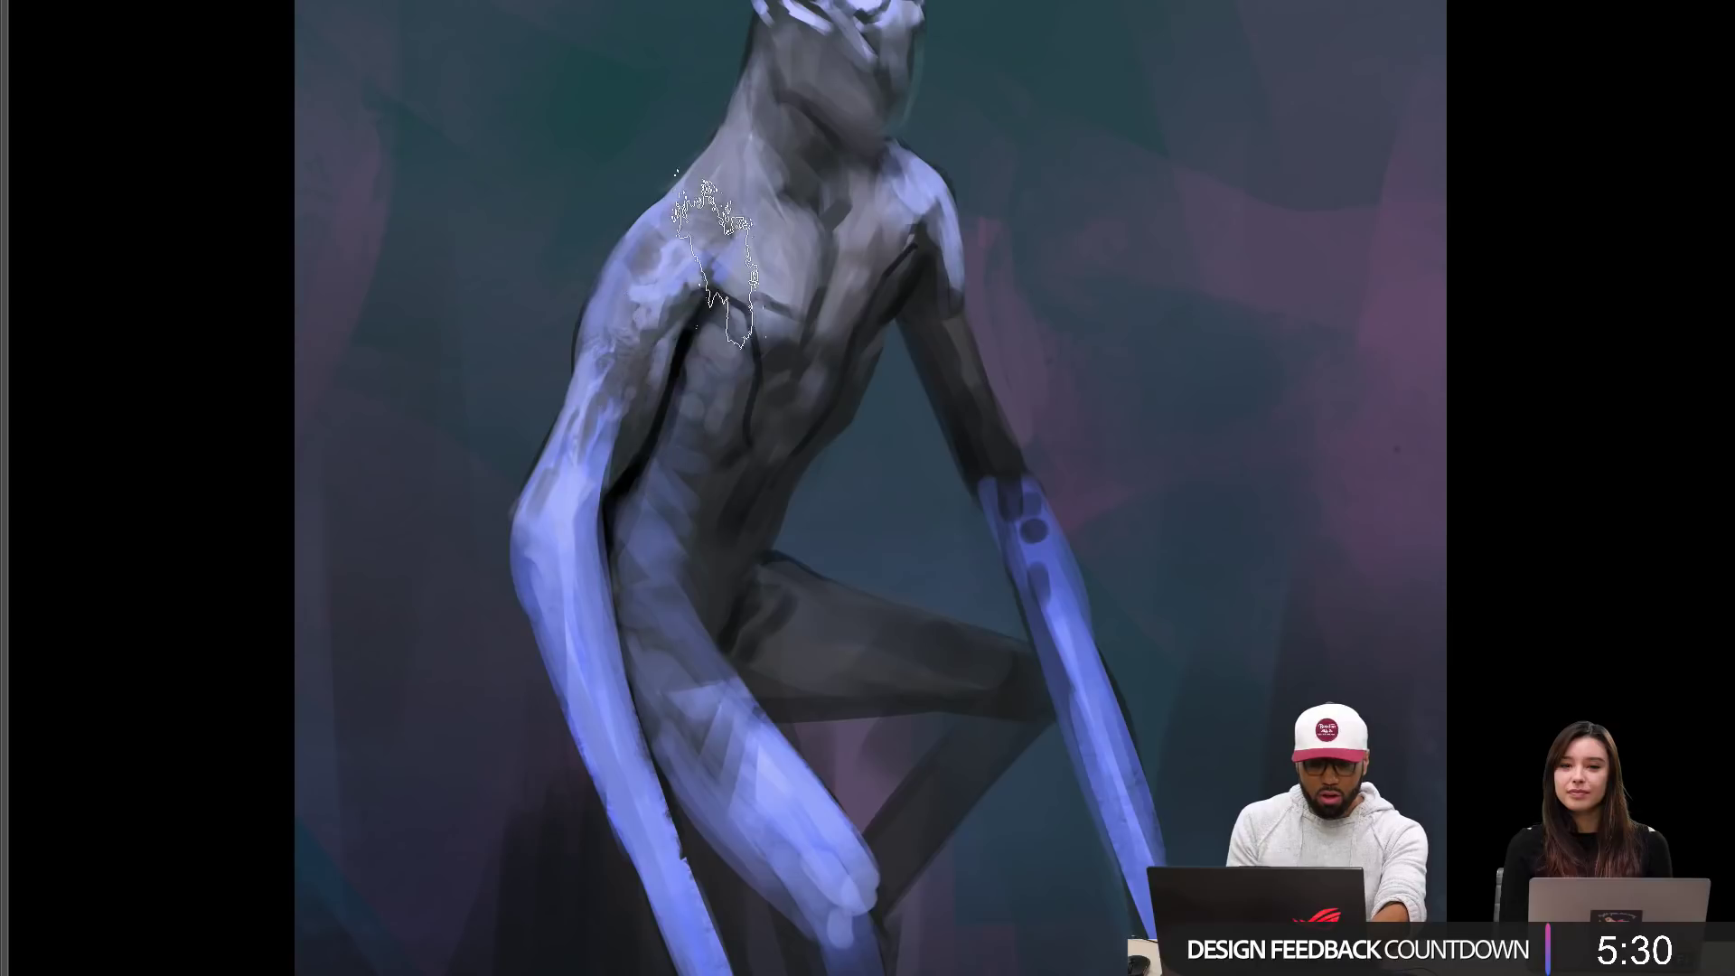
key([)
key([)
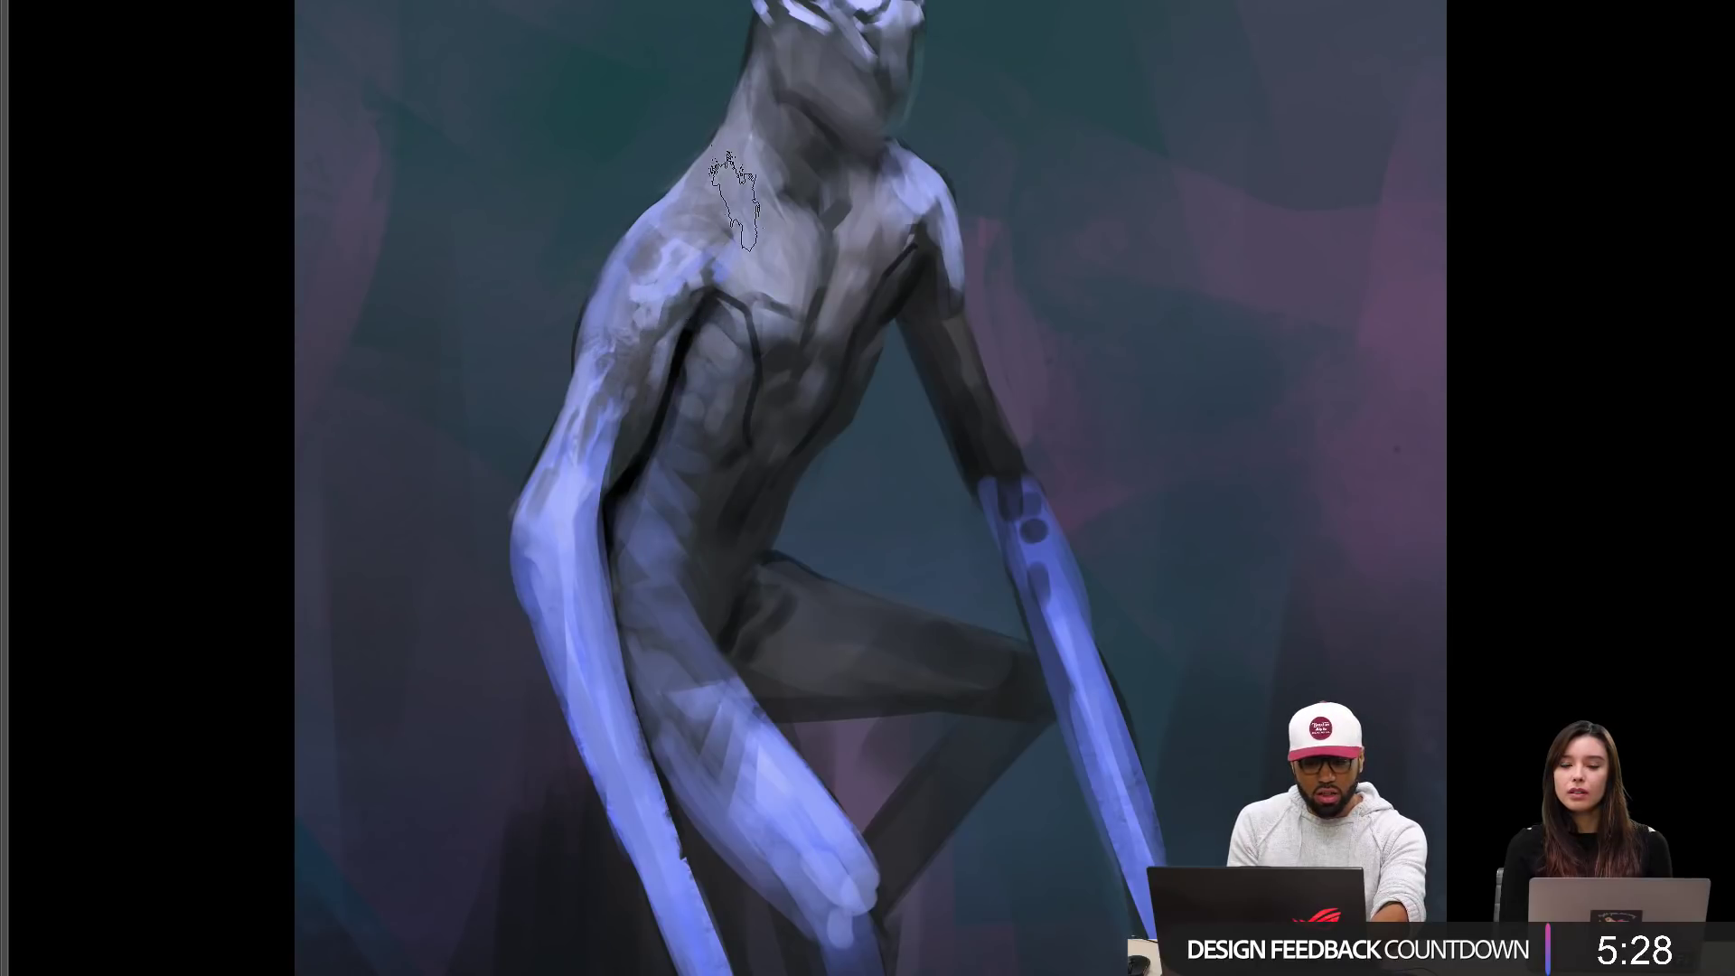
Step: Work textured strokes over the bent arm's shoulder, the hip crease above the far thigh and the far side of the chest
drag(623, 319, 667, 266)
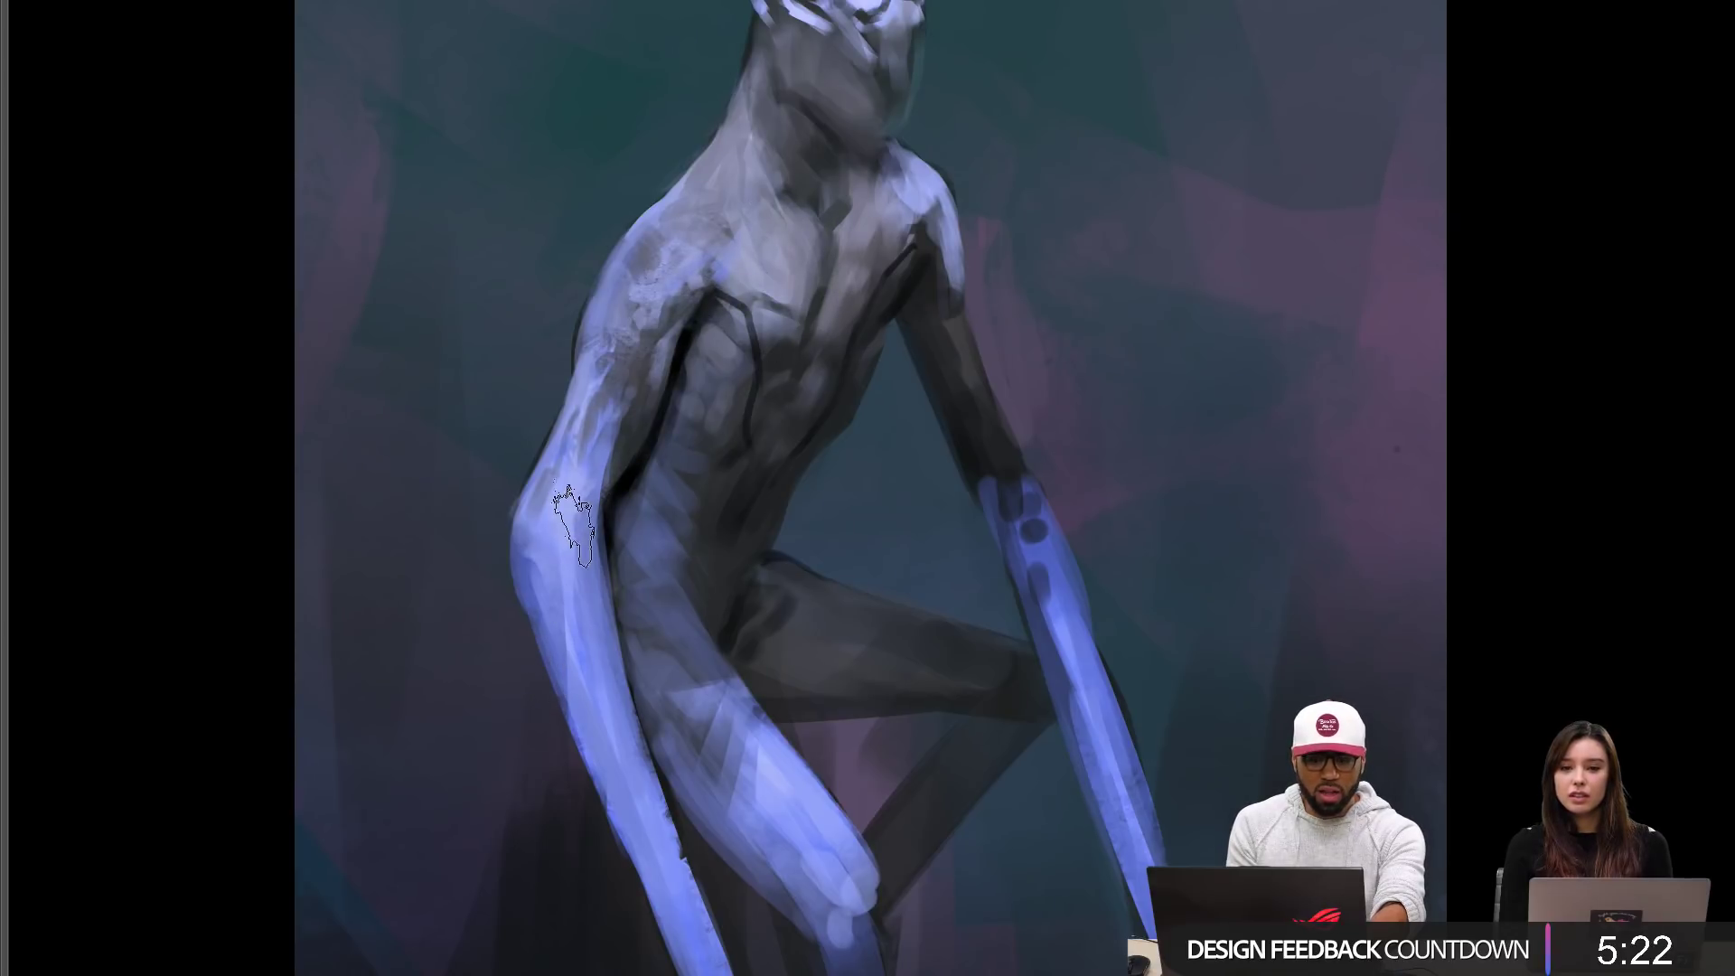
drag(568, 682, 558, 557)
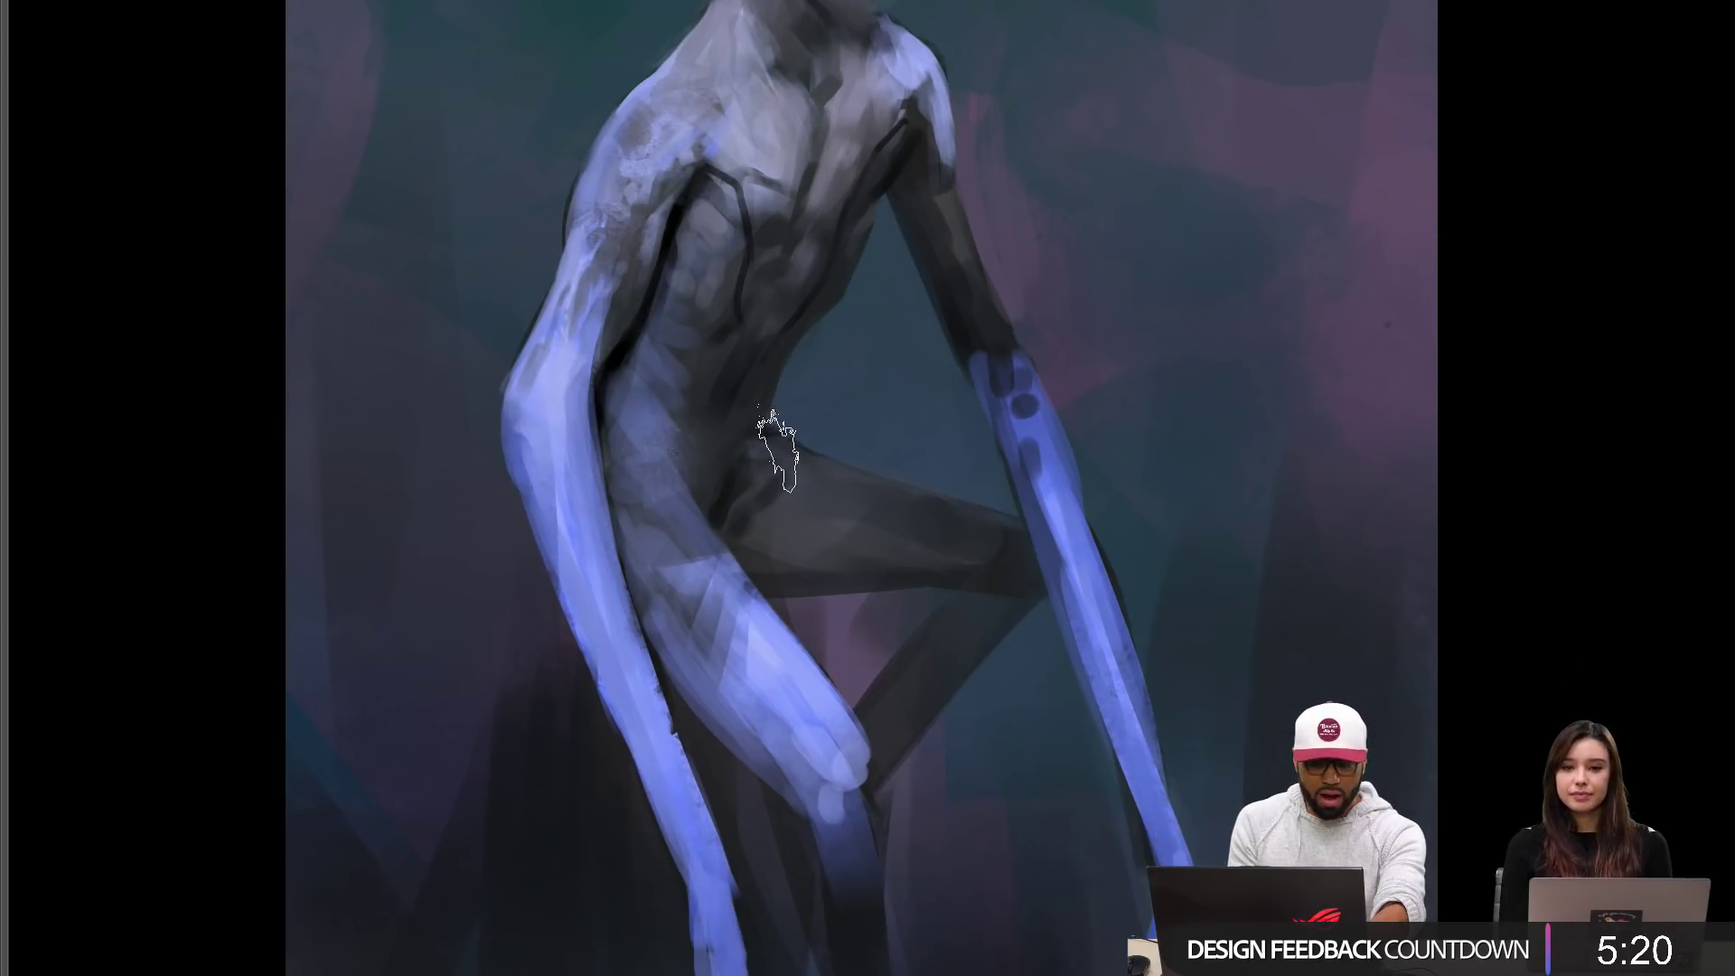
alt+click(679, 456)
drag(742, 436, 724, 486)
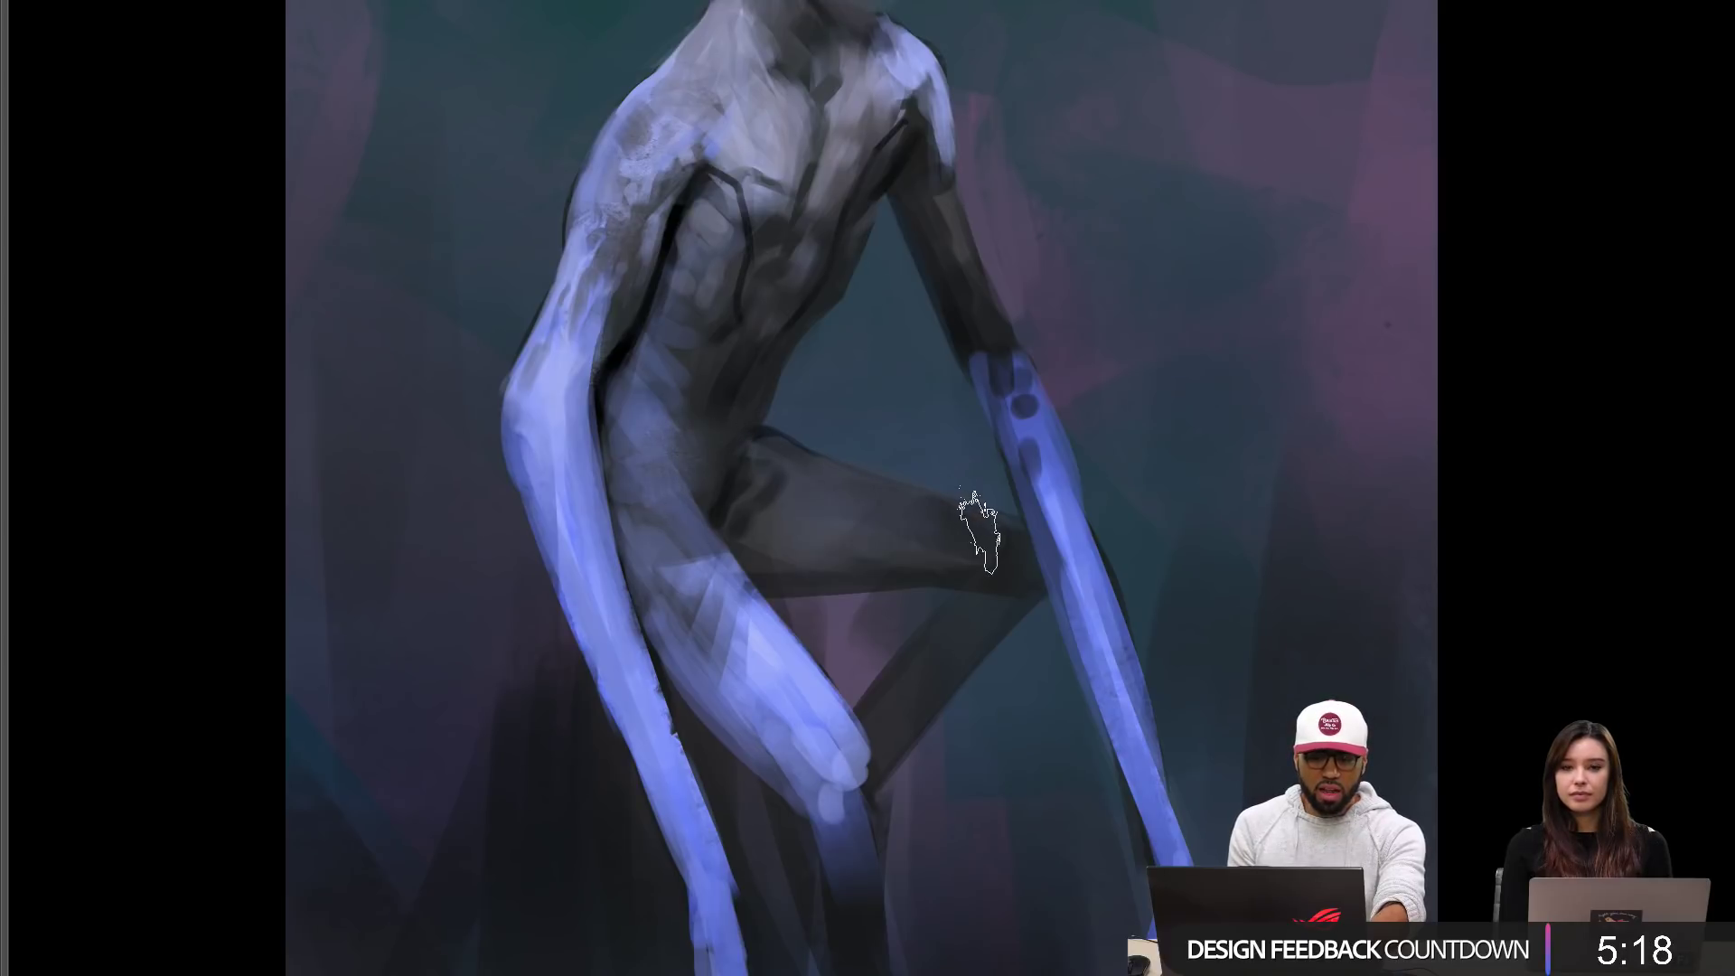
drag(934, 515, 1003, 748)
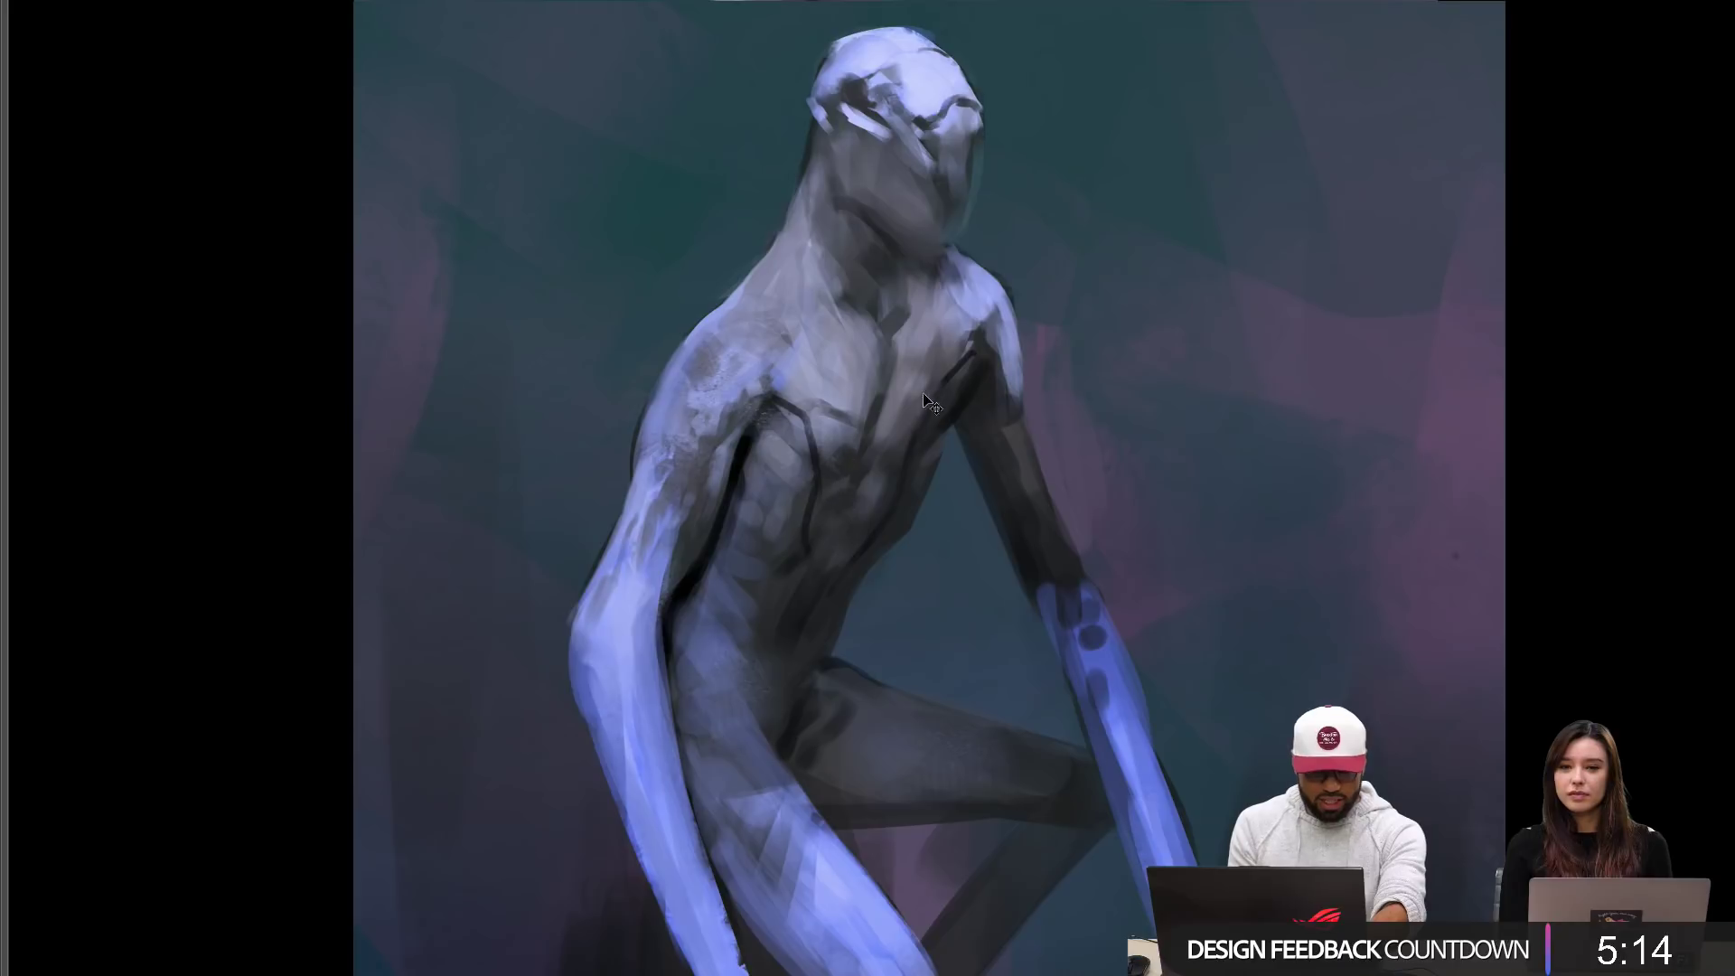
drag(935, 394, 958, 358)
drag(846, 193, 845, 262)
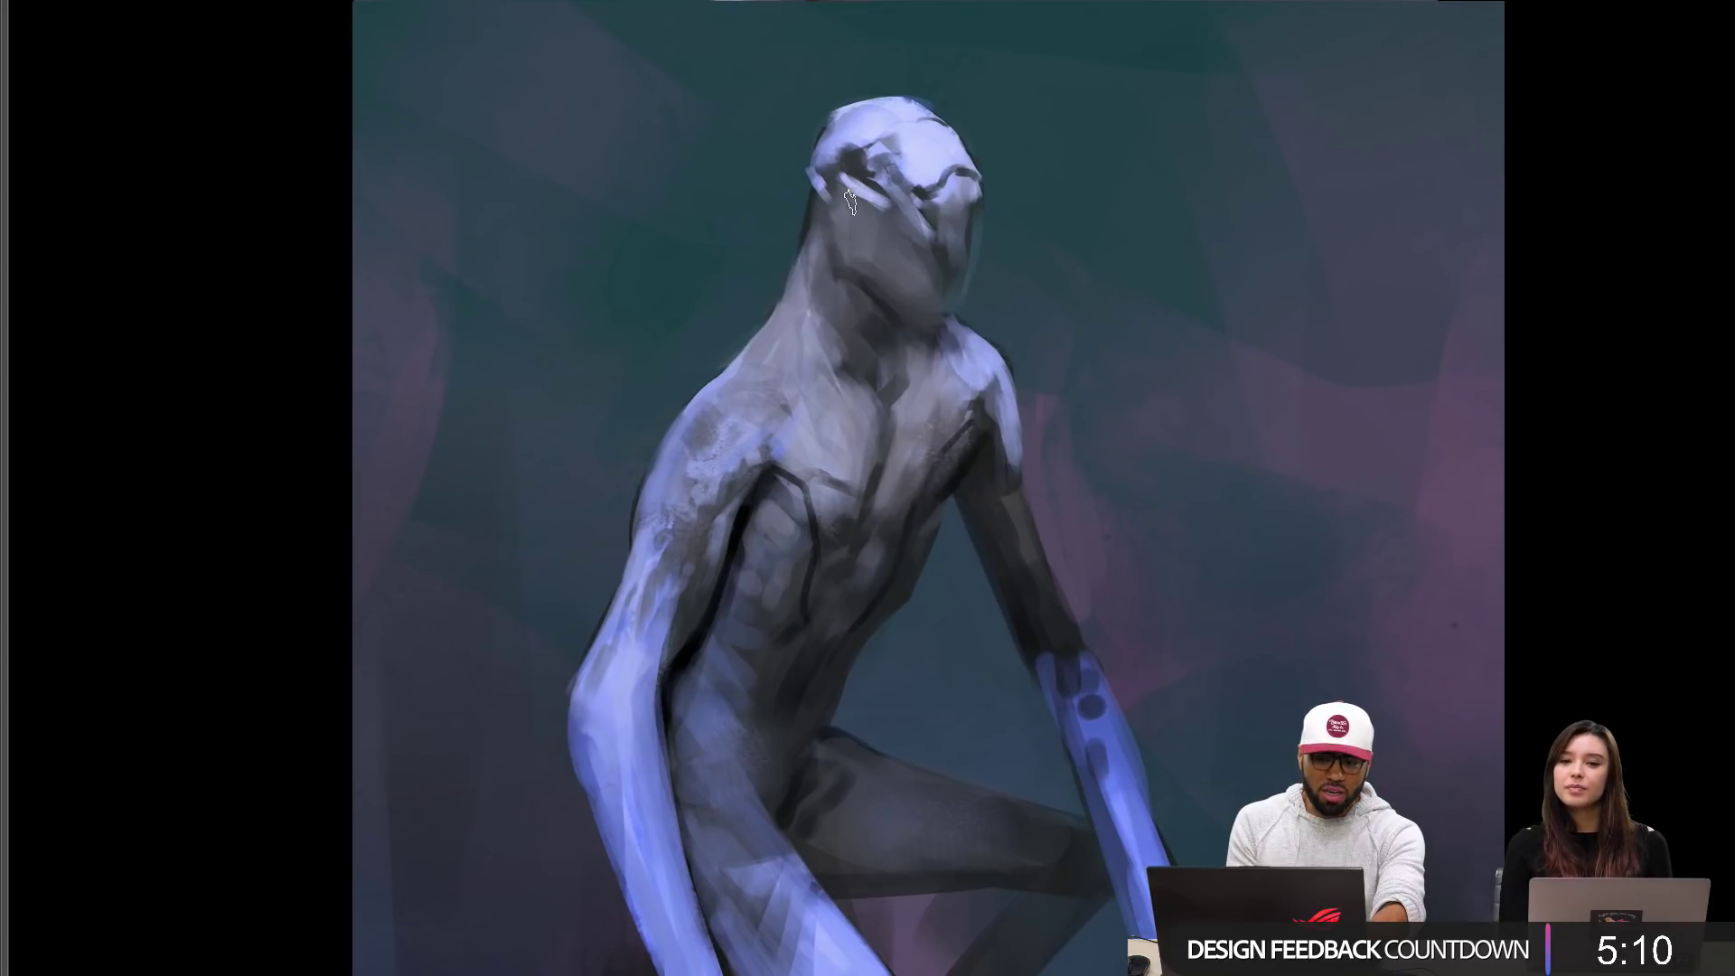
Step: Paint a small shaded grey form with a dark seam line in the empty background, using a round brush from the Standard set
right_click(976, 298)
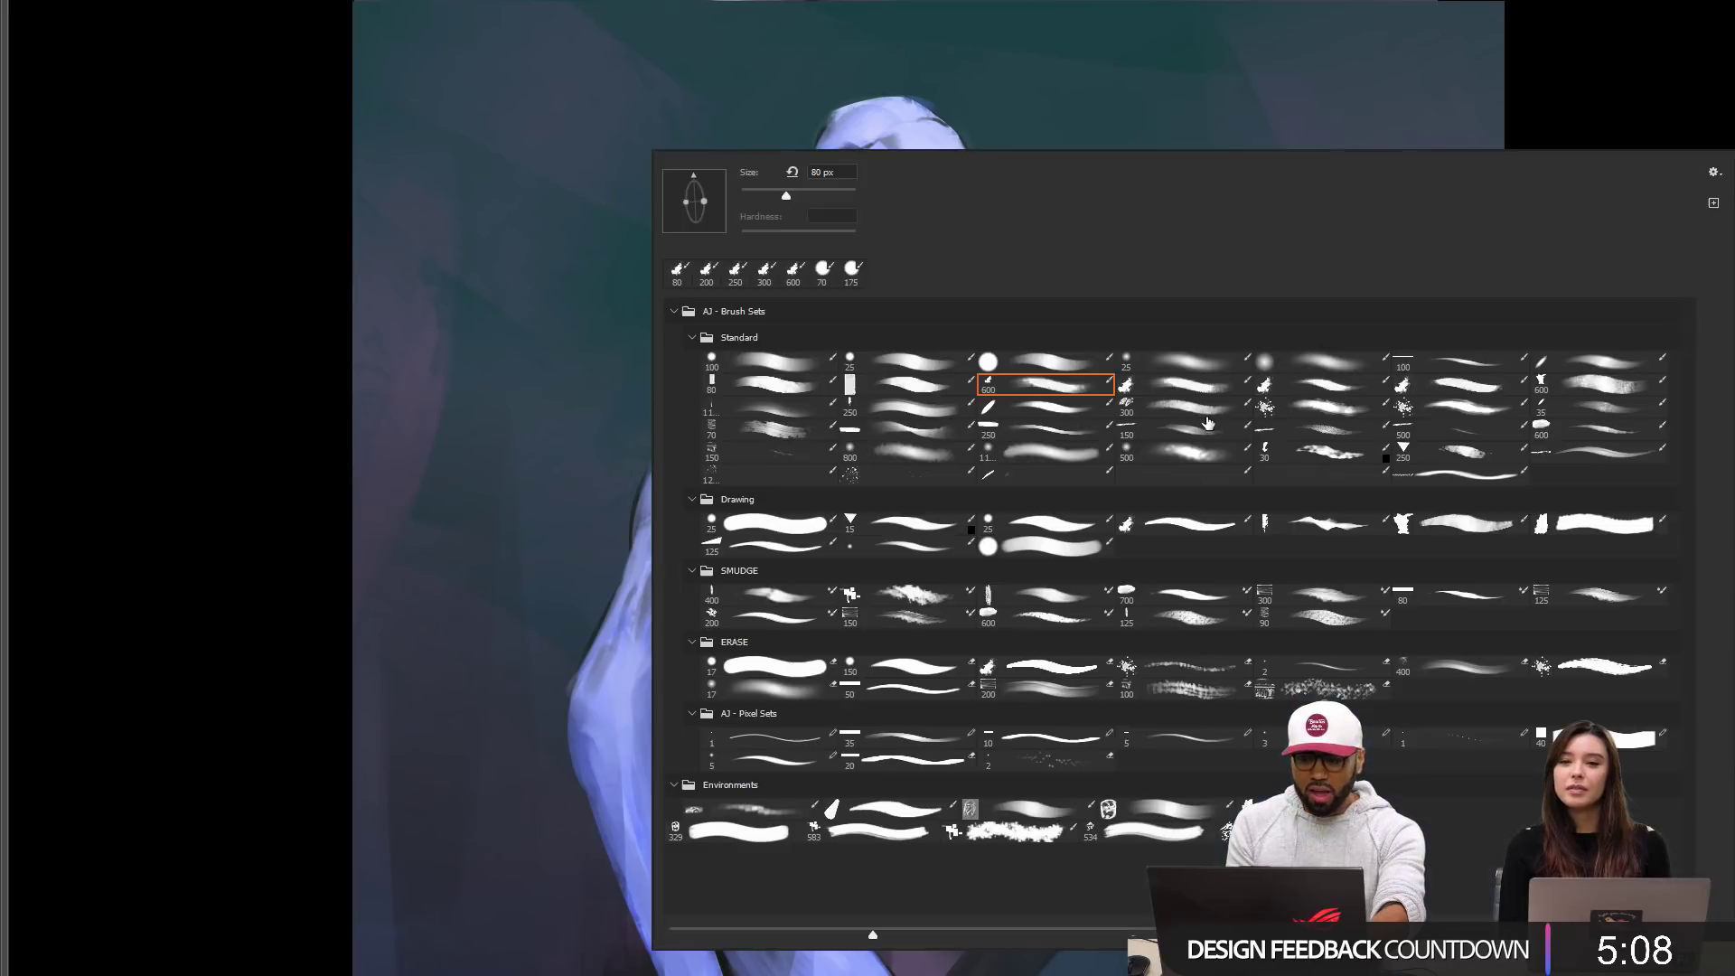
click(926, 364)
click(344, 546)
drag(345, 545, 114, 572)
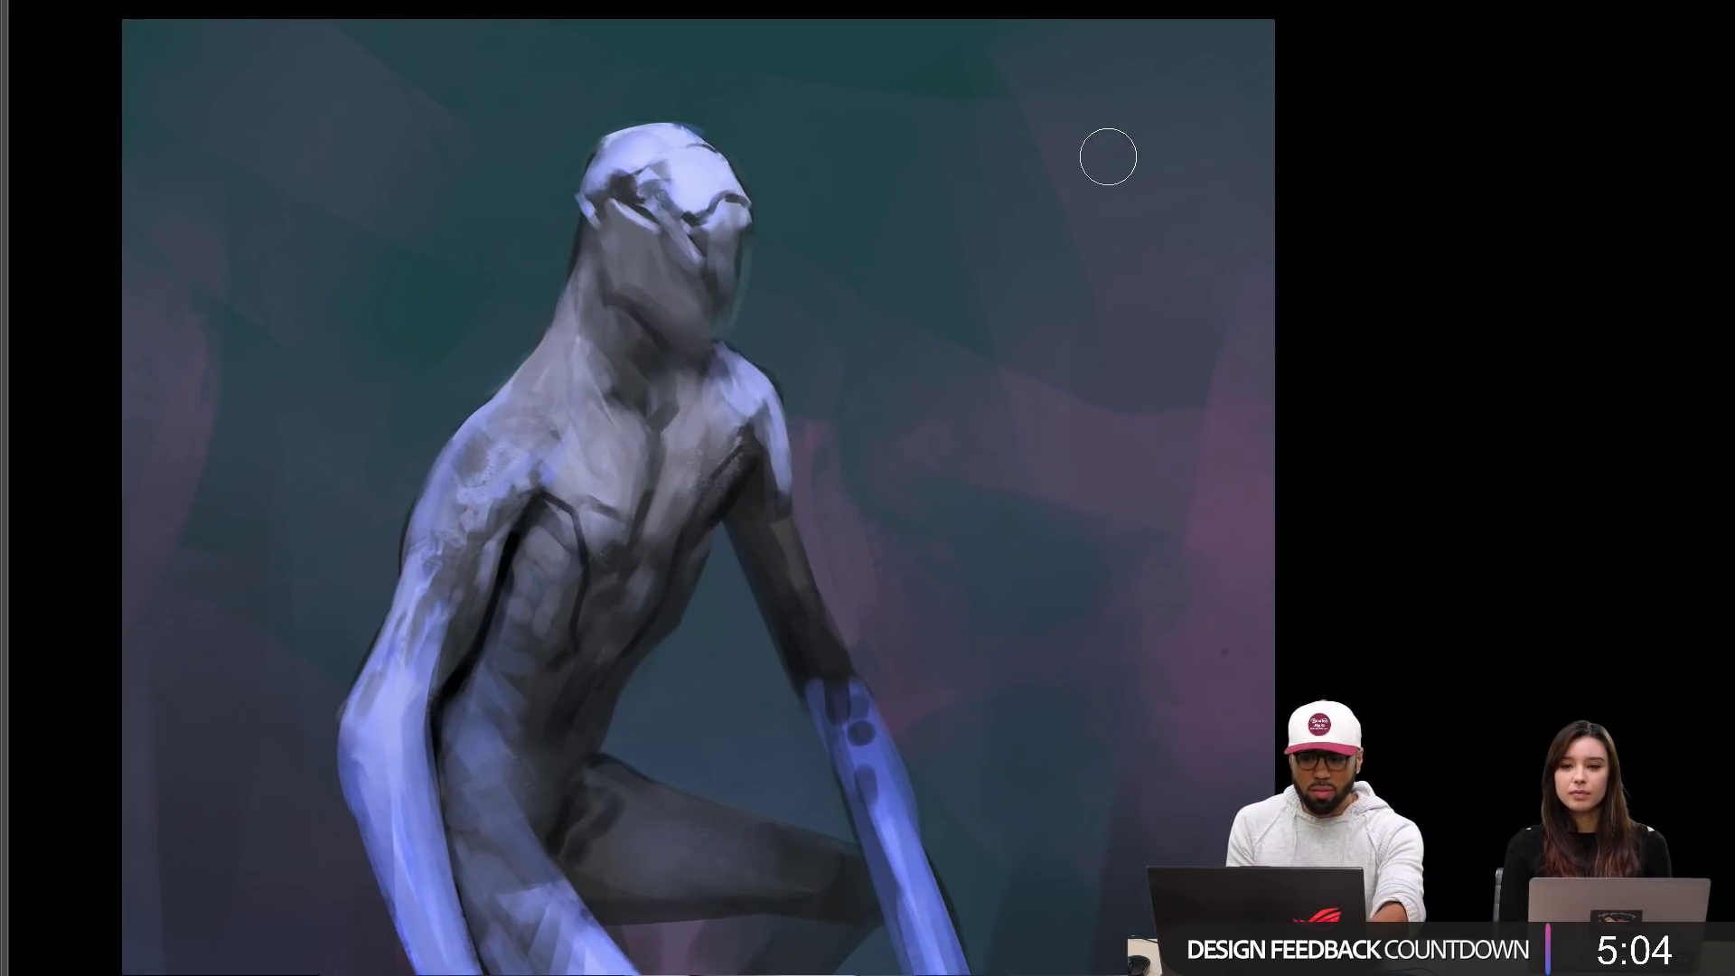
mouse_move(1141, 138)
mouse_down()
mouse_move(945, 322)
mouse_move(1113, 206)
mouse_move(985, 325)
mouse_move(1143, 181)
mouse_move(1039, 343)
mouse_move(1144, 233)
mouse_move(967, 361)
mouse_move(1129, 208)
mouse_move(994, 312)
mouse_move(1161, 179)
mouse_up()
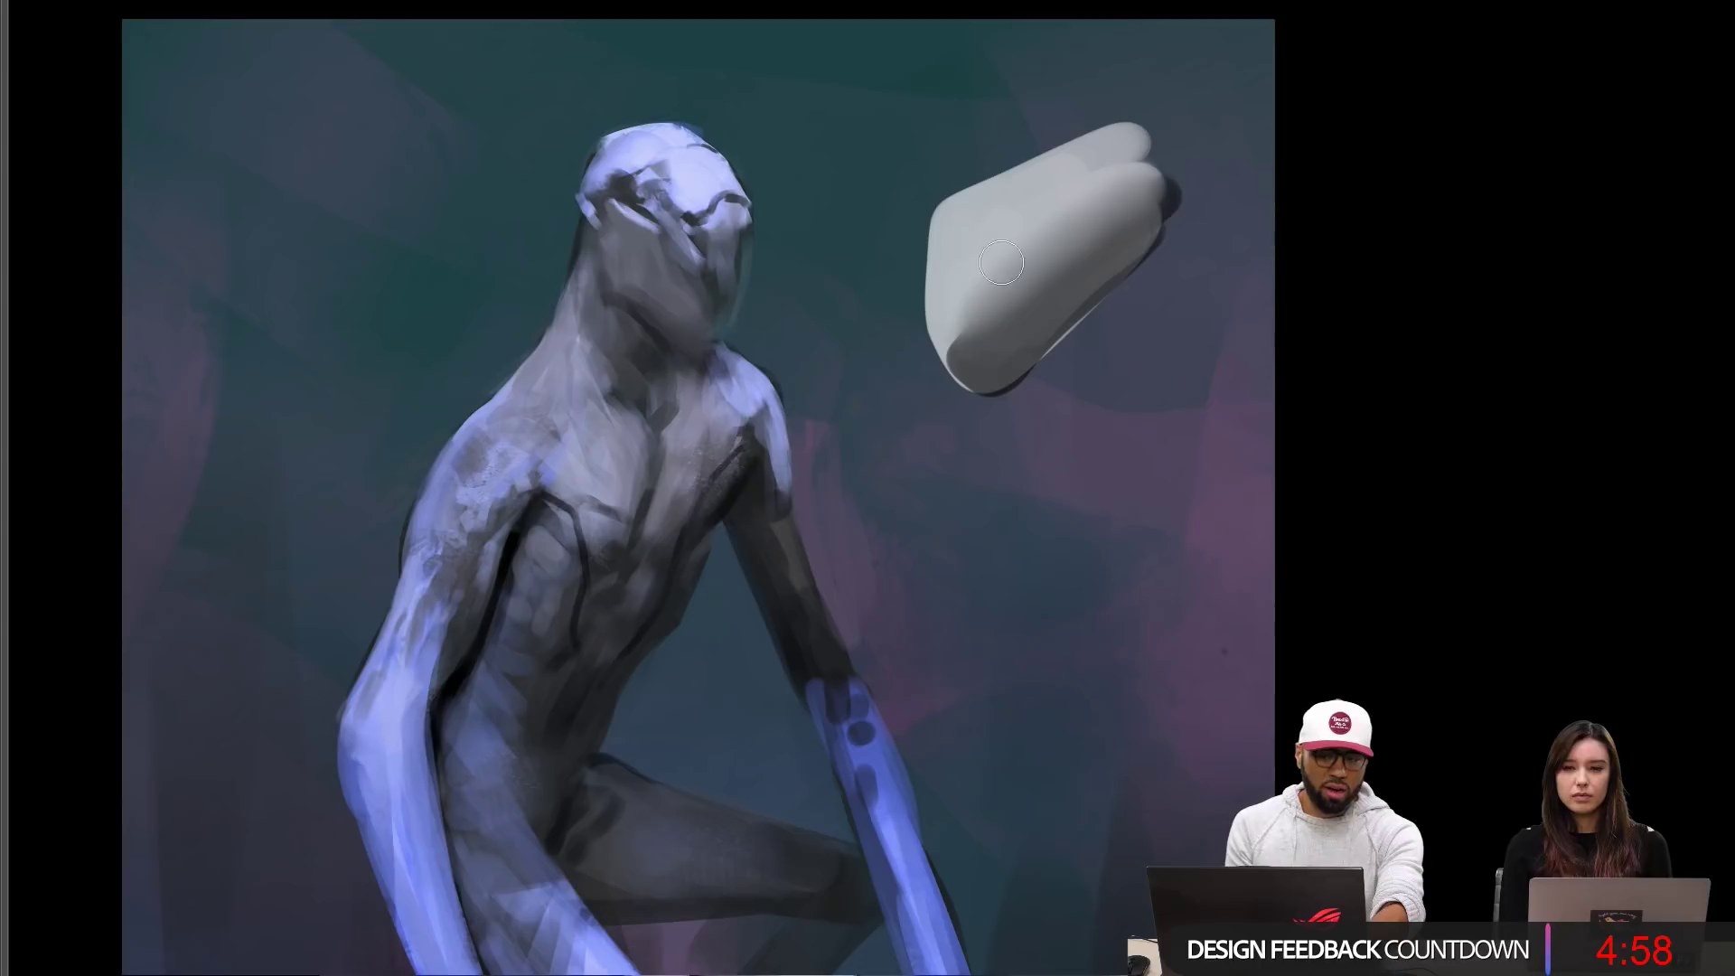
key(bracketleft)
key(bracketleft)
key(bracketleft)
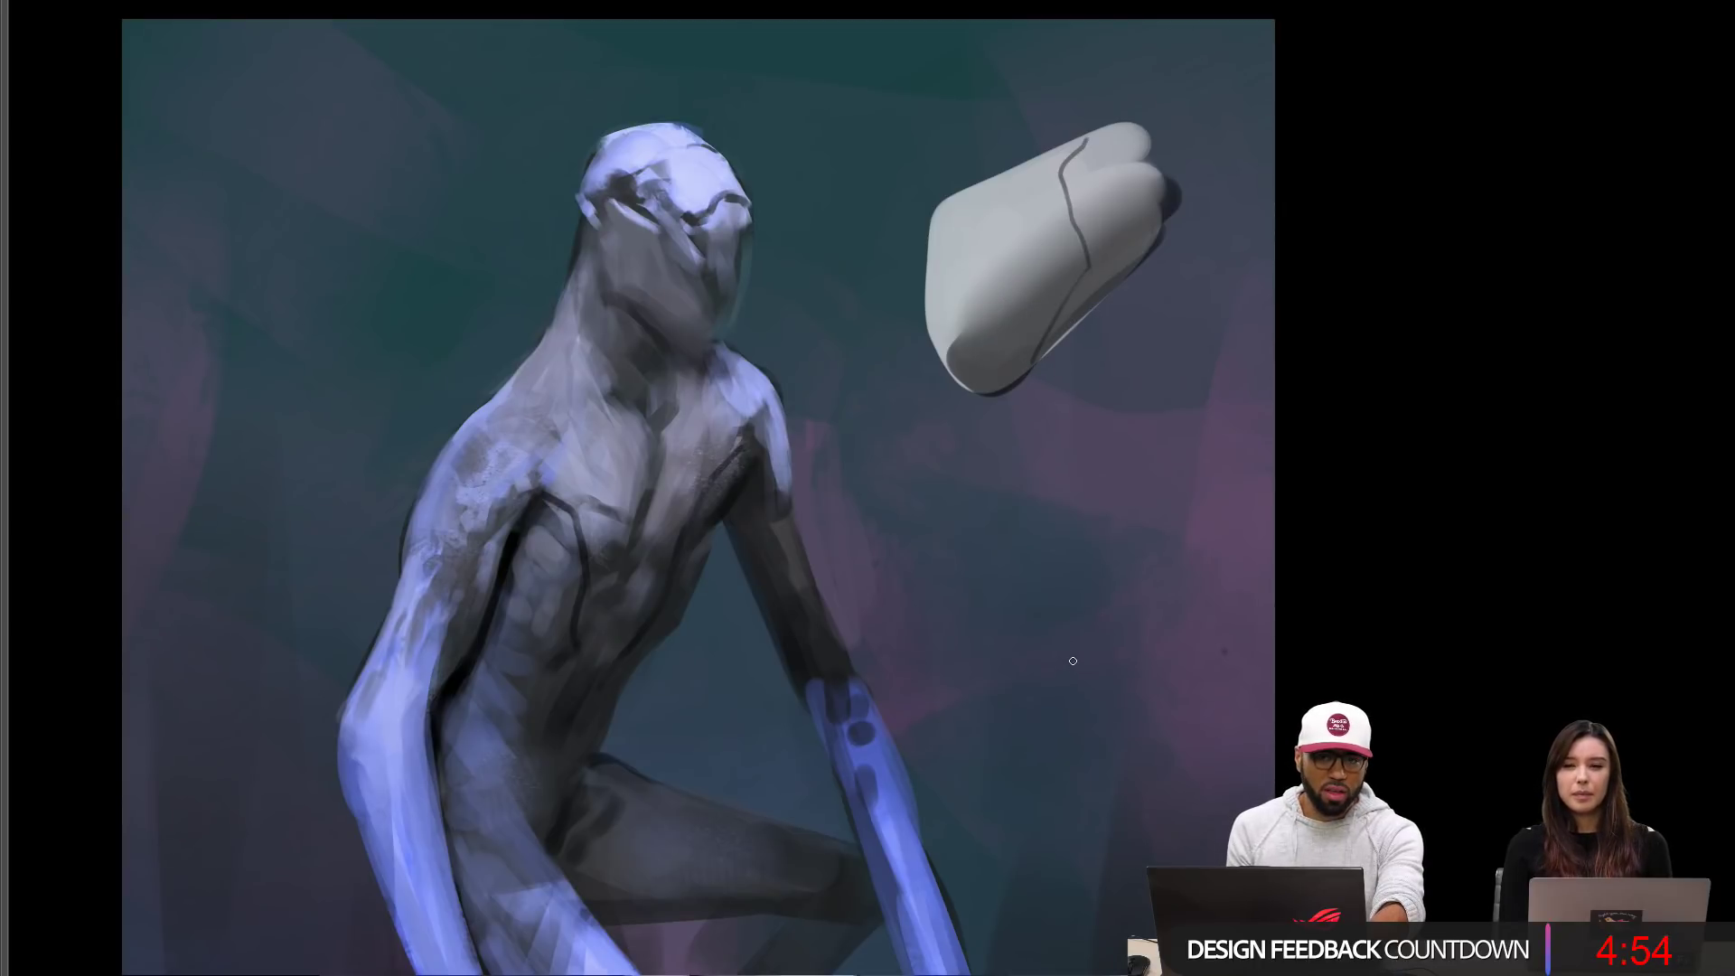
Step: Undo the seam line and dark shading strokes on the grey form
key(ctrl+z)
key(ctrl+z)
key(ctrl+z)
key(ctrl+z)
key(ctrl+z)
key(ctrl+z)
key(ctrl+z)
key(ctrl+z)
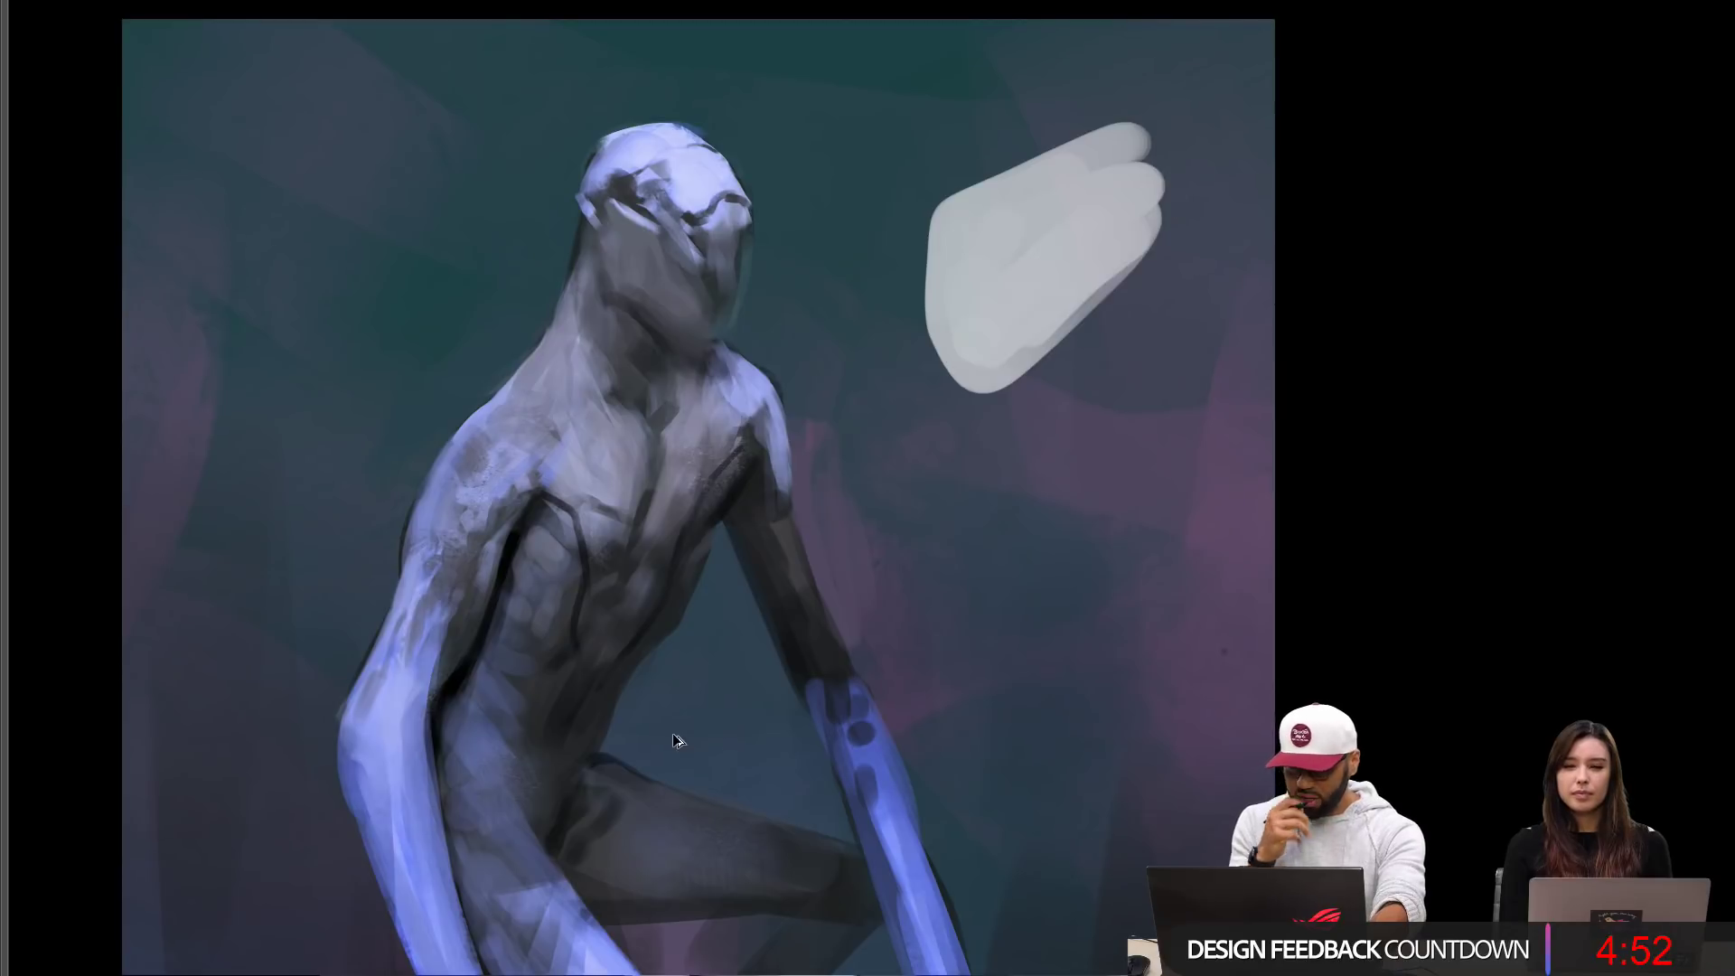
Step: Try a ragged textured brush from the Standard set with a broad black patch on the background, and undo the test marks
right_click(1041, 344)
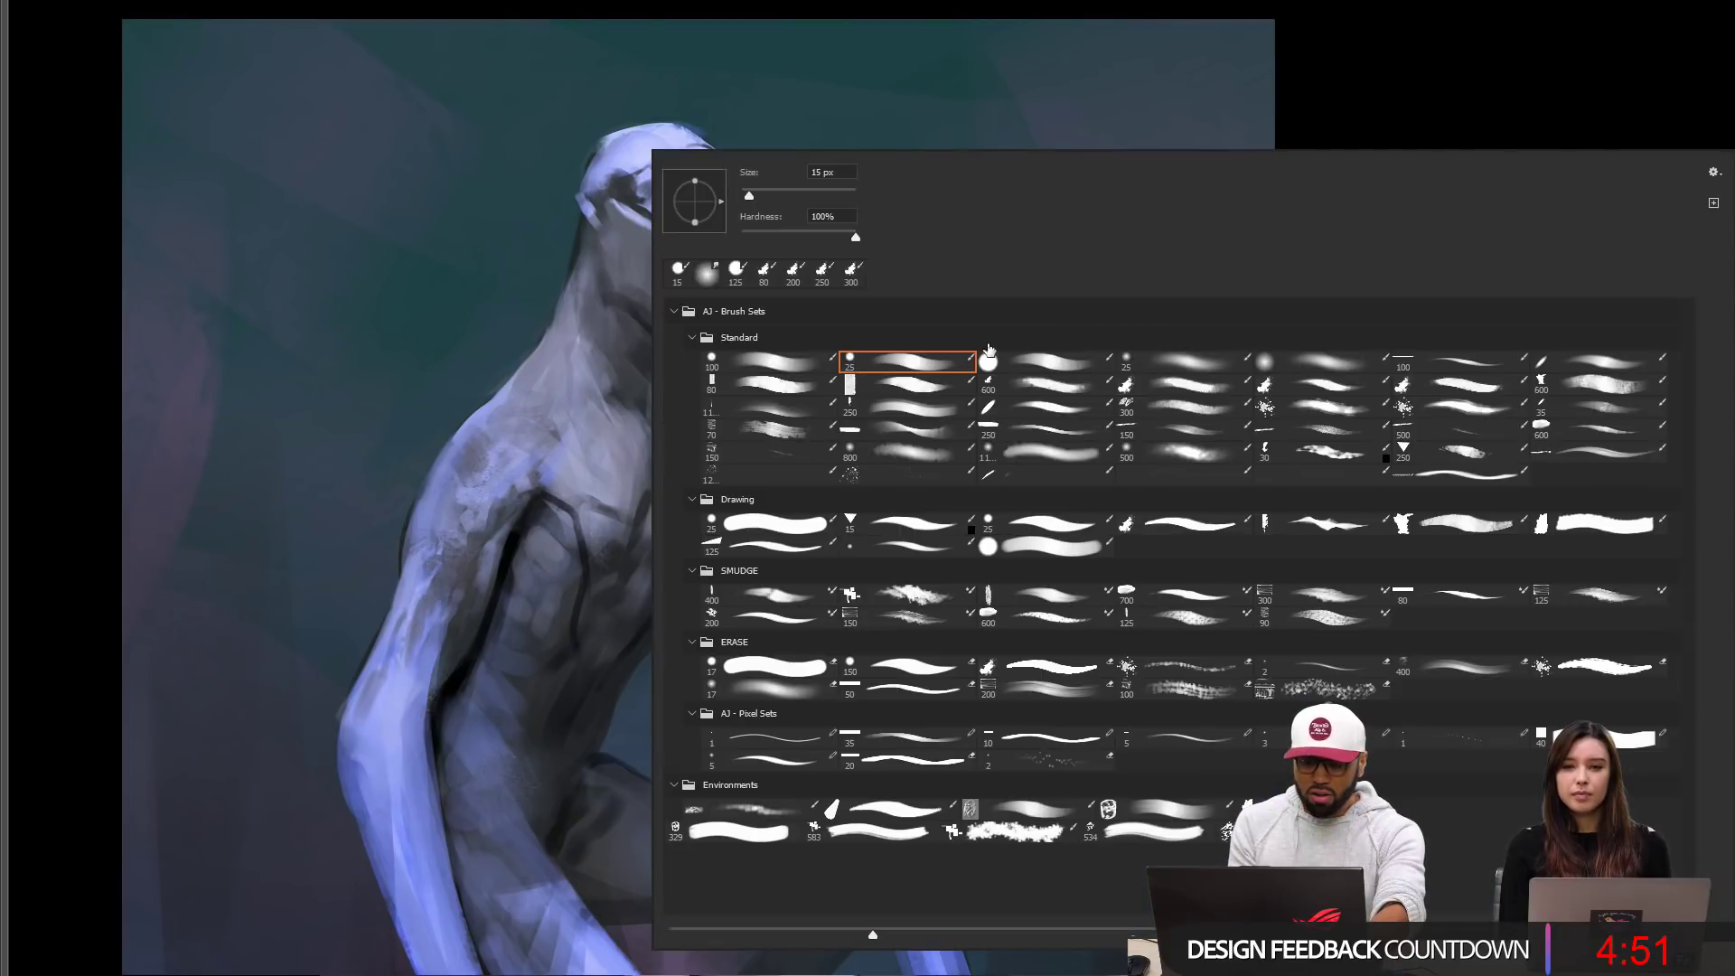
click(1063, 394)
click(1182, 136)
mouse_move(958, 252)
mouse_down()
mouse_move(1028, 220)
mouse_move(1076, 252)
mouse_up()
key(ctrl+z)
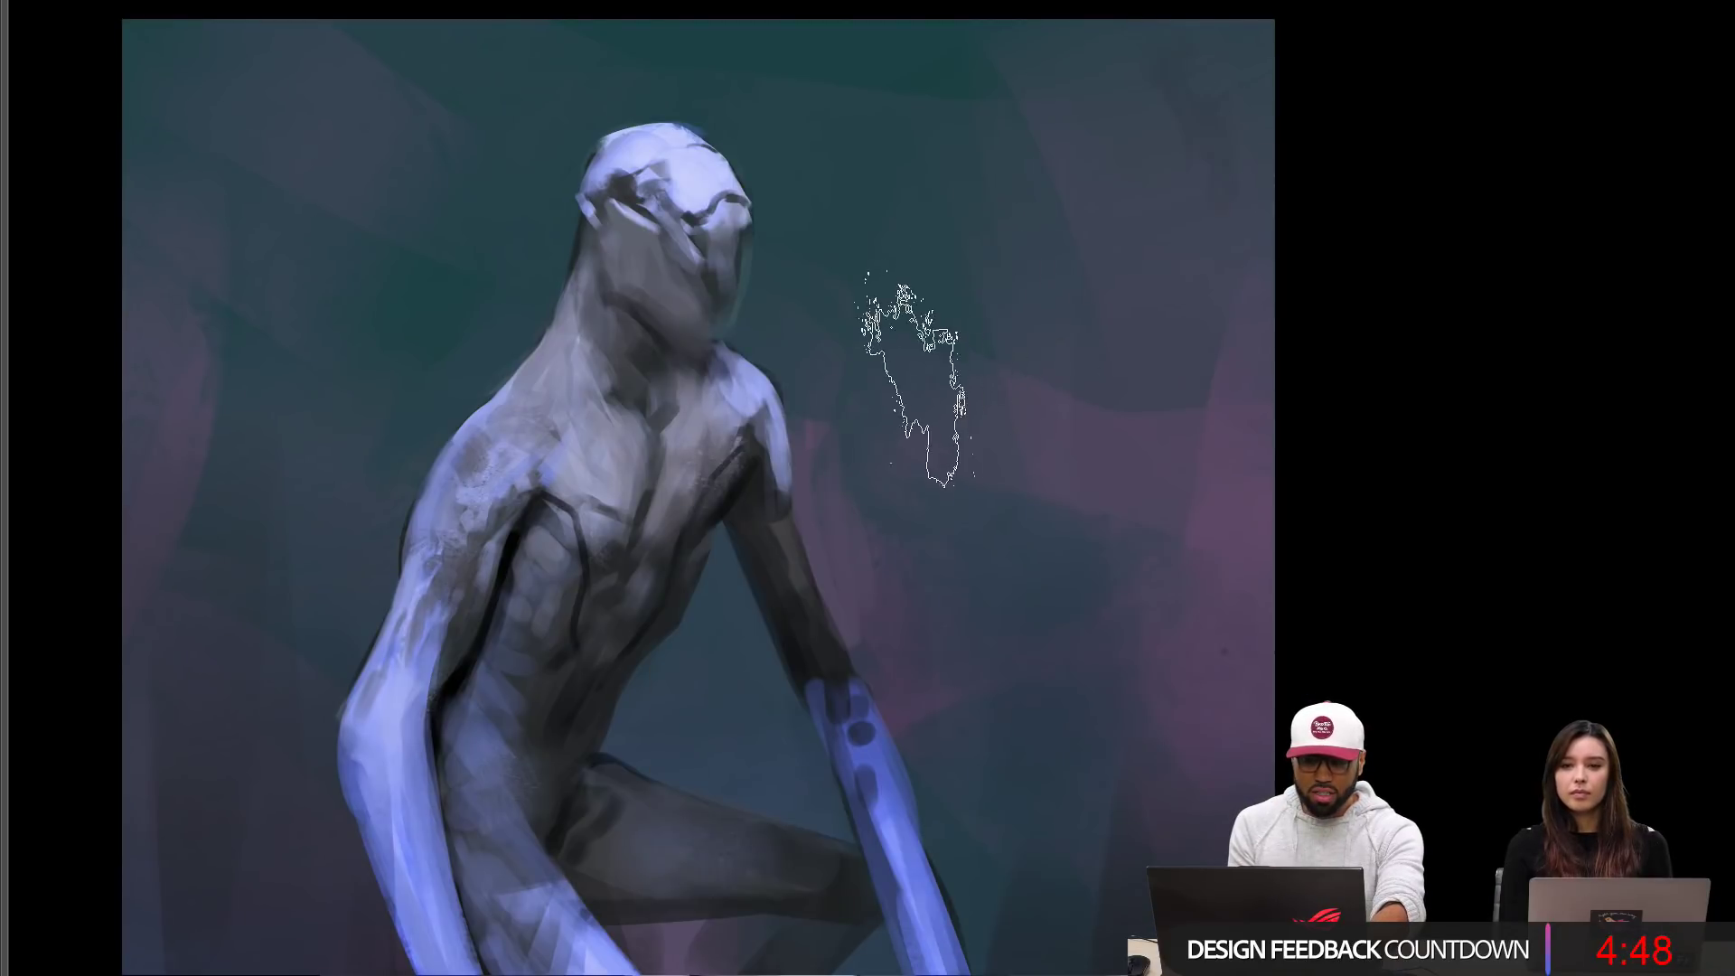
mouse_move(914, 380)
mouse_down()
mouse_move(1167, 224)
mouse_move(964, 358)
mouse_move(1159, 244)
mouse_move(1146, 181)
mouse_move(957, 244)
mouse_move(1203, 235)
mouse_up()
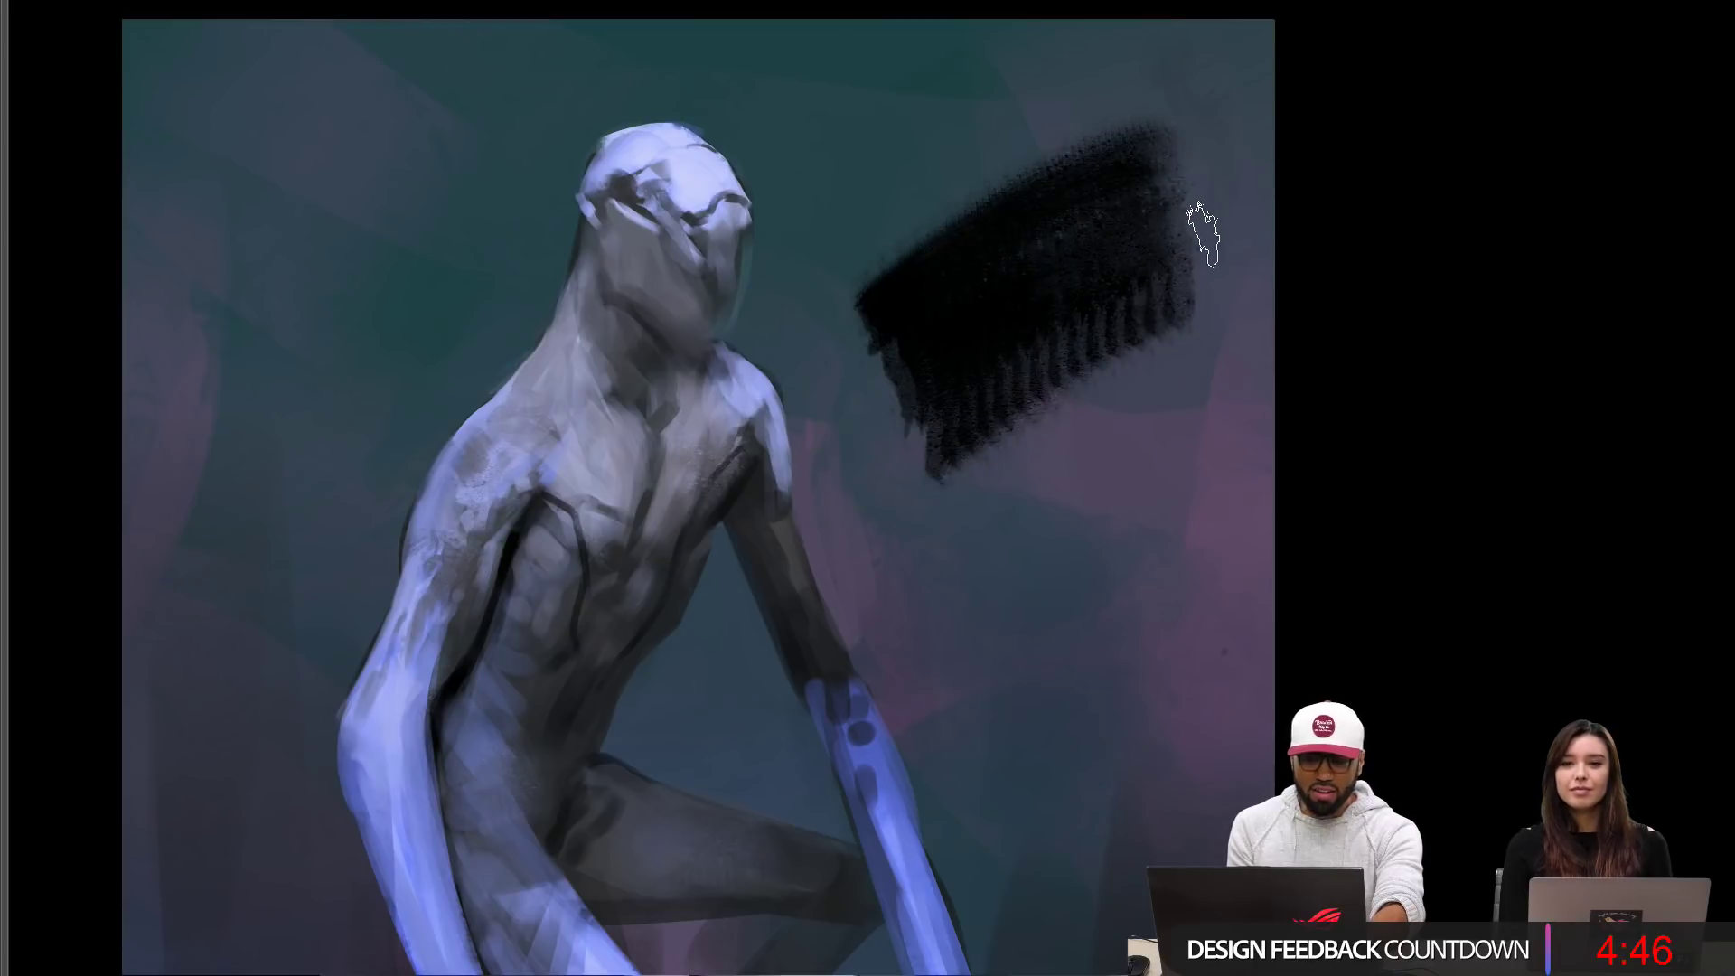
key(ctrl+alt+z)
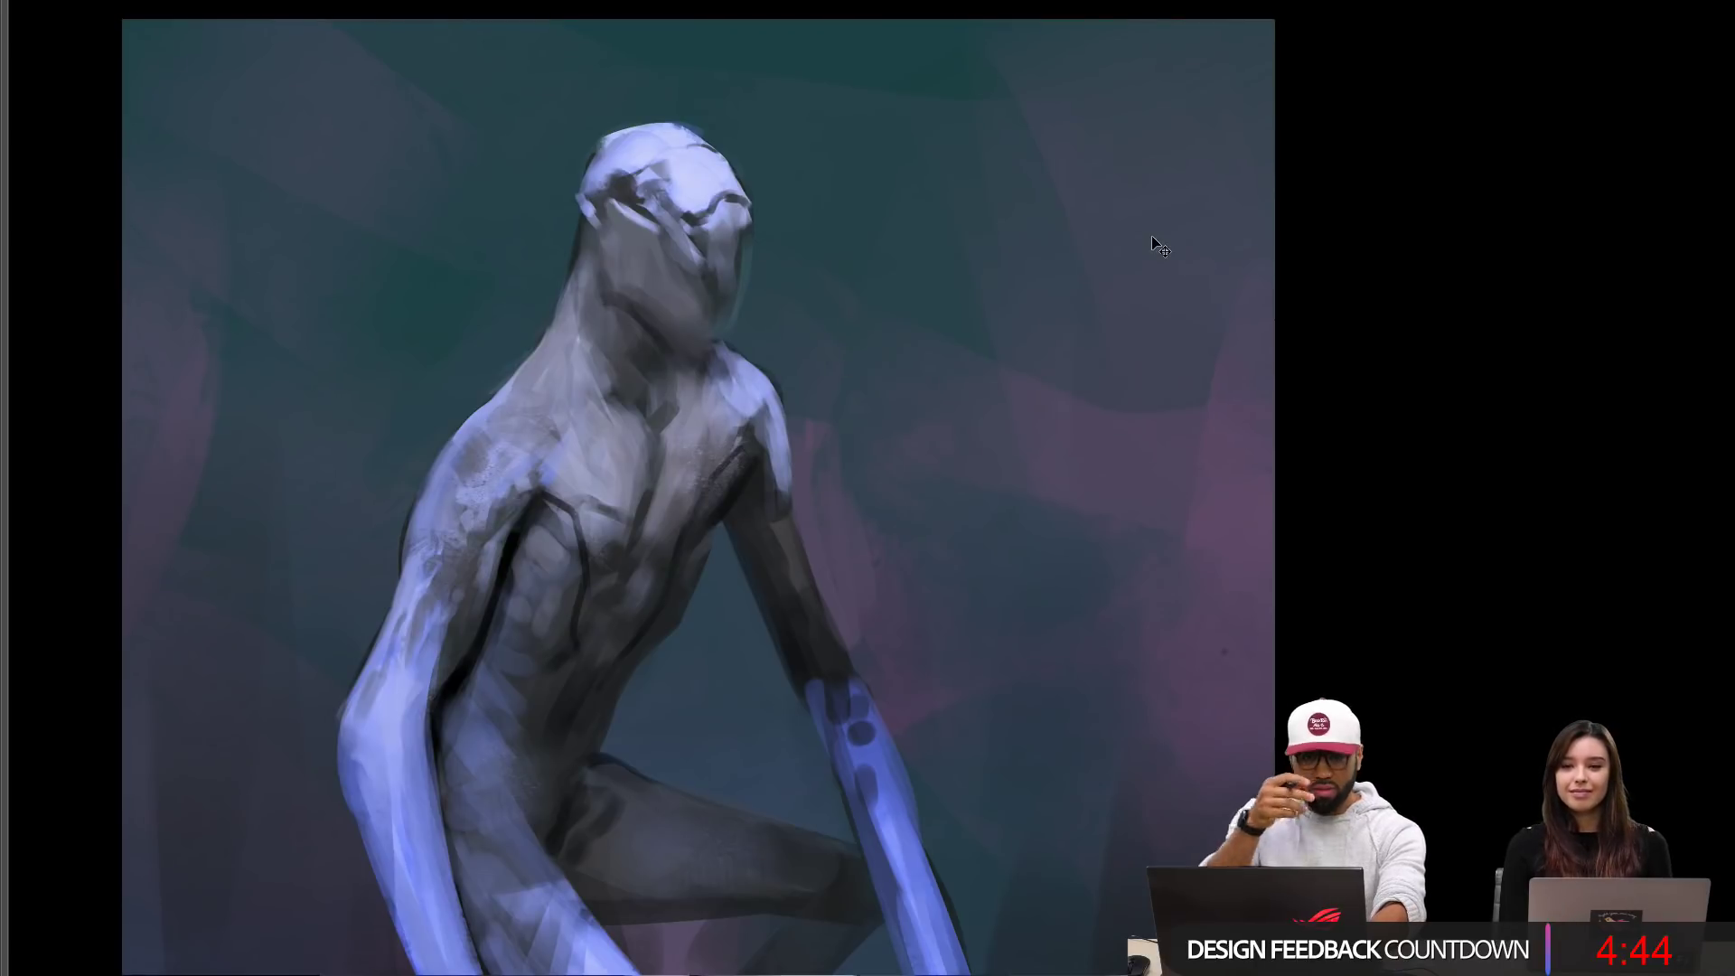
key(ctrl+z)
Step: Add dark textured strokes where the far shoulder meets the neck in the mirrored view, flip the painting back and sample a chest grey
drag(892, 334, 882, 214)
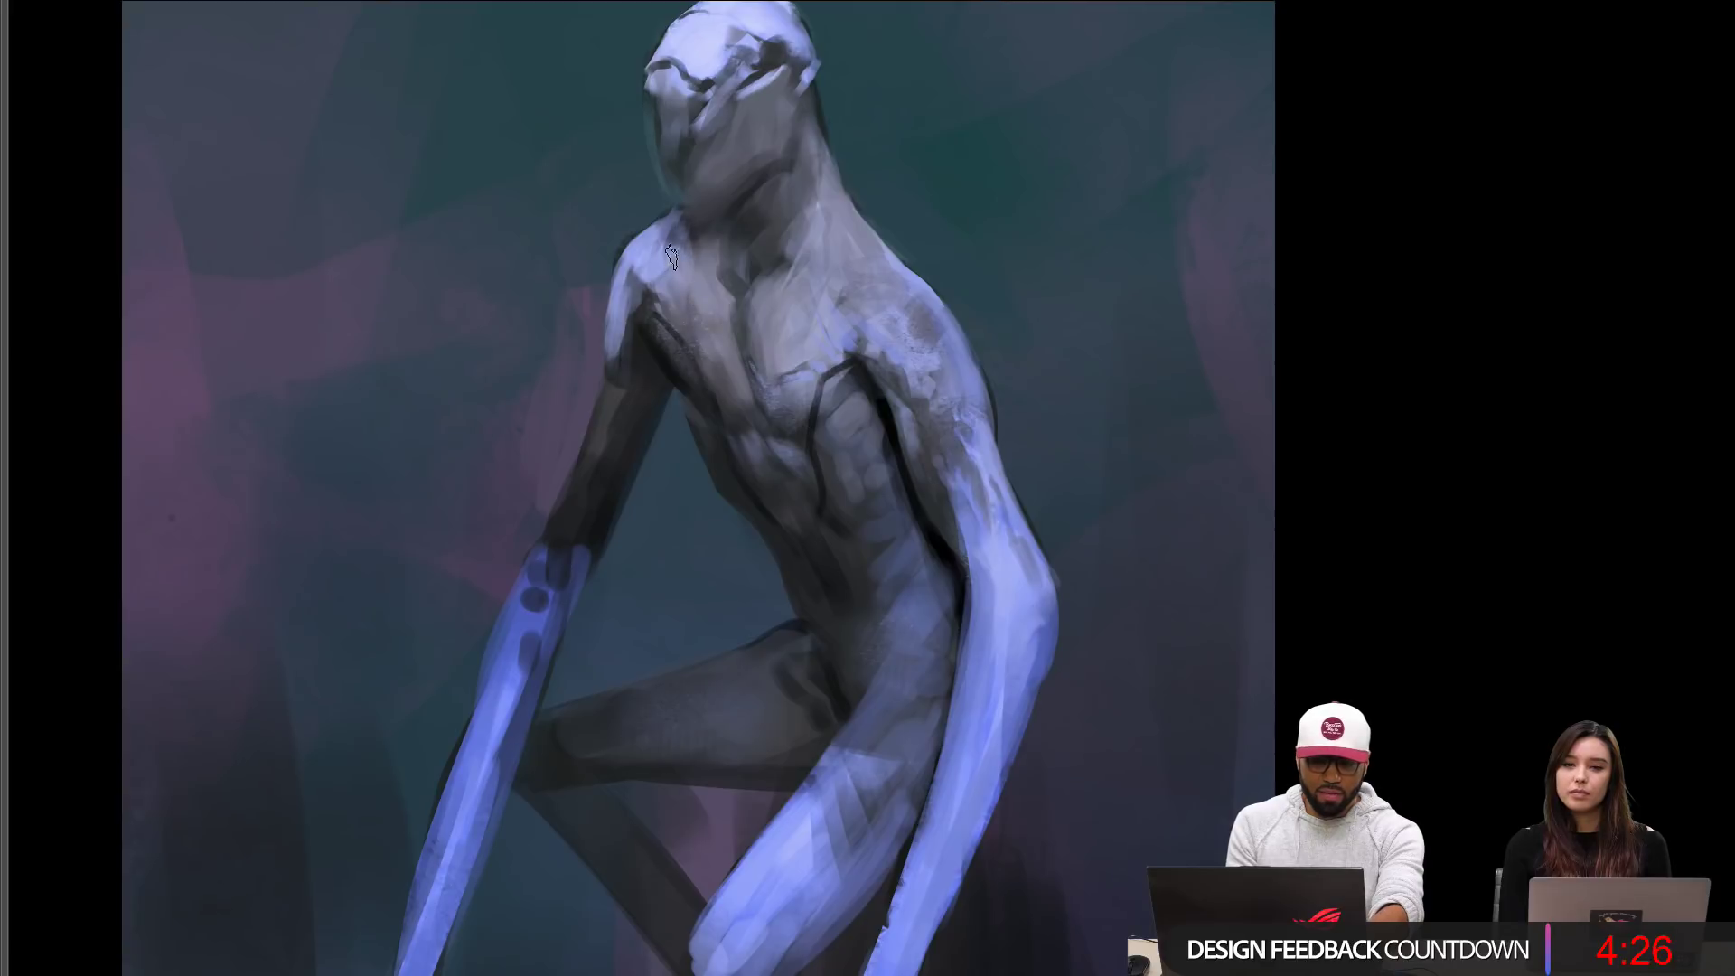
key(ctrl+shift+h)
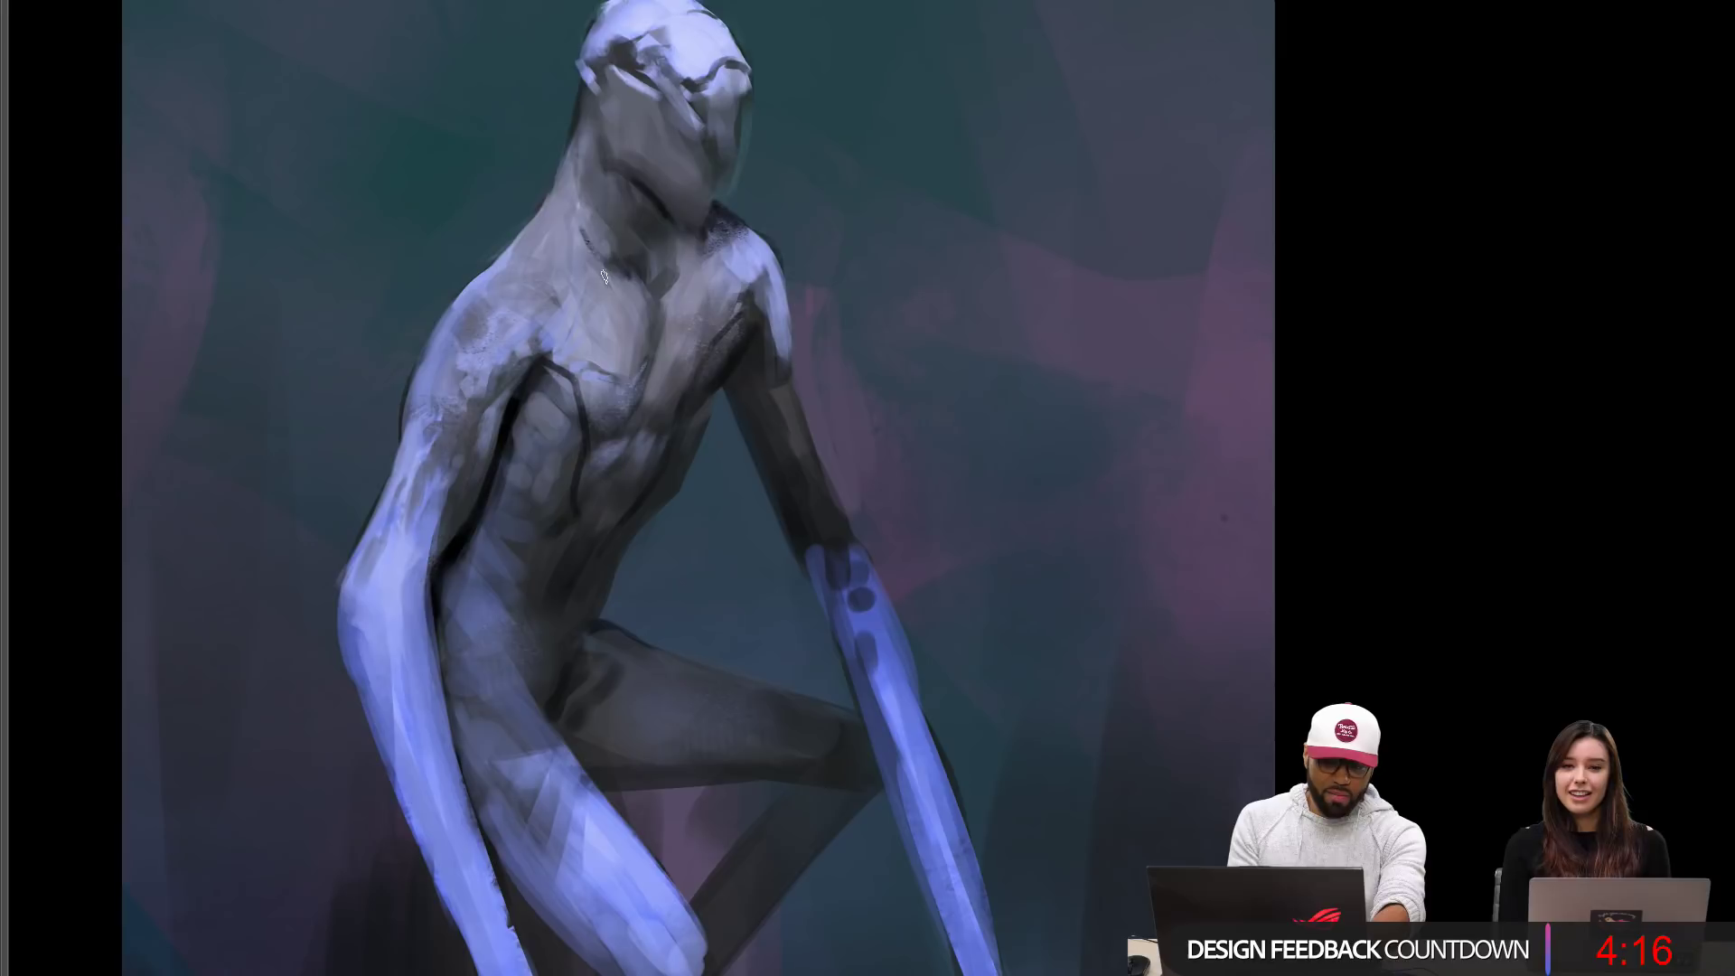
alt+click(625, 305)
Step: Duplicate the Group 1 layer and shift the copy's hue by +142 to turn the blue scheme red
key(f)
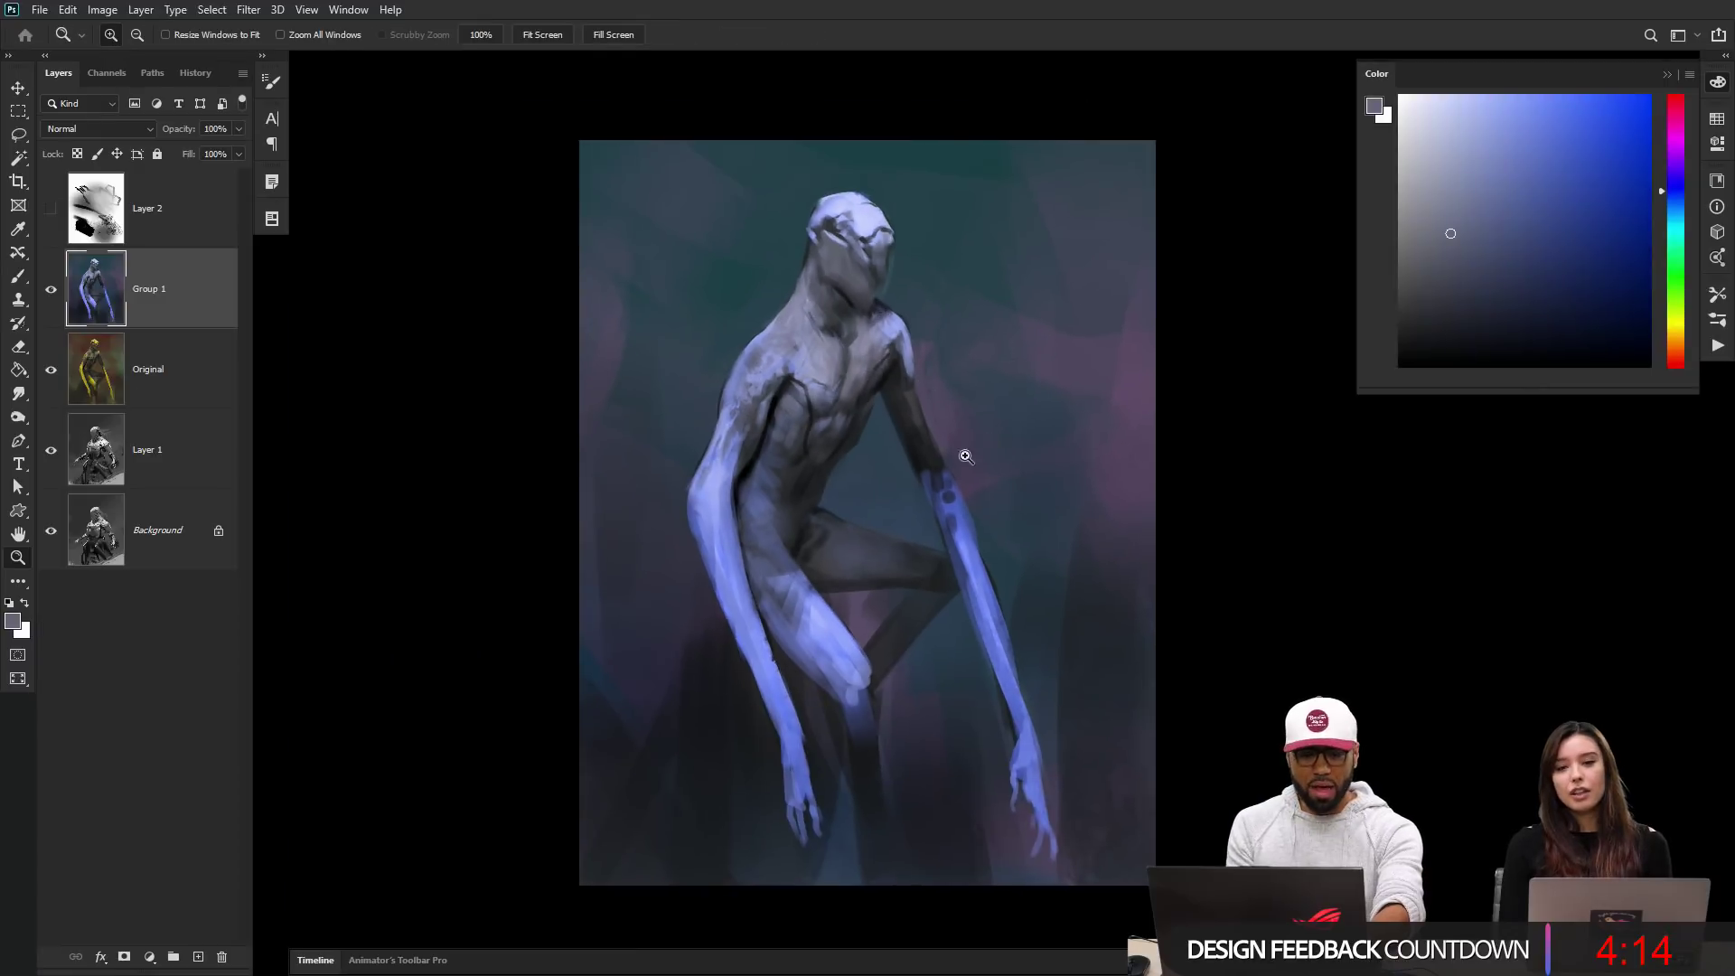
key(ctrl+j)
key(ctrl+u)
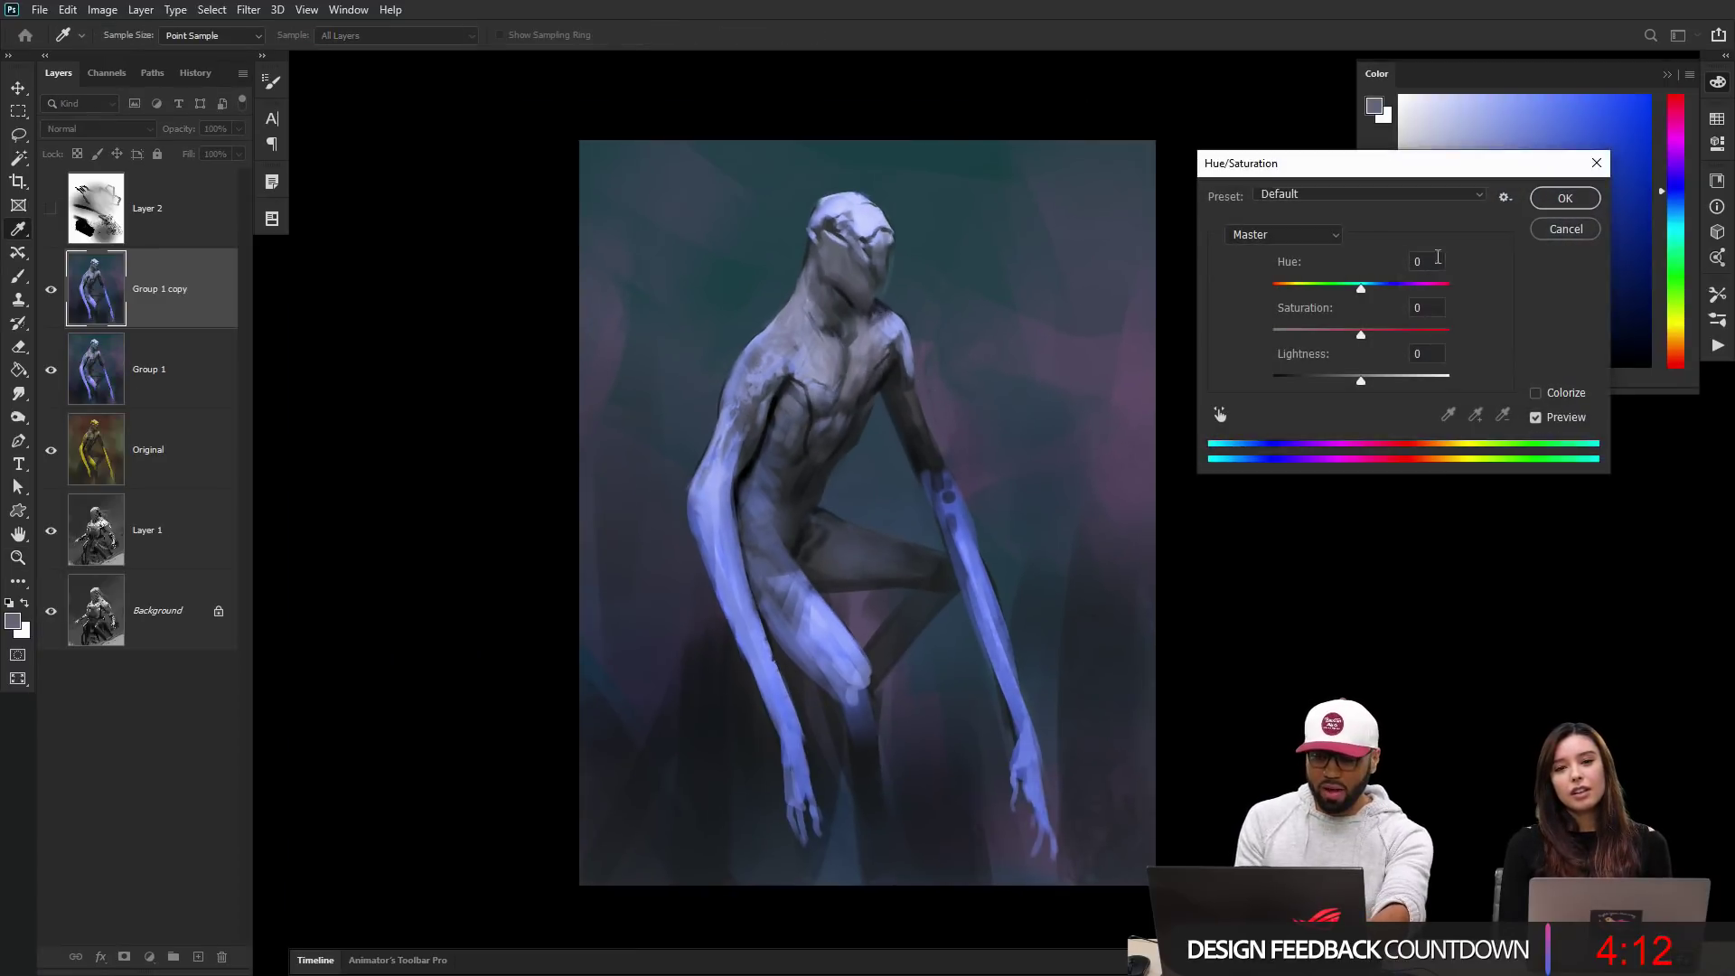
drag(1361, 288, 1437, 289)
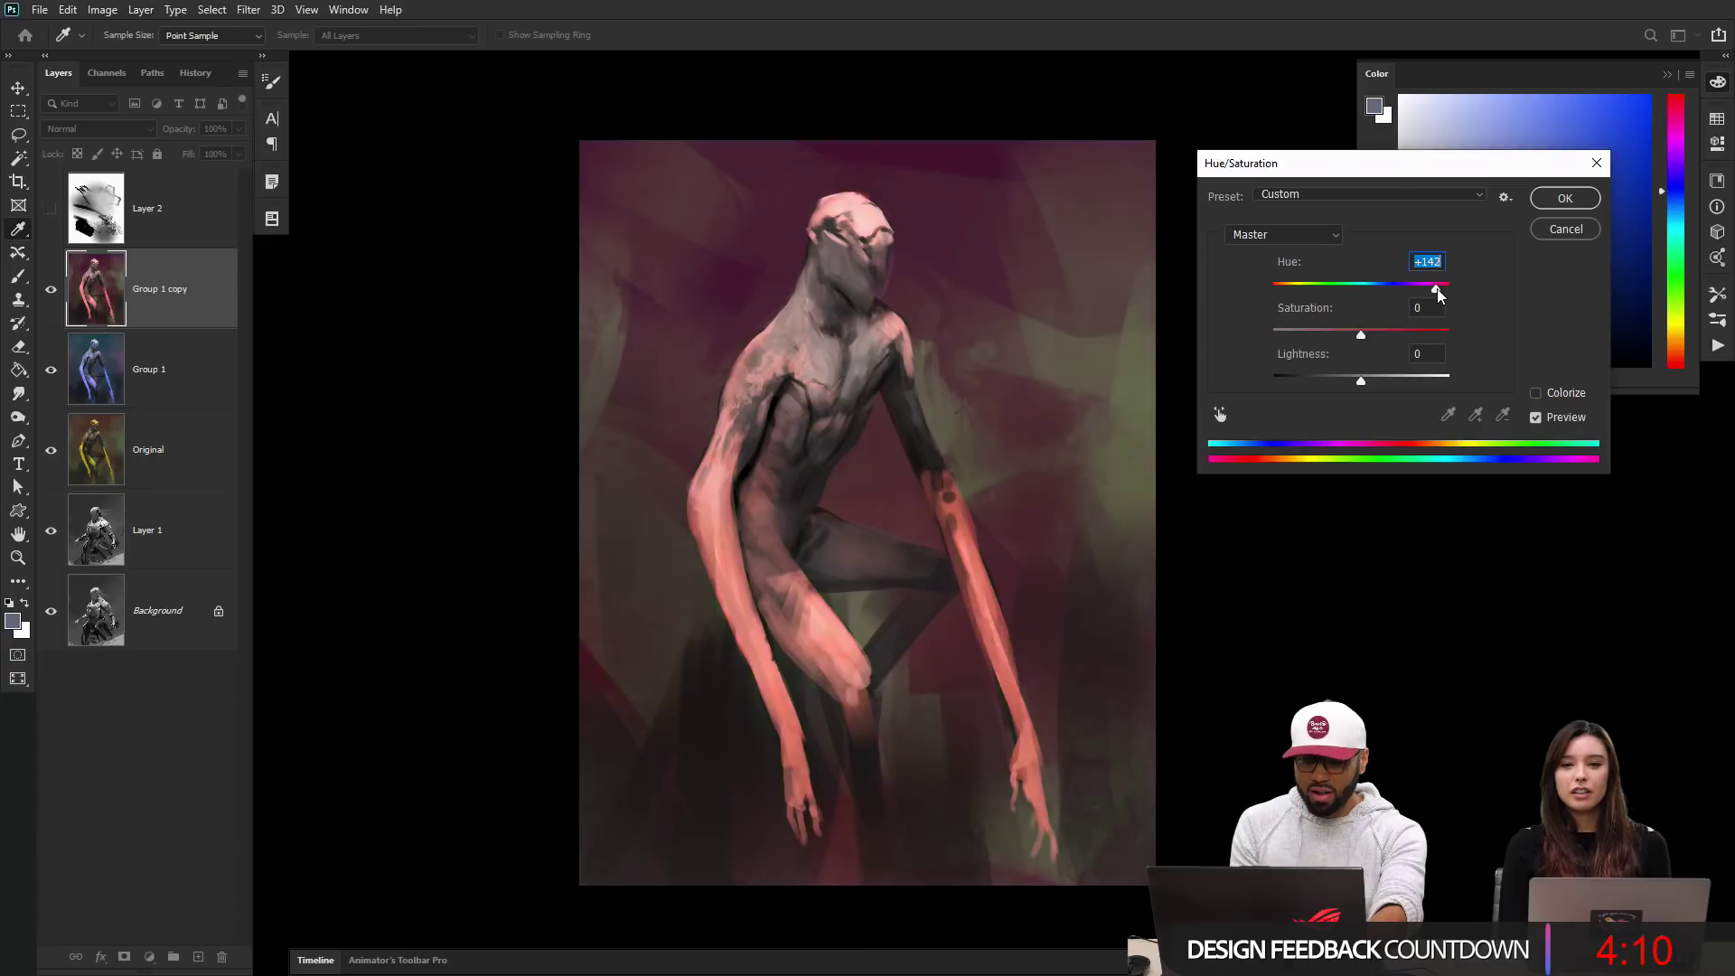
click(1563, 198)
Step: Set the blend mode of the Group 1 copy layer to Color
key(z)
click(99, 128)
click(87, 553)
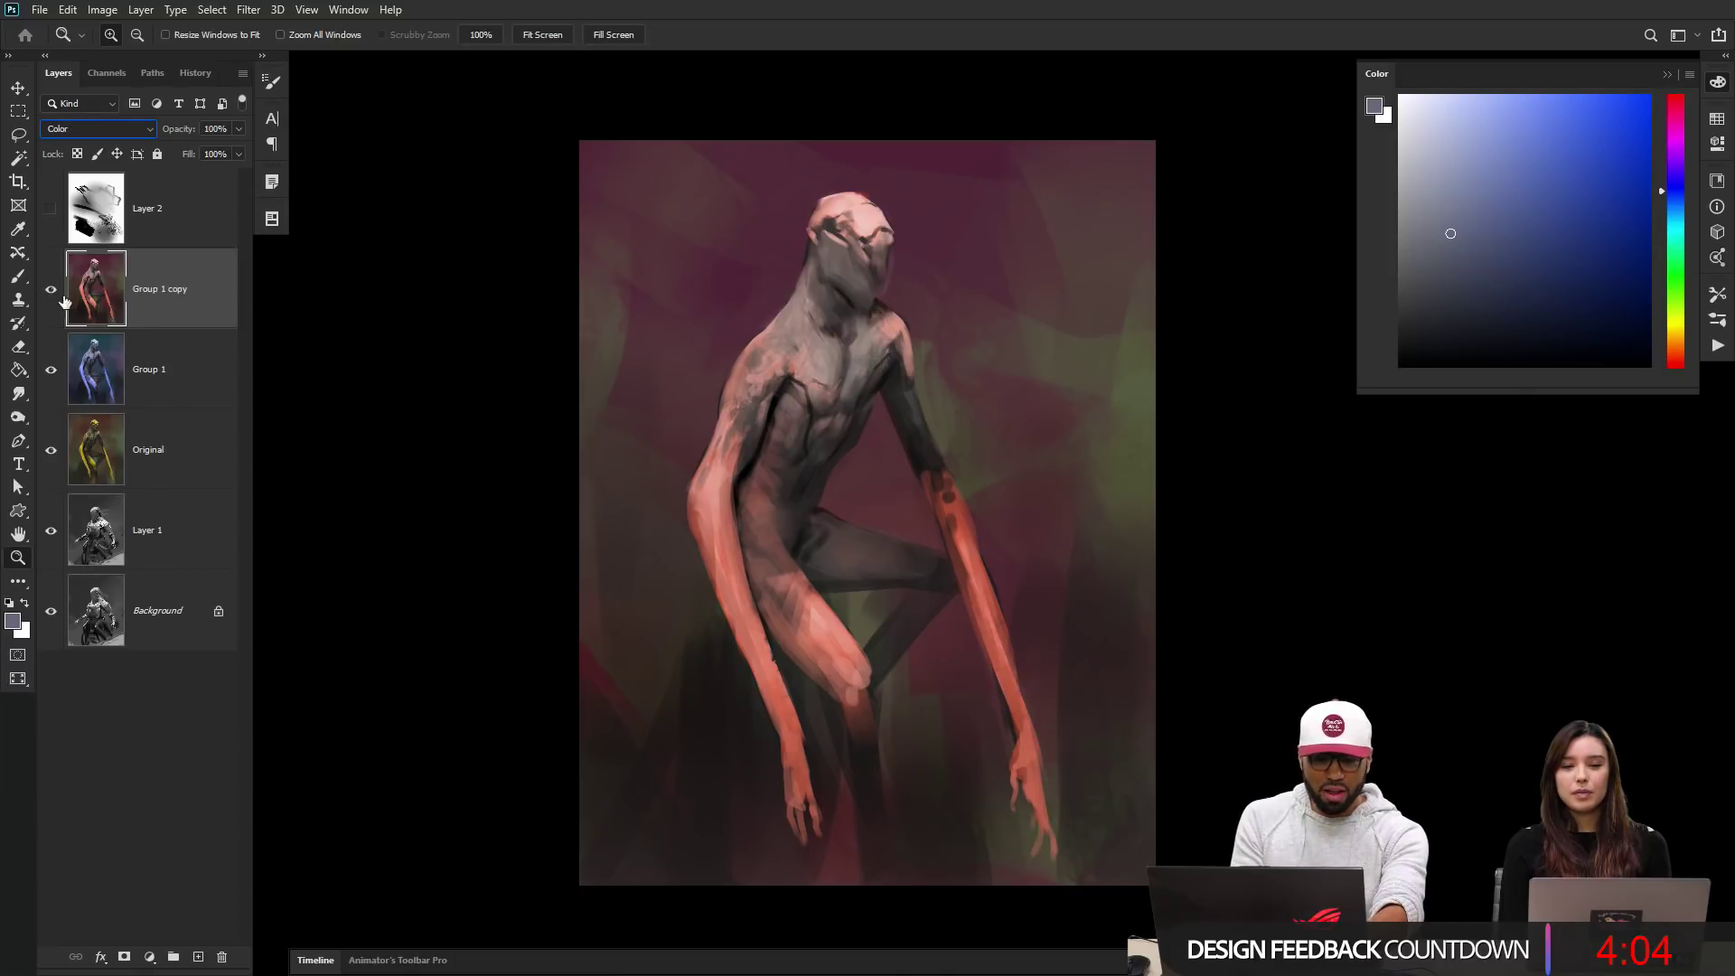
Step: Switch to the Brush in an enlarged full-screen view of the creature and show the Color panel
click(953, 345)
scroll(925, 376, down, 5)
key(b)
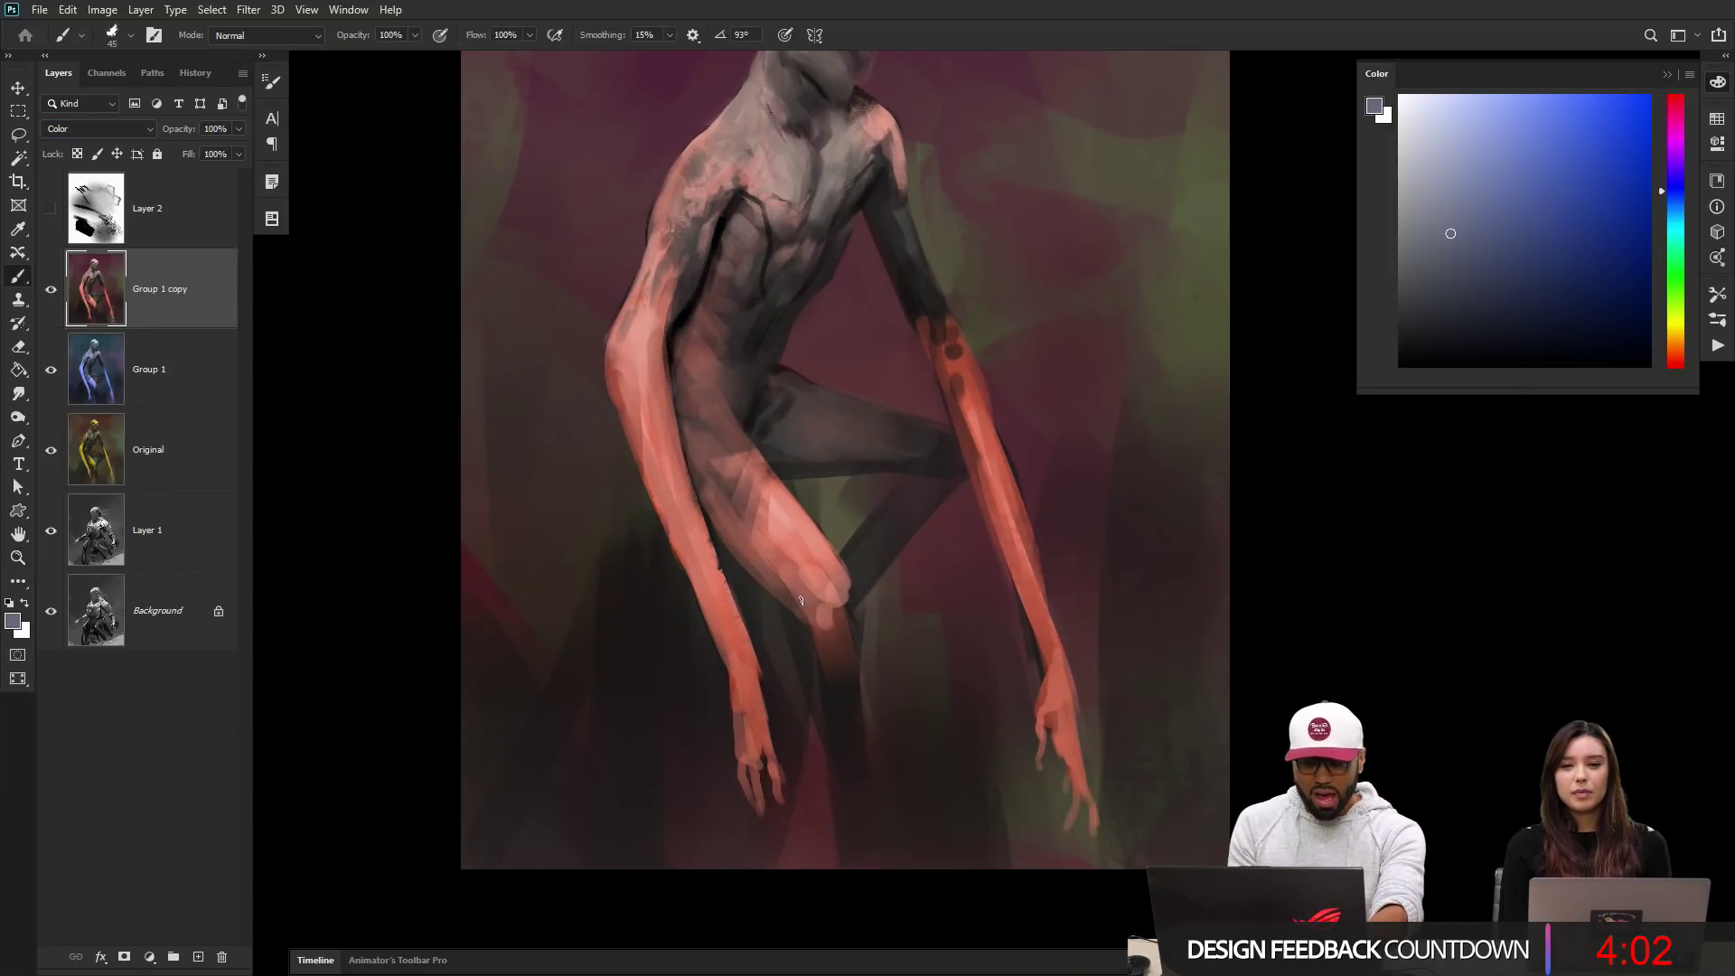
key(f)
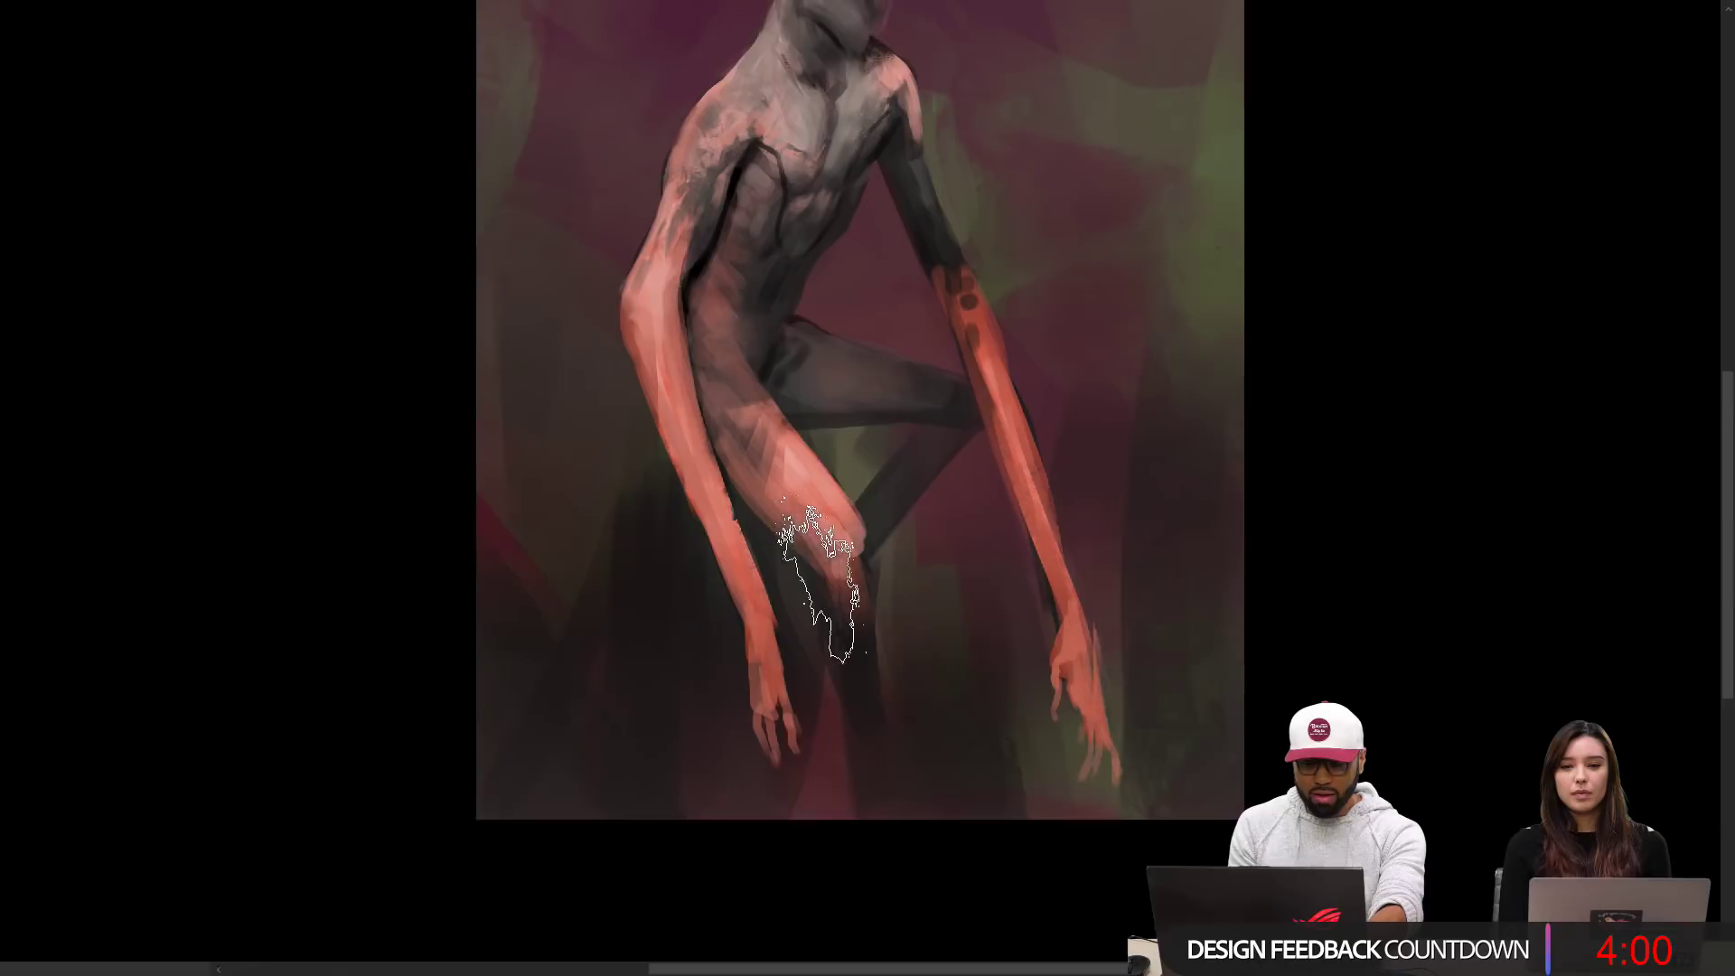
key(f)
key(z)
key(f)
click(821, 587)
scroll(849, 551, up, 3)
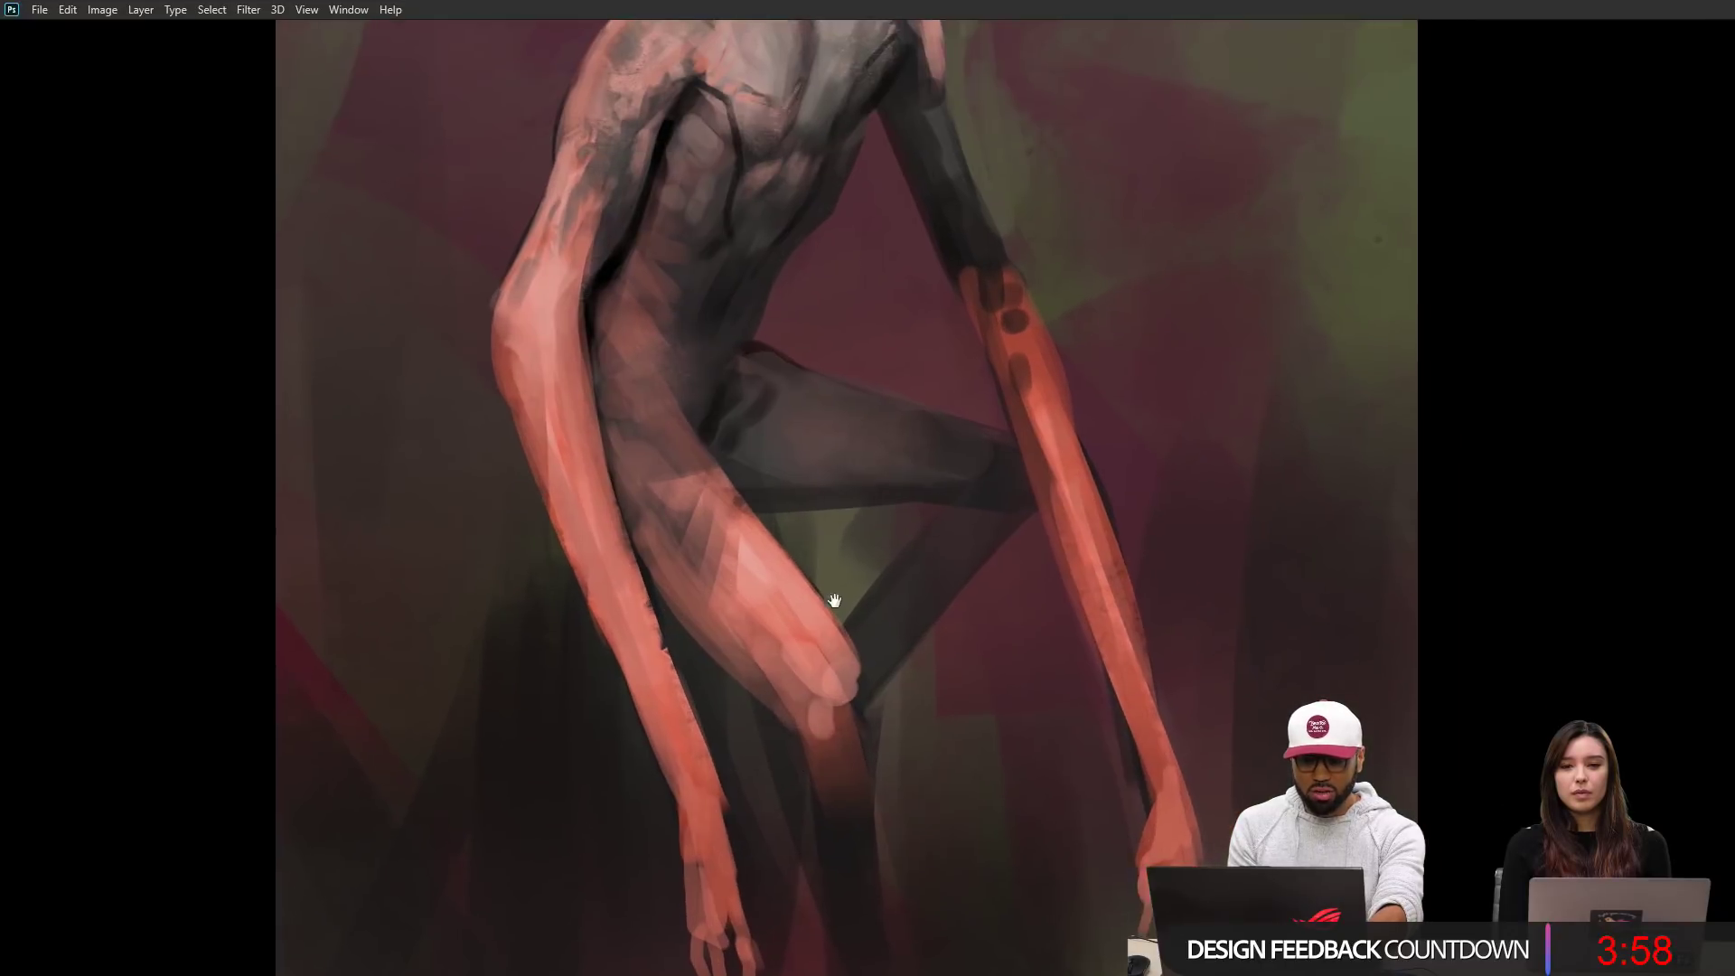
key(b)
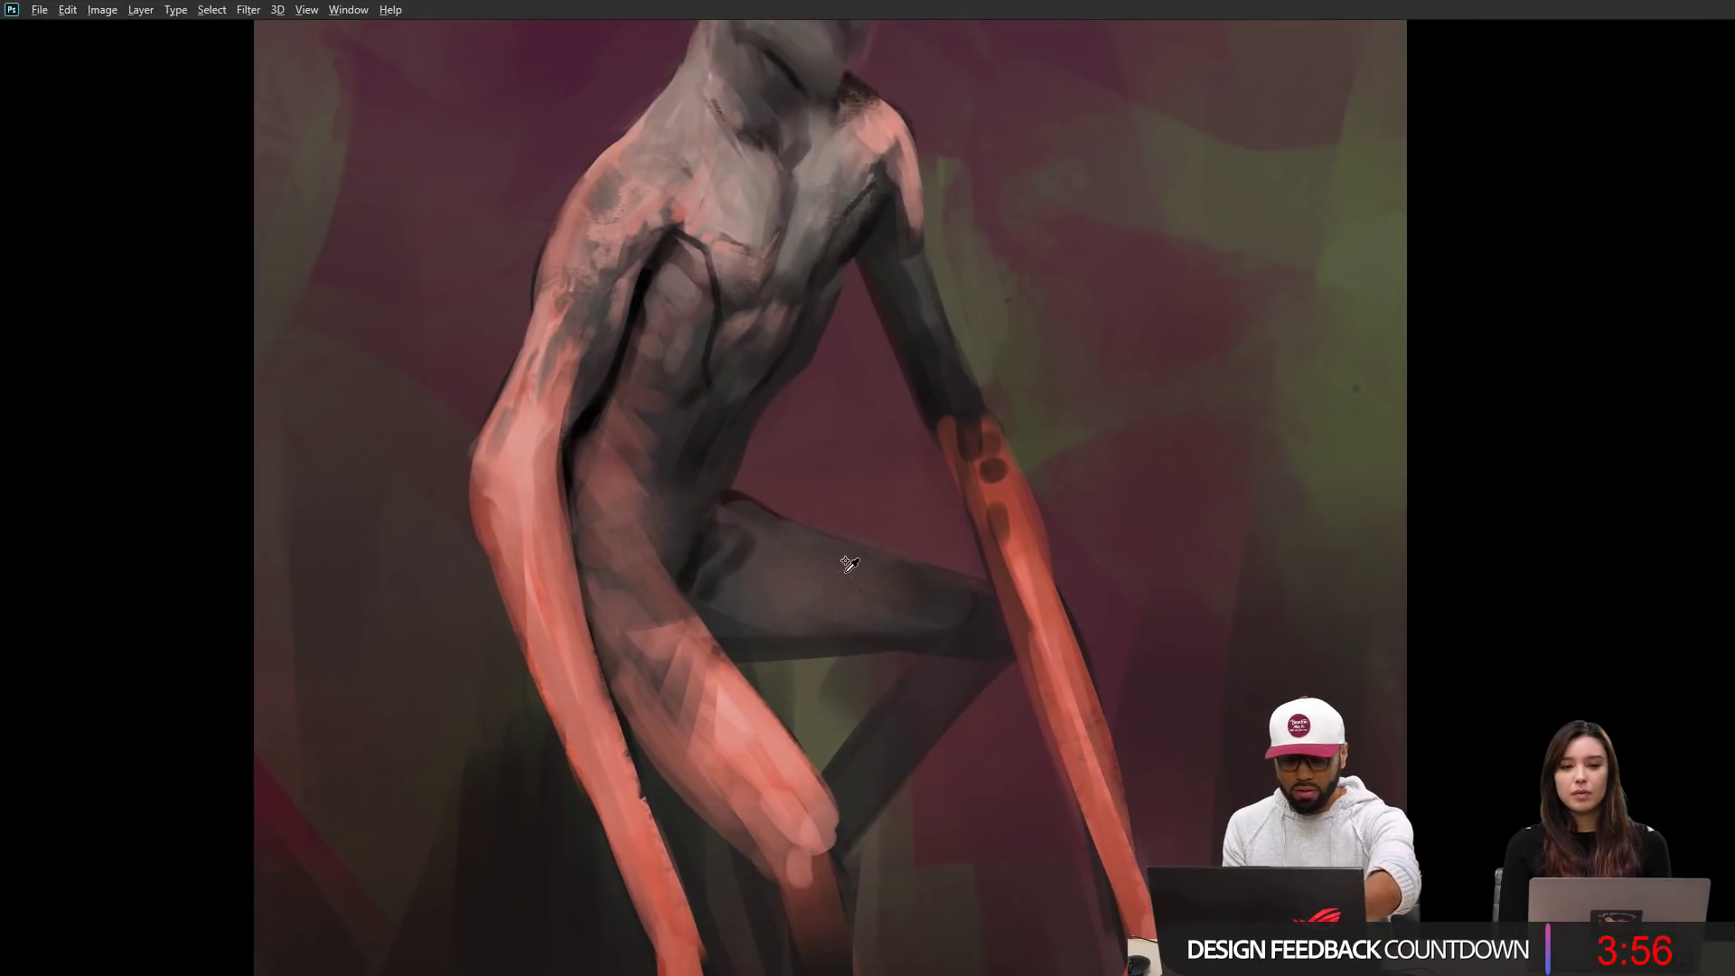
drag(755, 620, 763, 525)
key(F6)
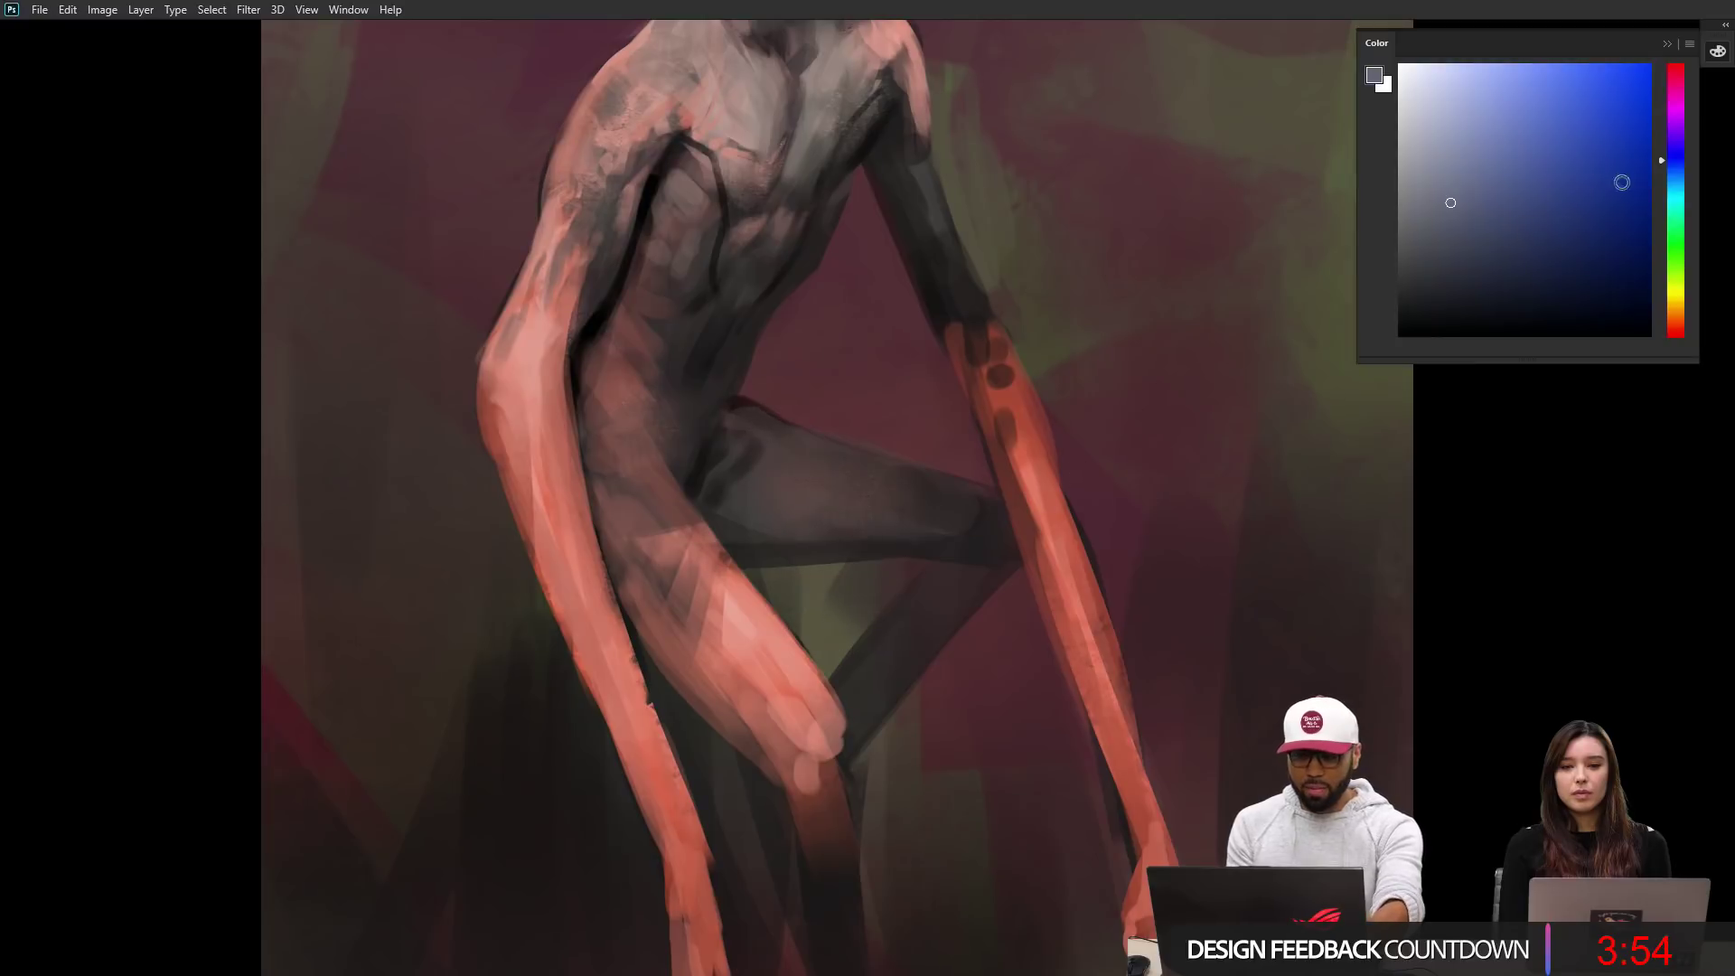
Step: Pick a saturated crimson and tint the near forearm and hand, the far forearm and the front knee
drag(1676, 182, 1676, 319)
click(1644, 73)
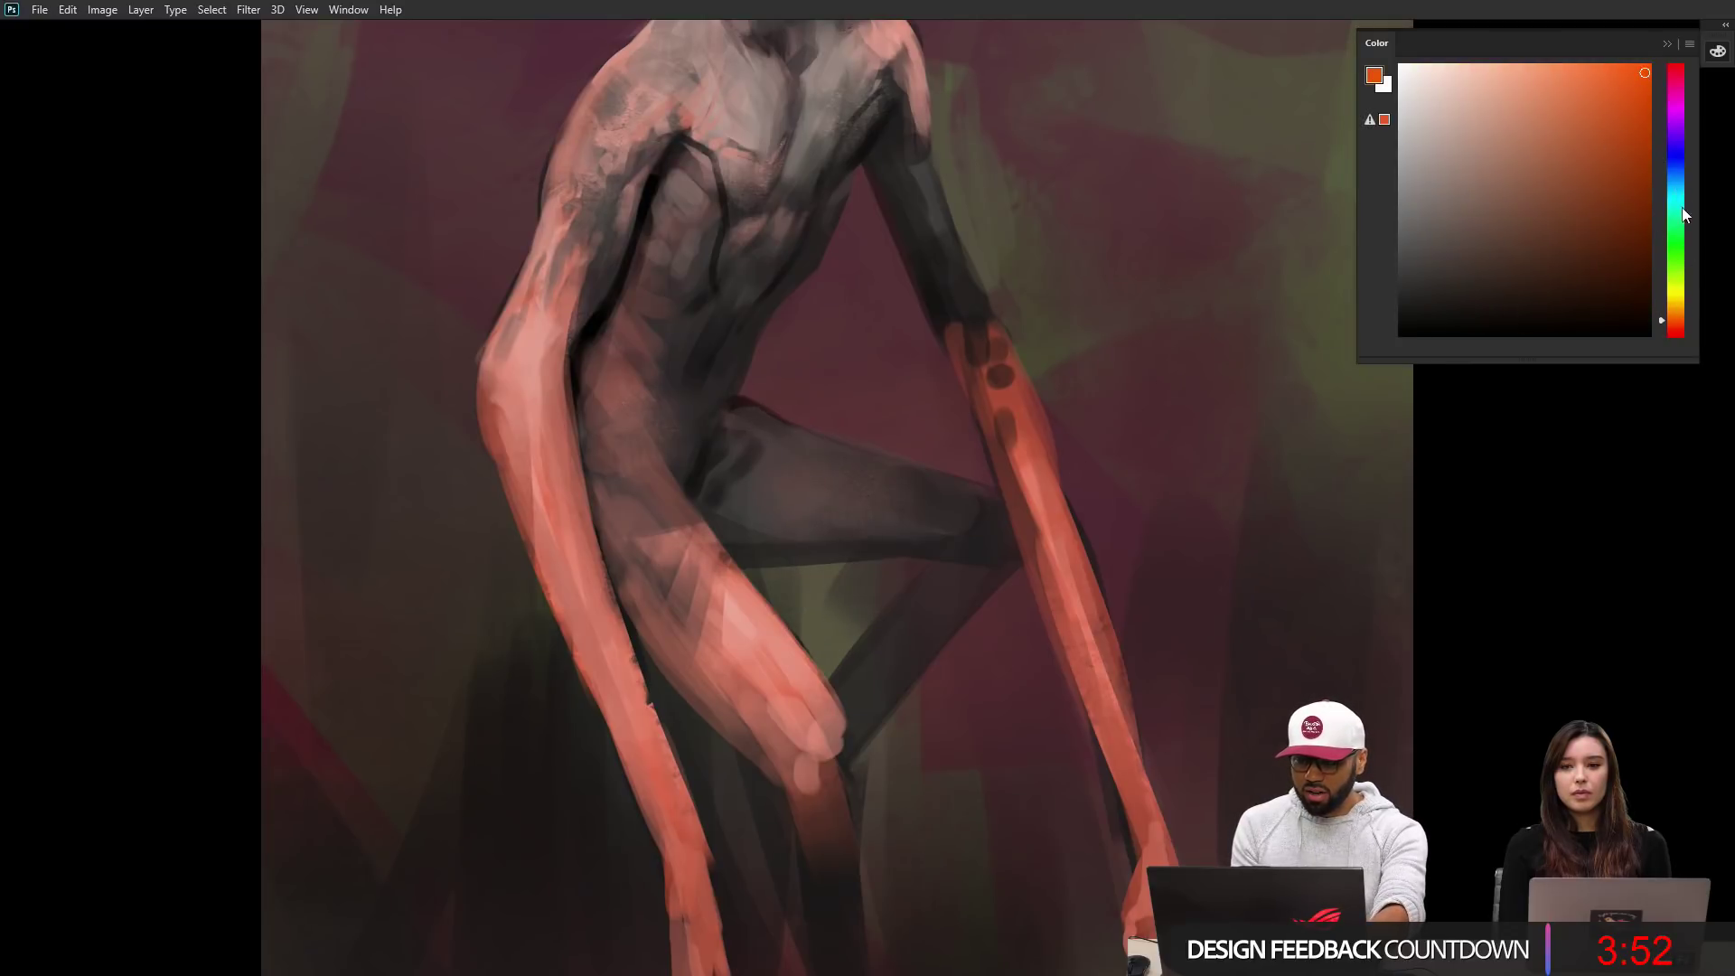
drag(1684, 215, 1676, 62)
scroll(921, 507, down, 6)
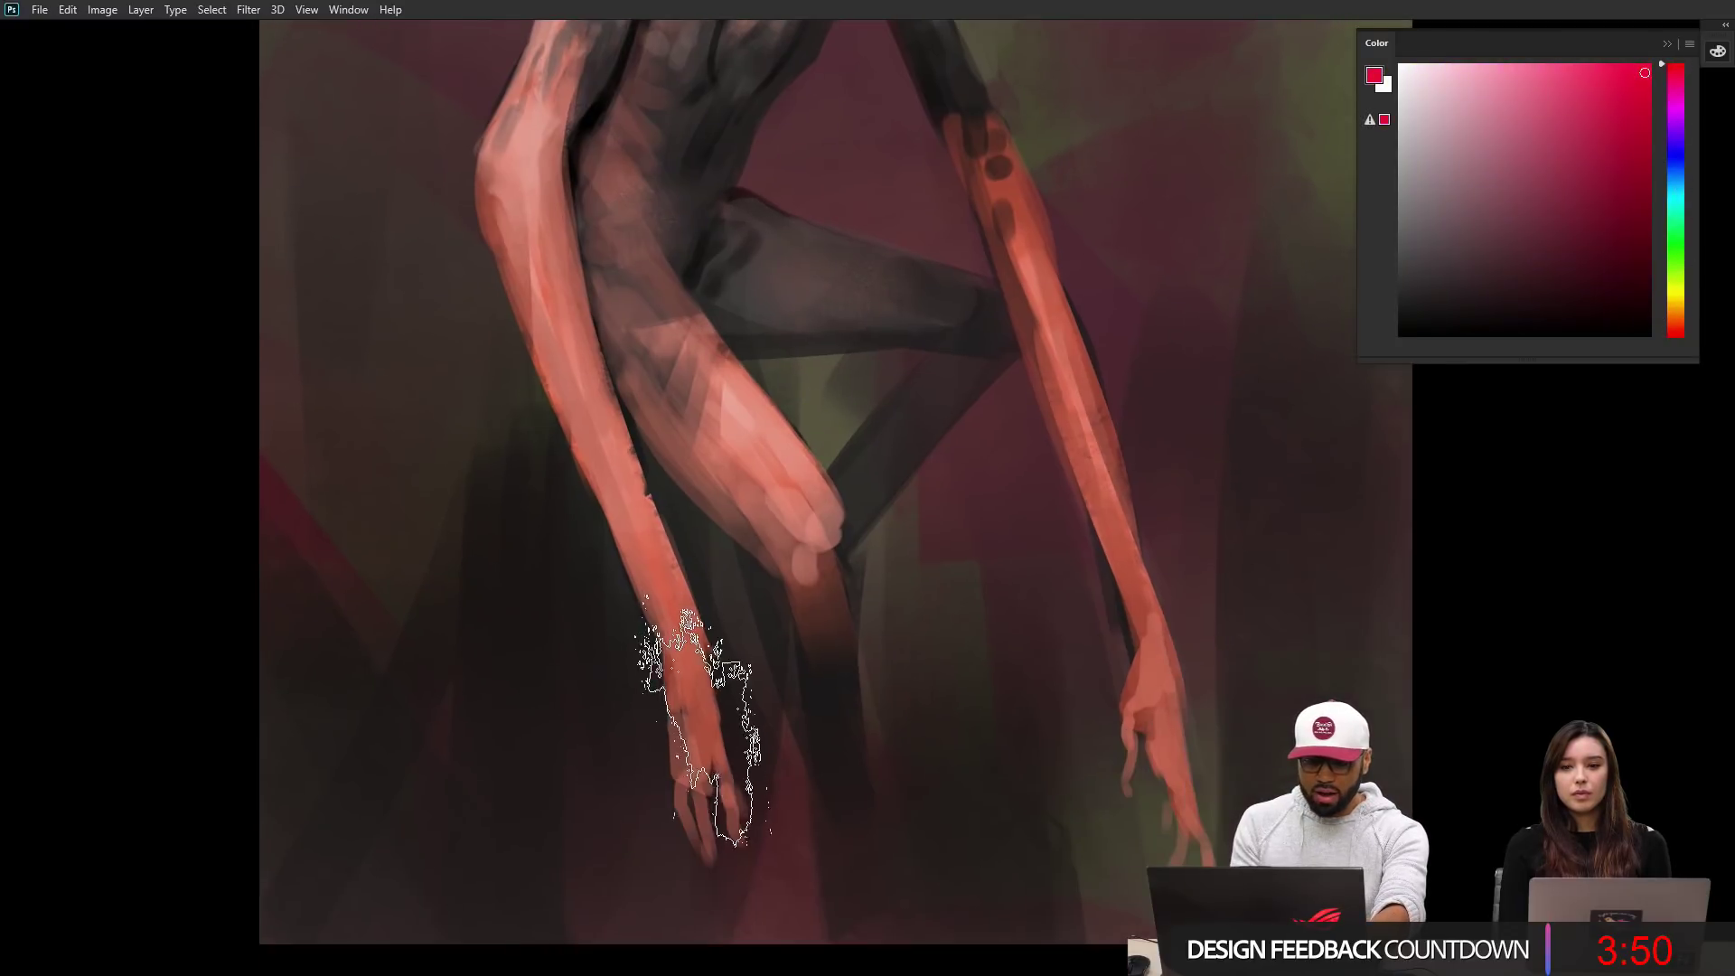
mouse_move(705, 723)
mouse_down()
mouse_move(620, 434)
mouse_move(686, 668)
mouse_move(633, 452)
mouse_move(687, 668)
mouse_move(633, 506)
mouse_move(688, 779)
mouse_up()
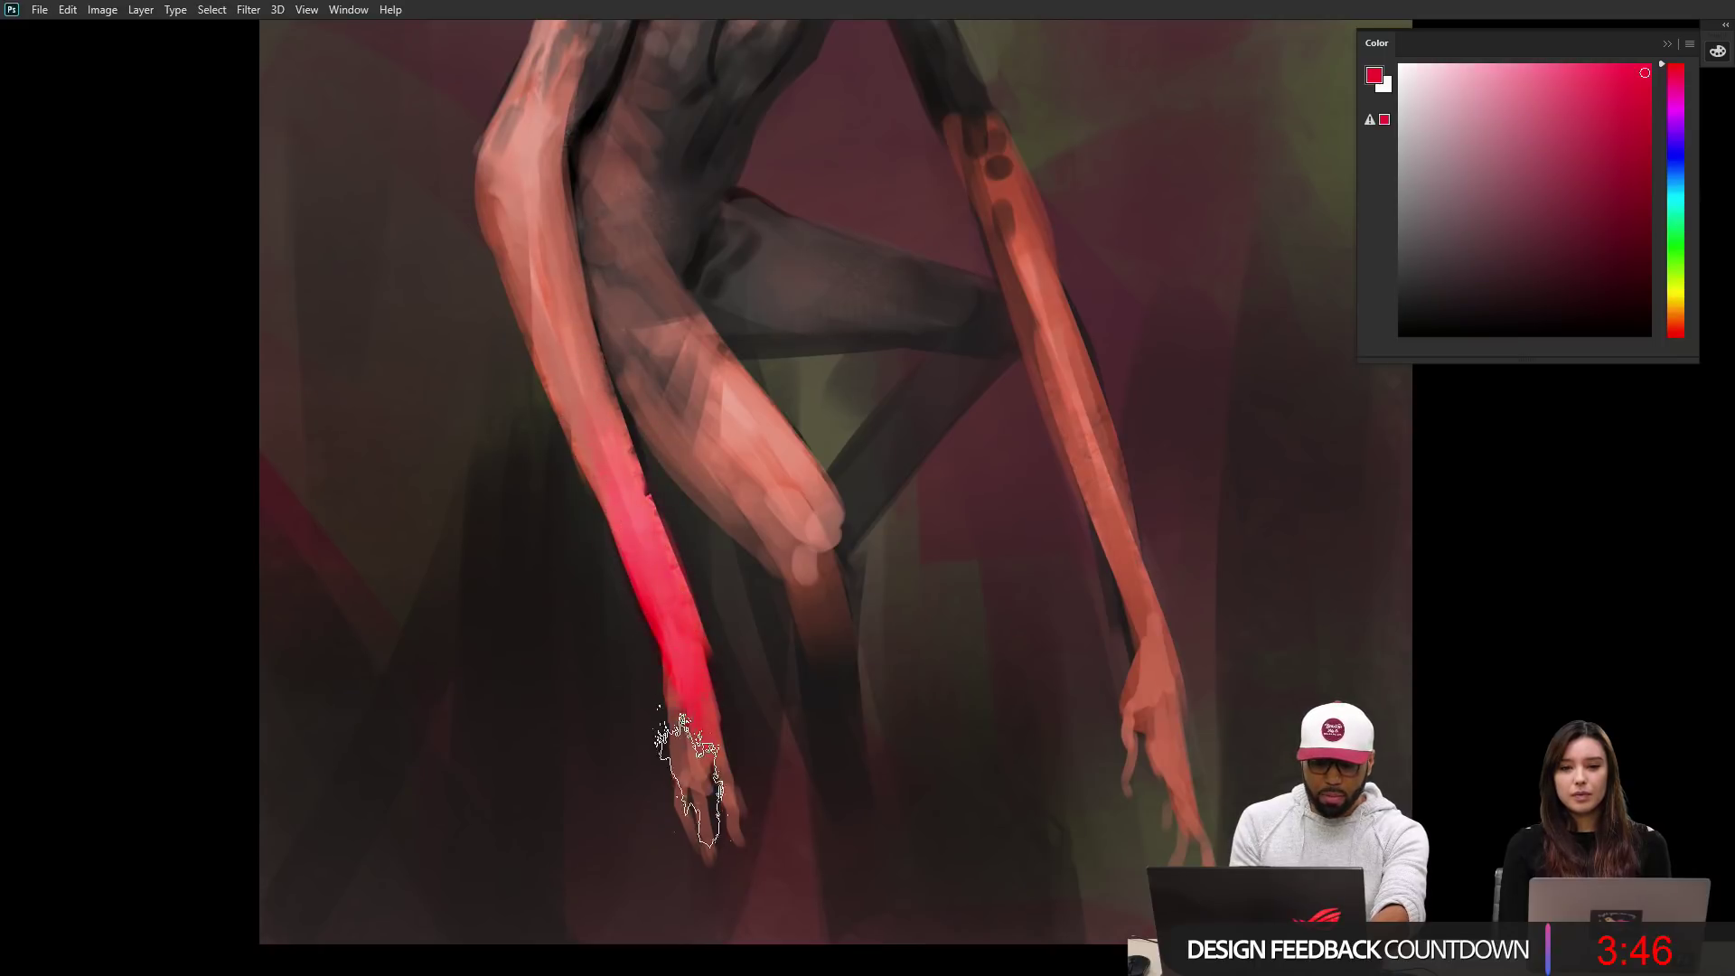
mouse_move(1162, 697)
mouse_down()
mouse_move(1152, 560)
mouse_move(1161, 678)
mouse_move(1050, 255)
mouse_move(1093, 511)
mouse_up()
mouse_move(836, 691)
mouse_down()
mouse_move(839, 650)
mouse_move(762, 574)
mouse_move(840, 697)
mouse_move(873, 667)
mouse_move(840, 607)
mouse_move(836, 687)
mouse_up()
drag(896, 638, 921, 906)
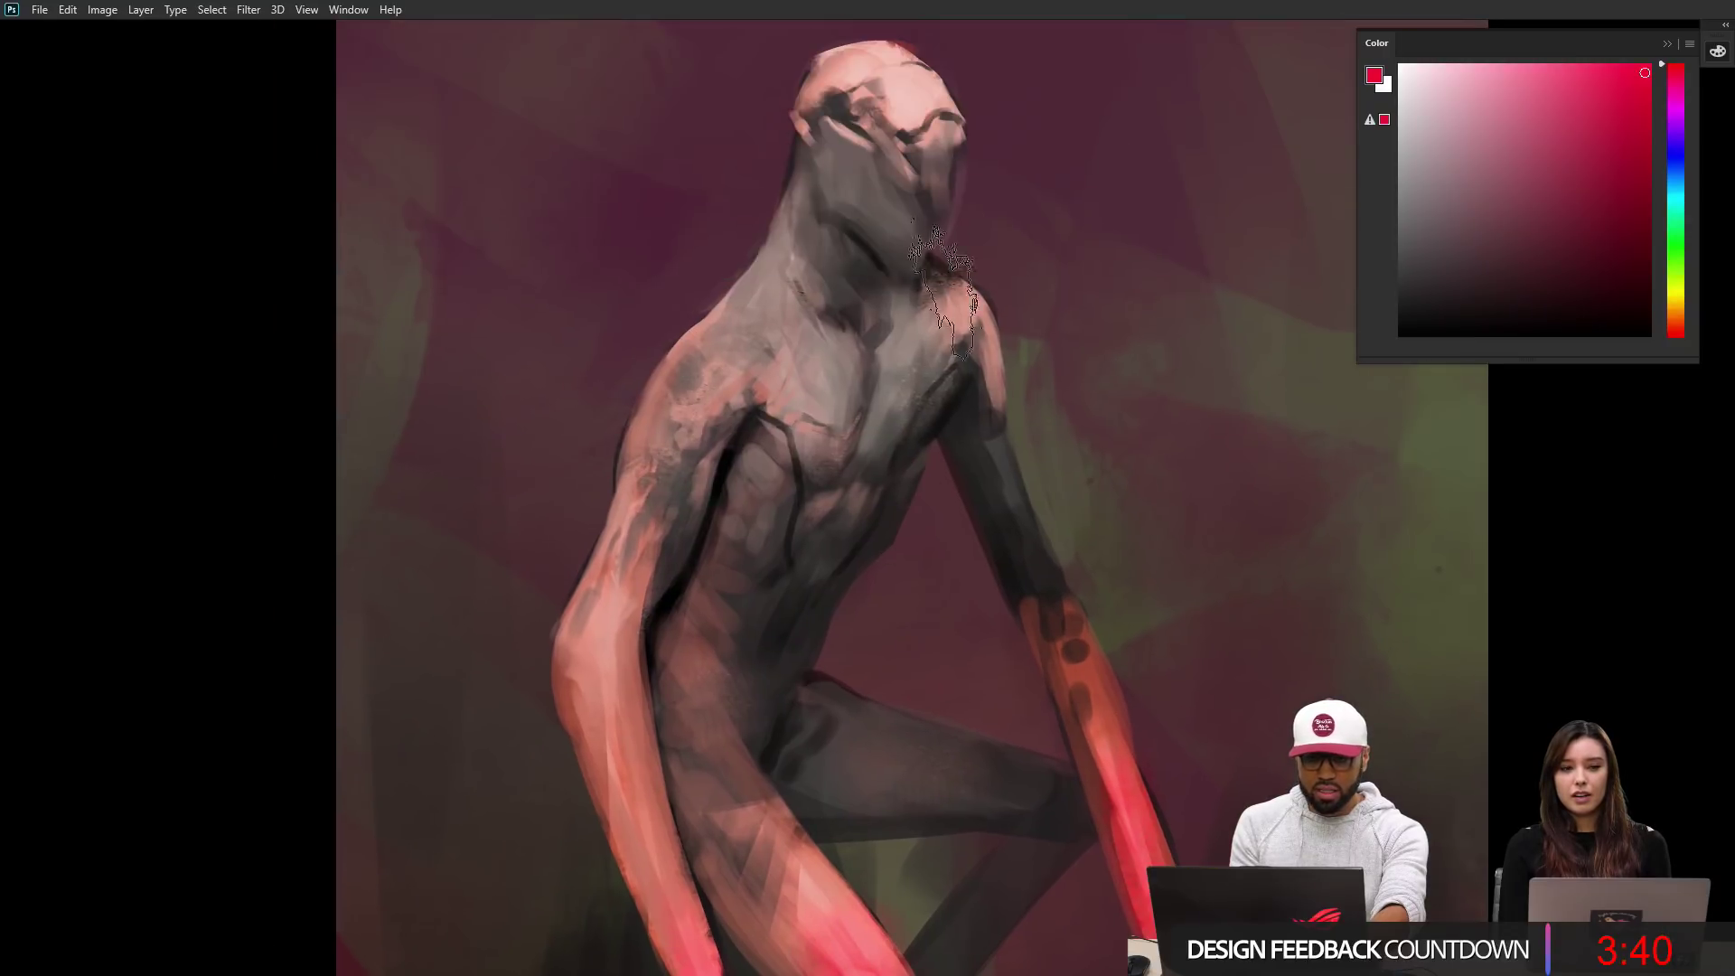
Step: Tint the creature's eyes, brow folds and crown with crimson using a smaller brush
key(bracketleft)
key(bracketleft)
key(bracketleft)
mouse_move(910, 136)
mouse_down()
mouse_move(923, 103)
mouse_move(893, 143)
mouse_move(924, 123)
mouse_move(897, 130)
mouse_move(902, 100)
mouse_move(881, 114)
mouse_move(851, 94)
mouse_up()
mouse_move(939, 129)
mouse_down()
mouse_move(950, 162)
mouse_move(921, 152)
mouse_move(858, 86)
mouse_move(810, 92)
mouse_move(933, 103)
mouse_move(922, 153)
mouse_up()
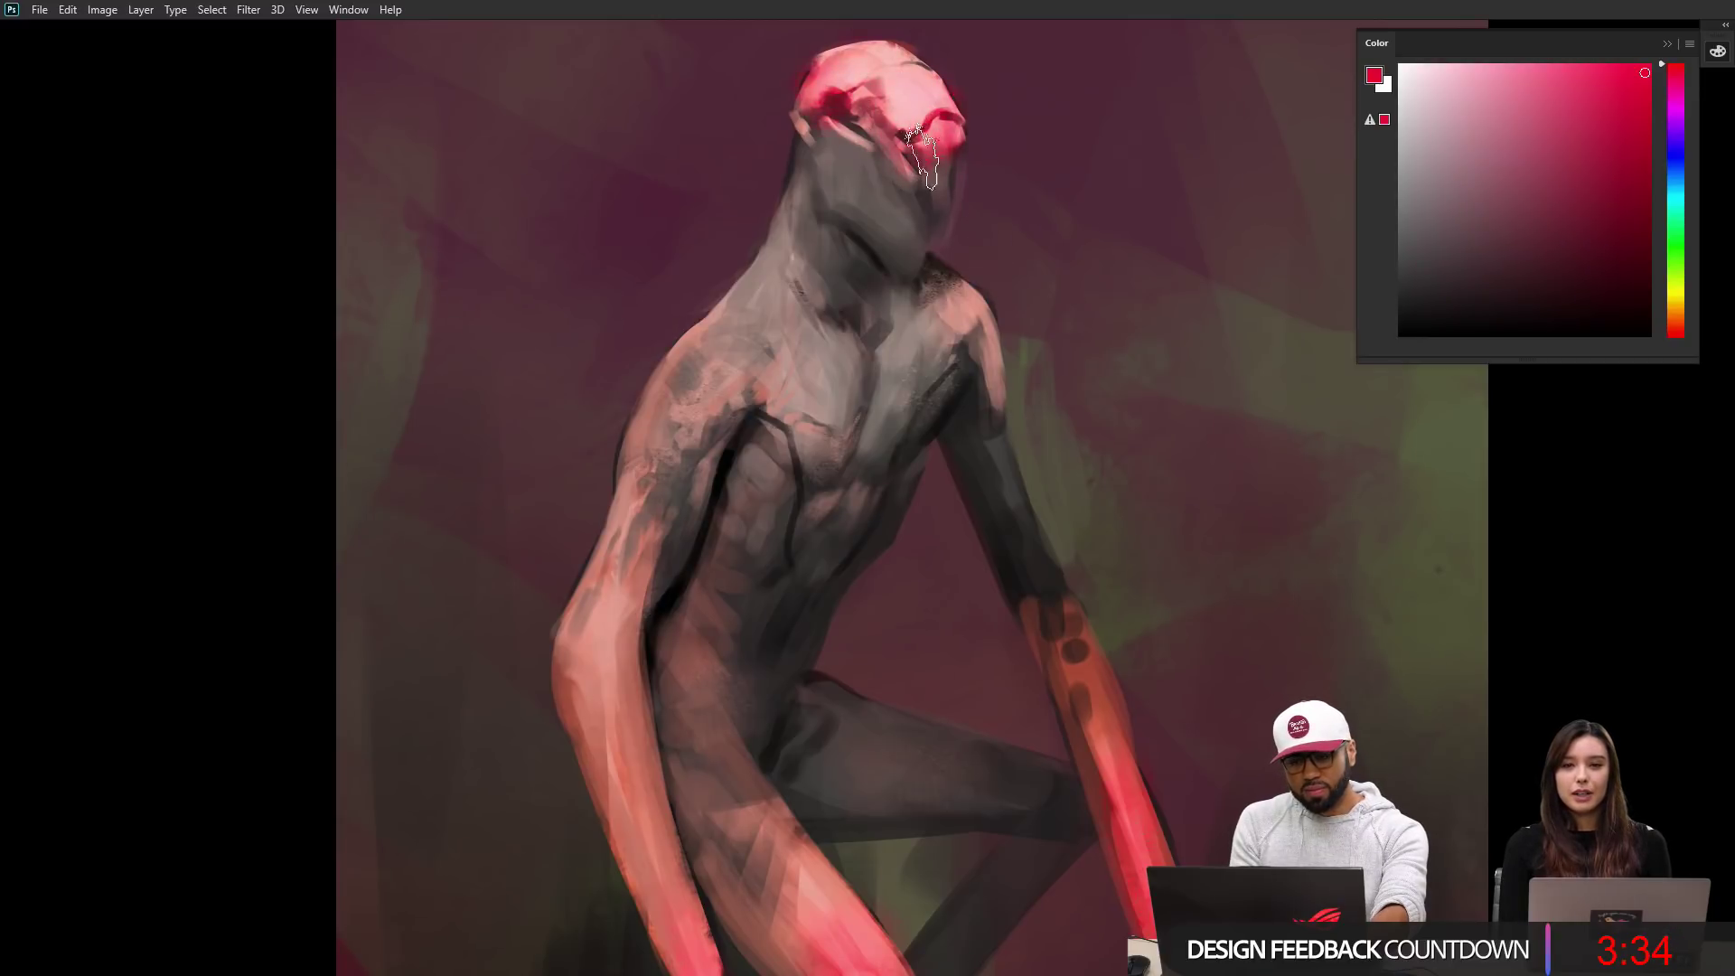
Step: Pick a medium blue and tint the lower face and jaw with a larger brush
click(1676, 165)
click(1529, 95)
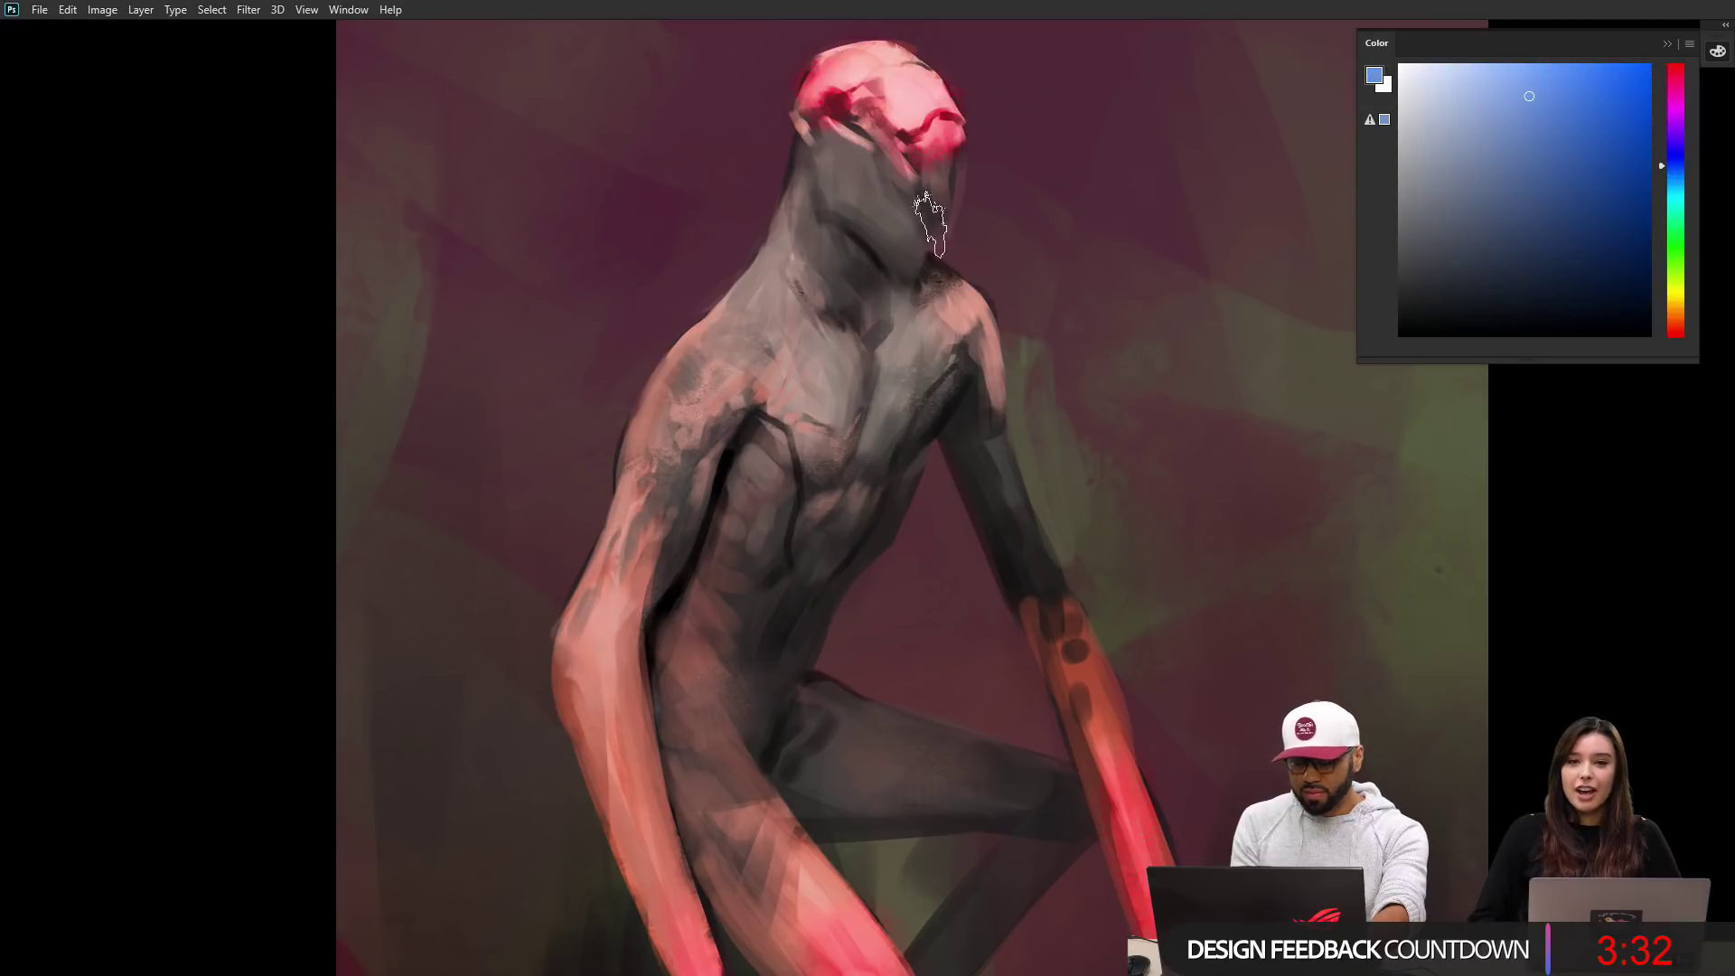
key(bracketright)
key(bracketright)
mouse_move(862, 154)
mouse_down()
mouse_move(862, 187)
mouse_move(822, 160)
mouse_move(817, 217)
mouse_up()
Step: Sample a violet-grey from the face and glaze it over the chest and ribs
alt+click(856, 183)
mouse_move(809, 384)
mouse_down()
mouse_move(839, 453)
mouse_move(873, 398)
mouse_up()
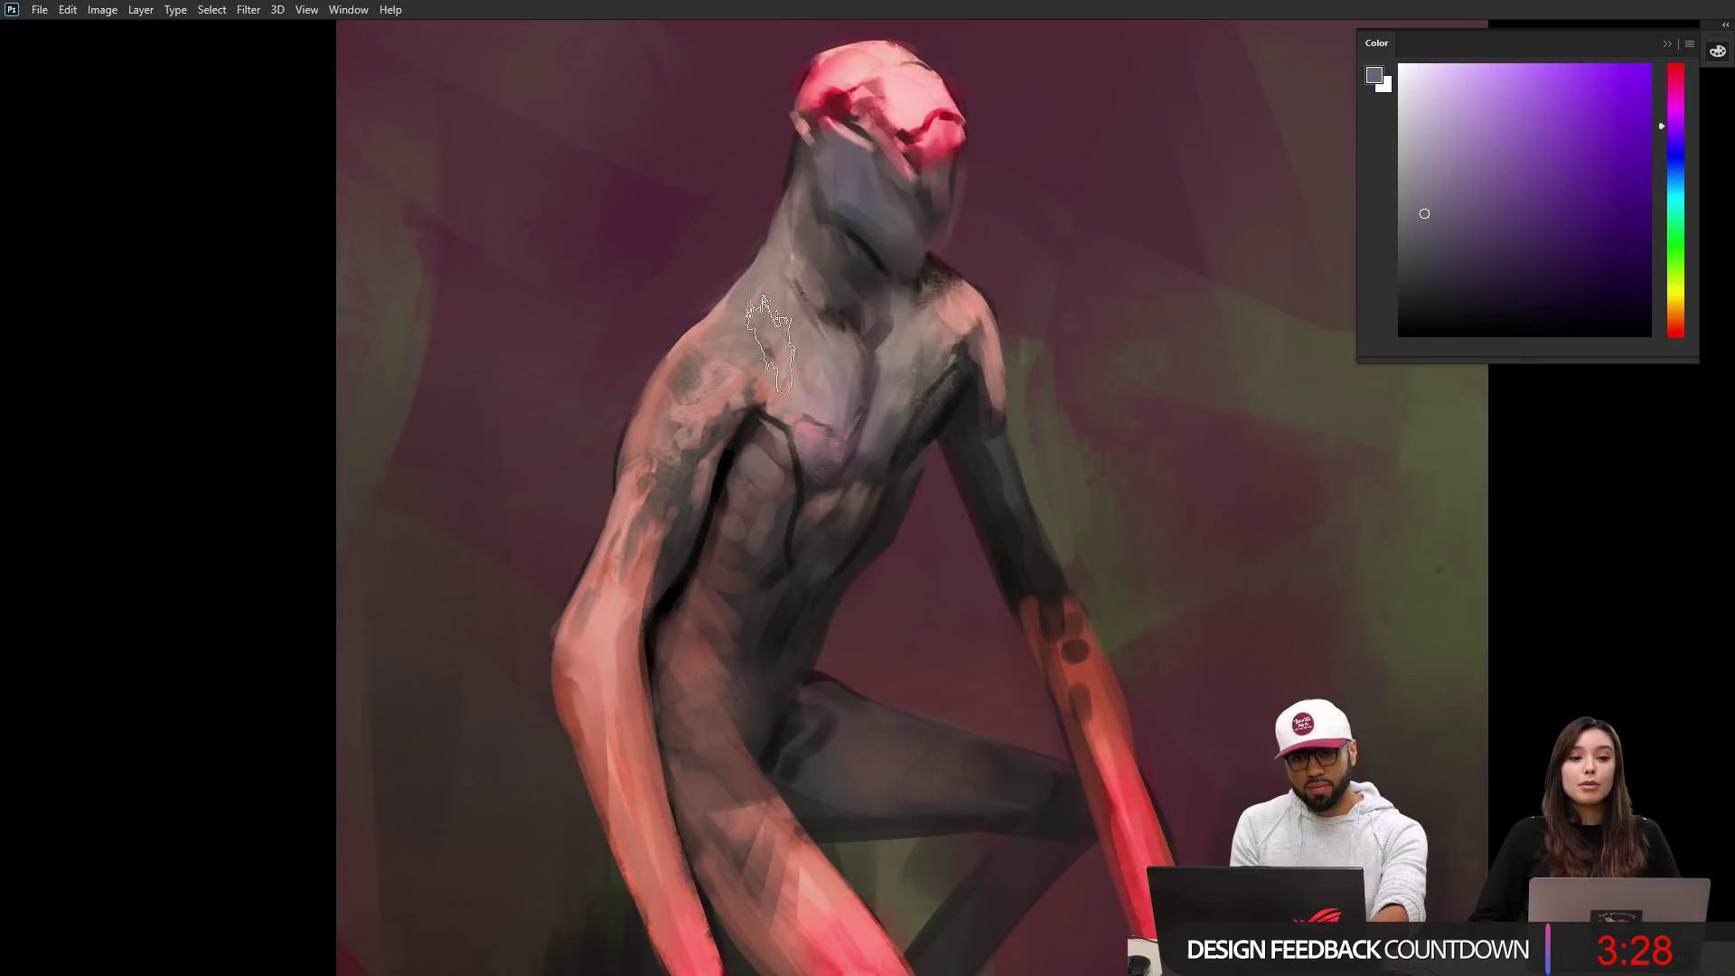
mouse_move(770, 343)
mouse_down()
mouse_move(736, 373)
mouse_move(756, 283)
mouse_move(822, 450)
mouse_move(886, 435)
mouse_move(743, 513)
mouse_move(867, 493)
mouse_up()
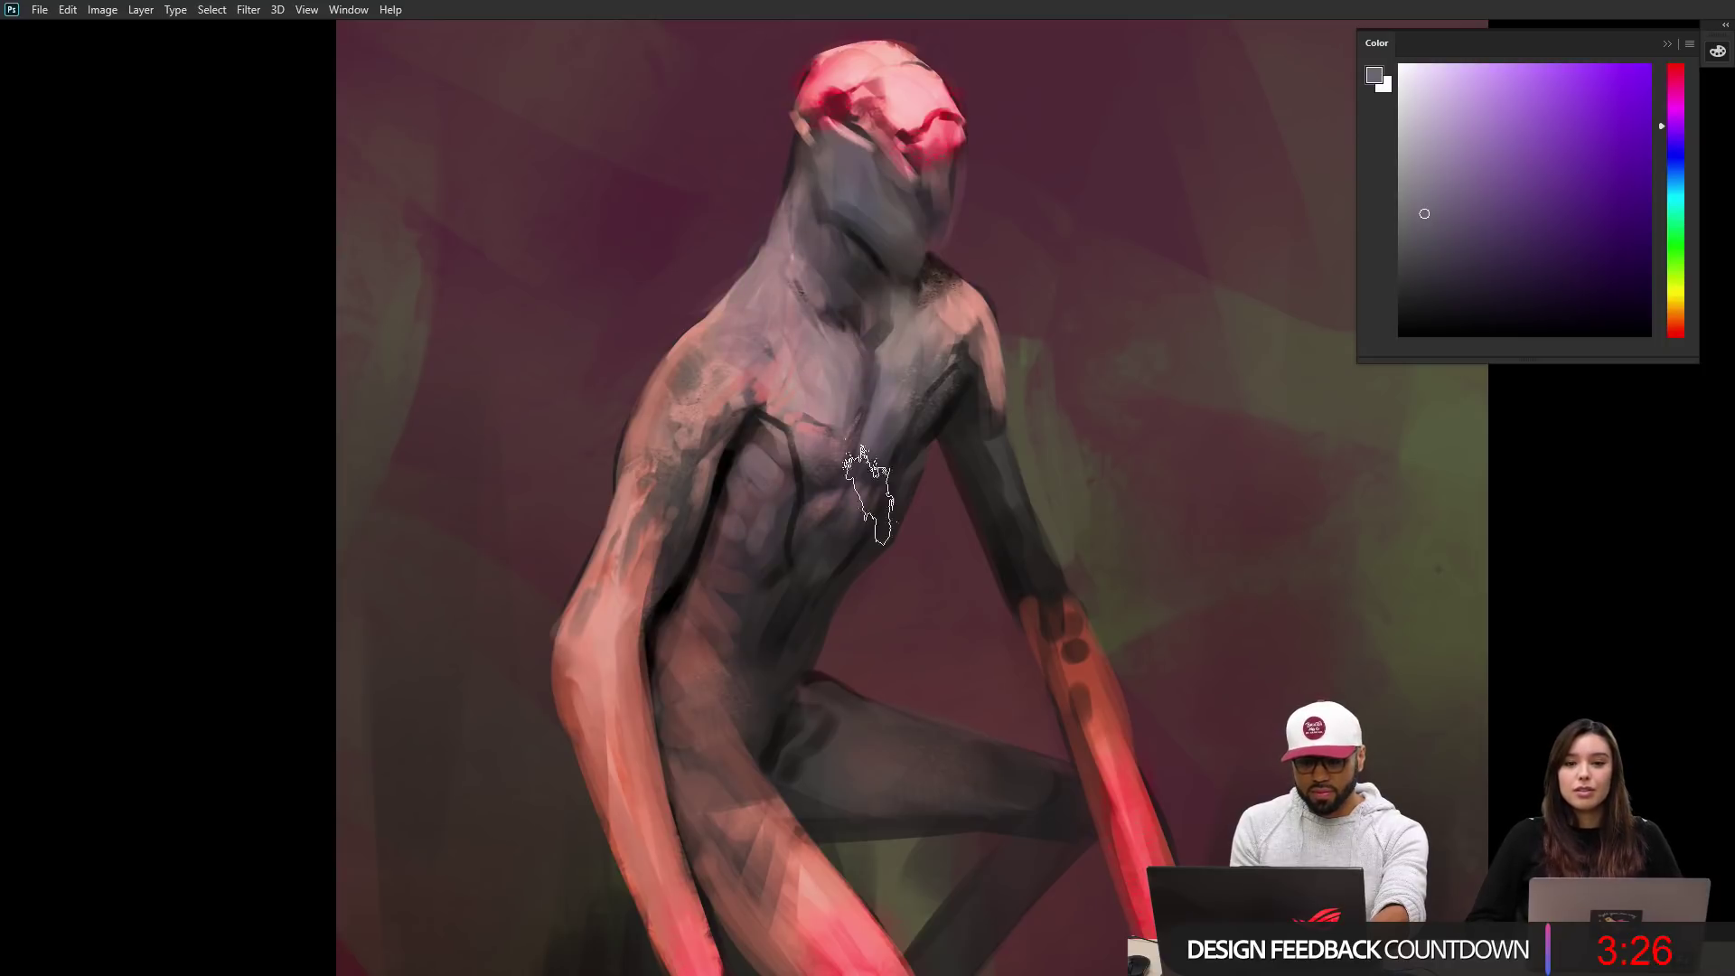
Step: Extend the violet-grey tint down the belly, waist and hip
drag(735, 712, 708, 653)
mouse_move(769, 833)
mouse_down()
mouse_move(743, 578)
mouse_move(731, 587)
mouse_up()
drag(701, 520, 720, 464)
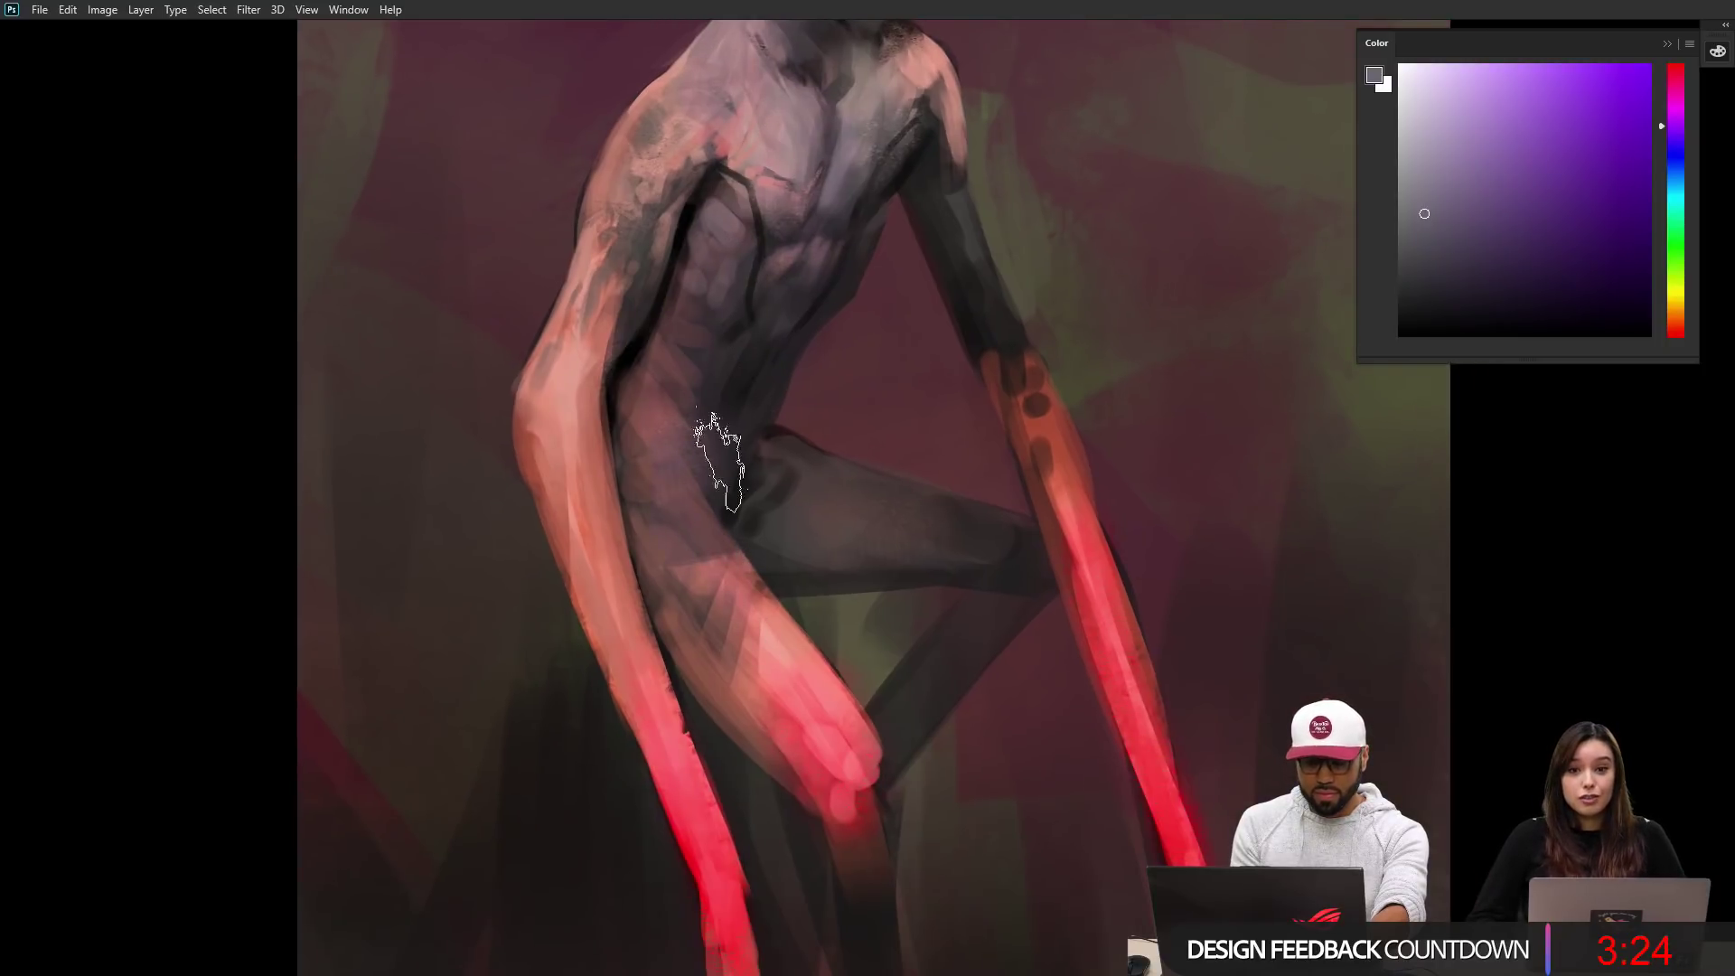
drag(903, 583, 989, 840)
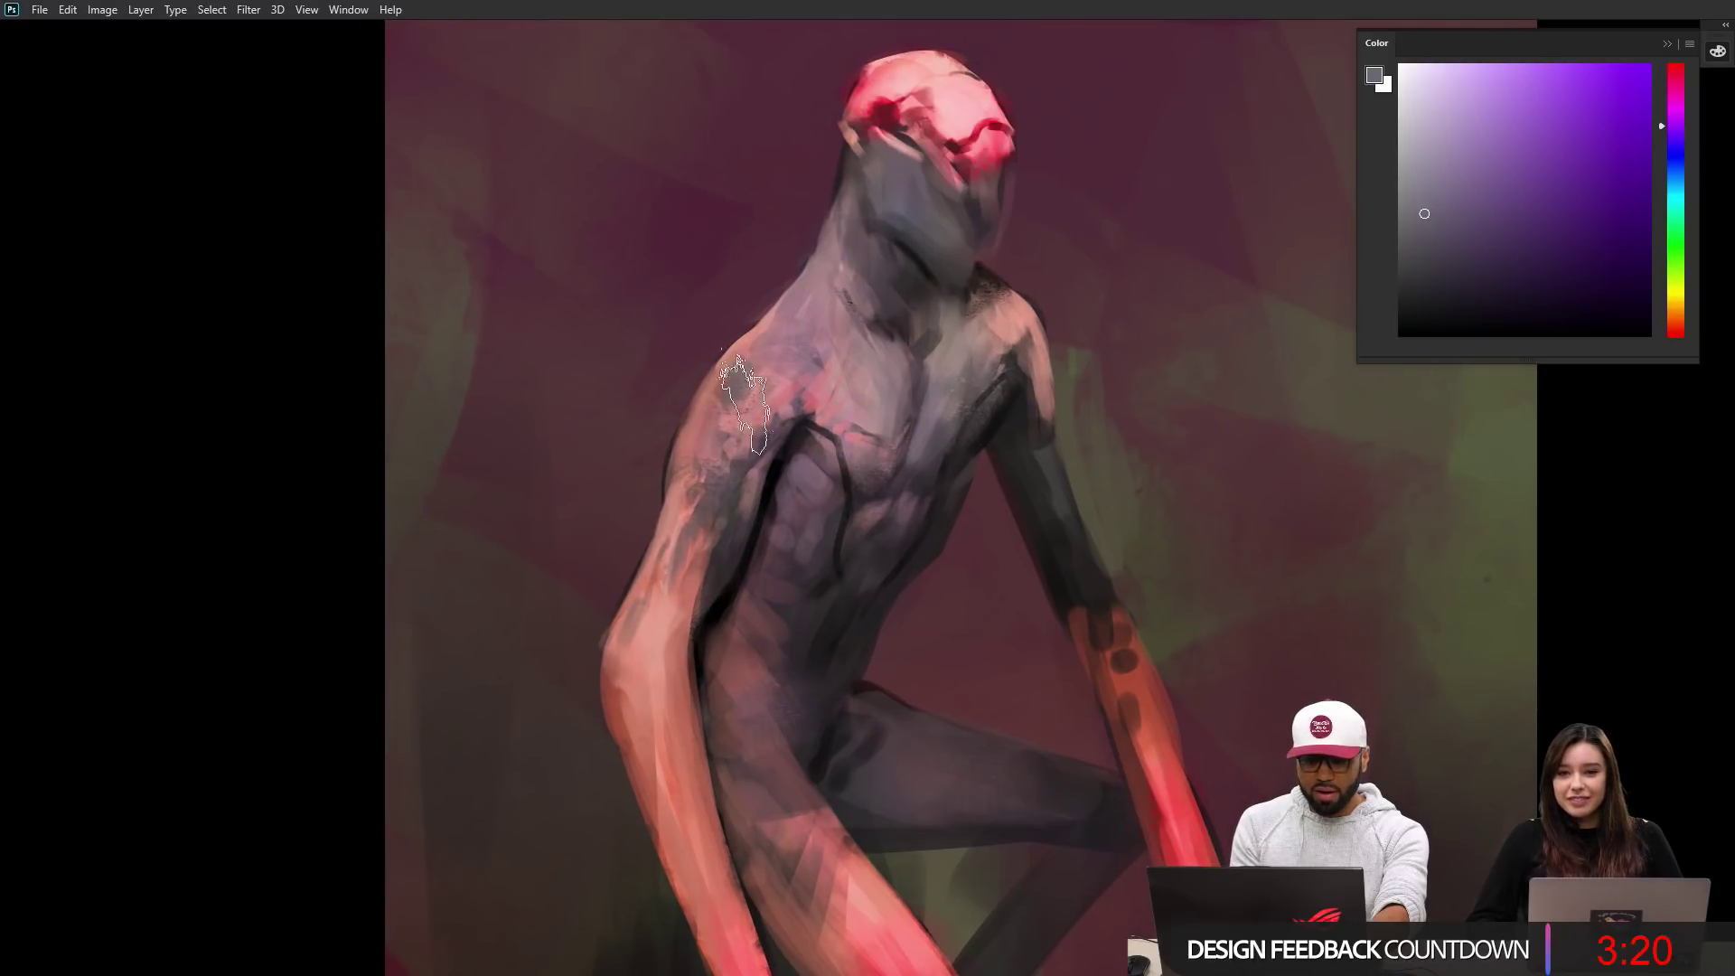
Step: Work pink and violet tints over the bent arm's shoulder and upper chest, and bluish violet over the lower face
drag(1127, 411, 1151, 329)
drag(848, 305, 856, 349)
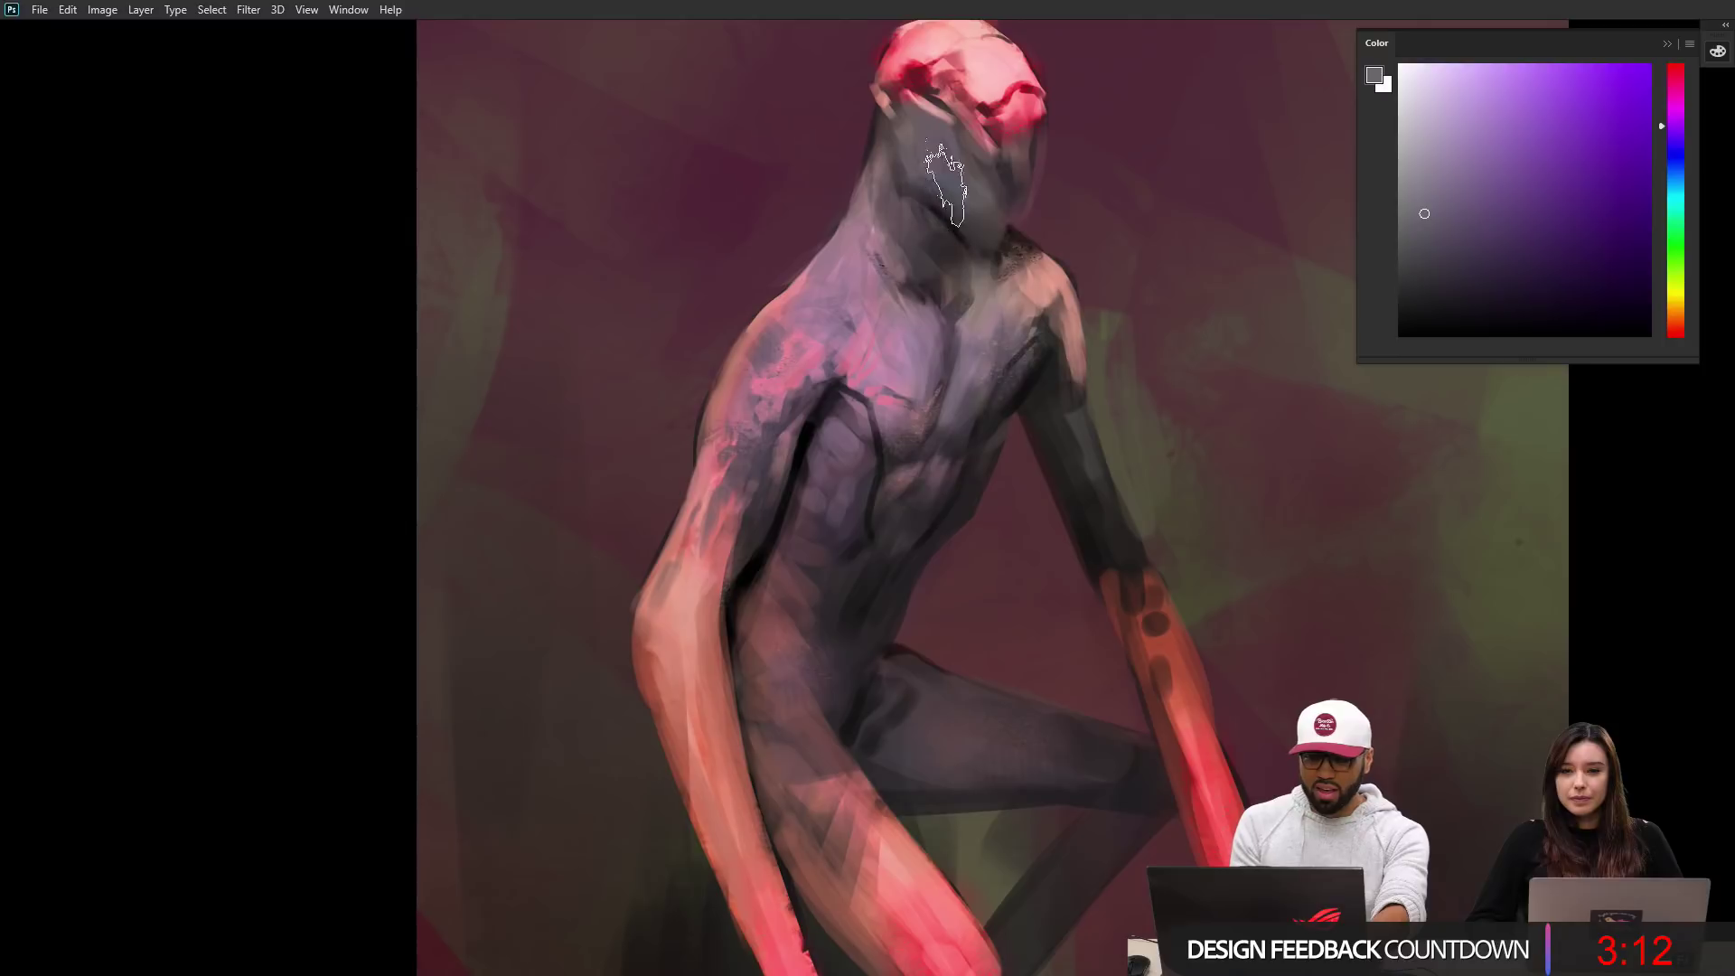
mouse_move(946, 185)
mouse_down()
mouse_move(932, 172)
mouse_move(982, 248)
mouse_up()
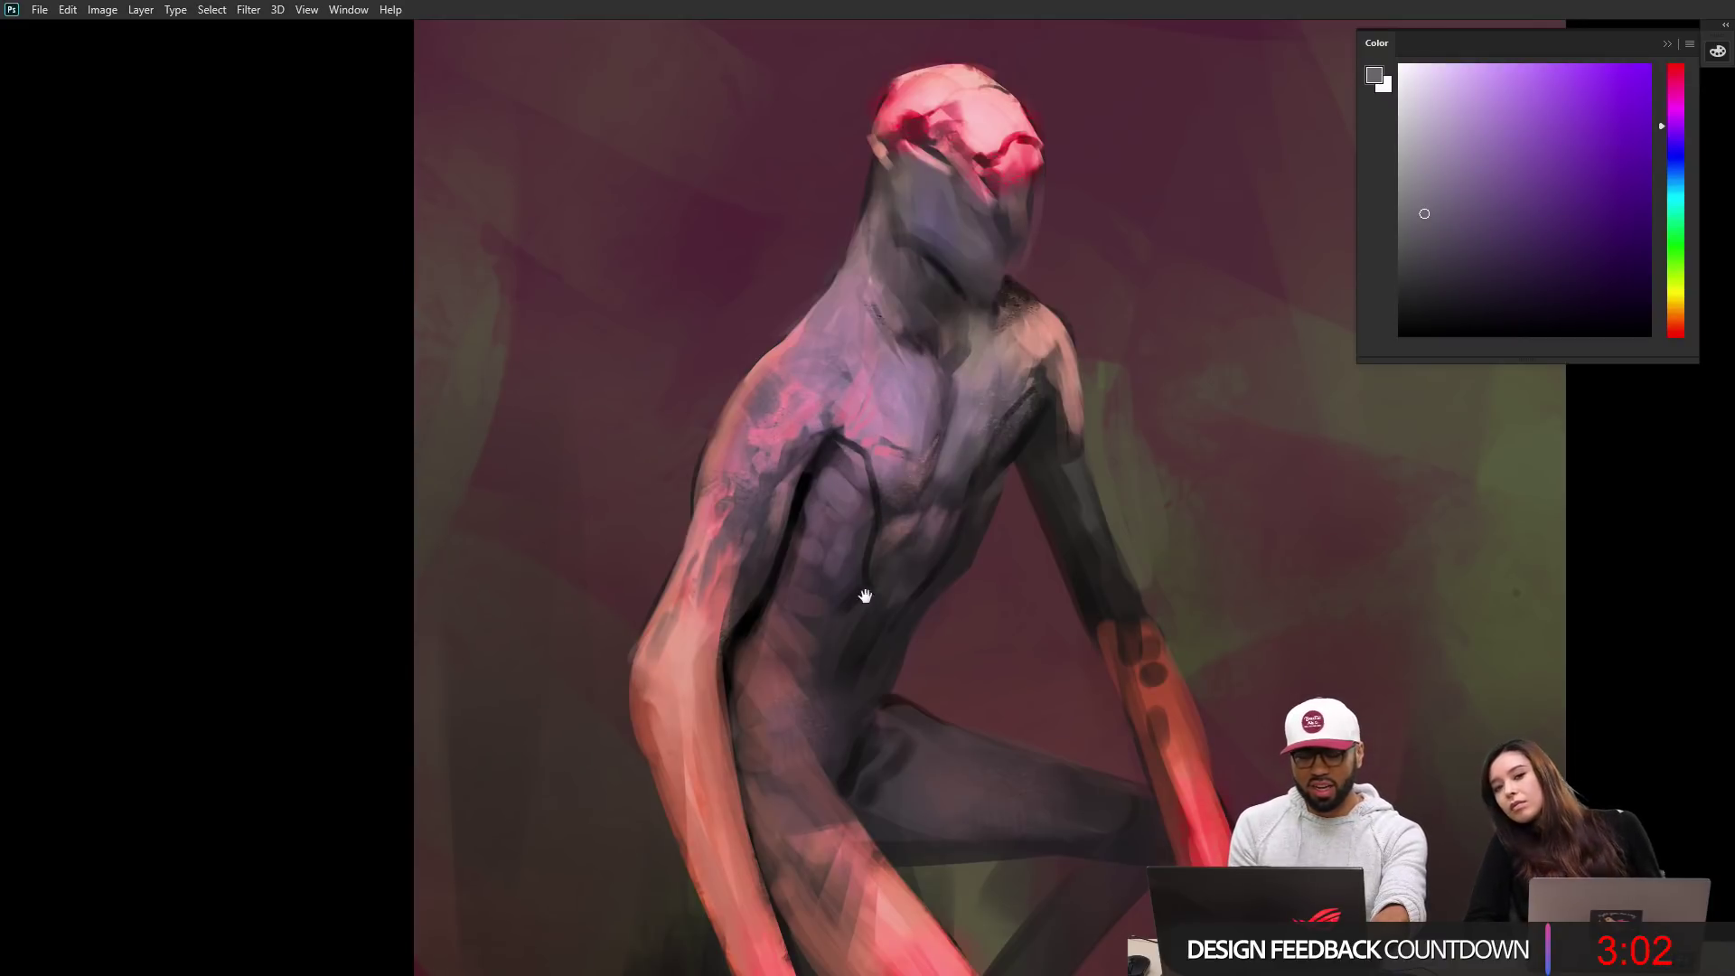
Step: Blend pink tints into the bent arm's elbow and the area just above it
drag(865, 597, 814, 418)
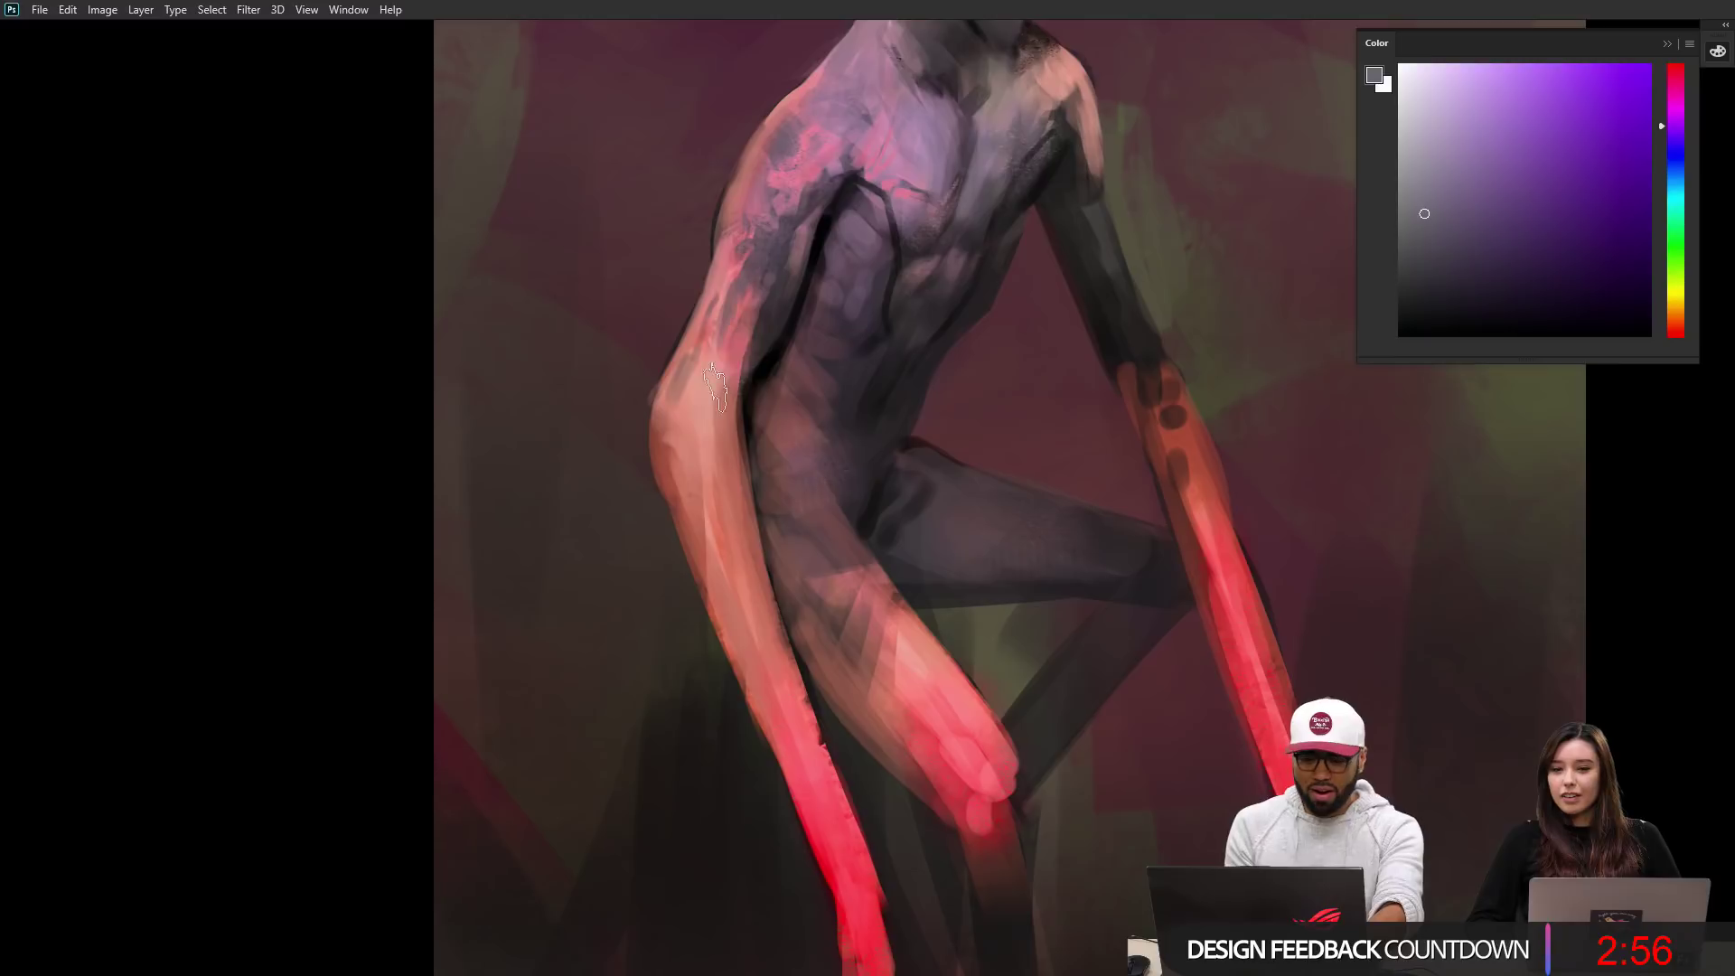
drag(717, 578, 657, 362)
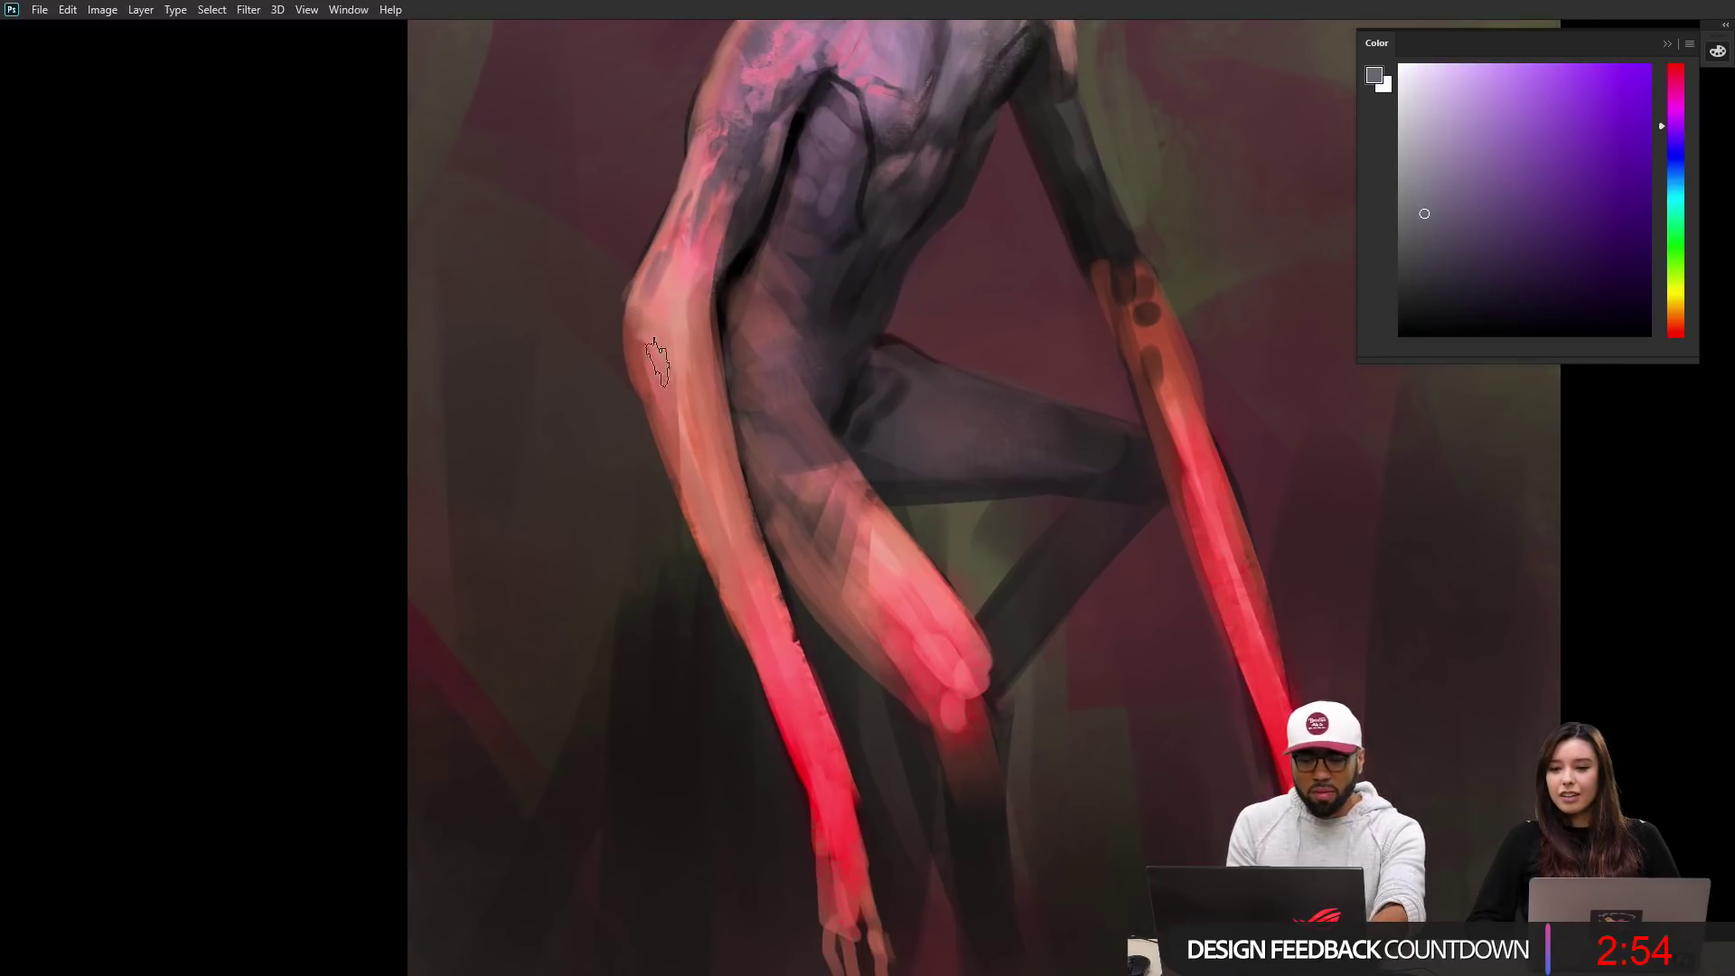
drag(775, 543, 757, 661)
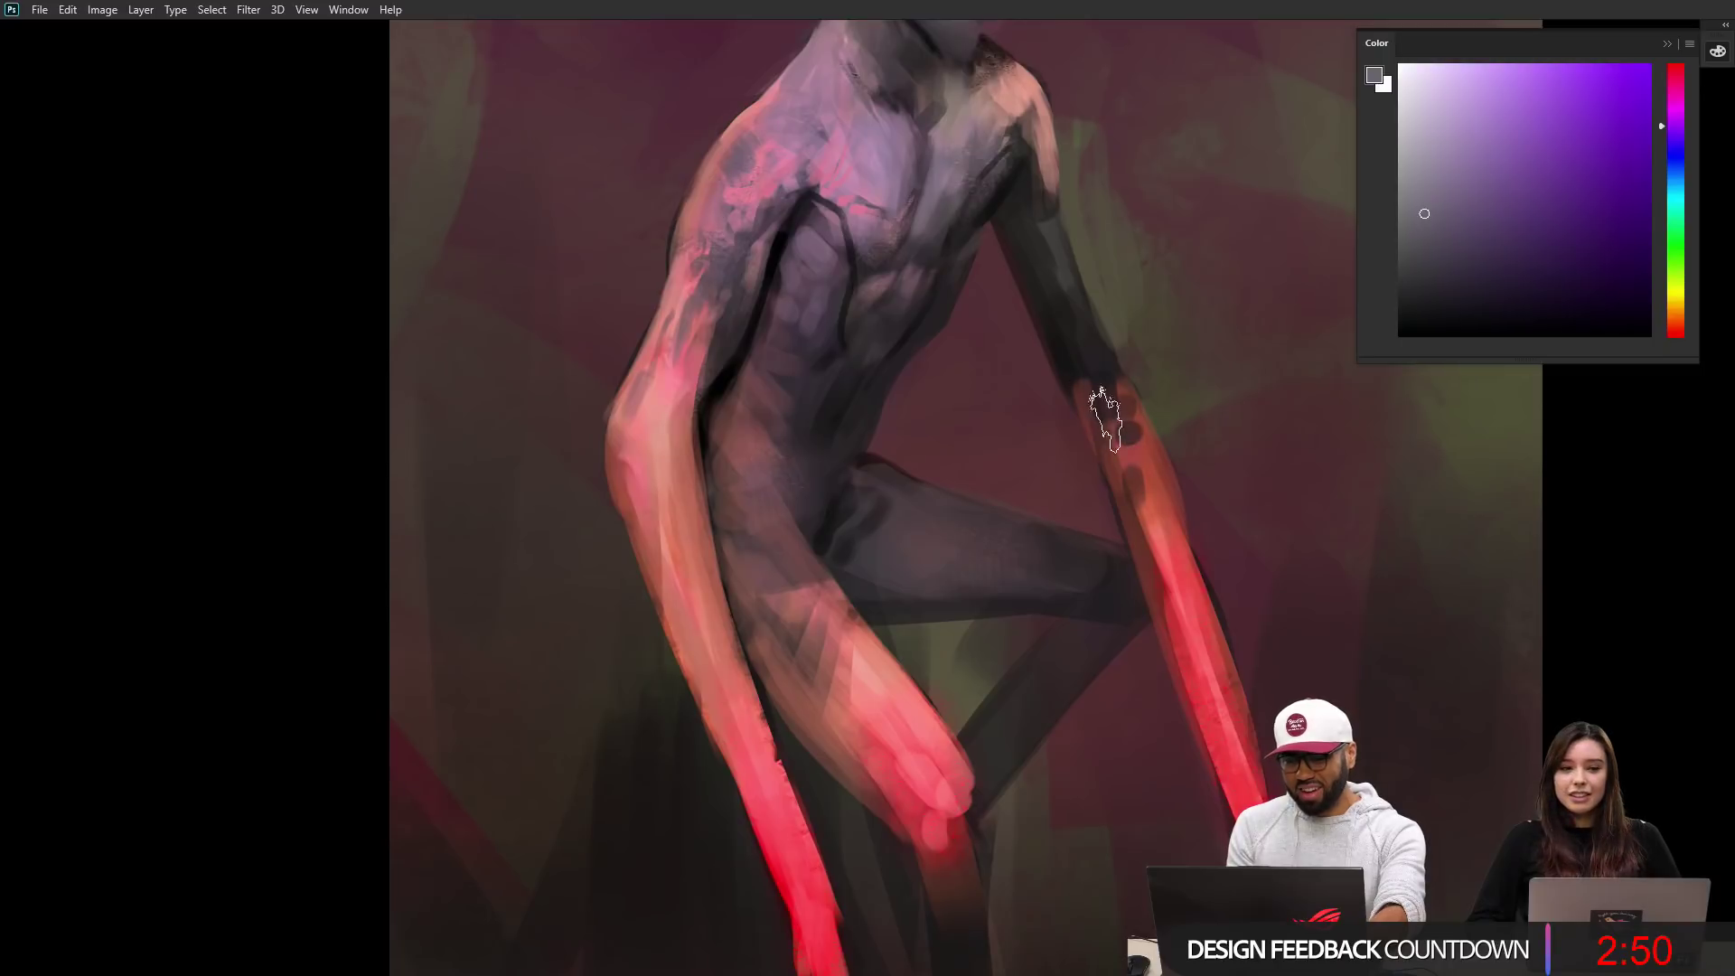
Step: Pick a bright cyan and glaze it over the creature's lower face
drag(1046, 329, 1055, 464)
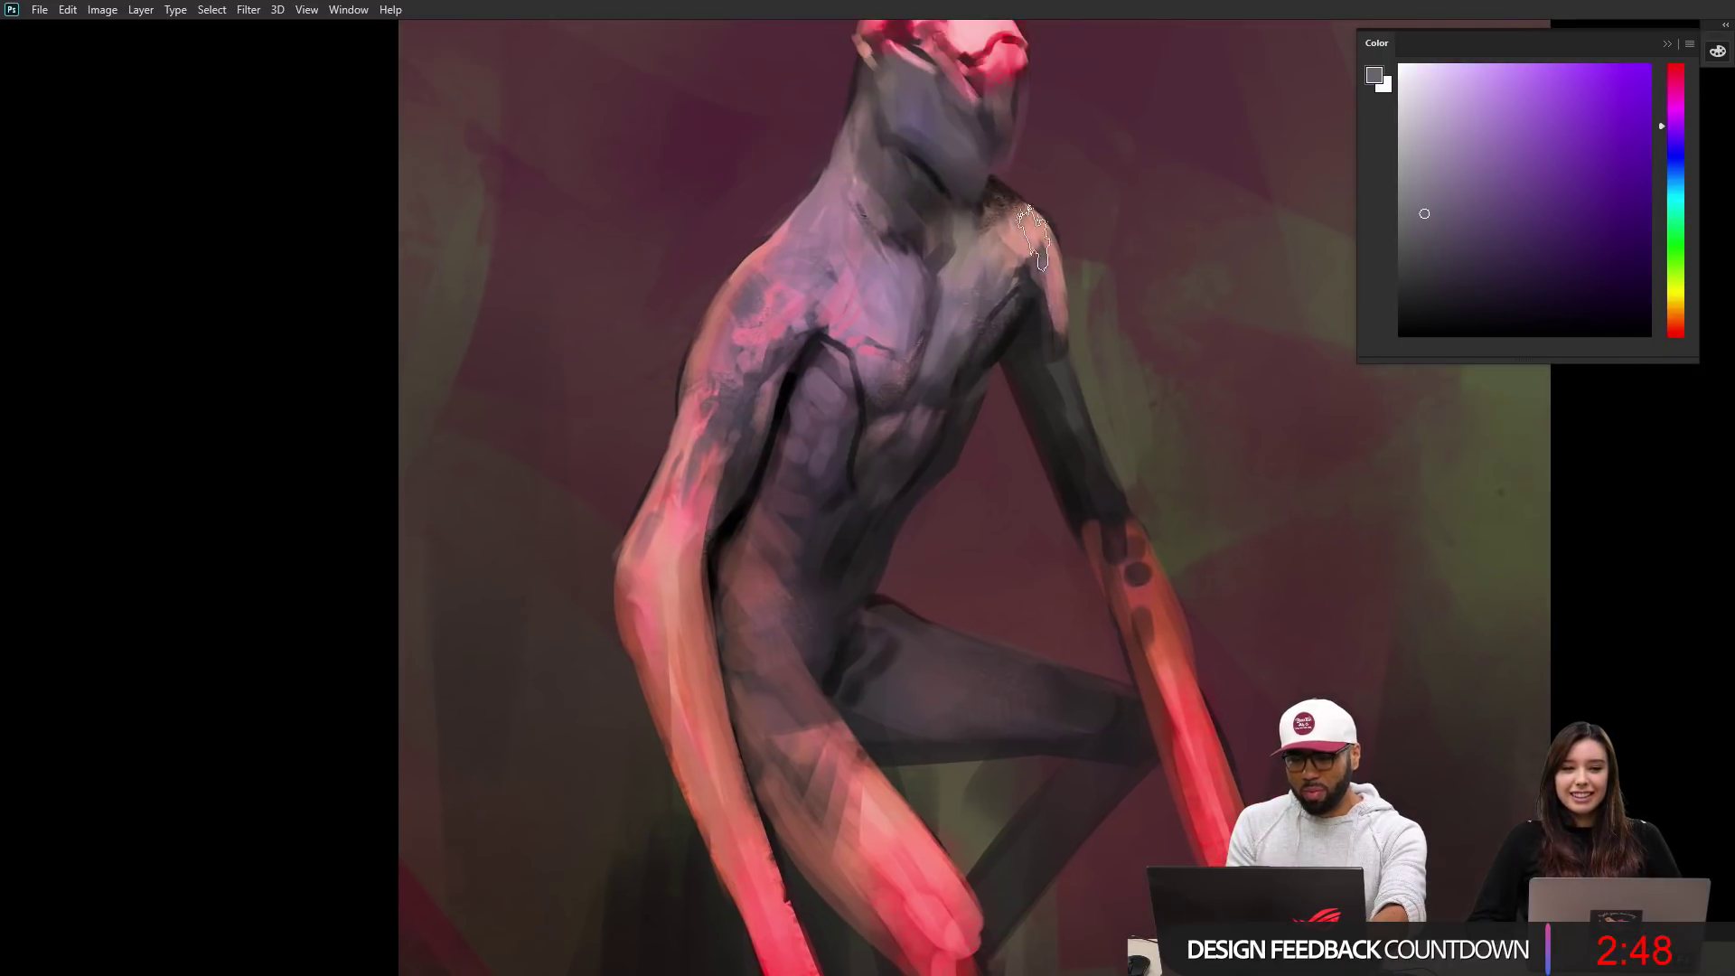
drag(978, 215, 972, 307)
alt+click(1036, 489)
scroll(1036, 489, down, 5)
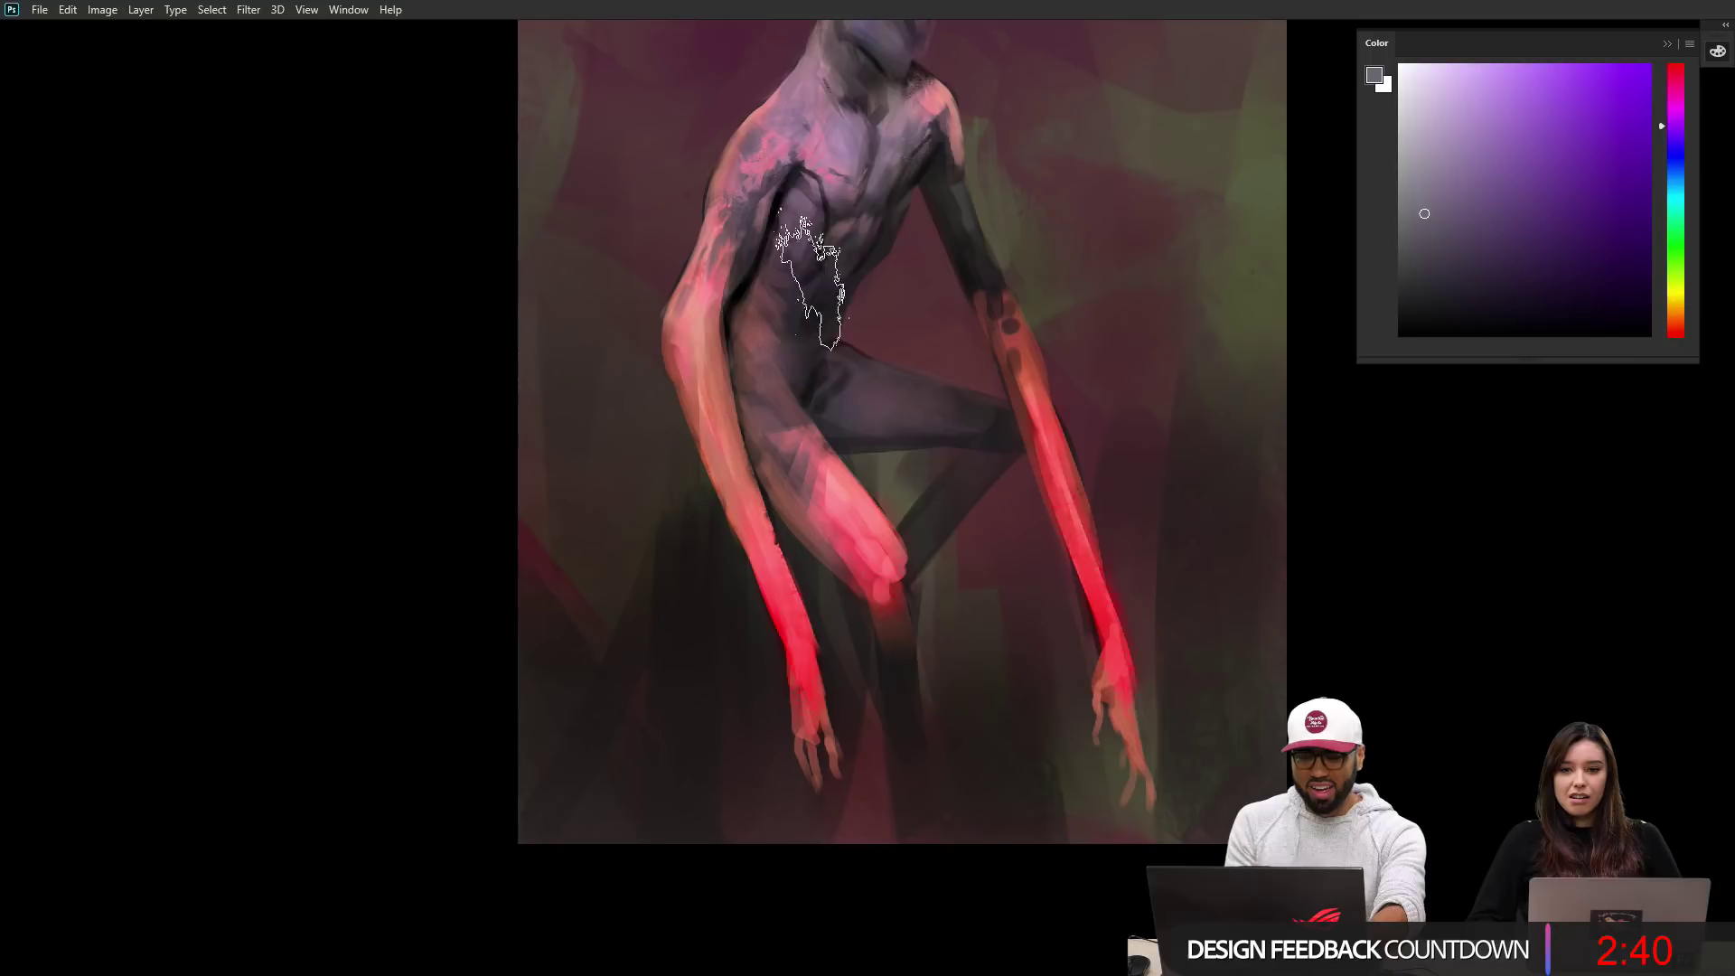
drag(1675, 179, 1671, 191)
click(1577, 101)
drag(927, 331, 926, 389)
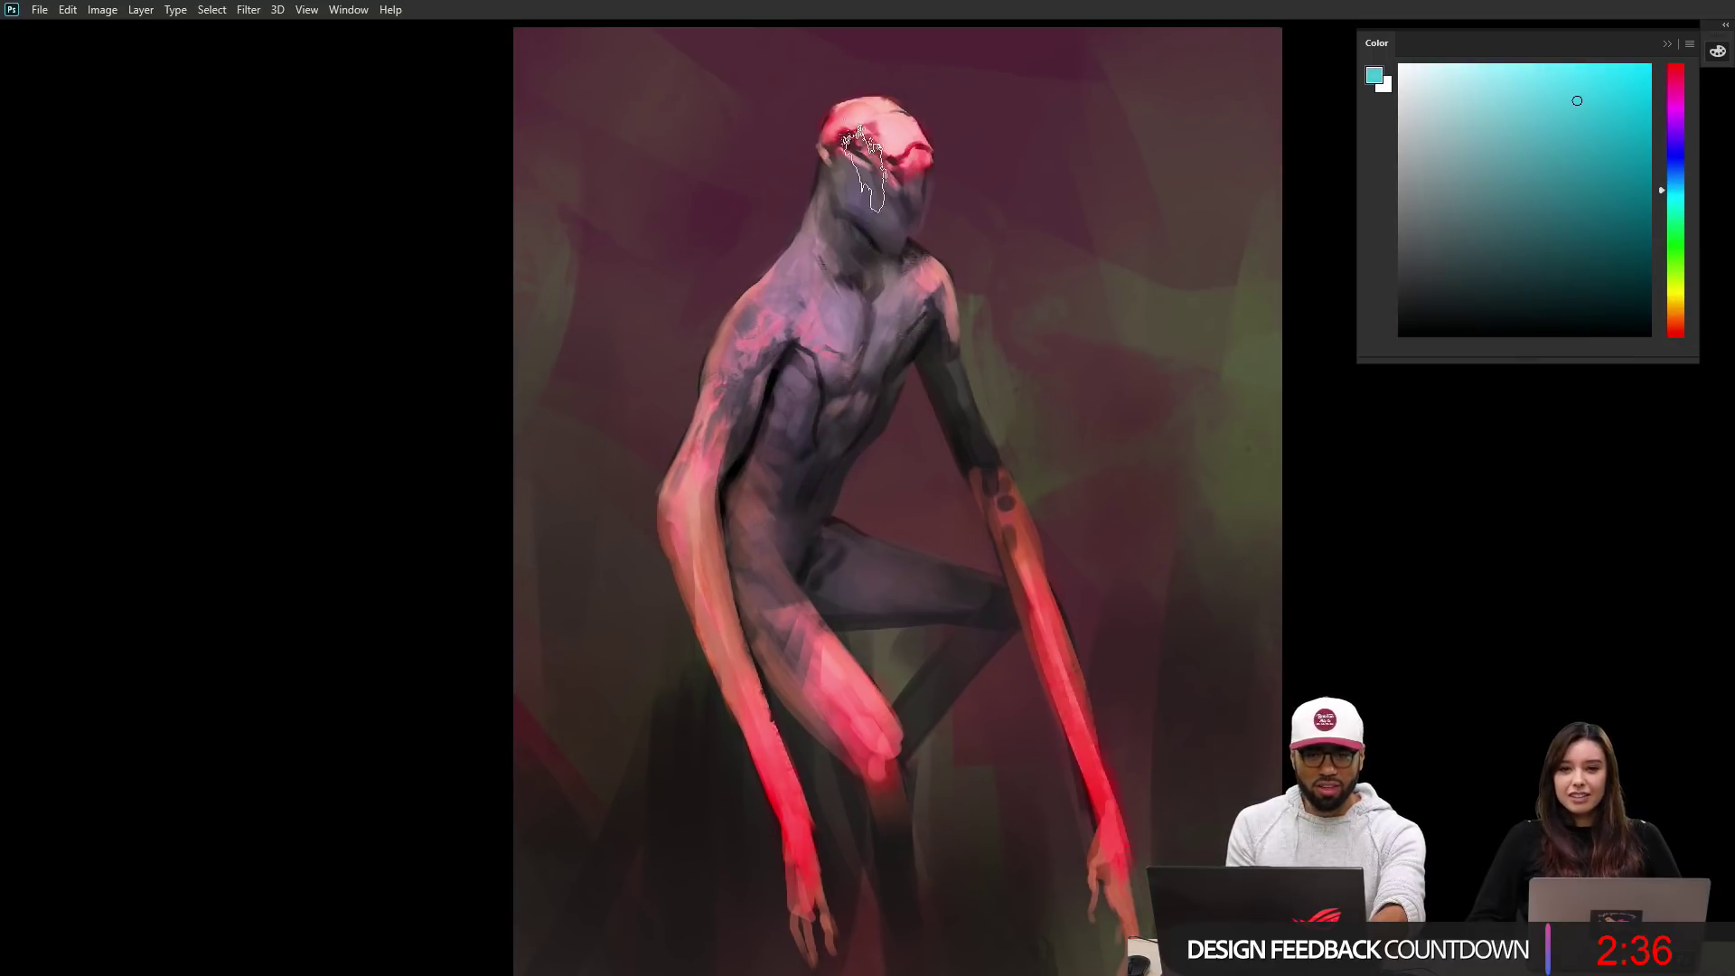
mouse_move(866, 168)
mouse_down()
mouse_move(855, 219)
mouse_move(882, 233)
mouse_move(902, 218)
mouse_move(867, 207)
mouse_up()
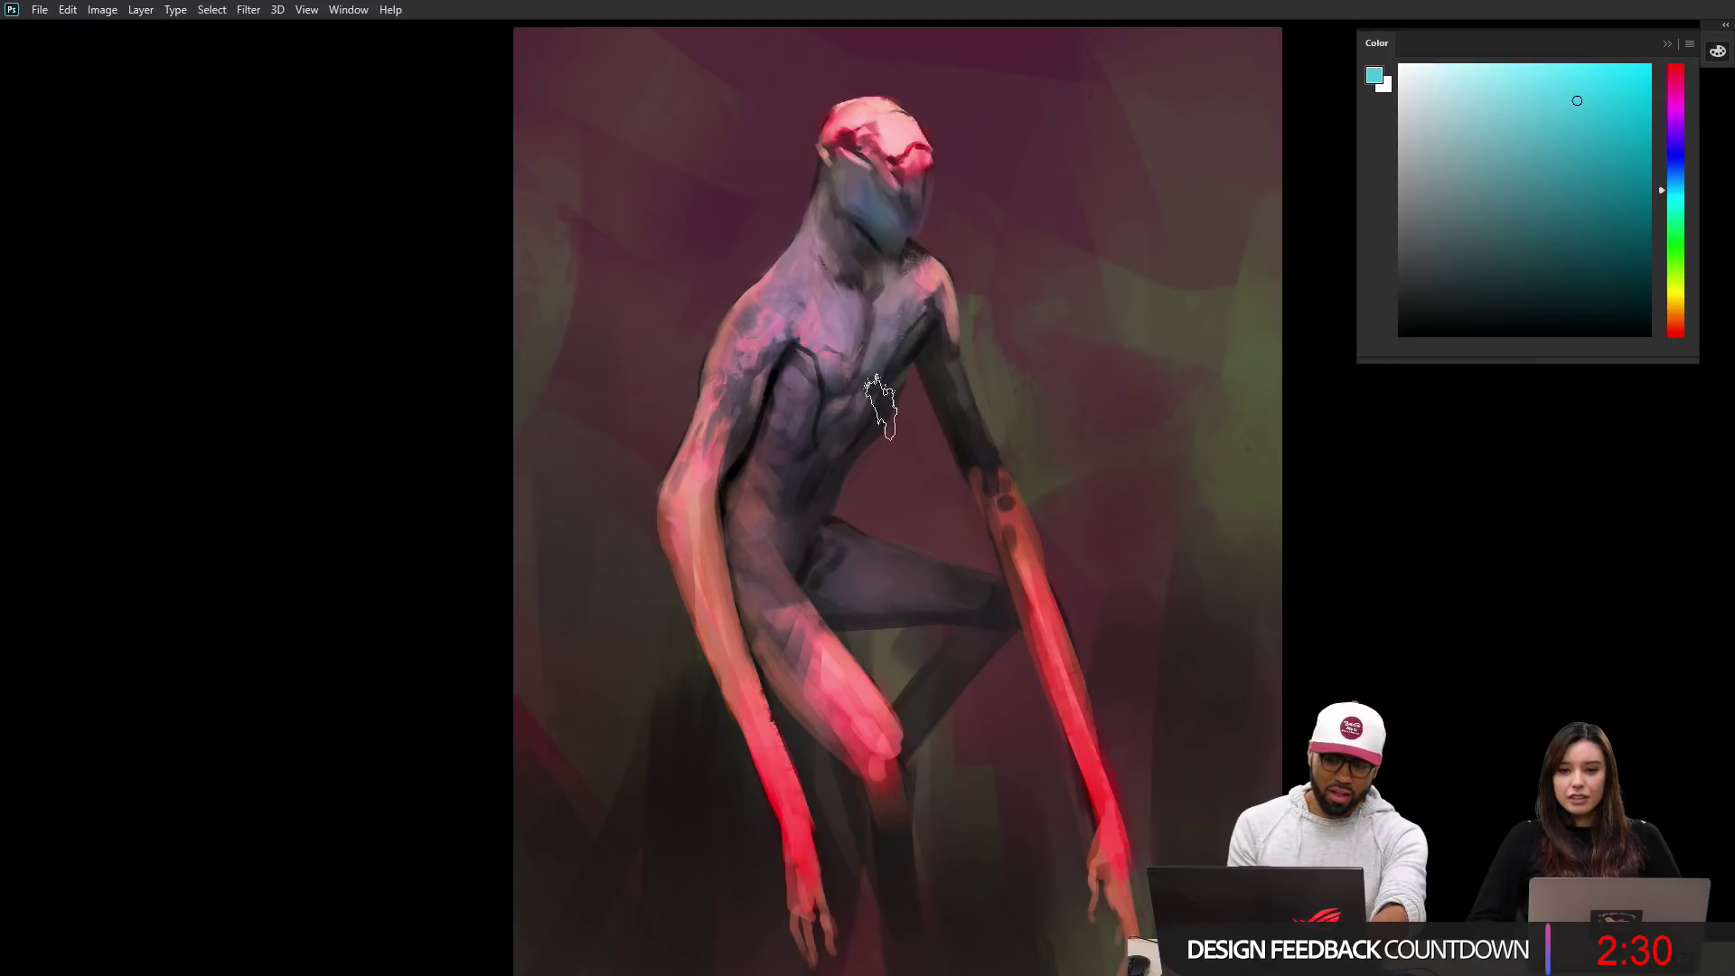
Step: Wash cyan over the background with a much larger brush while the canvas is mirrored, and flip the canvas back
key(ctrl+shift+h)
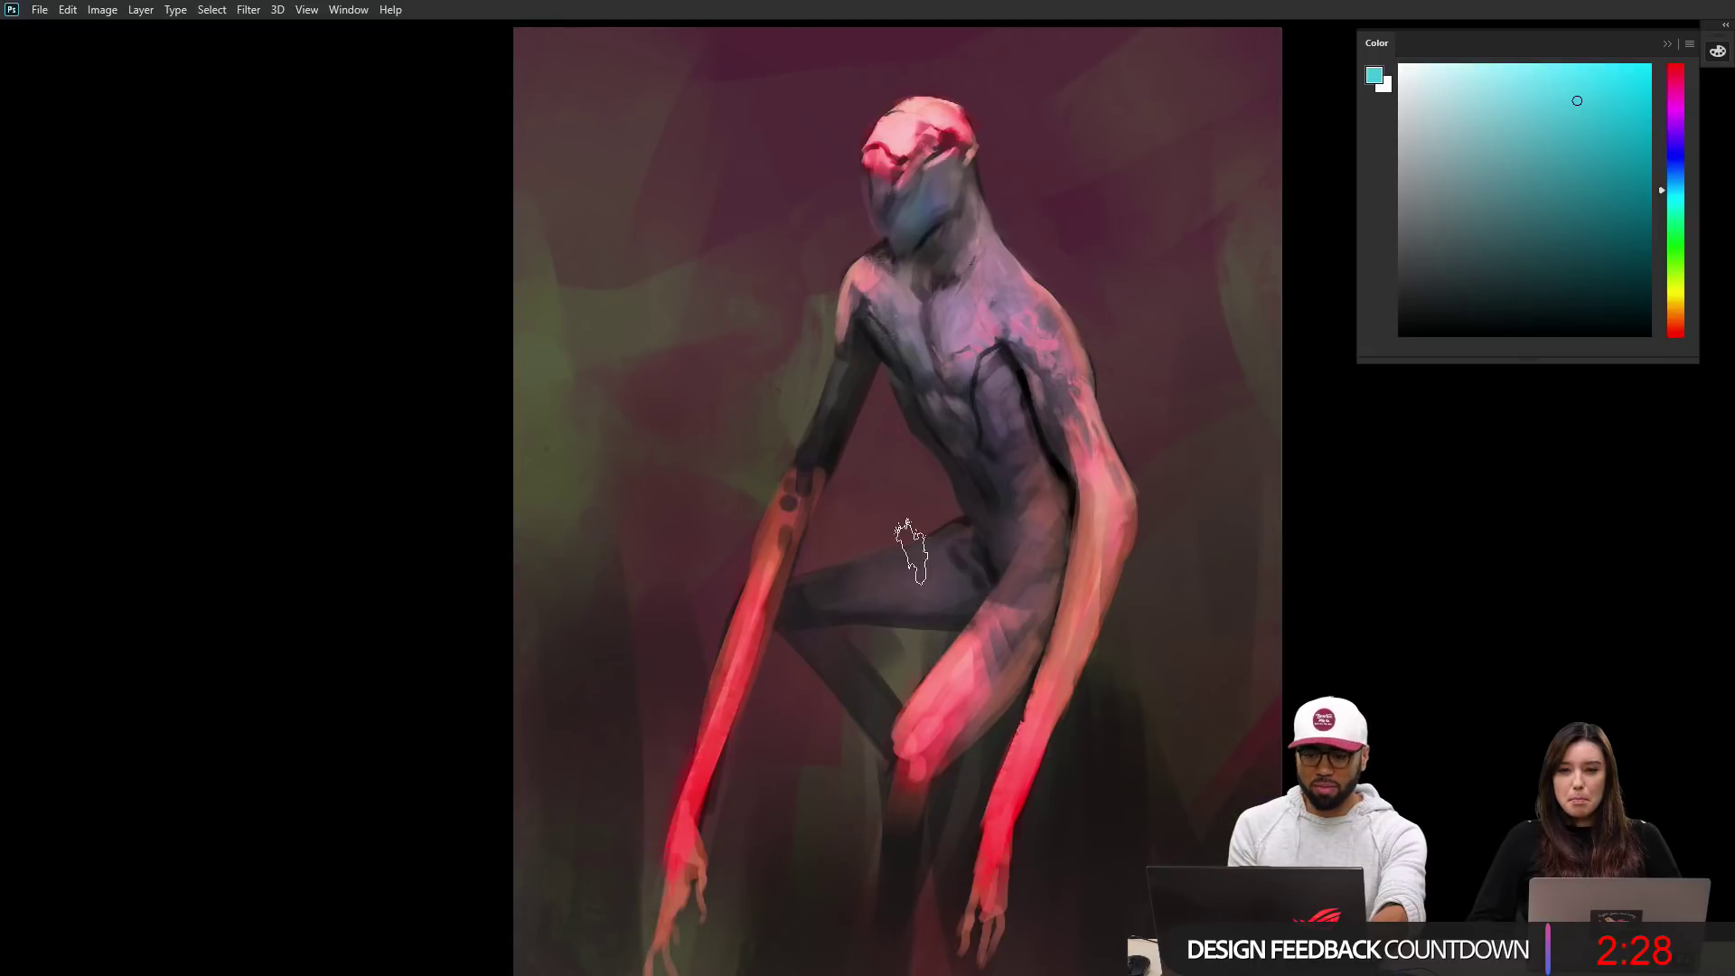
key(ctrl+minus)
key(bracketright)
key(bracketright)
key(bracketright)
key(bracketright)
key(bracketright)
key(bracketright)
key(bracketright)
key(bracketright)
key(bracketright)
key(bracketright)
key(bracketright)
key(bracketright)
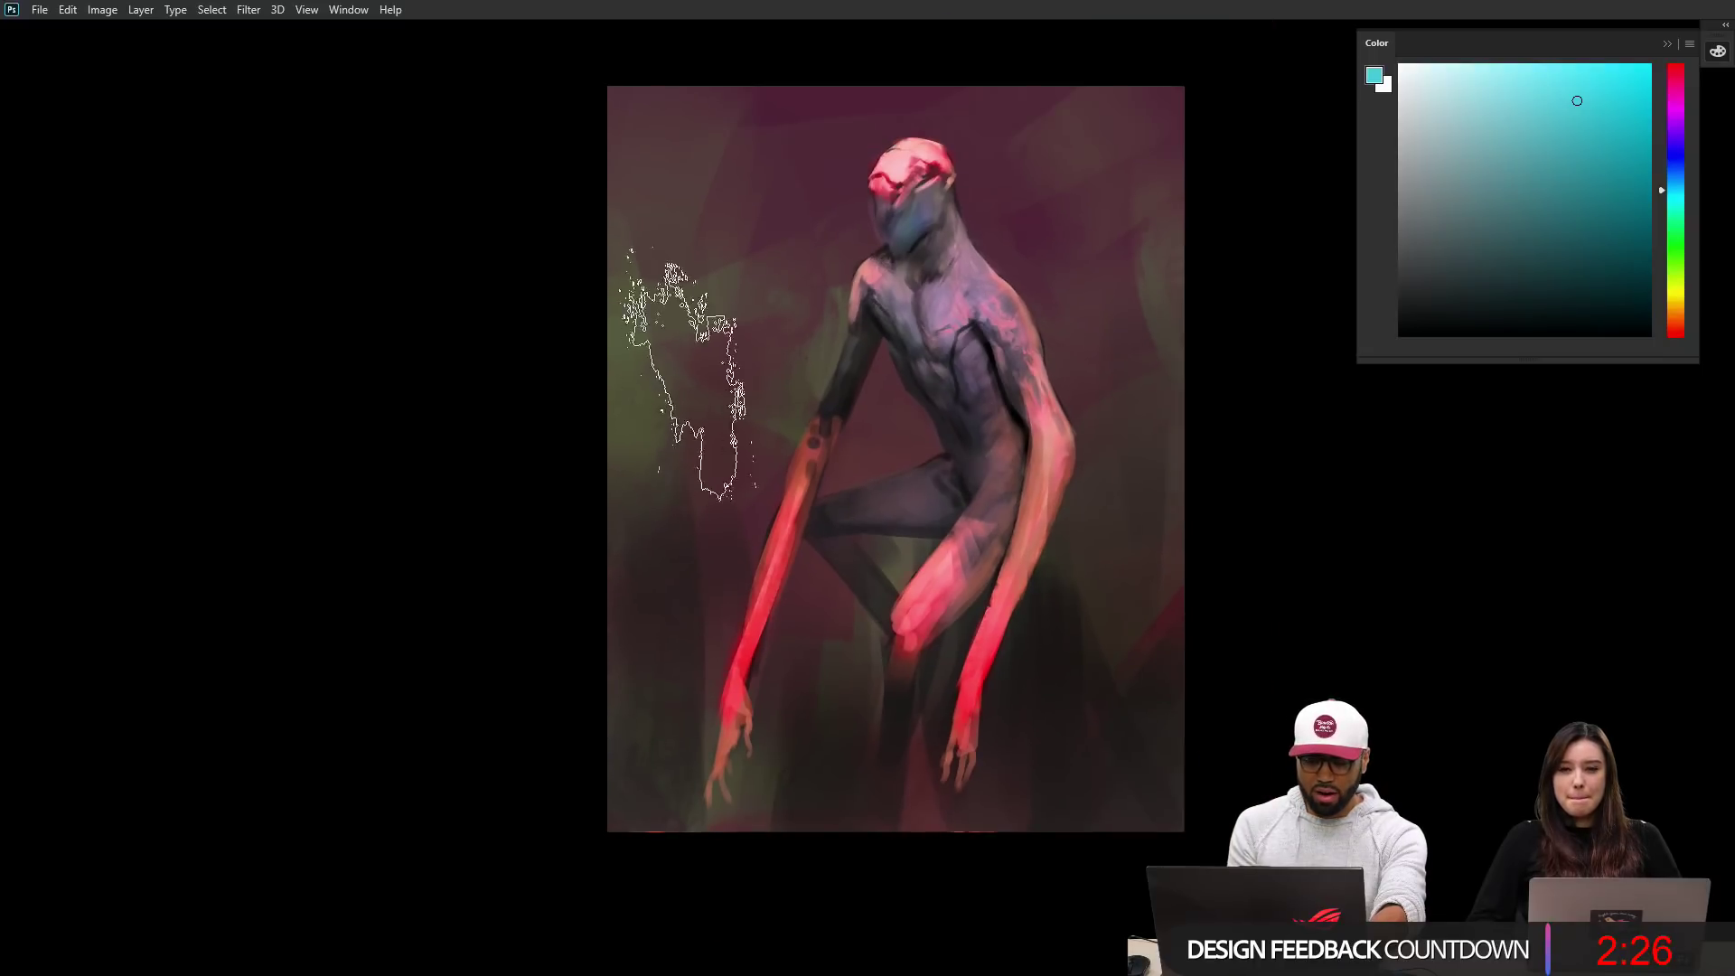
mouse_move(680, 378)
mouse_down()
mouse_move(603, 526)
mouse_move(589, 608)
mouse_up()
key(ctrl+z)
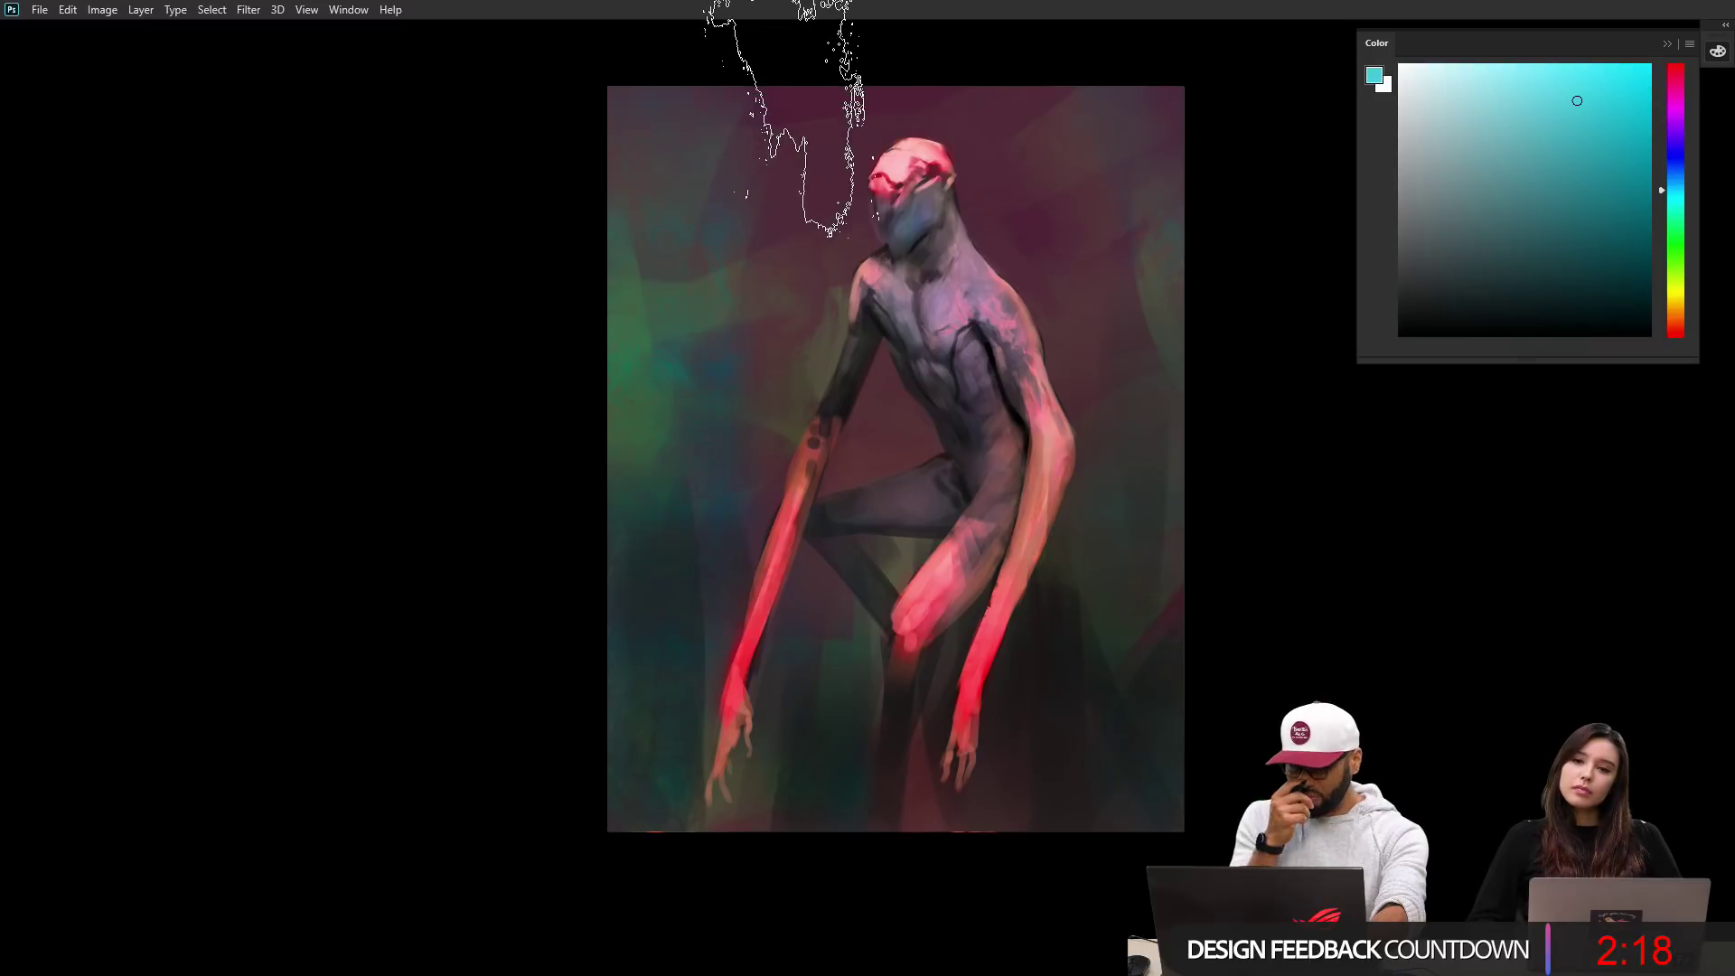
key(ctrl+shift+h)
Step: Tint the creature's eye line, cheeks and neck with cyan using a much smaller brush
ctrl+click(943, 359)
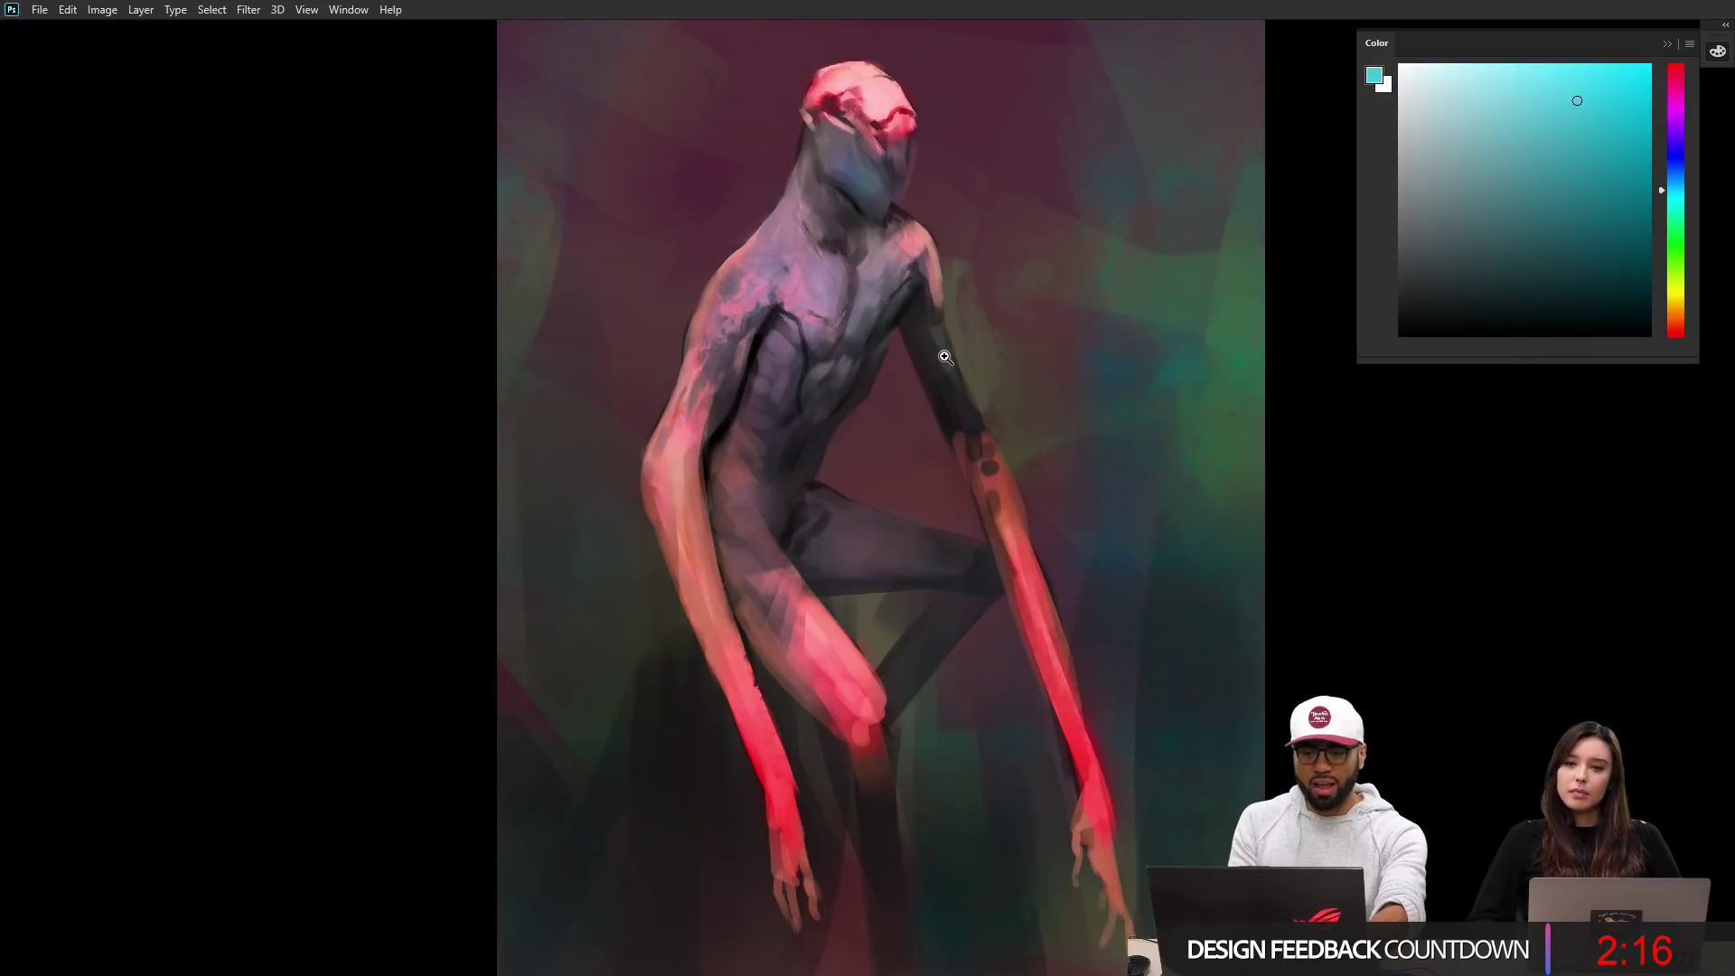
ctrl+click(943, 359)
drag(932, 383, 969, 607)
key(bracketleft)
key(bracketleft)
key(bracketleft)
key(bracketleft)
key(bracketleft)
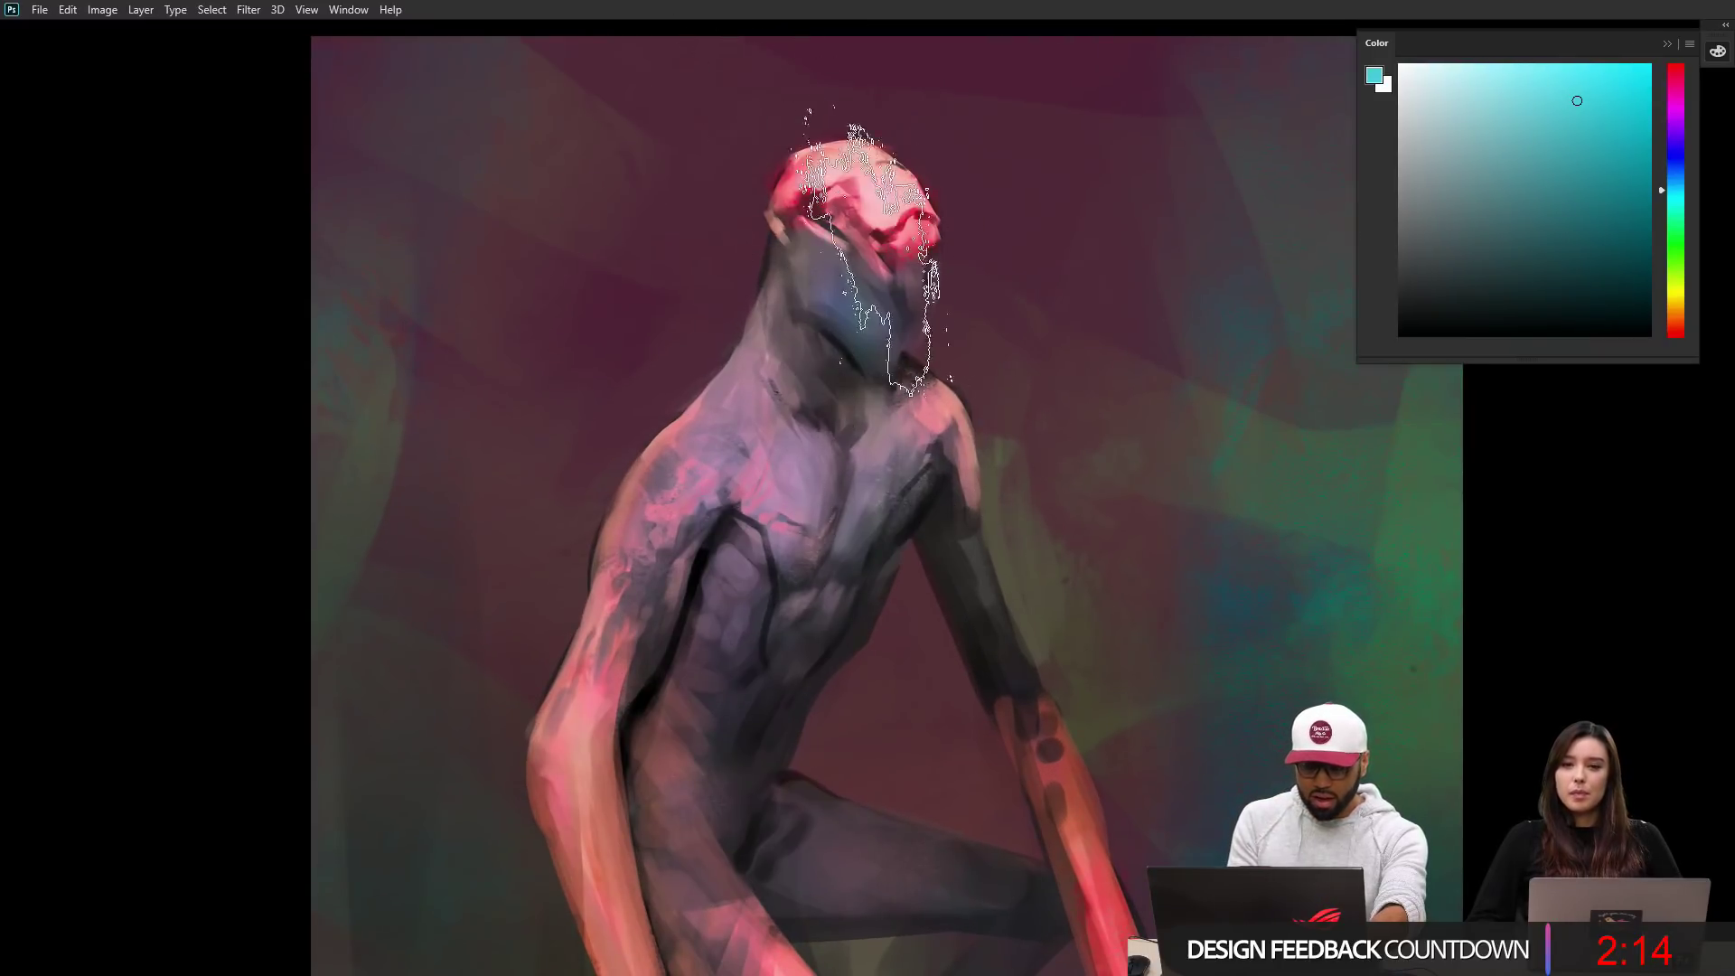
key(bracketleft)
key(bracketleft)
key(bracketleft)
key(bracketleft)
drag(879, 234, 897, 278)
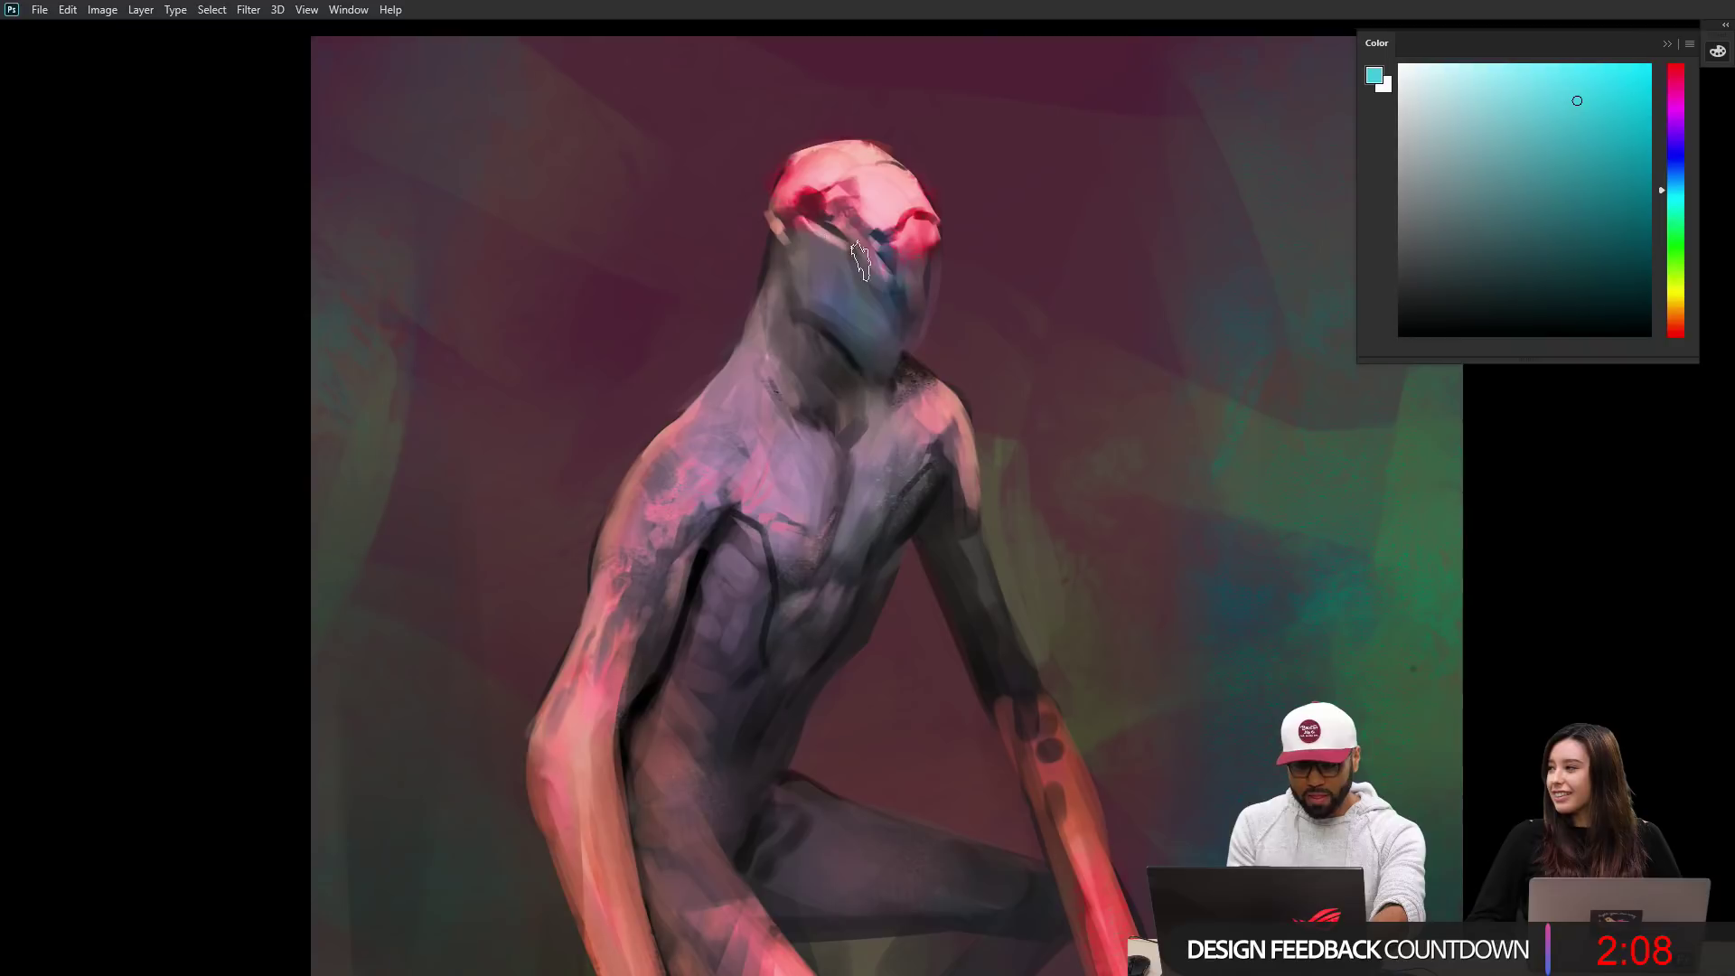
mouse_move(849, 253)
mouse_down()
mouse_move(829, 288)
mouse_move(778, 275)
mouse_up()
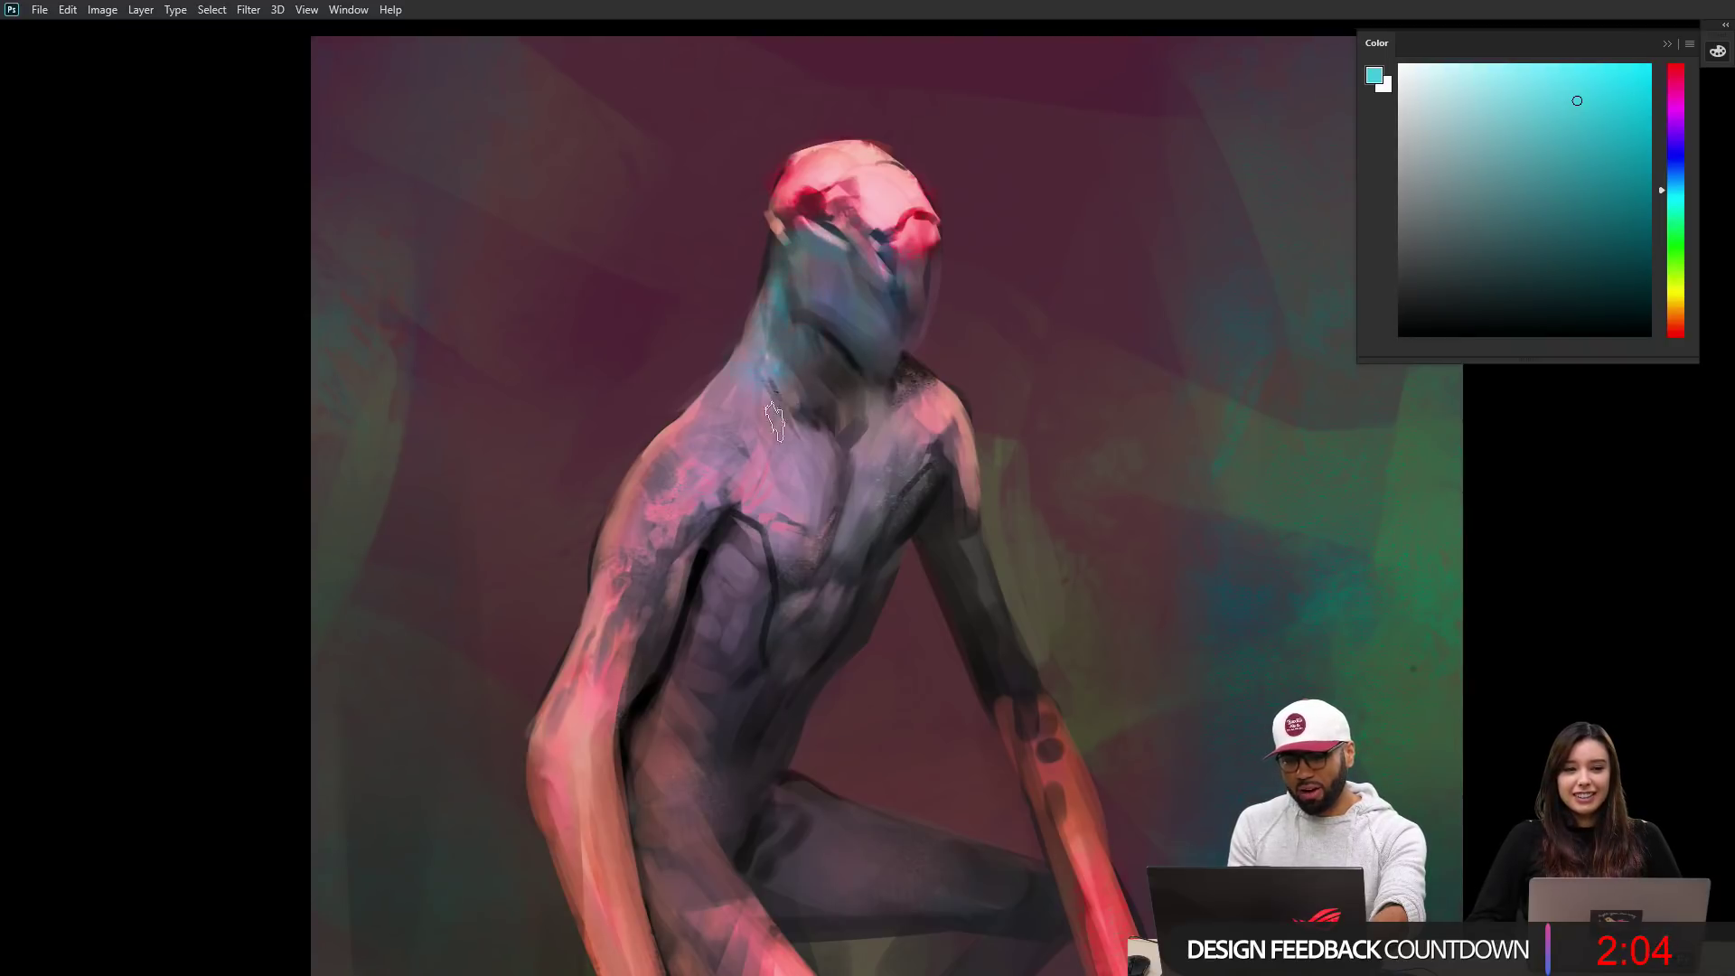
Step: Add cyan tints to the bent arm's inner shoulder and the opposite side of the chest with a slightly larger brush
scroll(860, 480, down, 2)
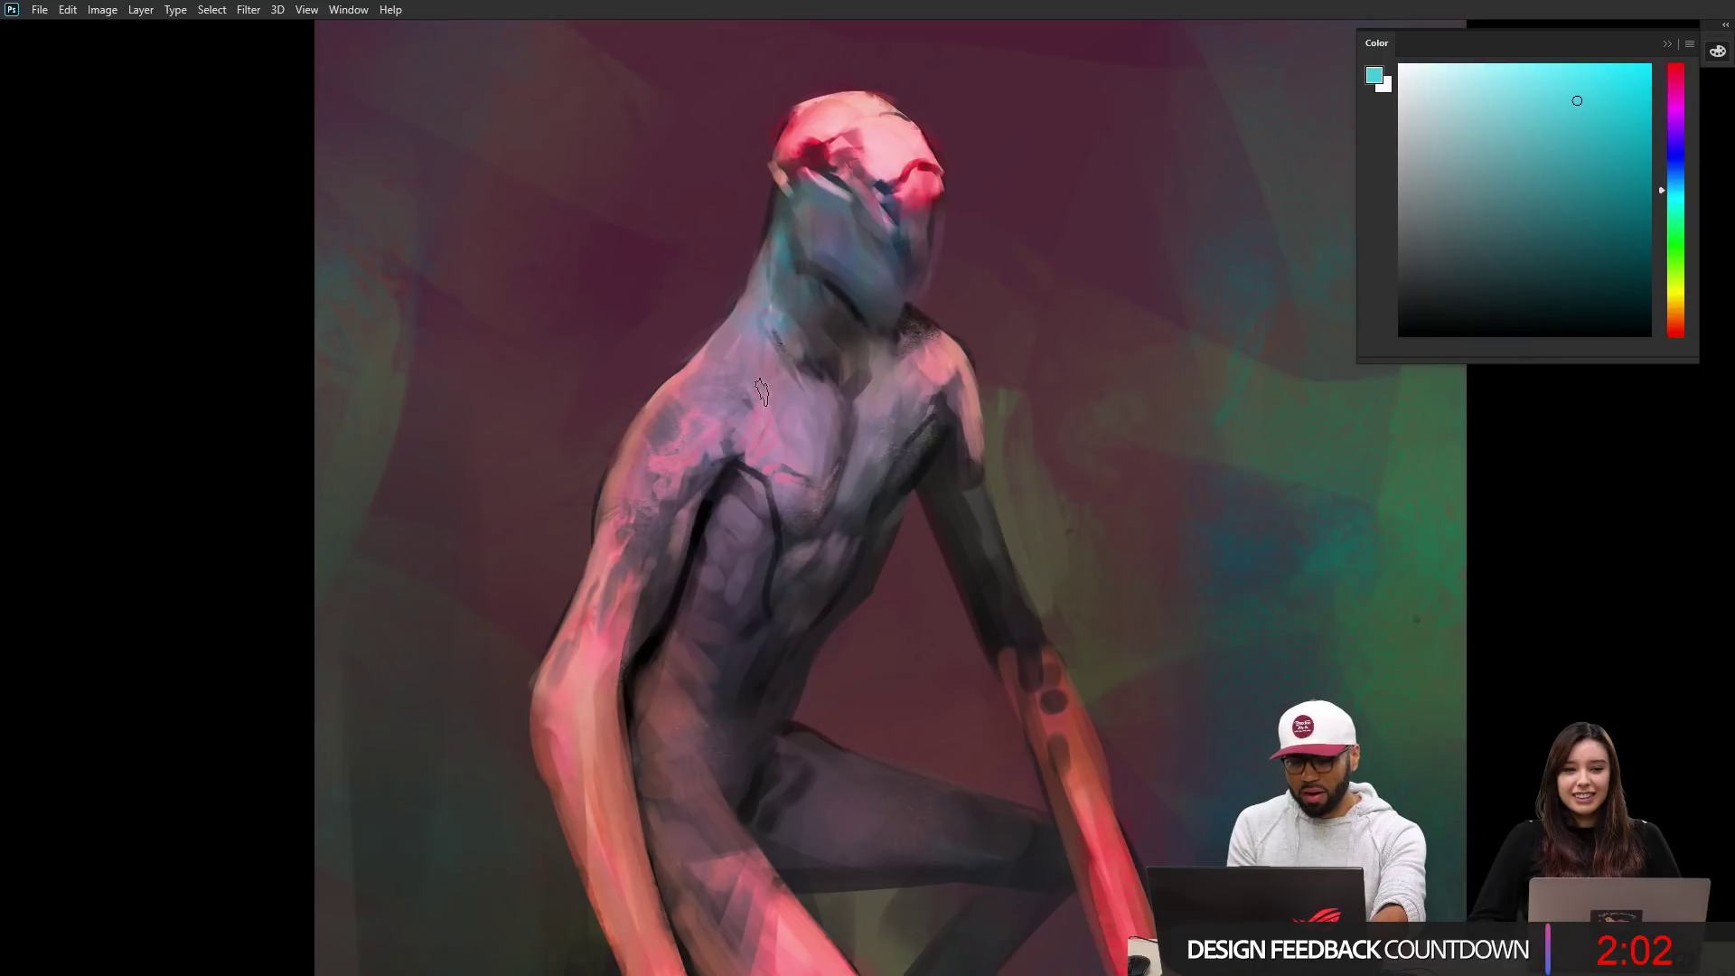
key(bracketright)
key(bracketright)
key(bracketright)
key(bracketright)
drag(709, 423, 735, 396)
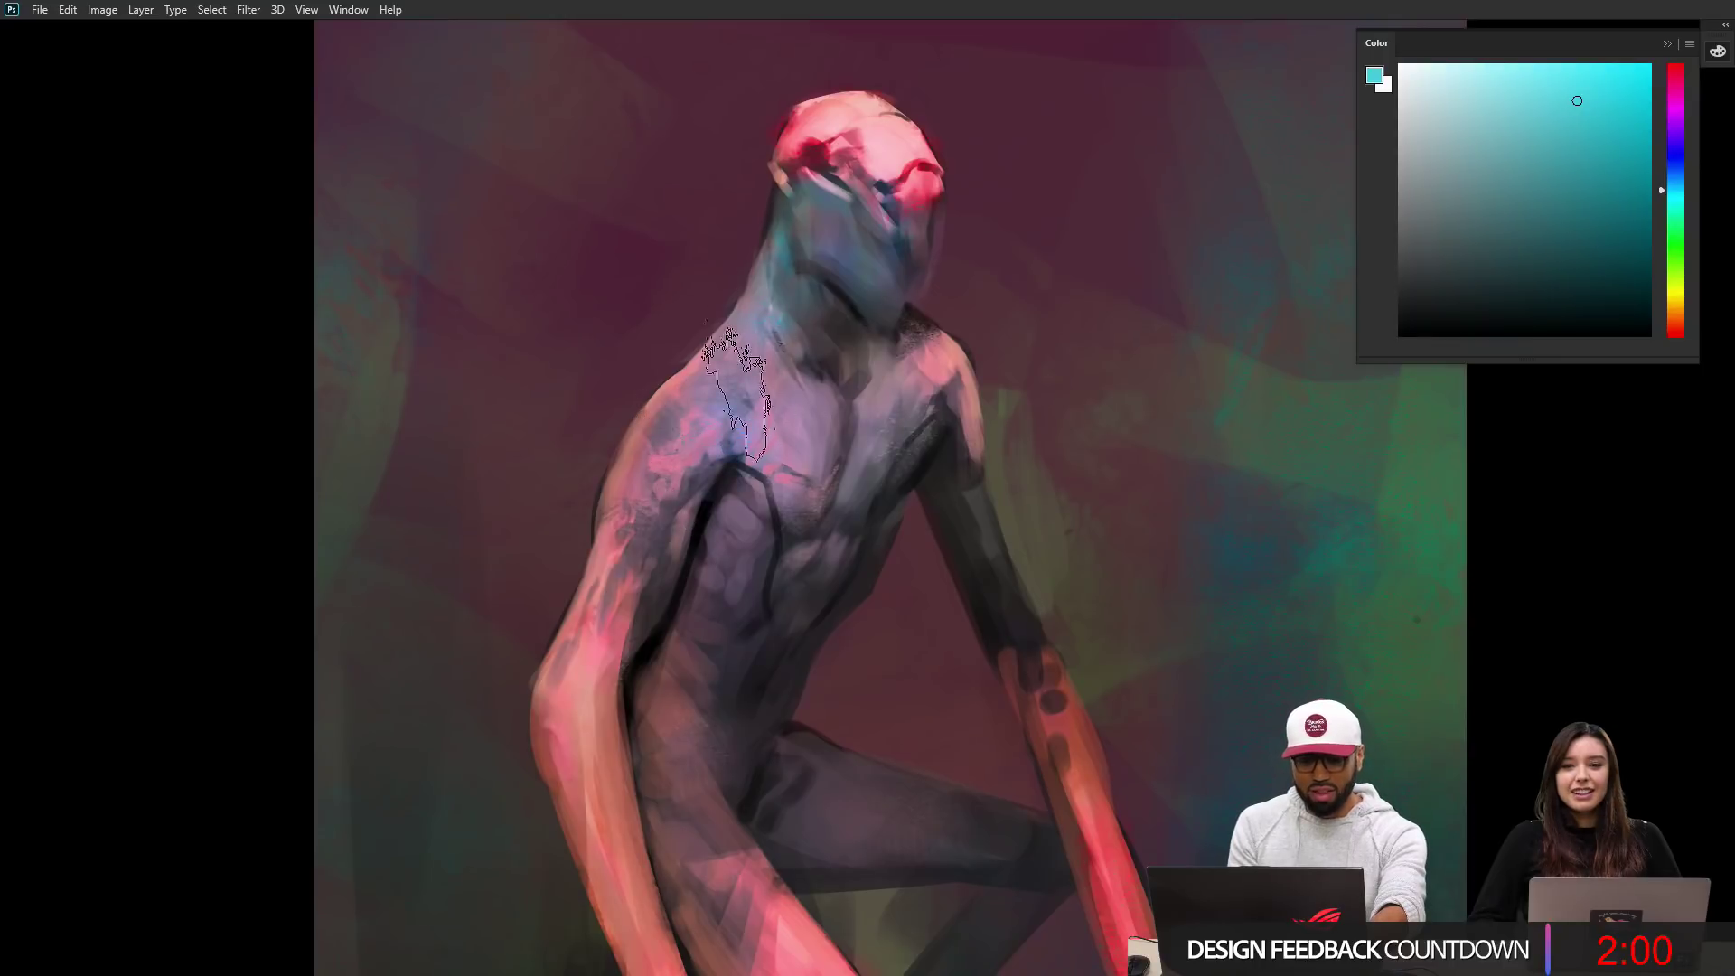
drag(914, 378, 909, 422)
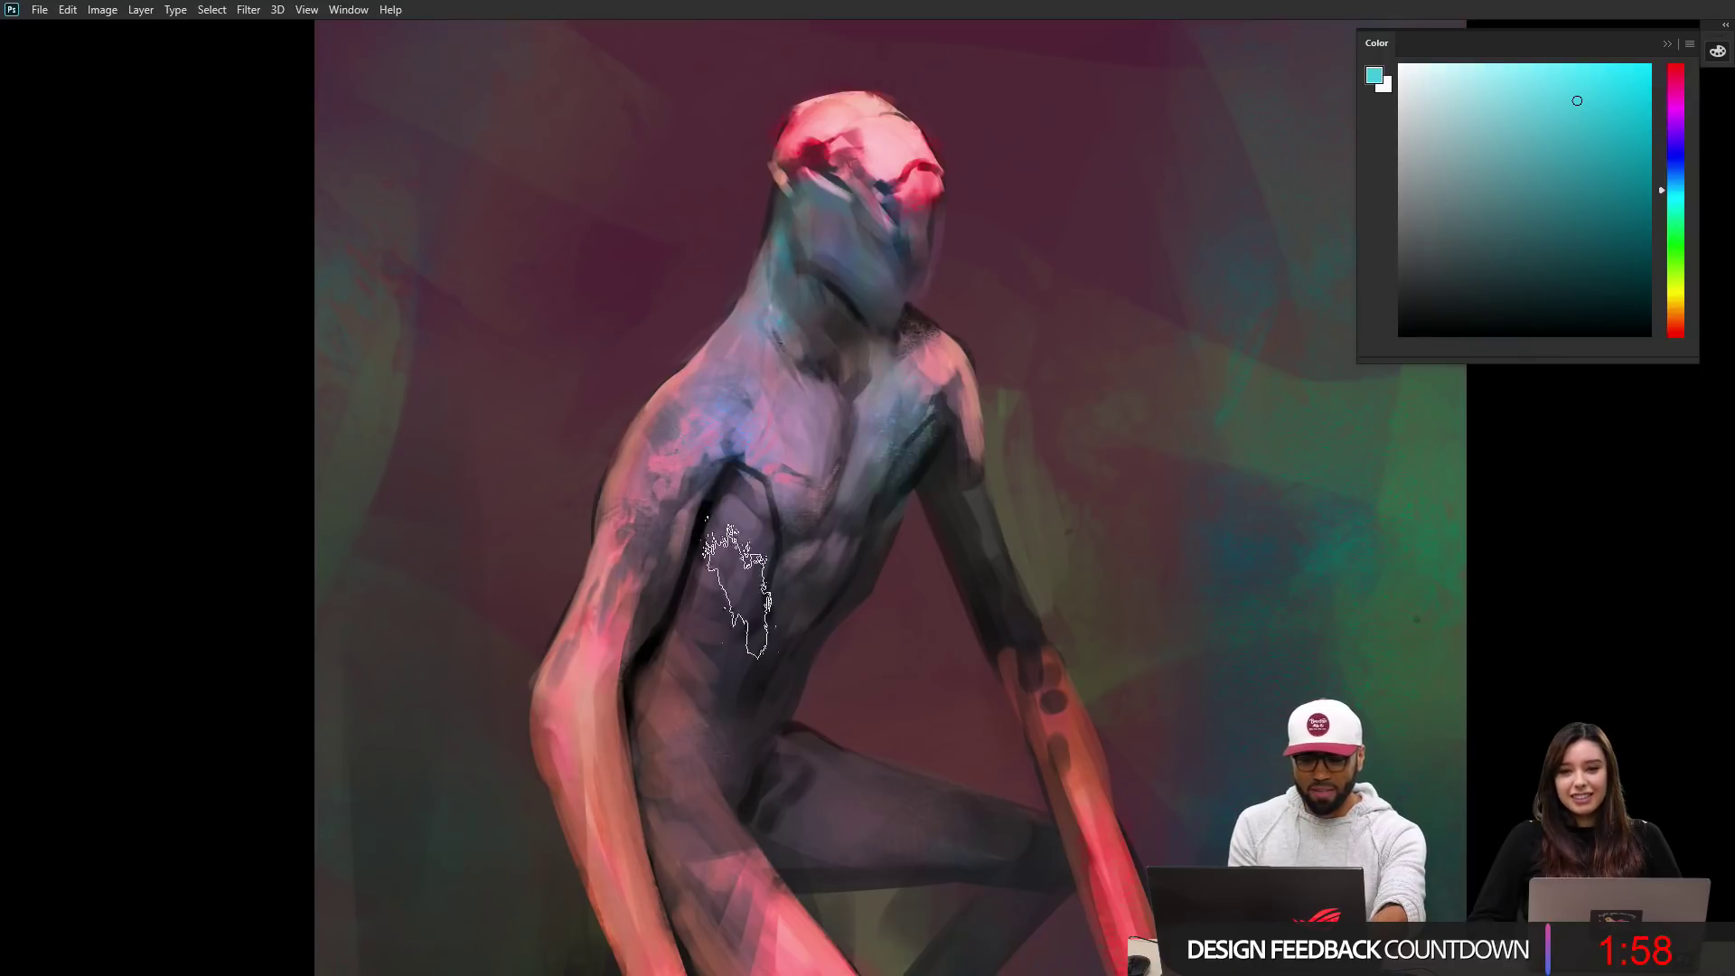
Step: Bring back the hidden panels and duplicate the Group 1 copy layer
ctrl+click(842, 550)
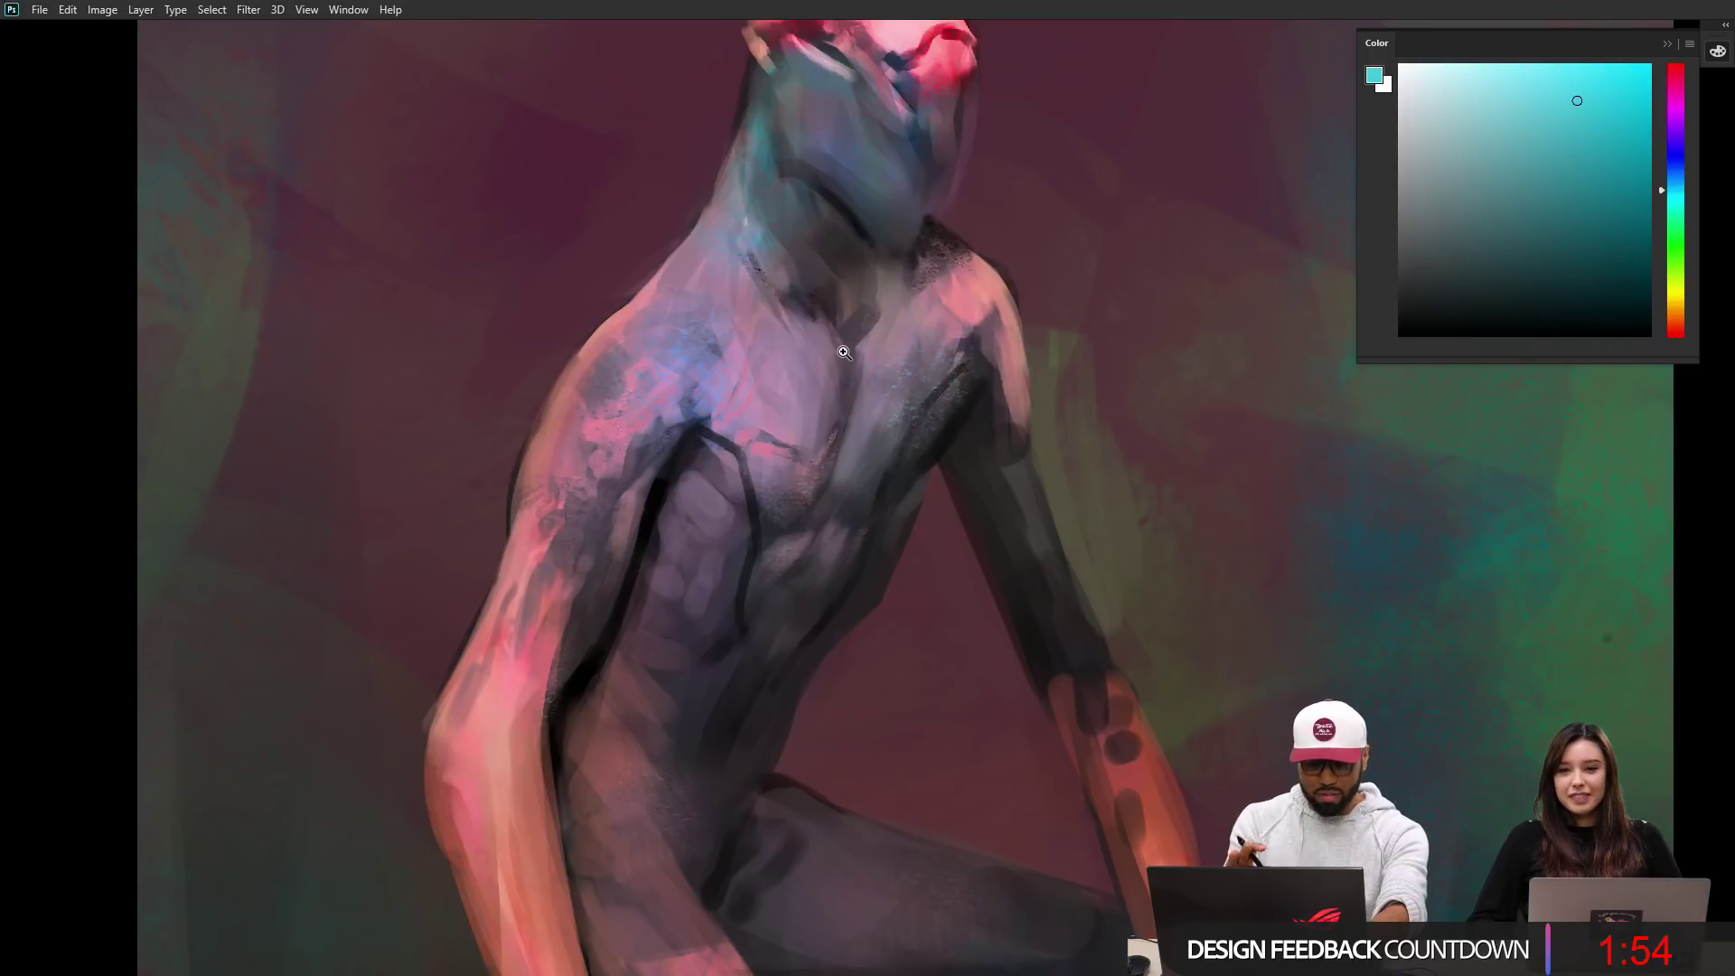
drag(838, 301, 852, 317)
alt+click(858, 399)
drag(886, 439, 910, 360)
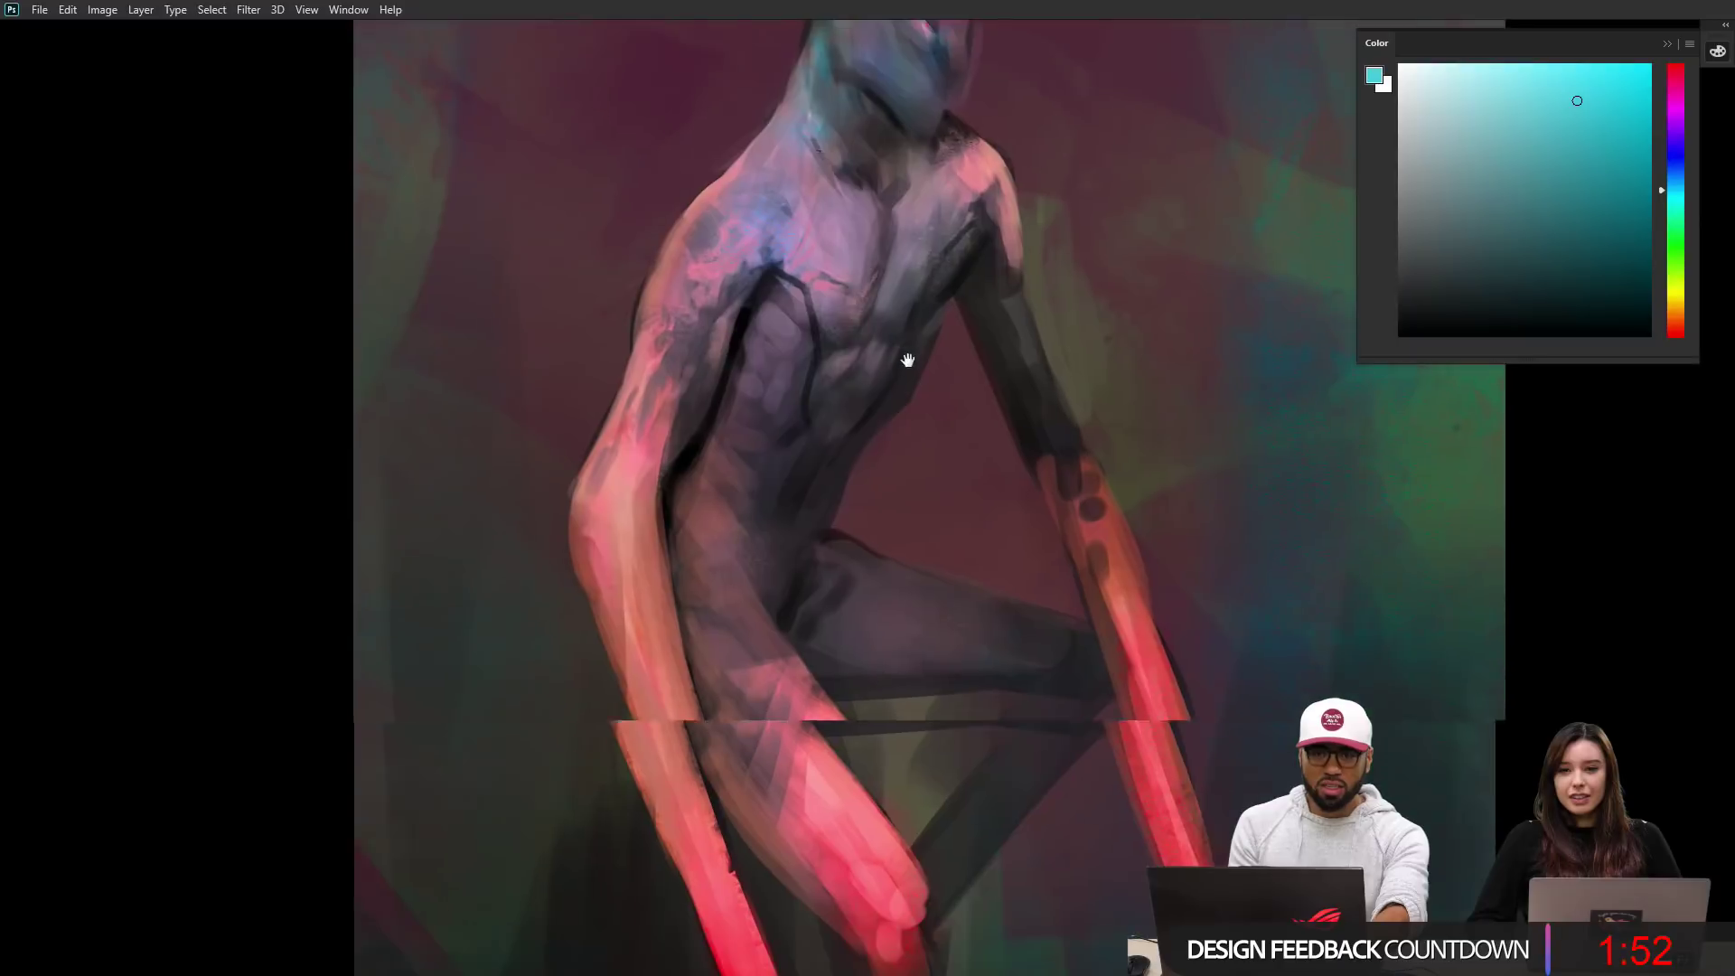
alt+click(906, 404)
alt+click(906, 404)
key(Tab)
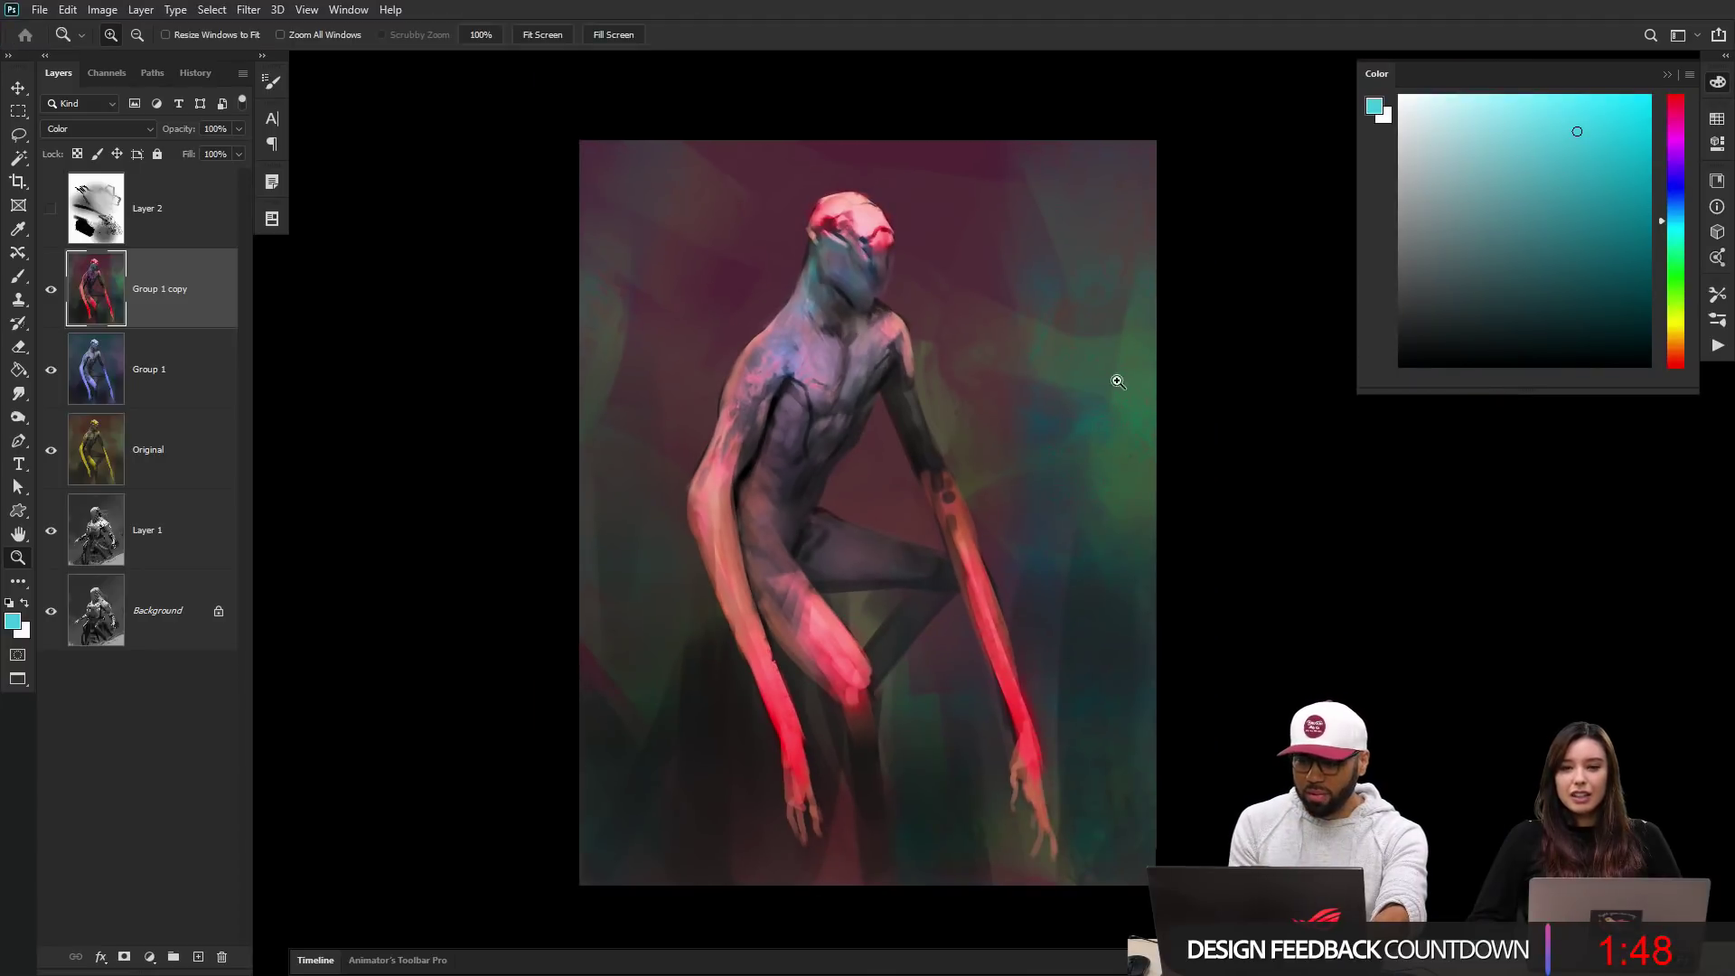
drag(1029, 468, 1043, 448)
key(ctrl+j)
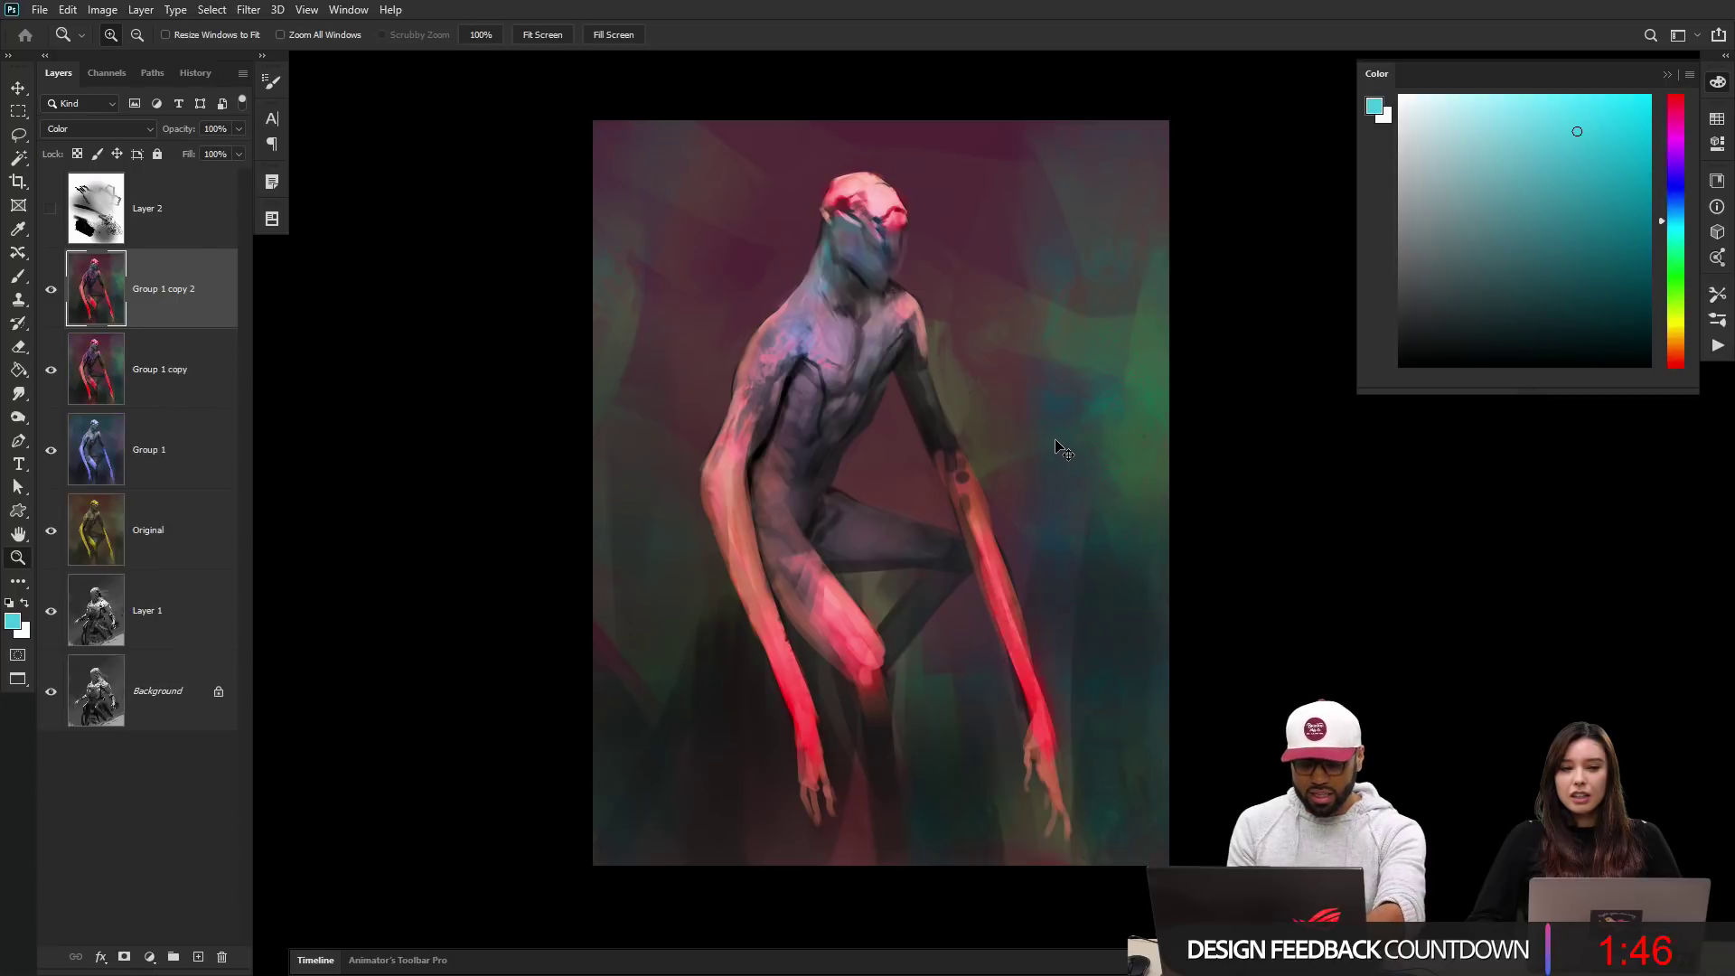
click(100, 136)
key(Escape)
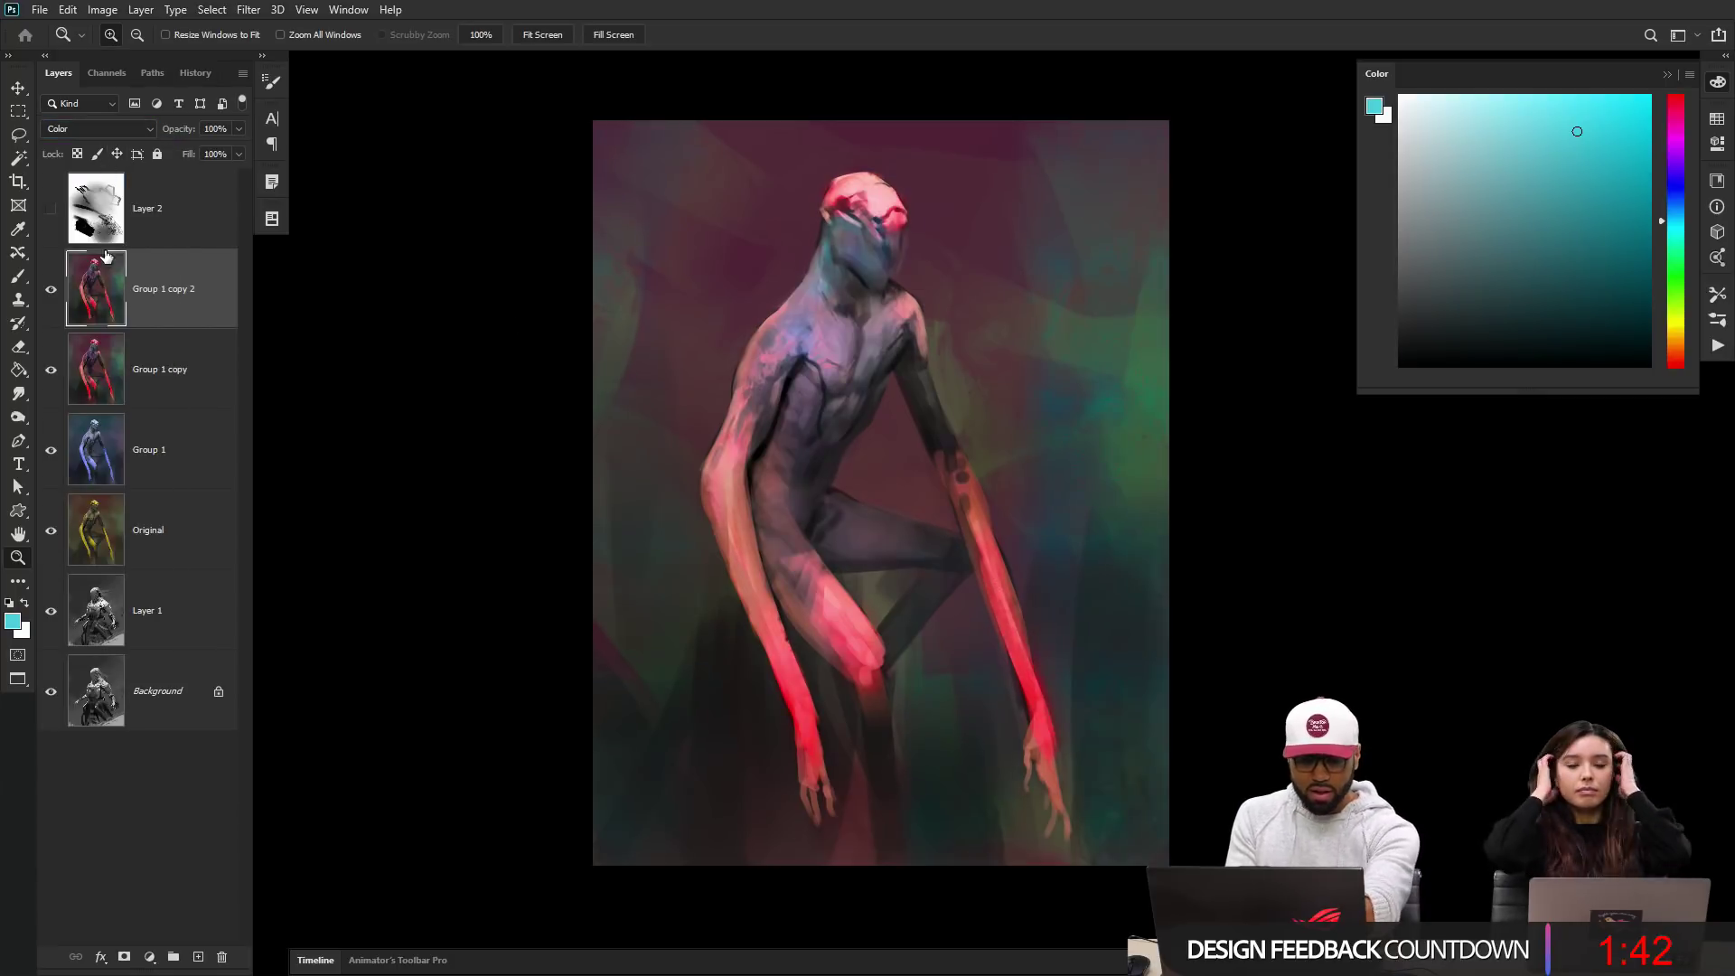
Step: Stamp all visible layers into a new layer and merge it with the two Group 1 copies
click(163, 368)
click(50, 289)
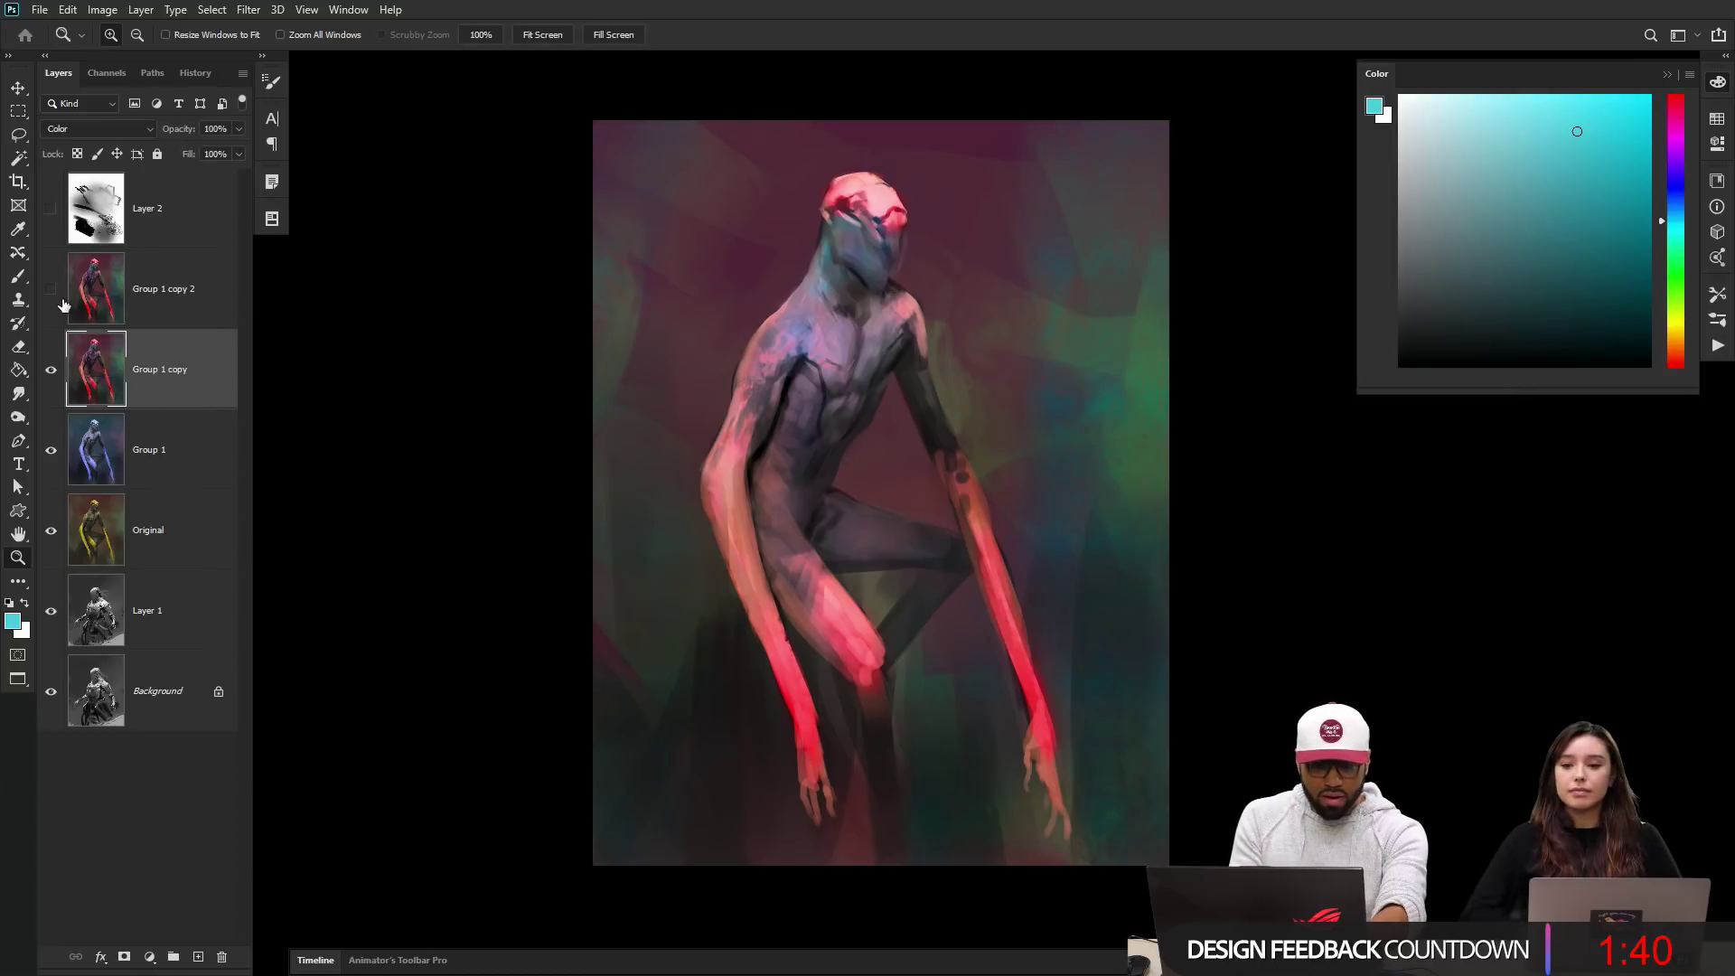
click(51, 289)
click(188, 312)
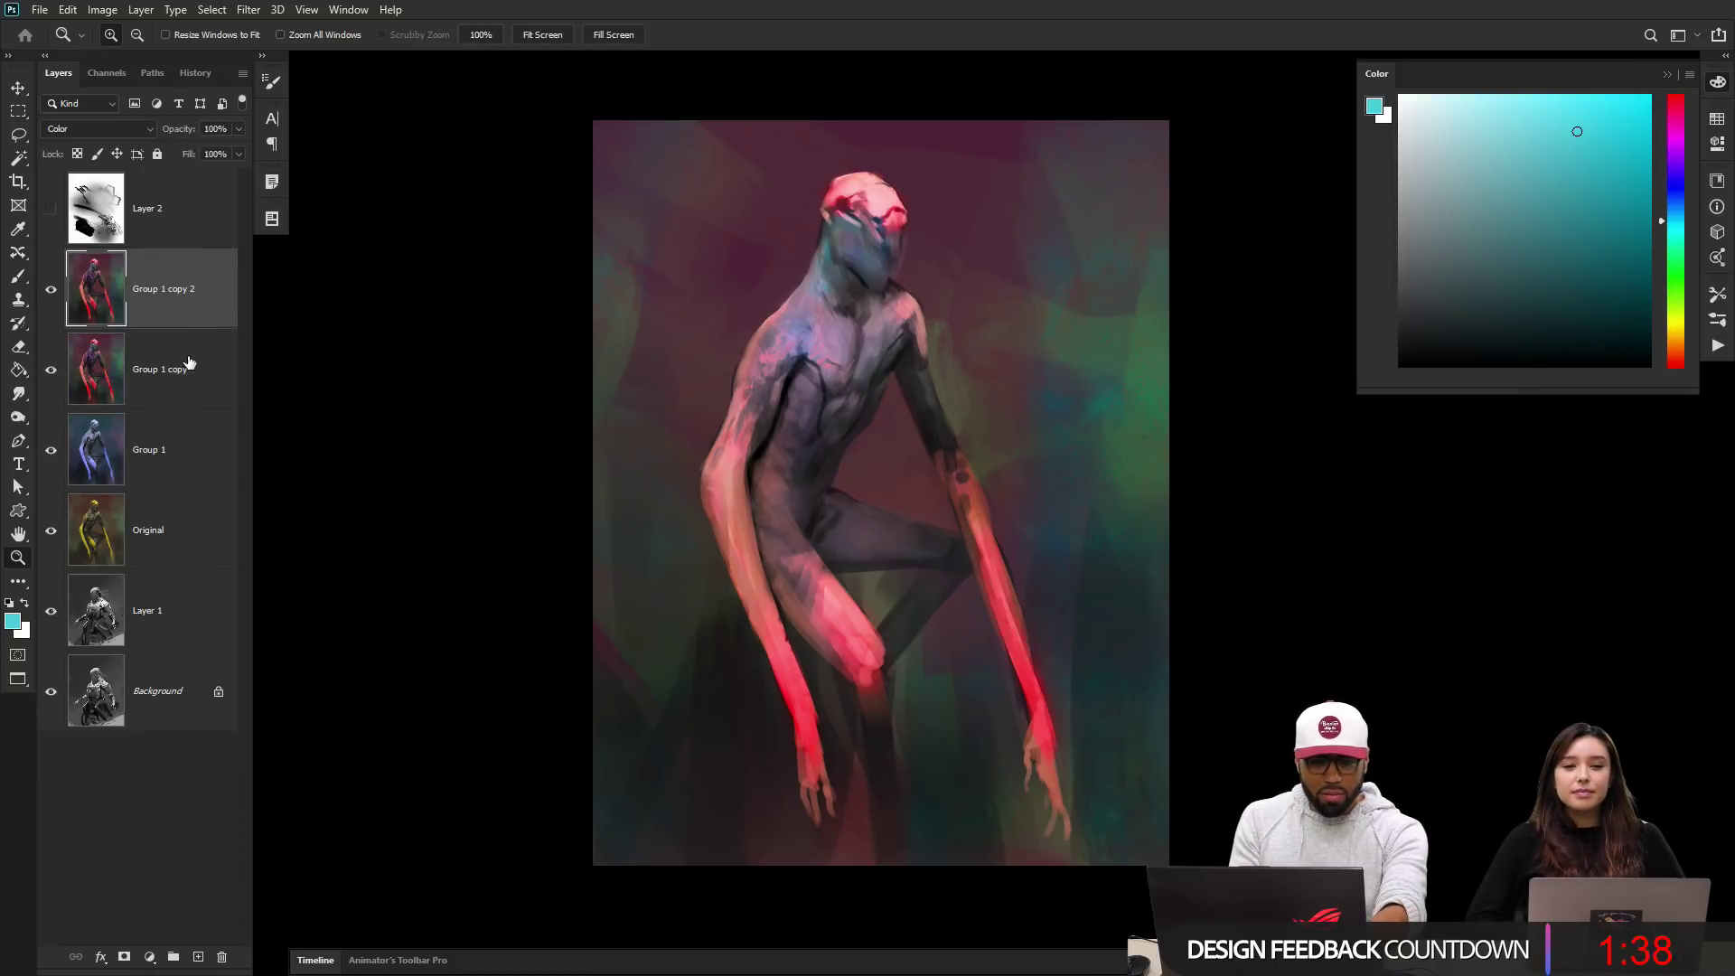
key(ctrl+shift+alt+e)
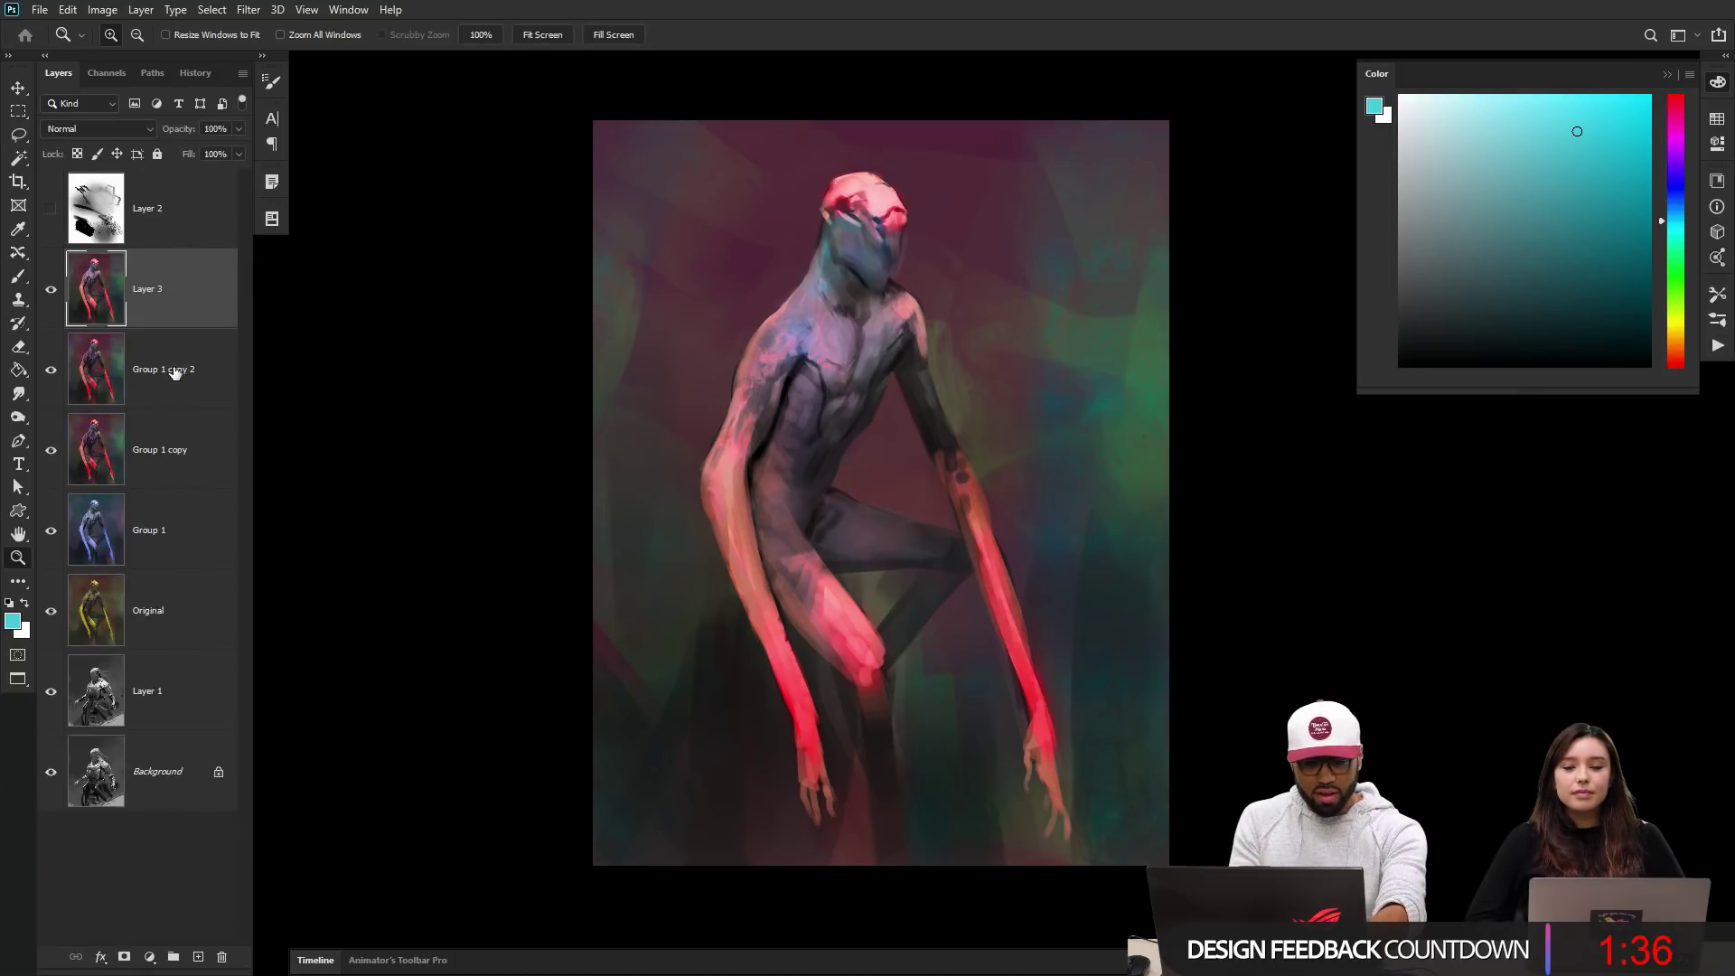
shift+click(184, 444)
key(ctrl+e)
click(50, 291)
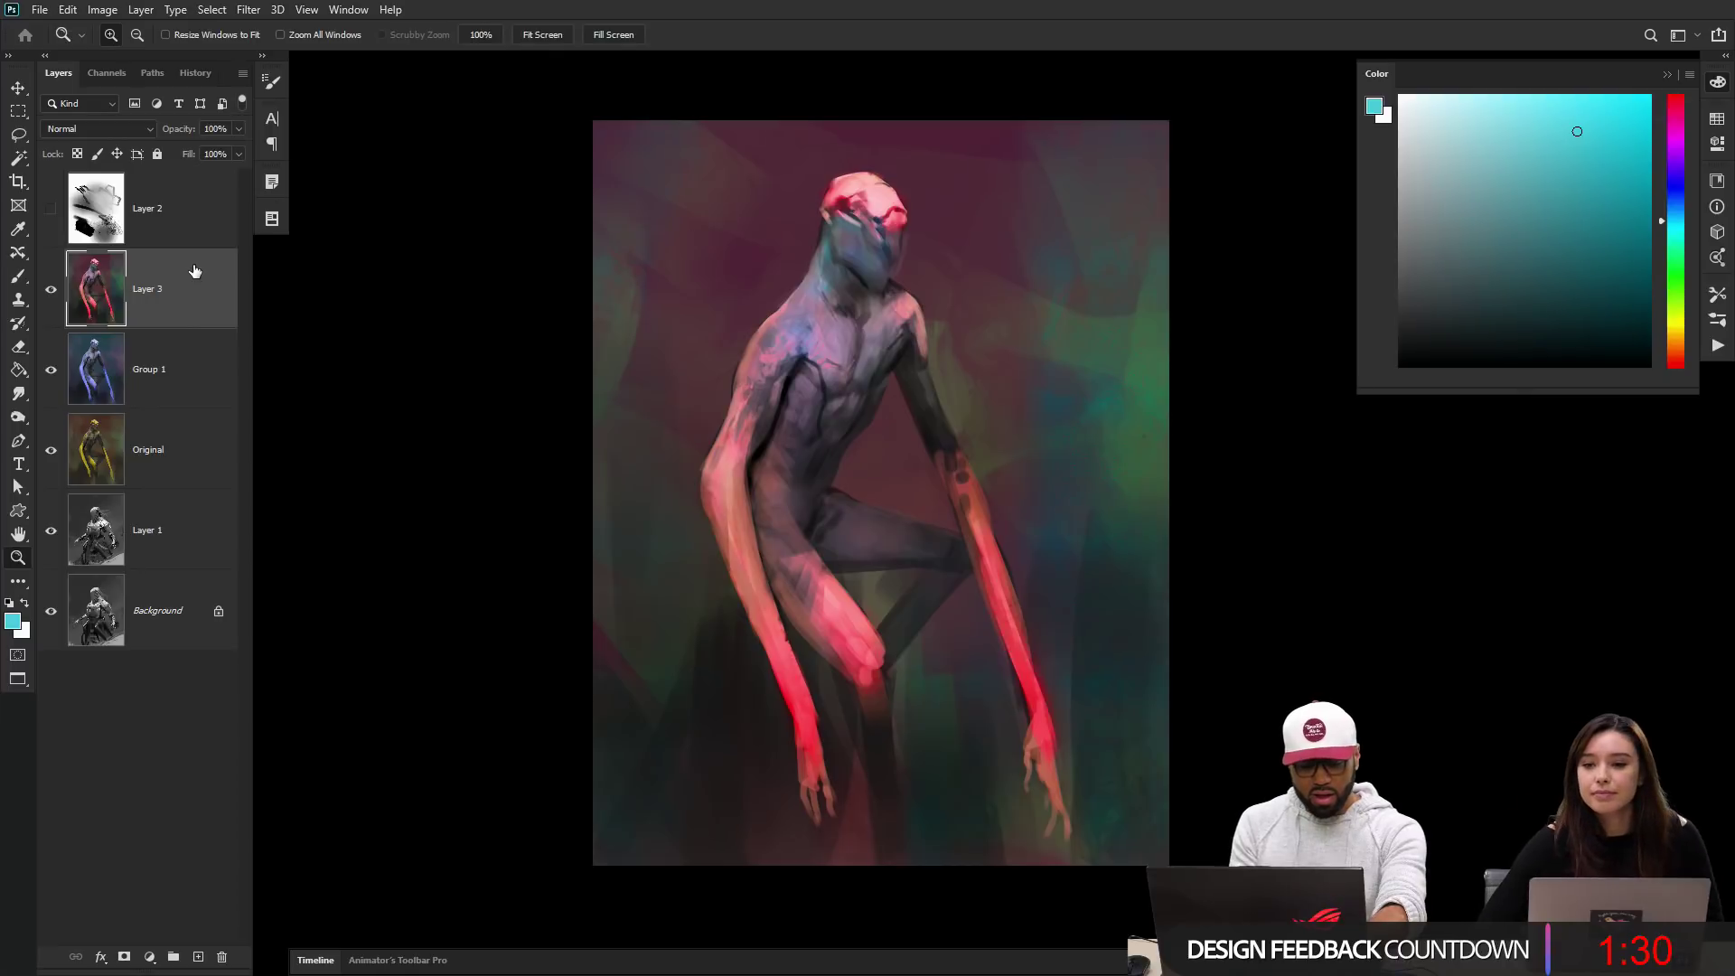
Step: Duplicate Layer 3, set the duplicate's blend mode to Color and shift its hue by +37
key(ctrl+j)
click(62, 126)
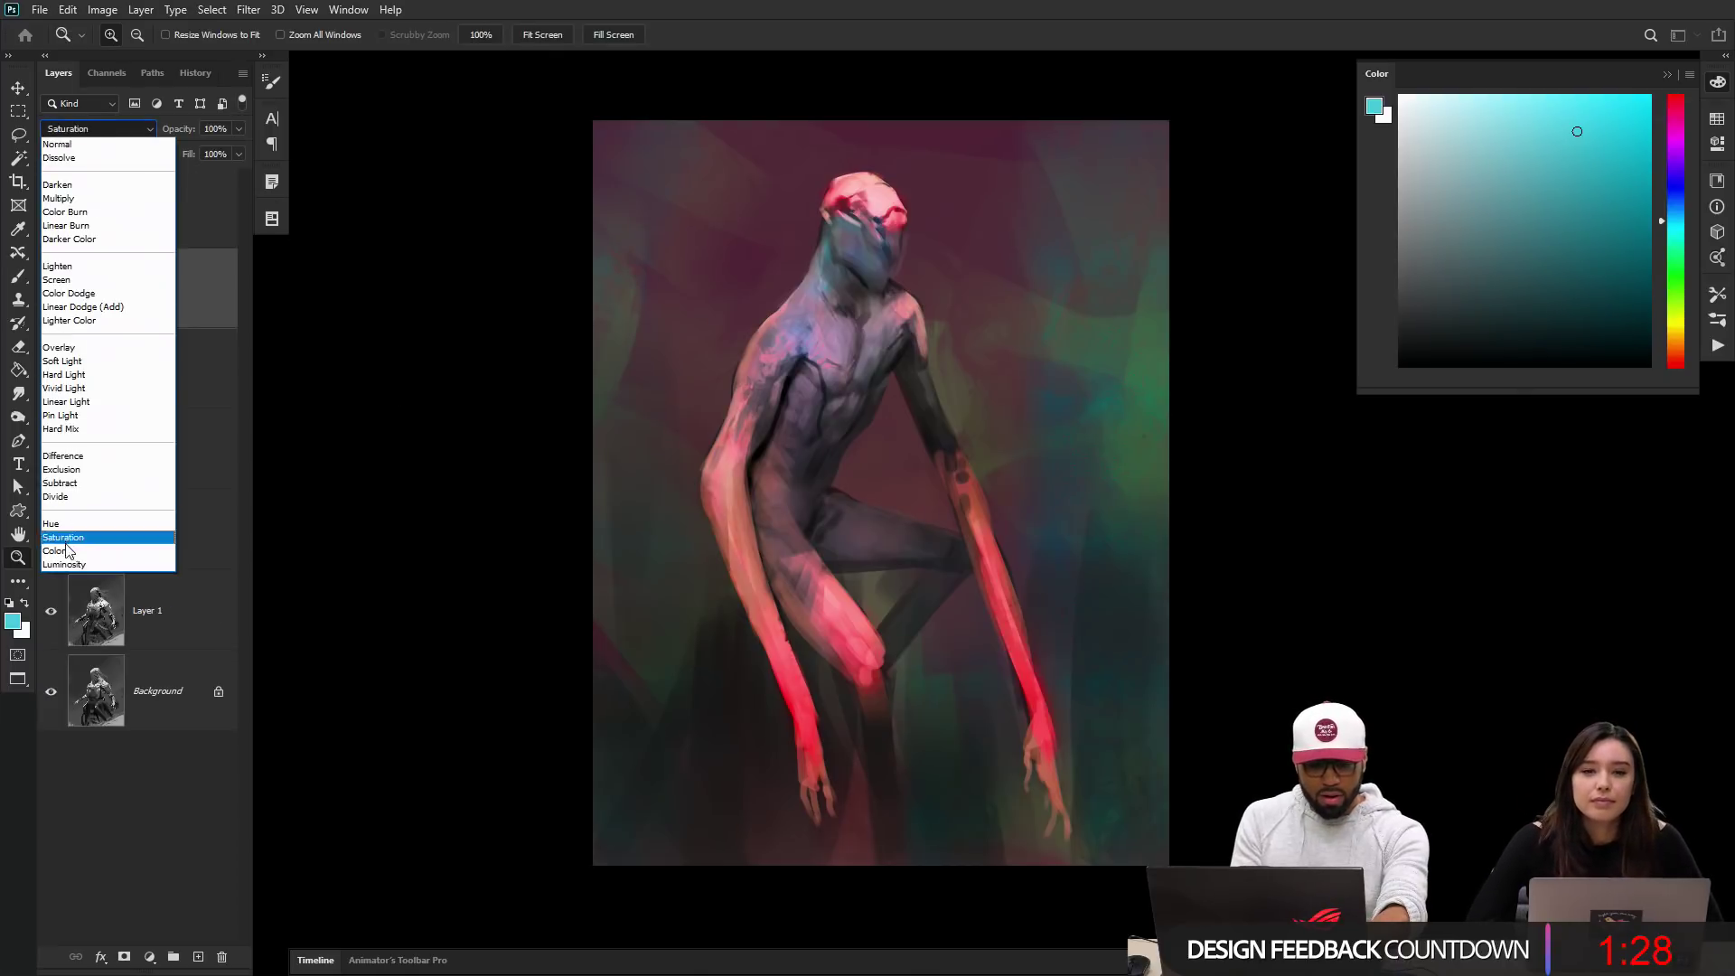
click(55, 550)
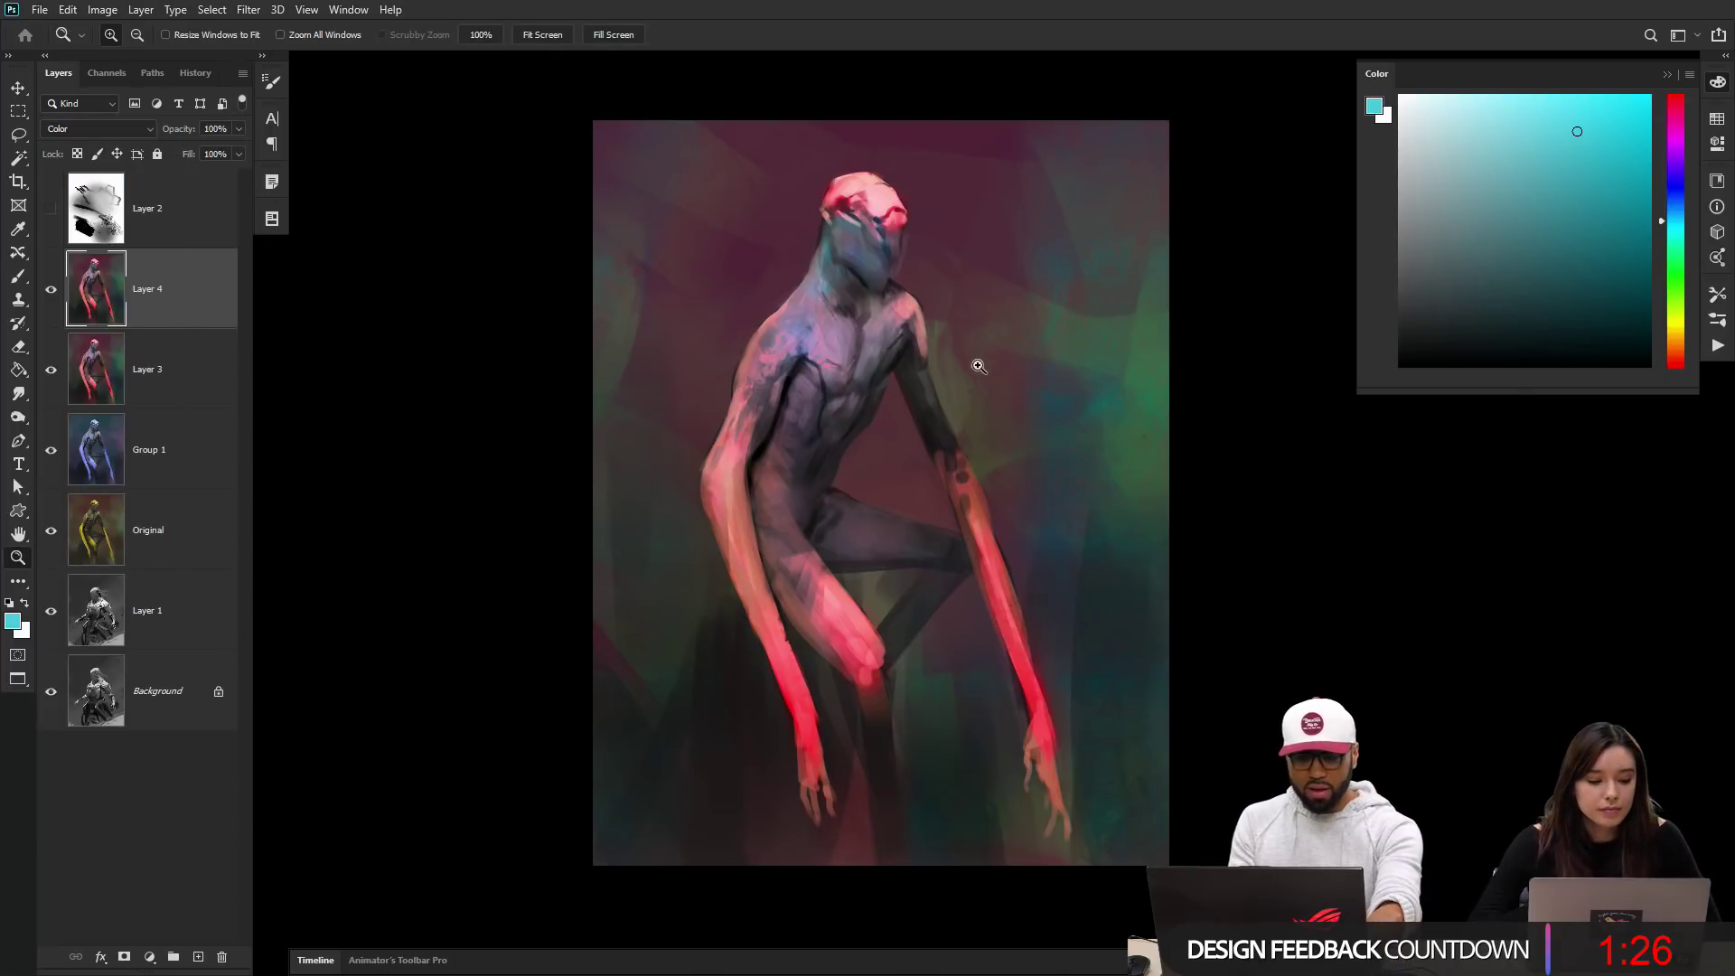
key(ctrl+u)
mouse_move(1379, 289)
mouse_down()
mouse_move(1462, 278)
mouse_move(1393, 280)
mouse_up()
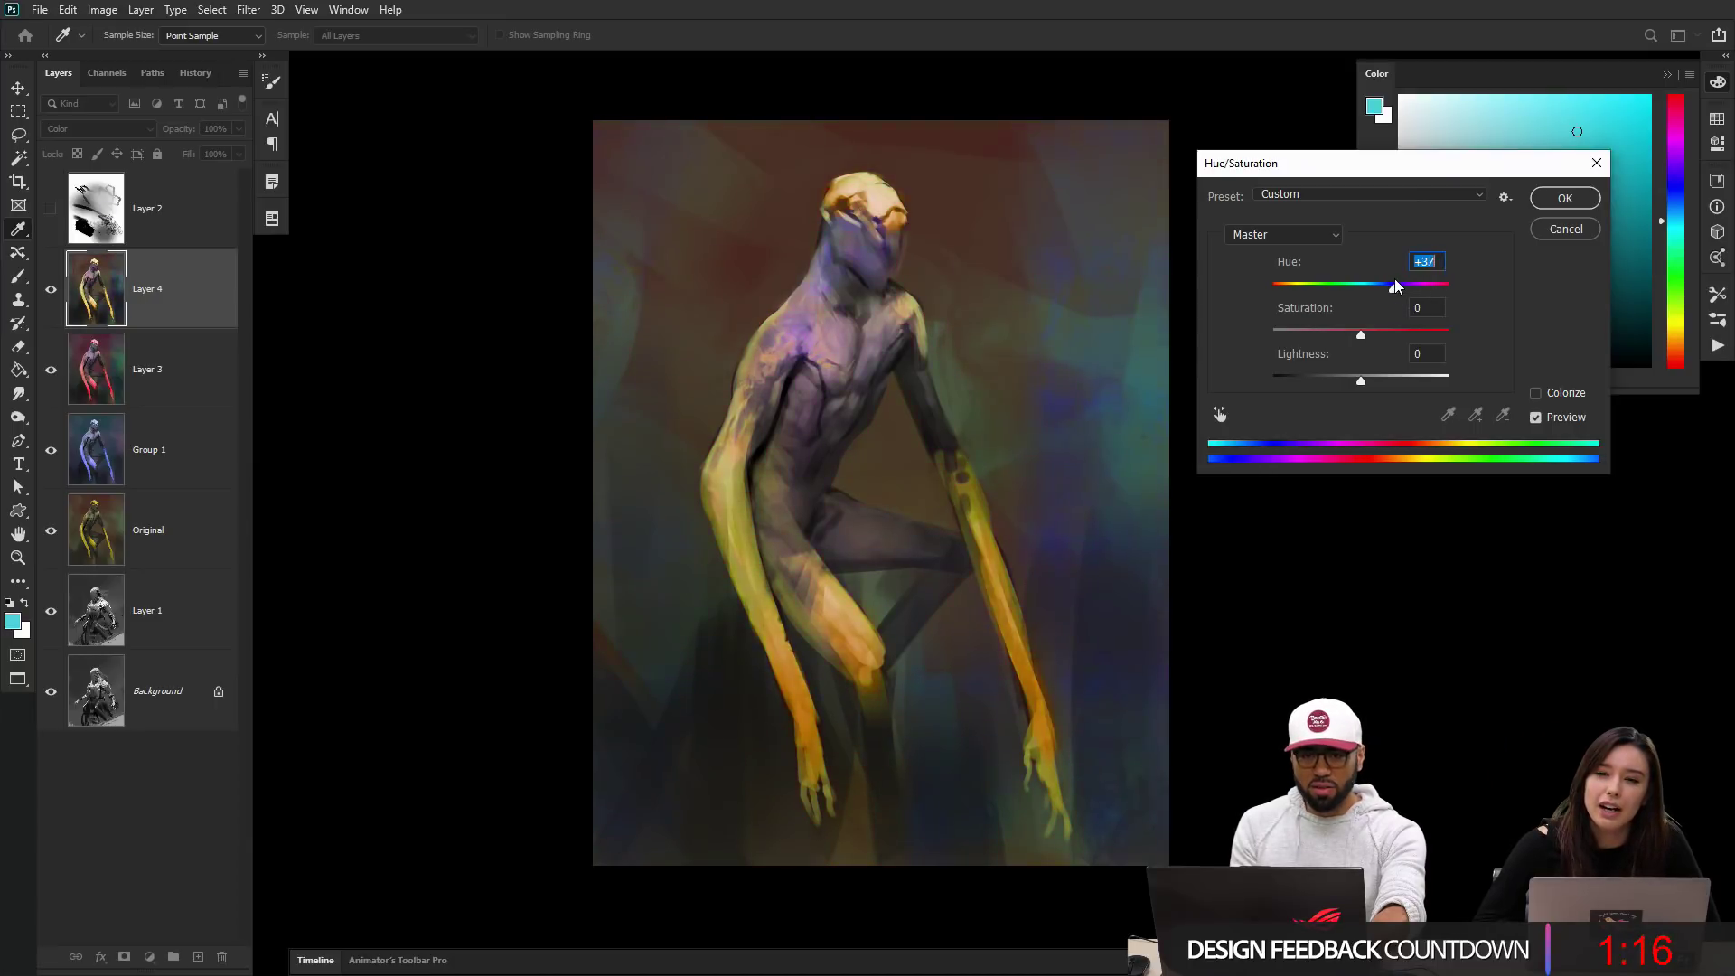
click(1564, 200)
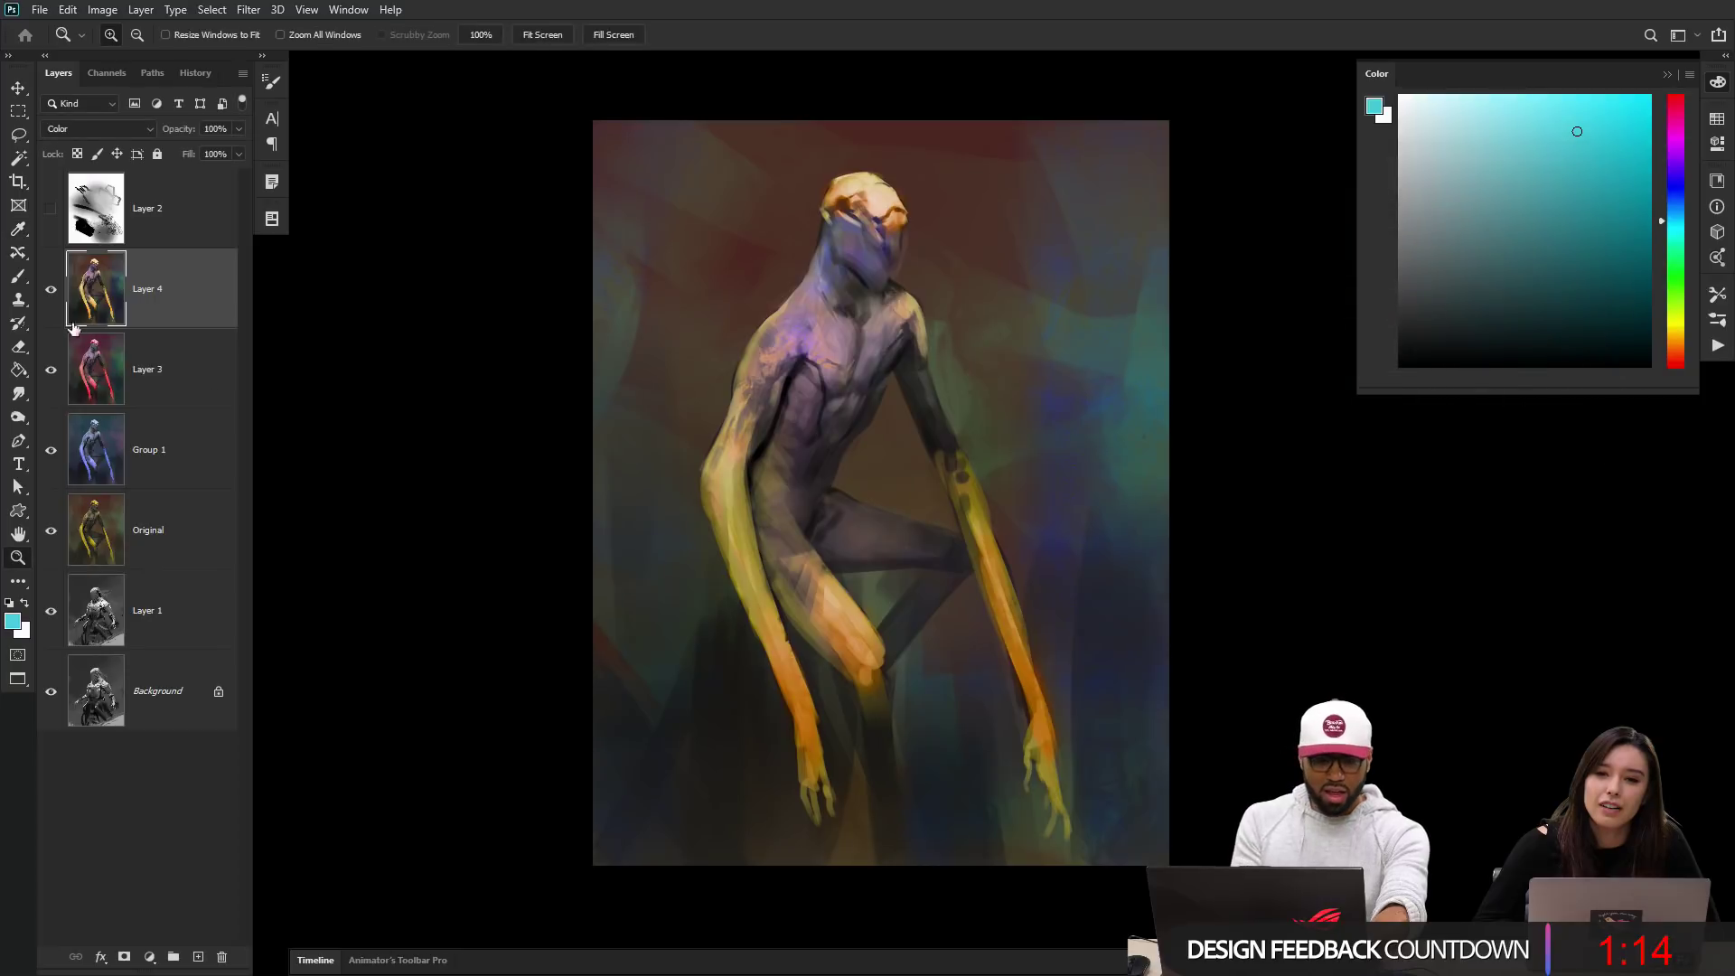
Step: Hide Layer 3 and Group 1 and compare Layer 4's colours with the Original layer
click(52, 291)
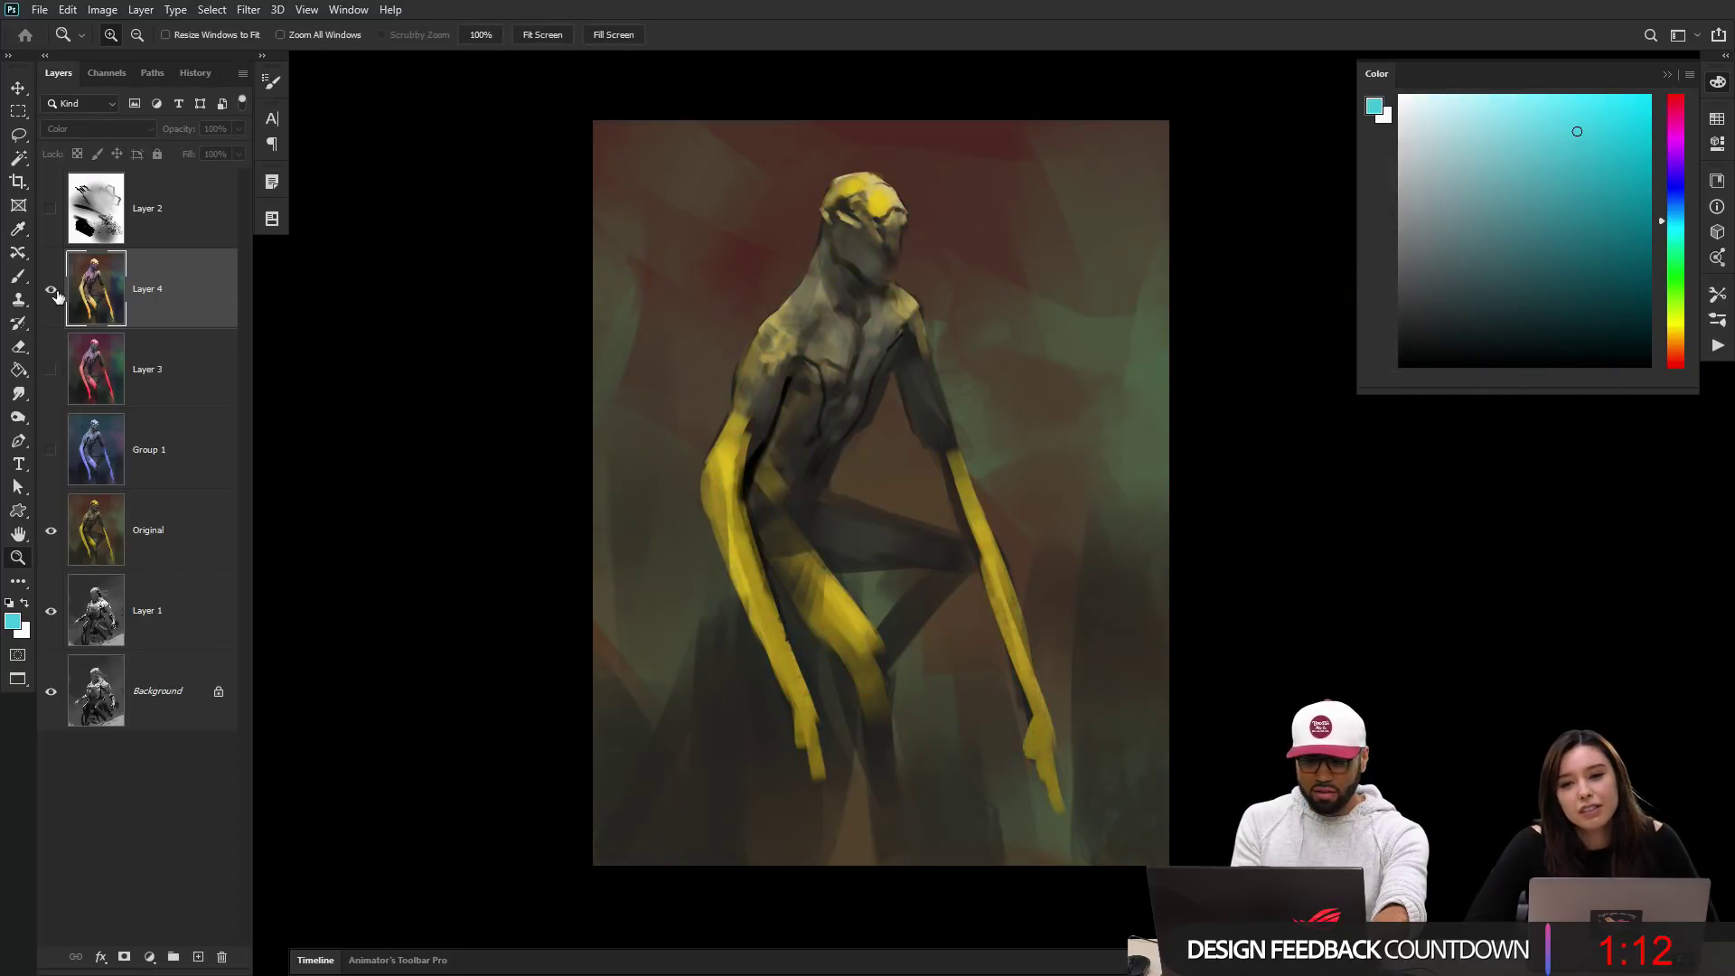
click(51, 291)
click(51, 291)
click(51, 291)
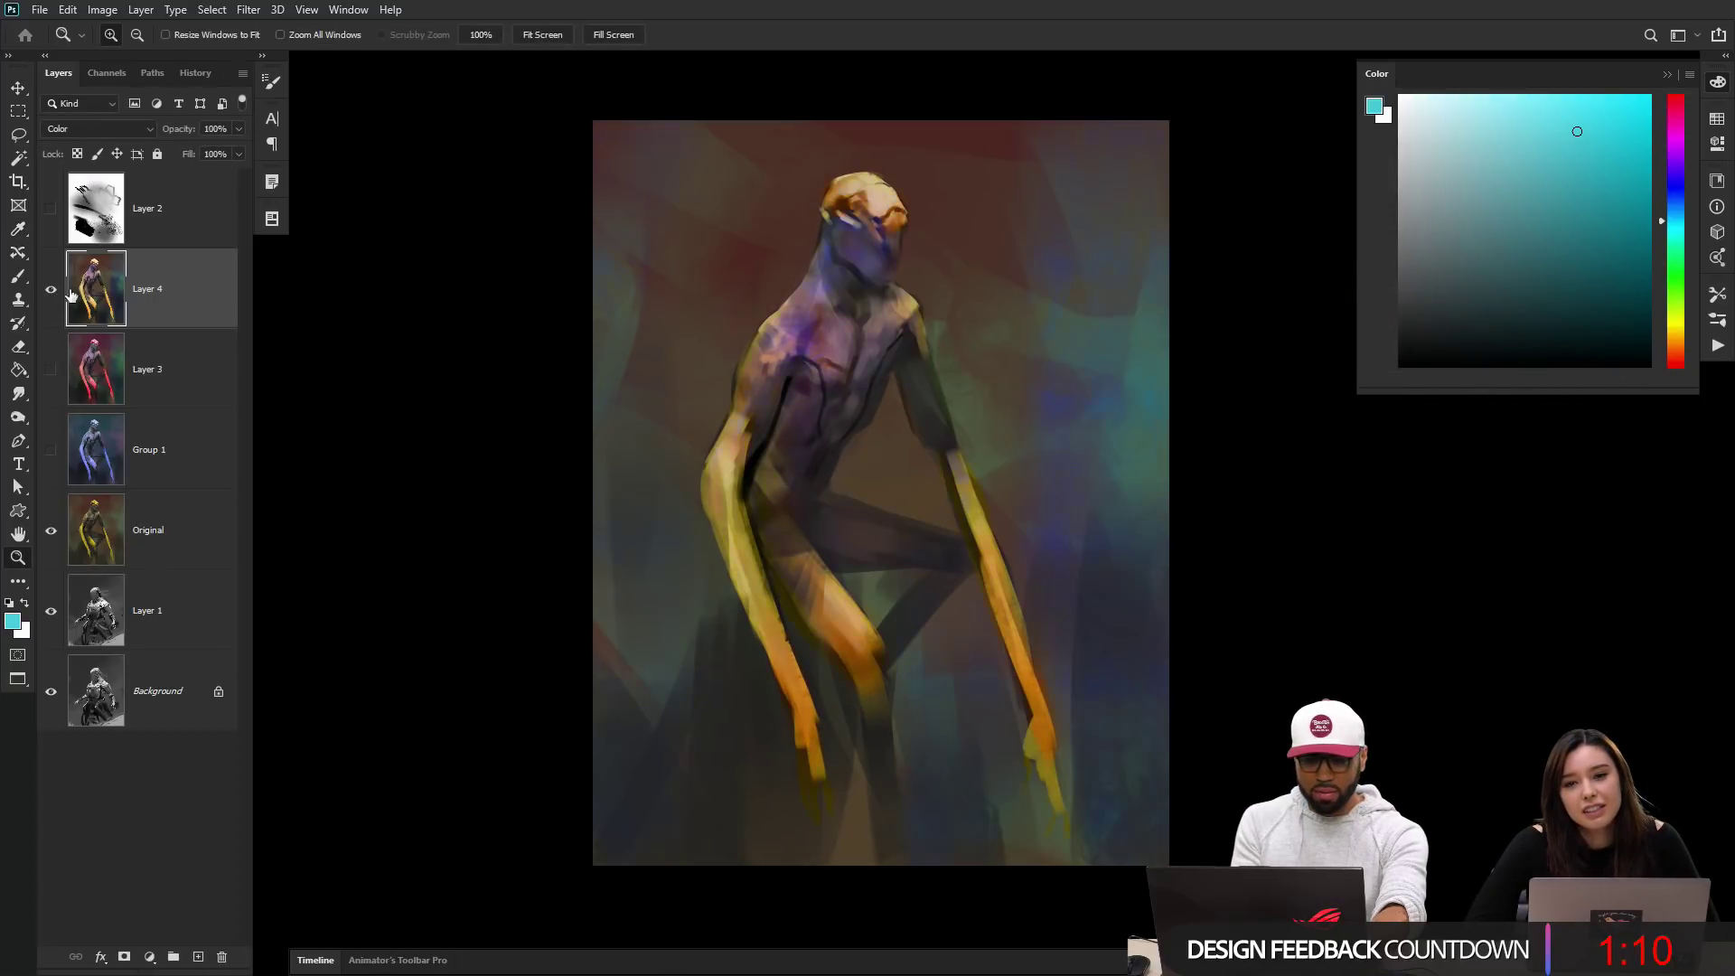
click(118, 132)
click(120, 133)
key(ctrl+comma)
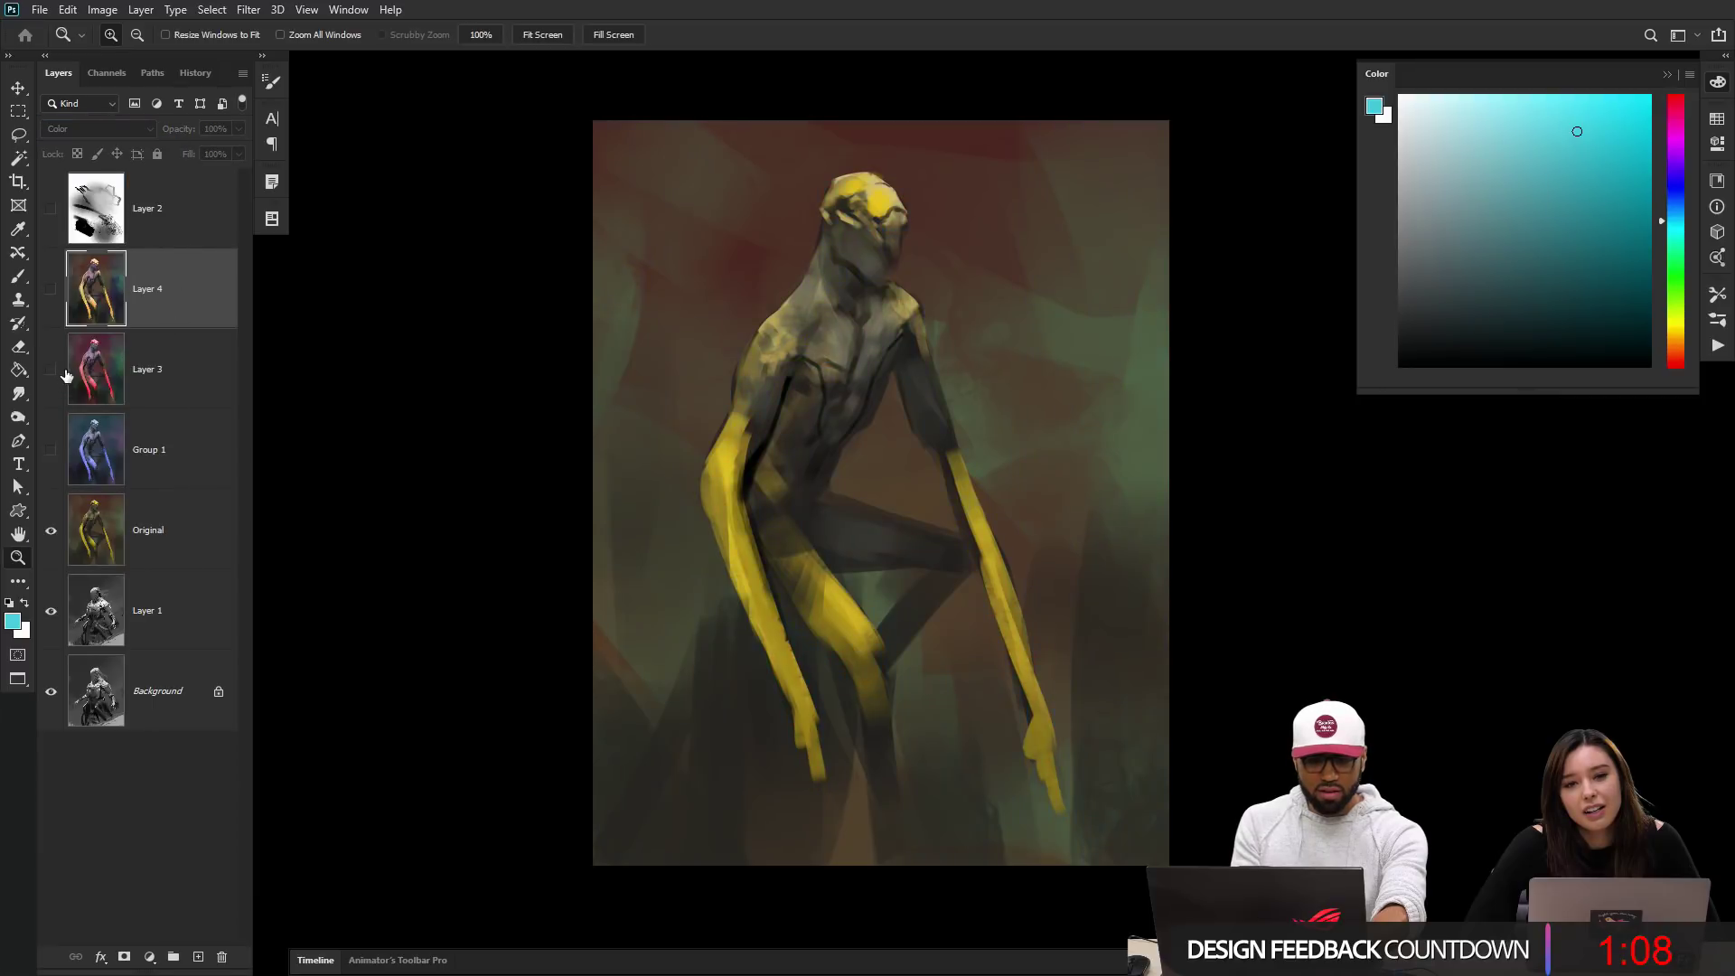
Step: Show Layer 3, stamp the visible layers into a new layer and merge it with Layer 4
click(55, 370)
key(ctrl+alt+shift+e)
shift+click(179, 390)
key(ctrl+e)
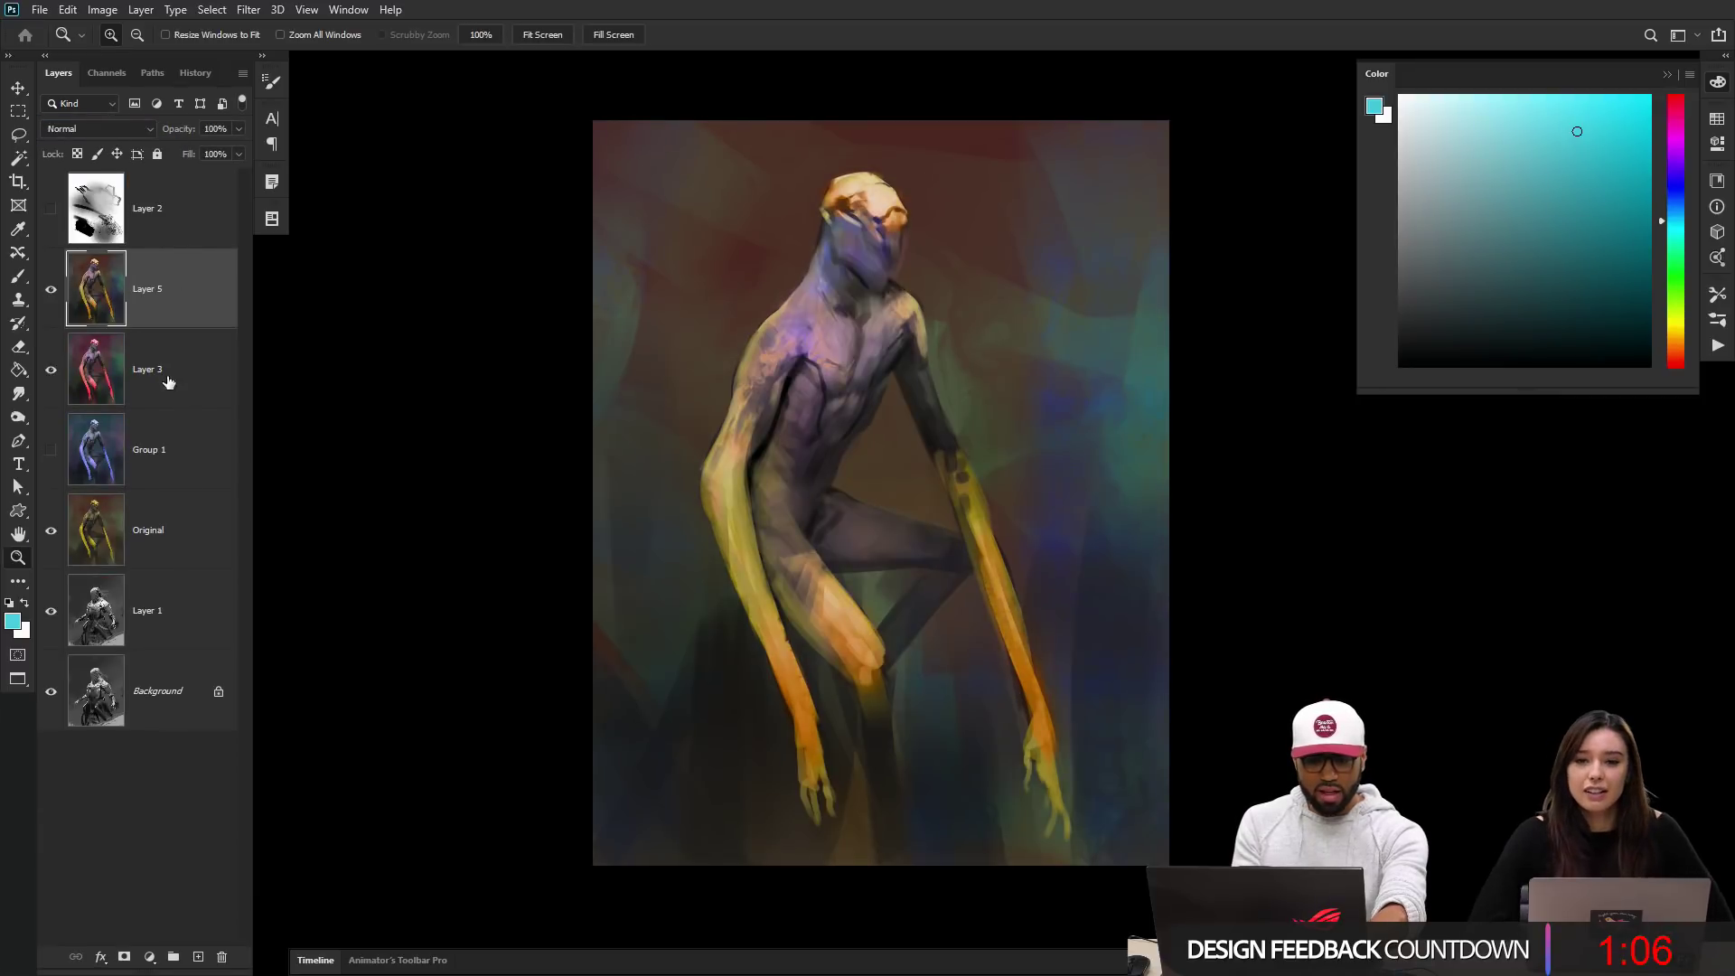
Step: Compare the merged yellow-violet version with the Original layer, keeping Layer 3 hidden
click(56, 300)
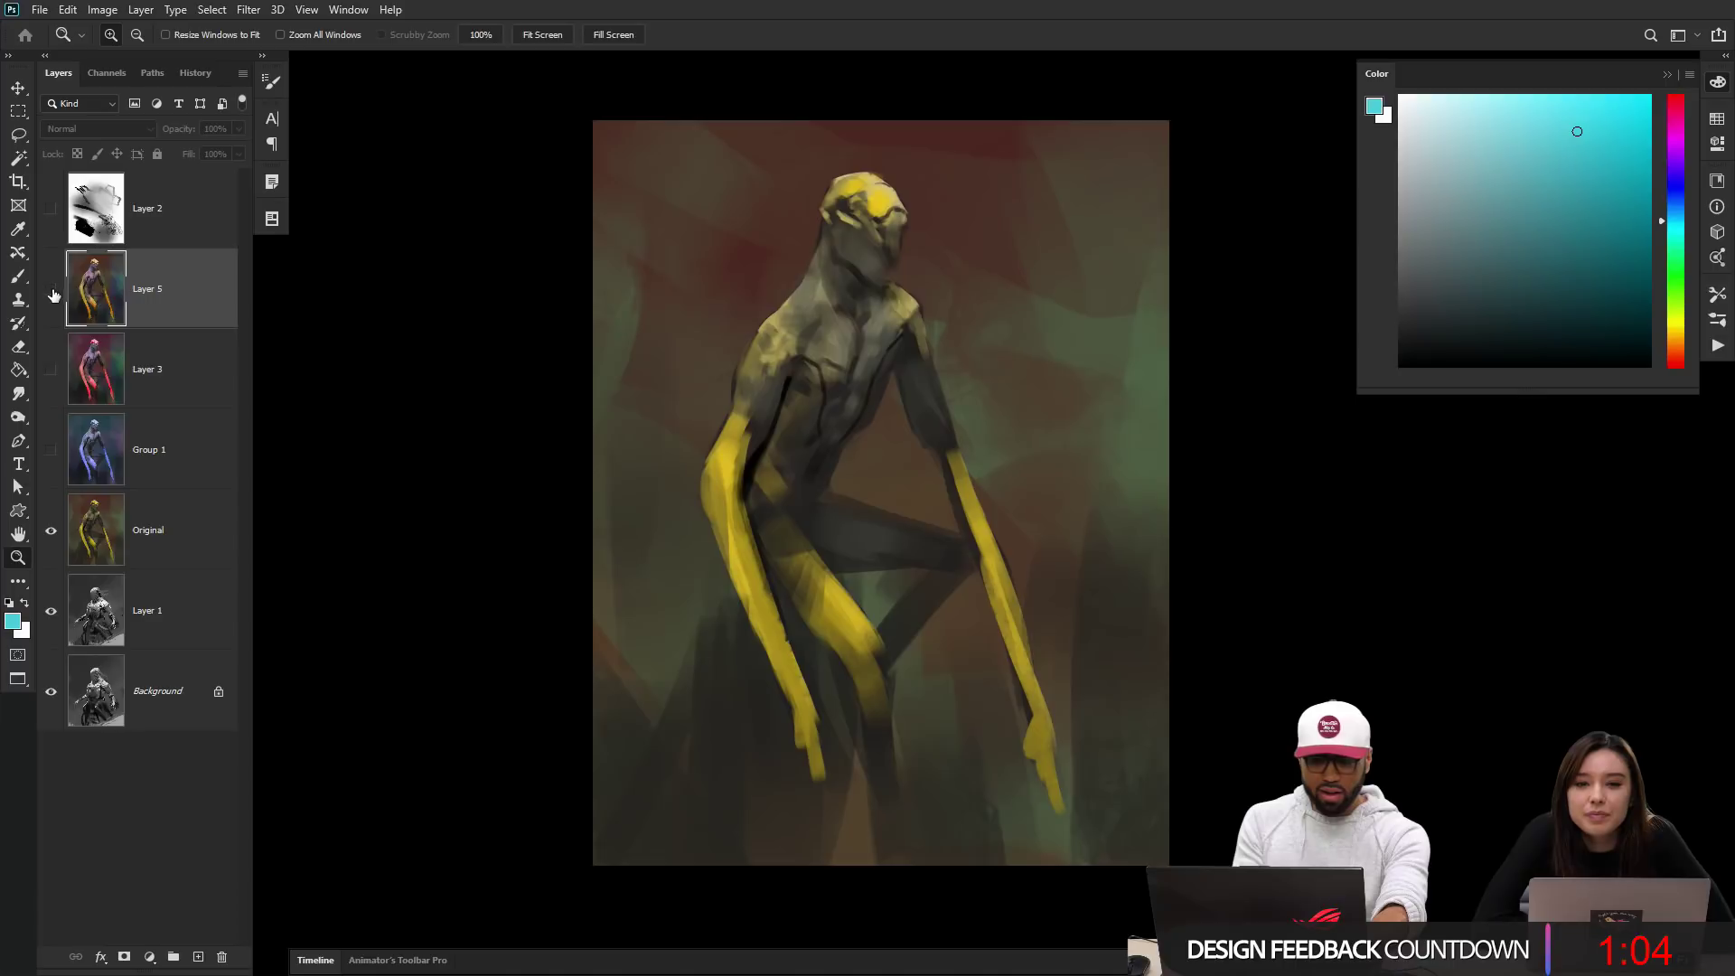
click(52, 300)
click(50, 299)
click(48, 298)
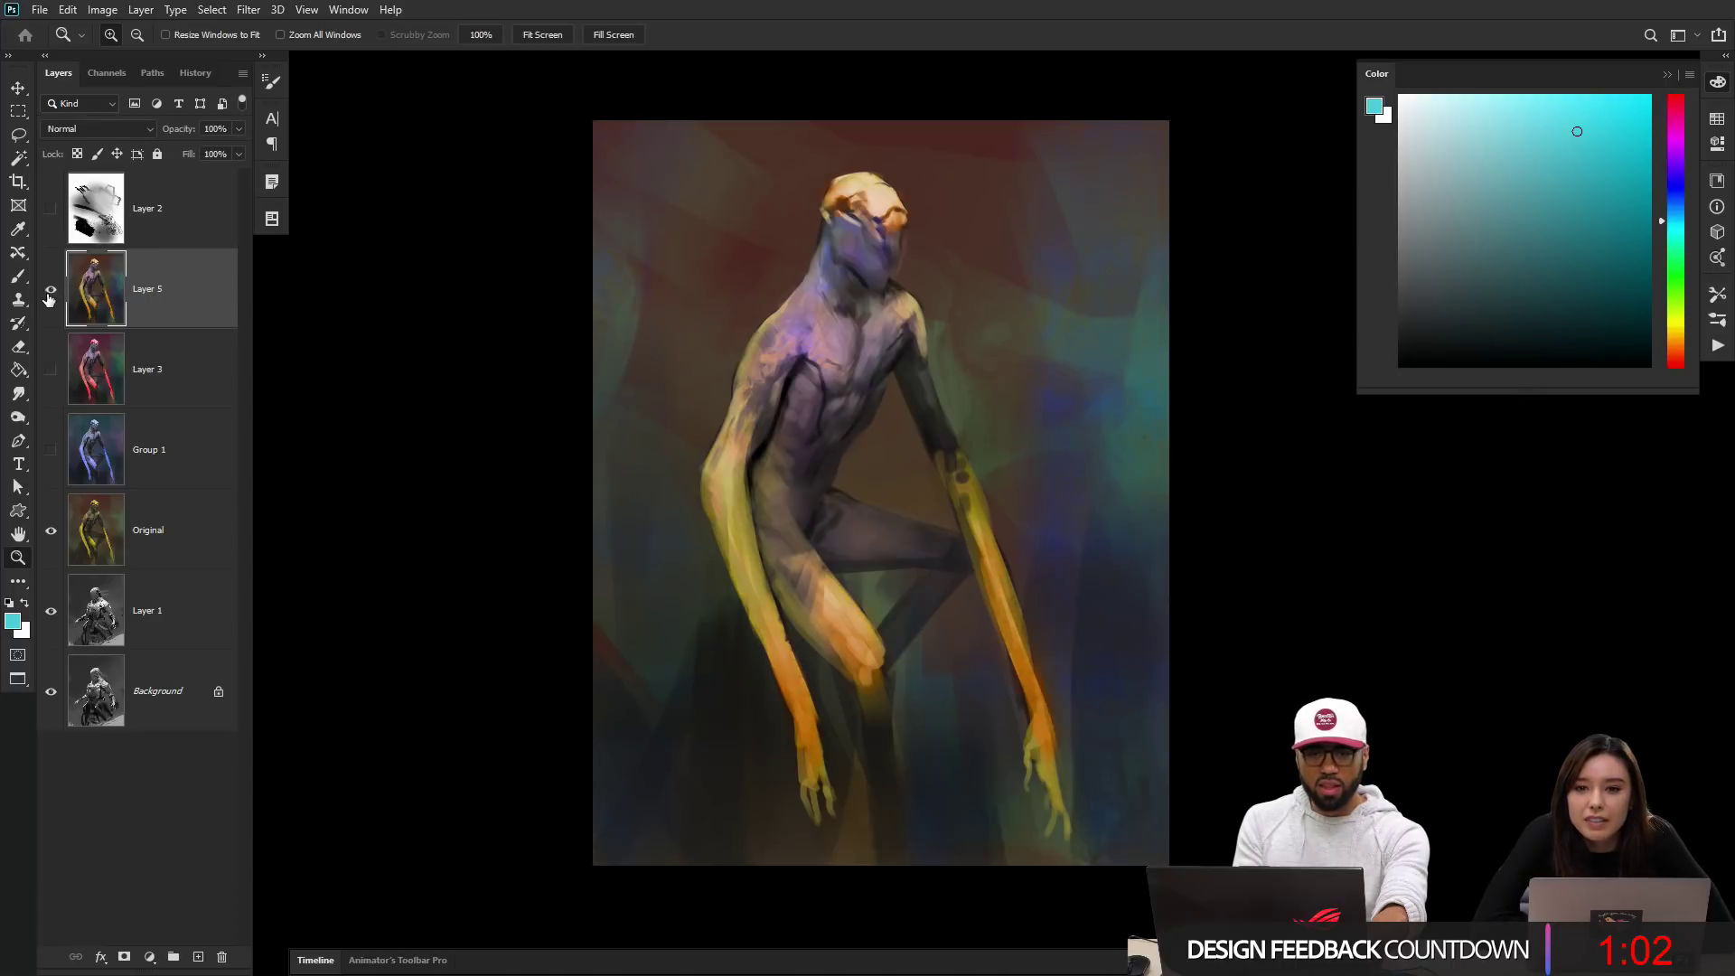
click(49, 299)
click(50, 299)
Step: Add a new layer above Layer 5, reset the colours to default and fill the layer with black
key(ctrl+shift+alt+n)
key(g)
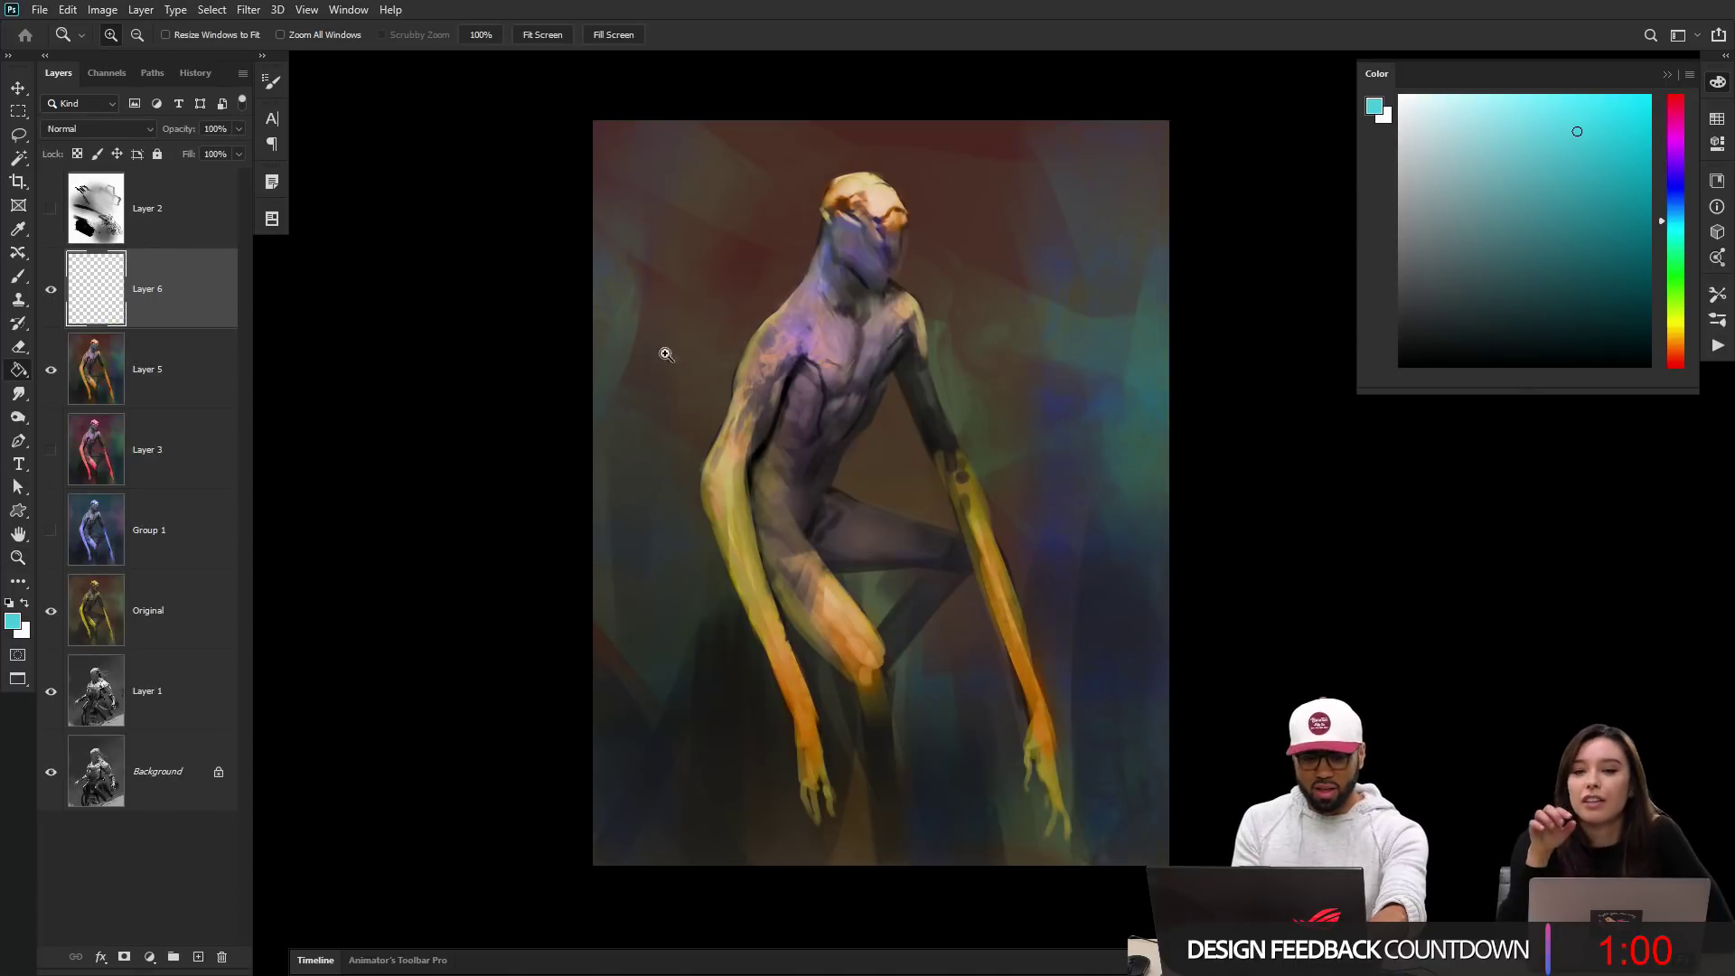
key(d)
click(1084, 311)
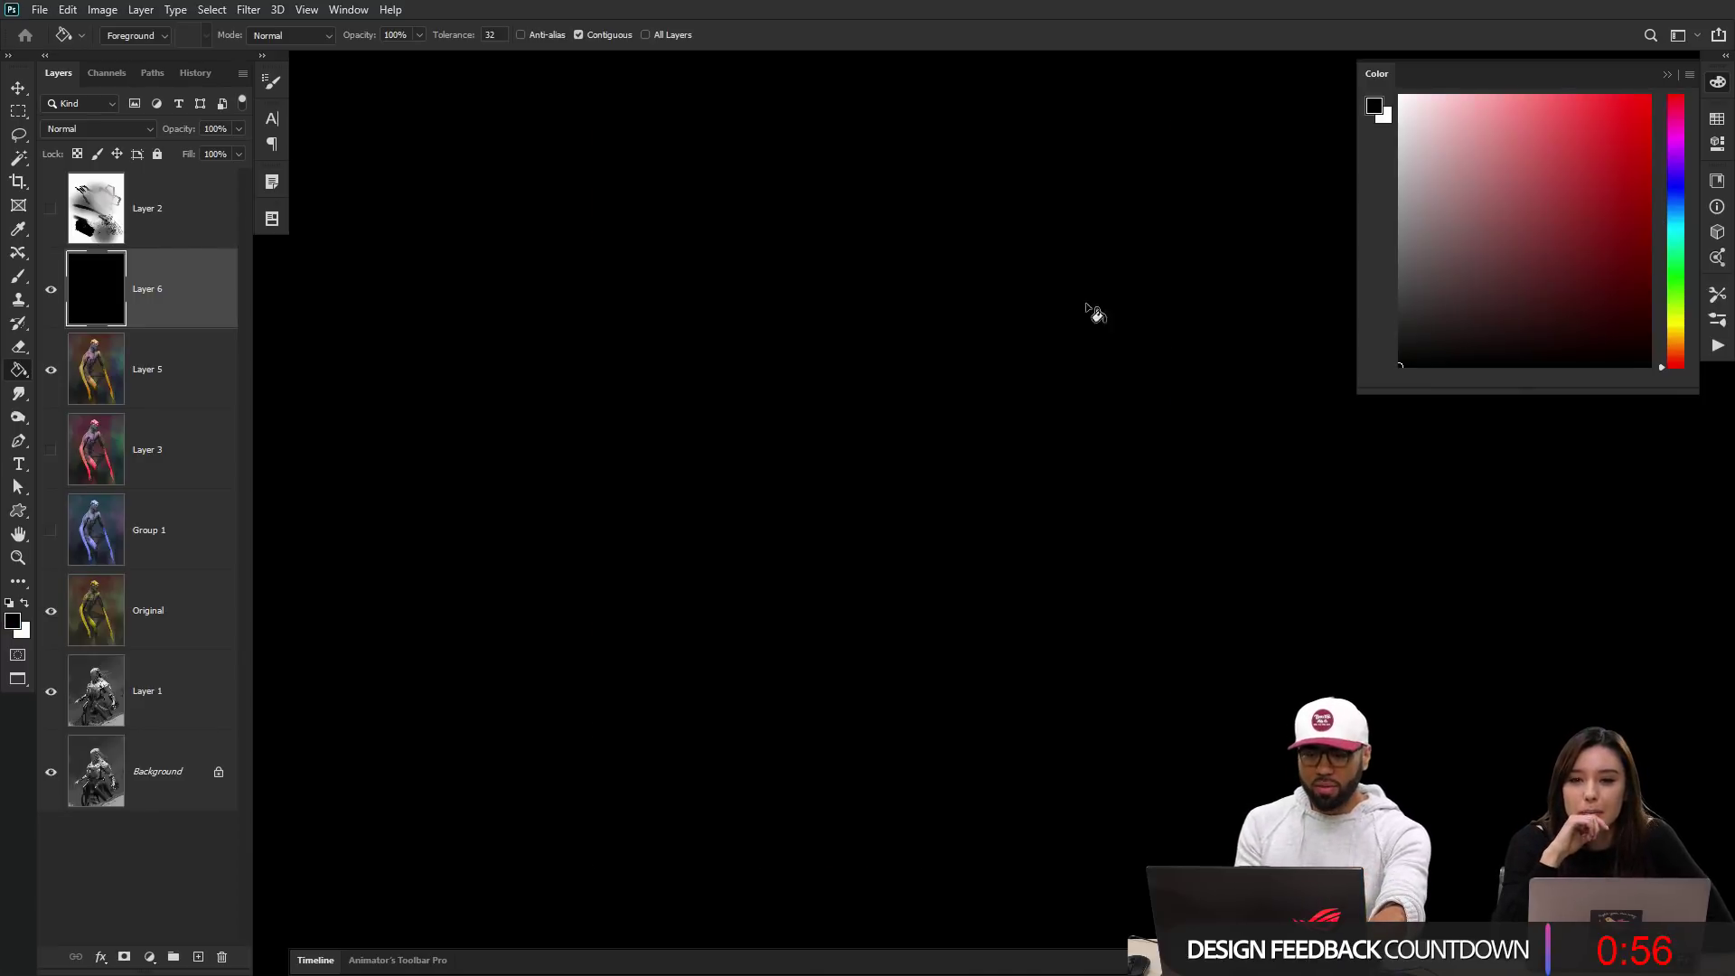
Step: Set Layer 6's blend mode to Color for a greyscale value check of the painting, and hide the layer
click(100, 129)
click(68, 551)
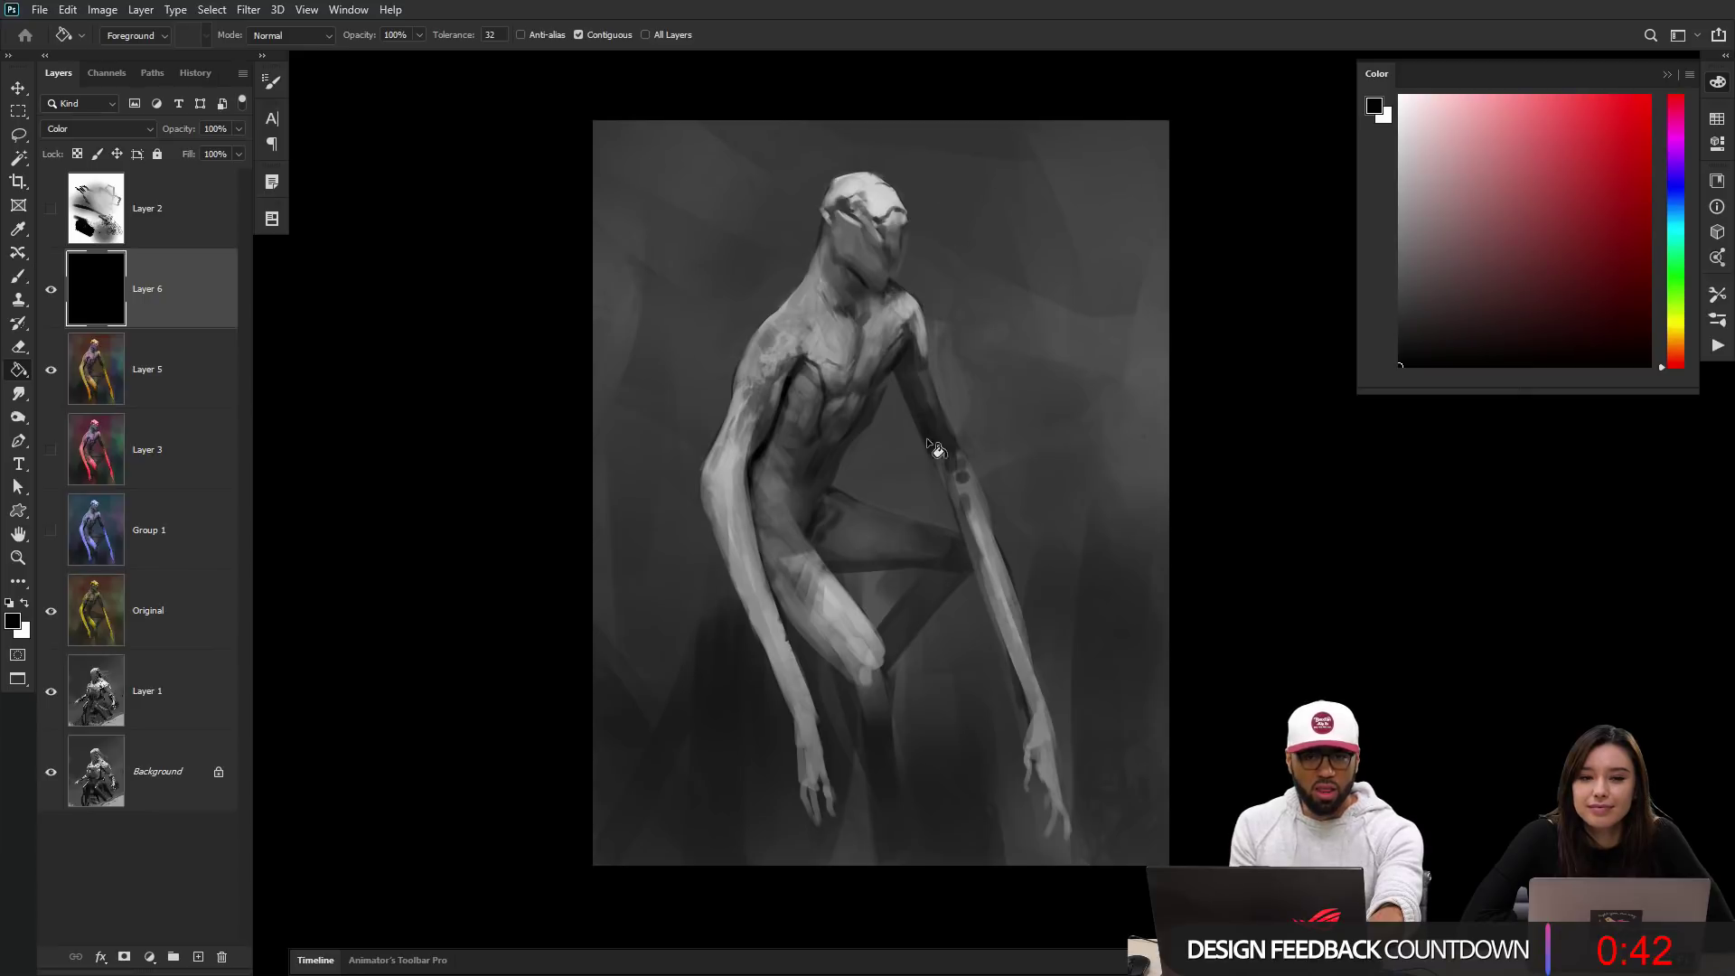
click(54, 318)
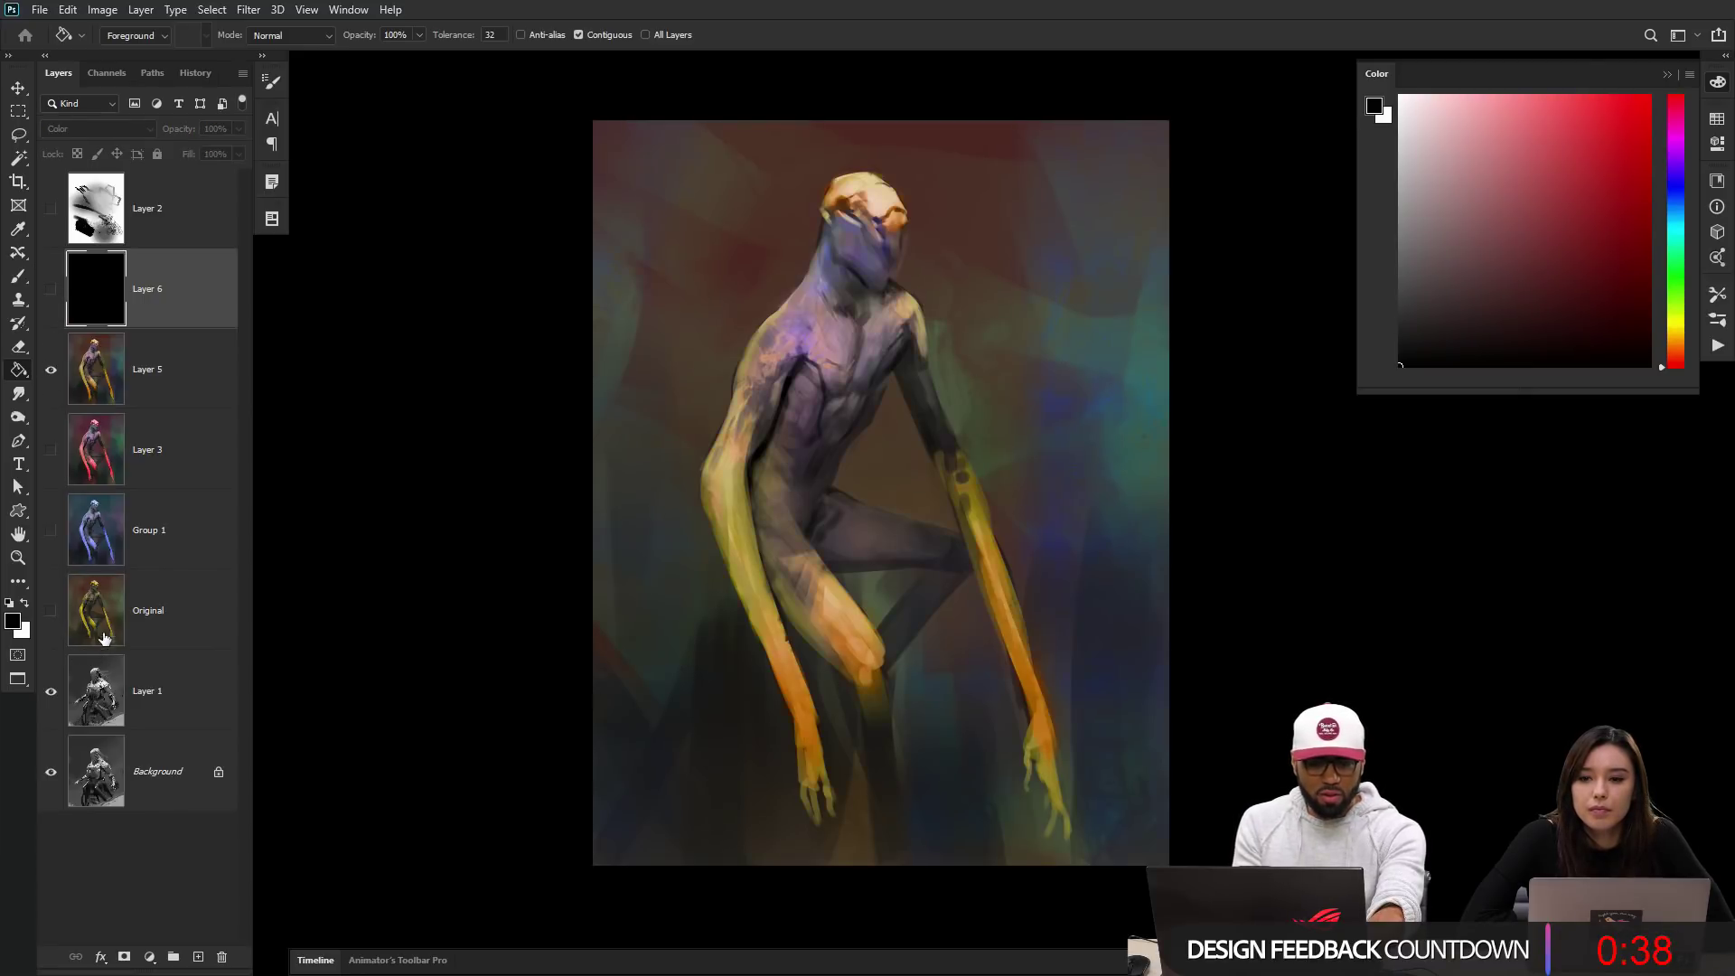
Step: Duplicate Layer 5, hide the source layer and set the copy's blend mode to Color over the armoured greyscale figure
click(162, 387)
key(ctrl+j)
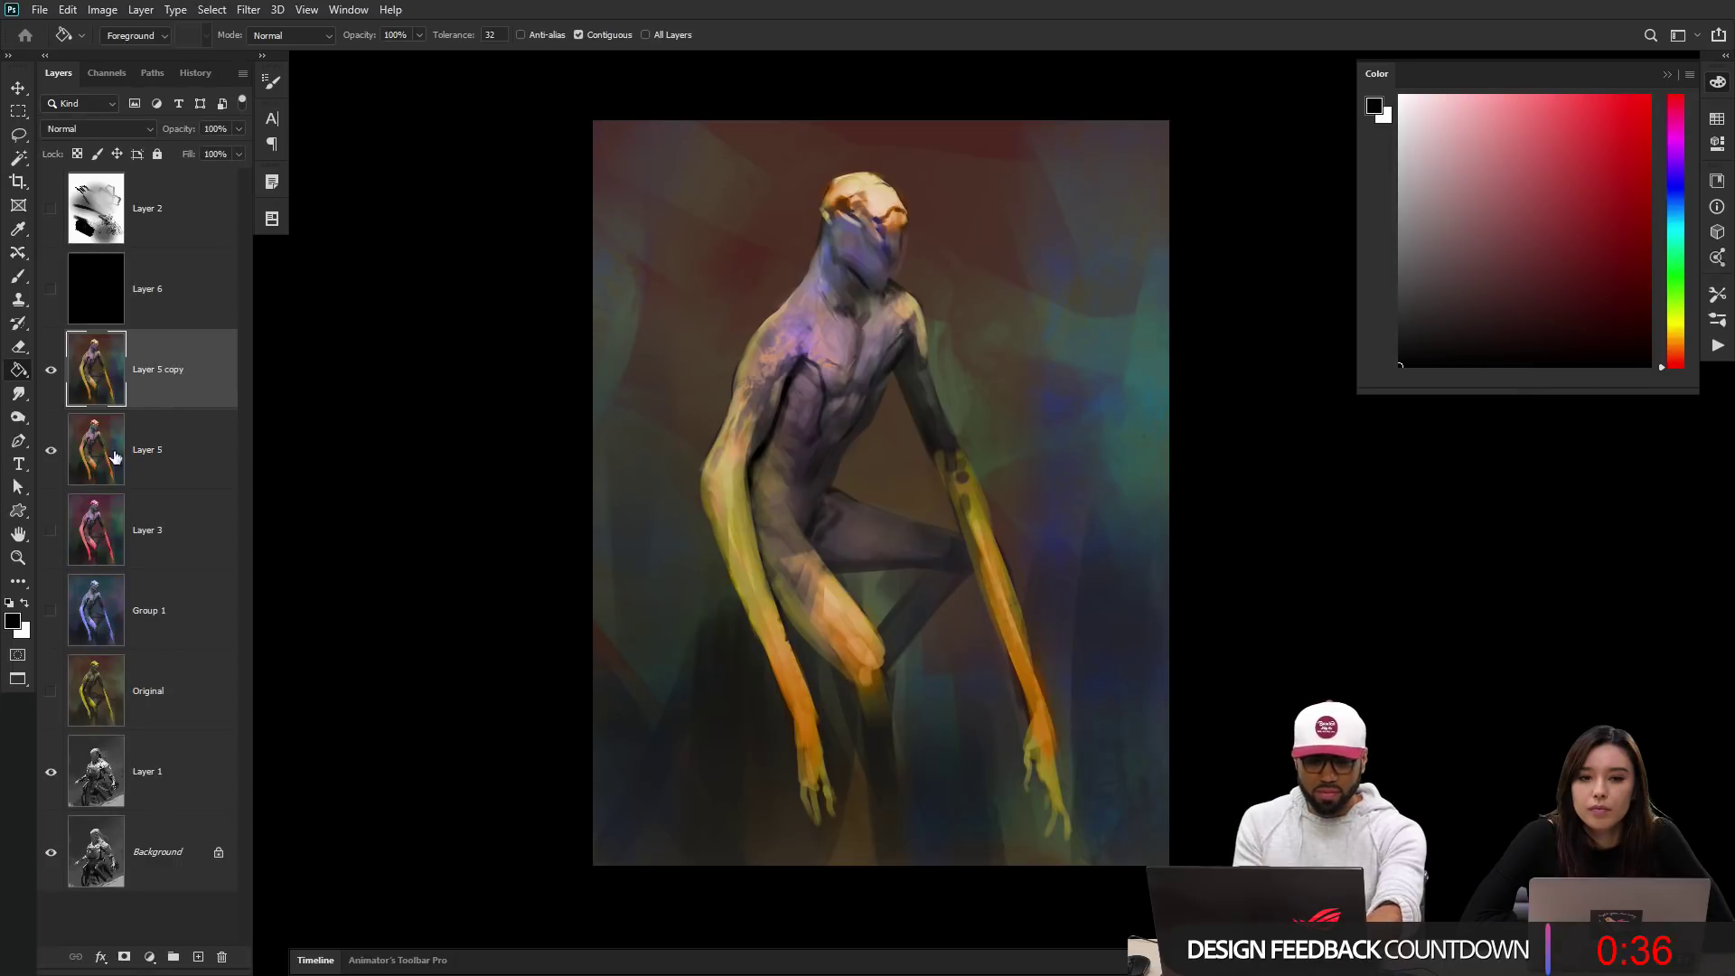
click(51, 449)
click(98, 128)
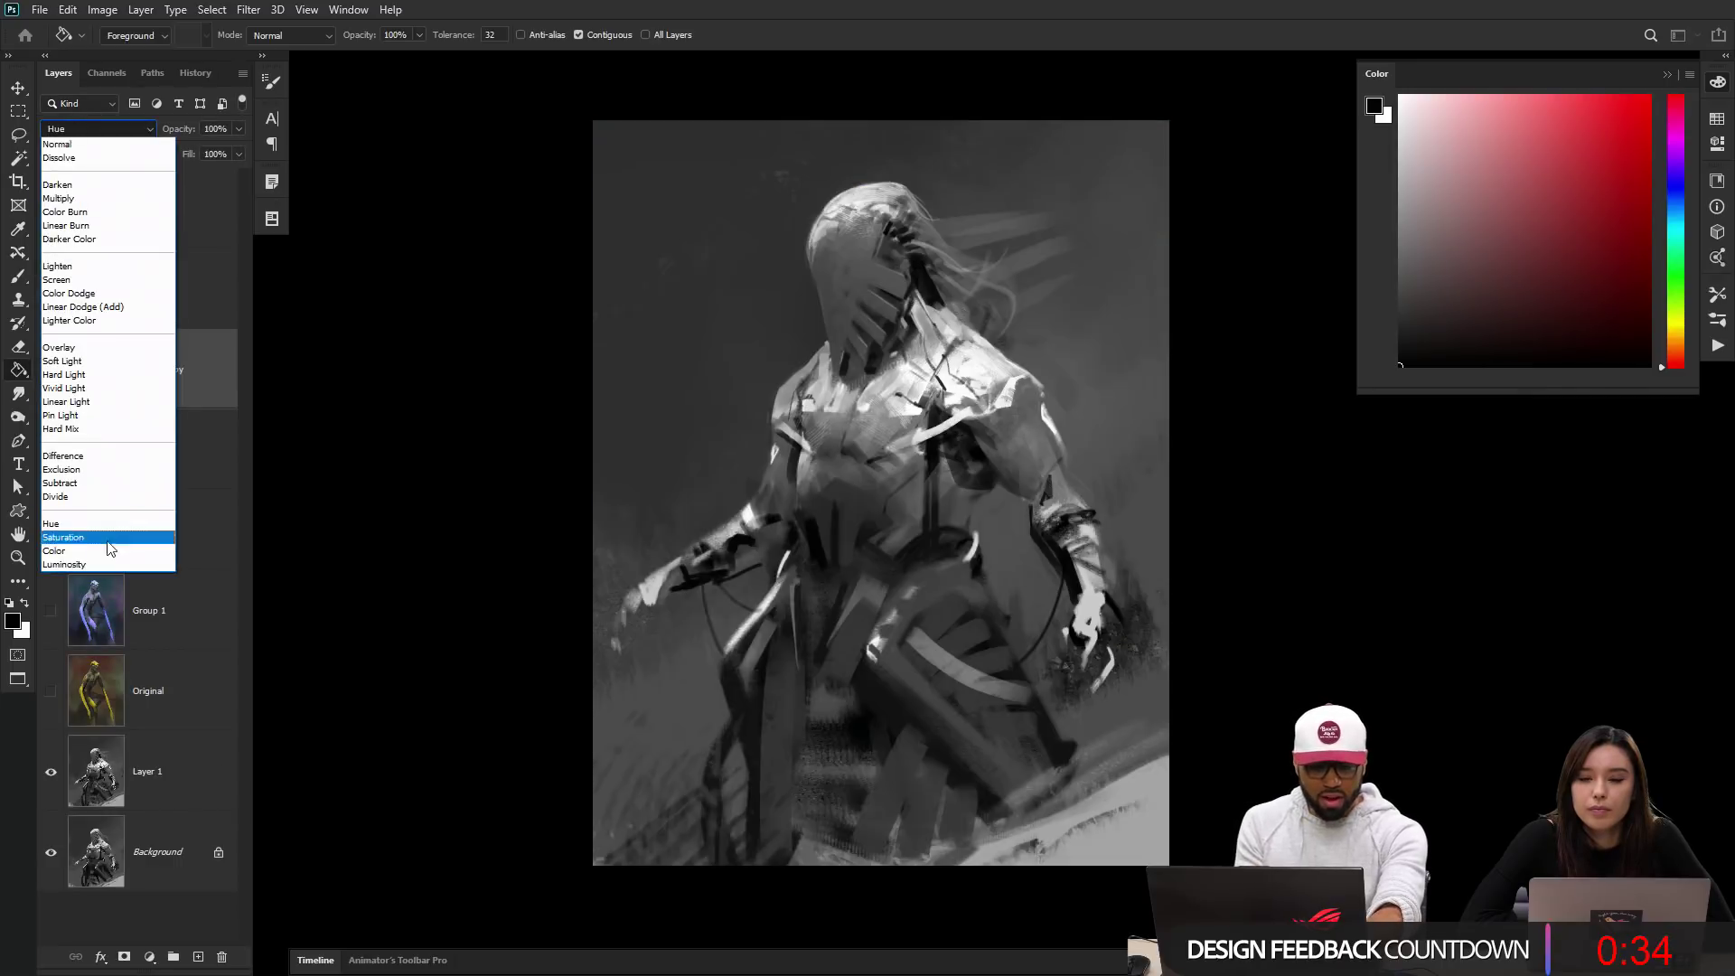
click(90, 544)
Step: Flip the Layer 5 copy horizontally over the armoured figure
key(ctrl+t)
right_click(921, 394)
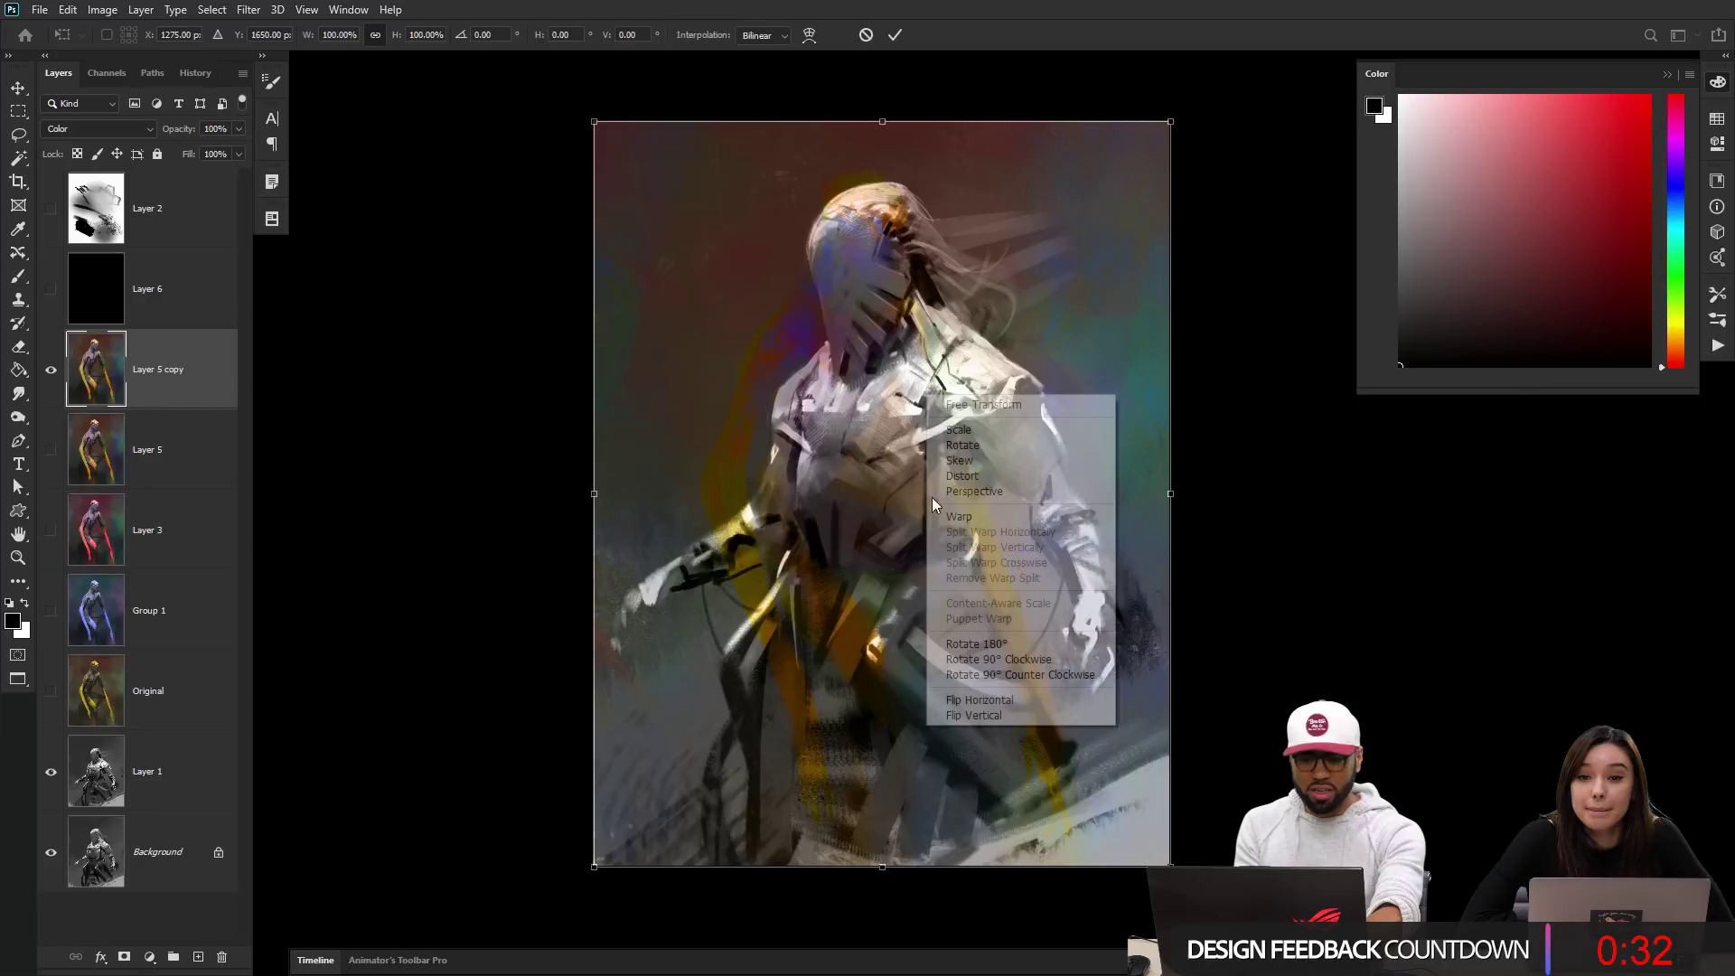
click(1055, 700)
key(Return)
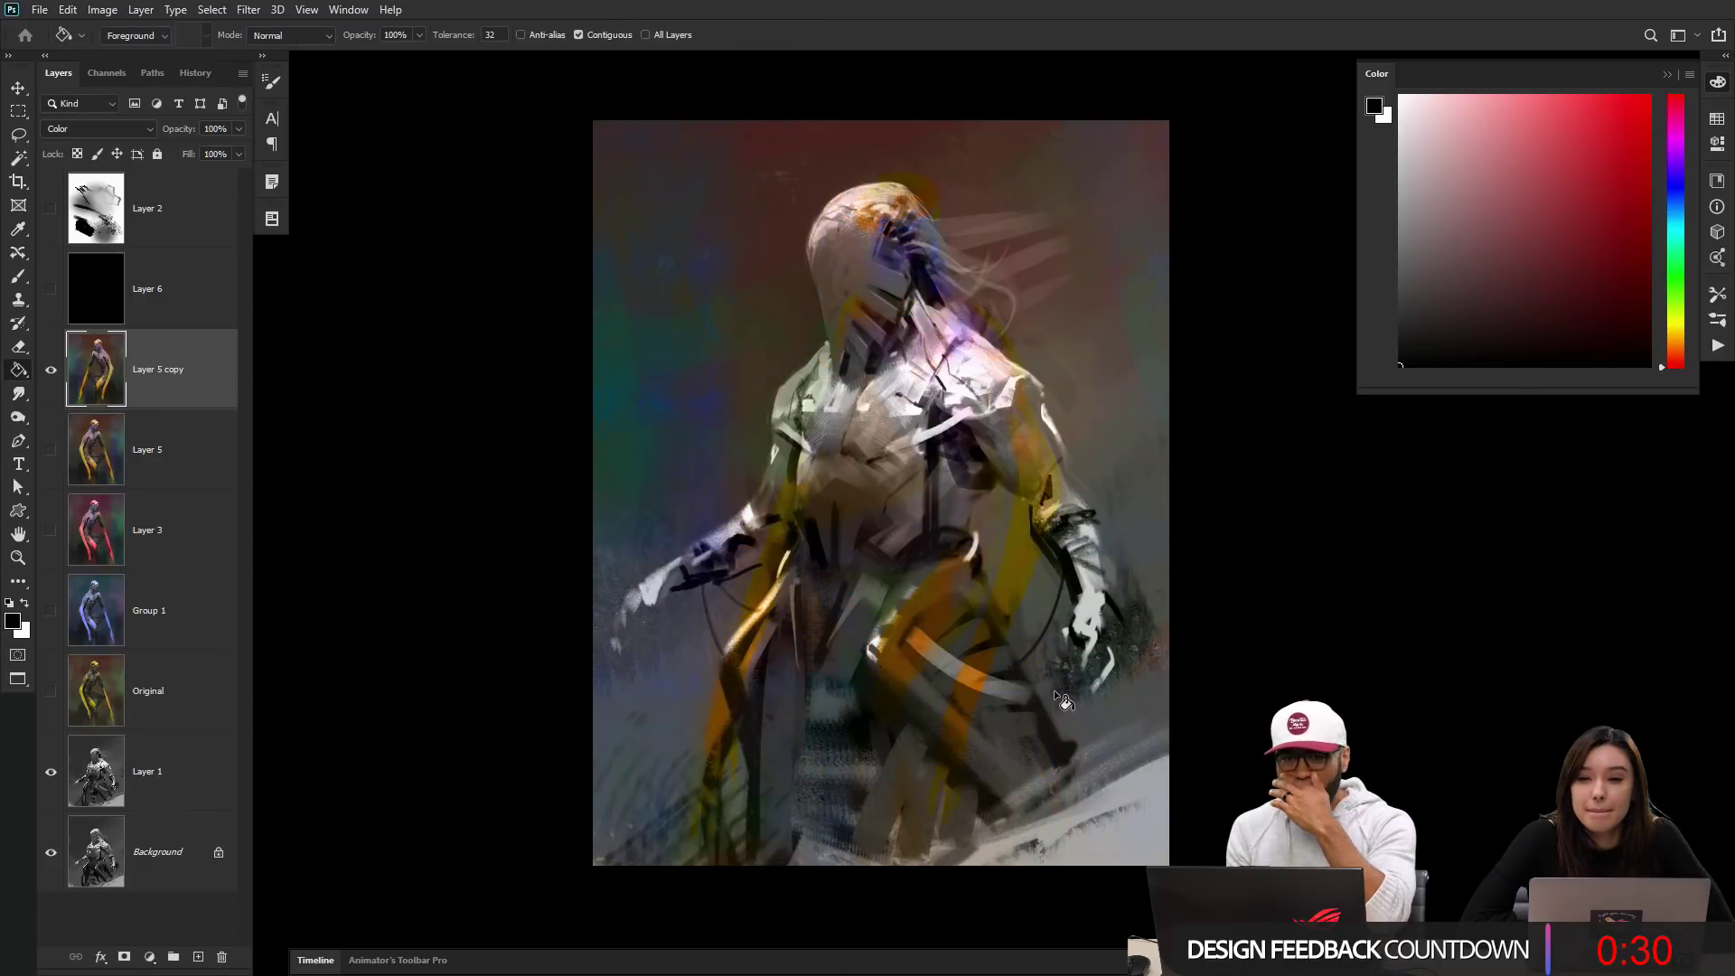
key(v)
mouse_move(1002, 415)
mouse_down()
mouse_move(1039, 452)
mouse_move(1102, 420)
mouse_move(1024, 443)
mouse_up()
Step: Duplicate Layer 1 and adjust the copy with Levels, using input white 229, output black 12 and a lowered output white
click(161, 777)
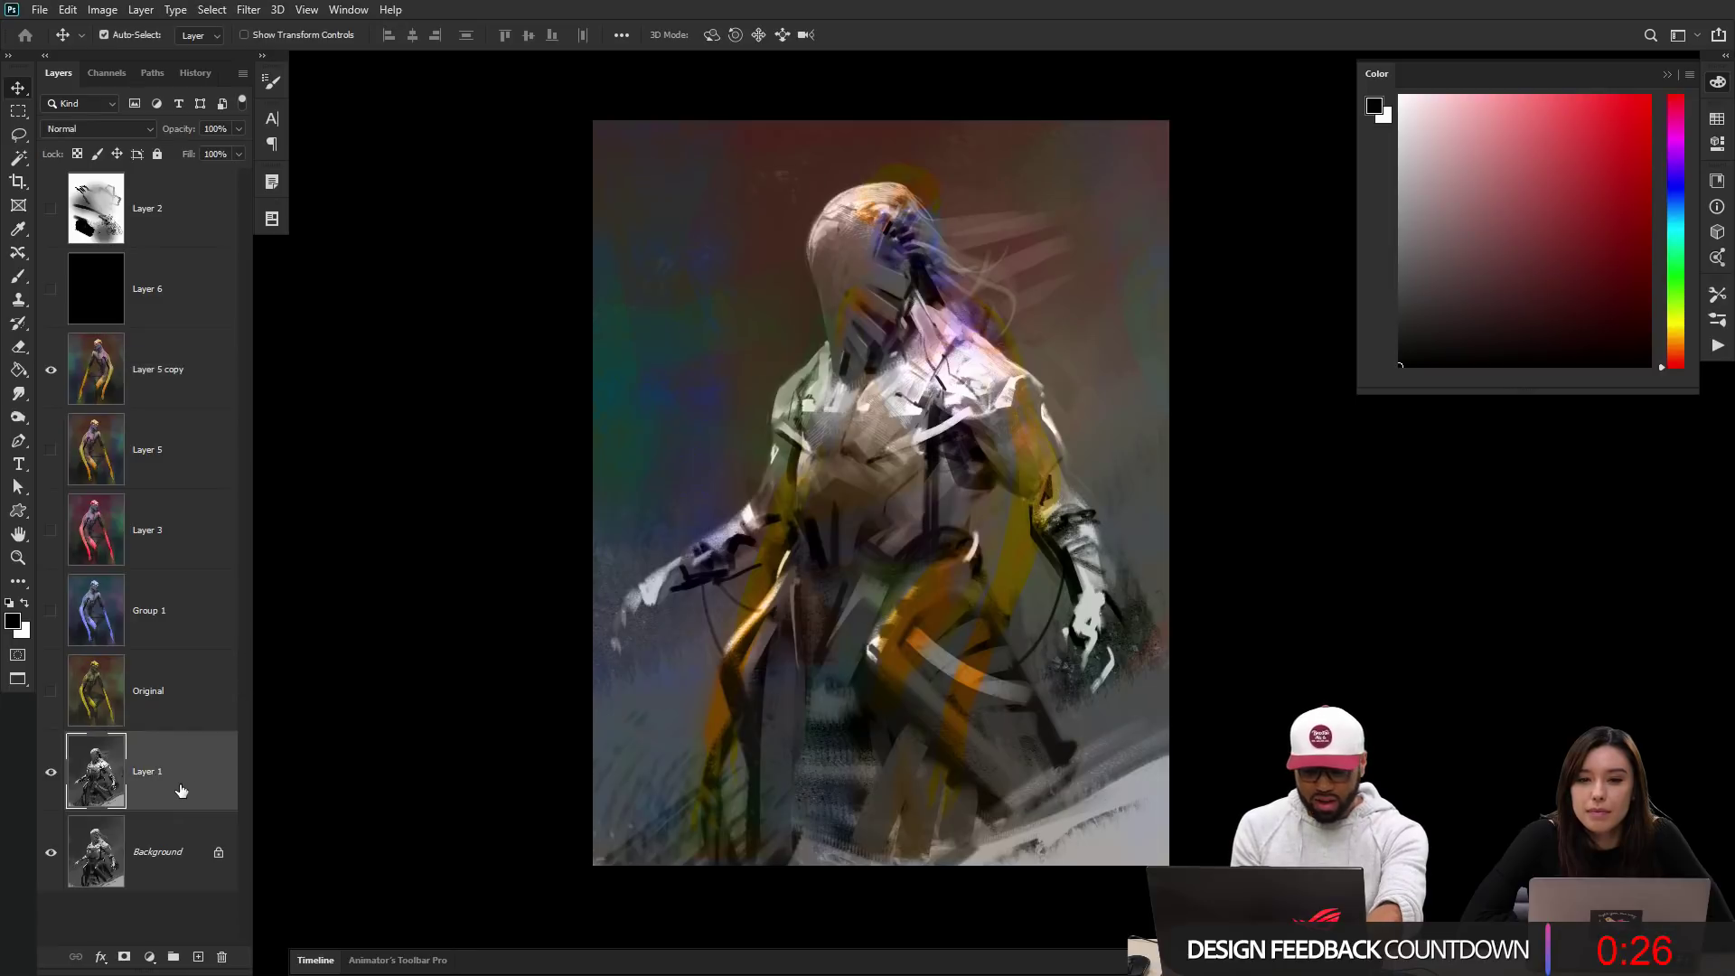
key(ctrl+j)
key(ctrl+l)
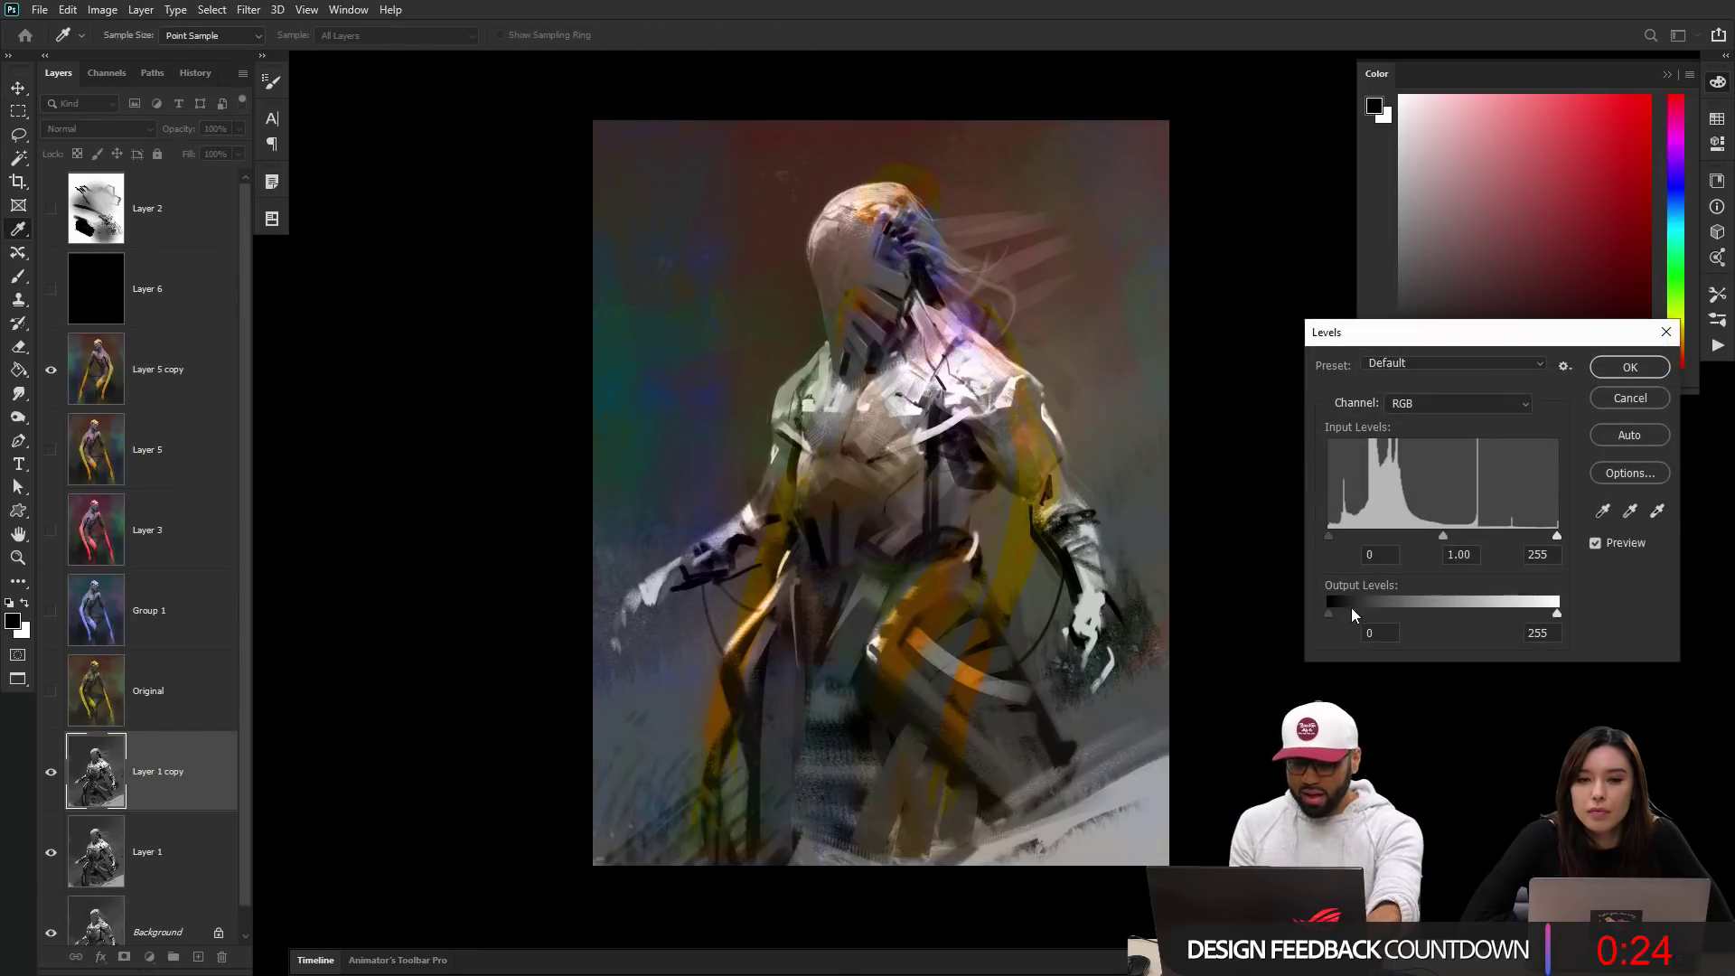
drag(1328, 612, 1342, 613)
drag(1552, 614, 1507, 607)
drag(1443, 536, 1533, 537)
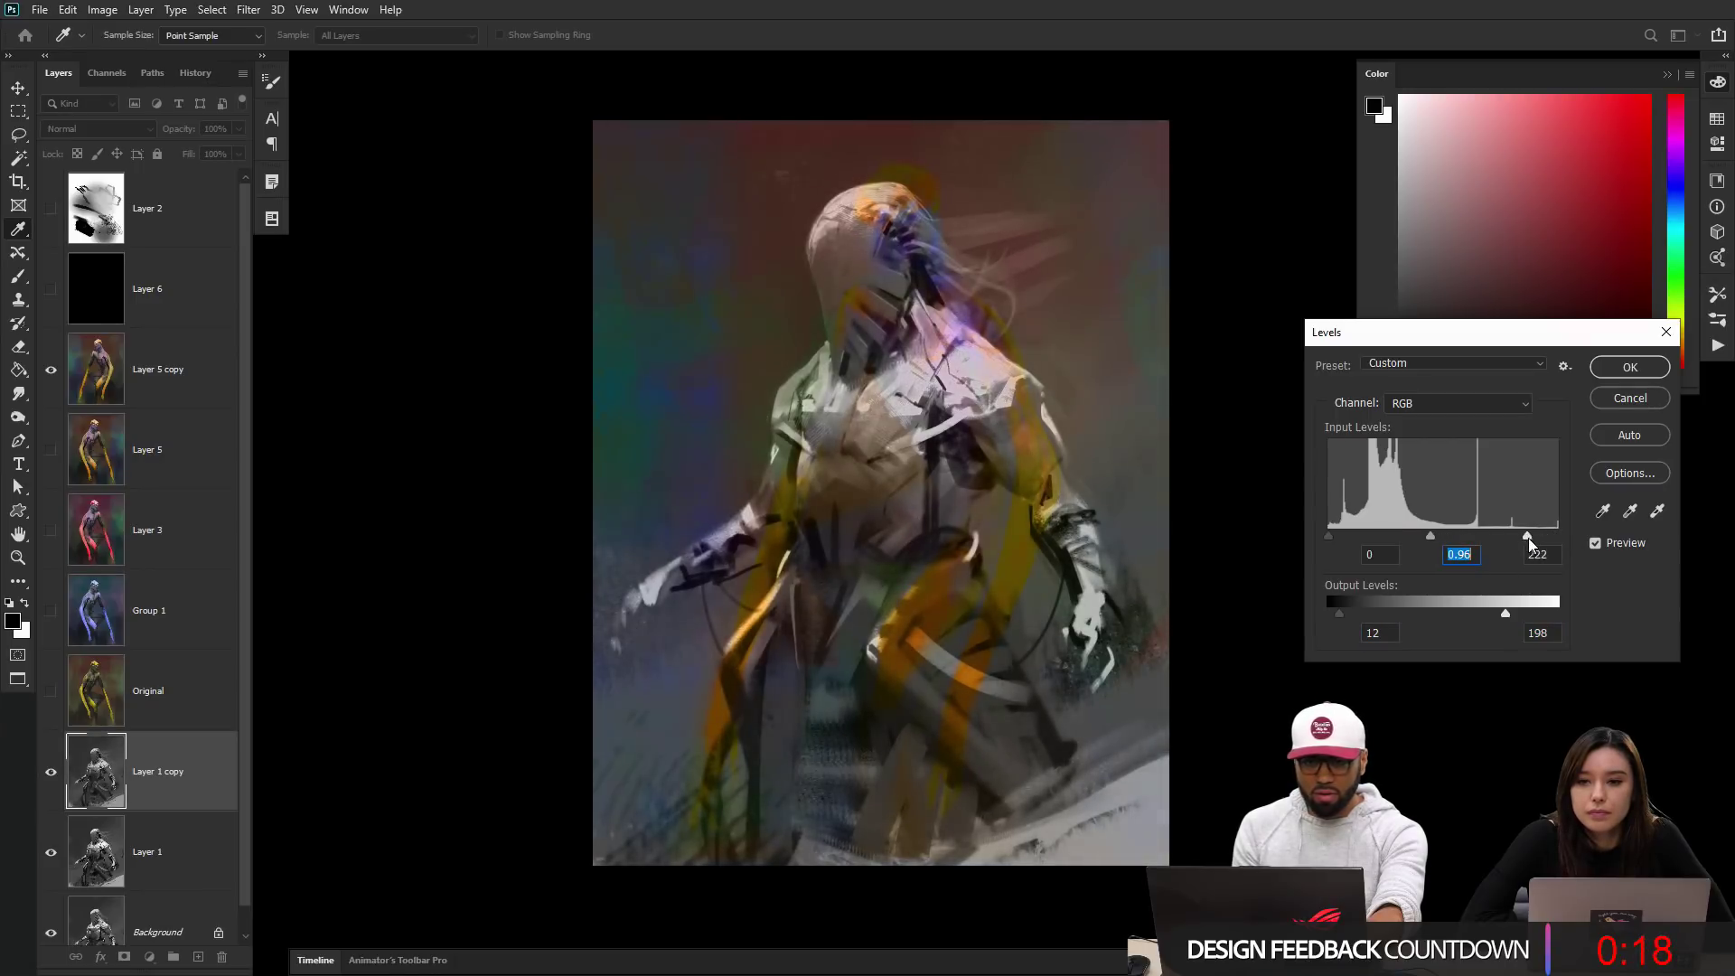
mouse_move(1328, 536)
mouse_down()
mouse_move(1347, 540)
mouse_move(1314, 546)
mouse_up()
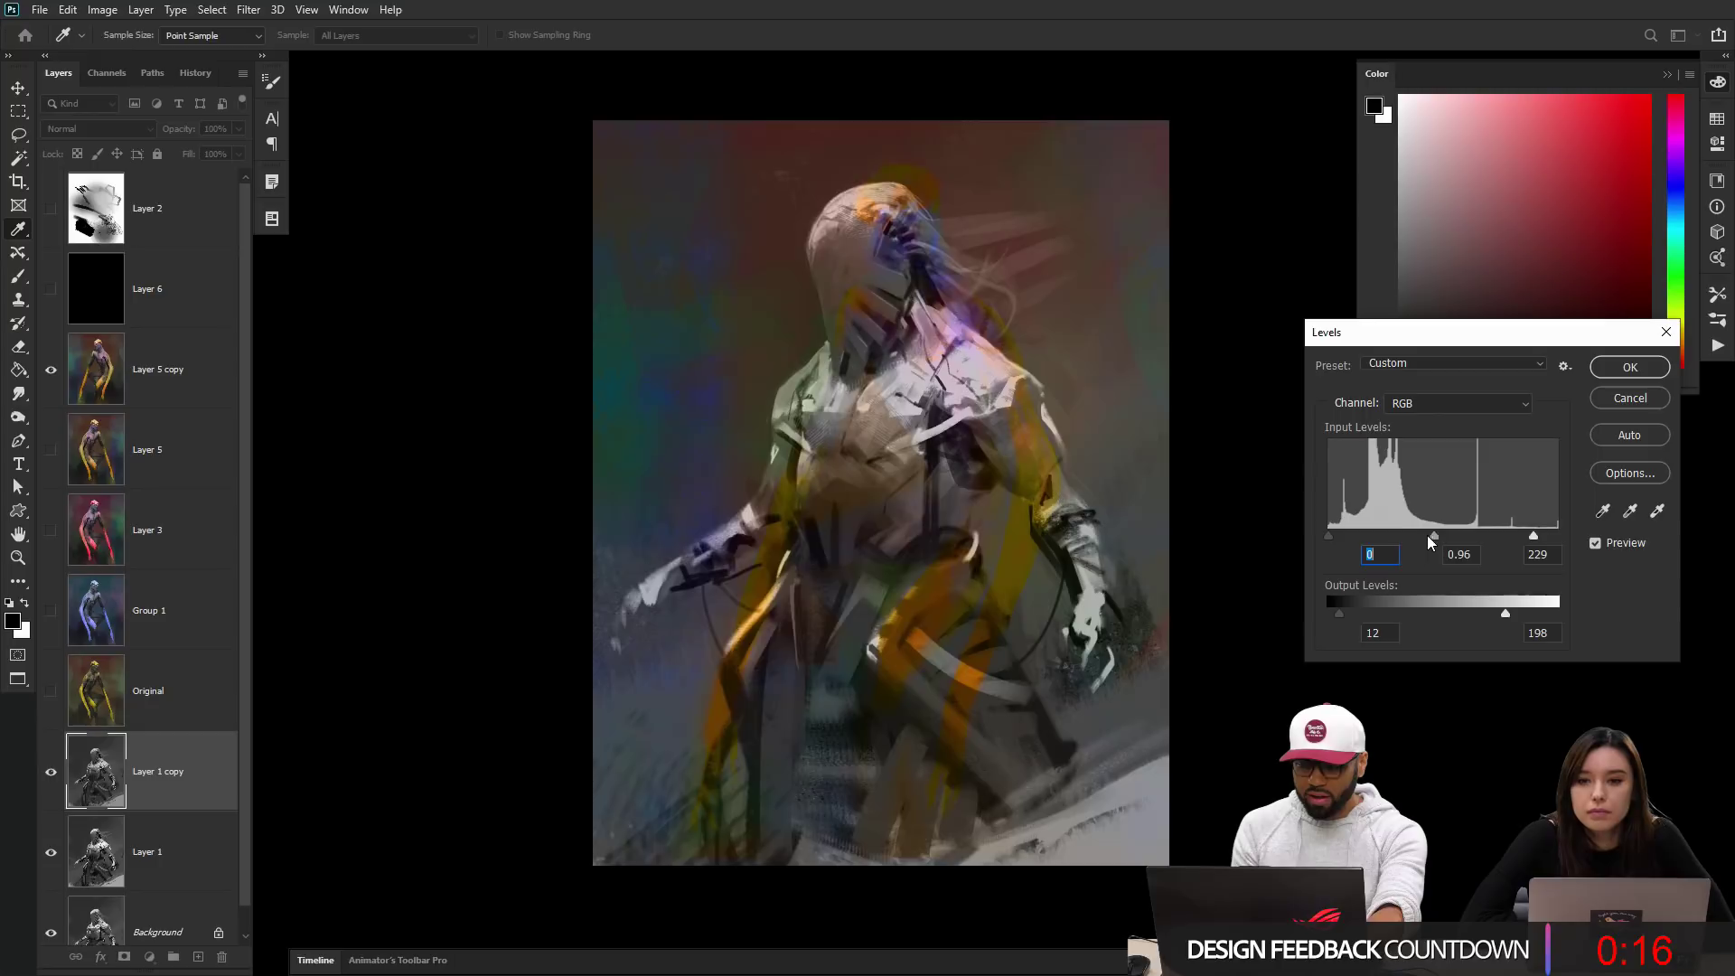
drag(1427, 535, 1427, 539)
mouse_move(1521, 618)
mouse_down()
mouse_move(1532, 610)
mouse_move(1512, 608)
mouse_up()
click(1632, 366)
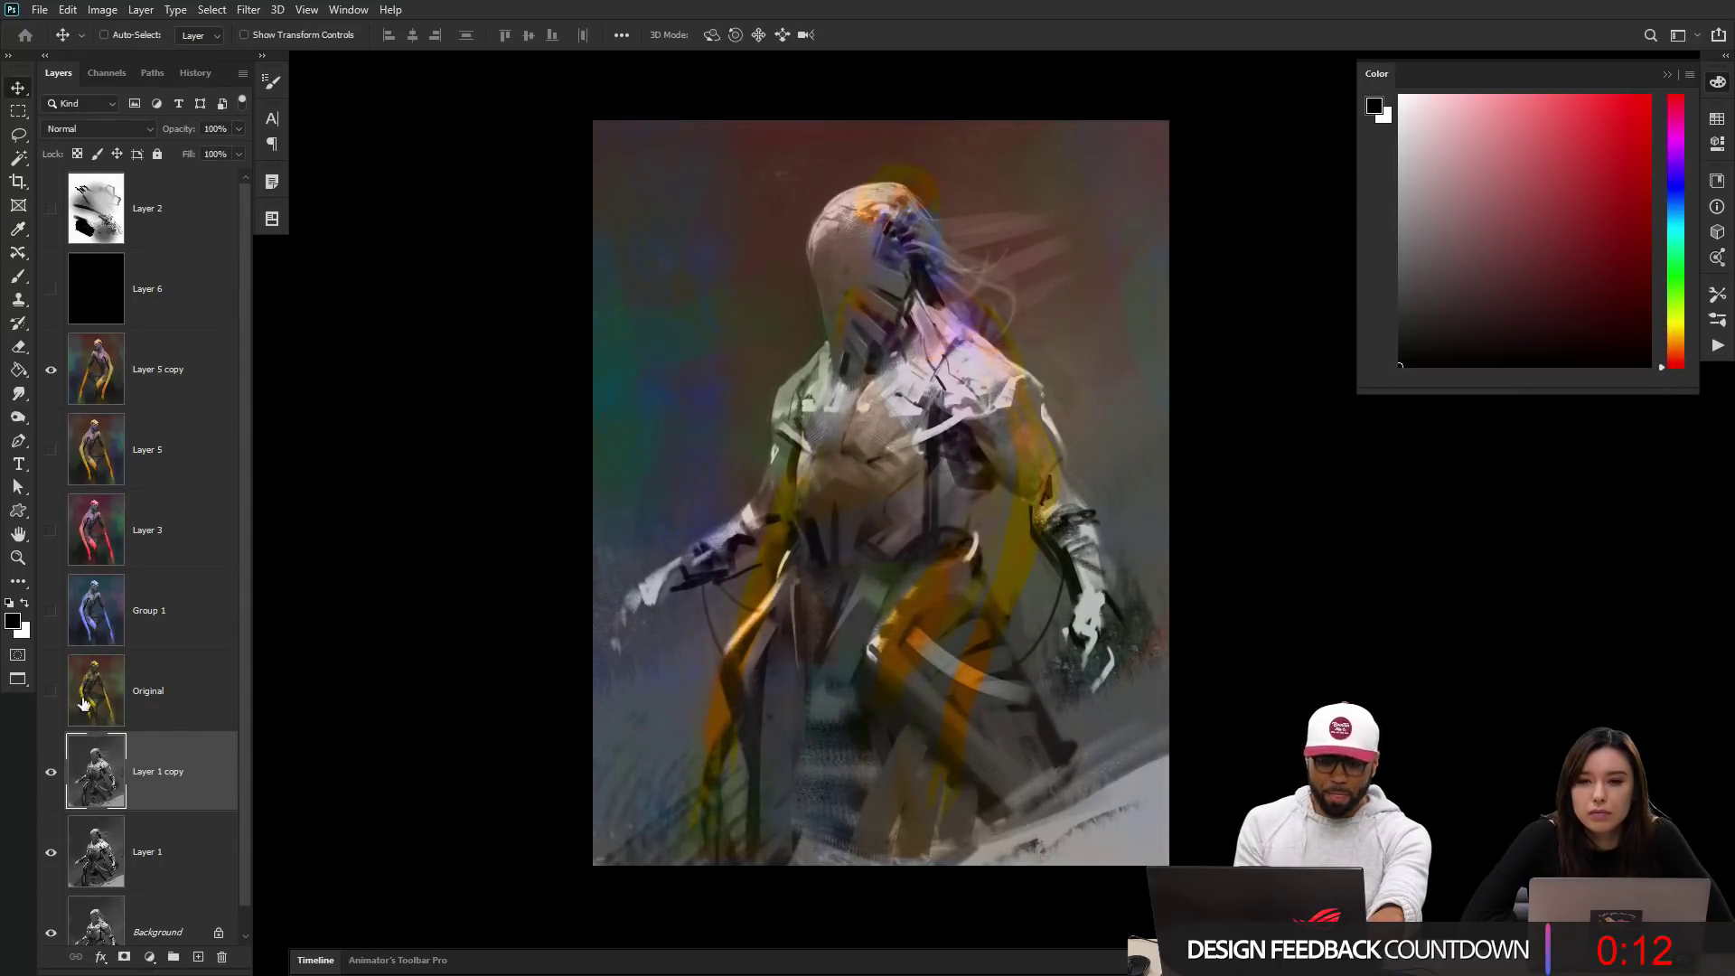
Step: On Layer 5 copy, sample the orange-brown from the shoulder and brush it over the chest and hood in Overlay mode
click(154, 369)
key(b)
alt+click(1026, 413)
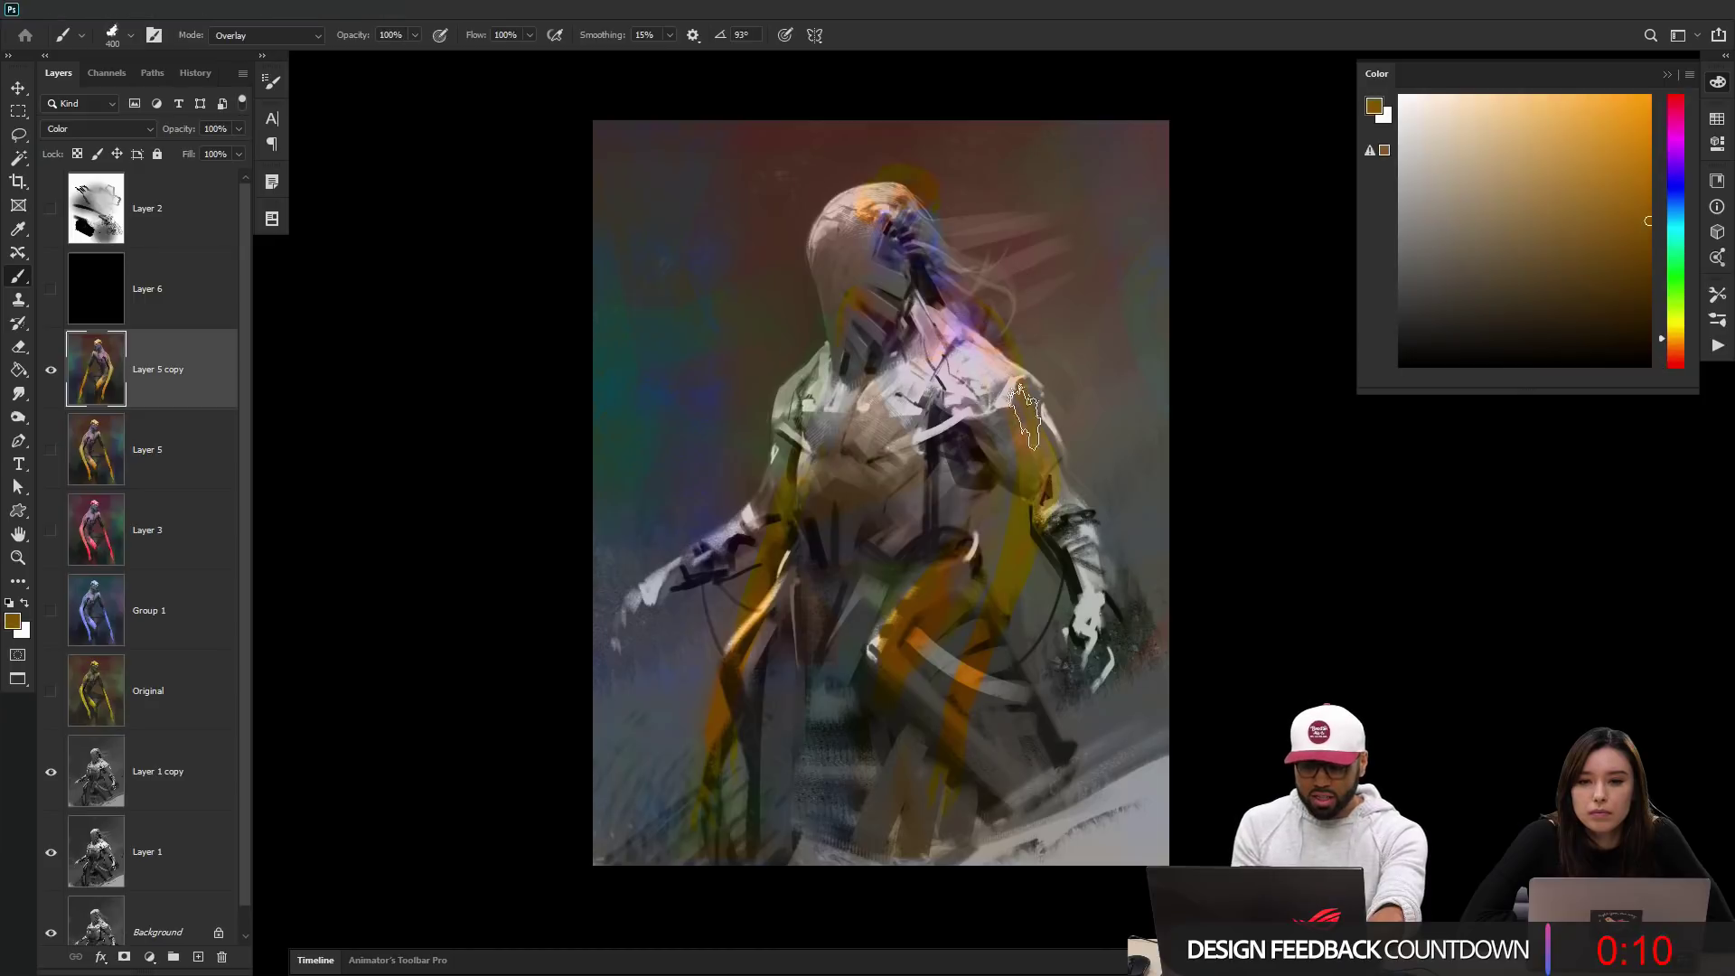
mouse_move(1027, 415)
mouse_down()
mouse_move(965, 355)
mouse_move(952, 425)
mouse_move(877, 407)
mouse_move(822, 465)
mouse_move(845, 358)
mouse_move(902, 512)
mouse_up()
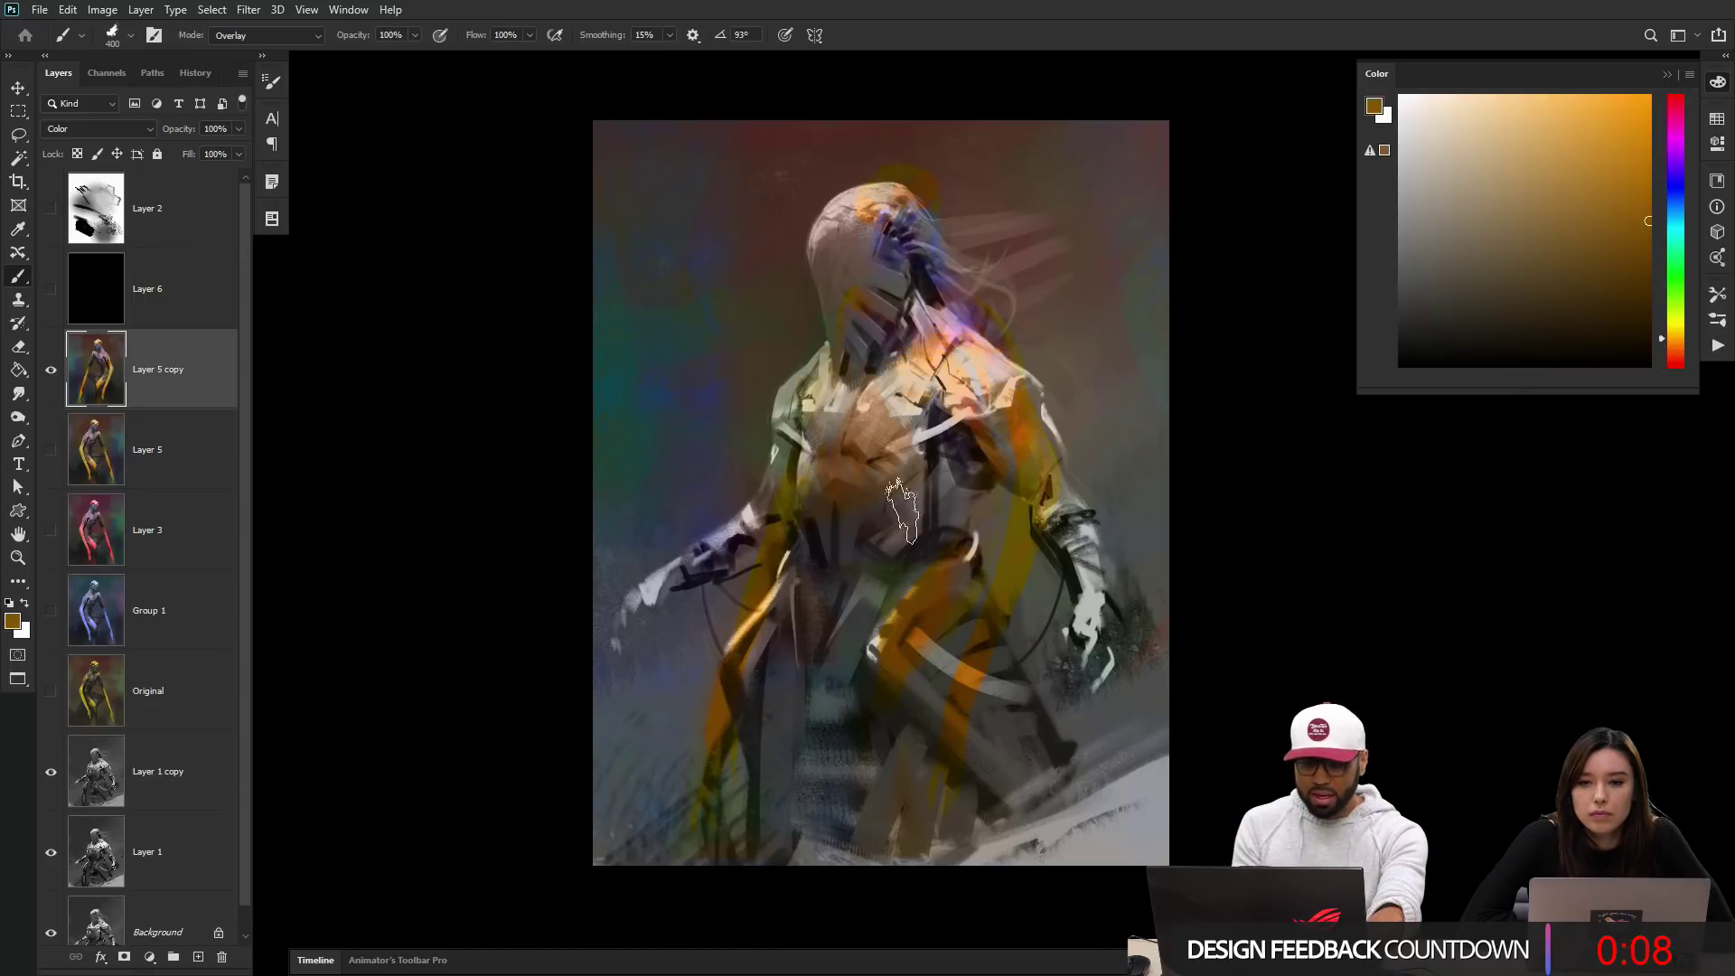
mouse_move(859, 279)
mouse_down()
mouse_move(830, 299)
mouse_move(854, 240)
mouse_move(875, 299)
mouse_move(913, 305)
mouse_up()
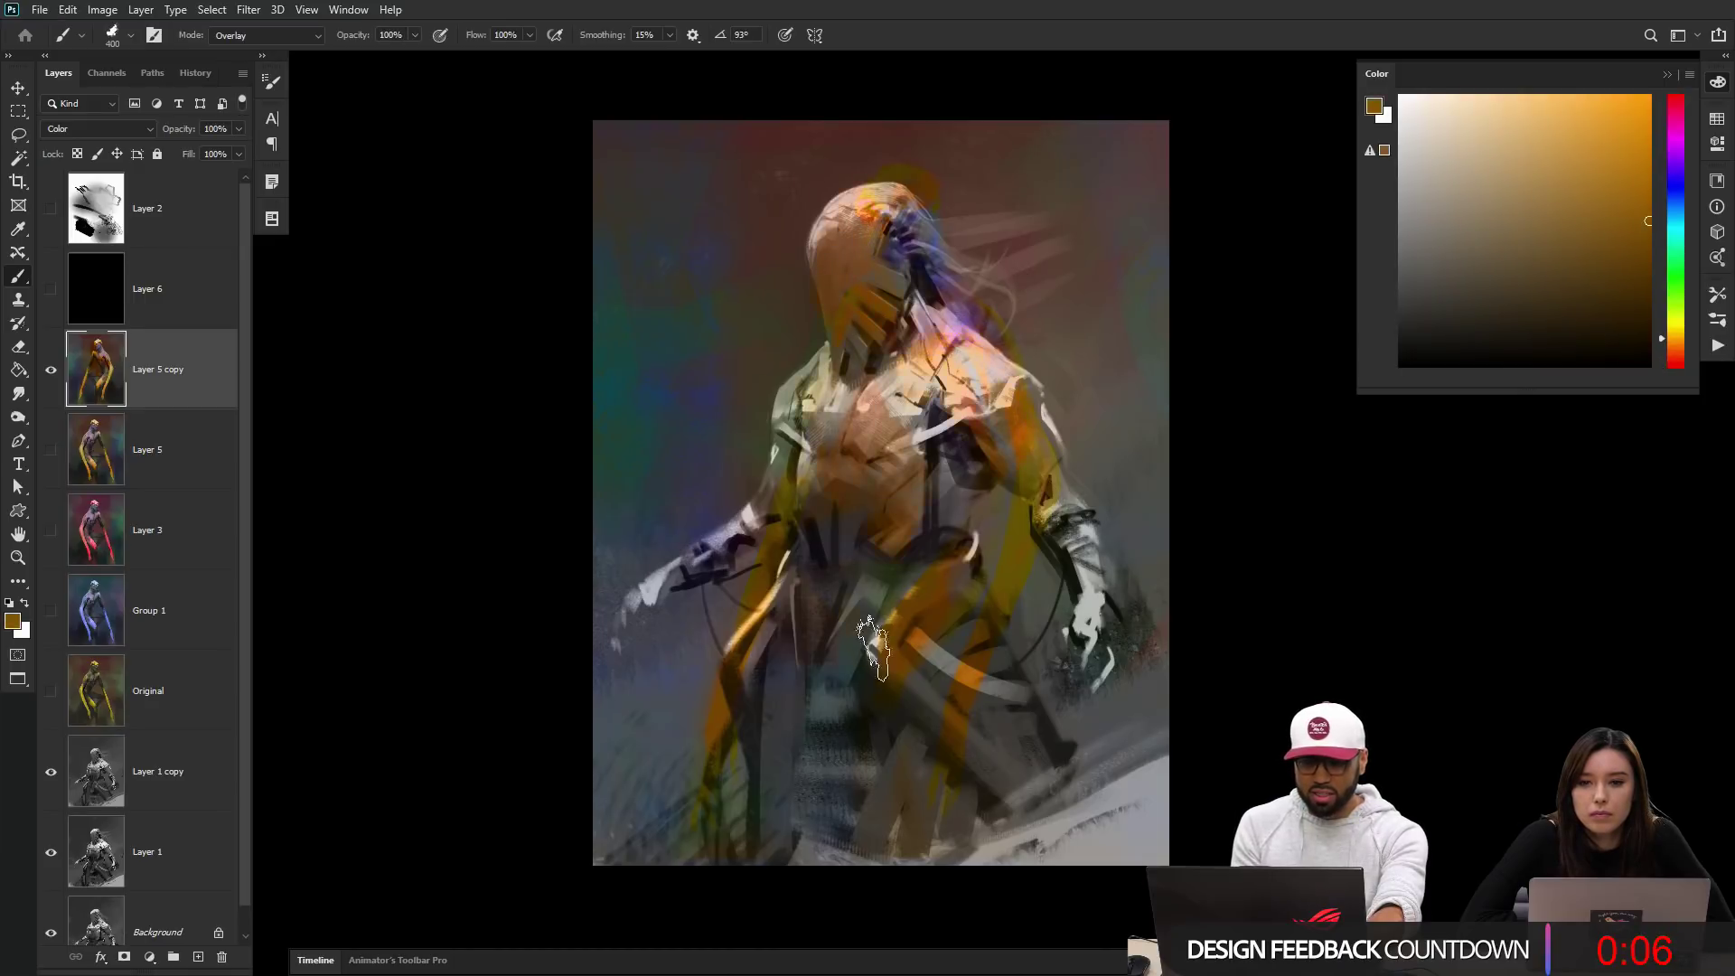
Step: Sample the muted violet near the hood, brush it over the lower robe and set the brush mode to Normal
alt+click(933, 235)
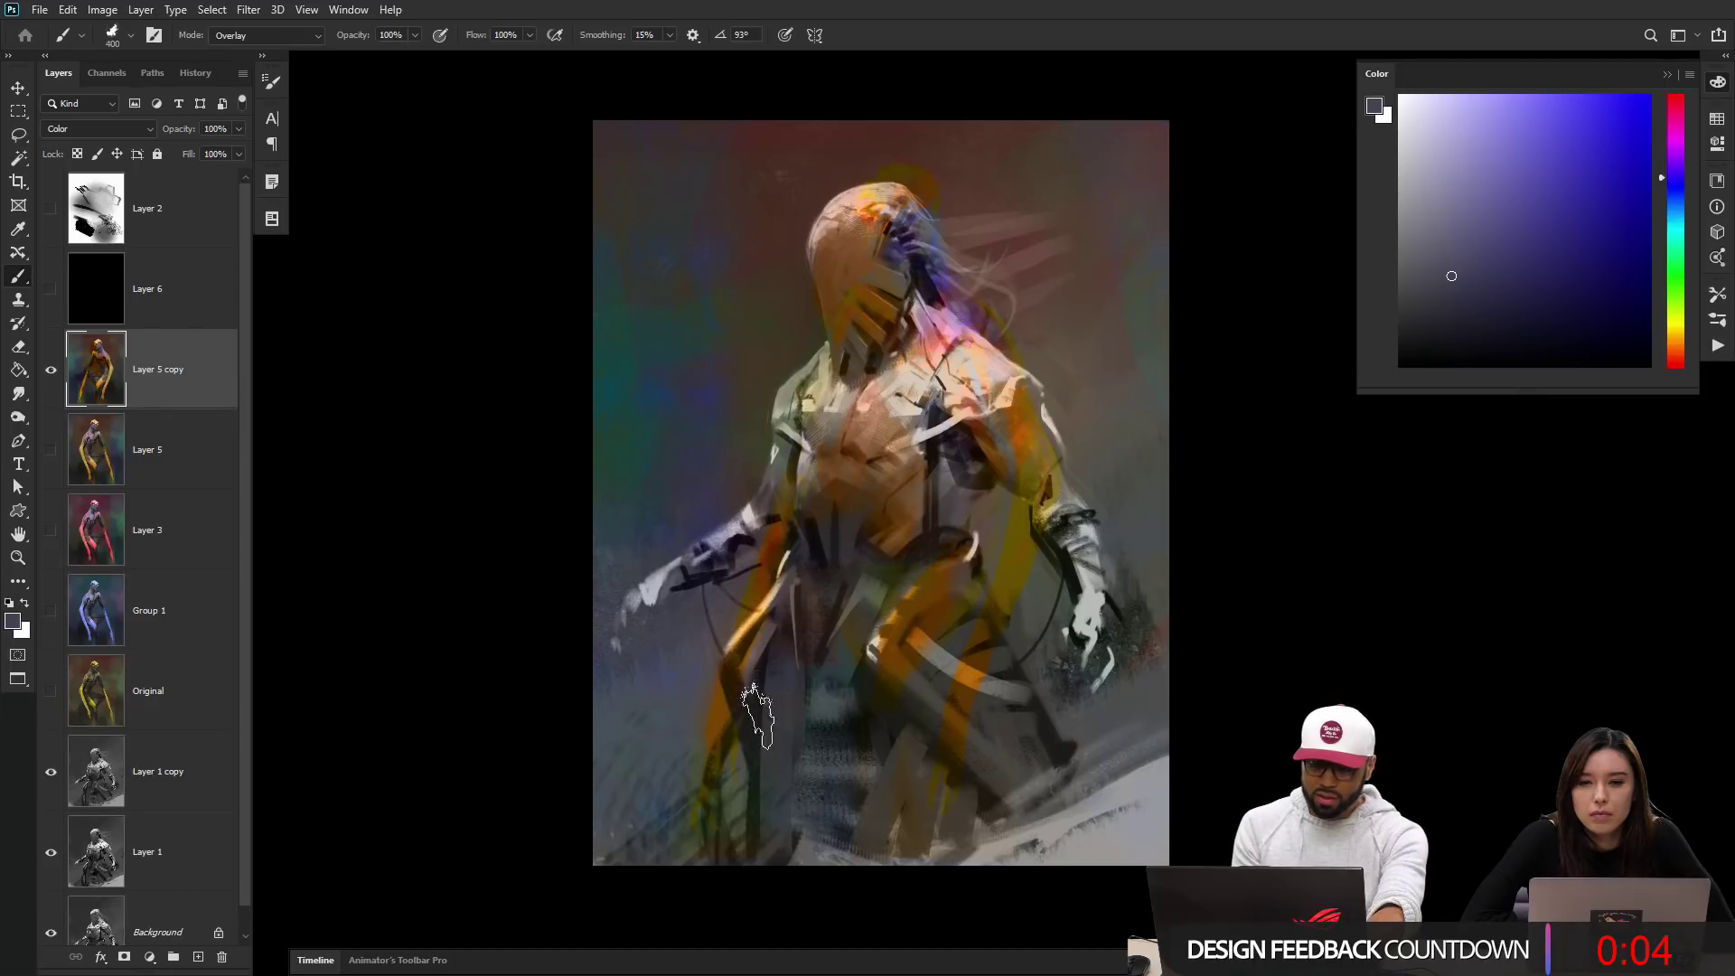
mouse_move(757, 715)
mouse_down()
mouse_move(788, 755)
mouse_move(837, 770)
mouse_move(1016, 643)
mouse_move(964, 693)
mouse_move(873, 752)
mouse_move(936, 633)
mouse_move(915, 720)
mouse_move(953, 607)
mouse_up()
key(shift+alt+n)
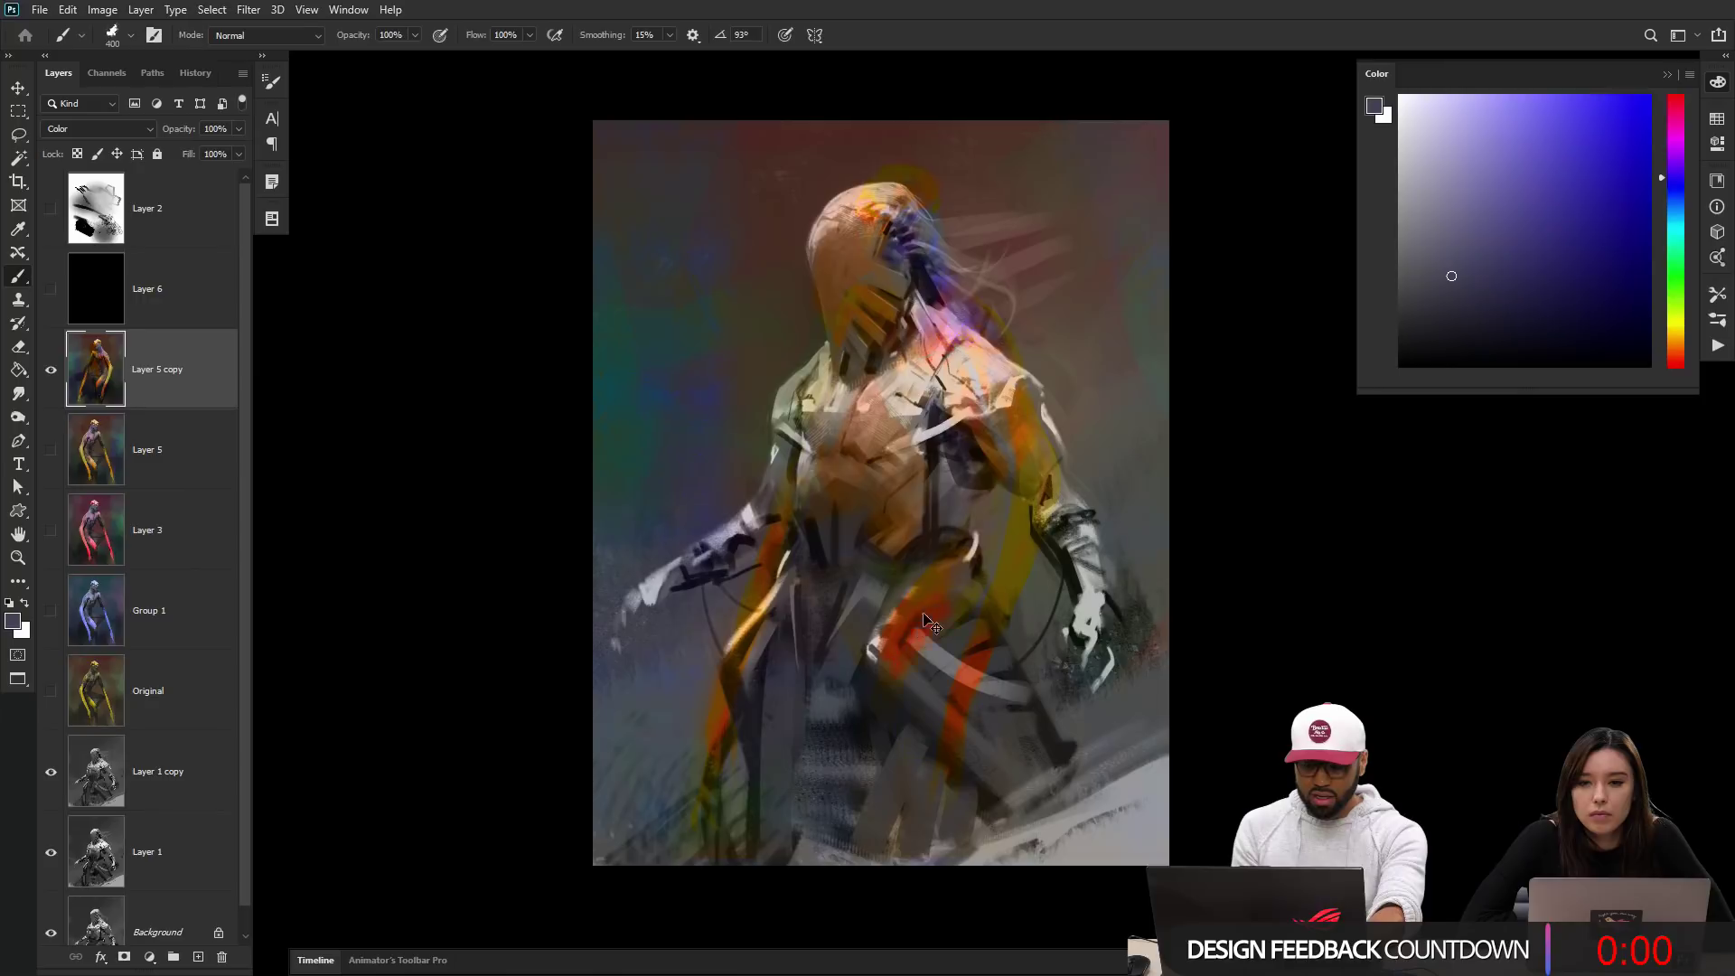
Step: Sample the red-orange from the thigh and paint it over the robe, torso and hood, adjusting the brush size
alt+click(931, 623)
key(bracketright)
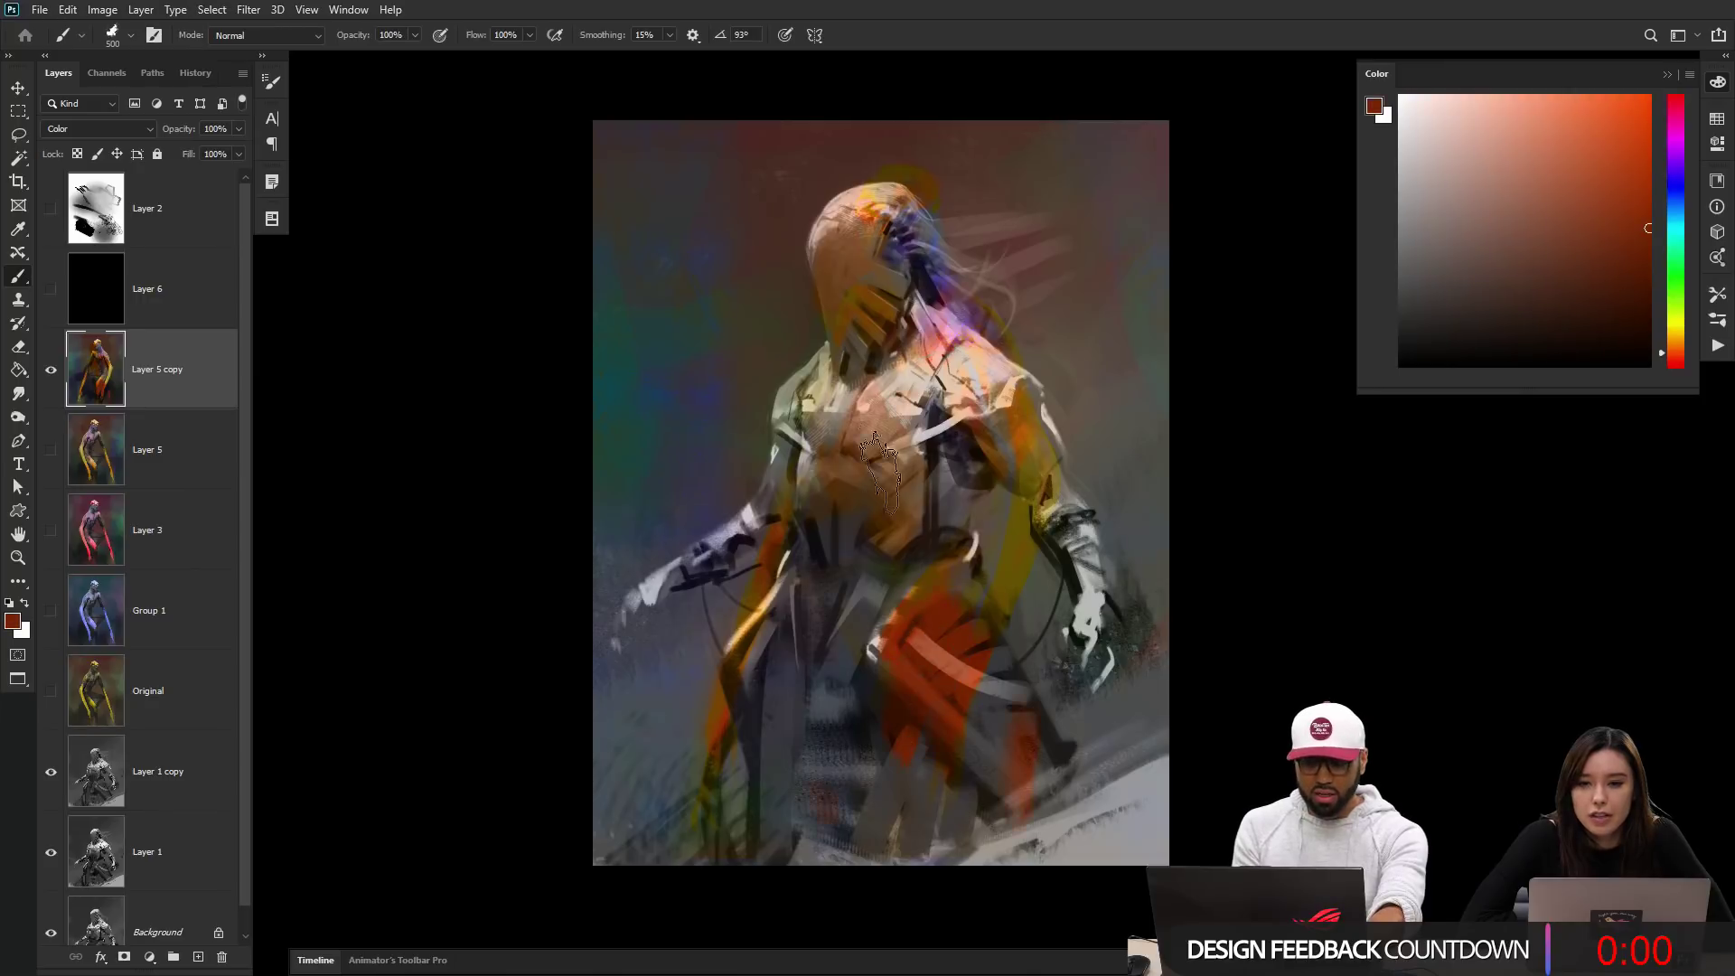
mouse_move(881, 469)
mouse_down()
mouse_move(906, 511)
mouse_move(945, 499)
mouse_move(805, 476)
mouse_move(811, 520)
mouse_up()
key(bracketleft)
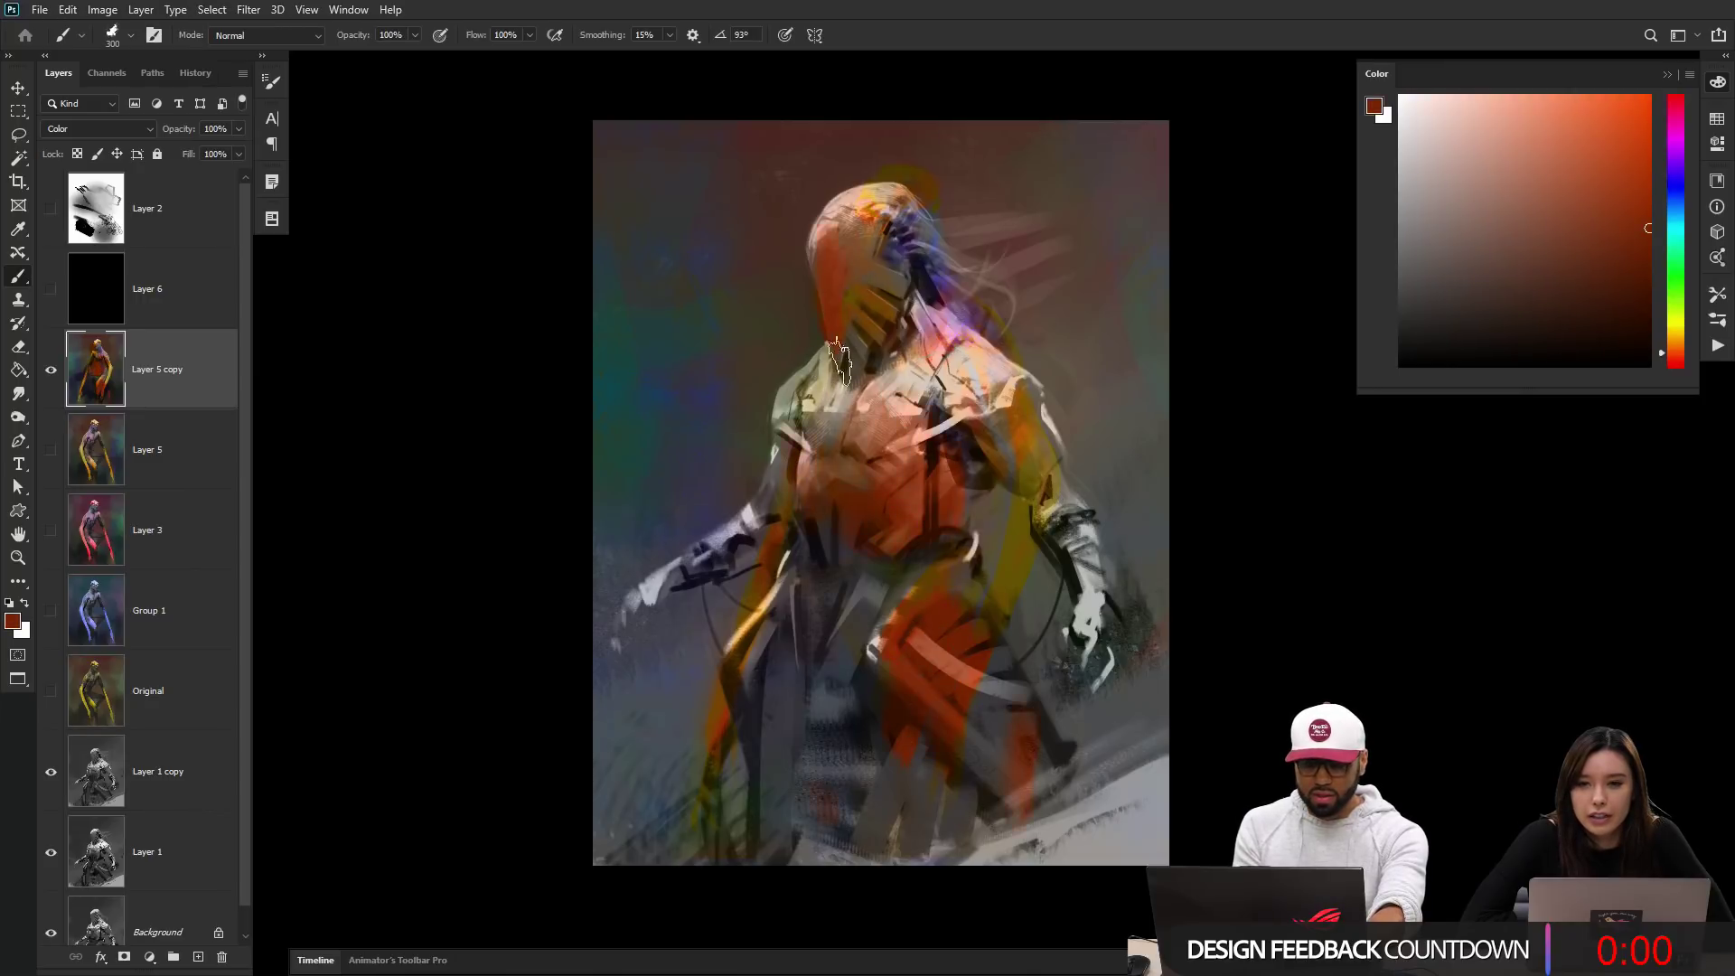
Step: Shift the hue of Layer 5 copy with Hue/Saturation so the red-orange figure turns teal and blue
key(ctrl+u)
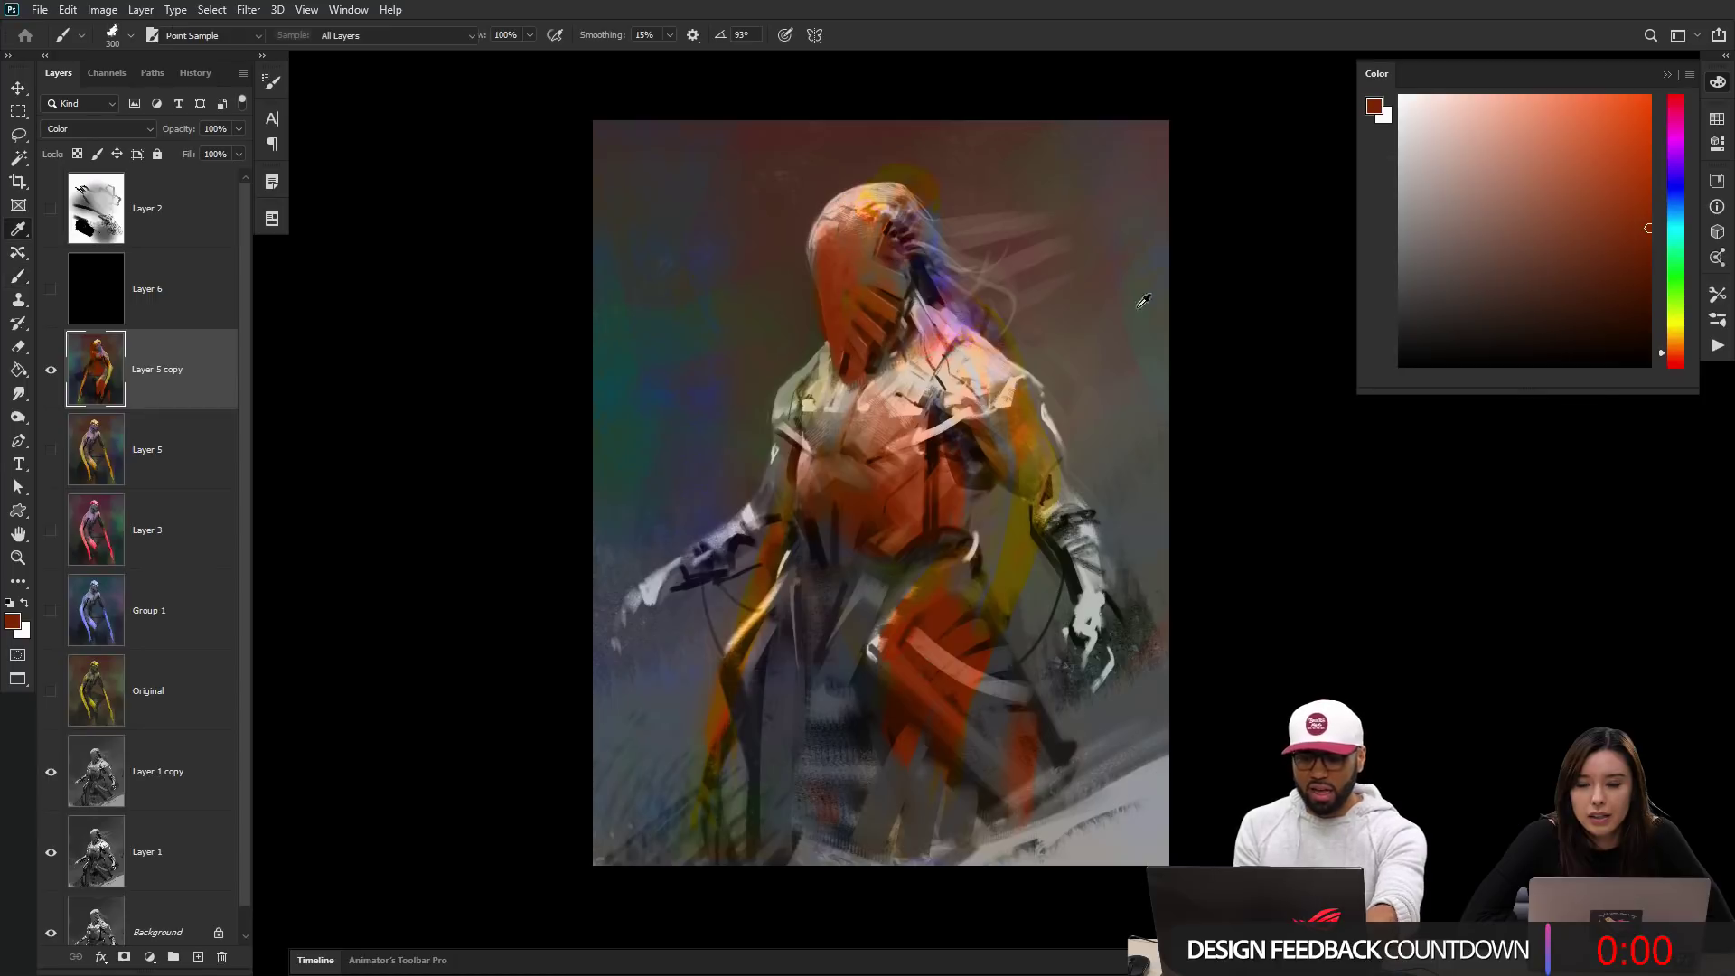
drag(1356, 287, 1265, 309)
click(1564, 198)
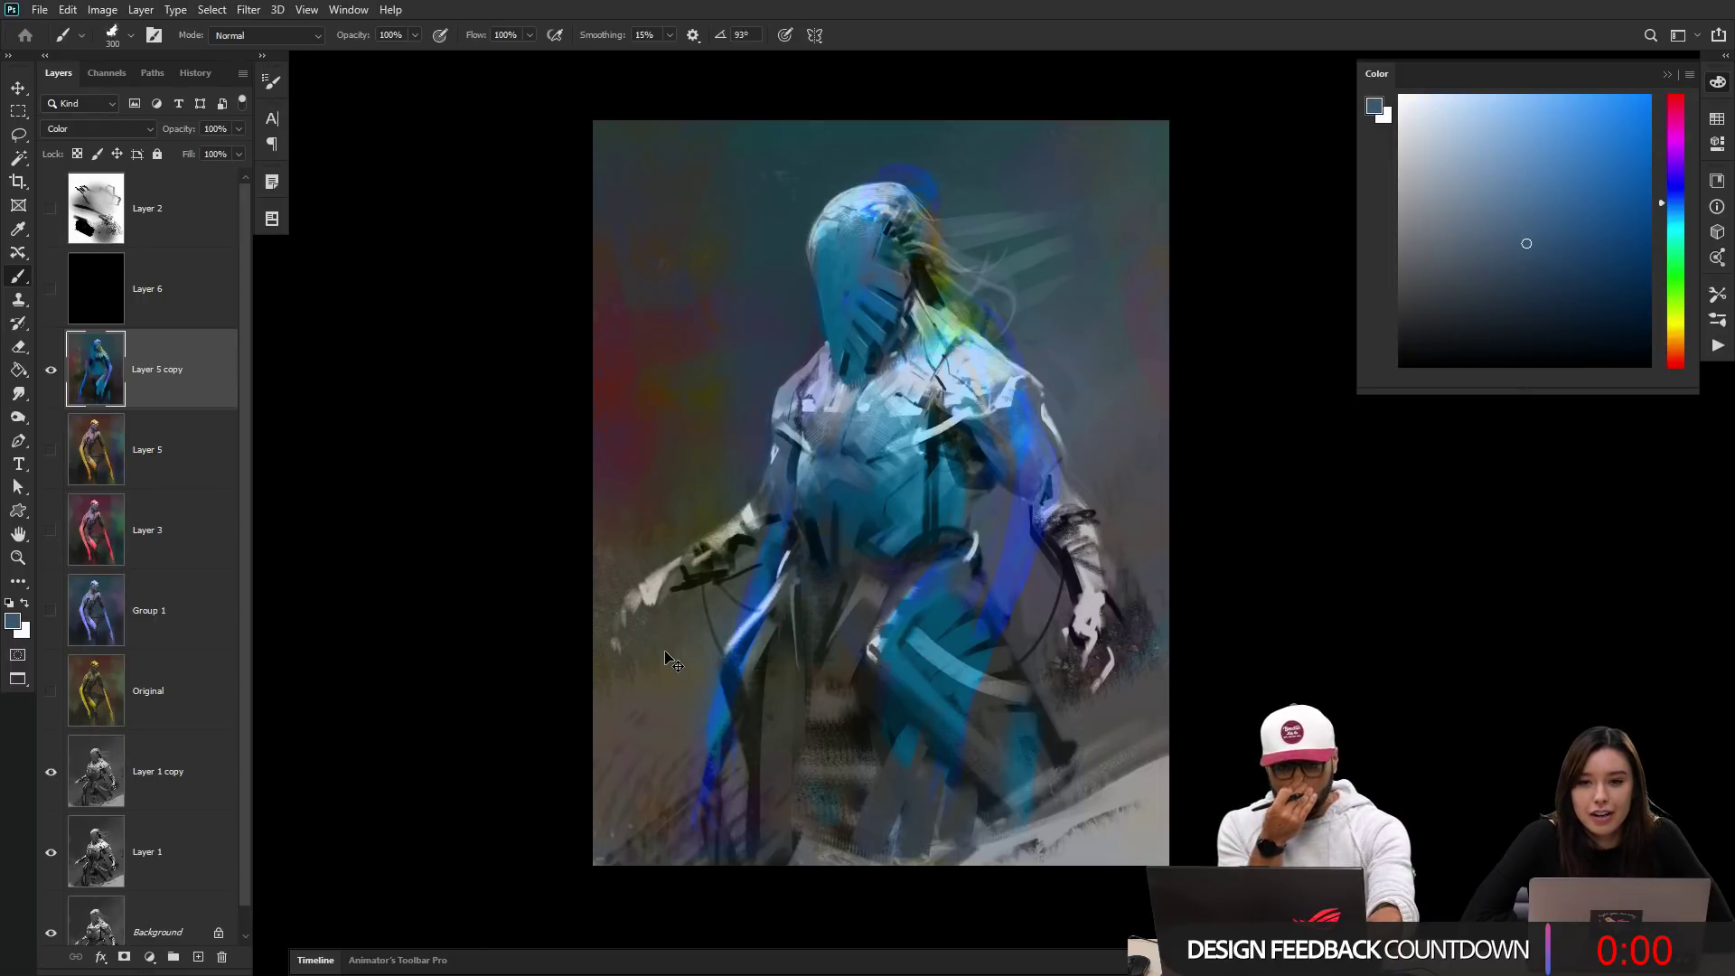
Step: Flip the canvas horizontally and hide Layer 5 copy to compare the colours with the greyscale figure
key(ctrl+shift+h)
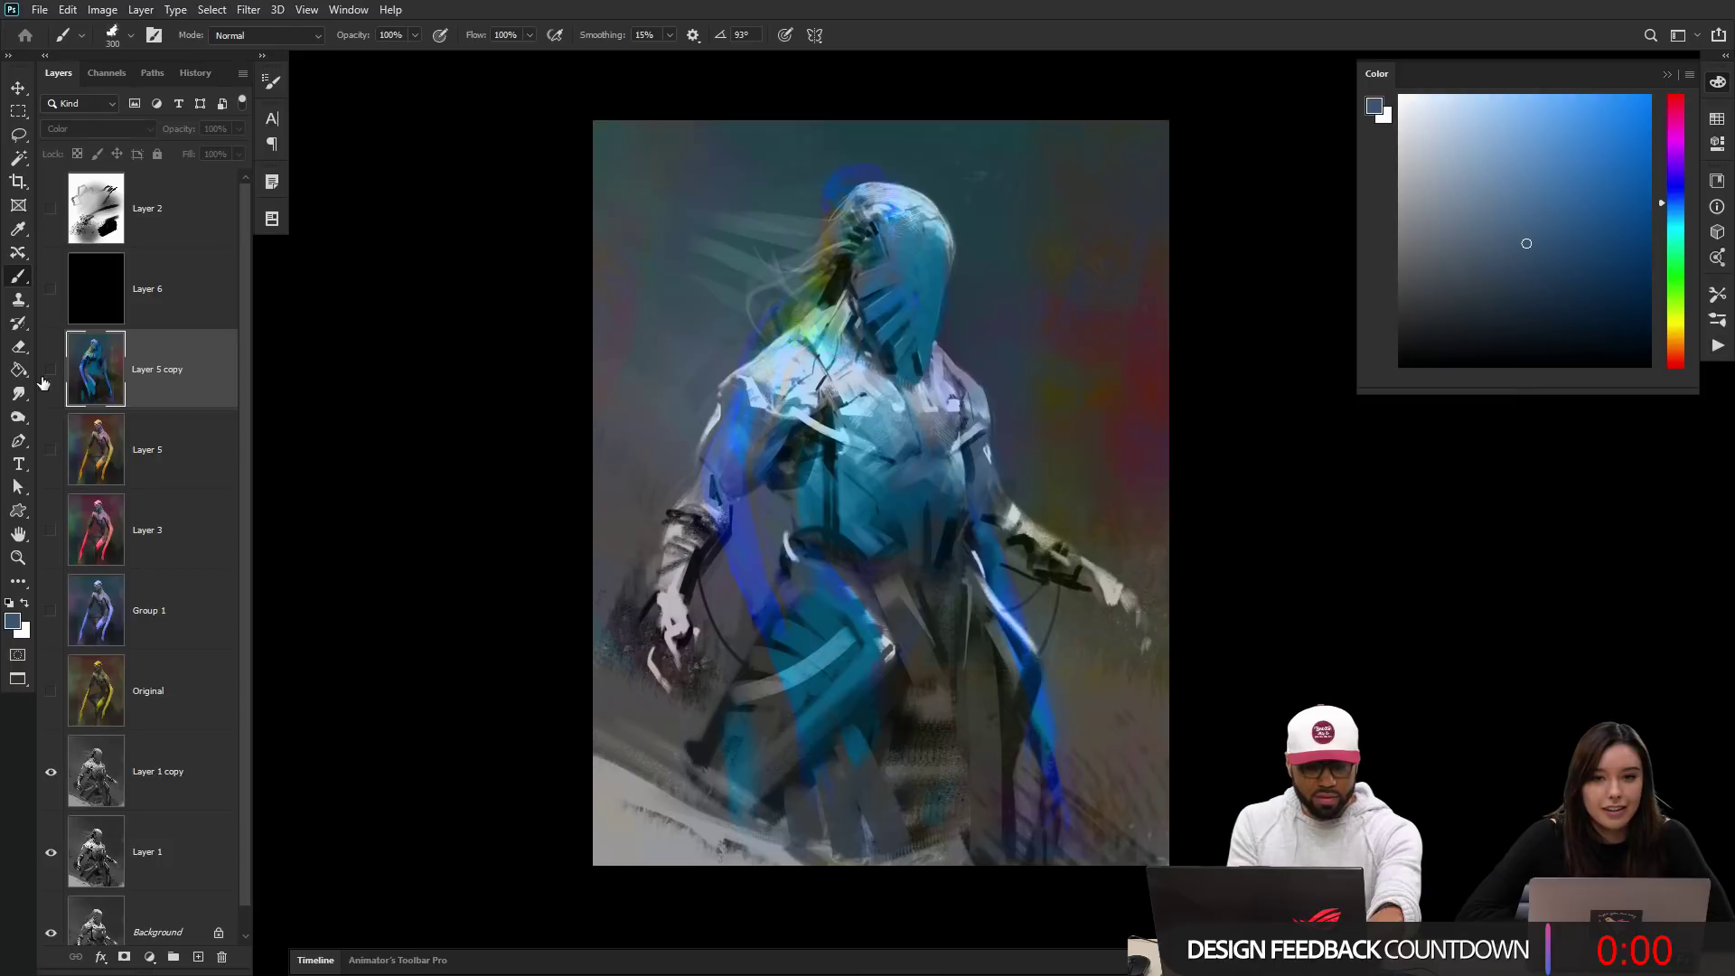
click(50, 369)
click(51, 450)
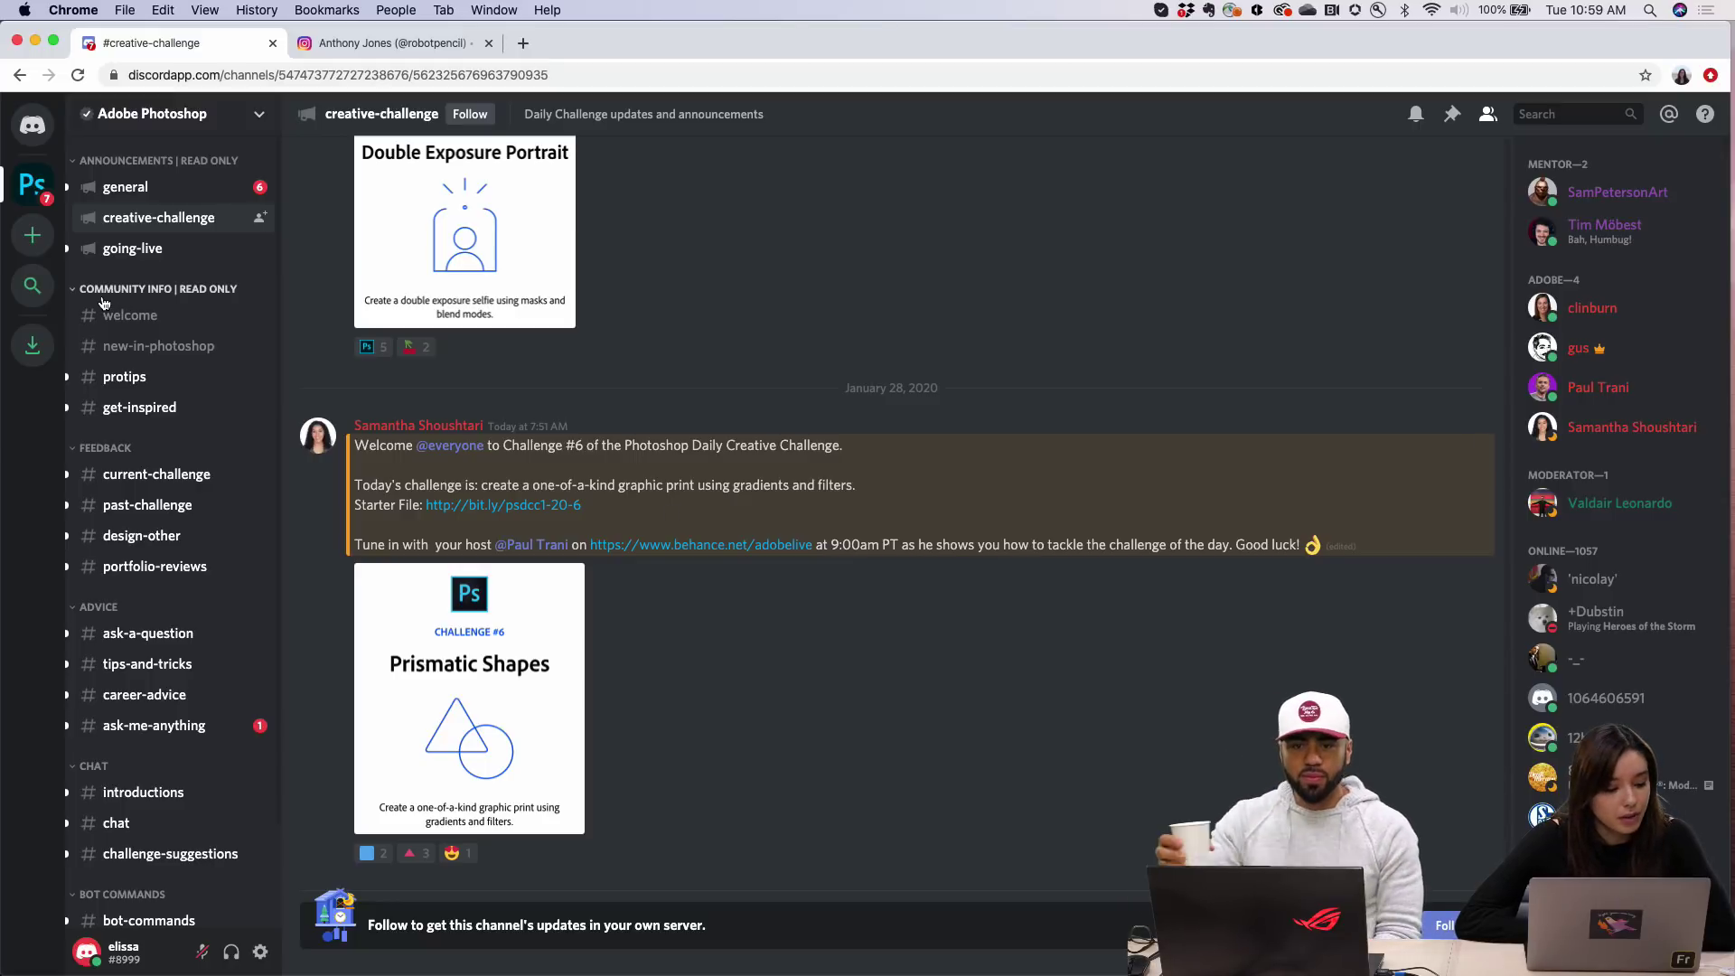
Step: In the Discord community, open the current-challenge channel and view the Day 6 v2 submission enlarged
click(193, 473)
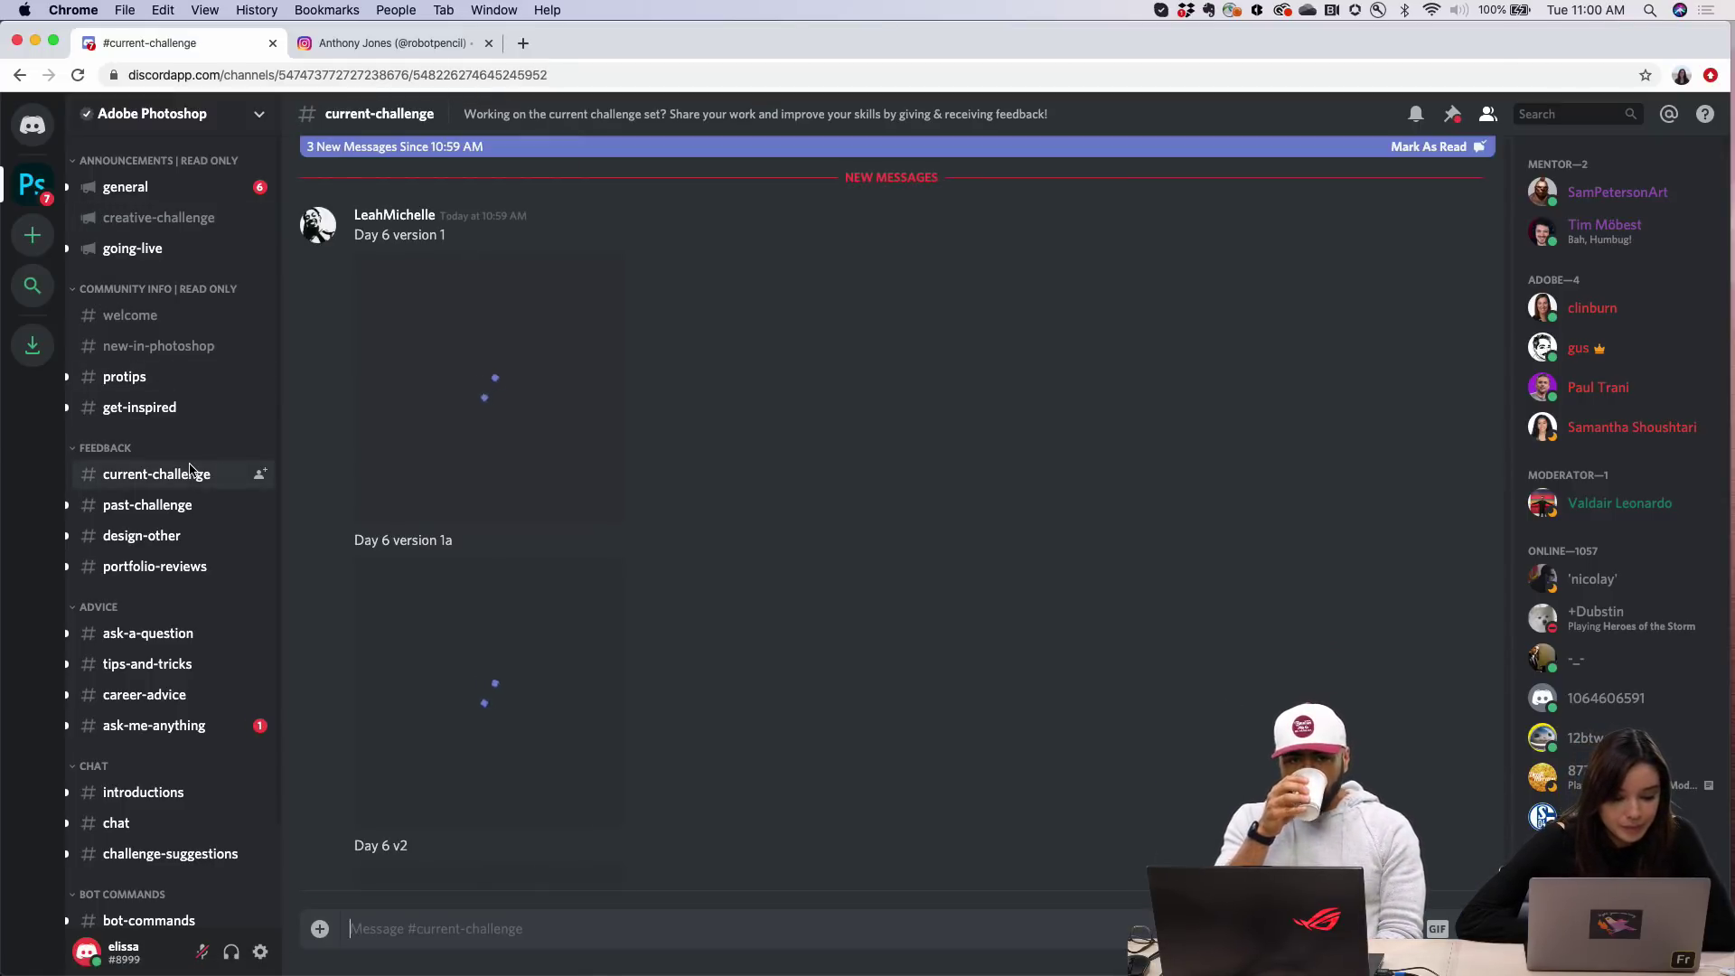
scroll(928, 550, down, 3)
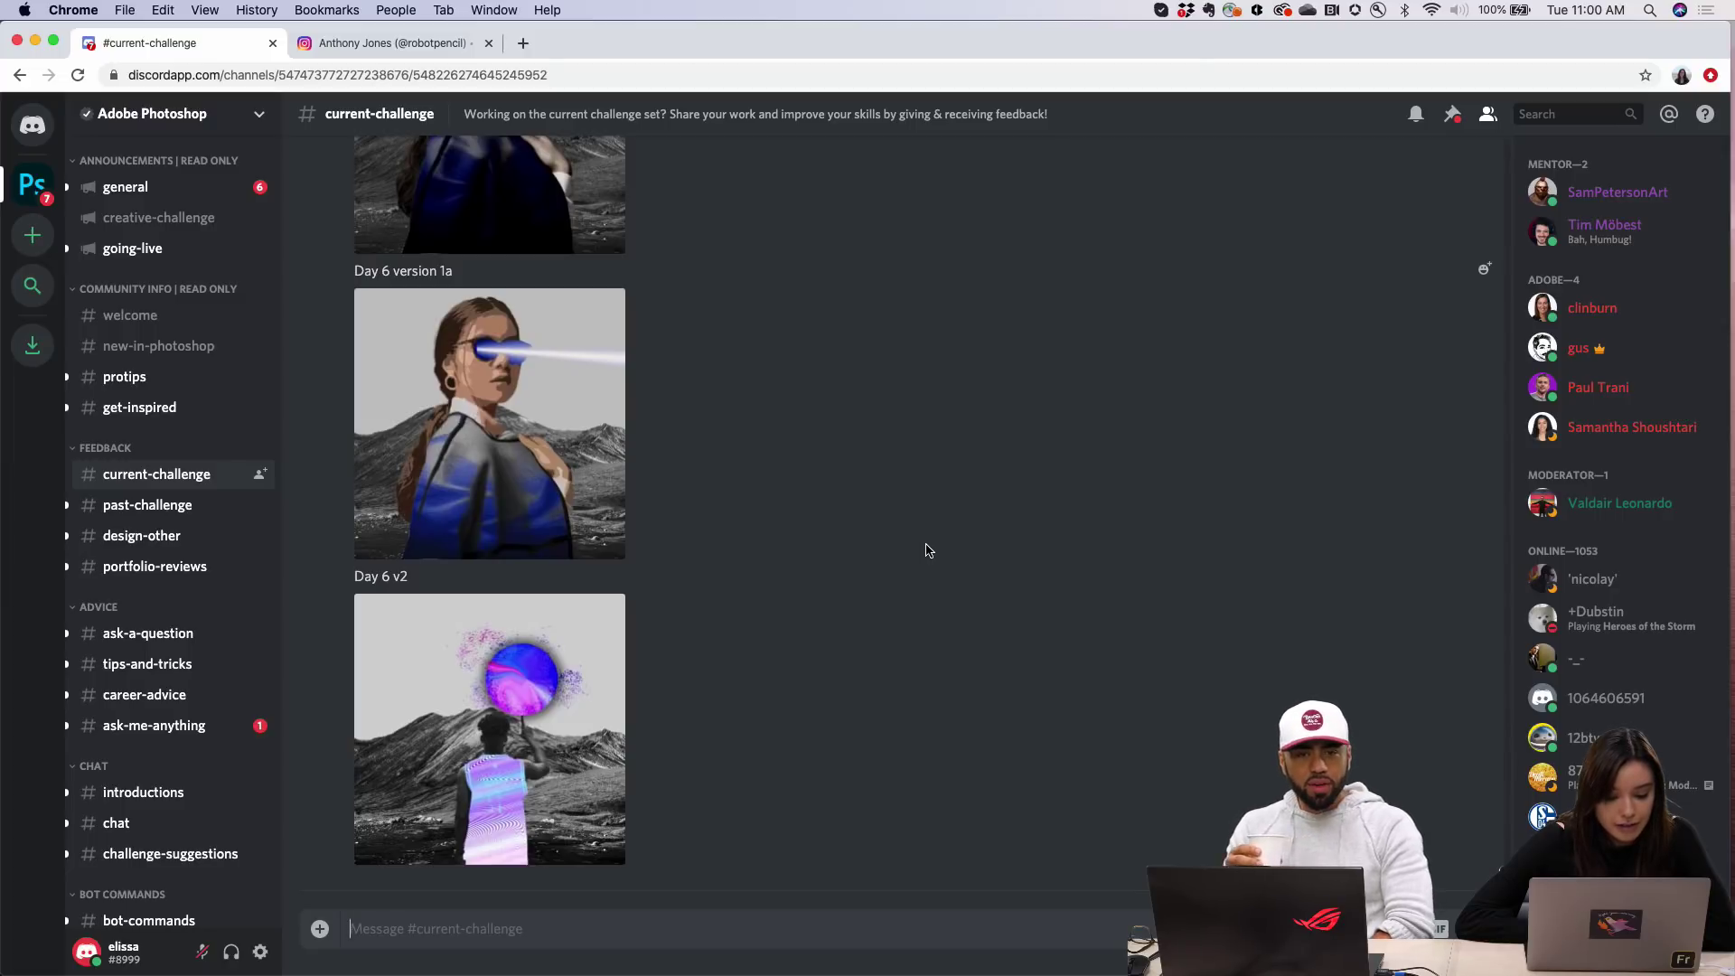
click(517, 786)
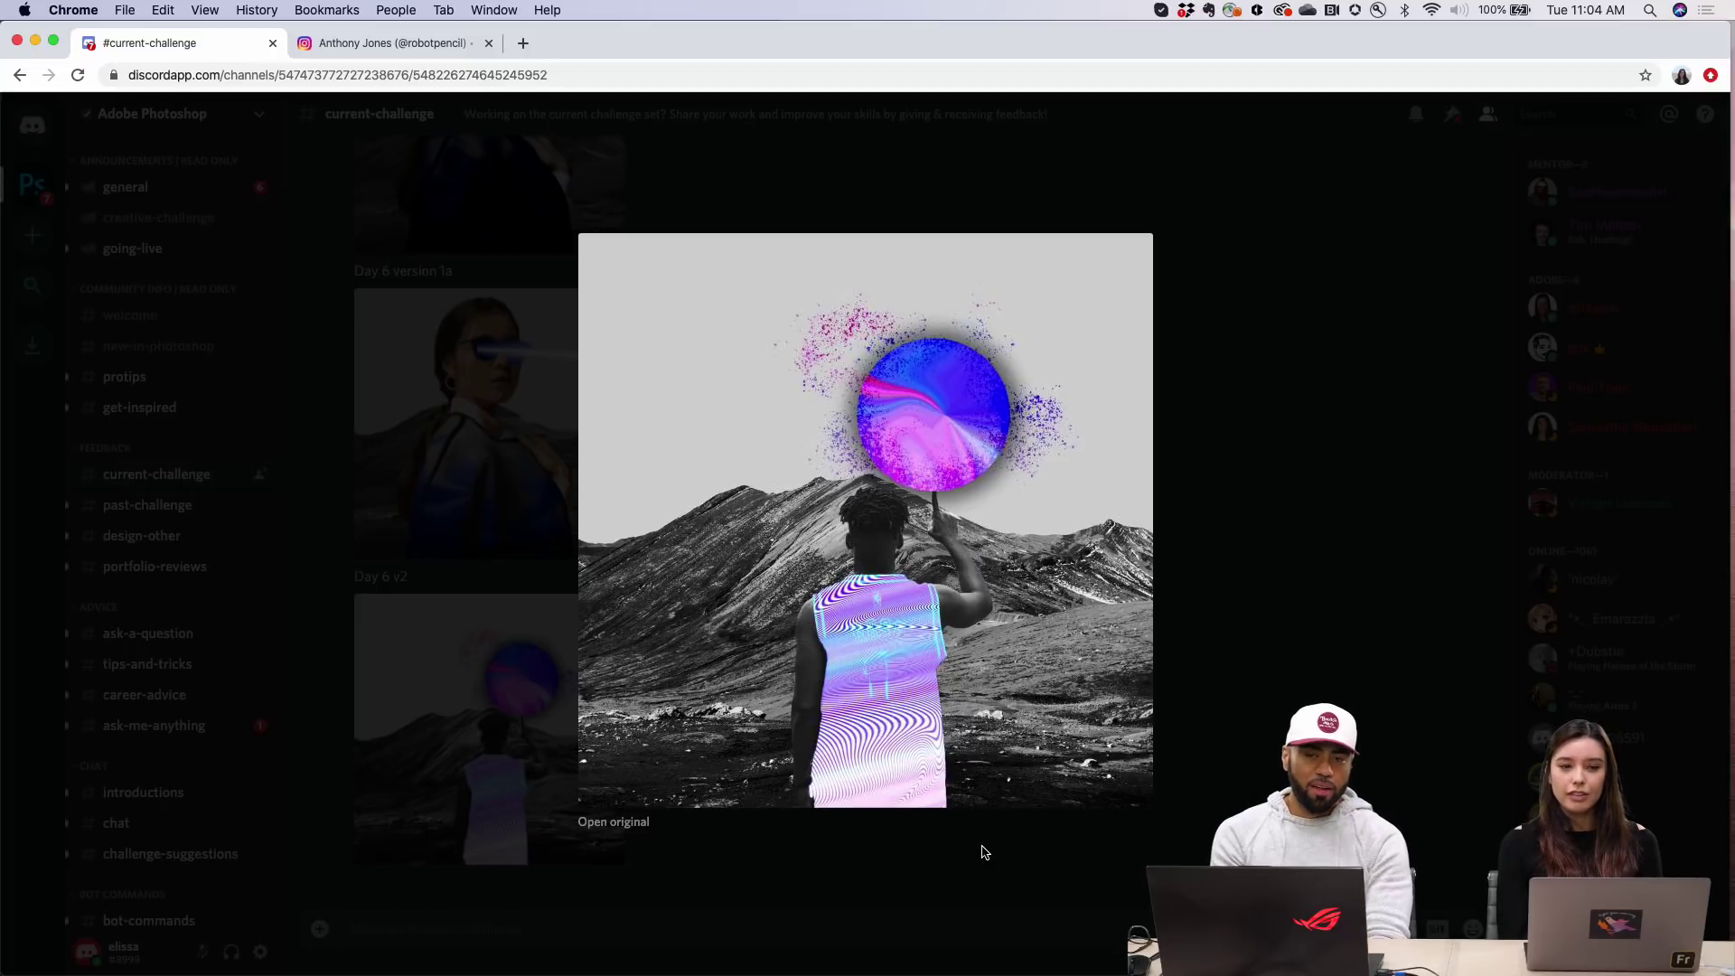
click(983, 851)
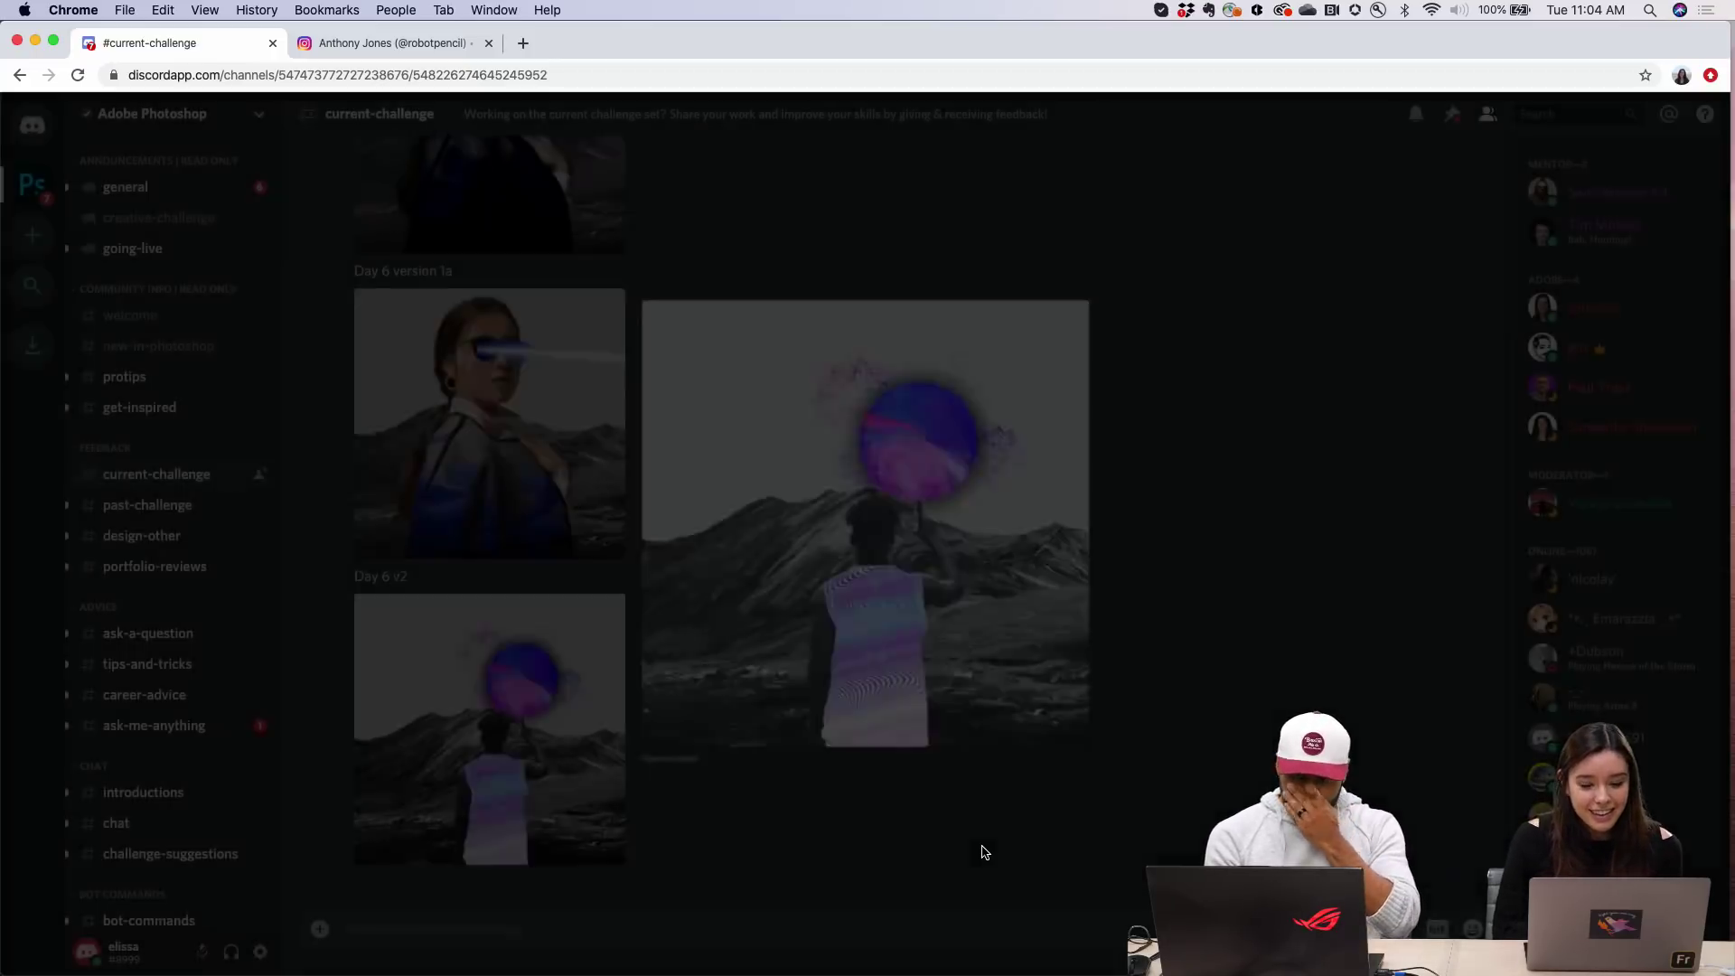
Step: Find the rainbow portrait posted with its starter files and view it enlarged
scroll(796, 727, up, 6)
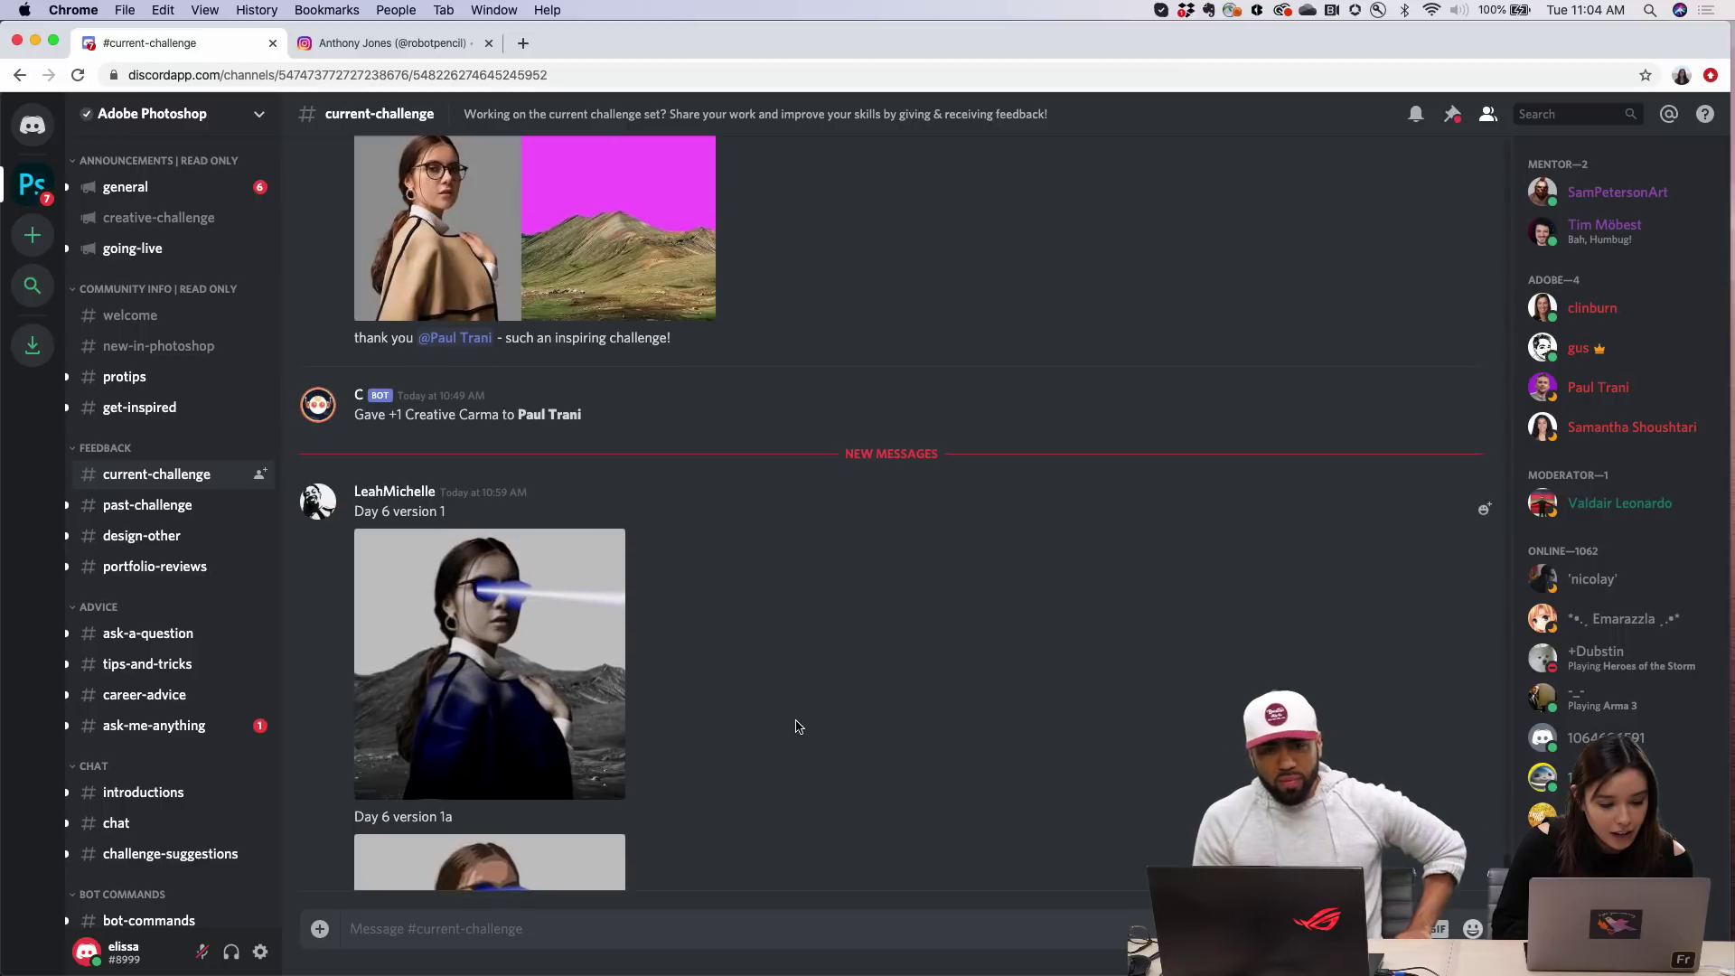
scroll(796, 727, up, 5)
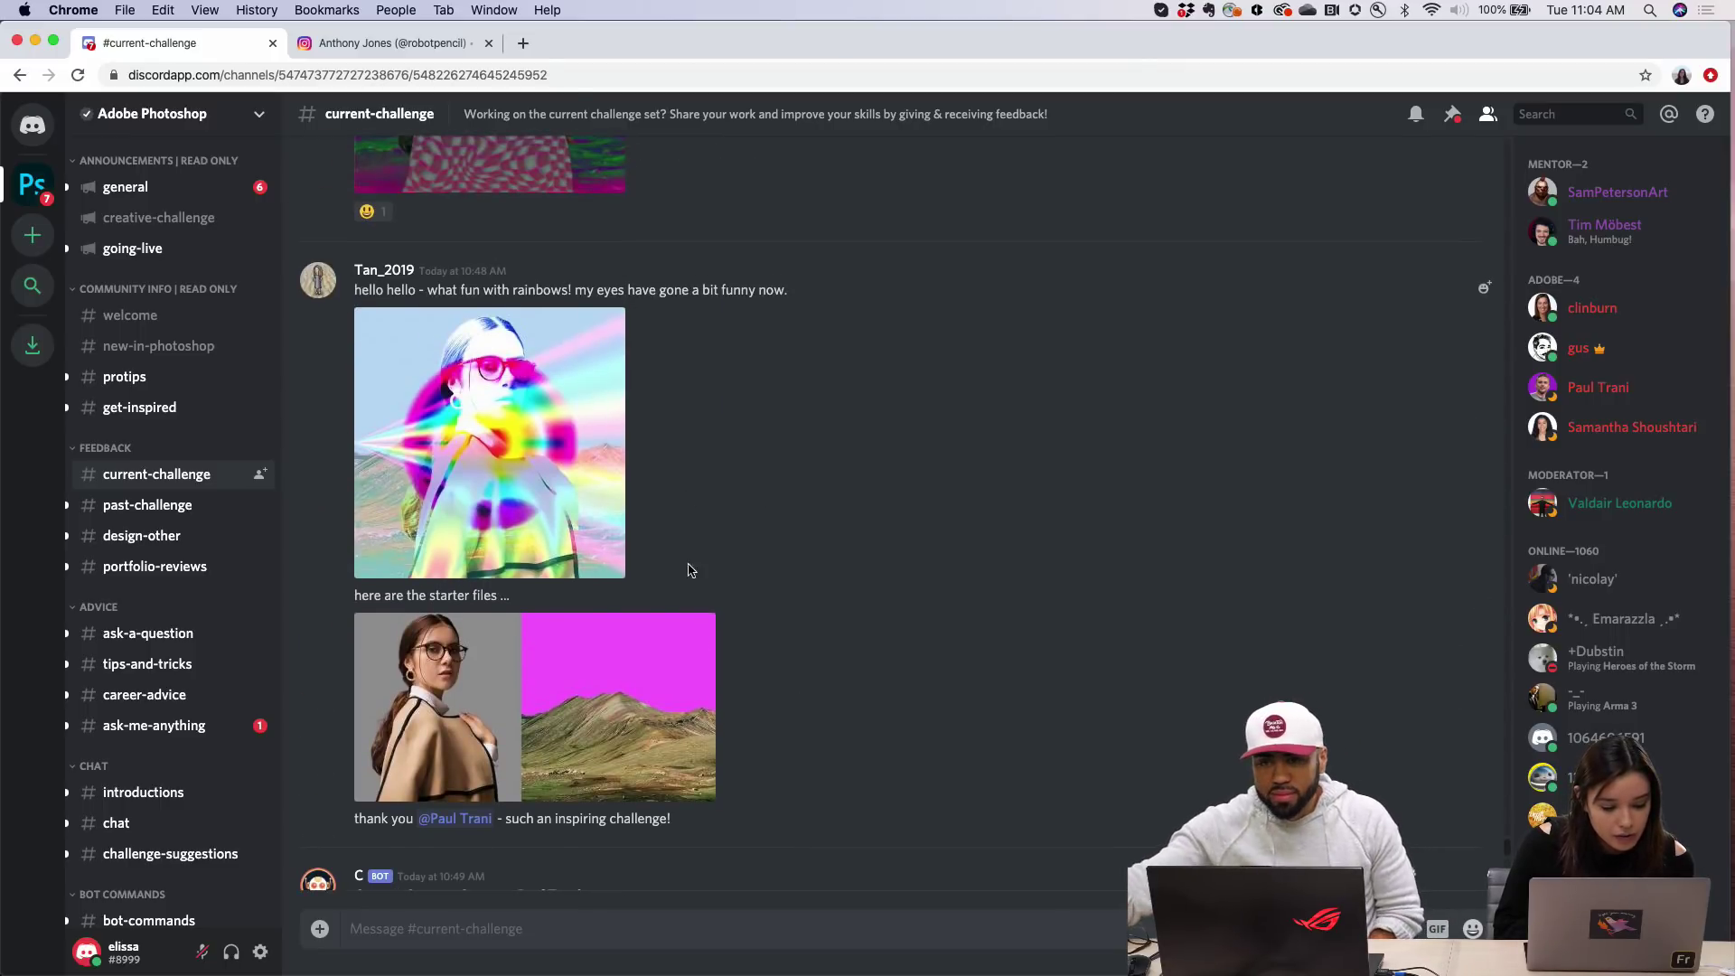
click(564, 407)
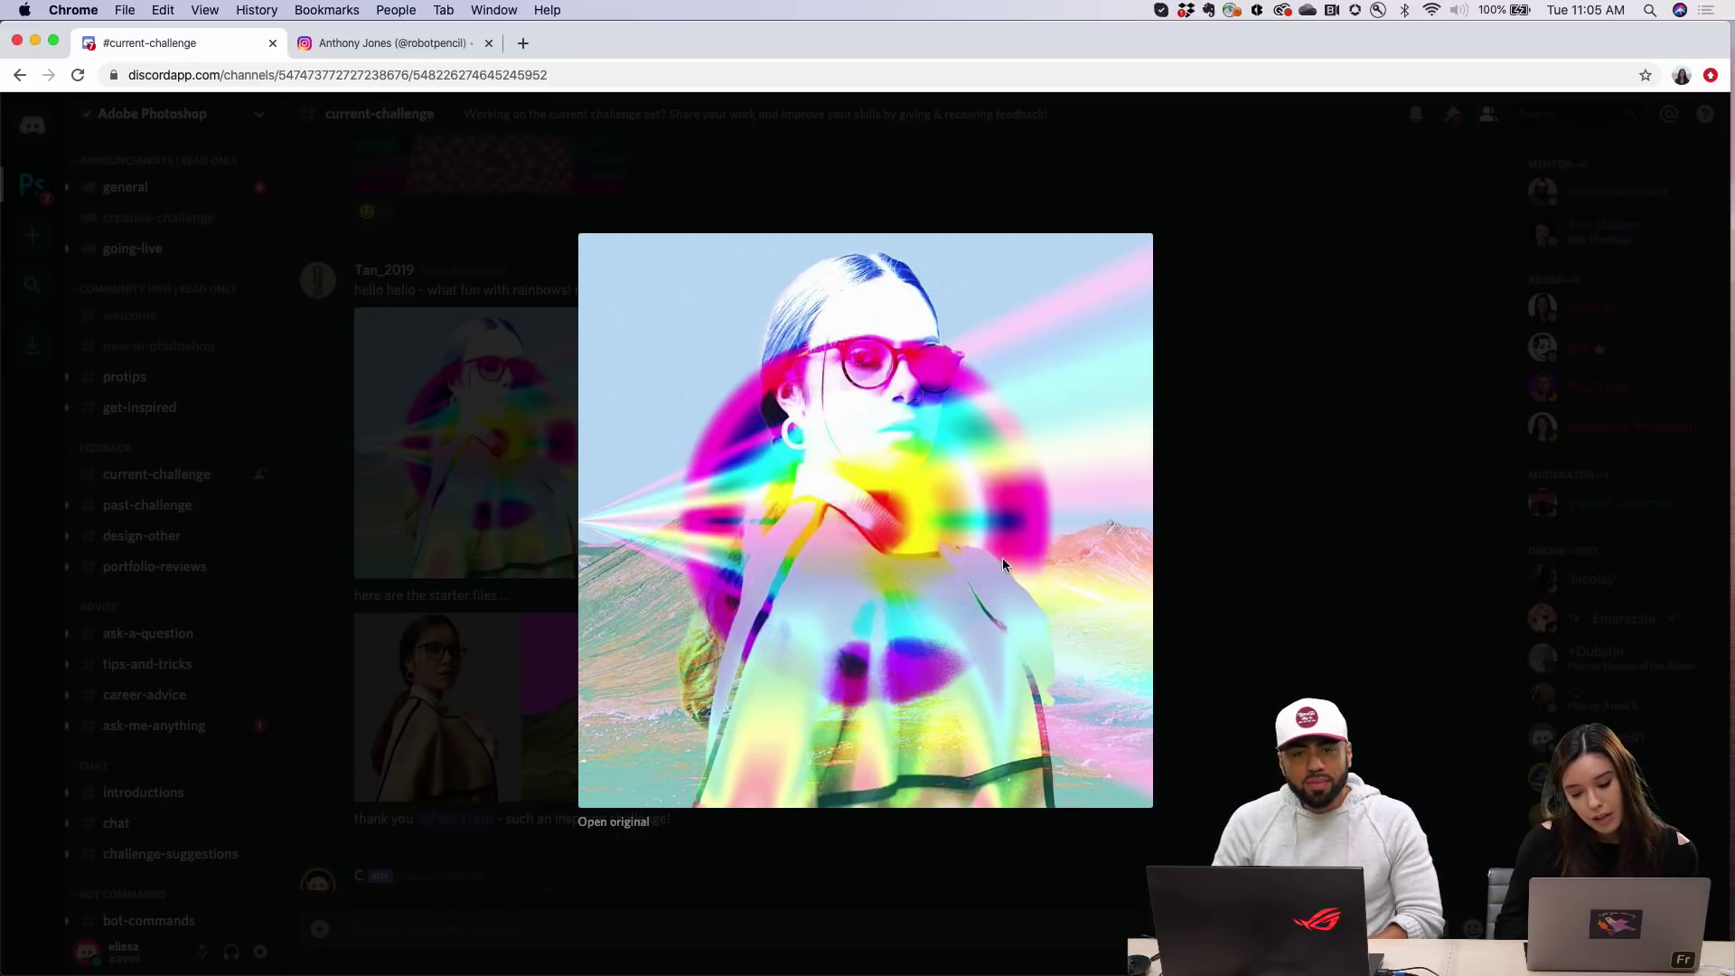
click(1261, 619)
Step: Examine the earlier Challenge #6 submissions and enlarge the portrait with rainbow rays and a checkered cape
scroll(976, 658, up, 3)
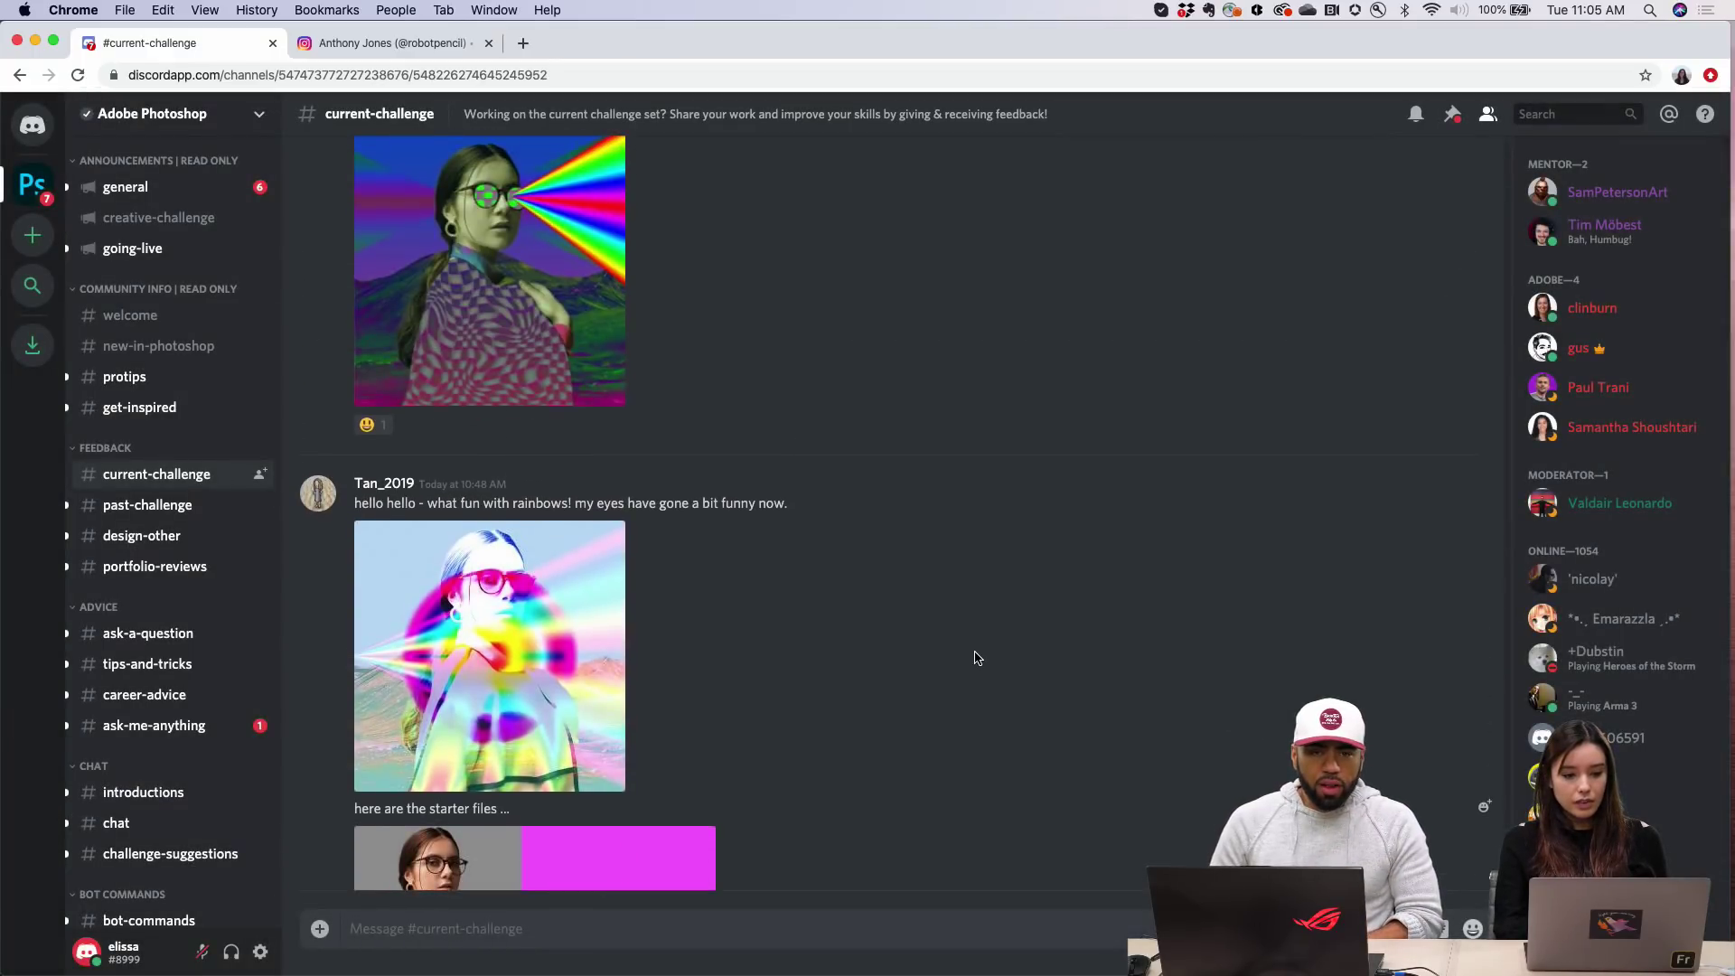
scroll(976, 657, up, 3)
scroll(976, 657, down, 5)
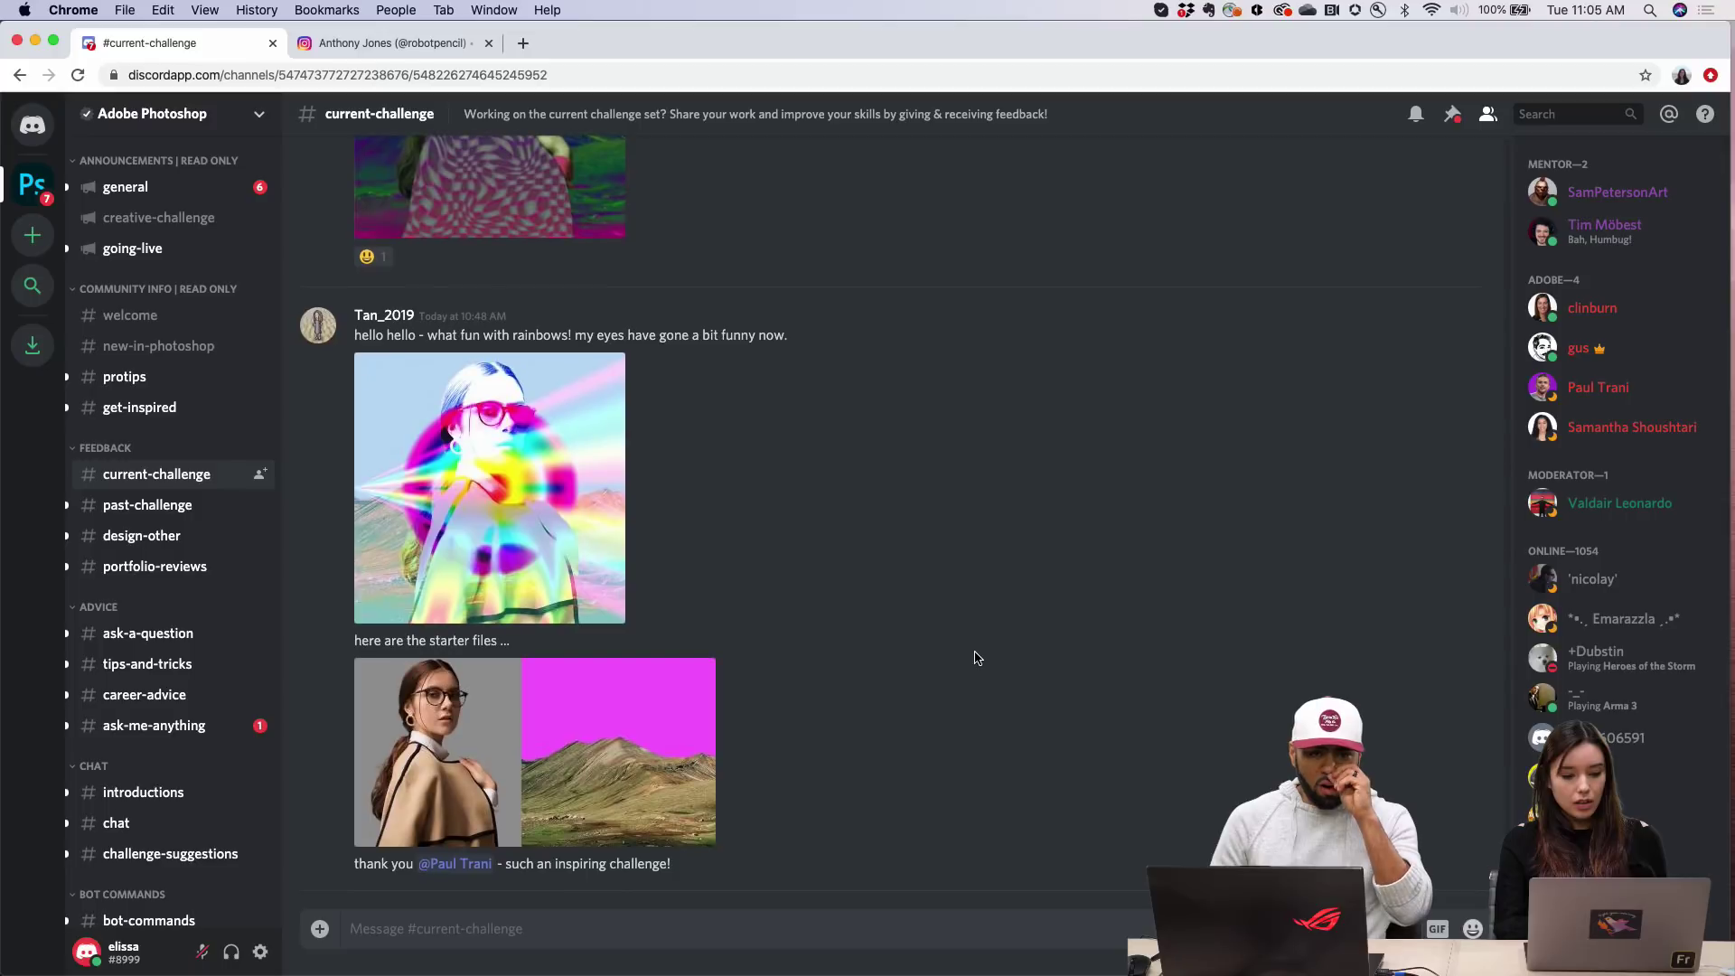
scroll(975, 657, up, 1)
scroll(976, 657, up, 7)
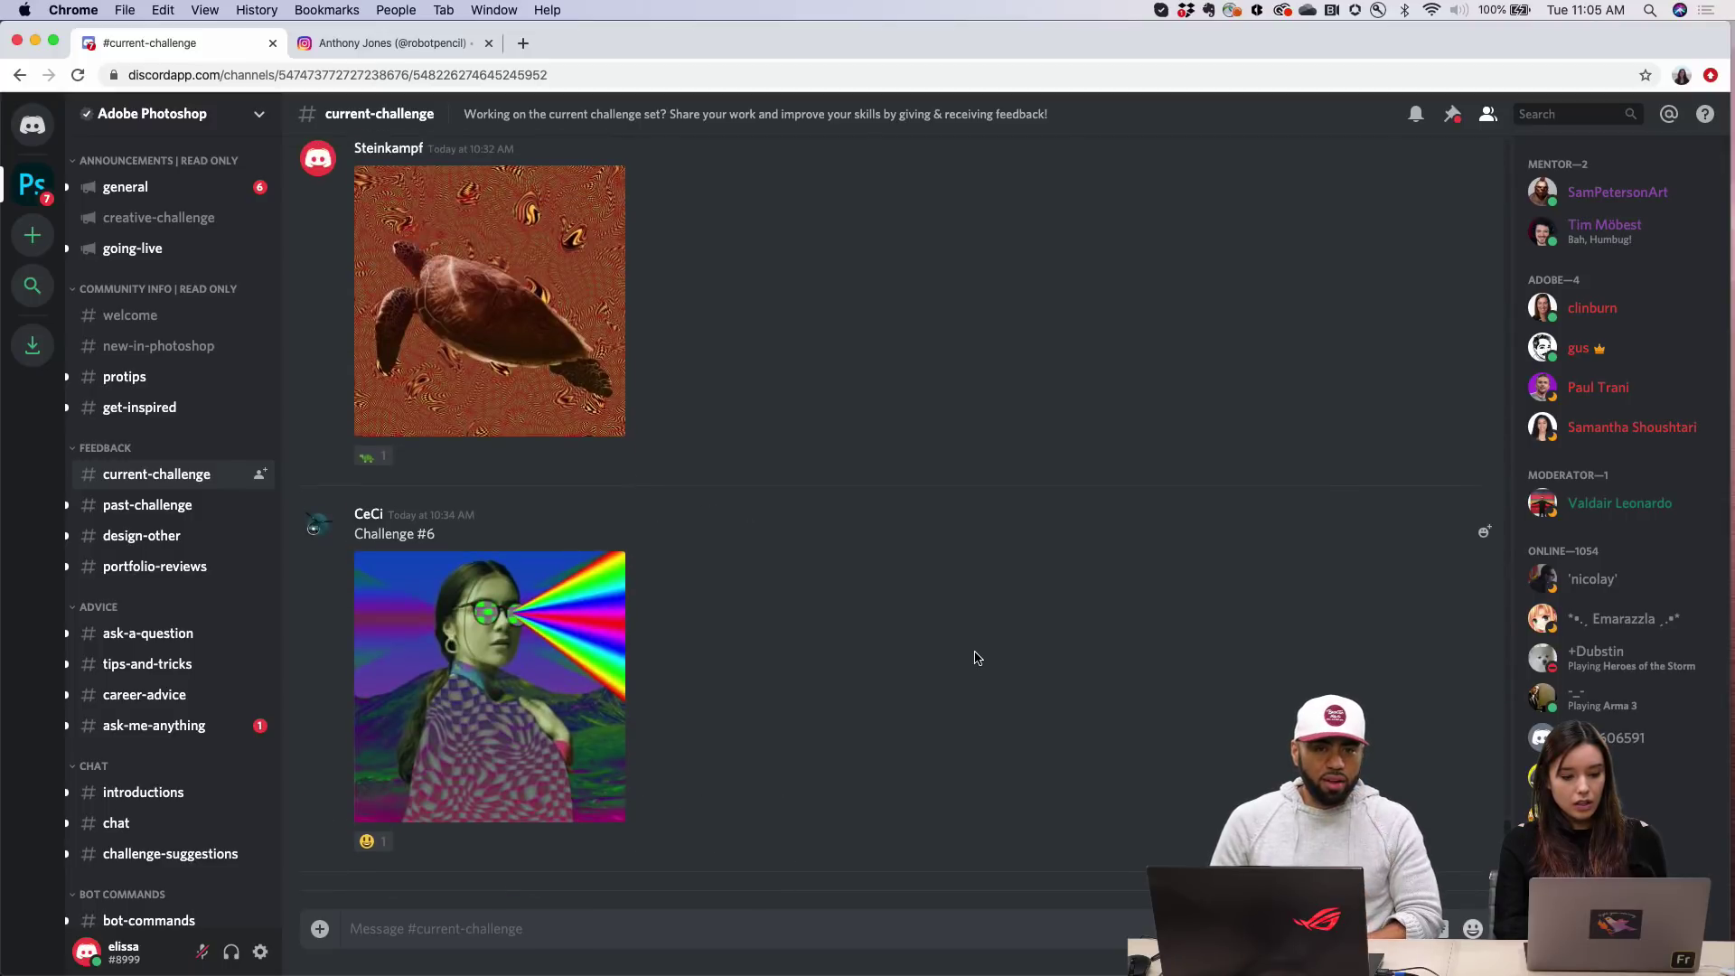
scroll(976, 658, up, 10)
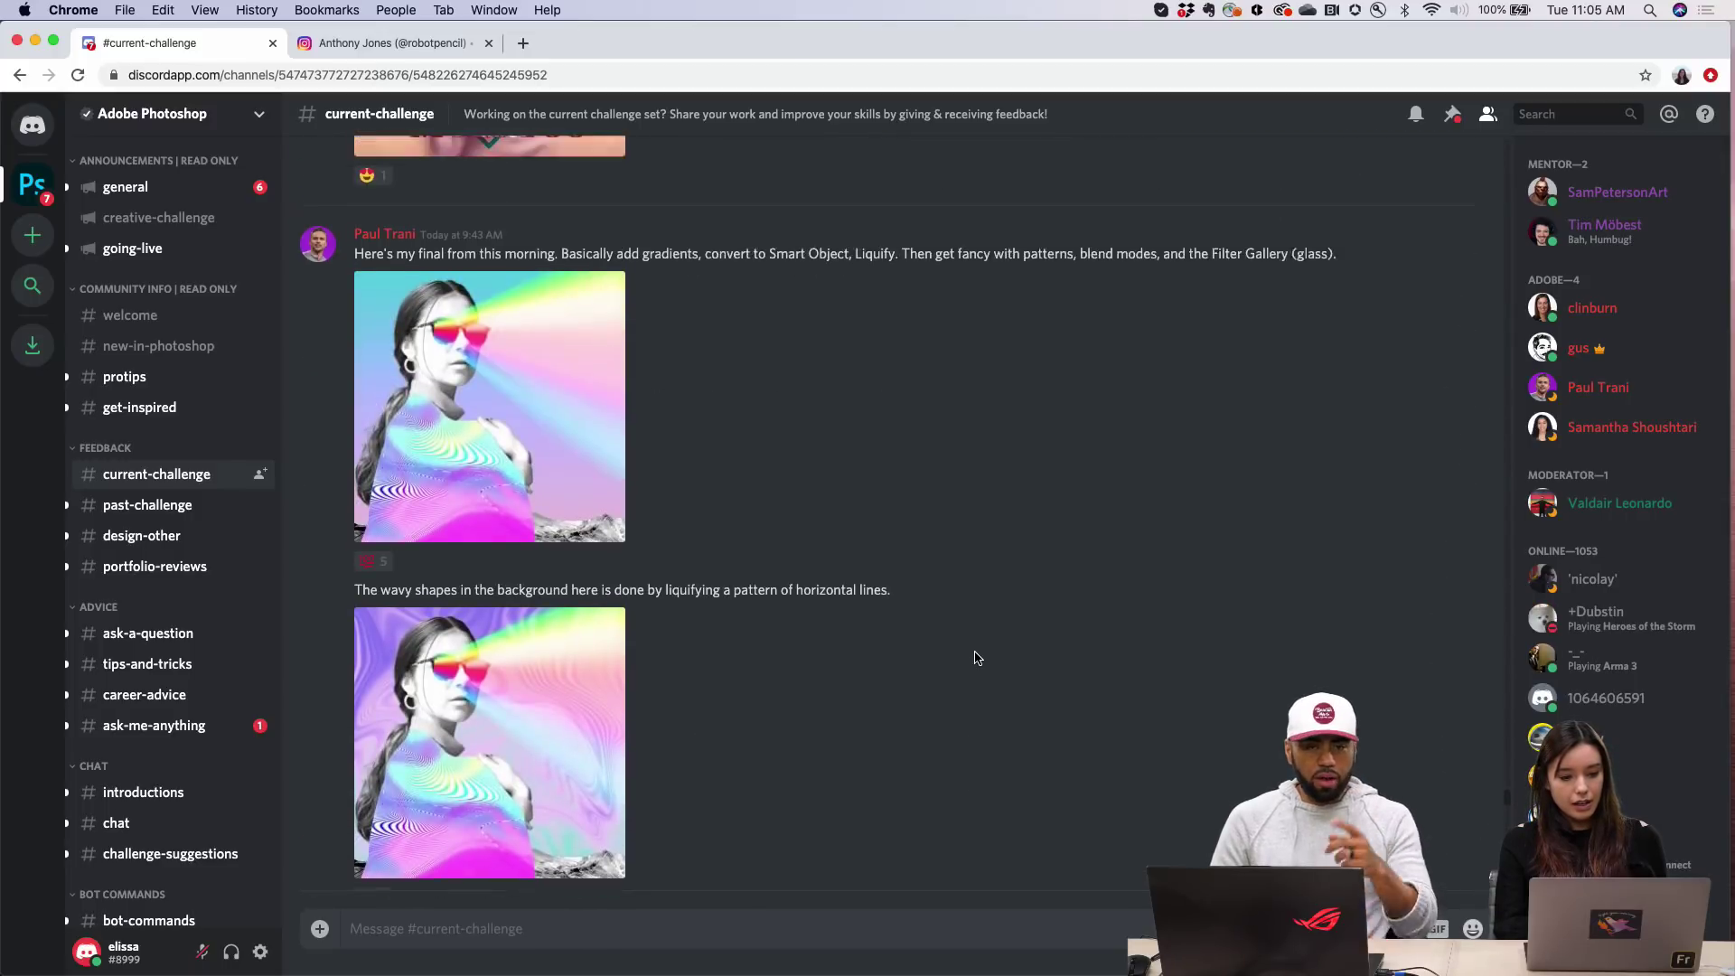
scroll(976, 658, up, 1)
scroll(975, 658, down, 20)
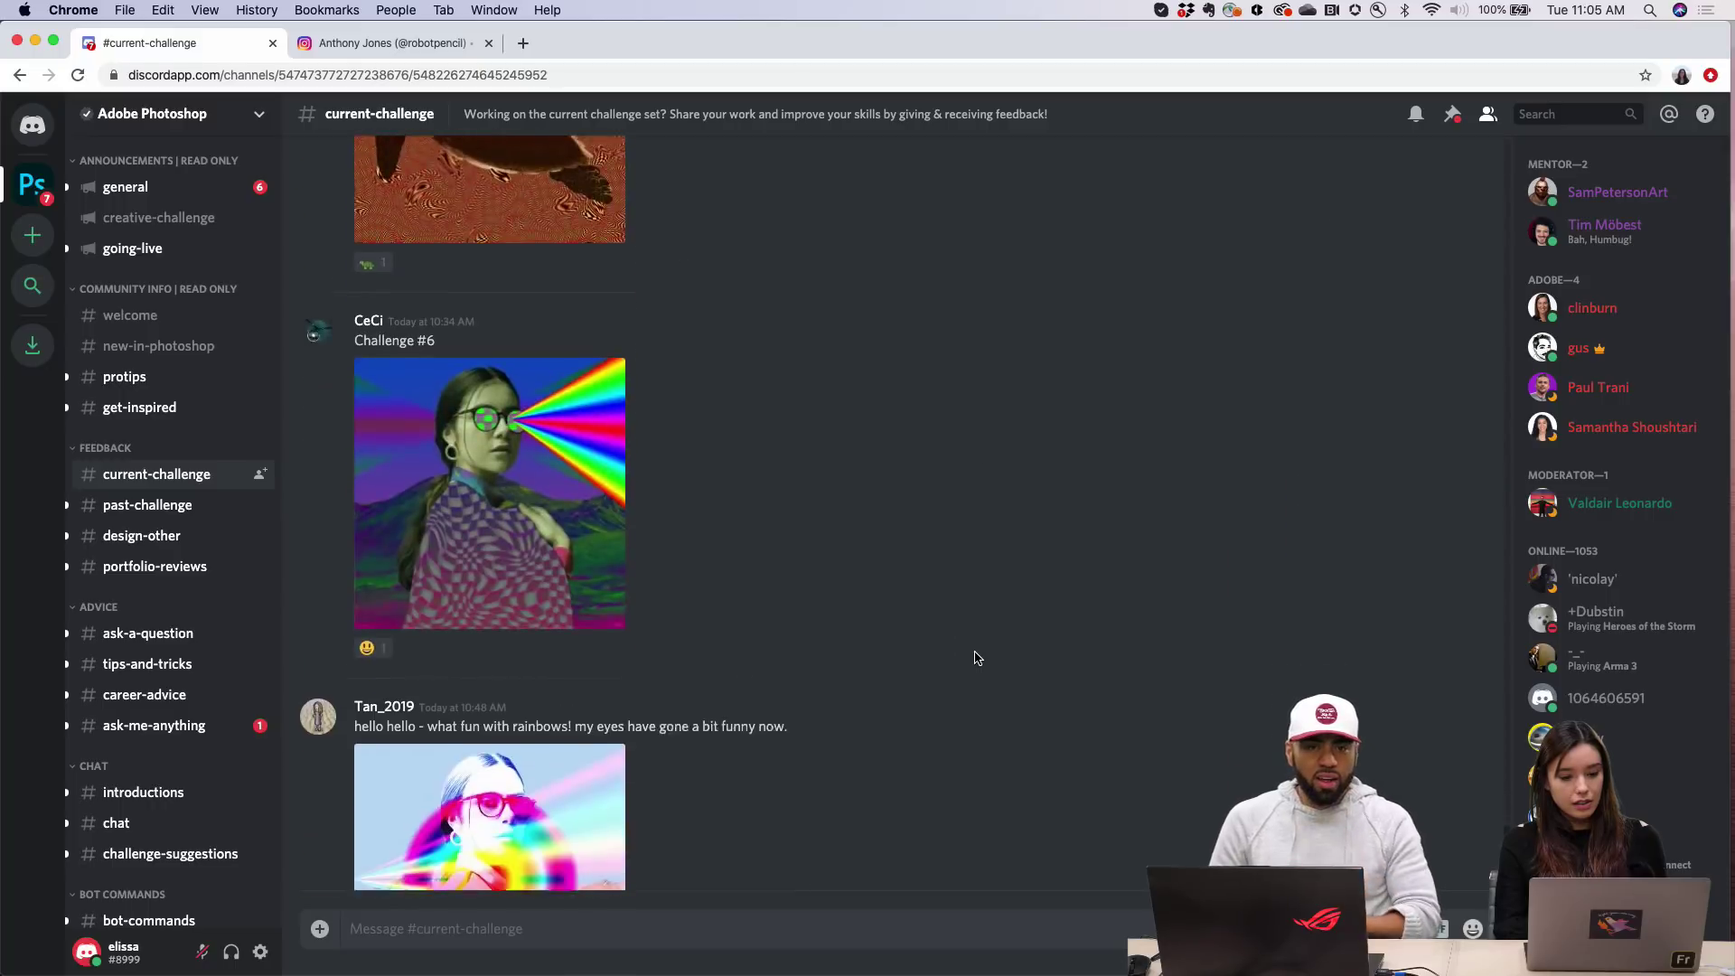
scroll(976, 658, up, 1)
click(512, 504)
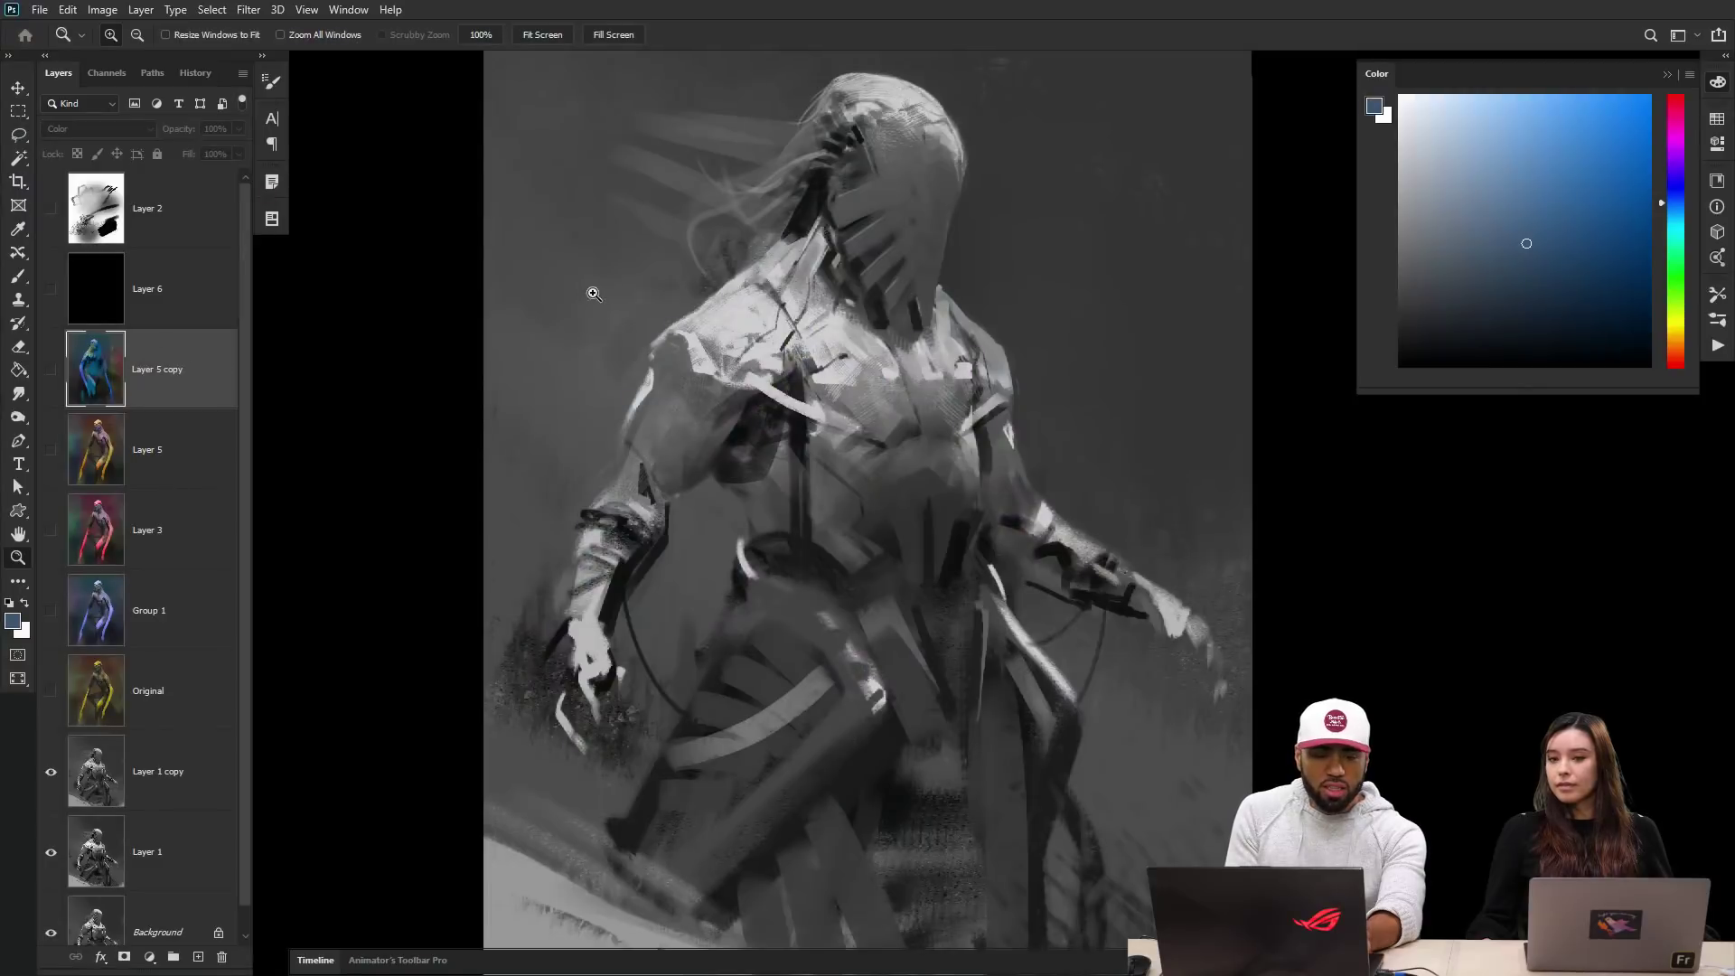
Step: Add a new layer above Layer 5 copy and fill it with the dark grey sampled from the figure's background
key(ctrl+alt+shift+n)
key(g)
alt+click(1130, 262)
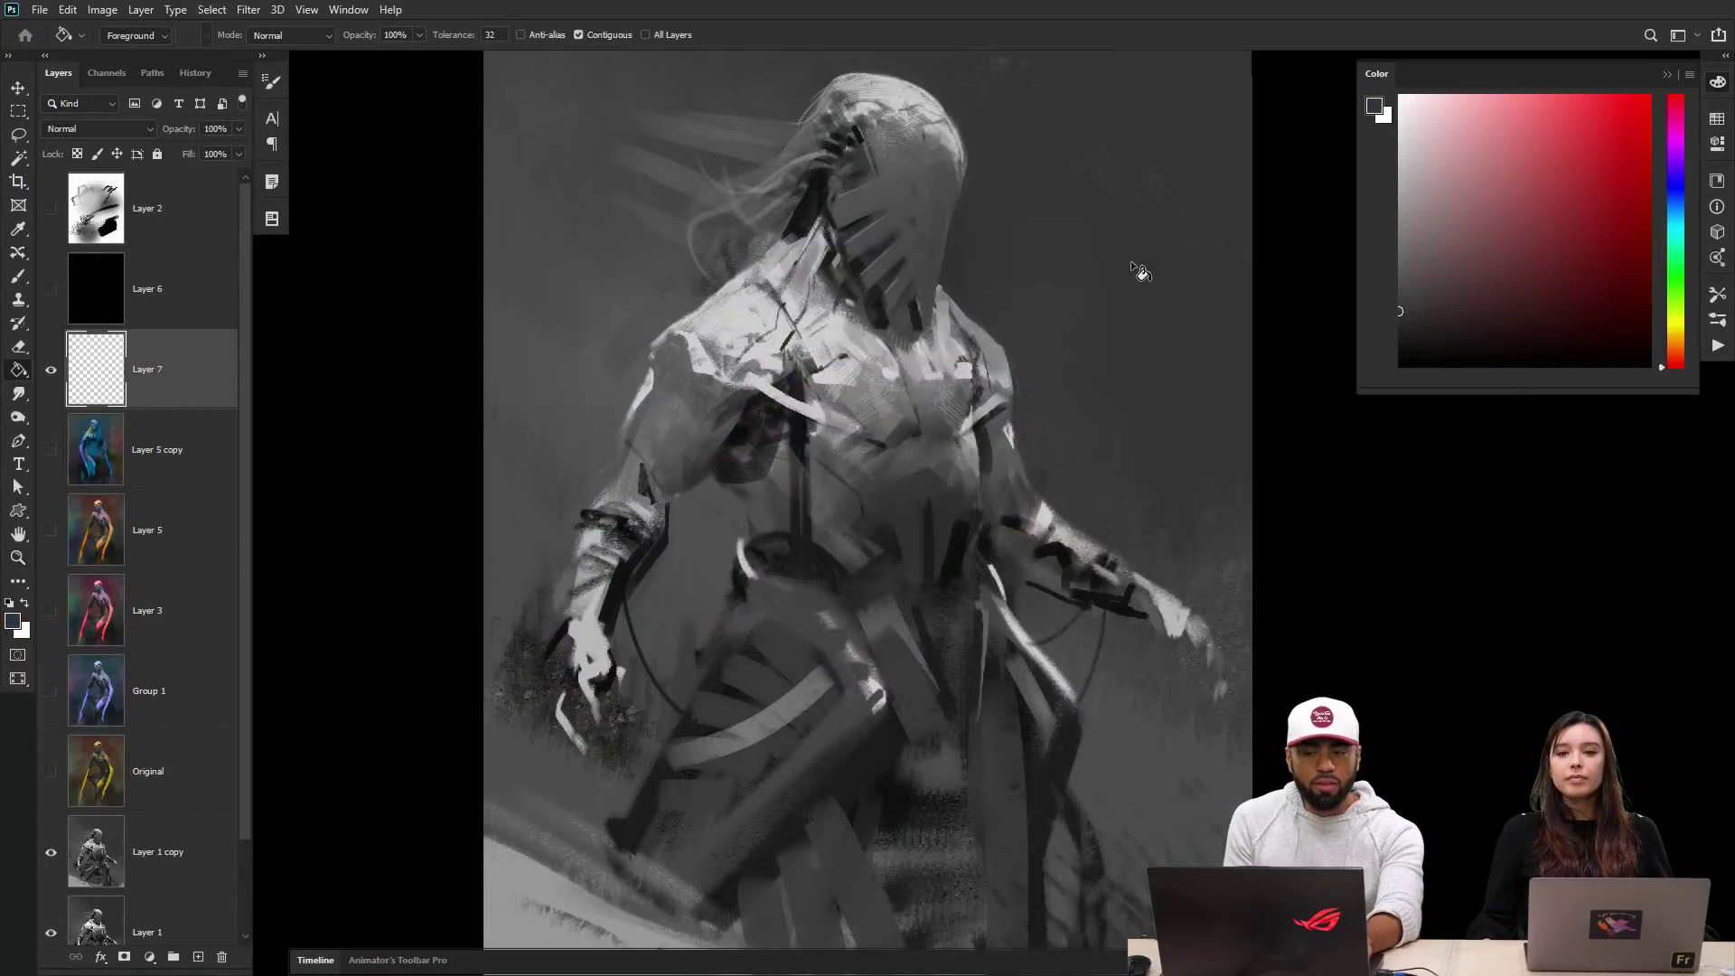
key(f)
click(1127, 281)
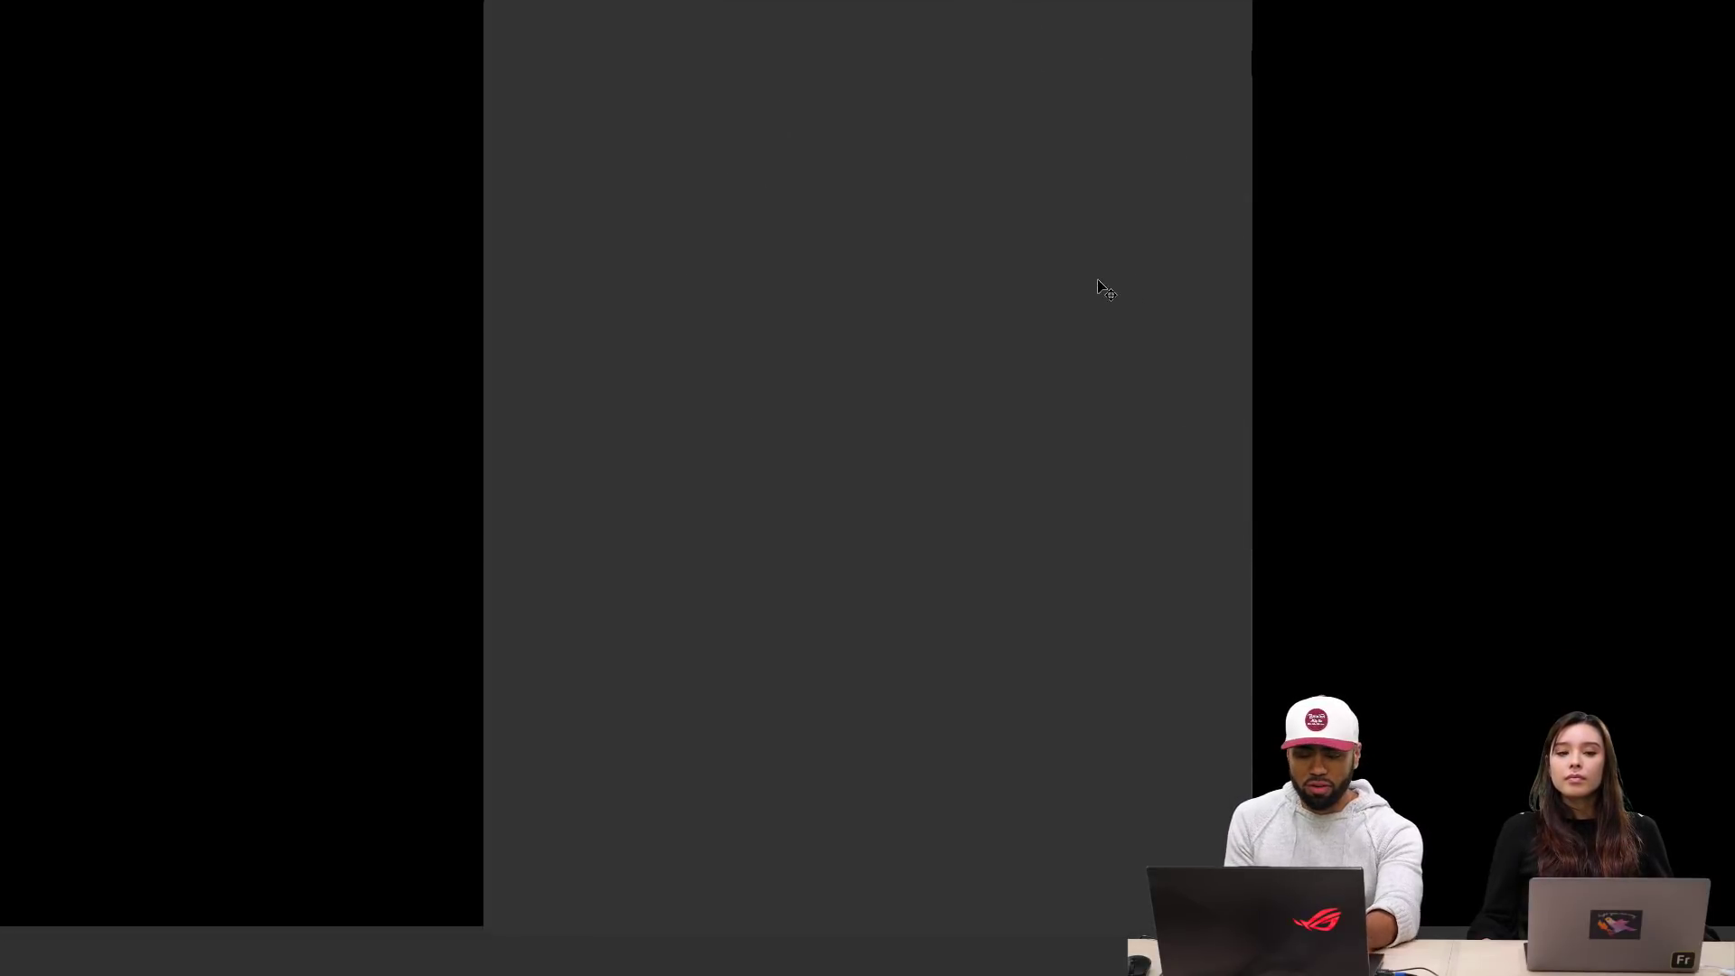
Step: Lighten the grey fill with Hue/Saturation by setting Lightness to +69
key(ctrl+u)
drag(1361, 379, 1417, 379)
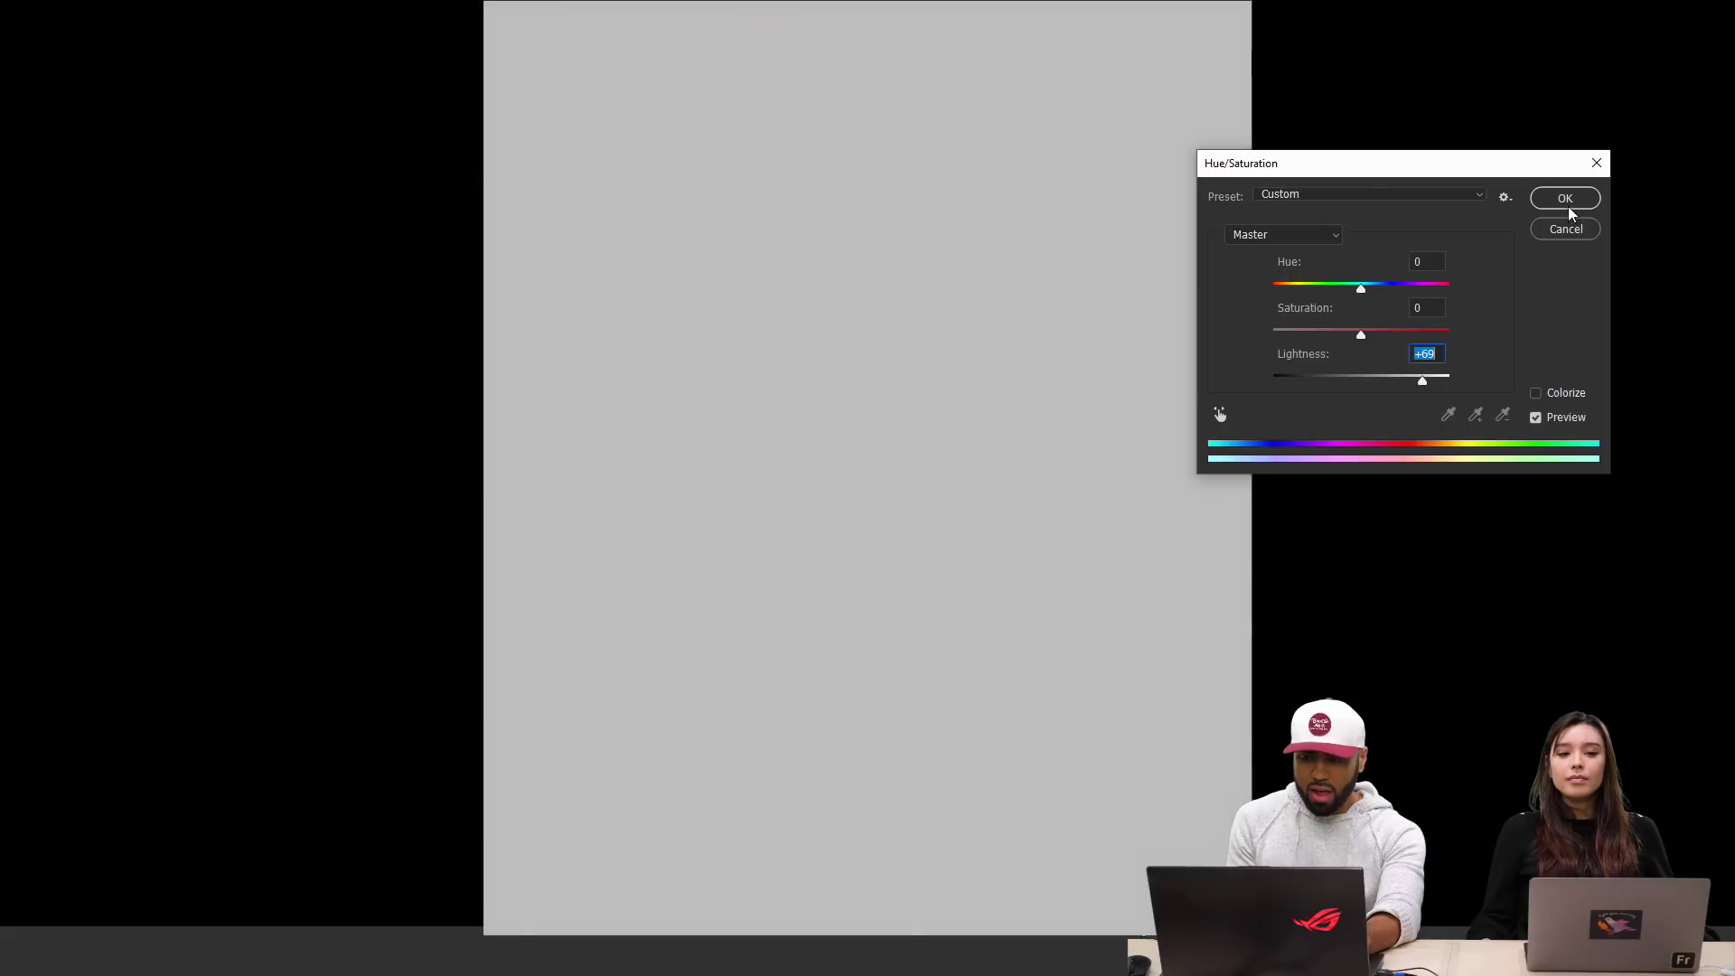
click(1565, 199)
Step: Choose a hard triangular brush and handwrite "Unity" in black near the upper centre of the grey canvas
right_click(1364, 248)
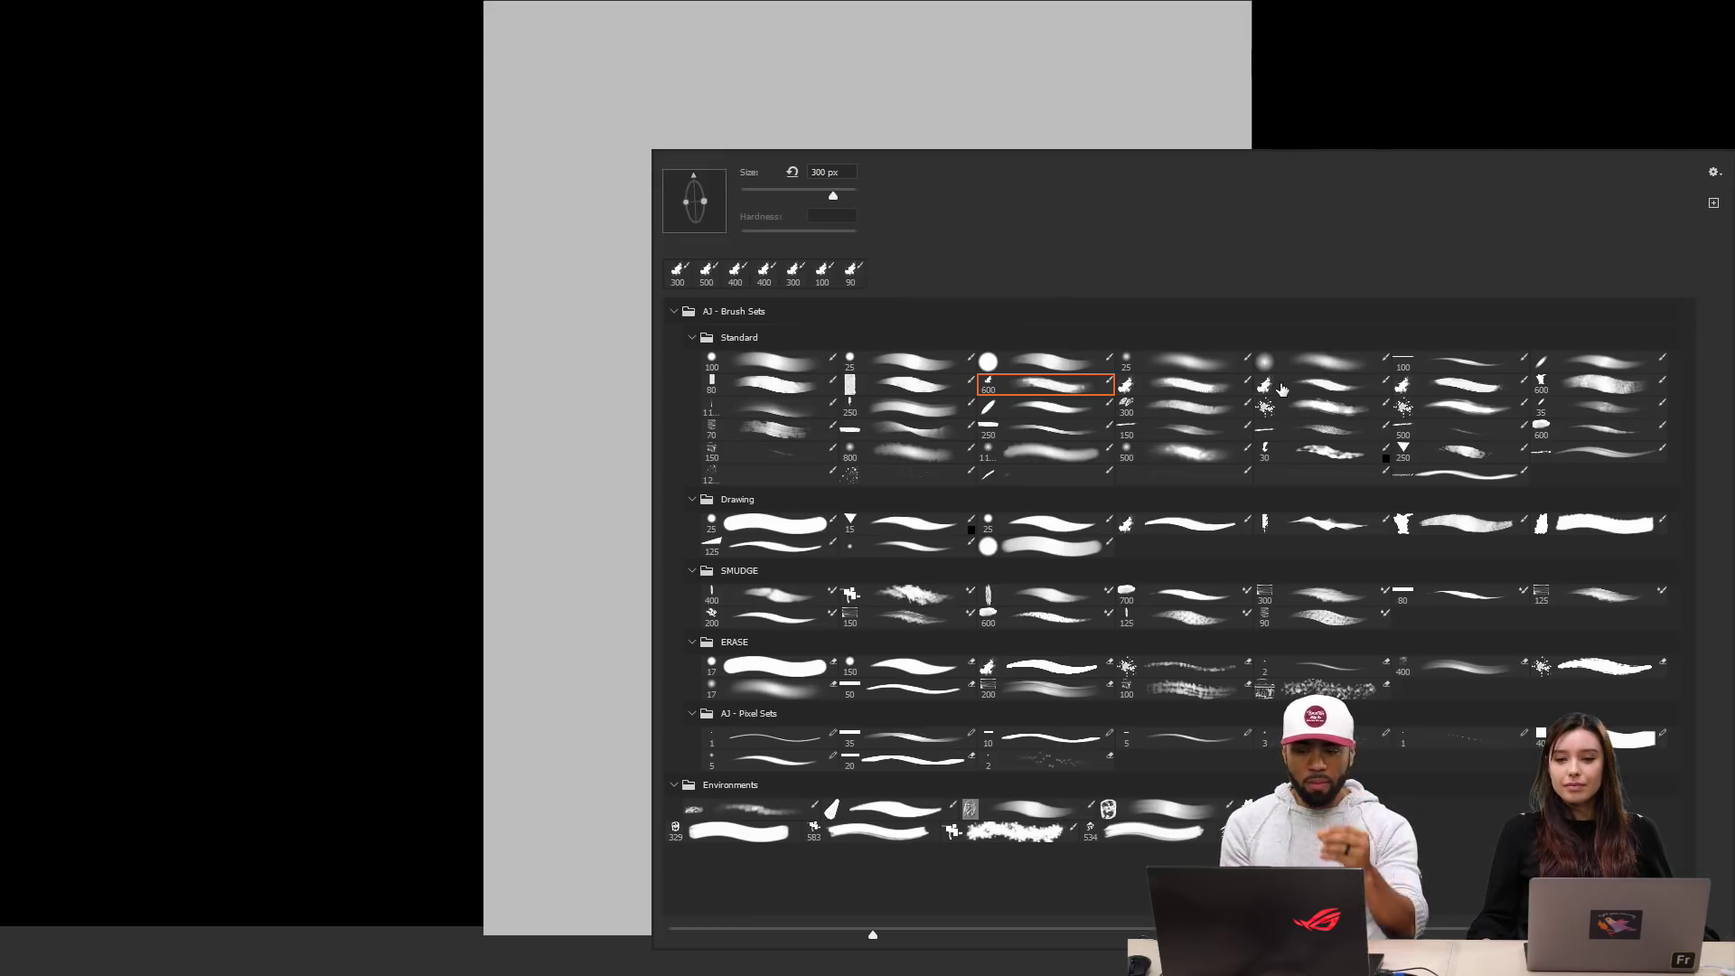
key(Escape)
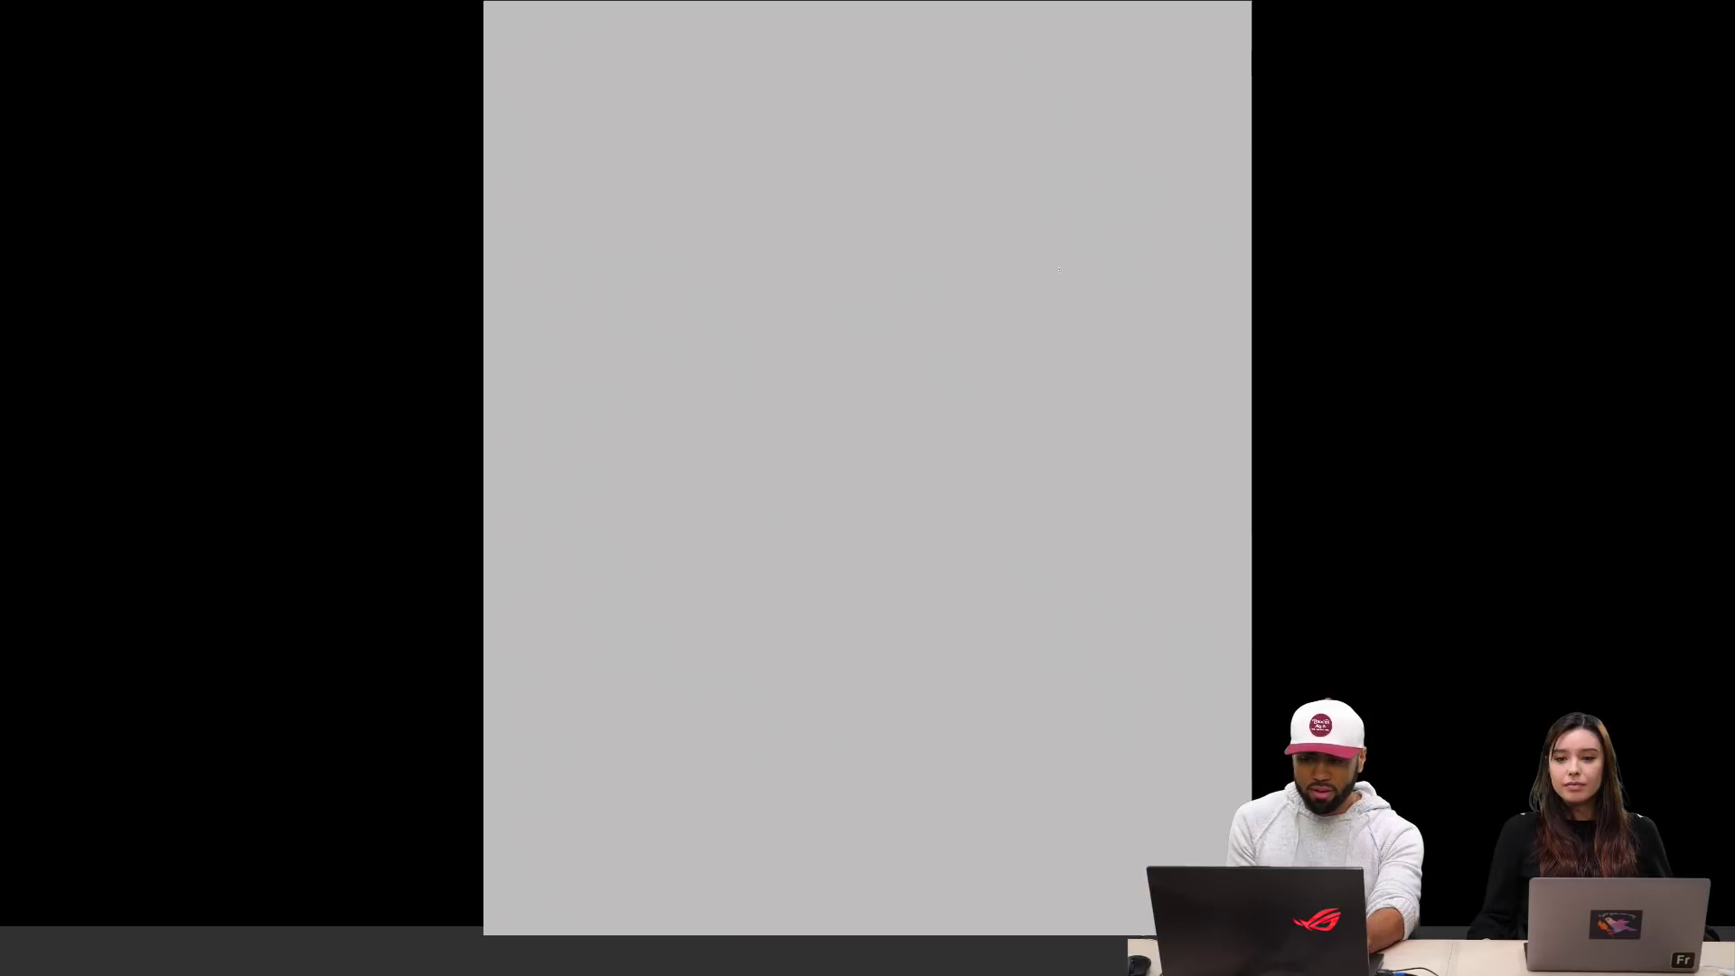
click(931, 371)
click(932, 372)
drag(904, 392, 966, 394)
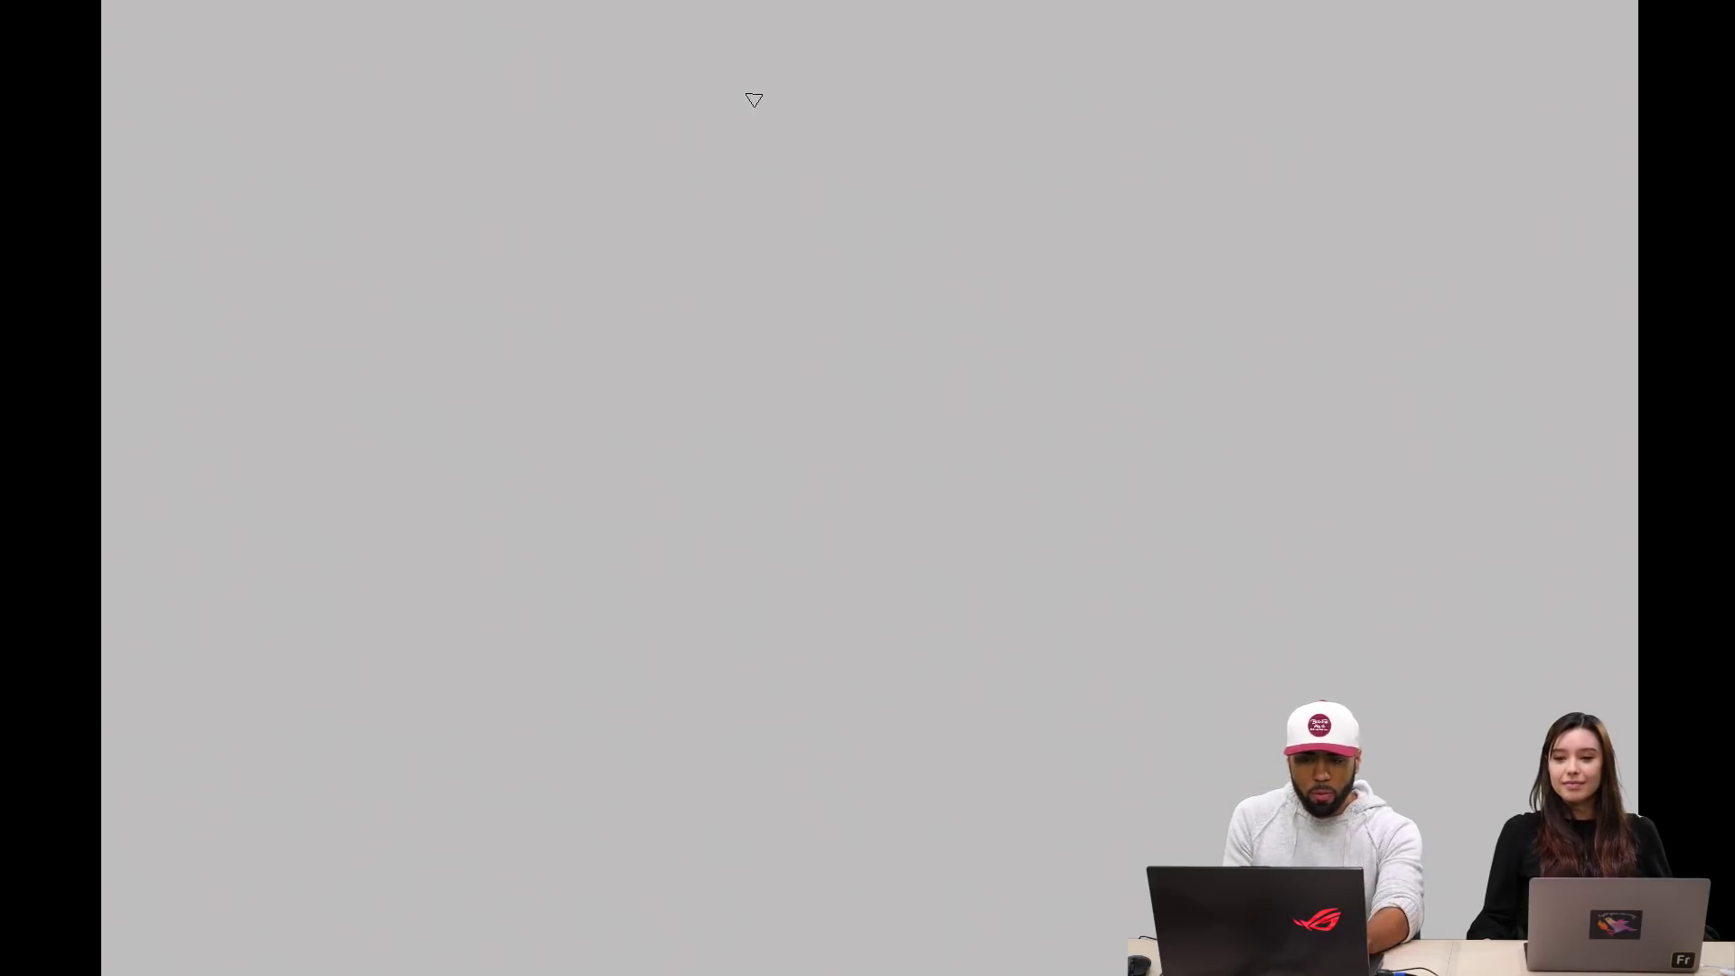
mouse_move(751, 90)
mouse_down()
mouse_move(777, 185)
mouse_move(793, 142)
mouse_move(804, 183)
mouse_move(849, 172)
mouse_up()
drag(881, 59, 879, 192)
mouse_move(861, 141)
mouse_down()
mouse_move(965, 135)
mouse_move(914, 217)
mouse_up()
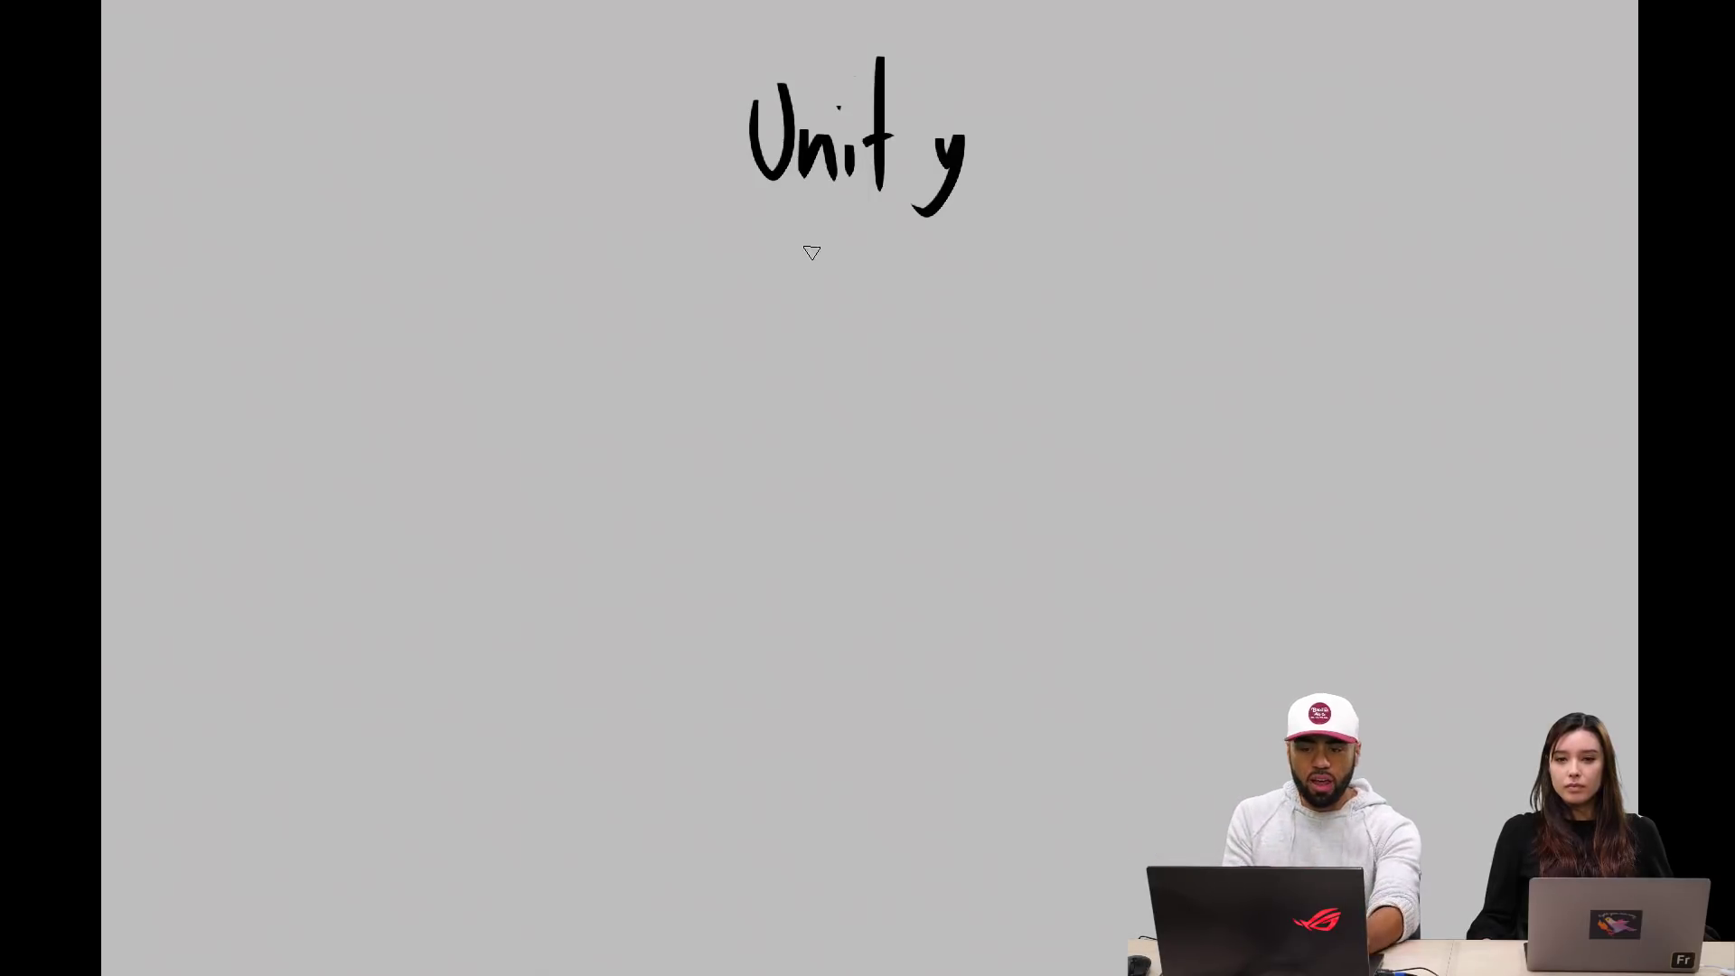
Step: Handwrite "& Contrast" in black on two lines beneath the word "Unity"
mouse_move(840, 206)
mouse_down()
mouse_move(854, 271)
mouse_move(779, 398)
mouse_move(822, 356)
mouse_move(817, 372)
mouse_move(854, 357)
mouse_move(870, 389)
mouse_up()
mouse_move(889, 273)
mouse_down()
mouse_move(888, 384)
mouse_move(912, 336)
mouse_up()
mouse_move(917, 384)
mouse_down()
mouse_move(1010, 347)
mouse_move(999, 382)
mouse_up()
mouse_move(1041, 282)
mouse_down()
mouse_move(1044, 374)
mouse_move(1073, 305)
mouse_up()
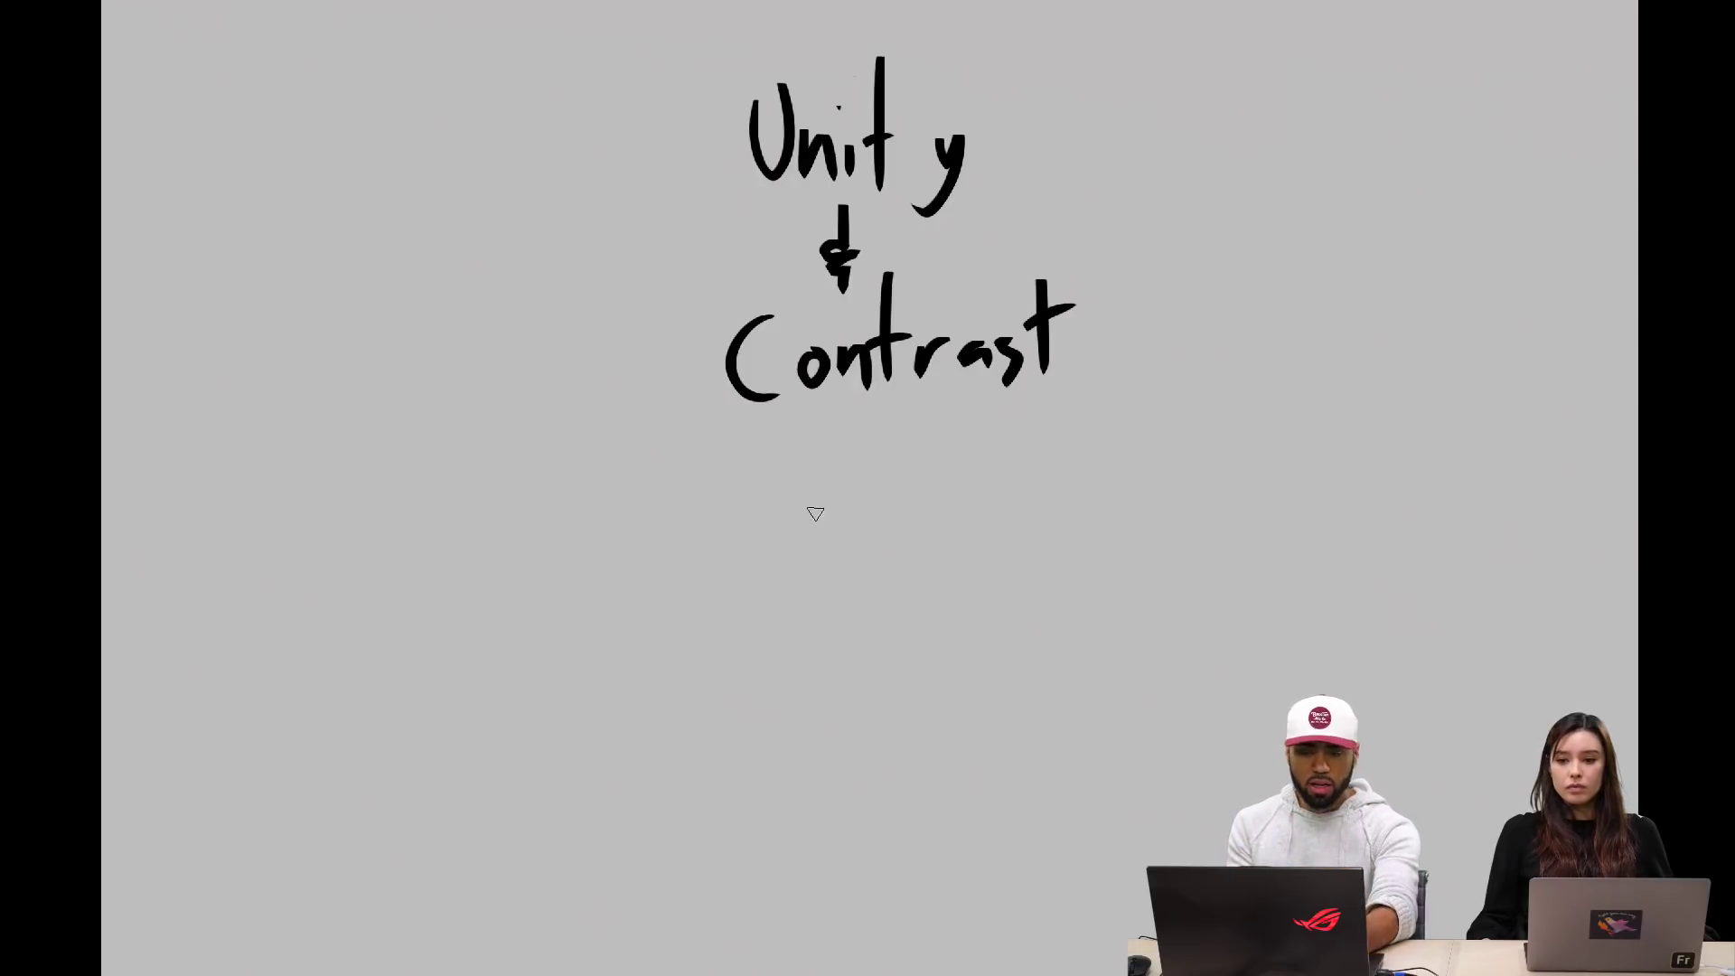
drag(821, 531, 855, 476)
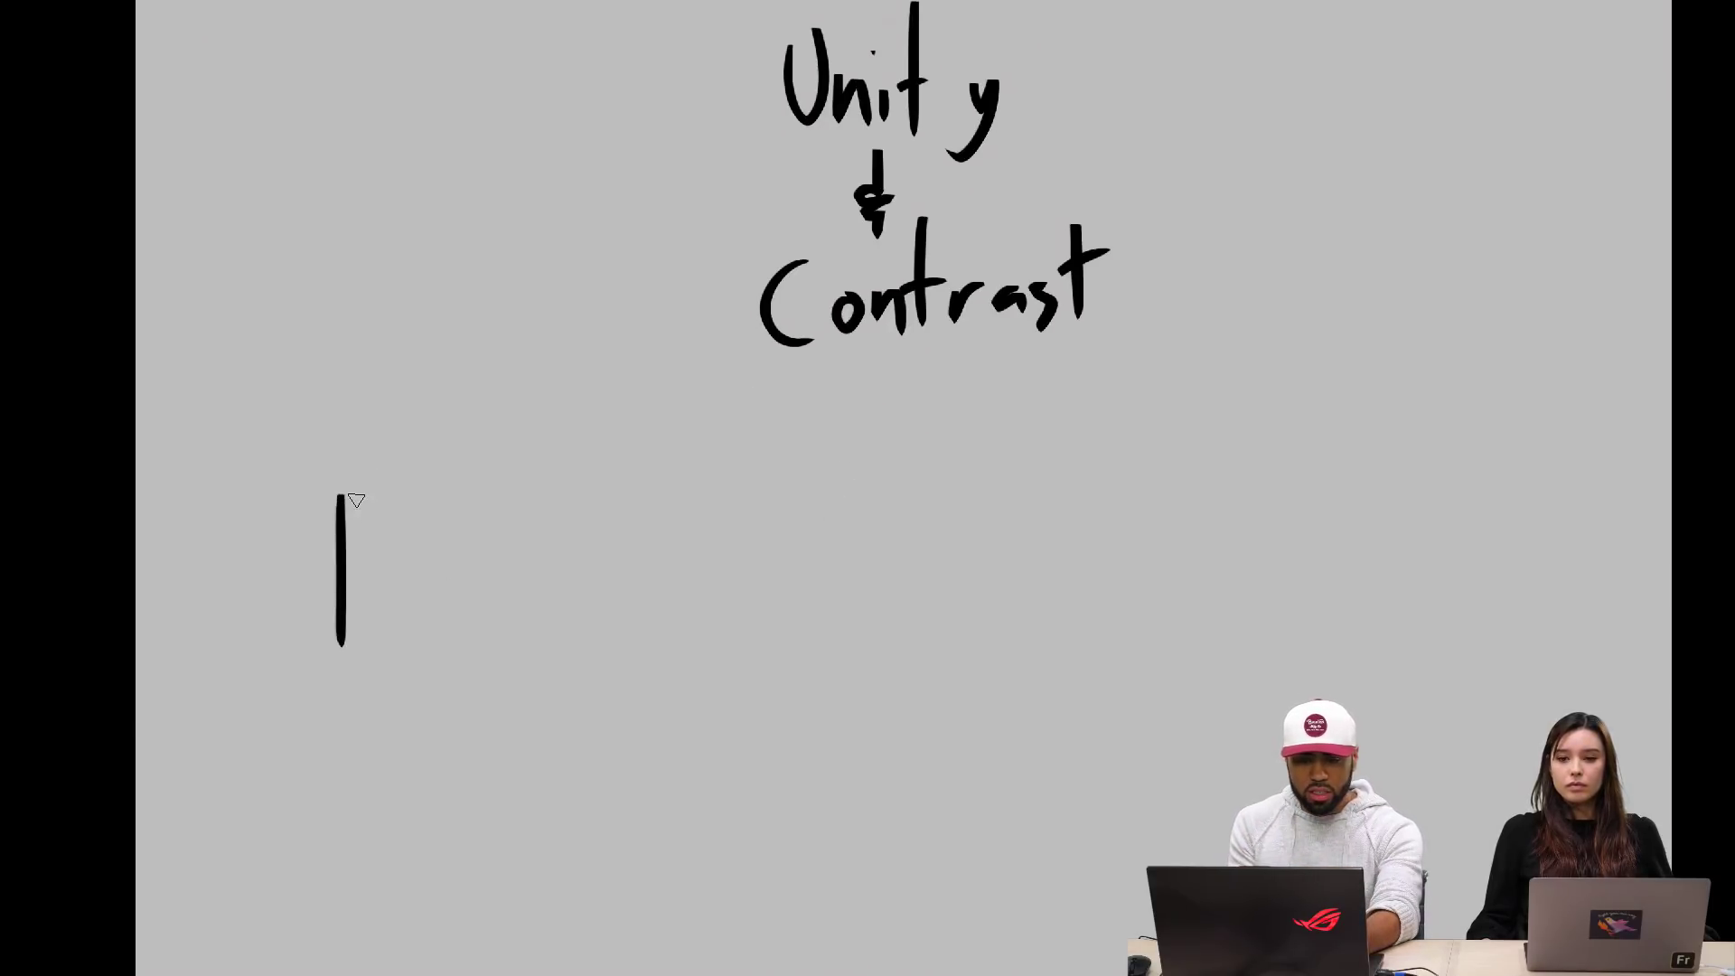